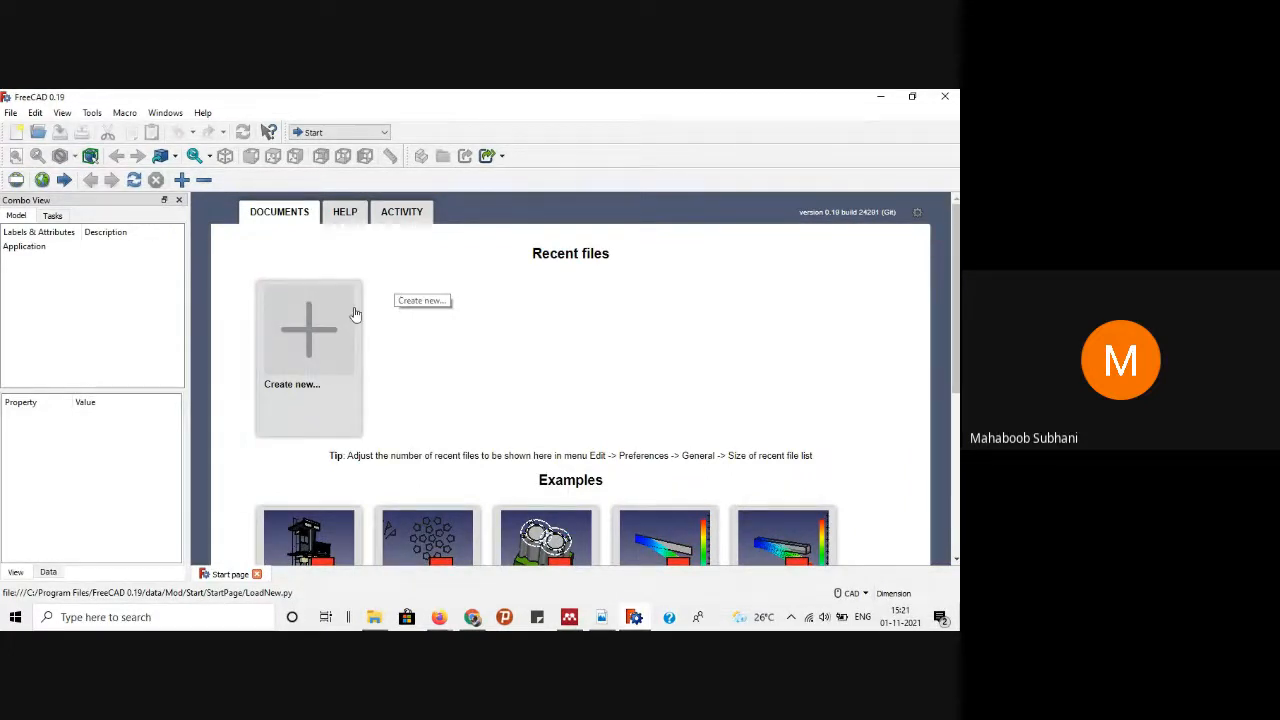
# Step: Create a new document, switch to the Draft workbench and set the top view
pyautogui.click(360, 304)
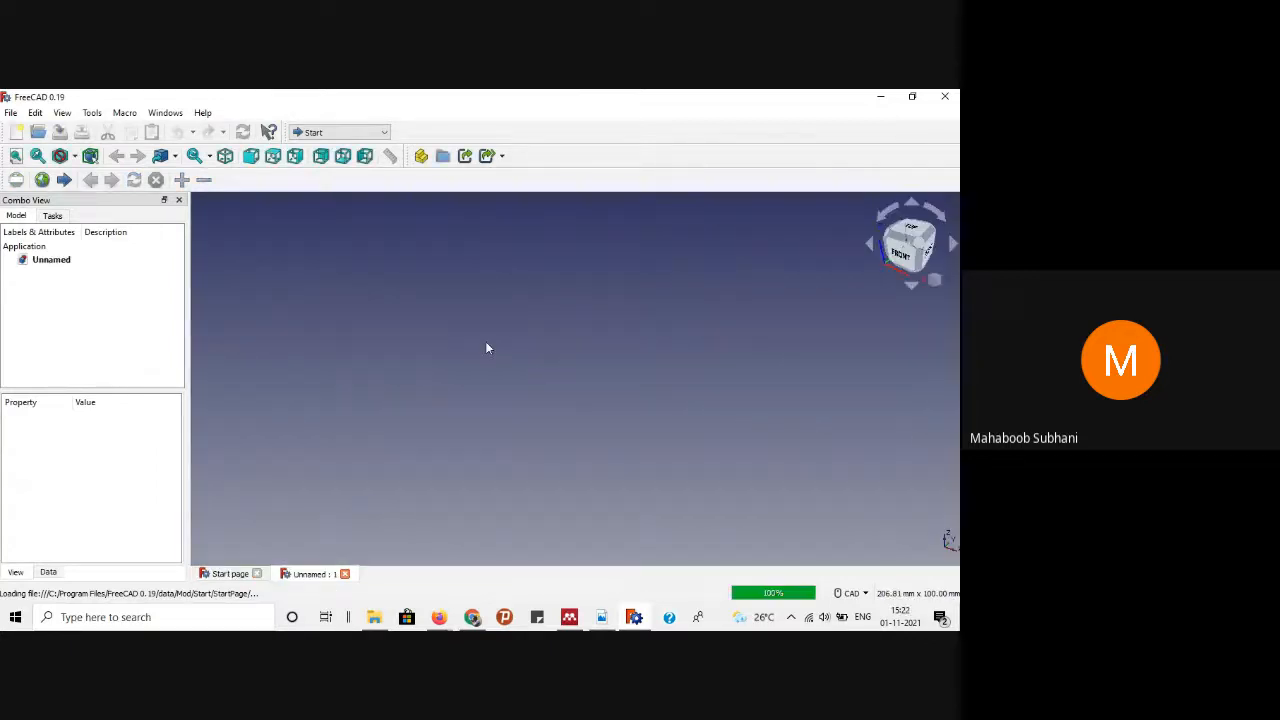
pyautogui.click(358, 133)
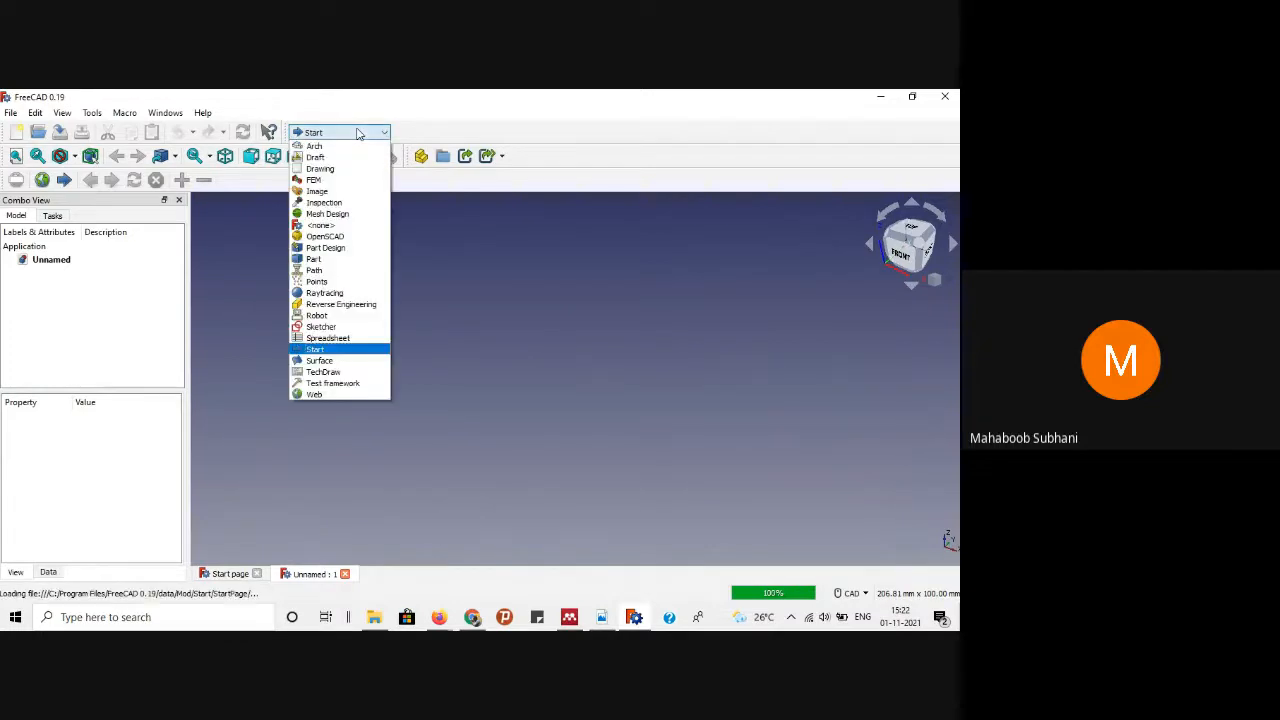
pyautogui.click(394, 123)
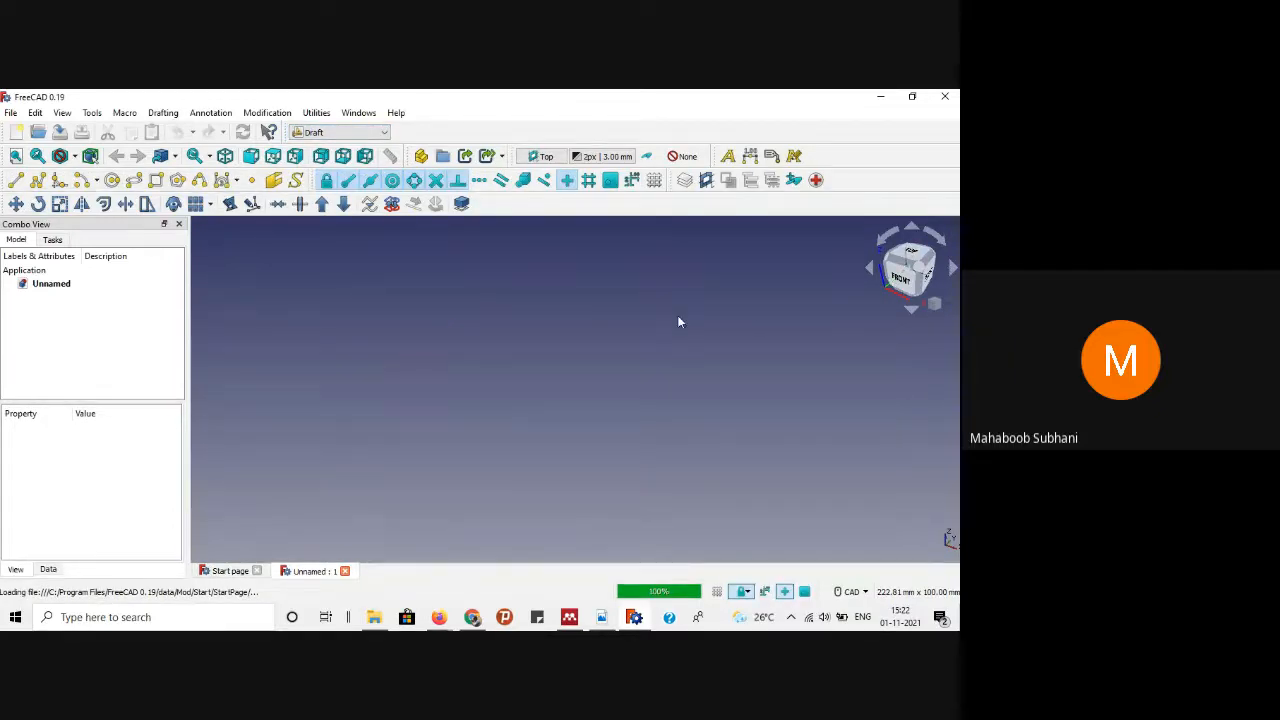
pyautogui.click(905, 250)
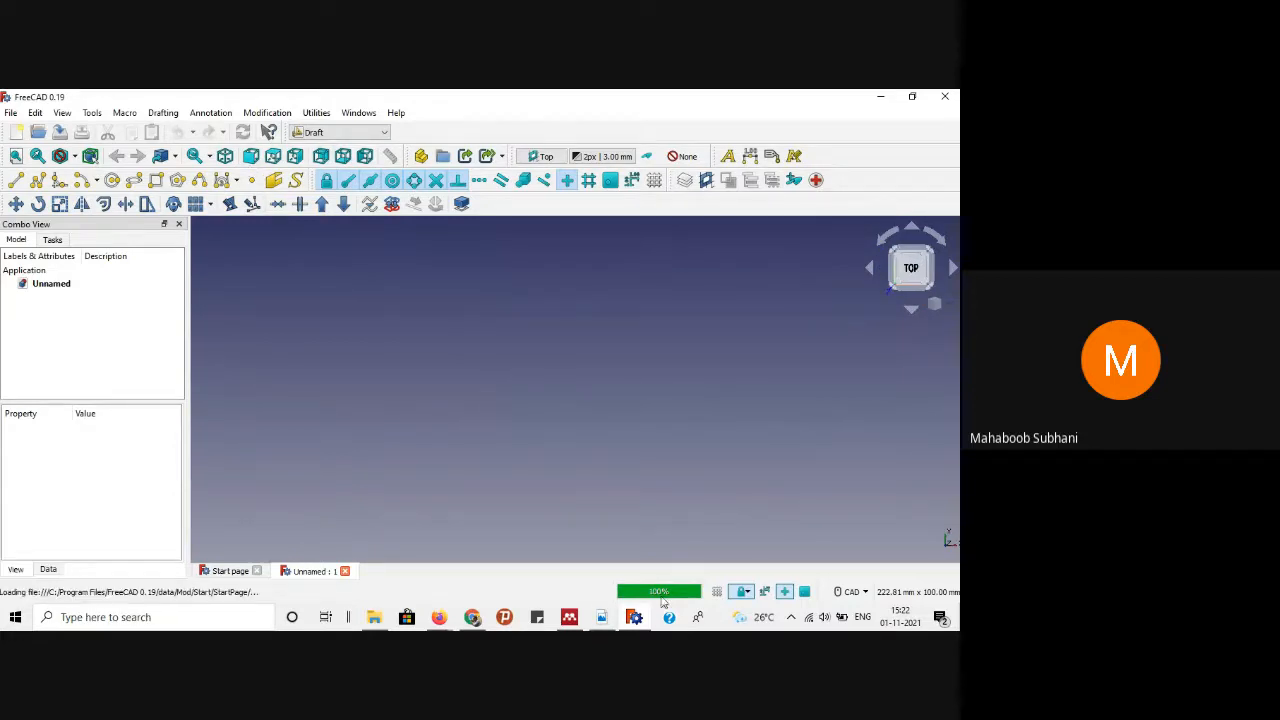
# Step: Check the Problem 02 ellipse dimensions in FreeCAD.pdf and draw a circle with a 40 mm radius in FreeCAD
pyautogui.click(601, 617)
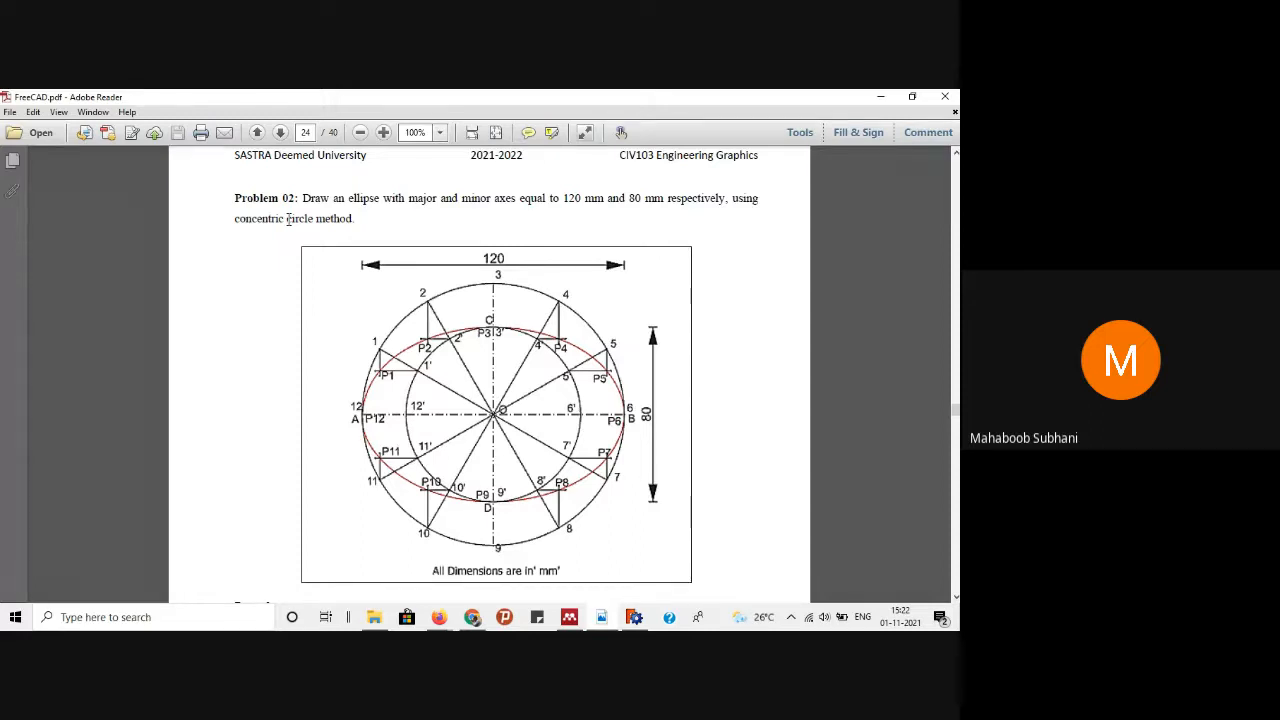
pyautogui.click(880, 96)
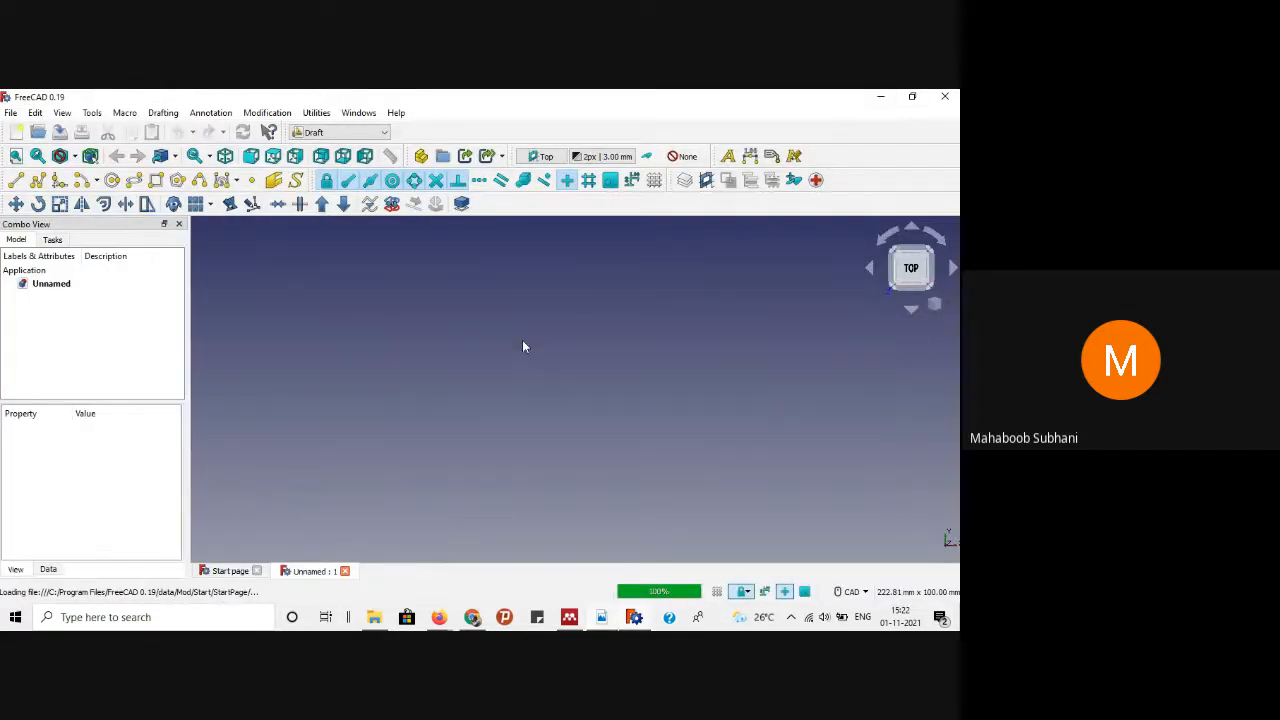
pyautogui.click(113, 180)
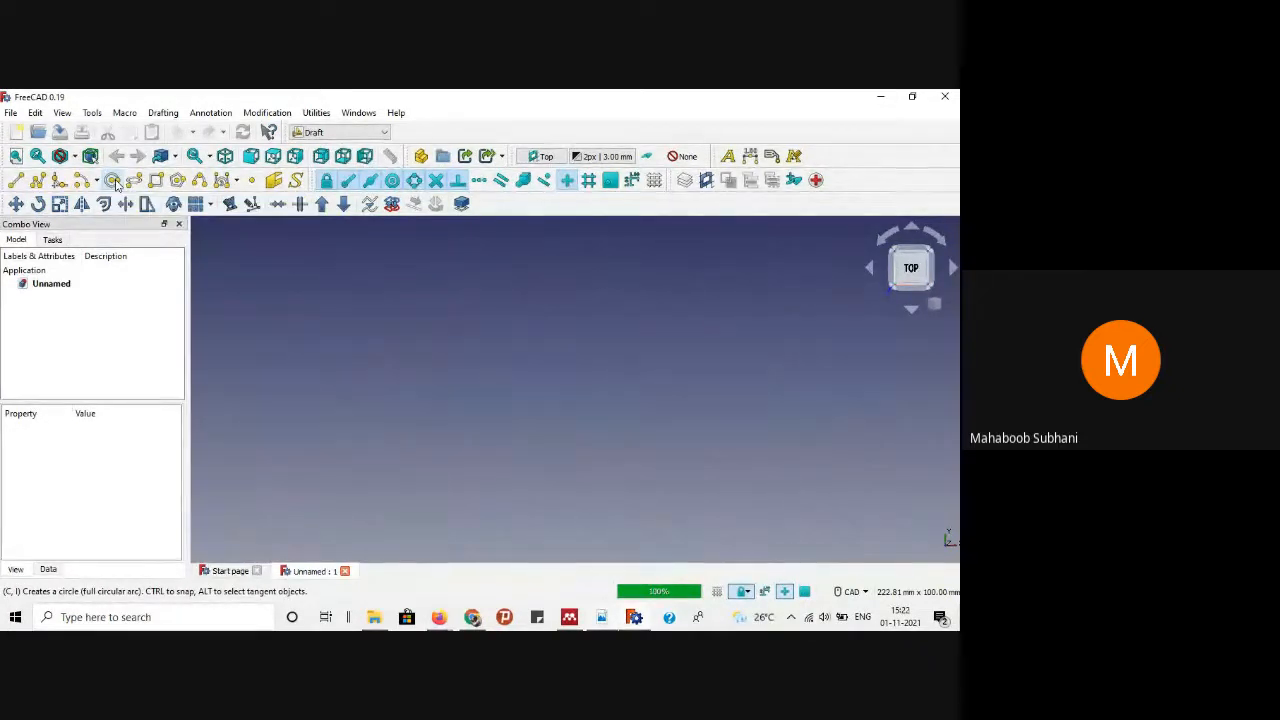
pyautogui.click(538, 387)
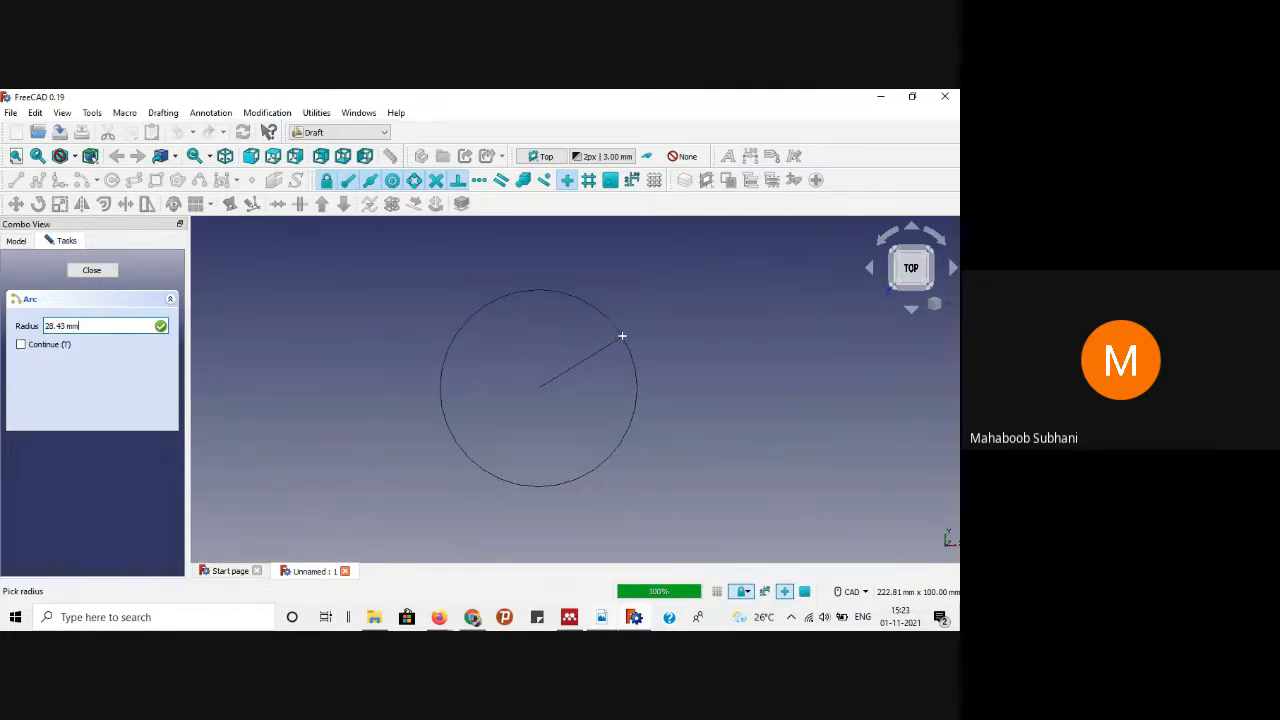
pyautogui.press('BackSpace')
pyautogui.press('BackSpace')
pyautogui.press('BackSpace')
pyautogui.press('BackSpace')
pyautogui.press('BackSpace')
pyautogui.press('BackSpace')
pyautogui.press('BackSpace')
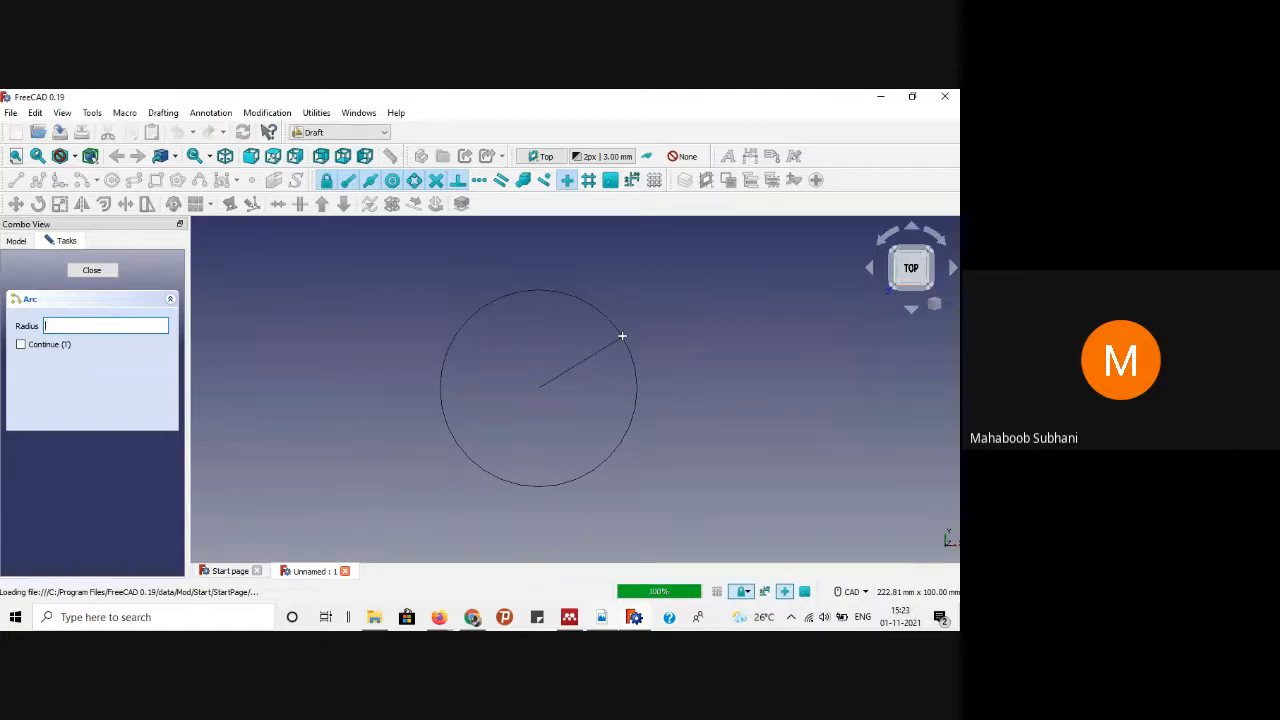
pyautogui.write('40')
pyautogui.press('Return')
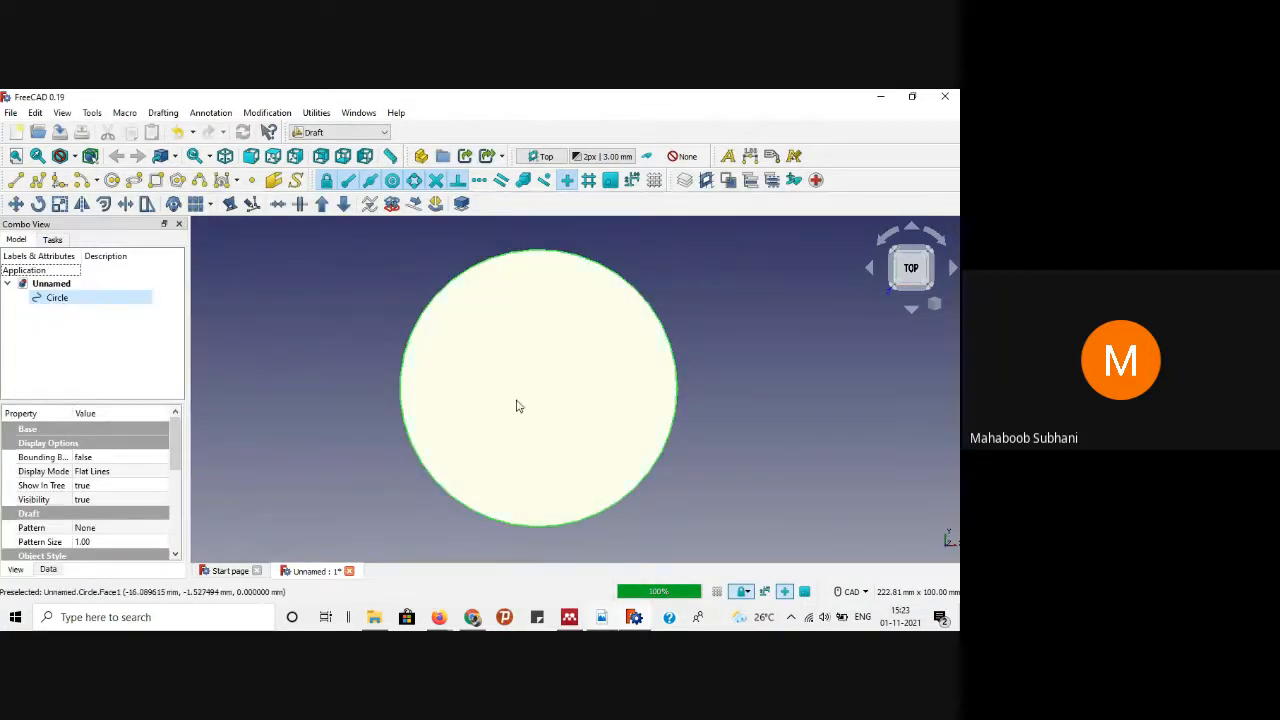
# Step: Set the display mode of the 40 mm radius circle to Wireframe
pyautogui.click(436, 391)
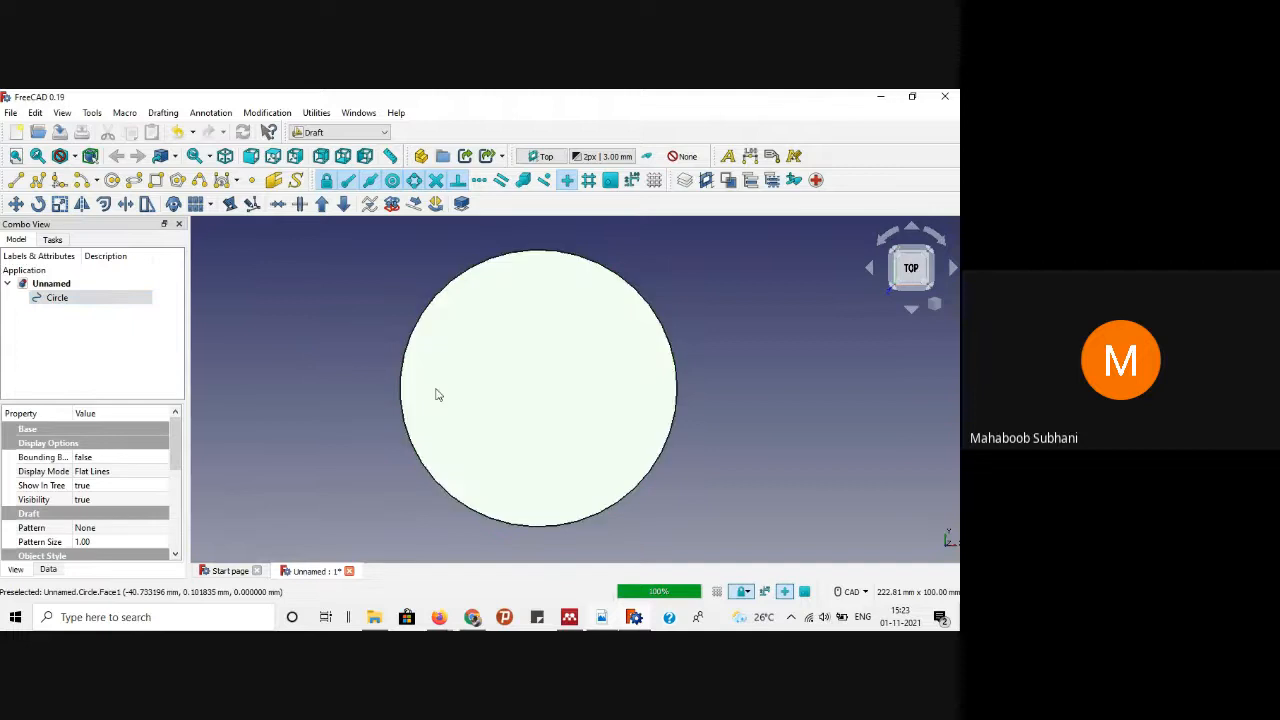
pyautogui.click(108, 474)
pyautogui.click(120, 471)
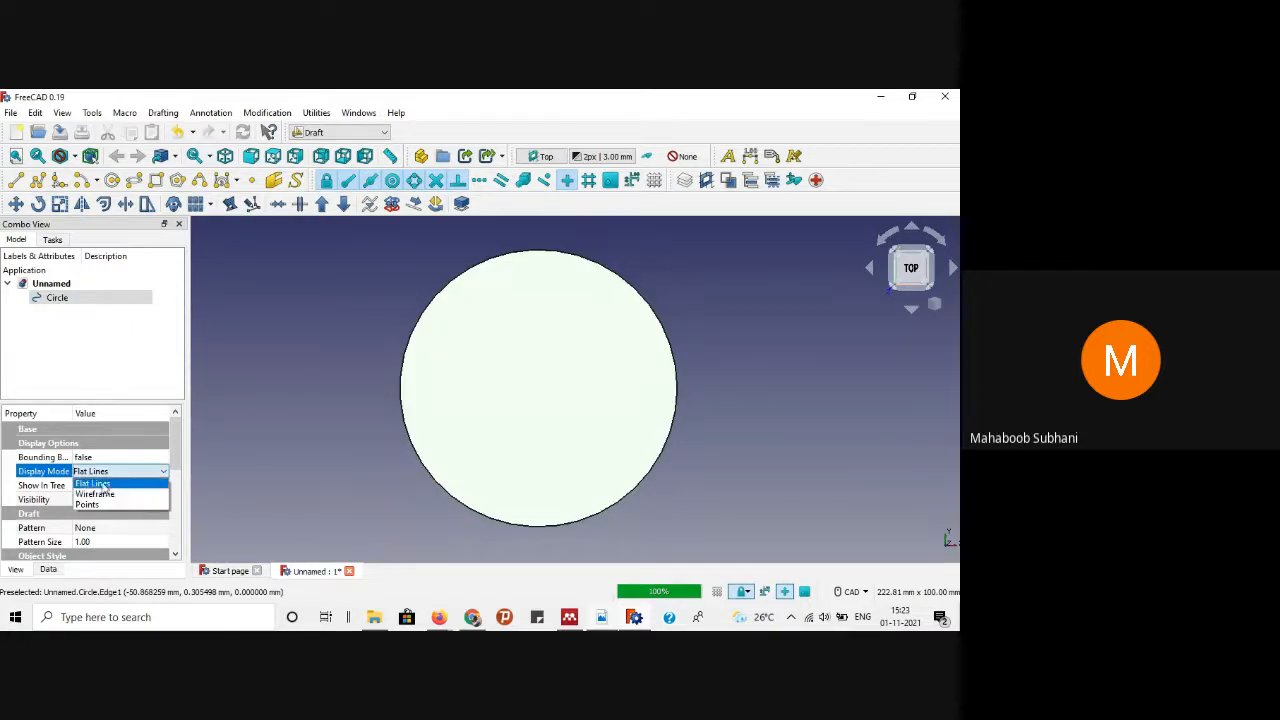
pyautogui.click(95, 494)
pyautogui.click(268, 421)
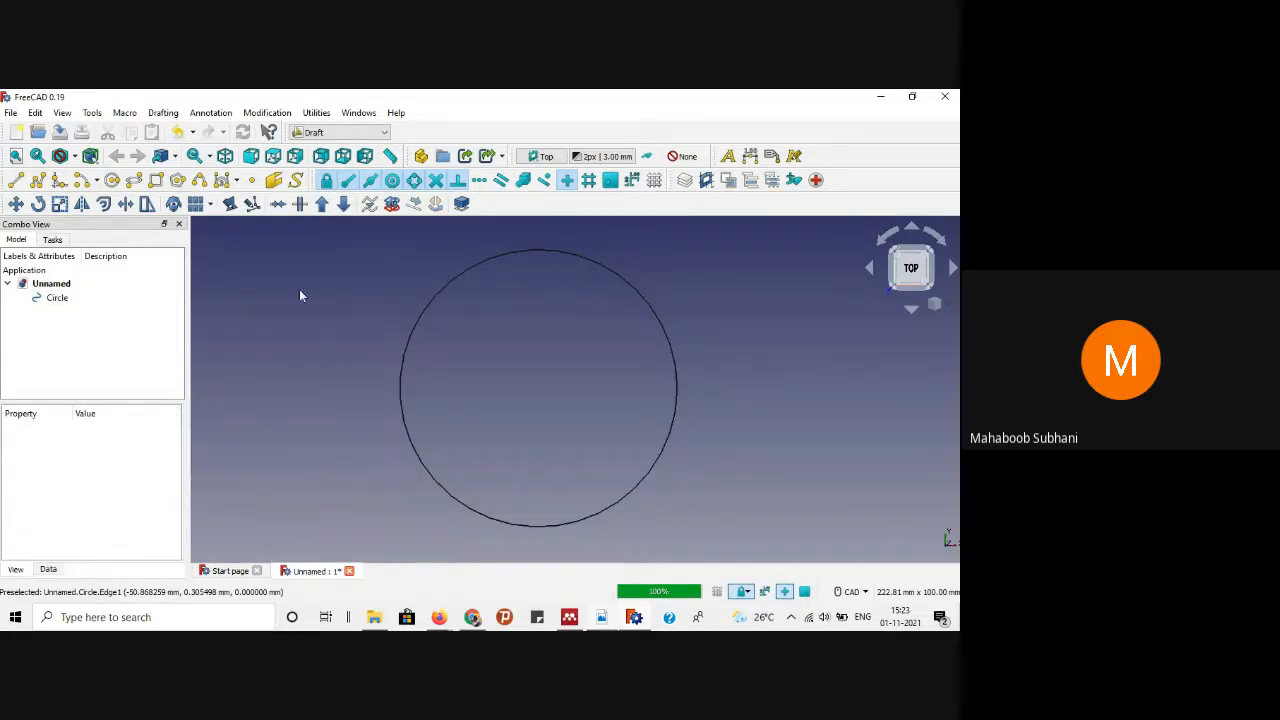
# Step: Draw a second circle with a 60 mm radius, snapped to the centre of the first circle
pyautogui.click(114, 183)
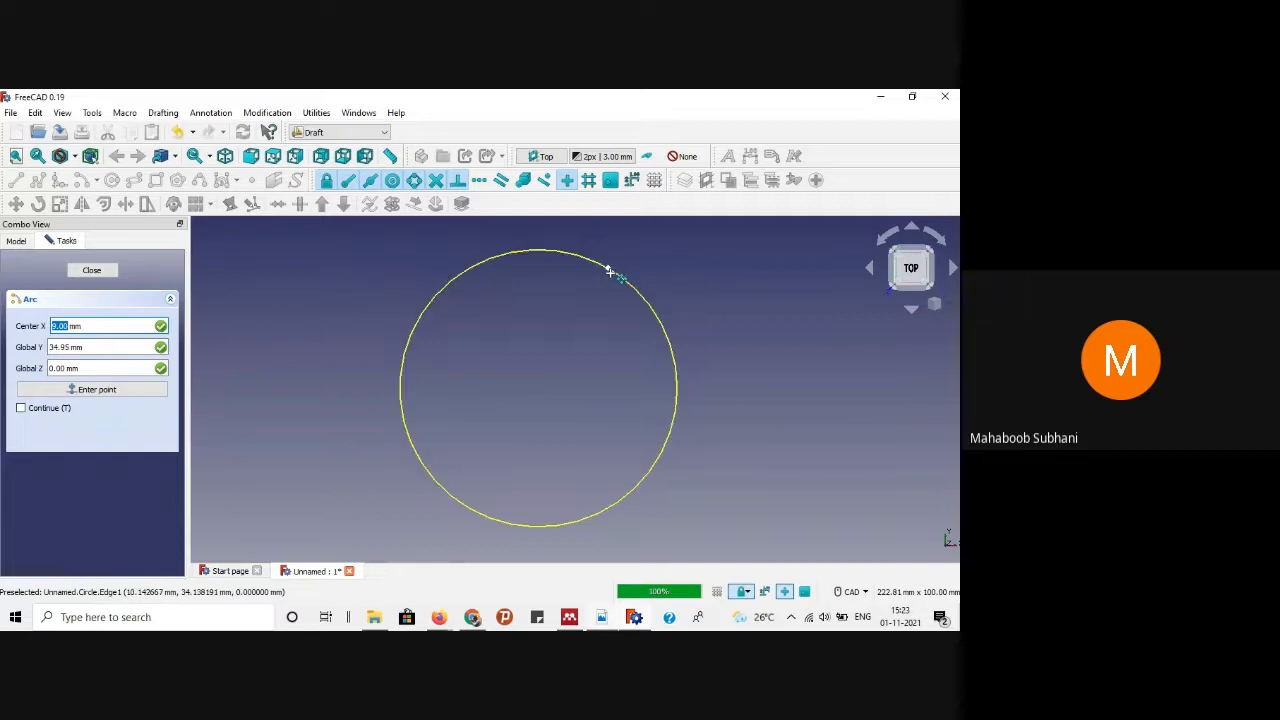
pyautogui.click(626, 284)
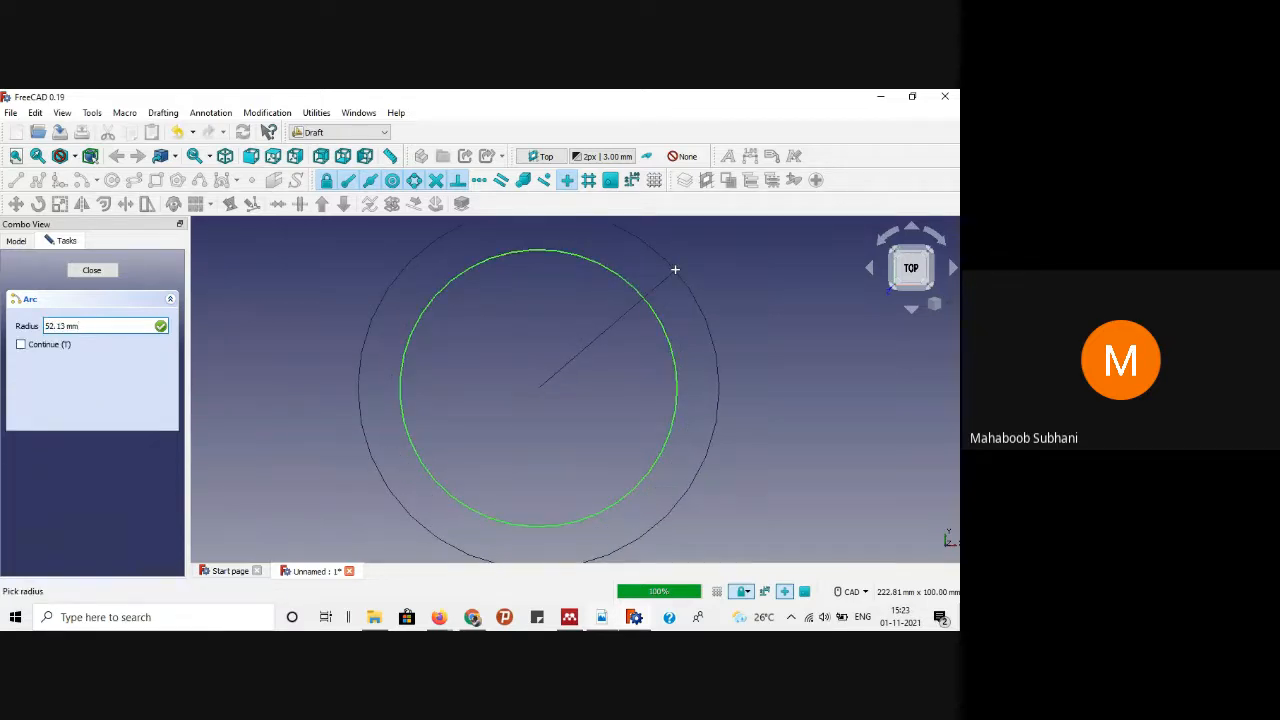
pyautogui.press('BackSpace')
pyautogui.press('BackSpace')
pyautogui.press('BackSpace')
pyautogui.press('BackSpace')
pyautogui.press('BackSpace')
pyautogui.press('BackSpace')
pyautogui.press('BackSpace')
pyautogui.press('BackSpace')
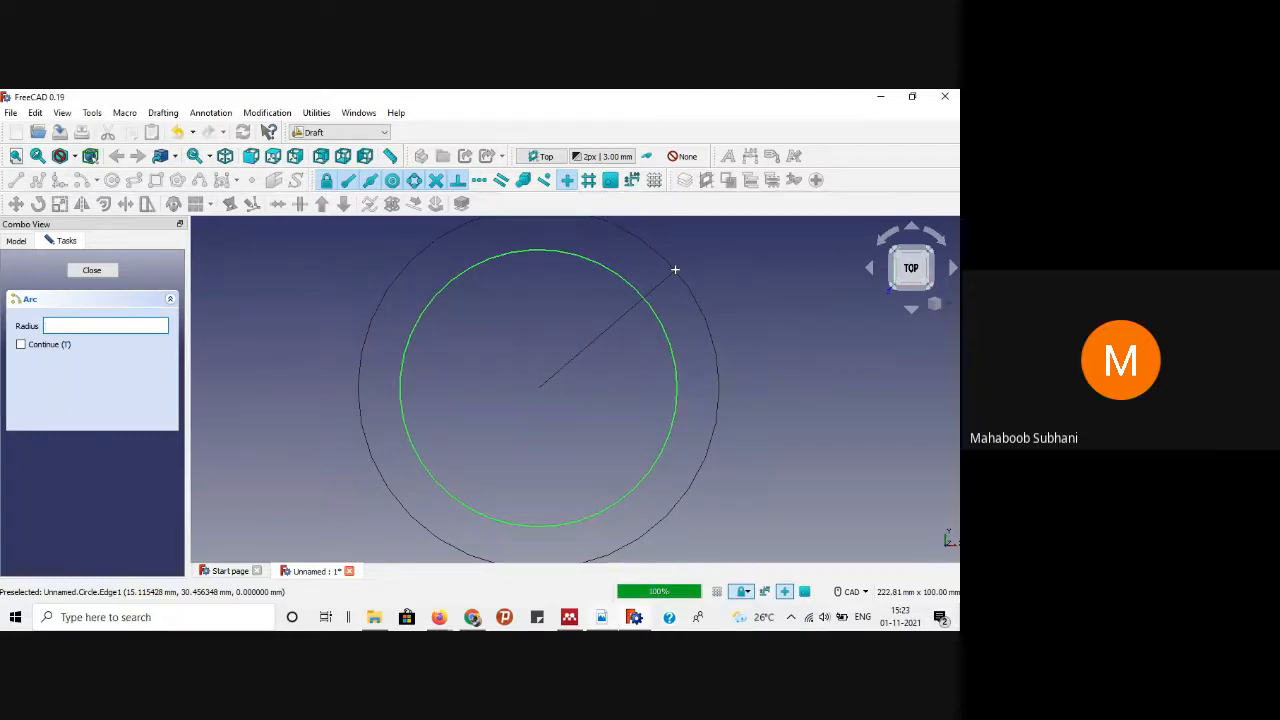
pyautogui.write('60')
pyautogui.press('Return')
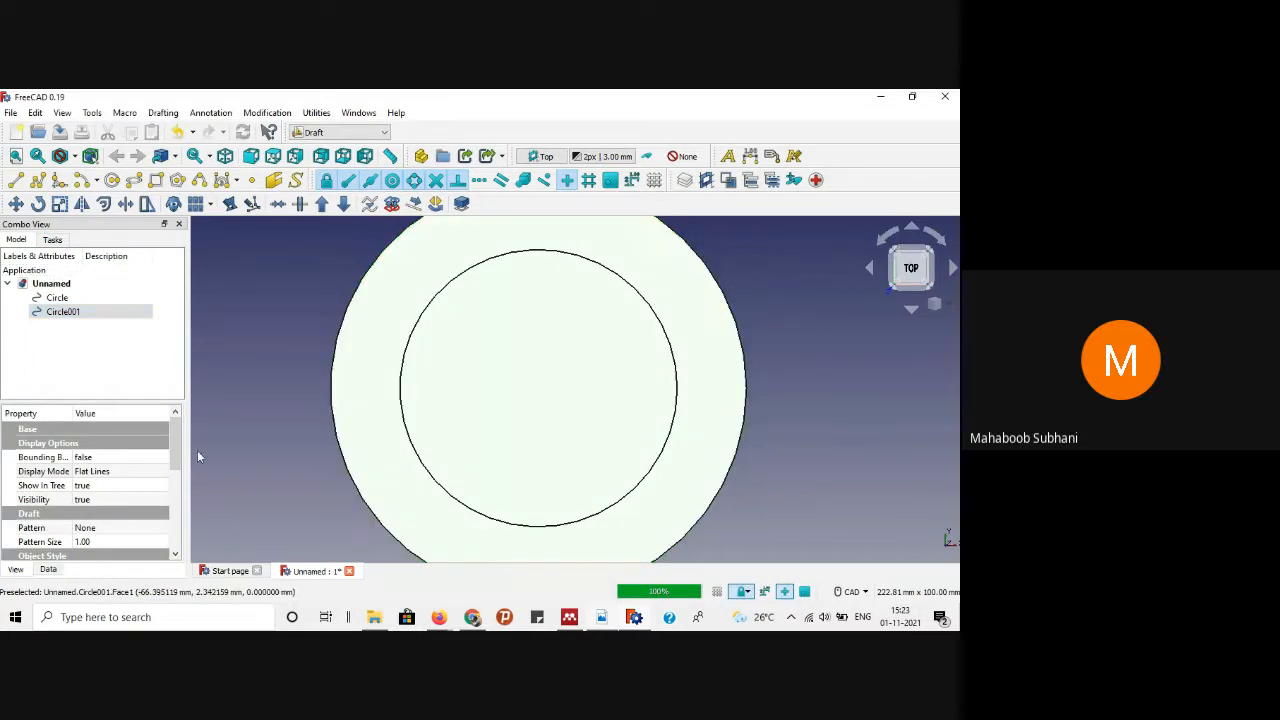
# Step: Set the display mode of the 60 mm radius circle to Wireframe
pyautogui.click(116, 478)
pyautogui.click(138, 474)
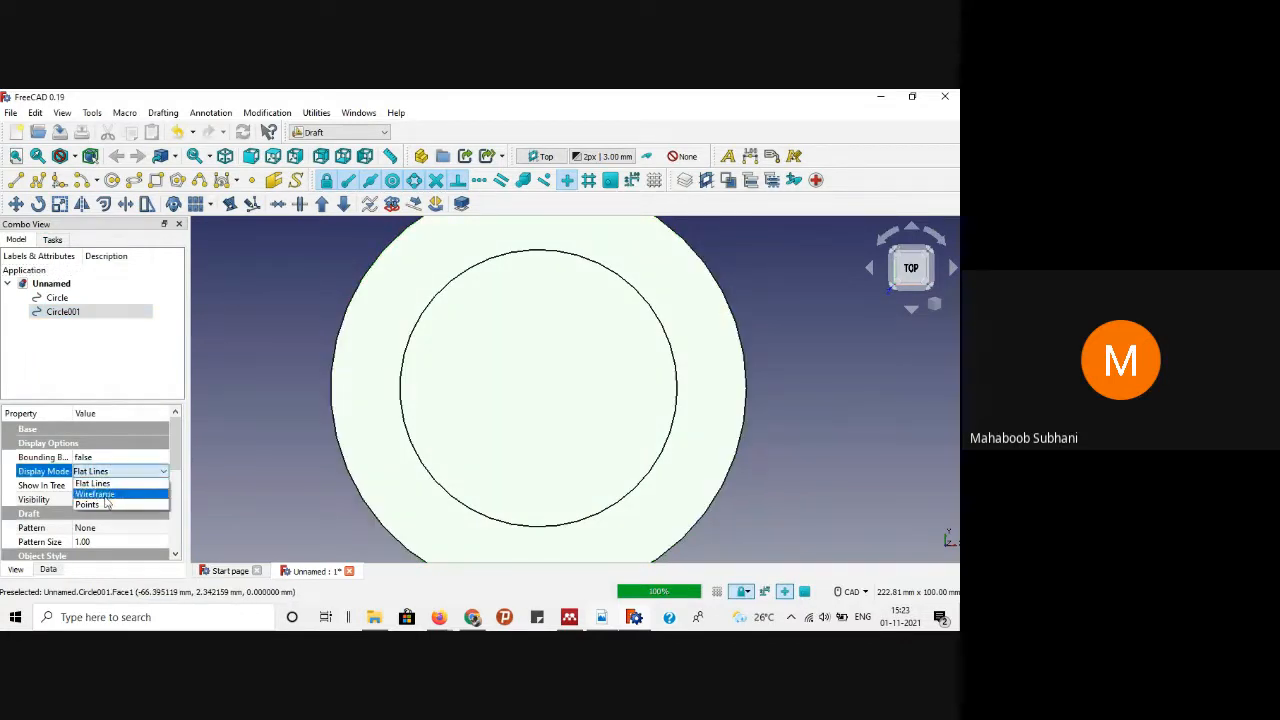
pyautogui.click(105, 502)
pyautogui.scroll(-1, 310, 403)
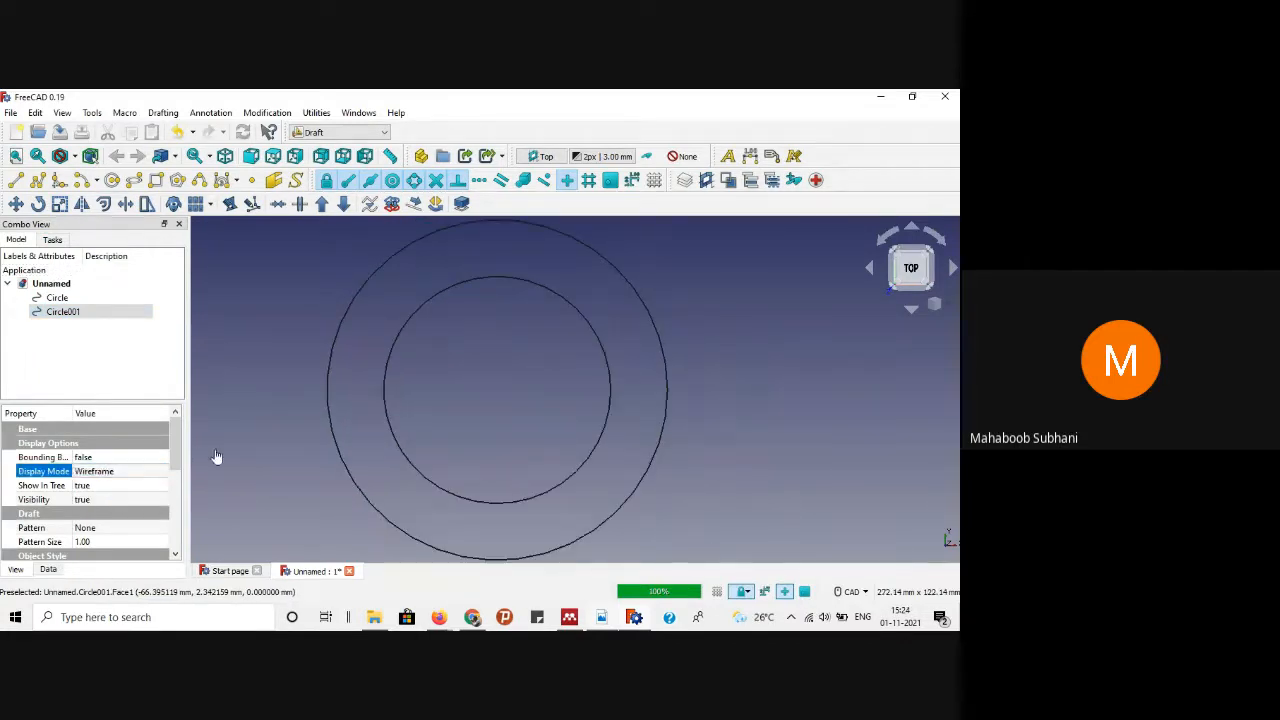
# Step: Set the angular deflection to 1° and the deviation to 0.01 for both circles together
pyautogui.click(380, 428)
pyautogui.click(386, 424)
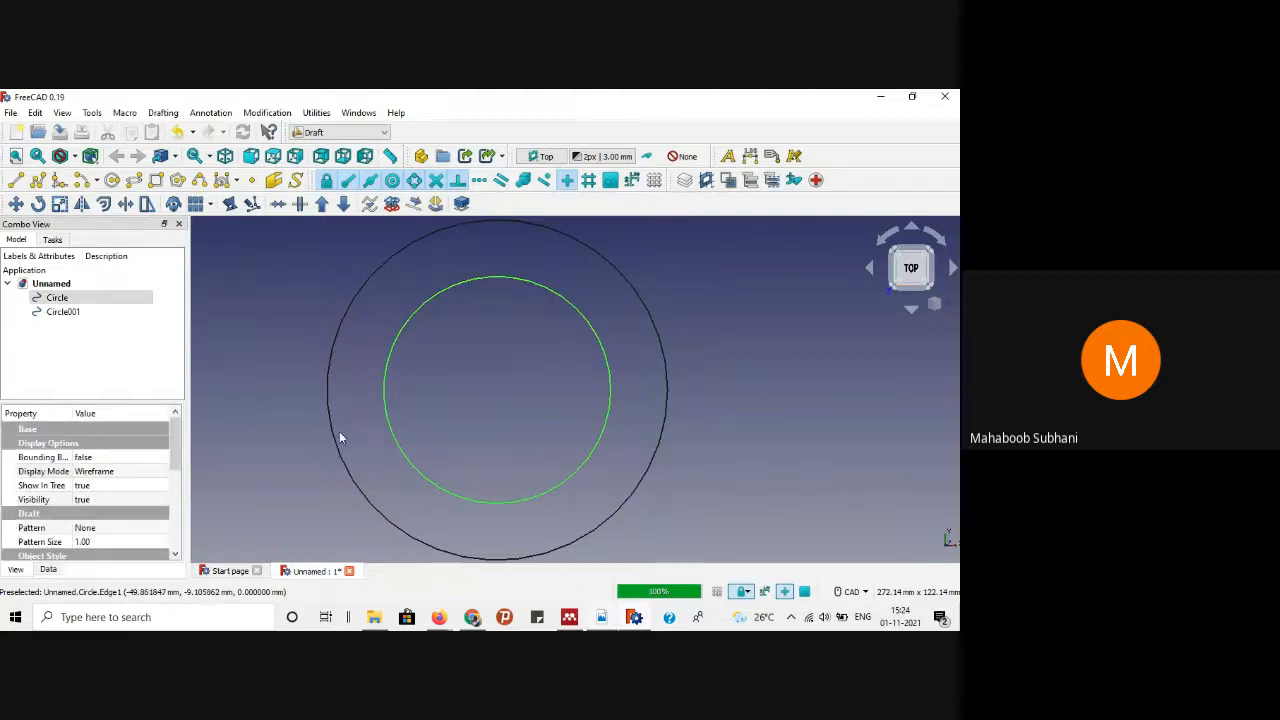
pyautogui.keyDown('ctrl'); pyautogui.click(336, 438); pyautogui.keyUp('ctrl')
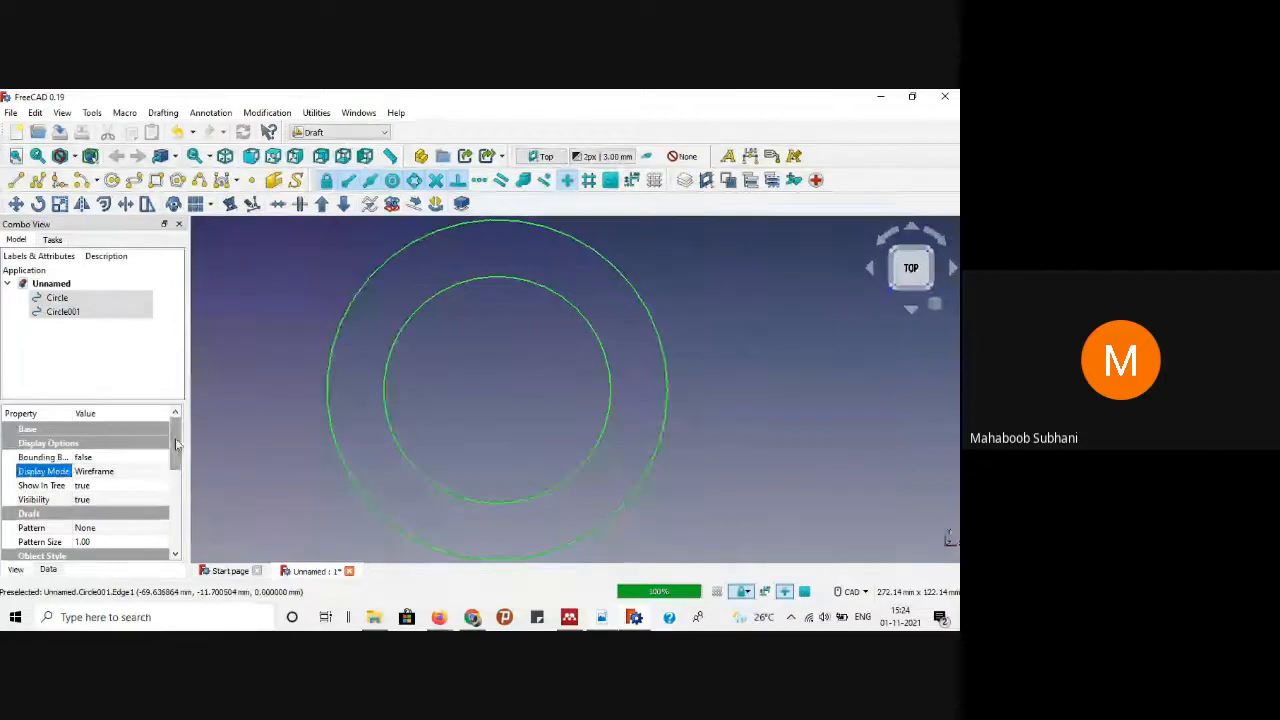
pyautogui.scroll(-3, 100, 470)
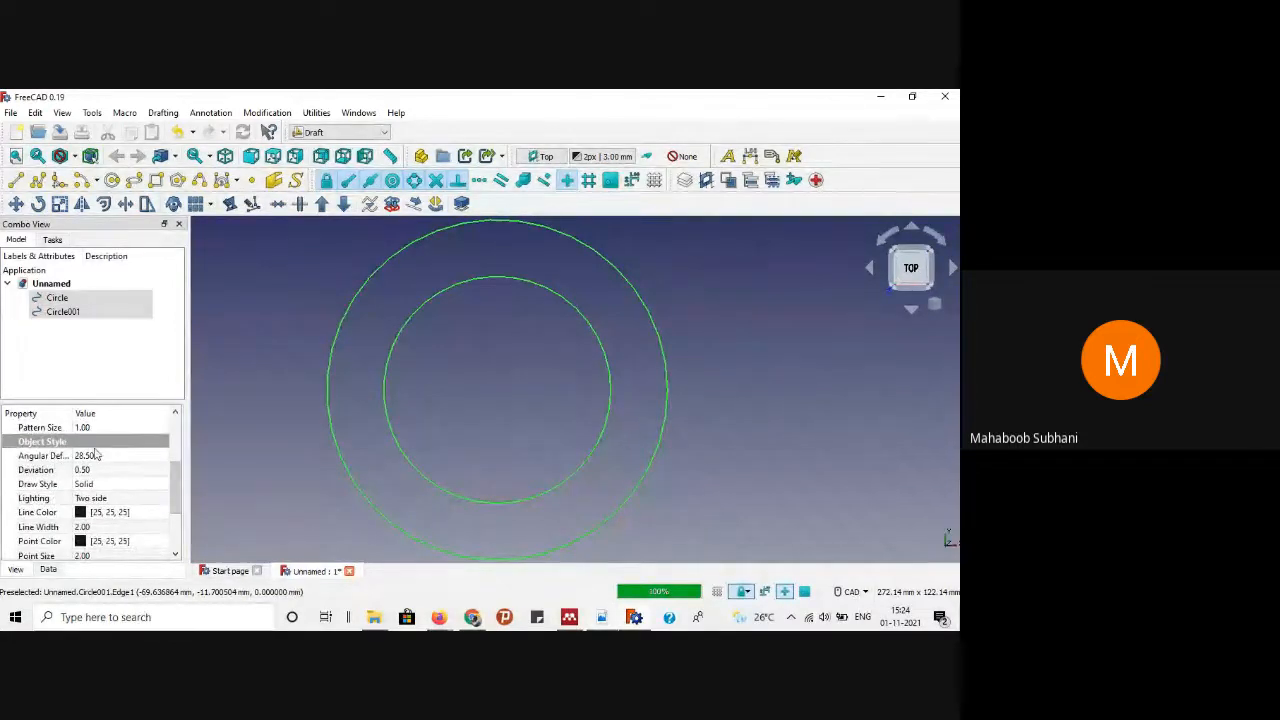
pyautogui.click(95, 455)
pyautogui.write('1')
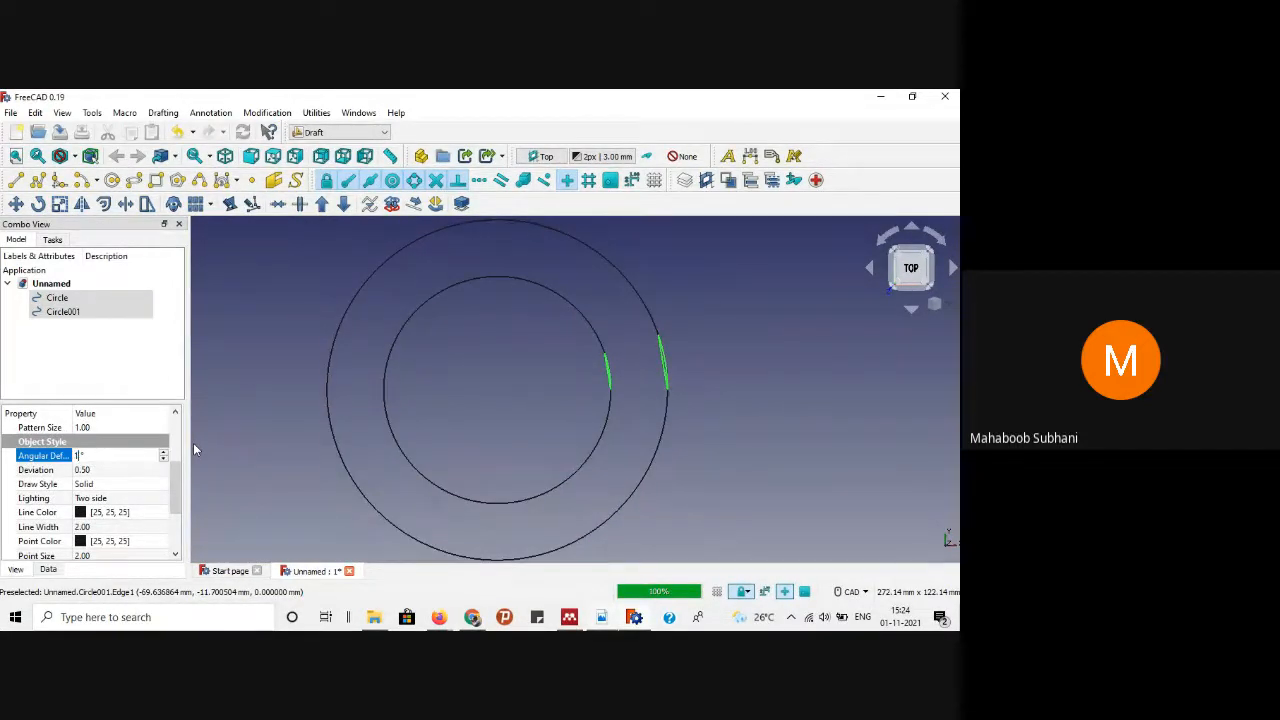
pyautogui.click(94, 469)
pyautogui.write('0.0')
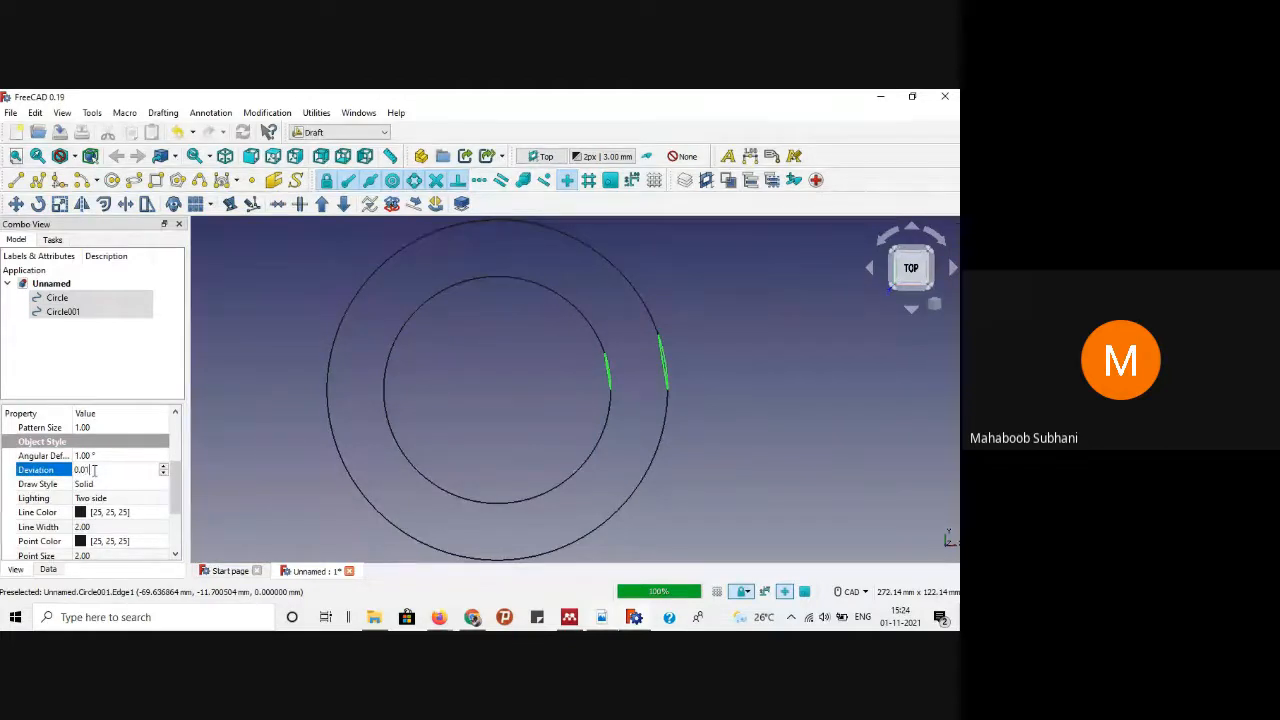
pyautogui.press('Return')
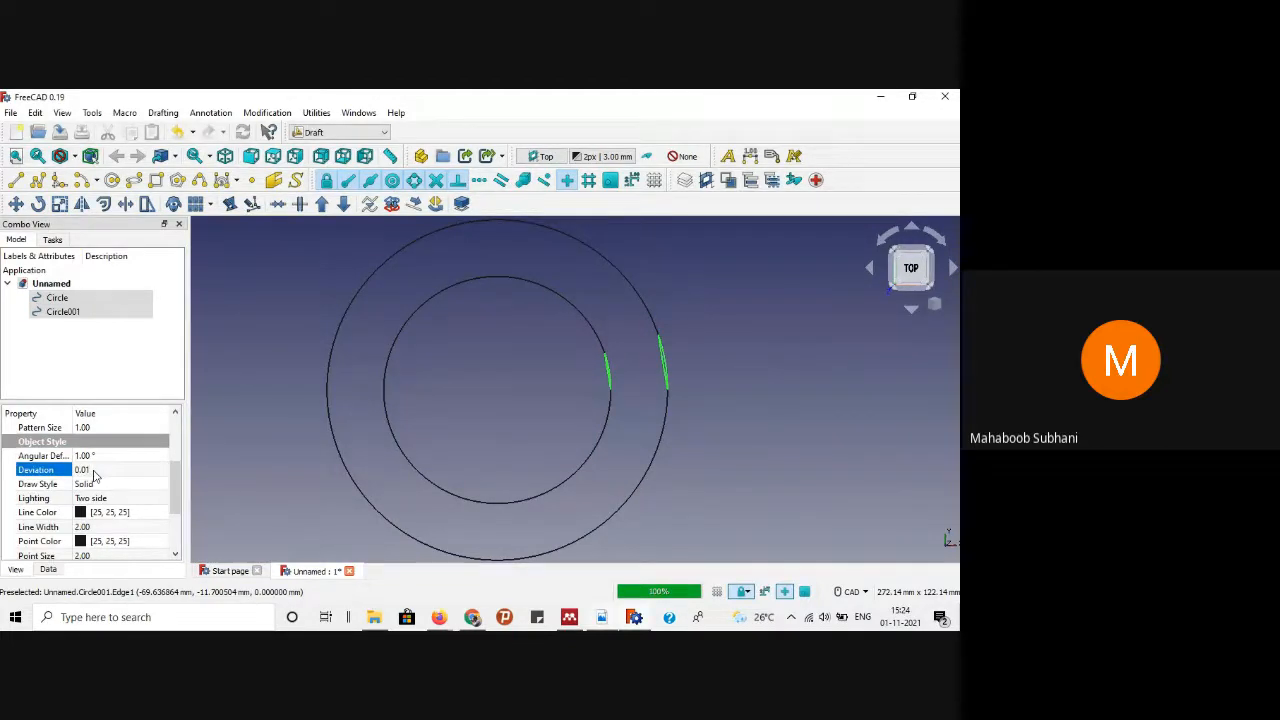
pyautogui.click(627, 373)
pyautogui.scroll(-1, 627, 373)
pyautogui.scroll(1, 525, 419)
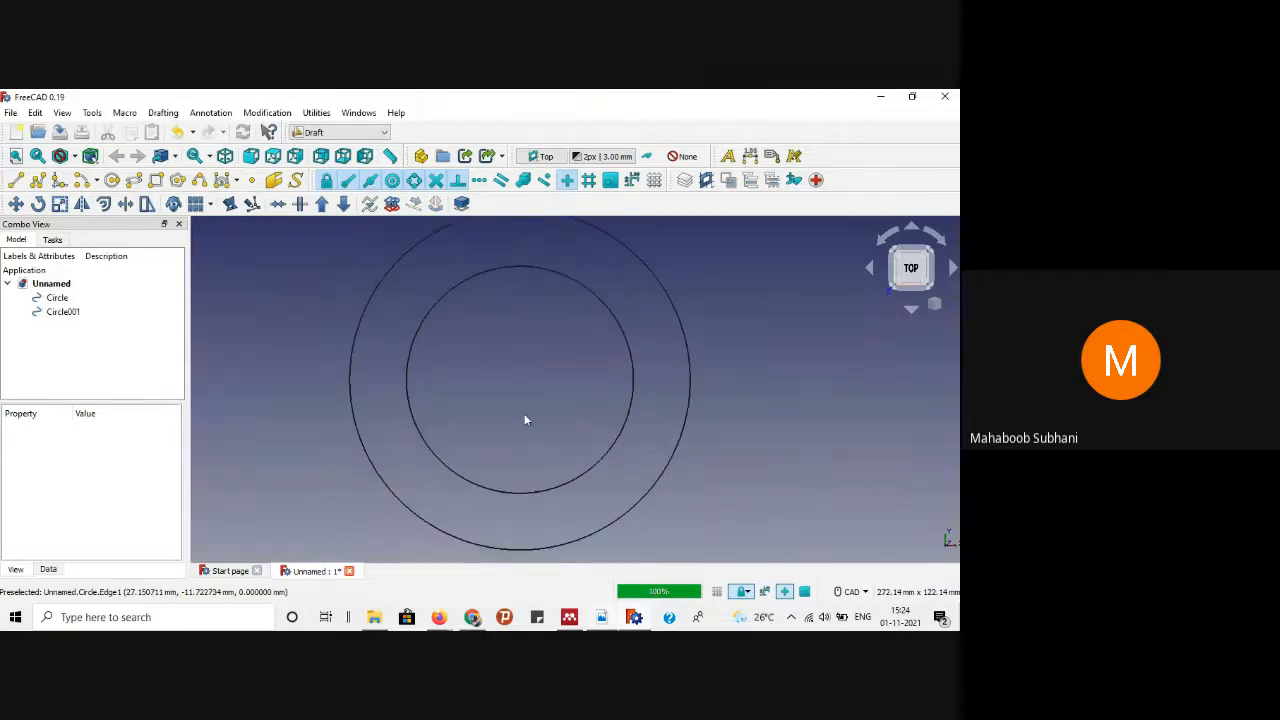
# Step: Review the concentric circle construction figure in FreeCAD.pdf and check the Google Meet call in the browser
pyautogui.click(602, 618)
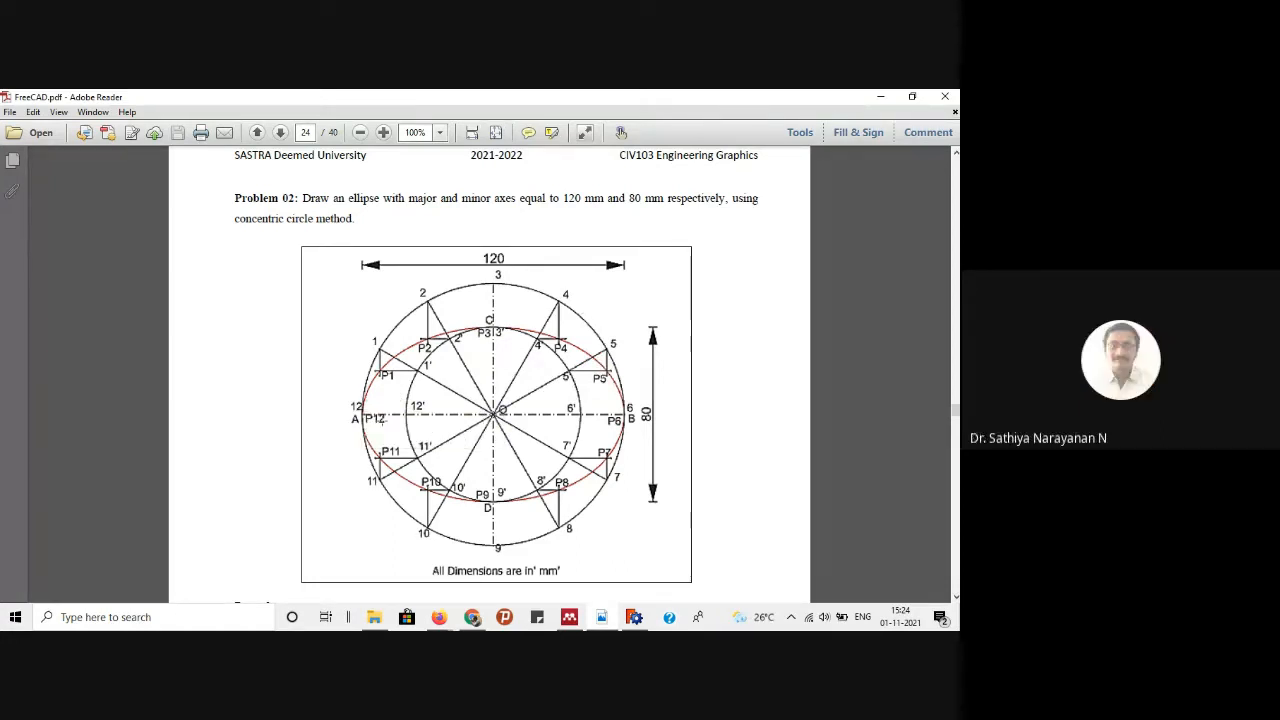
pyautogui.click(874, 96)
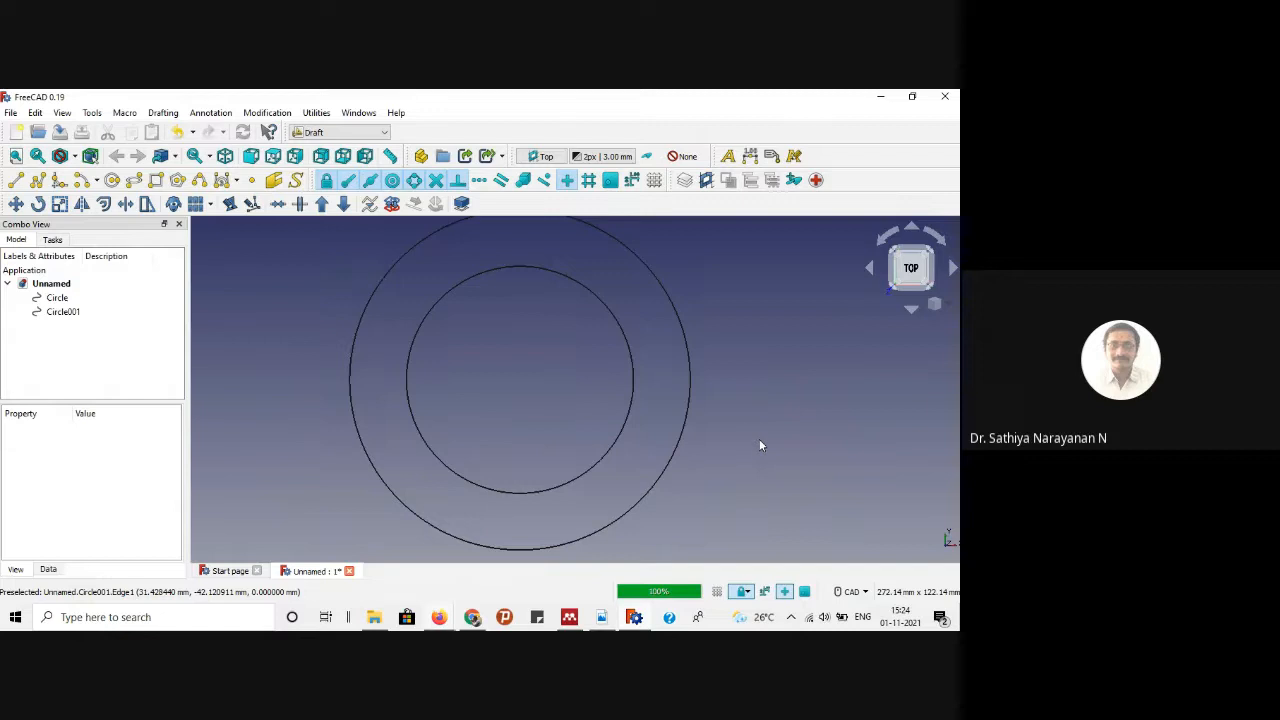
pyautogui.moveTo(439, 617)
pyautogui.click(365, 532)
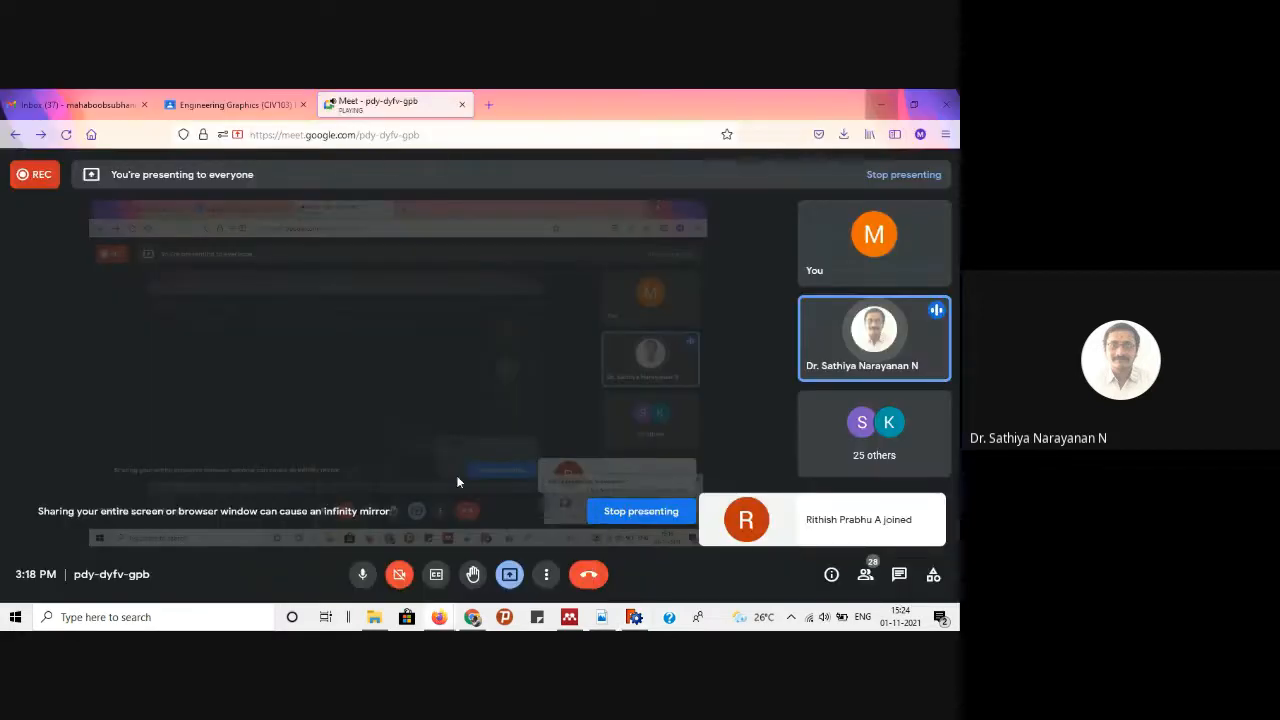
pyautogui.click(882, 103)
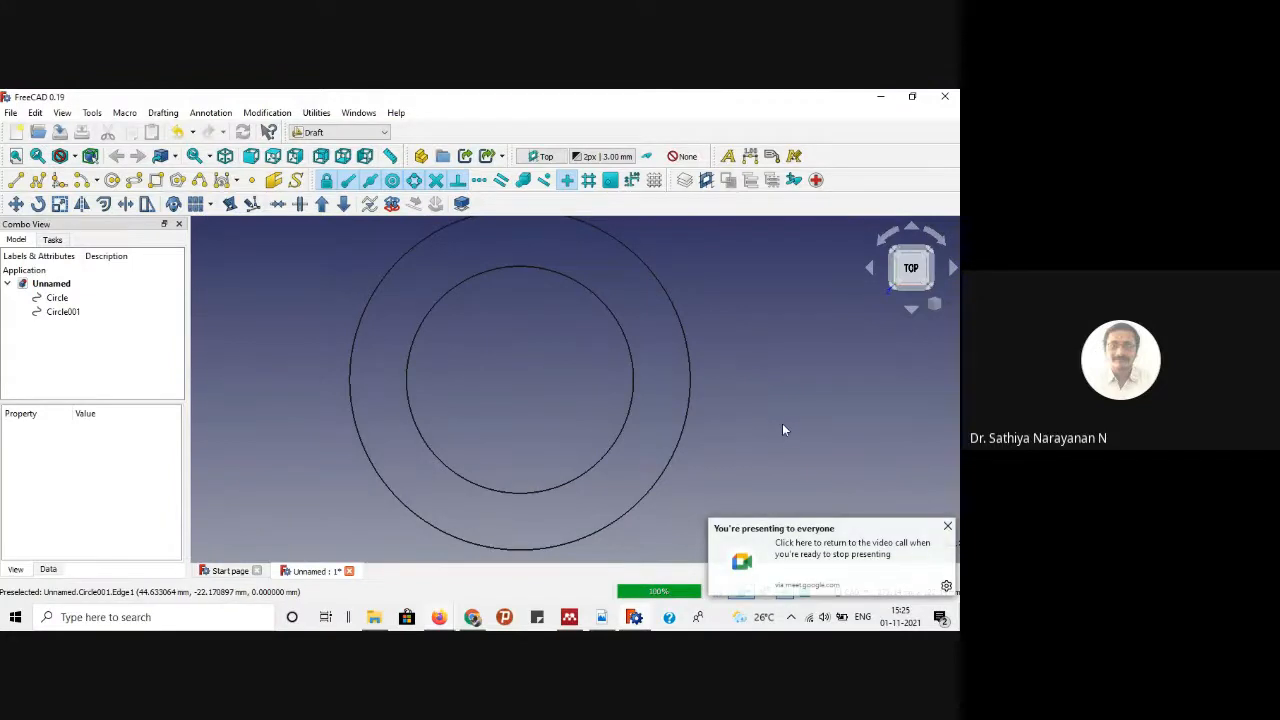
# Step: Draw a horizontal 60 mm line from the circles' common centre to the outer circle's right quadrant, and select the line
pyautogui.scroll(-2, 760, 410)
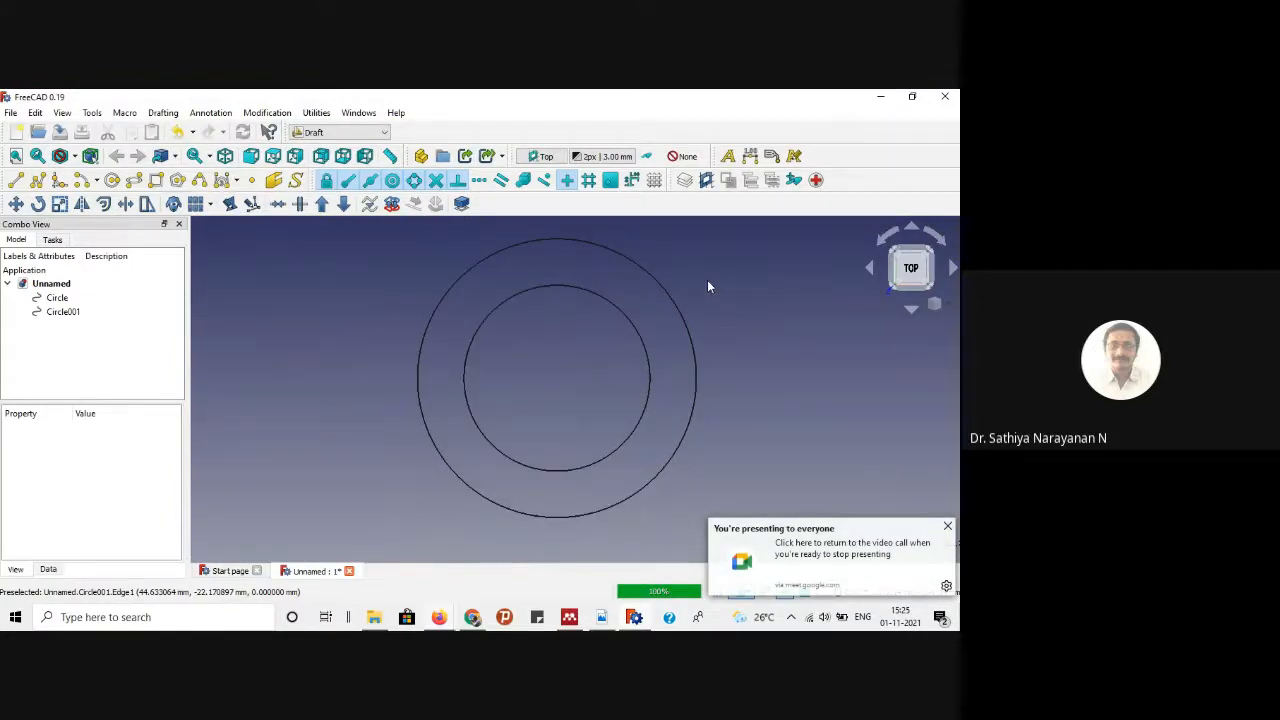
pyautogui.moveTo(726, 275); pyautogui.dragTo(691, 291, button='middle')
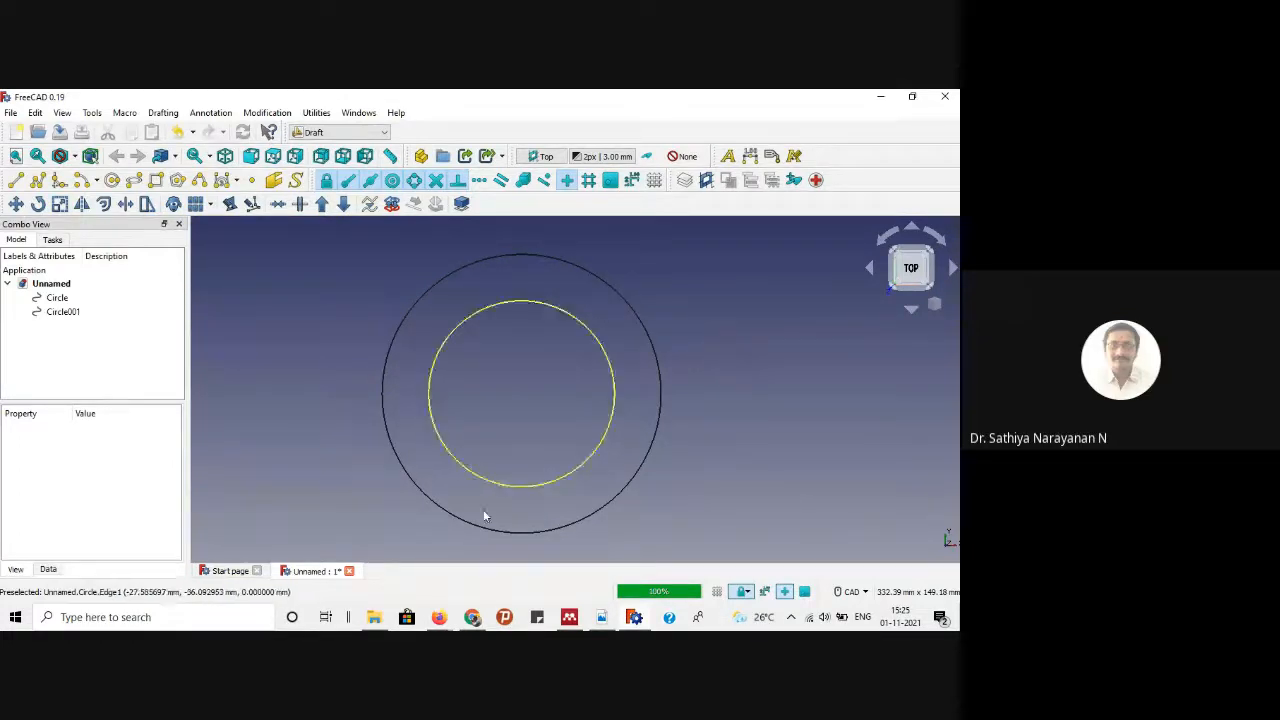
pyautogui.click(16, 180)
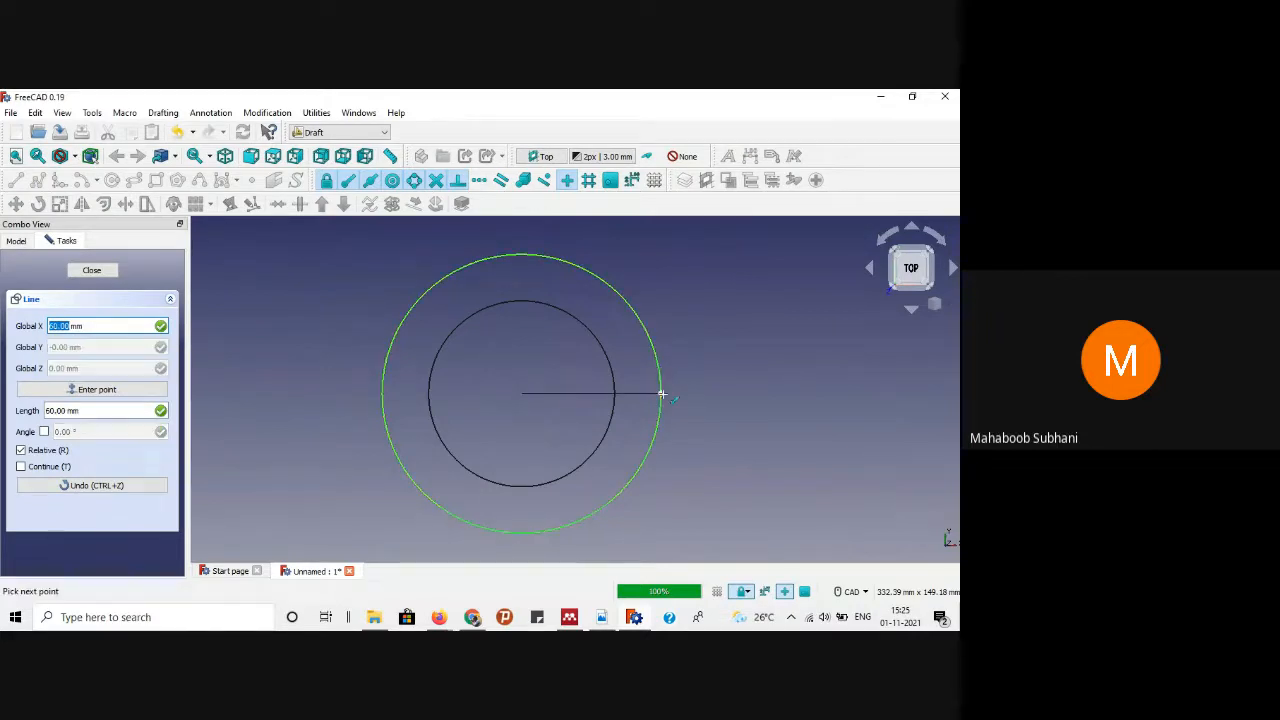
pyautogui.click(660, 392)
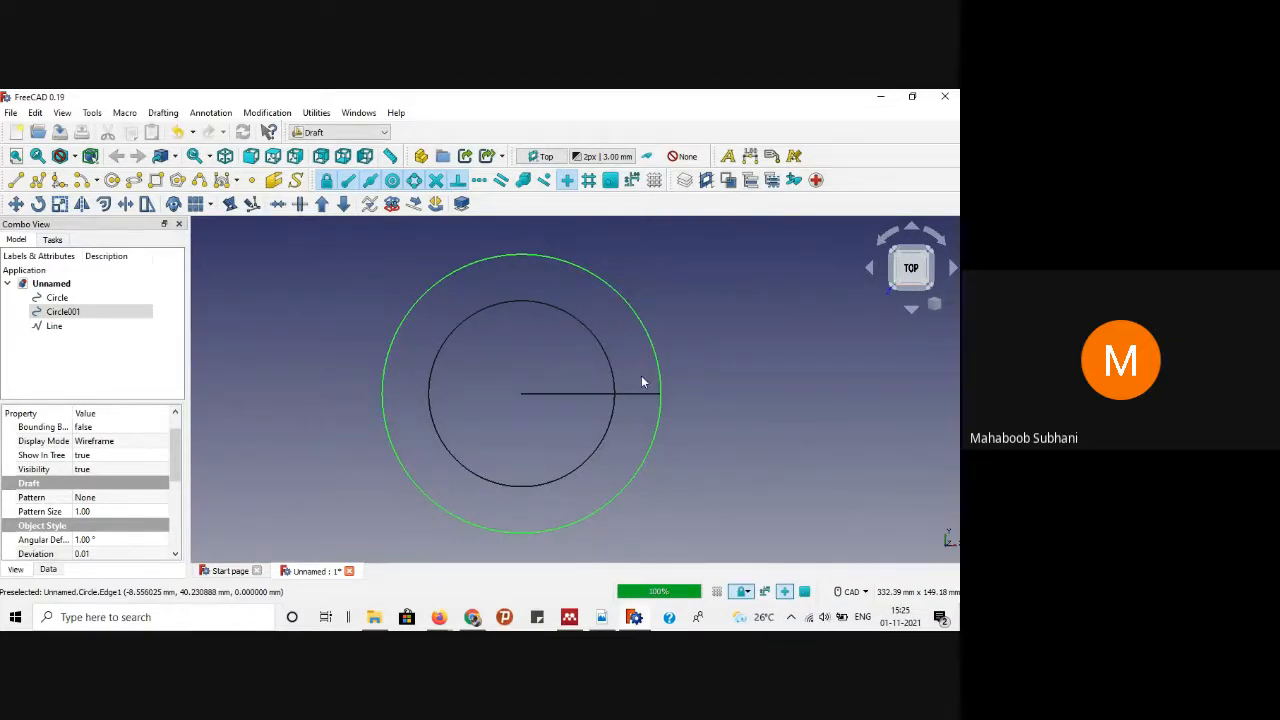
pyautogui.click(589, 393)
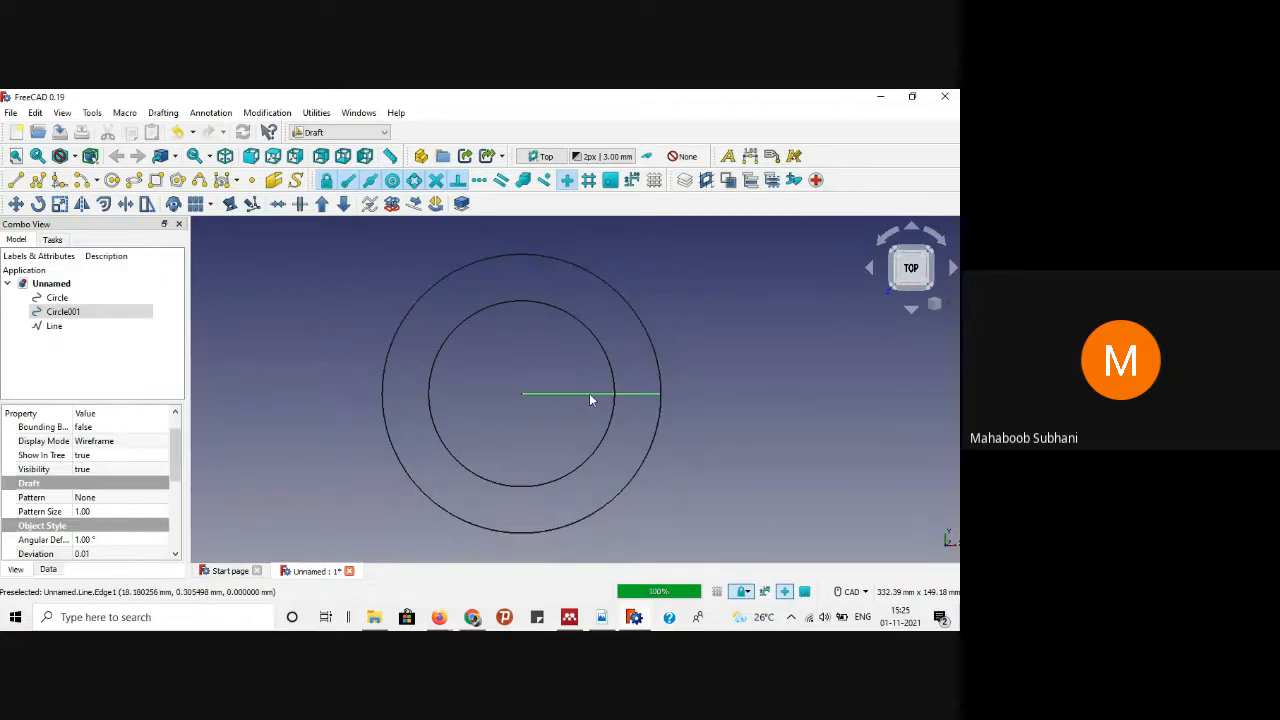
# Step: Create a polar array of the 60 mm line with 12 elements over 360° about the circles' common centre
pyautogui.click(211, 205)
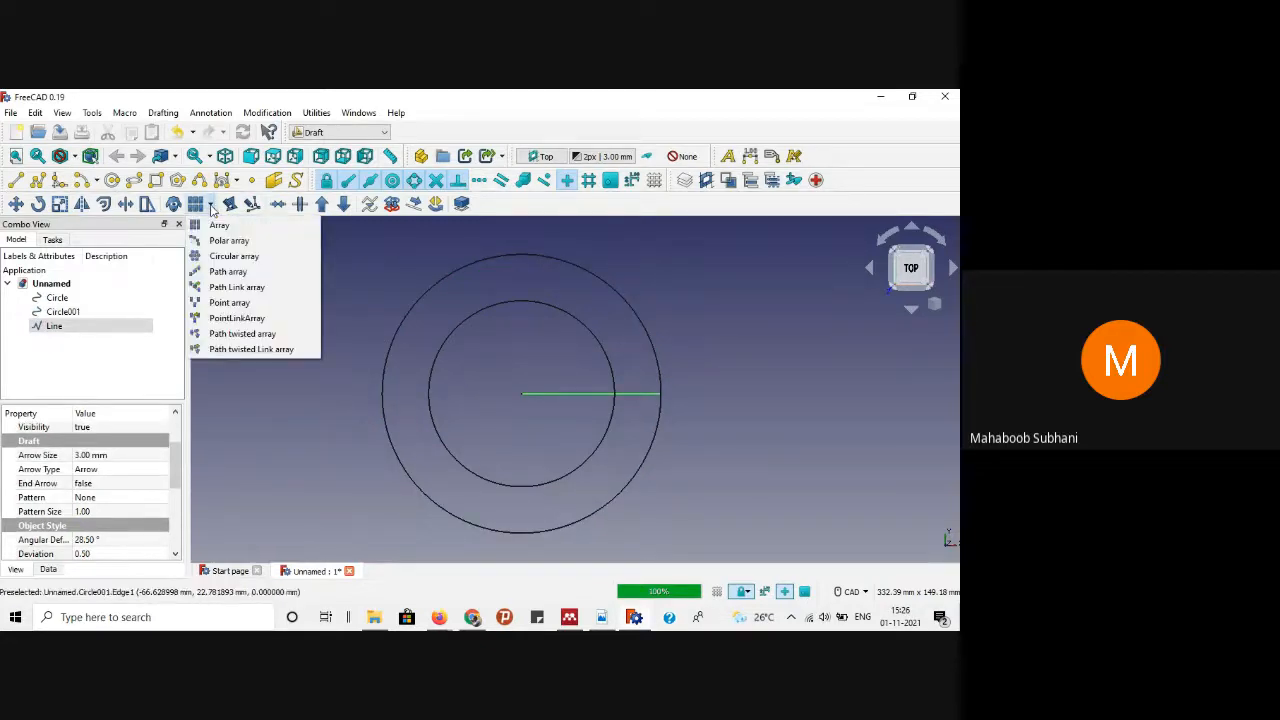
pyautogui.click(219, 241)
pyautogui.click(120, 379)
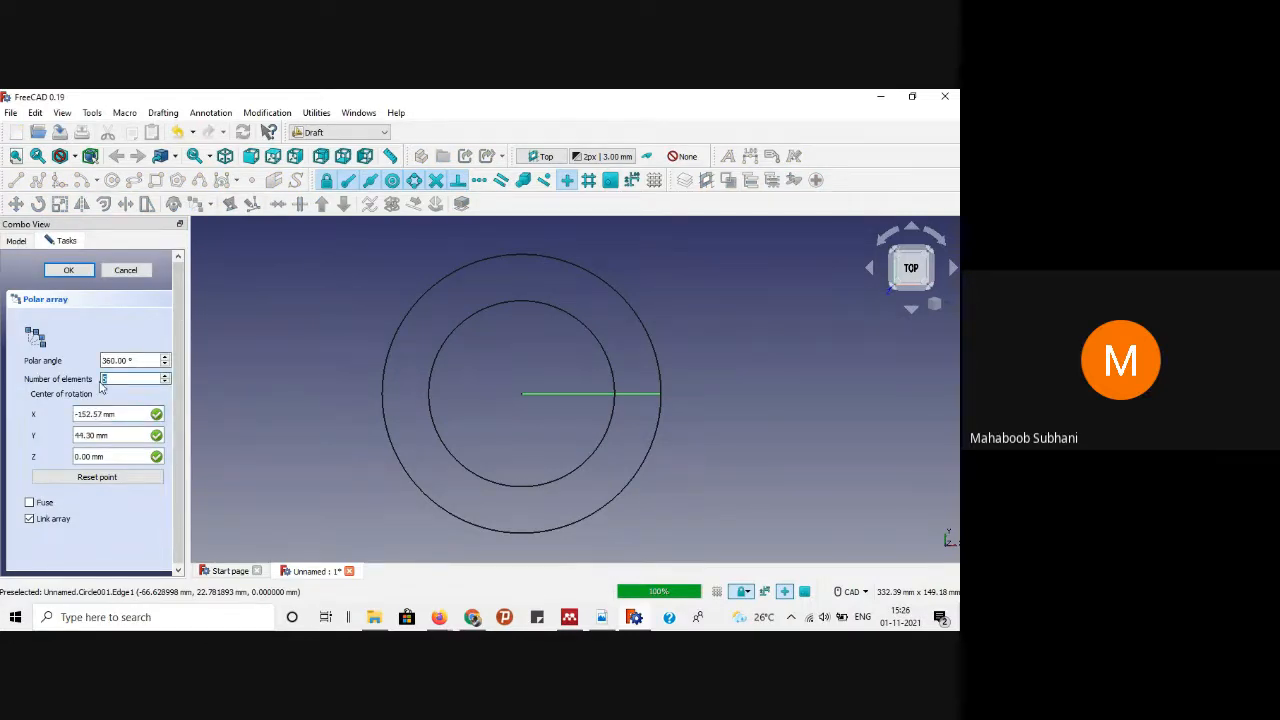
pyautogui.write('12')
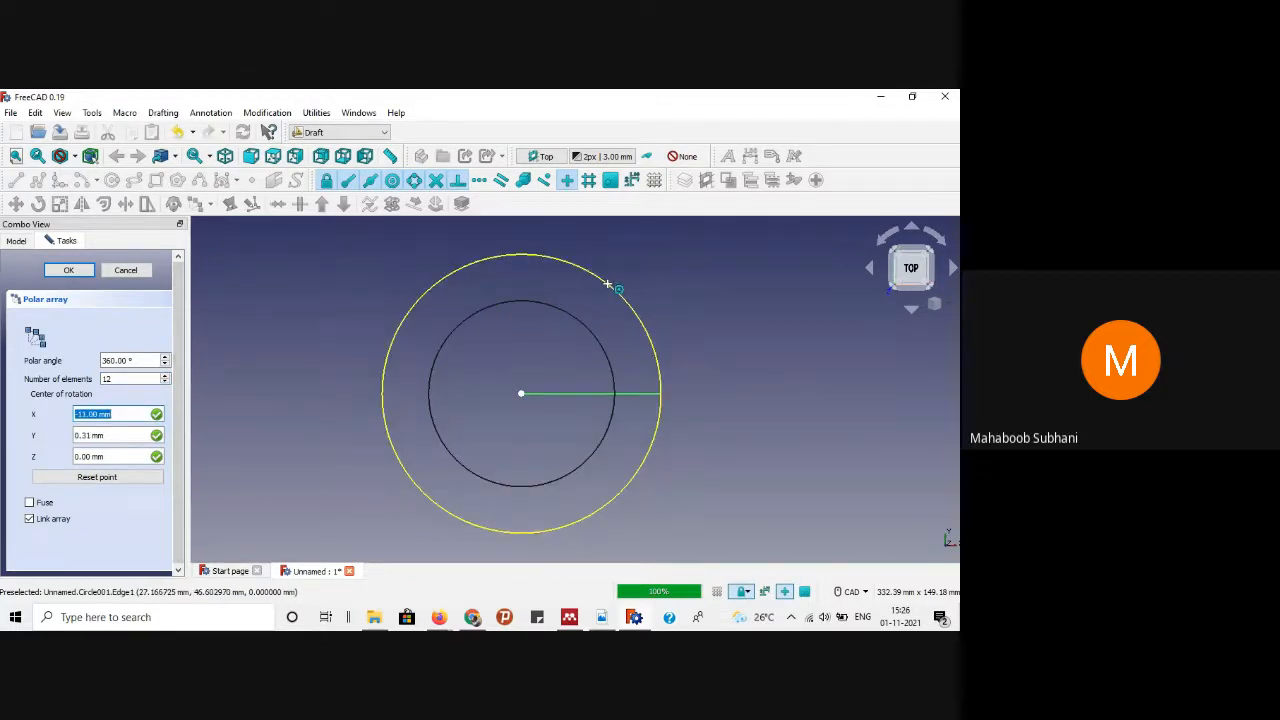
pyautogui.click(609, 289)
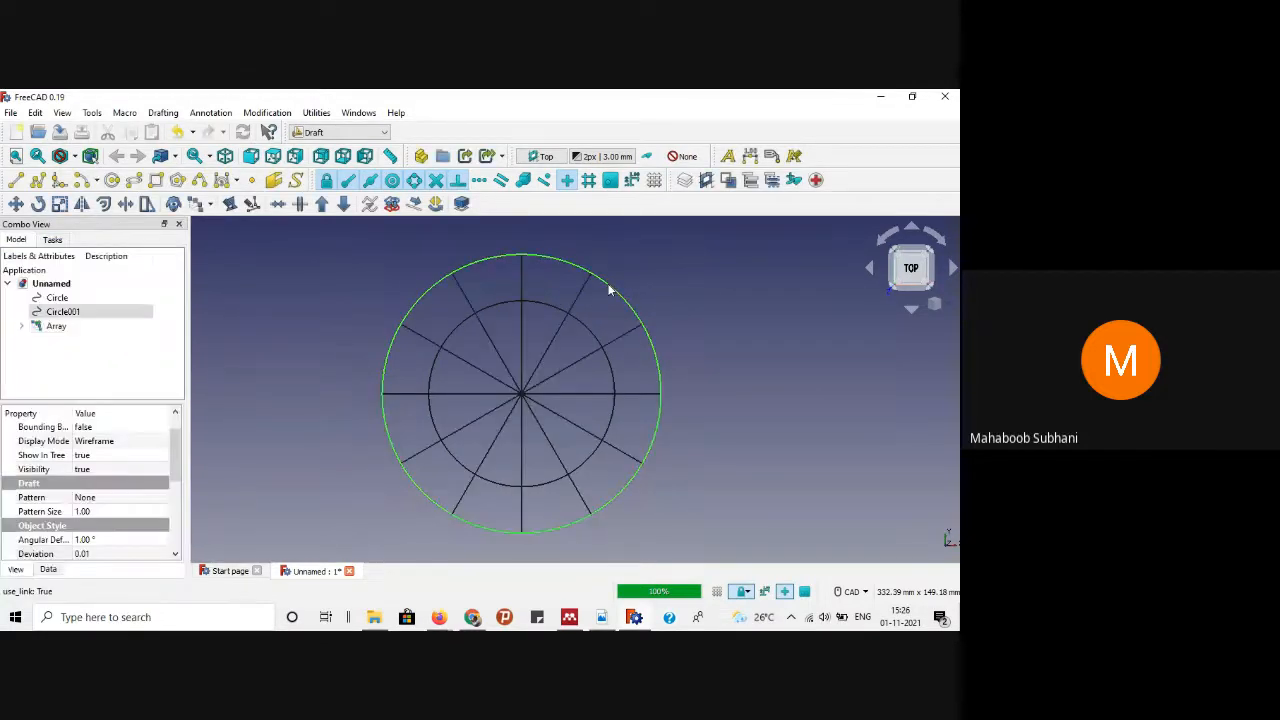
pyautogui.click(727, 328)
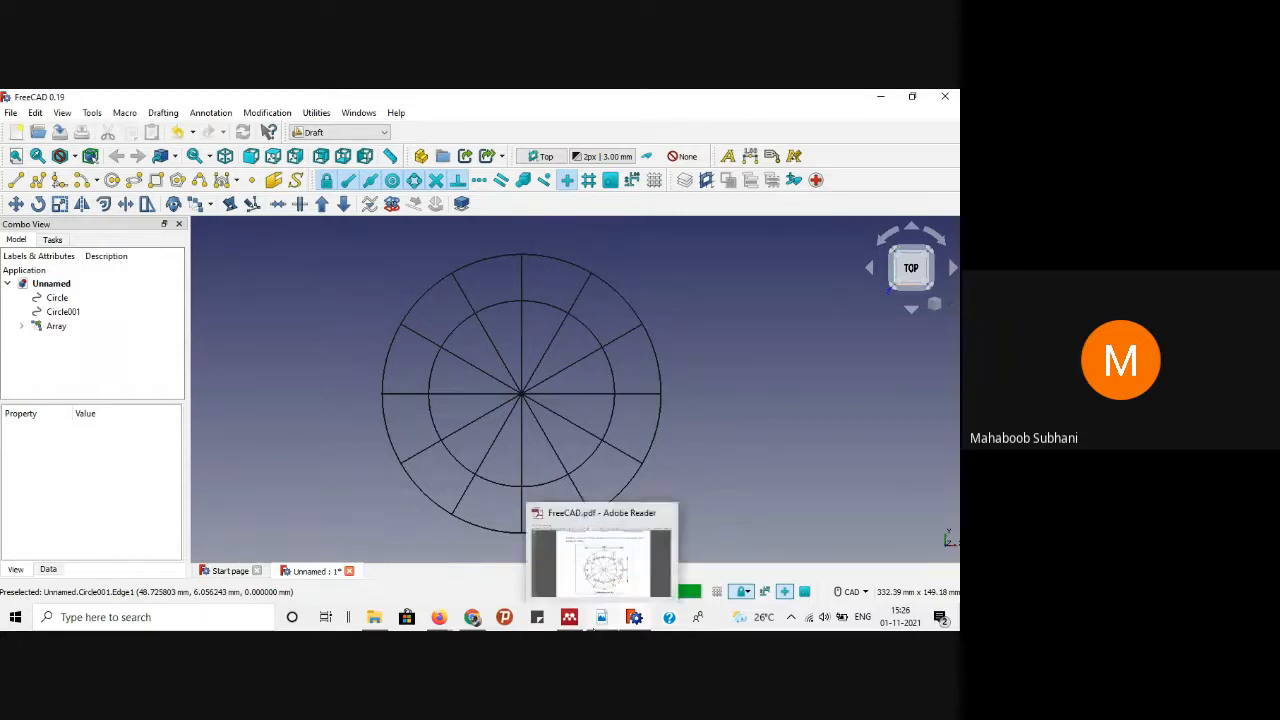
# Step: Review the concentric circle construction figure in FreeCAD.pdf and compare it with the twelve radial lines in the FreeCAD drawing
pyautogui.click(603, 618)
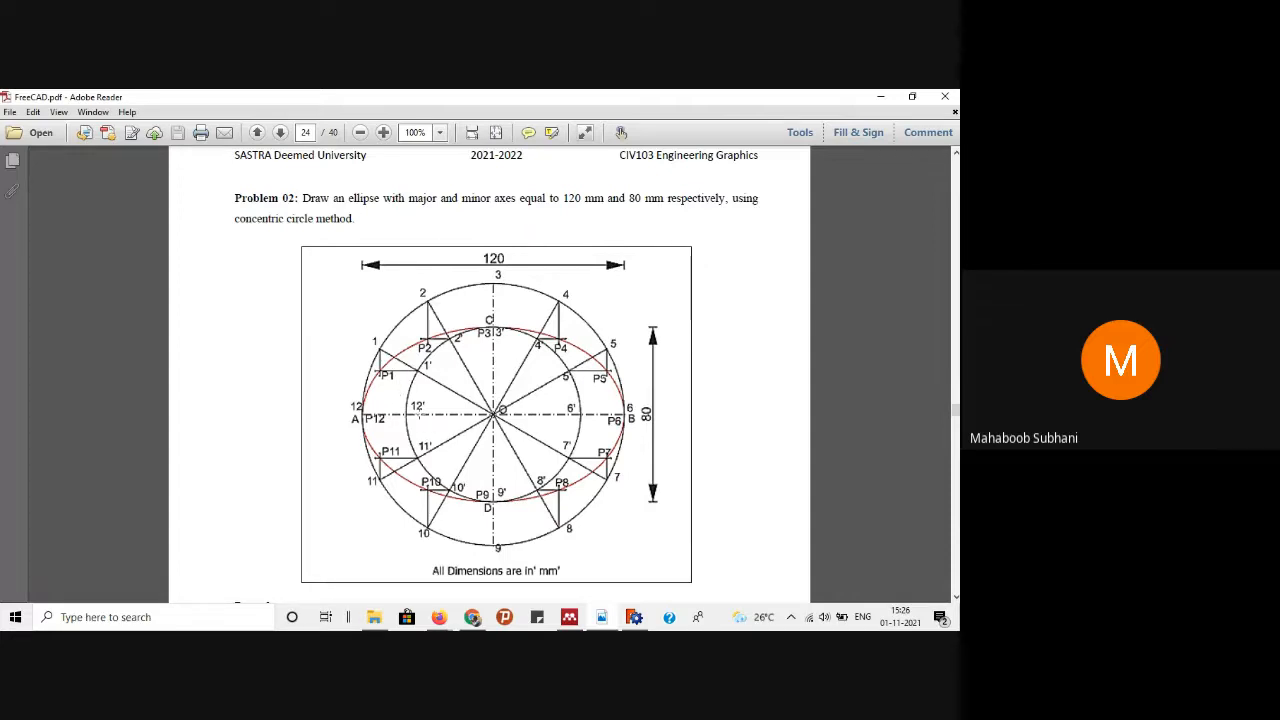
pyautogui.click(870, 96)
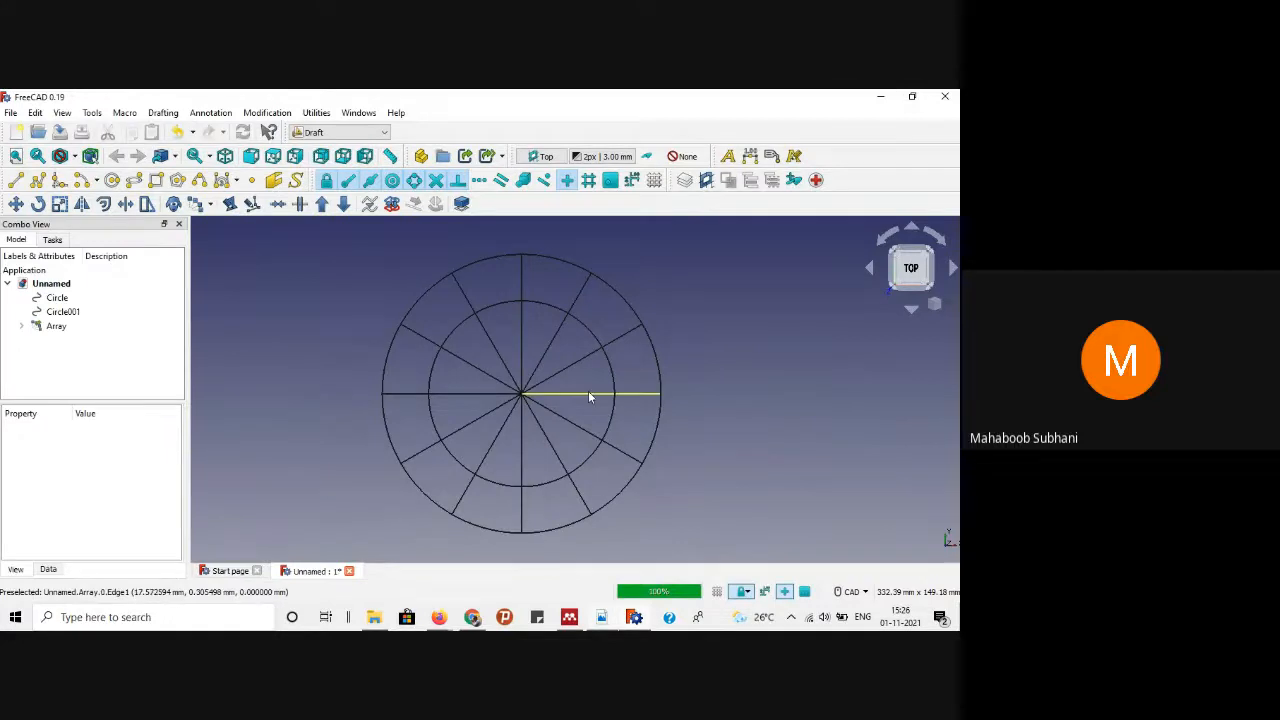
pyautogui.click(589, 396)
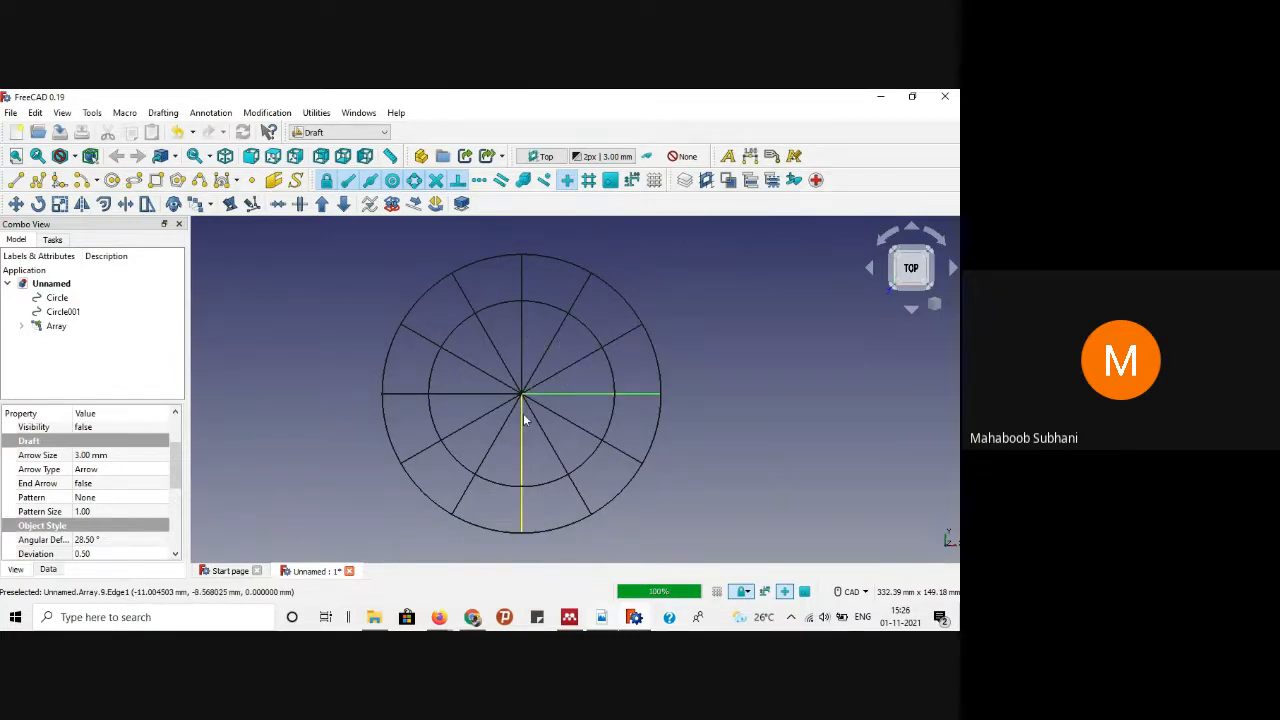
pyautogui.click(800, 382)
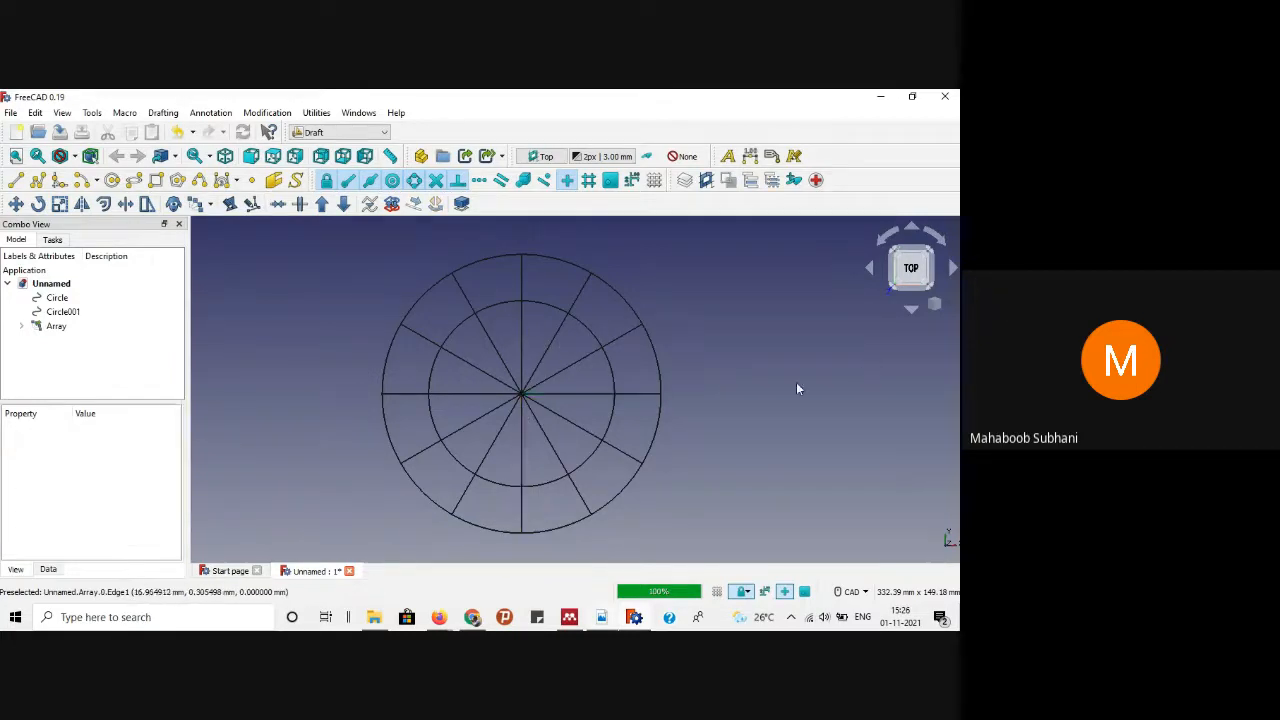
# Step: Set the draw style of the array's horizontal base line to Dashdot
pyautogui.click(571, 392)
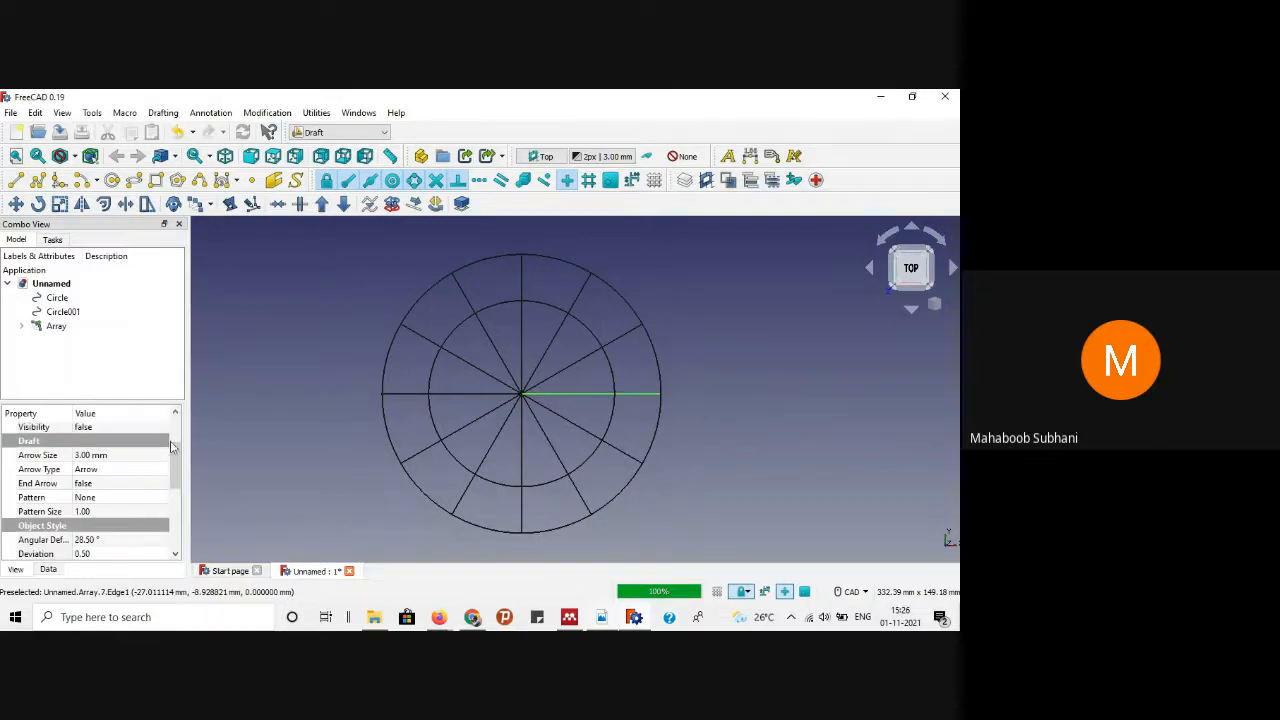
pyautogui.scroll(-2, 171, 447)
pyautogui.click(125, 486)
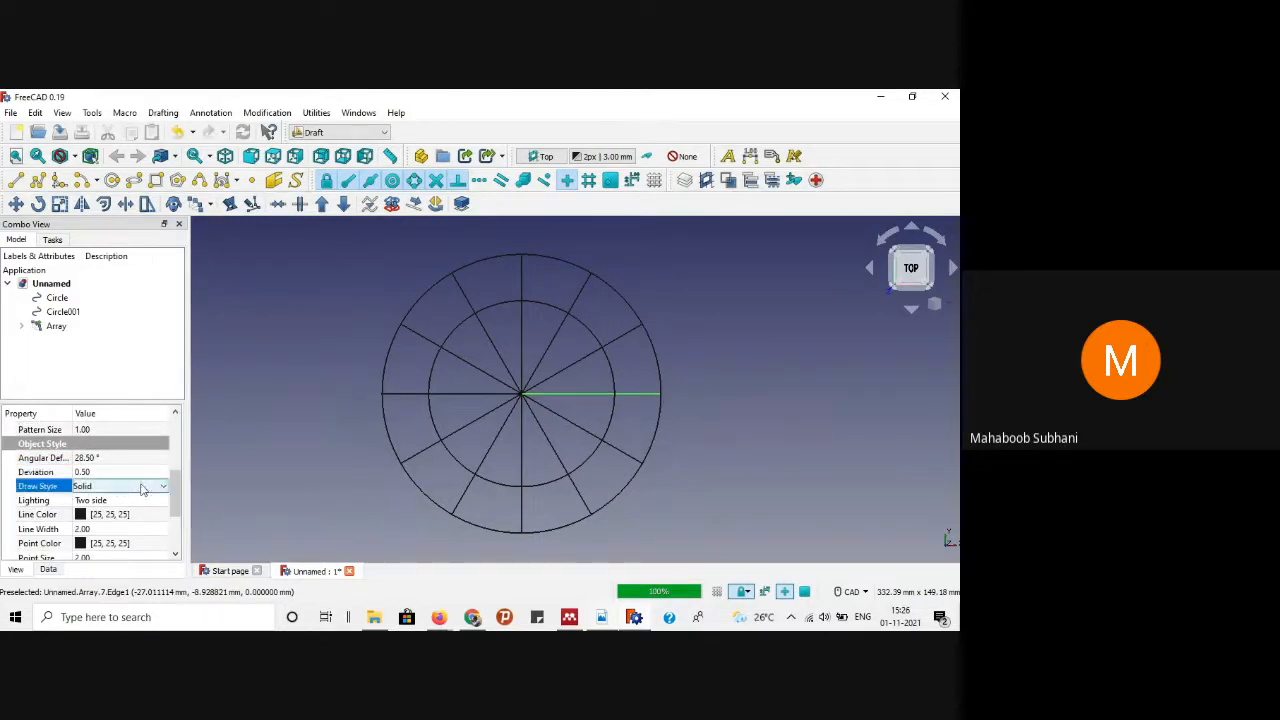
pyautogui.click(142, 488)
pyautogui.click(105, 529)
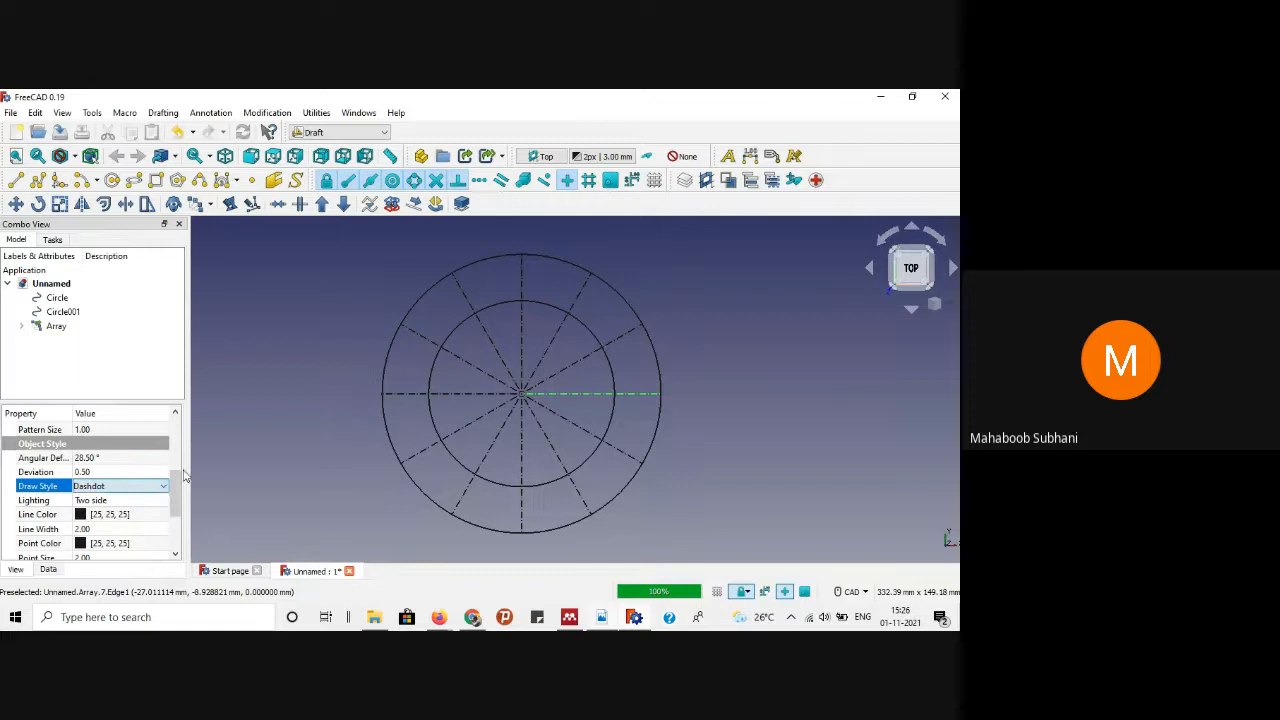
pyautogui.click(291, 455)
# Step: Examine the view properties of the whole polar array, including its draw style and display options
pyautogui.scroll(4, 396, 400)
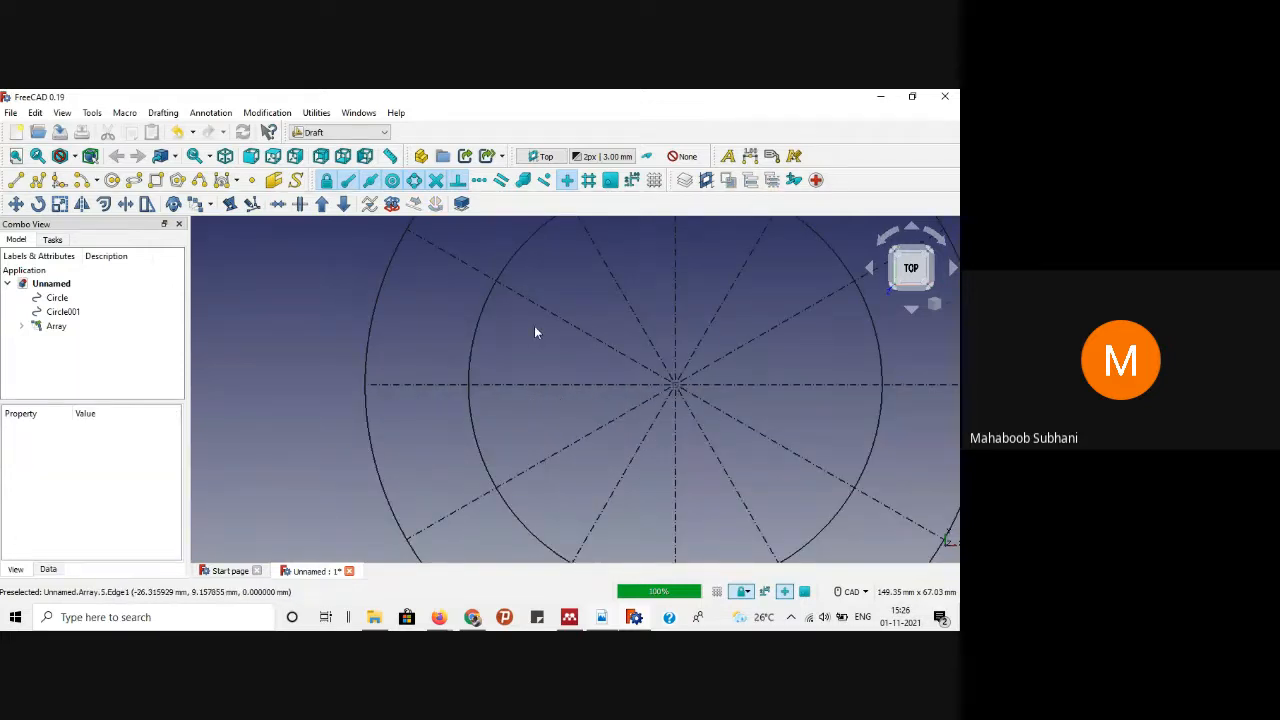
pyautogui.scroll(-2, 534, 325)
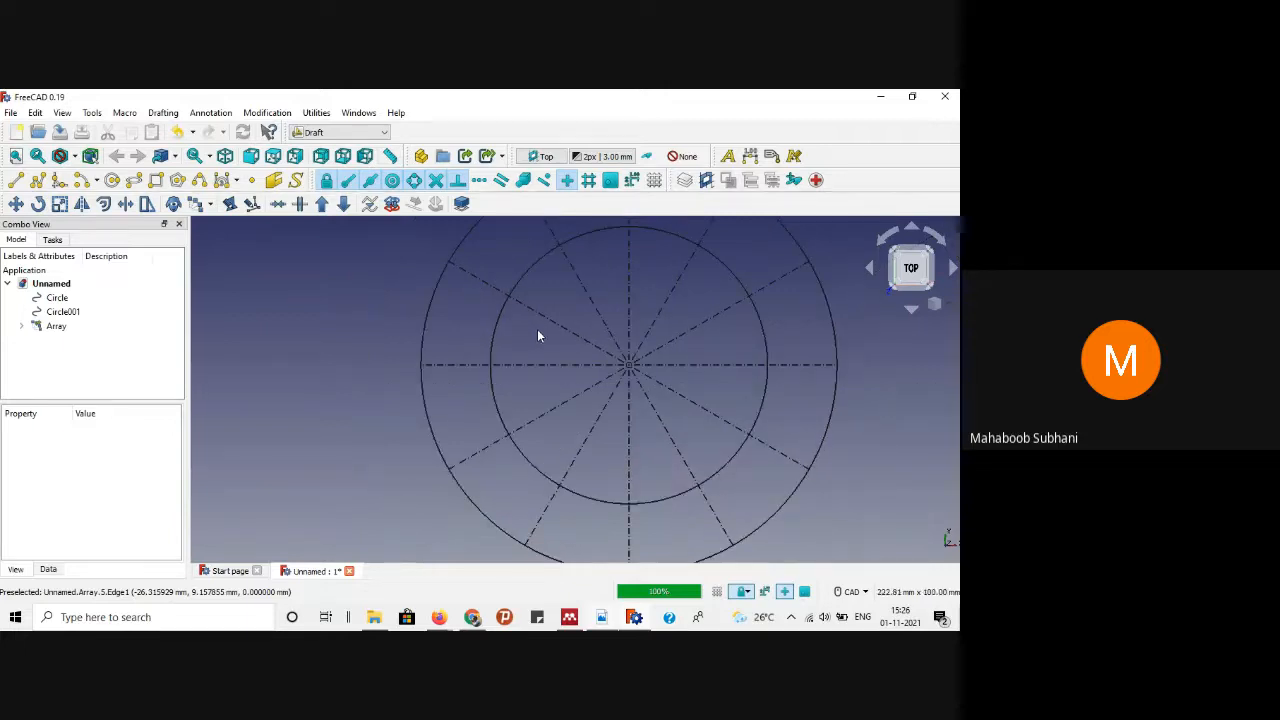
pyautogui.scroll(-1, 732, 368)
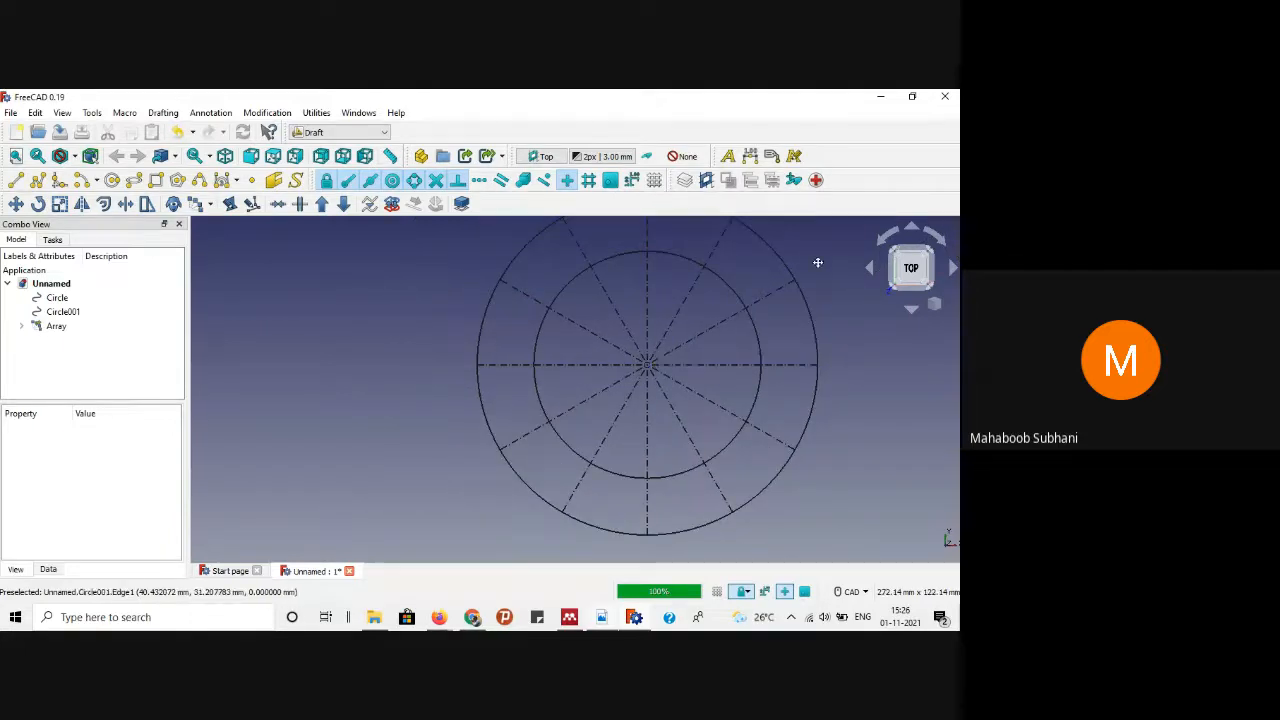
pyautogui.moveTo(818, 262); pyautogui.dragTo(755, 280, button='middle')
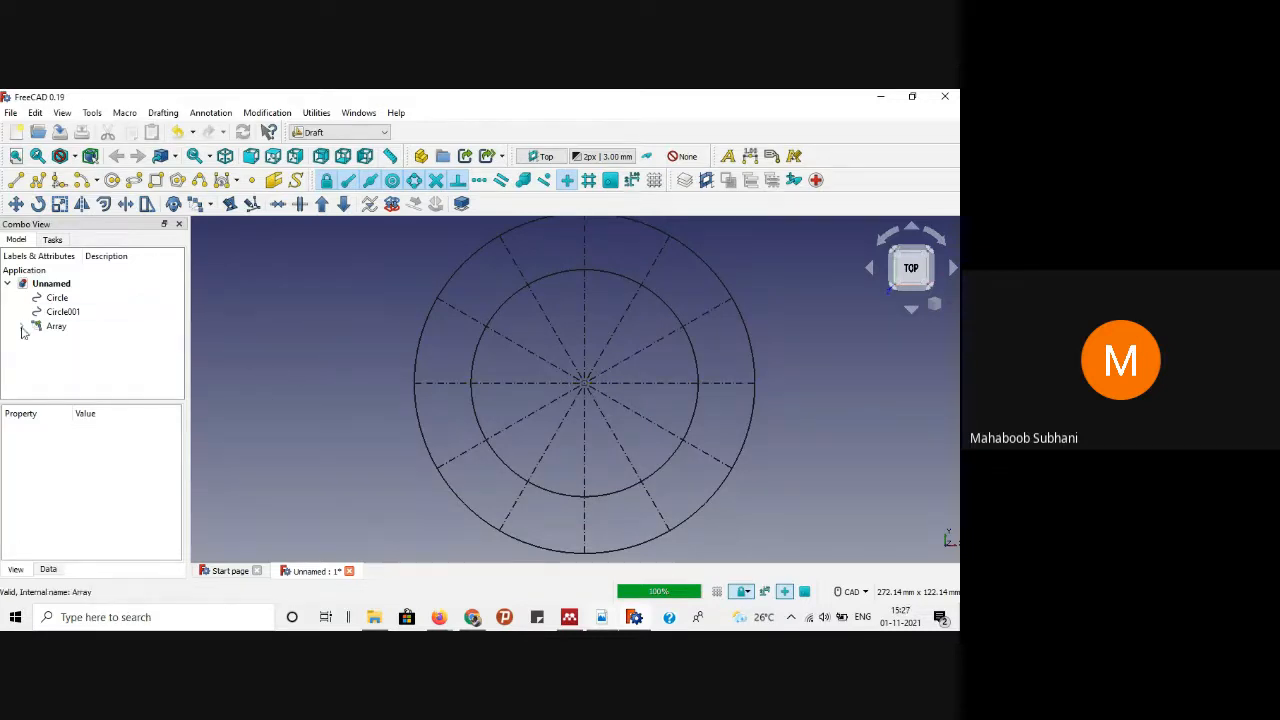
pyautogui.click(57, 326)
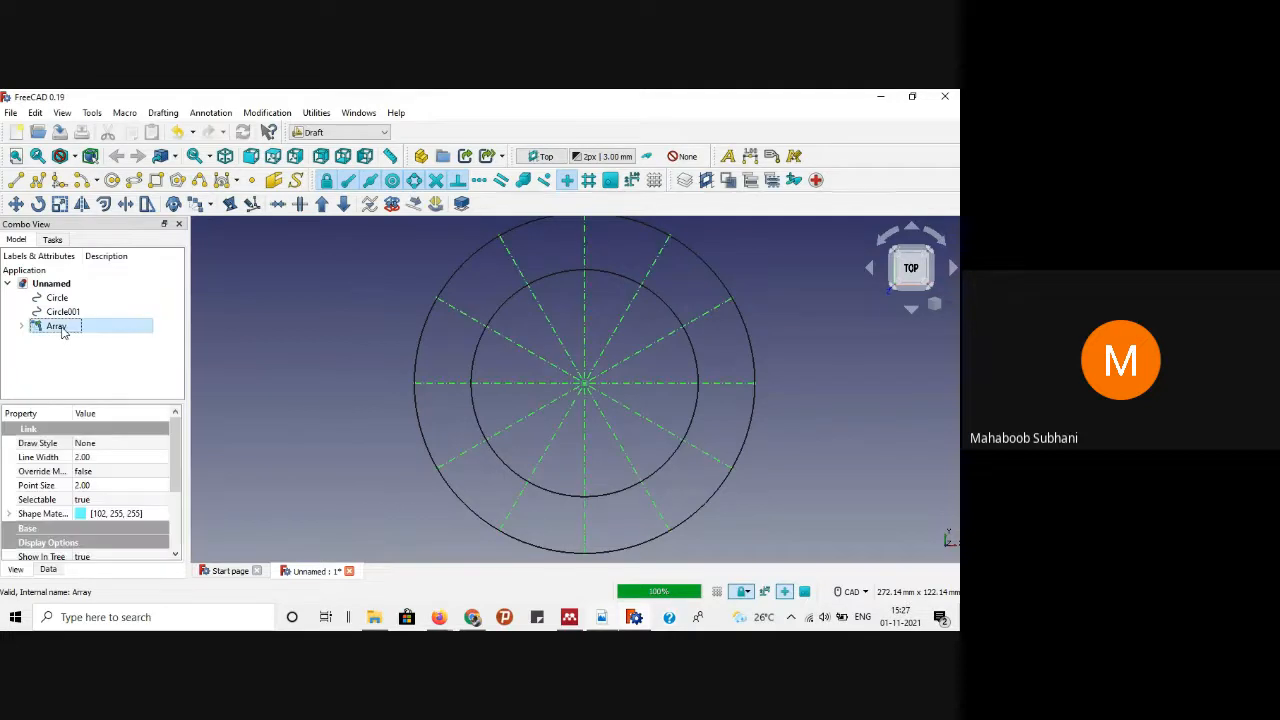
pyautogui.moveTo(178, 478)
pyautogui.mouseDown()
pyautogui.moveTo(180, 503)
pyautogui.moveTo(177, 476)
pyautogui.moveTo(131, 514)
pyautogui.moveTo(177, 530)
pyautogui.moveTo(182, 457)
pyautogui.mouseUp()
pyautogui.scroll(2, 111, 459)
pyautogui.scroll(-2, 121, 461)
pyautogui.scroll(-1, 123, 485)
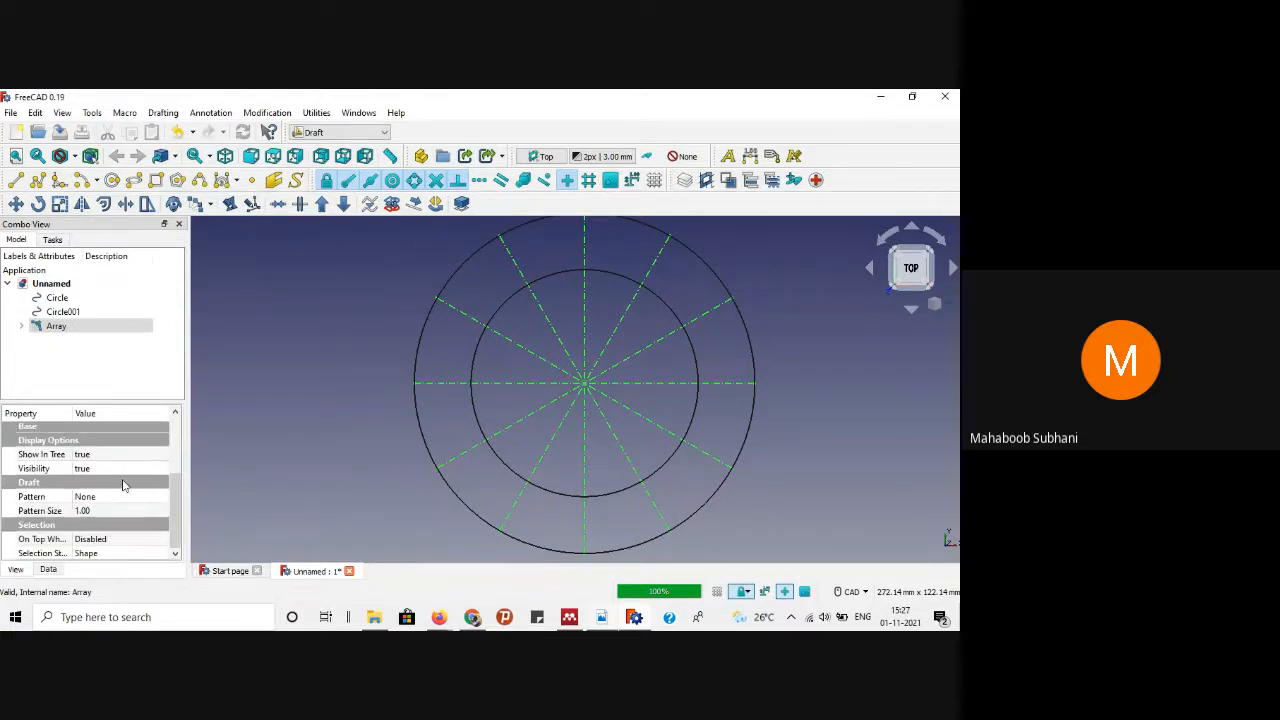
pyautogui.scroll(3, 106, 500)
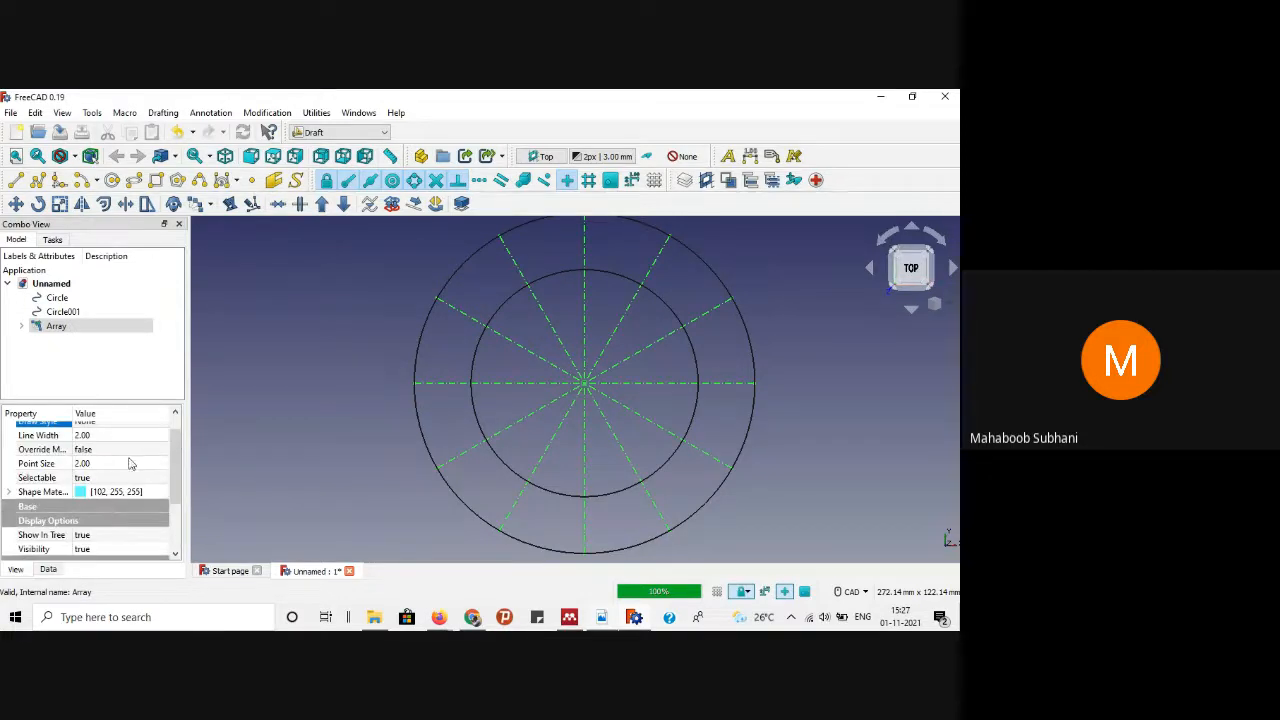
pyautogui.click(441, 413)
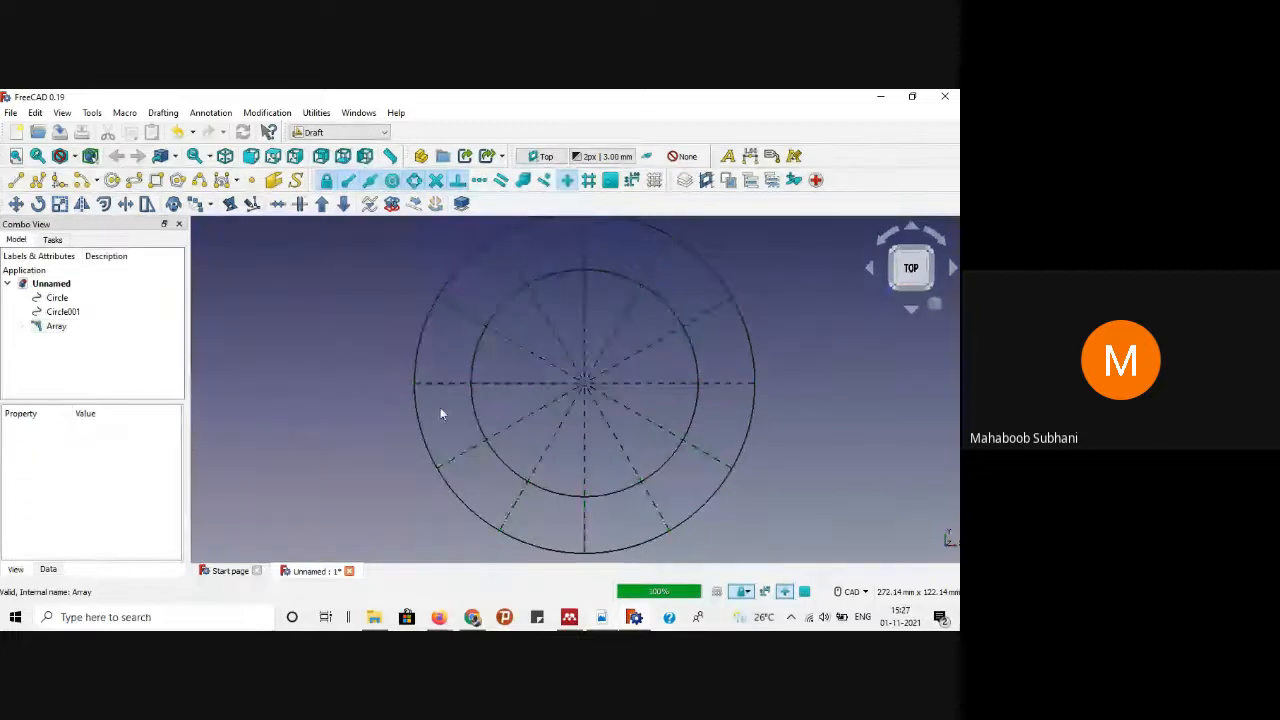
# Step: Set the draw style of the array's horizontal base line back to Solid
pyautogui.click(686, 383)
pyautogui.scroll(-3, 178, 467)
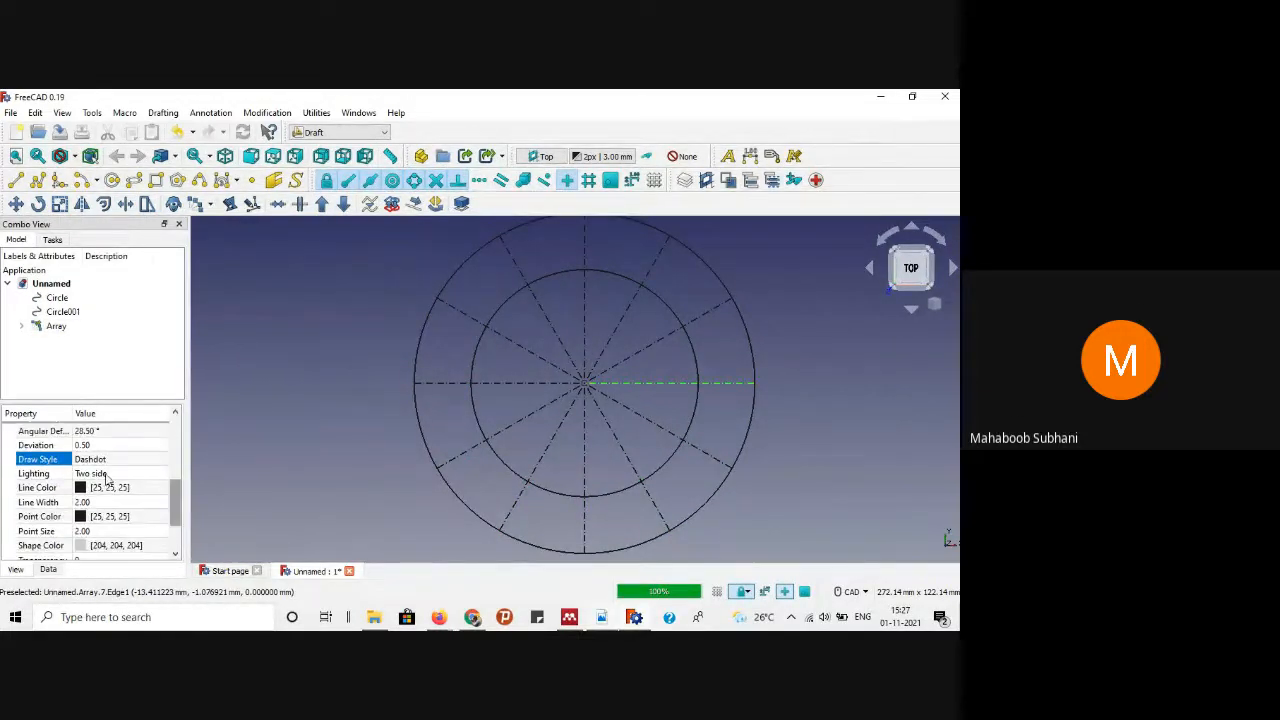
pyautogui.click(110, 459)
pyautogui.click(110, 460)
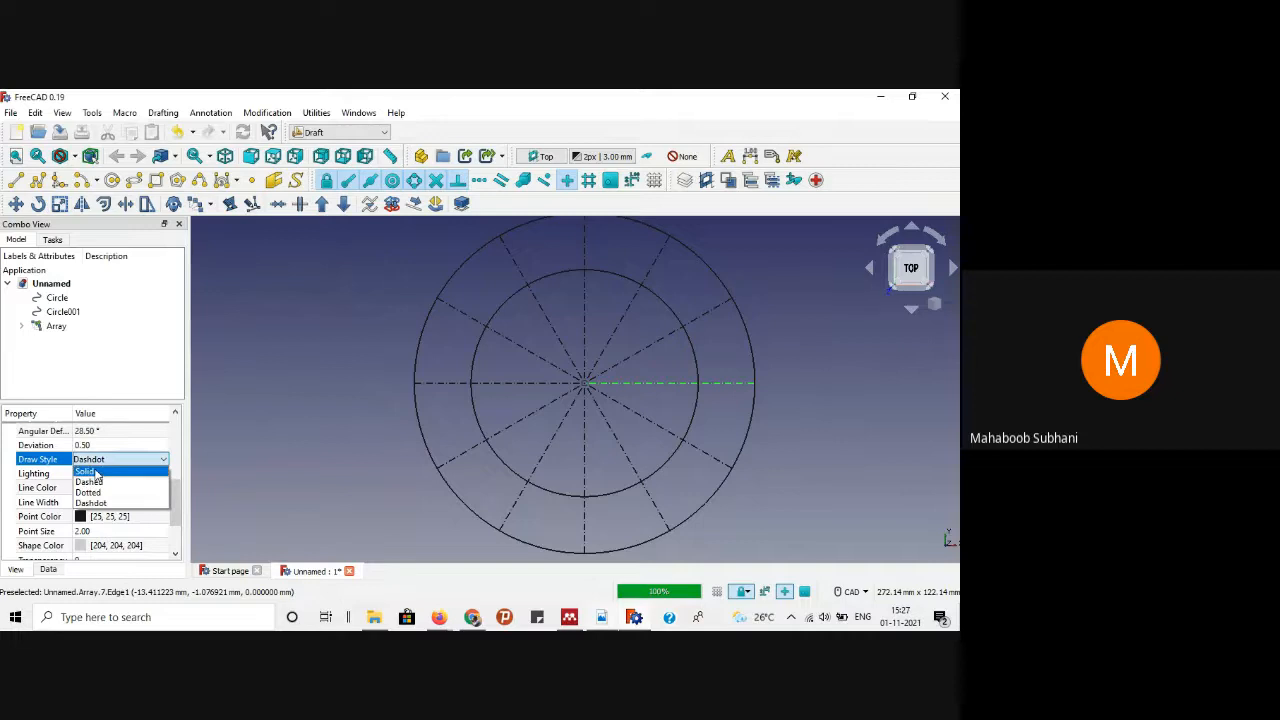
pyautogui.click(95, 472)
pyautogui.click(361, 388)
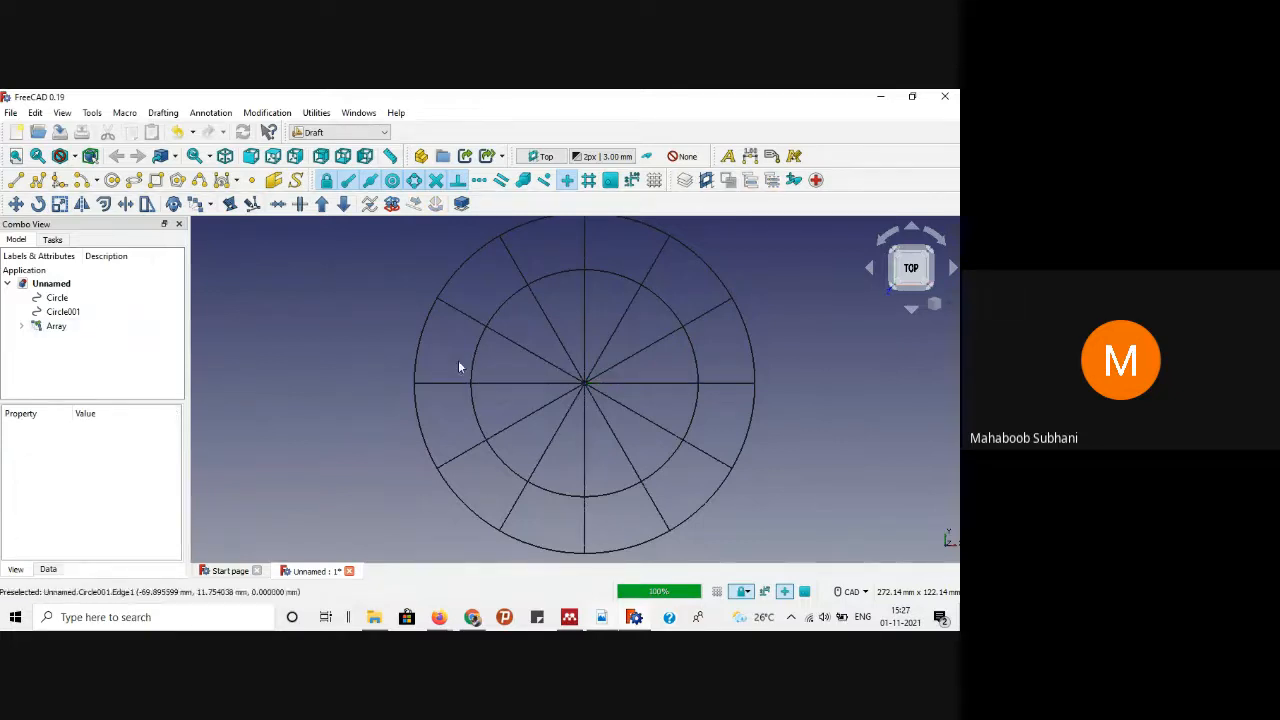
# Step: Draw a small filled rectangle in the empty area to the upper left of the concentric circles
pyautogui.click(54, 327)
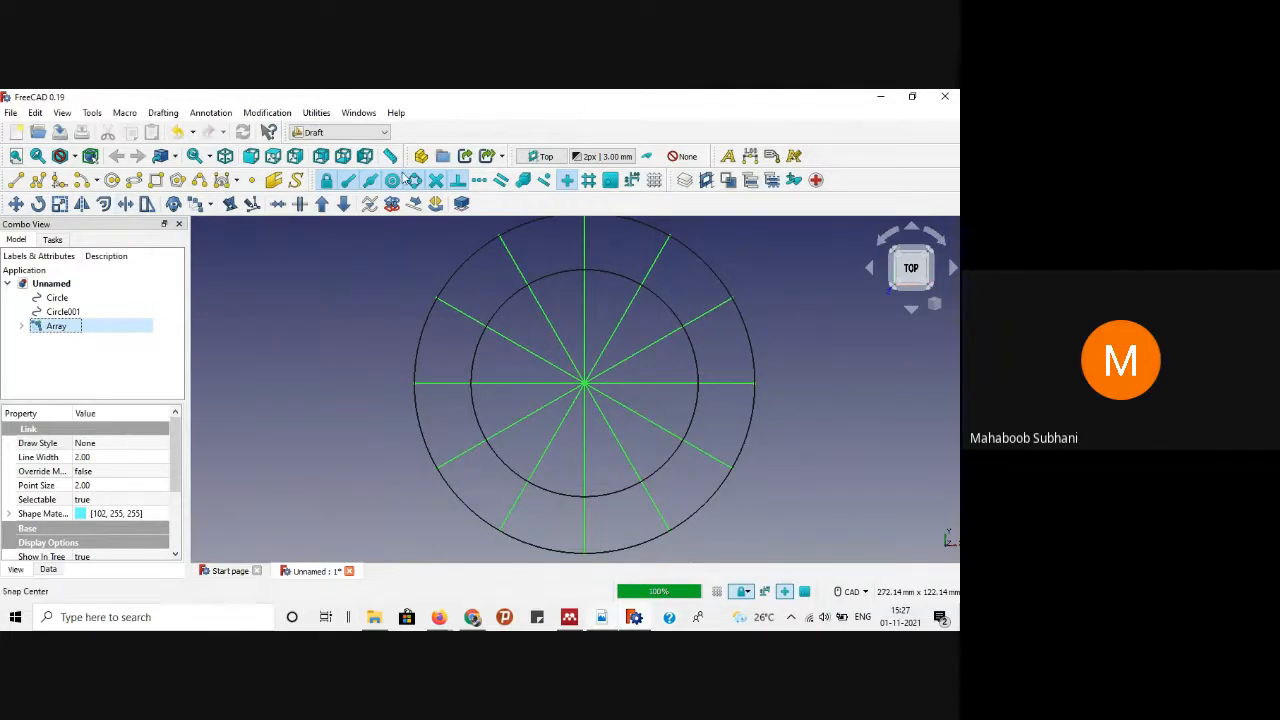
pyautogui.click(155, 178)
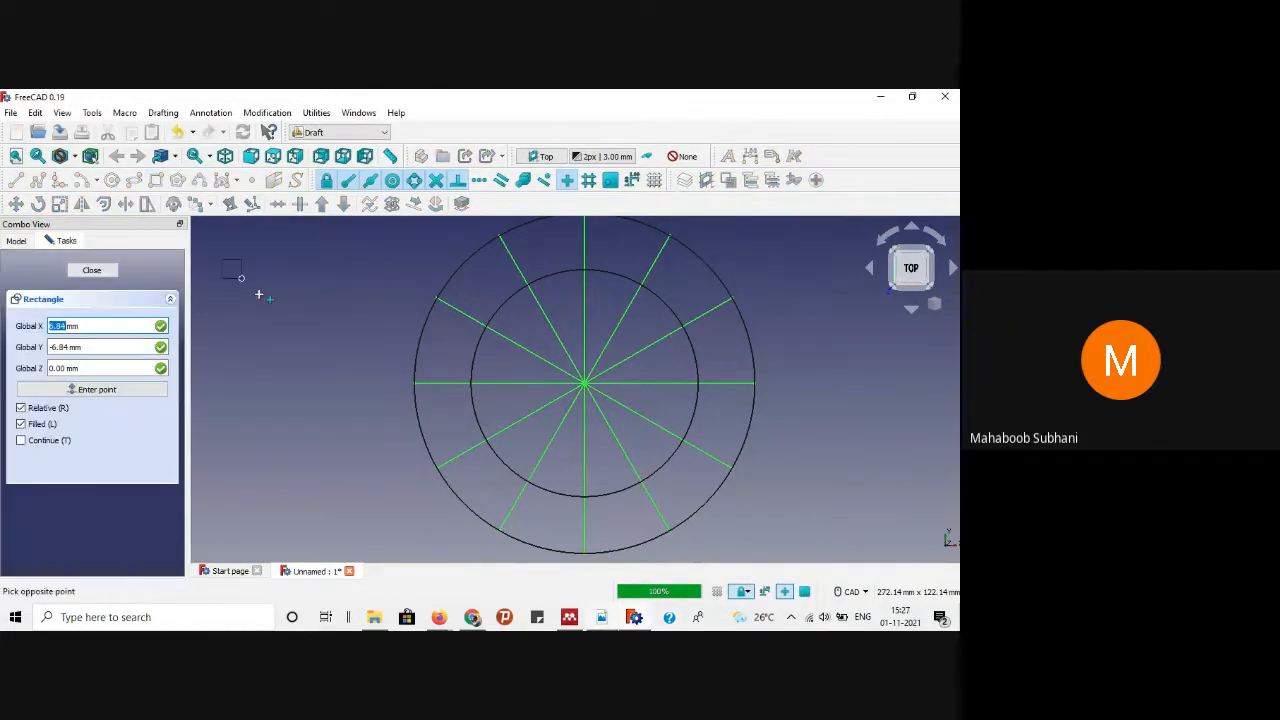
pyautogui.click(222, 260)
pyautogui.click(304, 324)
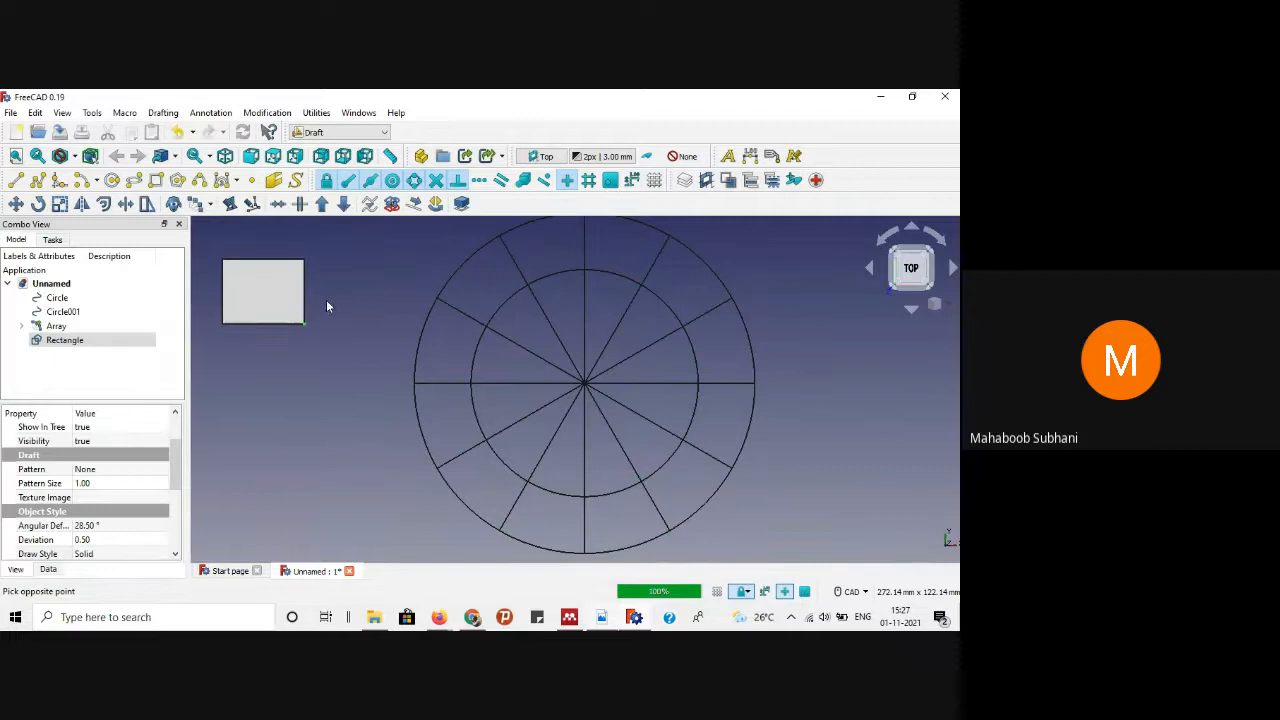
# Step: Set the rectangle's display mode to Wireframe
pyautogui.scroll(3, 176, 450)
pyautogui.click(110, 471)
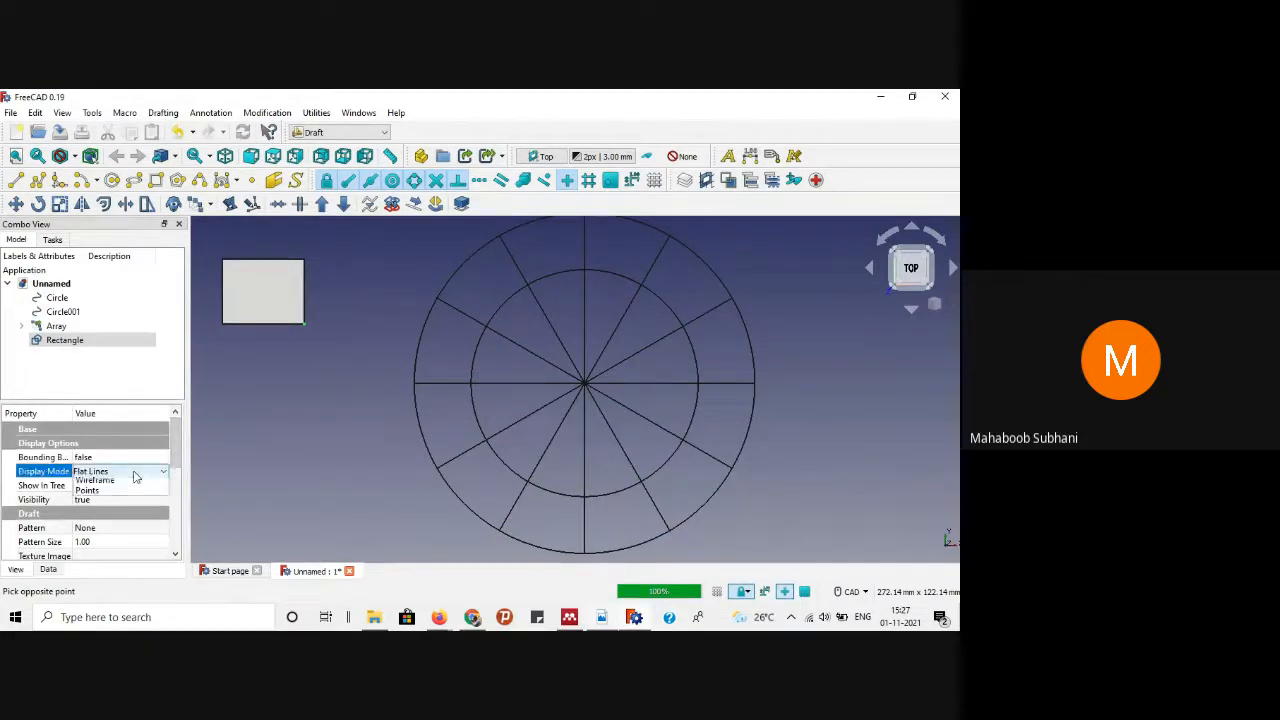
pyautogui.click(130, 472)
pyautogui.click(110, 497)
pyautogui.click(258, 340)
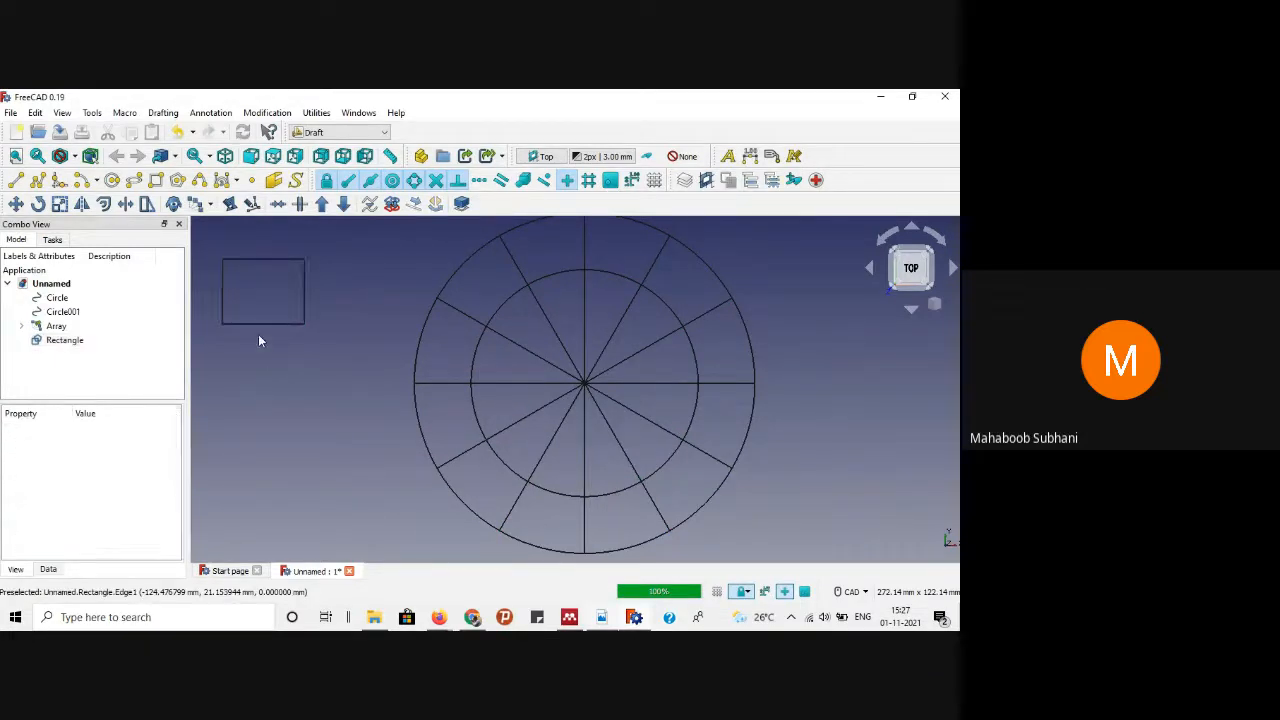
# Step: Downgrade the whole rectangle into separate edges
pyautogui.click(259, 325)
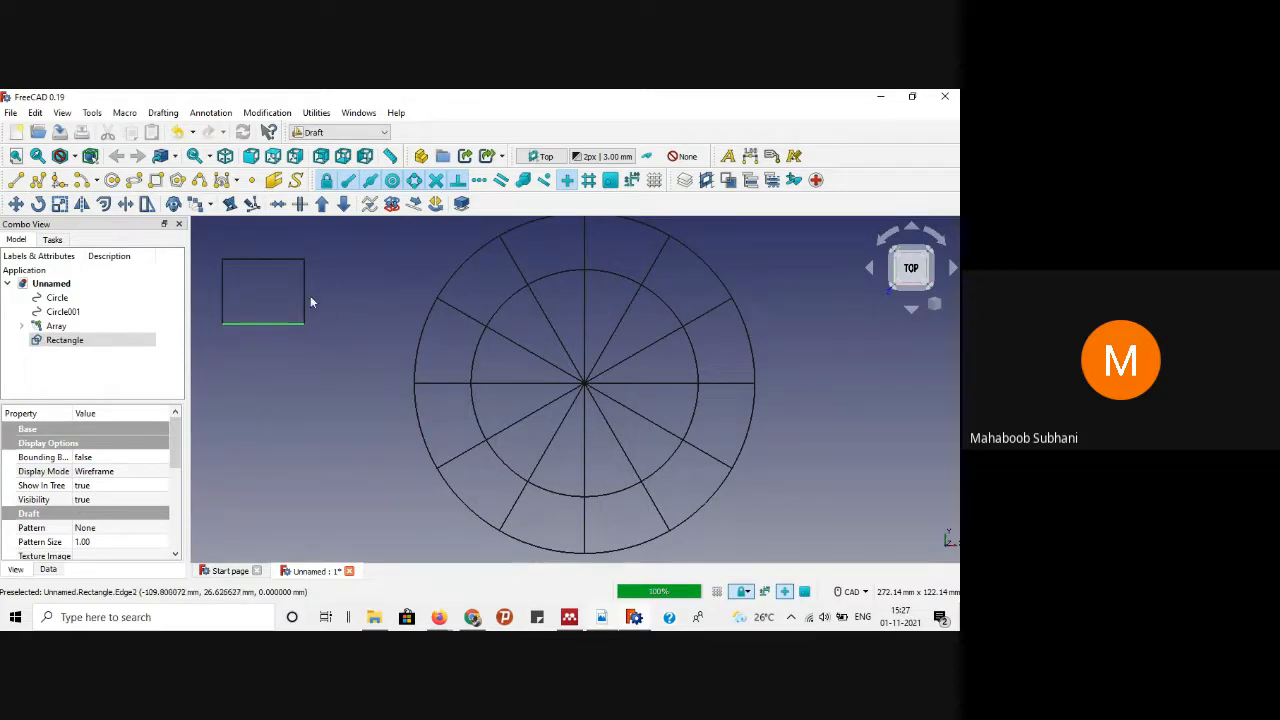
pyautogui.click(258, 292)
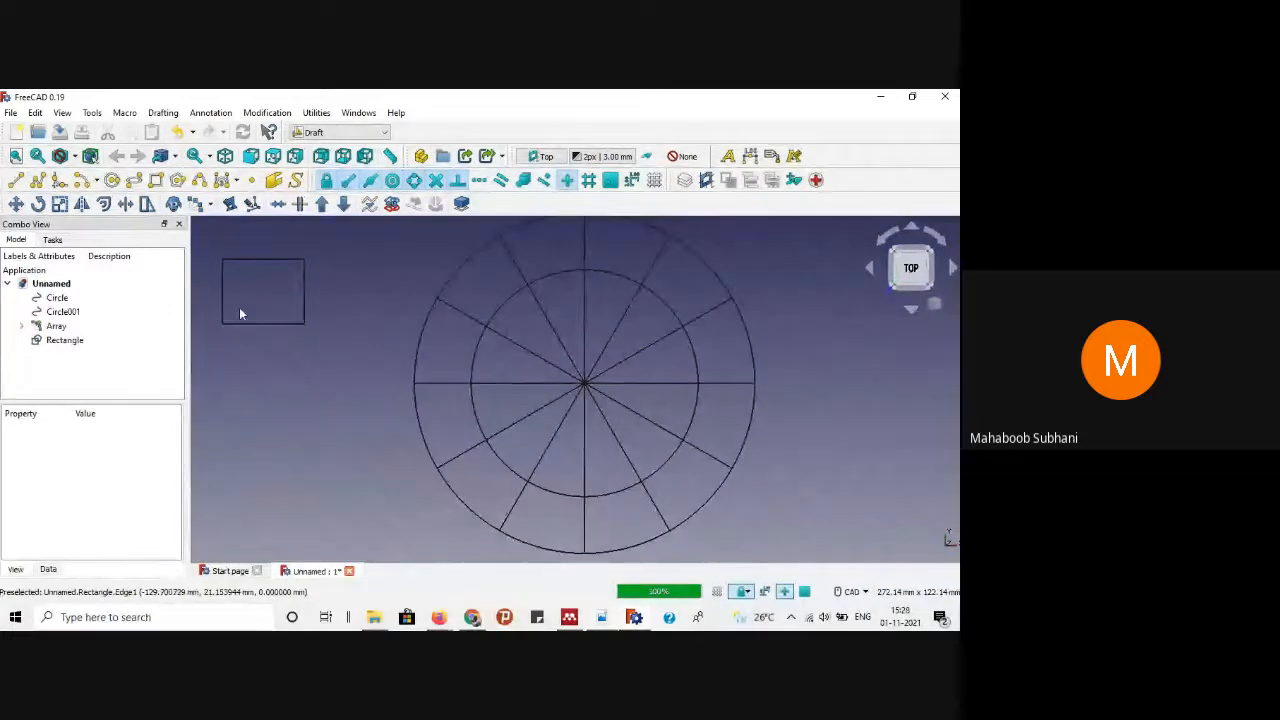
pyautogui.click(74, 341)
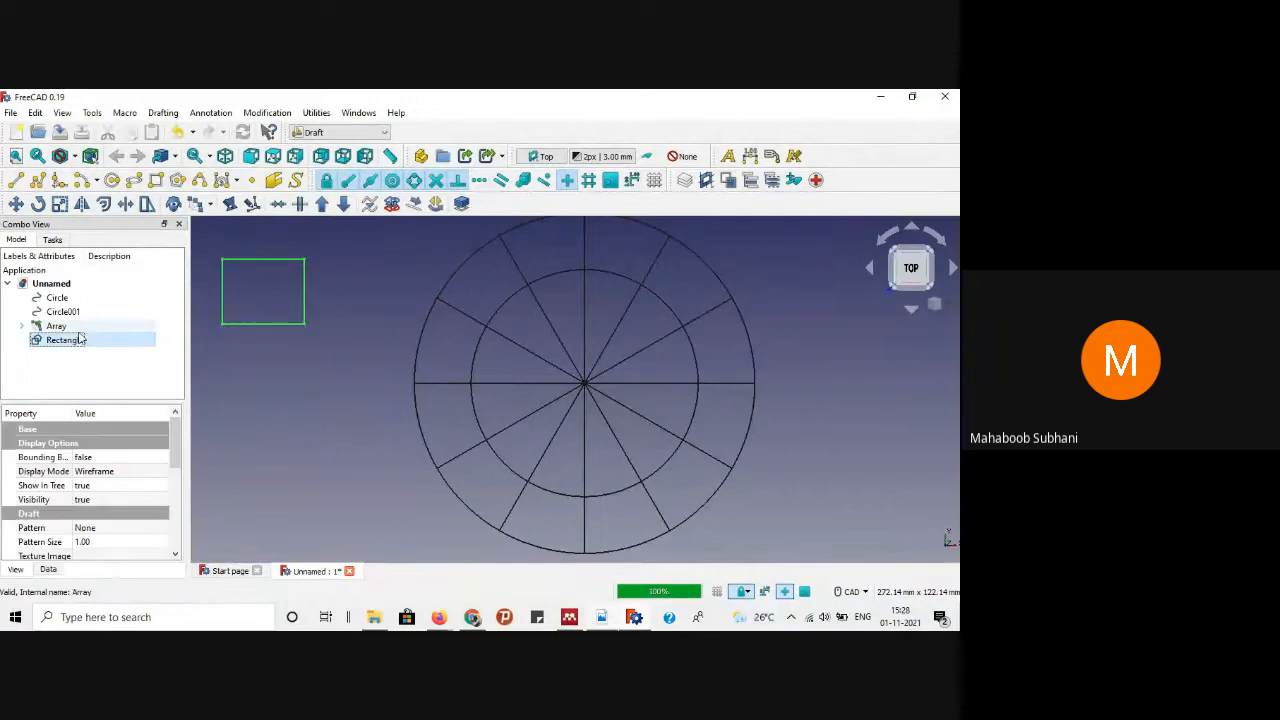
pyautogui.click(343, 204)
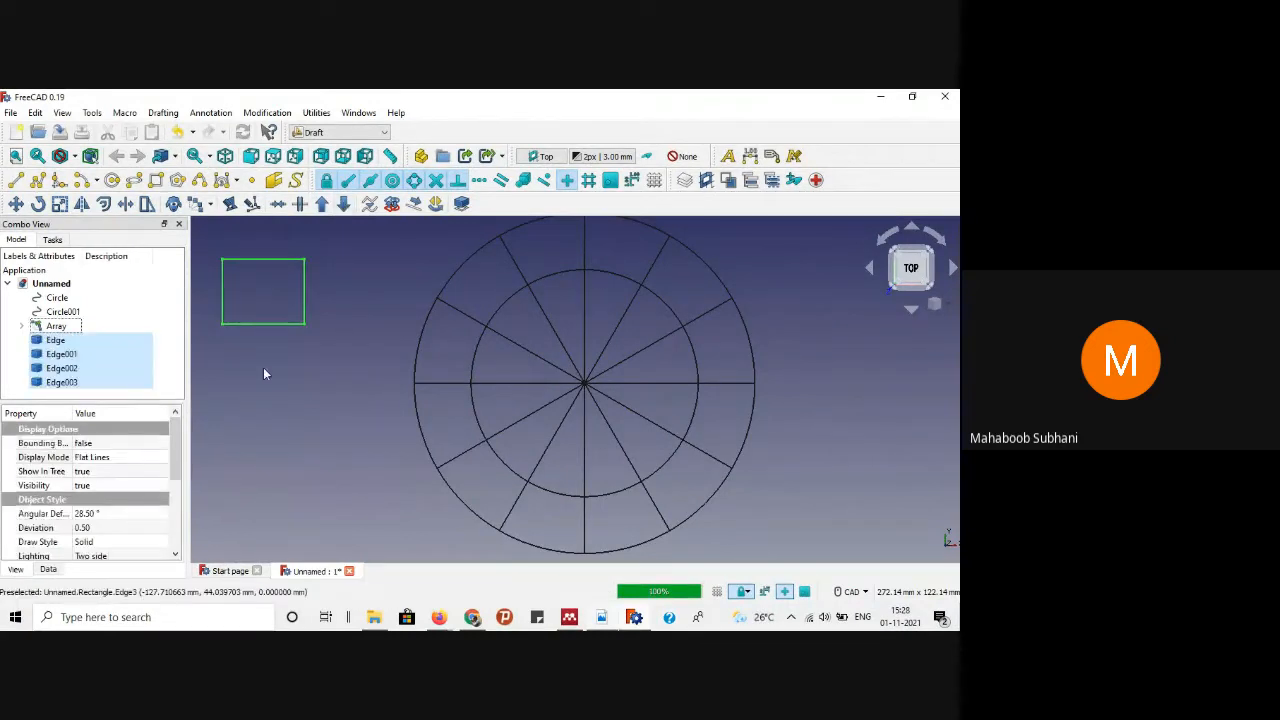
# Step: Check each of the rectangle's four separated edges by selecting them individually, and clear the selection
pyautogui.click(70, 341)
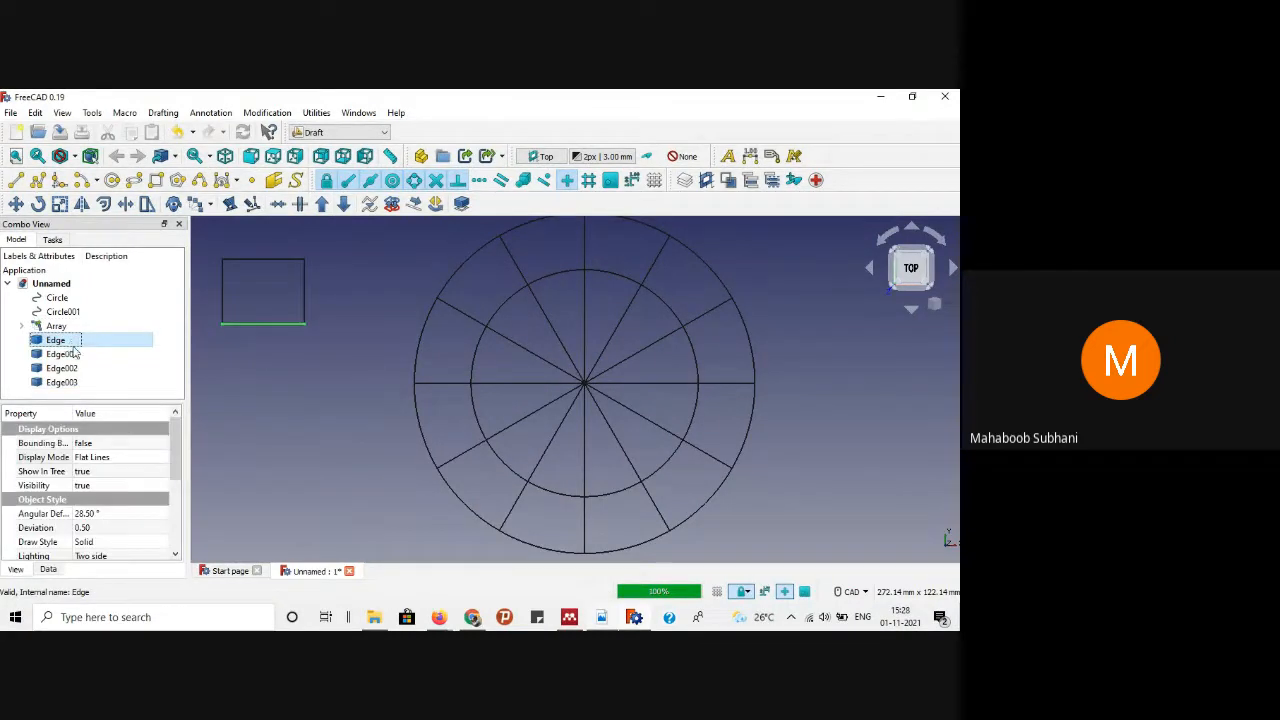
pyautogui.click(72, 355)
pyautogui.click(70, 368)
pyautogui.click(68, 383)
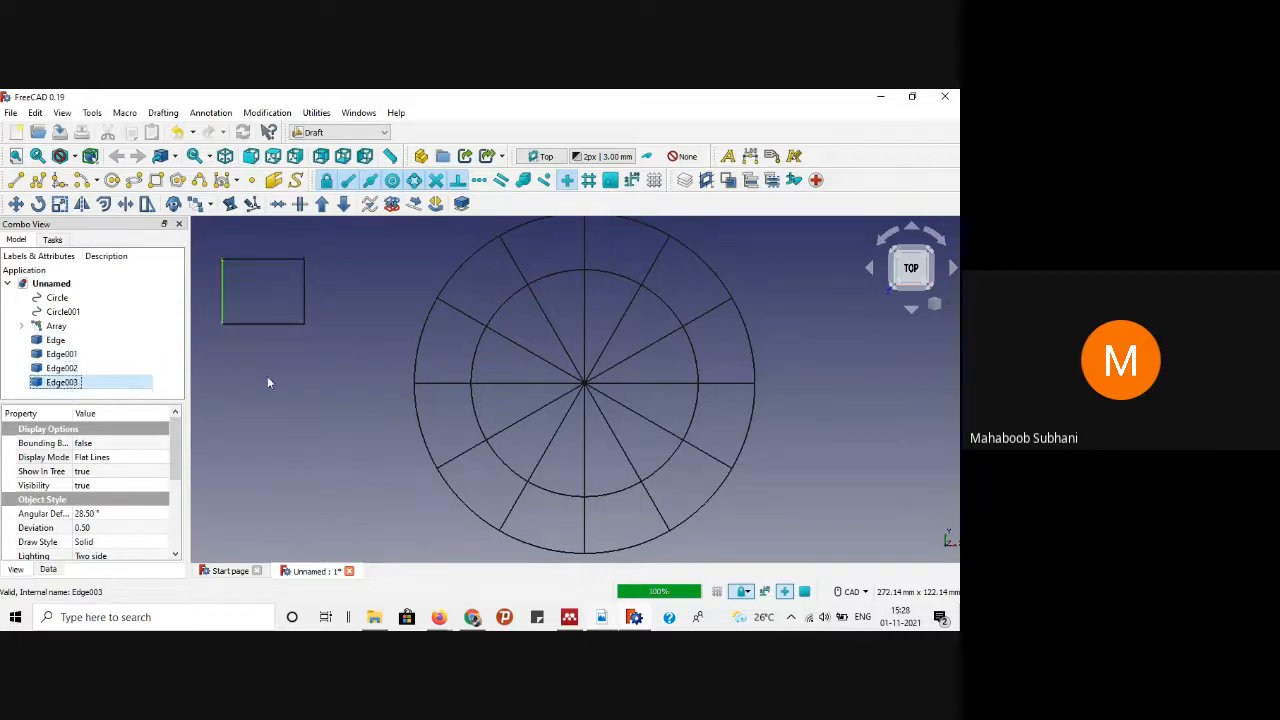
pyautogui.click(267, 390)
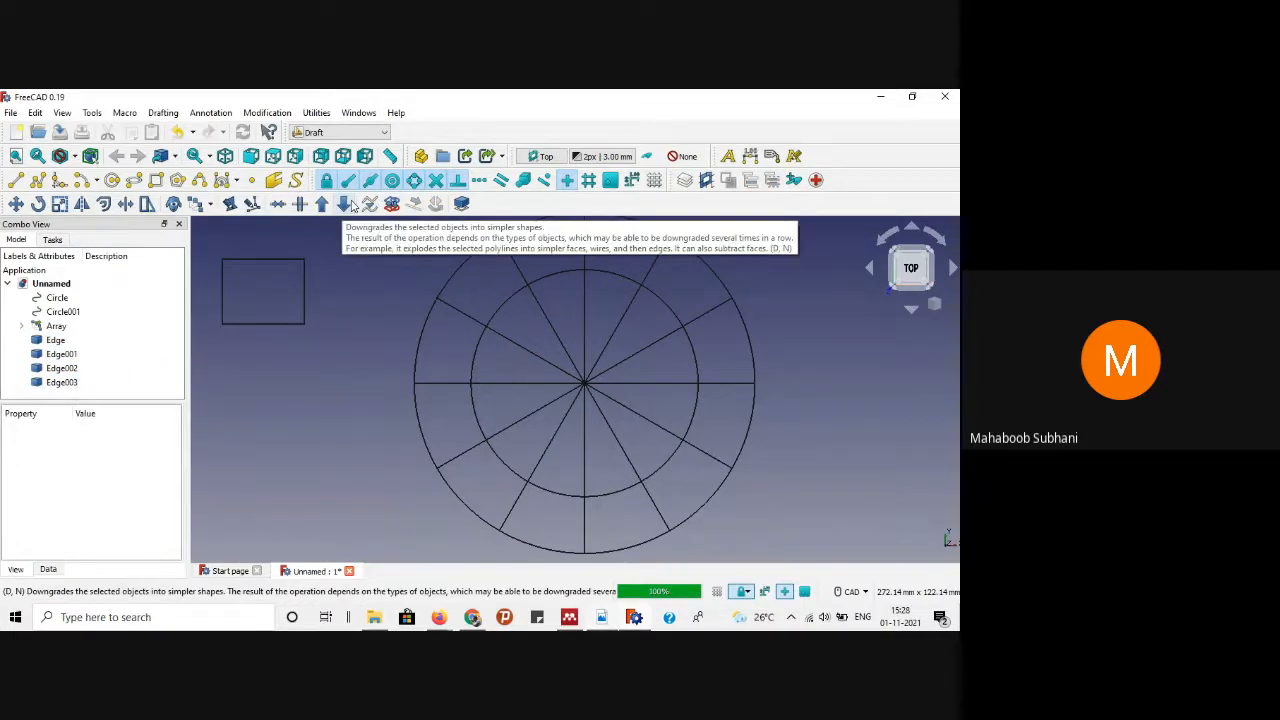
# Step: Delete all four separated edges of the small practice rectangle
pyautogui.click(242, 261)
pyautogui.press('Delete')
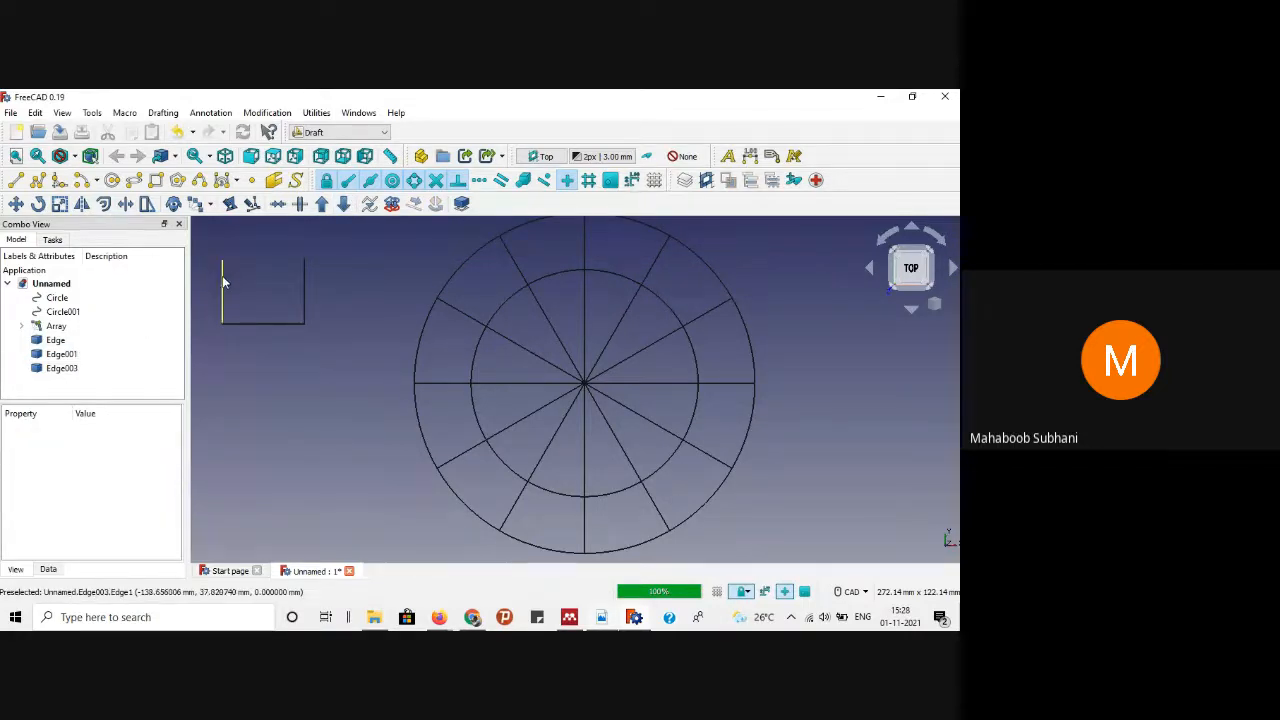
pyautogui.click(223, 288)
pyautogui.click(252, 322)
pyautogui.press('Delete')
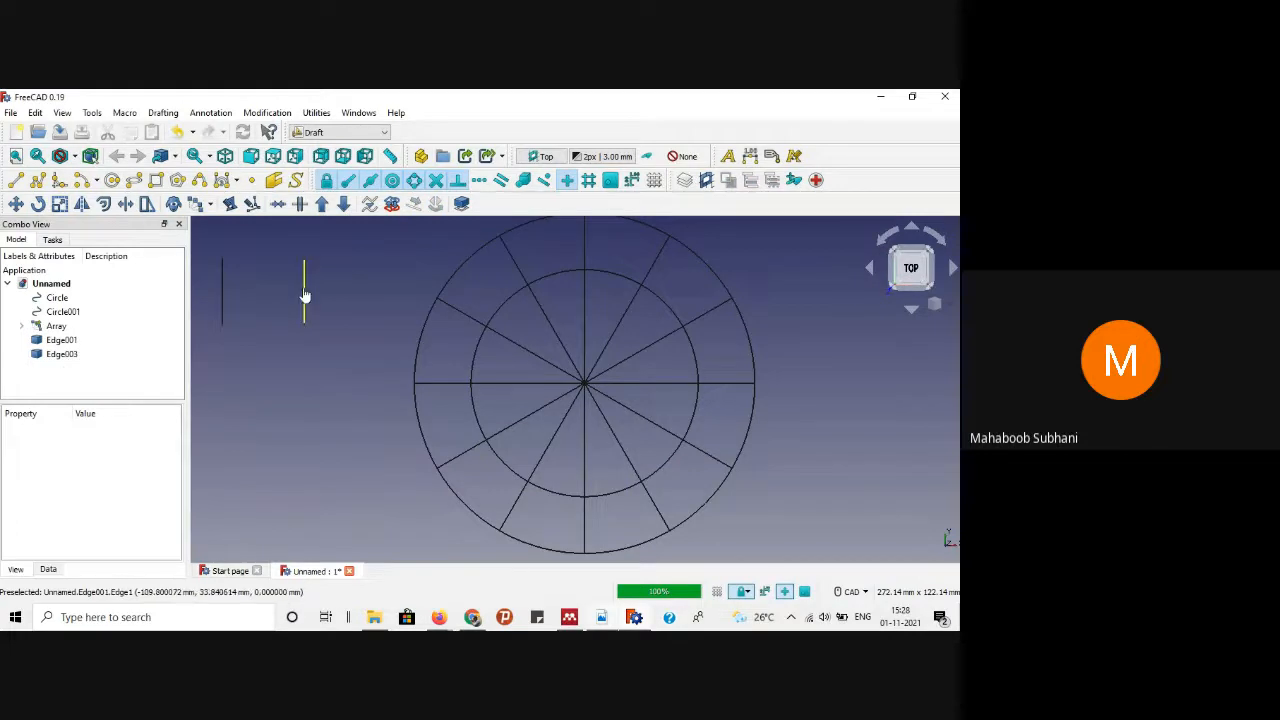
pyautogui.click(304, 297)
pyautogui.press('Delete')
pyautogui.click(222, 295)
pyautogui.press('Delete')
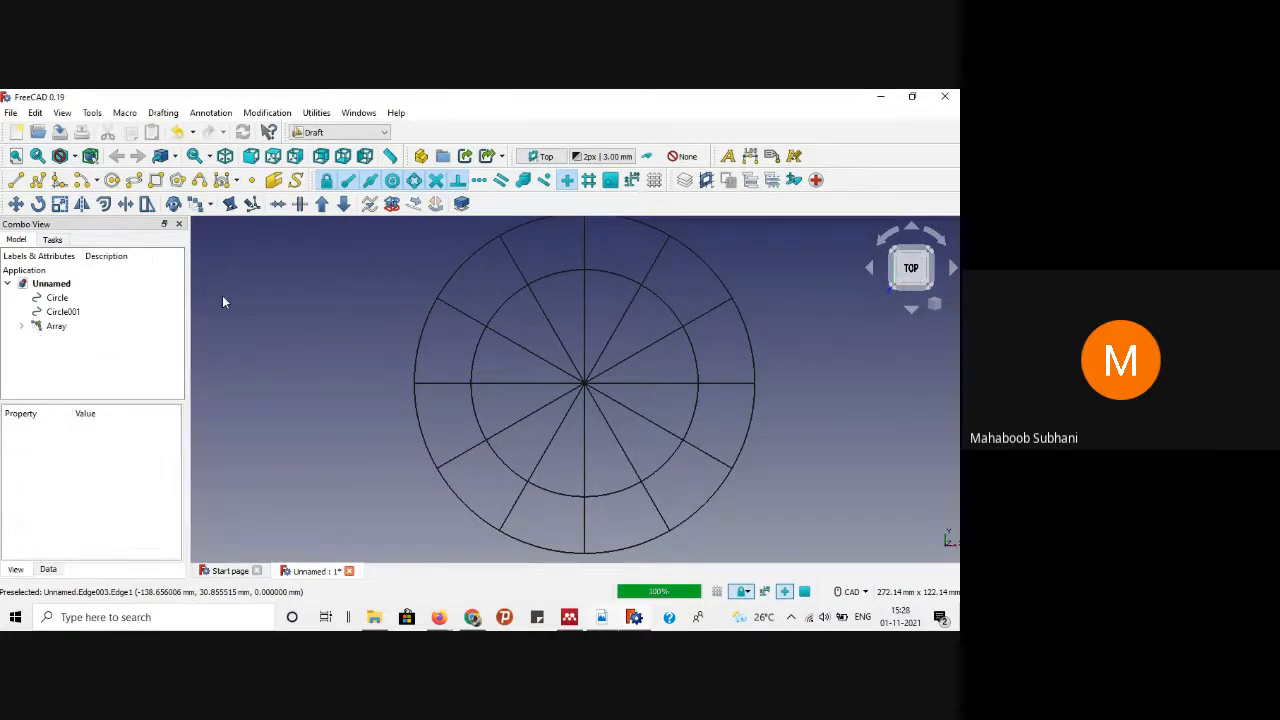
# Step: Downgrade the polar array of radial division lines until it is split into individual edges, and clear the selection
pyautogui.click(46, 330)
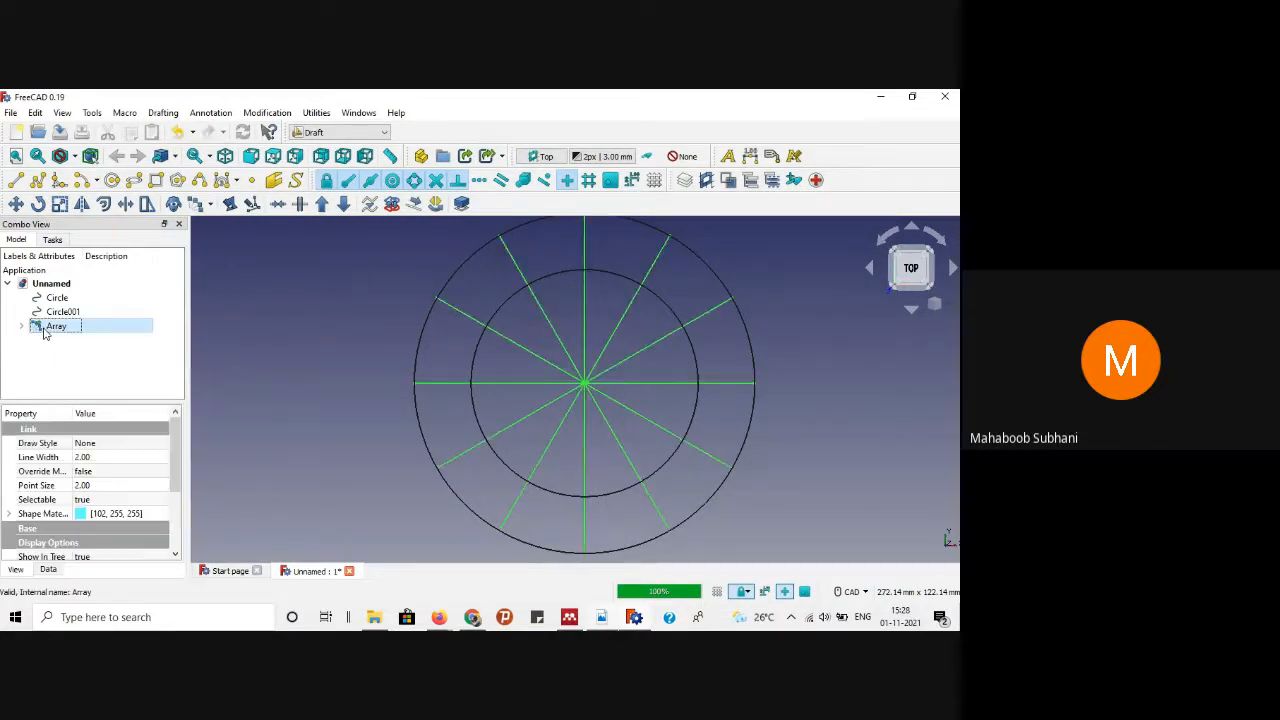
pyautogui.click(343, 204)
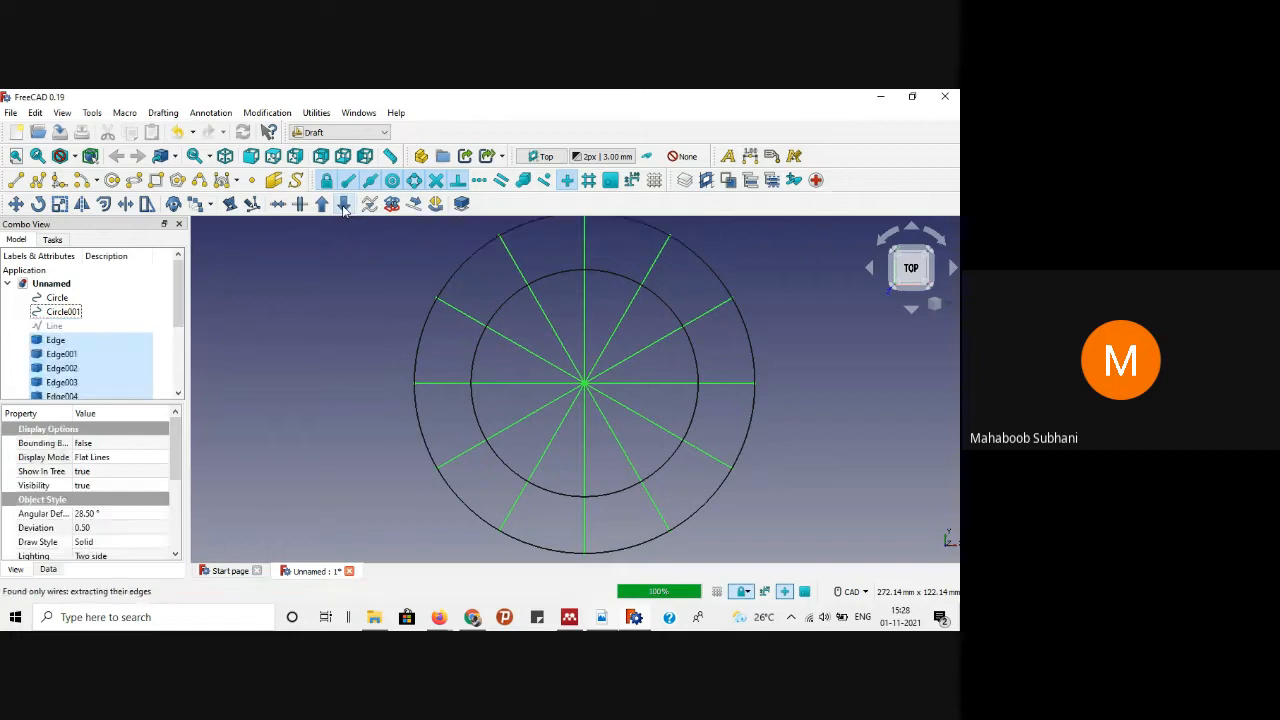
pyautogui.moveTo(180, 300); pyautogui.dragTo(180, 312)
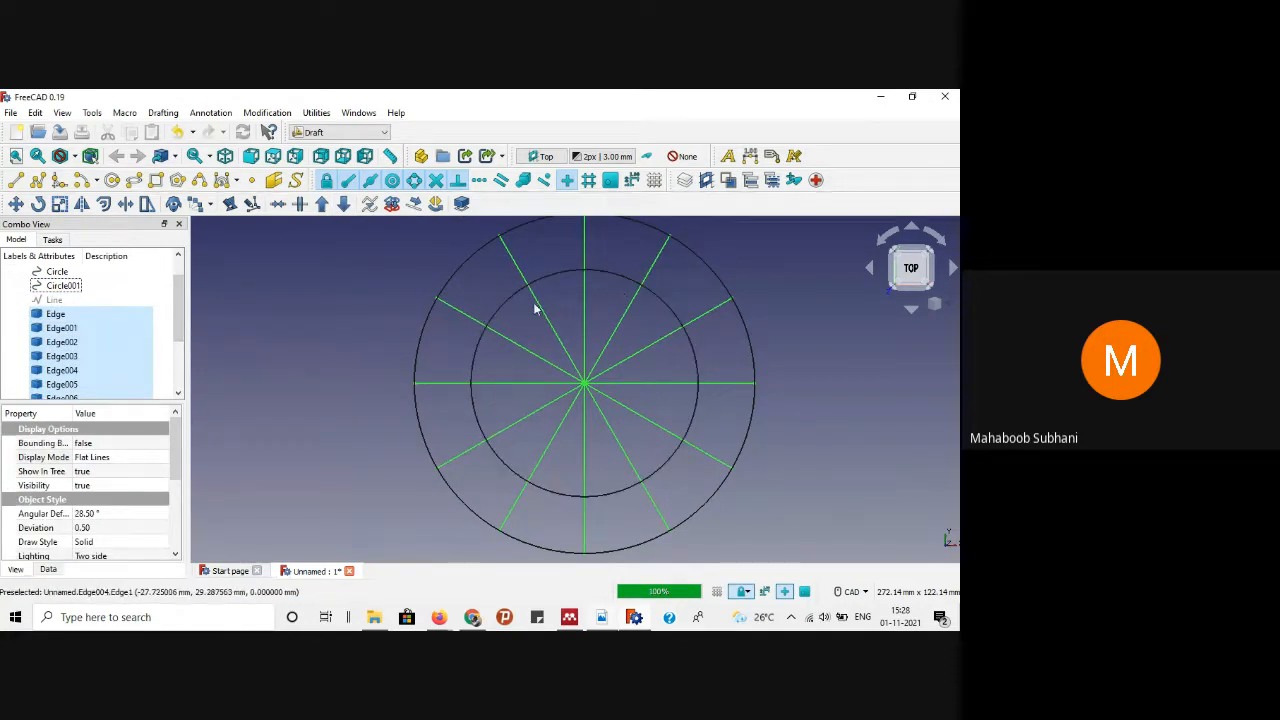
pyautogui.moveTo(180, 307); pyautogui.dragTo(183, 380)
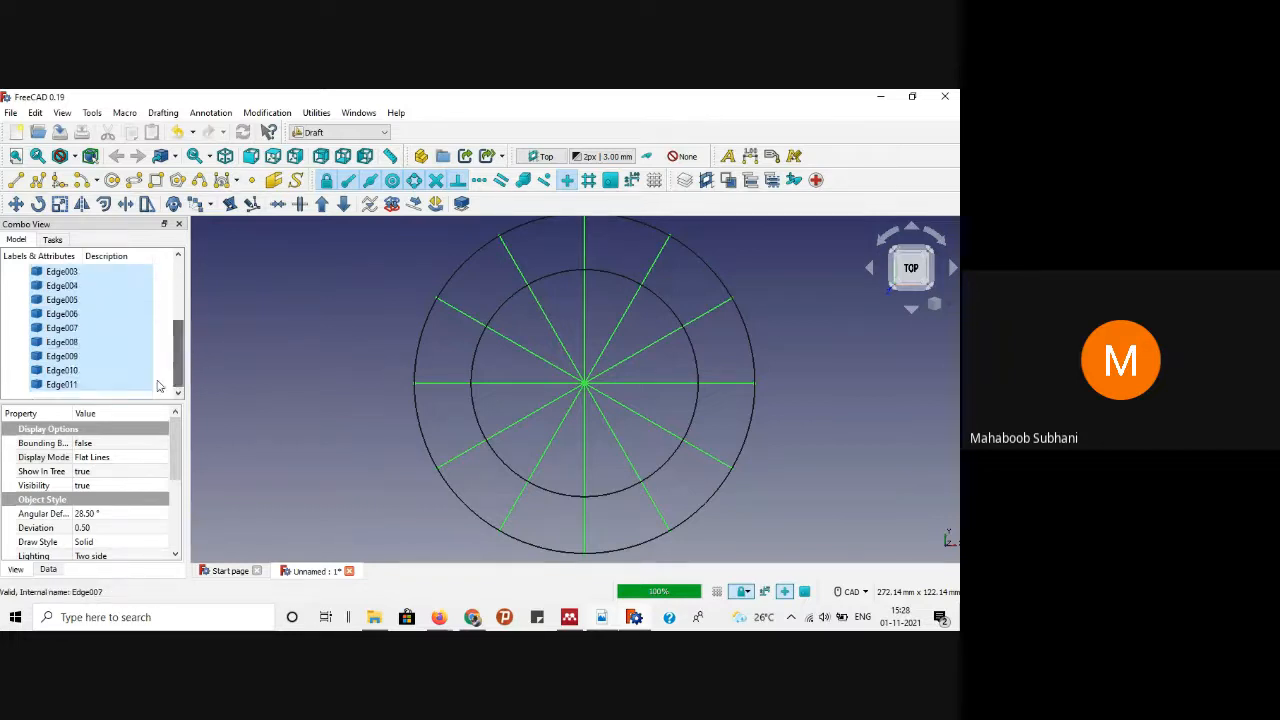
pyautogui.click(212, 343)
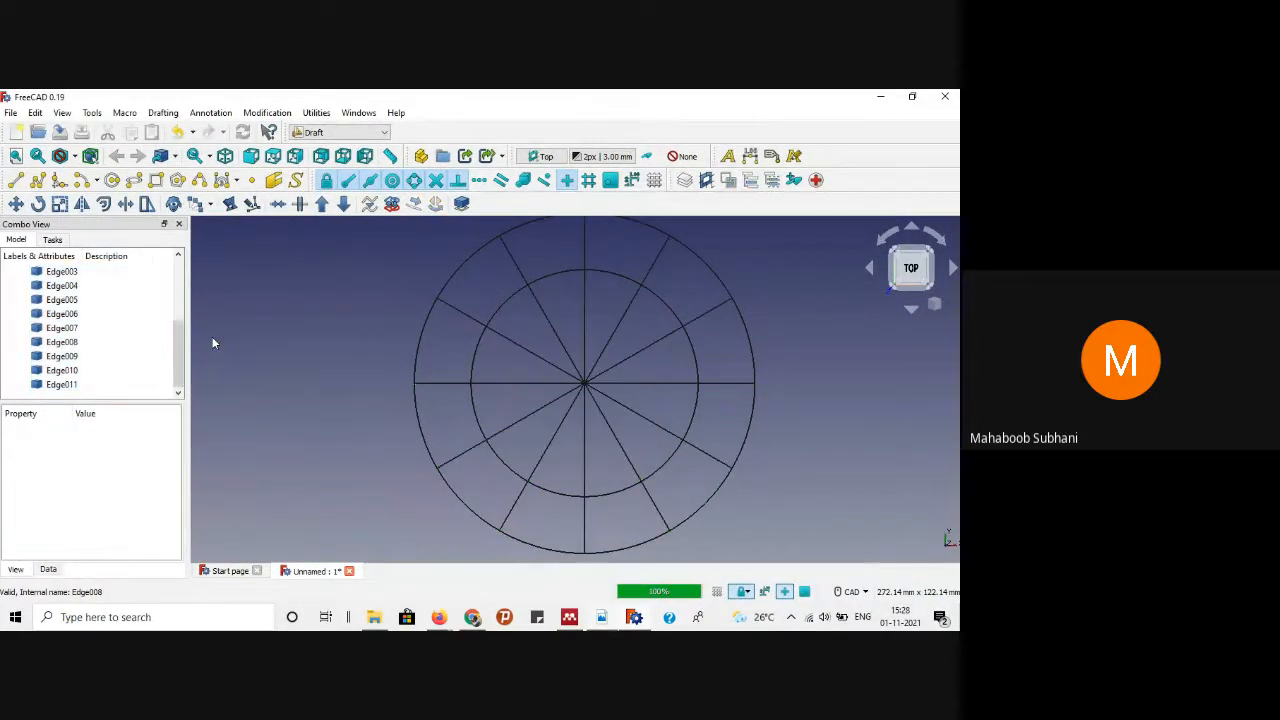
# Step: Set the draw style of the two horizontal and two vertical radial edges to Dashdot
pyautogui.click(725, 384)
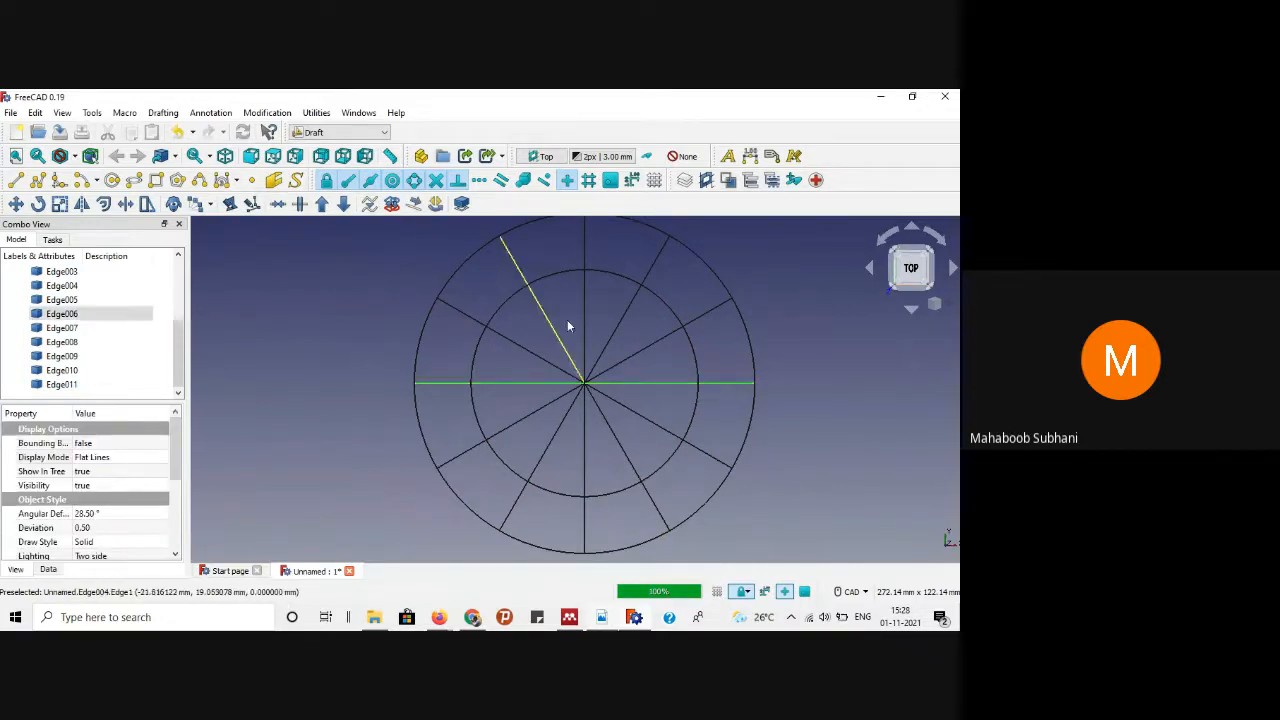
pyautogui.click(584, 300)
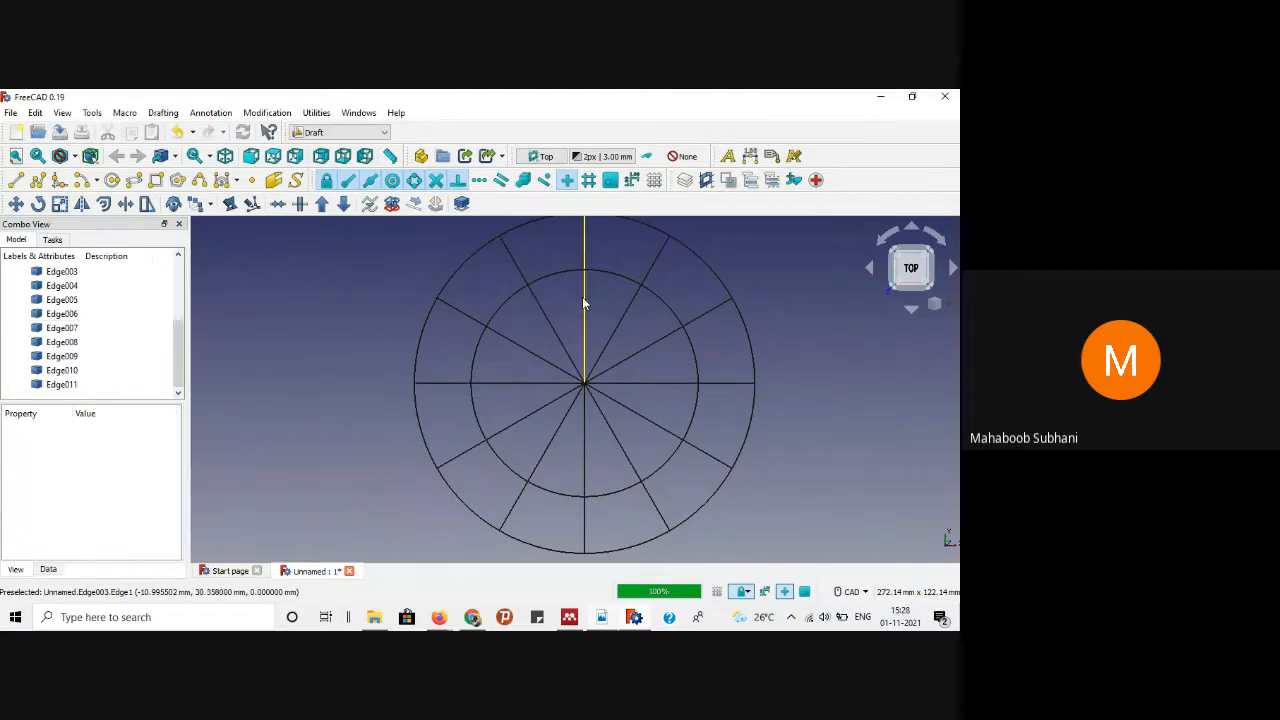
pyautogui.keyDown('ctrl'); pyautogui.click(624, 382); pyautogui.keyUp('ctrl')
pyautogui.keyDown('ctrl'); pyautogui.click(587, 440); pyautogui.keyUp('ctrl')
pyautogui.keyDown('ctrl'); pyautogui.click(525, 383); pyautogui.keyUp('ctrl')
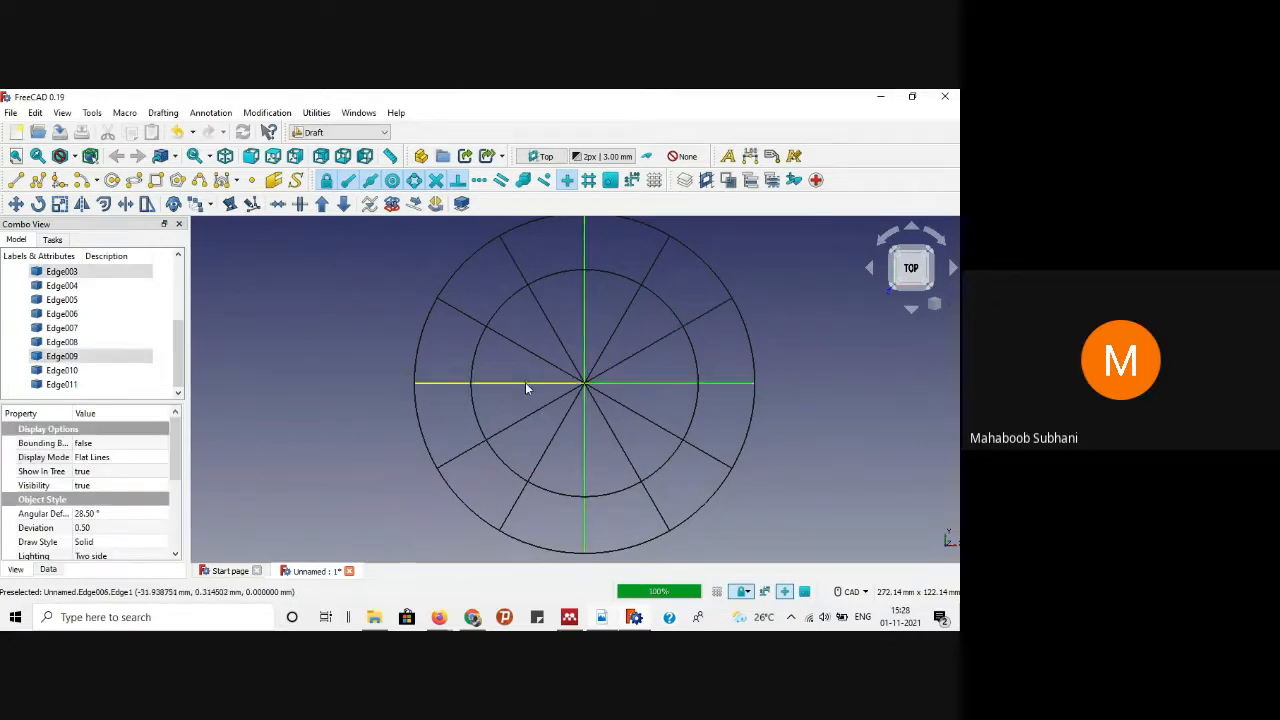
pyautogui.scroll(-3, 176, 428)
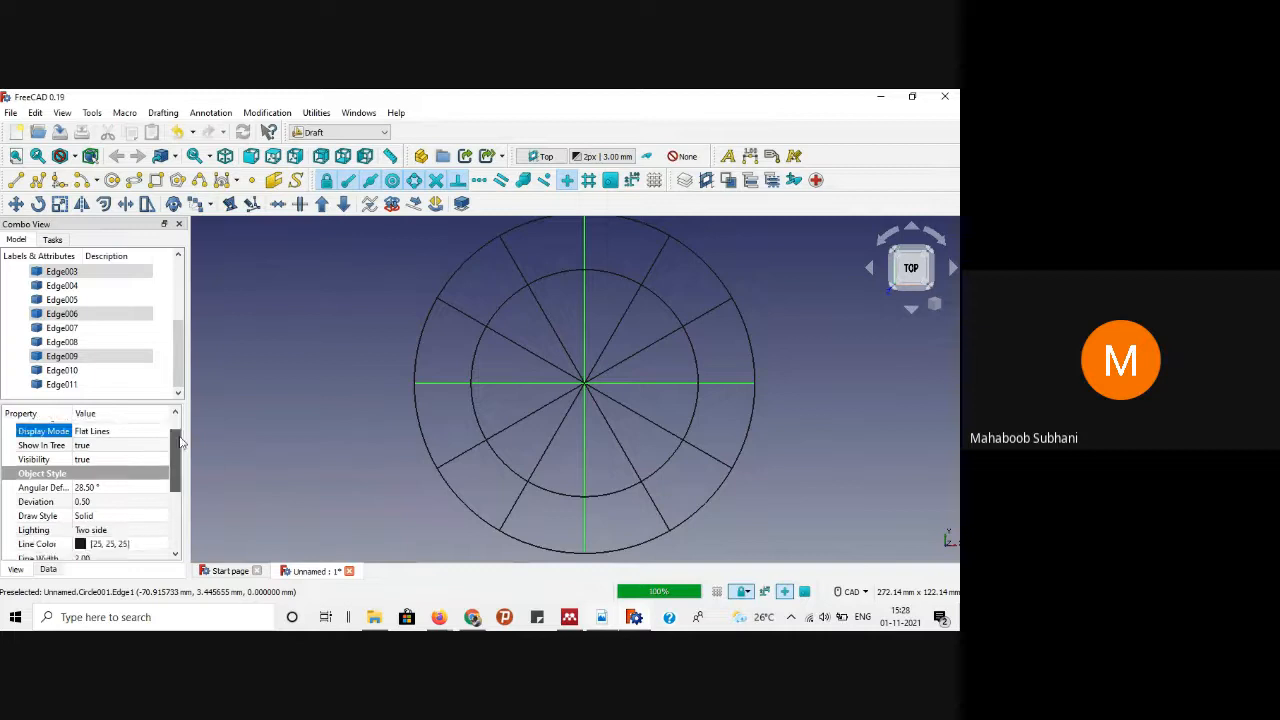
pyautogui.click(141, 466)
pyautogui.click(141, 466)
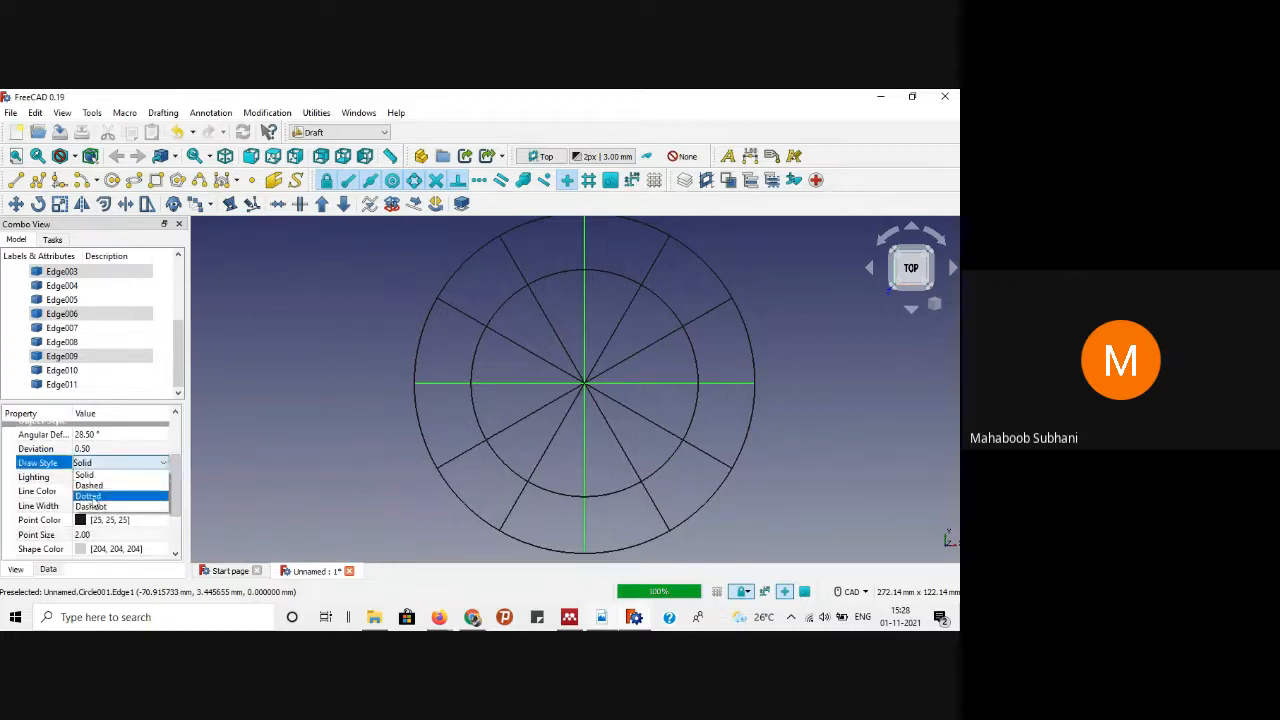
pyautogui.click(96, 504)
pyautogui.click(287, 378)
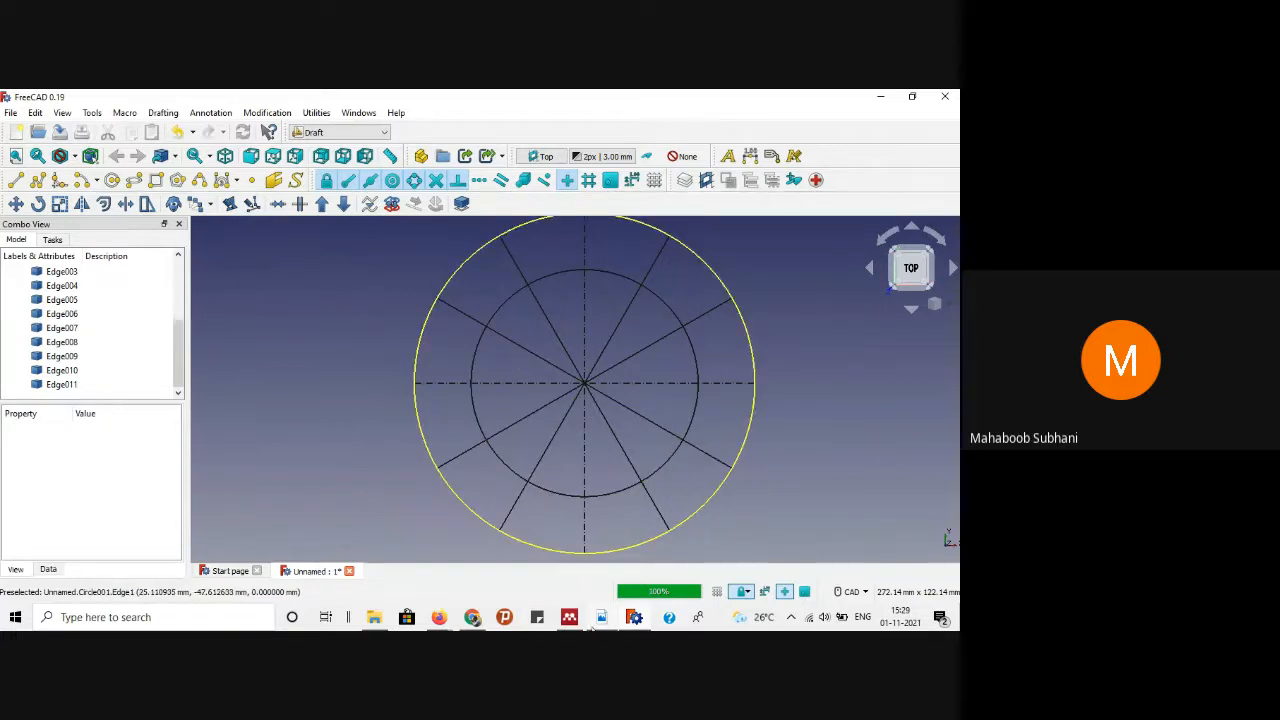
# Step: Switch to FreeCAD.pdf in Adobe Reader, examine the concentric circle figure of Problem 02 enlarged, and return to FreeCAD
pyautogui.click(601, 617)
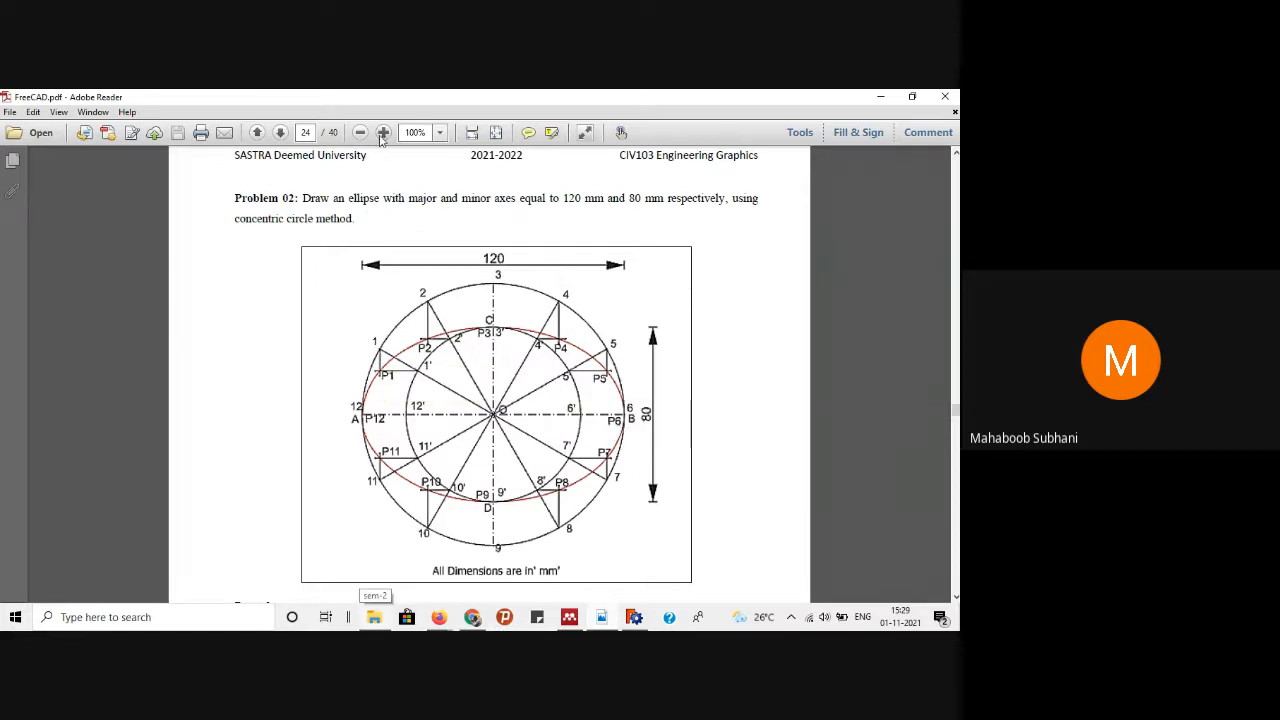
pyautogui.keyDown('ctrl'); pyautogui.scroll(3, 430, 300); pyautogui.keyUp('ctrl')
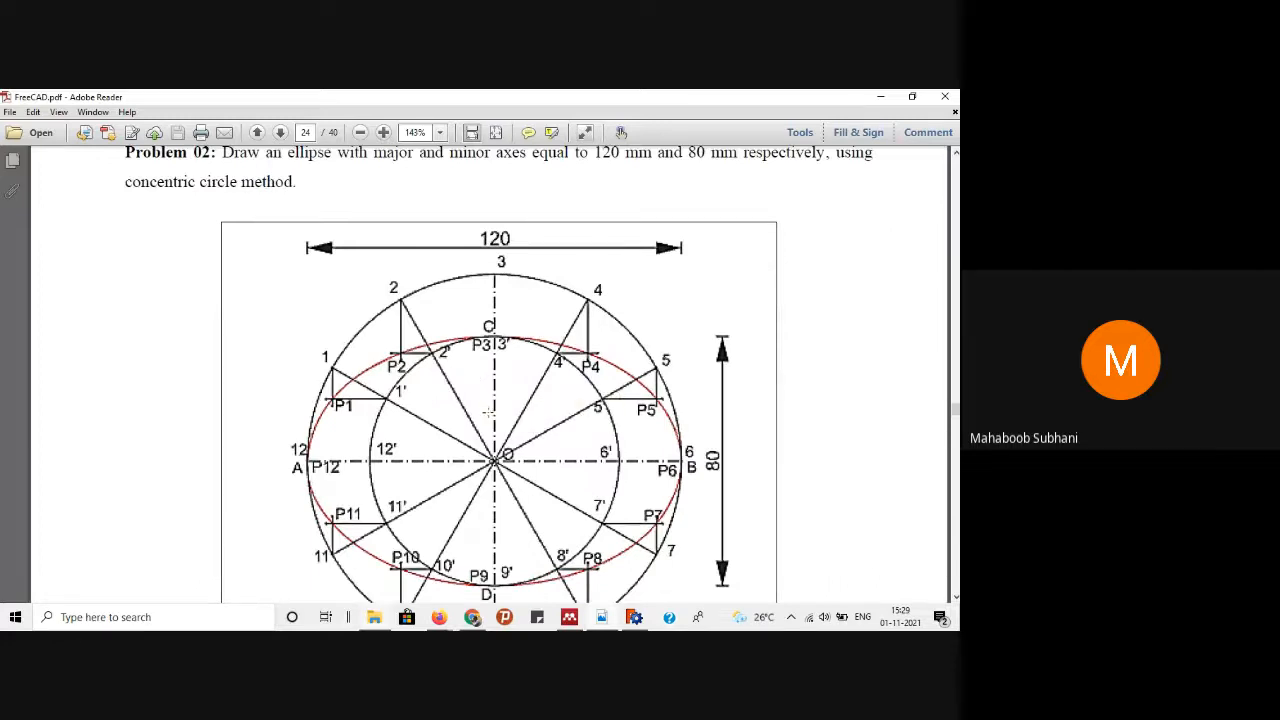
pyautogui.scroll(-1, 401, 409)
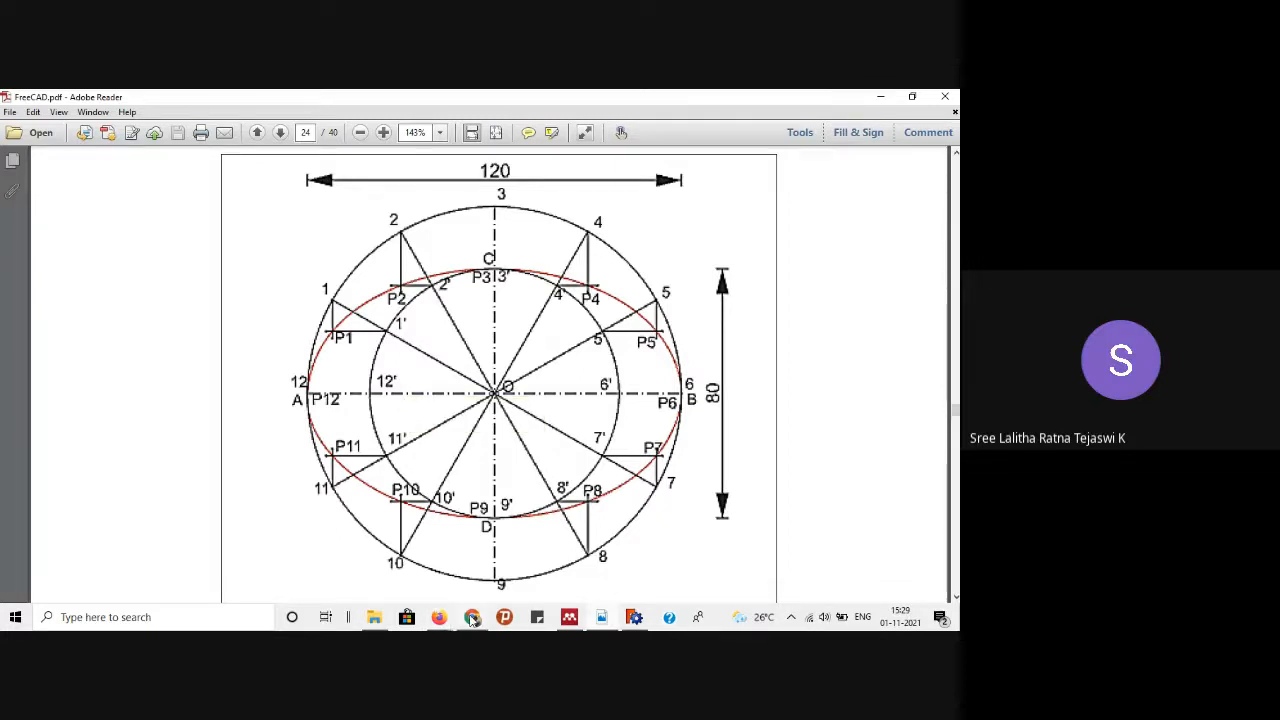
pyautogui.click(635, 618)
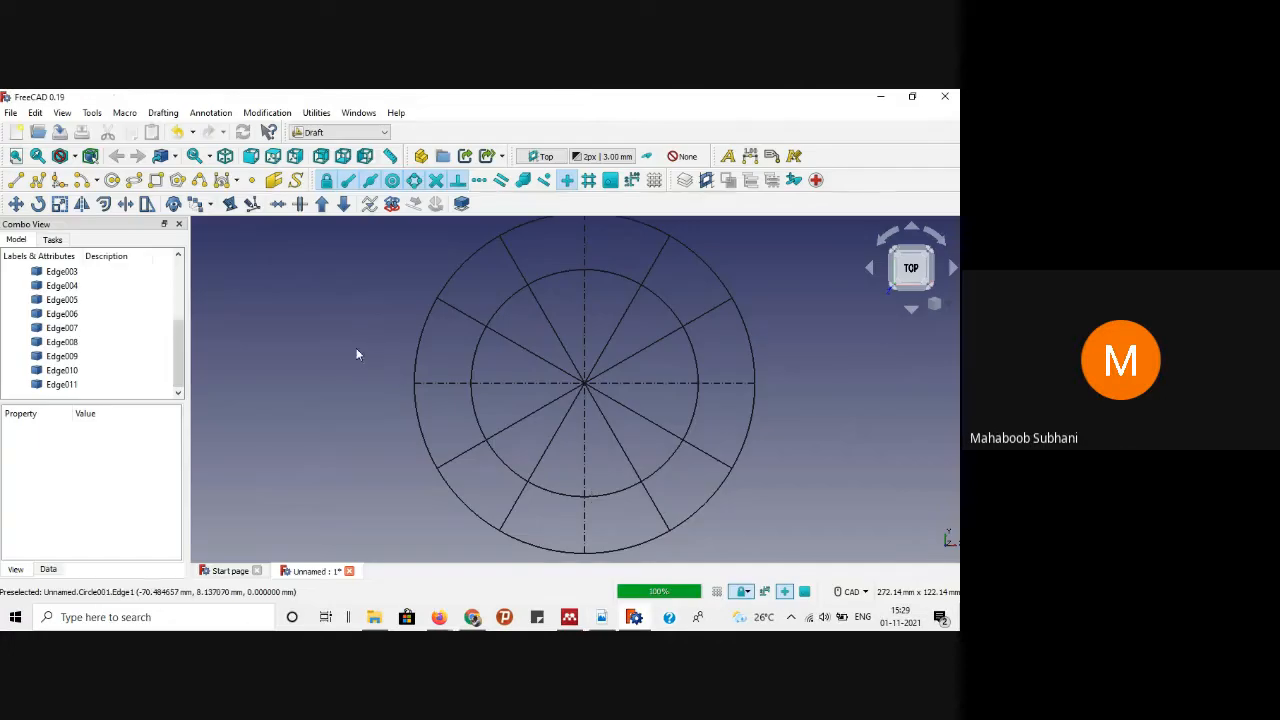
# Step: Undo the Dashdot styling and the splitting of the radial lines, back to a single Array object
pyautogui.scroll(3, 91, 316)
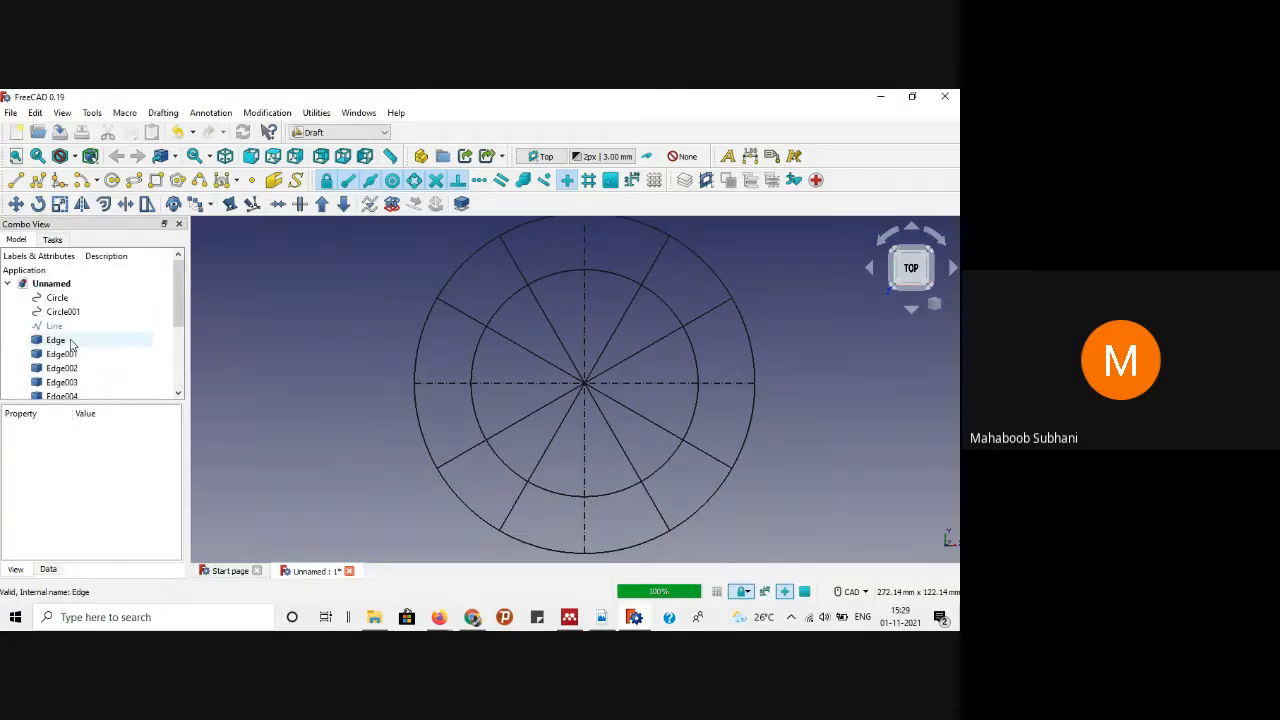
pyautogui.click(71, 344)
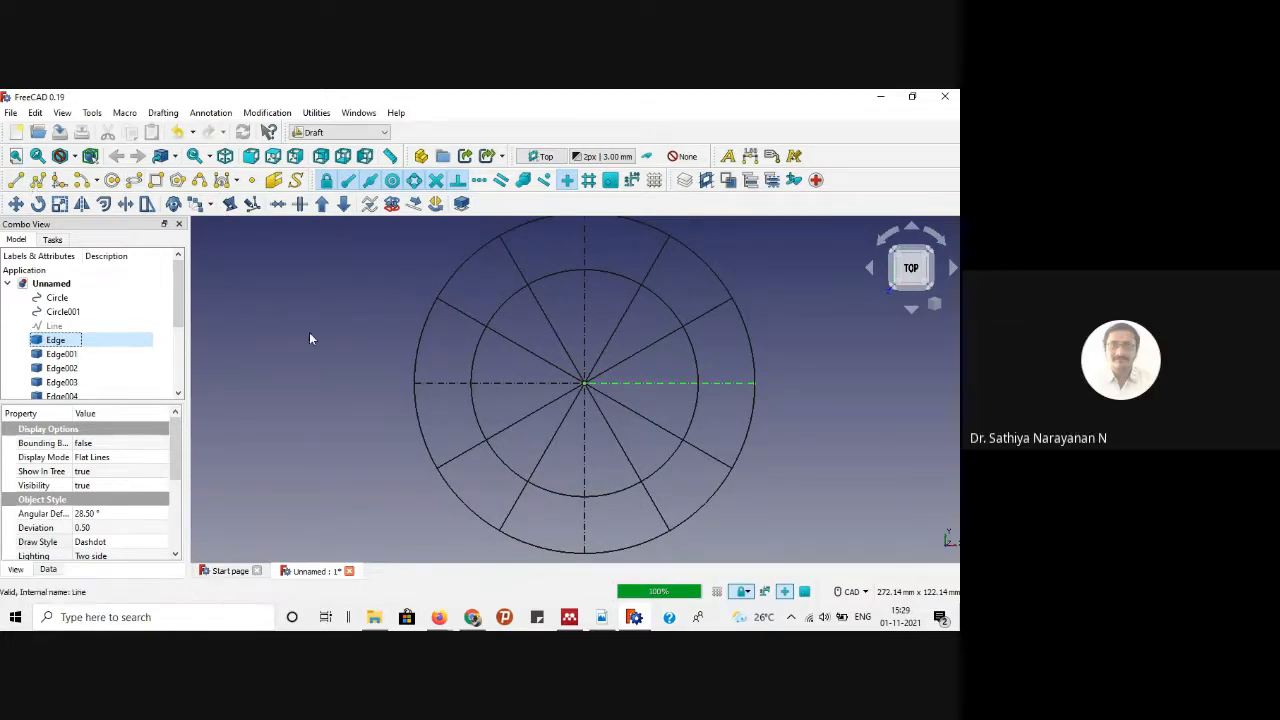
pyautogui.click(320, 370)
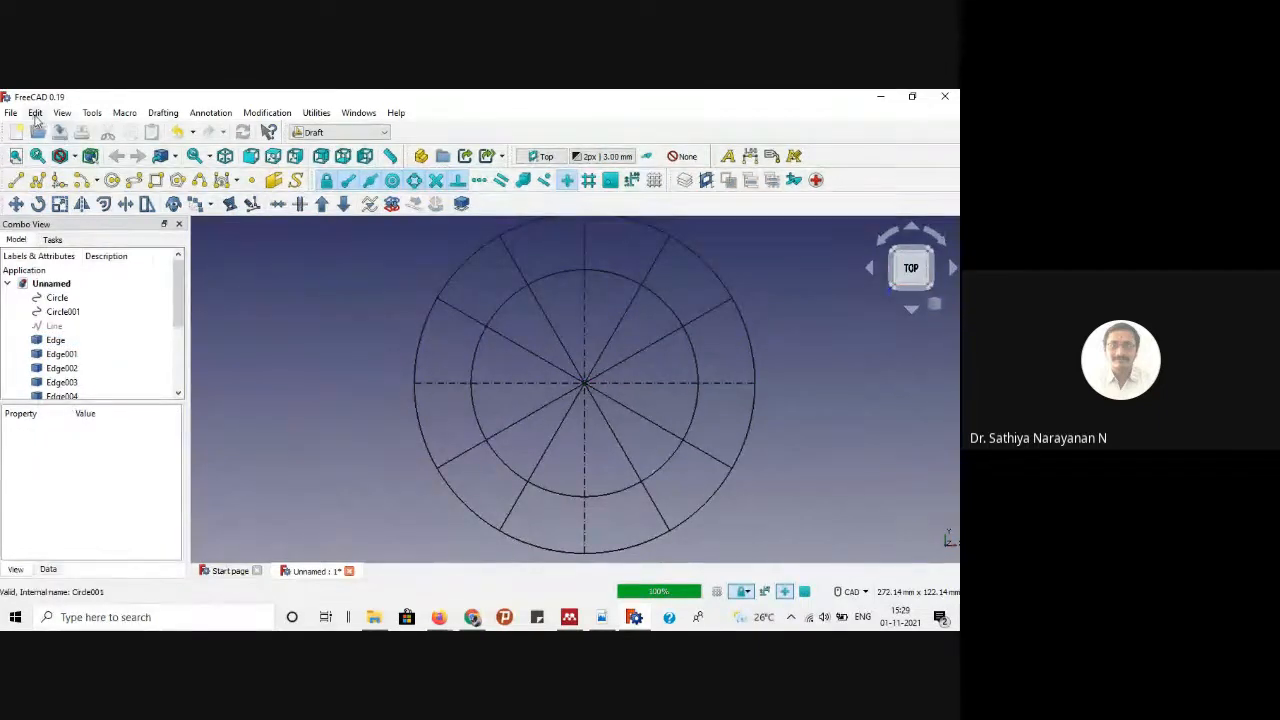
pyautogui.click(62, 113)
pyautogui.click(57, 130)
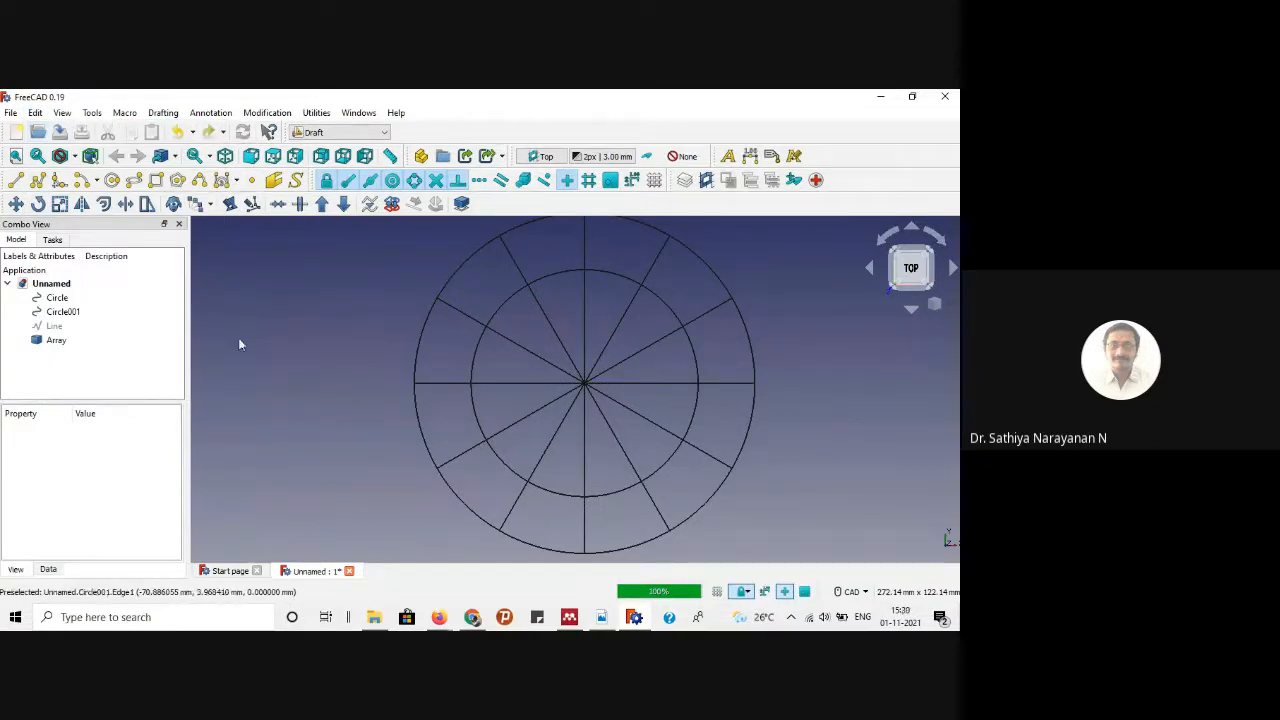
# Step: Downgrade the Array object into separate edges and check Edge through Edge005 by selecting them one by one
pyautogui.click(56, 340)
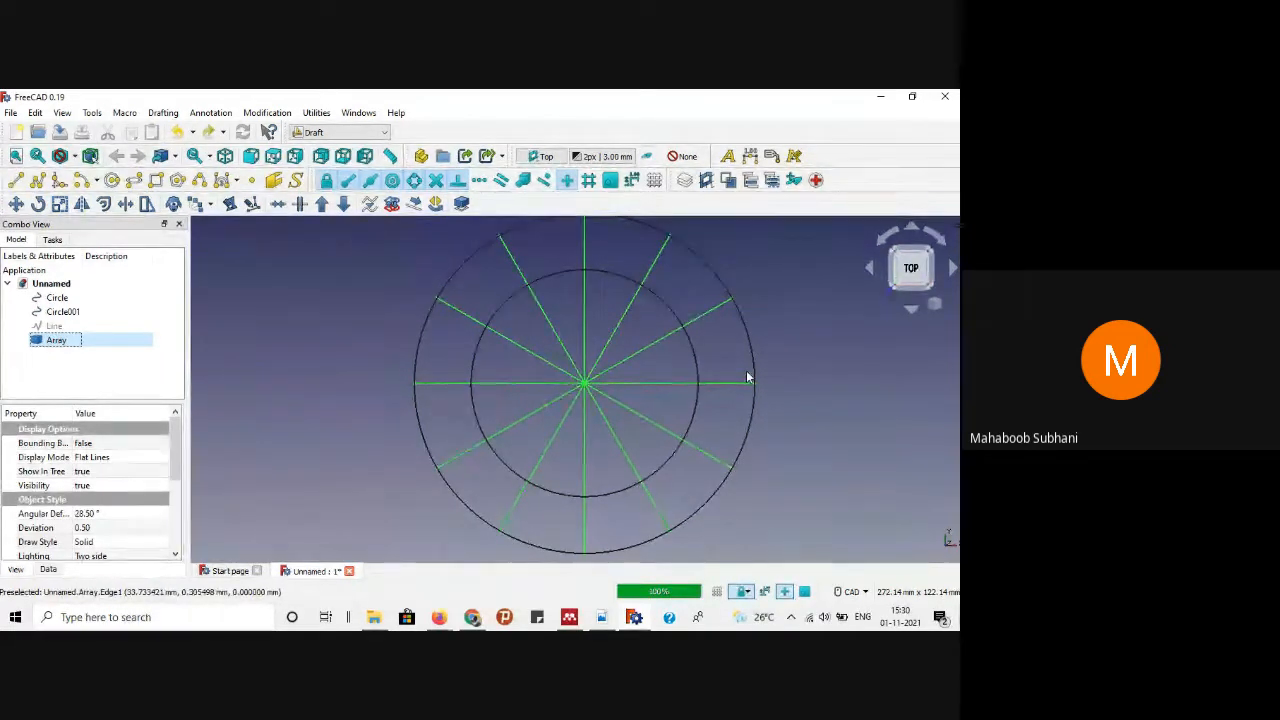
pyautogui.click(344, 204)
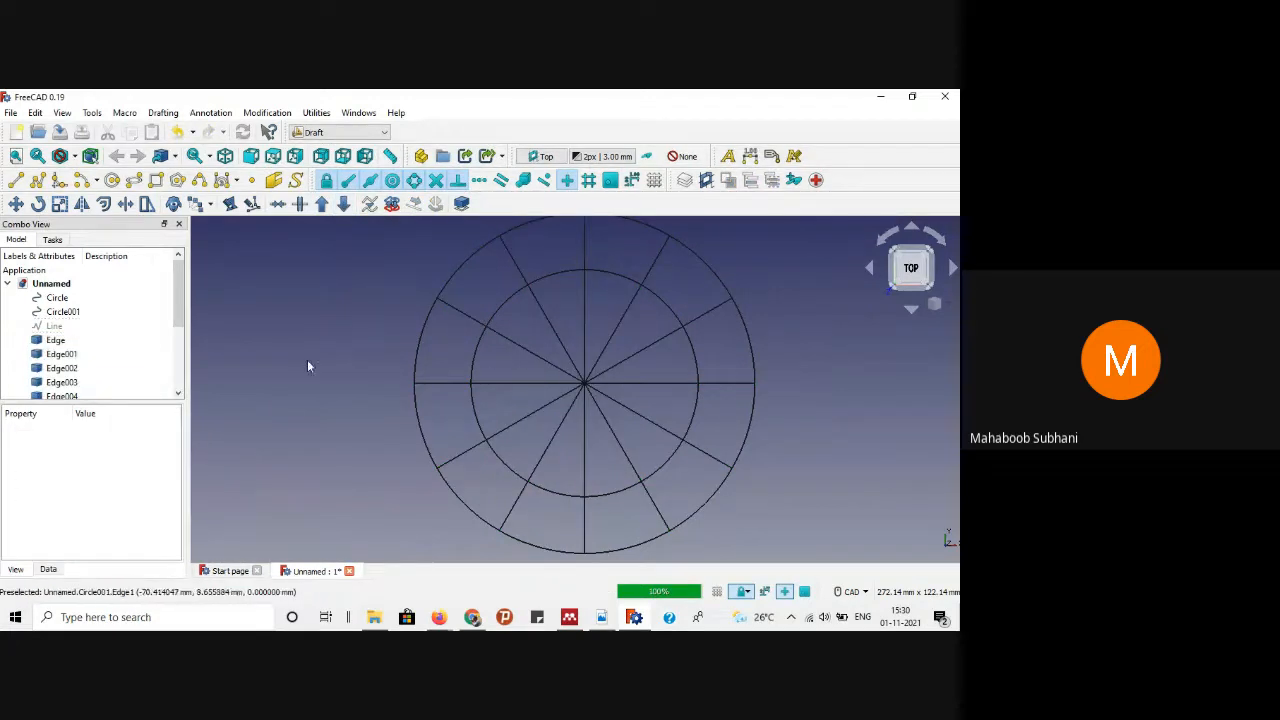
pyautogui.click(68, 342)
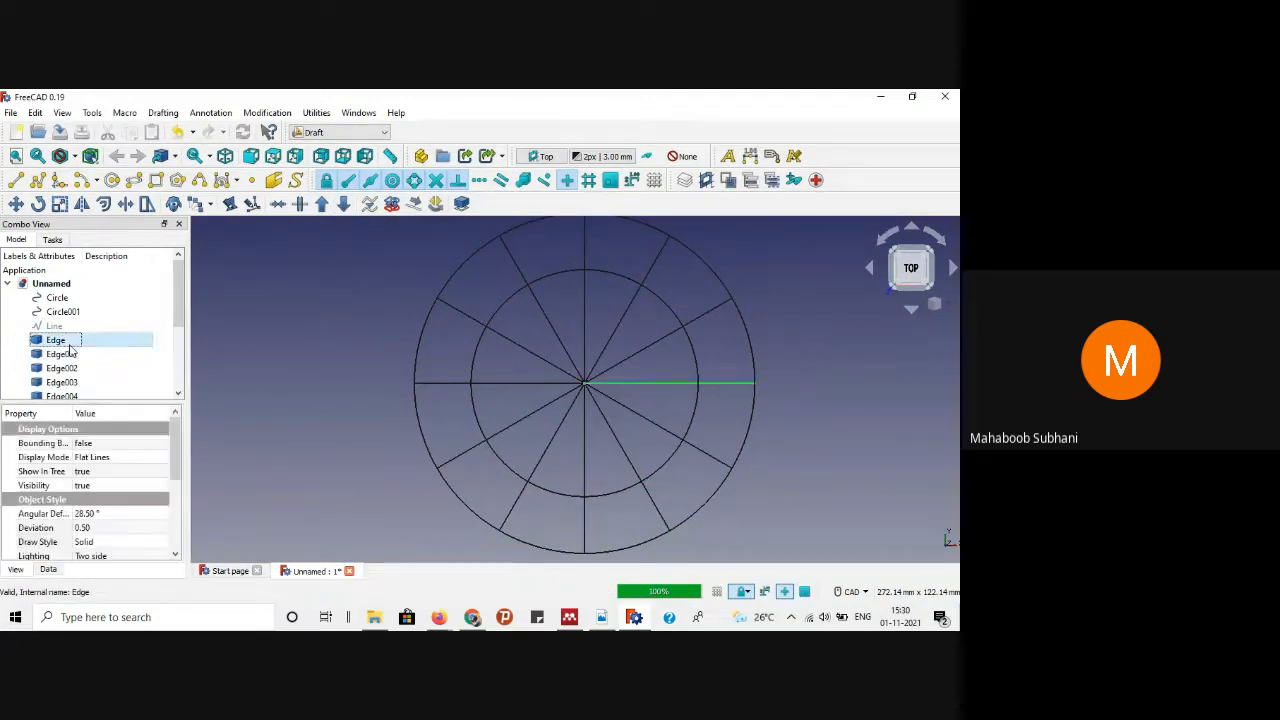
pyautogui.click(70, 355)
pyautogui.click(70, 368)
pyautogui.scroll(-2, 80, 360)
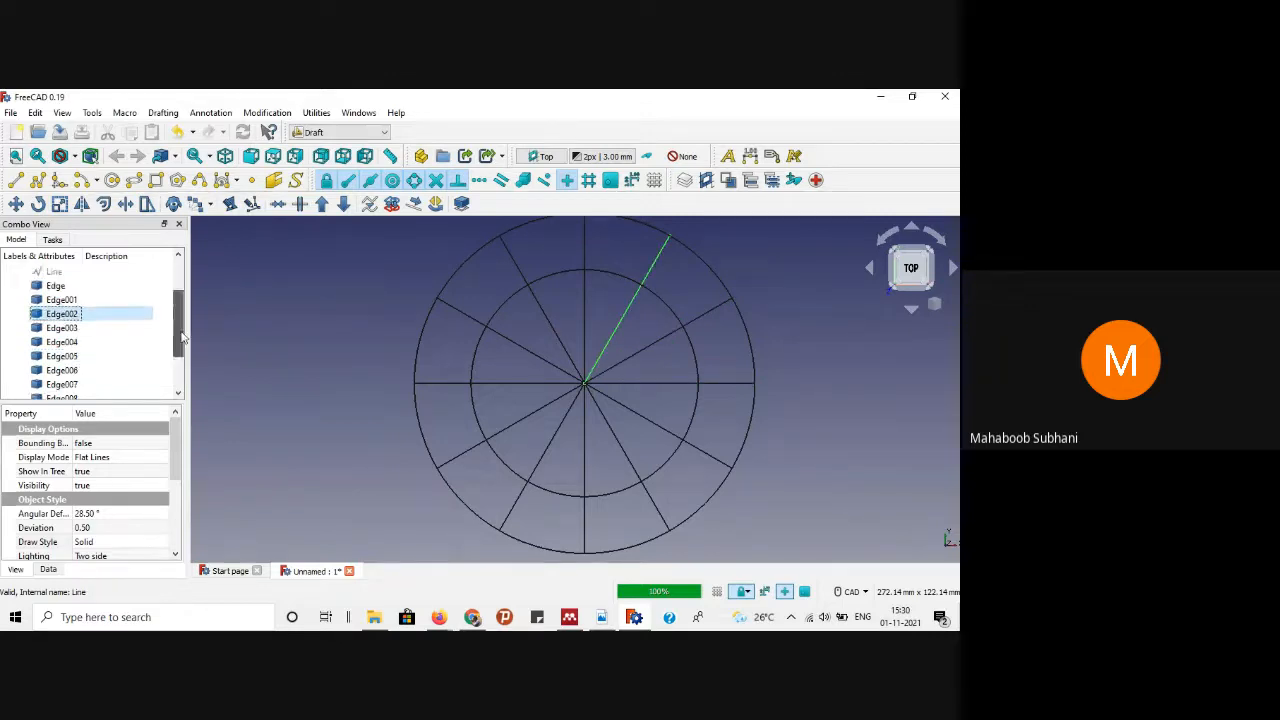
pyautogui.click(85, 328)
pyautogui.click(68, 342)
pyautogui.click(68, 356)
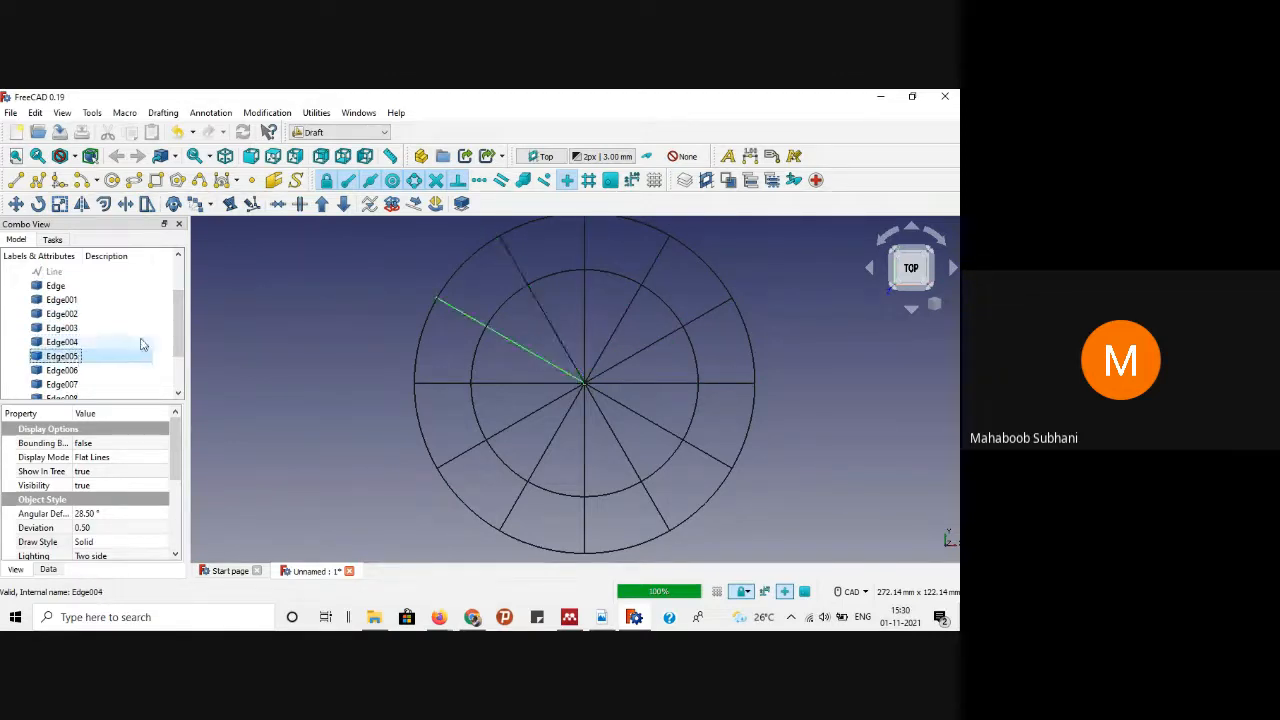
pyautogui.click(320, 338)
# Step: Select the four radial edges lying on the horizontal and vertical axes and set their draw style to Dashdot
pyautogui.click(631, 383)
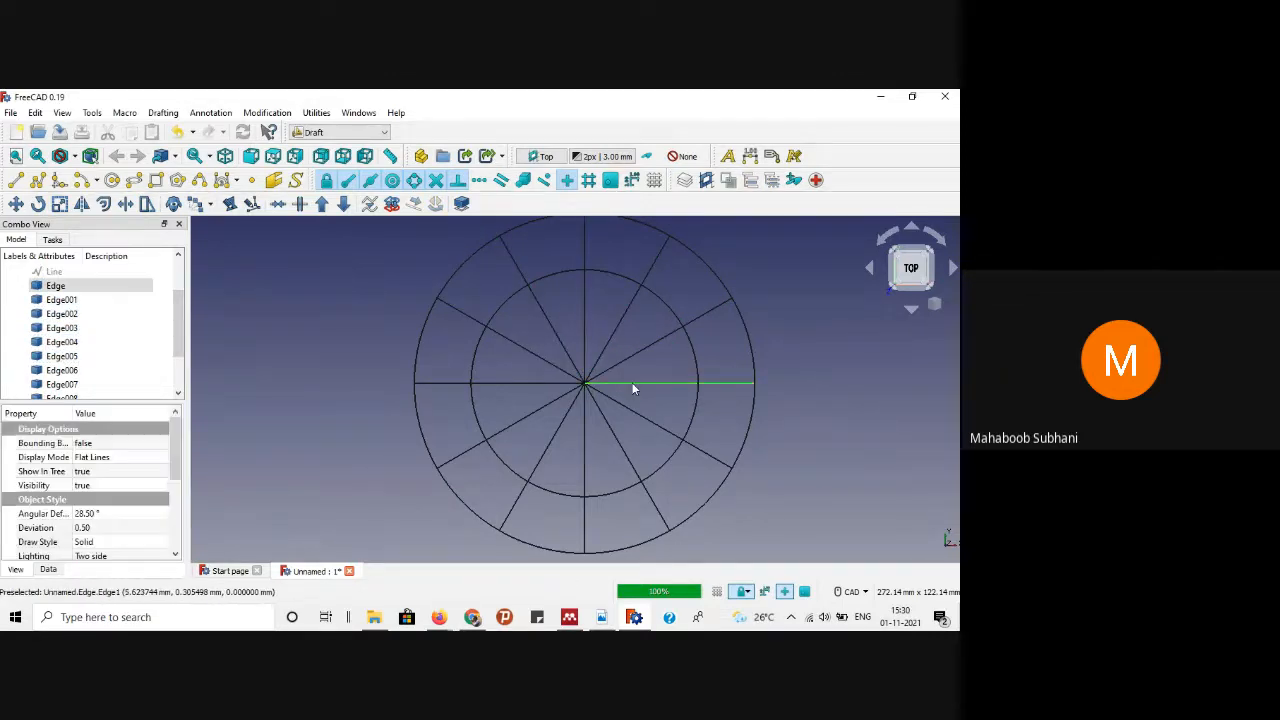
pyautogui.keyDown('ctrl'); pyautogui.click(585, 315); pyautogui.keyUp('ctrl')
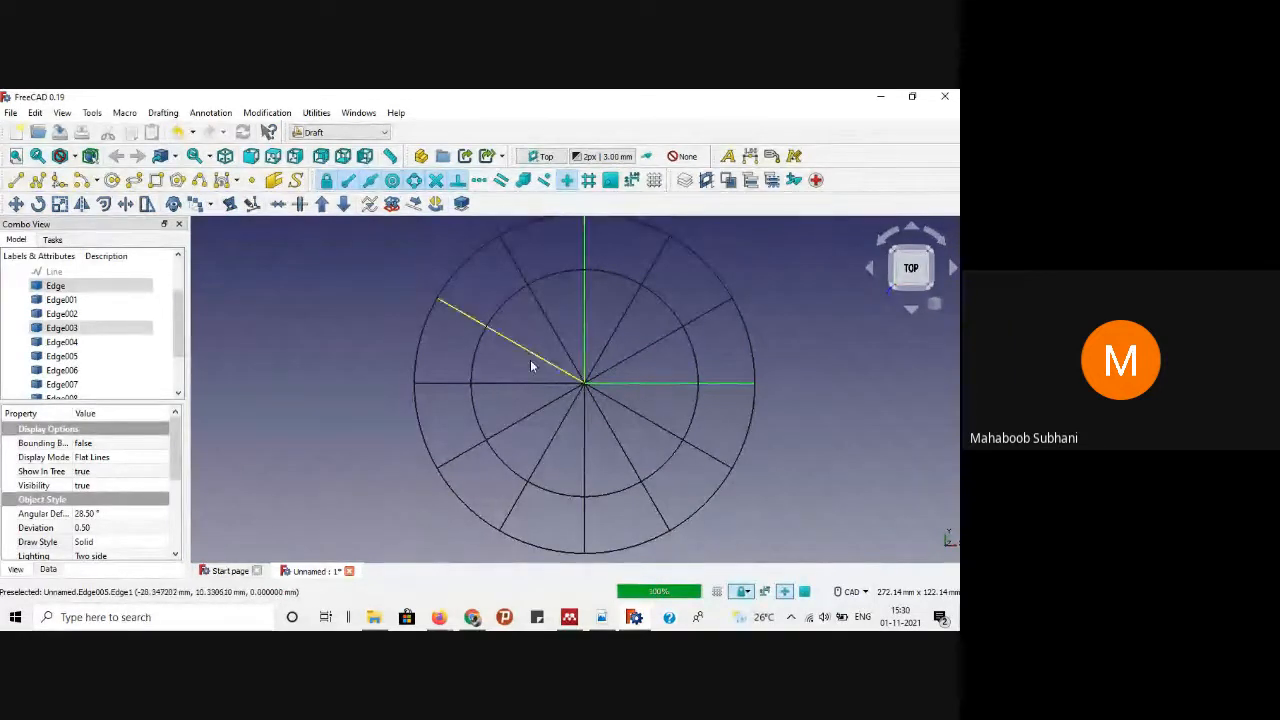
pyautogui.keyDown('ctrl'); pyautogui.click(508, 383); pyautogui.keyUp('ctrl')
pyautogui.keyDown('ctrl'); pyautogui.click(586, 437); pyautogui.keyUp('ctrl')
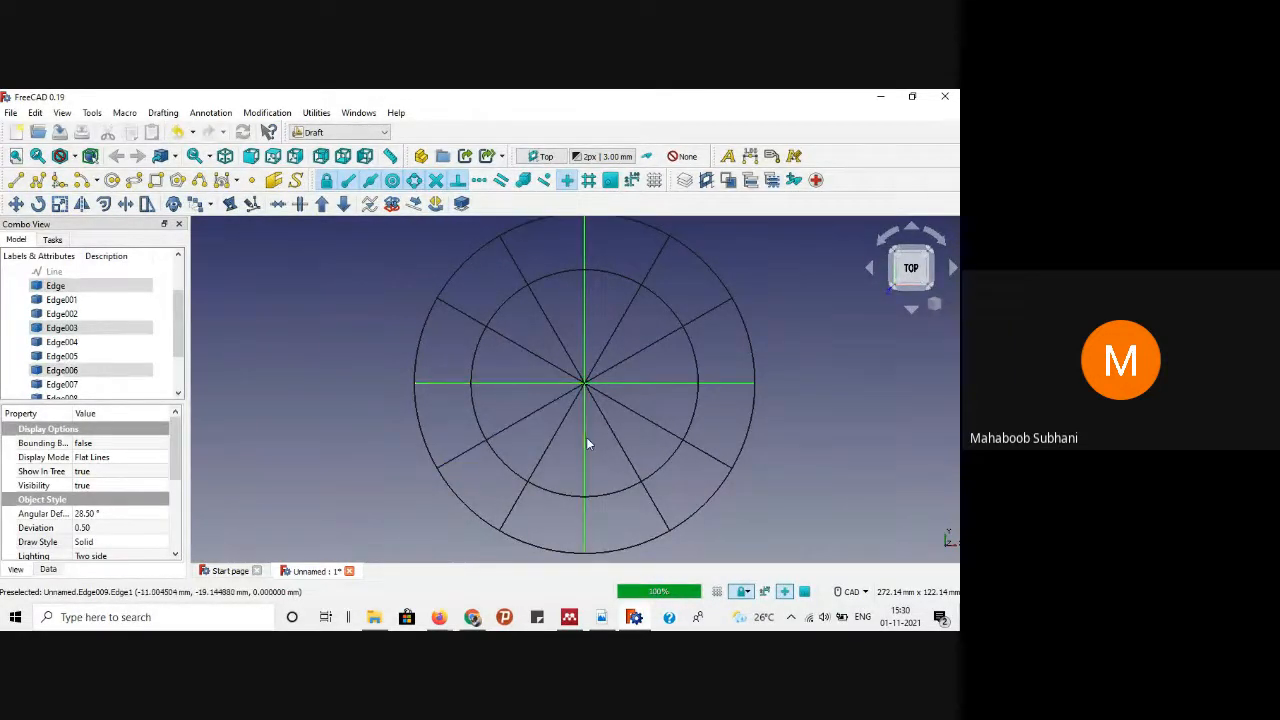
pyautogui.moveTo(179, 433); pyautogui.dragTo(183, 479)
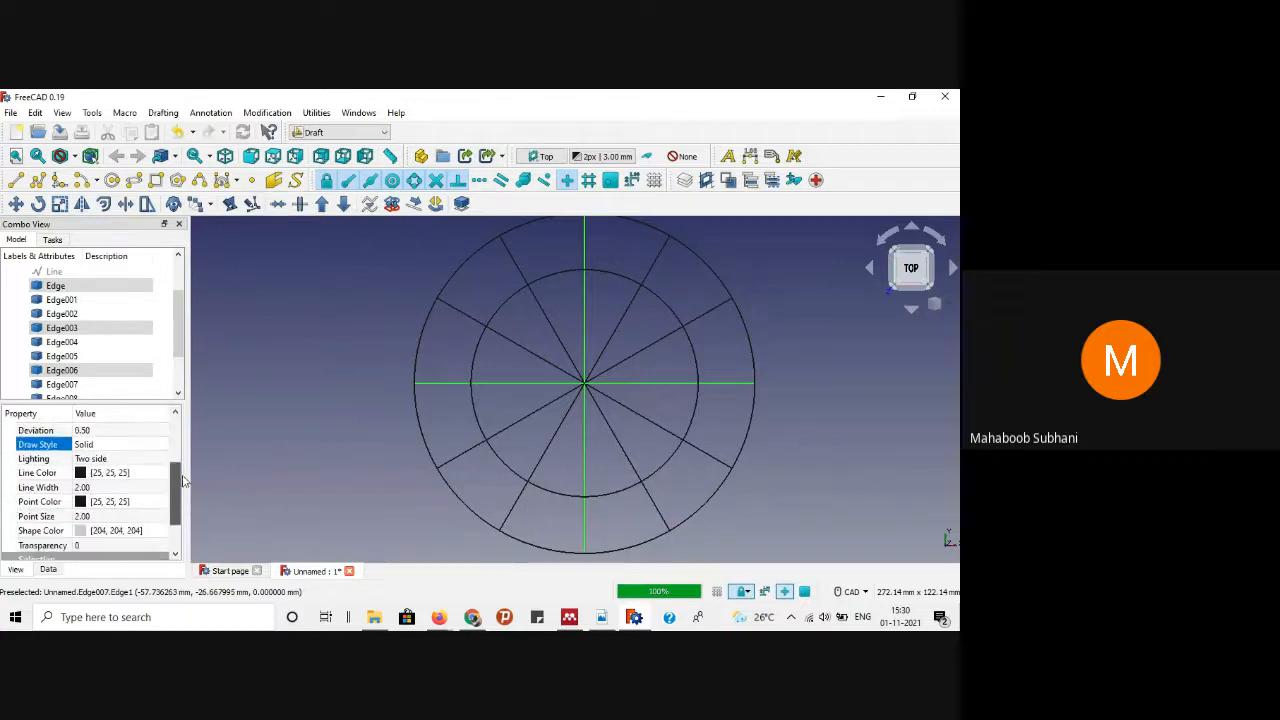
pyautogui.click(129, 443)
pyautogui.click(163, 444)
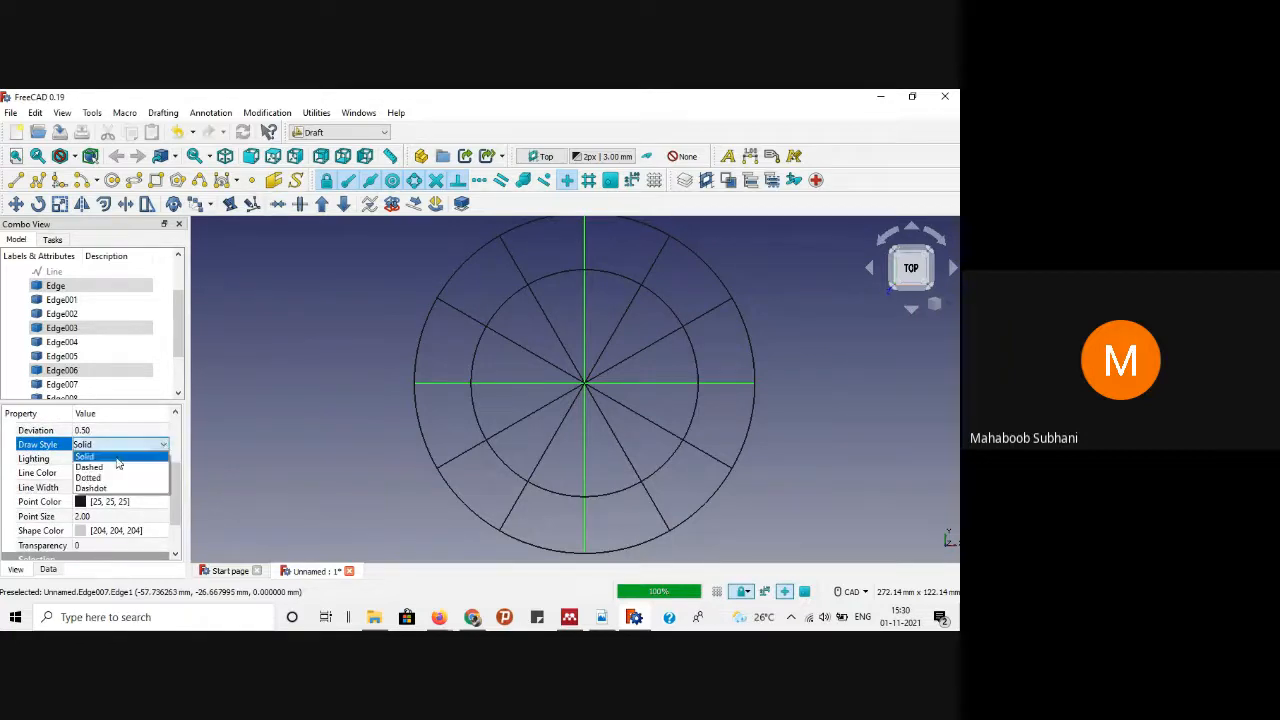
pyautogui.click(117, 489)
pyautogui.click(354, 373)
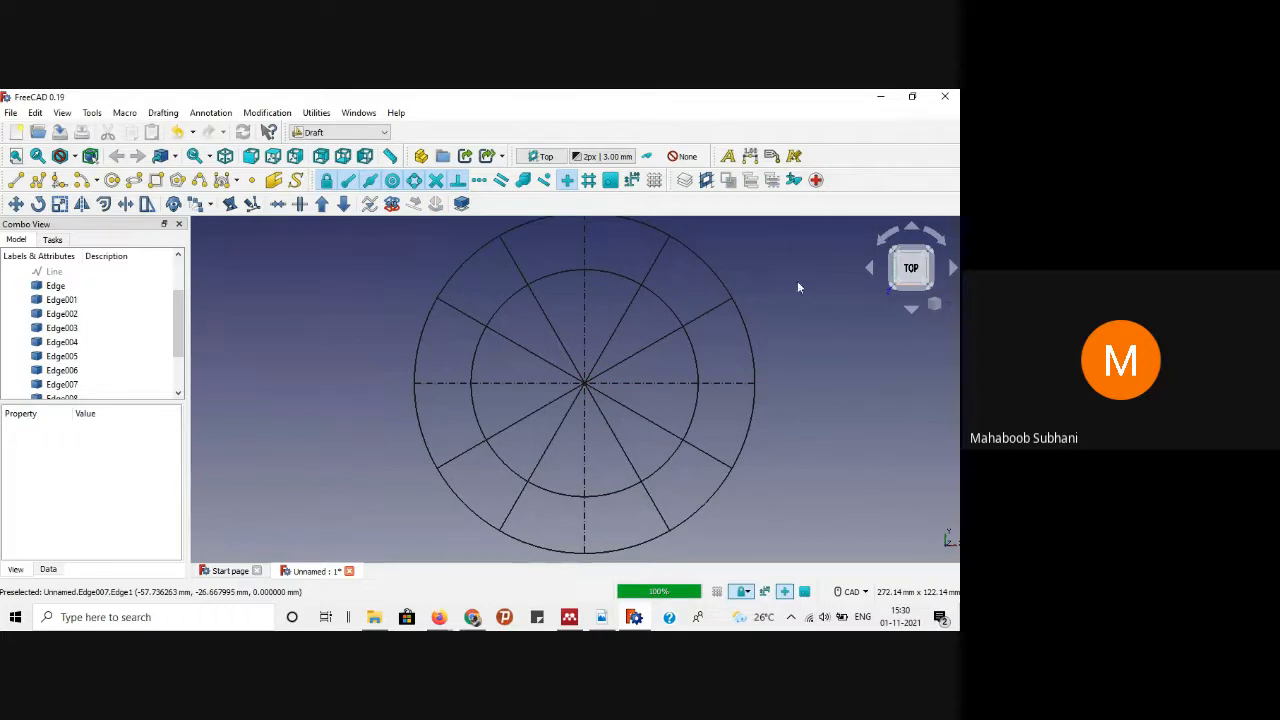
pyautogui.moveTo(788, 284); pyautogui.dragTo(761, 296, button='middle')
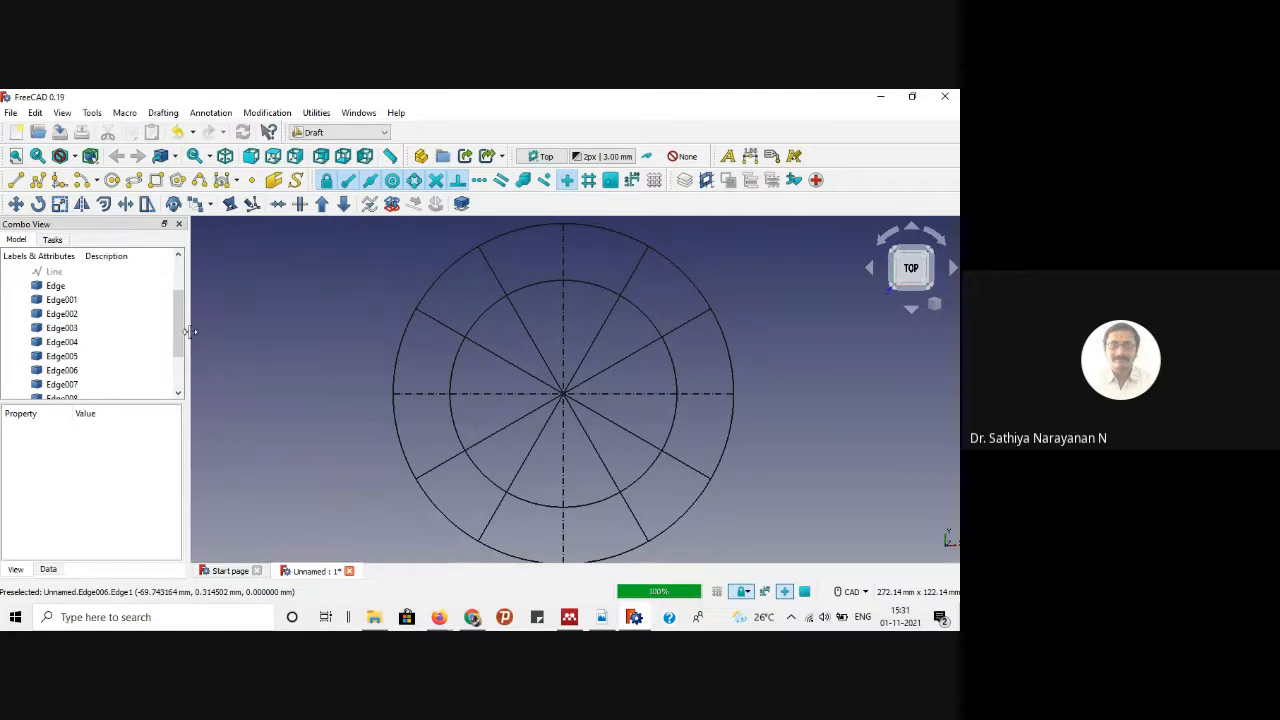
pyautogui.scroll(2, 150, 330)
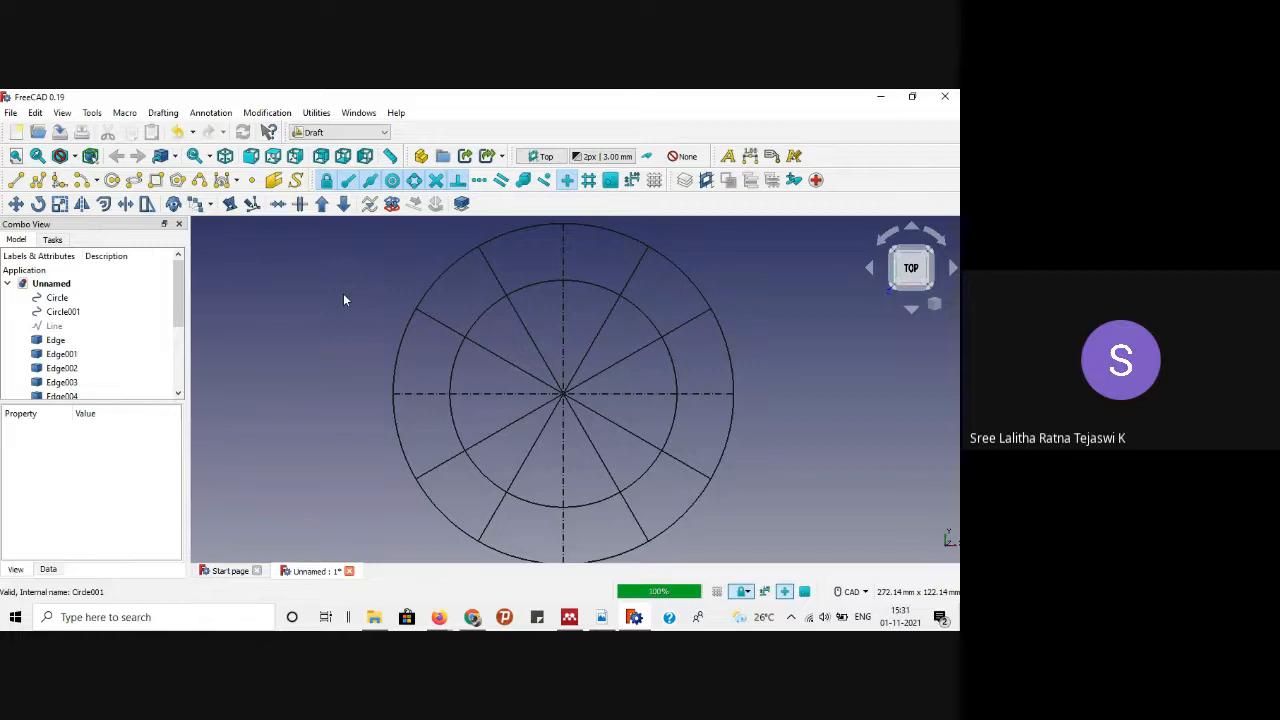
# Step: Switch to FreeCAD.pdf in Adobe Reader, examine how projections from both circles locate ellipse points P1 to P12, and return to FreeCAD
pyautogui.scroll(-2, 150, 333)
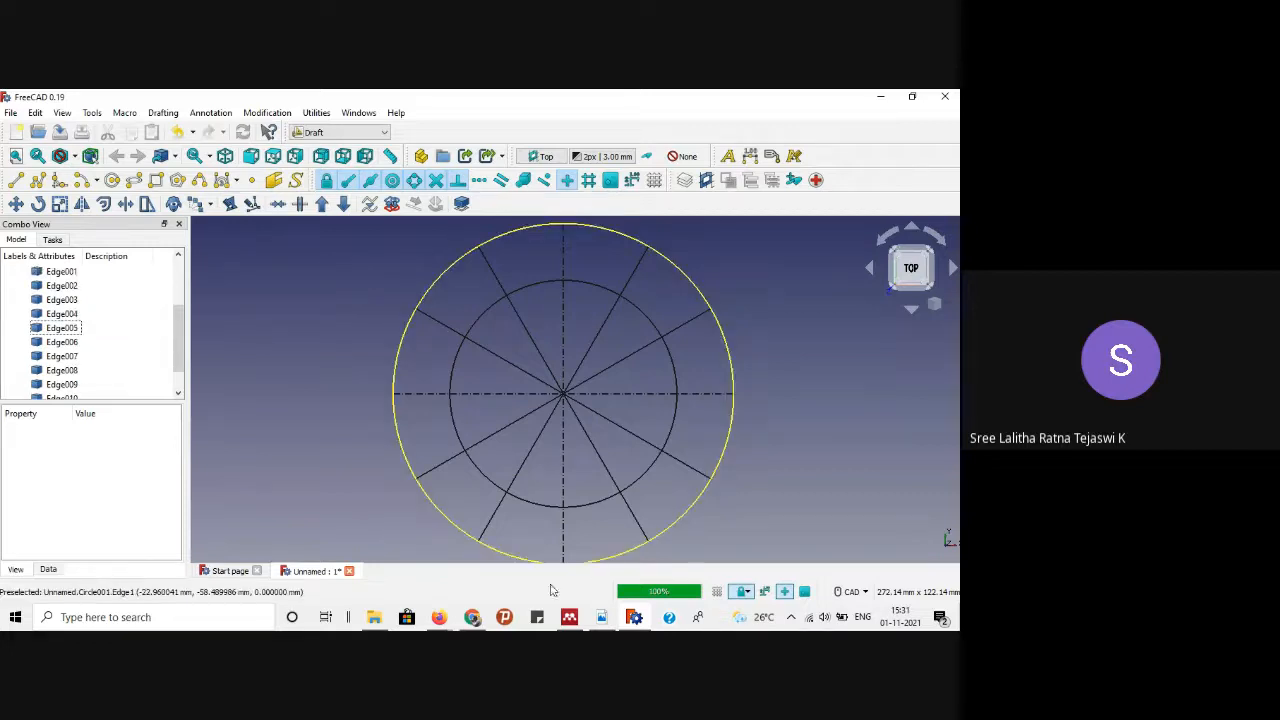
pyautogui.click(602, 617)
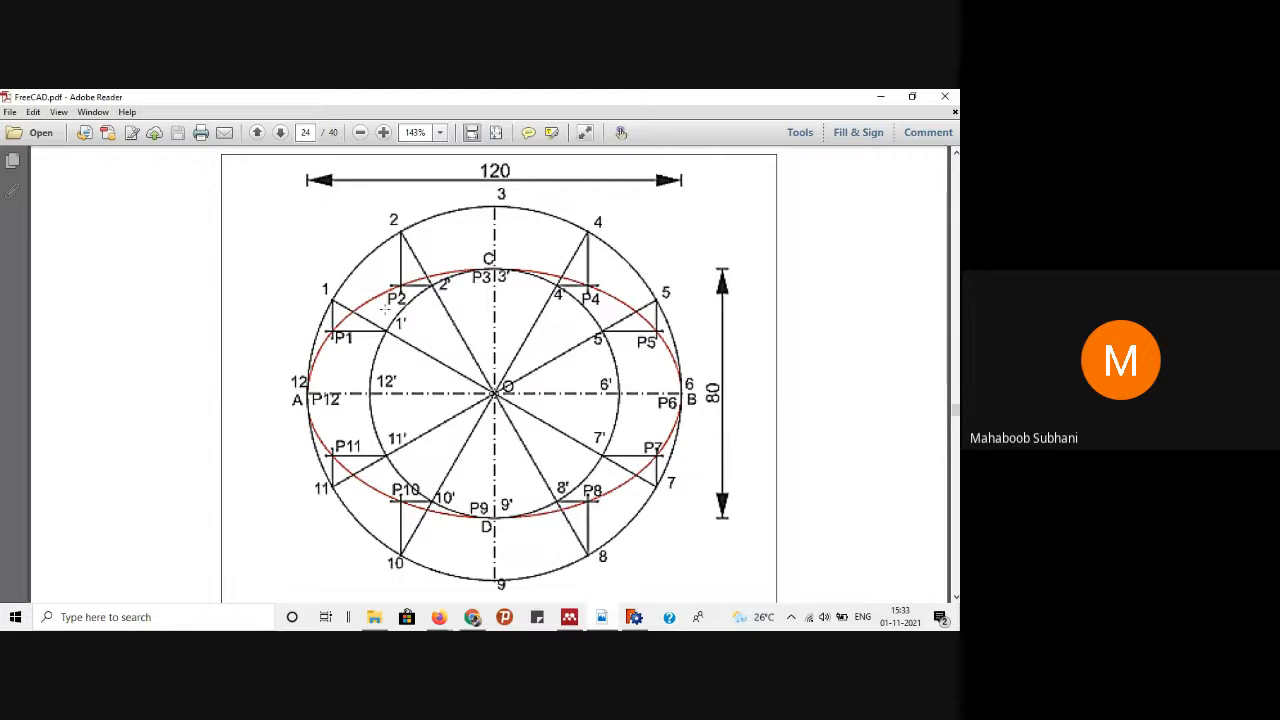
pyautogui.click(880, 96)
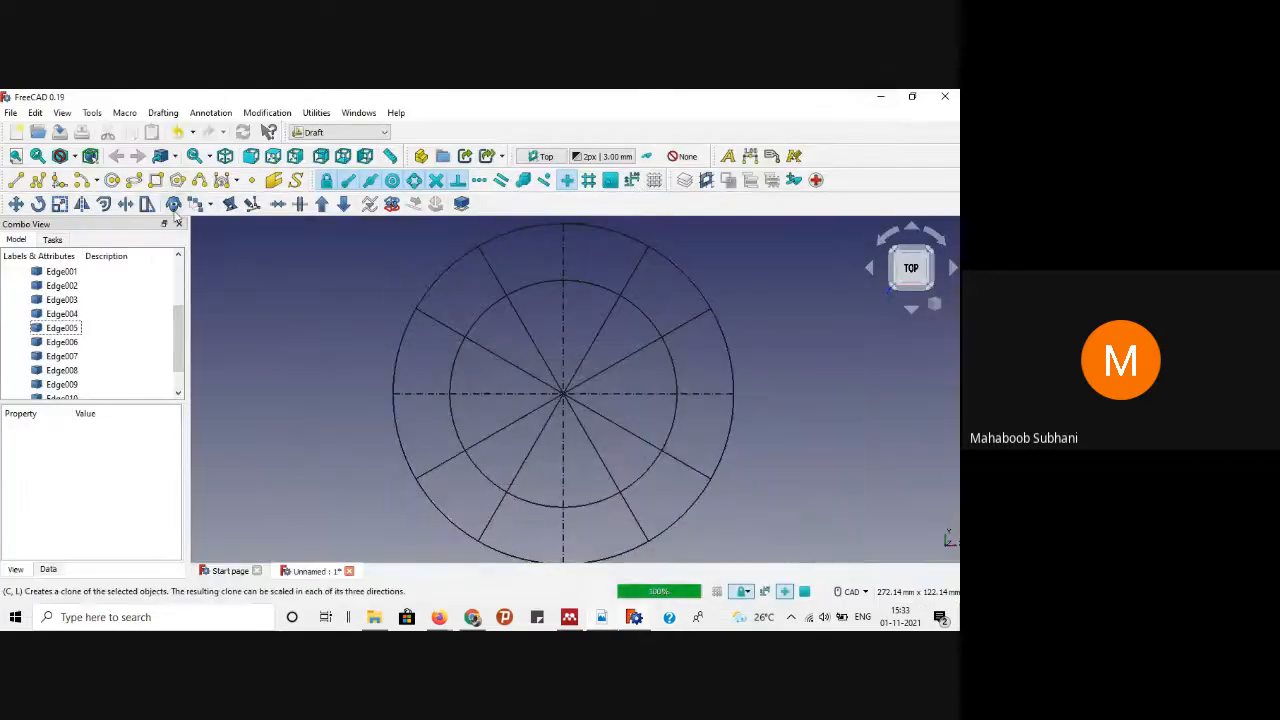
# Step: Draw a horizontal line outward from the inner circle's intersection with the lower radial line in the upper-left quadrant, ending near the outer circle
pyautogui.click(20, 179)
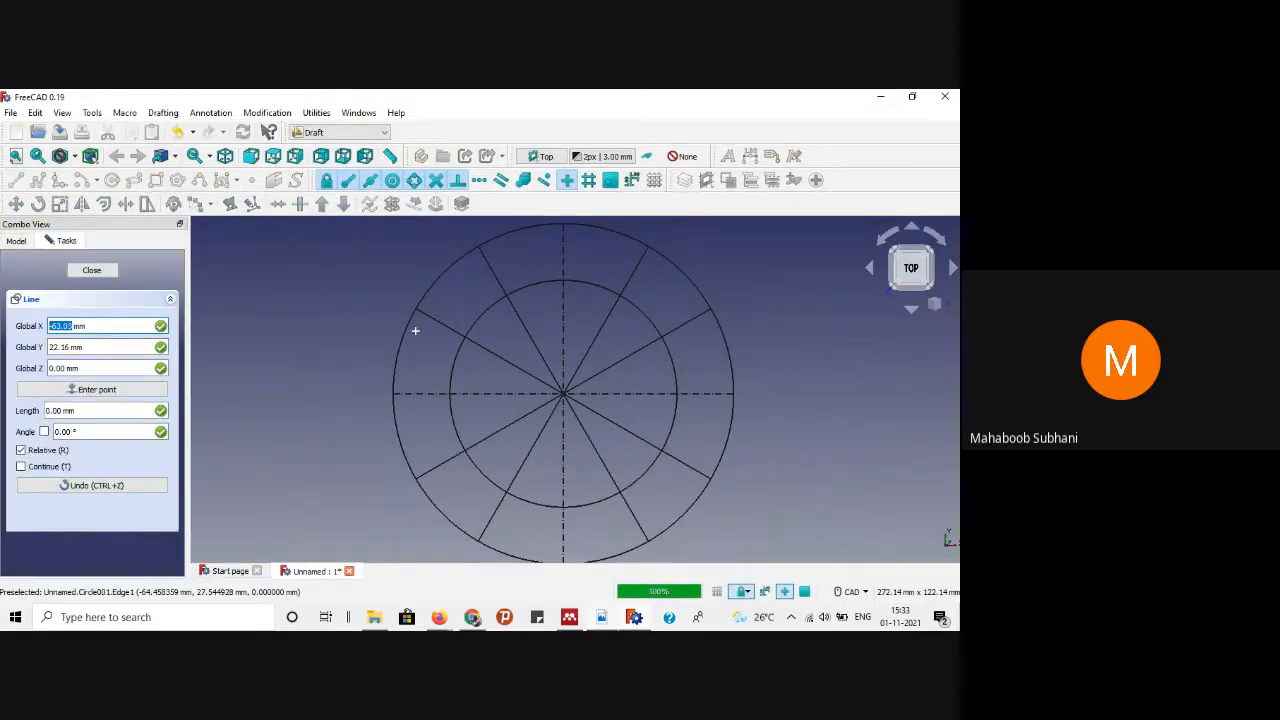
pyautogui.scroll(5, 414, 329)
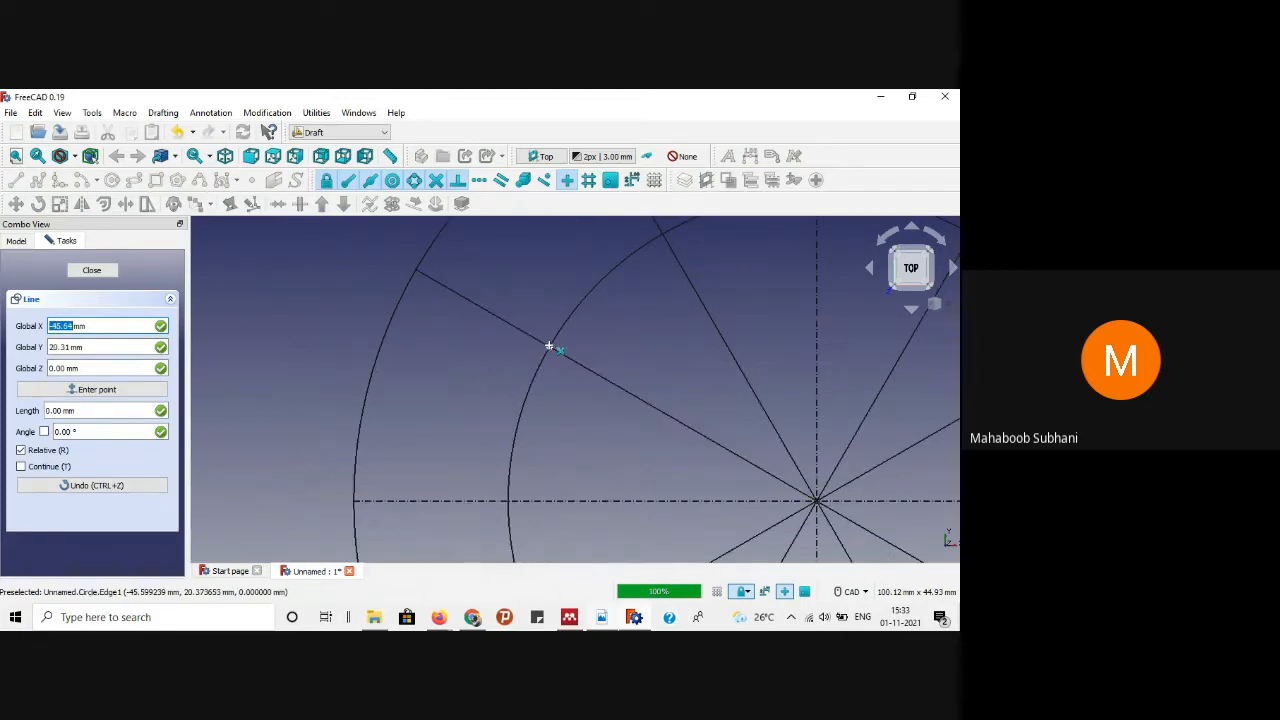
pyautogui.click(549, 346)
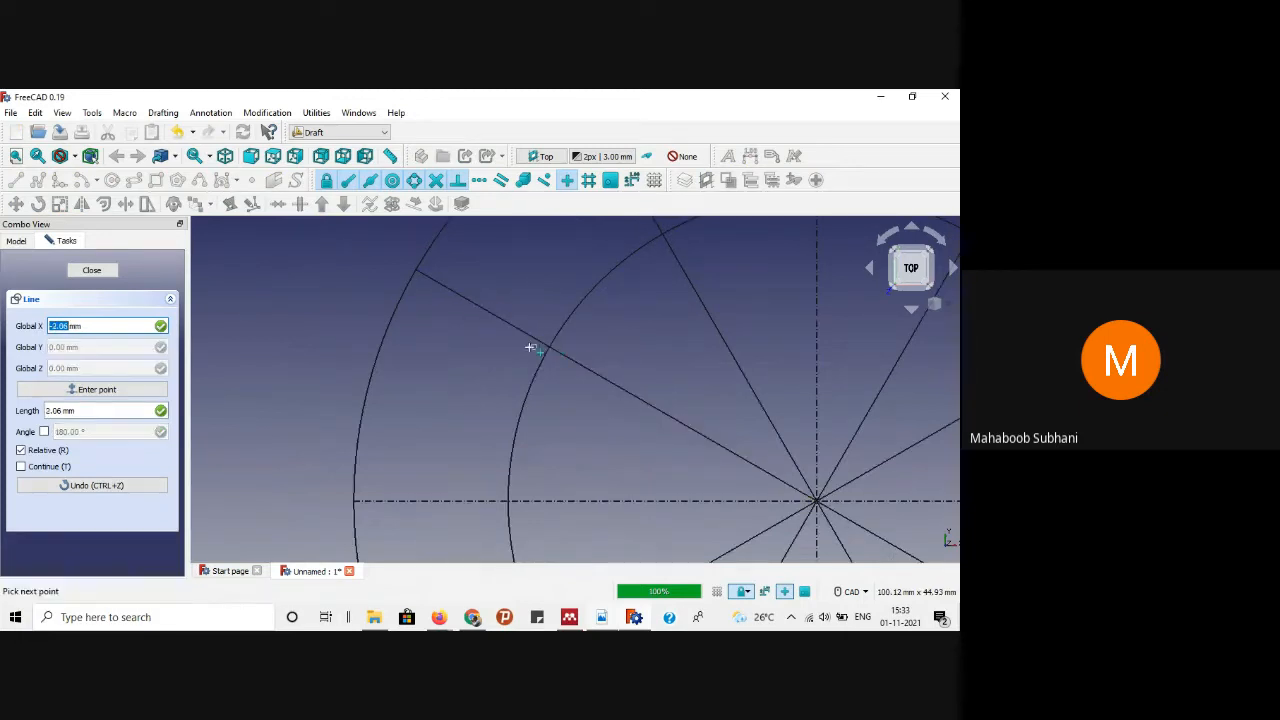
pyautogui.click(397, 348)
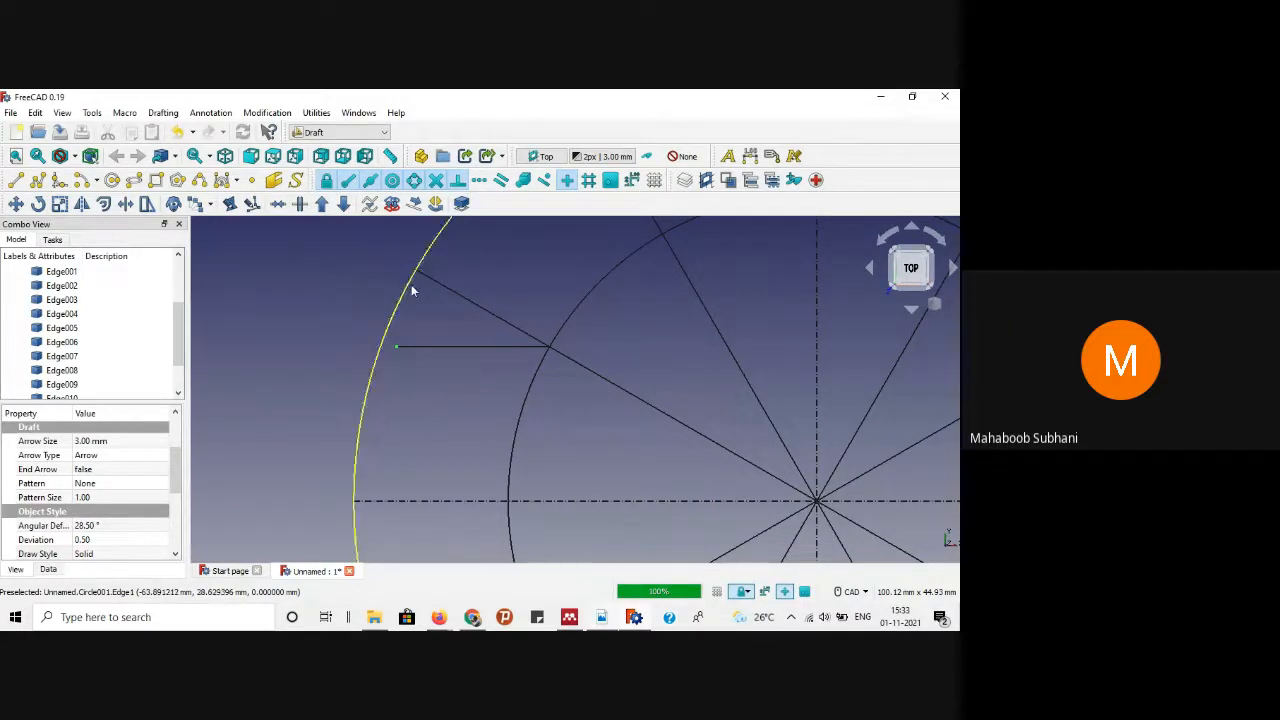
# Step: Draw a 10 mm vertical line from the same radial's outer end down to the horizontal line, and clear the selection
pyautogui.click(16, 181)
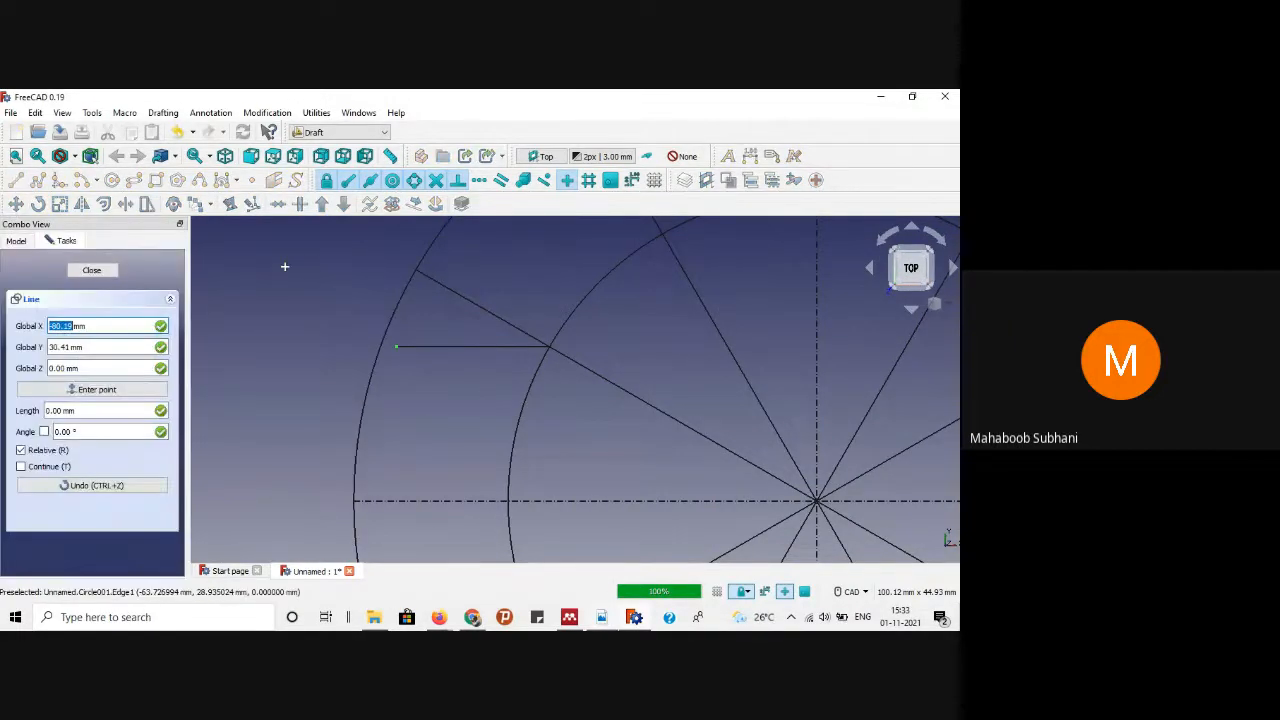
pyautogui.click(418, 265)
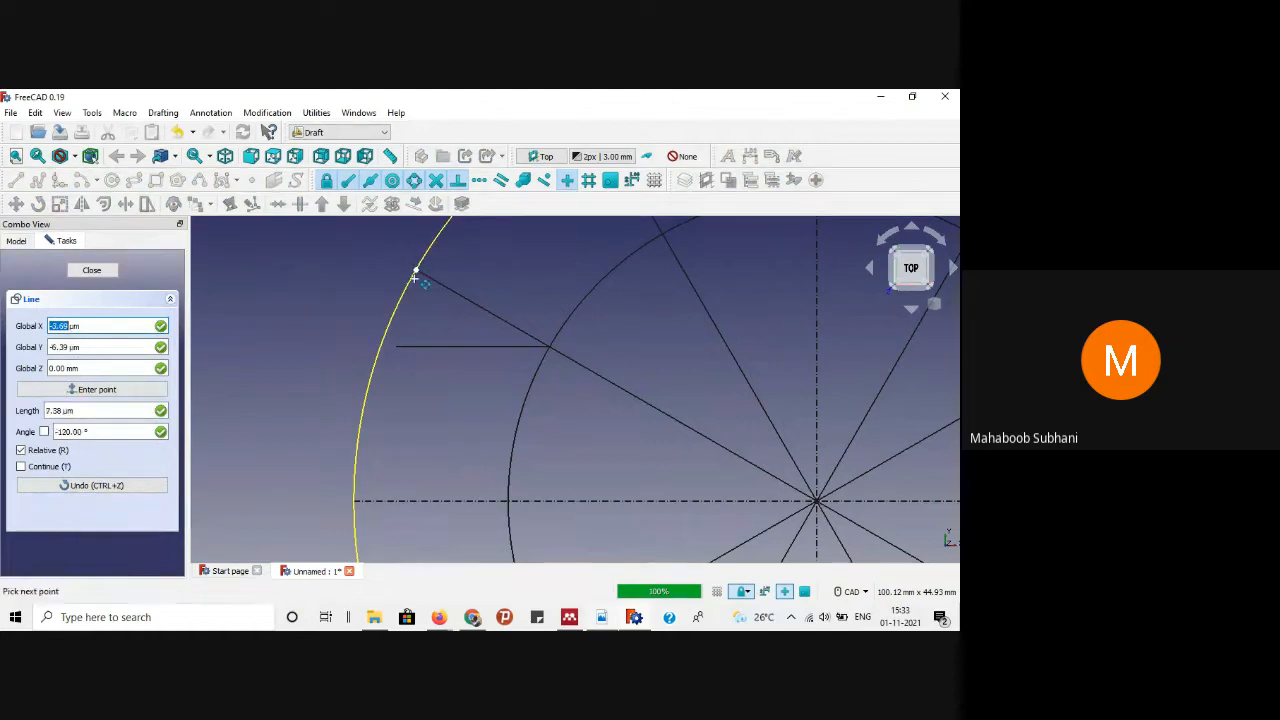
pyautogui.press('Return')
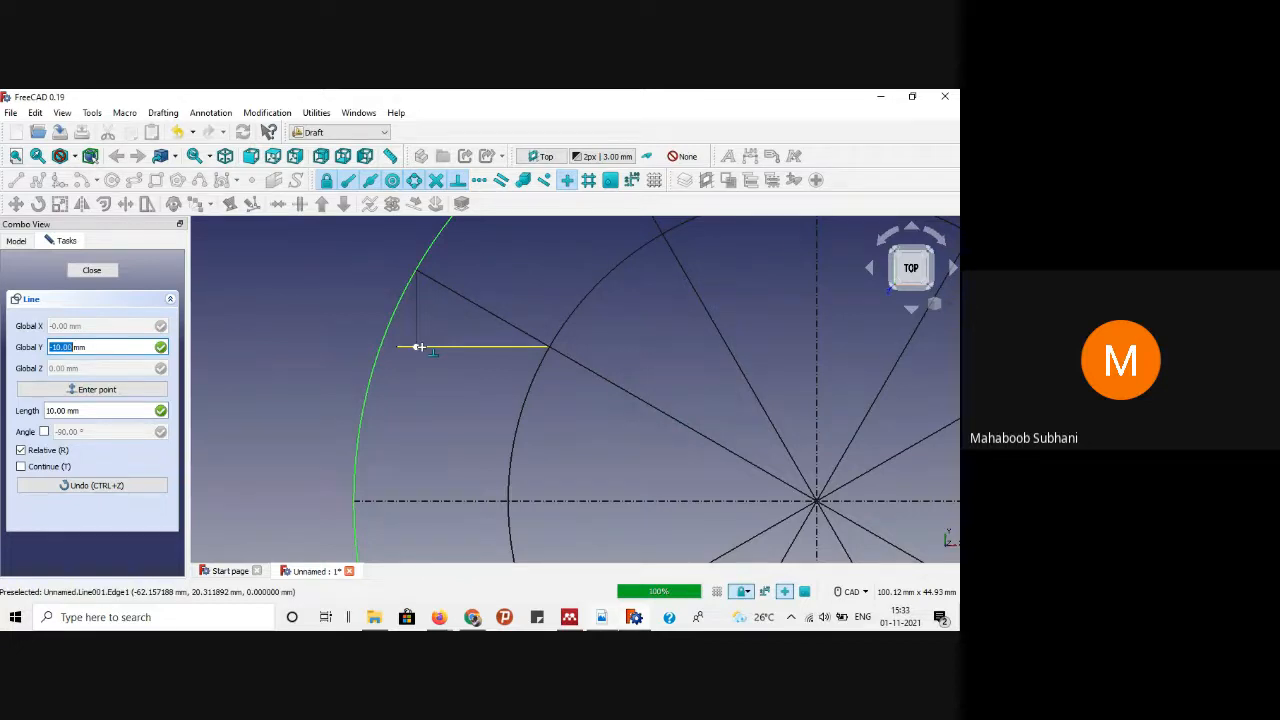
pyautogui.press('Return')
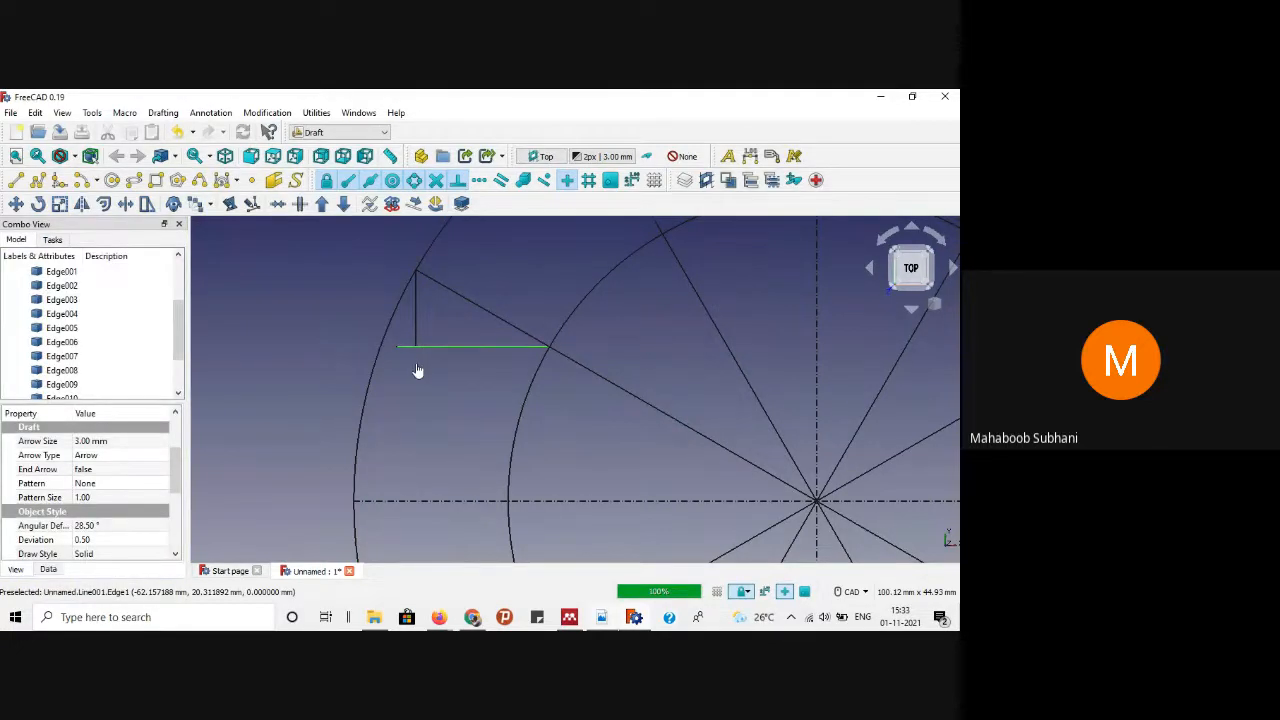
pyautogui.click(416, 366)
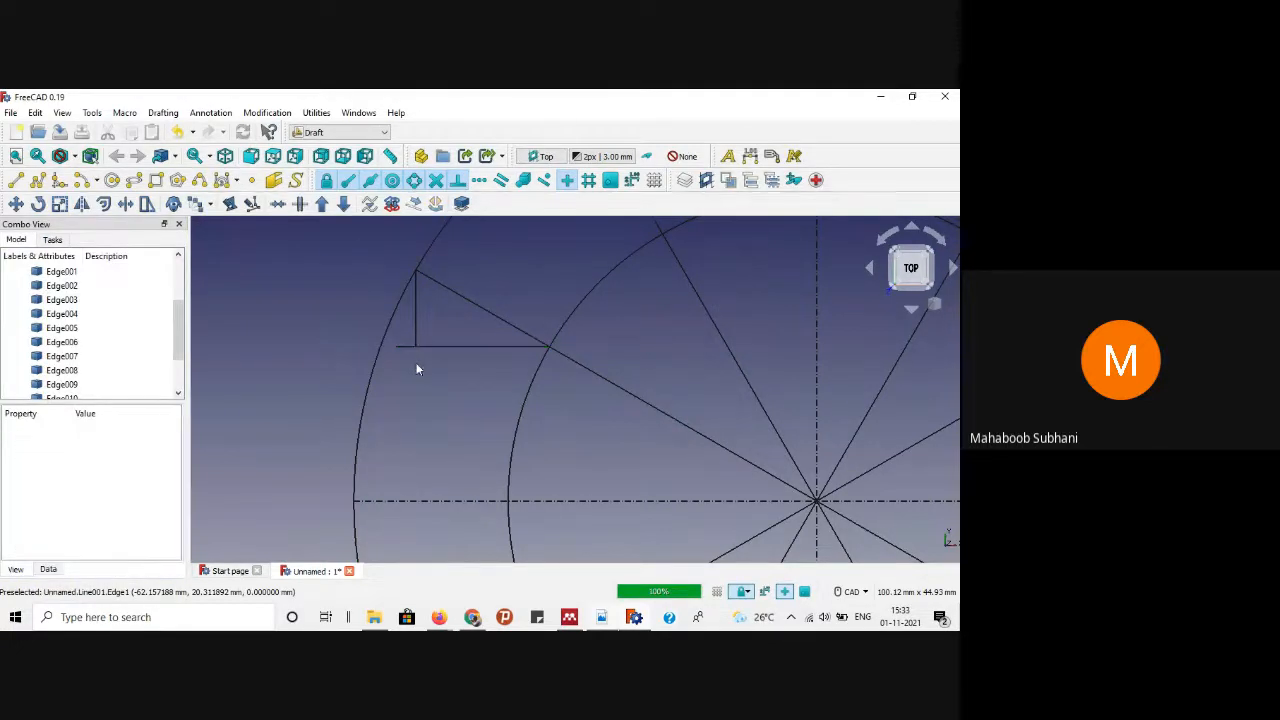
# Step: Switch to the Google Meet window in Firefox, check the in-call messages, and return to FreeCAD
pyautogui.click(445, 612)
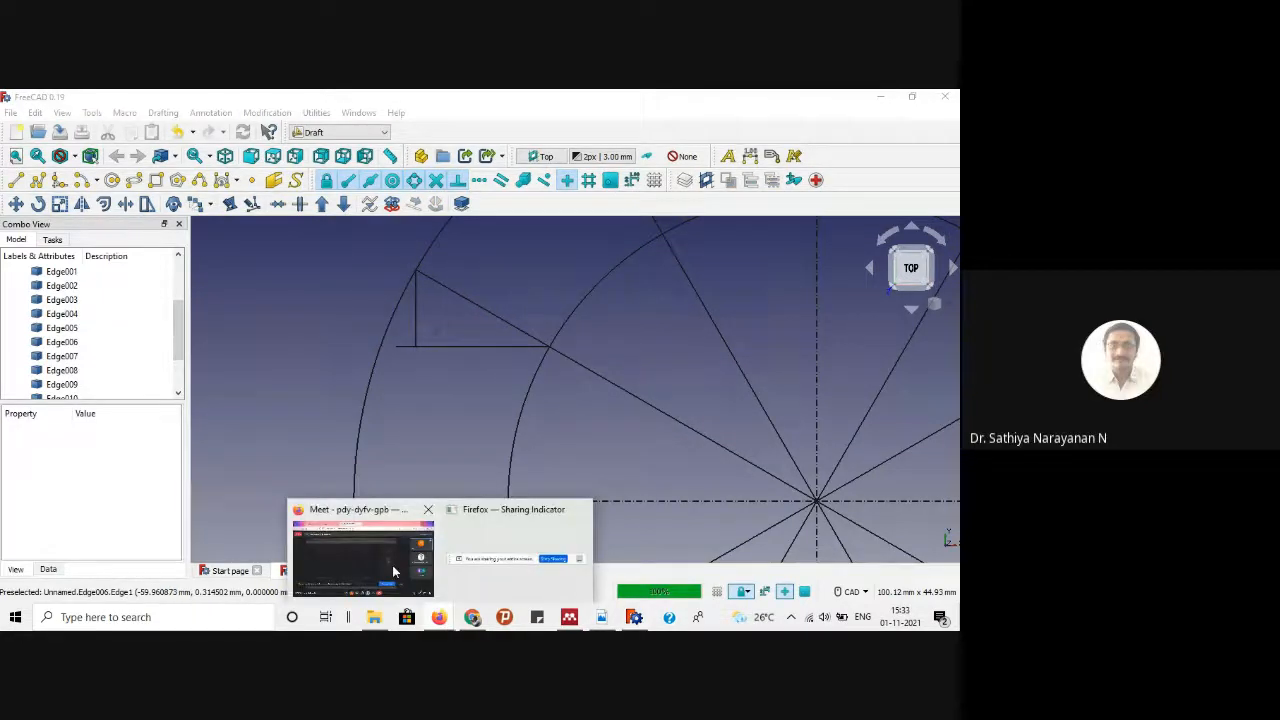
pyautogui.click(362, 550)
pyautogui.click(865, 575)
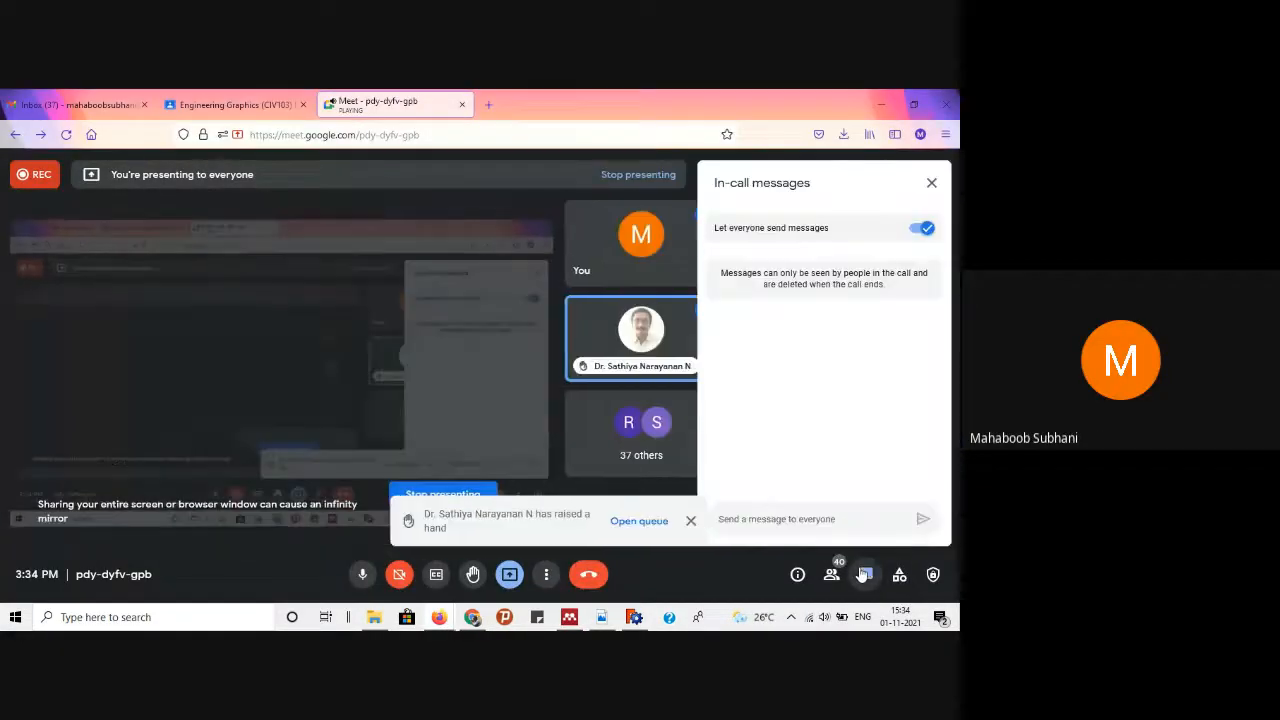
pyautogui.click(862, 575)
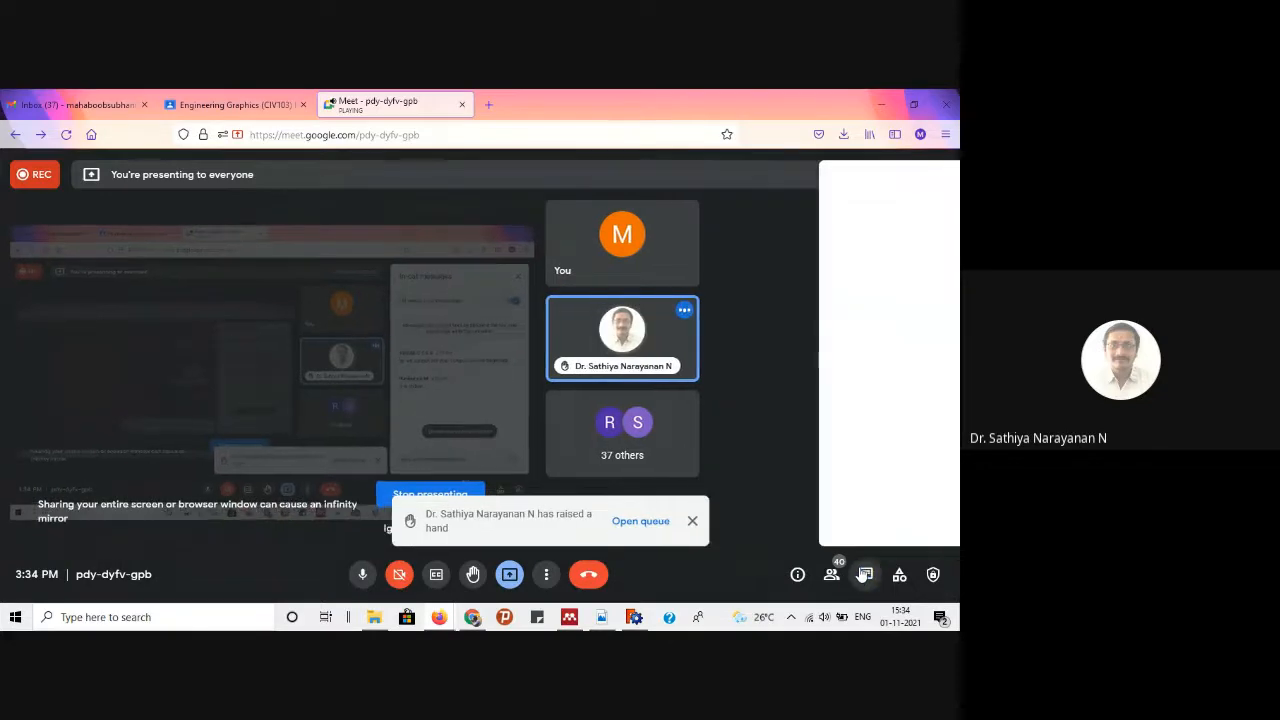
pyautogui.click(878, 103)
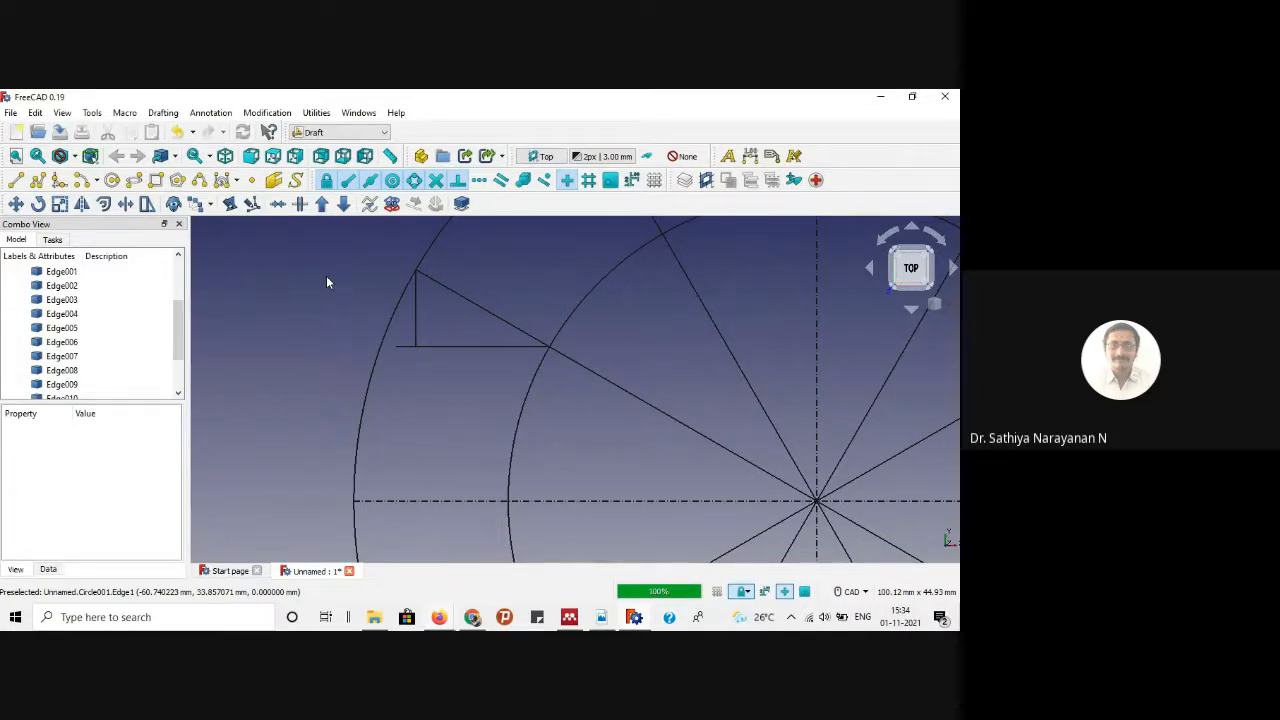
# Step: Draw a horizontal line outward from the inner circle's intersection with the steeper radial line in the upper-left quadrant
pyautogui.scroll(-5, 400, 290)
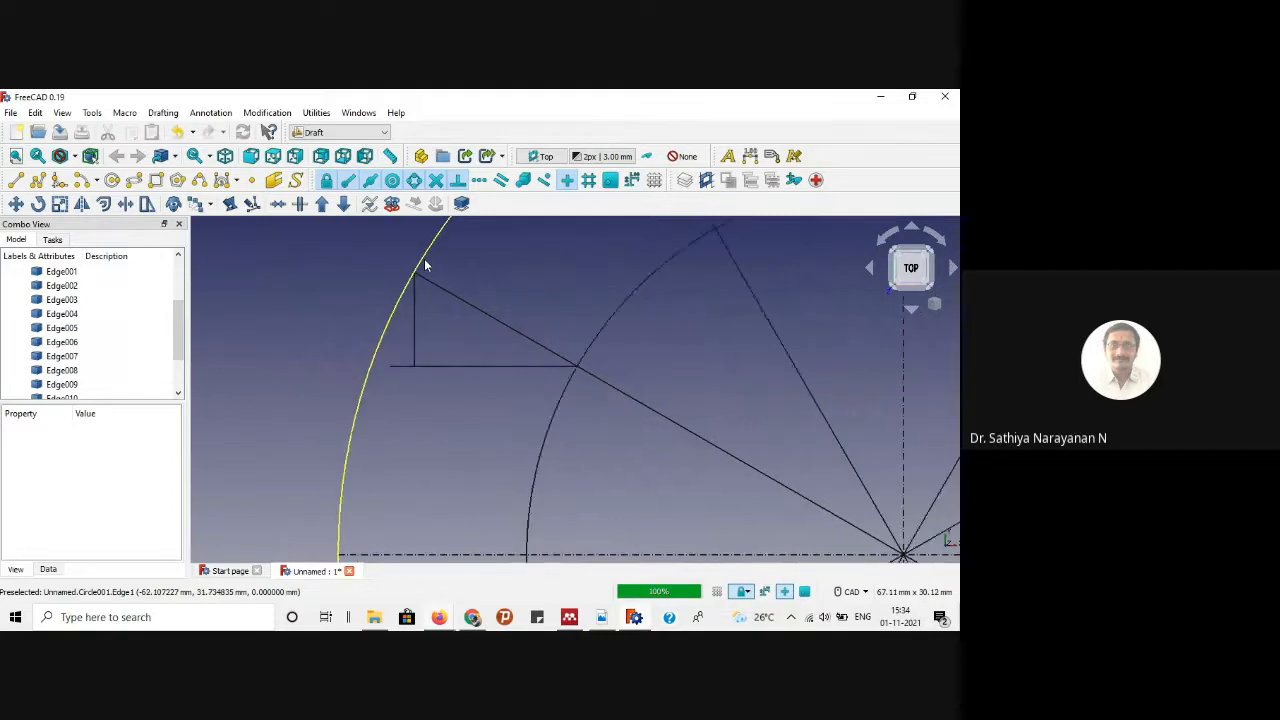
pyautogui.moveTo(480, 254); pyautogui.dragTo(427, 350, button='middle')
pyautogui.scroll(3, 487, 337)
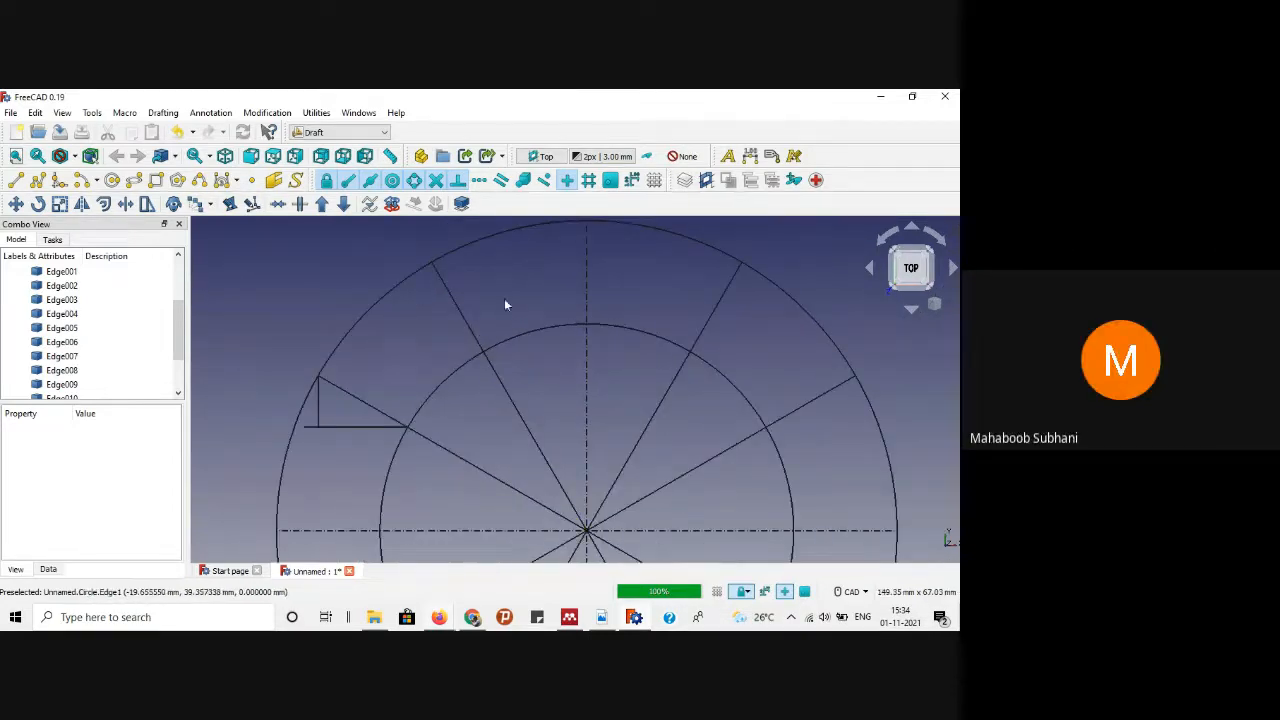
pyautogui.scroll(4, 504, 298)
pyautogui.click(15, 180)
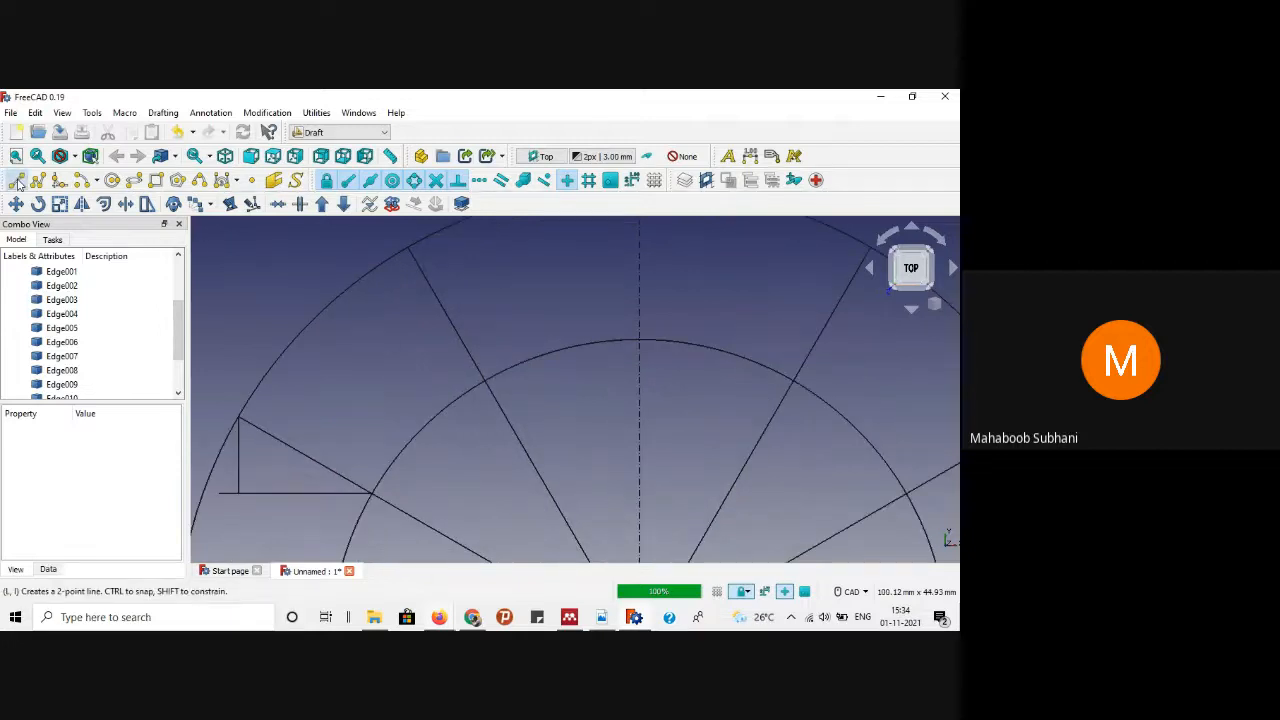
pyautogui.click(487, 383)
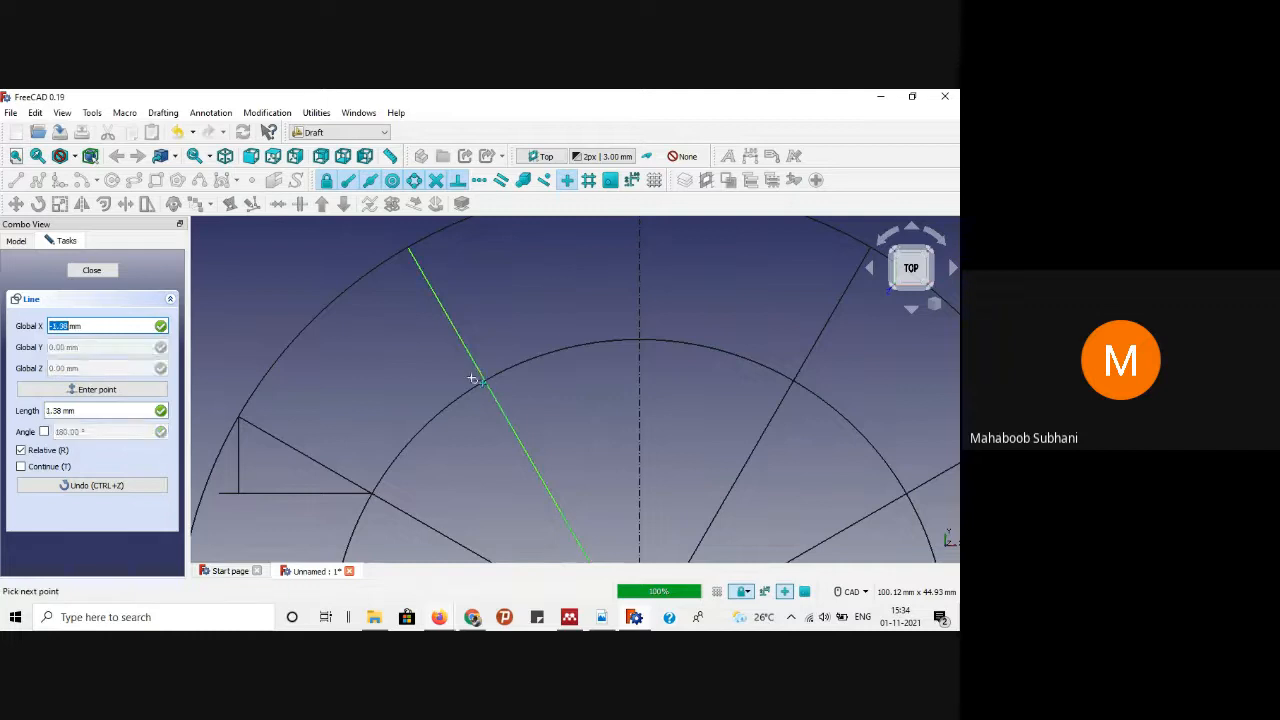
pyautogui.click(311, 382)
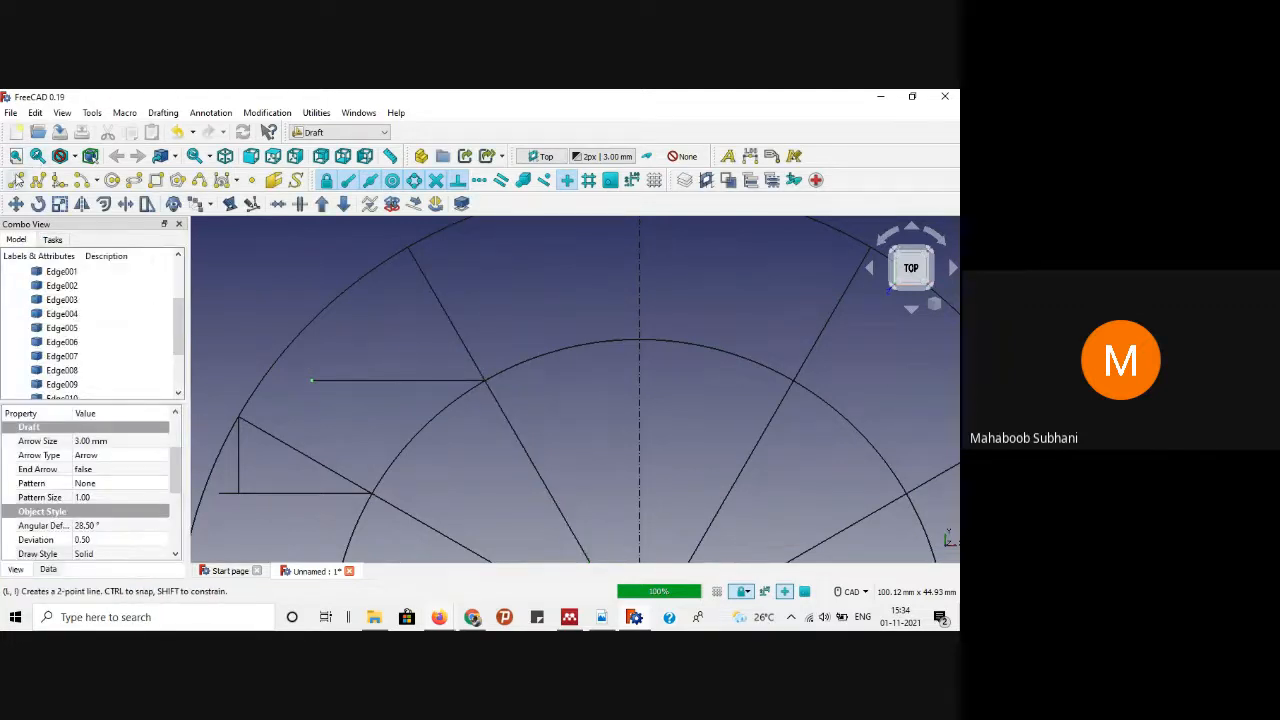
# Step: Draw a vertical line from the outer end of the upper-left quadrant's steeper radial down to its horizontal line
pyautogui.click(17, 181)
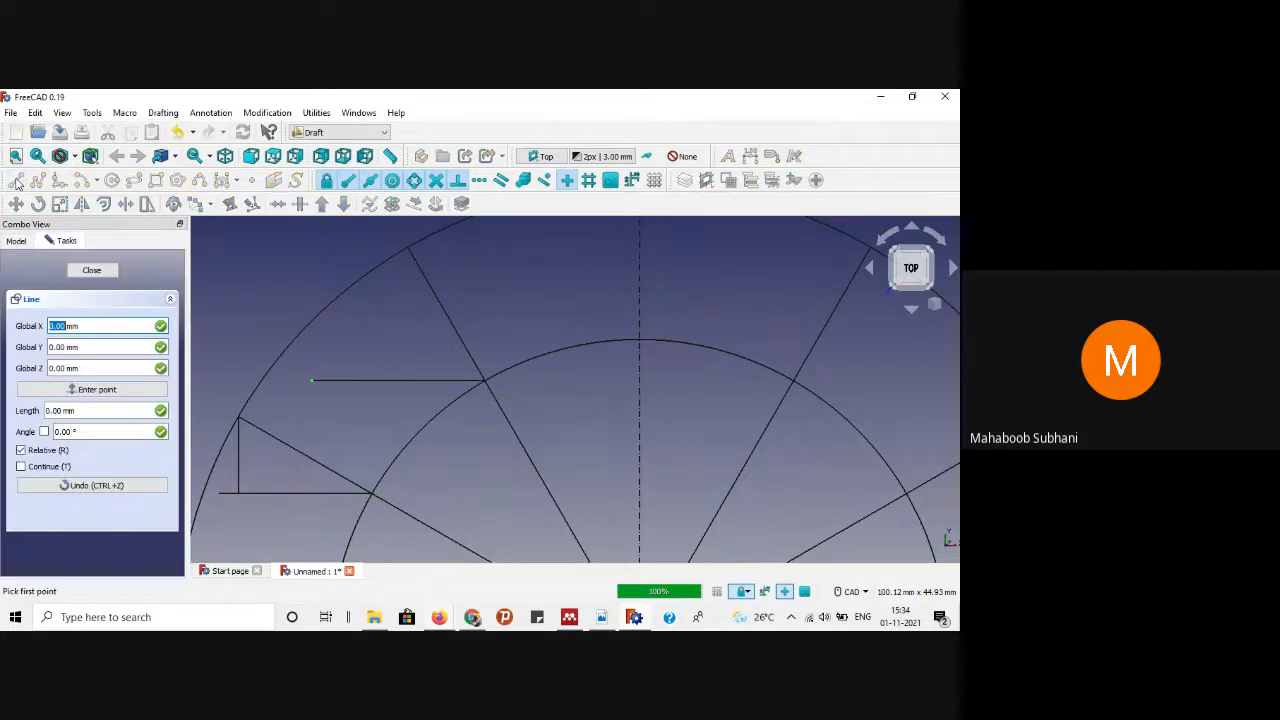
pyautogui.click(408, 248)
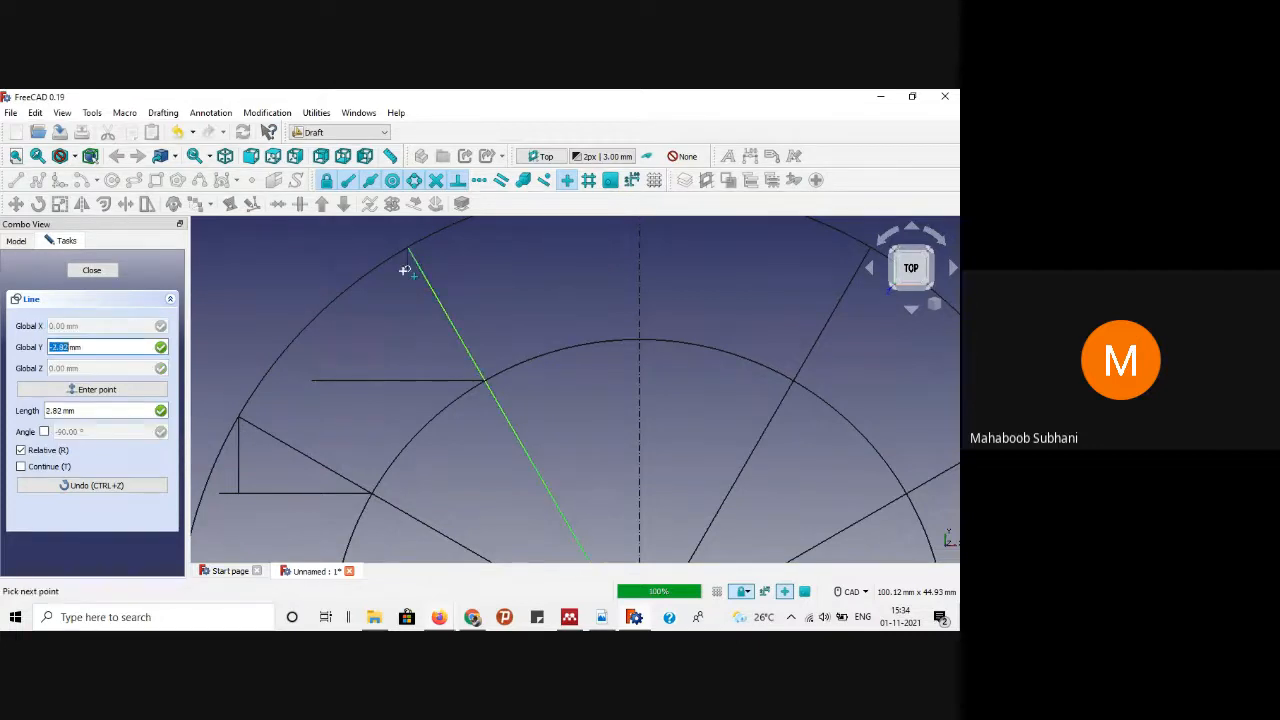
pyautogui.click(407, 380)
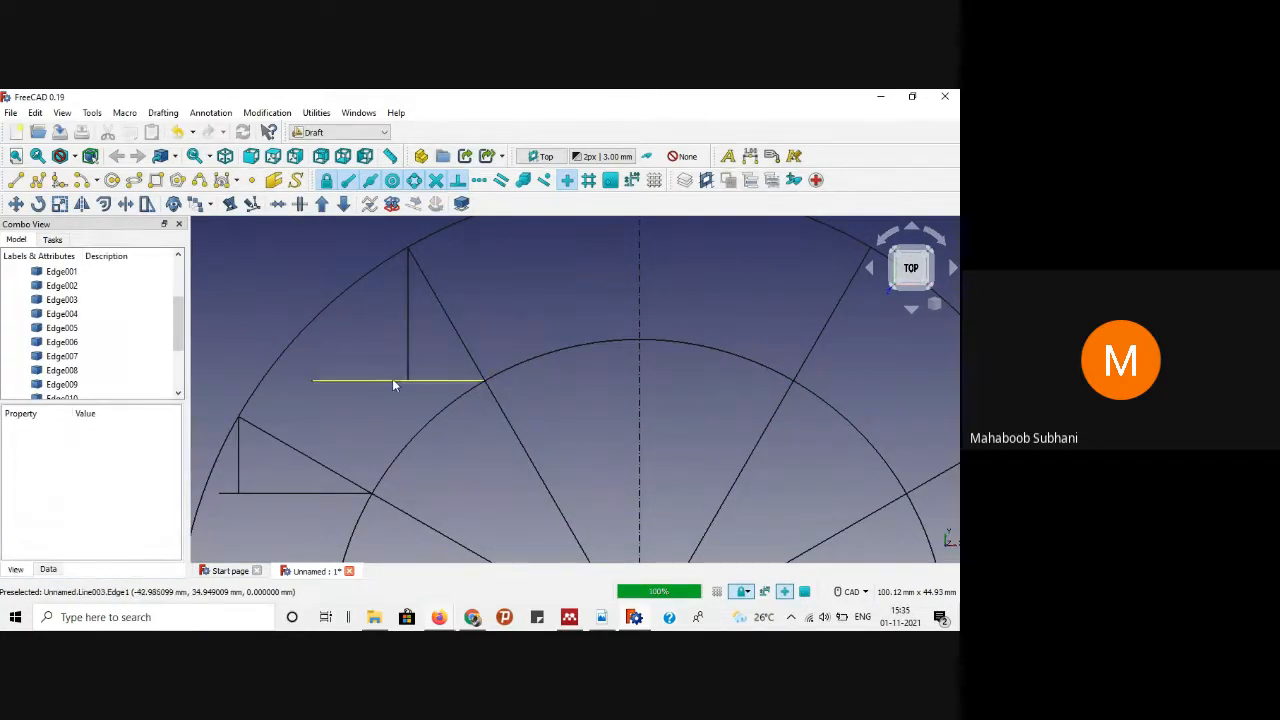
# Step: Draw a horizontal line outward from the inner circle's intersection with the steeper radial line in the upper-right quadrant
pyautogui.scroll(-4, 468, 373)
pyautogui.scroll(3, 574, 380)
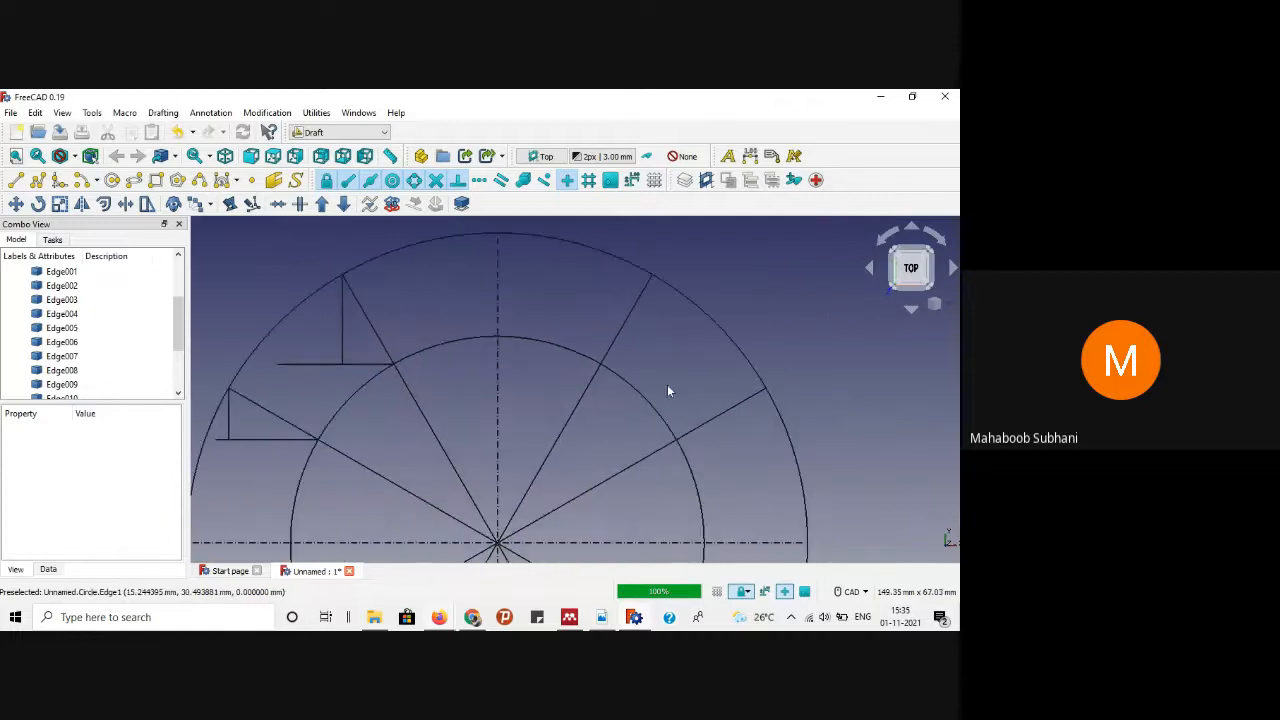
pyautogui.click(16, 181)
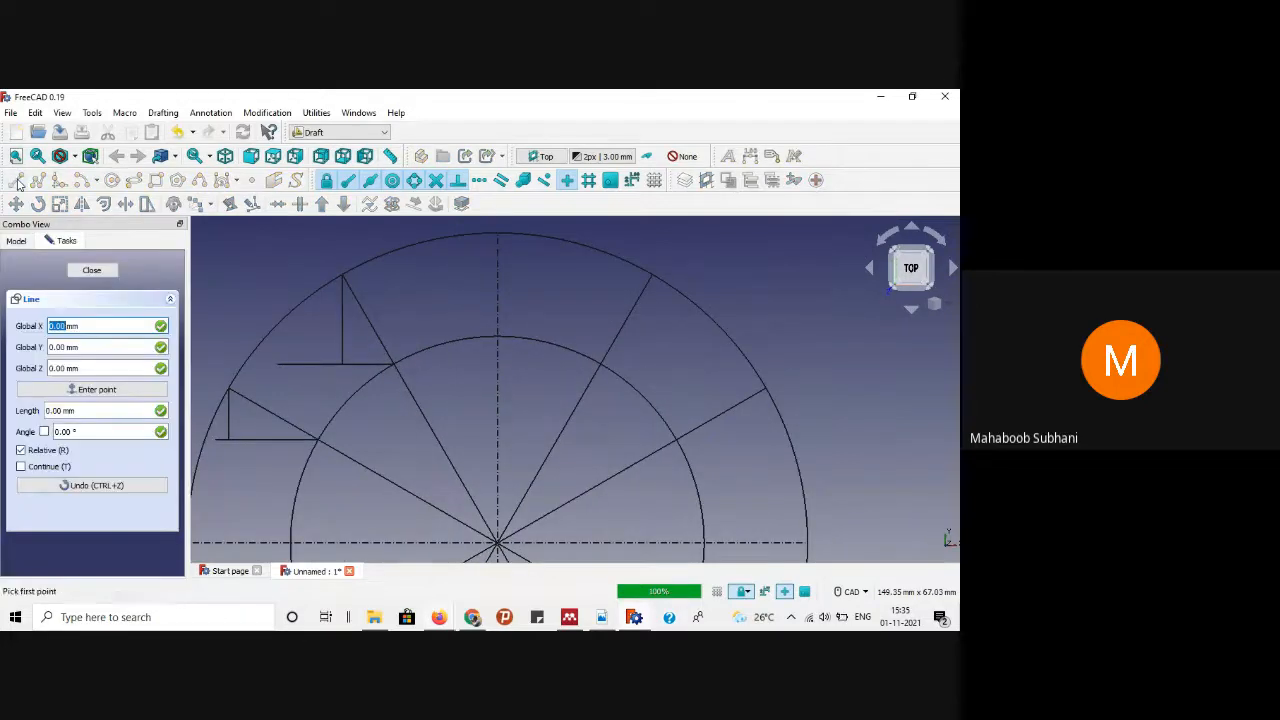
pyautogui.click(604, 366)
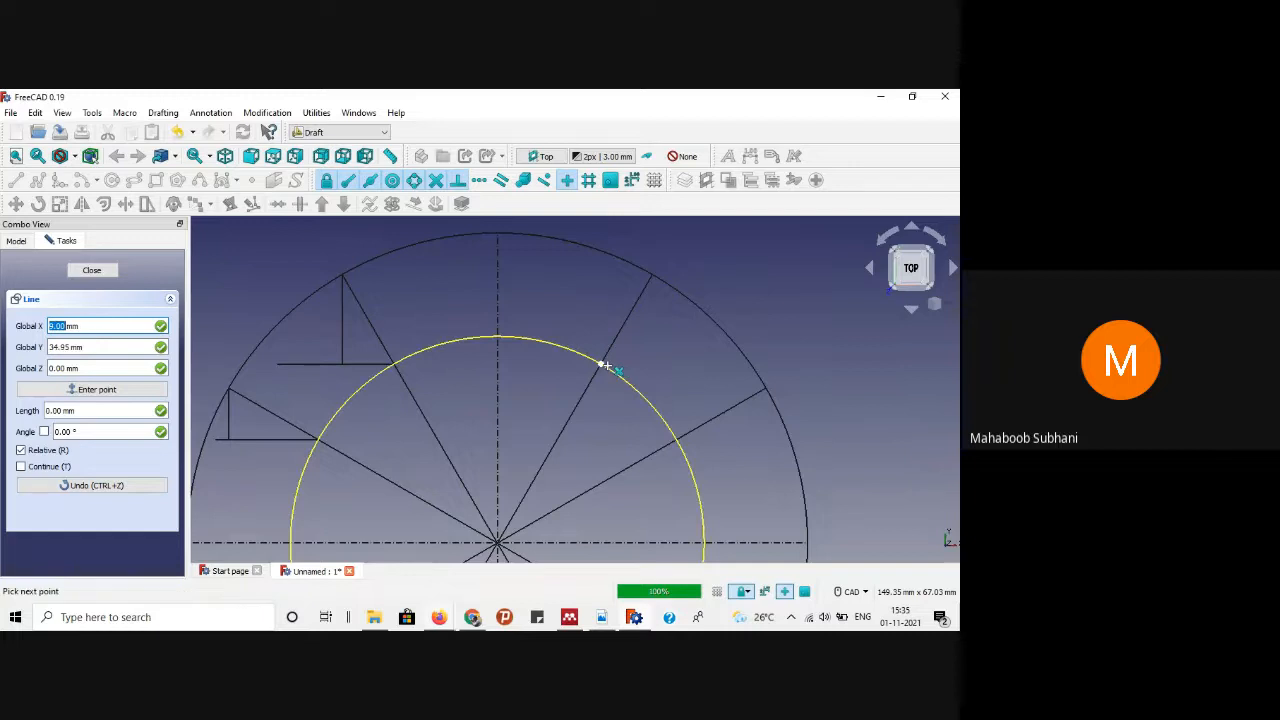
pyautogui.click(697, 363)
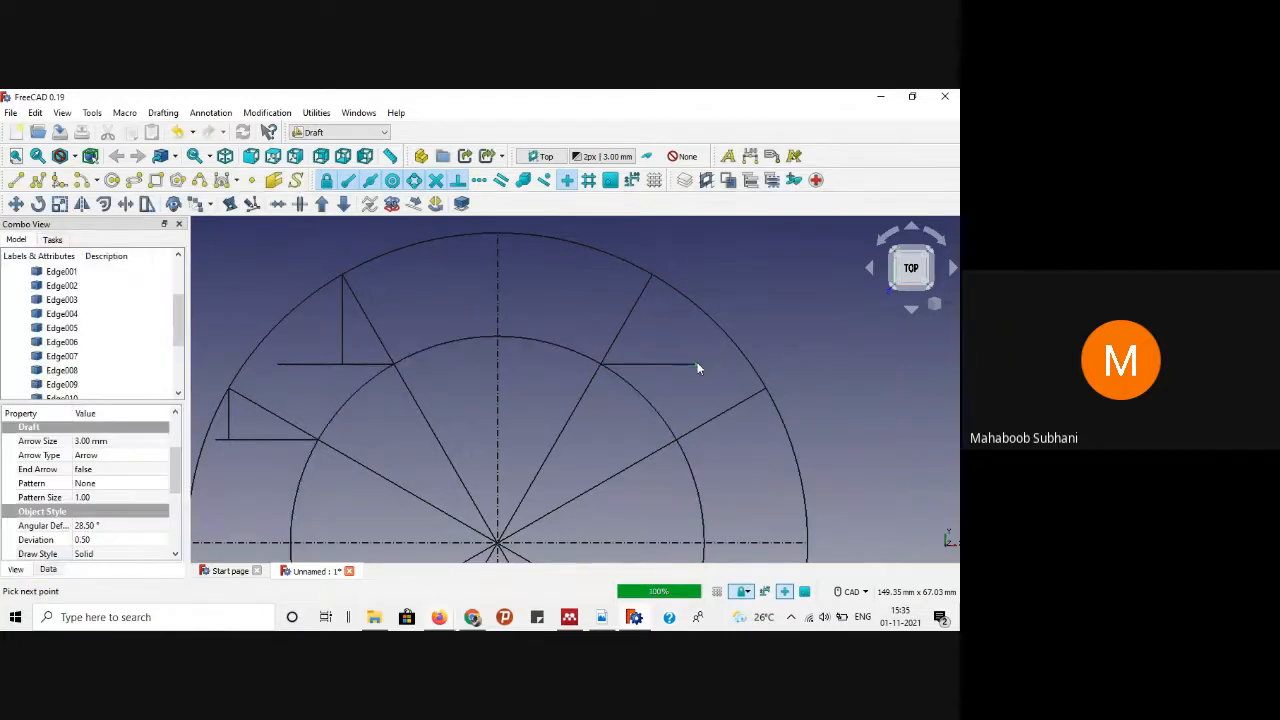
# Step: Draw a 17.32 mm vertical line from the upper-right quadrant's steeper radial end down to its horizontal line, and clear the selection
pyautogui.click(17, 180)
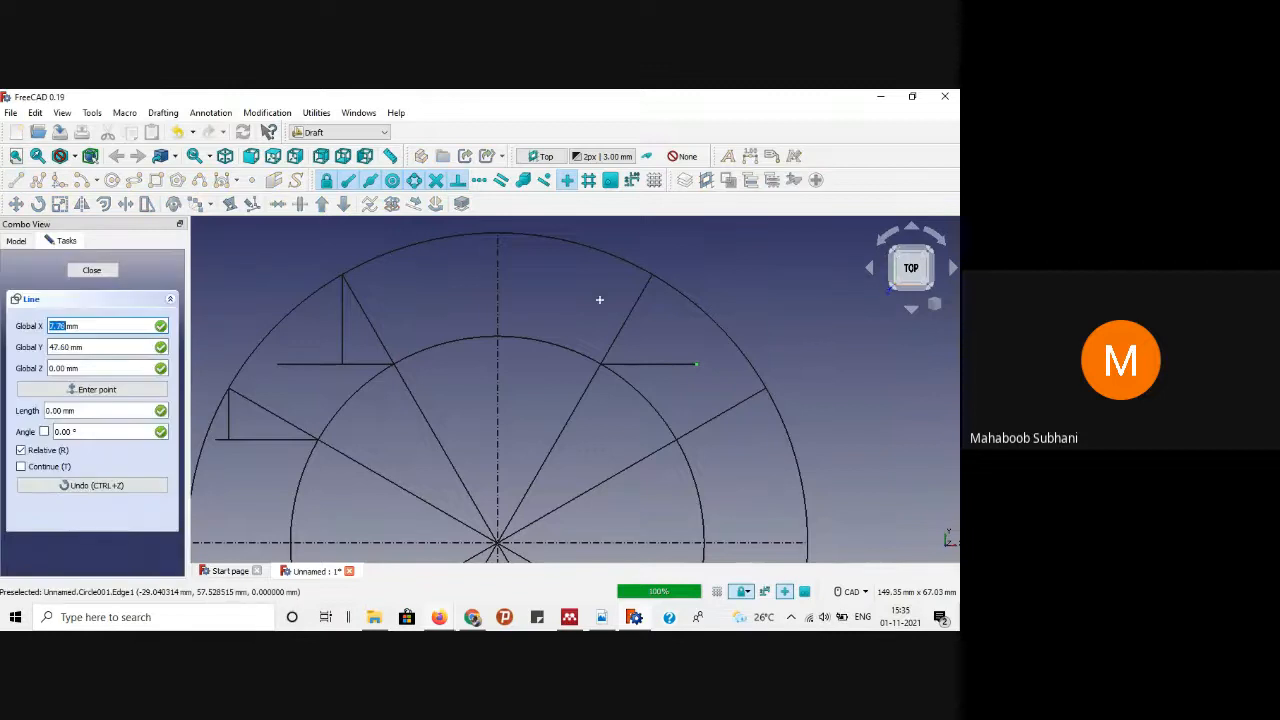
pyautogui.click(641, 280)
pyautogui.click(650, 278)
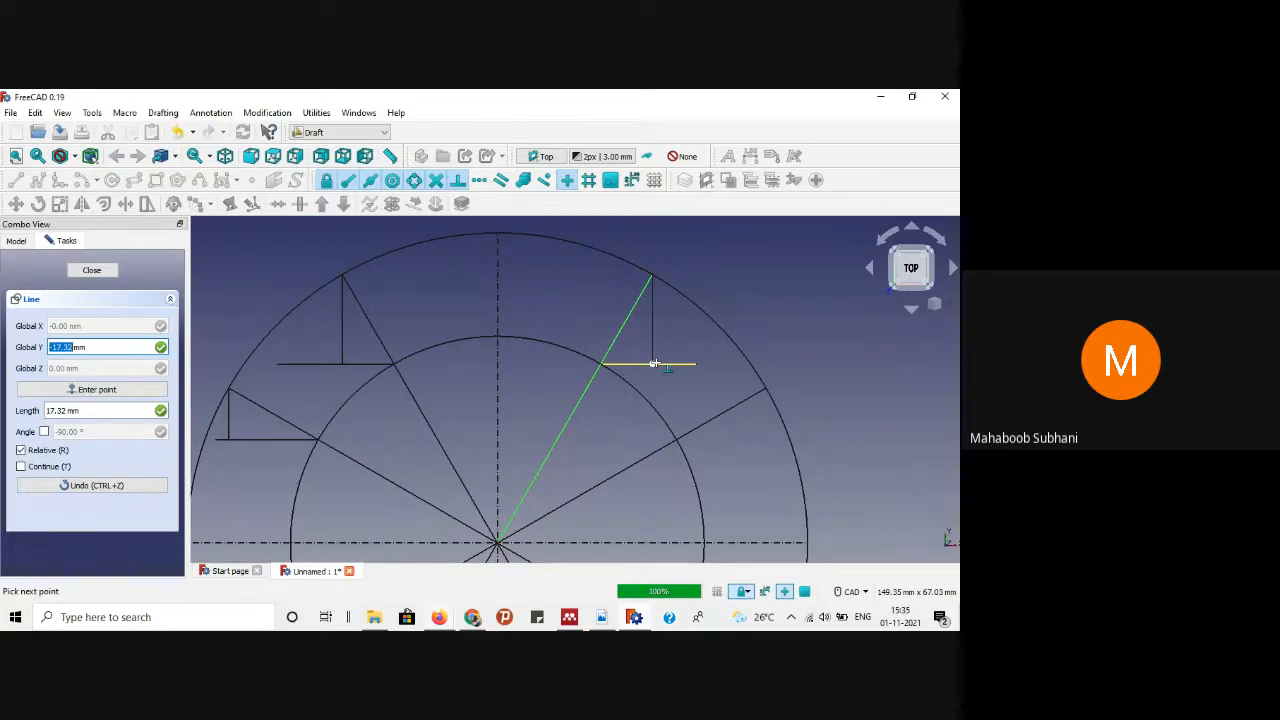
pyautogui.click(654, 363)
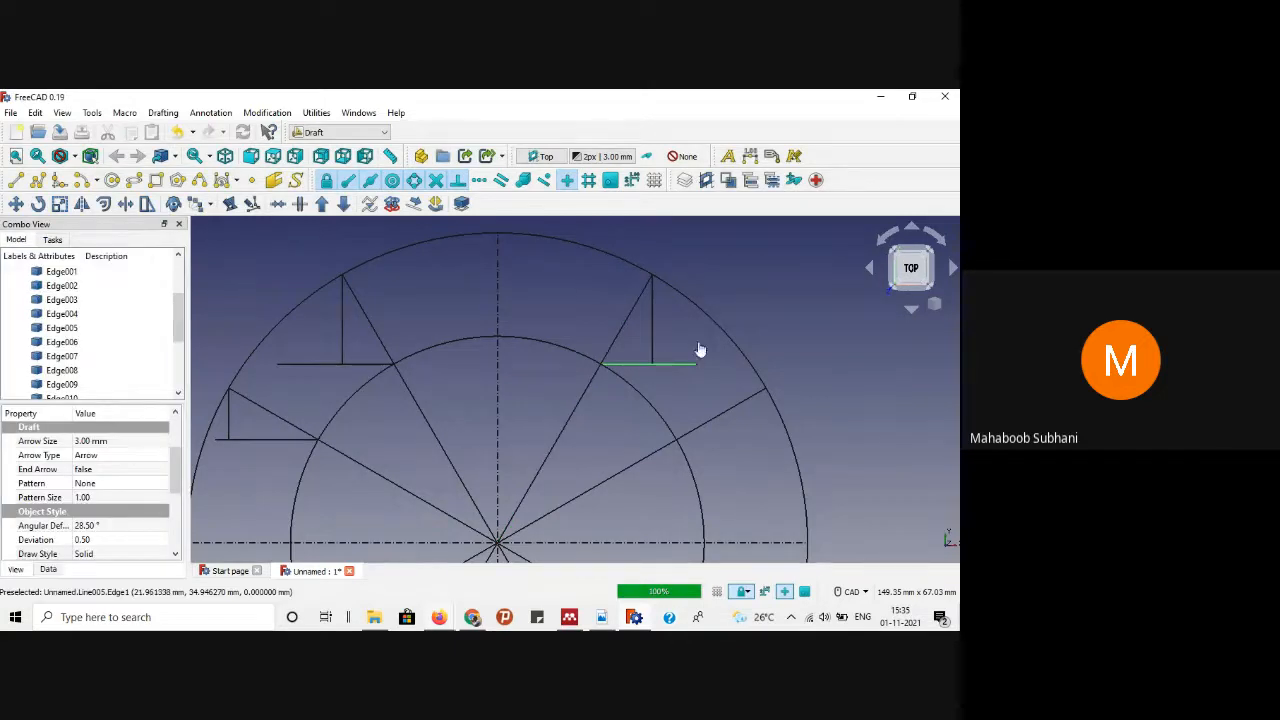
pyautogui.click(711, 437)
# Step: Draw a horizontal line outward from the inner circle's intersection with the lower radial line in the upper-right quadrant
pyautogui.scroll(-1, 711, 437)
pyautogui.scroll(1, 716, 464)
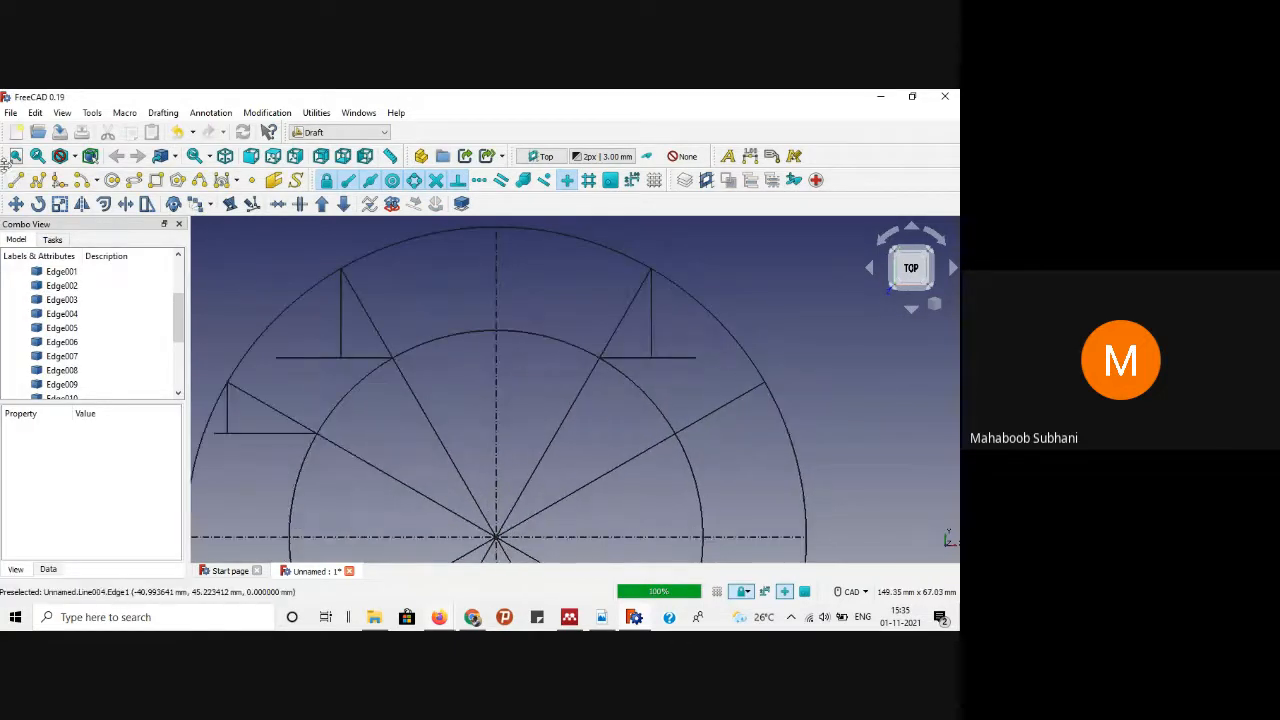
pyautogui.click(17, 181)
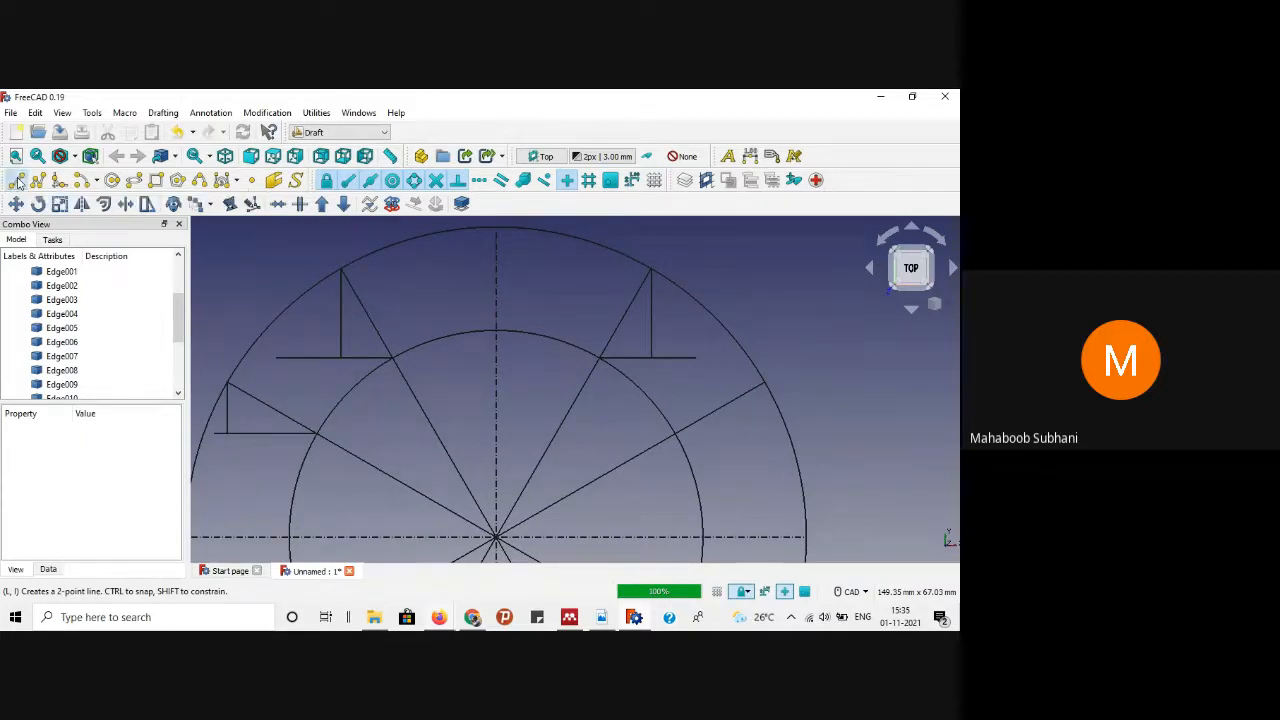
pyautogui.click(672, 430)
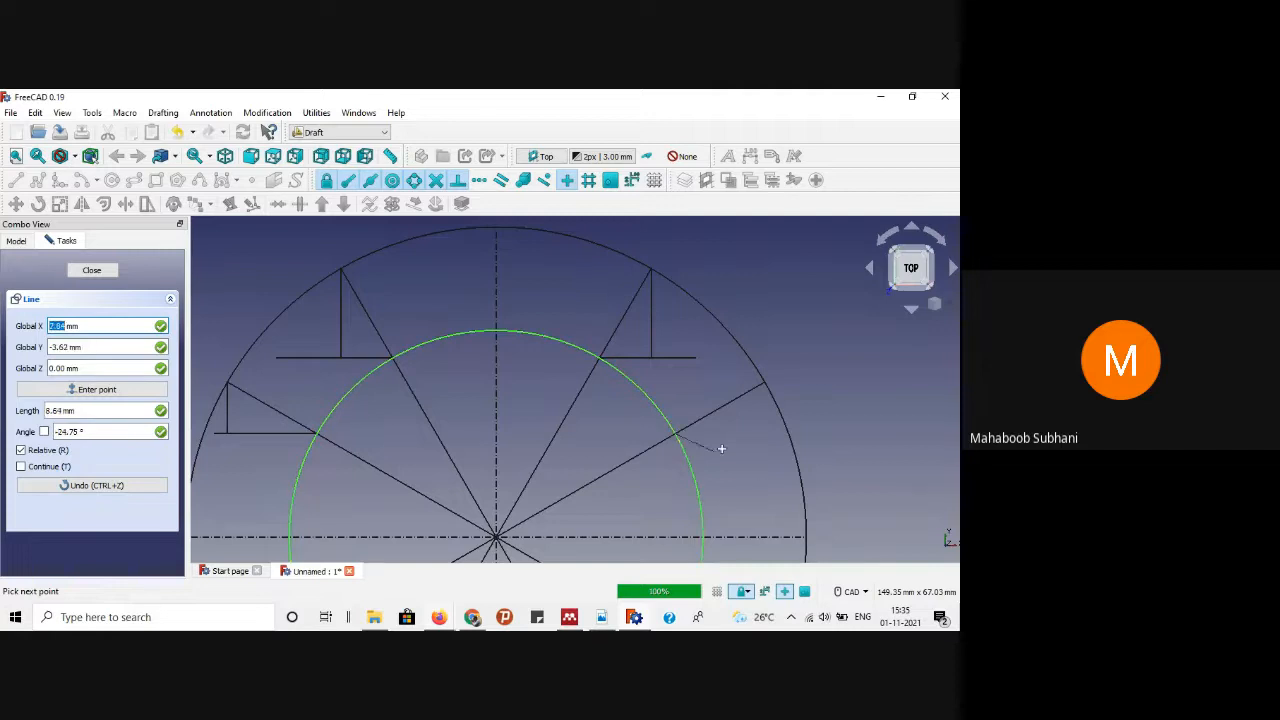
pyautogui.click(776, 434)
# Step: Draw a 10 mm vertical line from the outer end of the upper-right quadrant's lower radial down to its horizontal line
pyautogui.click(17, 181)
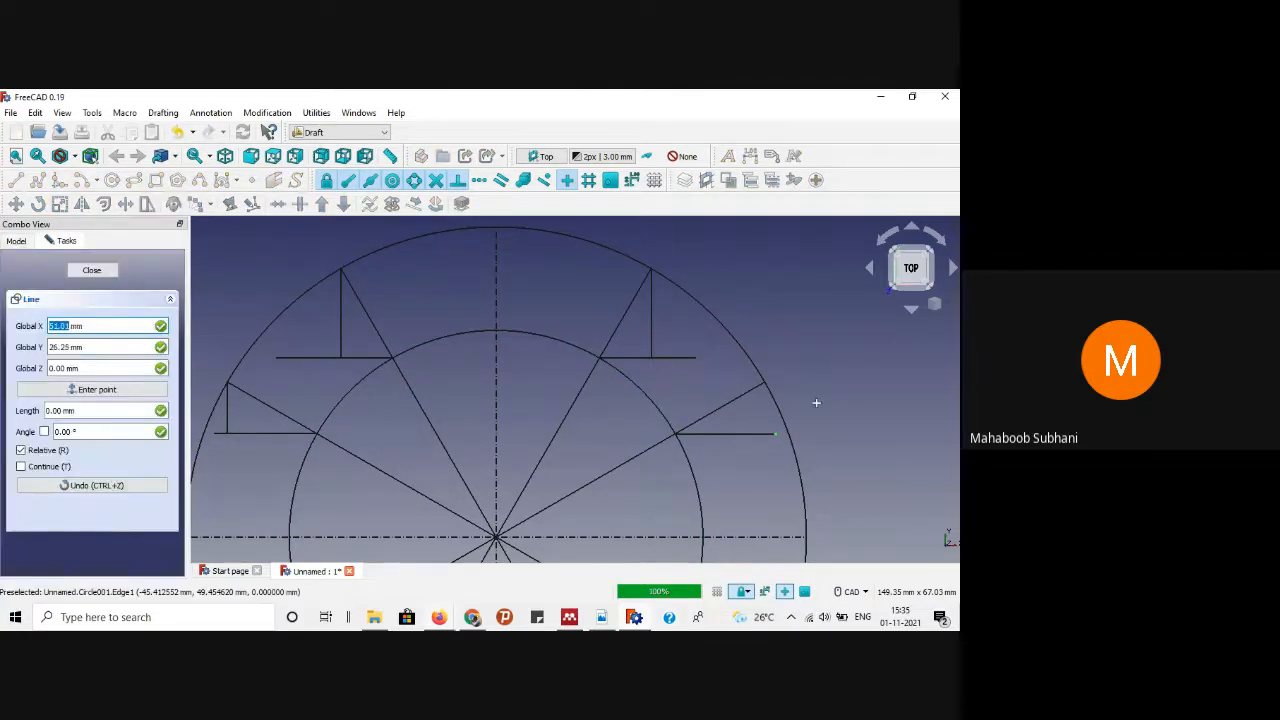
pyautogui.click(765, 384)
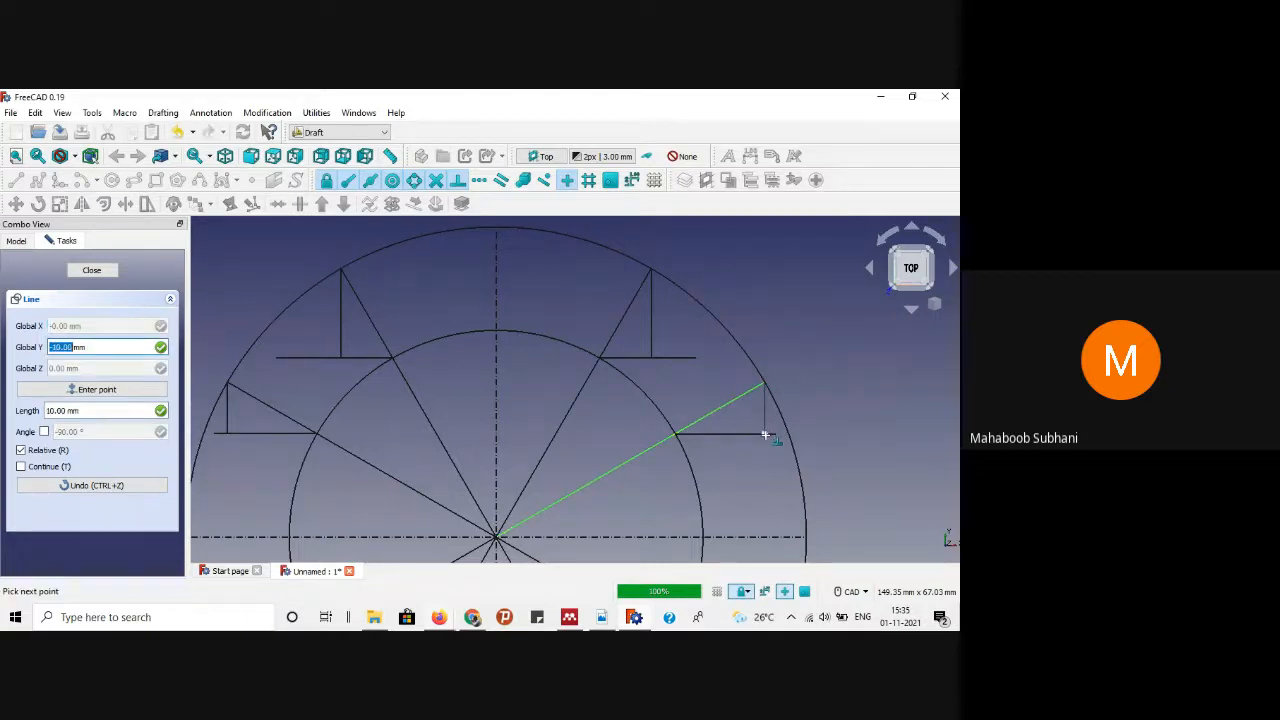
pyautogui.click(765, 434)
pyautogui.click(819, 340)
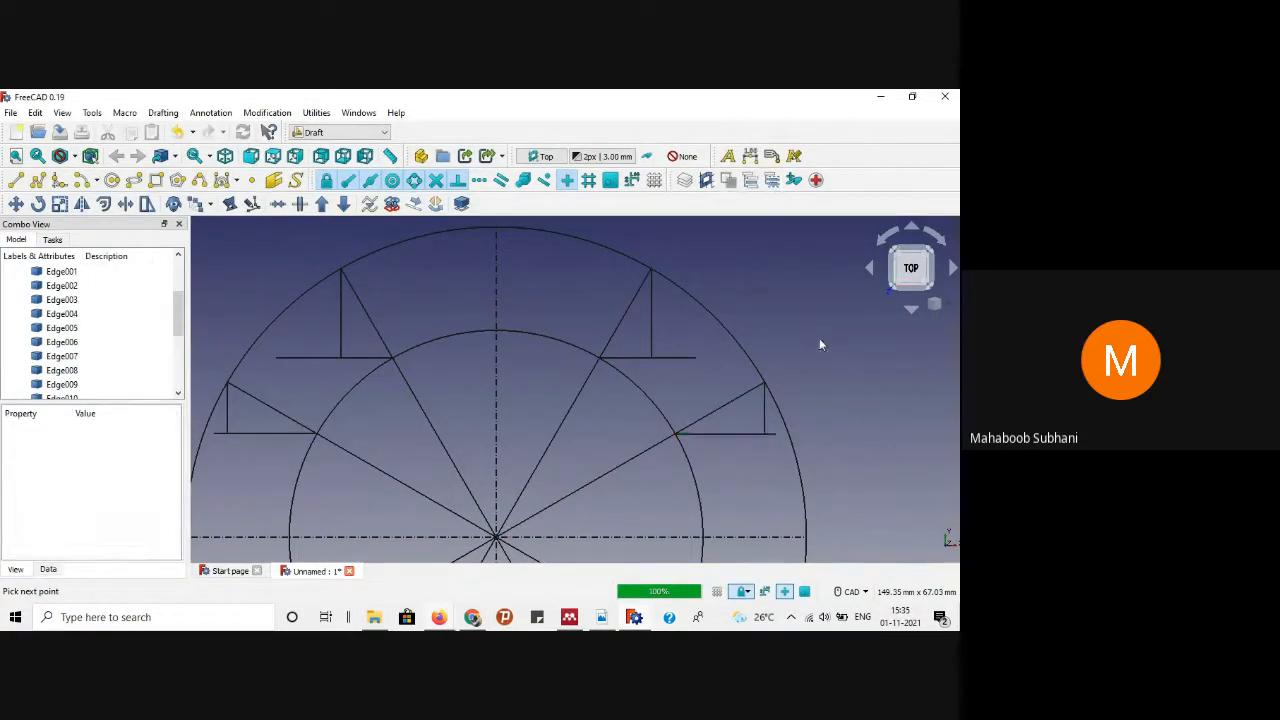
pyautogui.scroll(-2, 819, 340)
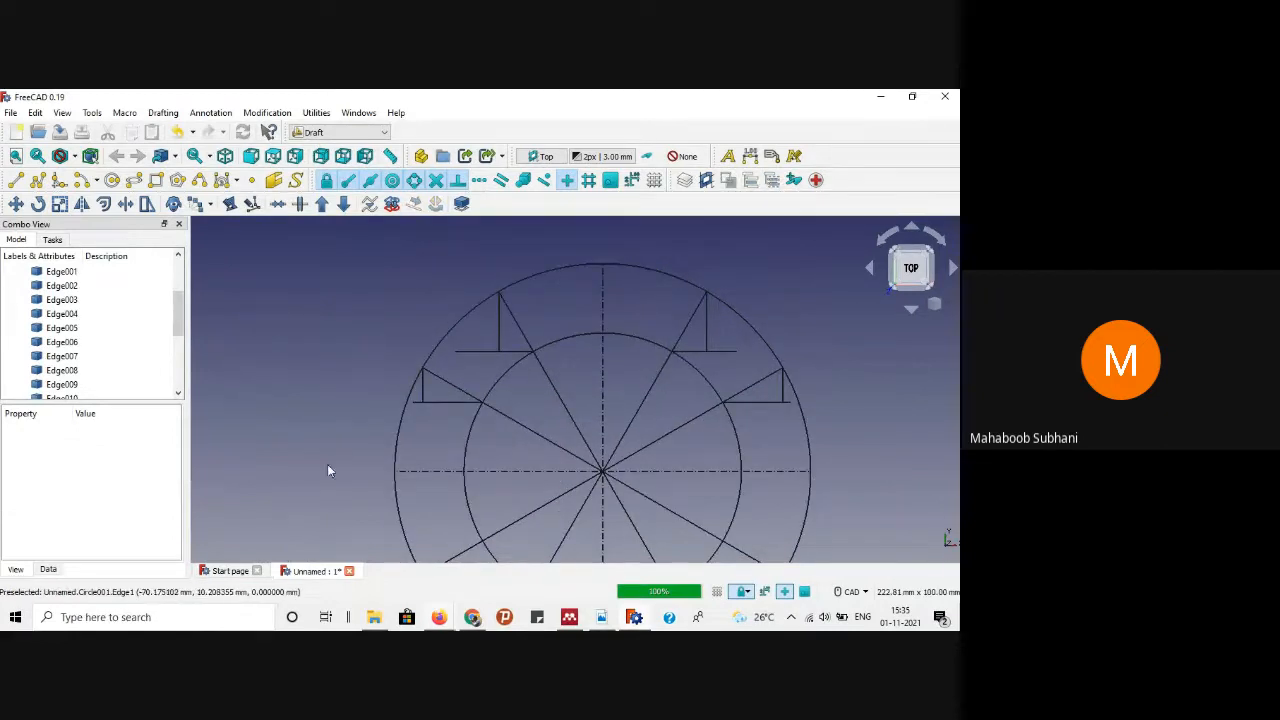
pyautogui.scroll(-2, 609, 423)
pyautogui.scroll(2, 668, 494)
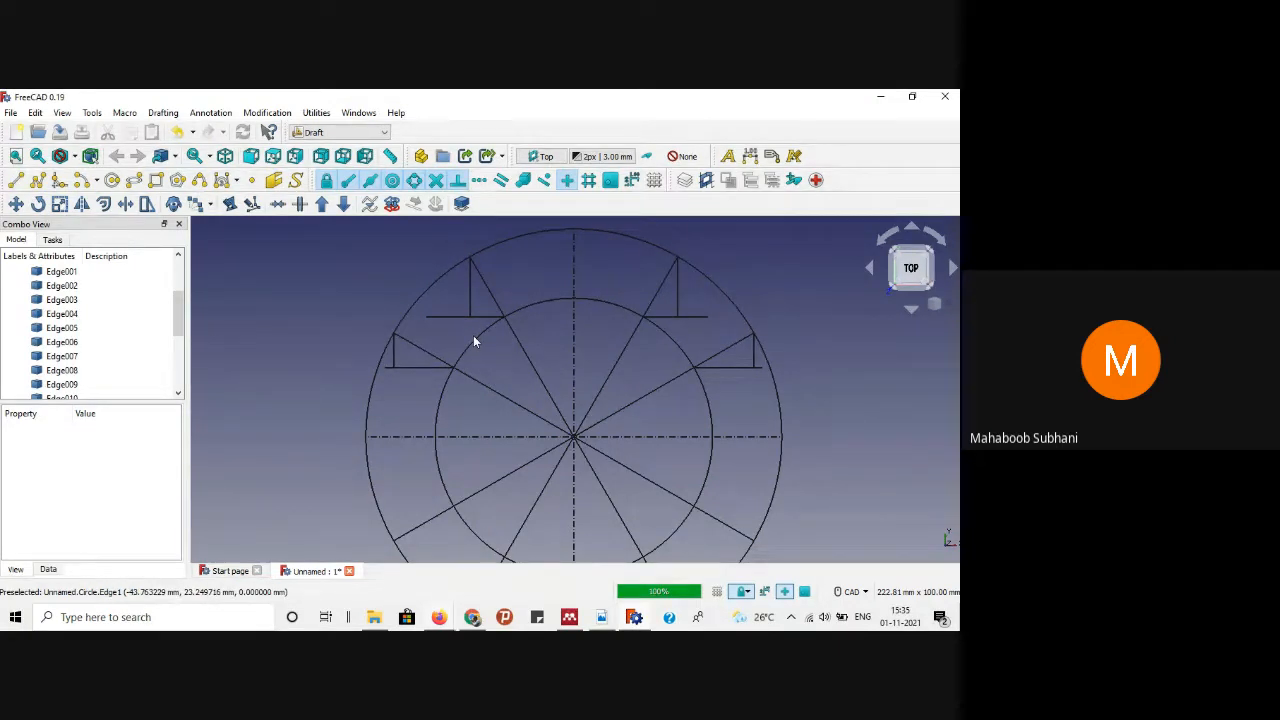
pyautogui.click(424, 369)
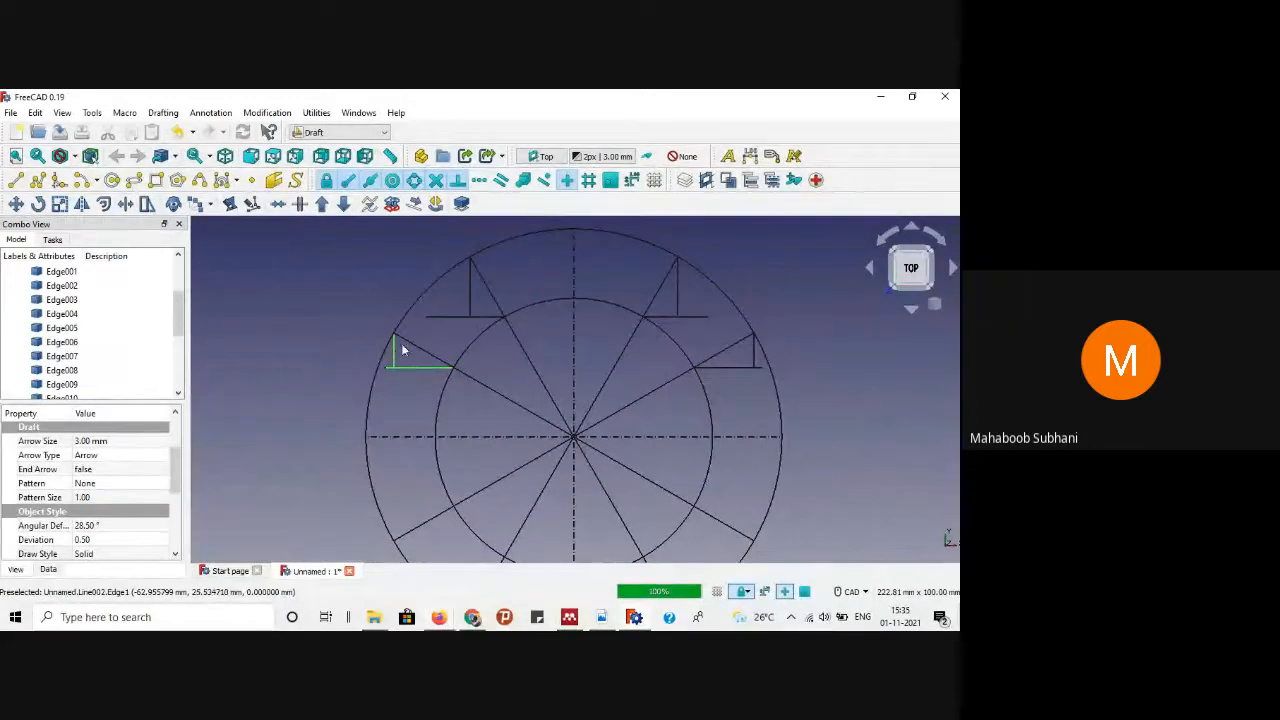
pyautogui.keyDown('ctrl'); pyautogui.click(461, 316); pyautogui.keyUp('ctrl')
pyautogui.keyDown('ctrl'); pyautogui.click(469, 292); pyautogui.keyUp('ctrl')
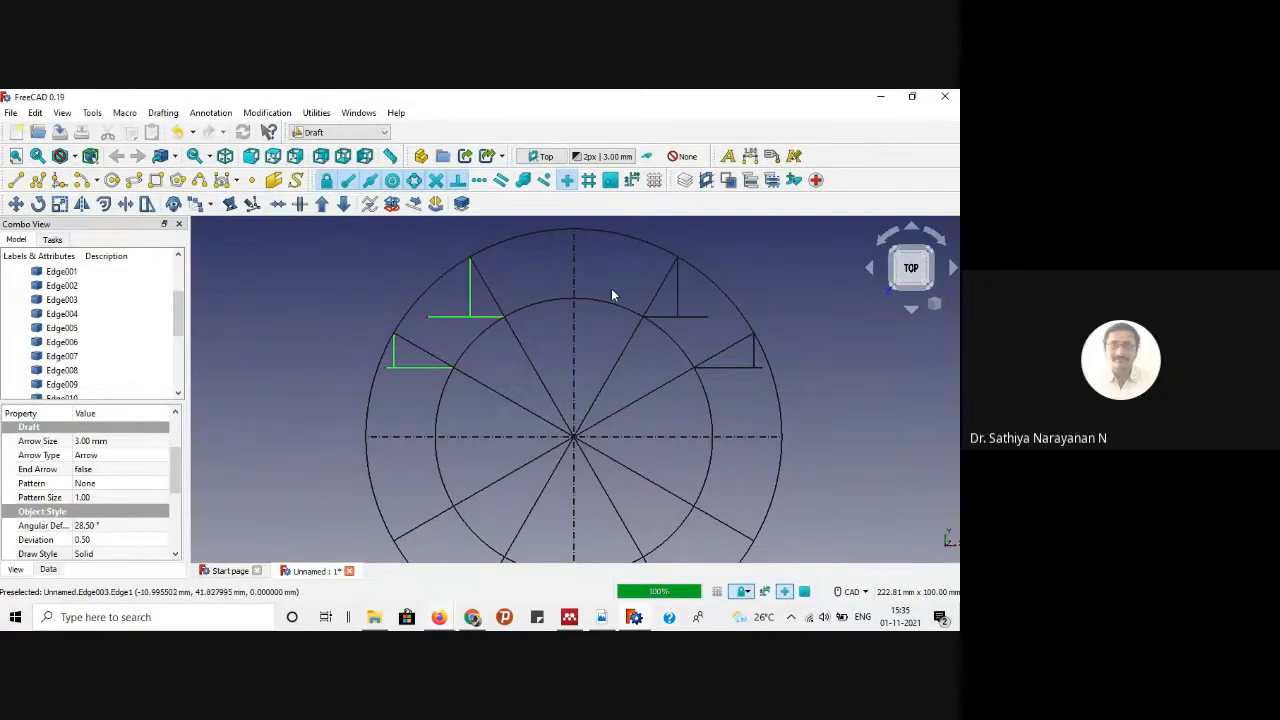
pyautogui.click(613, 275)
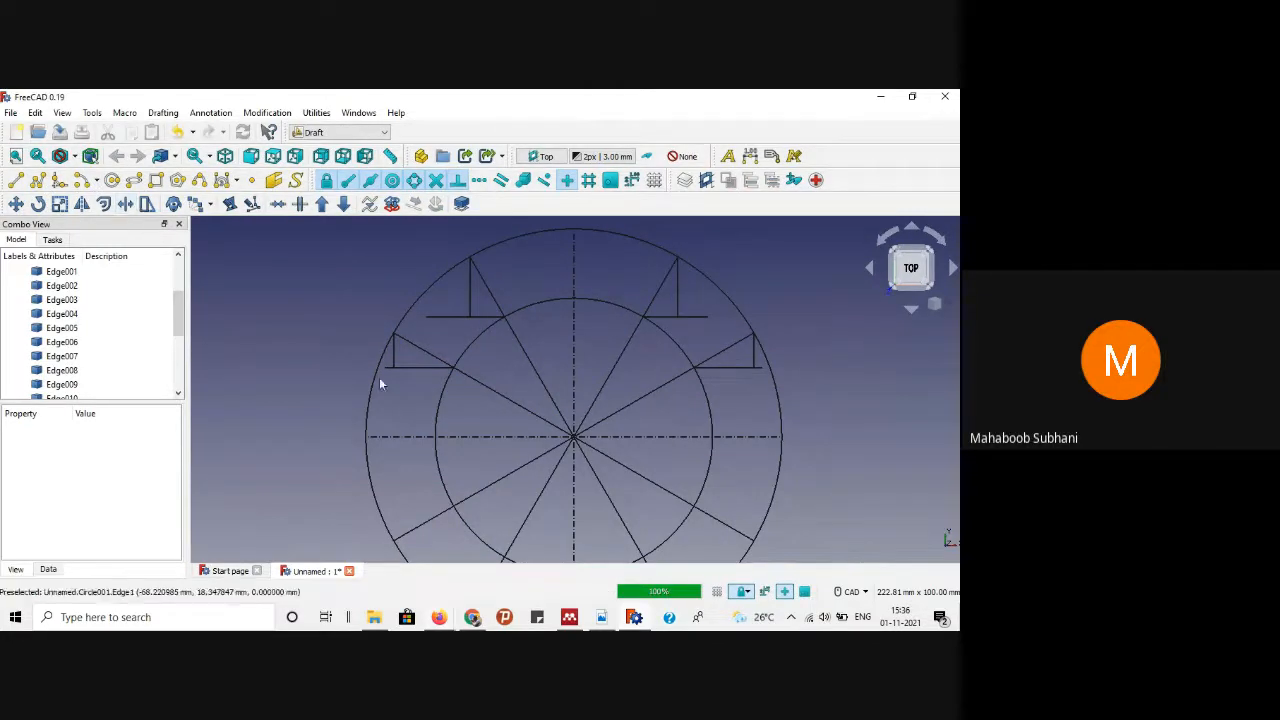
# Step: Try to trim the horizontal line of the upper-left quadrant's steeper radial back to its vertical line
pyautogui.scroll(4, 406, 367)
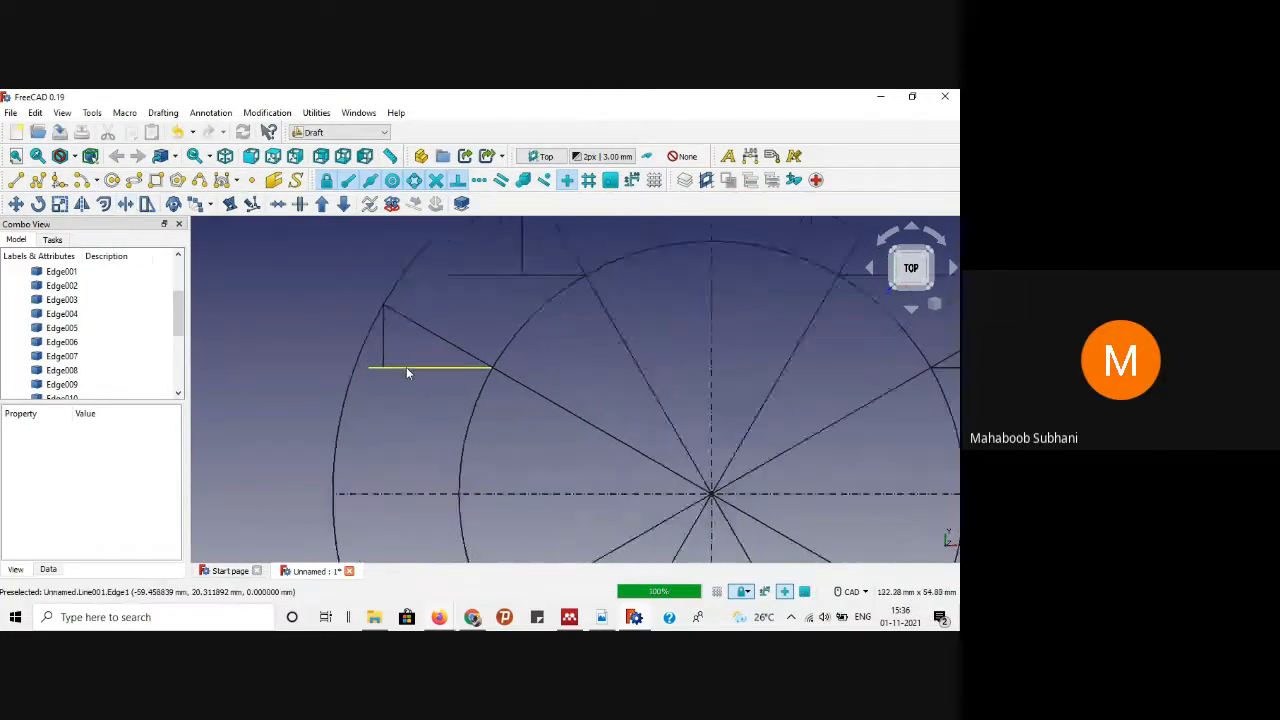
pyautogui.click(489, 252)
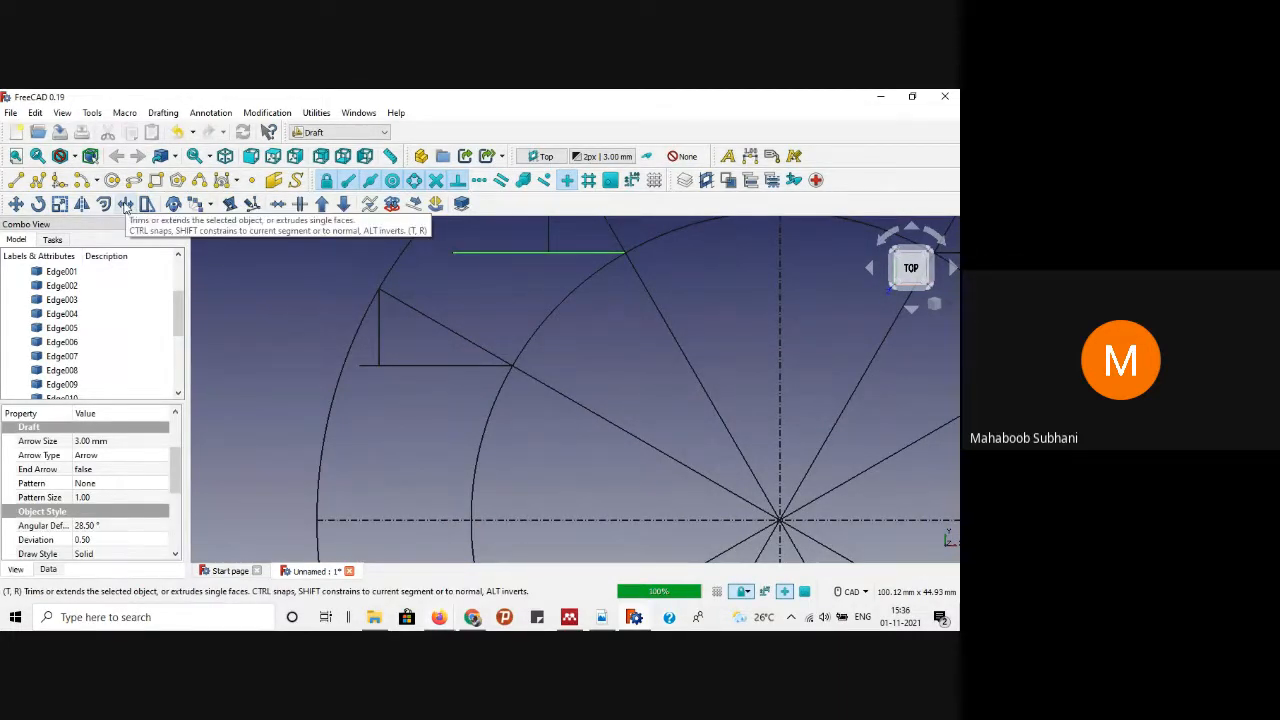
pyautogui.click(126, 204)
pyautogui.scroll(-3, 346, 335)
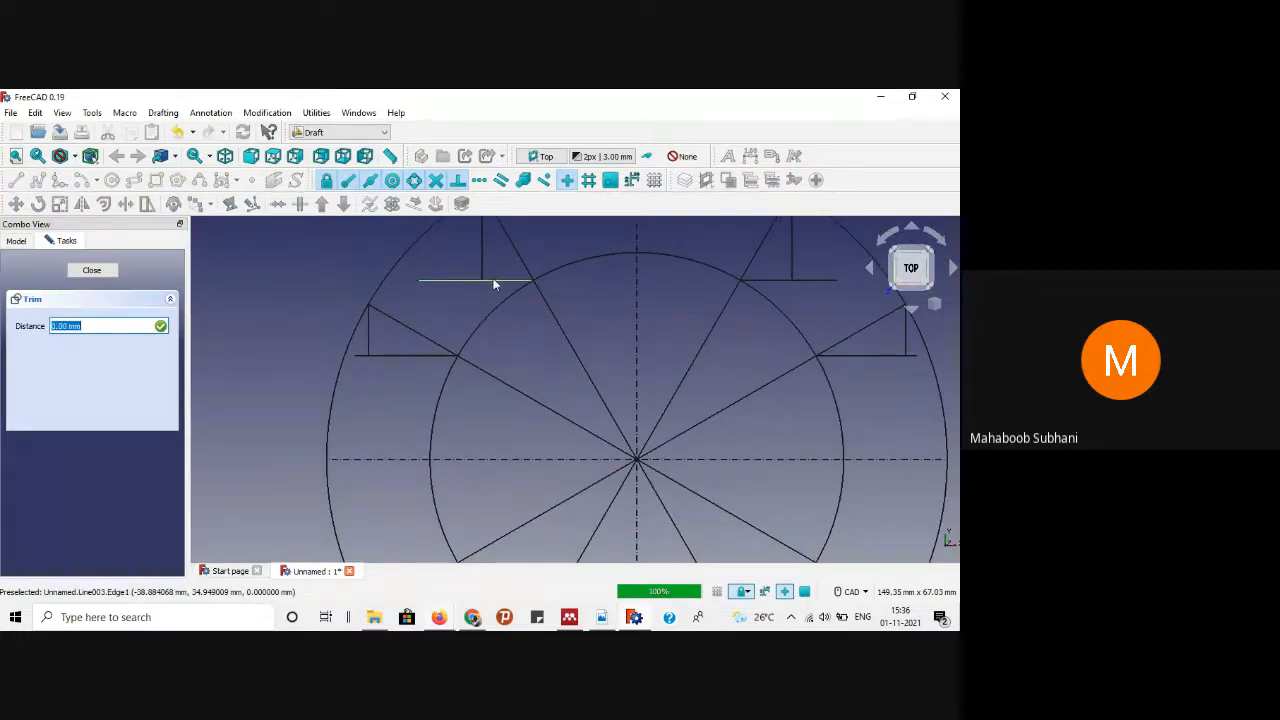
pyautogui.scroll(3, 490, 278)
pyautogui.click(469, 258)
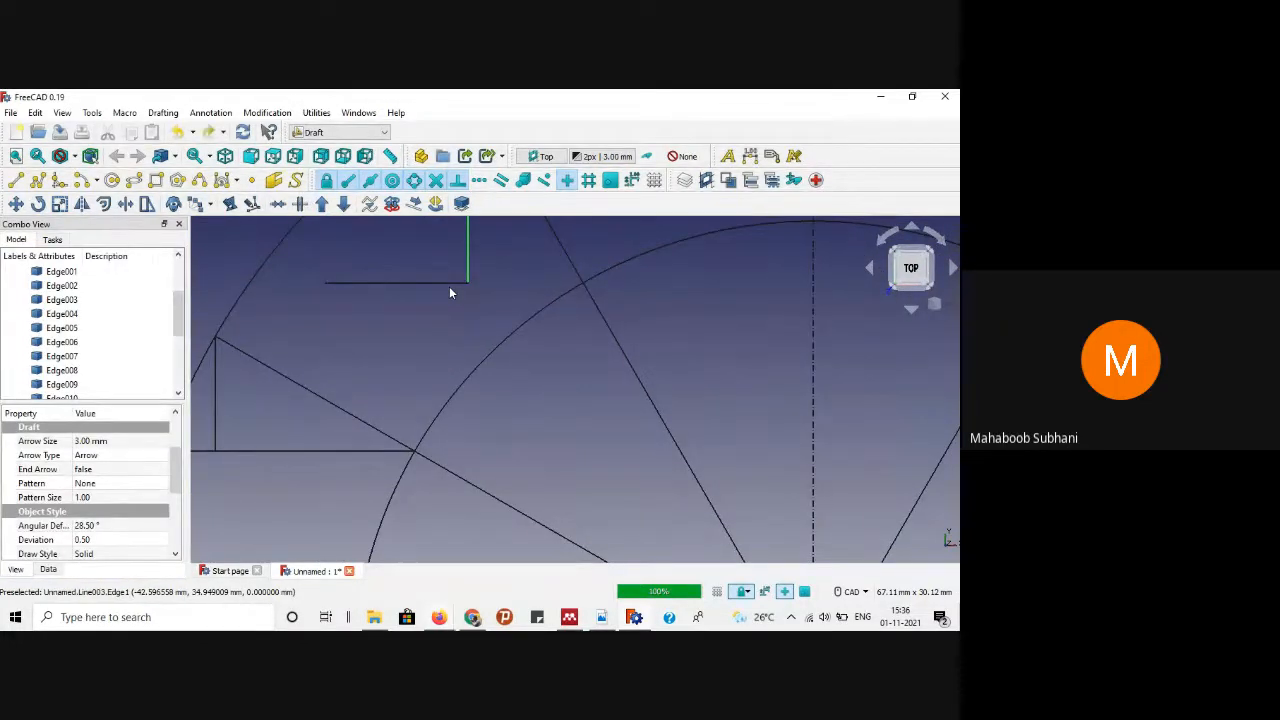
pyautogui.click(462, 316)
pyautogui.scroll(-2, 462, 316)
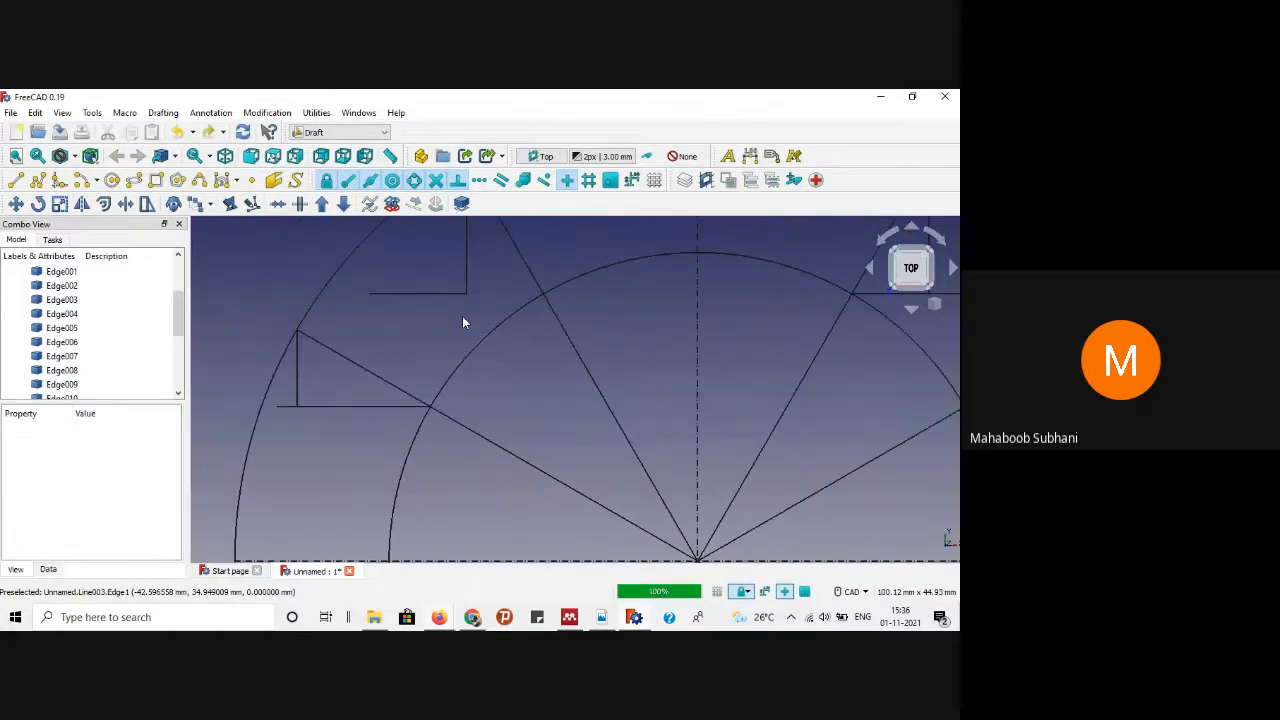
# Step: Undo the last two operations
pyautogui.click(37, 114)
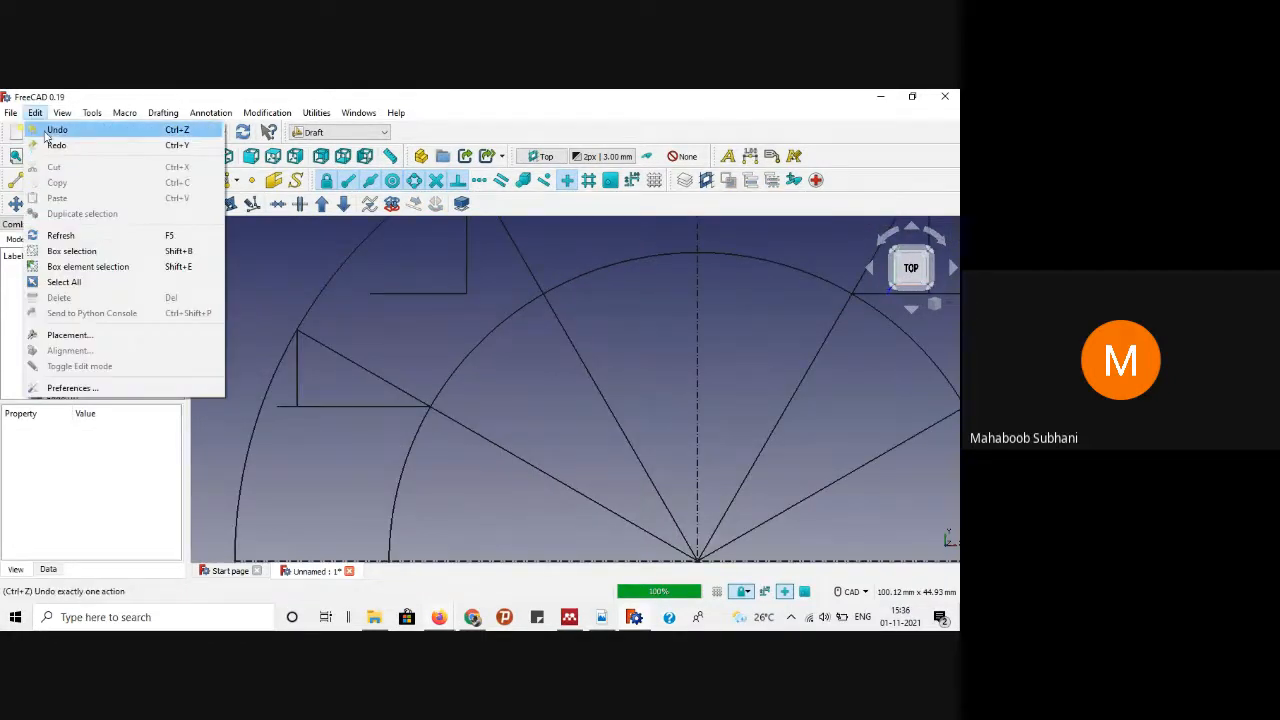
pyautogui.click(45, 136)
pyautogui.click(35, 113)
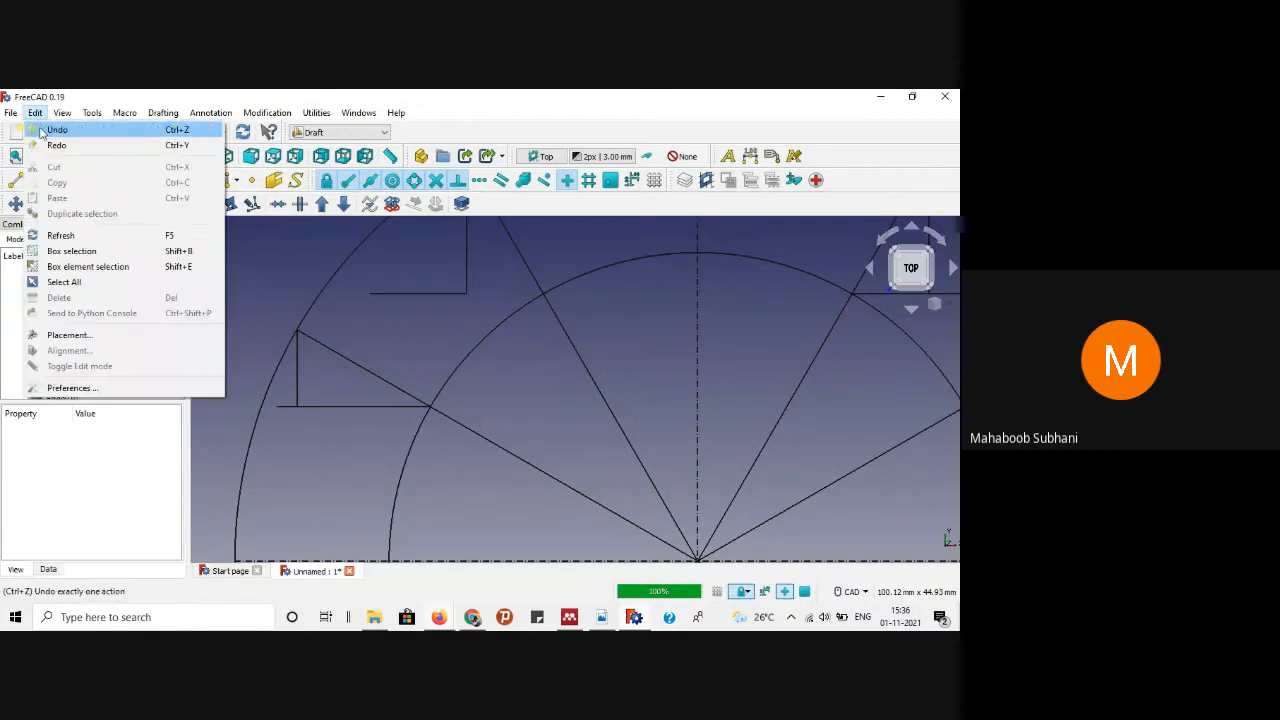
pyautogui.click(42, 130)
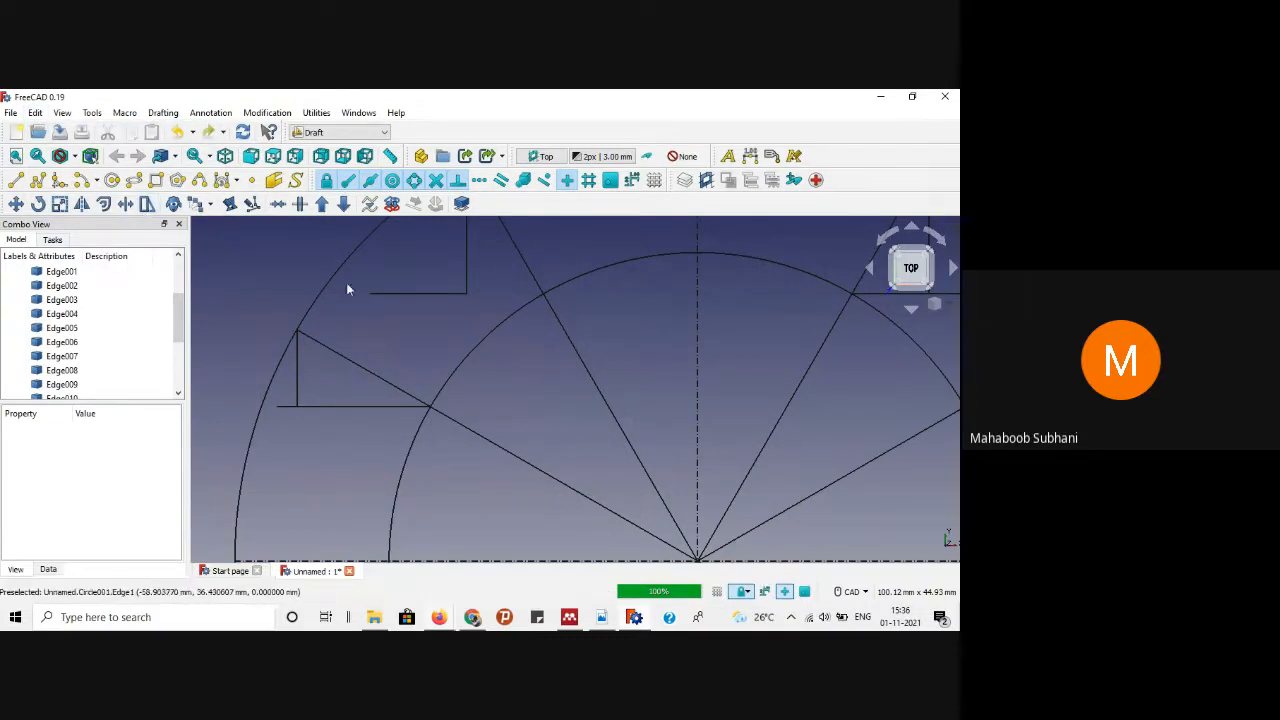
# Step: Delete the leftover horizontal segment beside the upper-left steeper radial and redraw it from the inner circle's intersection to the vertical line's lower end
pyautogui.click(393, 294)
pyautogui.press('Delete')
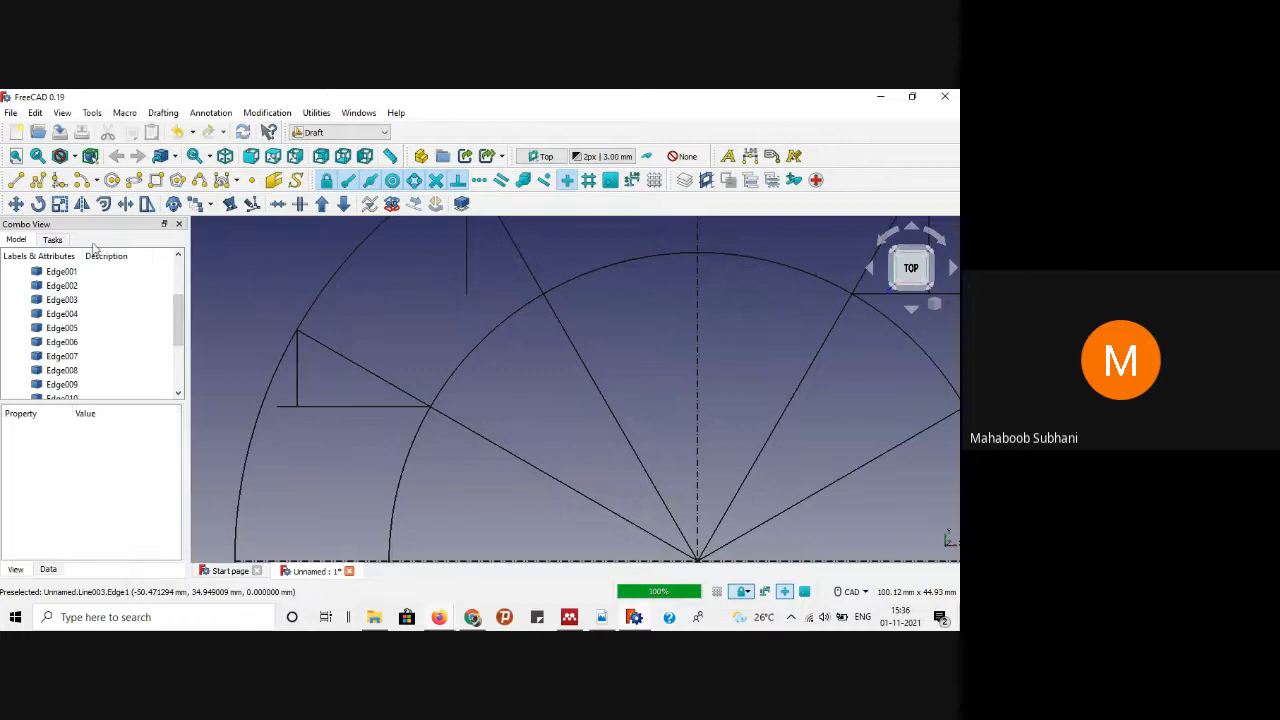
pyautogui.click(16, 180)
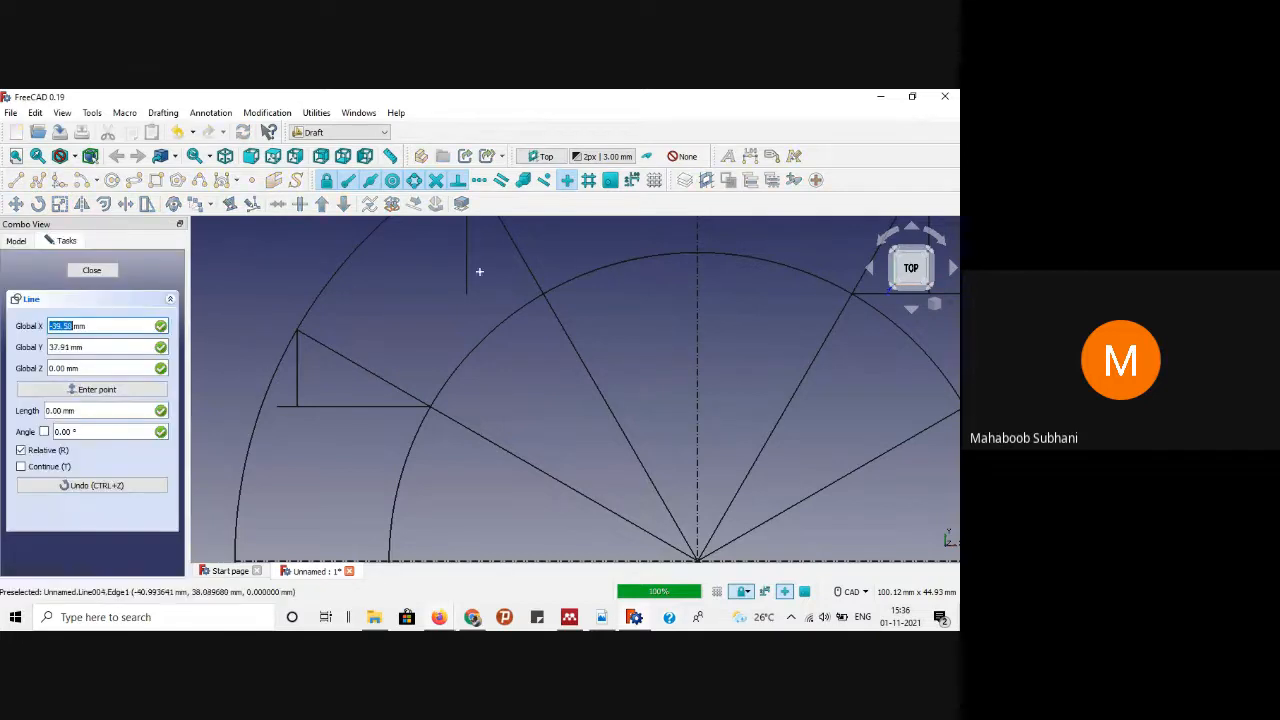
pyautogui.scroll(3, 549, 291)
pyautogui.click(545, 289)
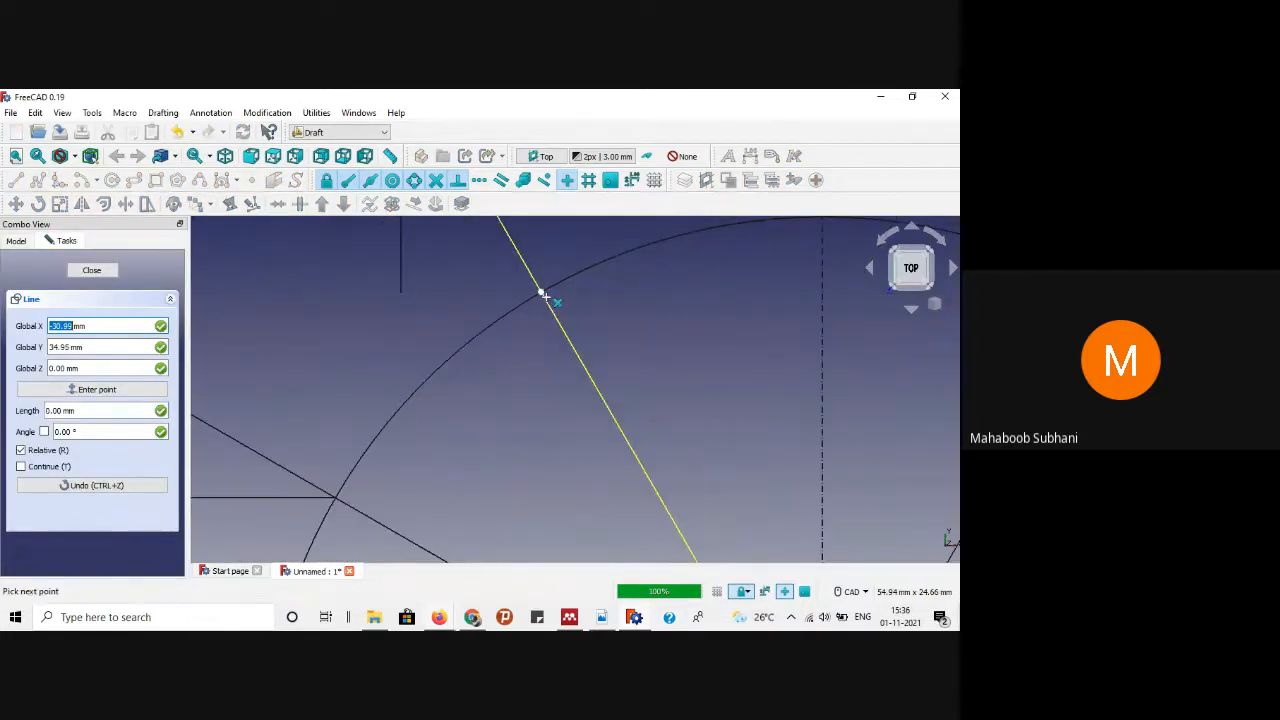
pyautogui.click(400, 289)
pyautogui.scroll(-4, 383, 333)
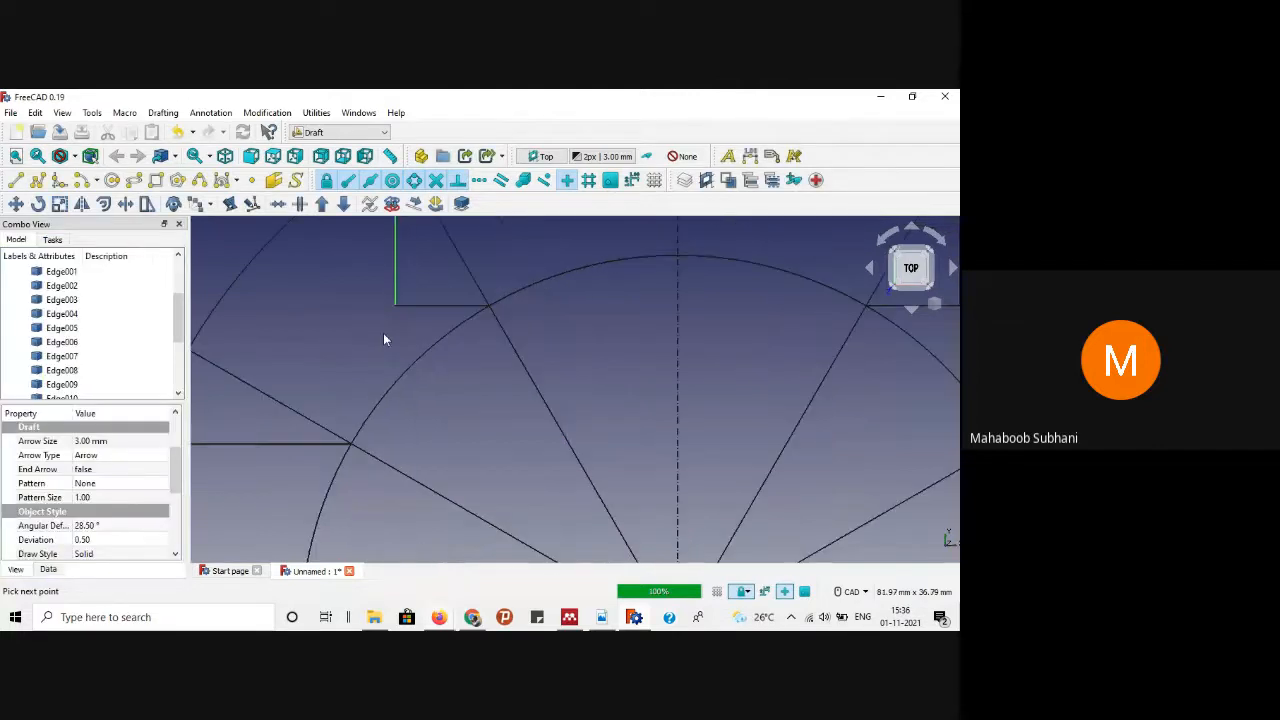
# Step: Trim the overhanging outer end of the upper-left quadrant's lower horizontal line back to its vertical line
pyautogui.scroll(3, 237, 424)
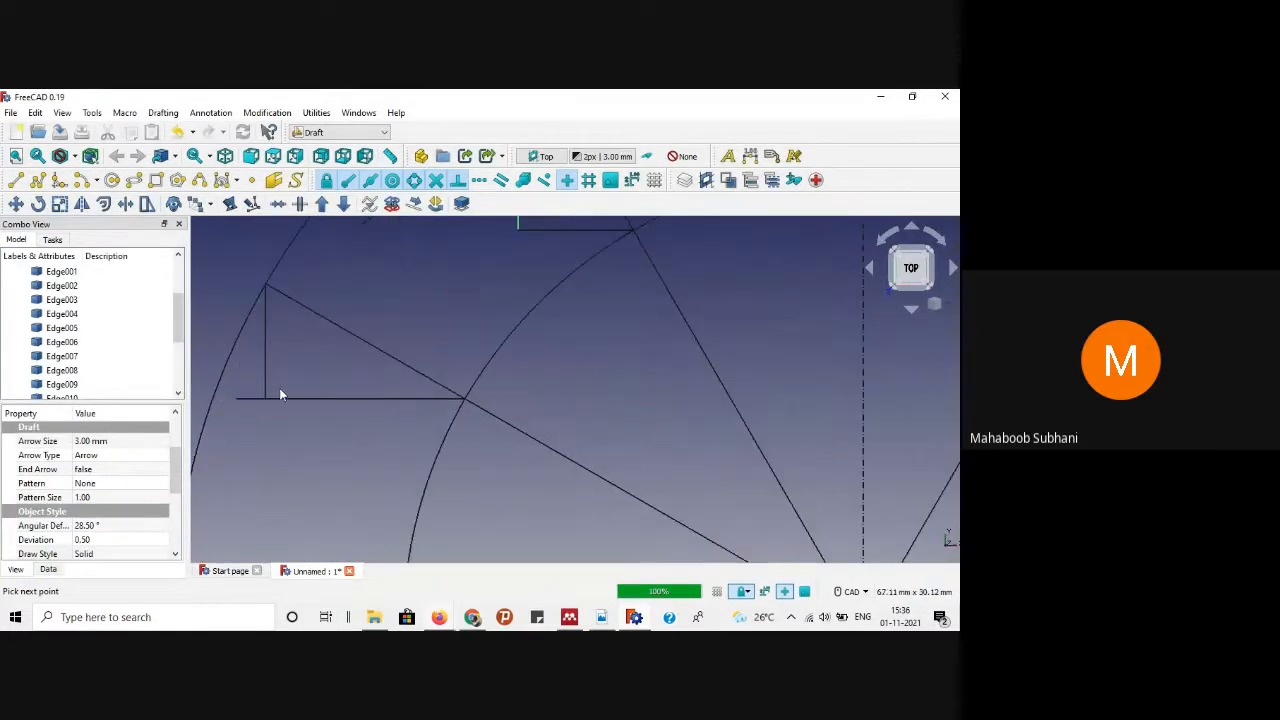
pyautogui.click(283, 399)
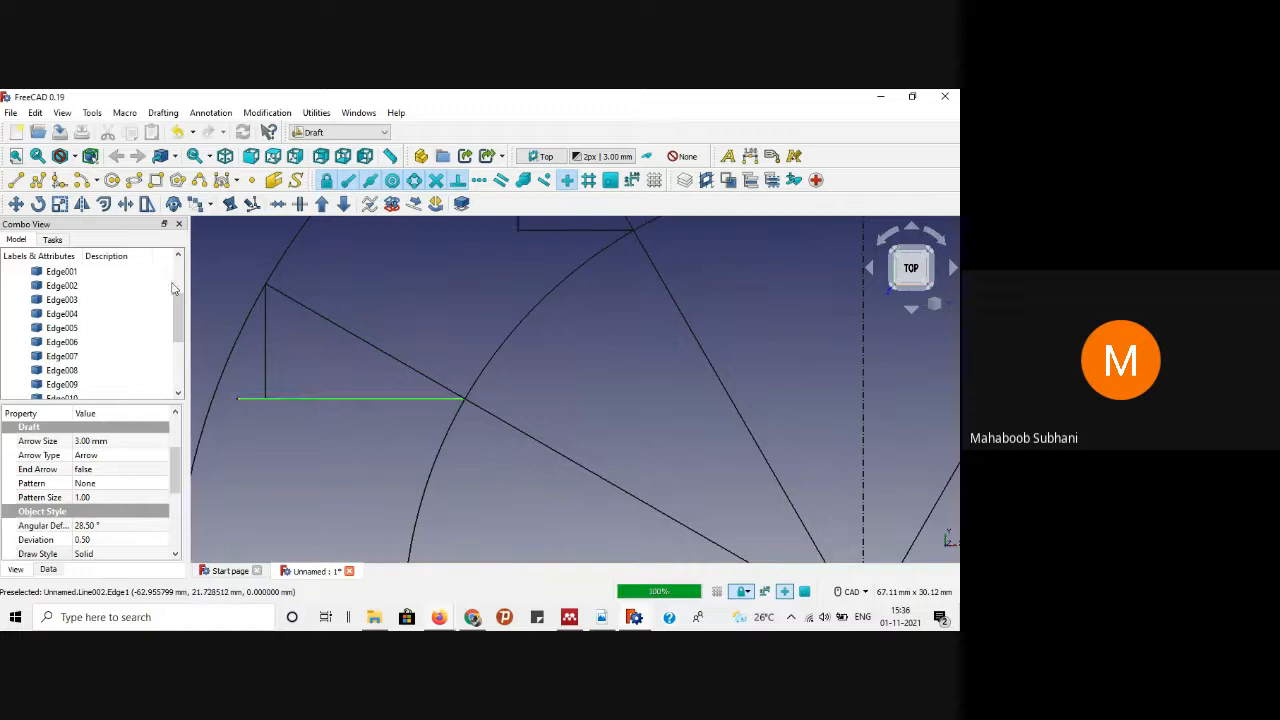
pyautogui.click(125, 204)
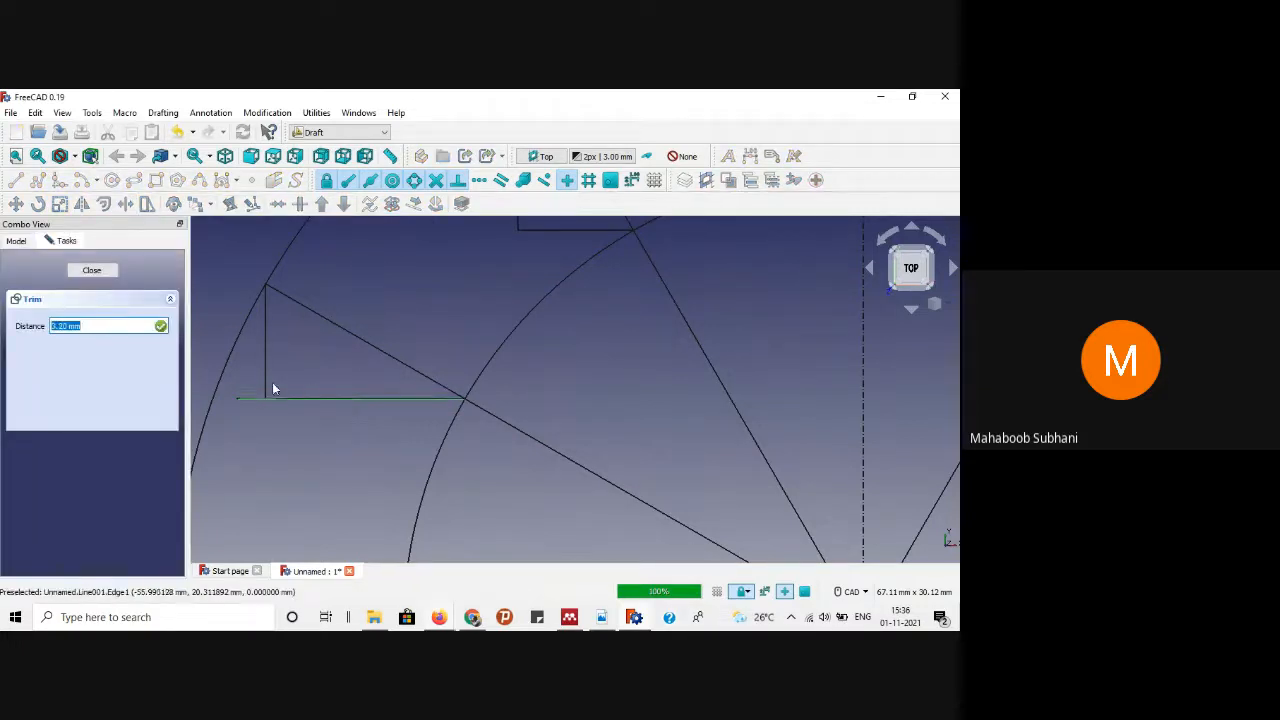
pyautogui.scroll(2, 264, 398)
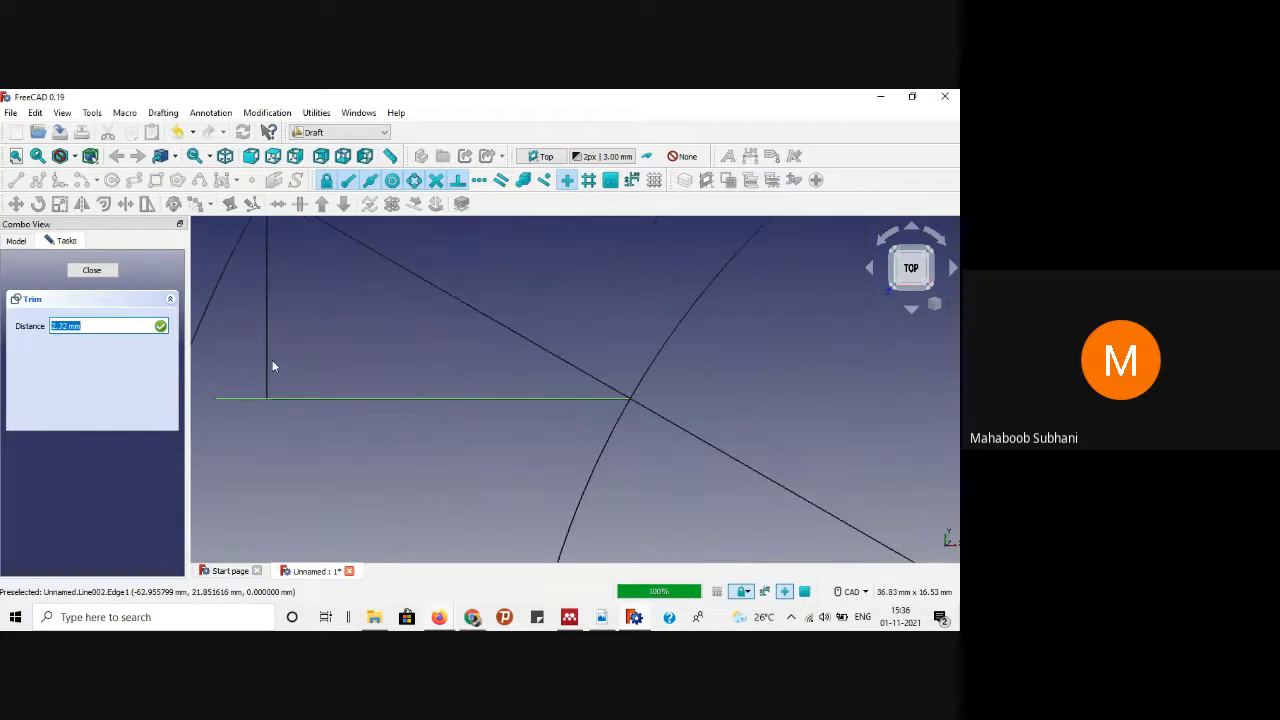
pyautogui.click(267, 368)
pyautogui.scroll(-6, 357, 363)
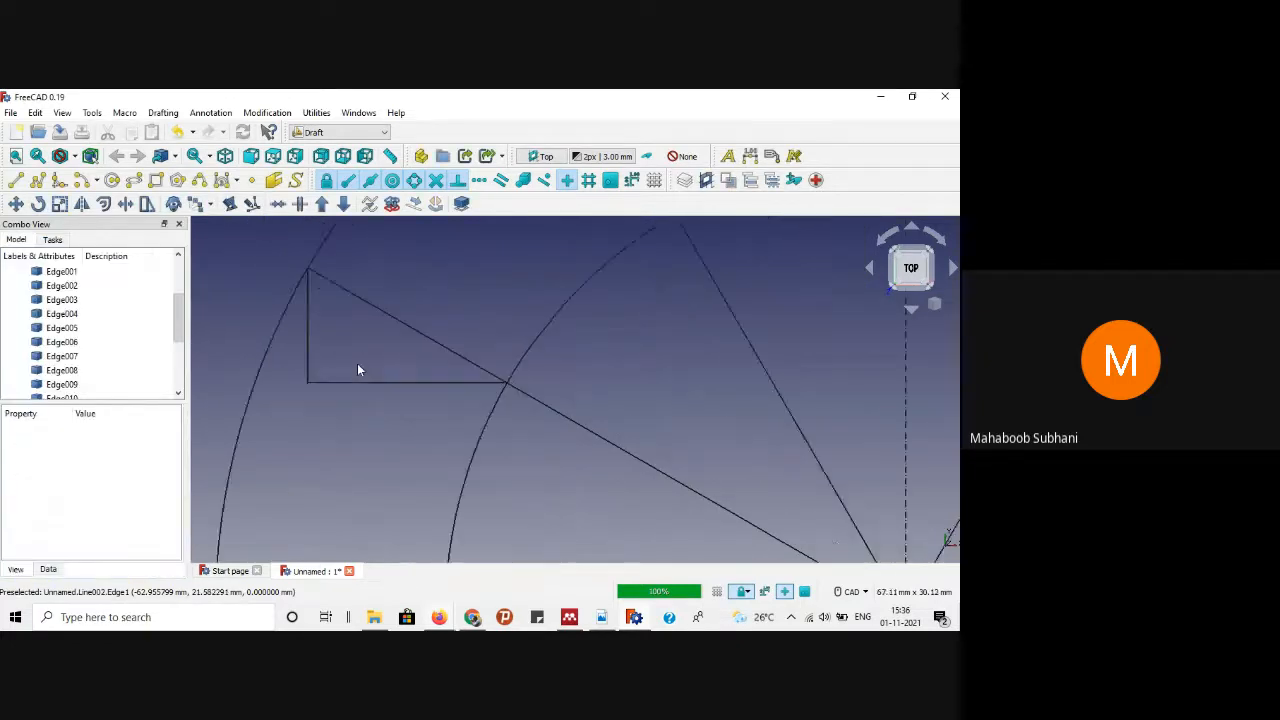
# Step: Trim the outer overhang of the horizontal line at the upper-right quadrant's steeper radial back to its vertical line
pyautogui.scroll(3, 829, 317)
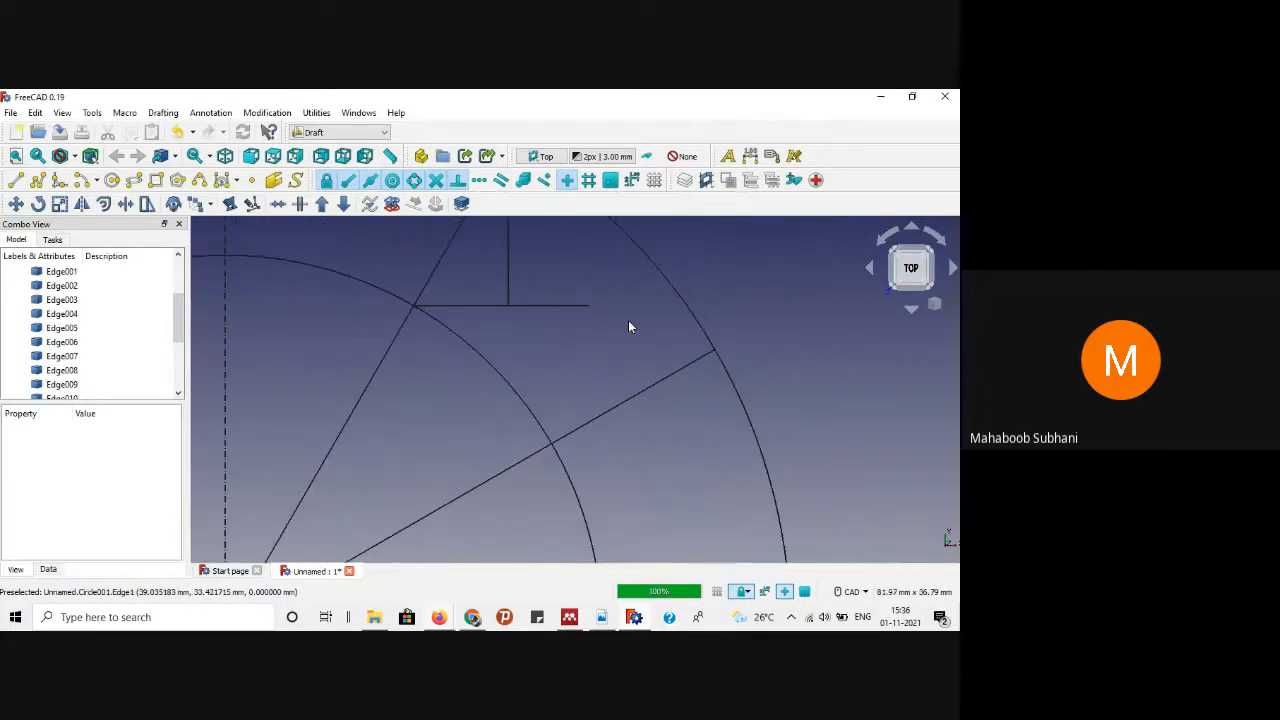
pyautogui.click(524, 306)
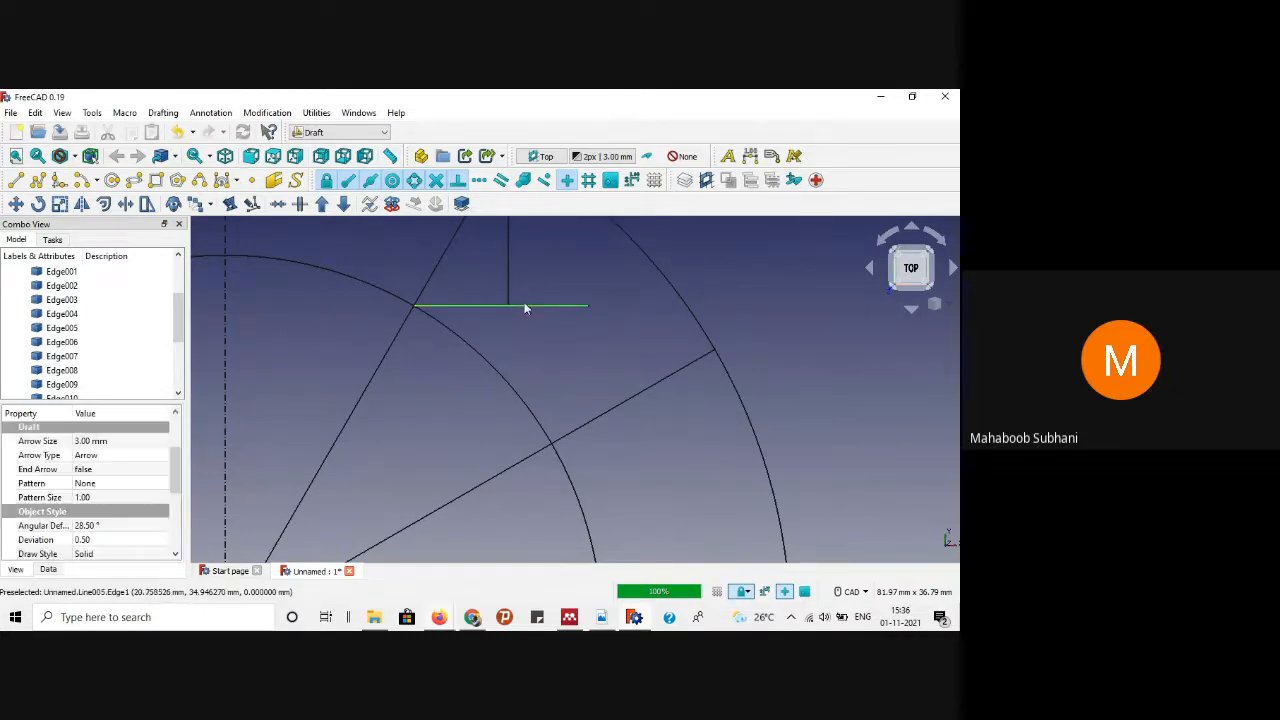
pyautogui.click(125, 204)
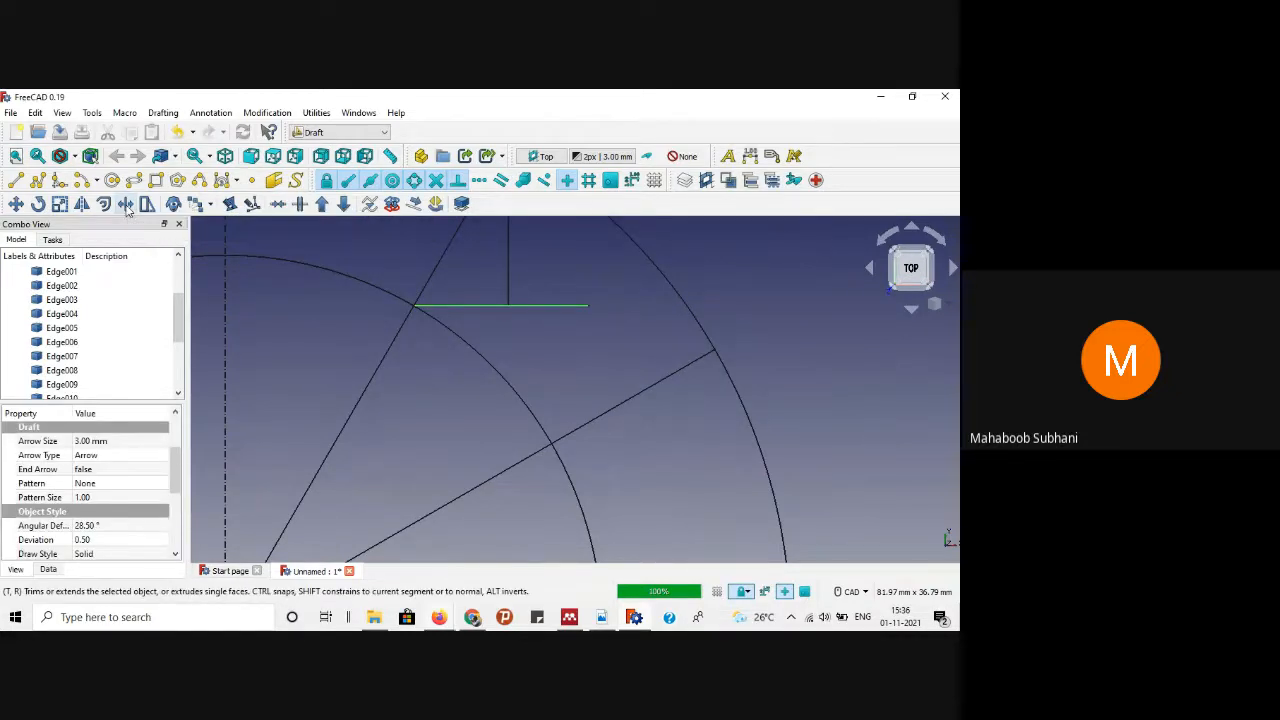
pyautogui.click(507, 290)
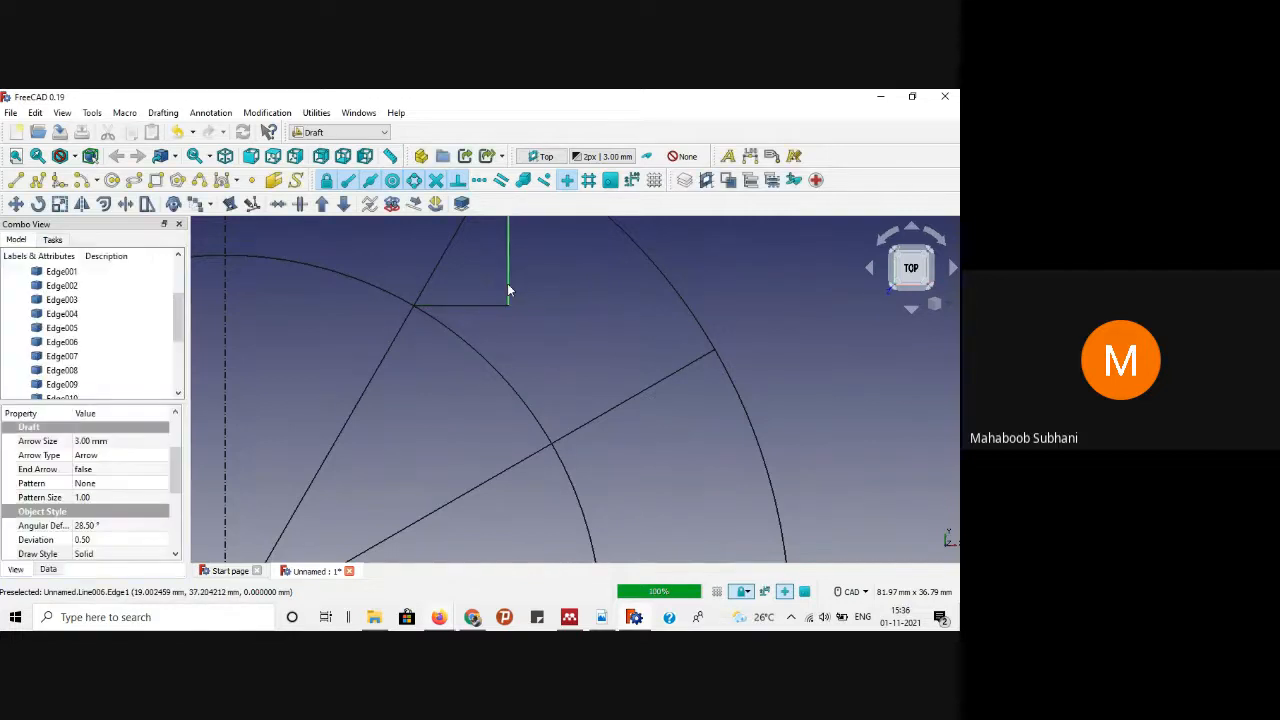
pyautogui.scroll(-3, 590, 305)
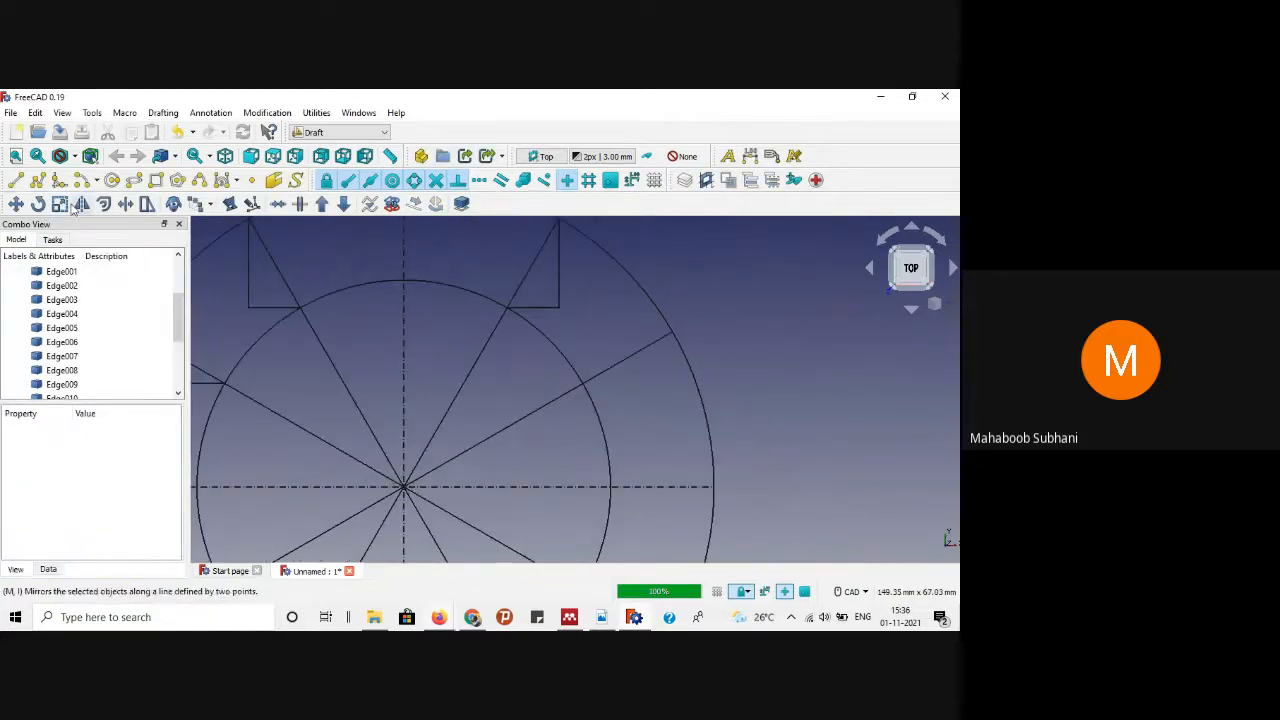
# Step: Redraw the horizontal line outward from the inner circle's intersection with the upper-right quadrant's lower radial line
pyautogui.click(16, 180)
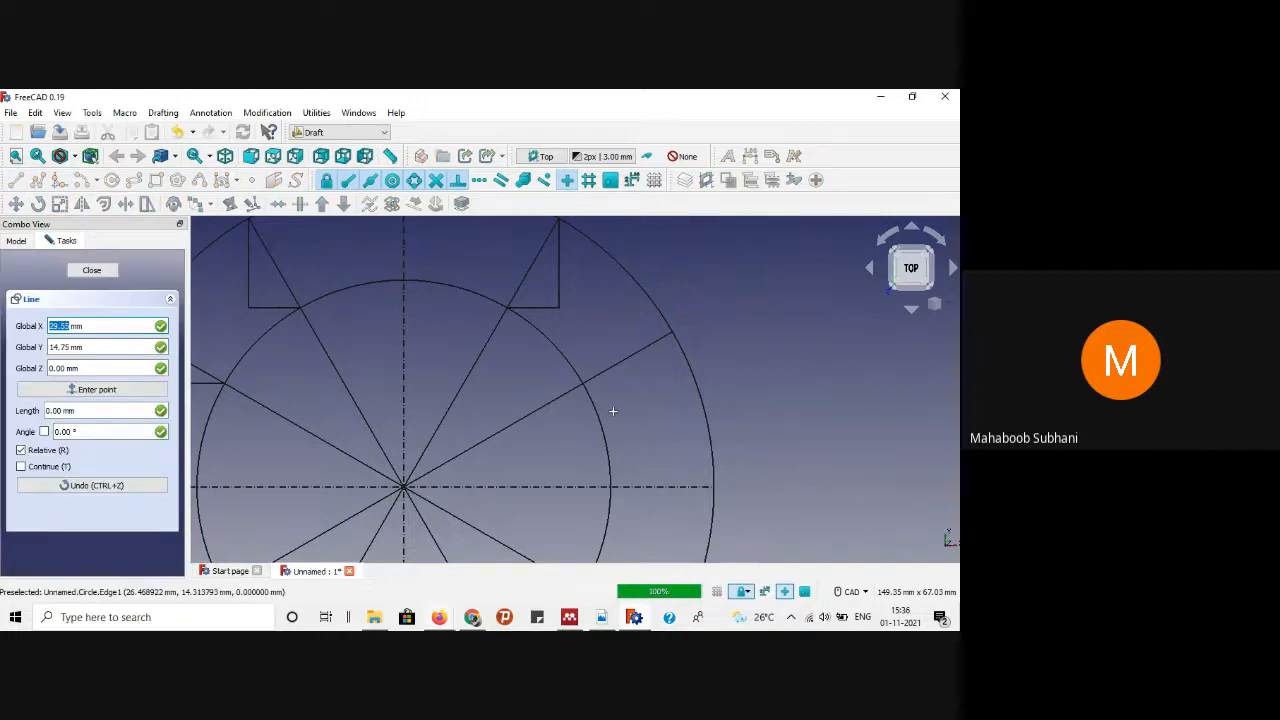
pyautogui.scroll(2, 610, 412)
pyautogui.click(567, 372)
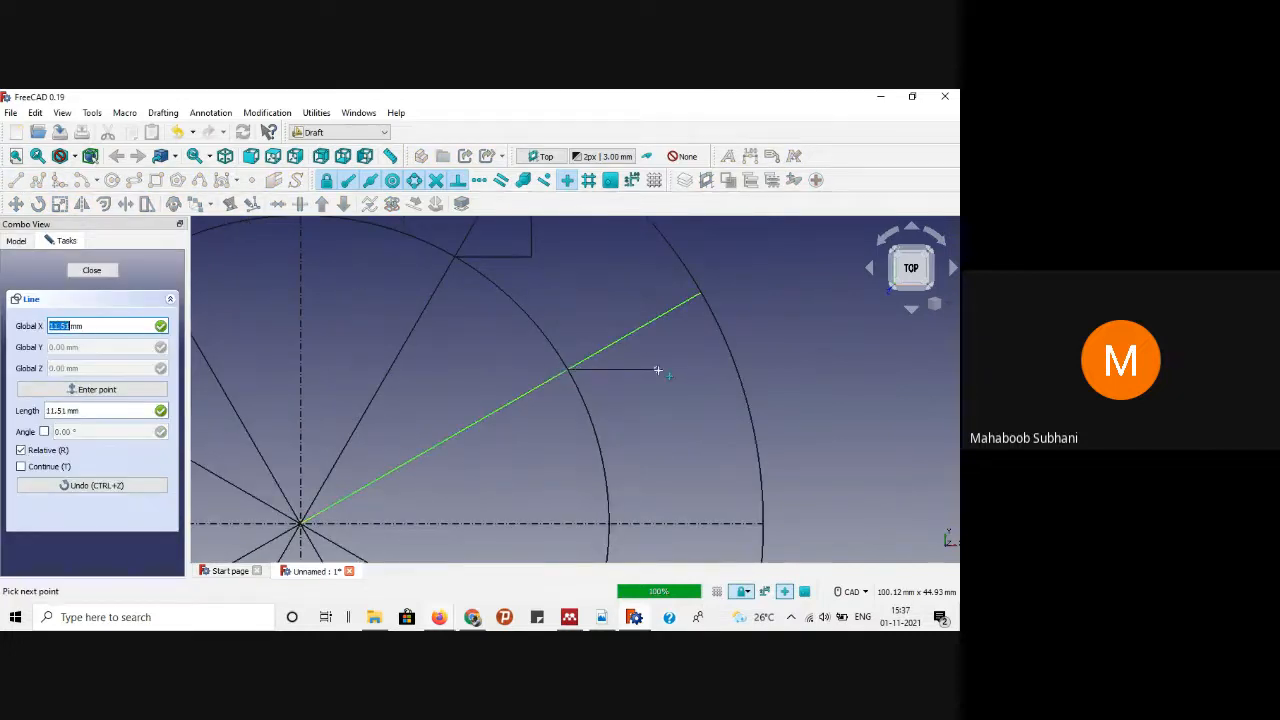
pyautogui.click(711, 369)
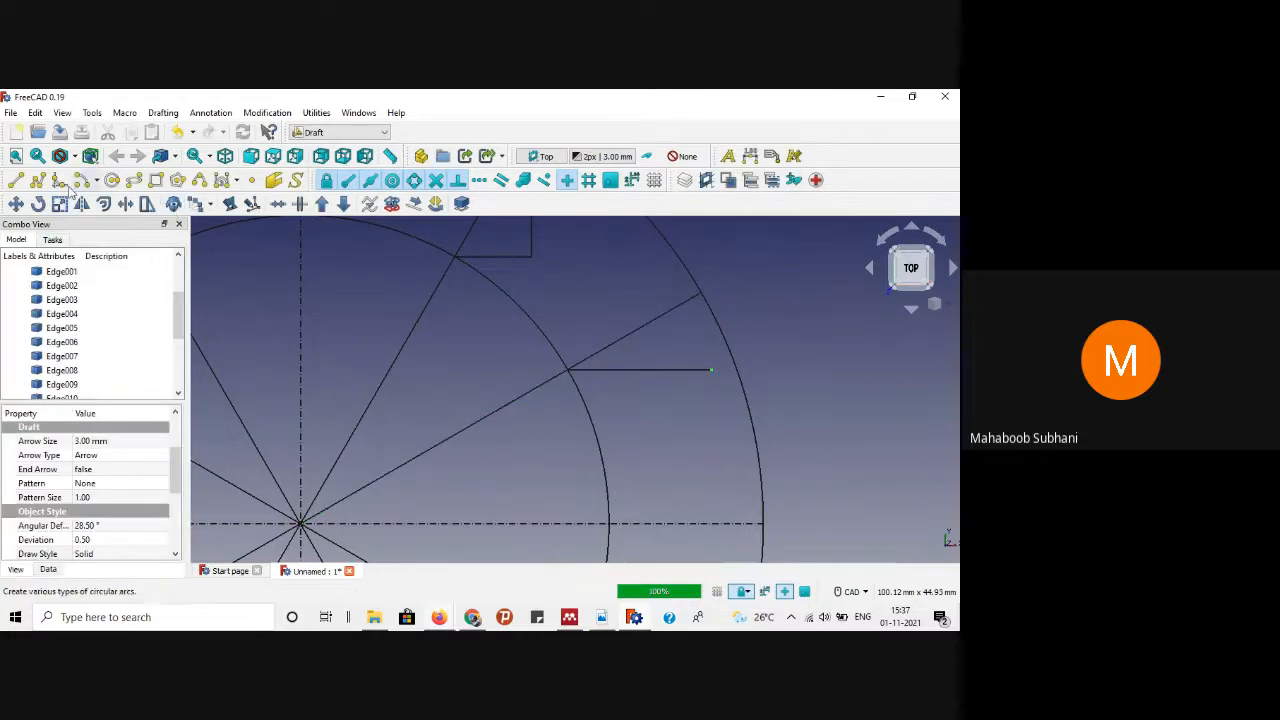
# Step: Draw a vertical line from the outer end of the upper-right quadrant's lower radial down to its horizontal line
pyautogui.click(16, 179)
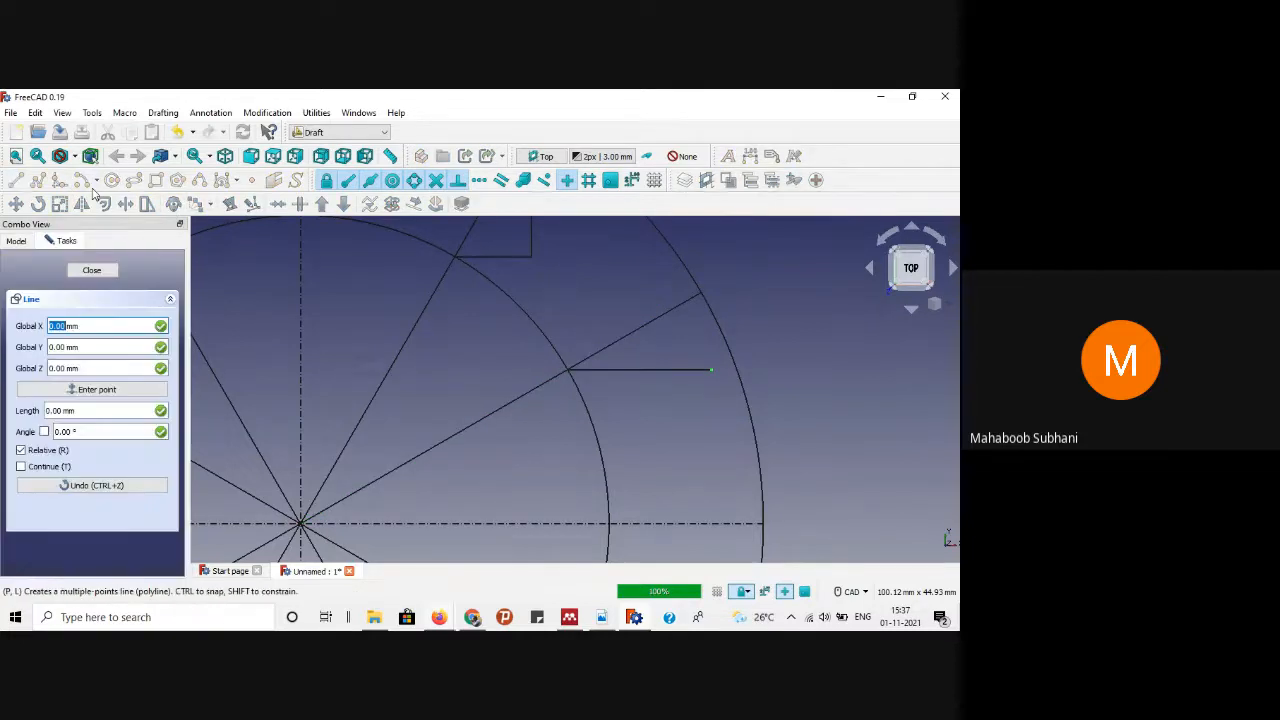
pyautogui.click(700, 293)
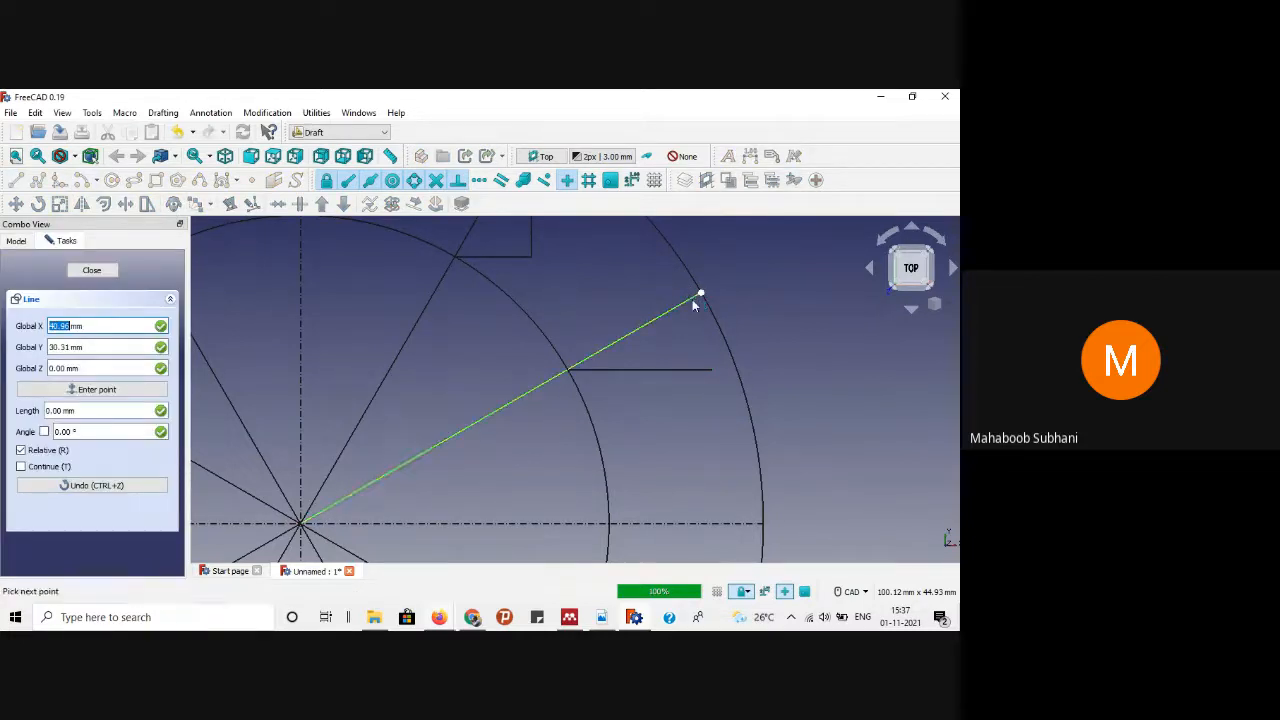
pyautogui.click(704, 371)
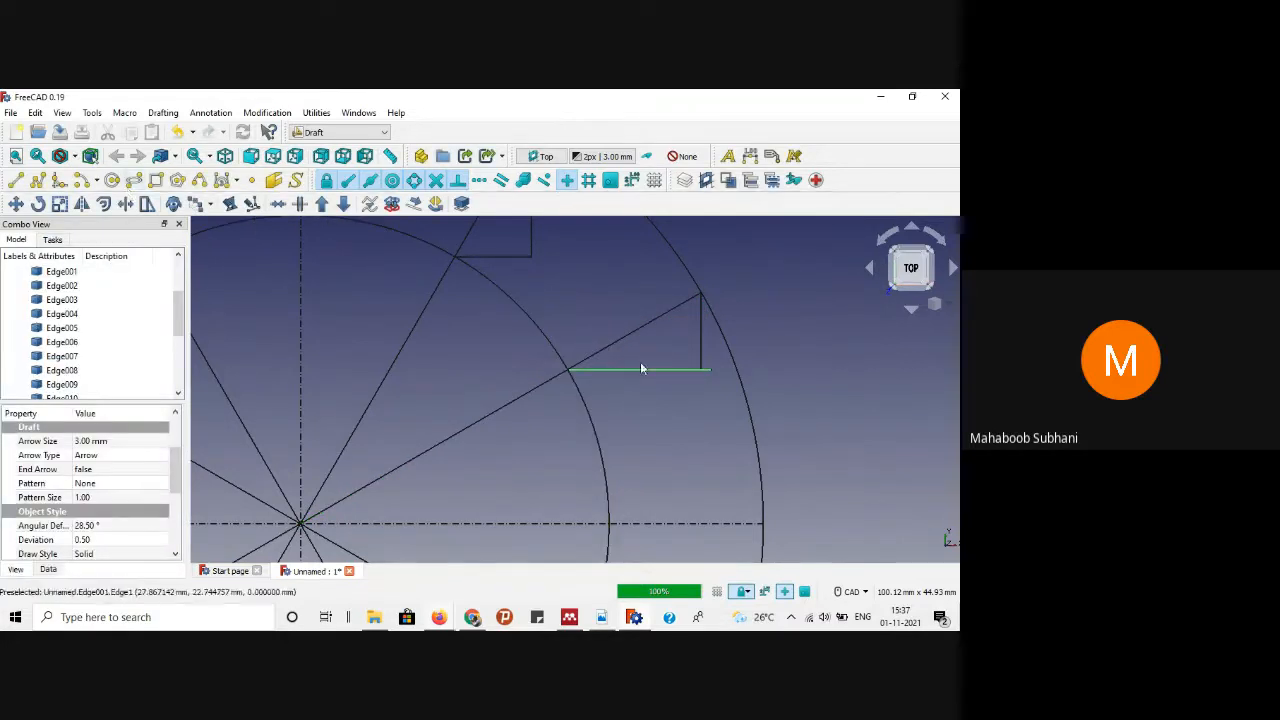
# Step: Trim the outer overhang of the upper-right quadrant's lower horizontal line back to its vertical line
pyautogui.click(679, 389)
pyautogui.click(676, 371)
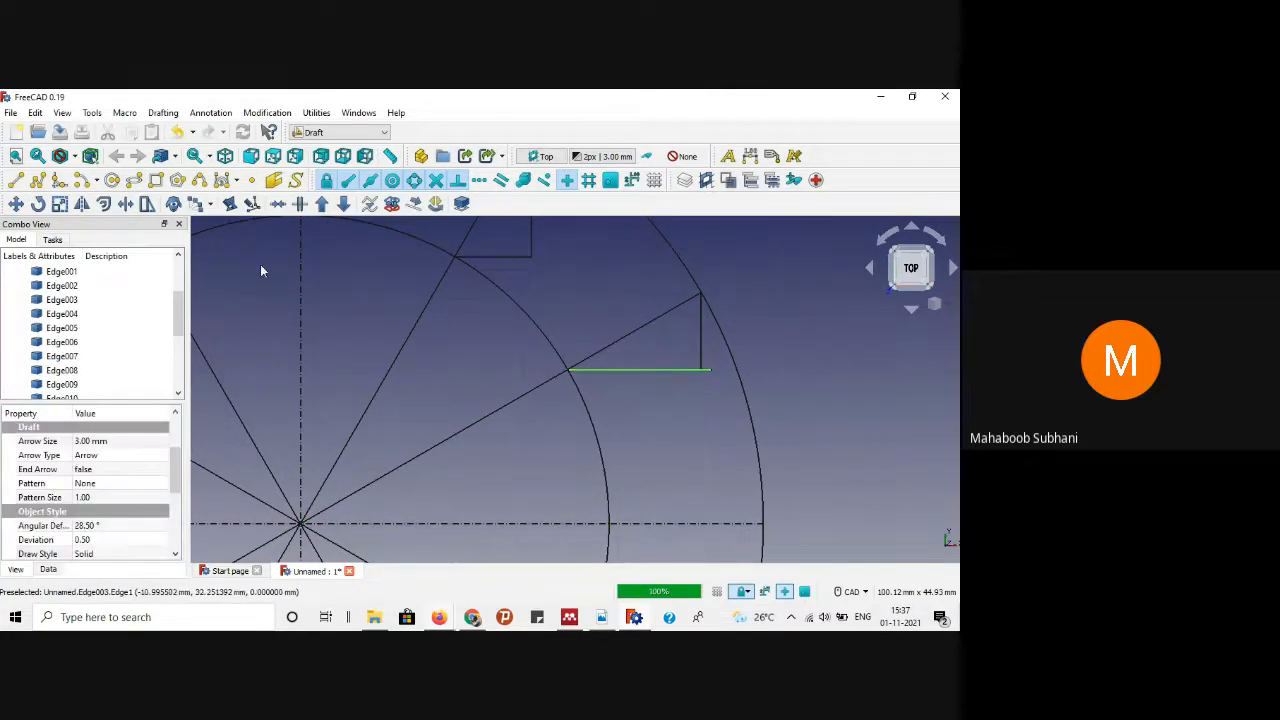
pyautogui.click(125, 204)
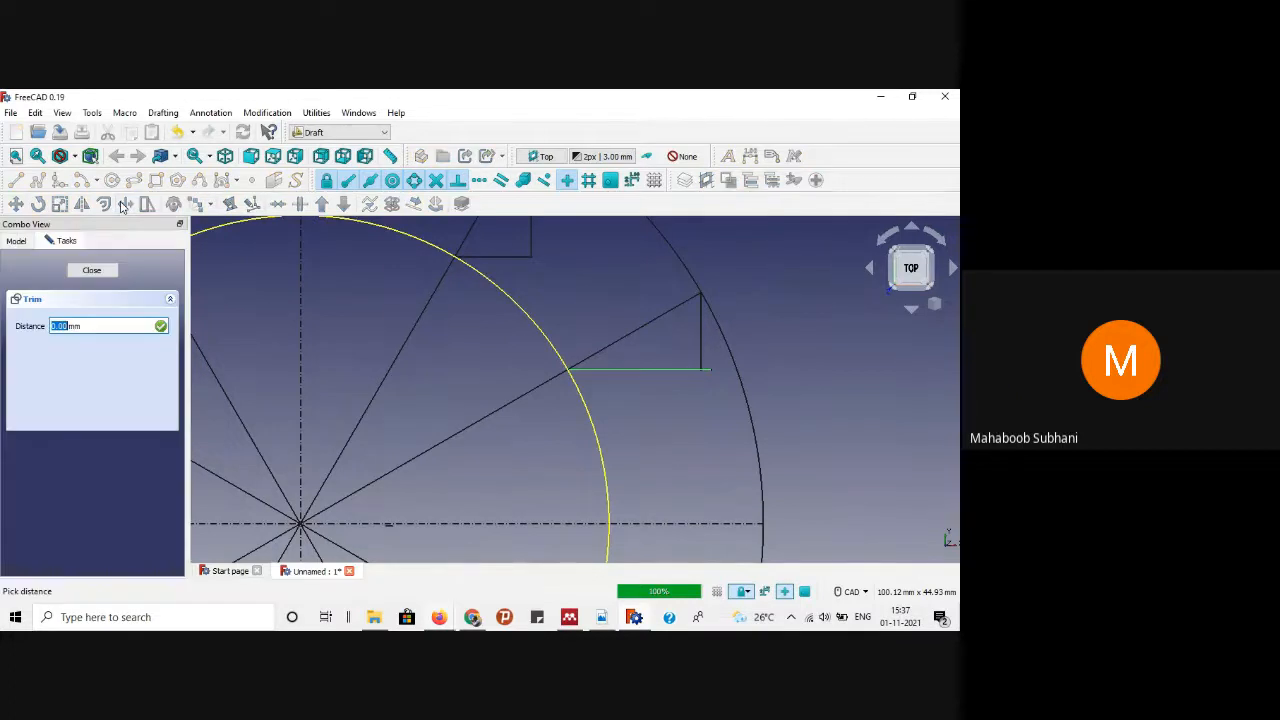
pyautogui.click(702, 353)
pyautogui.click(767, 337)
pyautogui.scroll(-3, 767, 337)
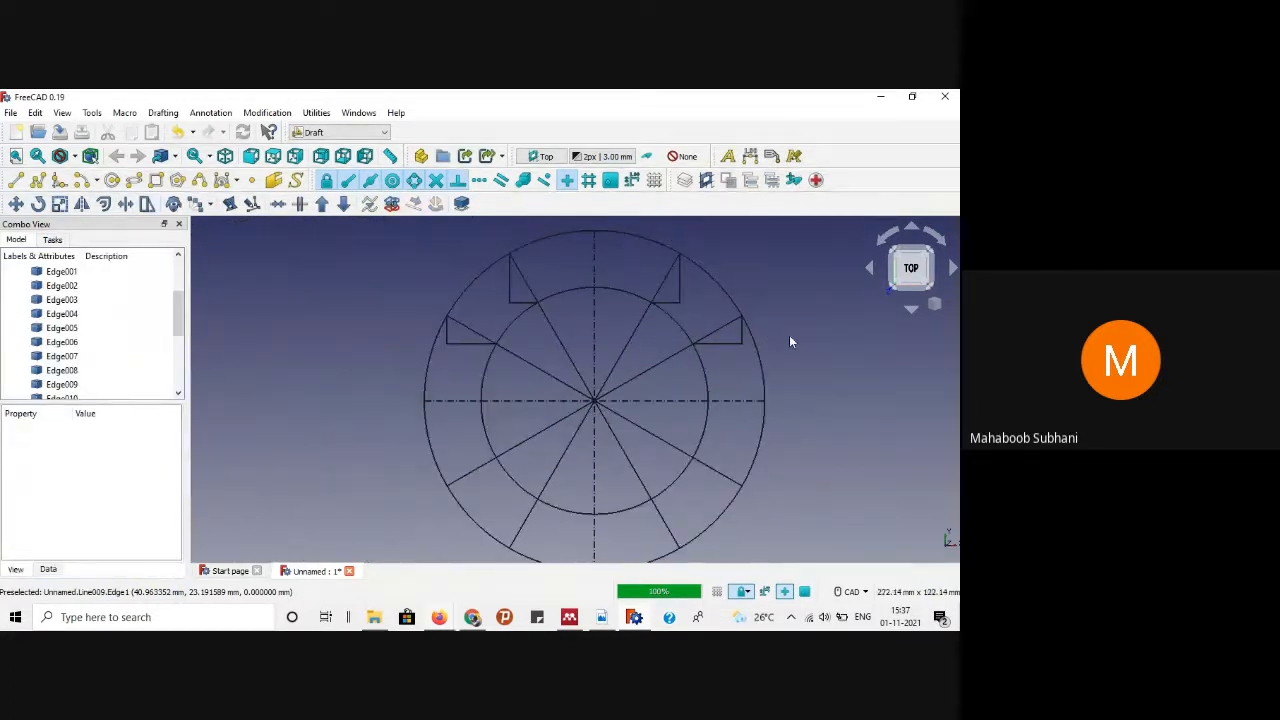
pyautogui.scroll(-2, 789, 335)
pyautogui.click(601, 617)
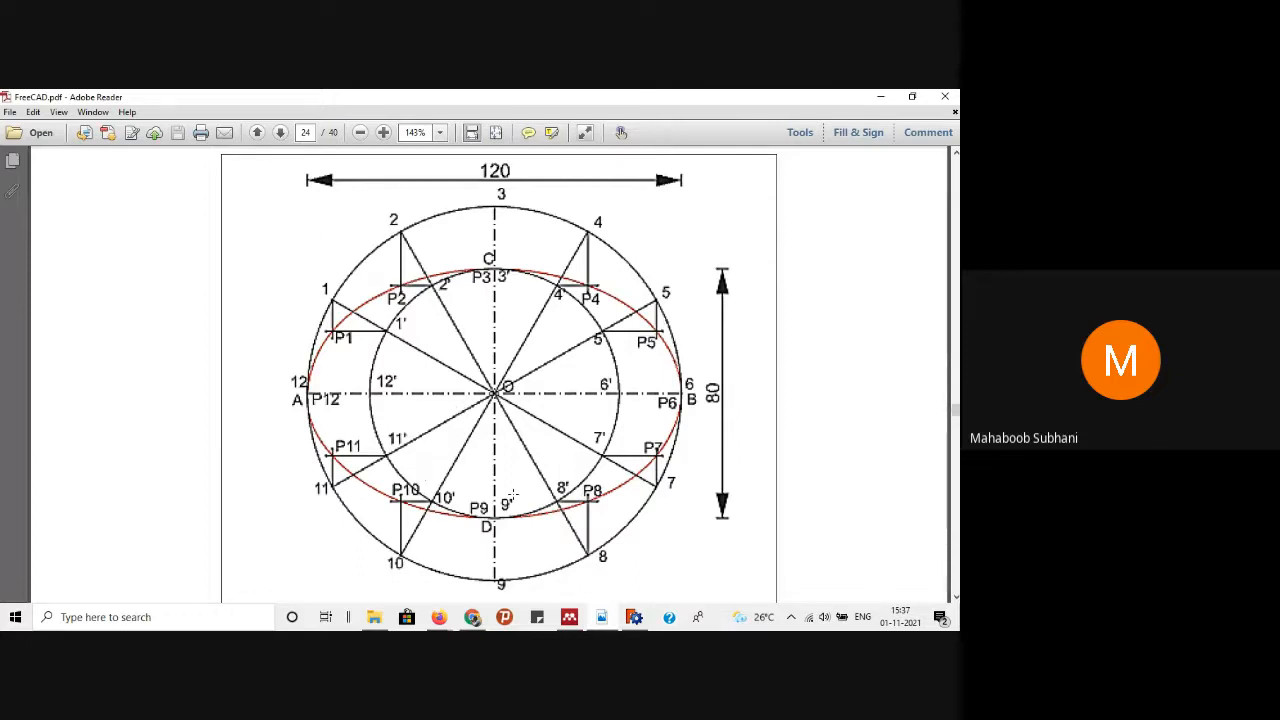
pyautogui.click(633, 617)
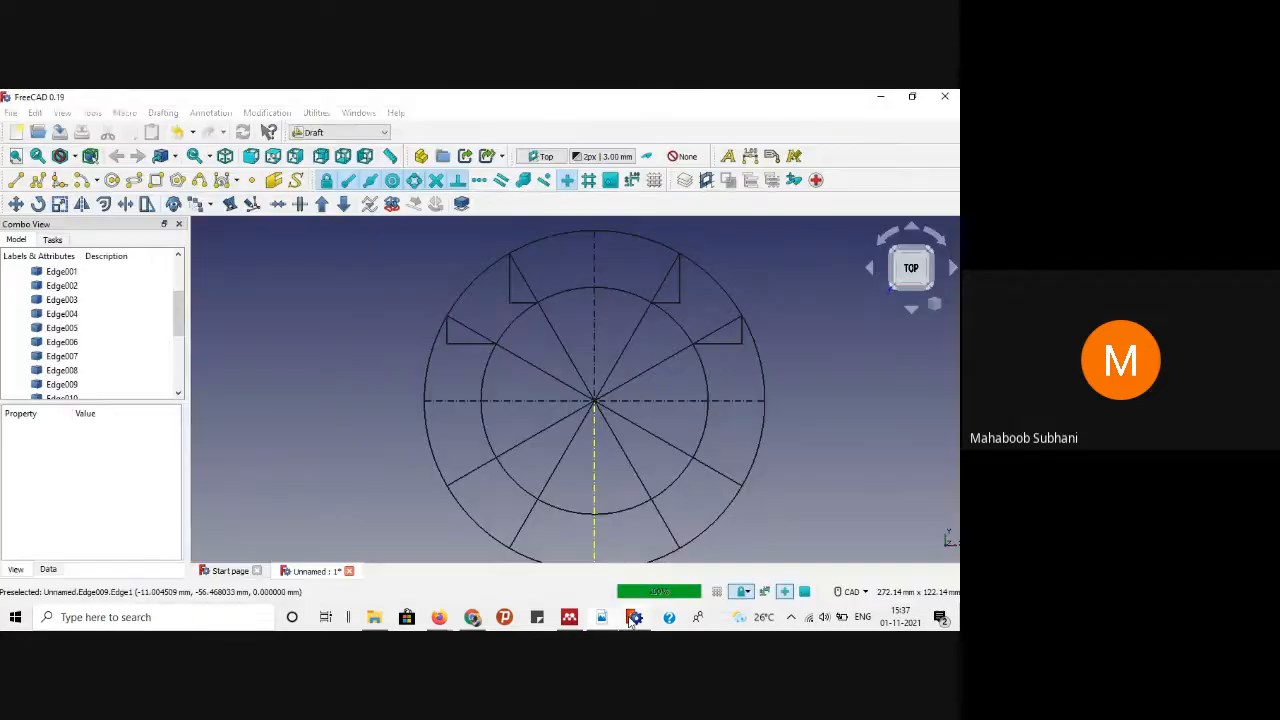
pyautogui.click(468, 343)
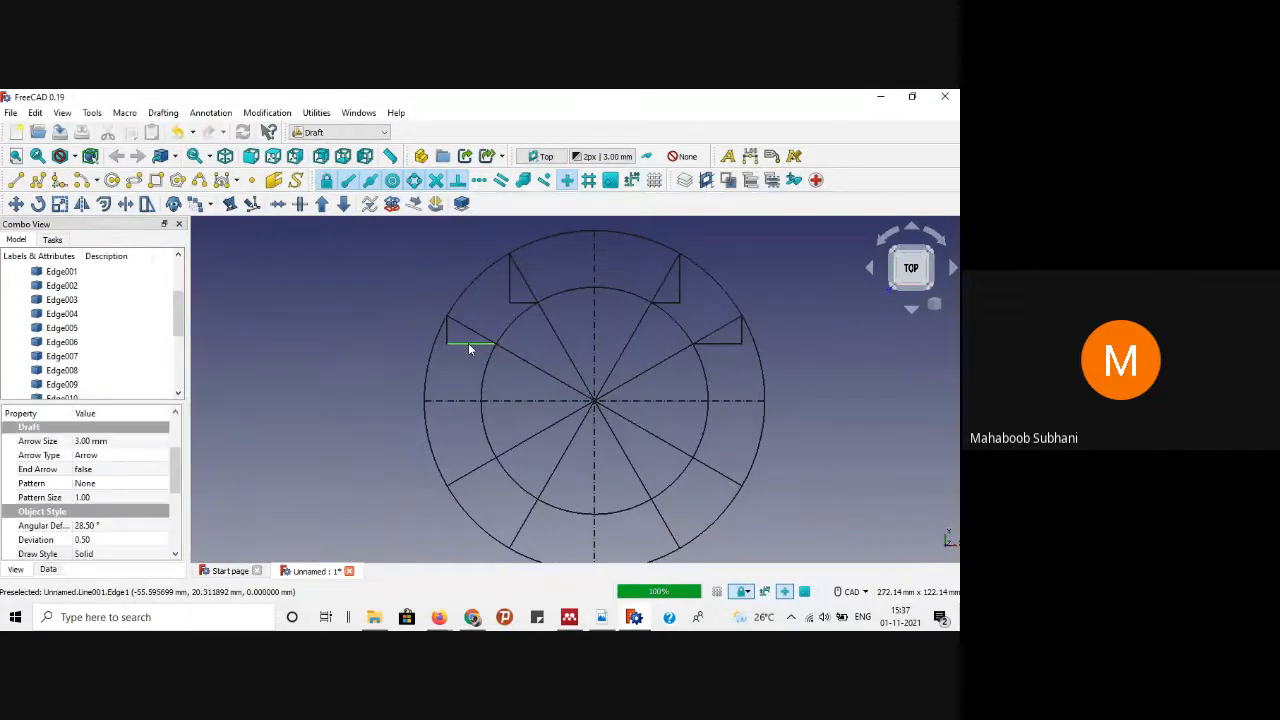
pyautogui.keyDown('ctrl'); pyautogui.click(448, 331); pyautogui.keyUp('ctrl')
pyautogui.keyDown('ctrl'); pyautogui.click(519, 301); pyautogui.keyUp('ctrl')
pyautogui.keyDown('ctrl'); pyautogui.click(511, 277); pyautogui.keyUp('ctrl')
pyautogui.keyDown('ctrl'); pyautogui.click(667, 301); pyautogui.keyUp('ctrl')
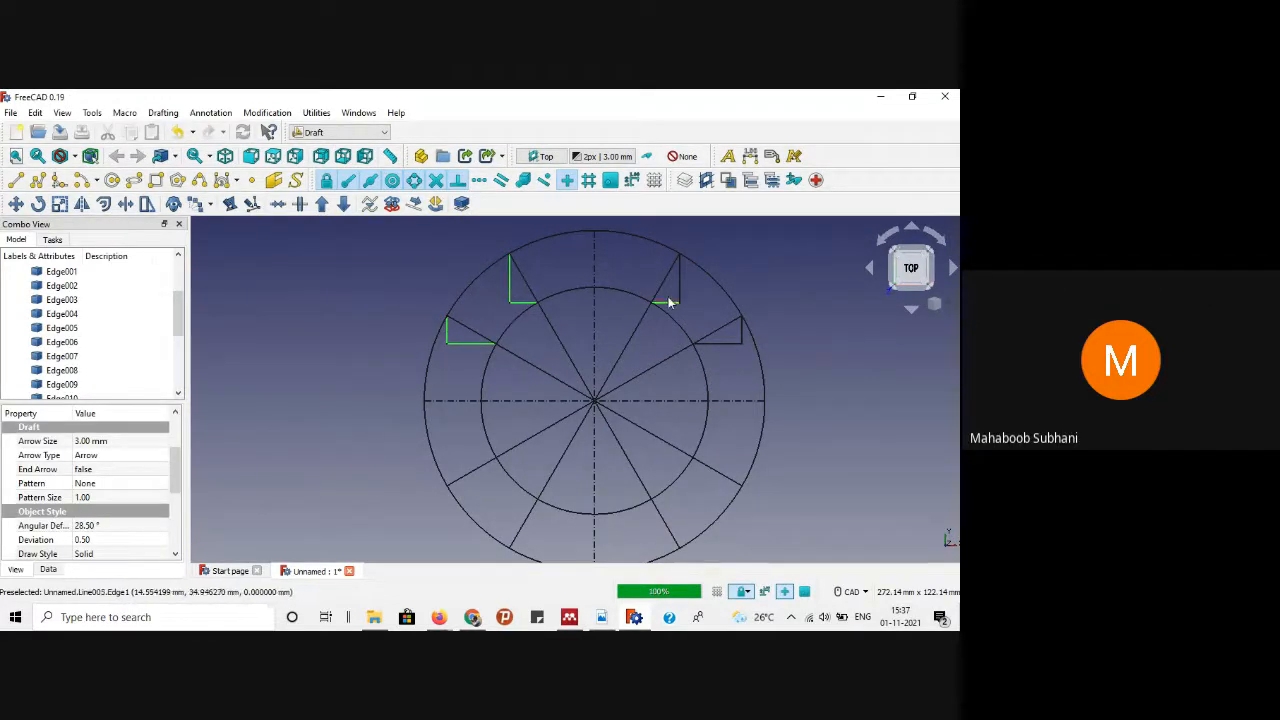
pyautogui.keyDown('ctrl'); pyautogui.click(680, 278); pyautogui.keyUp('ctrl')
pyautogui.click(726, 341)
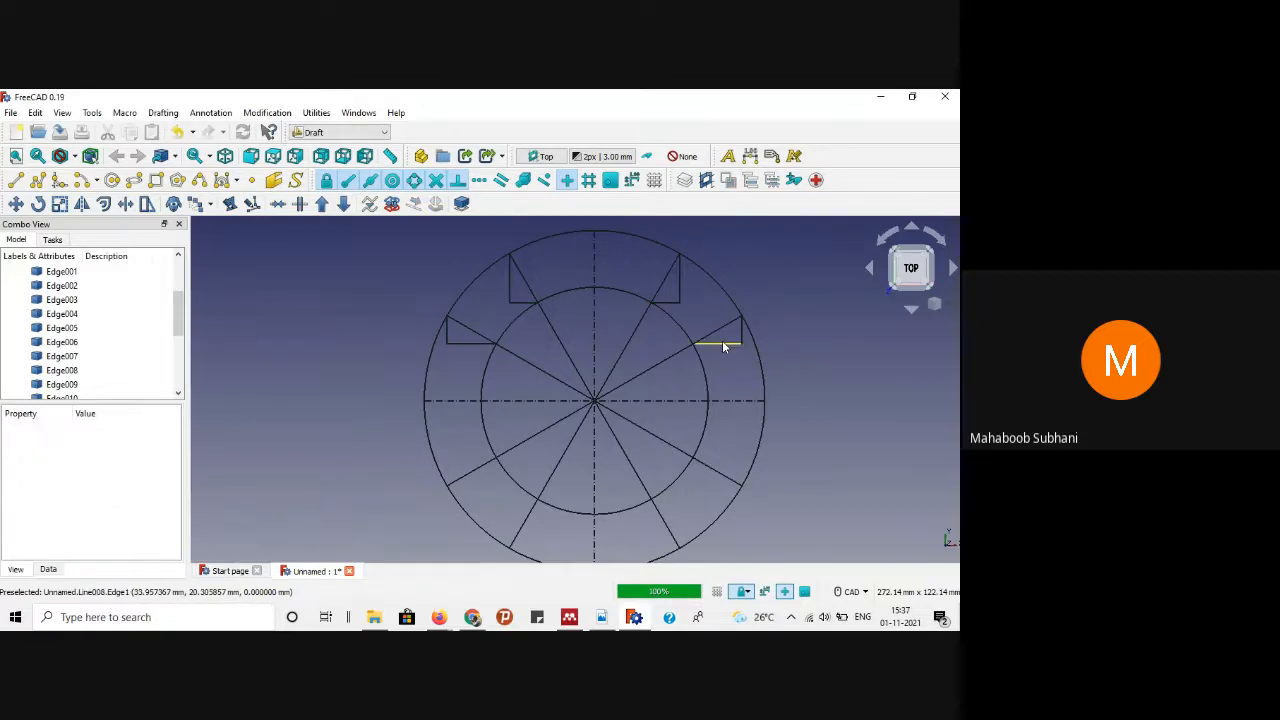
# Step: Mirror all eight short vertical and horizontal projection lines of the upper half across the horizontal centre line
pyautogui.click(736, 342)
pyautogui.keyDown('ctrl'); pyautogui.click(742, 336); pyautogui.keyUp('ctrl')
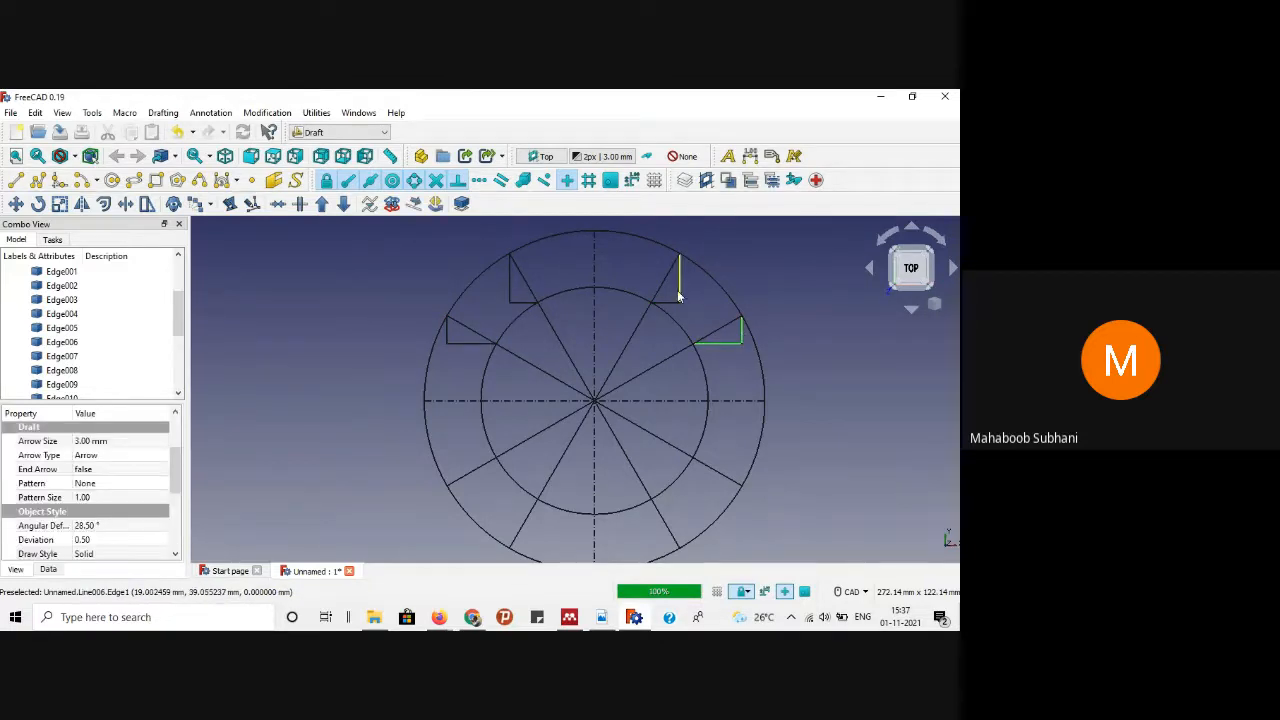
pyautogui.keyDown('ctrl'); pyautogui.click(513, 294); pyautogui.keyUp('ctrl')
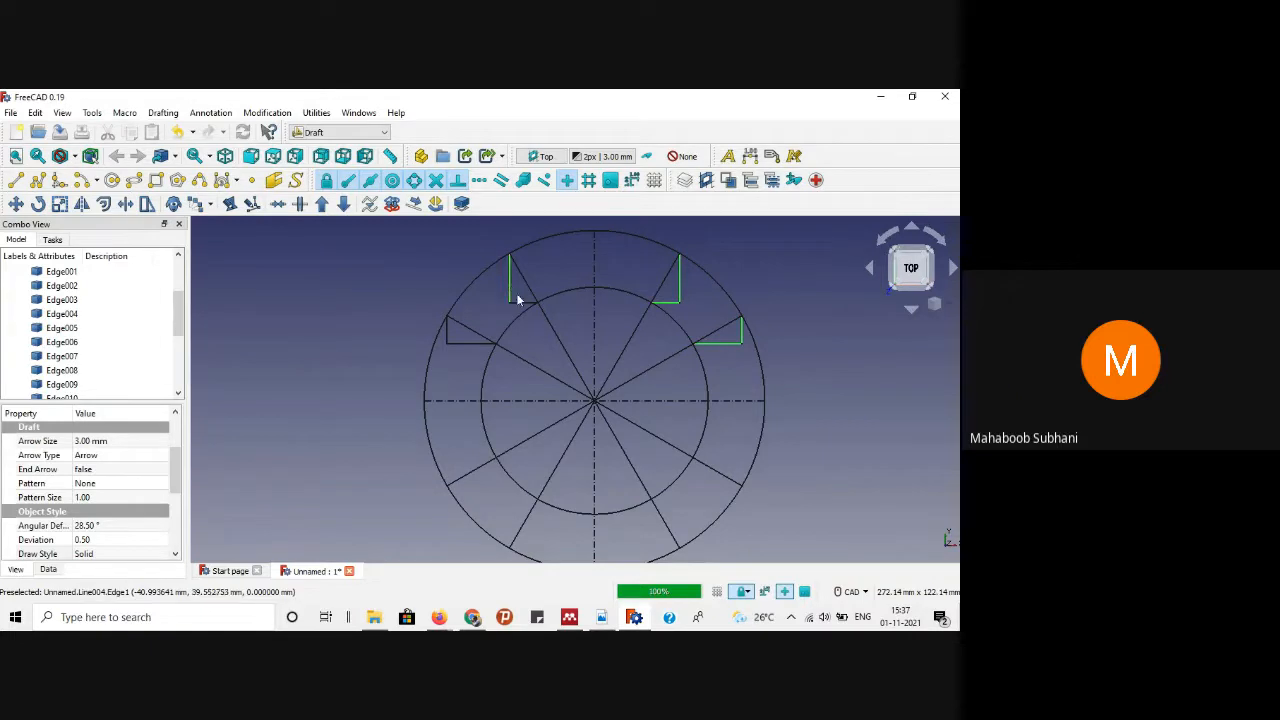
pyautogui.keyDown('ctrl'); pyautogui.click(519, 303); pyautogui.keyUp('ctrl')
pyautogui.keyDown('ctrl'); pyautogui.click(449, 336); pyautogui.keyUp('ctrl')
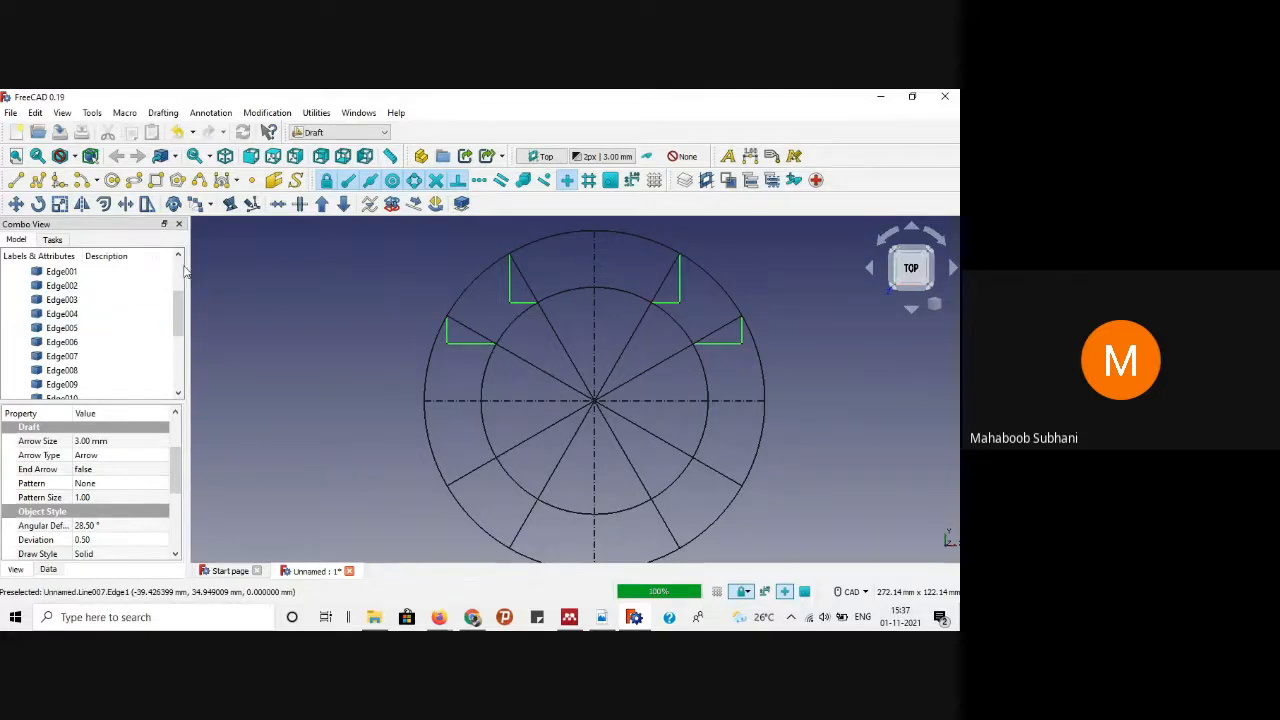
pyautogui.click(83, 204)
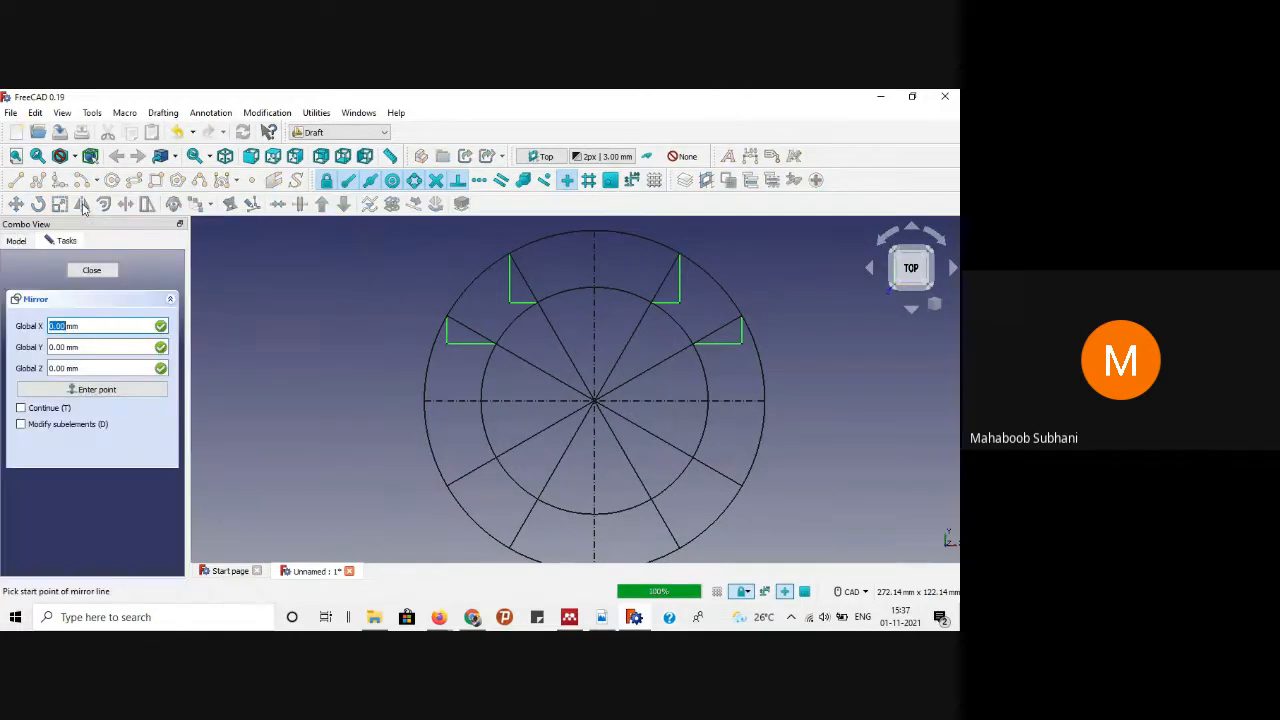
pyautogui.click(430, 401)
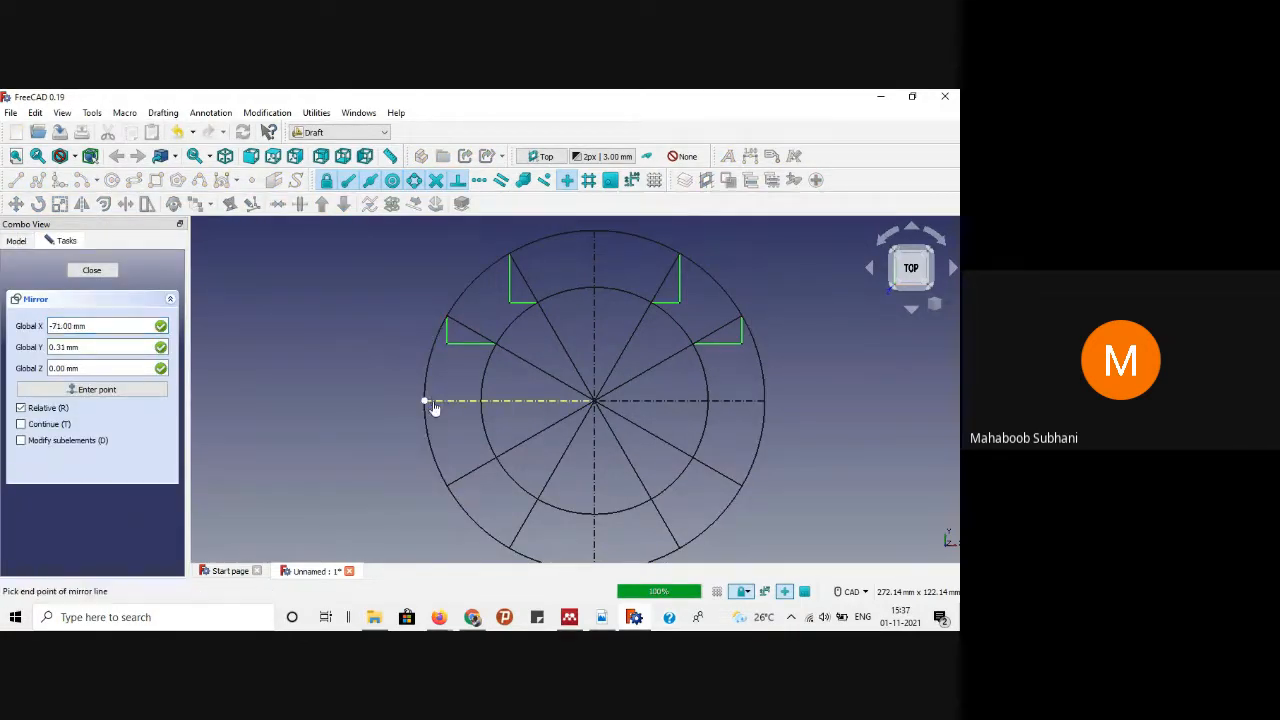
pyautogui.click(760, 401)
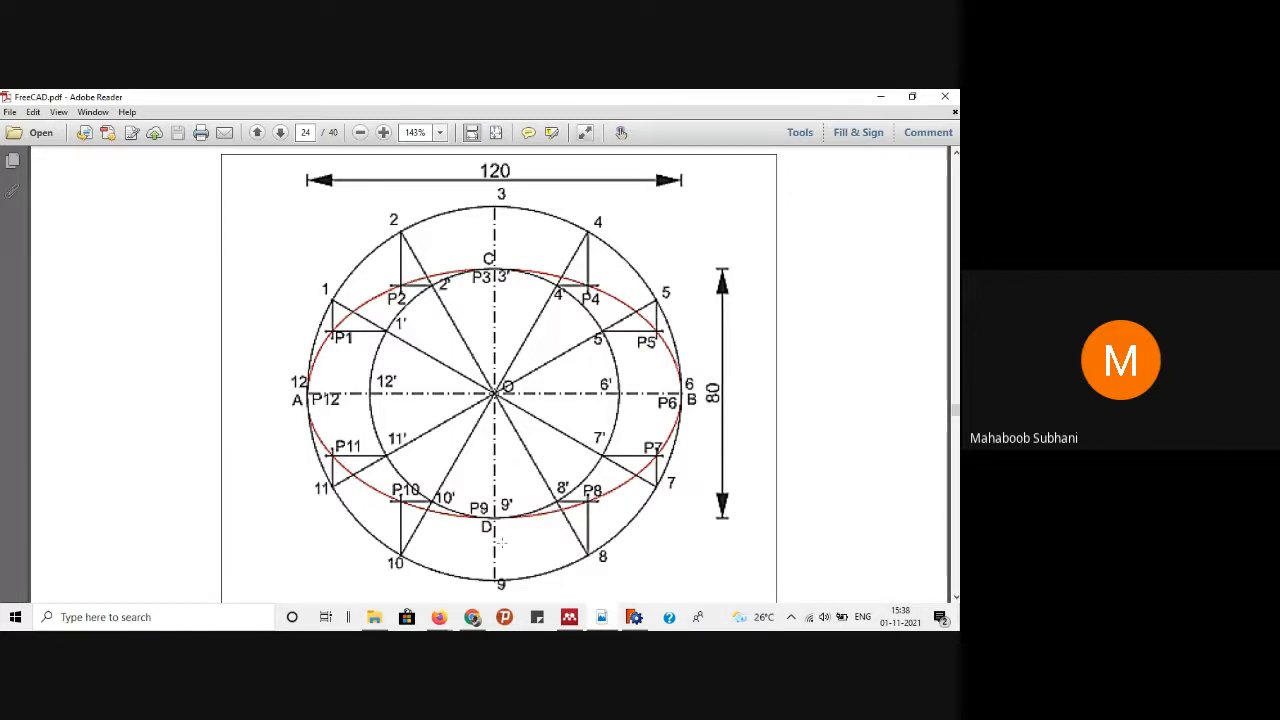
# Step: Compare the mirrored construction with the reference drawing in FreeCAD.pdf, examining how the ellipse passes through points P1 to P12
pyautogui.click(880, 96)
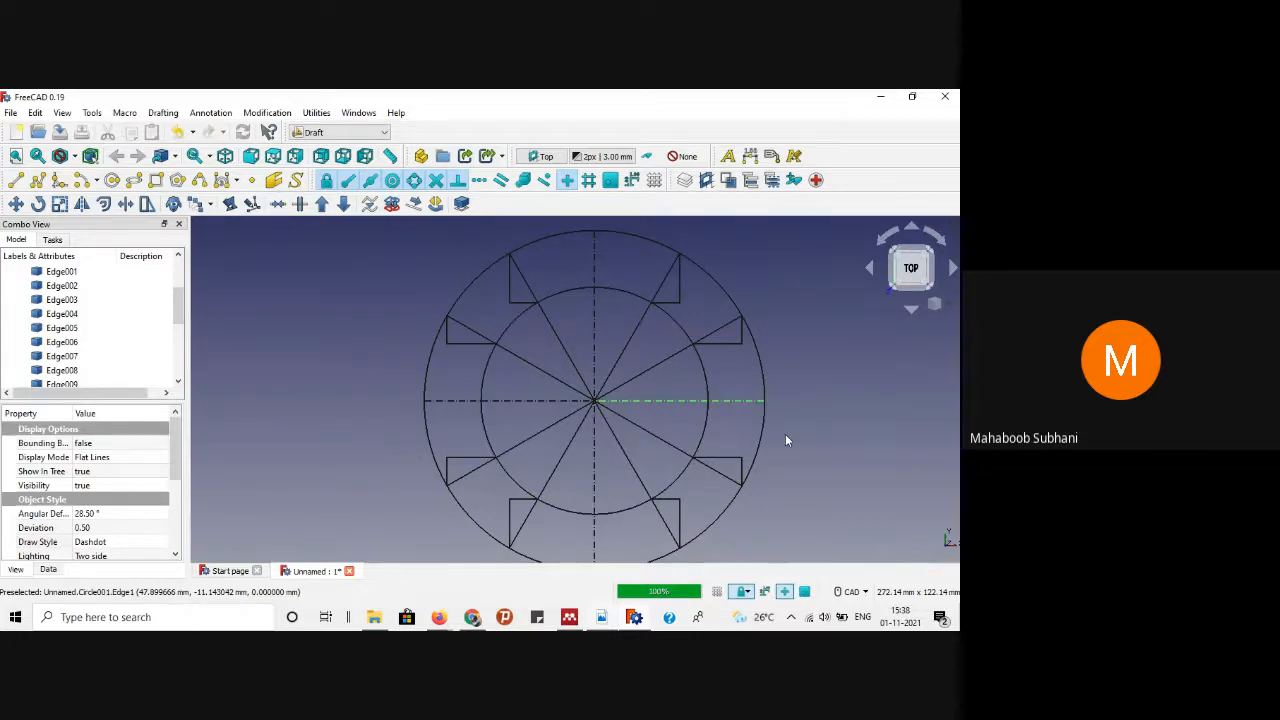
pyautogui.scroll(-1, 785, 434)
pyautogui.click(829, 449)
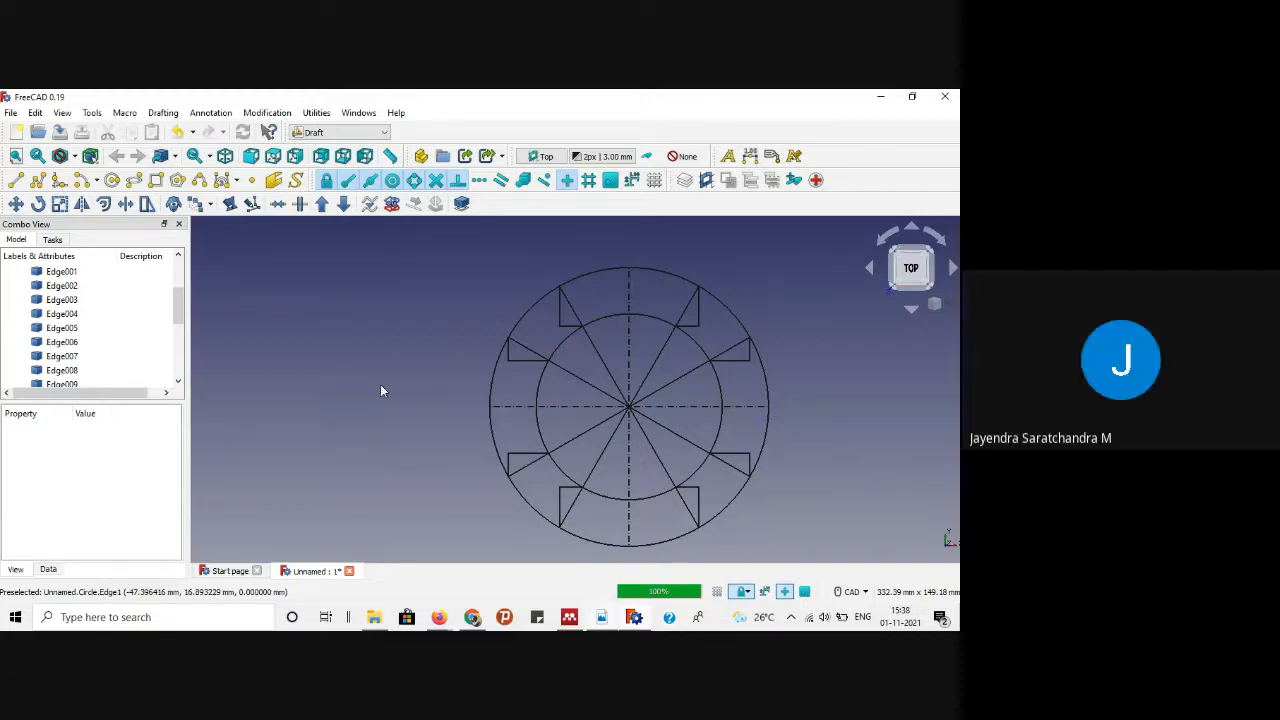
pyautogui.scroll(1, 381, 391)
pyautogui.scroll(-1, 381, 391)
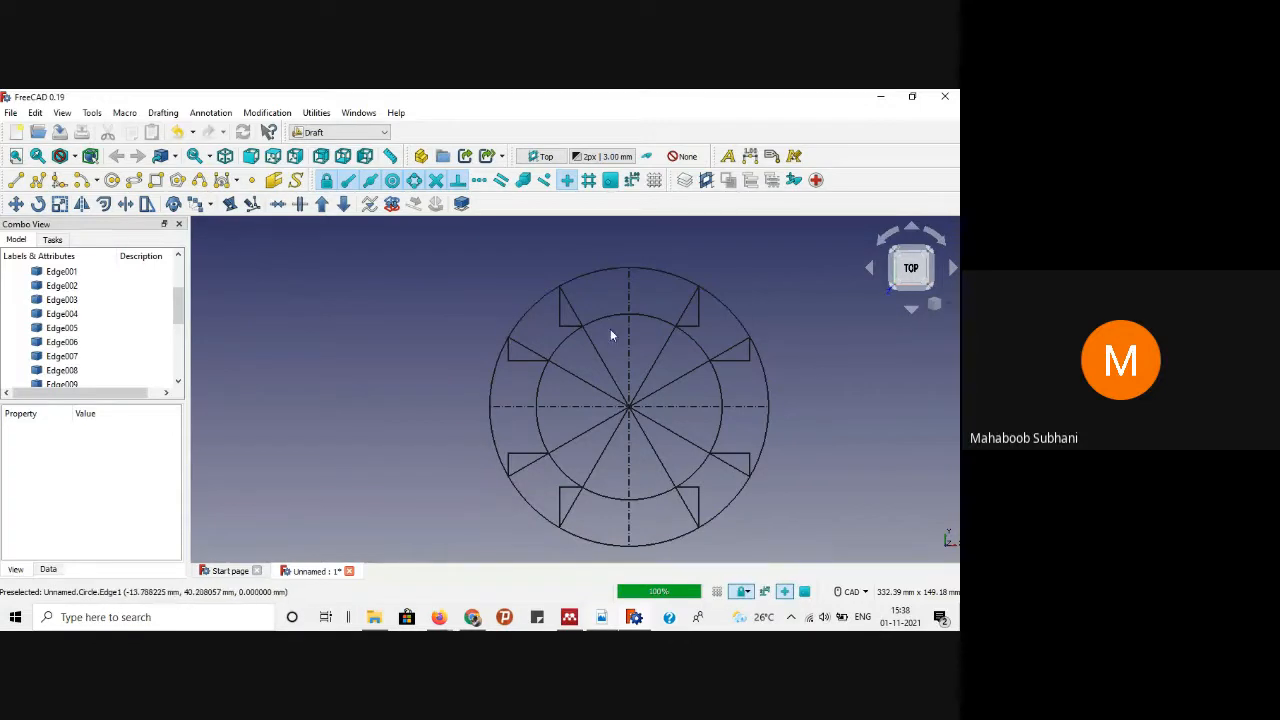
pyautogui.click(601, 617)
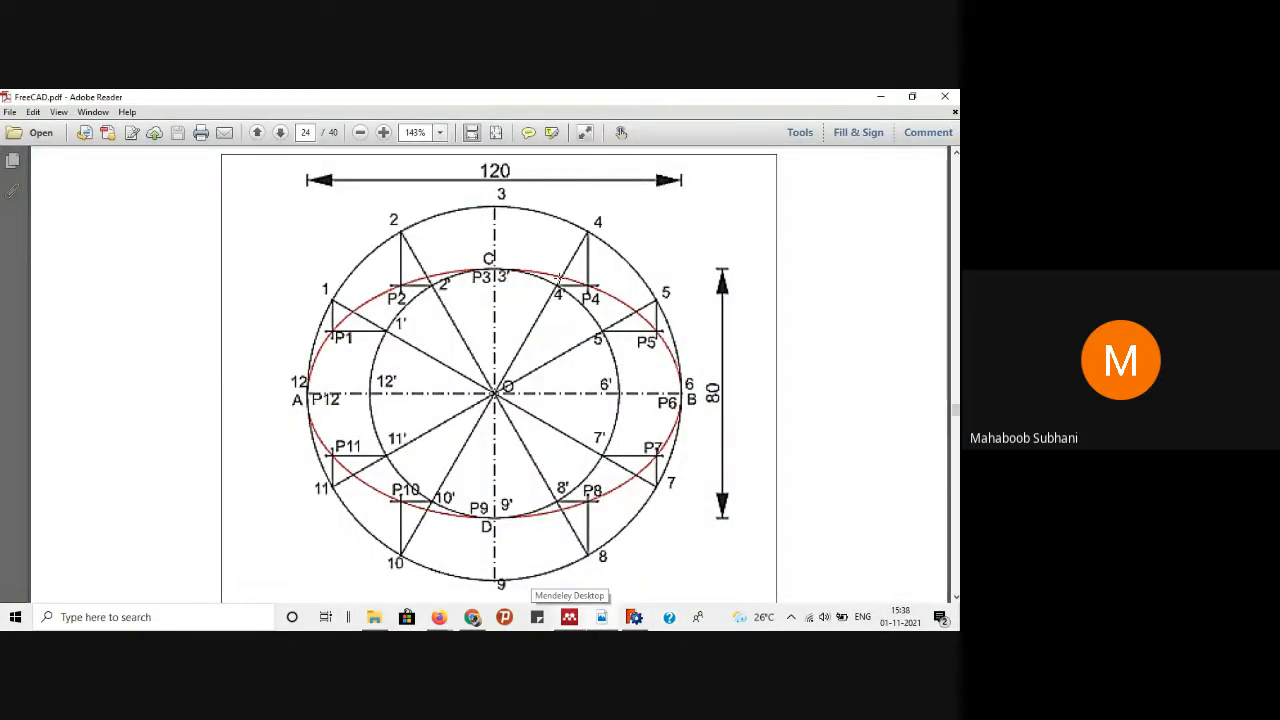
pyautogui.click(880, 96)
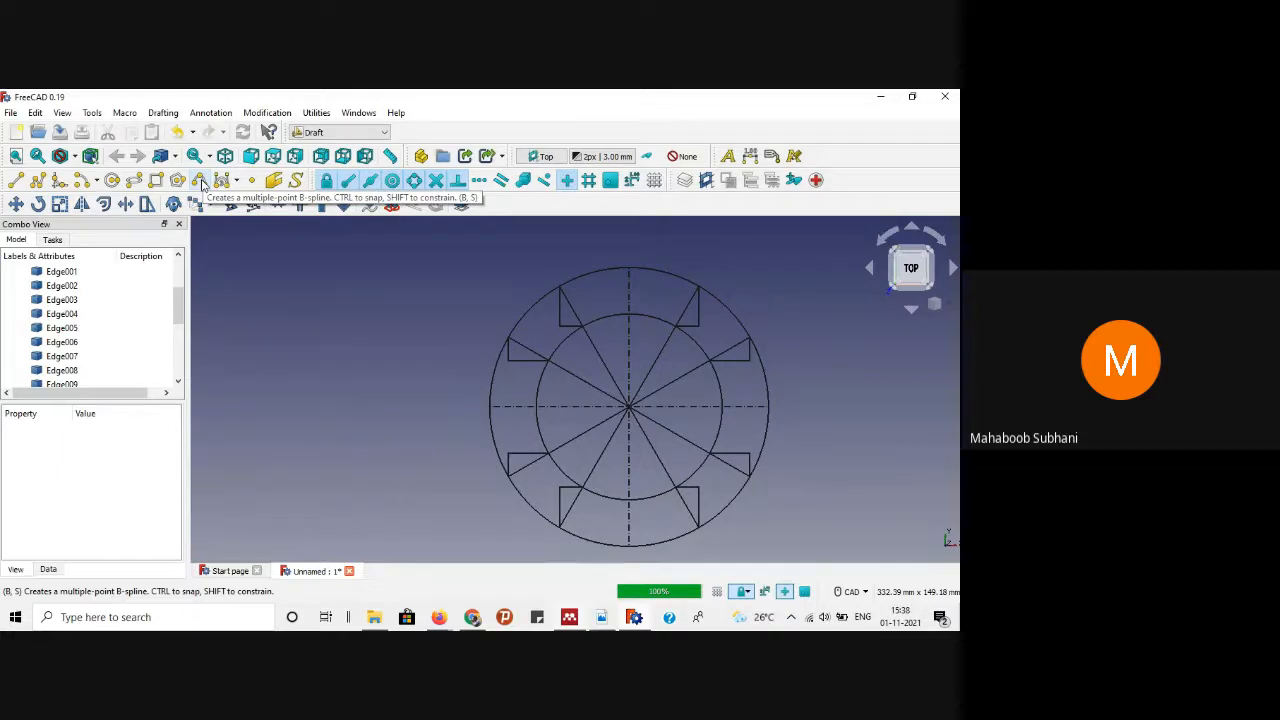
# Step: Start a B-spline at the outer circle's left intersection with the horizontal centre line and pass it through the upper-left quadrant's lower projection corner
pyautogui.press('l')
pyautogui.press('i')
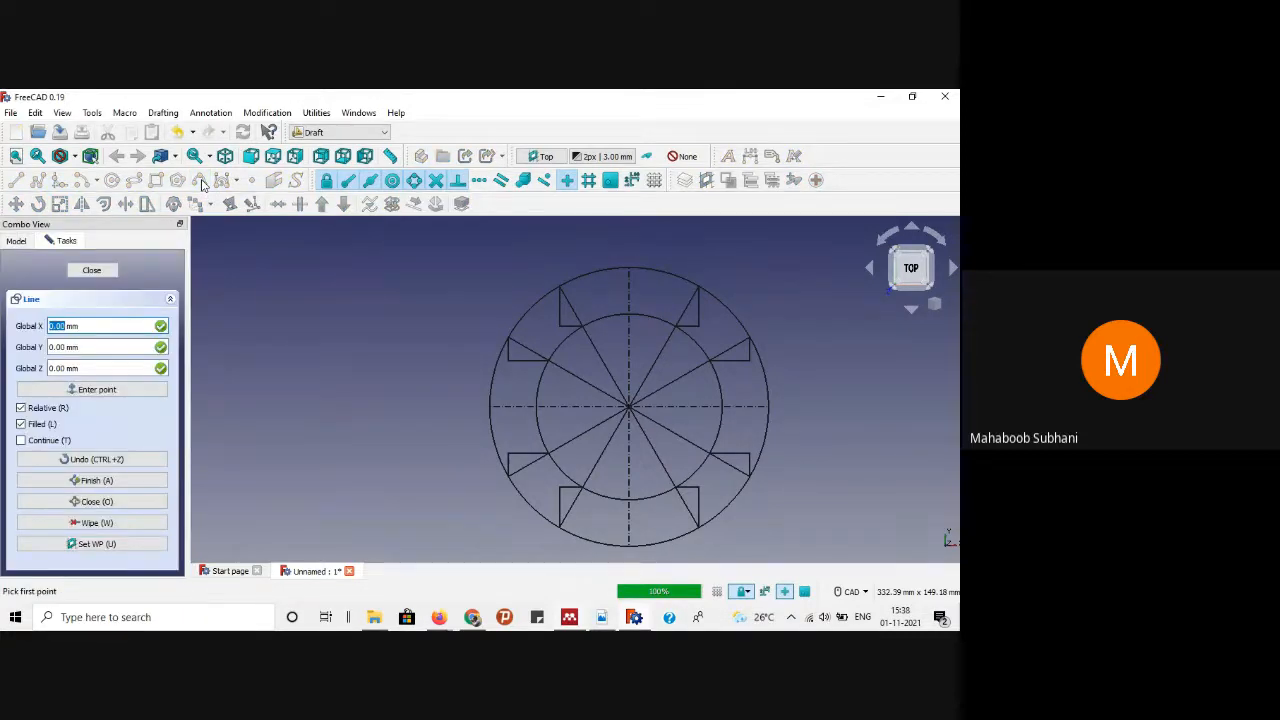
pyautogui.scroll(4, 510, 412)
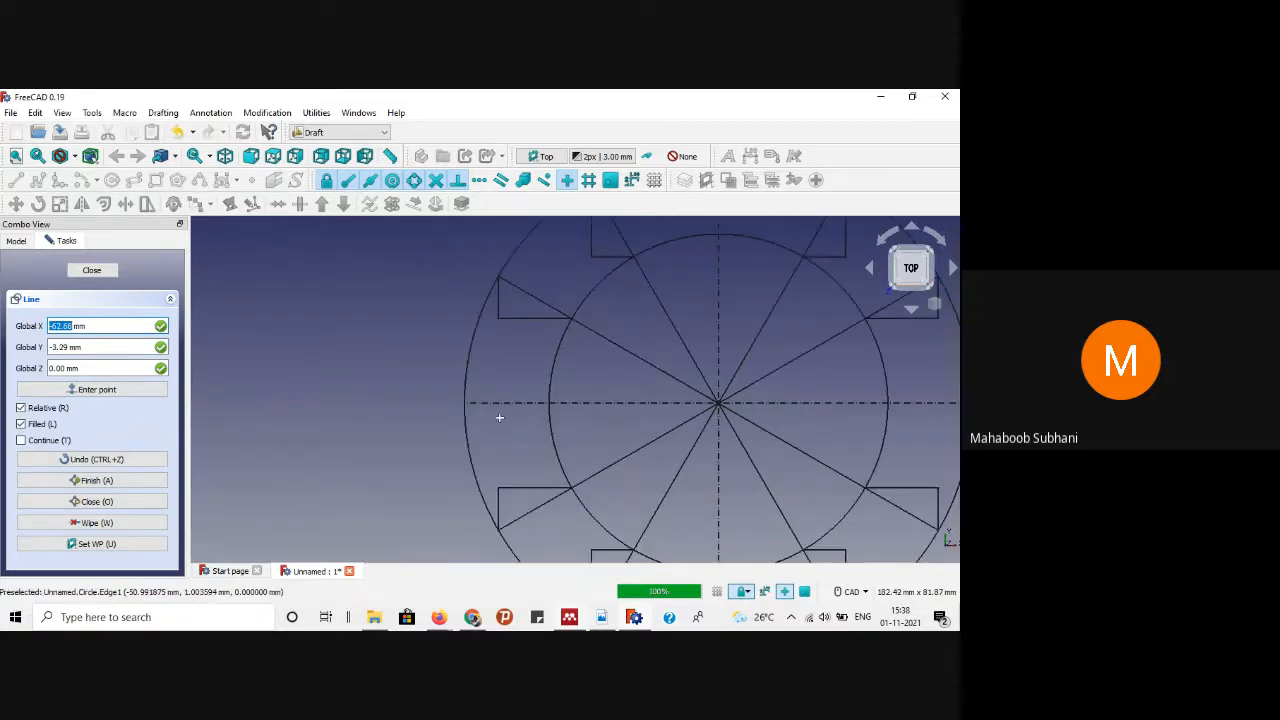
pyautogui.scroll(3, 499, 417)
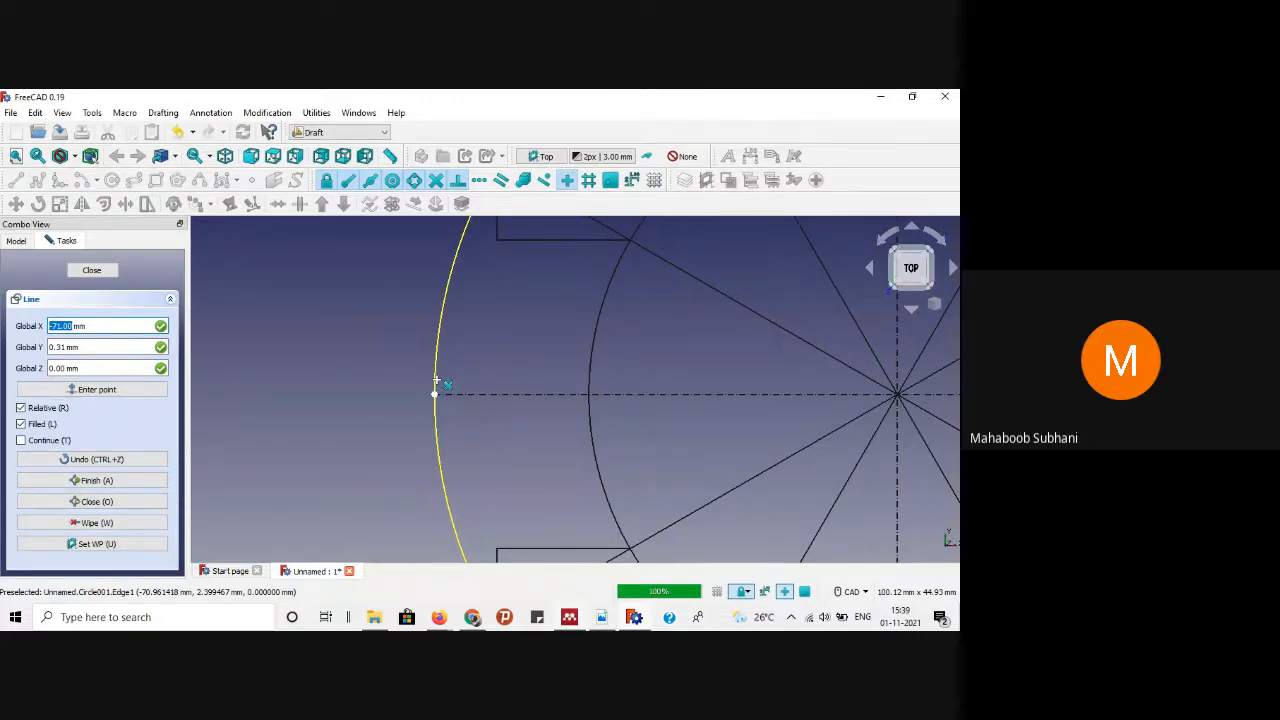
pyautogui.click(436, 388)
pyautogui.scroll(-3, 436, 389)
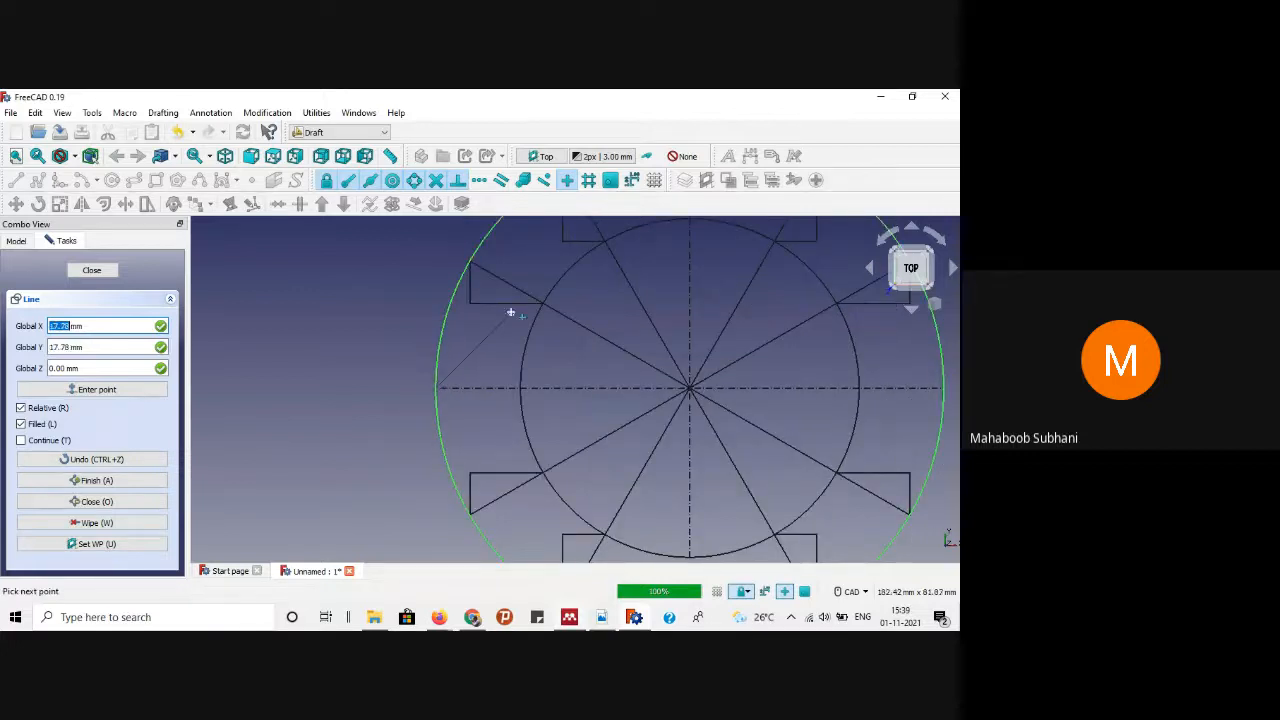
pyautogui.scroll(8, 505, 310)
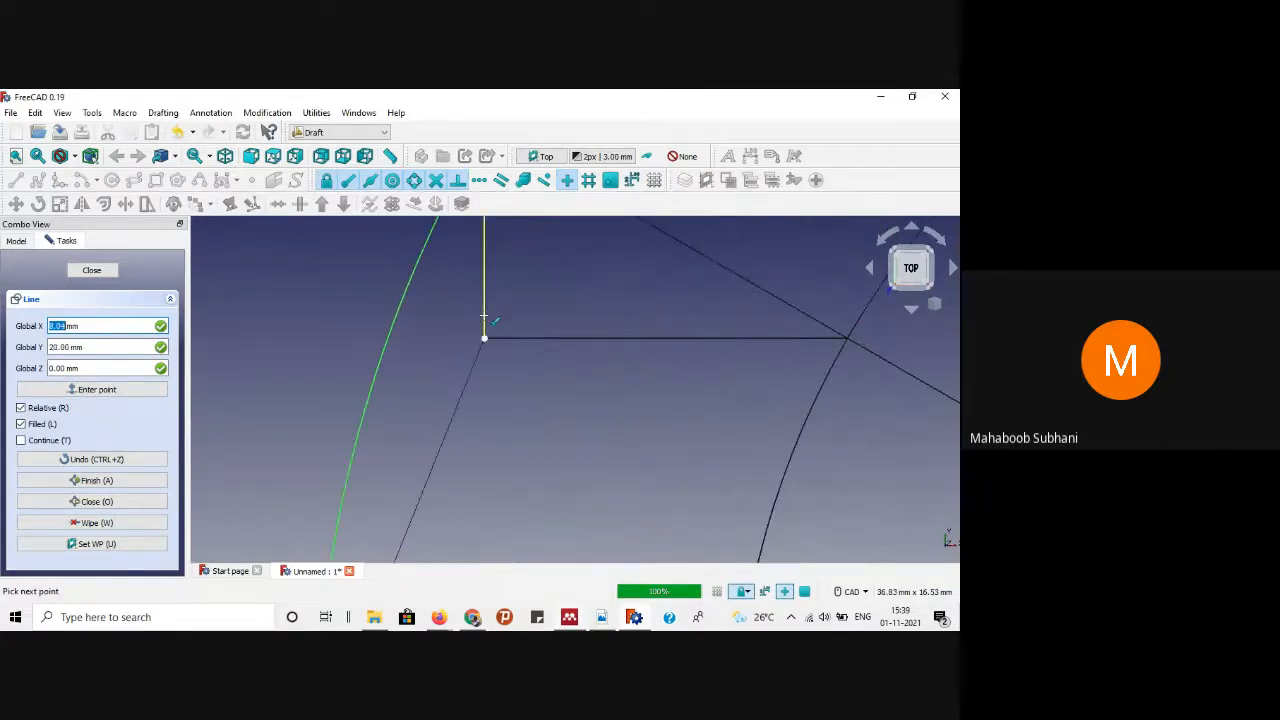
pyautogui.click(484, 320)
# Step: Continue the B-spline through the corner where the upper-left quadrant's steeper vertical and horizontal projection lines meet
pyautogui.scroll(-5, 484, 320)
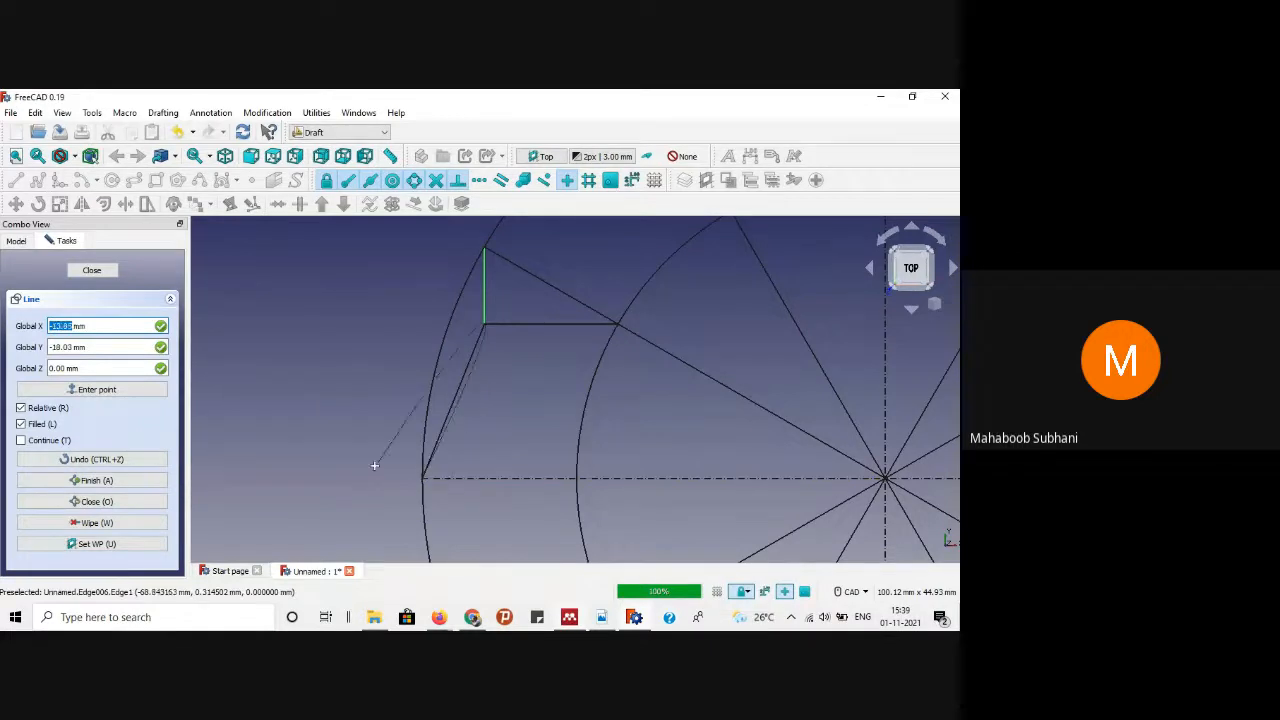
pyautogui.scroll(1, 585, 305)
pyautogui.scroll(-5, 585, 305)
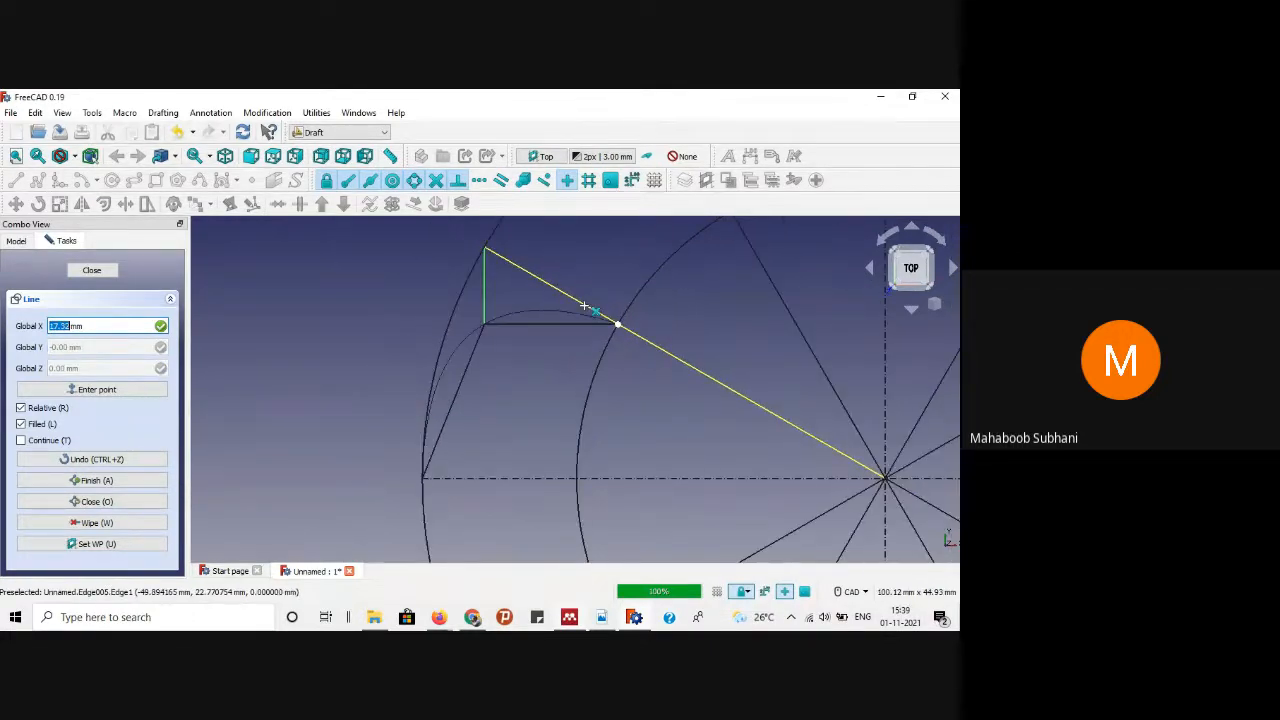
pyautogui.scroll(2, 603, 286)
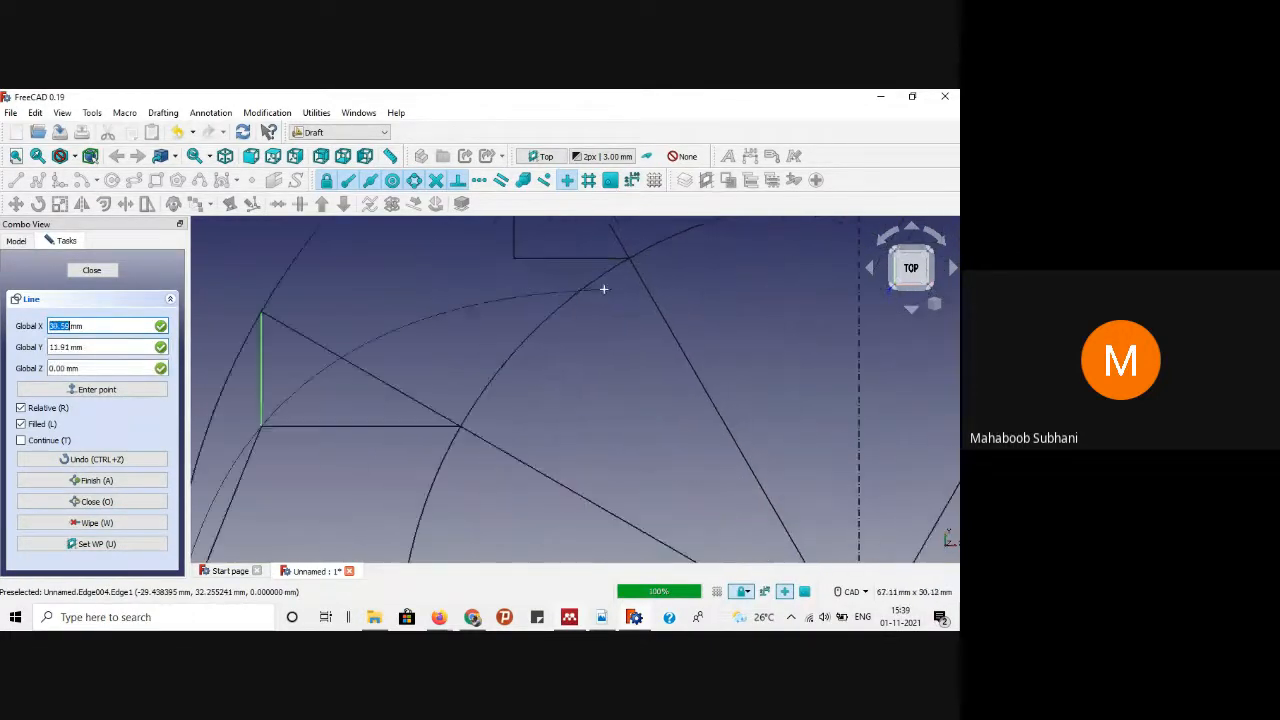
pyautogui.scroll(-3, 594, 286)
pyautogui.scroll(4, 593, 263)
pyautogui.scroll(2, 593, 263)
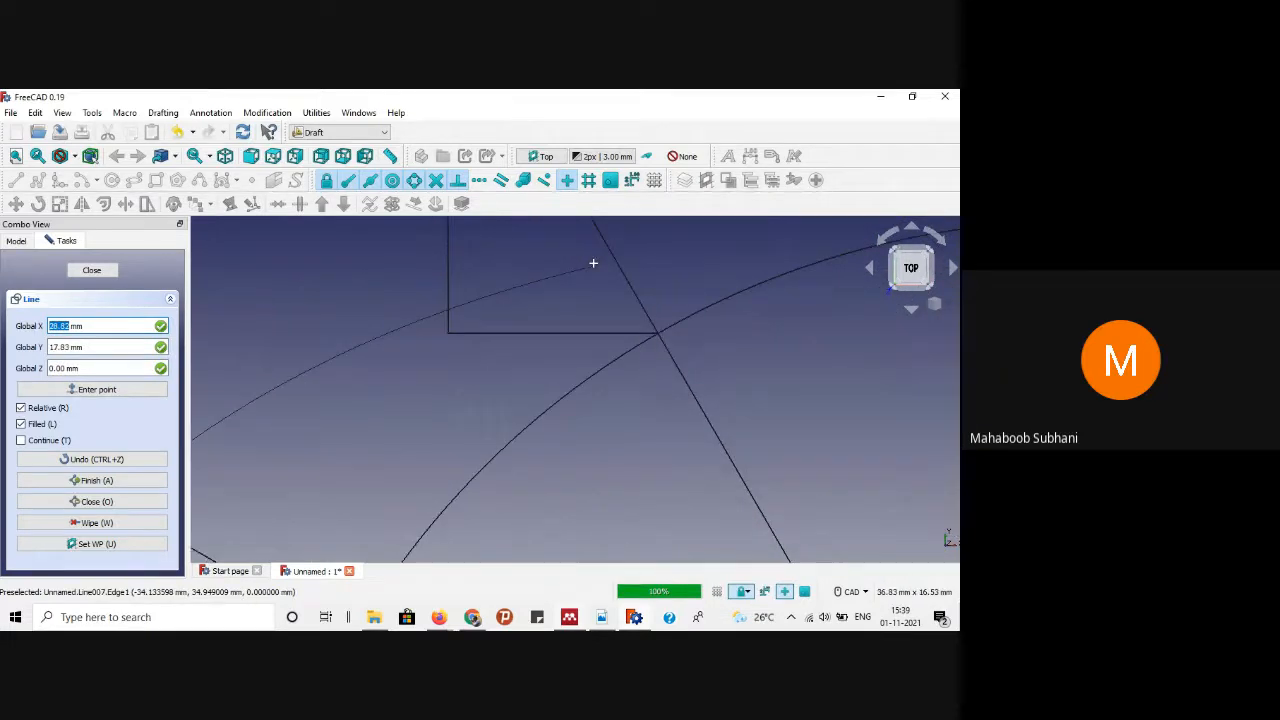
pyautogui.click(448, 300)
pyautogui.scroll(-4, 448, 302)
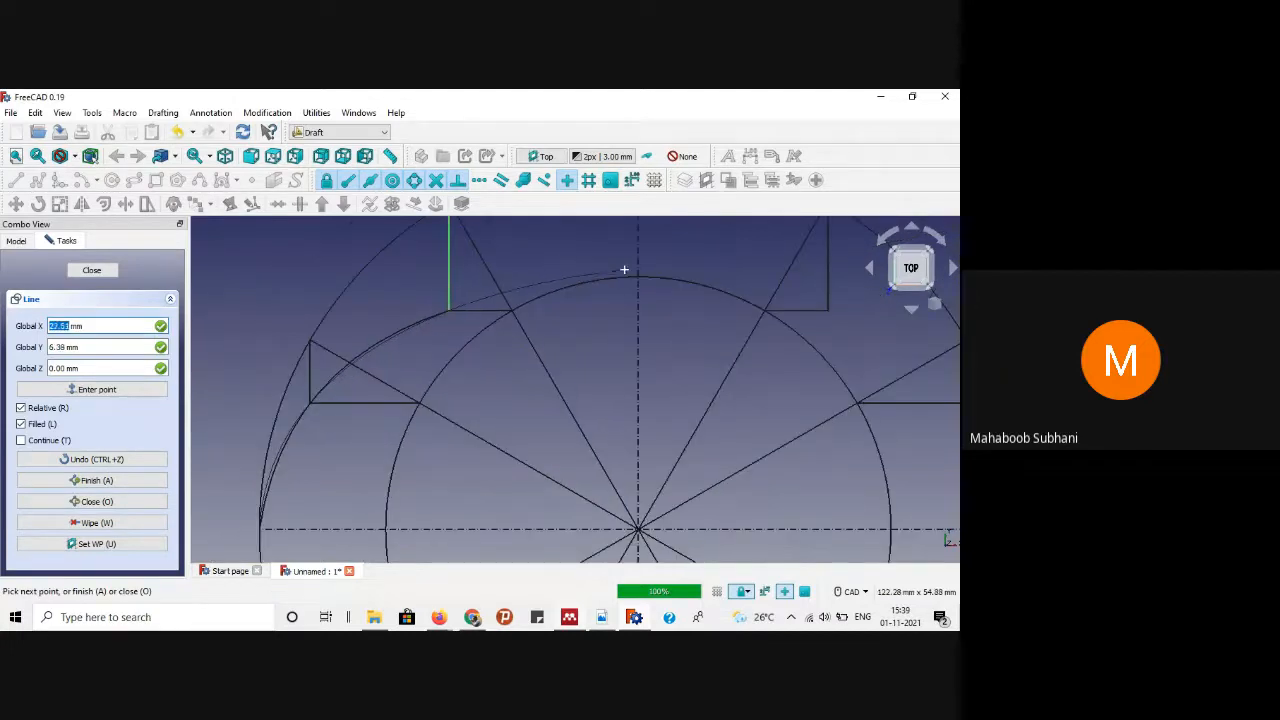
# Step: Continue the B-spline through the inner circle's upper intersection with the vertical centre line and the upper-right quadrant's steeper projection corner
pyautogui.scroll(4, 624, 269)
pyautogui.press('shift')
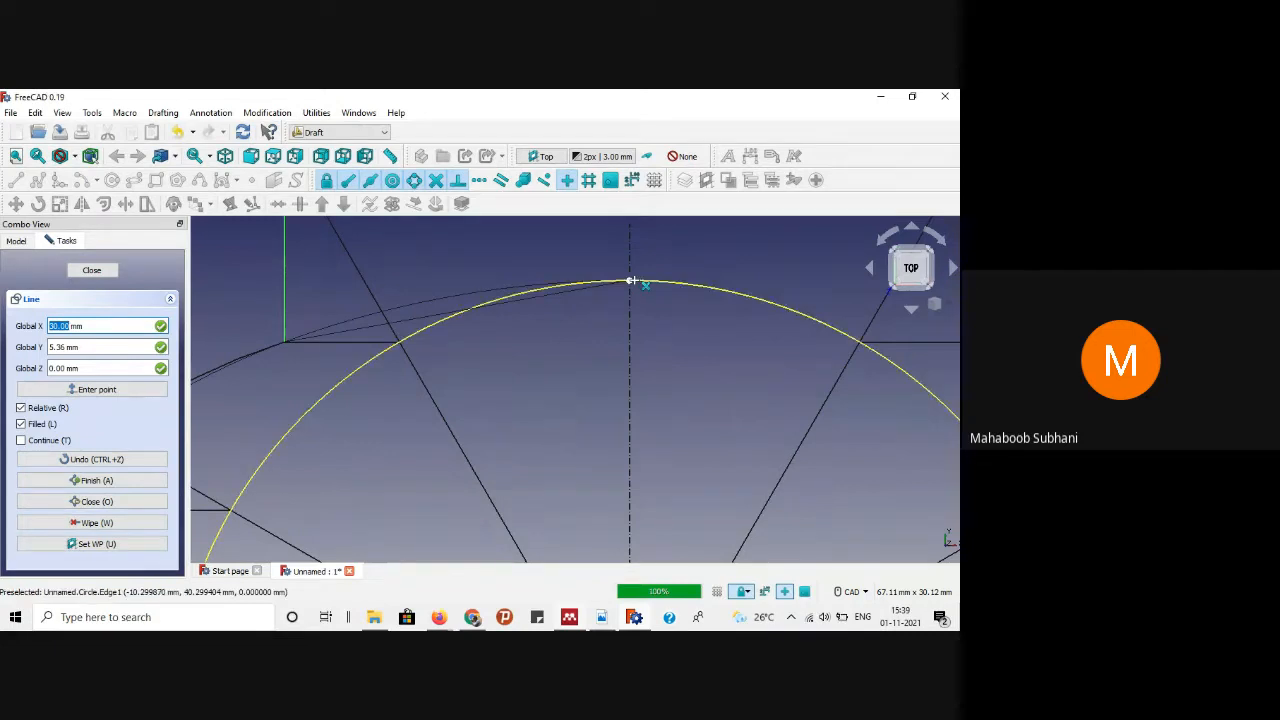
pyautogui.click(631, 281)
pyautogui.scroll(-3, 631, 281)
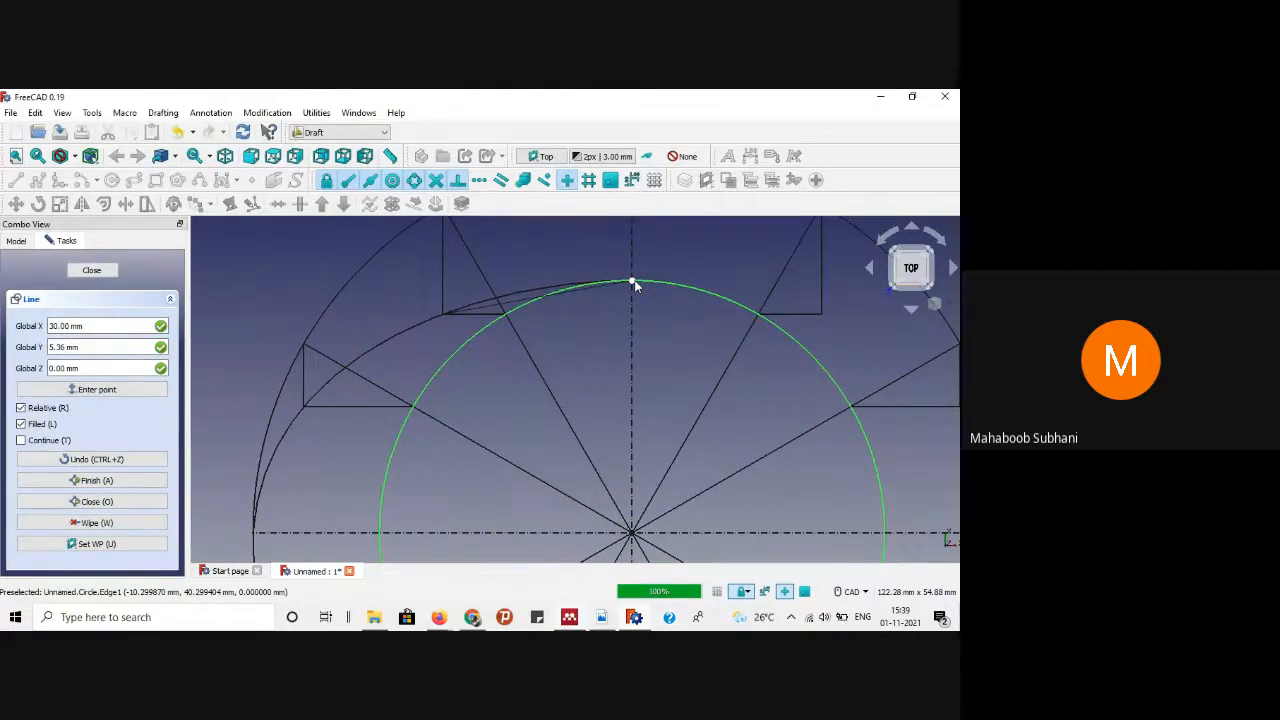
pyautogui.click(822, 313)
pyautogui.scroll(-4, 823, 312)
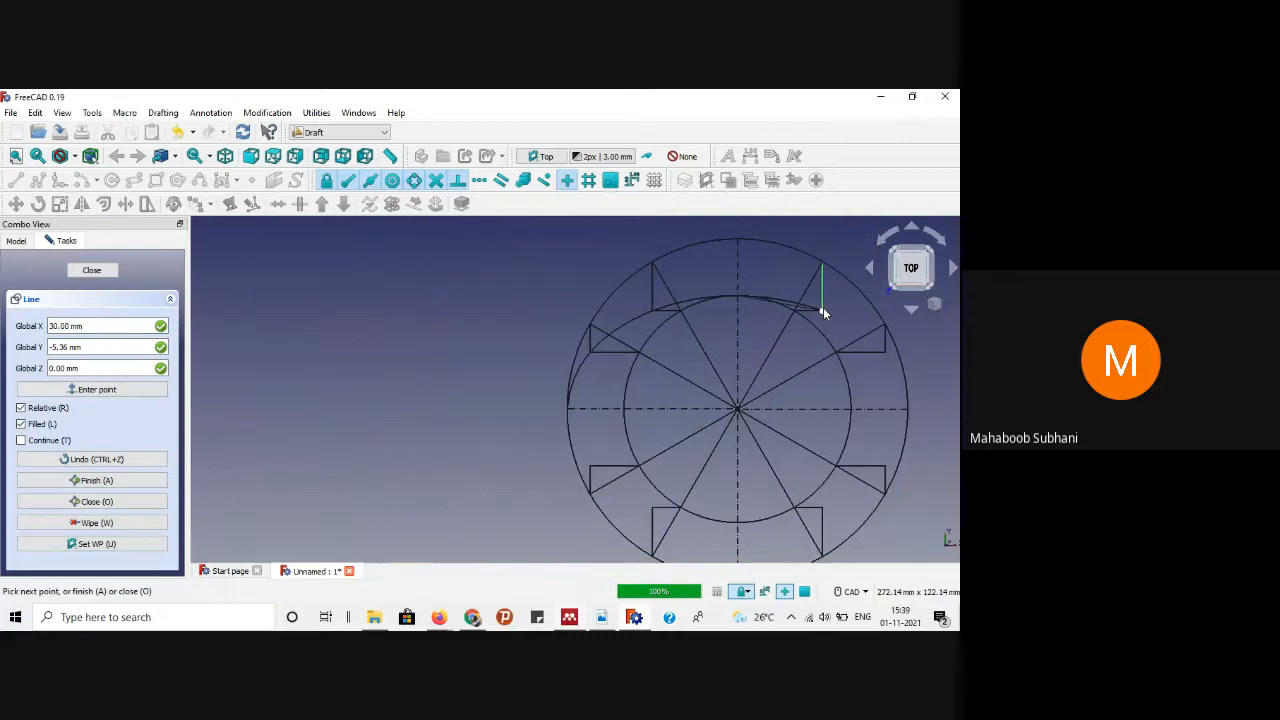
# Step: Pass the B-spline through the upper-right quadrant's lower projection corner and the outer circle's right intersection with the horizontal centre line
pyautogui.scroll(4, 882, 351)
pyautogui.scroll(3, 890, 352)
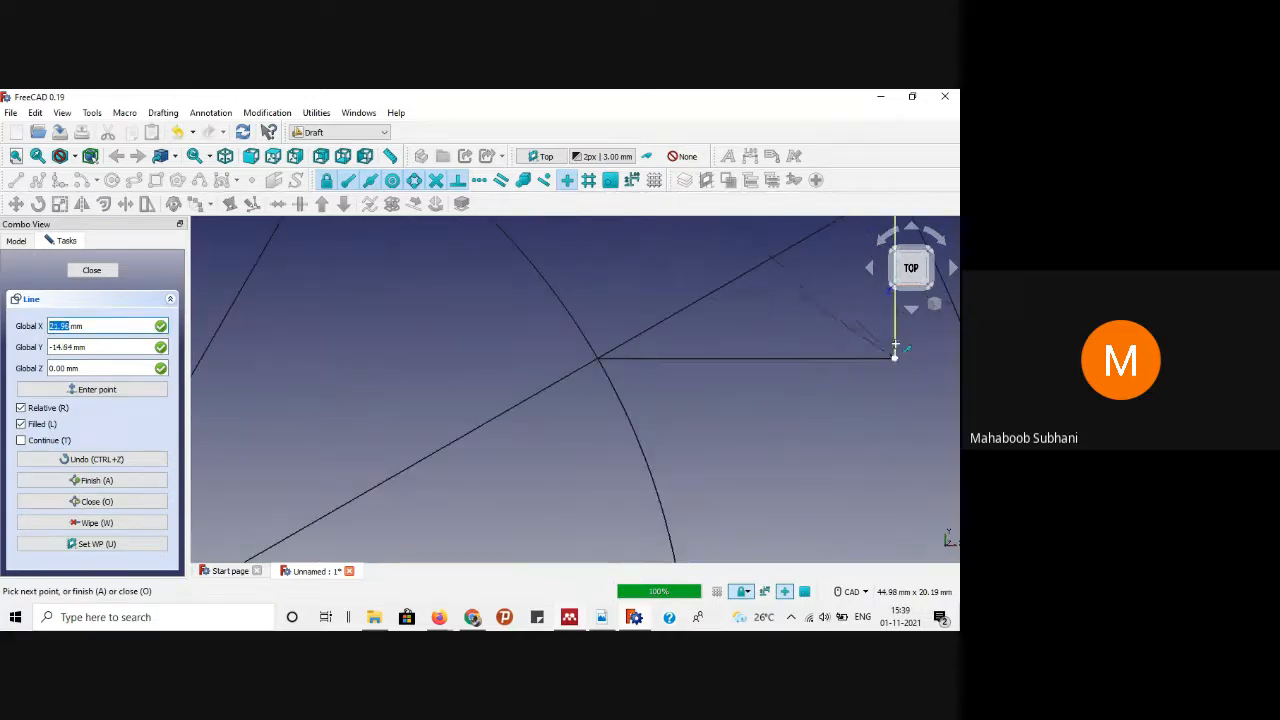
pyautogui.scroll(-4, 896, 350)
pyautogui.scroll(-4, 896, 349)
pyautogui.click(891, 337)
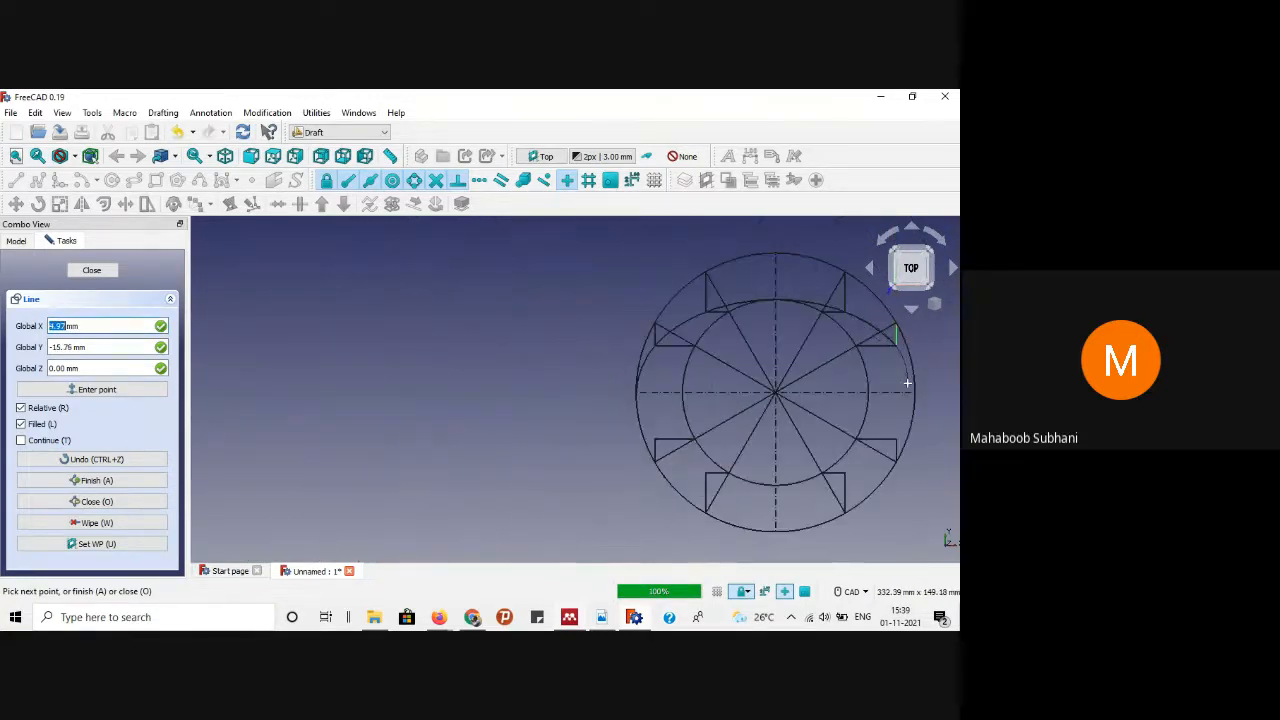
pyautogui.scroll(5, 912, 385)
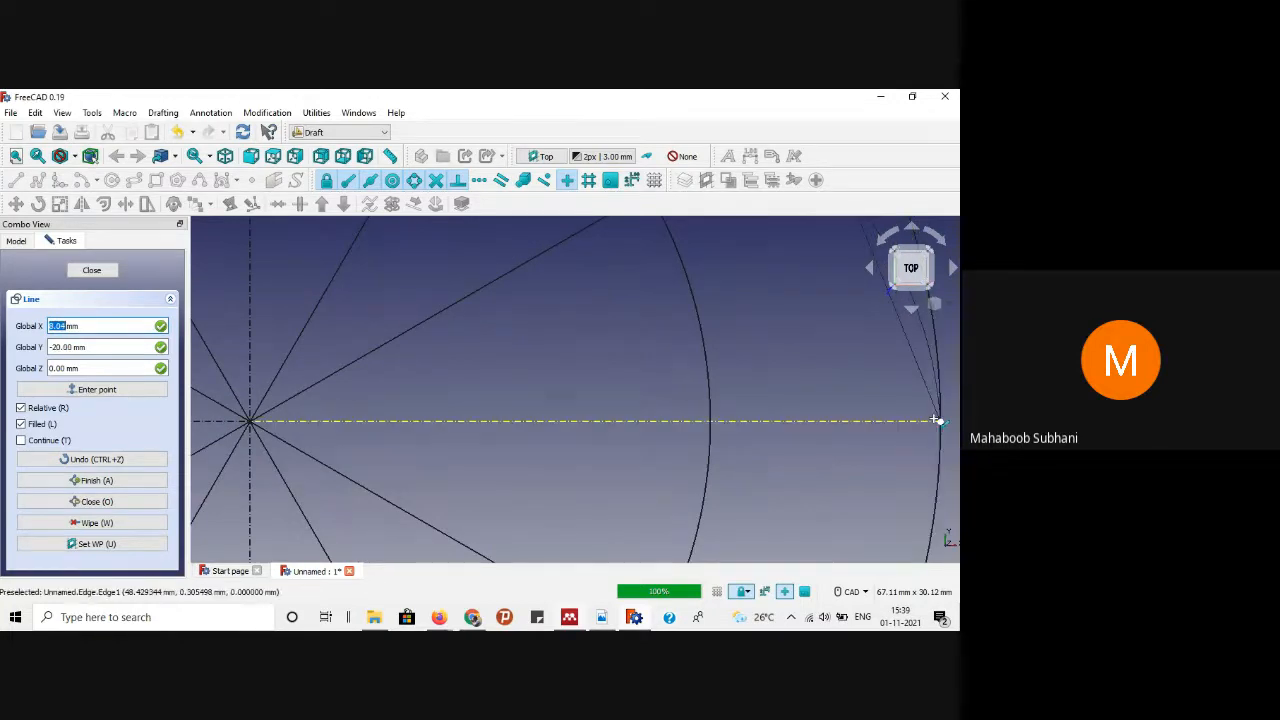
pyautogui.scroll(-4, 936, 420)
pyautogui.scroll(-5, 935, 420)
pyautogui.click(935, 420)
pyautogui.scroll(9, 918, 456)
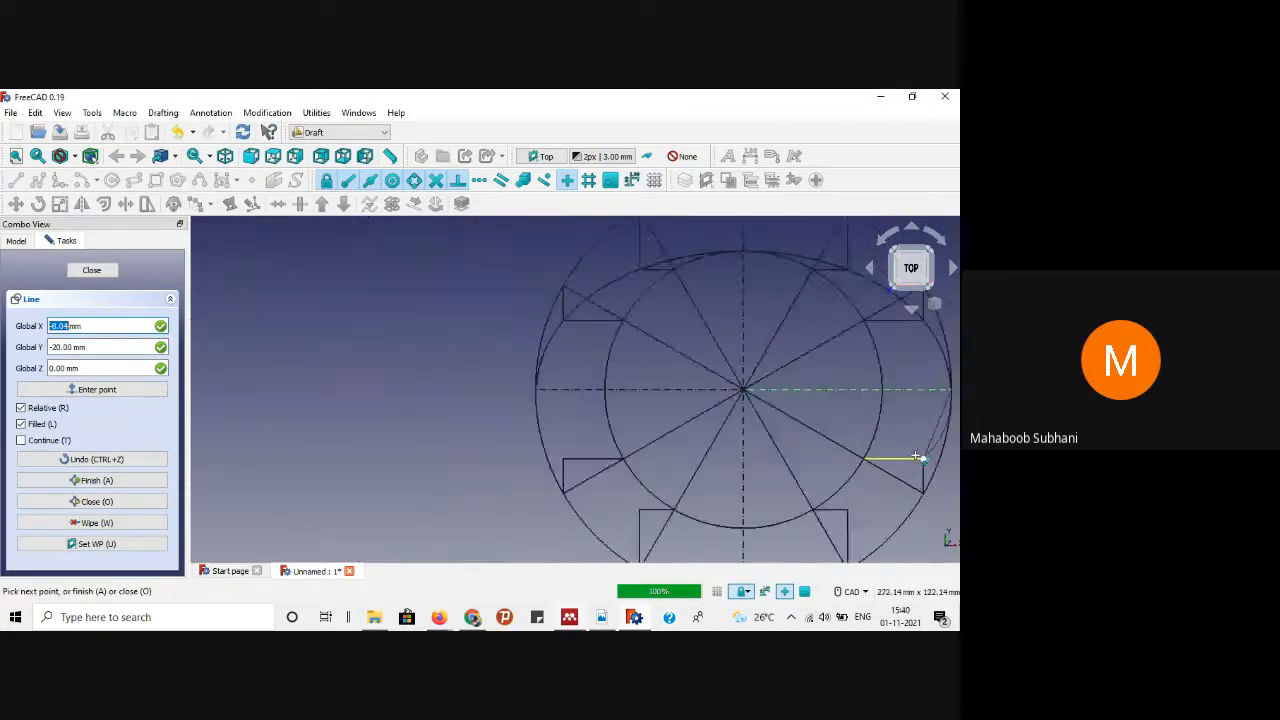
# Step: Extend the B-spline through both projection corners of the lower-right quadrant, starting with the one nearer the horizontal centre line
pyautogui.scroll(-4, 915, 456)
pyautogui.scroll(5, 920, 457)
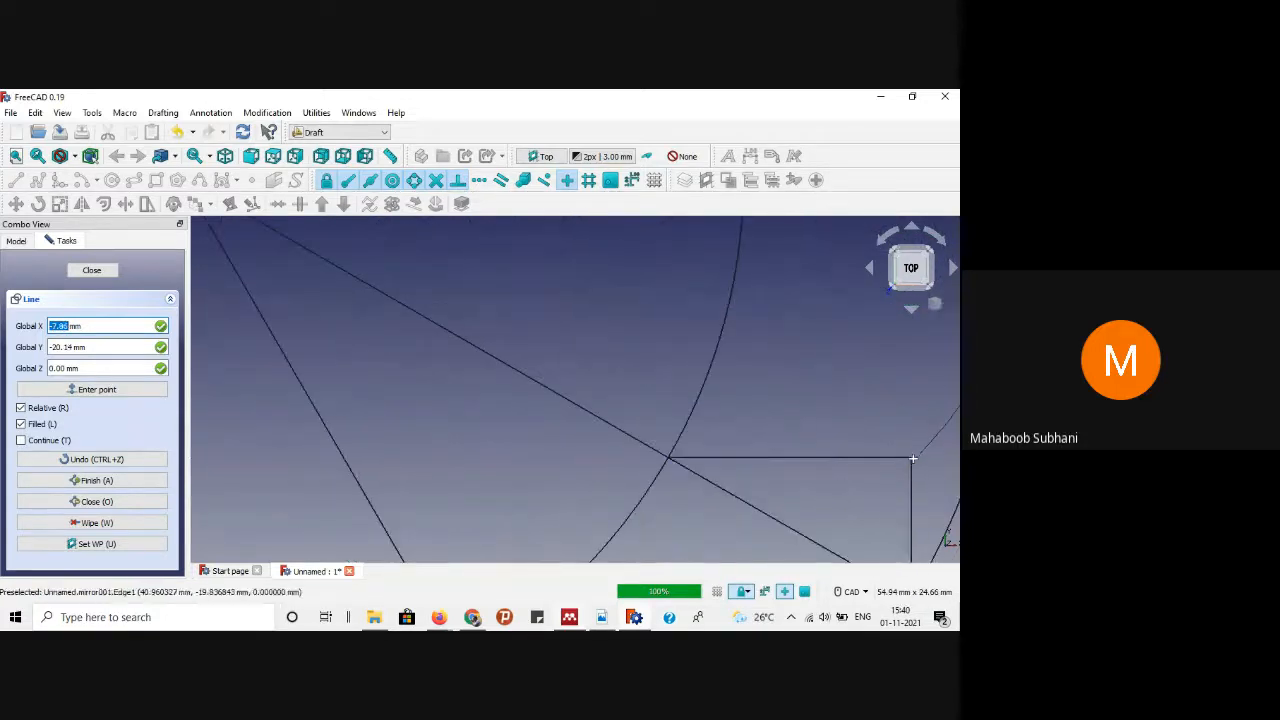
pyautogui.click(908, 458)
pyautogui.scroll(-5, 906, 458)
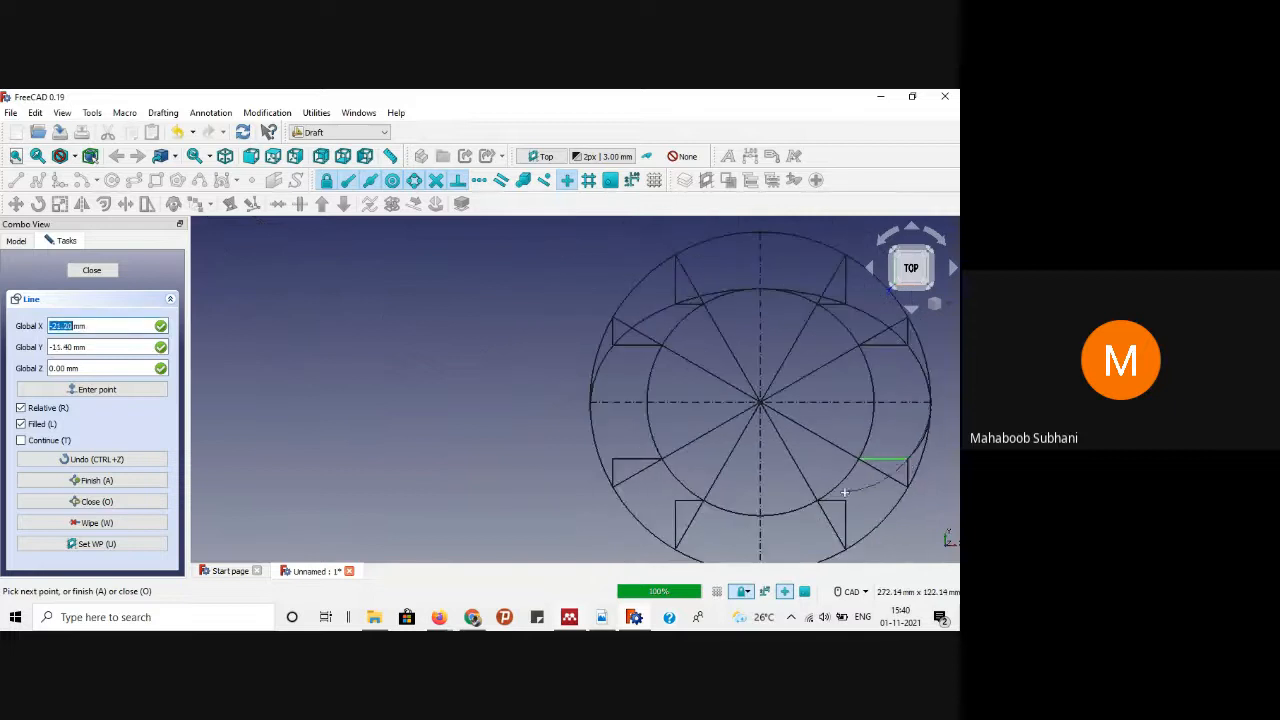
pyautogui.scroll(5, 870, 490)
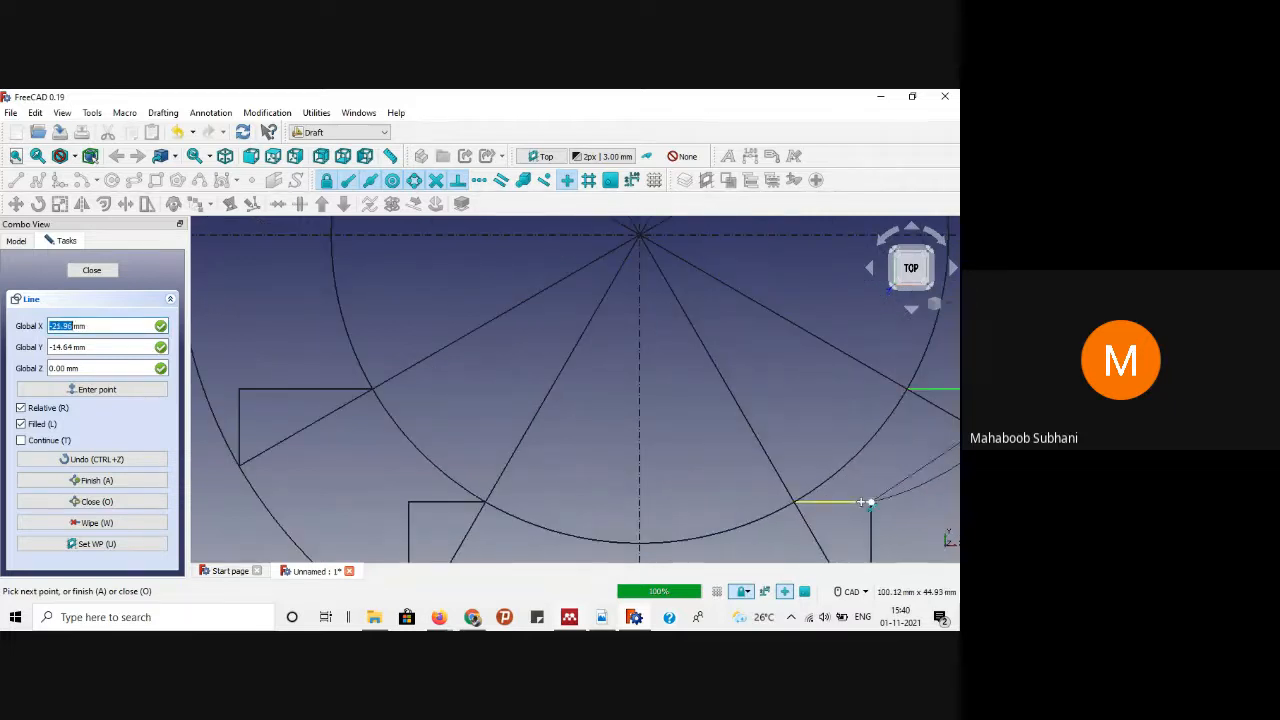
pyautogui.click(861, 501)
# Step: Continue the B-spline through the inner circle's lower intersection with the vertical centre line and the lower-left quadrant's steeper projection corner
pyautogui.scroll(-5, 861, 501)
pyautogui.scroll(5, 681, 444)
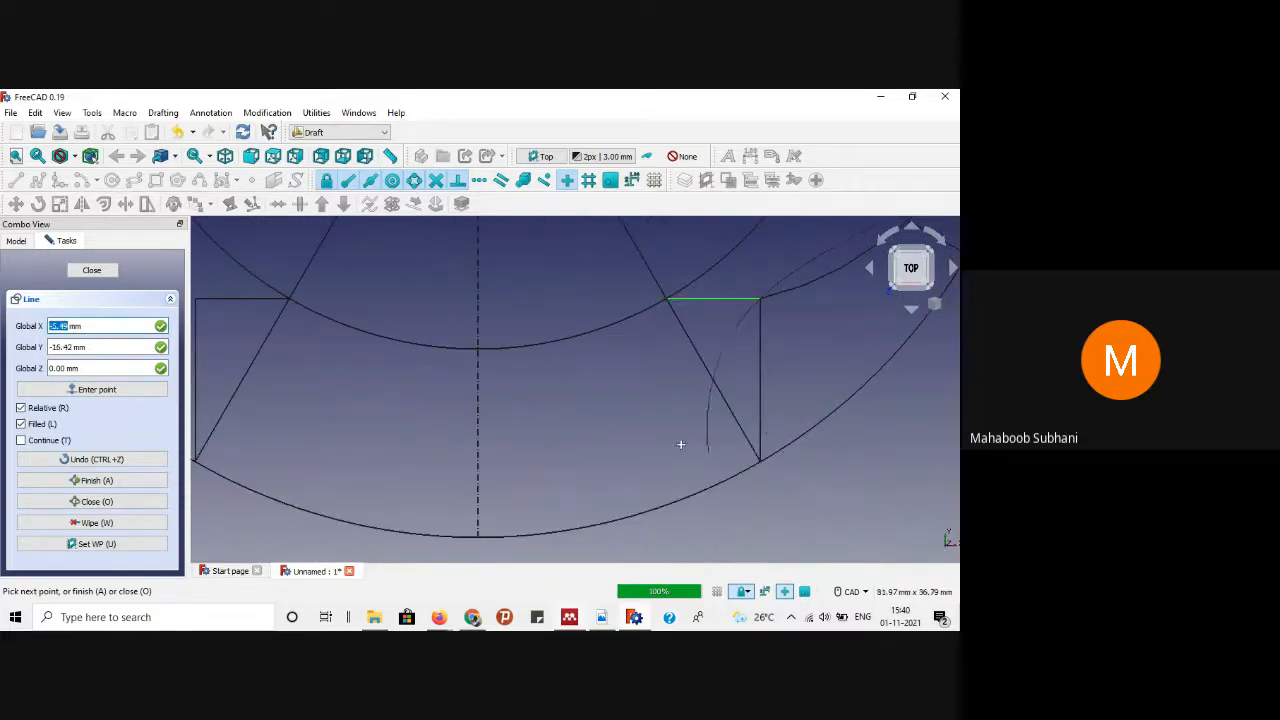
pyautogui.click(462, 348)
pyautogui.scroll(-5, 463, 349)
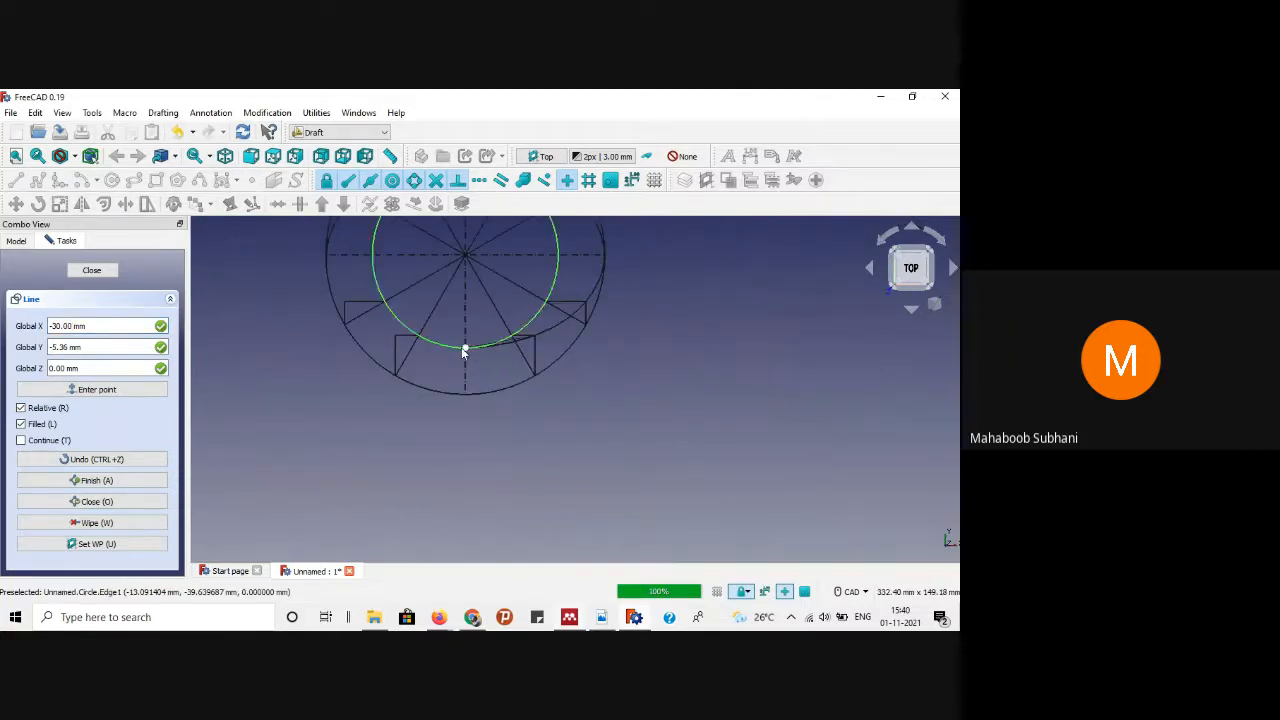
pyautogui.scroll(5, 413, 349)
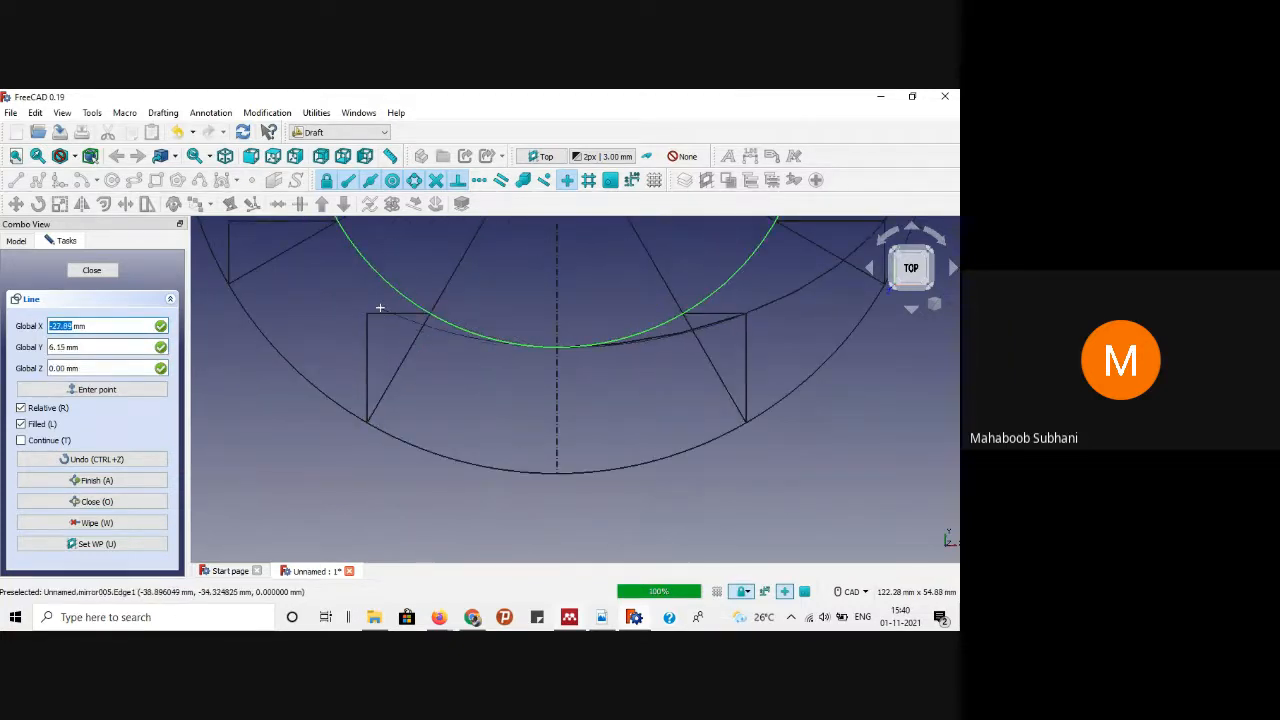
pyautogui.click(382, 312)
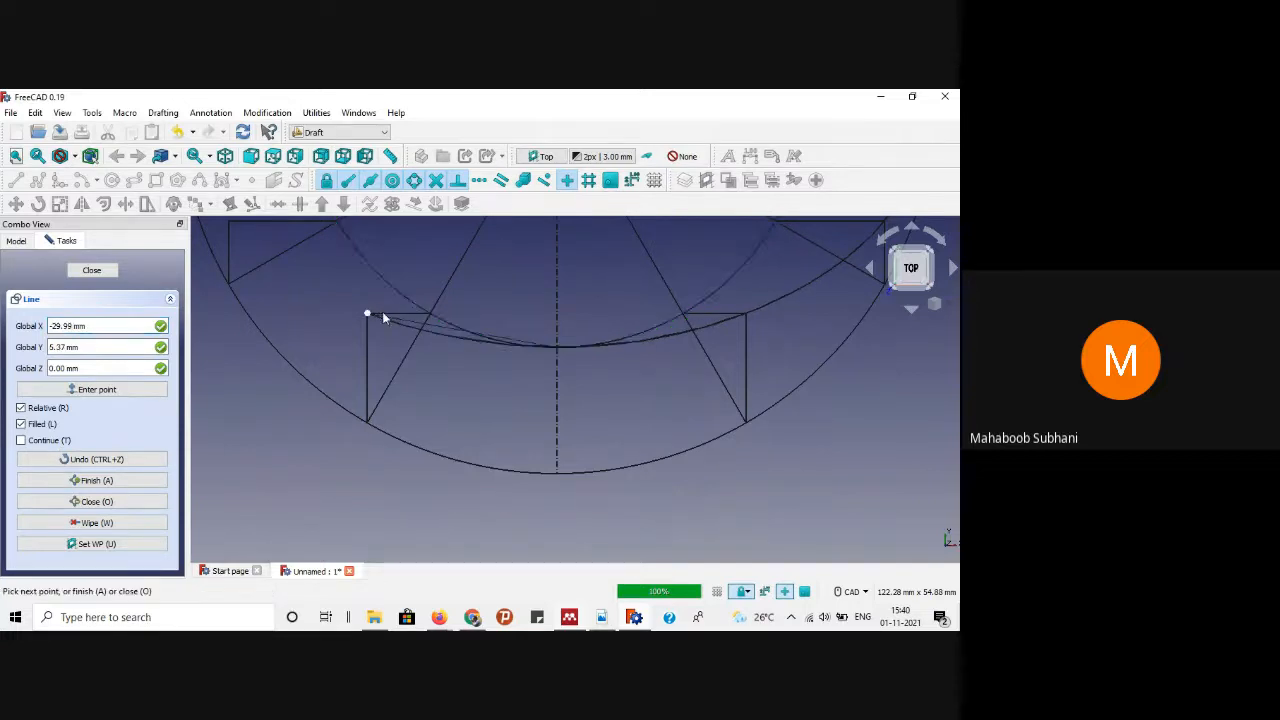
# Step: Pass the B-spline through the lower-left quadrant's remaining projection corner and close it at its starting point on the outer circle
pyautogui.scroll(-5, 382, 311)
pyautogui.scroll(5, 349, 268)
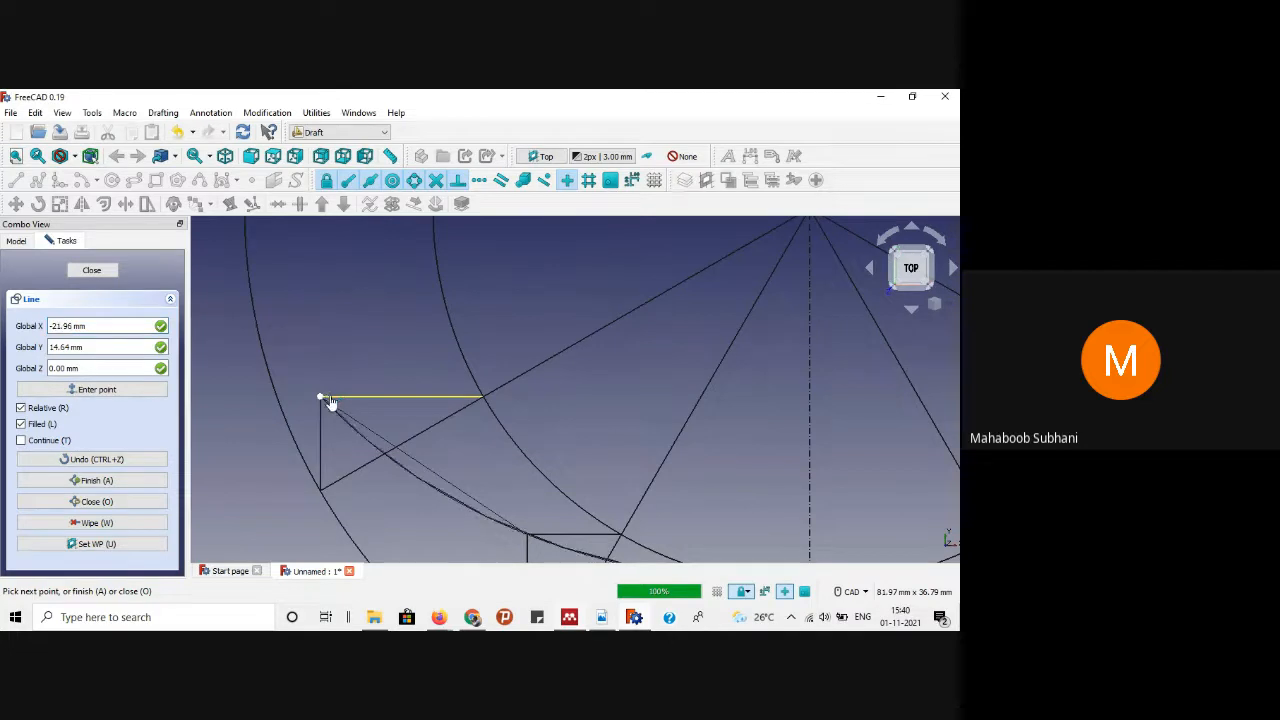
pyautogui.scroll(-5, 323, 399)
pyautogui.scroll(5, 300, 322)
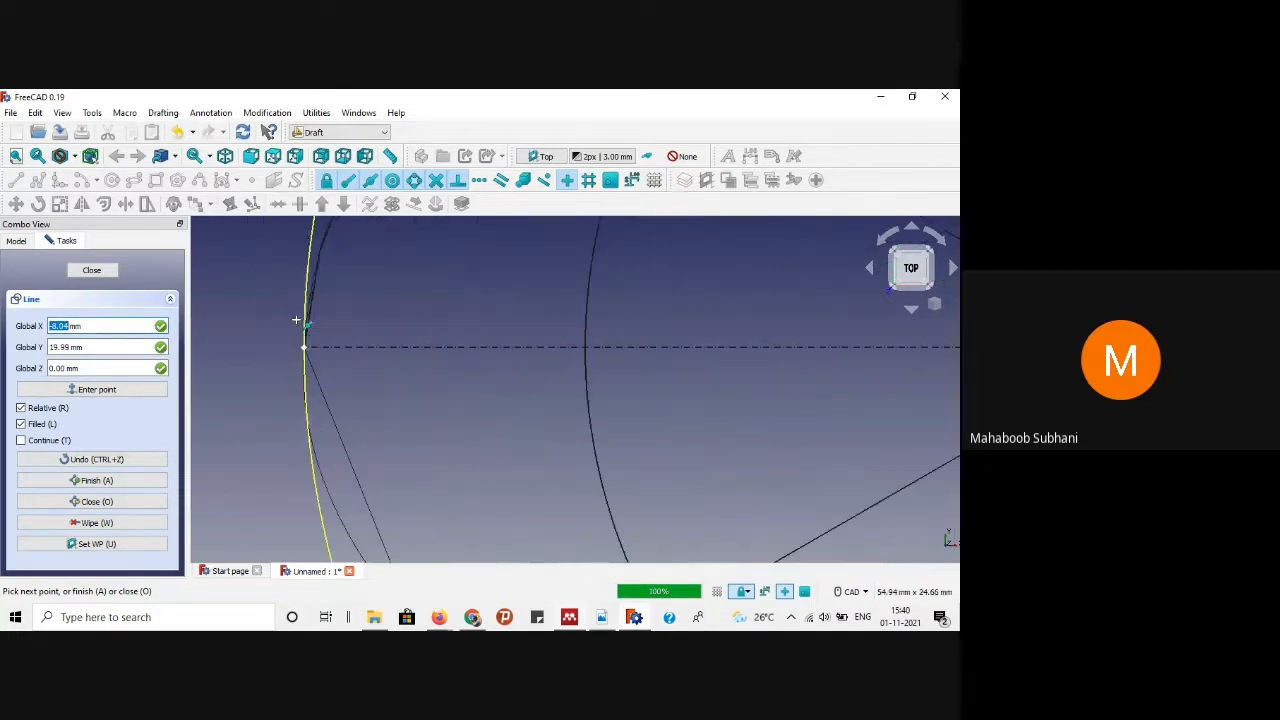
pyautogui.scroll(5, 308, 336)
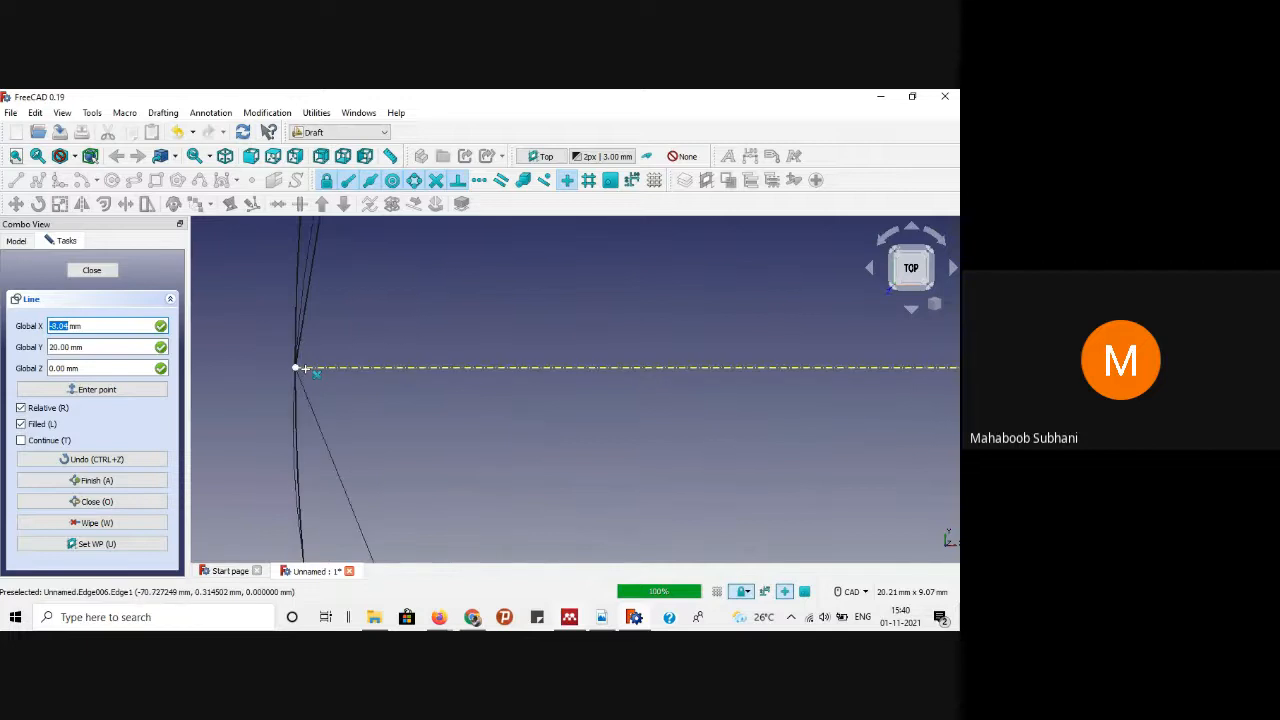
pyautogui.click(302, 368)
pyautogui.scroll(-4, 288, 374)
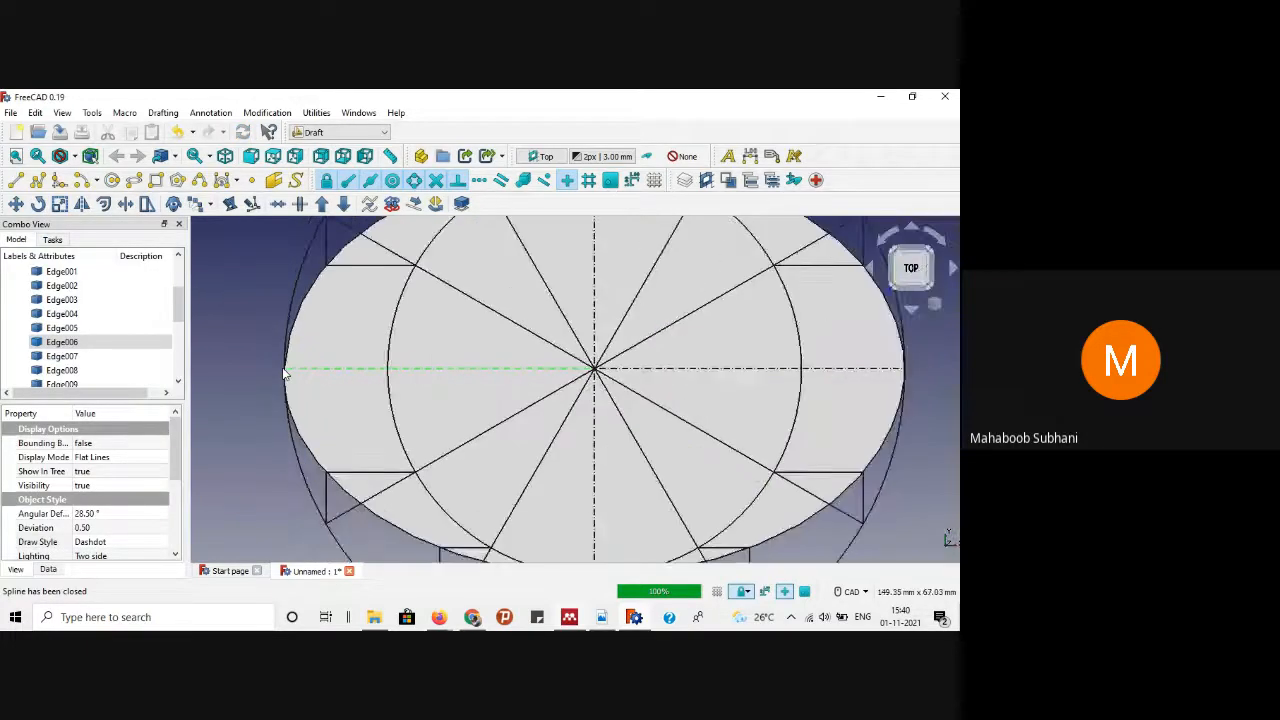
# Step: Set the display mode of Edge006, the left half of the horizontal centre line, to Wireframe
pyautogui.scroll(-3, 285, 372)
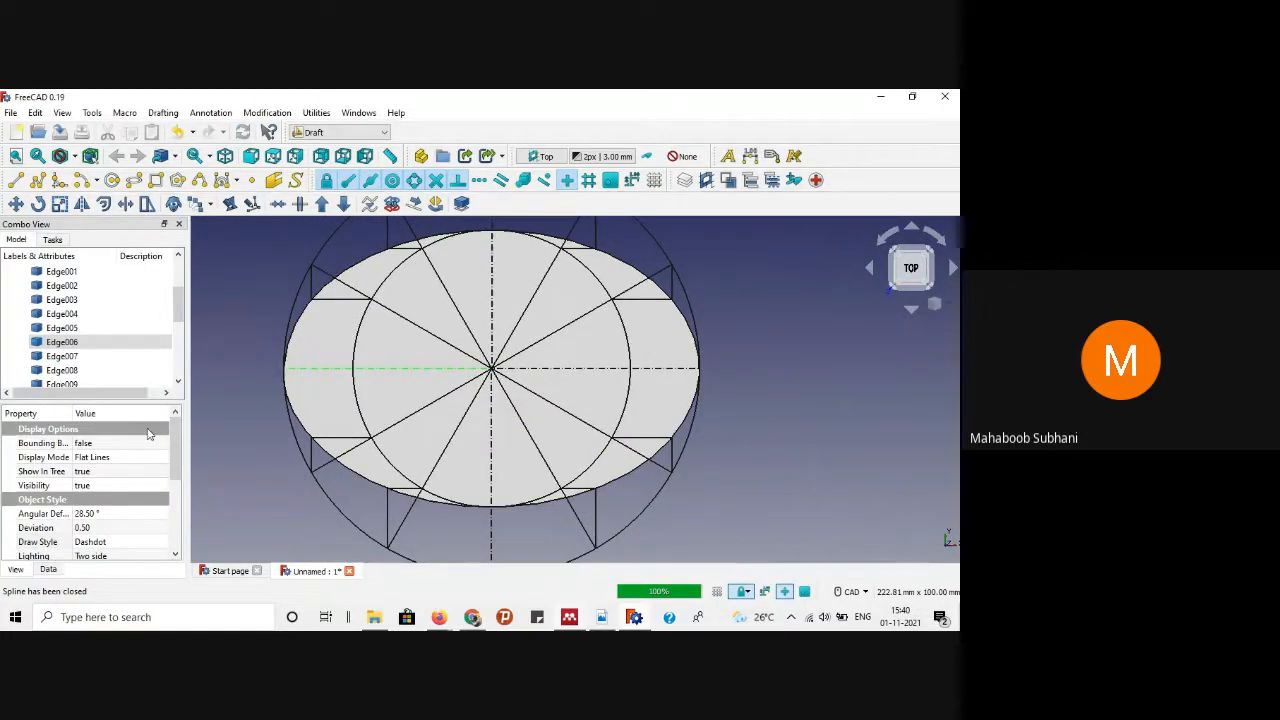
pyautogui.click(144, 459)
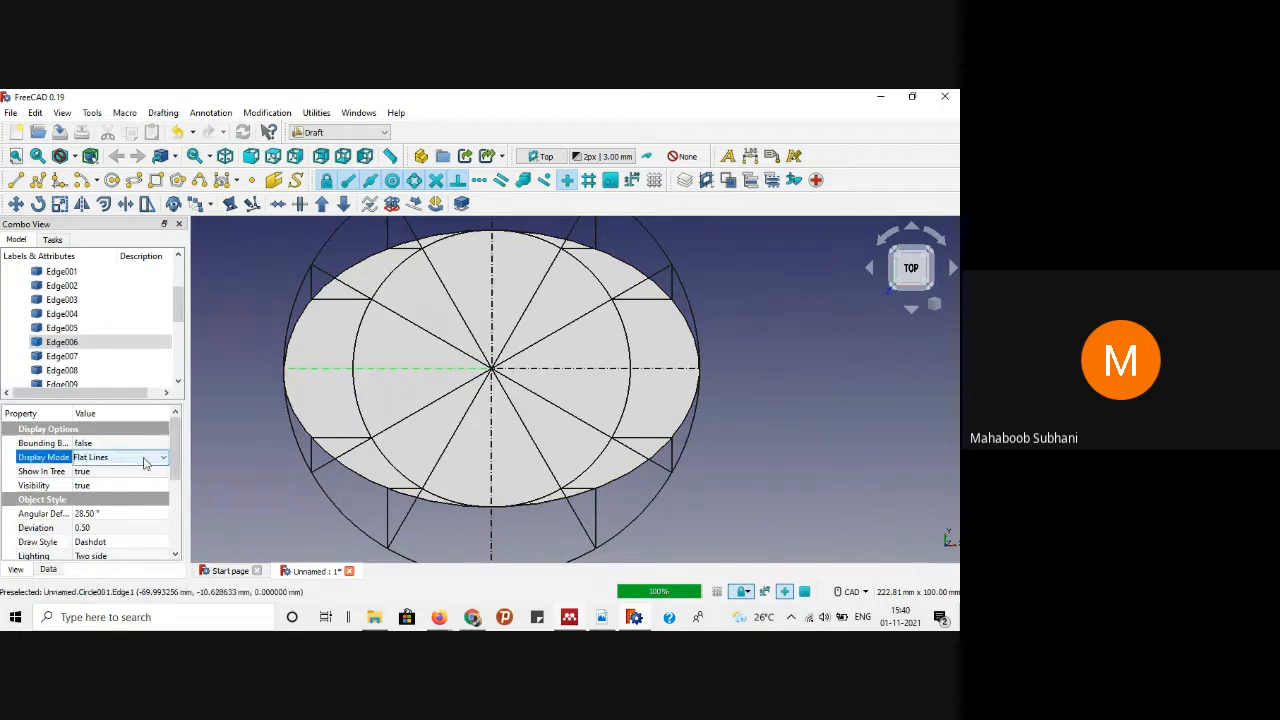
pyautogui.click(144, 462)
pyautogui.click(92, 490)
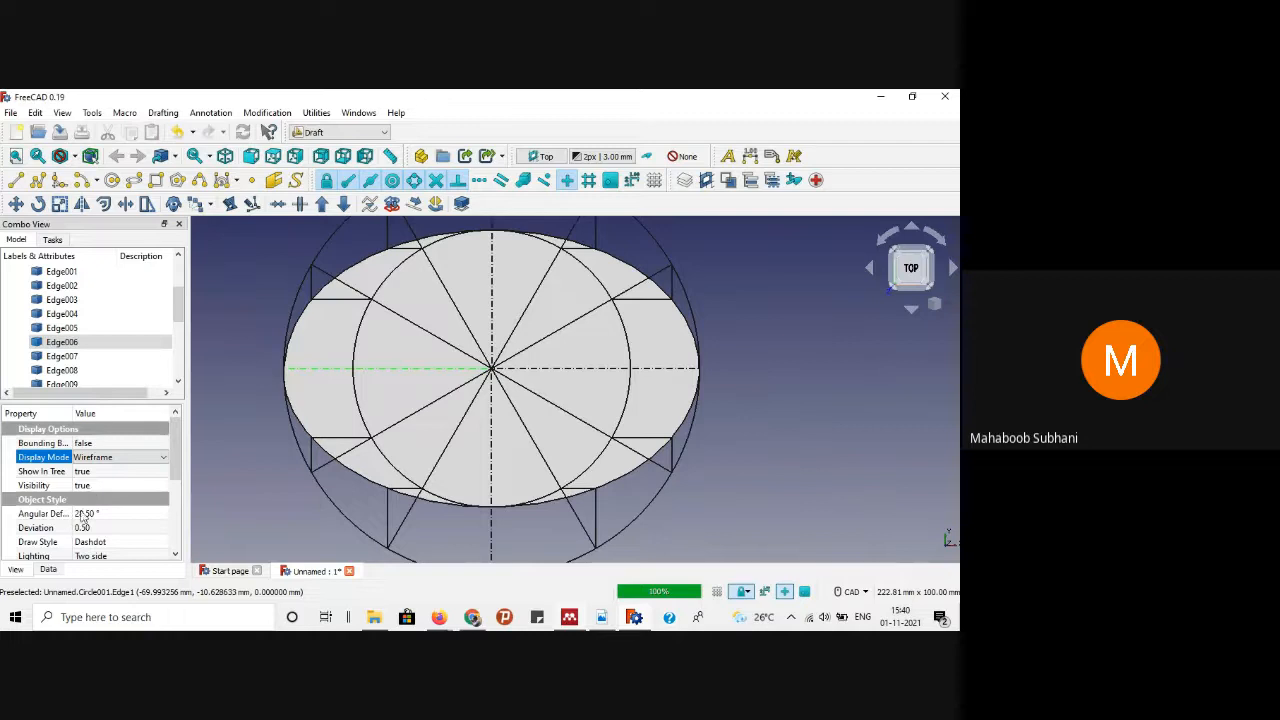
# Step: Set Edge006's angular deflection to 1° and lower its deviation value
pyautogui.click(83, 514)
pyautogui.write('1')
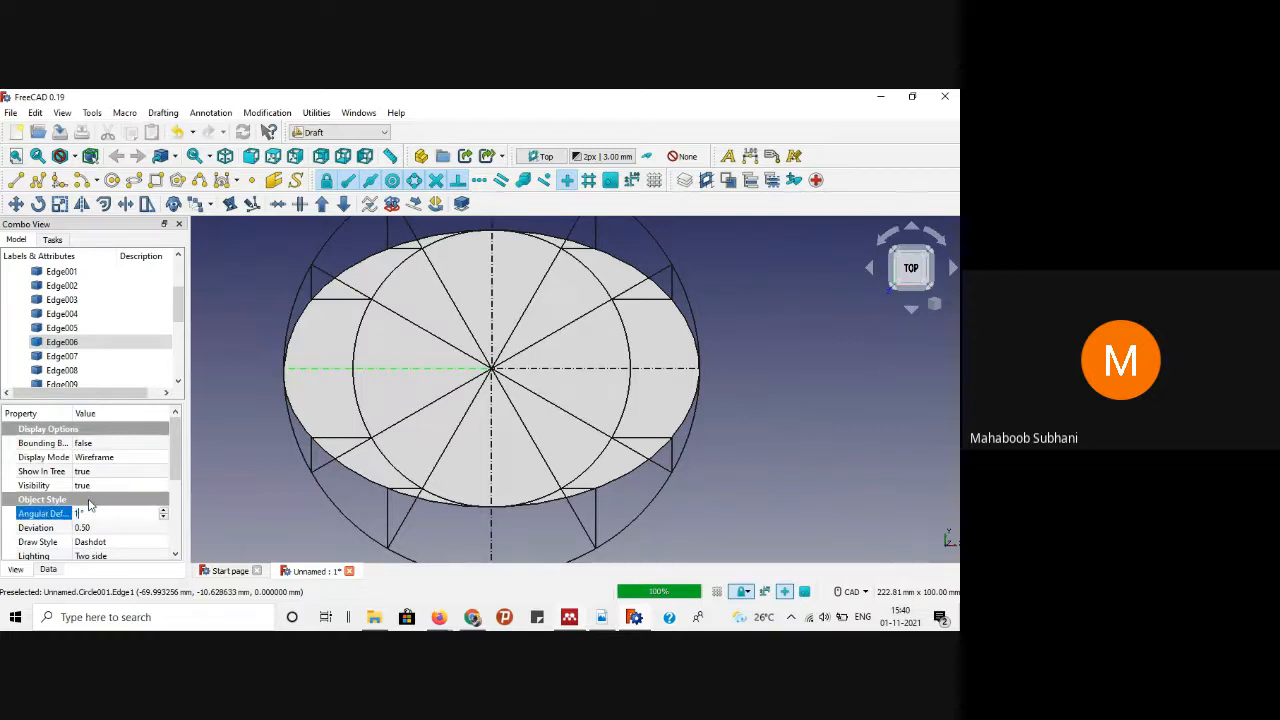
pyautogui.press('Return')
pyautogui.click(82, 528)
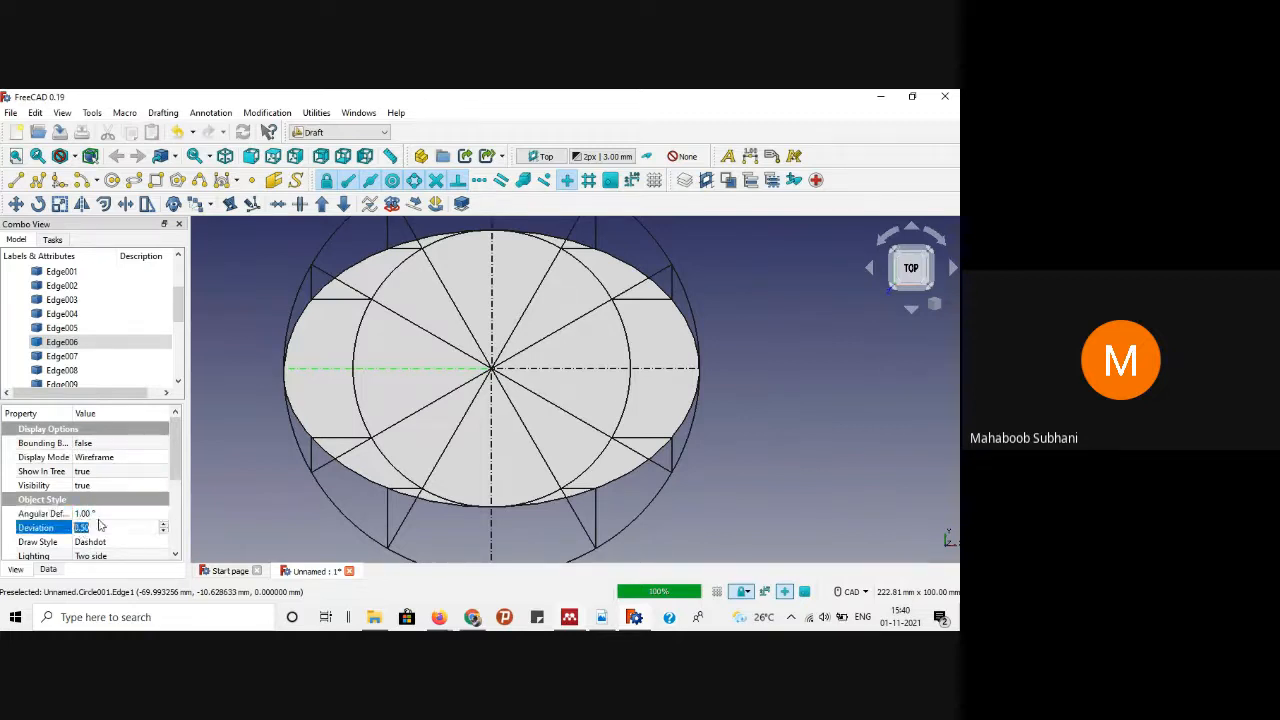
pyautogui.write('0.0')
pyautogui.press('Return')
pyautogui.click(240, 462)
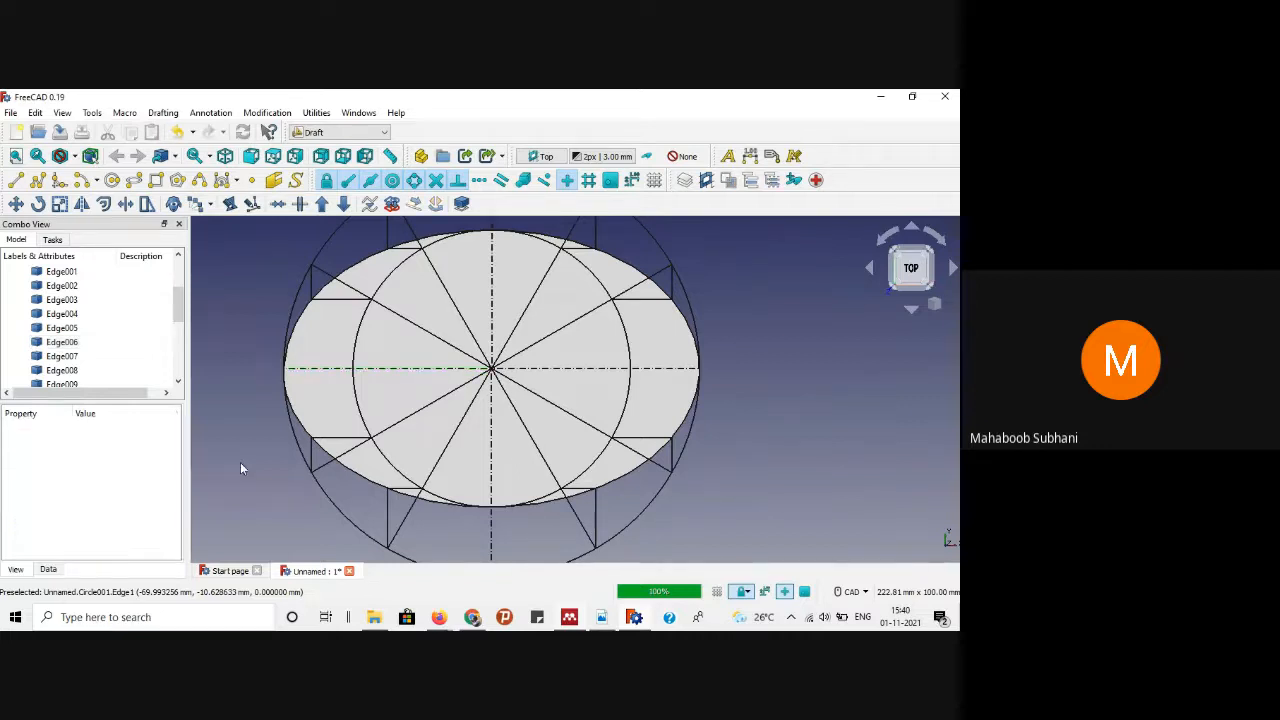
# Step: Set the closed elliptical B-spline's display mode to Wireframe so its face is not filled
pyautogui.click(340, 400)
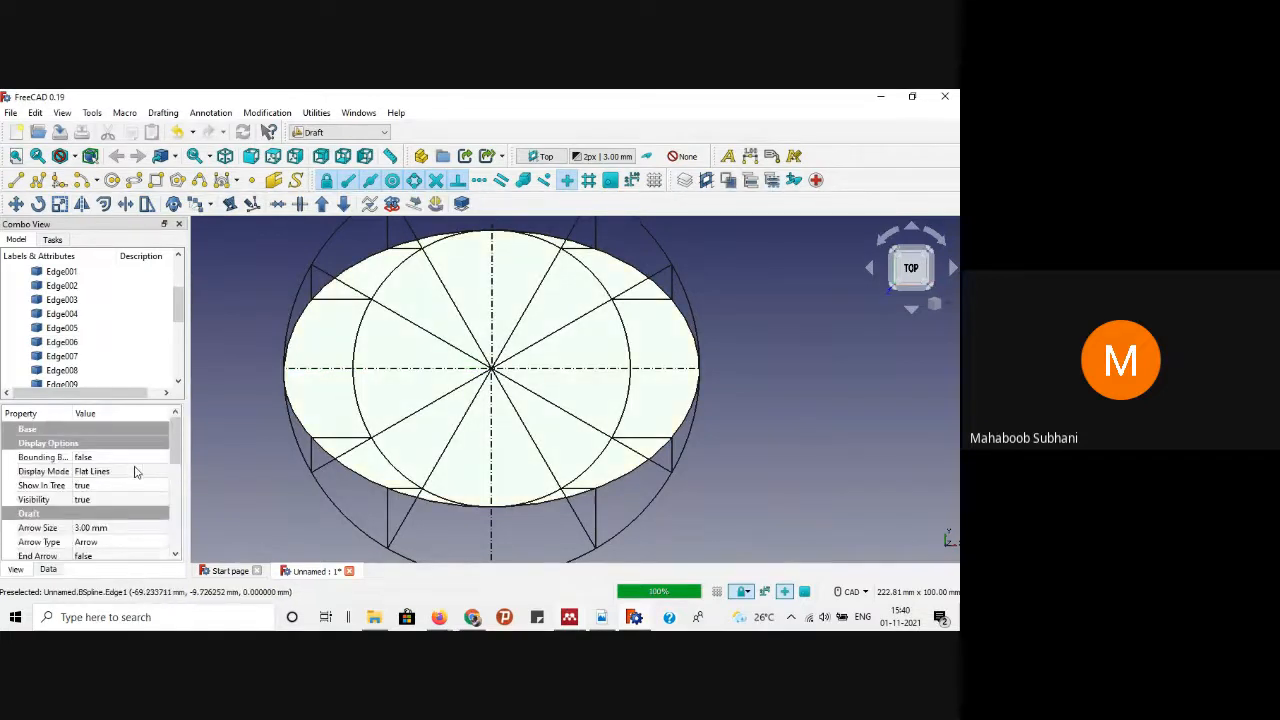
pyautogui.click(100, 471)
pyautogui.click(100, 471)
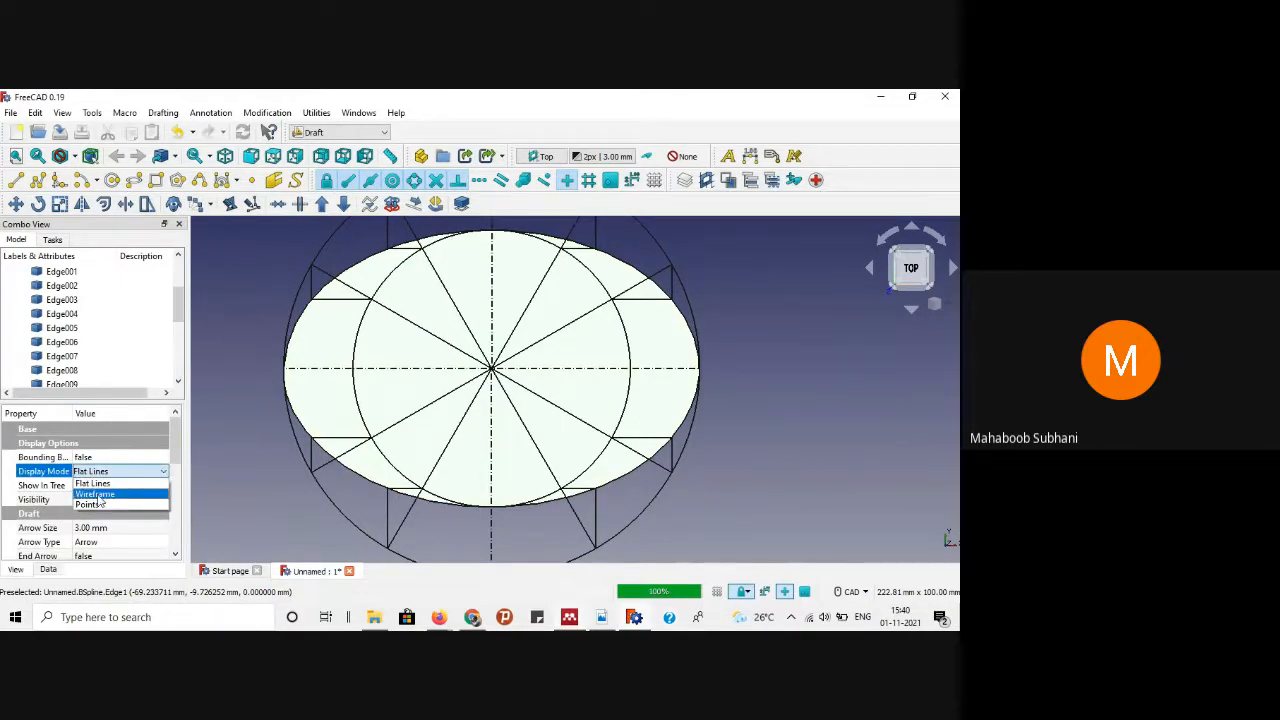
pyautogui.click(100, 500)
pyautogui.click(218, 413)
pyautogui.scroll(-3, 218, 413)
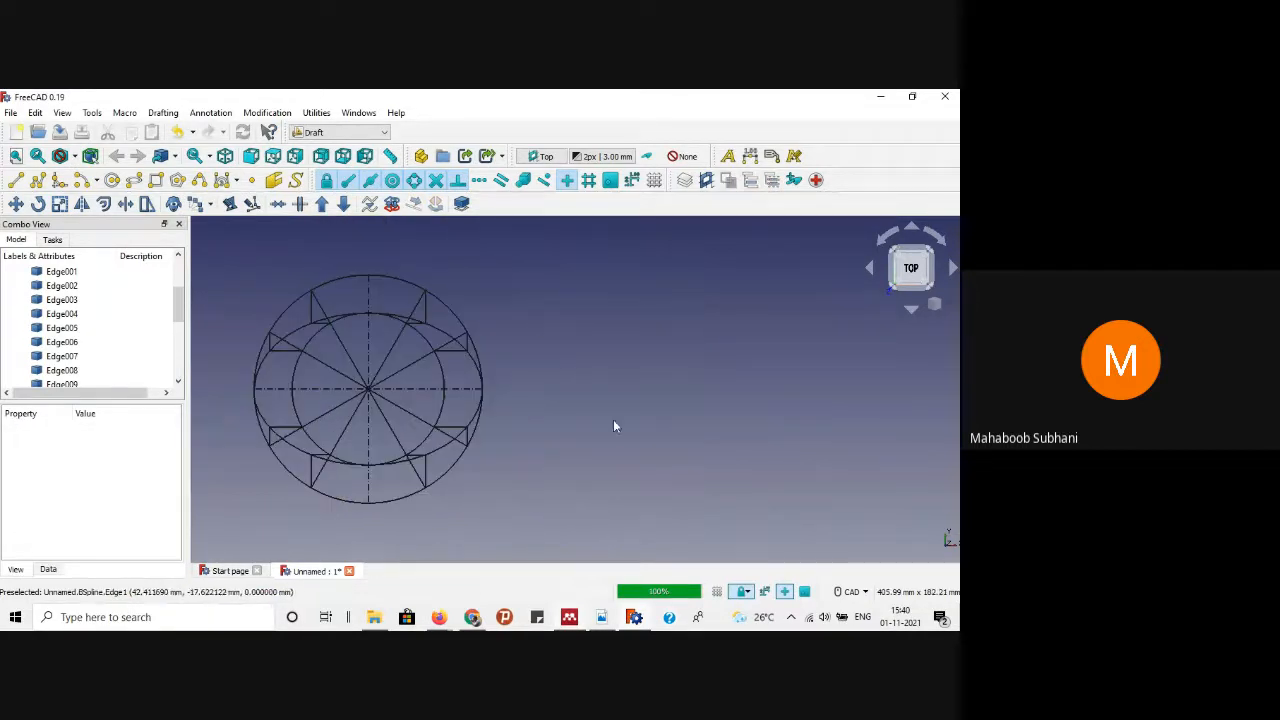
pyautogui.moveTo(535, 423); pyautogui.dragTo(691, 398, button='middle')
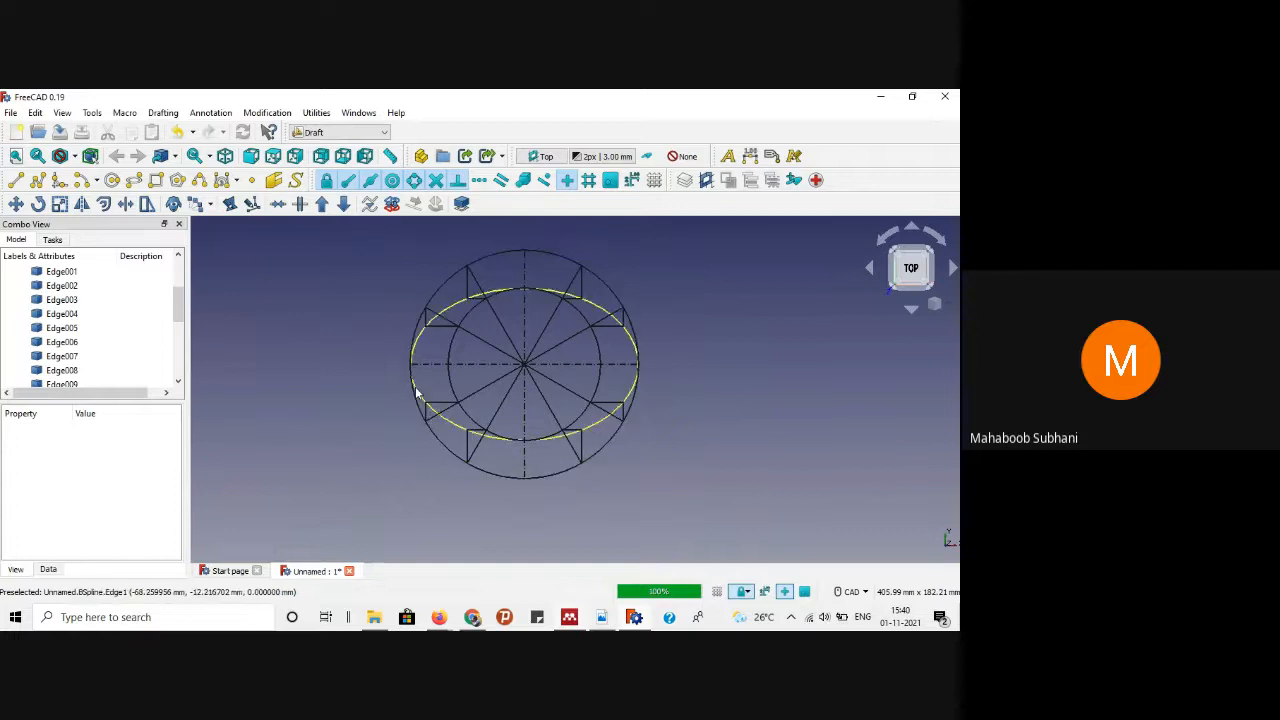
# Step: Switch to the Google Meet window in Firefox to check the call, and return to the FreeCAD drawing
pyautogui.moveTo(440, 621)
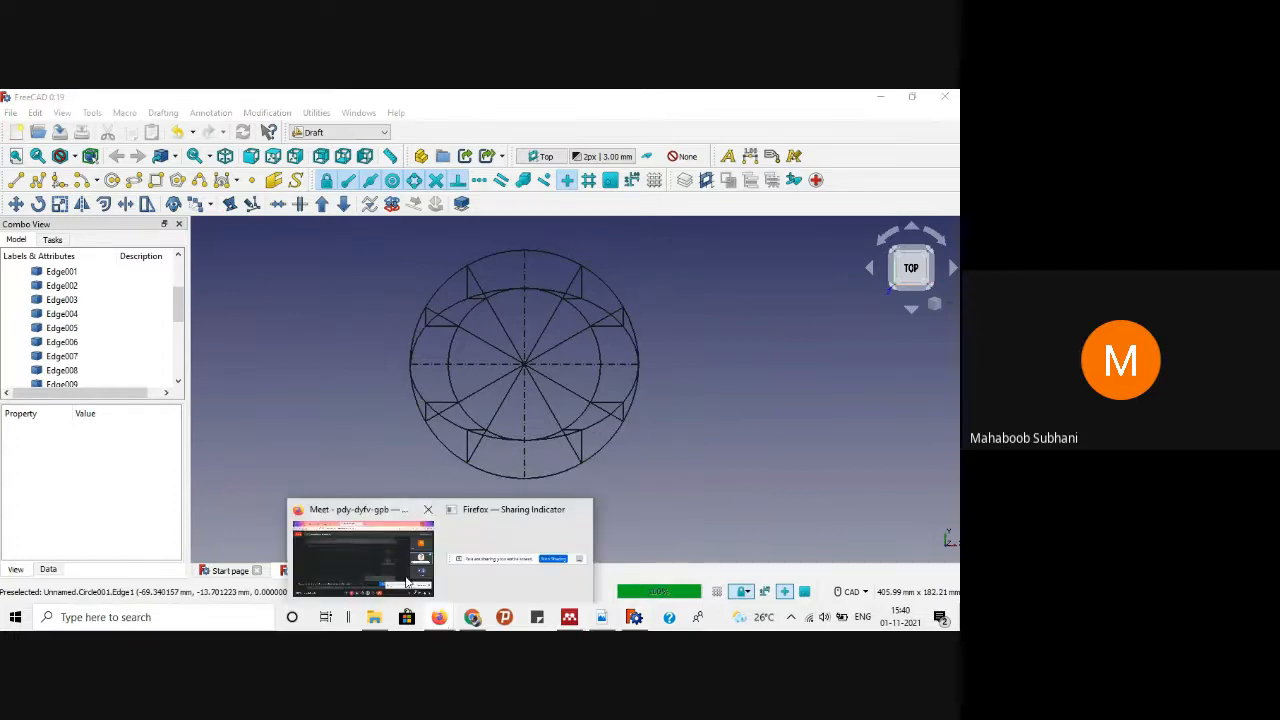
pyautogui.click(410, 580)
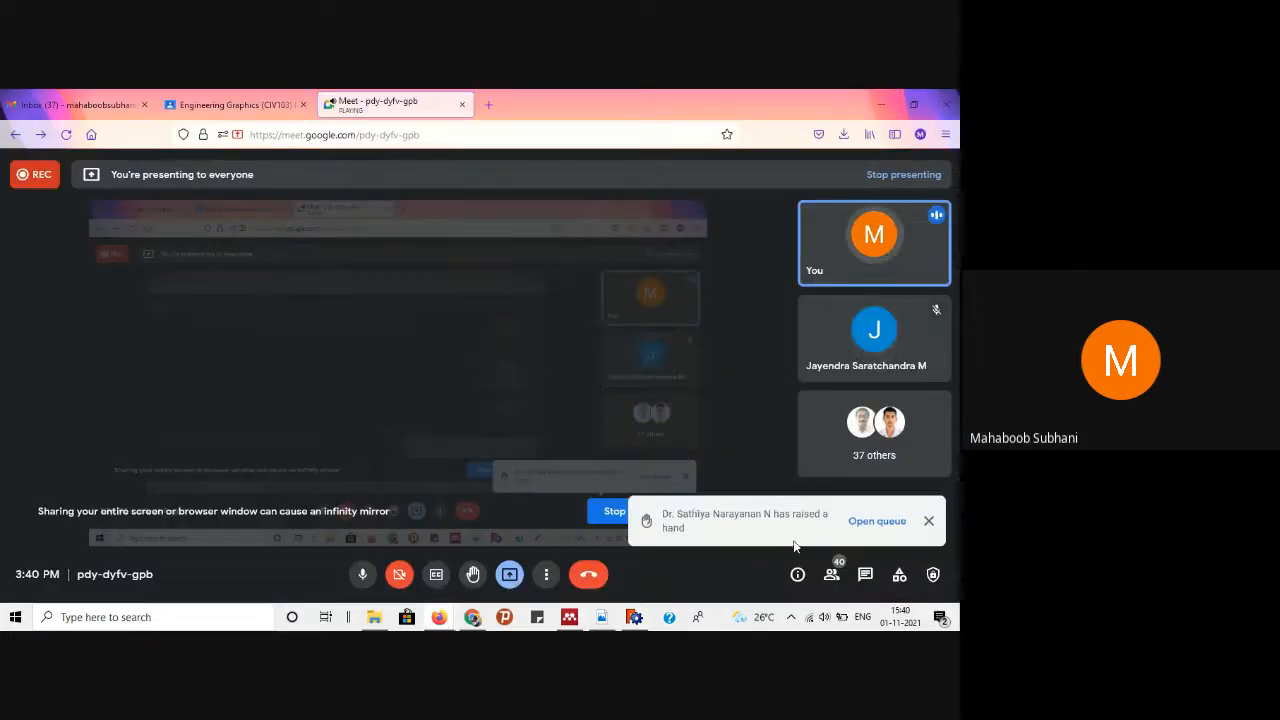
pyautogui.moveTo(632, 618)
pyautogui.click(598, 540)
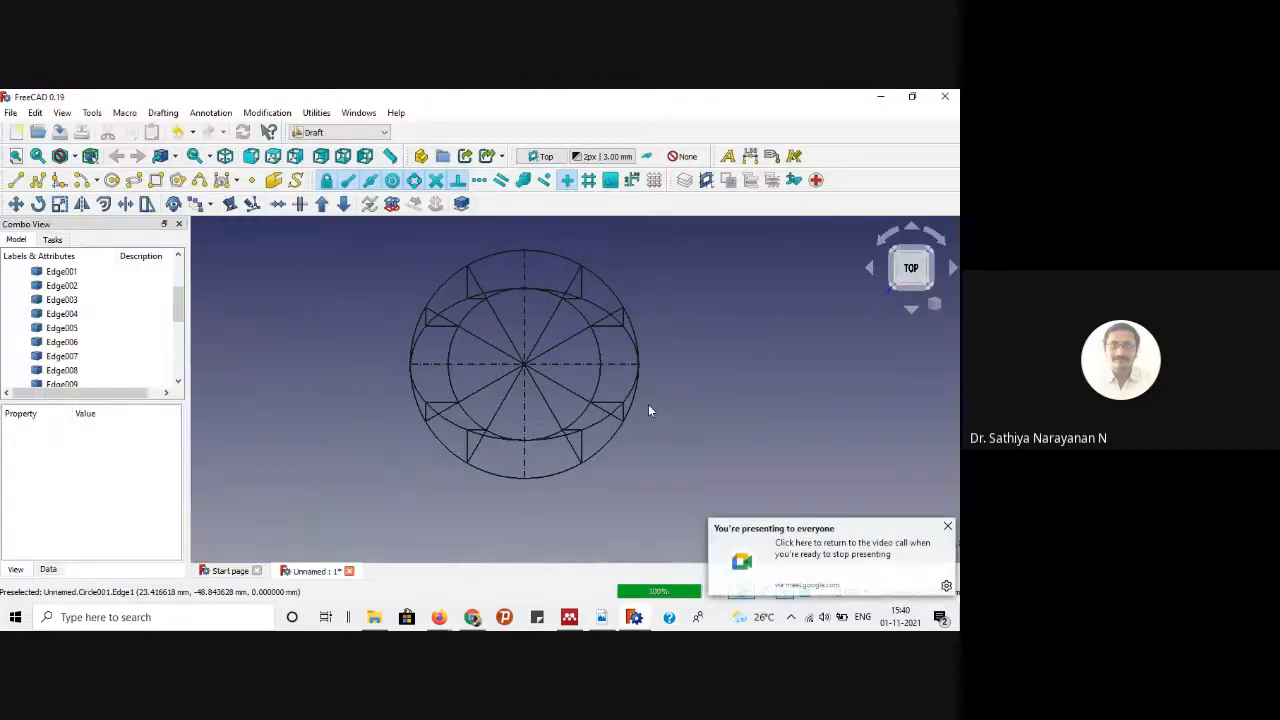
pyautogui.scroll(-2, 643, 370)
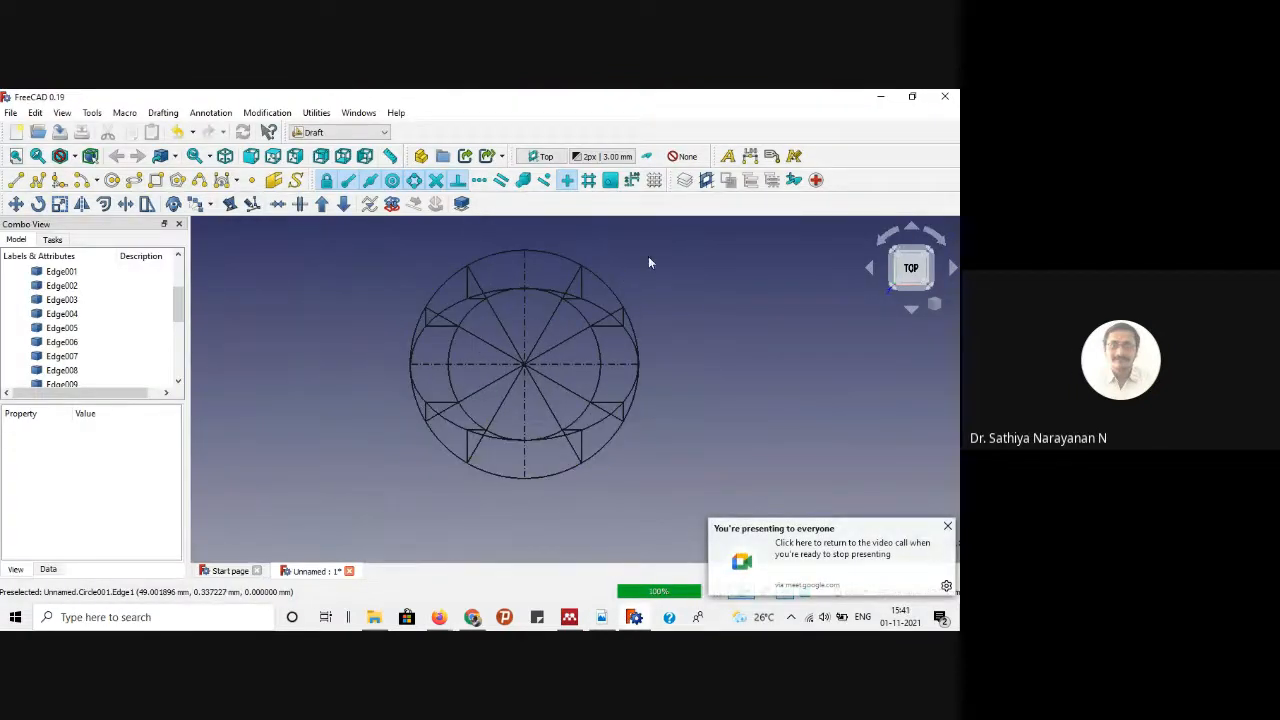
pyautogui.scroll(2, 648, 263)
pyautogui.scroll(2, 336, 420)
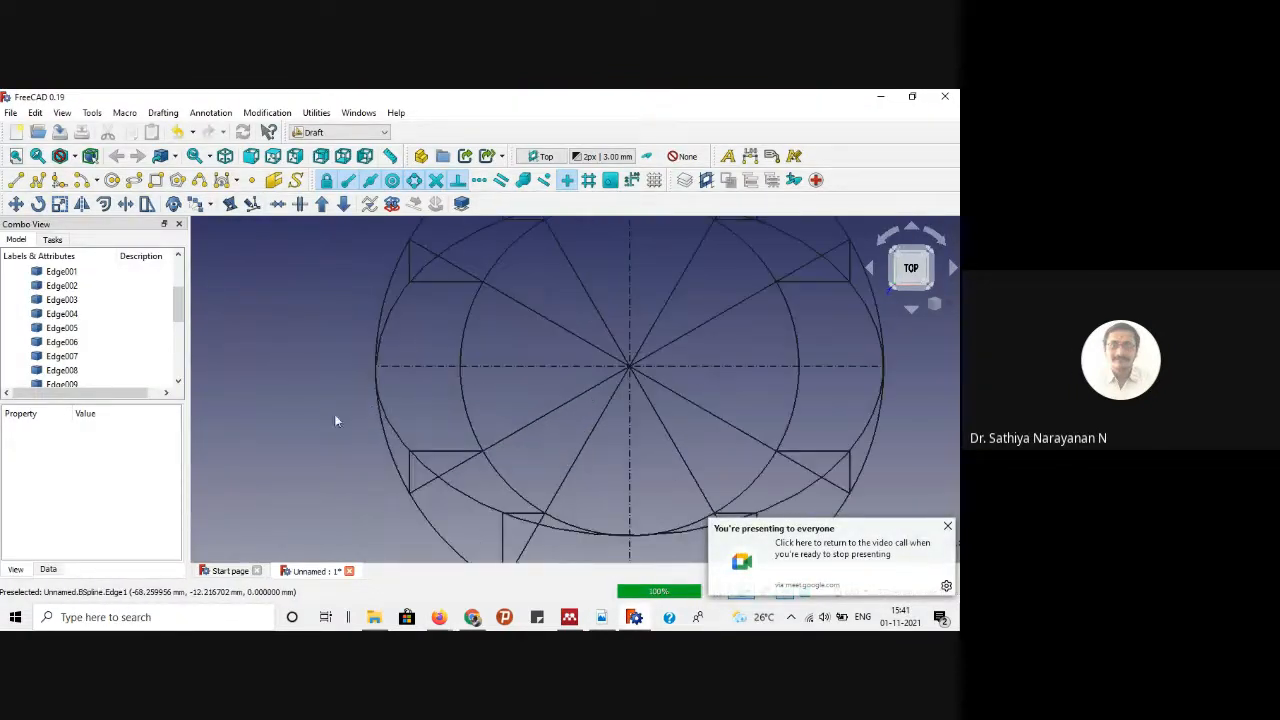
pyautogui.scroll(-2, 337, 395)
pyautogui.scroll(-1, 700, 334)
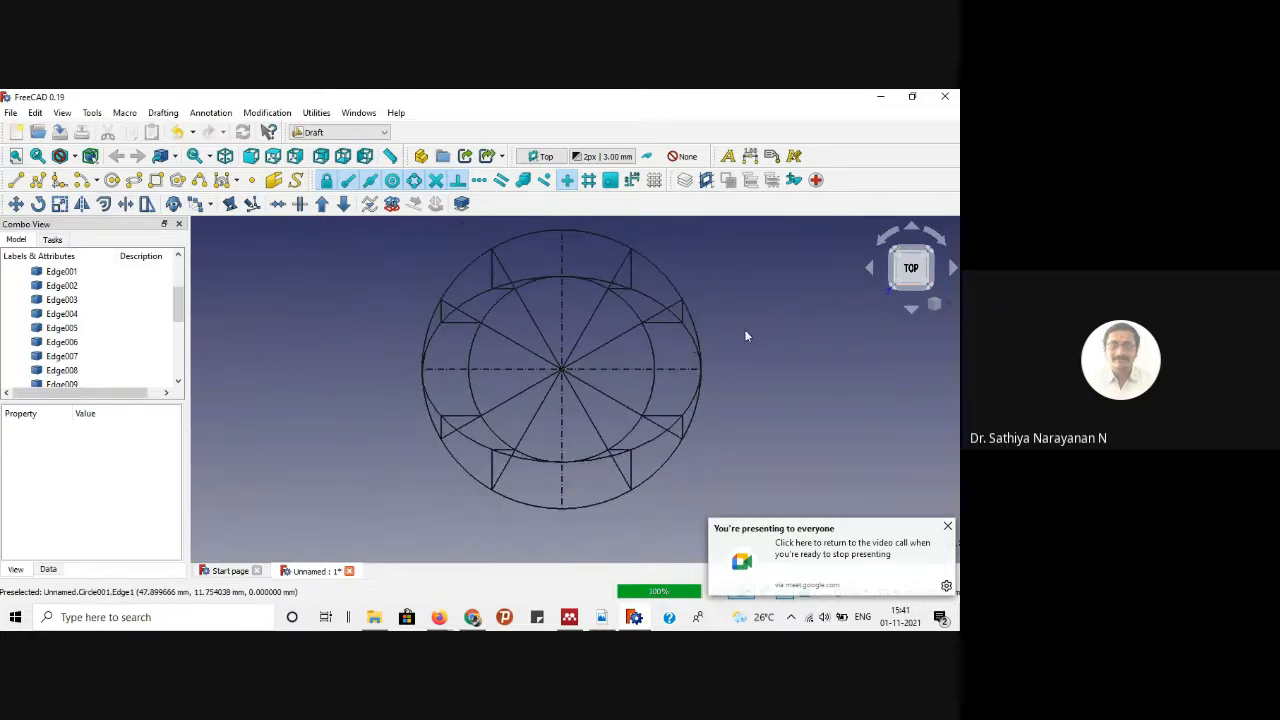
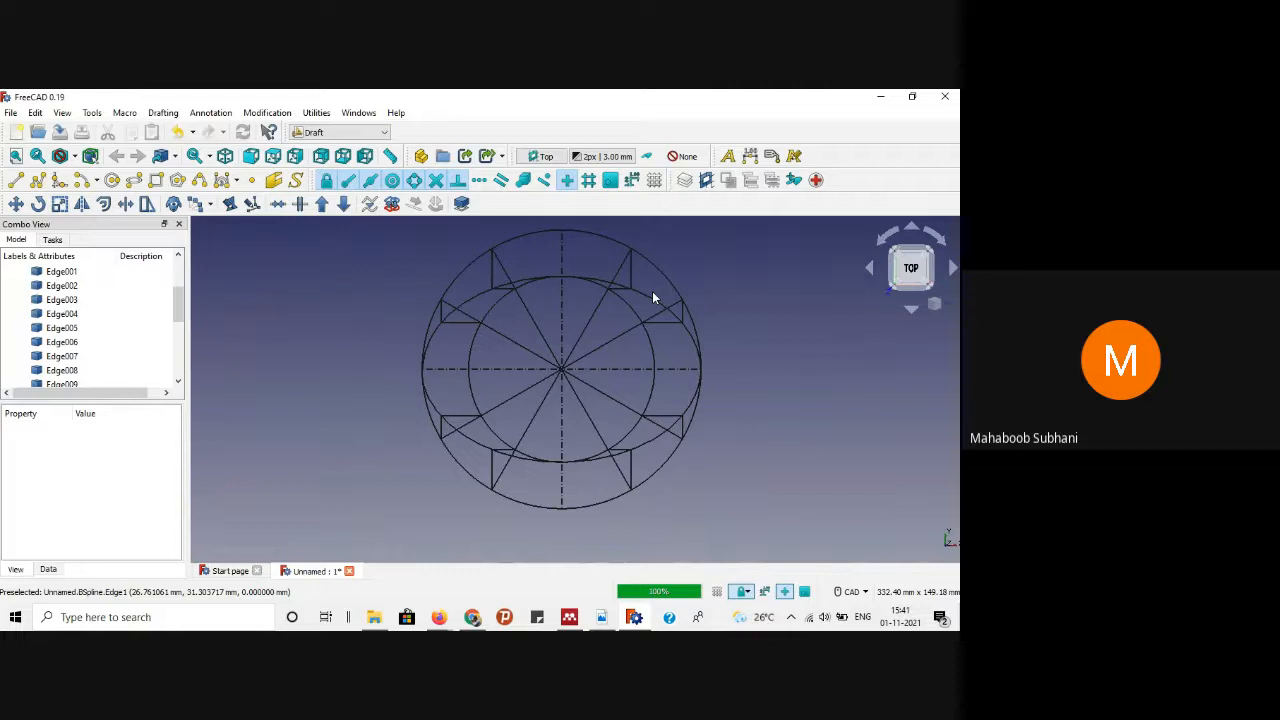
# Step: Delete the closed elliptical B-spline from the drawing
pyautogui.scroll(-5, 168, 301)
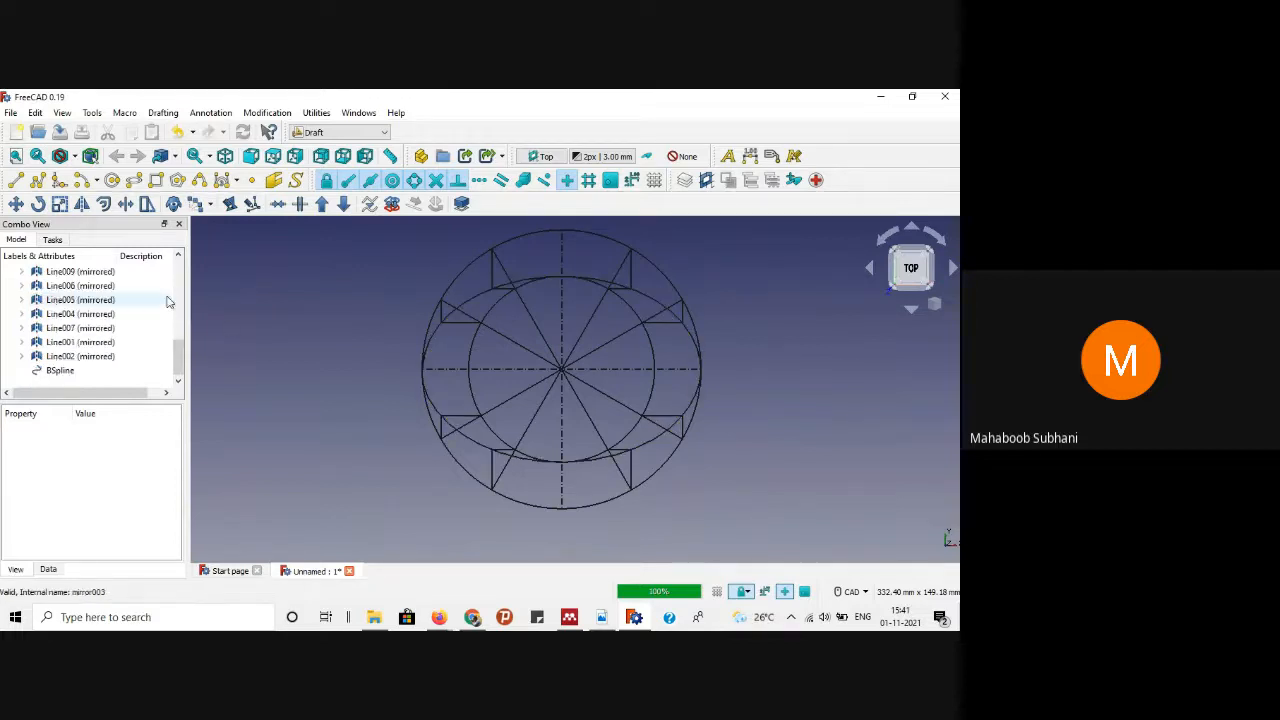
pyautogui.click(78, 372)
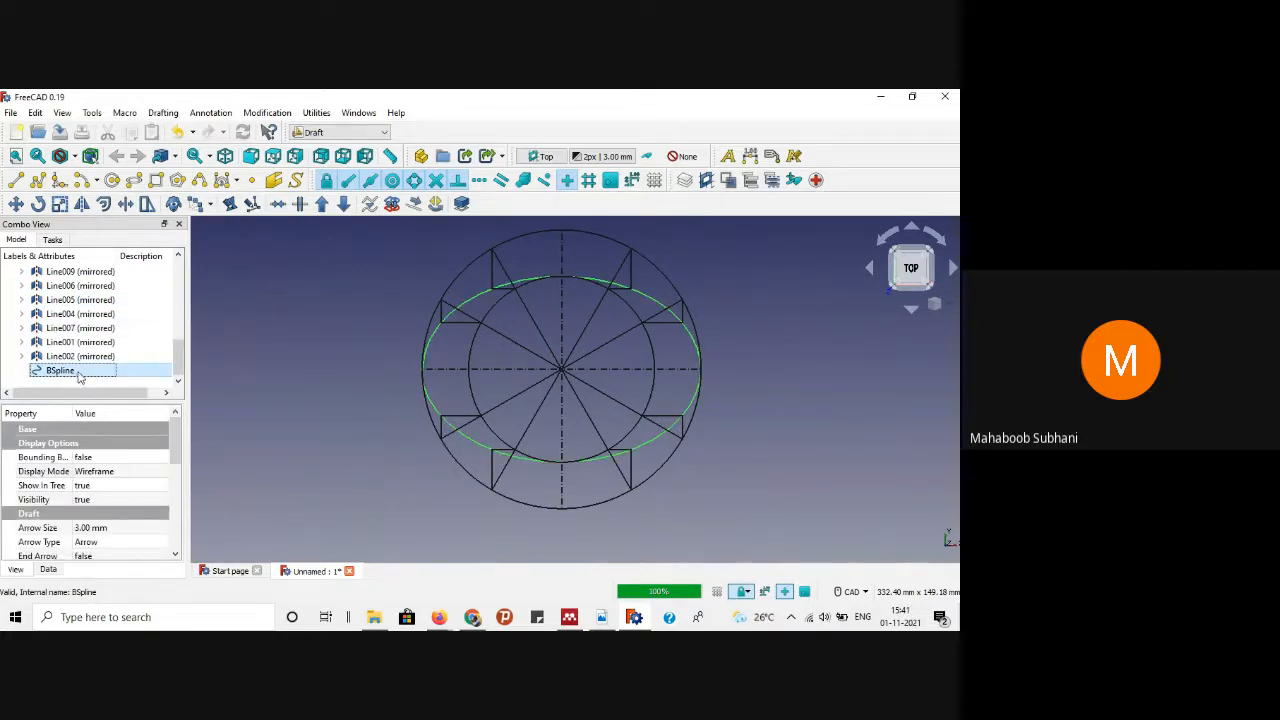
pyautogui.rightClick(78, 372)
pyautogui.click(245, 317)
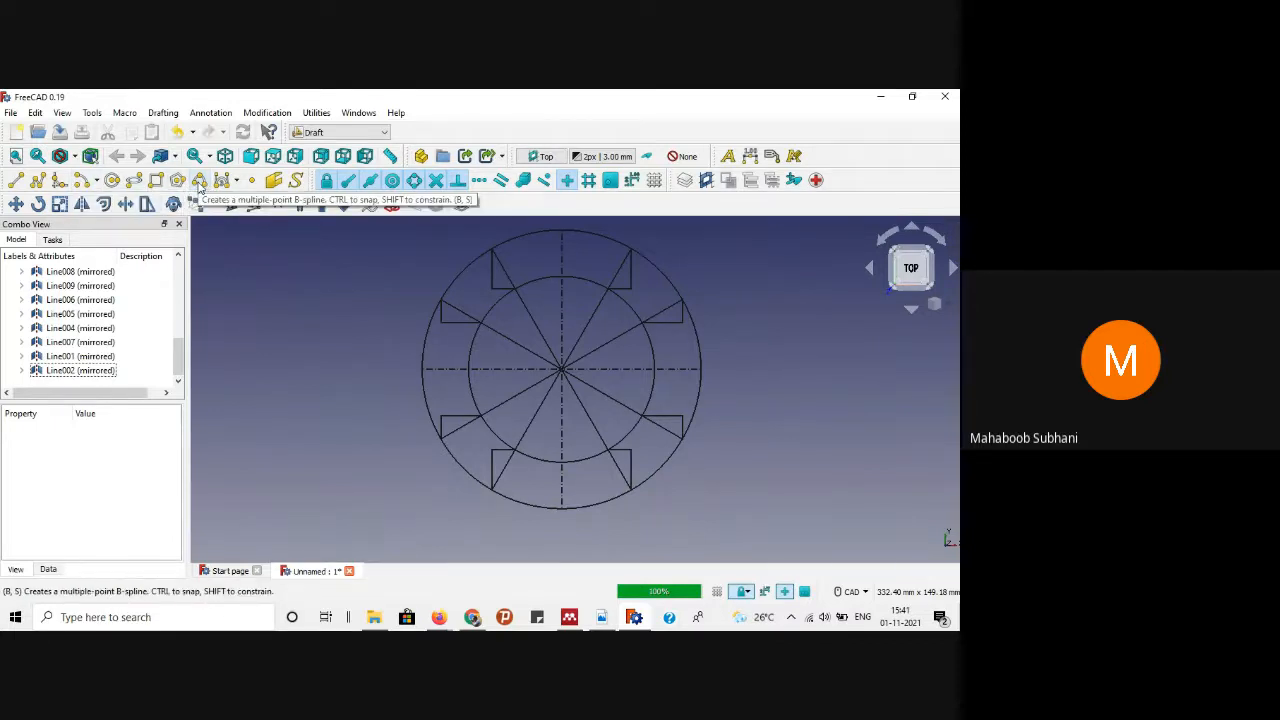
# Step: Start a new B-spline at the left end of the horizontal centre line, where it meets the outer circle
pyautogui.press('l')
pyautogui.press('i')
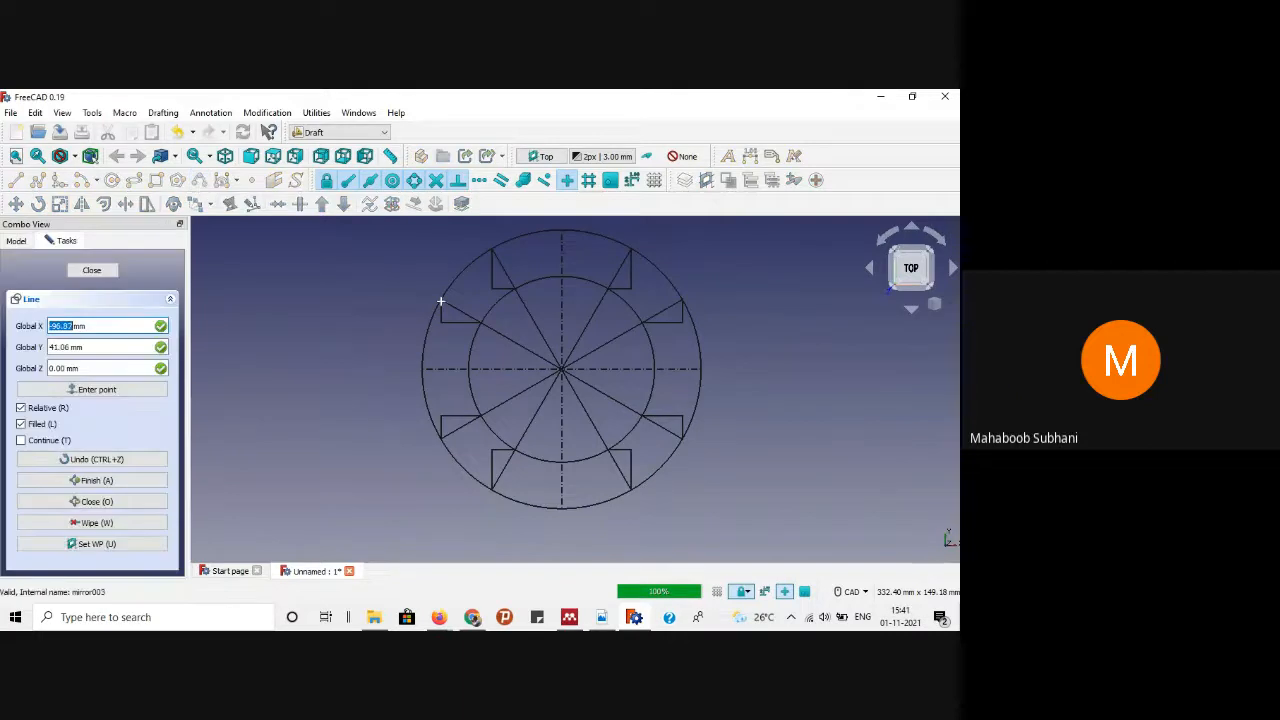
pyautogui.scroll(3, 491, 306)
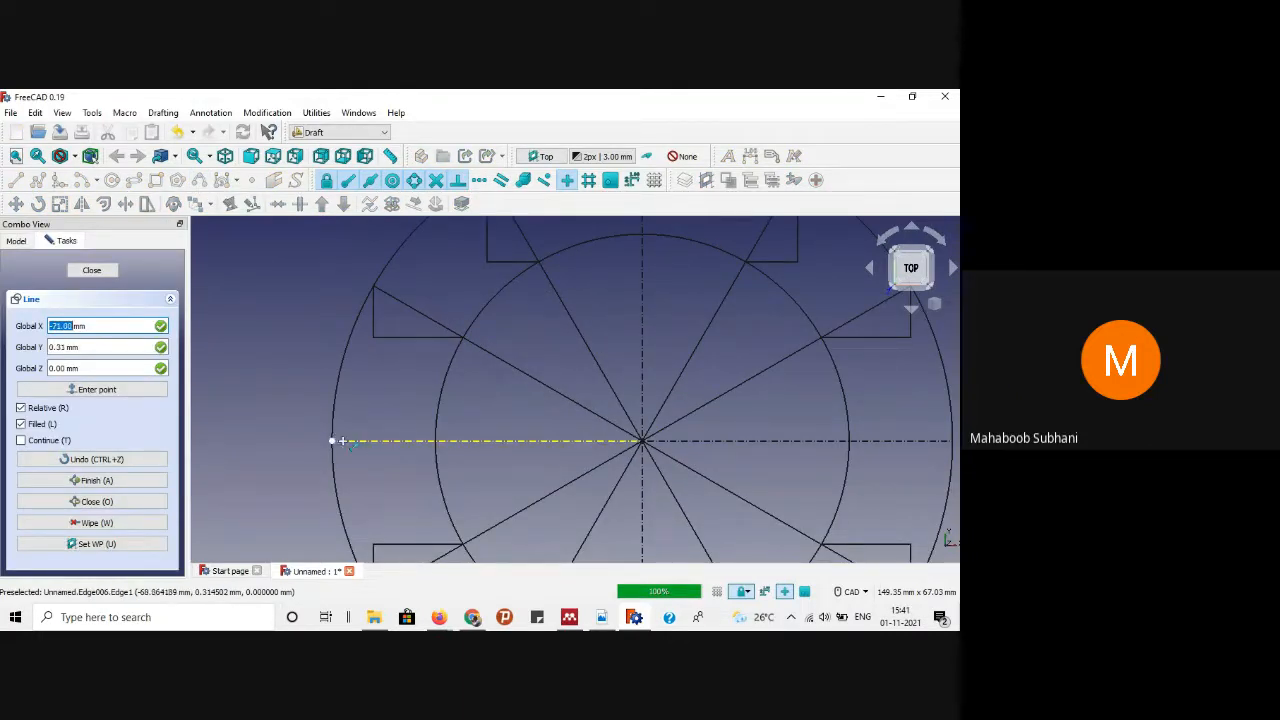
pyautogui.scroll(3, 345, 440)
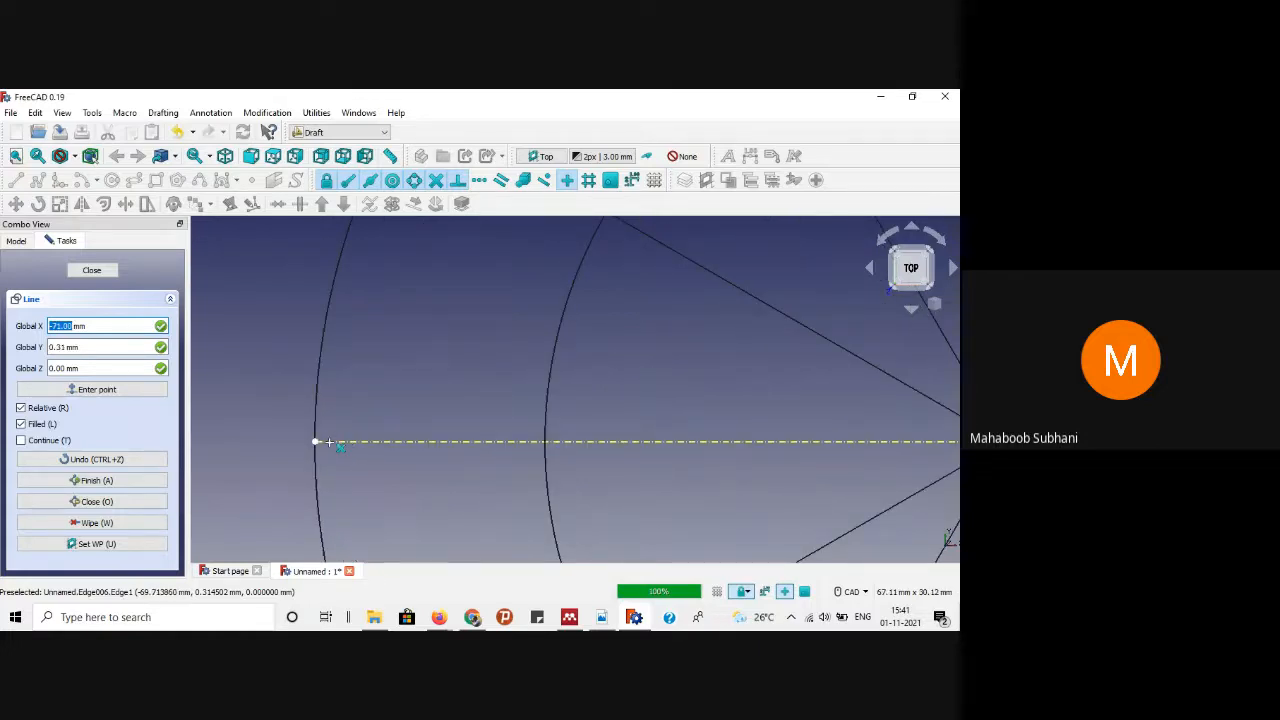
pyautogui.click(329, 442)
pyautogui.scroll(-4, 329, 442)
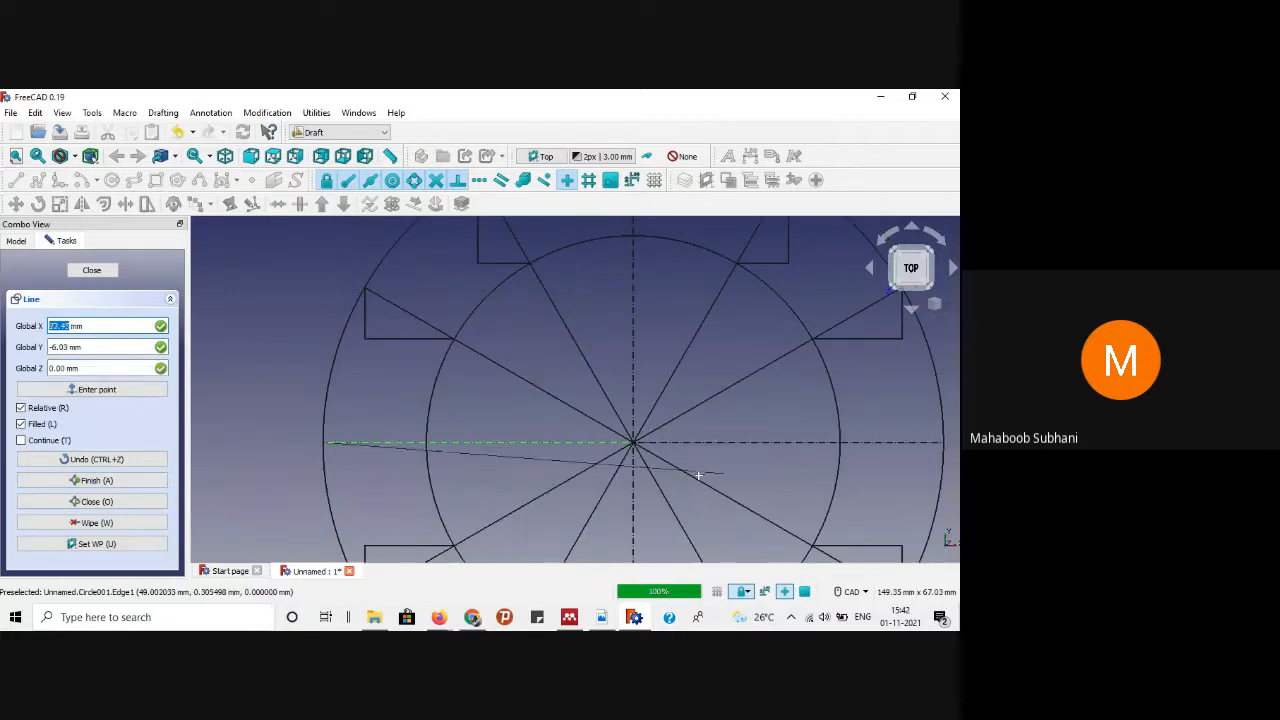
pyautogui.press('Tab')
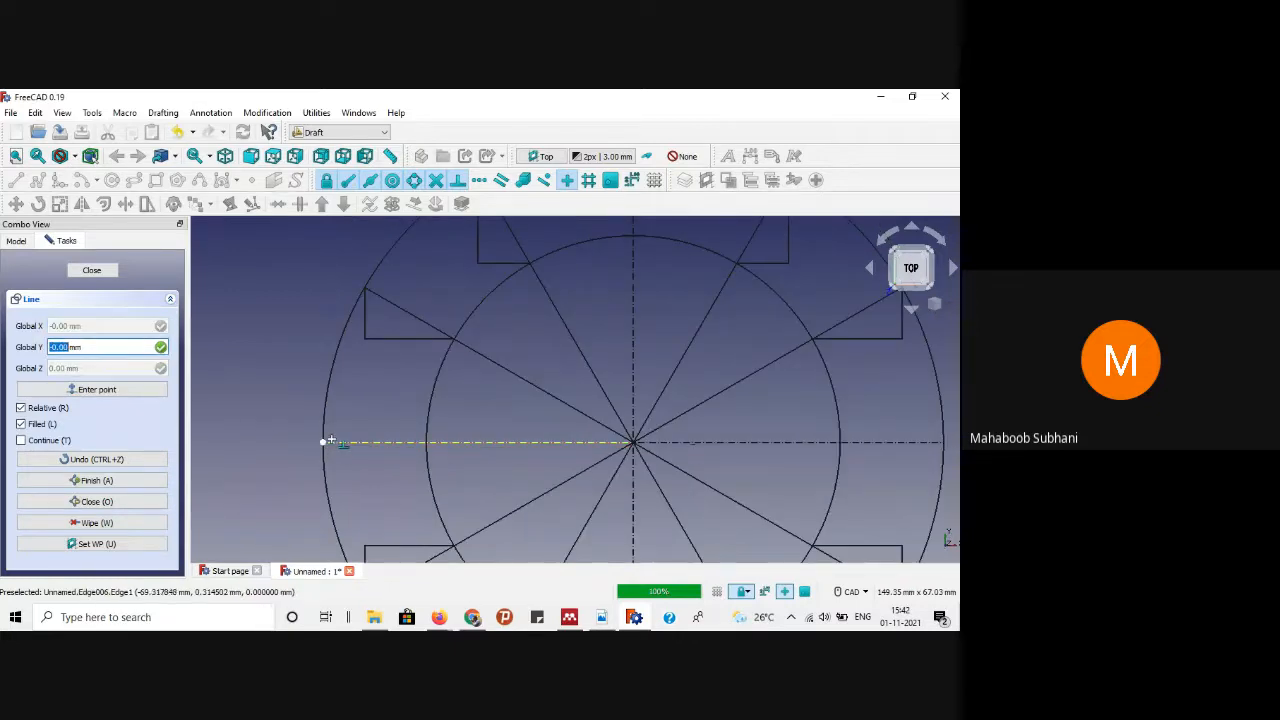
pyautogui.scroll(3, 314, 443)
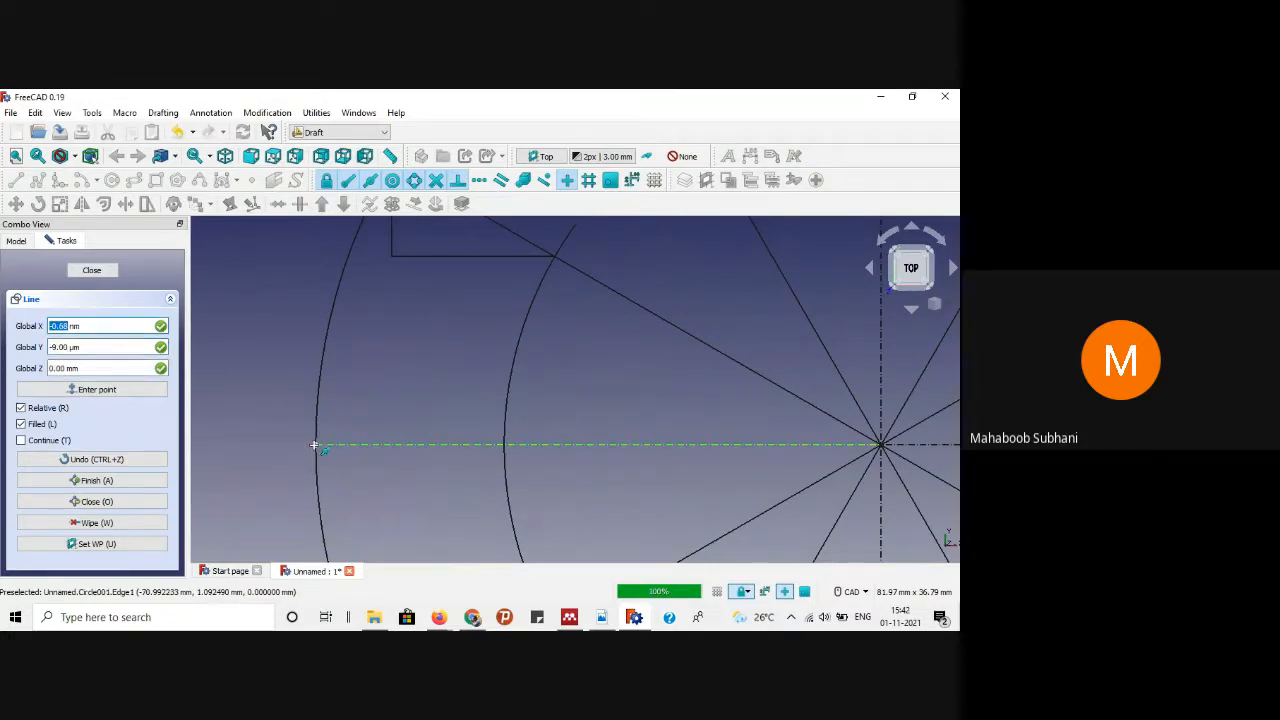
pyautogui.scroll(-2, 314, 444)
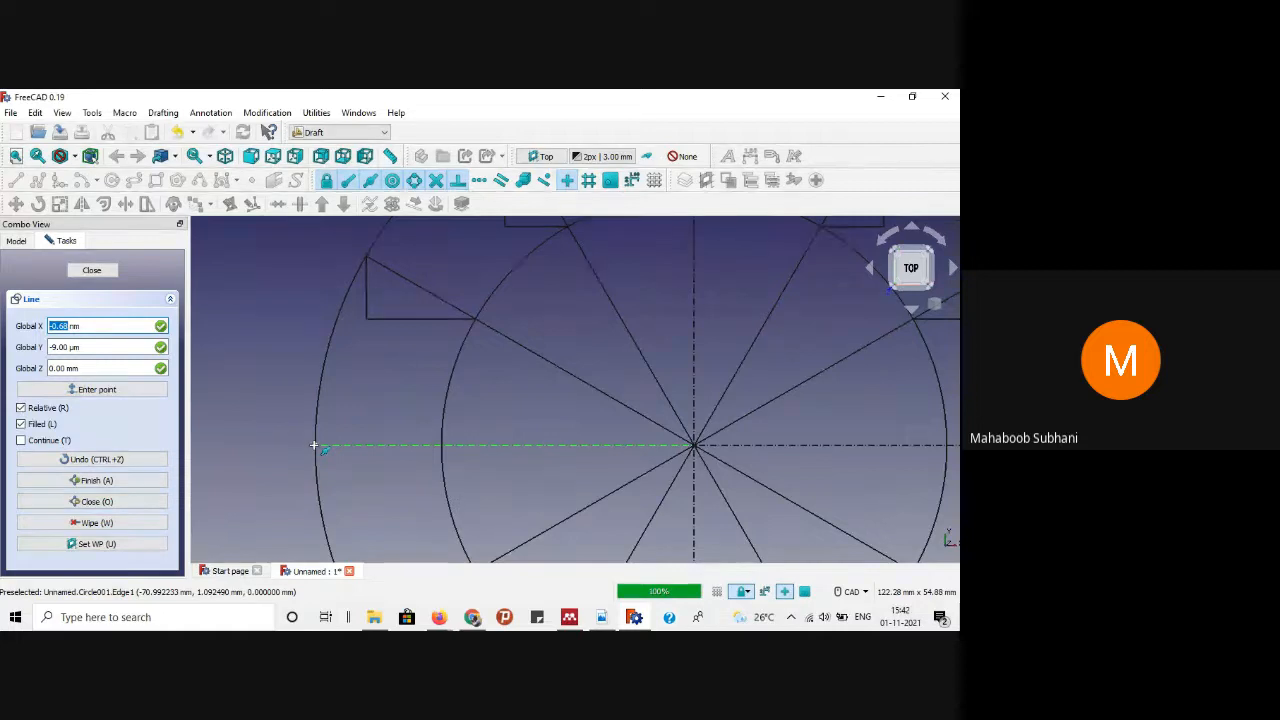
pyautogui.scroll(2, 335, 343)
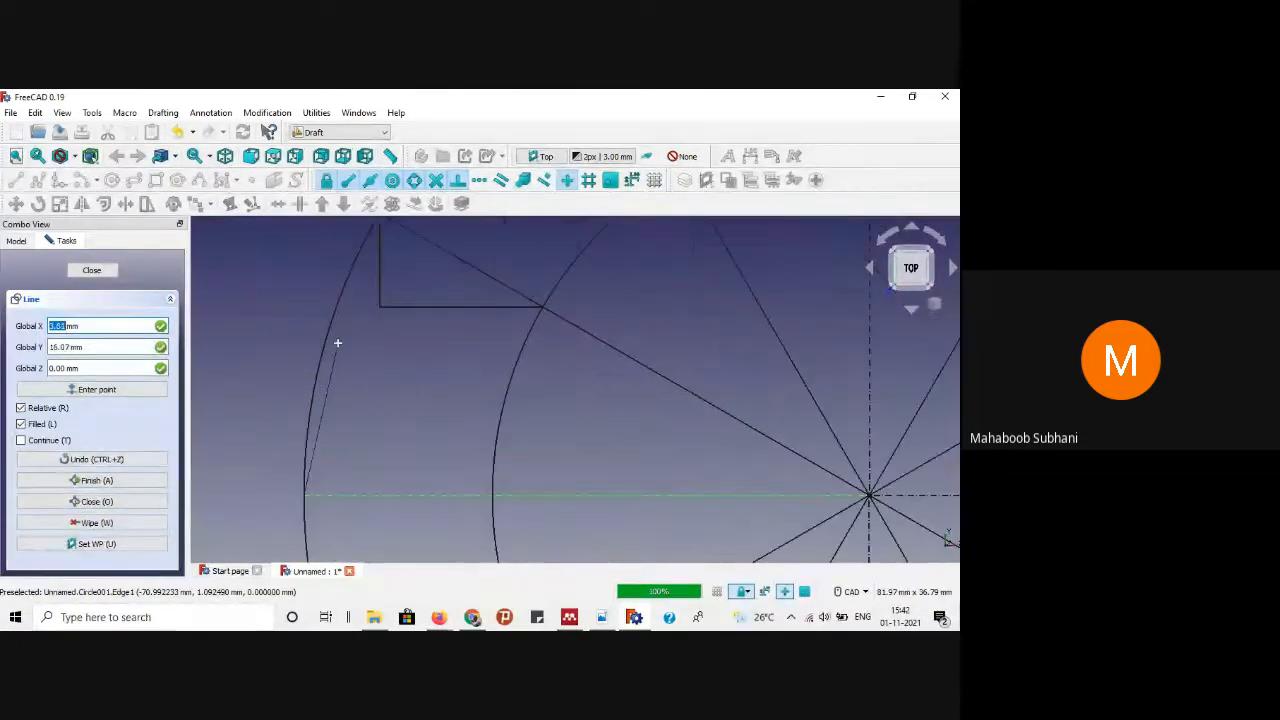
# Step: Continue the B-spline through the corner points of the two upper-left projection triangles
pyautogui.click(381, 297)
pyautogui.scroll(-3, 382, 295)
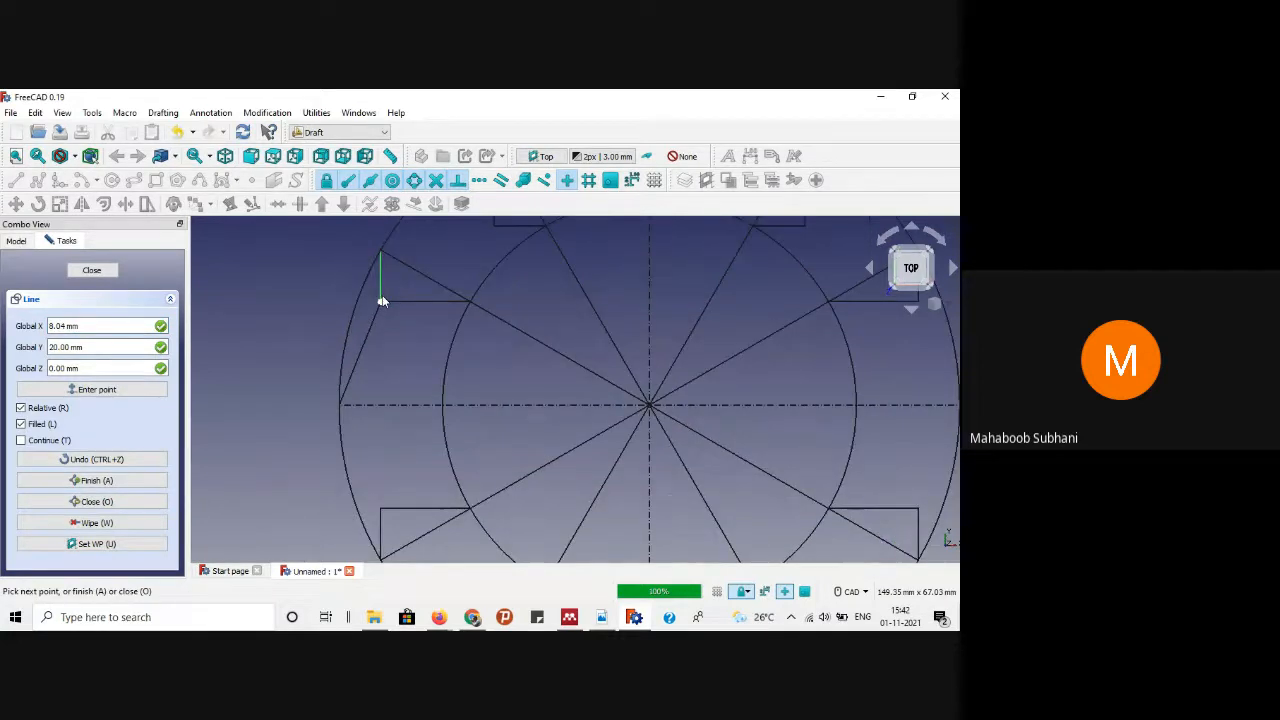
pyautogui.scroll(-2, 455, 266)
pyautogui.scroll(2, 545, 248)
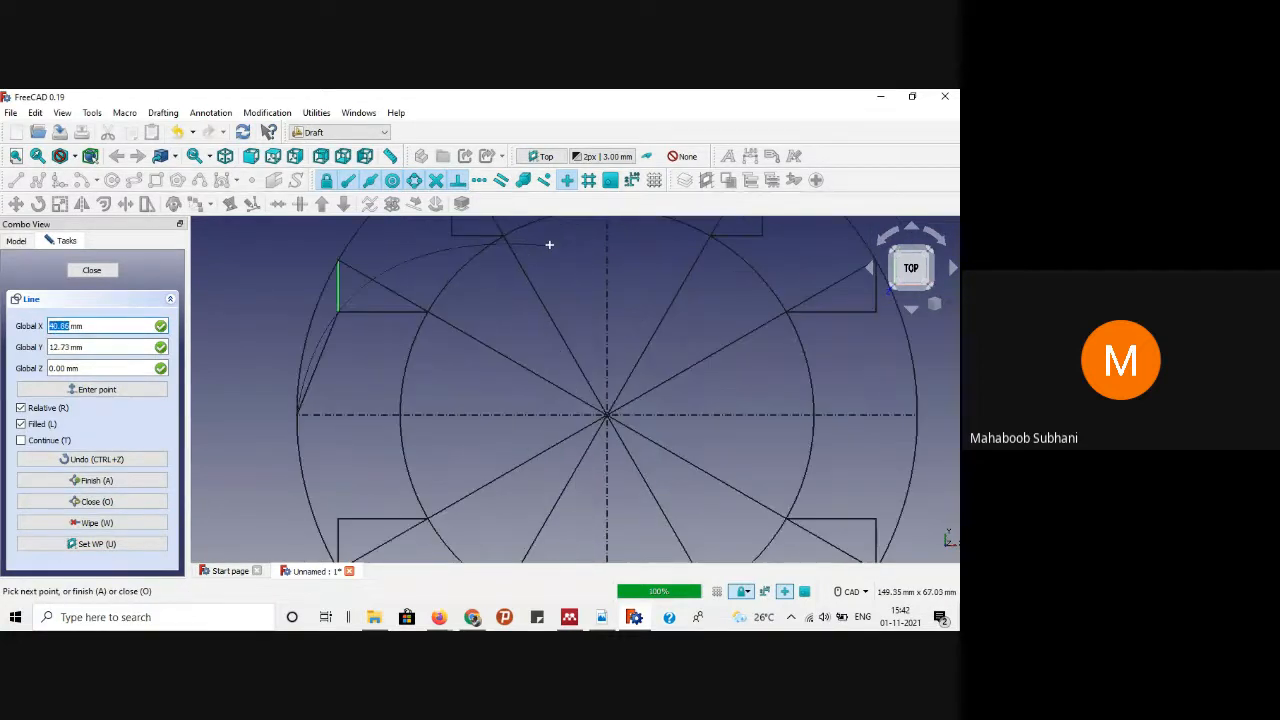
pyautogui.scroll(-3, 529, 257)
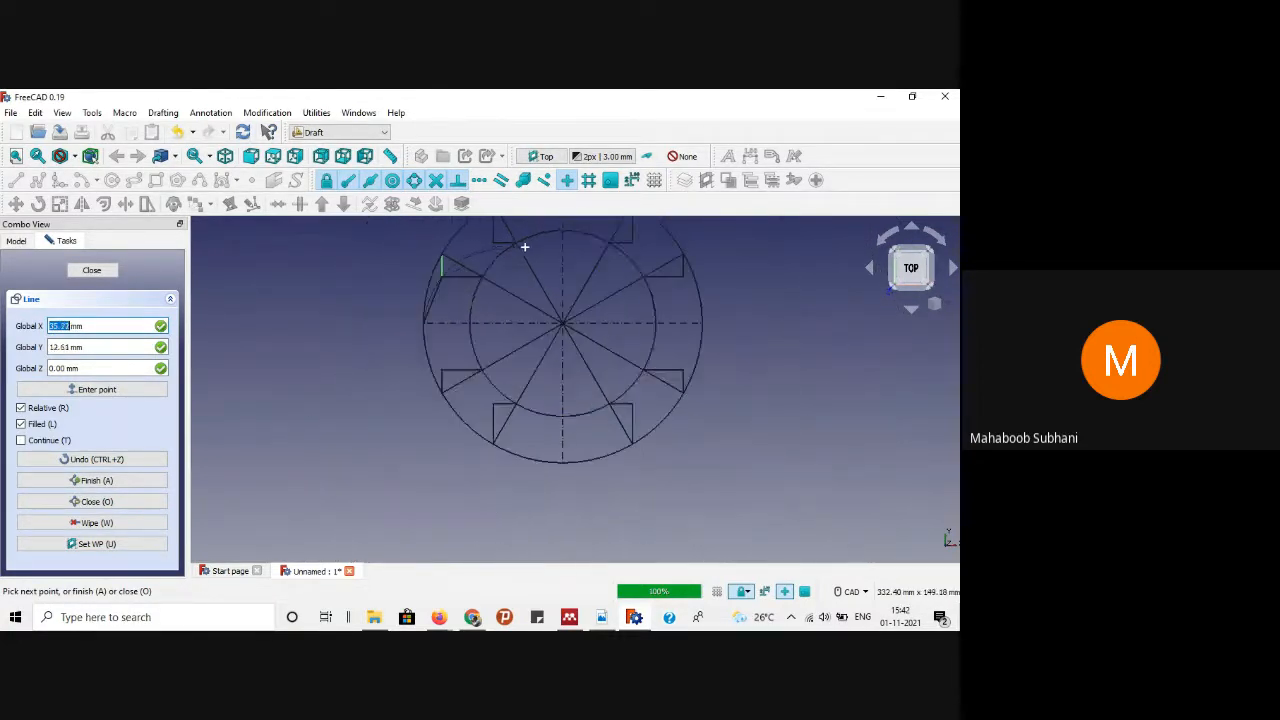
pyautogui.scroll(4, 520, 235)
pyautogui.scroll(2, 517, 228)
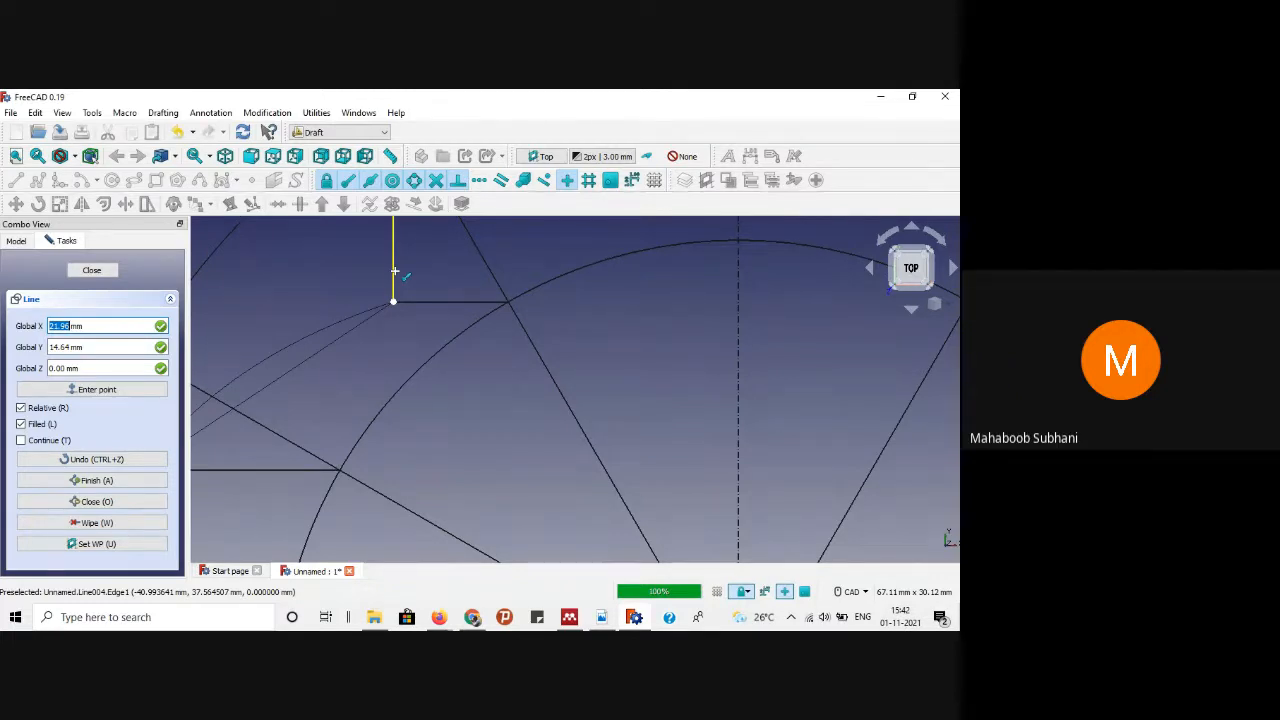
pyautogui.click(395, 270)
# Step: Add a B-spline point at the top of the inner circle on the vertical centre line
pyautogui.scroll(-2, 395, 272)
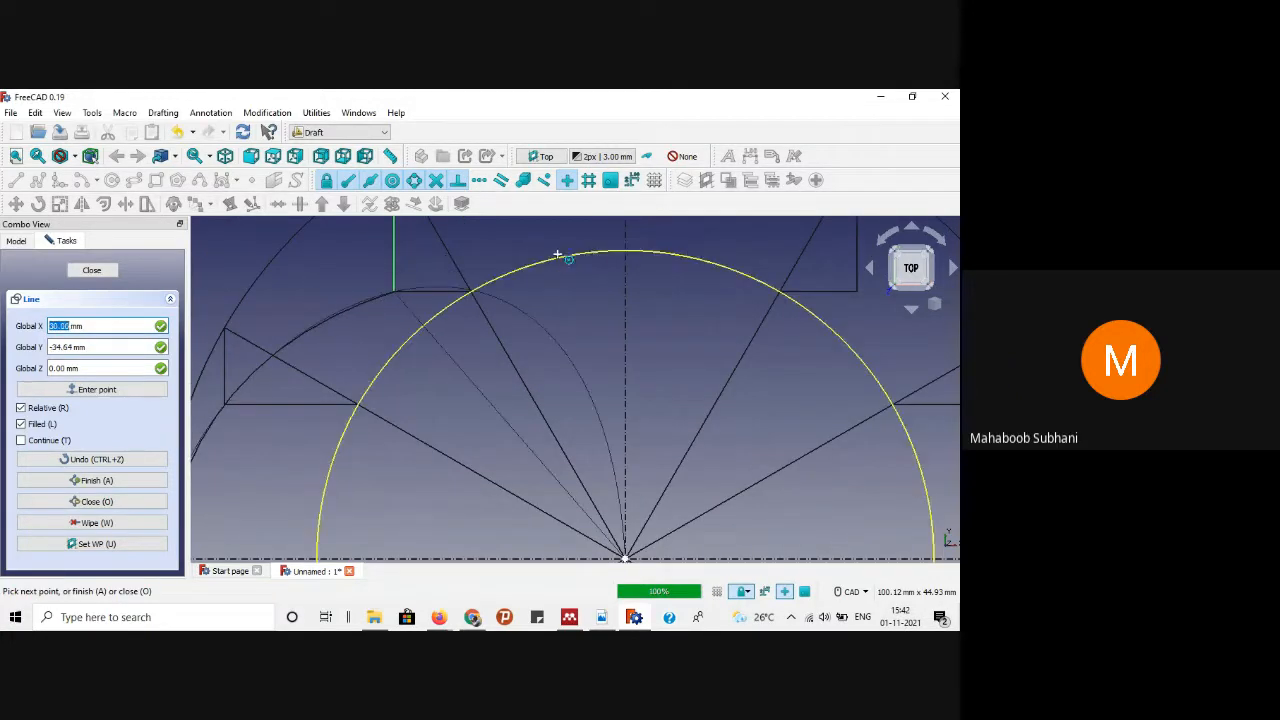
pyautogui.scroll(-1, 618, 247)
pyautogui.scroll(-2, 618, 247)
pyautogui.scroll(4, 629, 251)
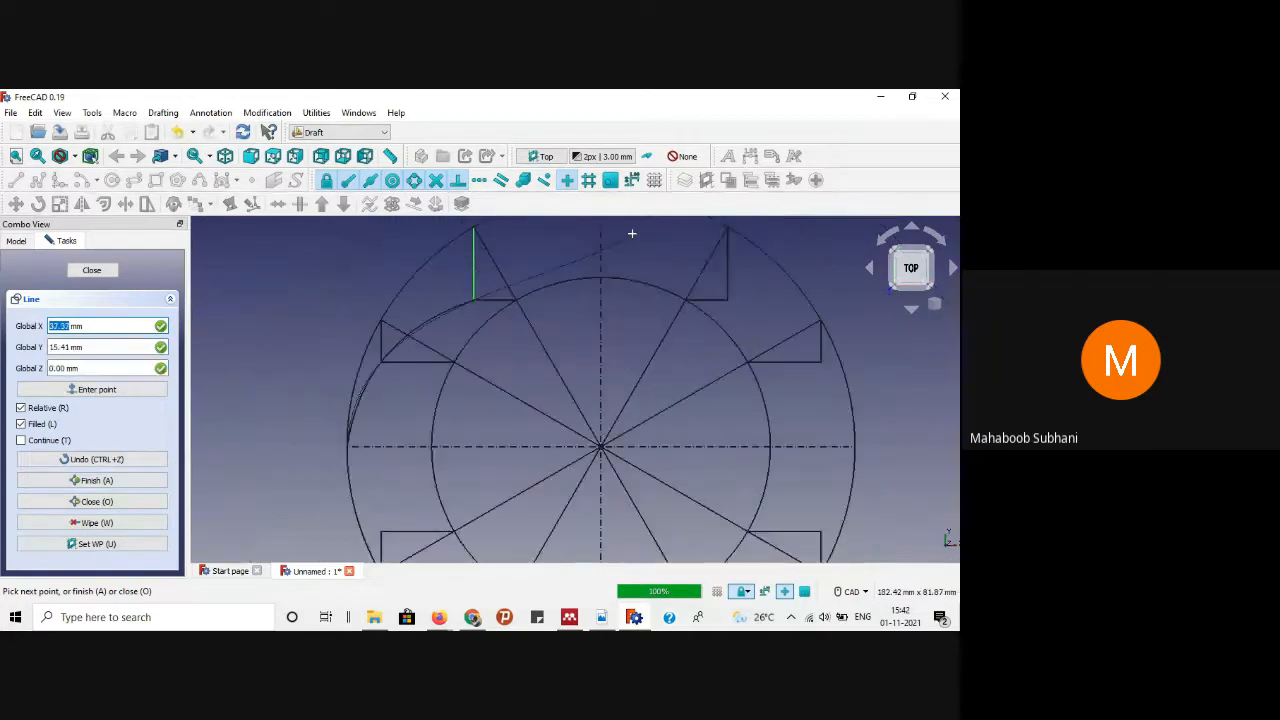
pyautogui.scroll(-1, 571, 326)
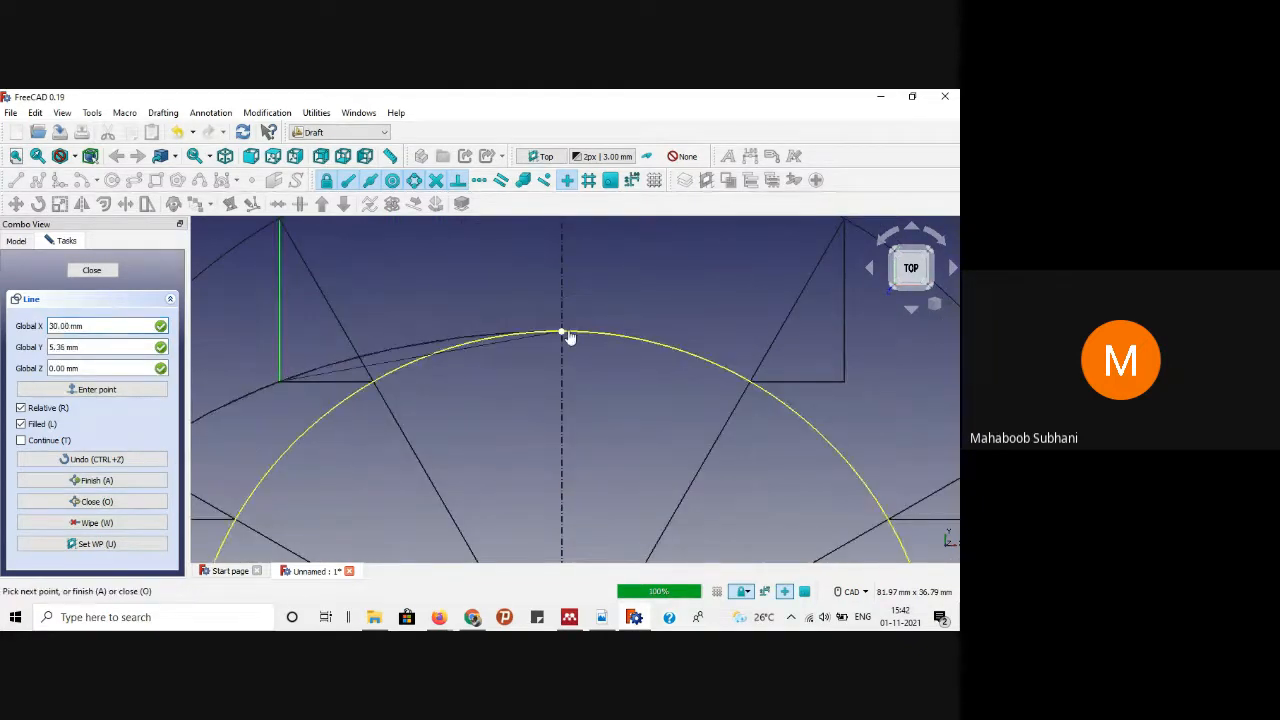
pyautogui.click(566, 334)
pyautogui.scroll(-1, 568, 335)
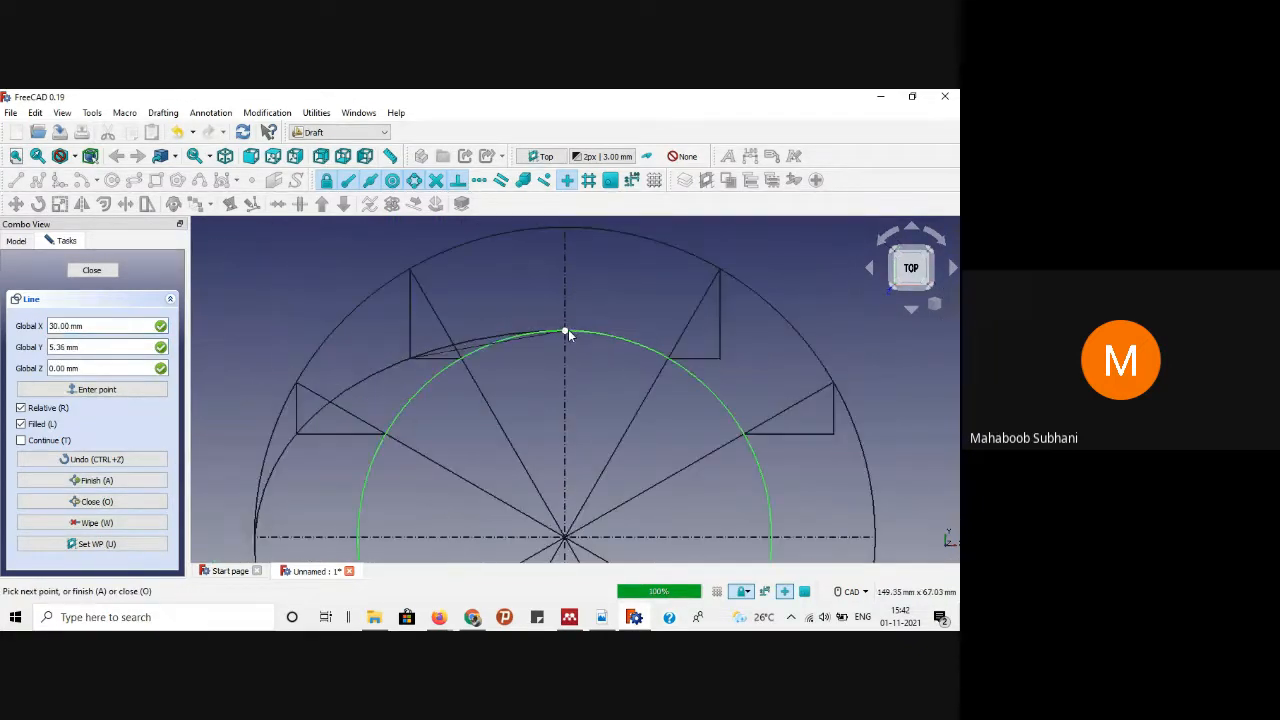
# Step: Extend the B-spline through the corner points of the two upper-right projection triangles
pyautogui.click(713, 359)
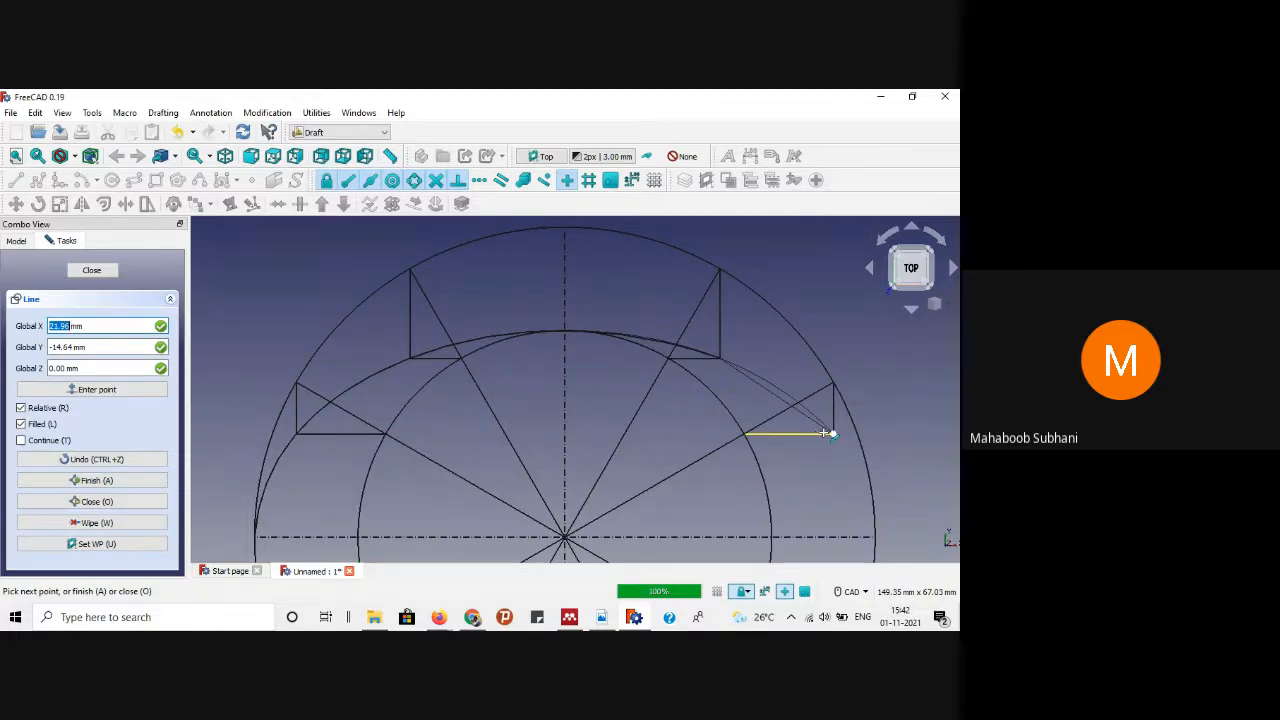
pyautogui.scroll(-1, 824, 434)
pyautogui.scroll(-4, 824, 434)
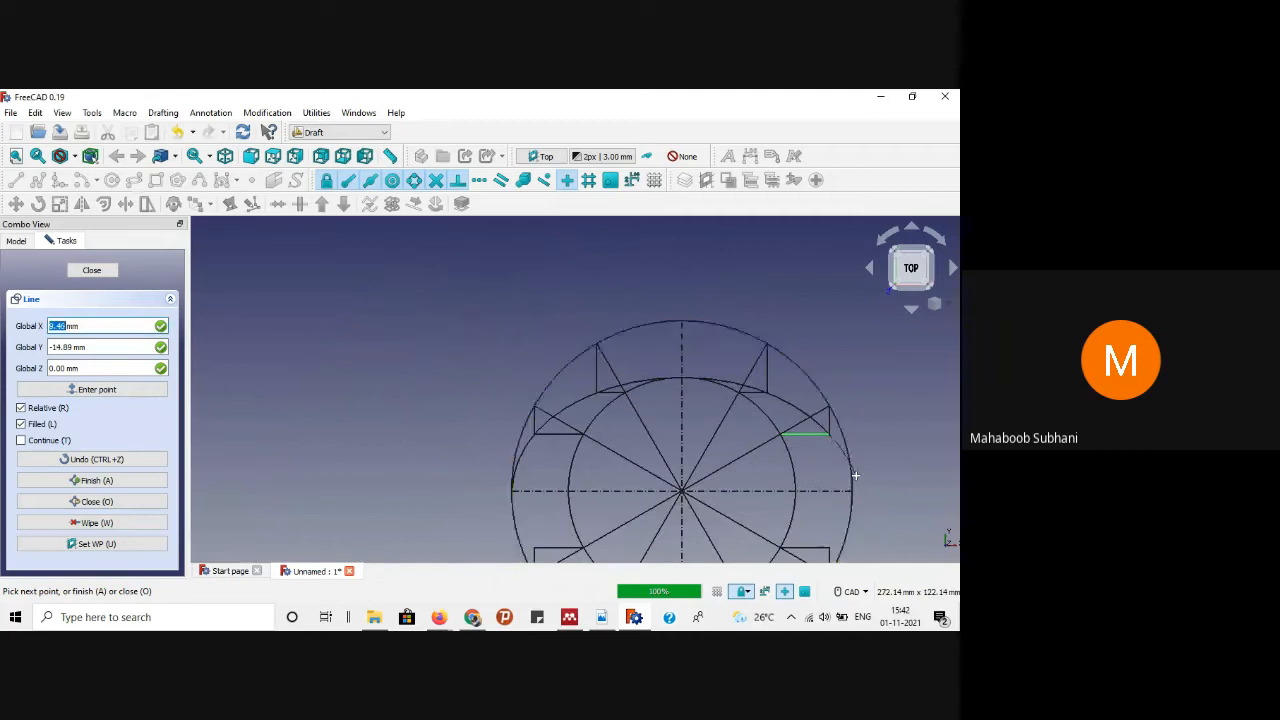
# Step: Place the last B-spline point at the right end of the horizontal centre line and finish the curve open
pyautogui.scroll(5, 847, 470)
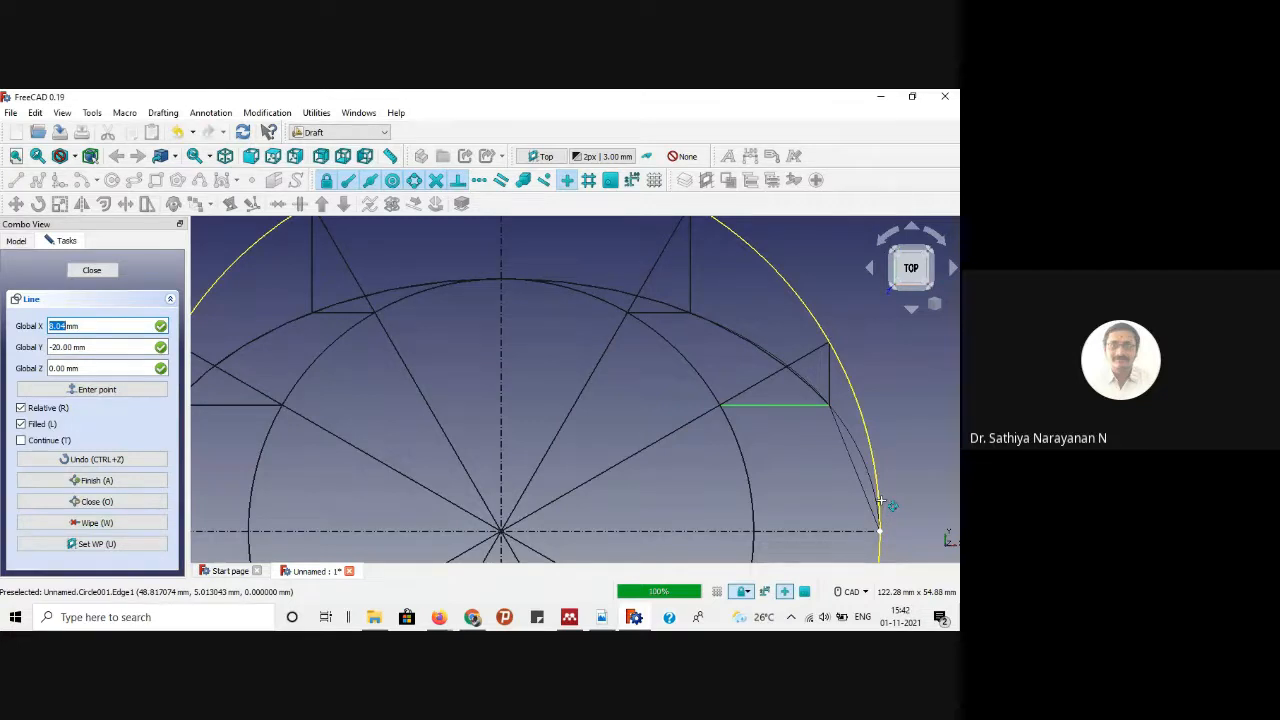
pyautogui.scroll(-2, 880, 500)
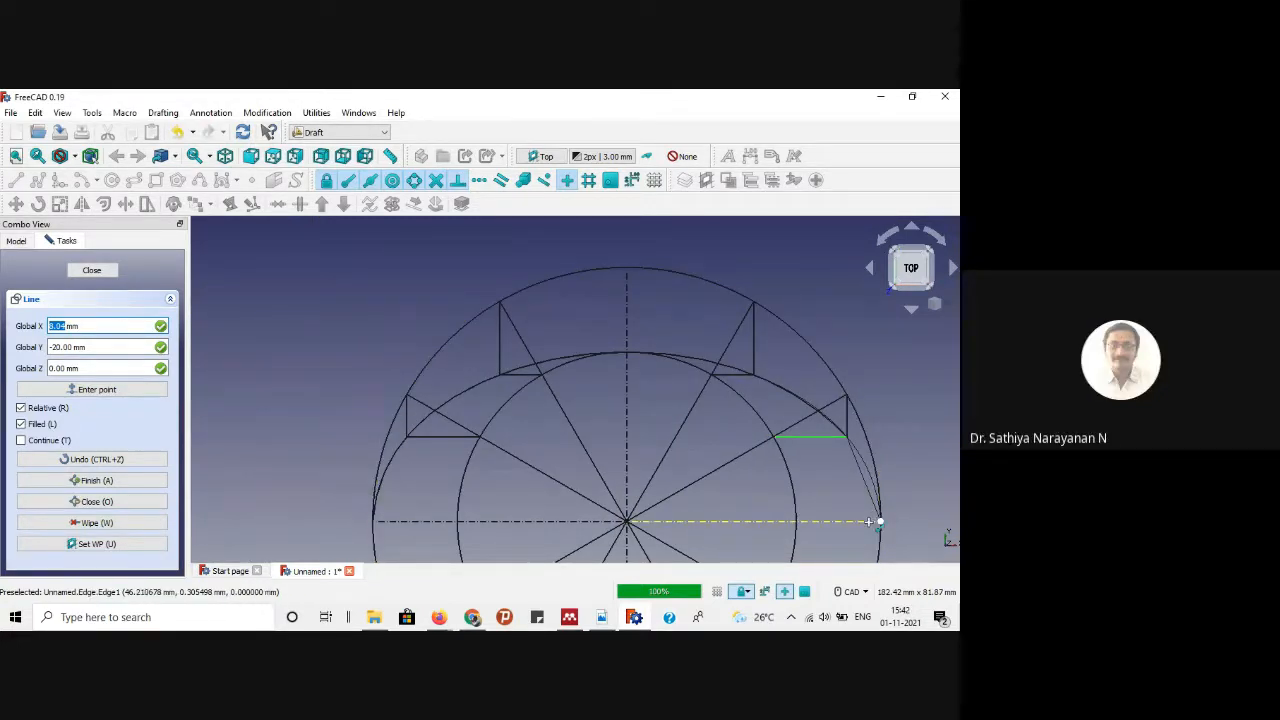
pyautogui.click(870, 521)
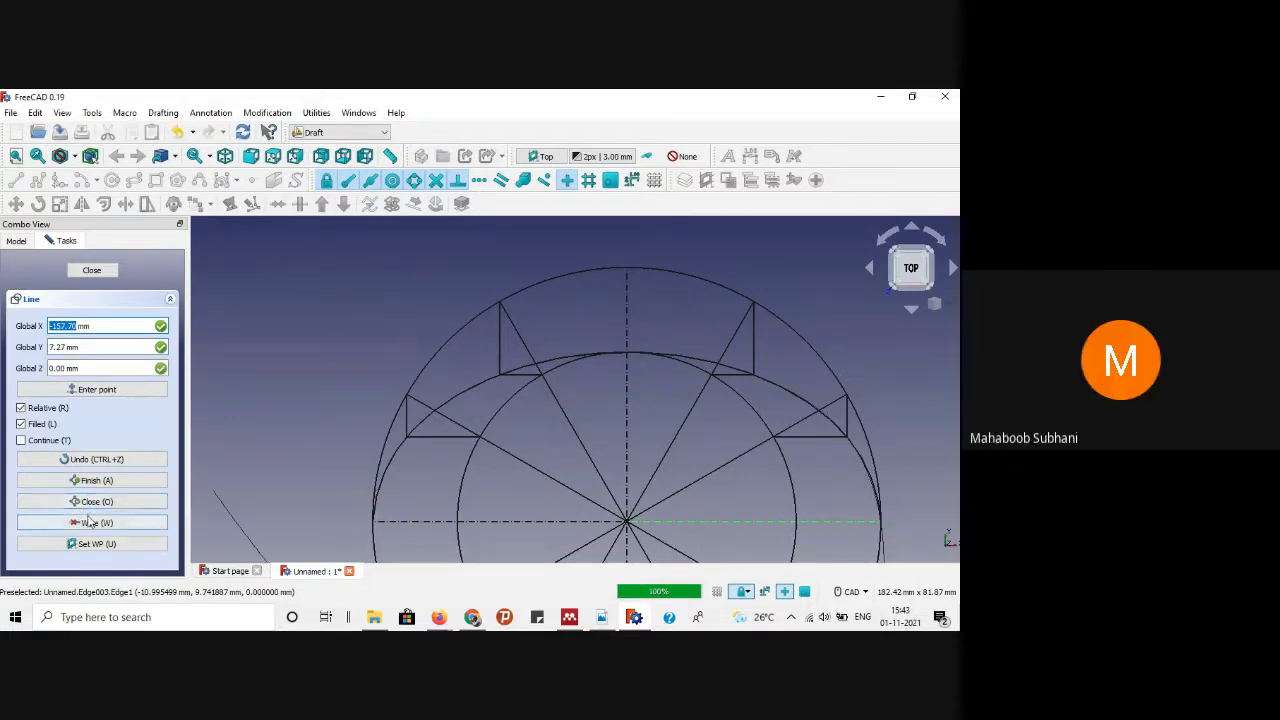
pyautogui.click(89, 487)
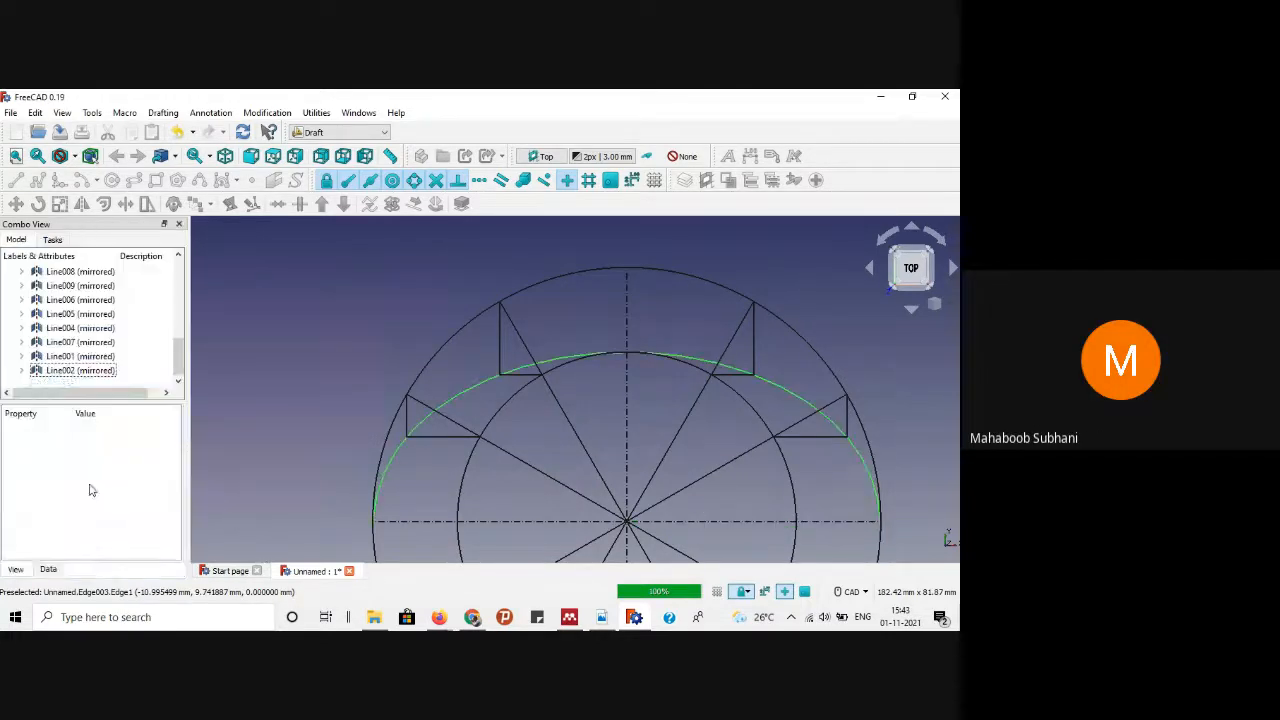
pyautogui.click(888, 395)
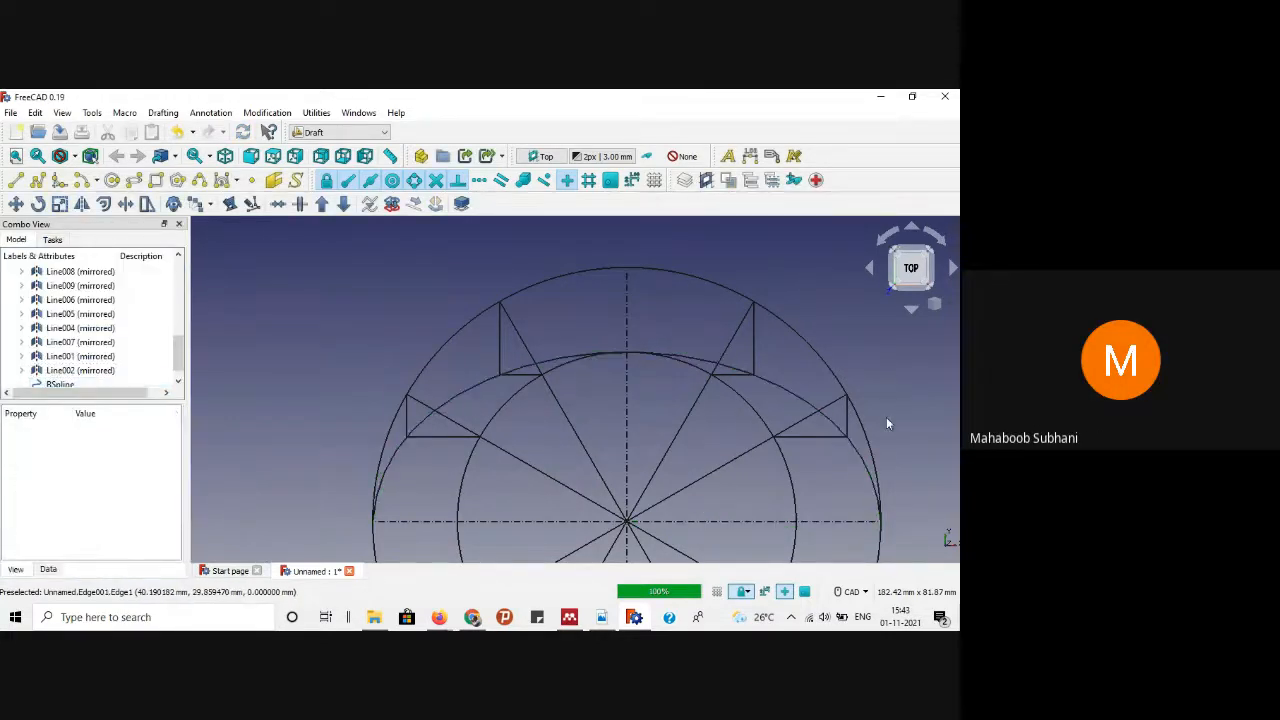
# Step: Mirror the upper half-ellipse B-spline about the horizontal centre line, using its left and right ends as the mirror line
pyautogui.click(784, 390)
pyautogui.scroll(-3, 251, 309)
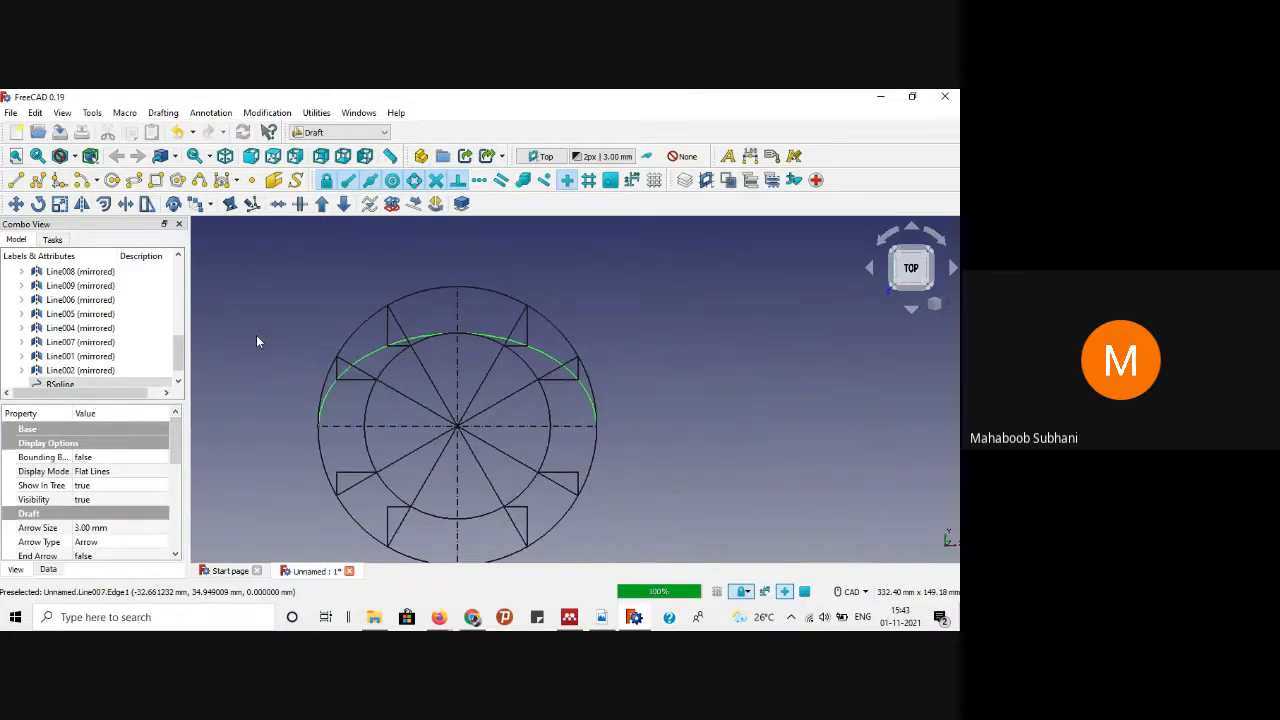
pyautogui.click(82, 203)
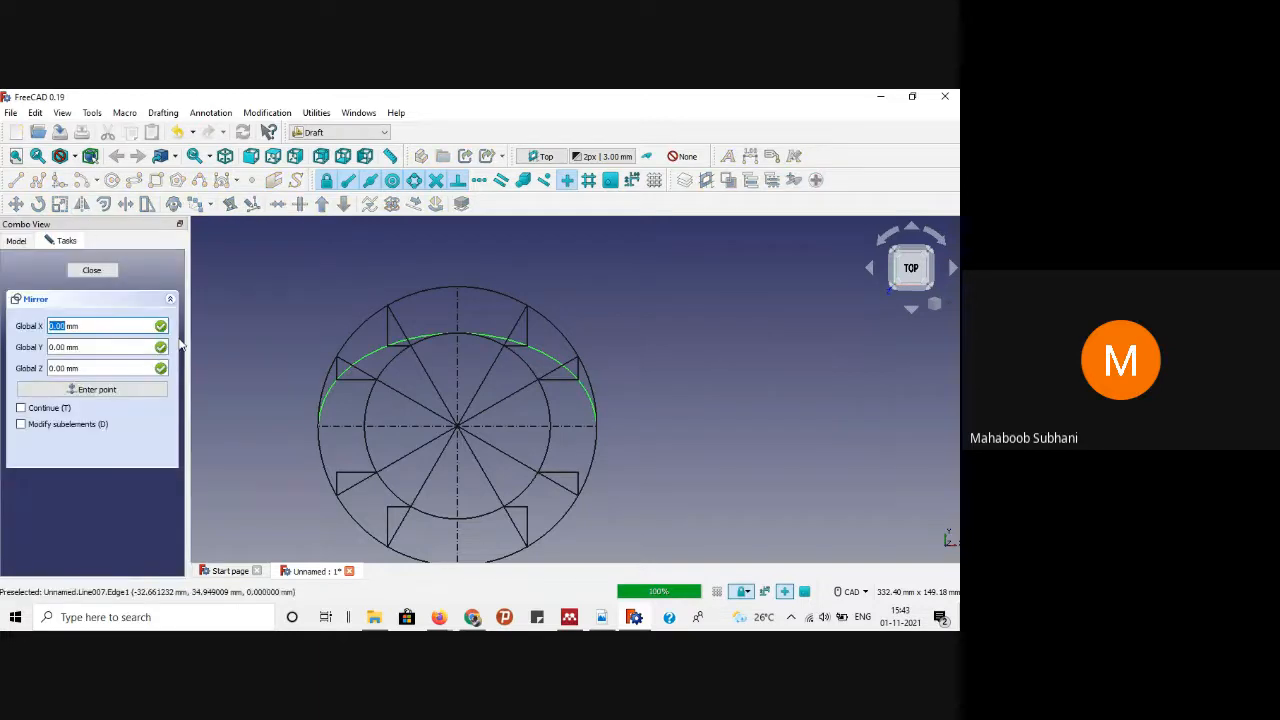
pyautogui.click(329, 426)
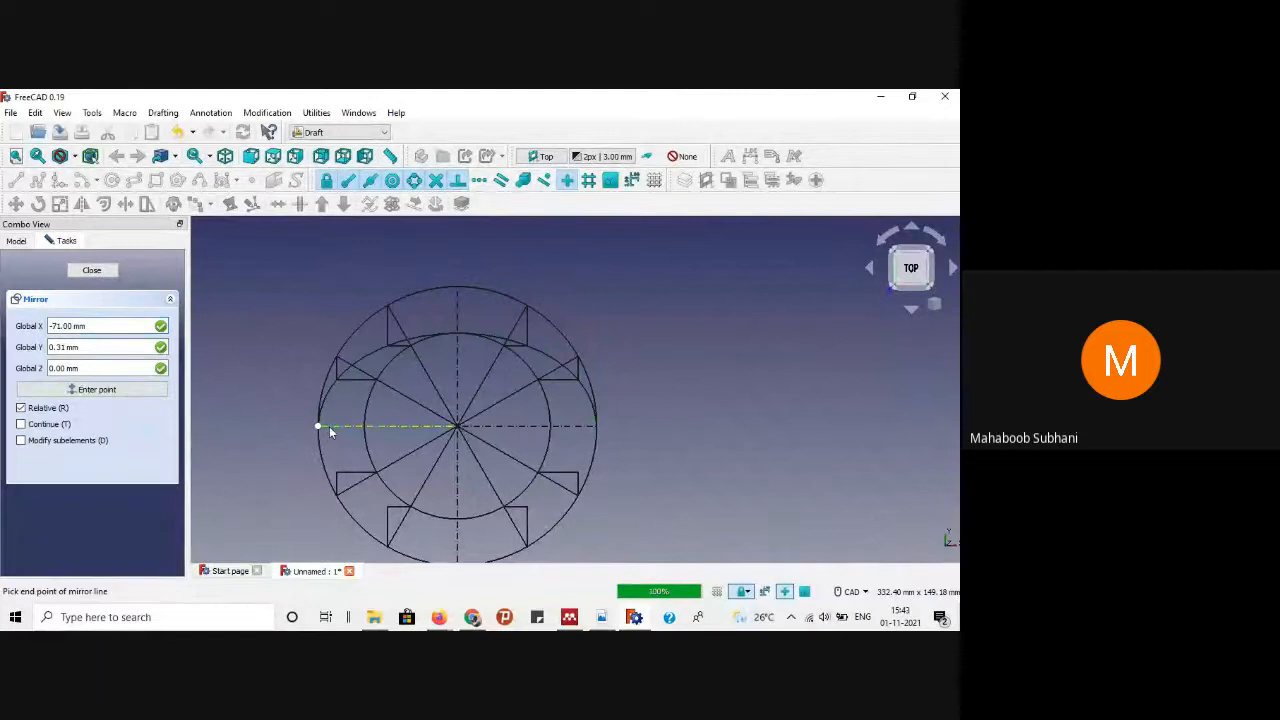
pyautogui.click(594, 427)
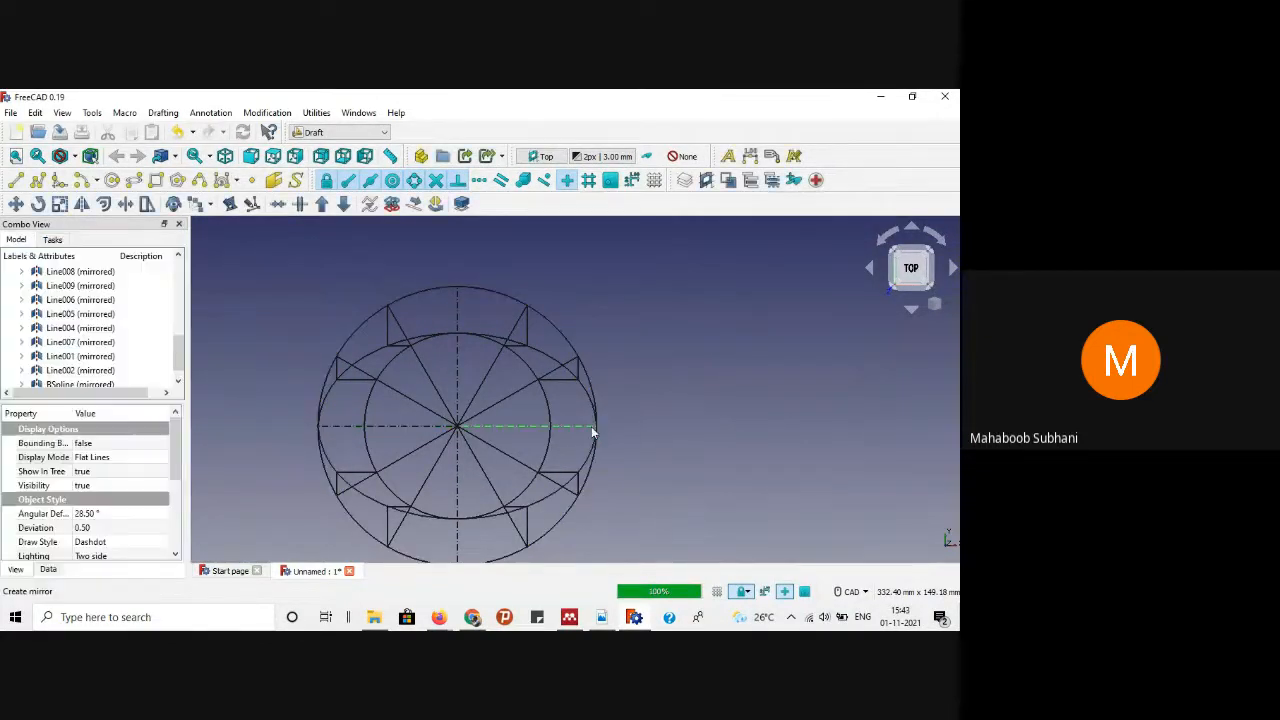
pyautogui.click(712, 436)
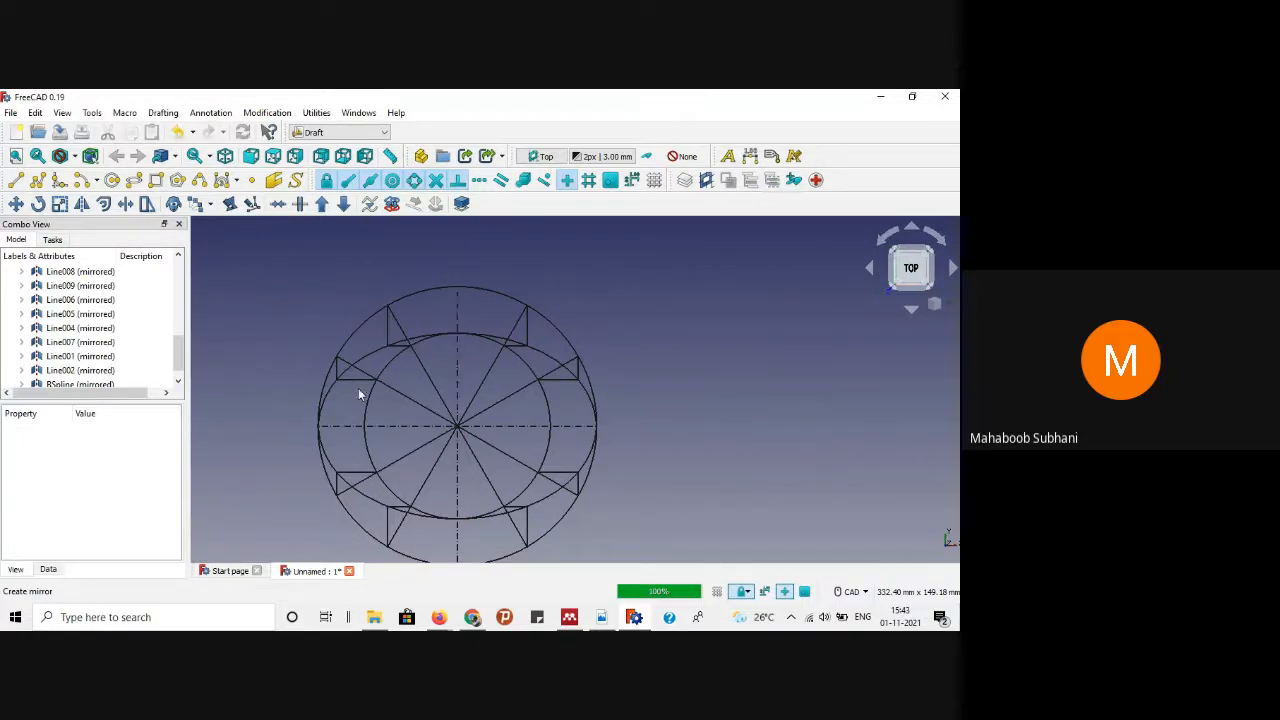
# Step: Set the angular deflection of both the upper and lower half-ellipse B-splines to 1°
pyautogui.click(322, 415)
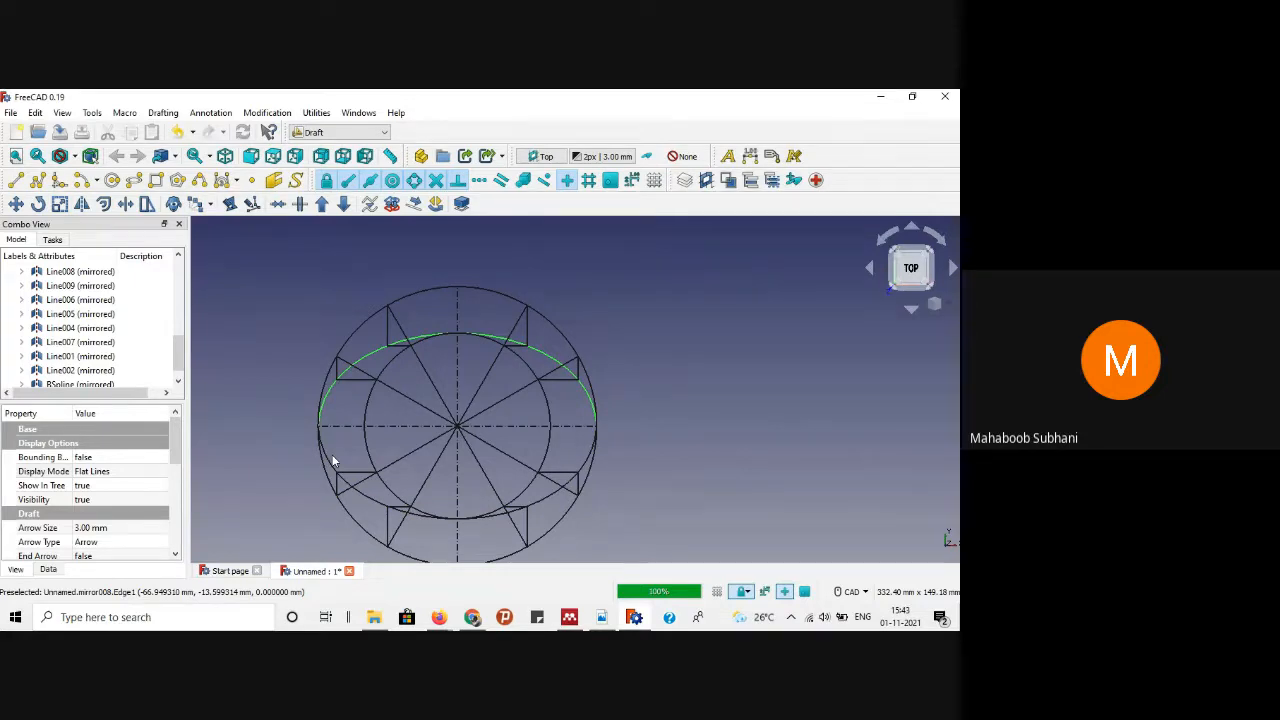
pyautogui.keyDown('ctrl'); pyautogui.click(334, 461); pyautogui.keyUp('ctrl')
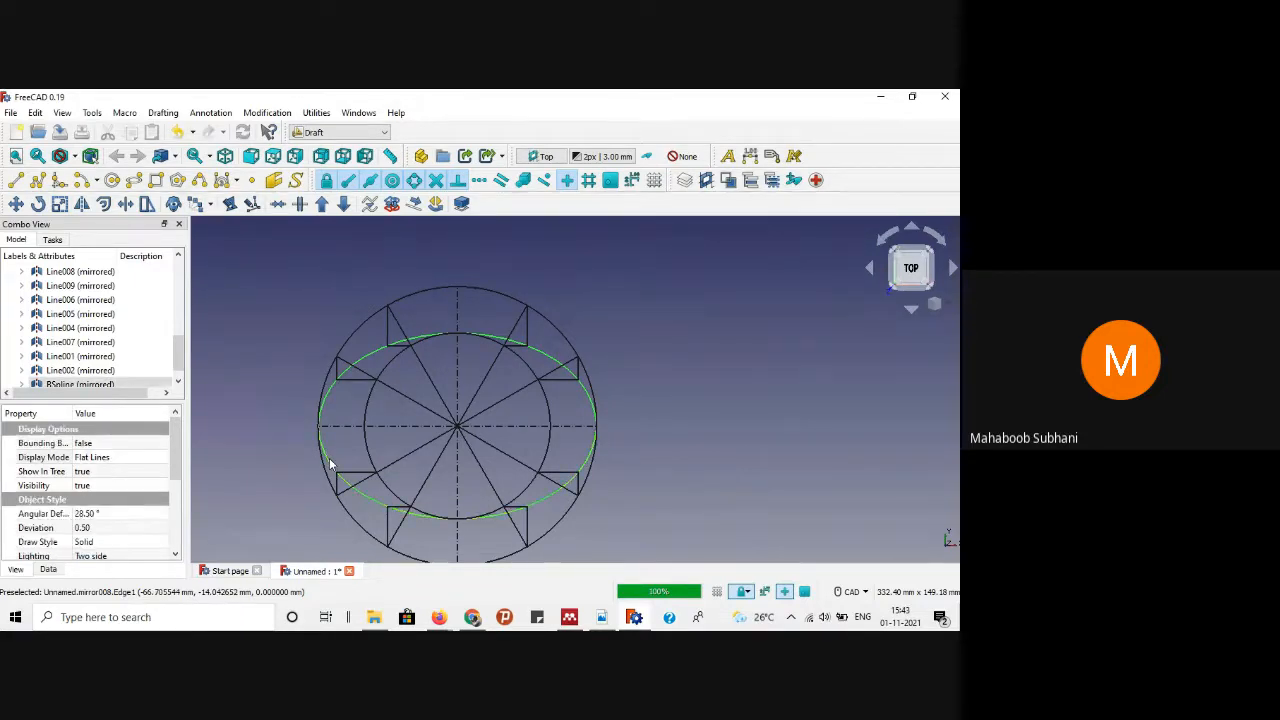
pyautogui.click(100, 513)
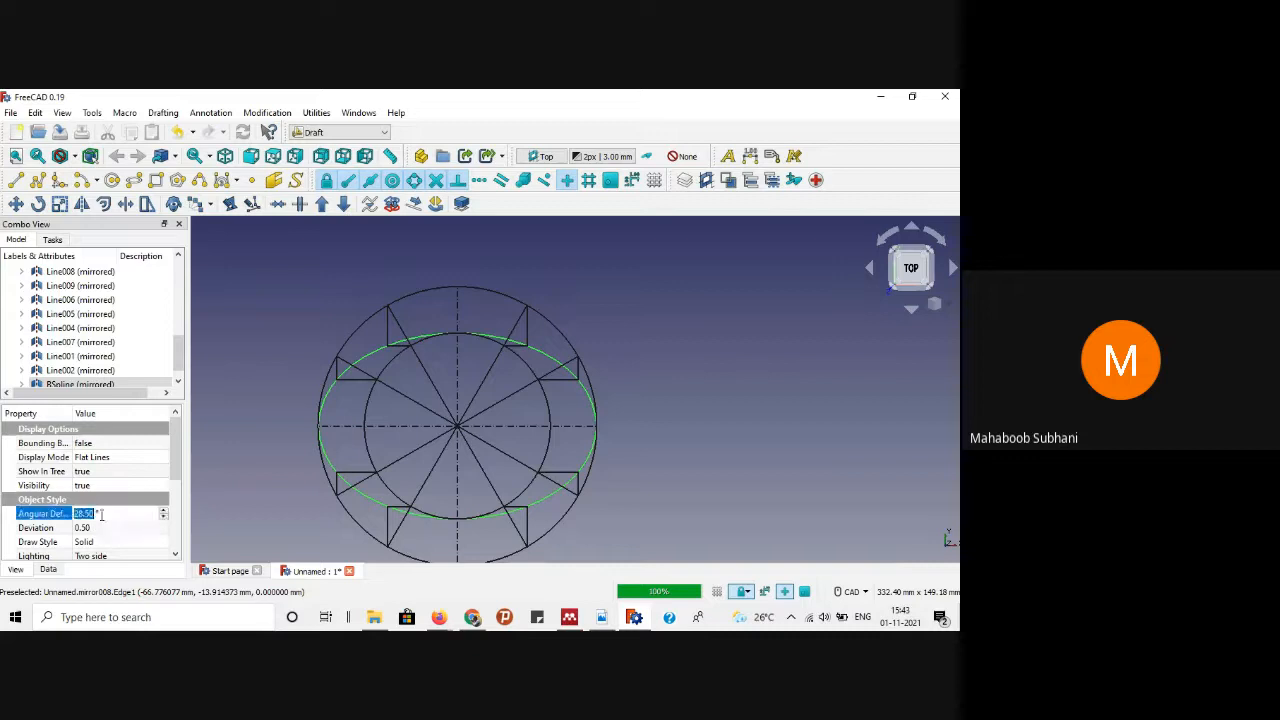
pyautogui.click(131, 513)
pyautogui.moveTo(131, 513); pyautogui.dragTo(72, 516)
pyautogui.write('1')
pyautogui.press('Return')
# Step: Set the deviation of both half-ellipse B-splines to 0.01 and deselect them
pyautogui.click(100, 527)
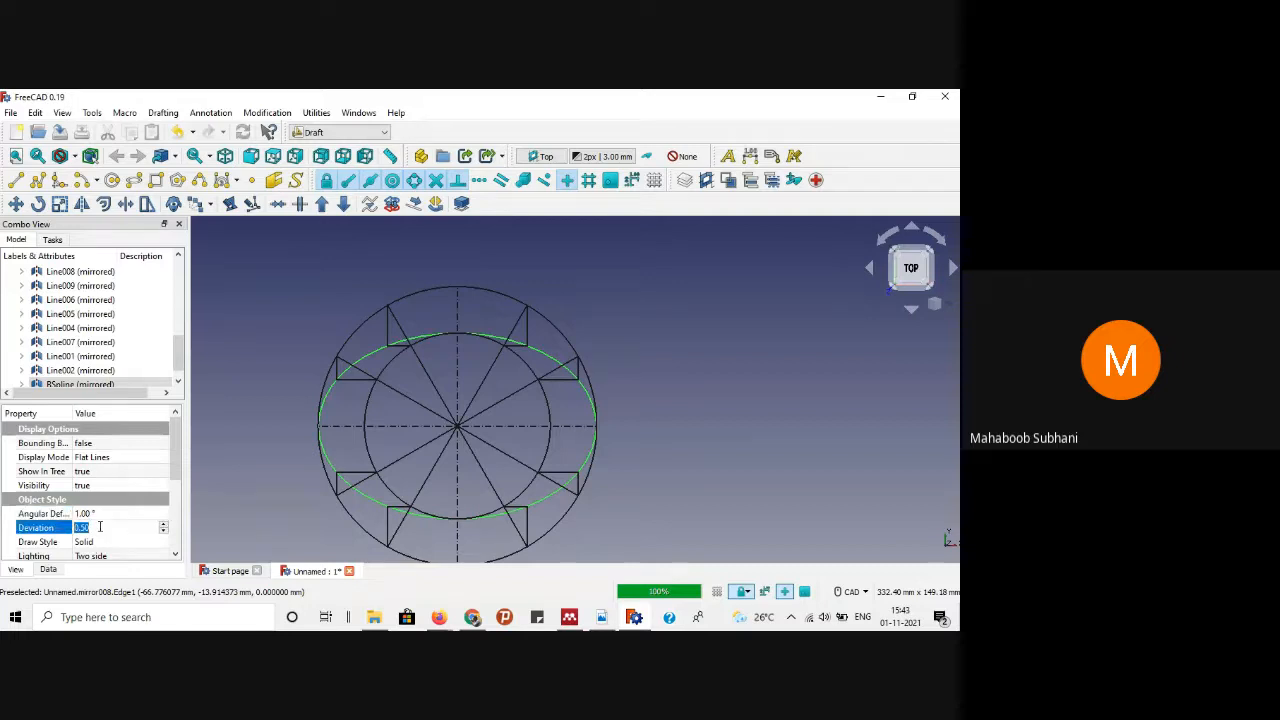
pyautogui.write('0.0')
pyautogui.press('Return')
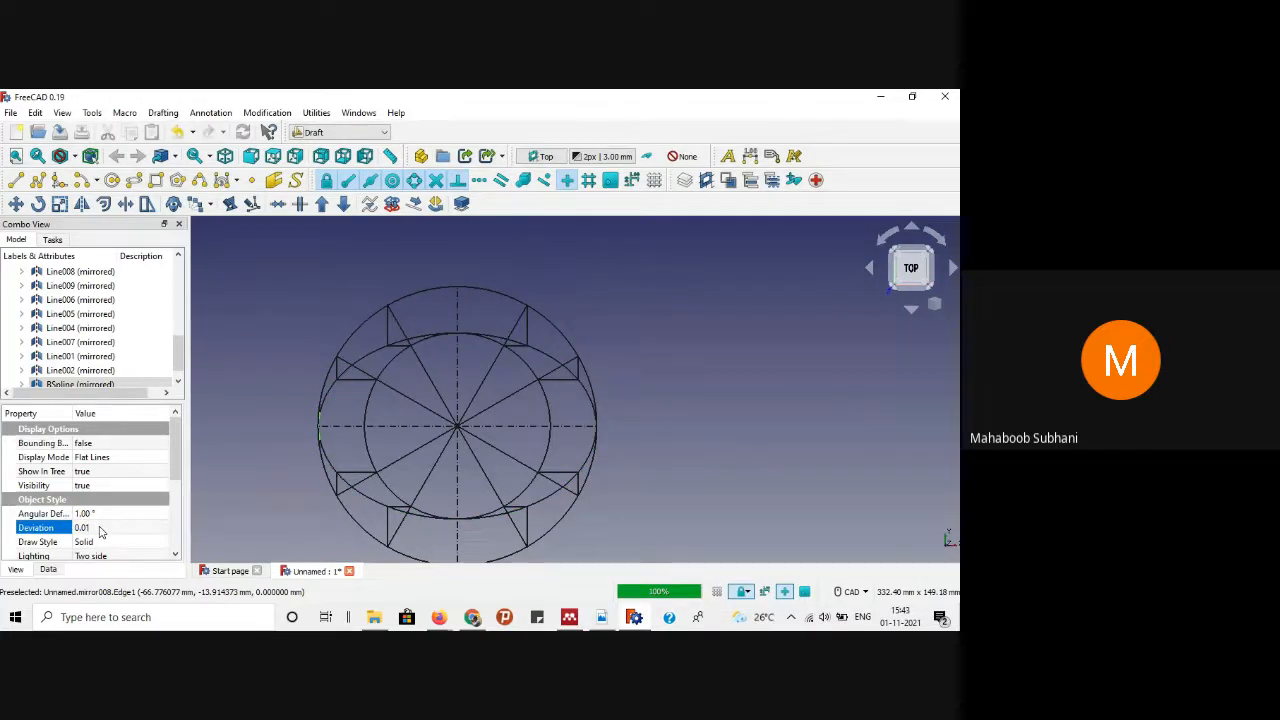
pyautogui.click(695, 369)
pyautogui.scroll(5, 317, 432)
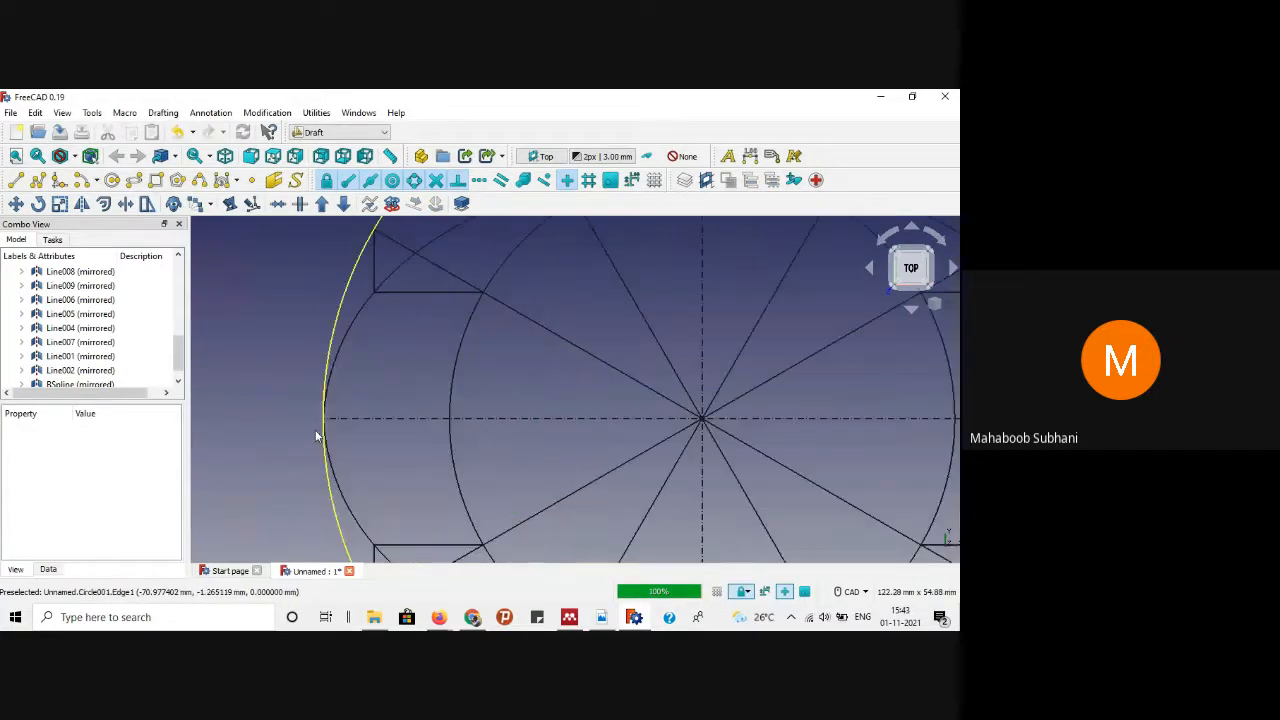
pyautogui.scroll(-4, 263, 426)
pyautogui.scroll(-3, 640, 430)
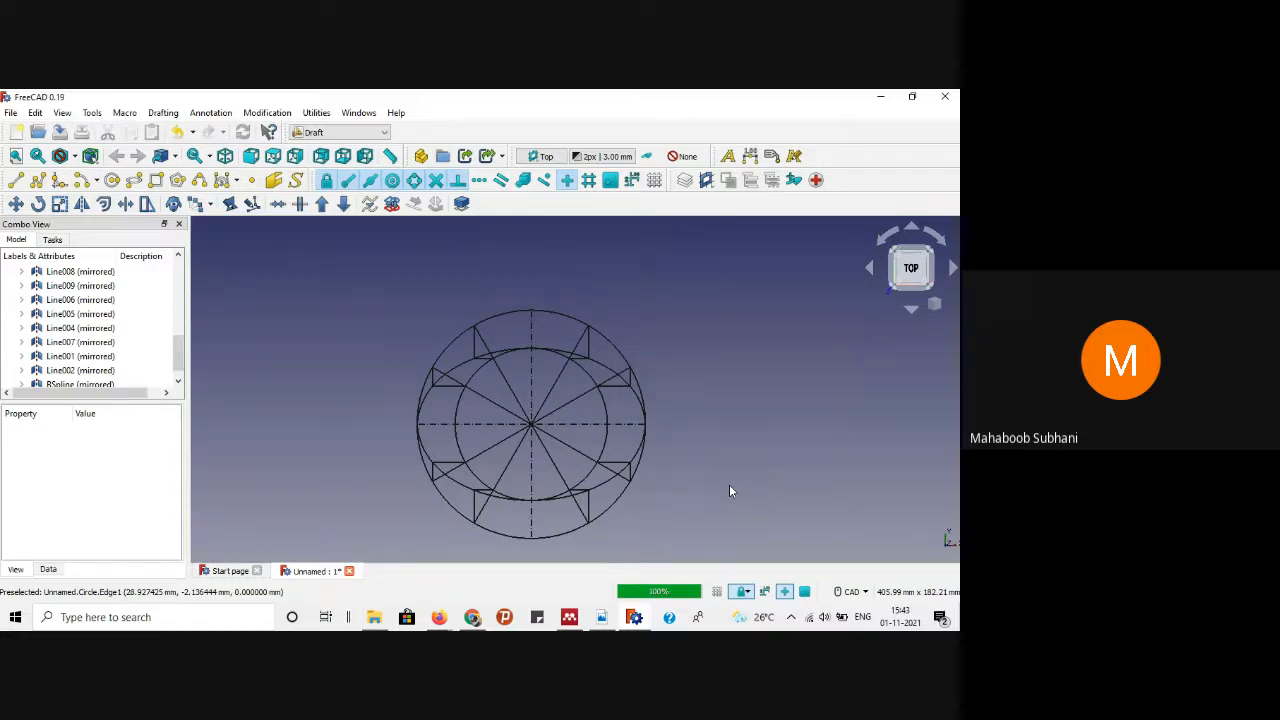
pyautogui.scroll(1, 620, 533)
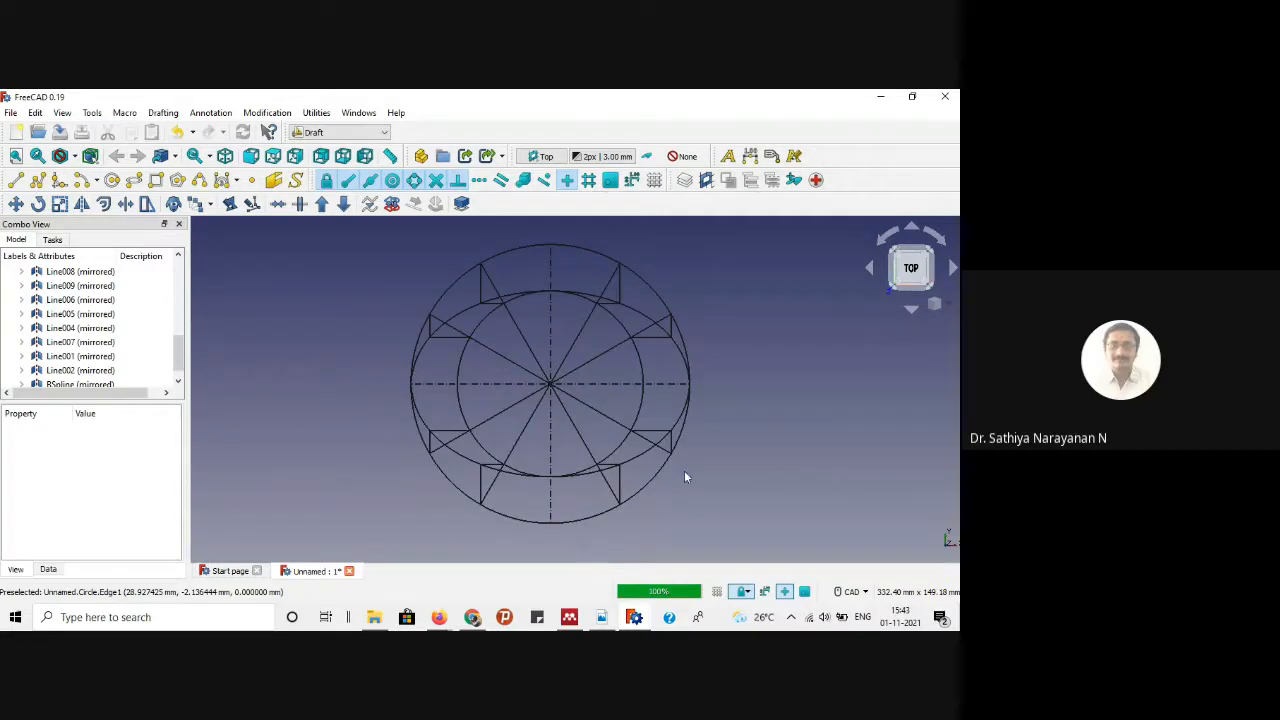
pyautogui.moveTo(731, 391); pyautogui.dragTo(745, 399, button='middle')
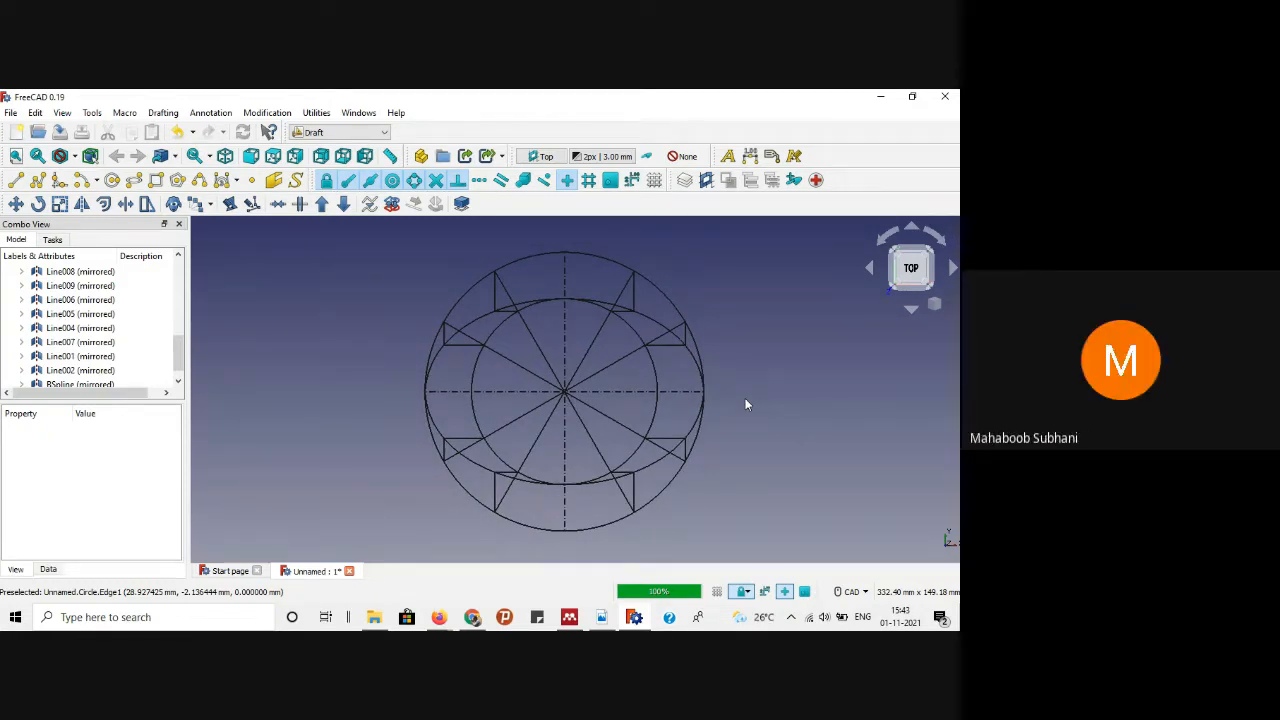
# Step: Switch to Adobe Reader, review the reference ellipse drawing on page 24 of FreeCAD.pdf, and return to FreeCAD
pyautogui.click(634, 617)
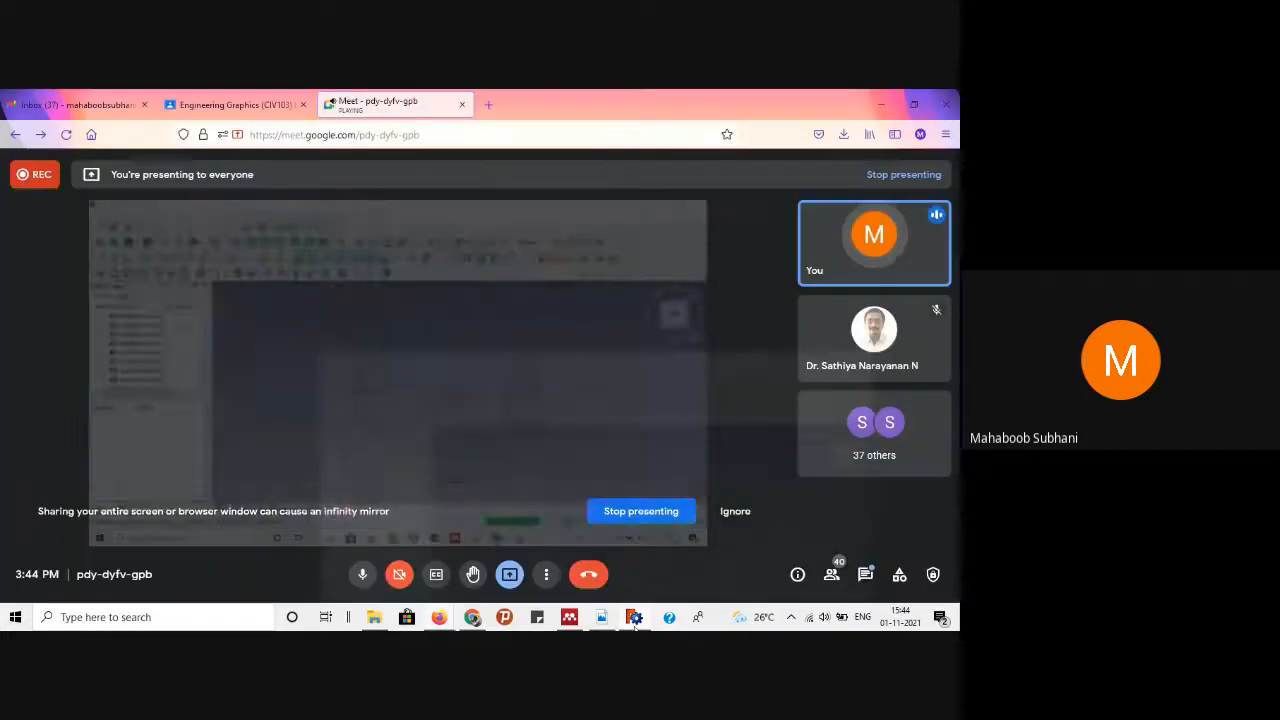
pyautogui.click(640, 623)
pyautogui.click(569, 617)
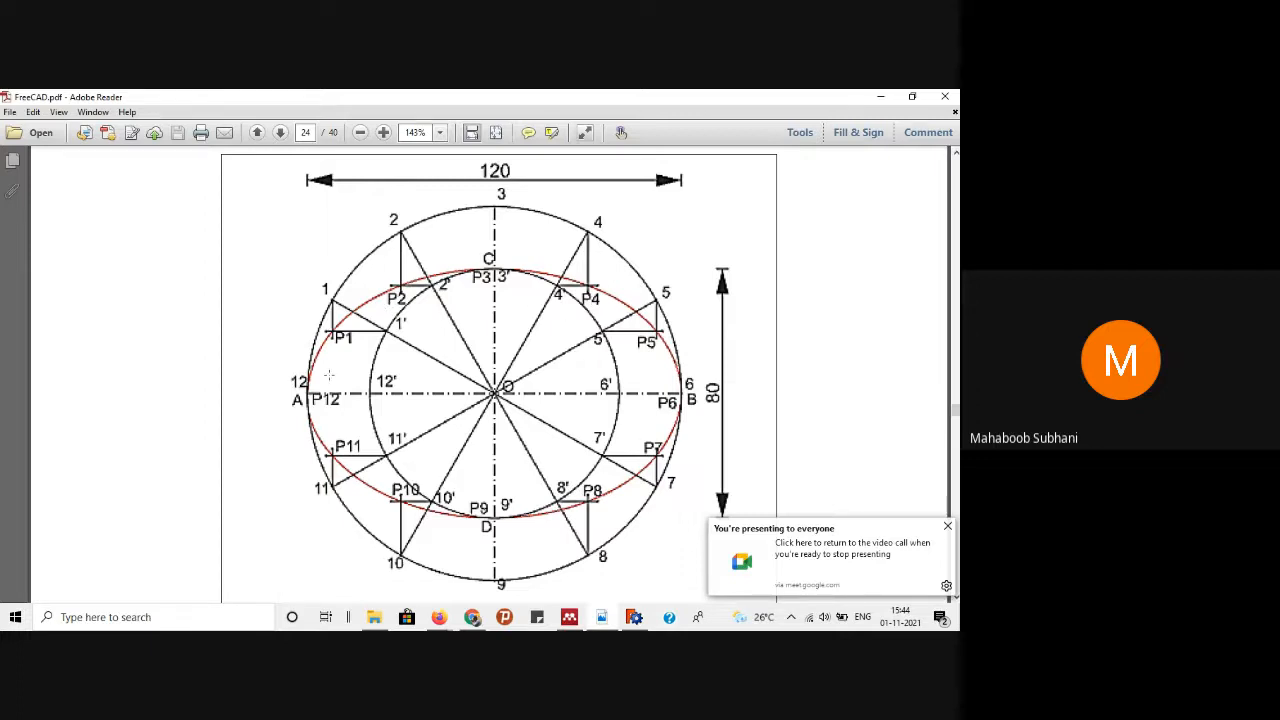
pyautogui.scroll(-3, 329, 375)
pyautogui.scroll(3, 399, 303)
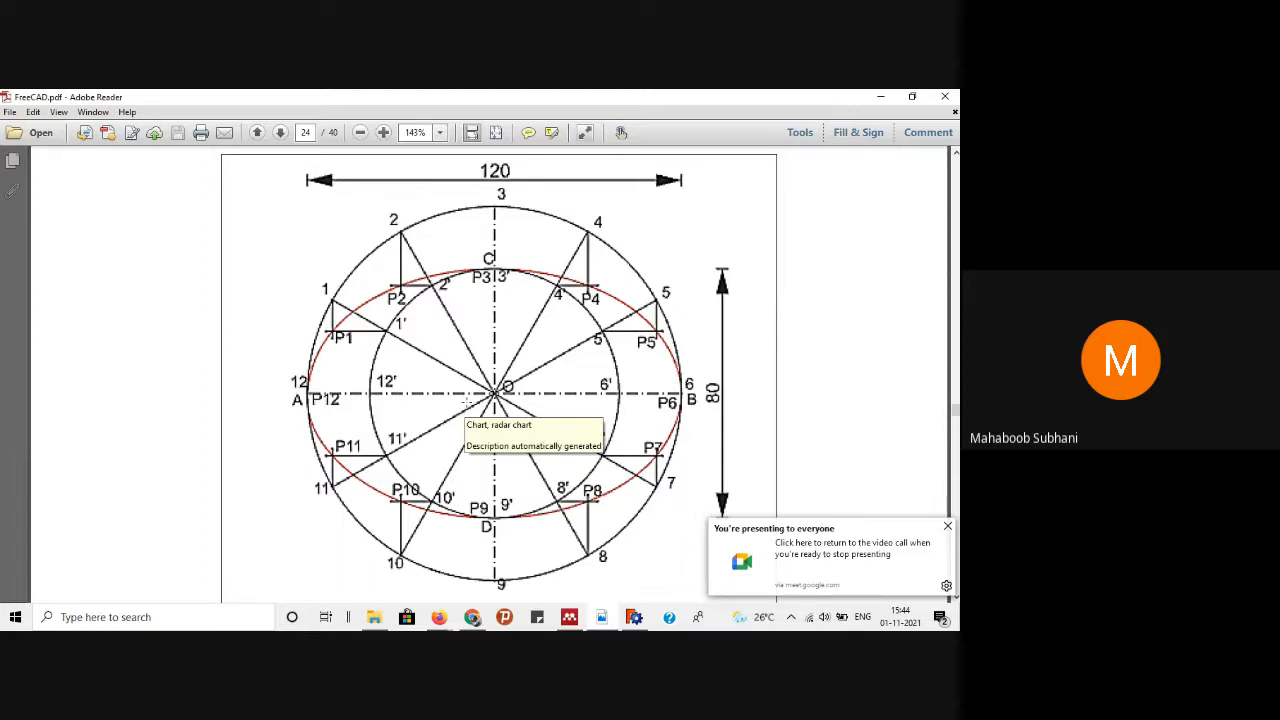
pyautogui.click(880, 96)
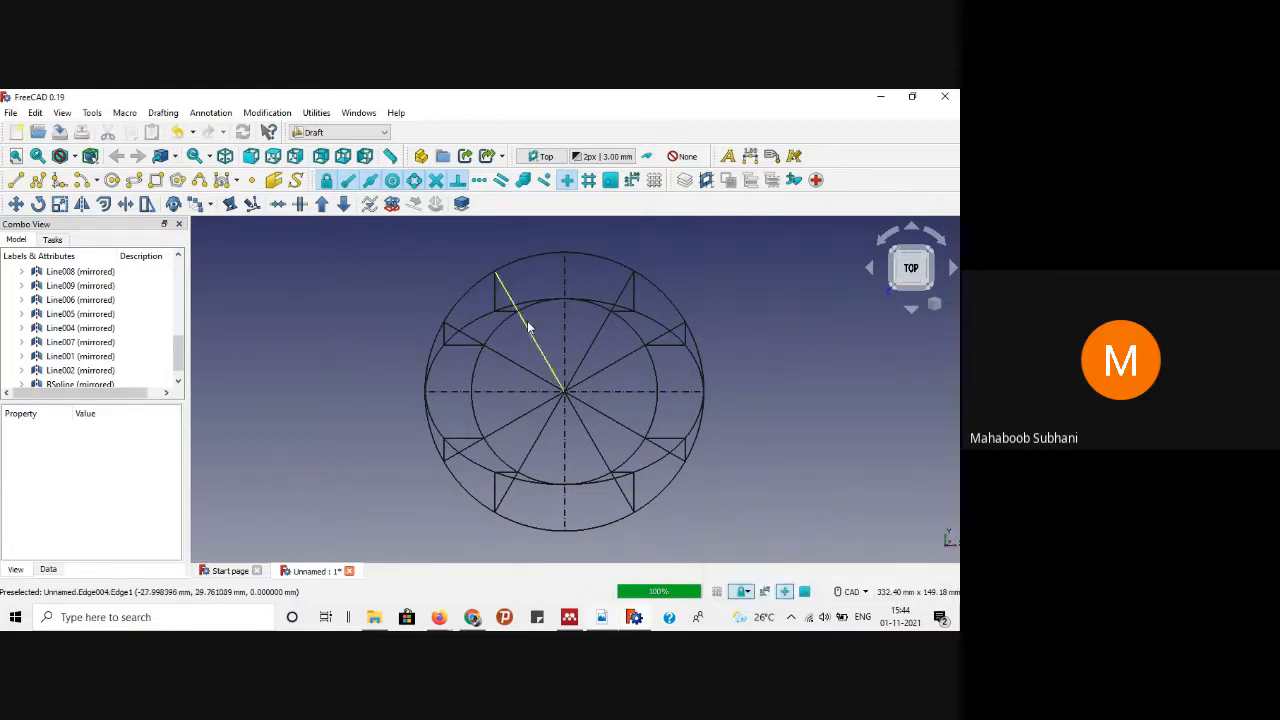
# Step: Set the line width of both half-ellipse B-splines to 3 and deselect them
pyautogui.click(476, 323)
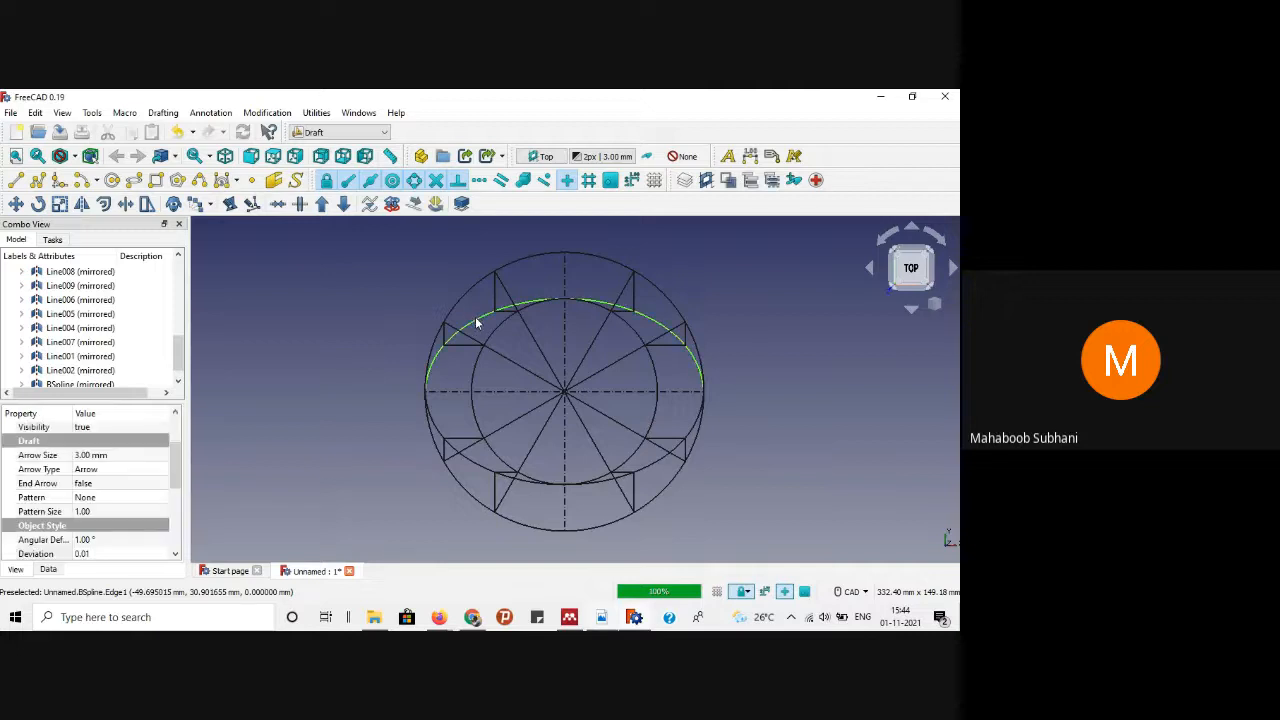
pyautogui.keyDown('ctrl'); pyautogui.click(437, 429); pyautogui.keyUp('ctrl')
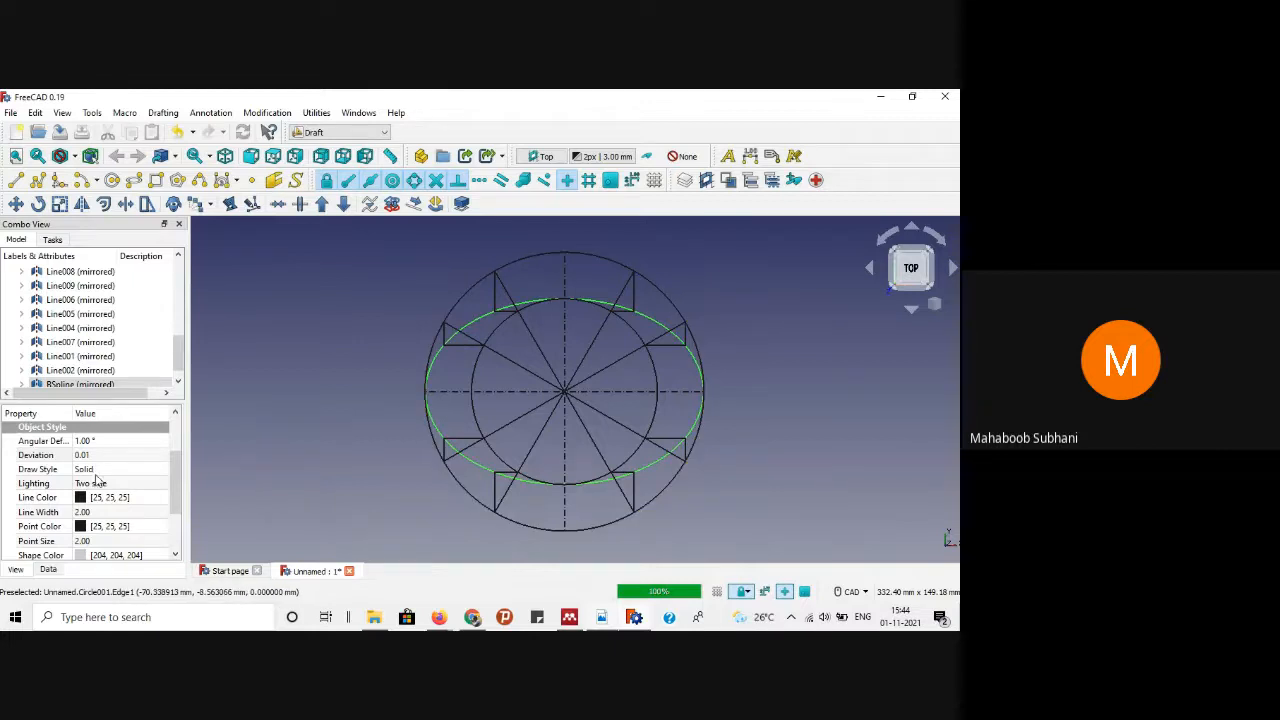
pyautogui.click(174, 469)
pyautogui.scroll(-1, 174, 469)
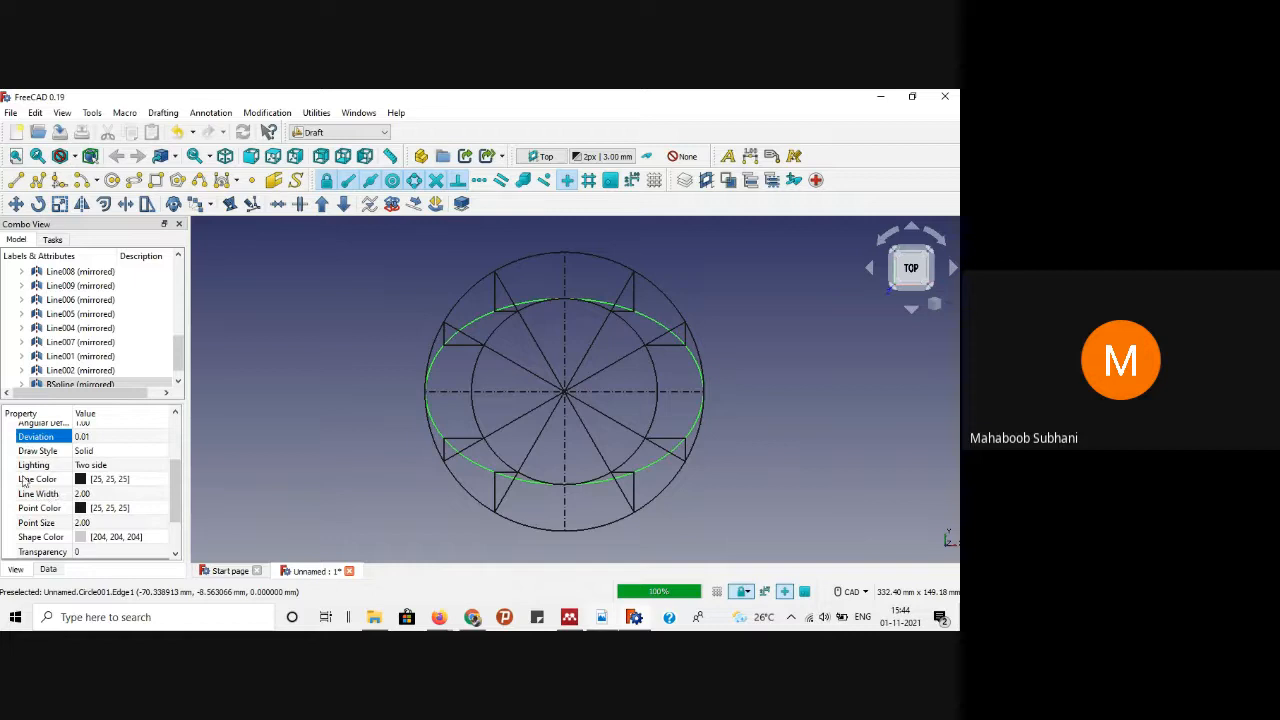
pyautogui.click(86, 494)
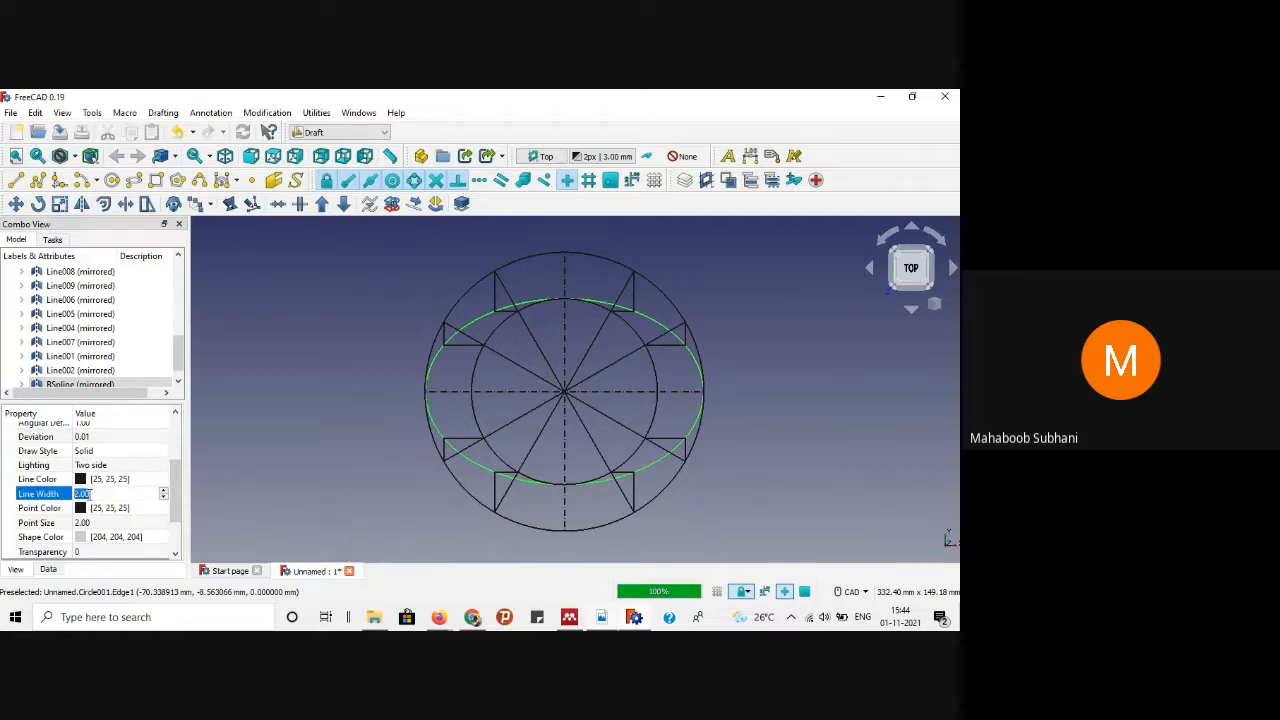
pyautogui.write('3')
pyautogui.press('Return')
pyautogui.click(352, 454)
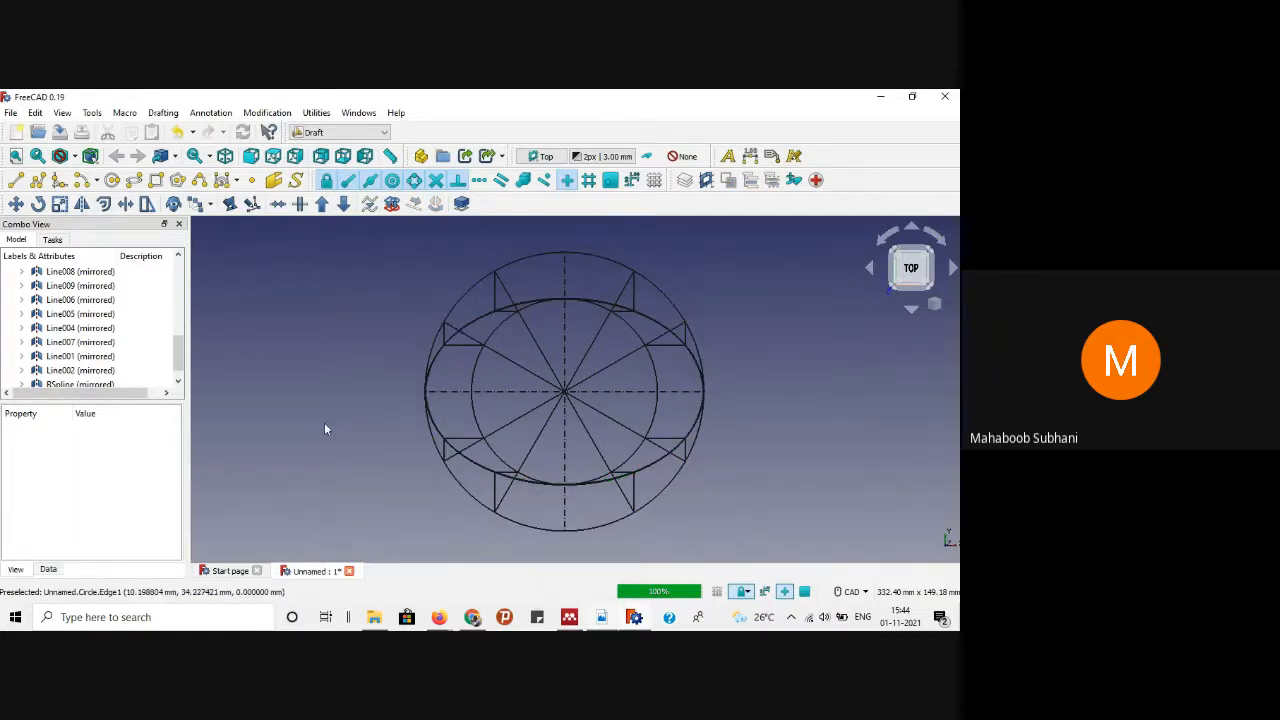
# Step: Set the line colour of both half-ellipse B-splines to purple (#aa00ff)
pyautogui.click(438, 362)
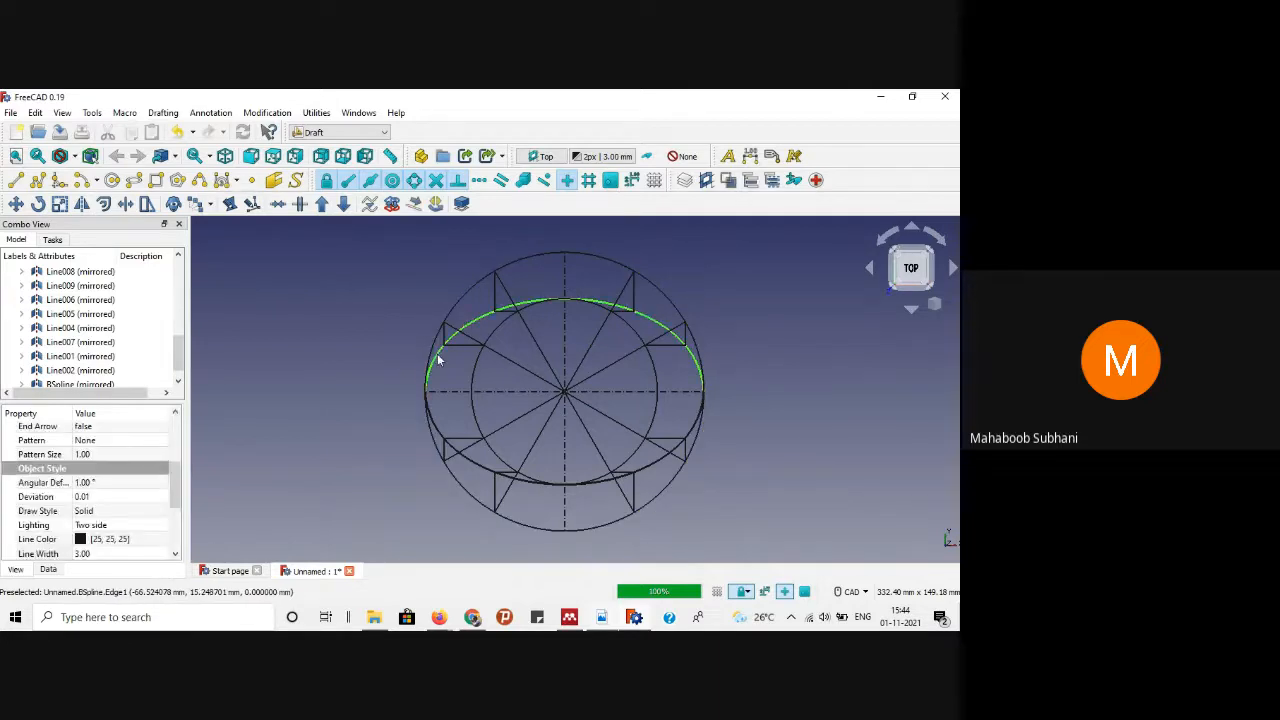
pyautogui.keyDown('ctrl'); pyautogui.click(440, 434); pyautogui.keyUp('ctrl')
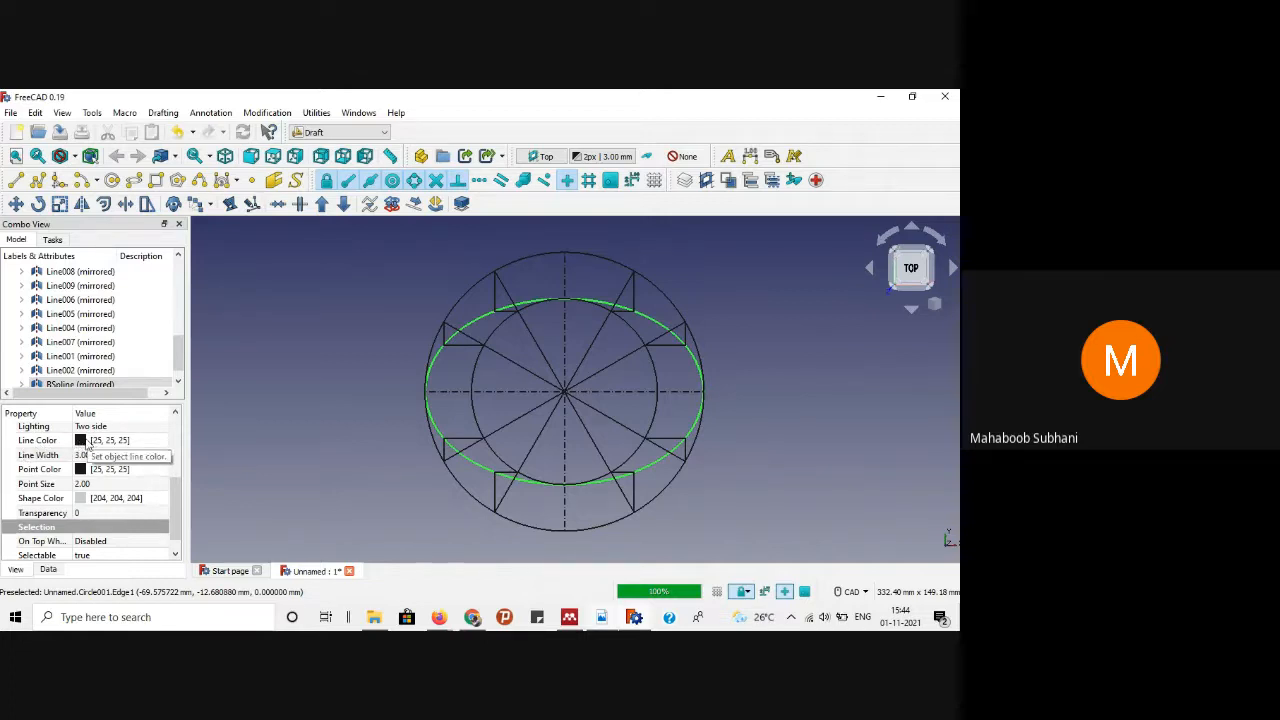
pyautogui.click(120, 441)
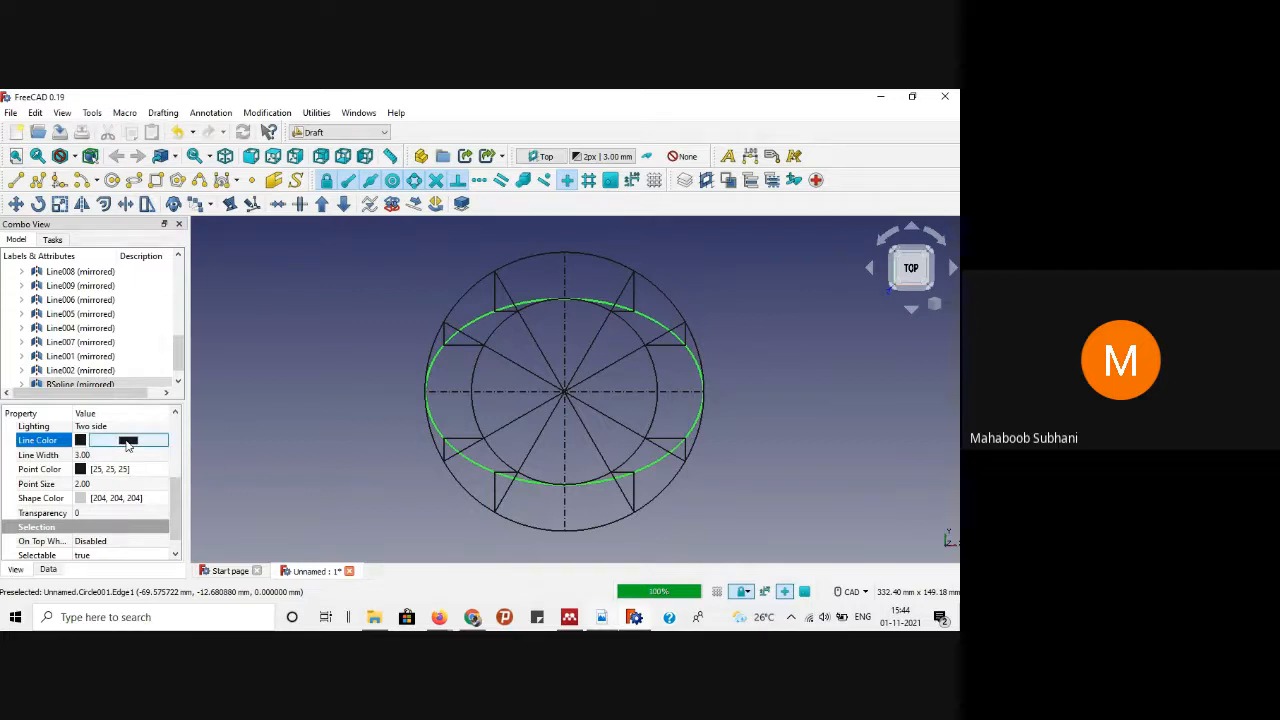
pyautogui.click(128, 441)
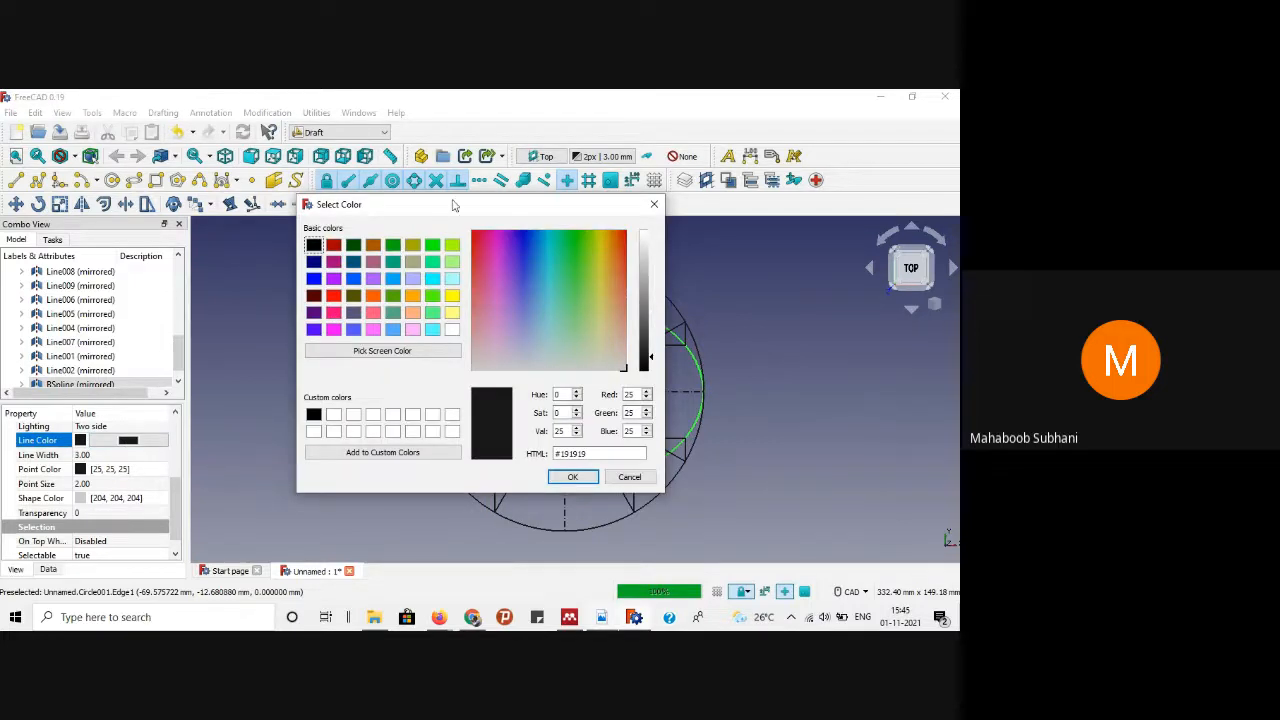
pyautogui.moveTo(453, 206); pyautogui.dragTo(430, 214)
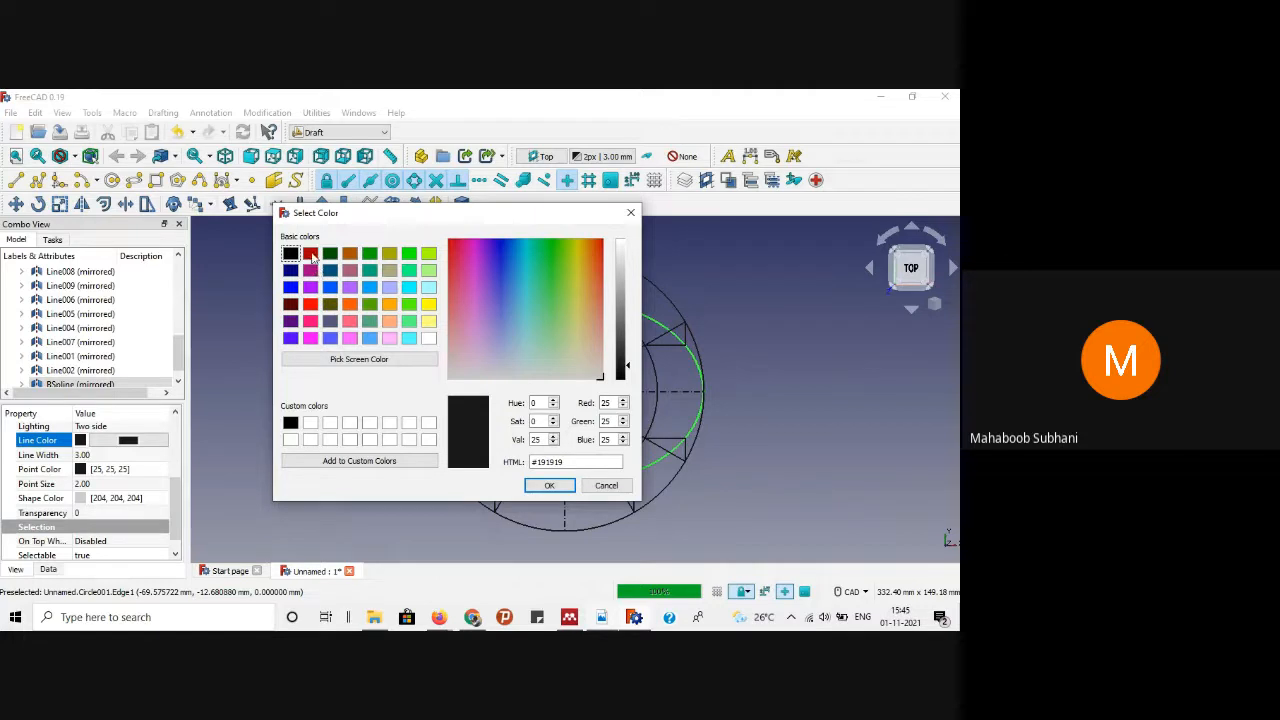
pyautogui.click(310, 287)
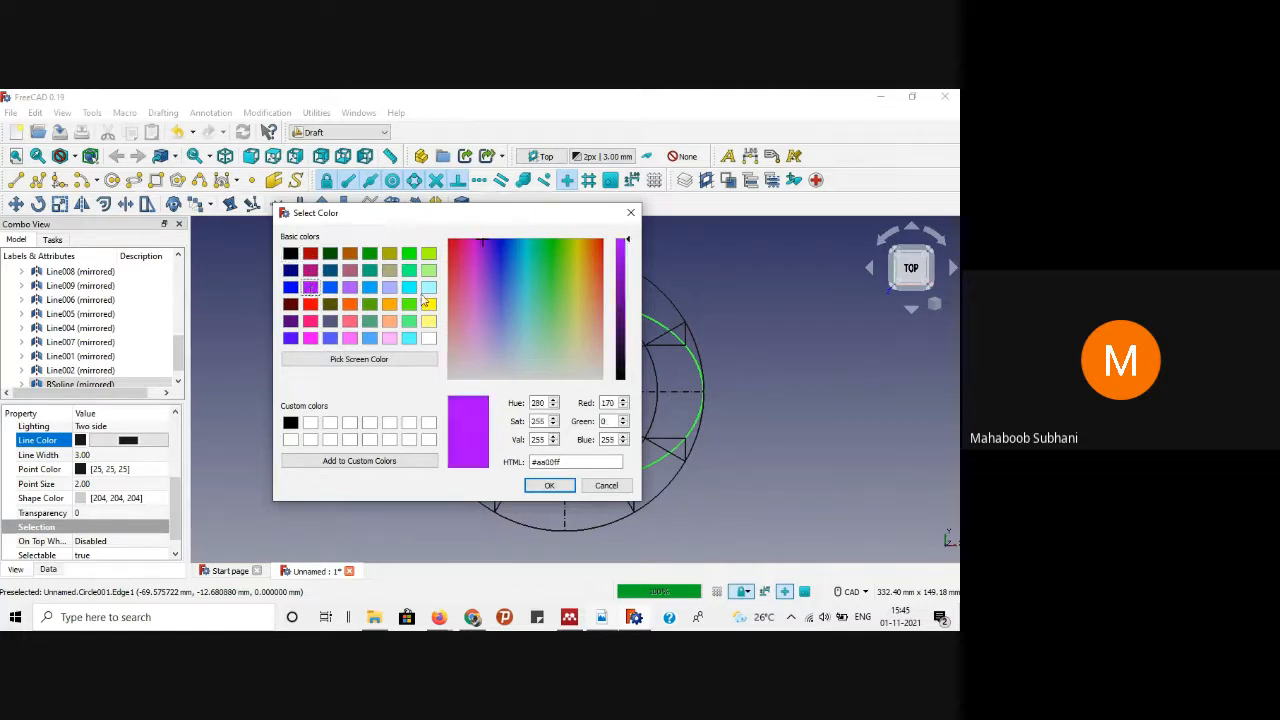
pyautogui.click(547, 485)
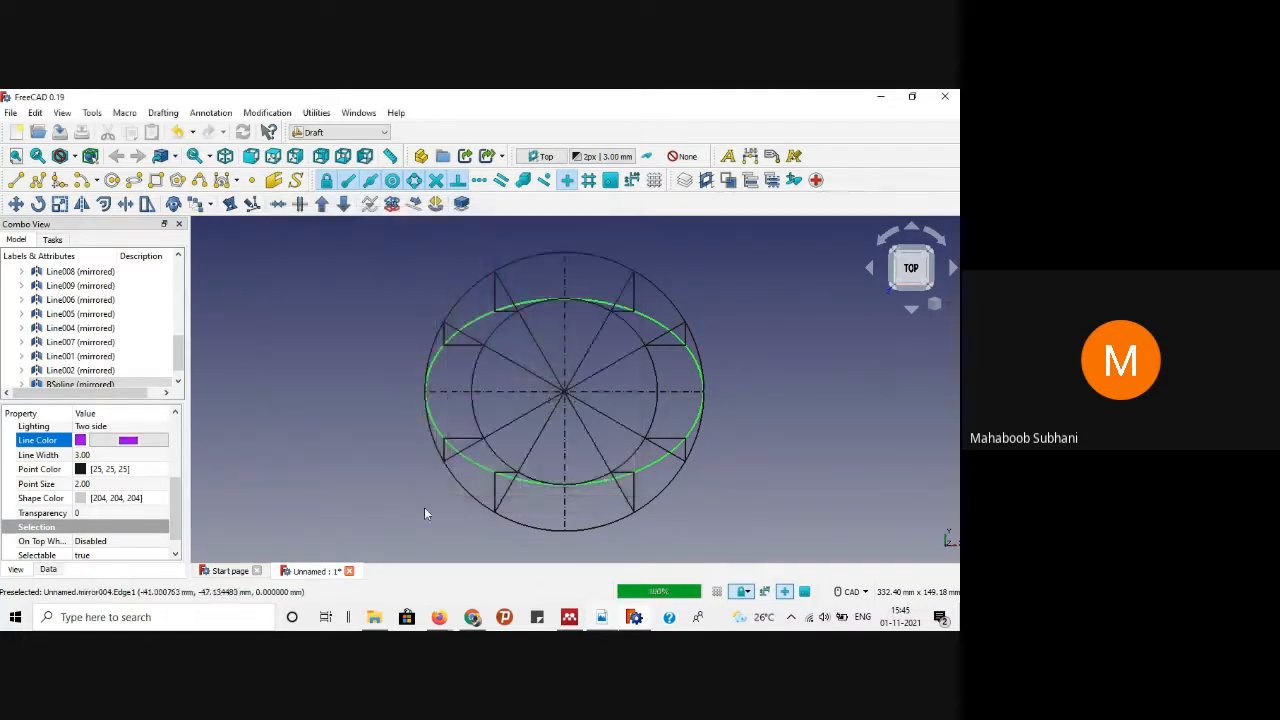
pyautogui.click(838, 398)
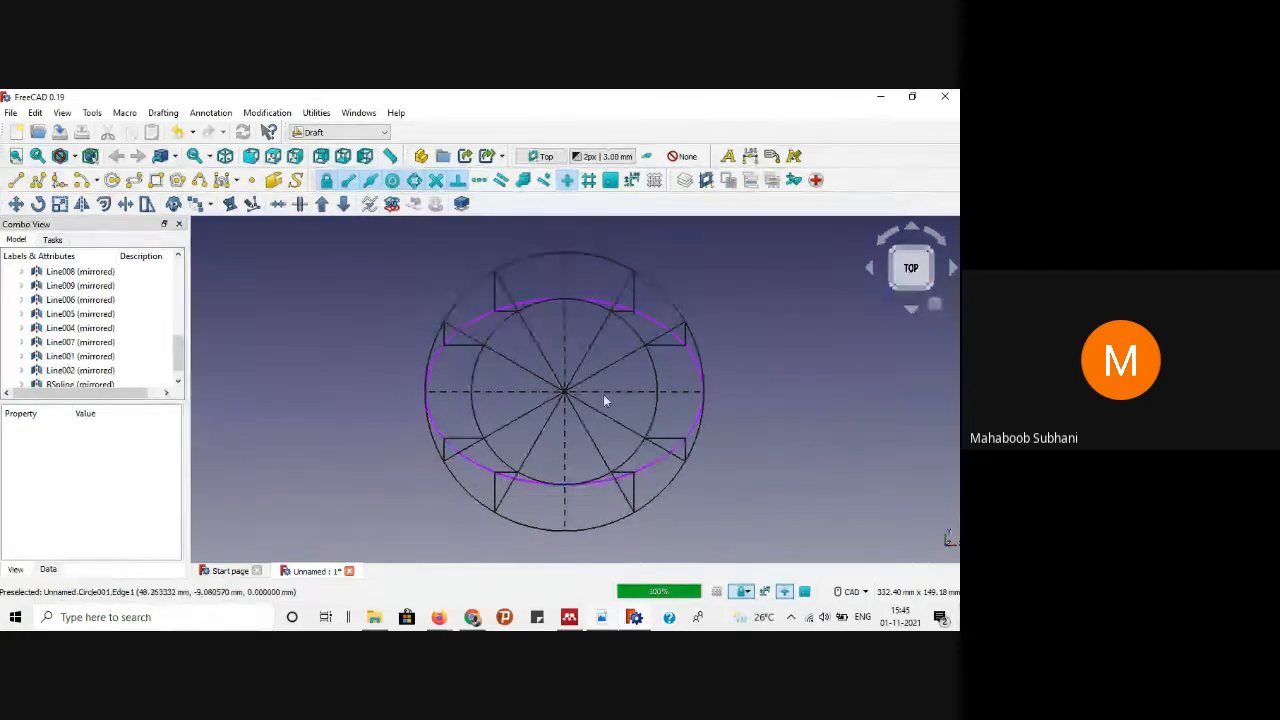
# Step: Set the line colour of both half-ellipse B-splines to red (#ff0000) and deselect them
pyautogui.click(440, 364)
pyautogui.keyDown('ctrl'); pyautogui.click(440, 432); pyautogui.keyUp('ctrl')
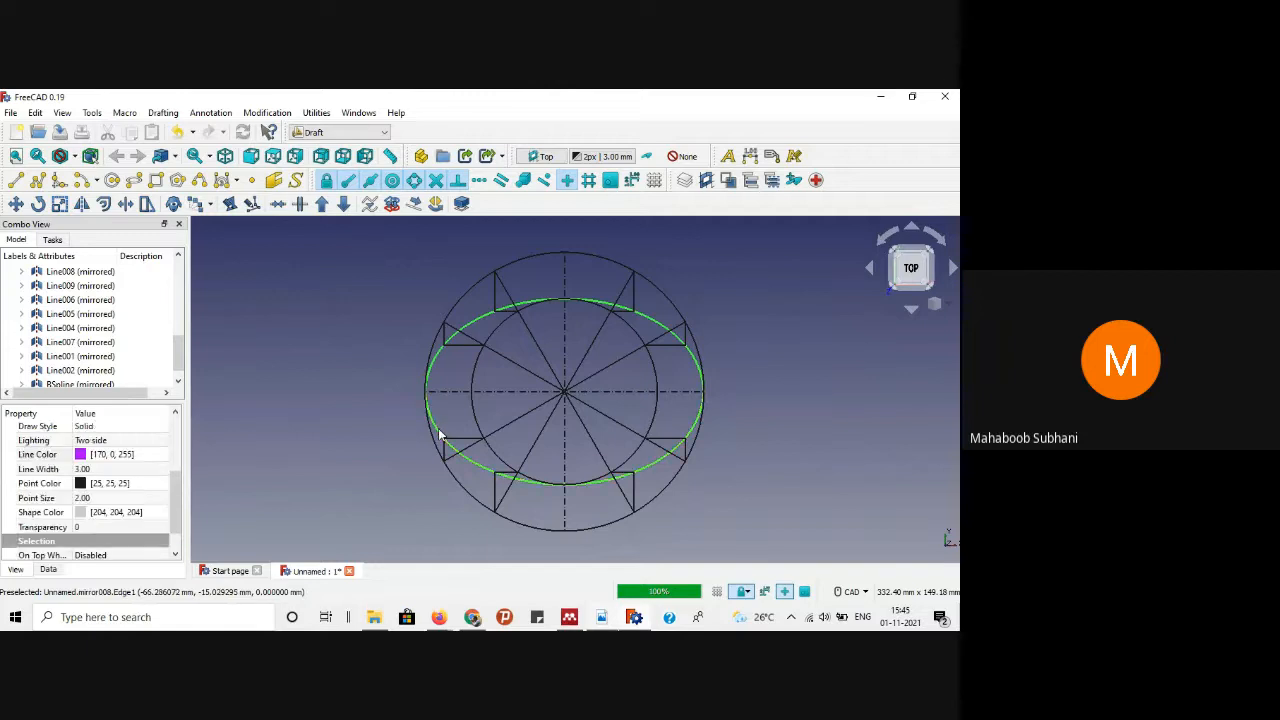
pyautogui.click(97, 456)
pyautogui.click(99, 456)
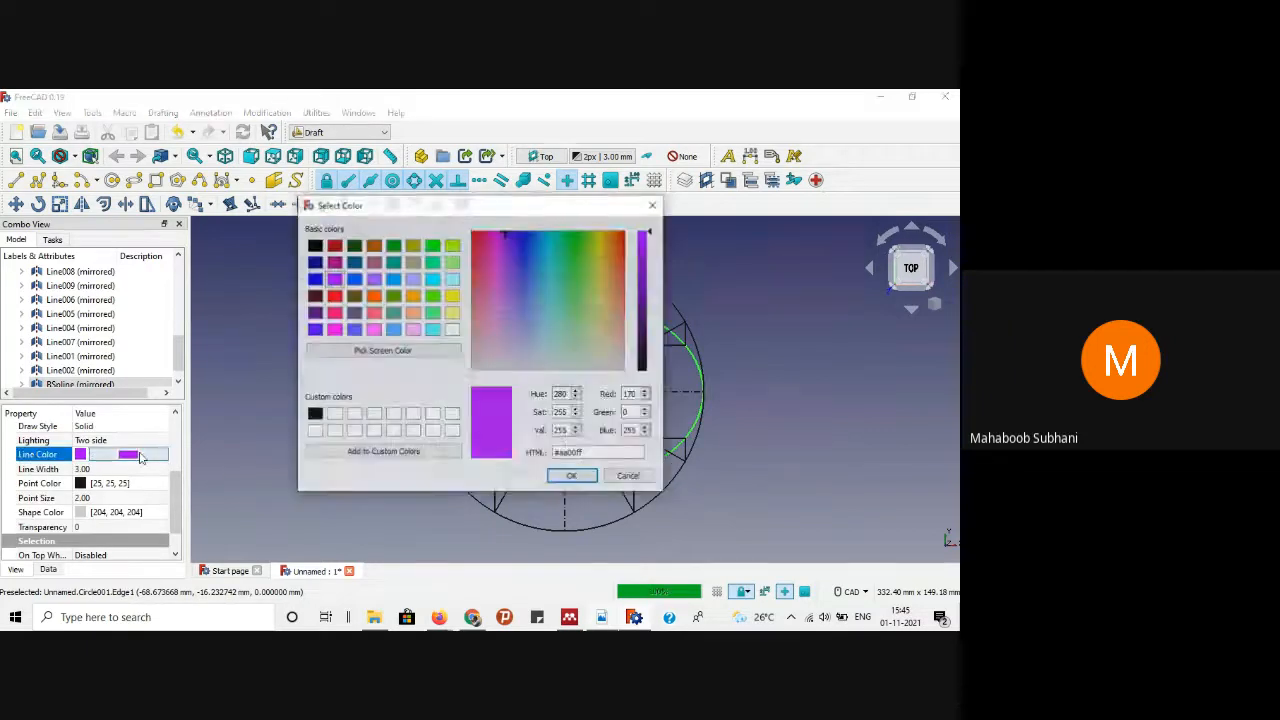
pyautogui.click(335, 297)
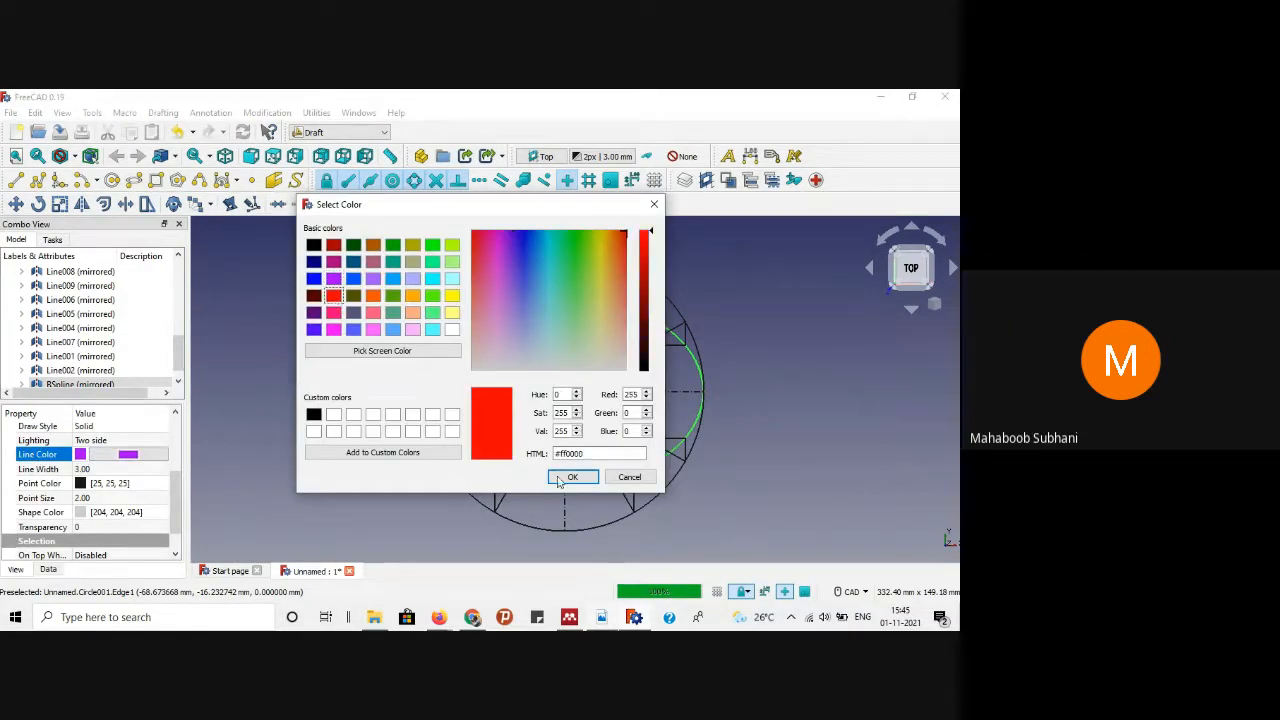
pyautogui.click(572, 477)
pyautogui.click(813, 375)
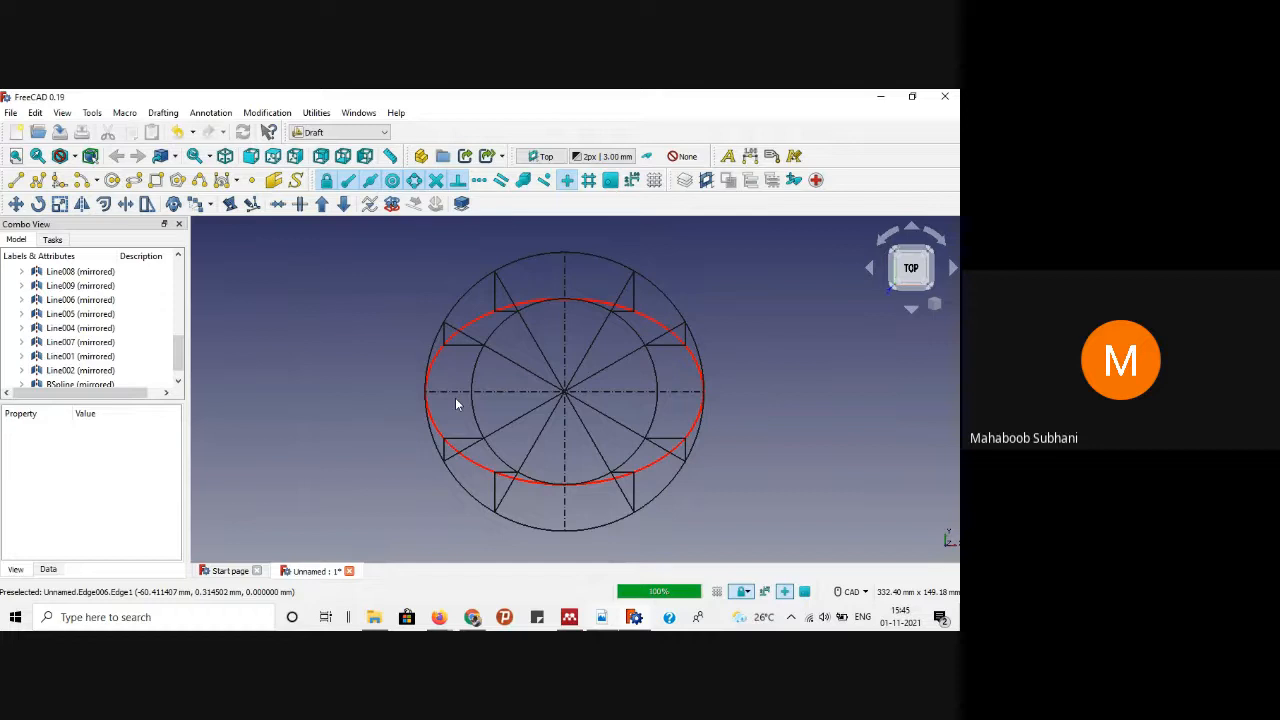
# Step: Check the point labels and dimensions of the reference ellipse in Adobe Reader, and return to FreeCAD
pyautogui.click(439, 617)
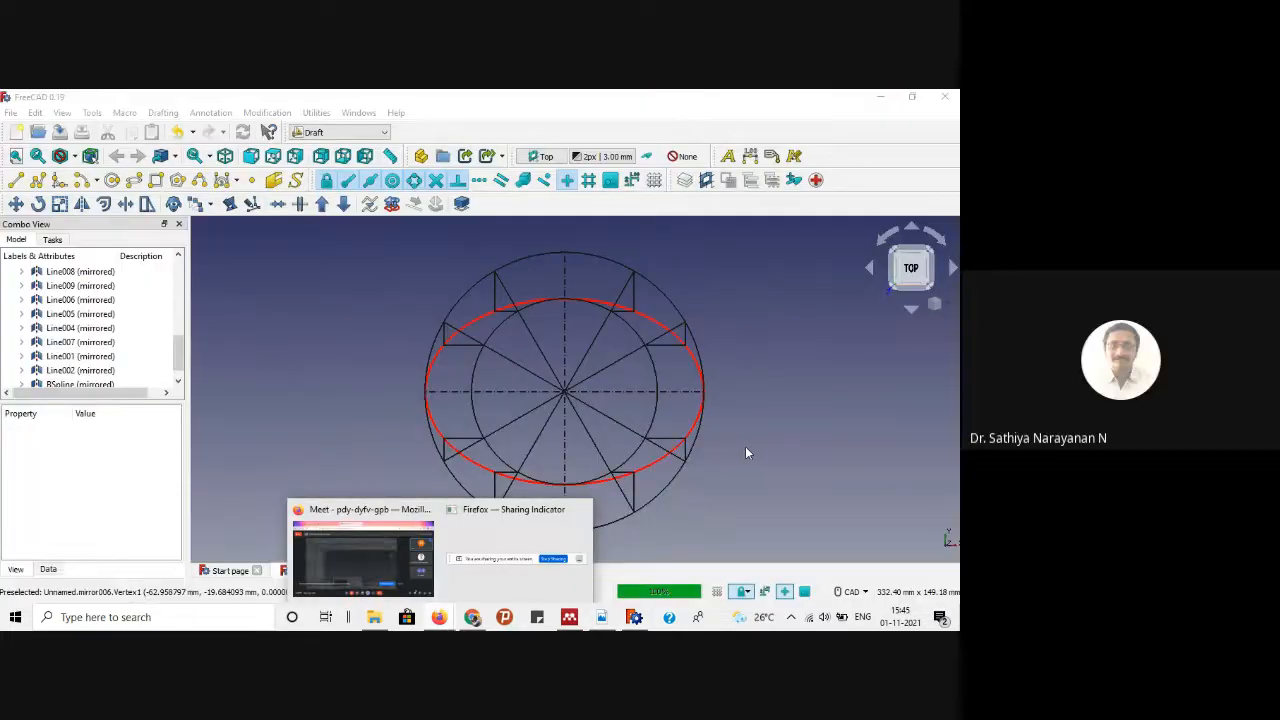
pyautogui.click(745, 446)
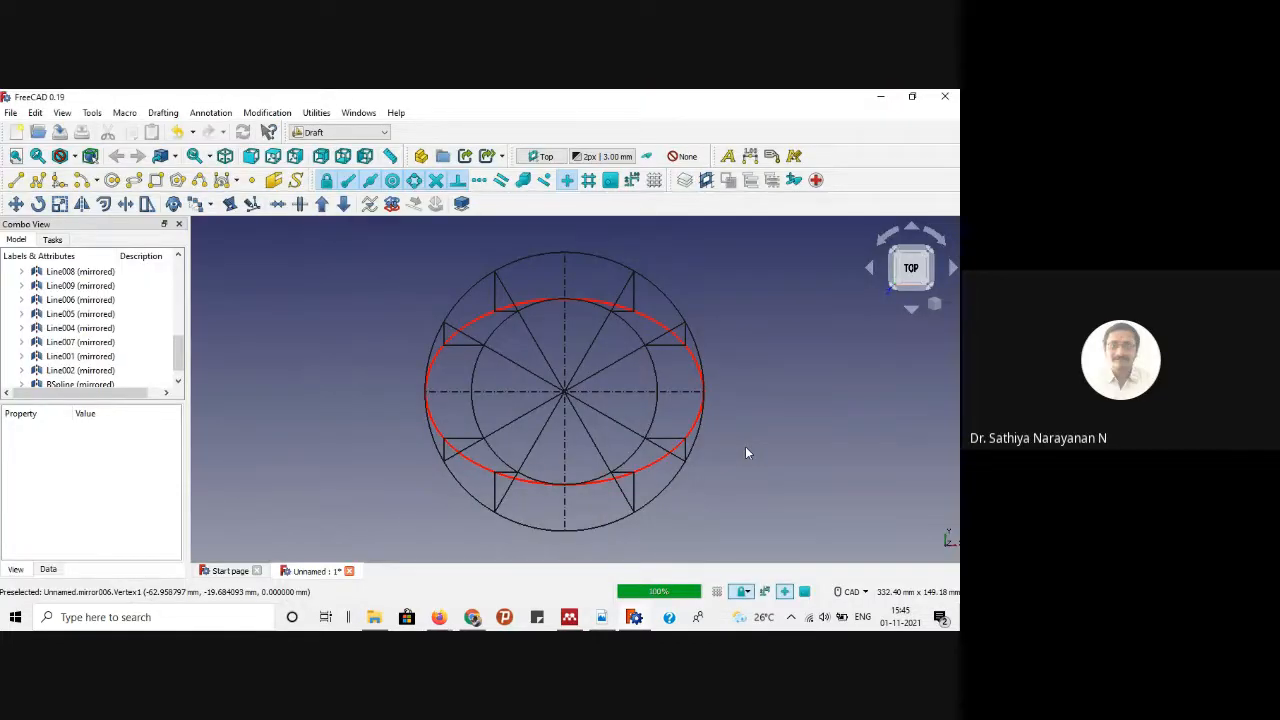
pyautogui.click(601, 617)
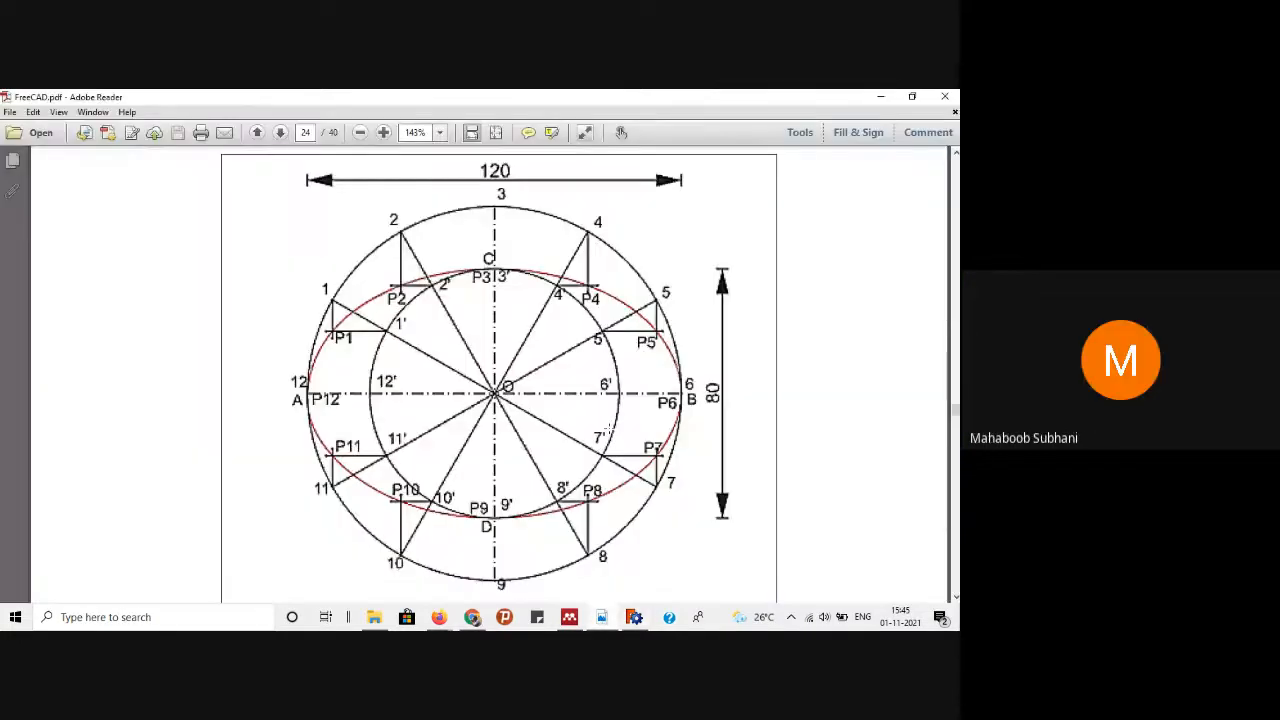
pyautogui.scroll(-1, 600, 420)
pyautogui.scroll(2, 500, 380)
pyautogui.scroll(-1, 400, 330)
pyautogui.click(880, 96)
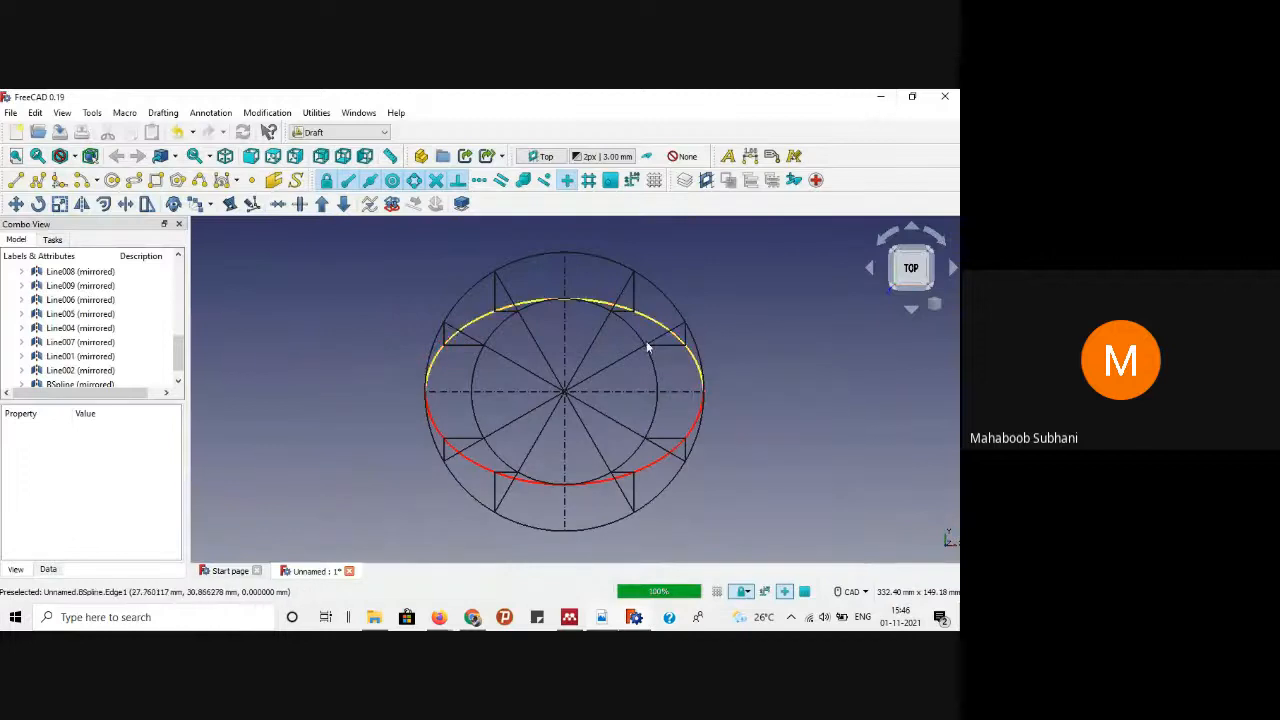
# Step: Place the text label "A" just outside the left end of the ellipse's major axis
pyautogui.click(729, 157)
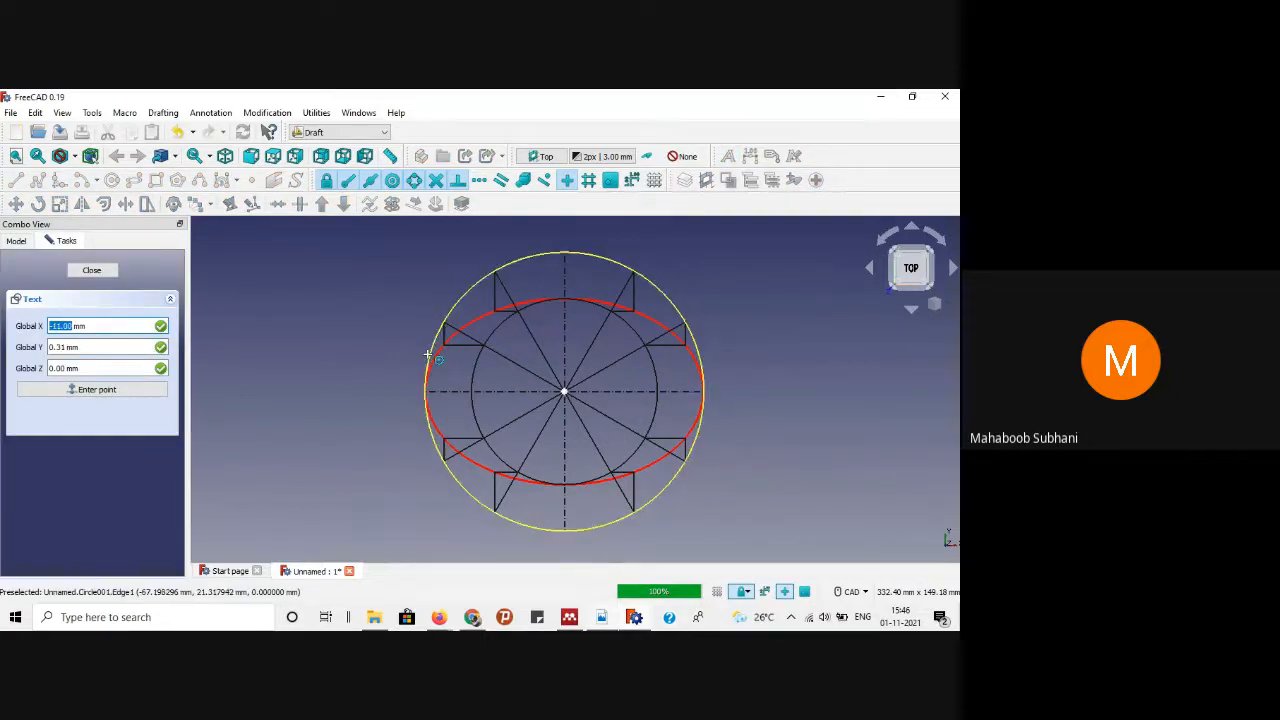
pyautogui.click(418, 405)
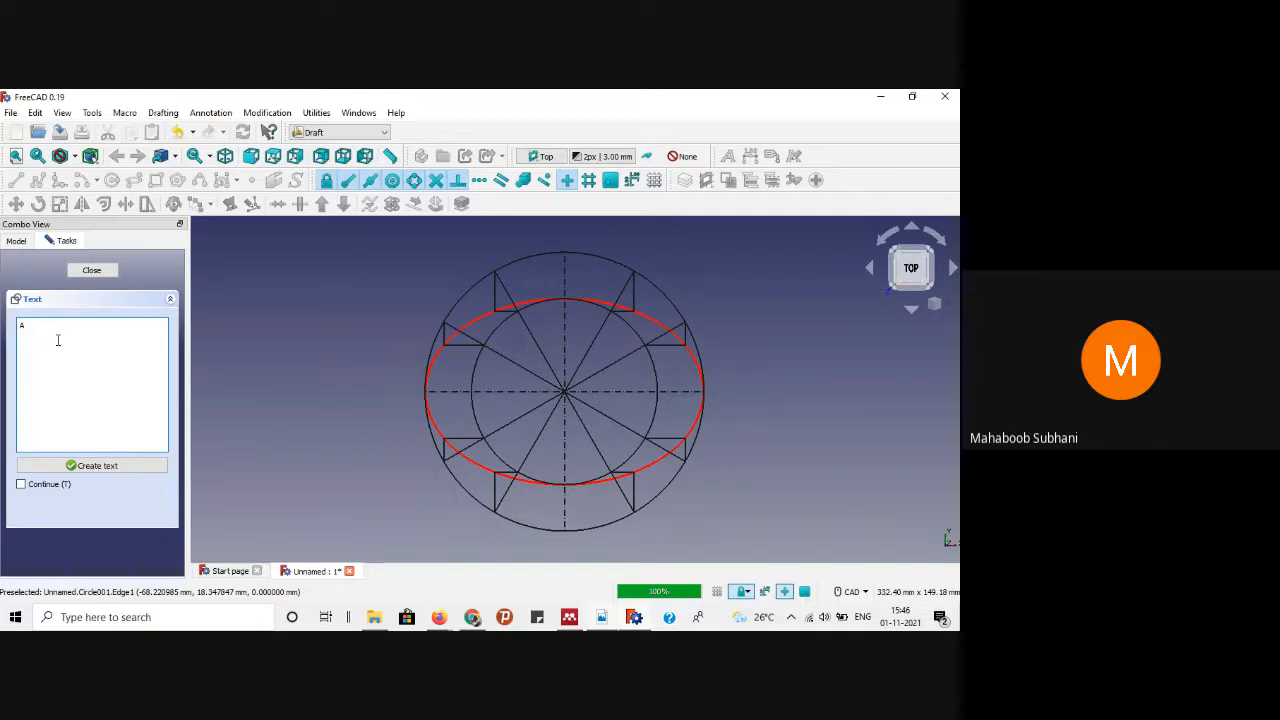
pyautogui.click(73, 468)
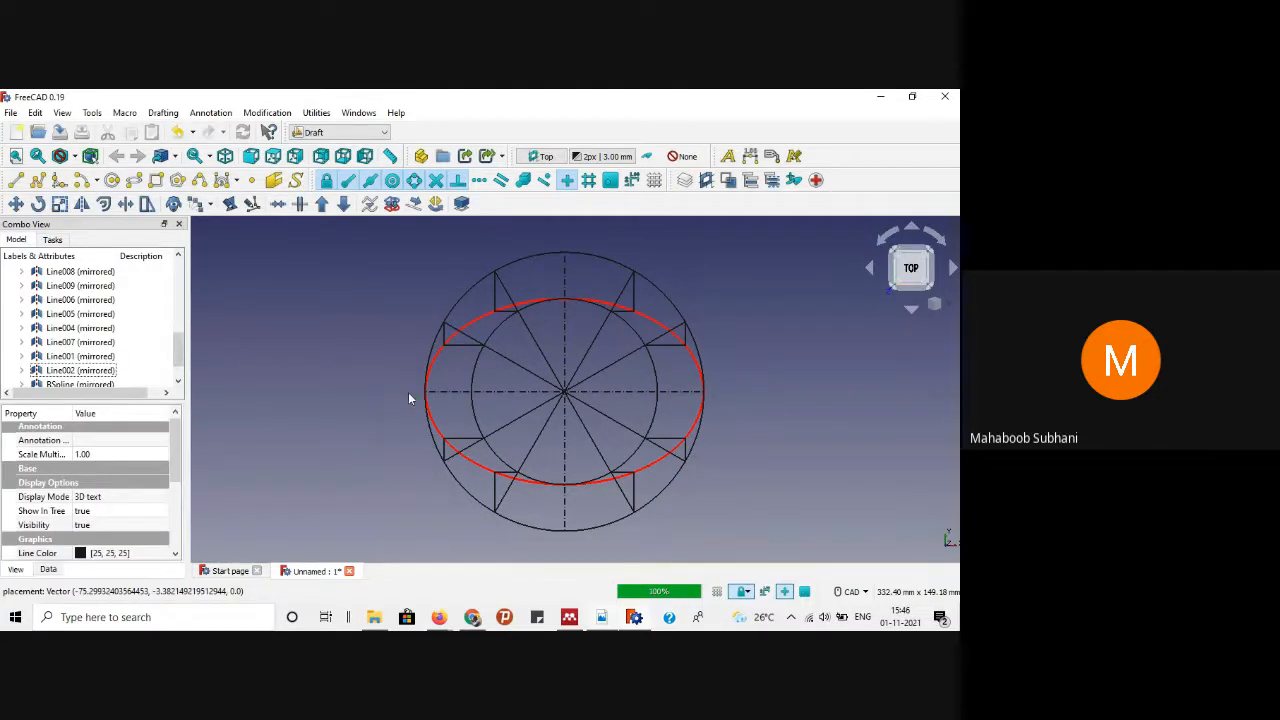
pyautogui.scroll(5, 420, 400)
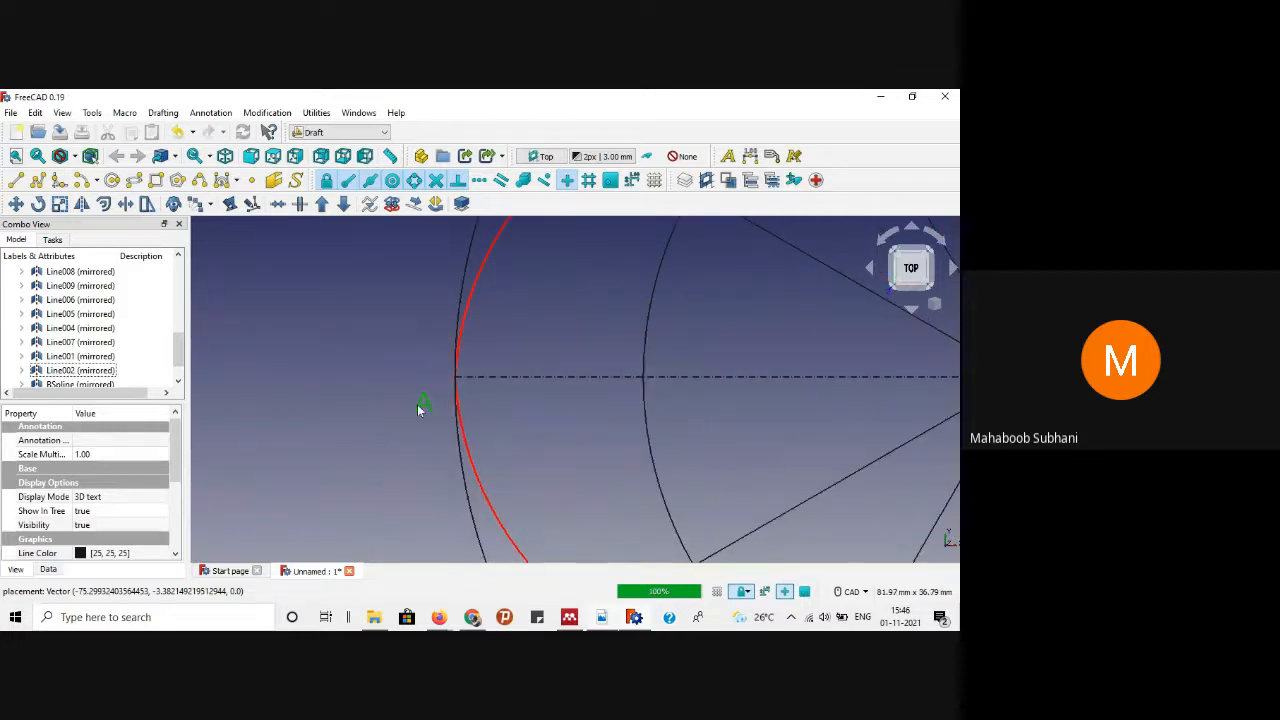
pyautogui.scroll(-5, 417, 404)
pyautogui.scroll(3, 400, 438)
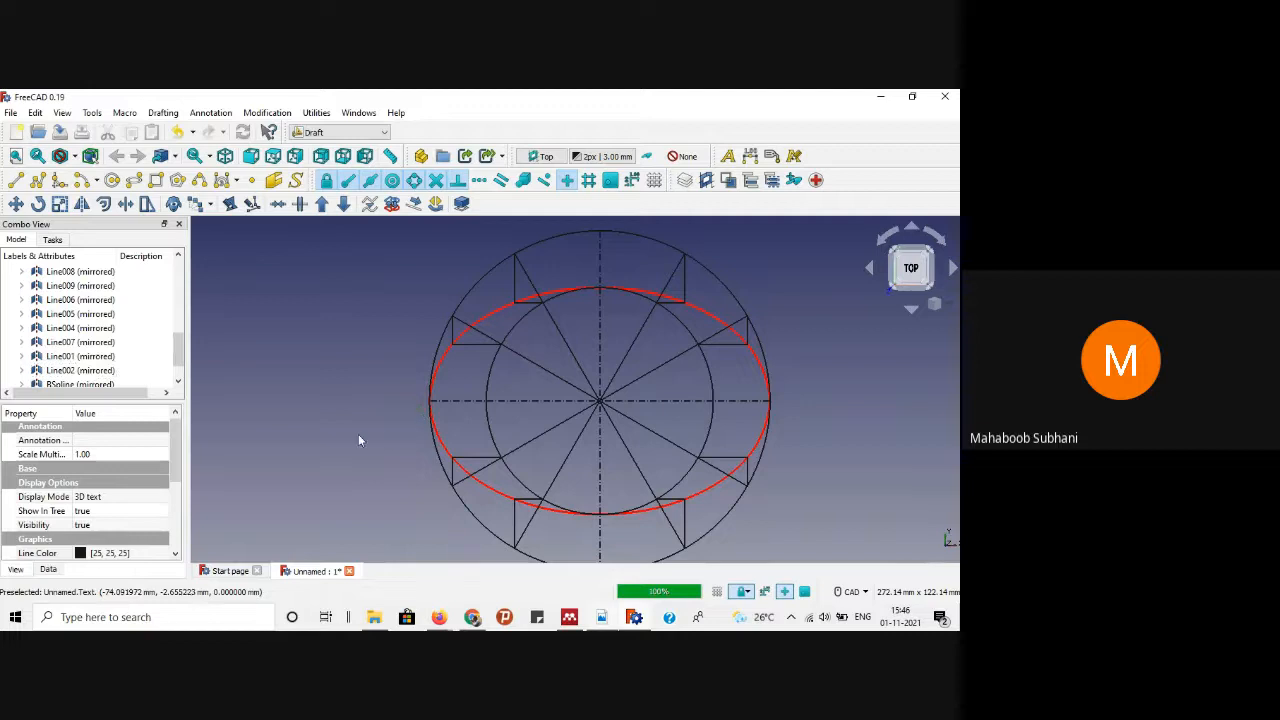
# Step: Set the font size of the "A" label to 5 mm
pyautogui.scroll(-5, 140, 480)
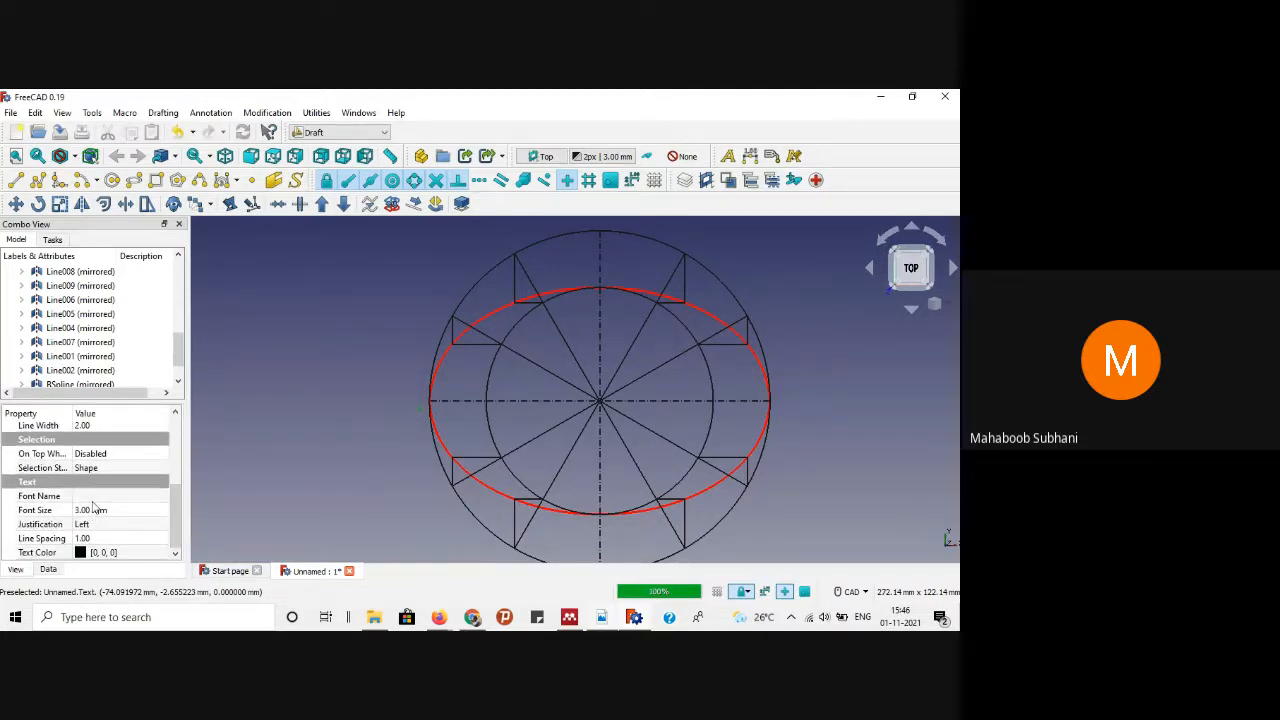
pyautogui.click(118, 510)
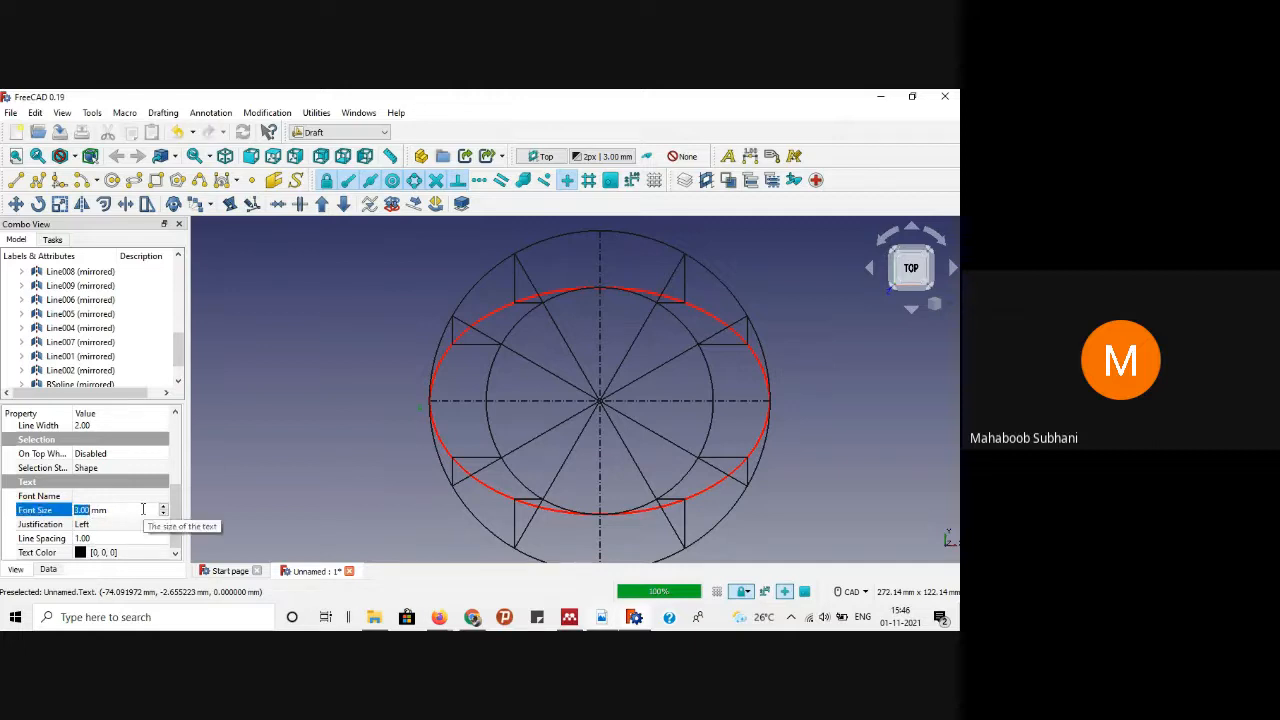
pyautogui.write('5')
pyautogui.scroll(-1, 382, 388)
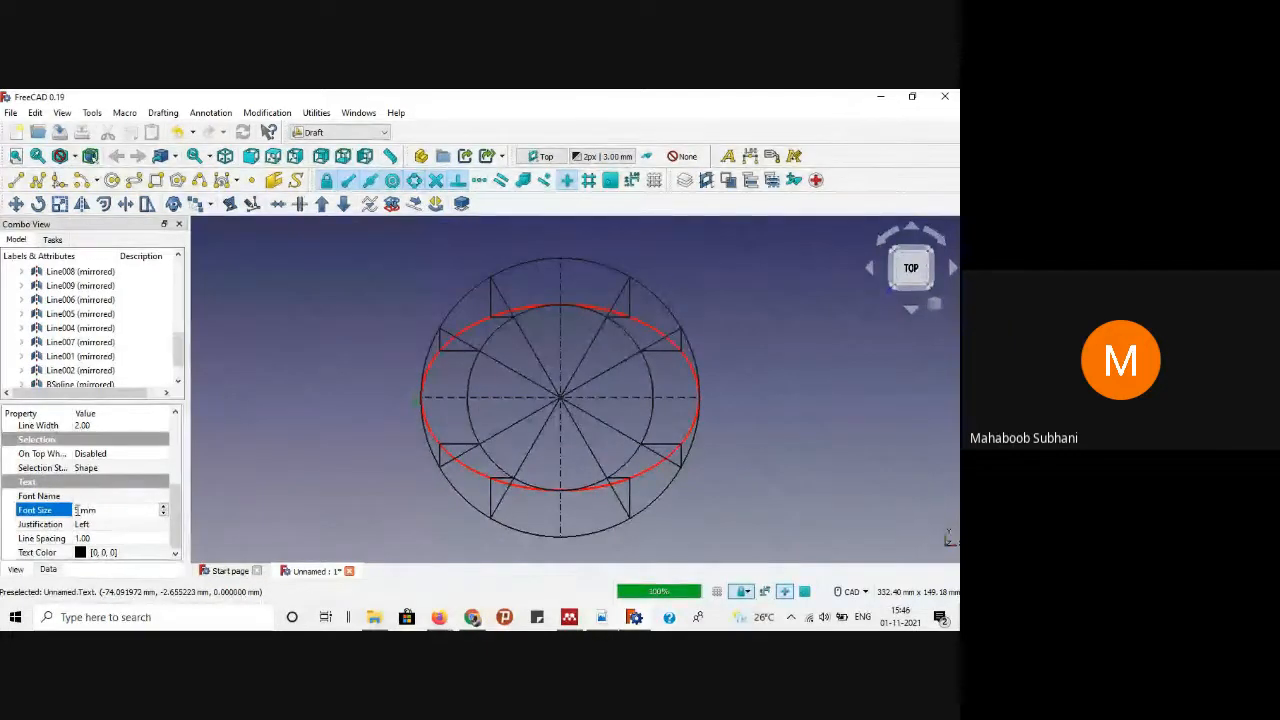
# Step: Set the font of the "A" label to Times New Roman and deselect it
pyautogui.click(98, 497)
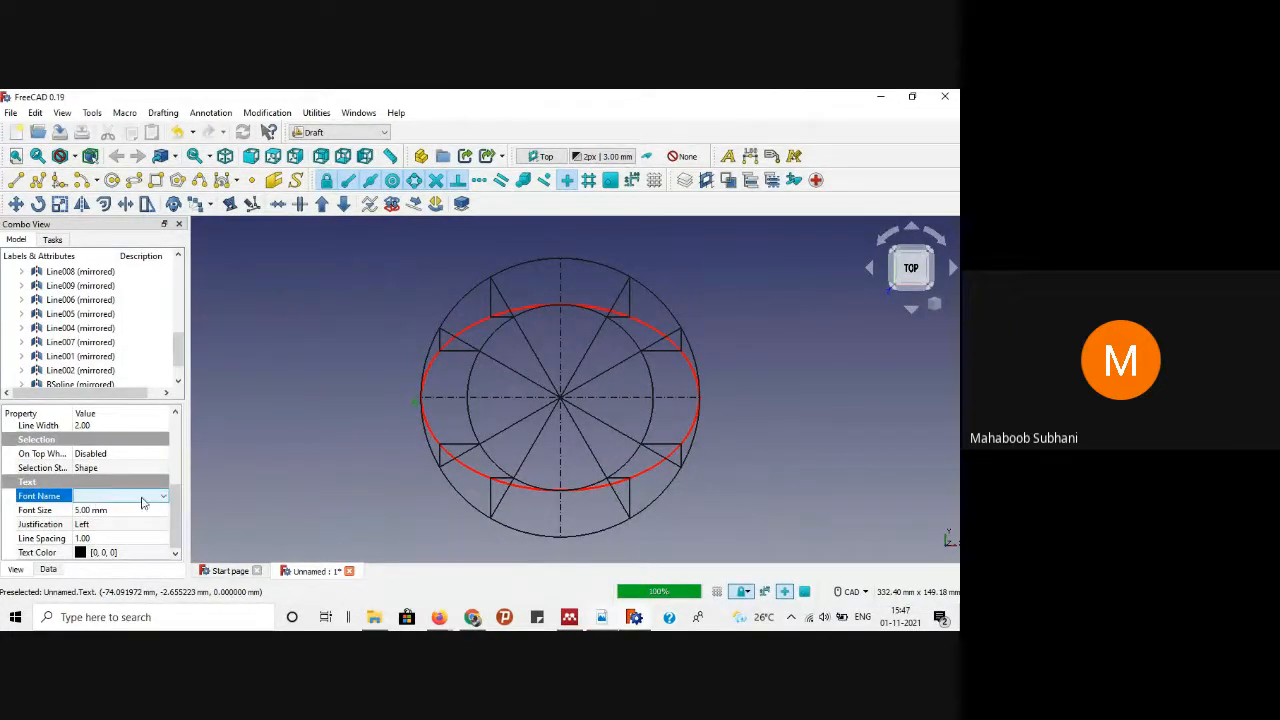
pyautogui.click(150, 497)
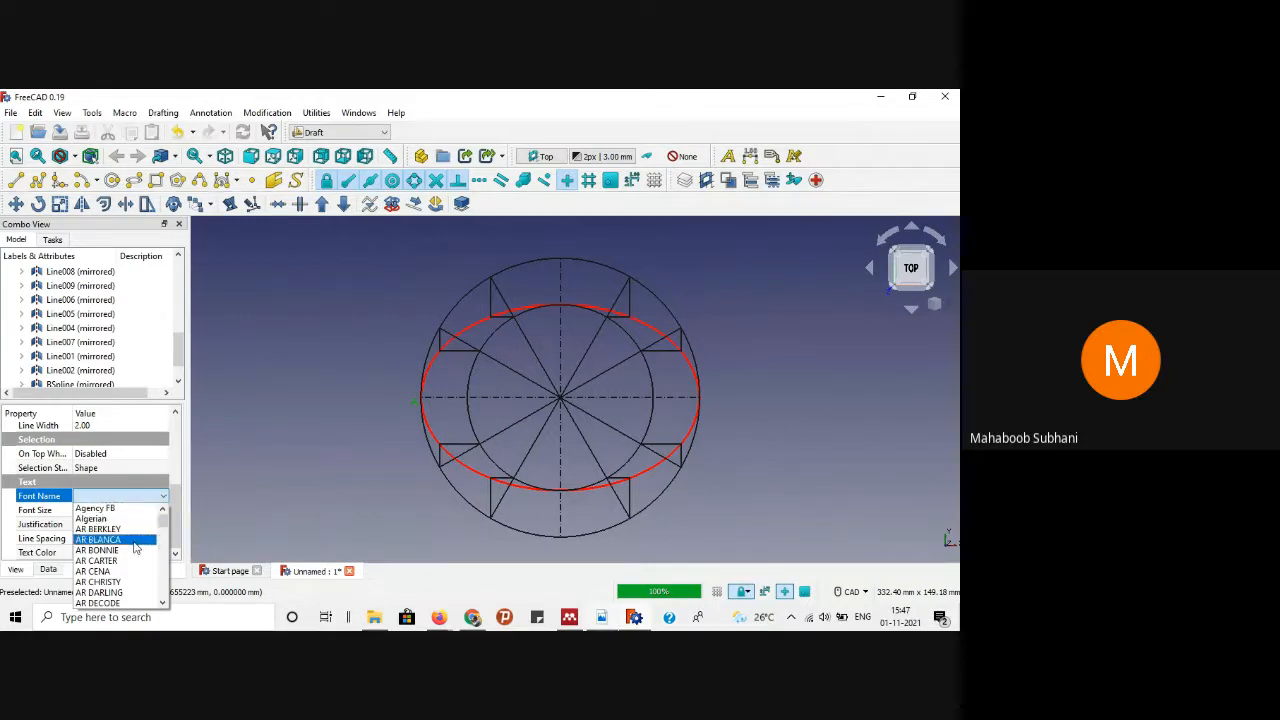
pyautogui.scroll(-20, 135, 546)
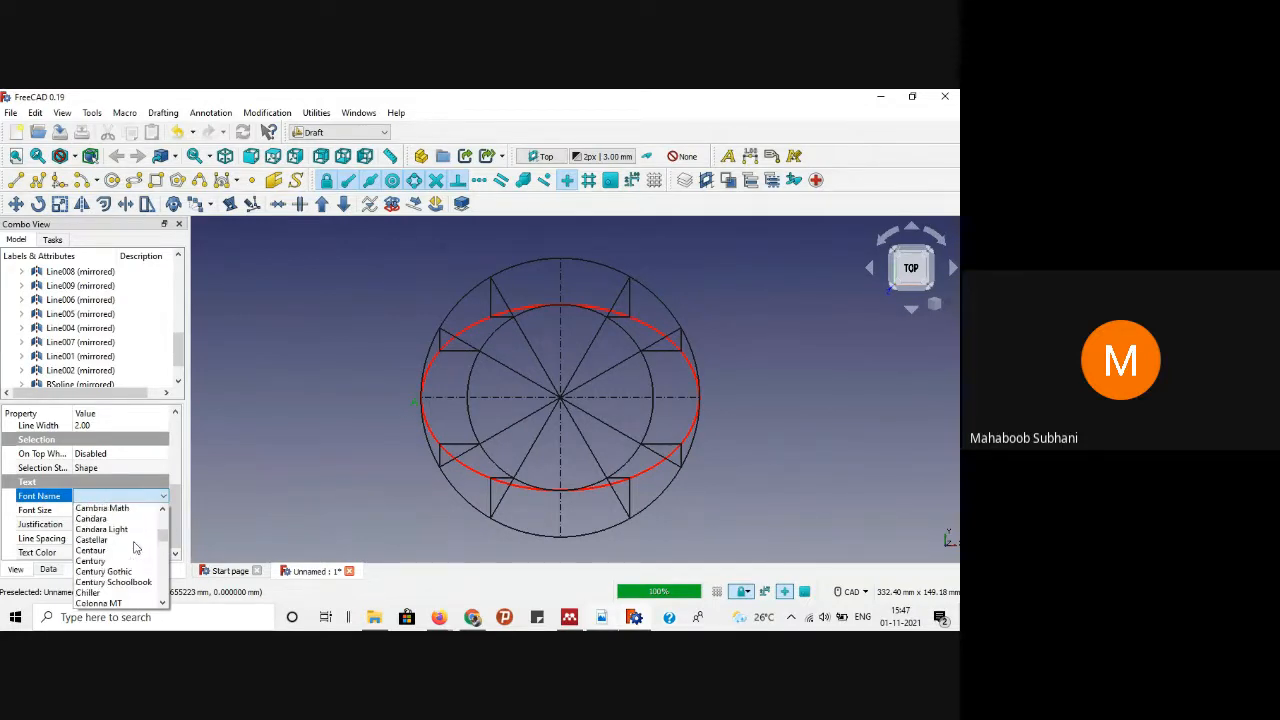
pyautogui.scroll(-6, 135, 546)
pyautogui.scroll(20, 135, 546)
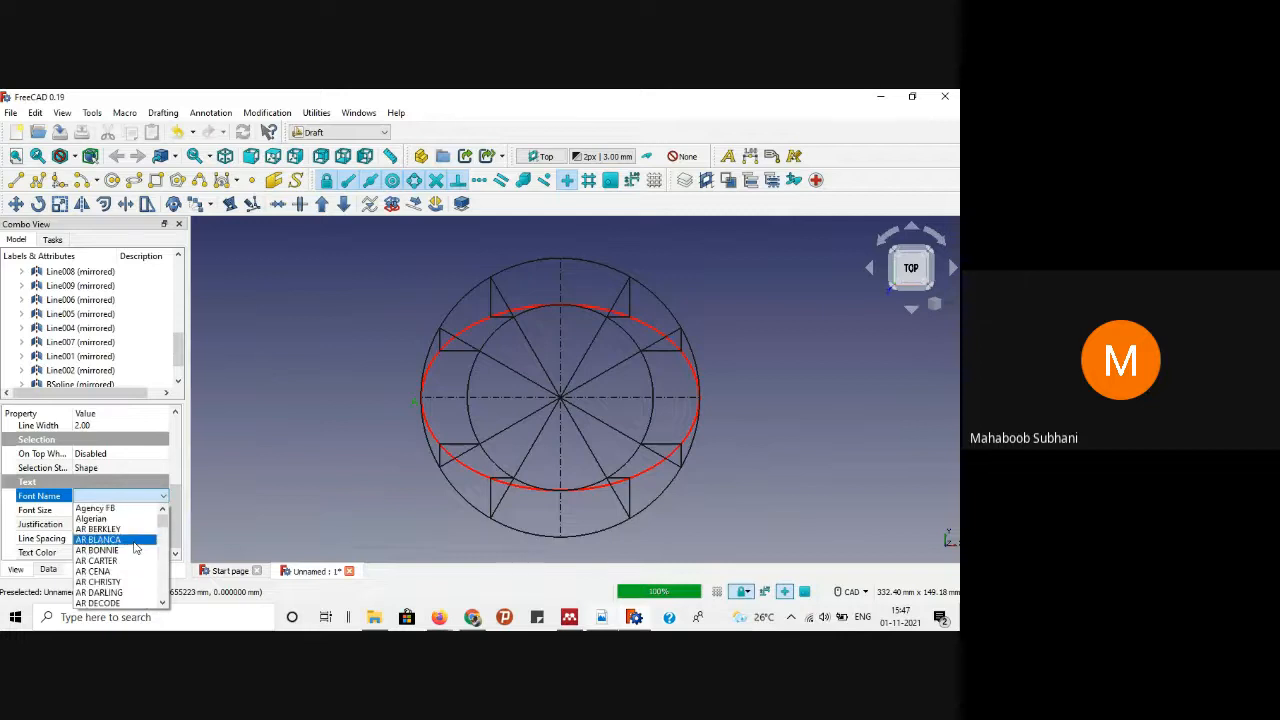
pyautogui.press('t')
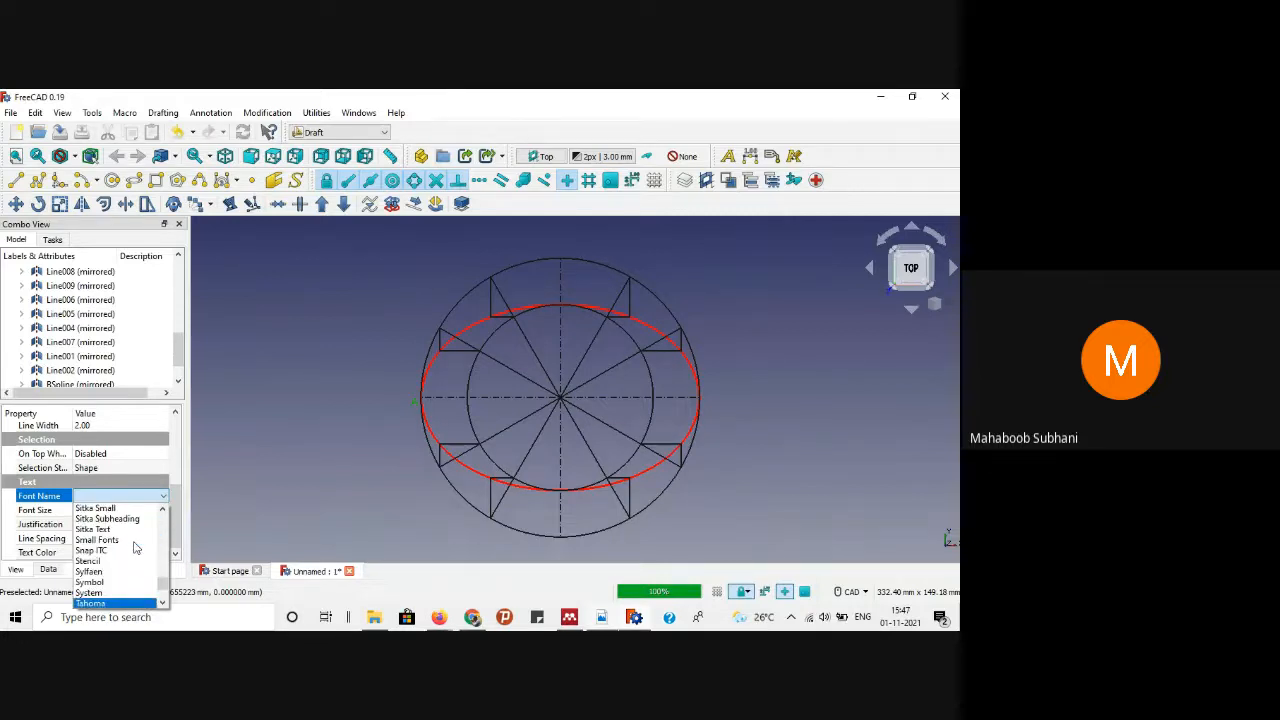
pyautogui.press('i')
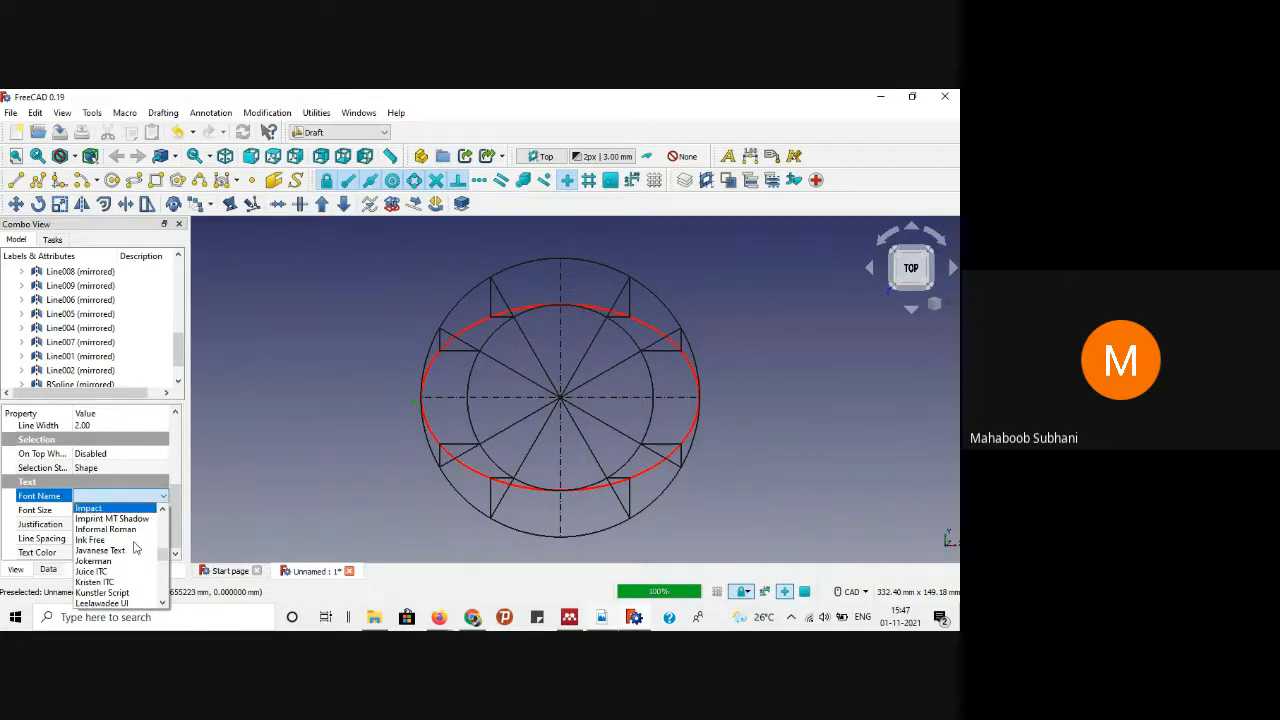
pyautogui.press('t')
pyautogui.press('t')
pyautogui.press('t')
pyautogui.press('t')
pyautogui.press('t')
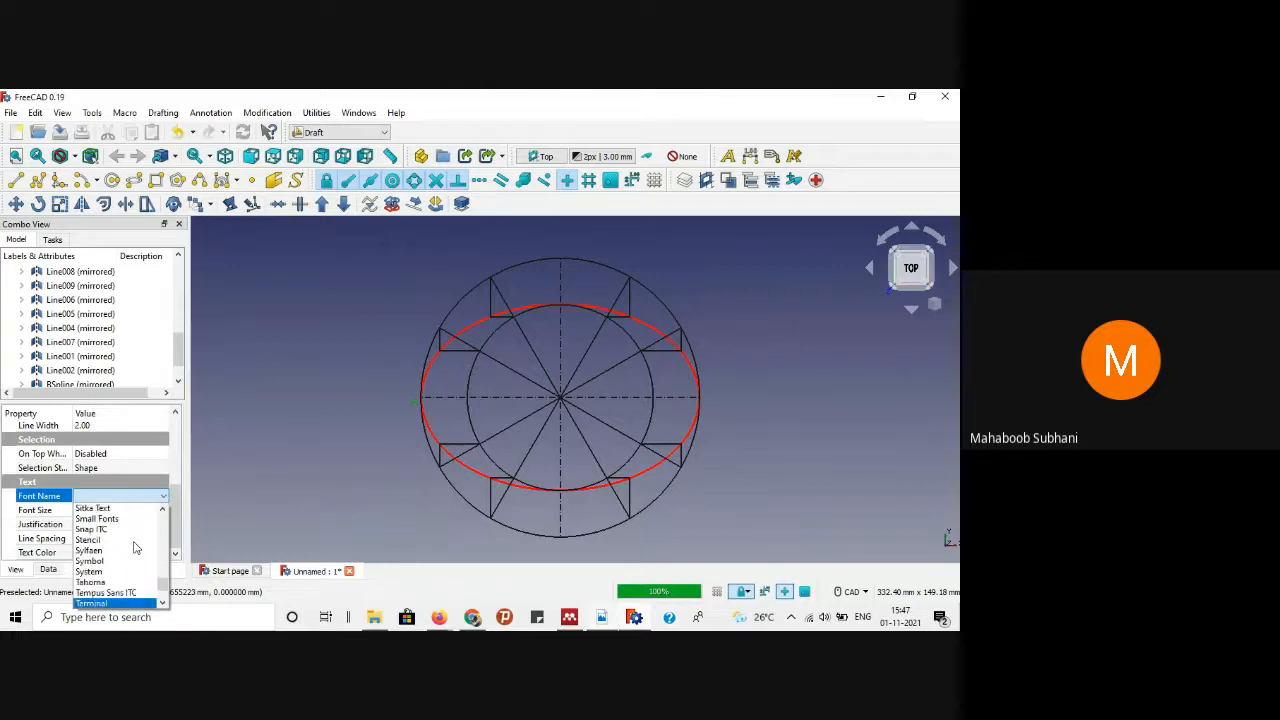
pyautogui.press('Up')
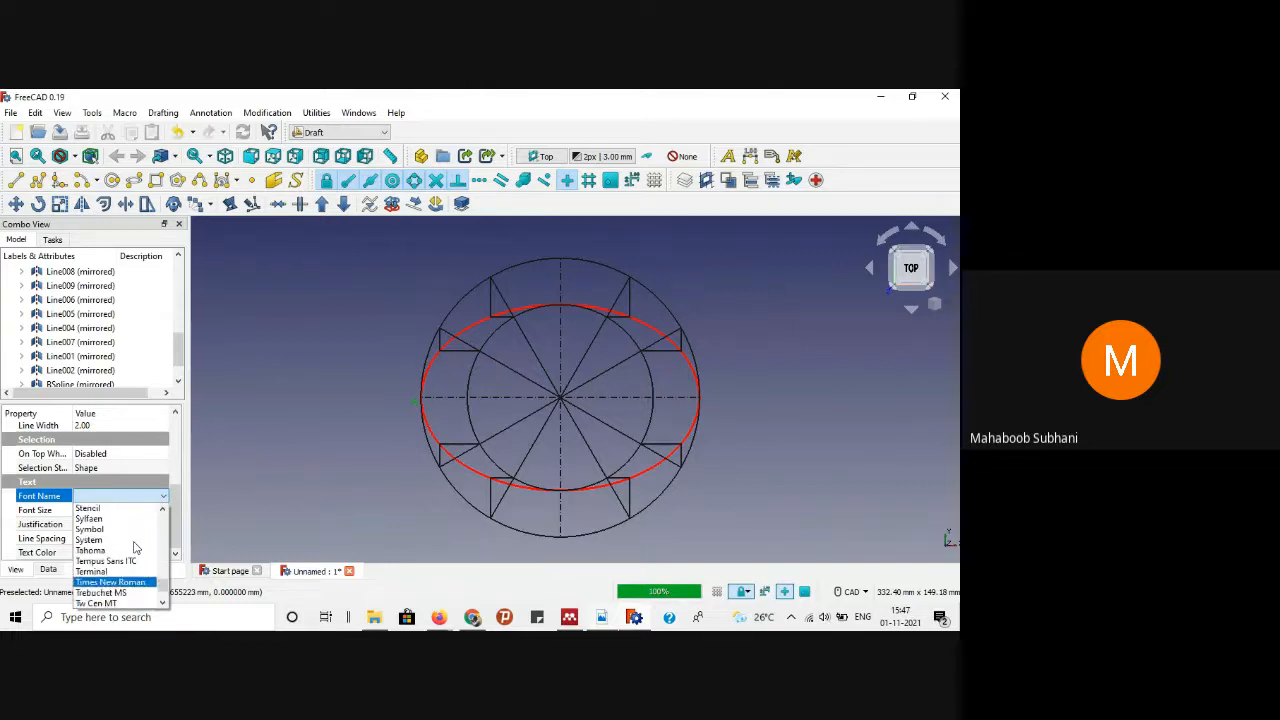
pyautogui.click(128, 582)
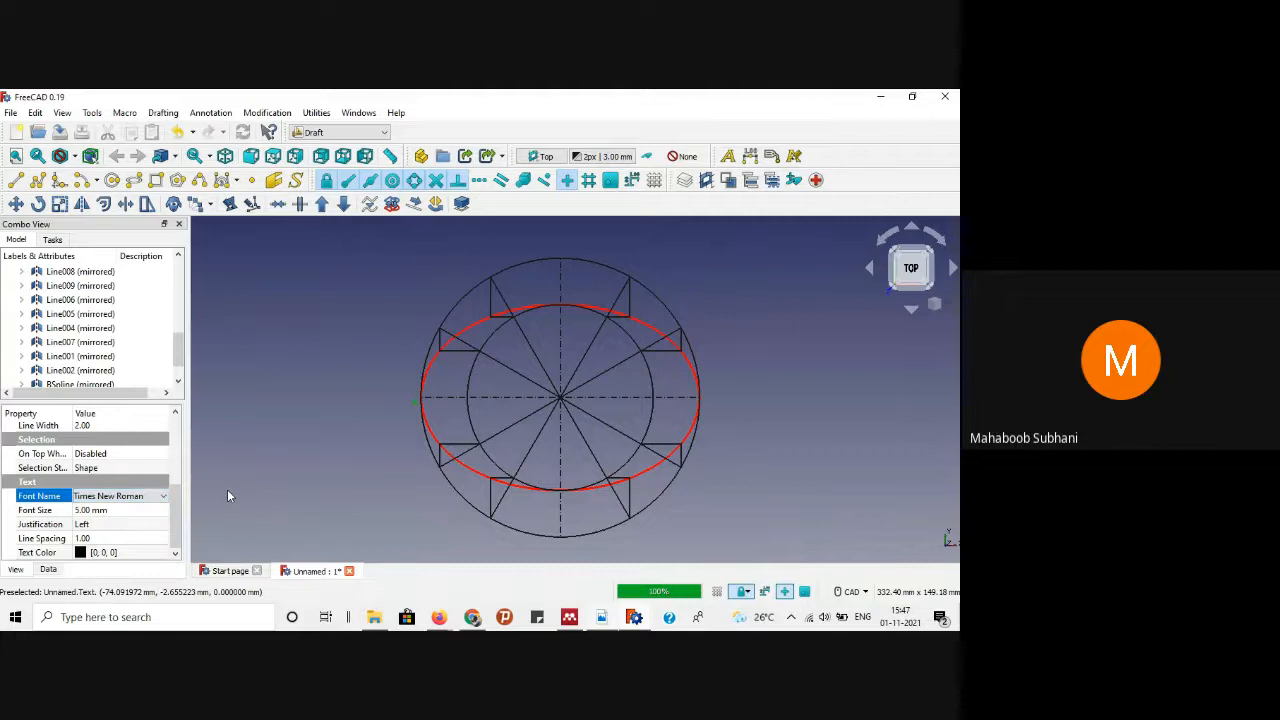
pyautogui.click(349, 428)
pyautogui.scroll(6, 397, 410)
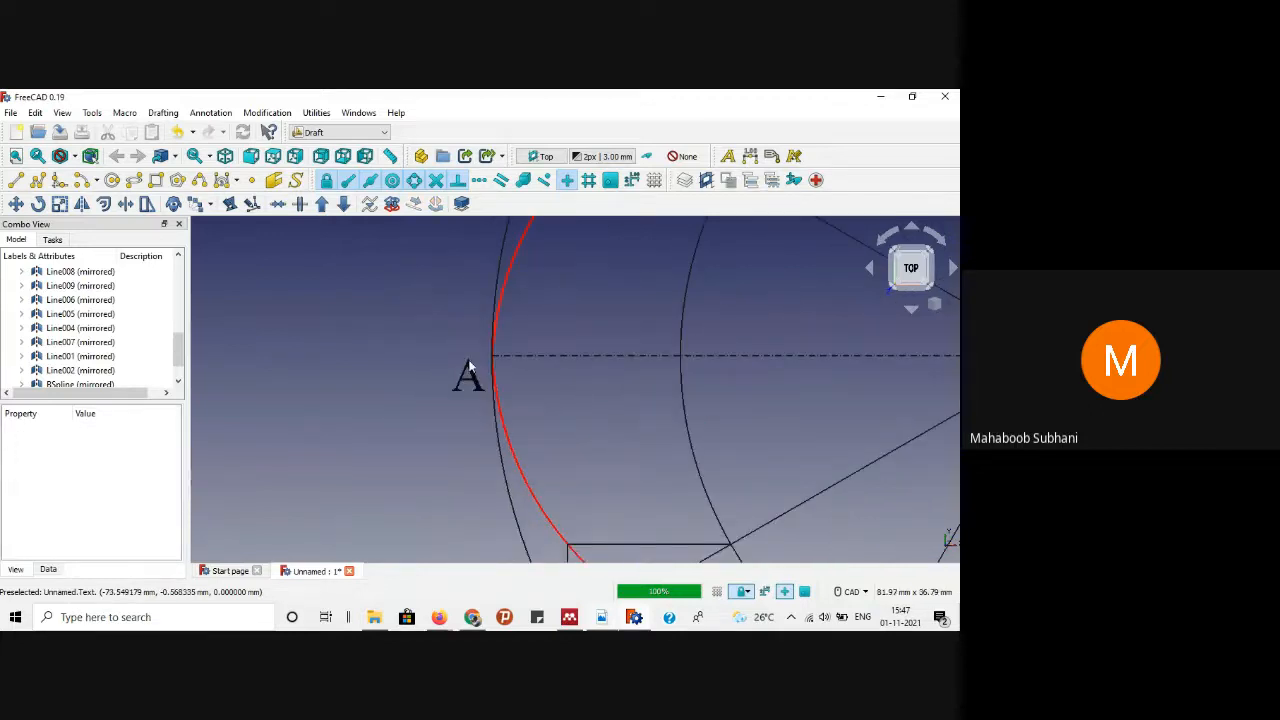
# Step: Set the font size of the "A" label to 7 mm and deselect it
pyautogui.scroll(-6, 447, 378)
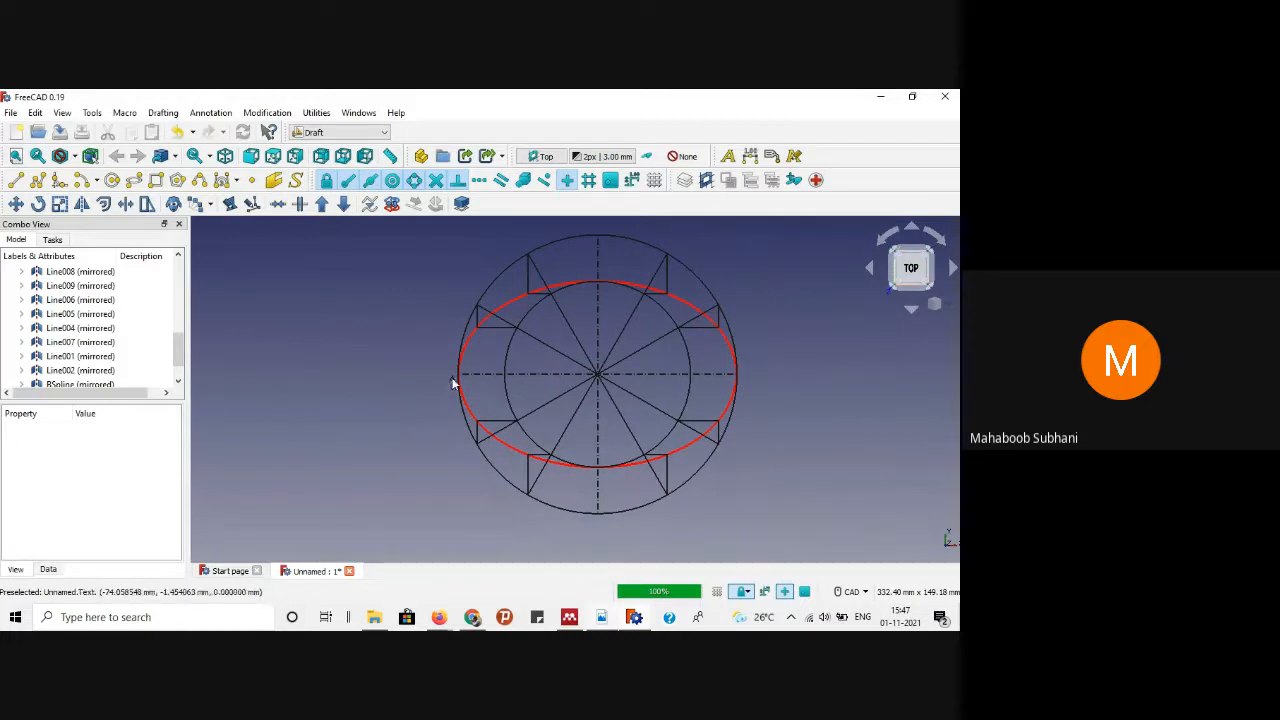
pyautogui.scroll(3, 471, 366)
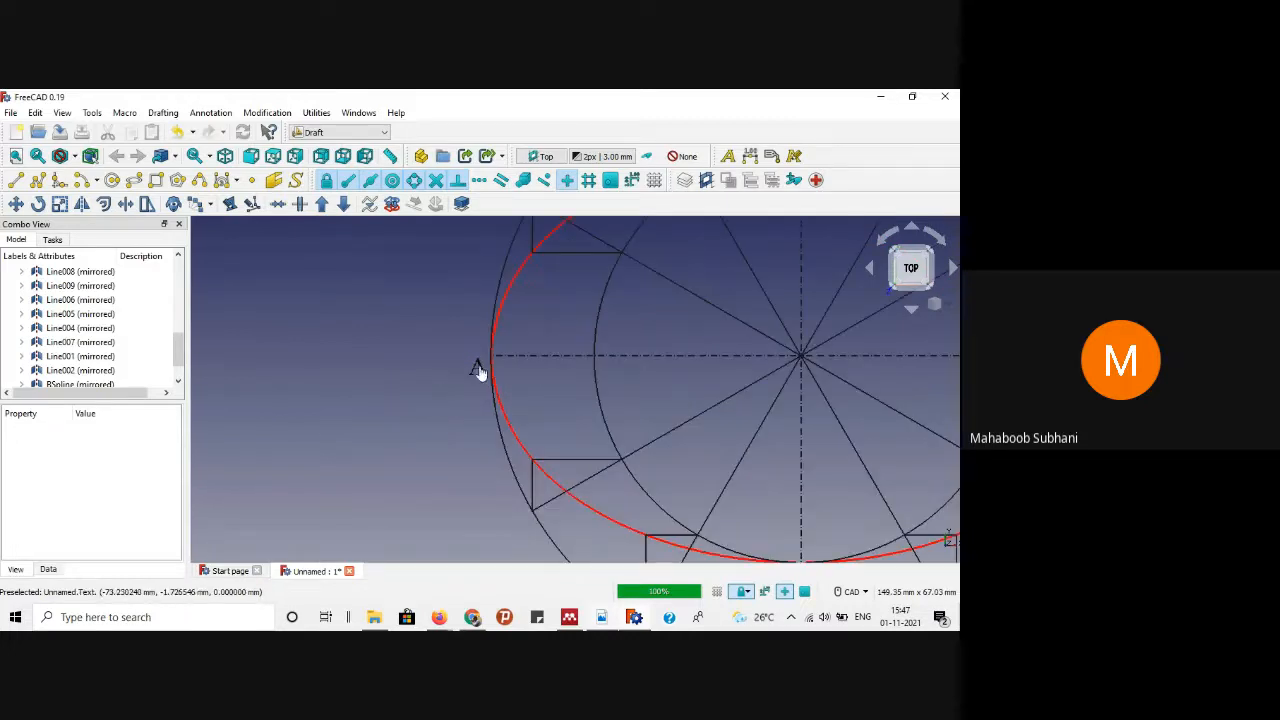
pyautogui.click(479, 369)
pyautogui.moveTo(176, 483); pyautogui.dragTo(178, 517)
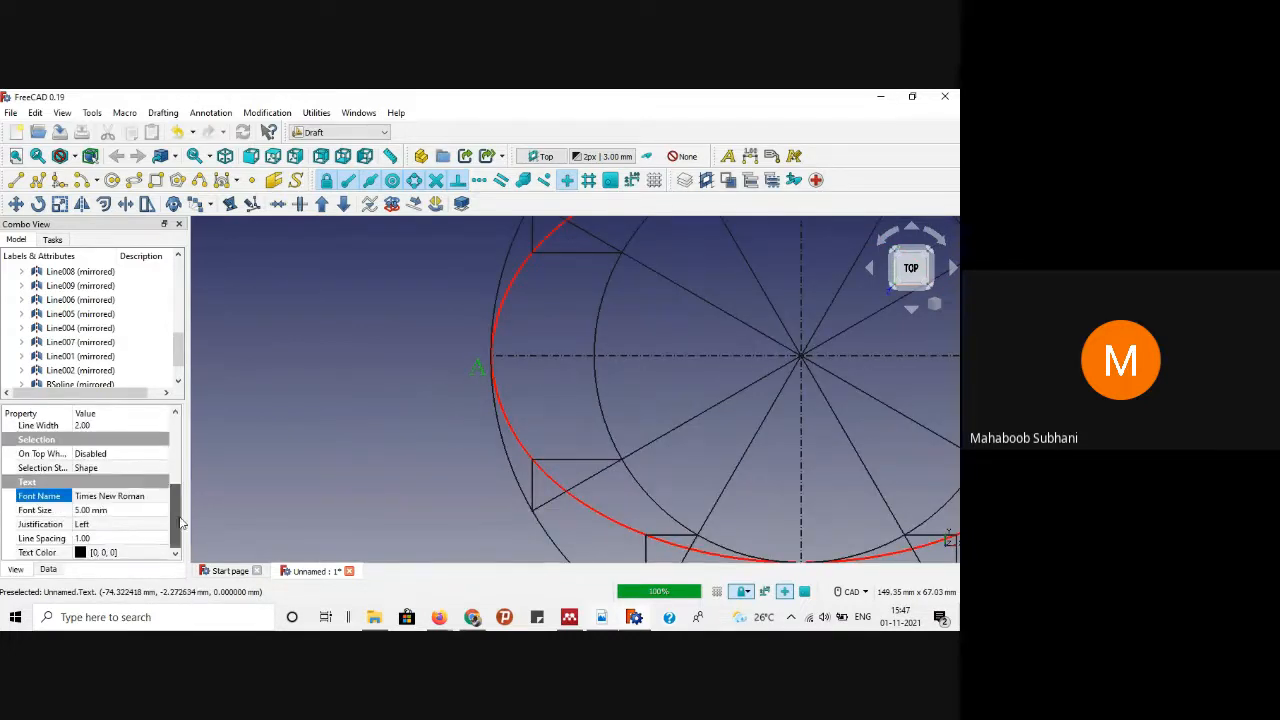
pyautogui.click(91, 510)
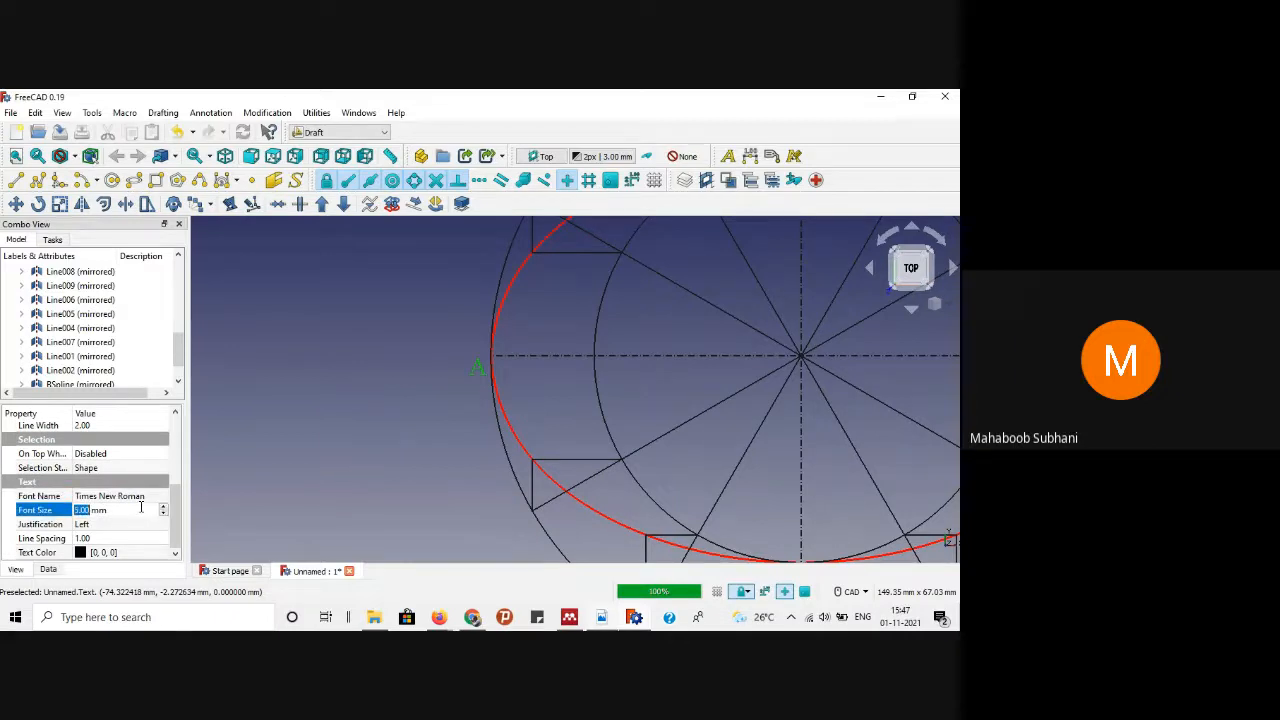
pyautogui.write('7')
pyautogui.press('Return')
pyautogui.scroll(-4, 219, 425)
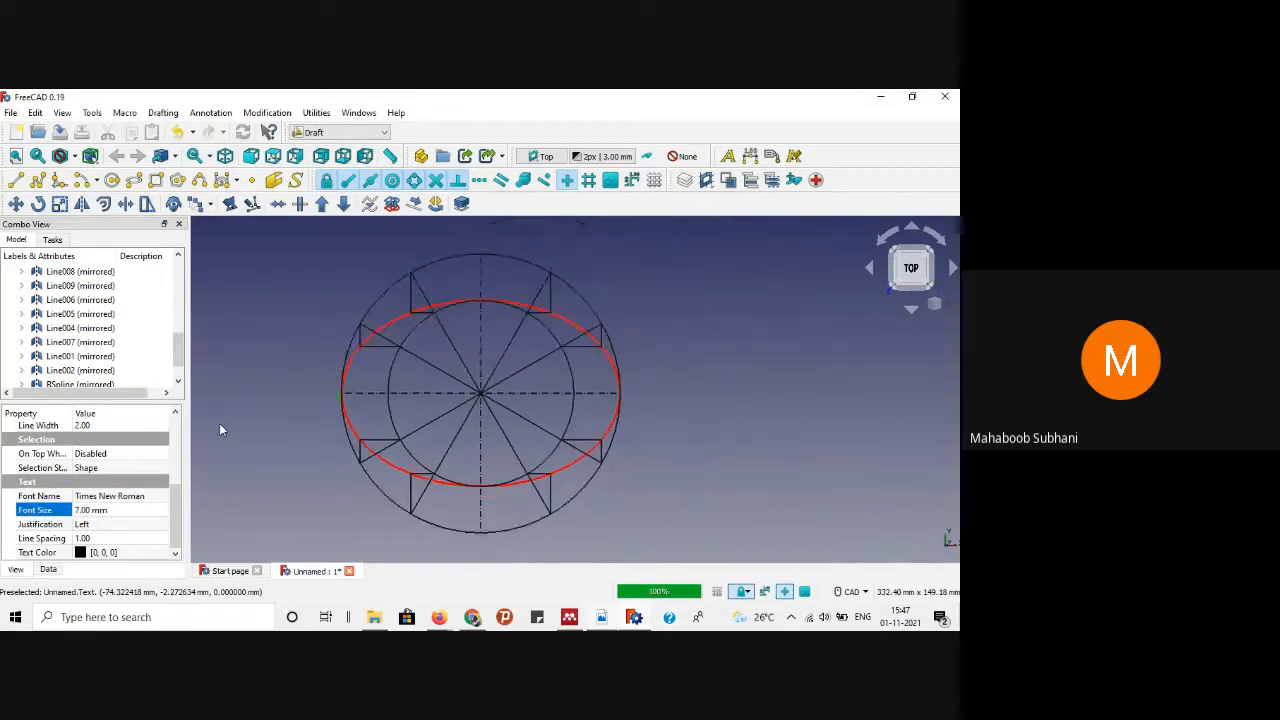
pyautogui.moveTo(221, 429); pyautogui.dragTo(292, 427, button='middle')
pyautogui.click(829, 411)
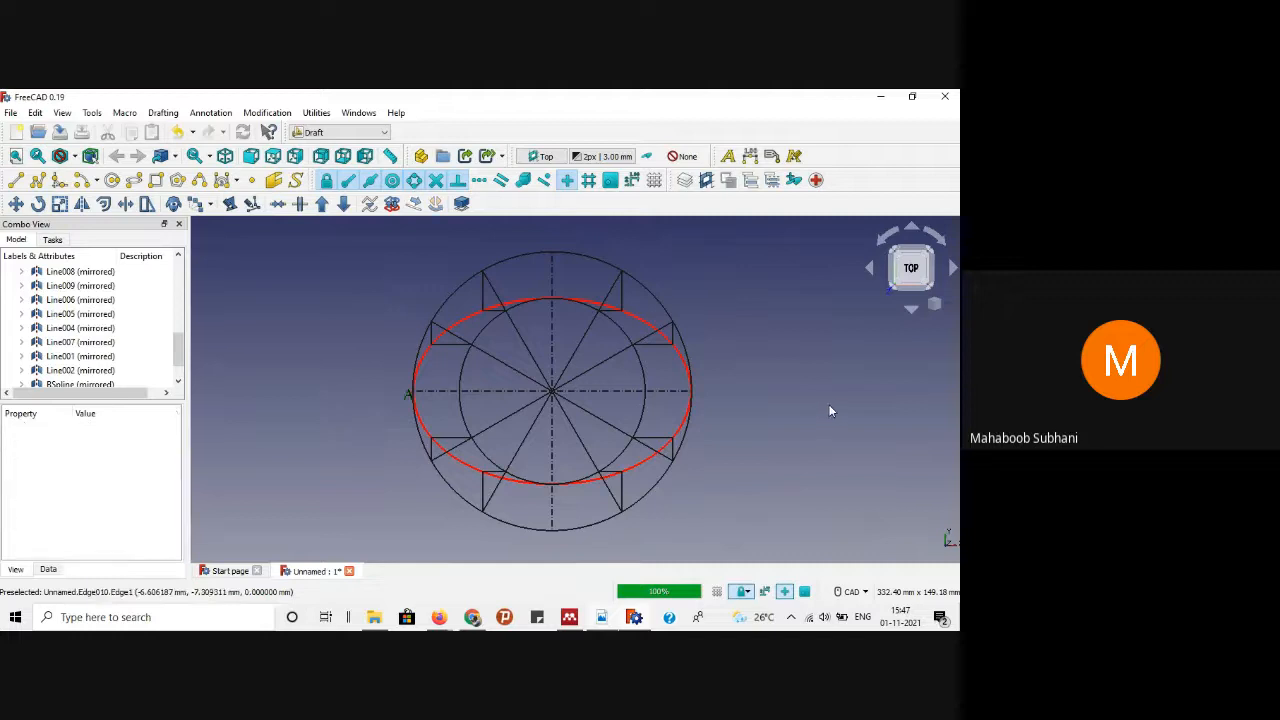
# Step: Move the "A" label about 5 mm outward and slightly down, away from the left end of the major axis
pyautogui.scroll(2, 395, 400)
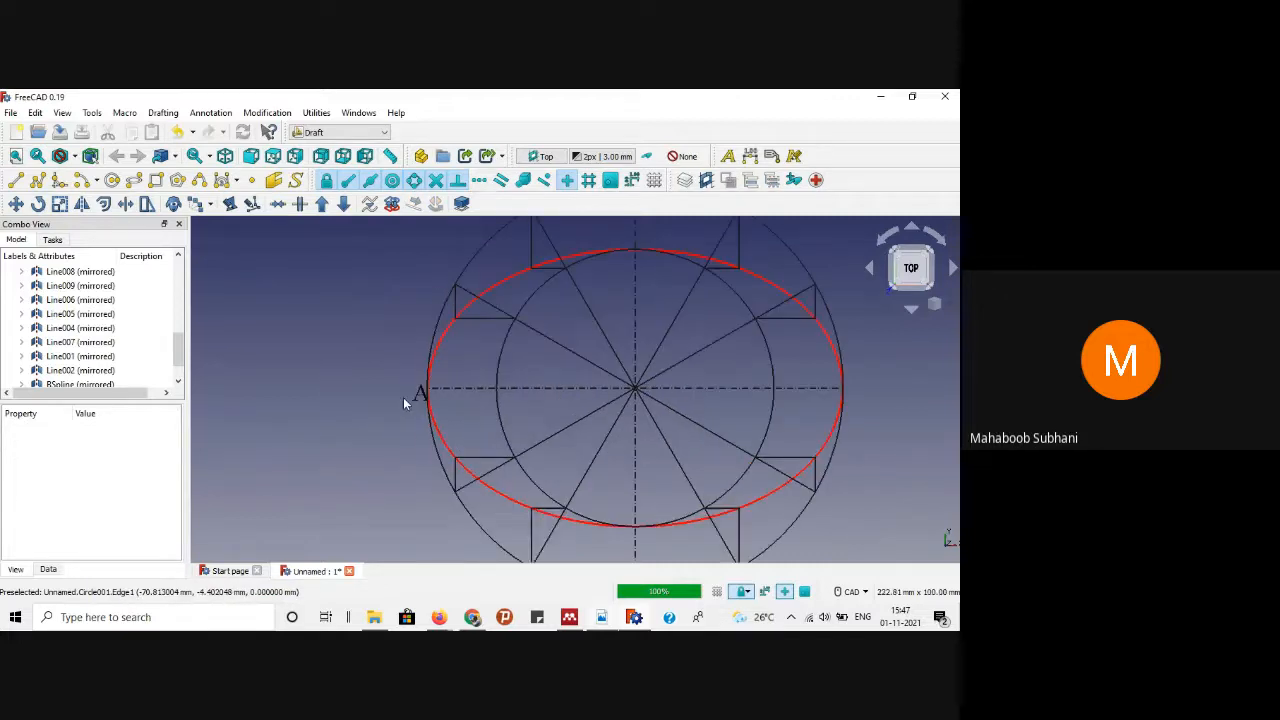
pyautogui.click(420, 396)
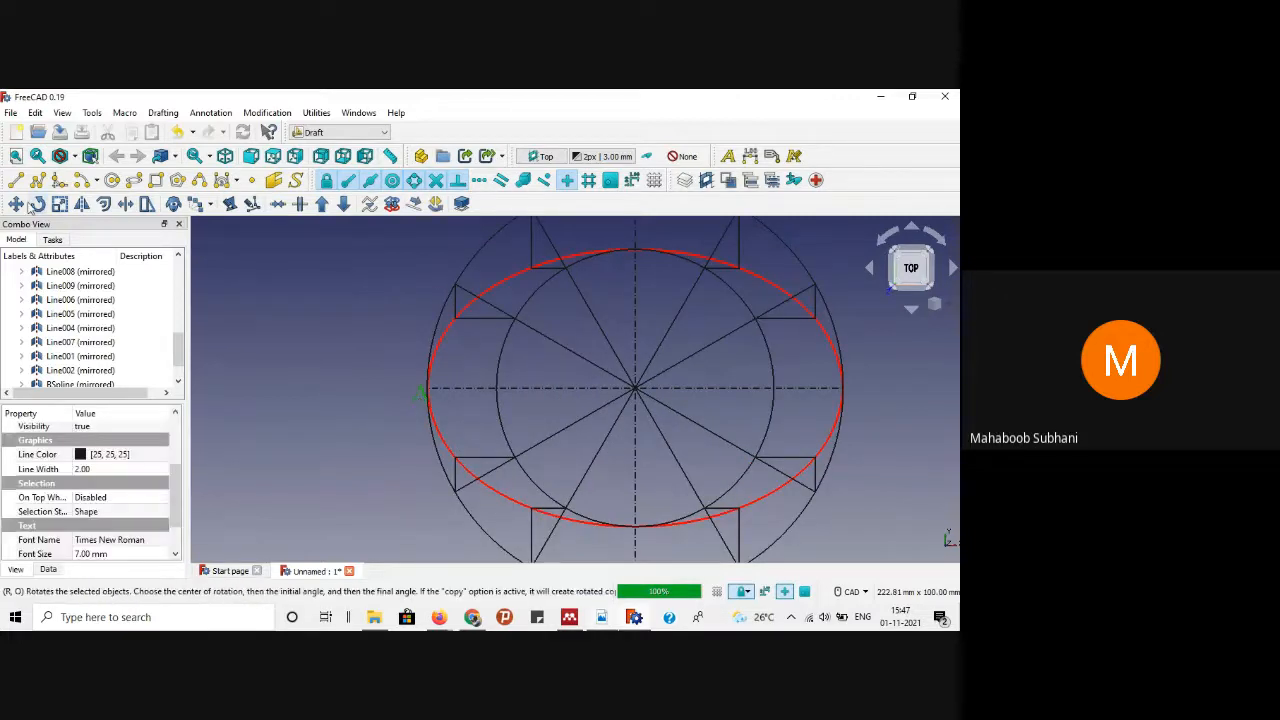
pyautogui.click(16, 204)
pyautogui.click(423, 394)
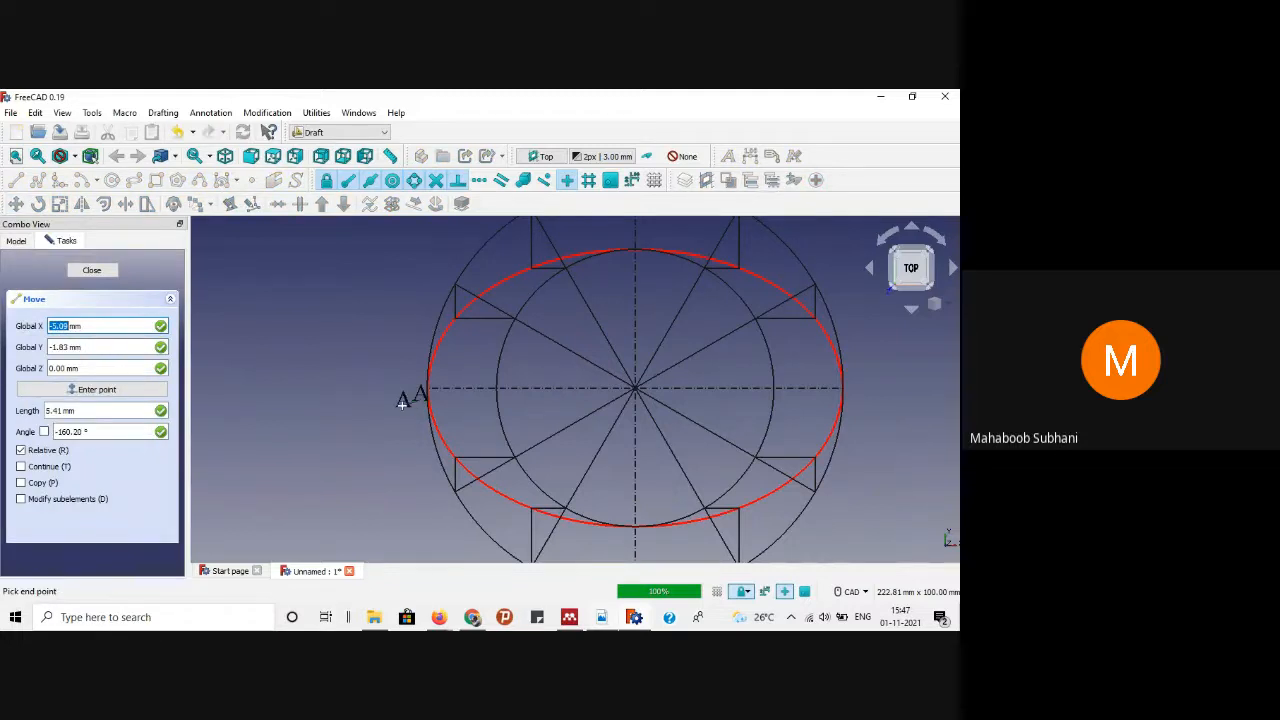
pyautogui.click(406, 404)
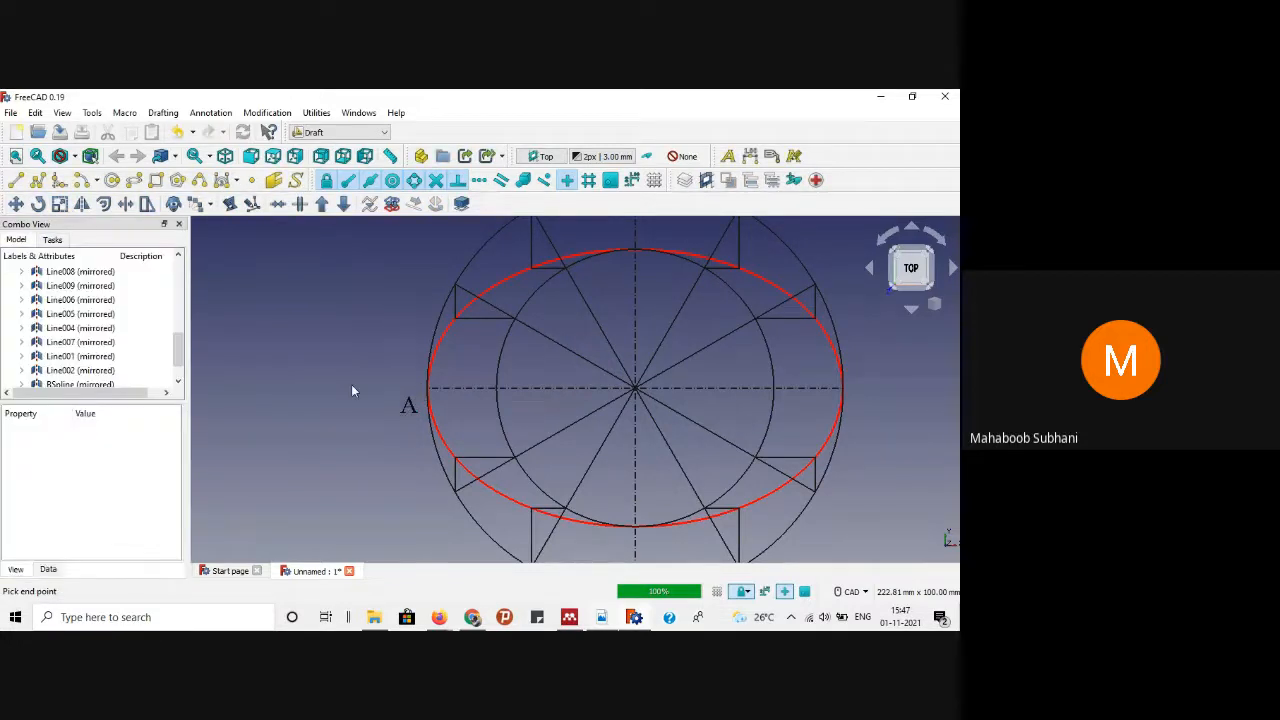
pyautogui.scroll(-2, 351, 384)
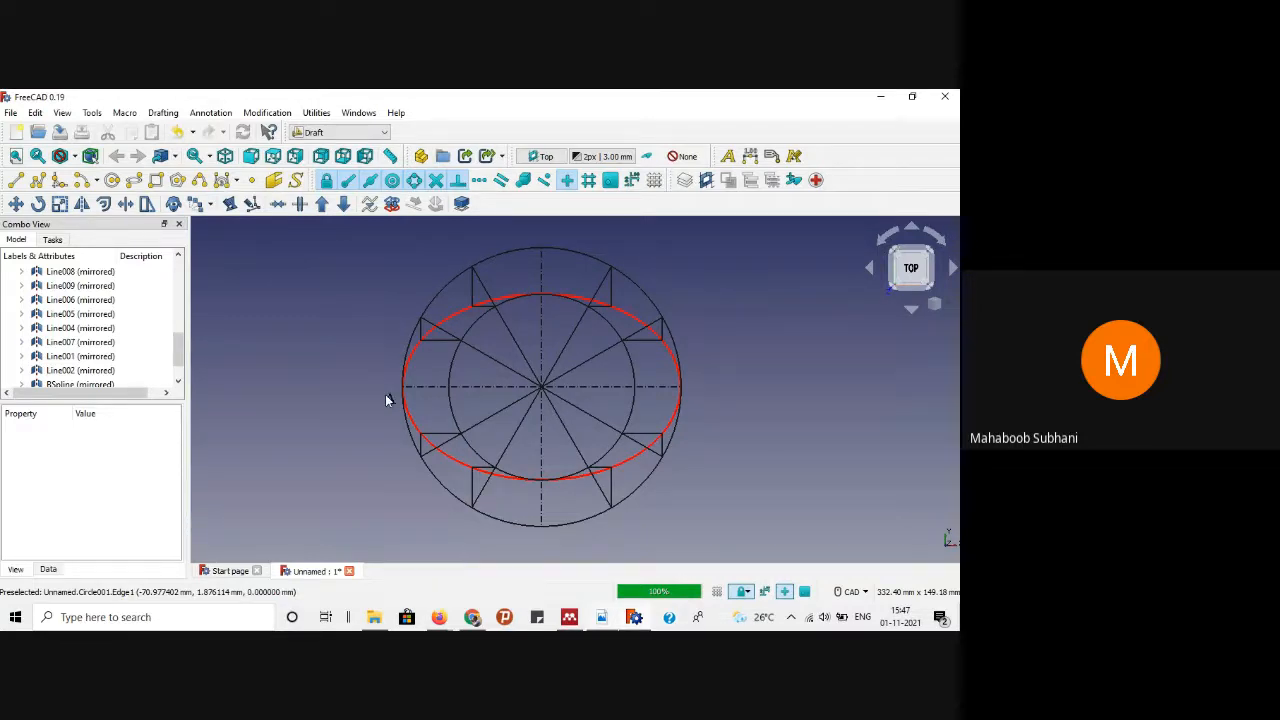
# Step: Place the text label "B" just outside the right end of the major axis, with the Continue option on for further labels
pyautogui.click(728, 158)
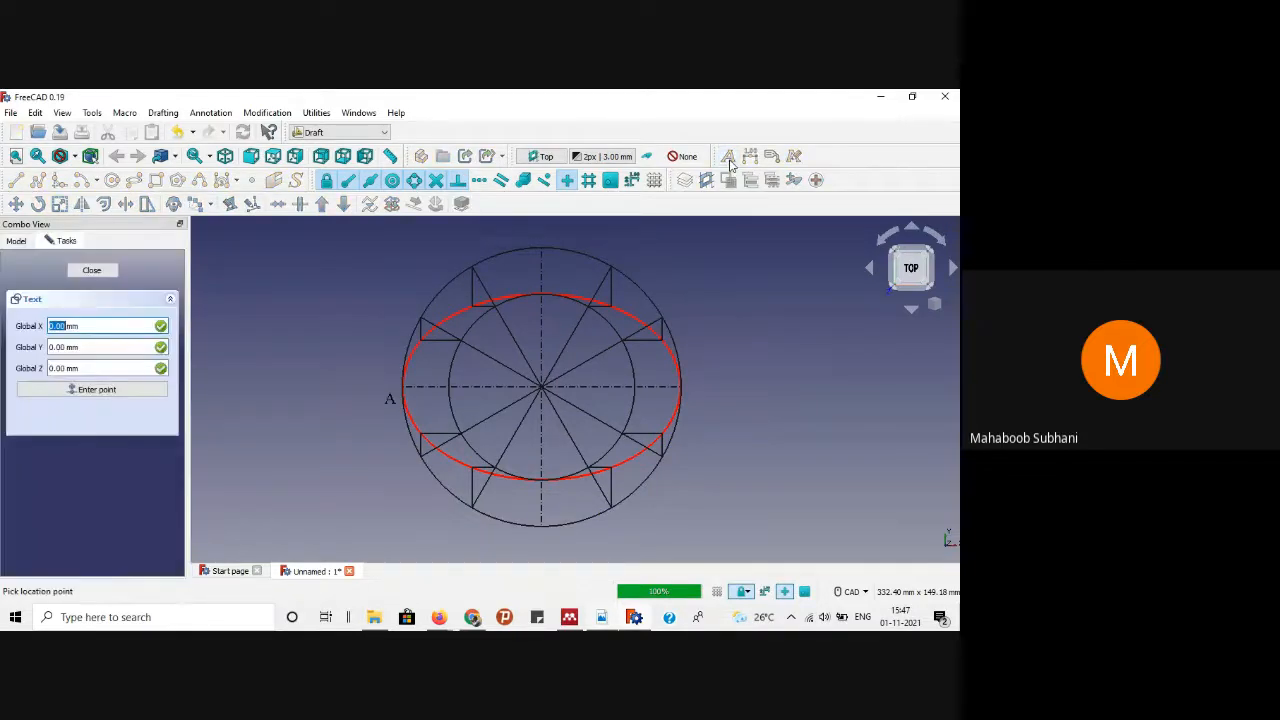
pyautogui.click(688, 393)
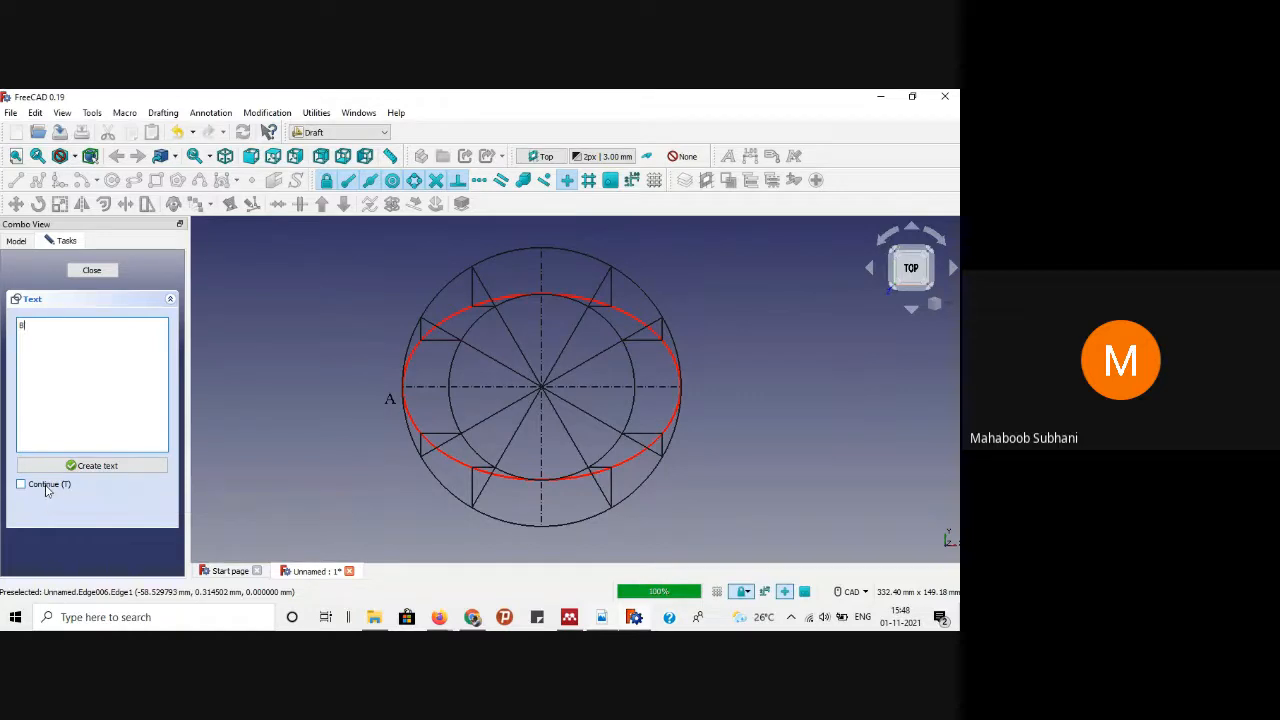
pyautogui.click(45, 487)
pyautogui.click(66, 467)
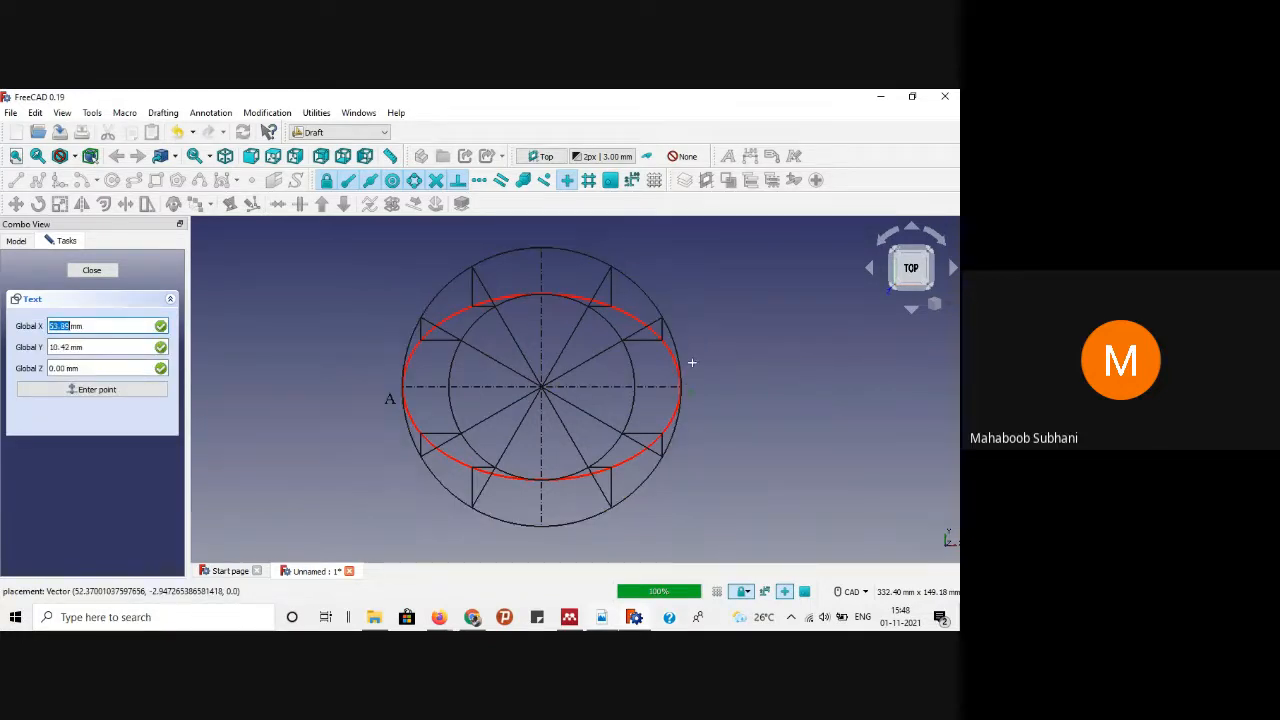
# Step: Place the text label "C" just above the upper end of the ellipse's minor axis
pyautogui.scroll(3, 543, 272)
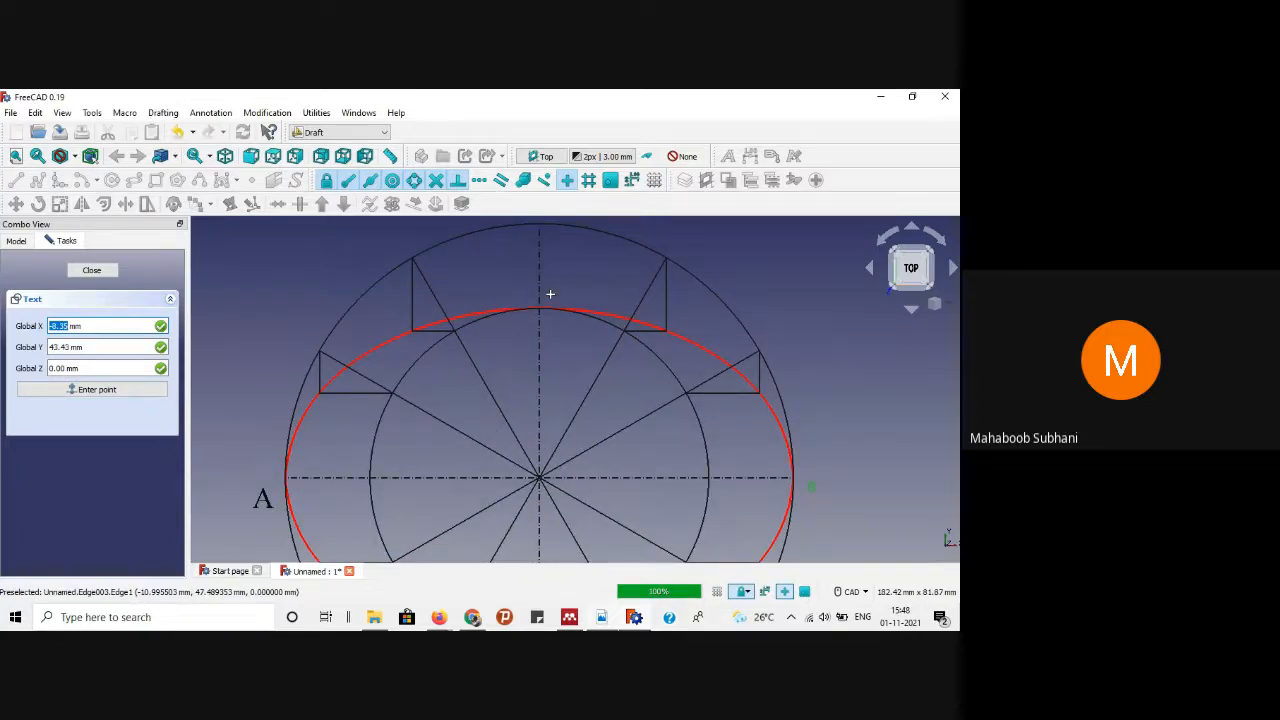
pyautogui.click(550, 294)
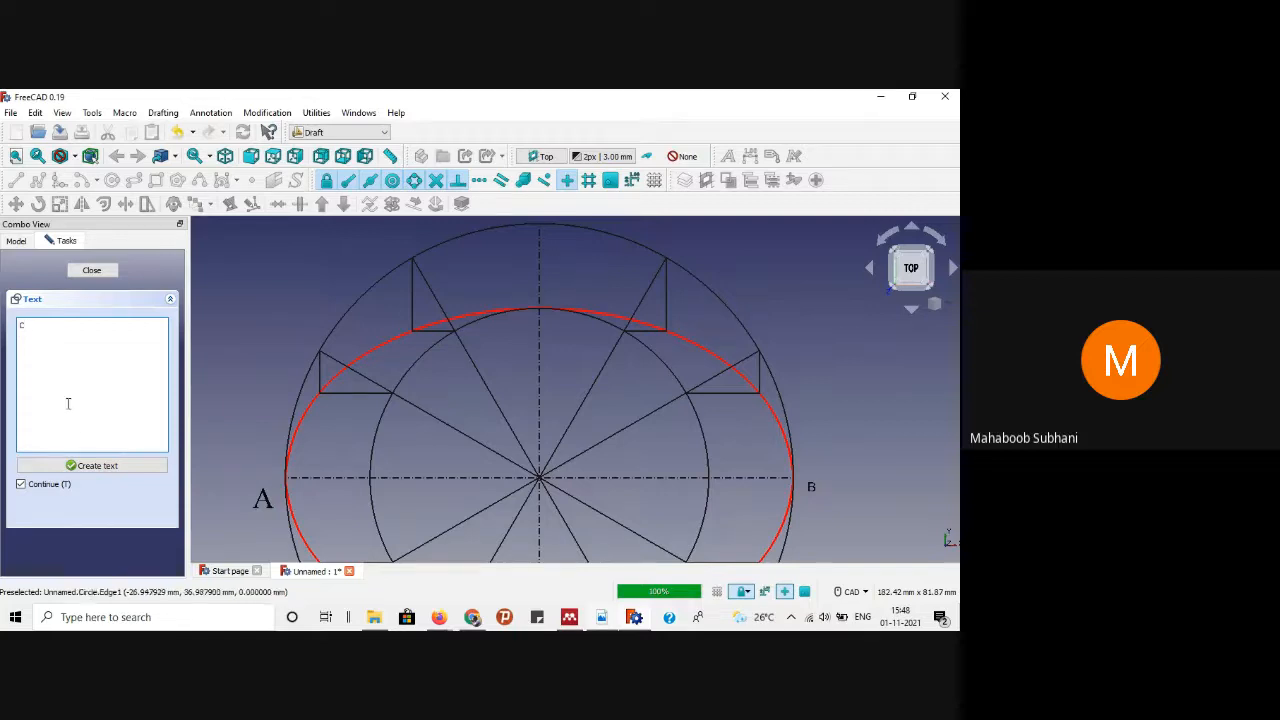
pyautogui.click(85, 467)
pyautogui.scroll(-3, 600, 440)
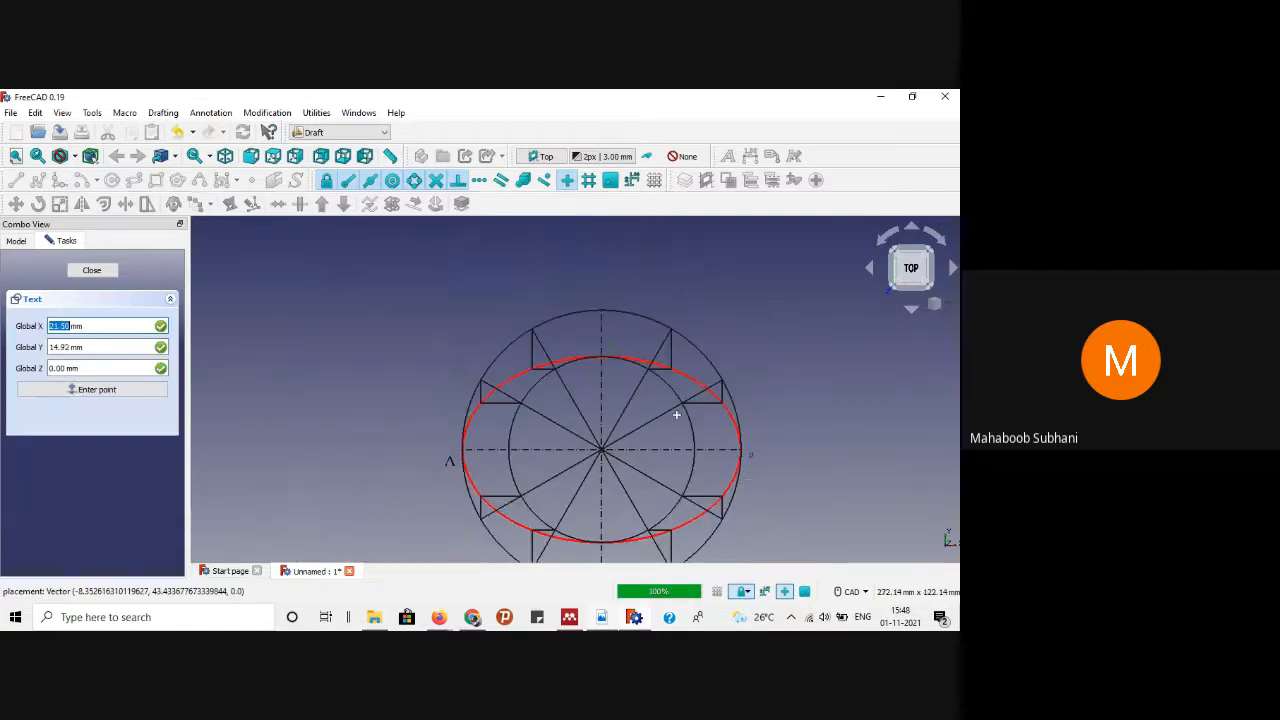
# Step: Place the text label "D" just below the lower end of the ellipse's minor axis and finish the Text command
pyautogui.scroll(3, 585, 528)
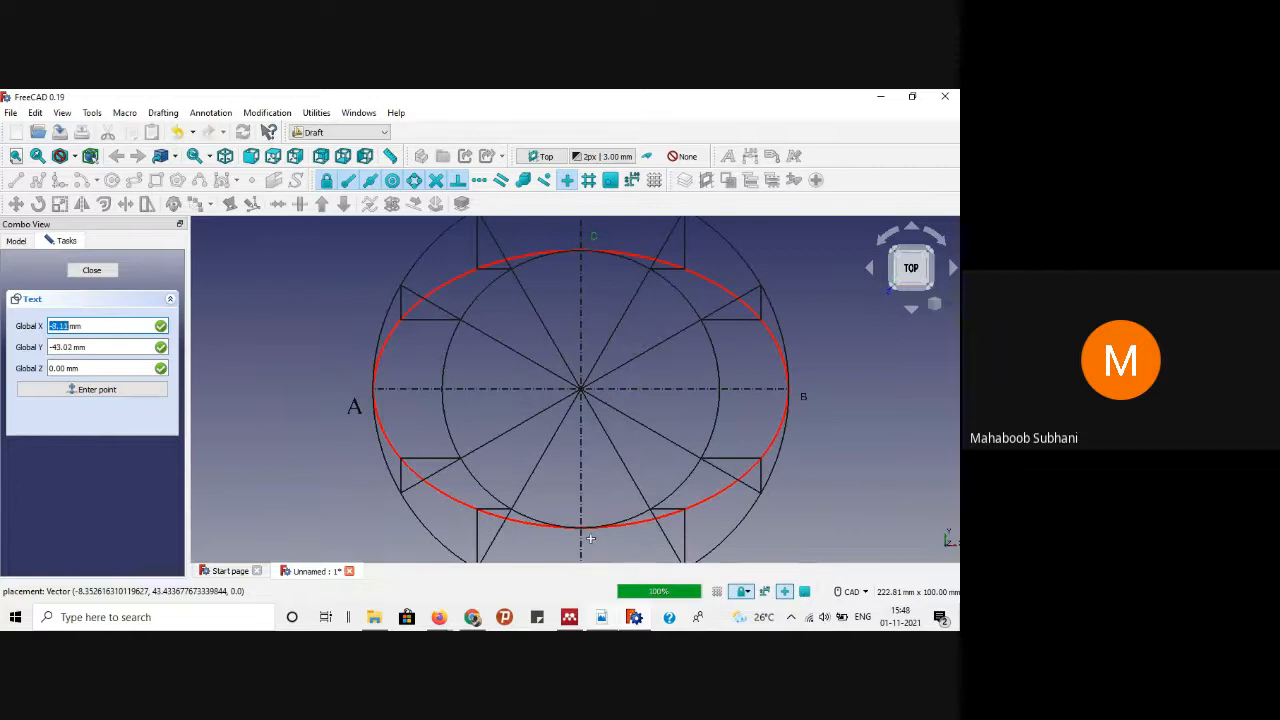
pyautogui.click(589, 538)
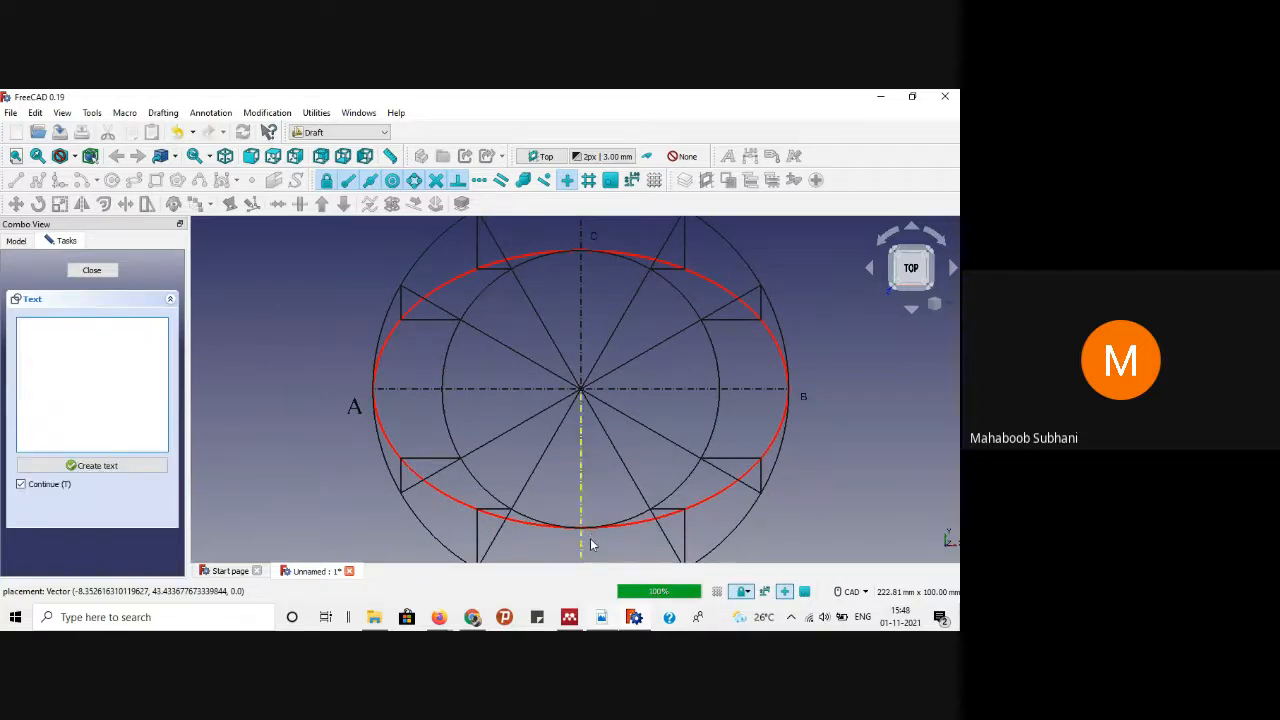
pyautogui.write('D')
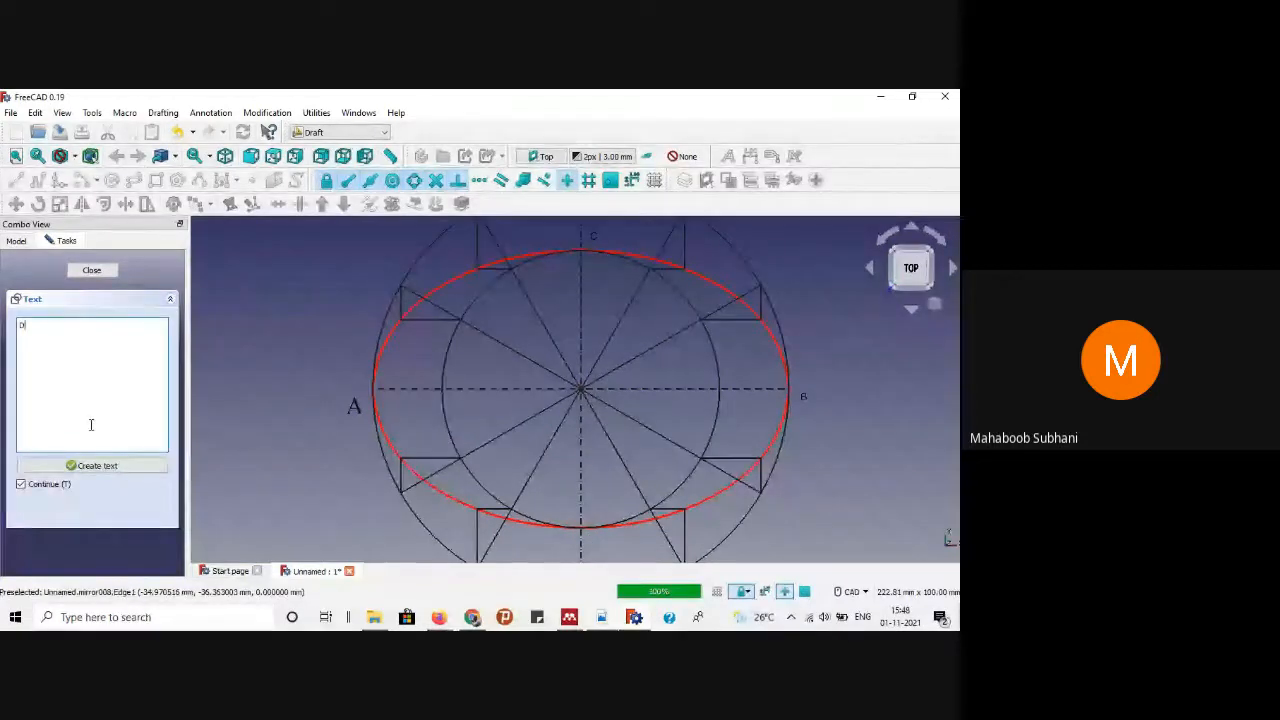
pyautogui.click(100, 466)
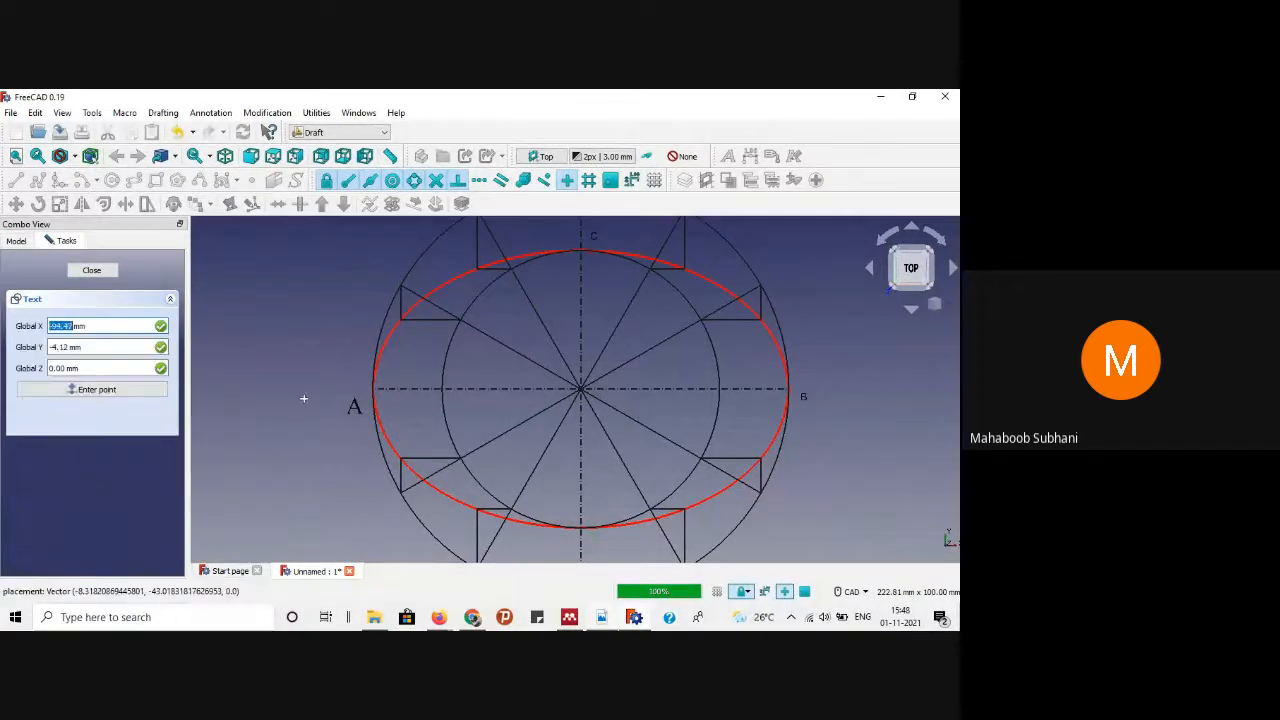
pyautogui.scroll(-2, 357, 391)
pyautogui.click(700, 363)
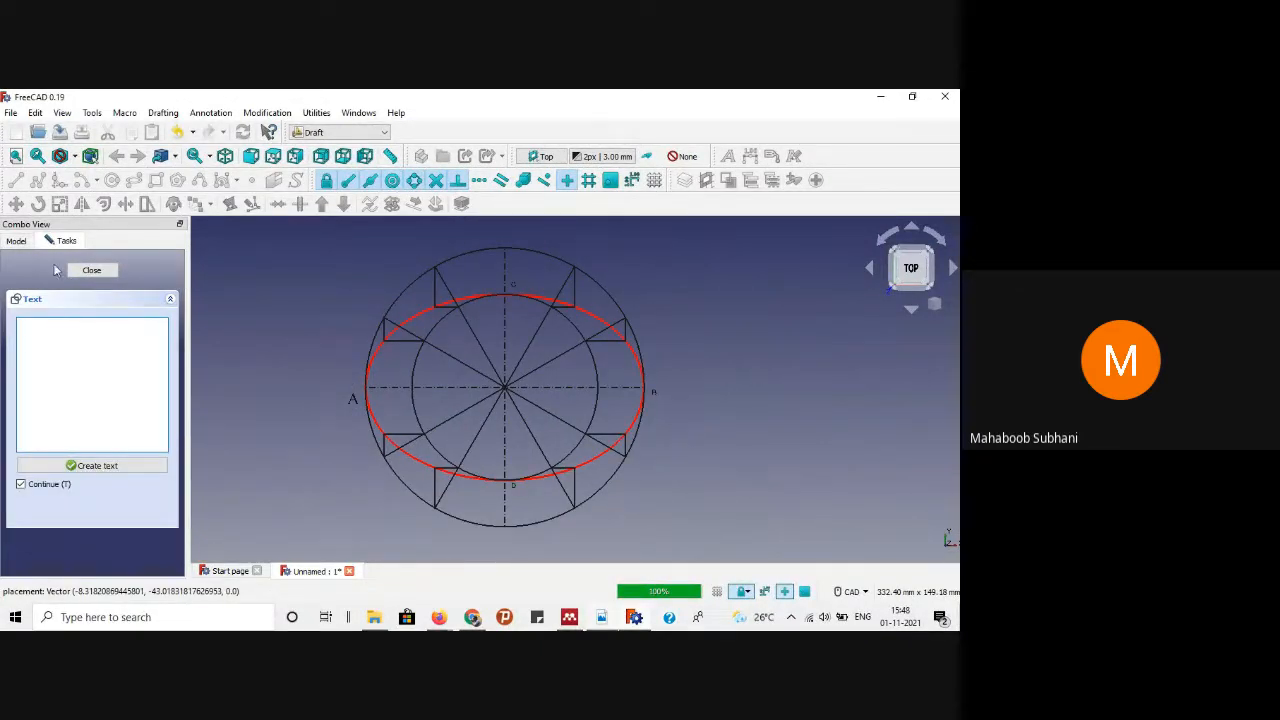
pyautogui.click(91, 270)
pyautogui.scroll(-1, 700, 343)
pyautogui.scroll(1, 699, 345)
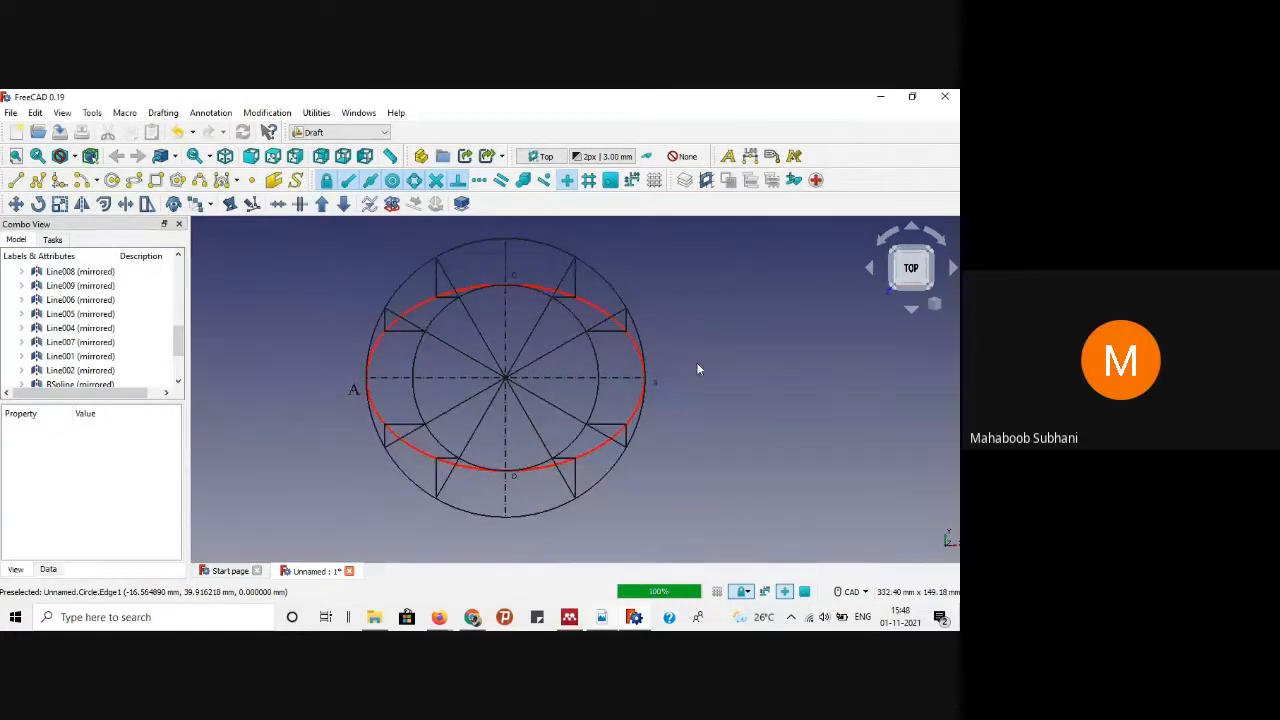
pyautogui.click(514, 482)
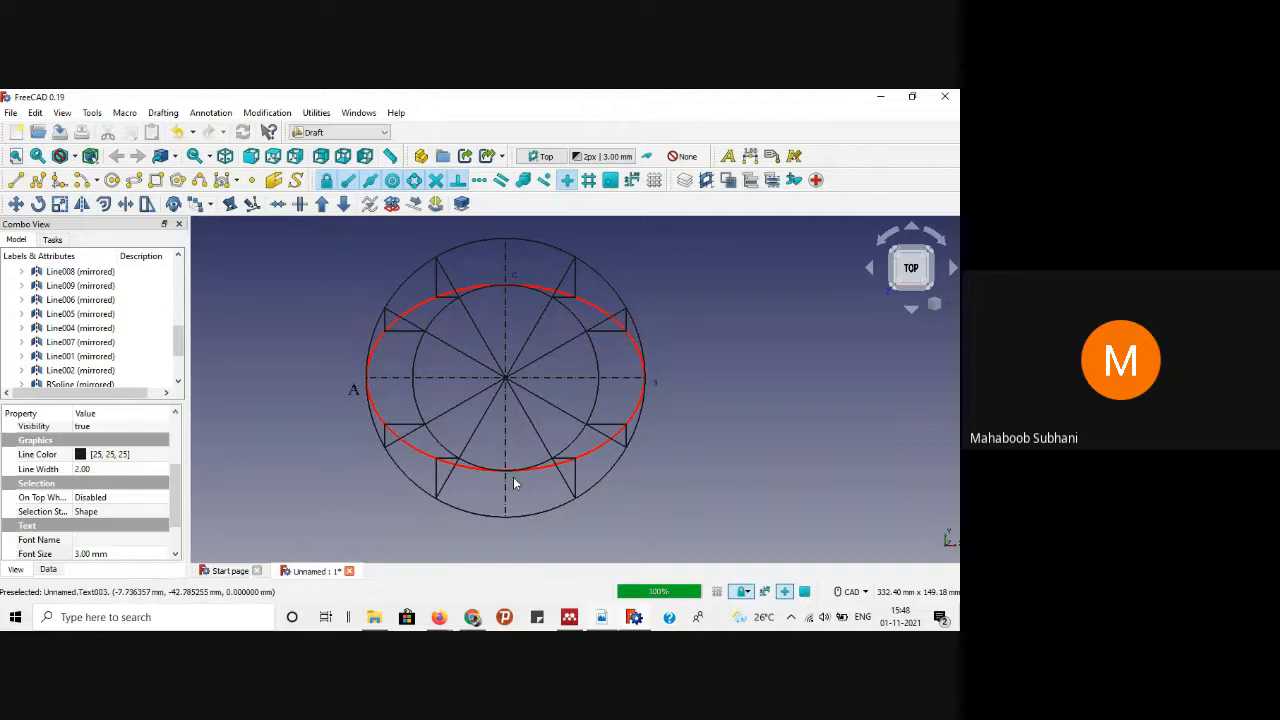
pyautogui.click(656, 383)
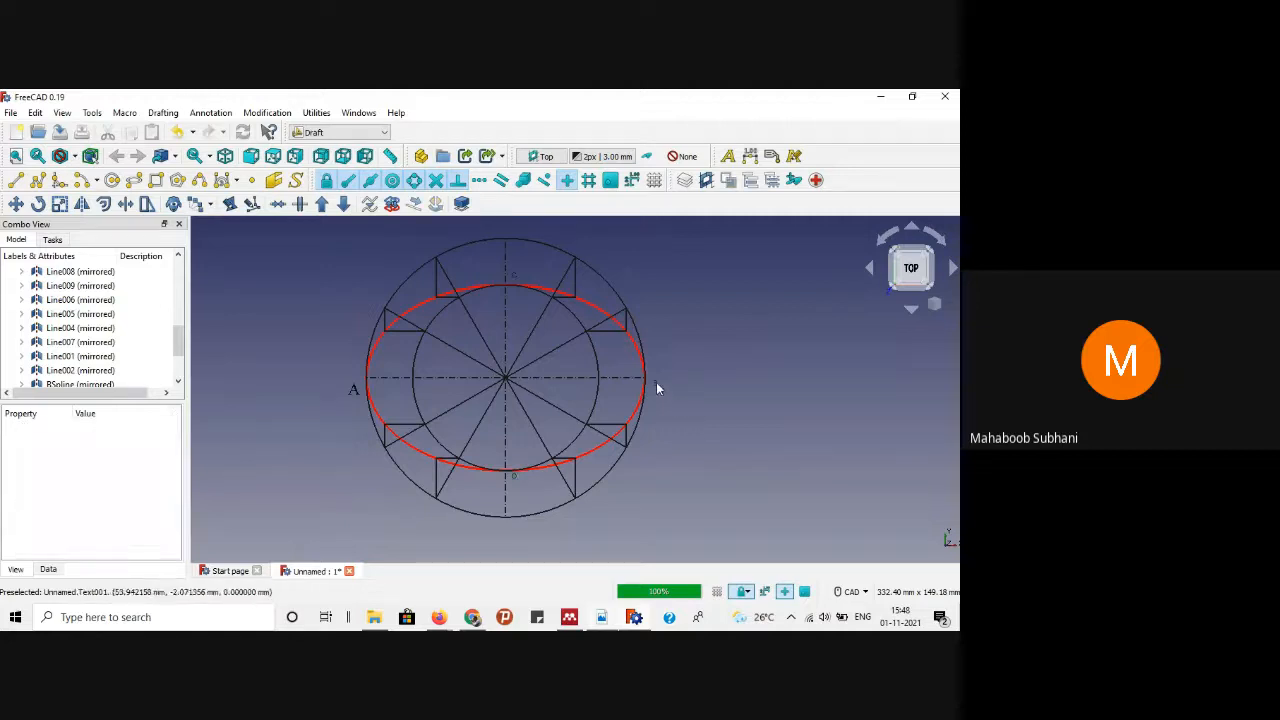
pyautogui.click(653, 389)
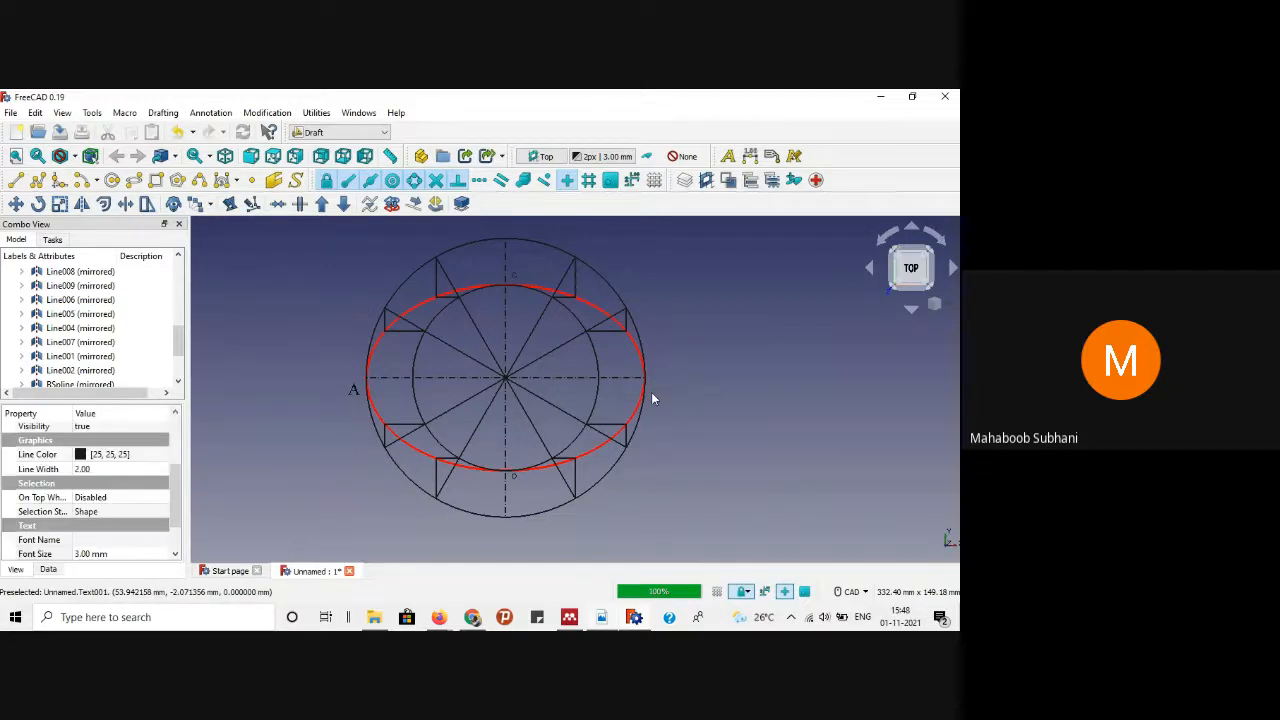
pyautogui.click(517, 280)
pyautogui.scroll(3, 516, 281)
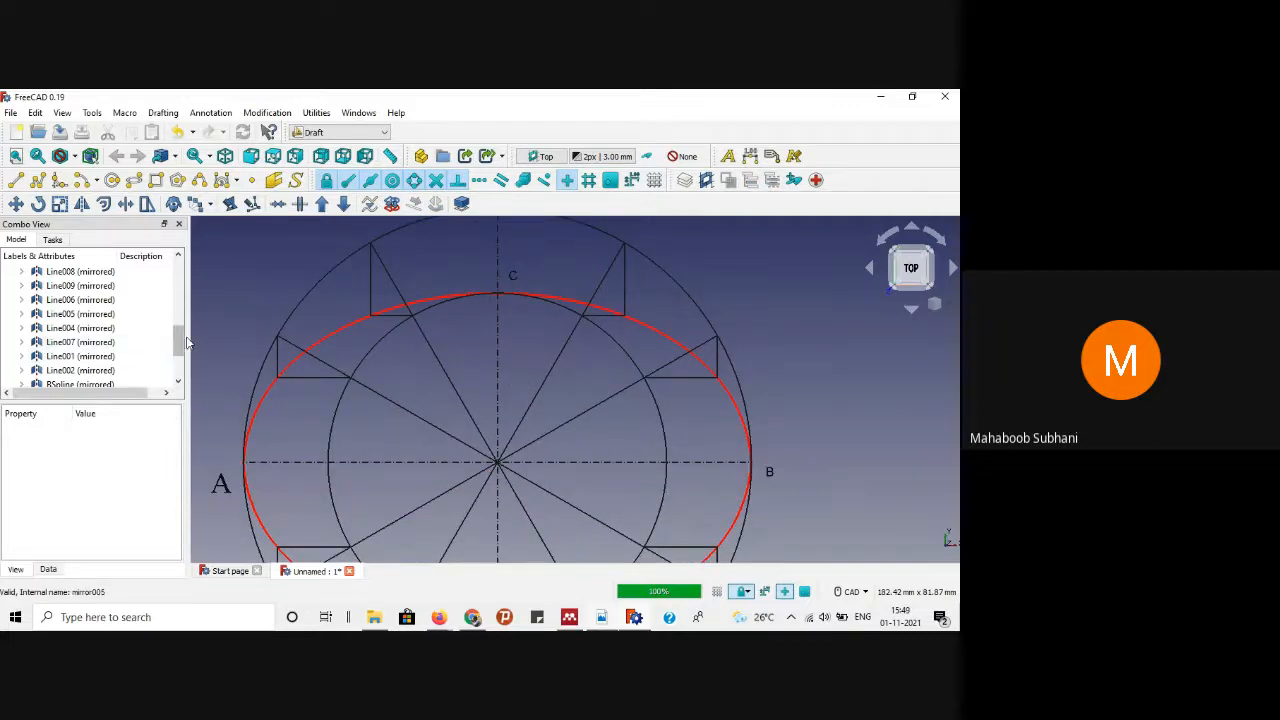
# Step: Select the labels "B", "C" and "D" together and set their font size to 7 mm
pyautogui.scroll(-2, 92, 345)
pyautogui.click(88, 343)
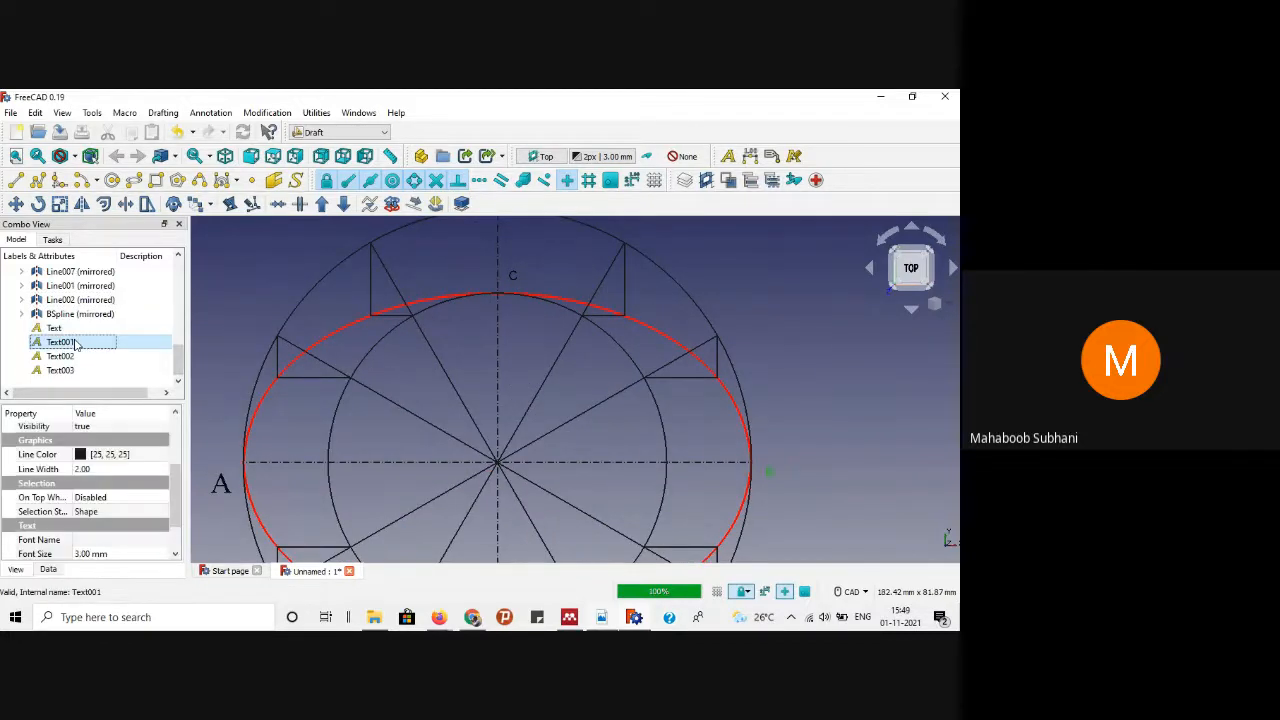
pyautogui.keyDown('ctrl'); pyautogui.click(75, 357); pyautogui.keyUp('ctrl')
pyautogui.keyDown('ctrl'); pyautogui.click(60, 370); pyautogui.keyUp('ctrl')
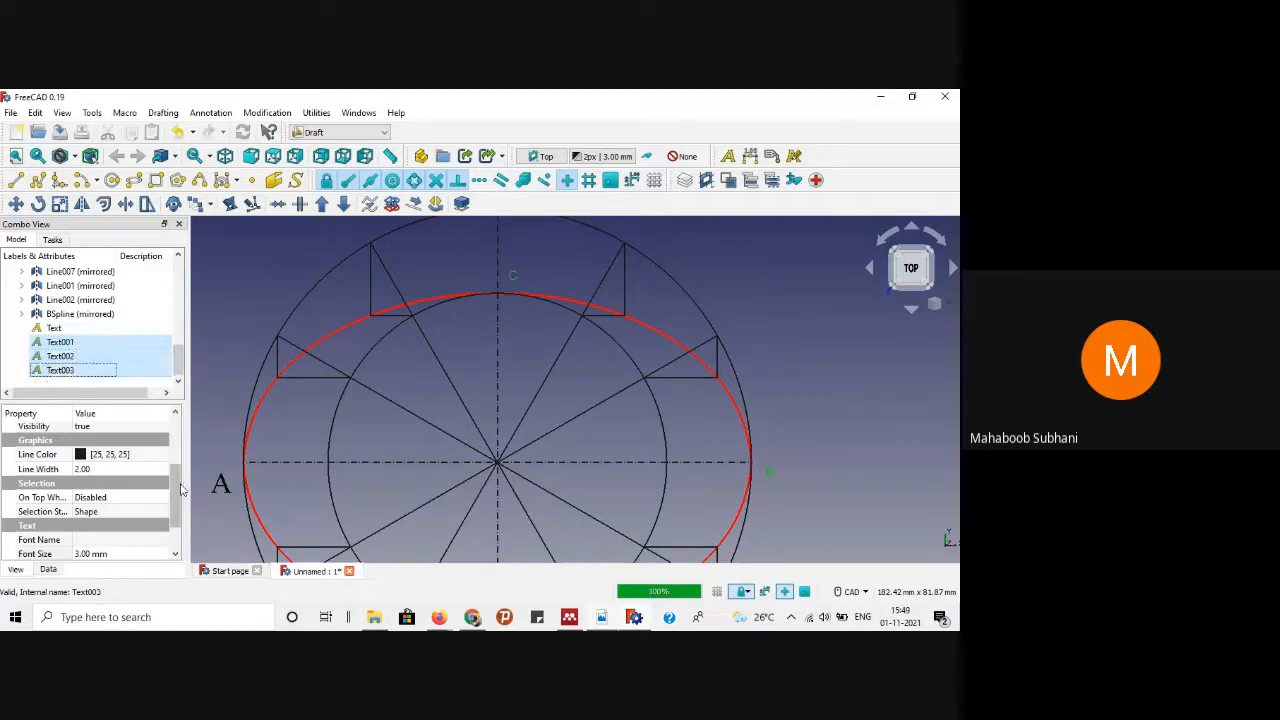
pyautogui.click(40, 553)
pyautogui.scroll(-1, 96, 516)
pyautogui.click(93, 511)
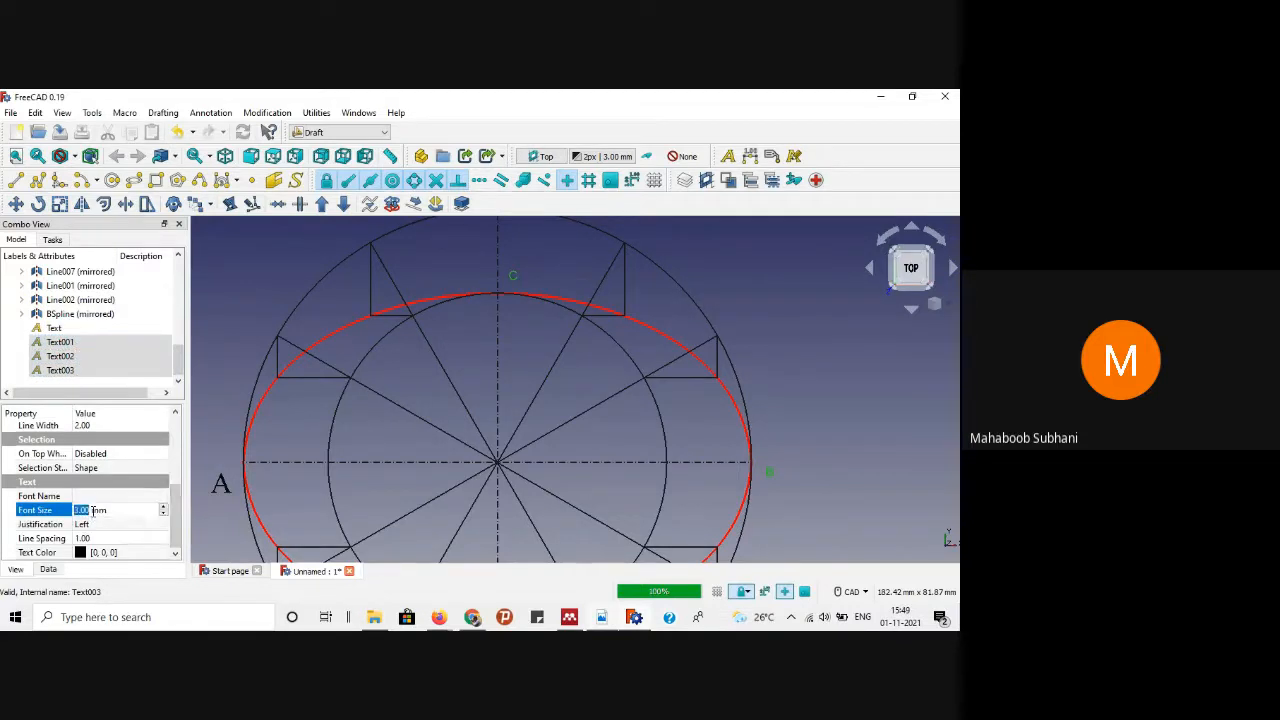
pyautogui.write('7')
pyautogui.press('Return')
pyautogui.scroll(-2, 471, 374)
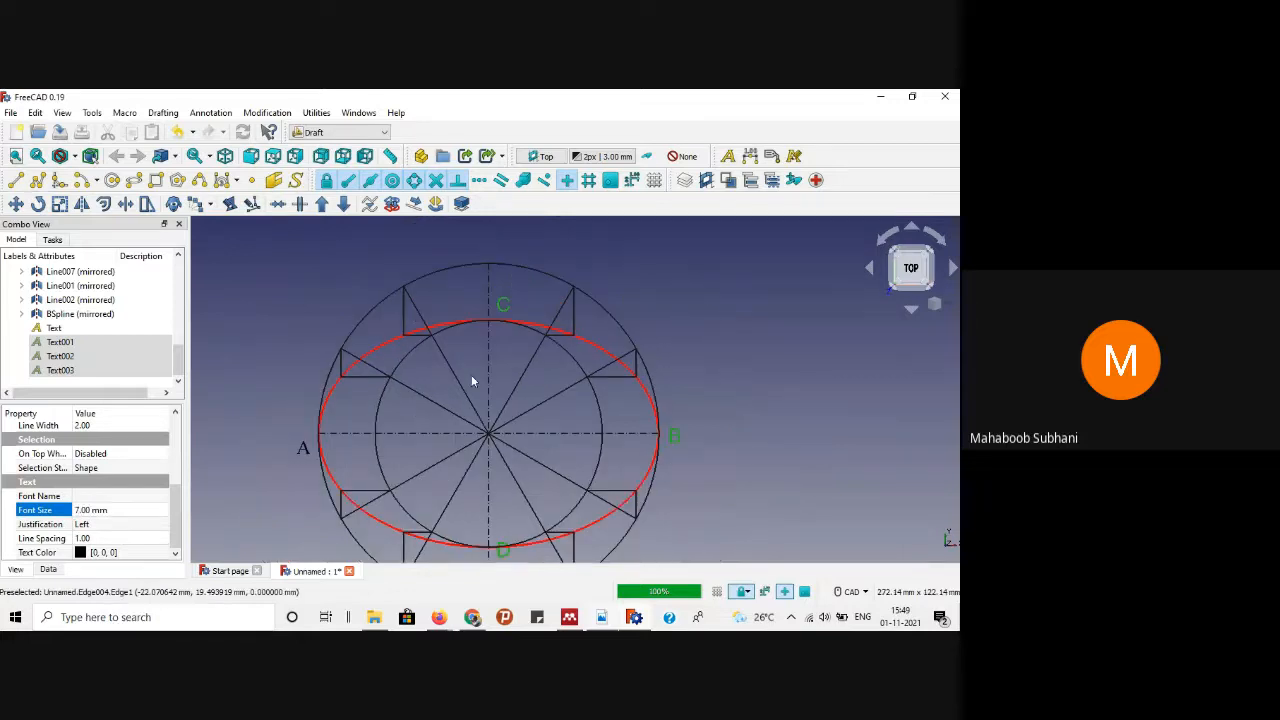
# Step: Set the font of the selected "B", "C" and "D" labels to Times New Roman
pyautogui.click(92, 496)
pyautogui.click(114, 498)
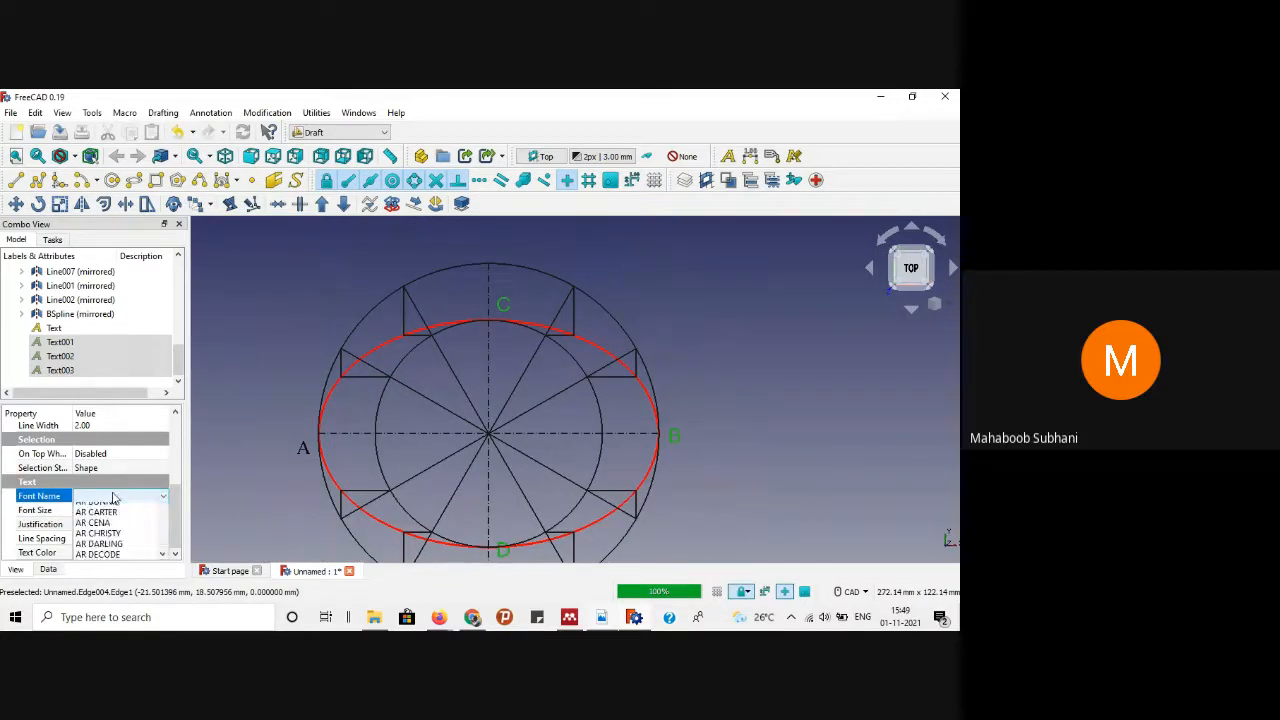
pyautogui.write('t')
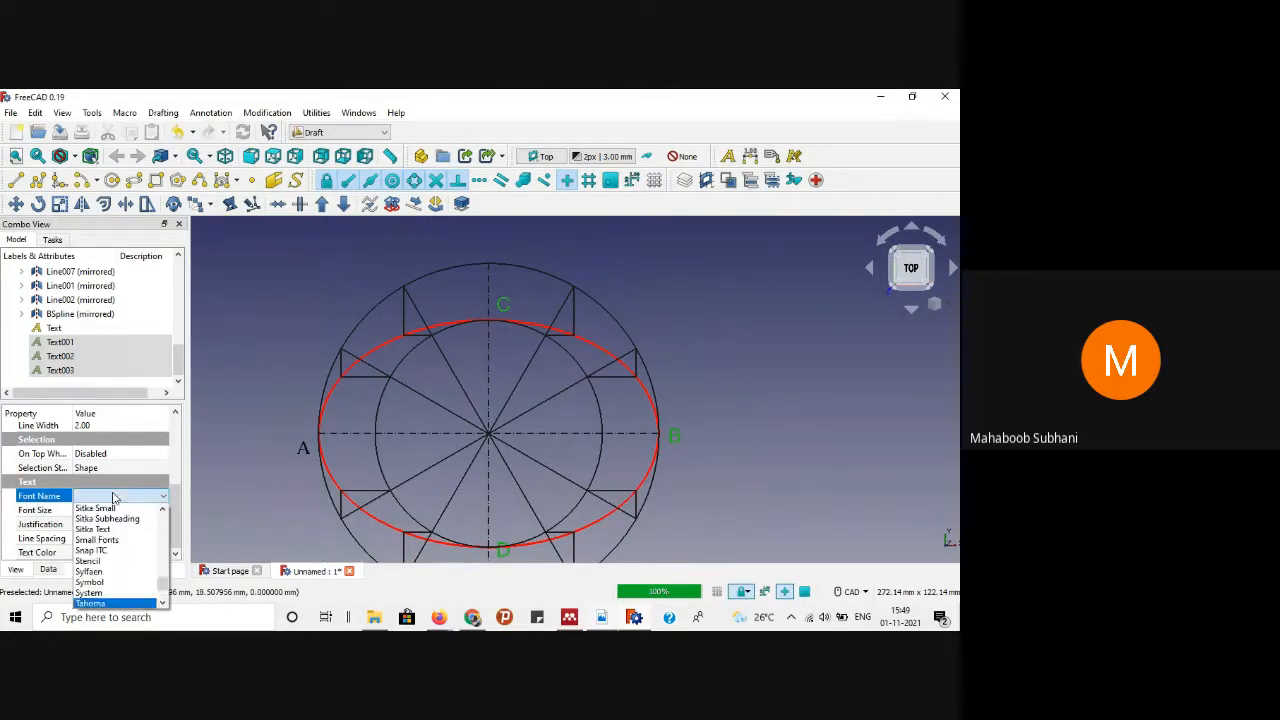
pyautogui.press('Down')
pyautogui.press('Down')
pyautogui.press('Down')
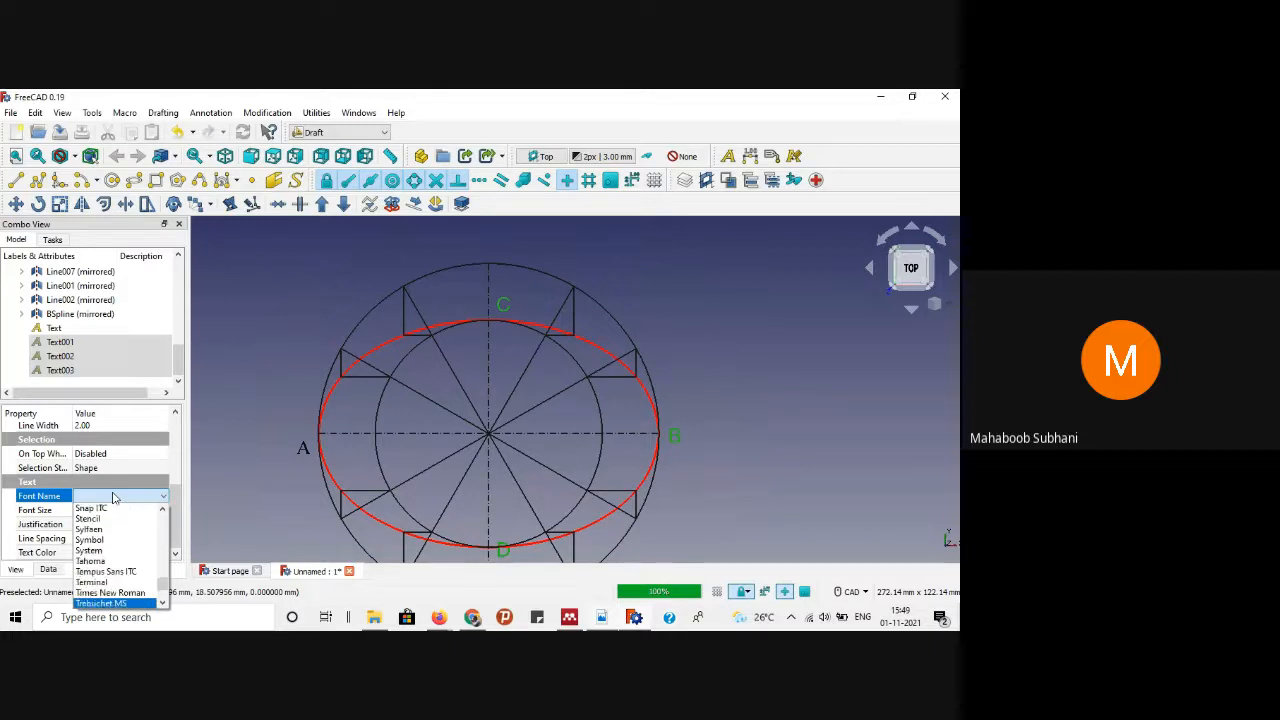
pyautogui.press('Return')
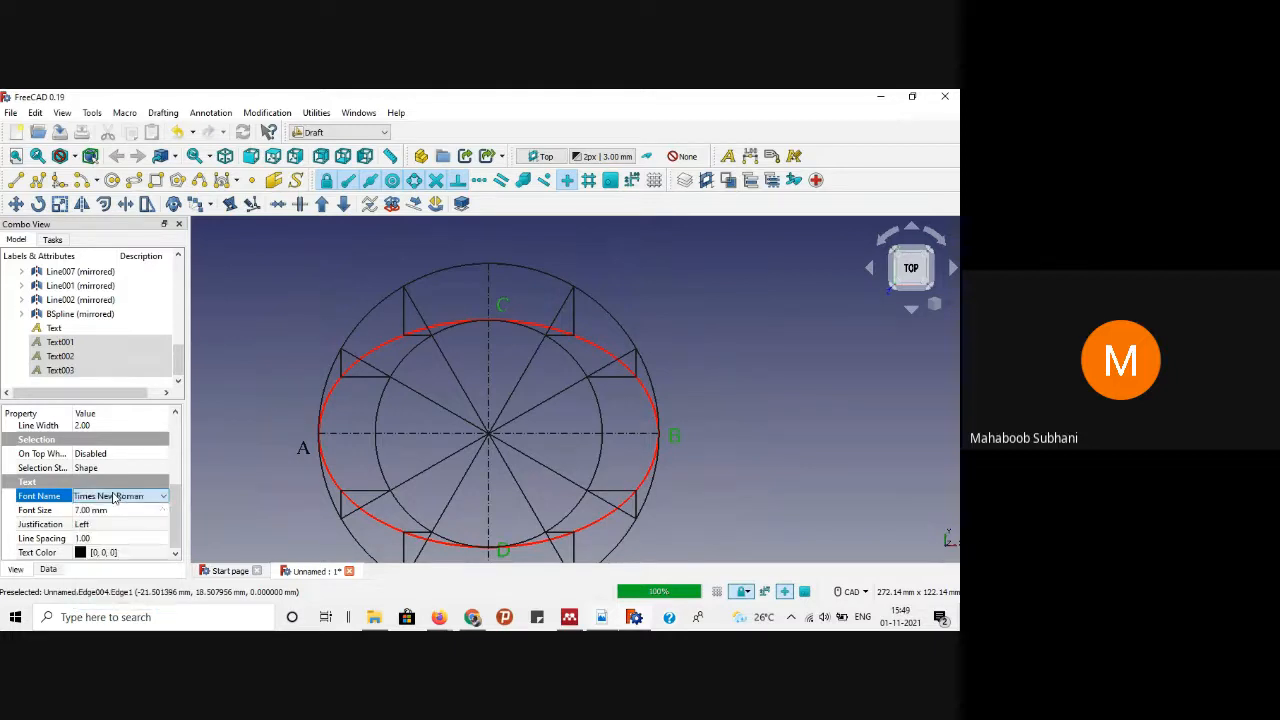
# Step: Move the text label D to just below the ellipse's lowest point, beside the vertical centre line
pyautogui.click(761, 417)
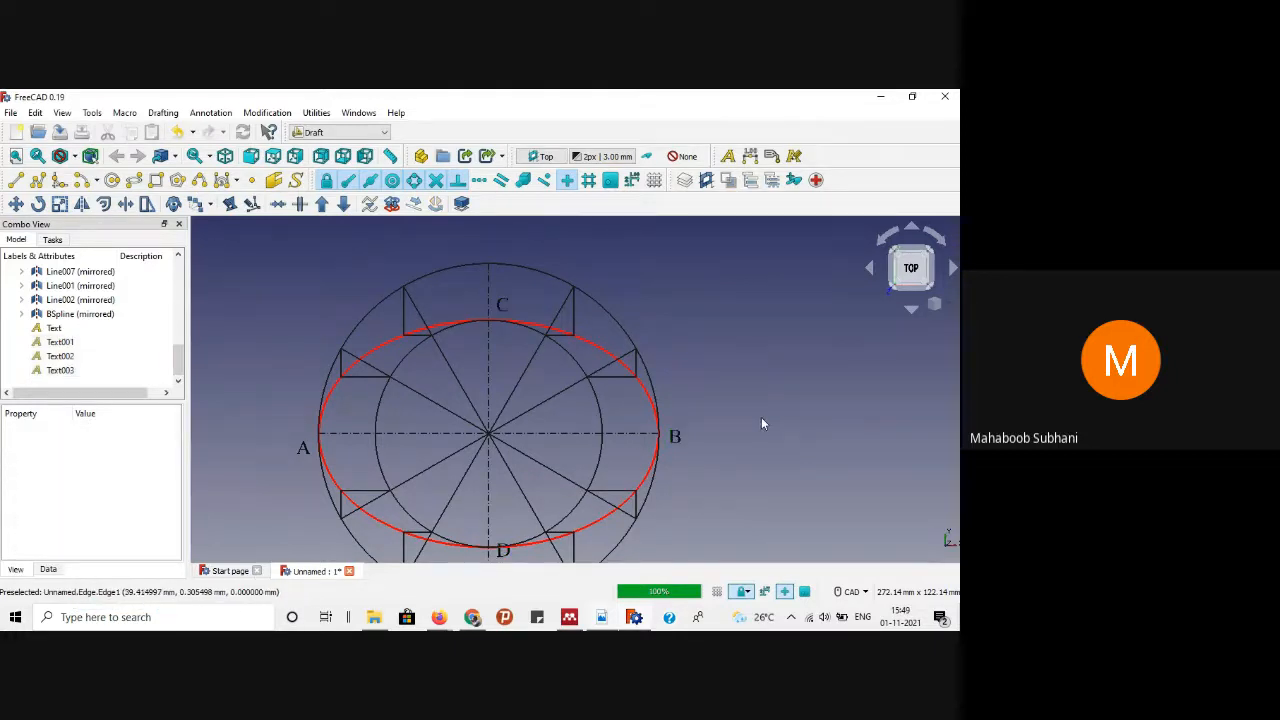
pyautogui.scroll(-1, 761, 423)
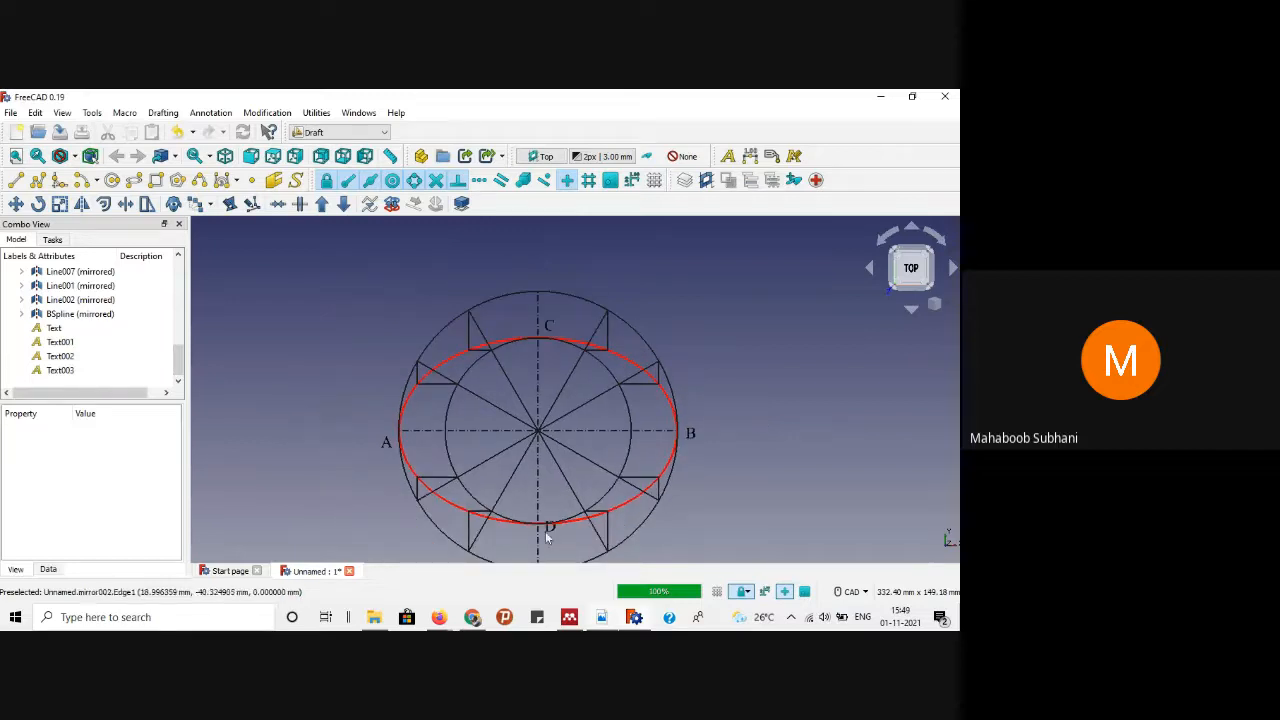
pyautogui.scroll(-1, 545, 537)
pyautogui.scroll(5, 546, 532)
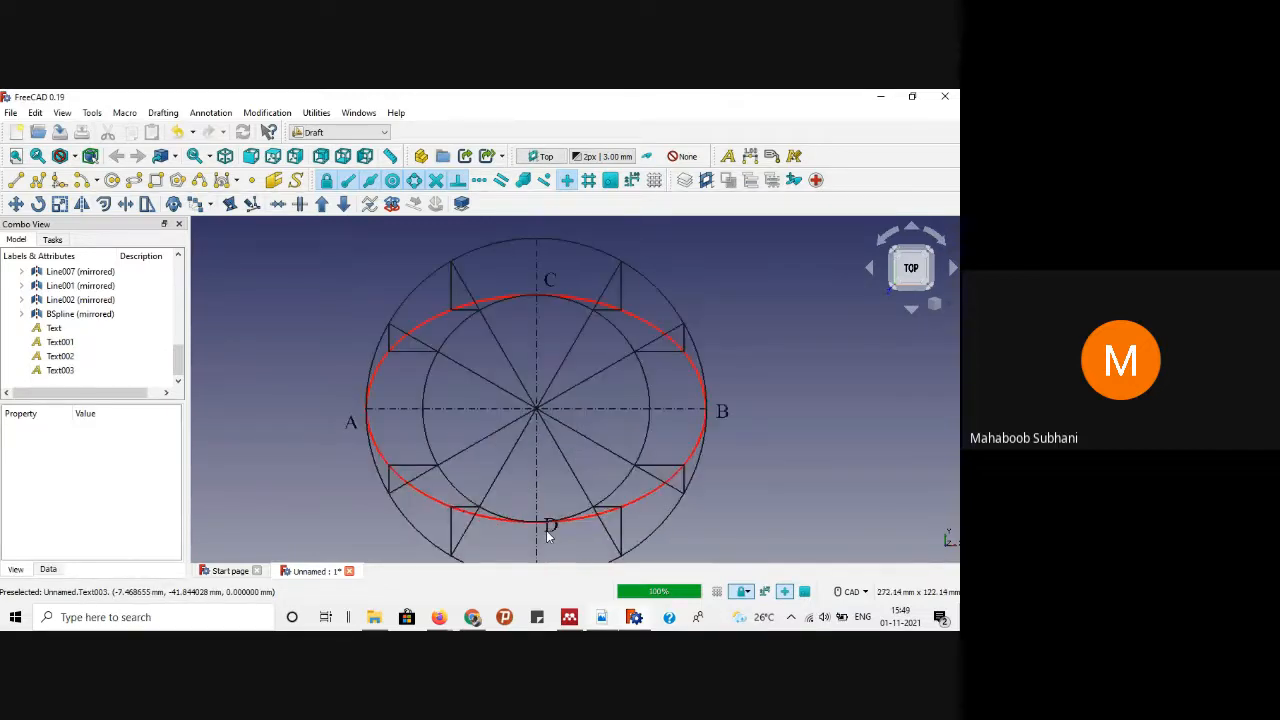
pyautogui.click(548, 522)
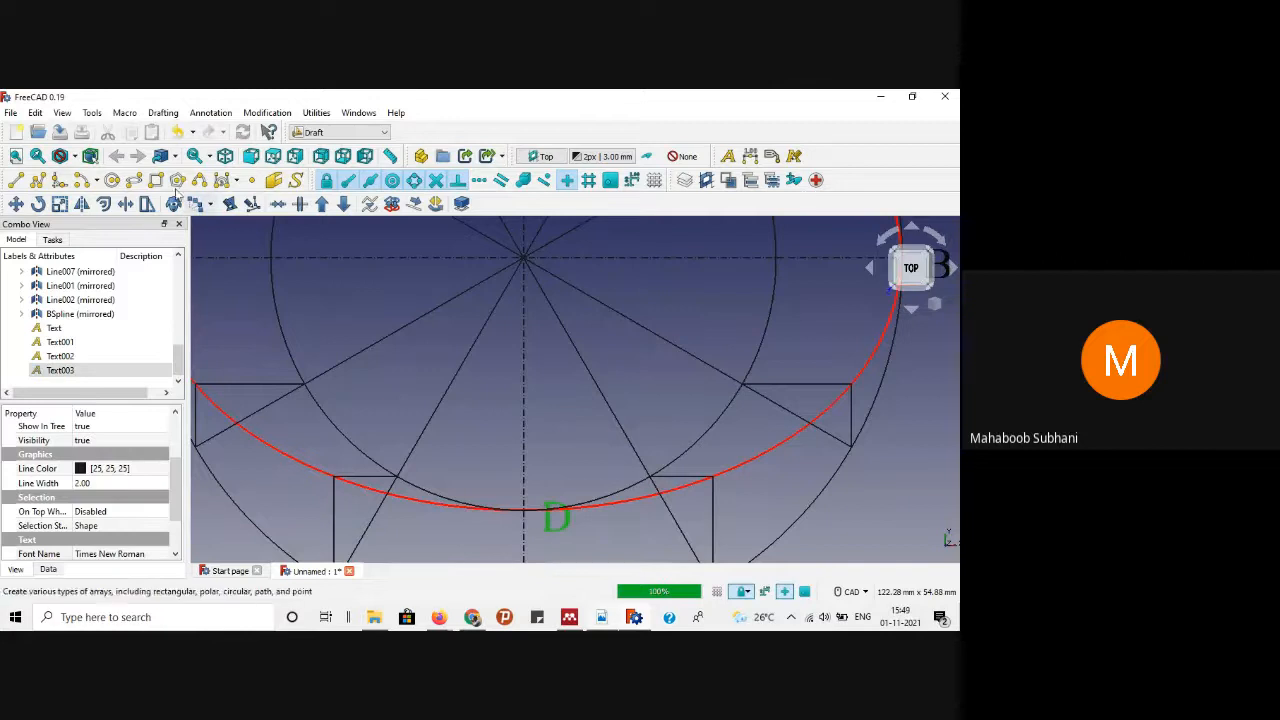
pyautogui.click(16, 204)
pyautogui.click(556, 530)
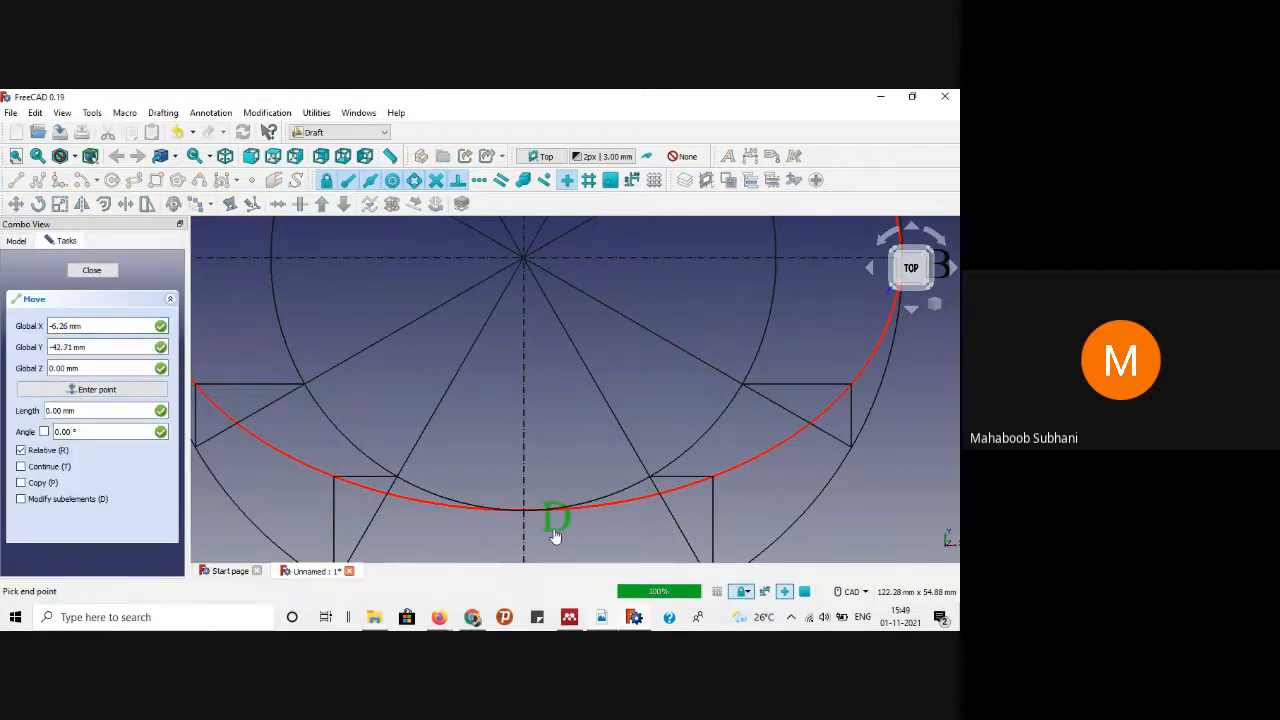
pyautogui.click(535, 542)
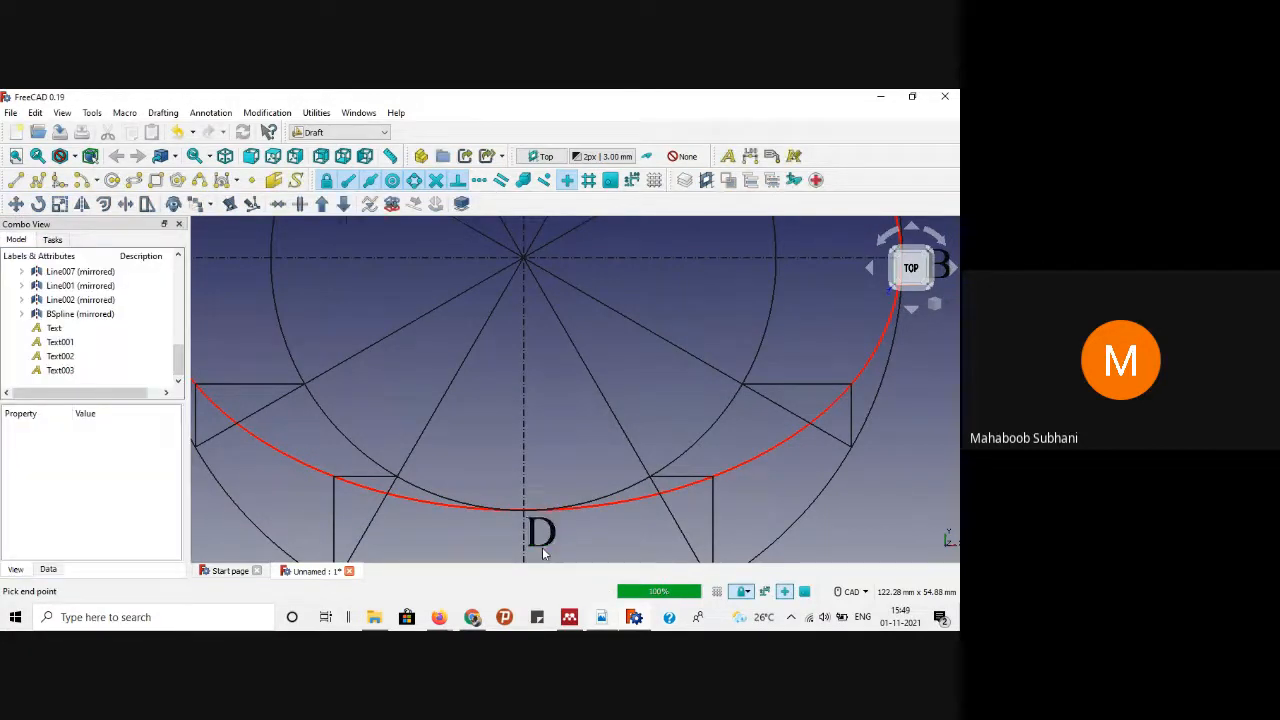
pyautogui.scroll(-5, 873, 452)
pyautogui.scroll(-1, 737, 443)
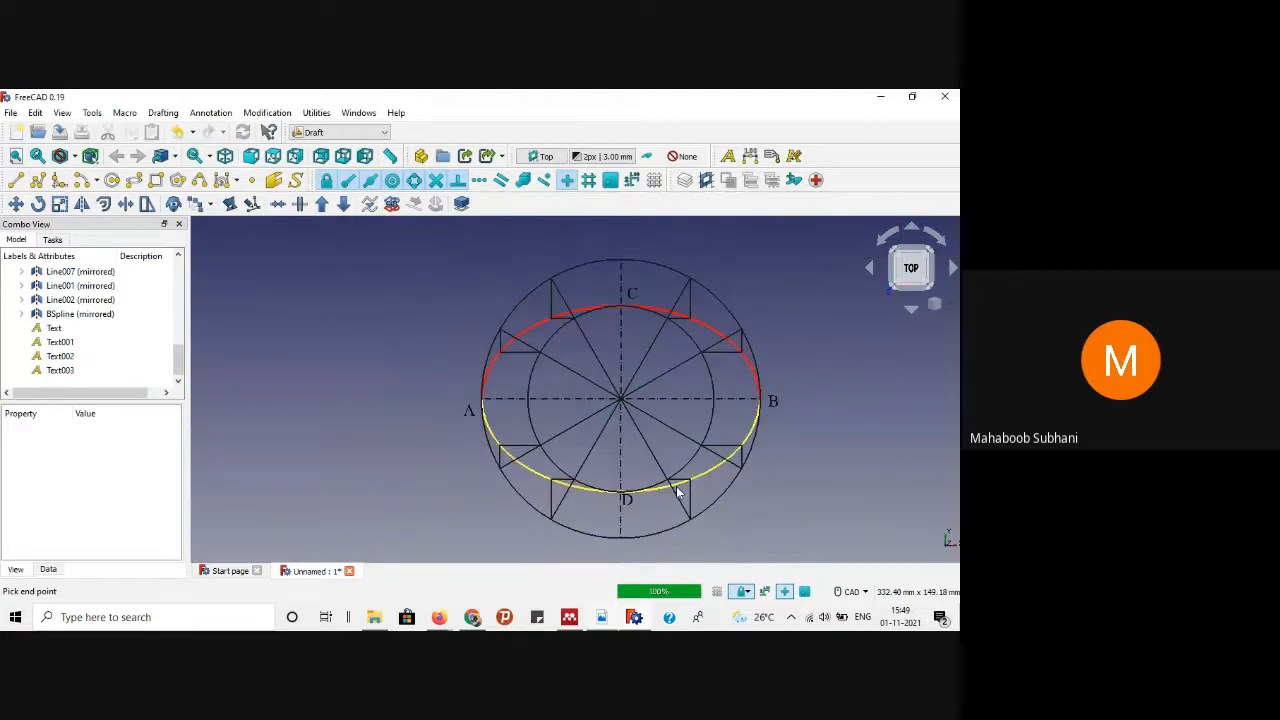
# Step: Check the point numbering in FreeCAD.pdf, and add text label 1 at the outer circle's first division point above A, with Continue enabled
pyautogui.click(601, 617)
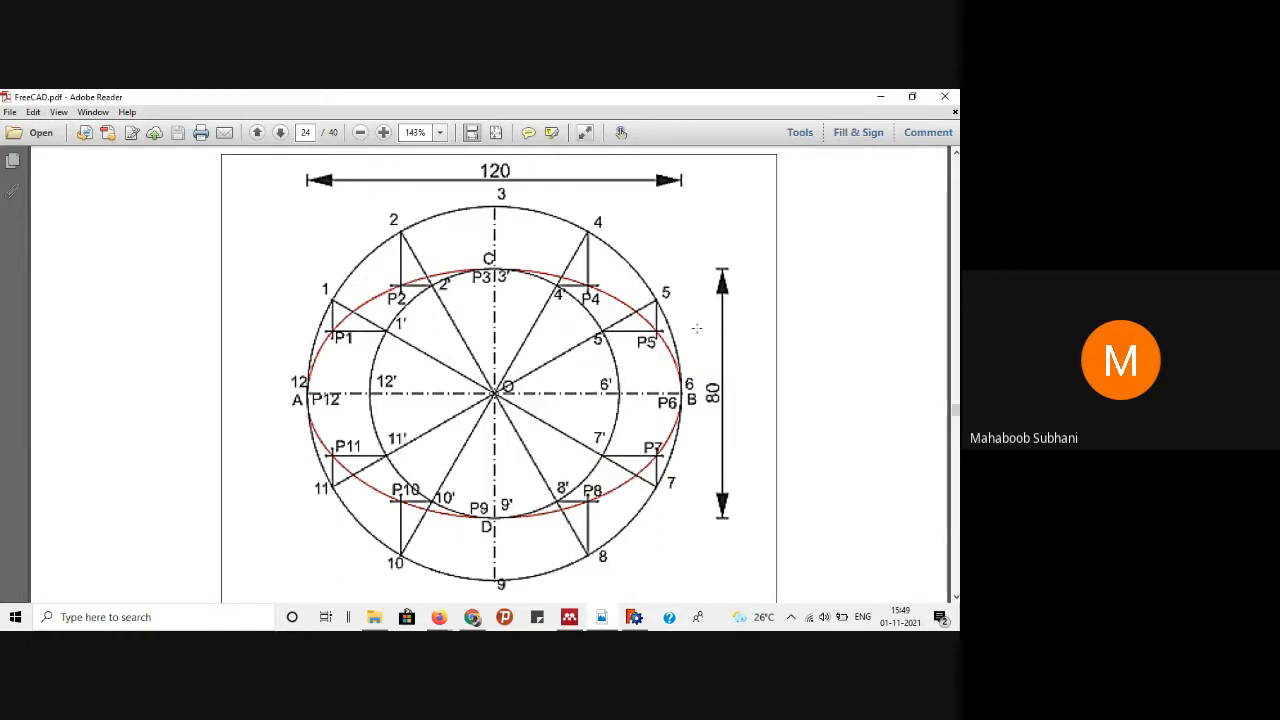
pyautogui.click(880, 96)
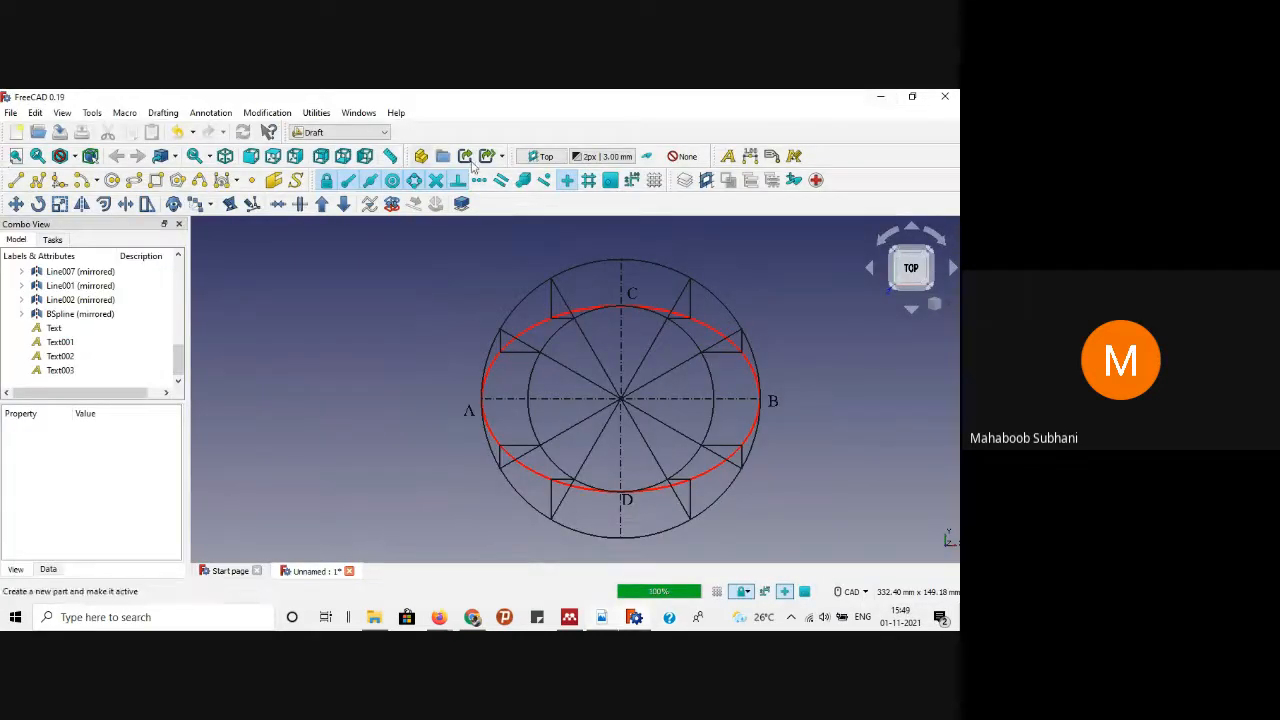
pyautogui.click(727, 156)
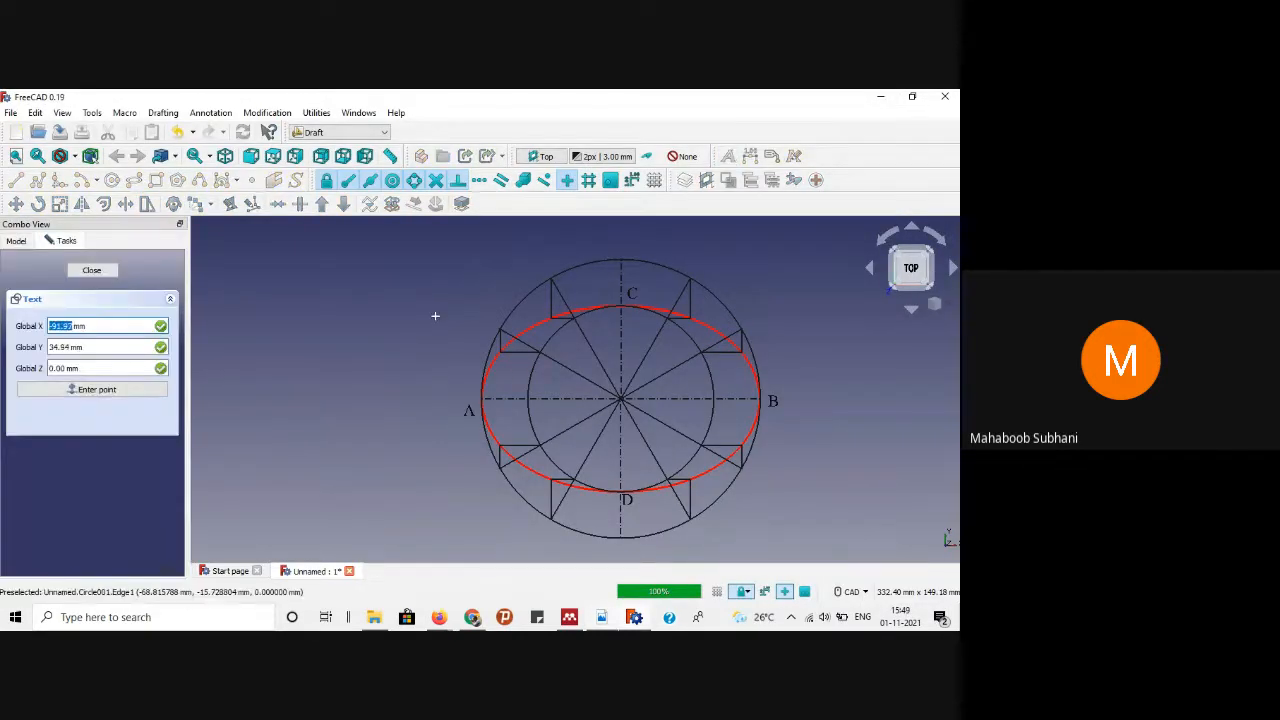
pyautogui.scroll(1, 435, 316)
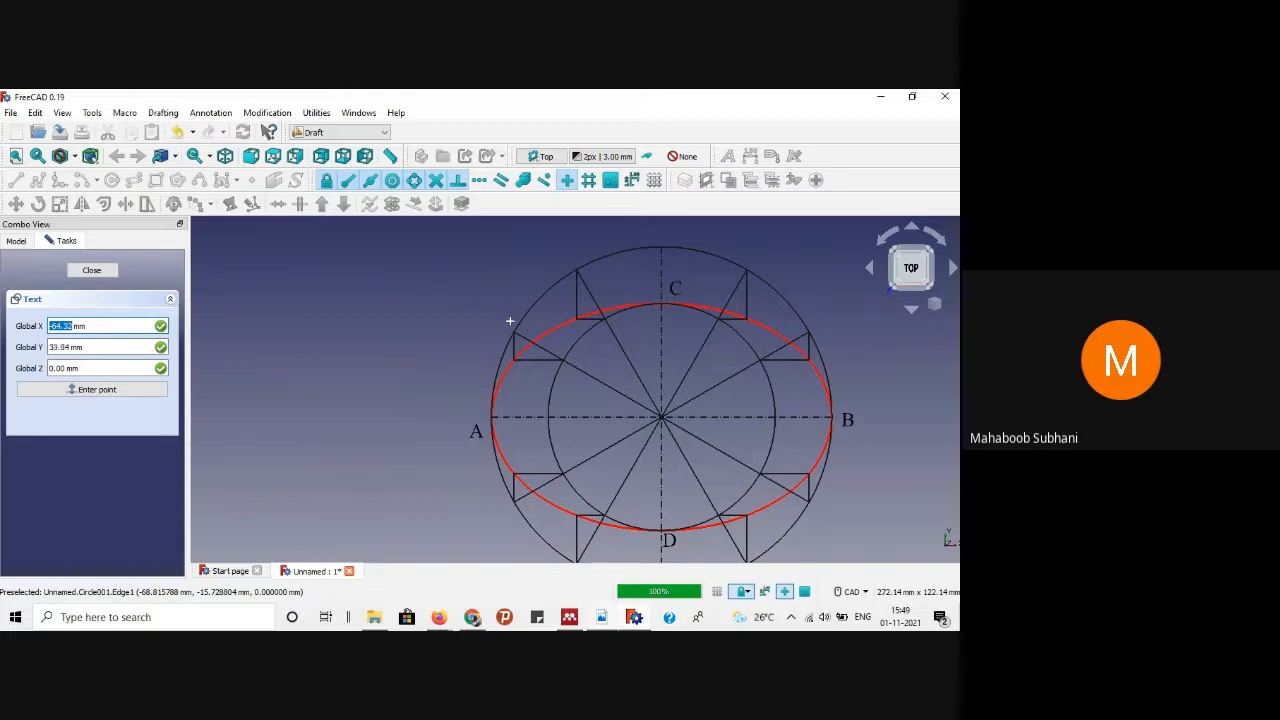
pyautogui.click(508, 320)
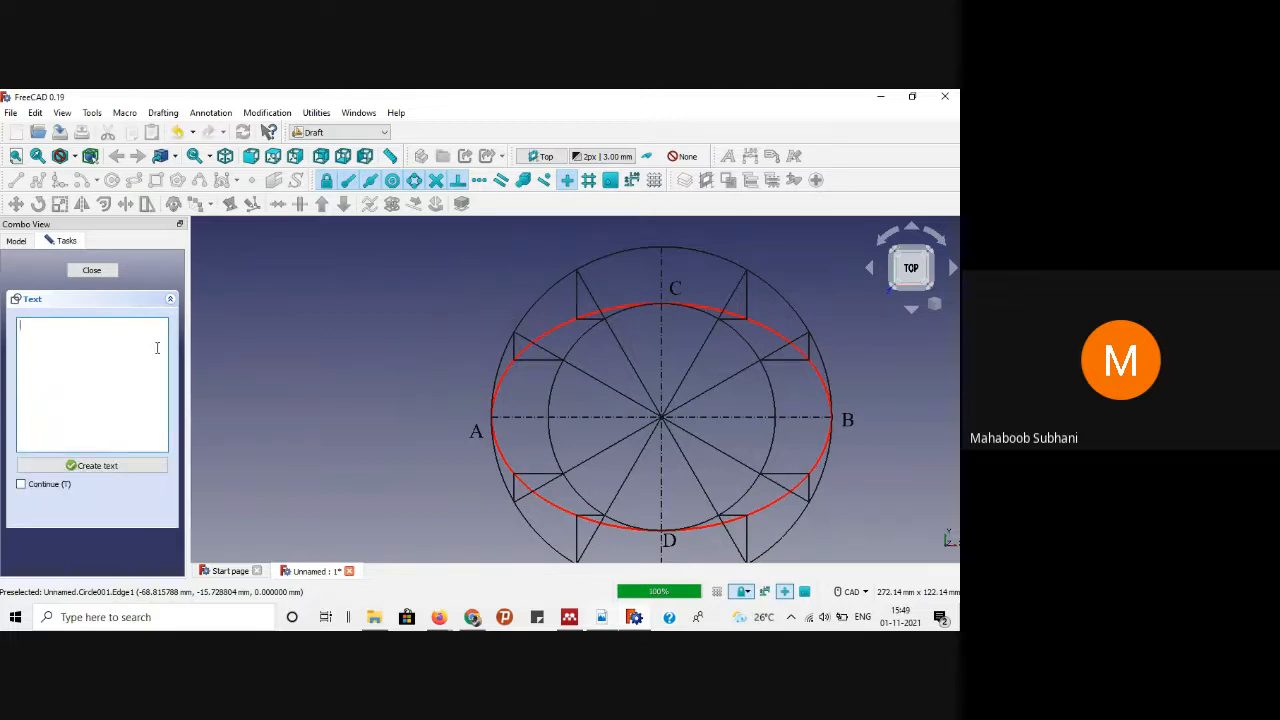
pyautogui.write('1')
pyautogui.click(46, 486)
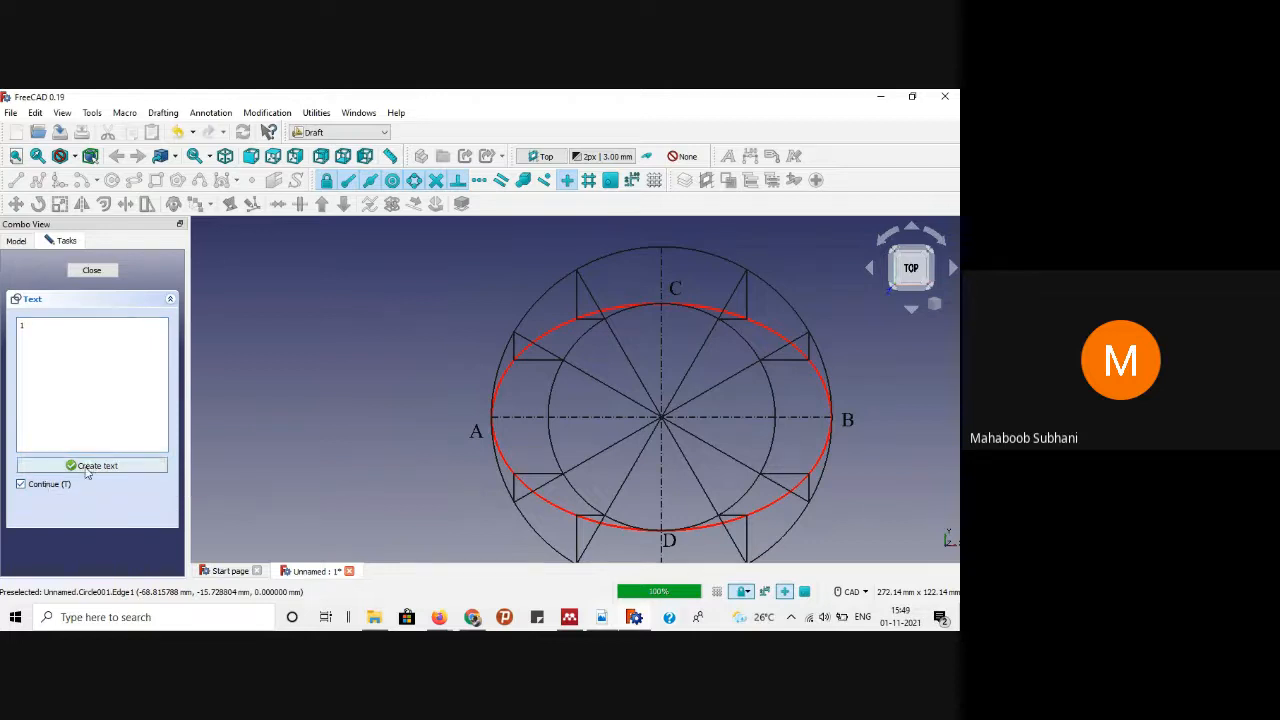
pyautogui.click(86, 469)
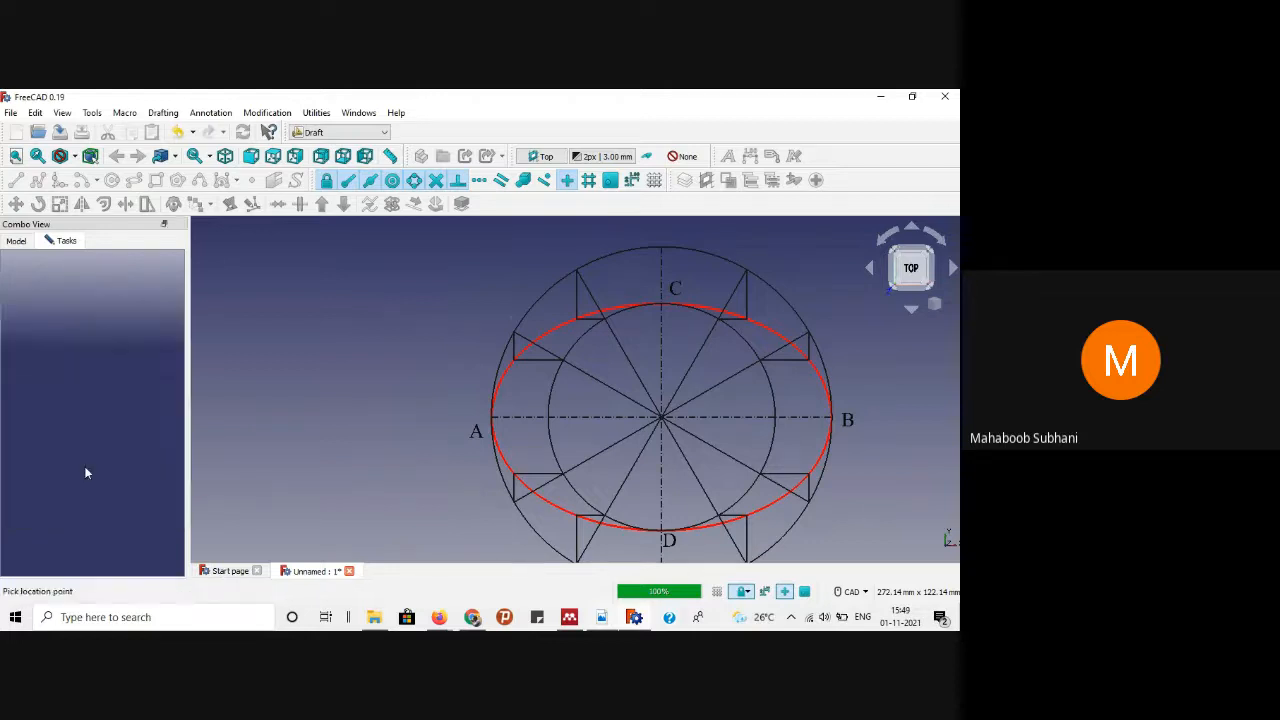
# Step: Add text labels 2 and 3 outside the outer circle, at the next division point clockwise and at its topmost point
pyautogui.click(575, 263)
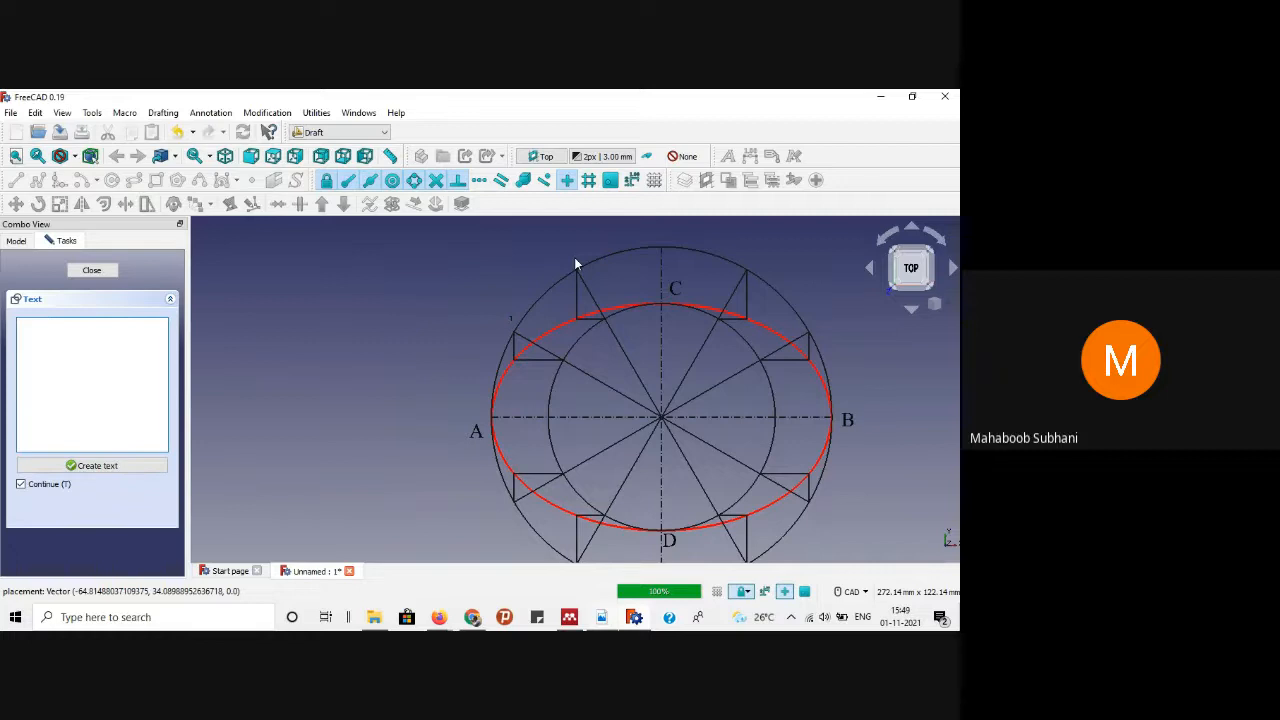
pyautogui.write('2')
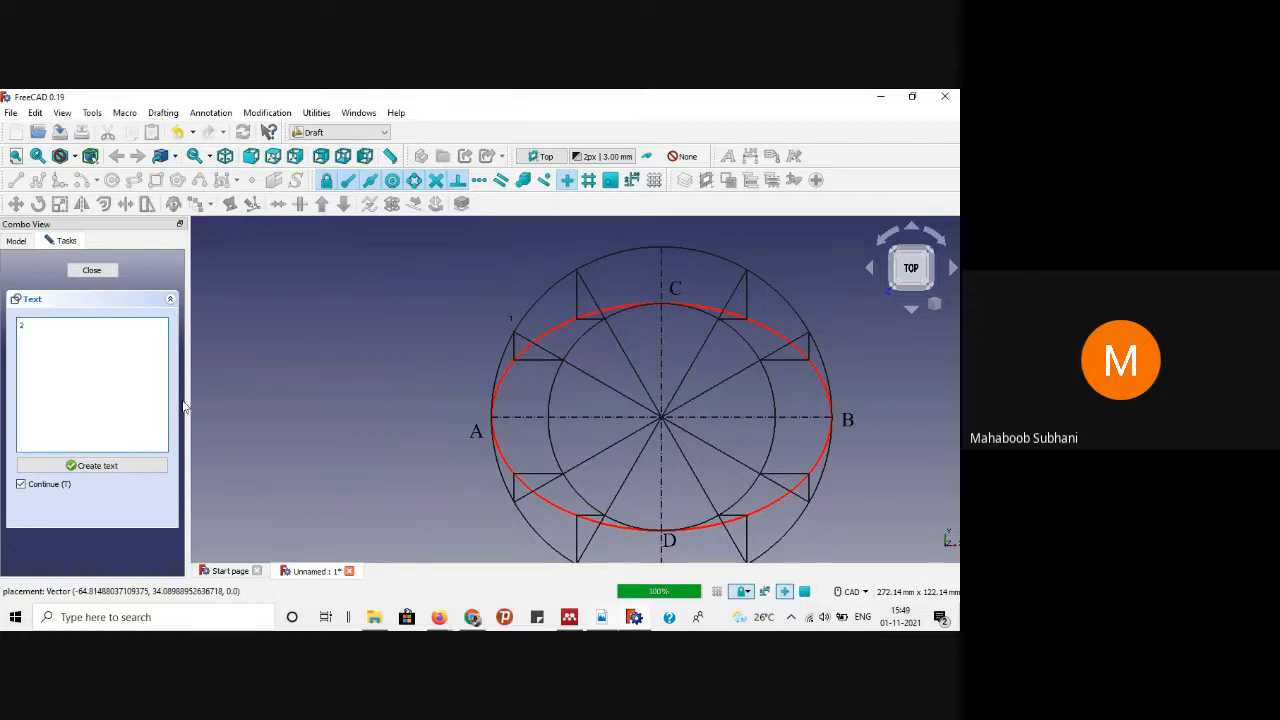
pyautogui.click(92, 465)
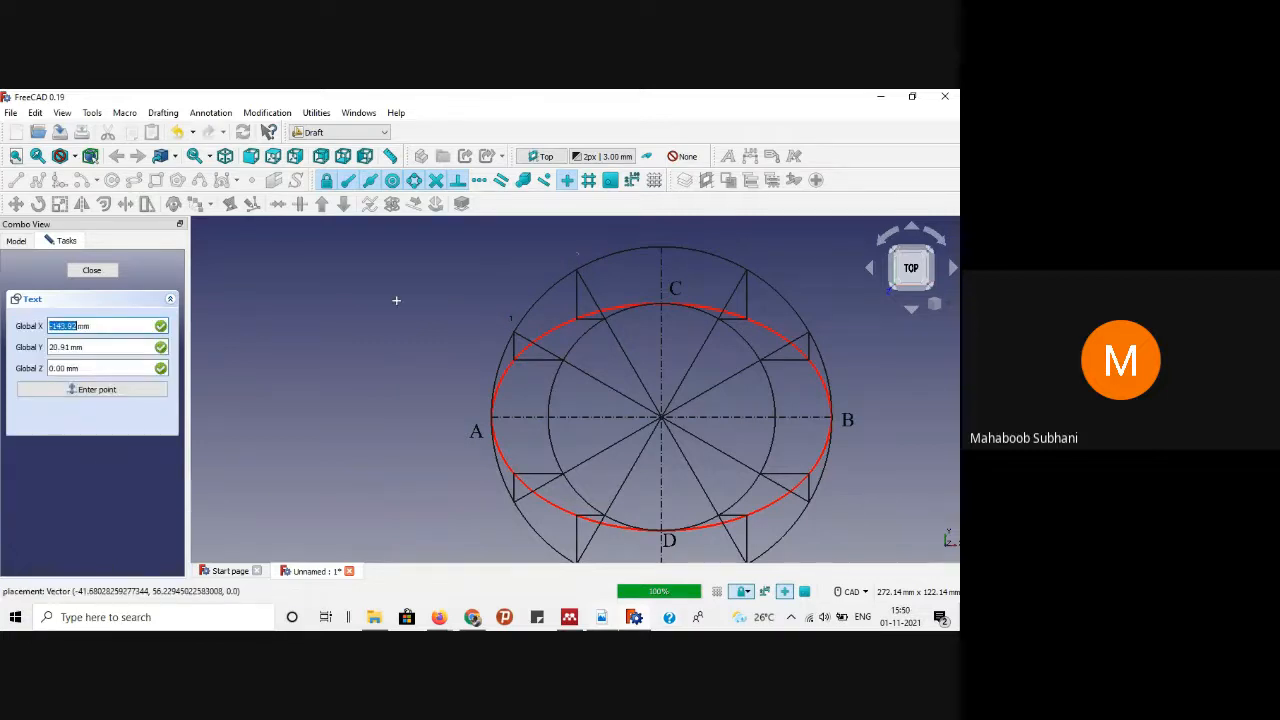
pyautogui.click(664, 241)
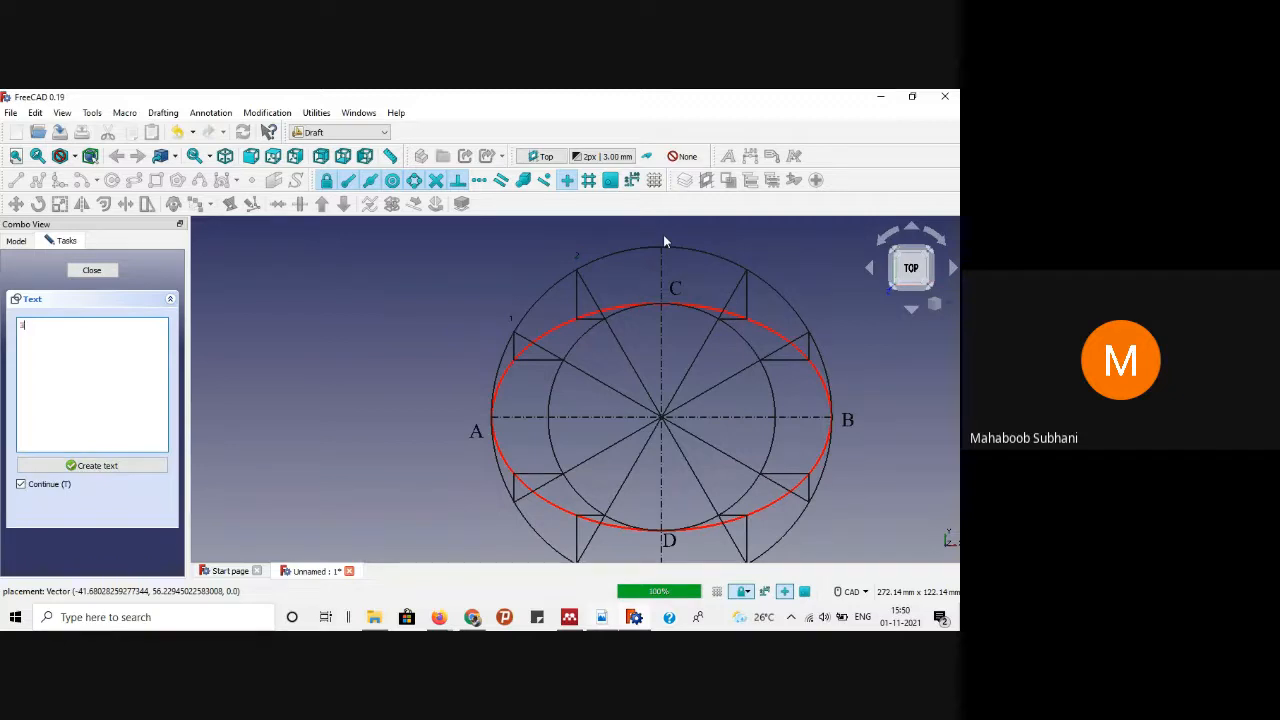
pyautogui.write('3')
pyautogui.click(92, 465)
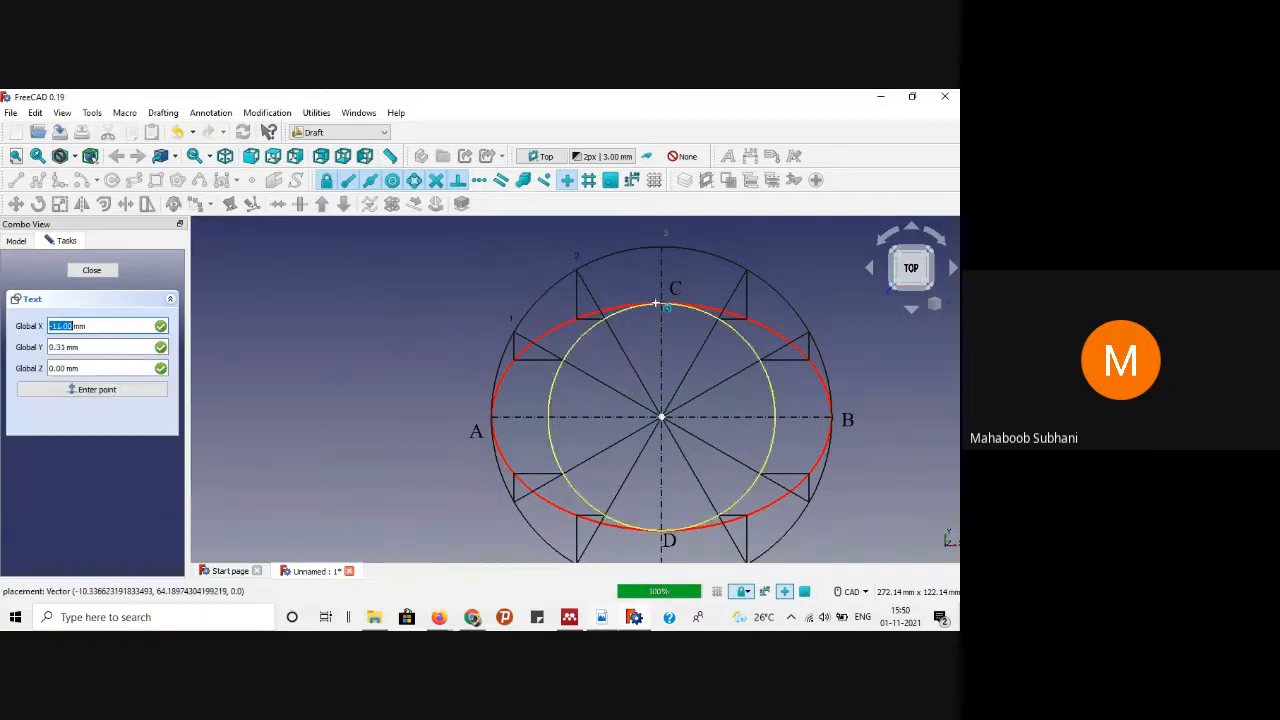
# Step: Add text labels 4 and 5 outside the outer circle at the two division points between 3 and B
pyautogui.click(759, 260)
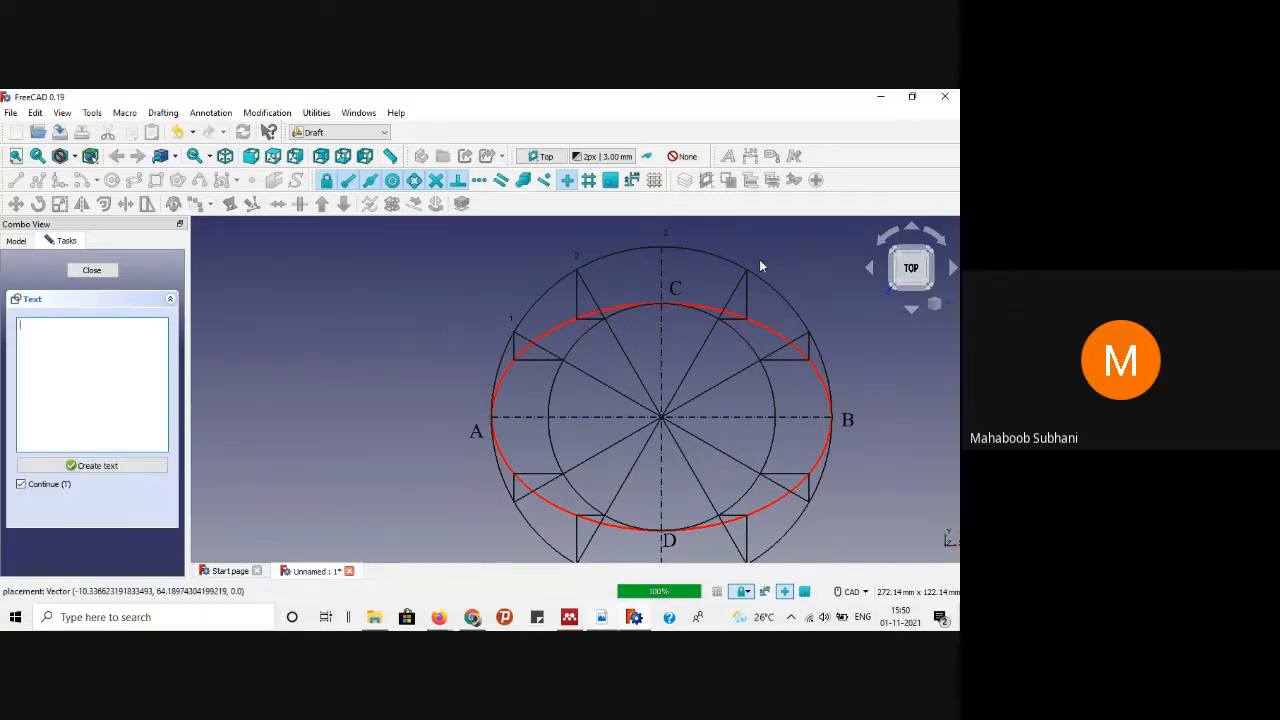
pyautogui.click(103, 467)
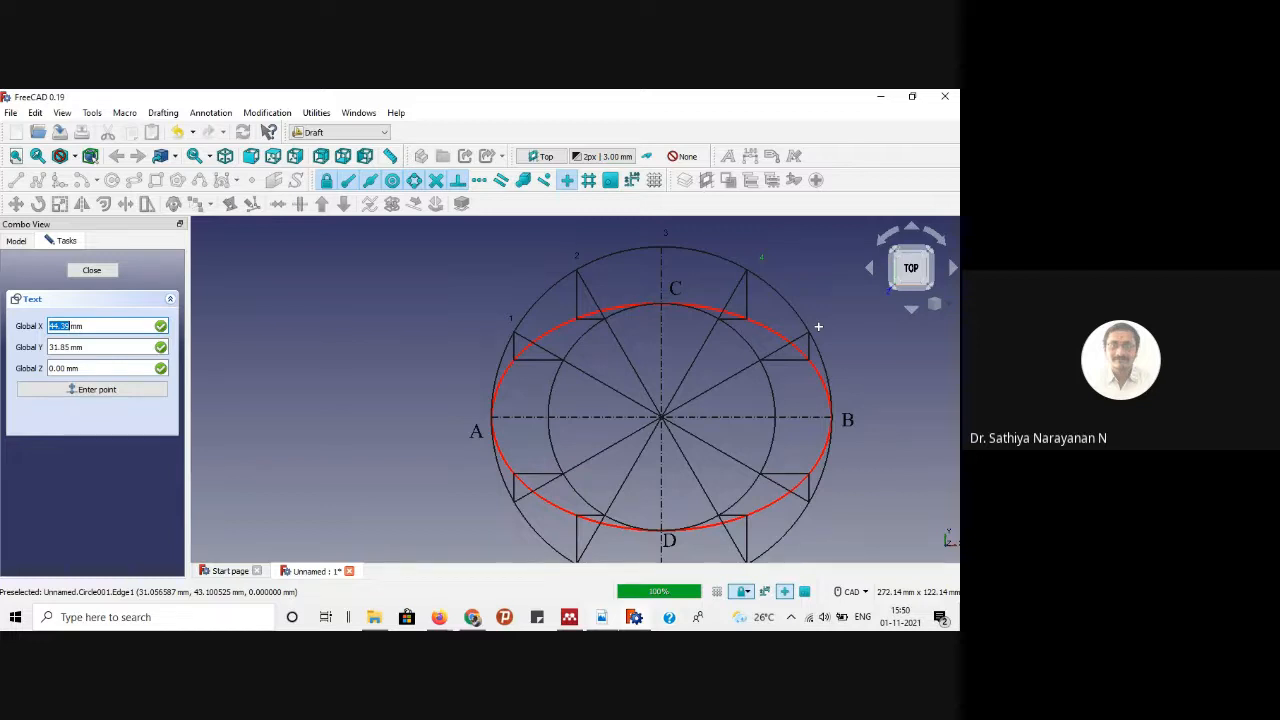
pyautogui.click(818, 326)
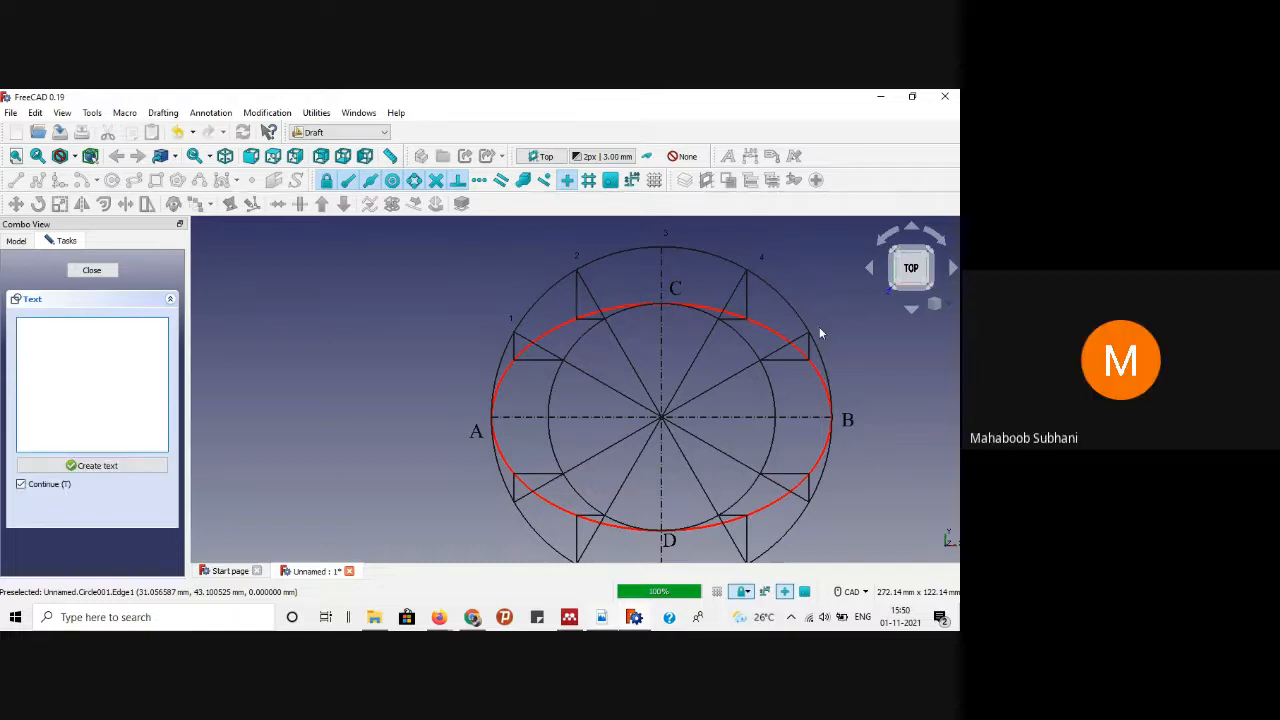
pyautogui.click(70, 465)
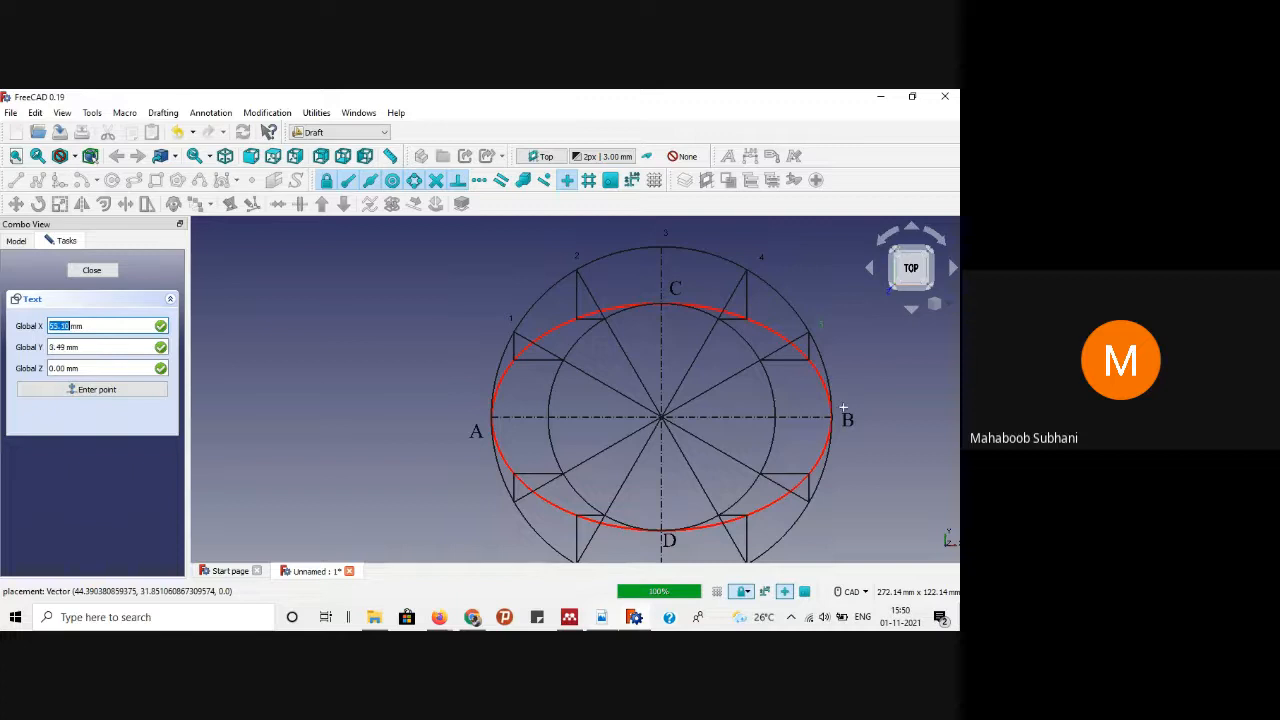
# Step: Add text label 6 just above B and label 7 at the outer circle's first division point below B
pyautogui.click(840, 406)
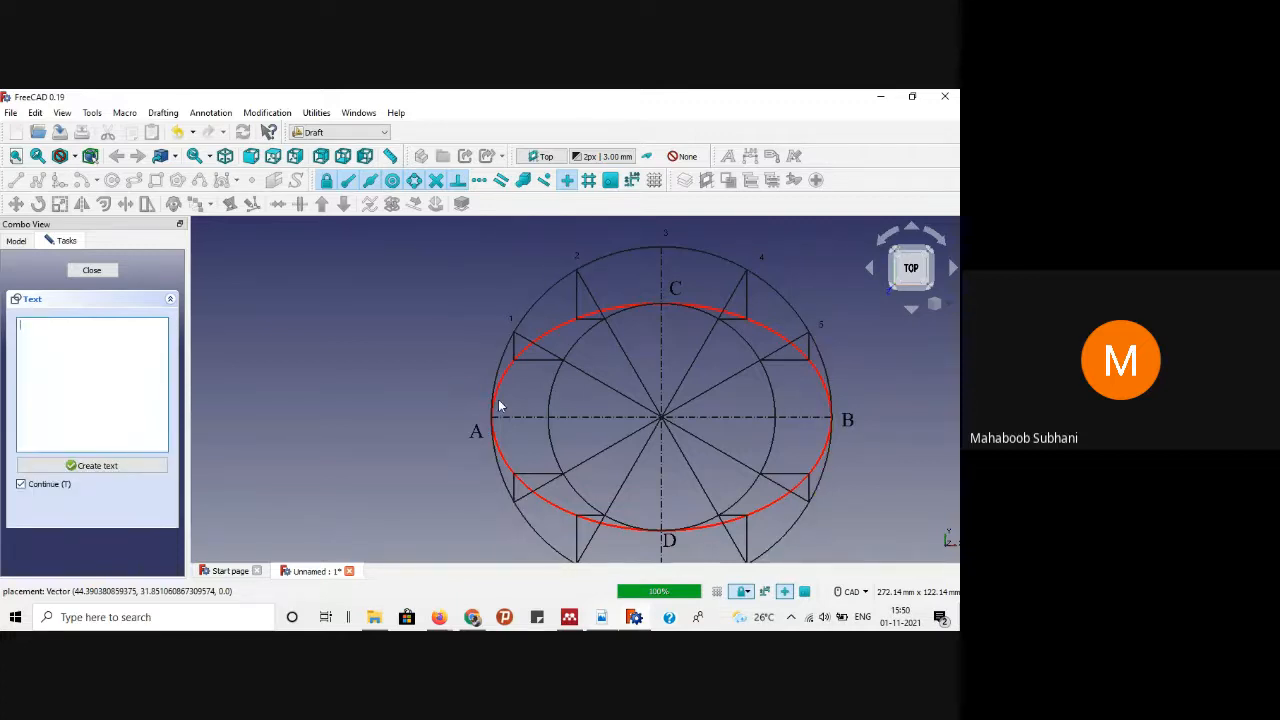
pyautogui.write('B')
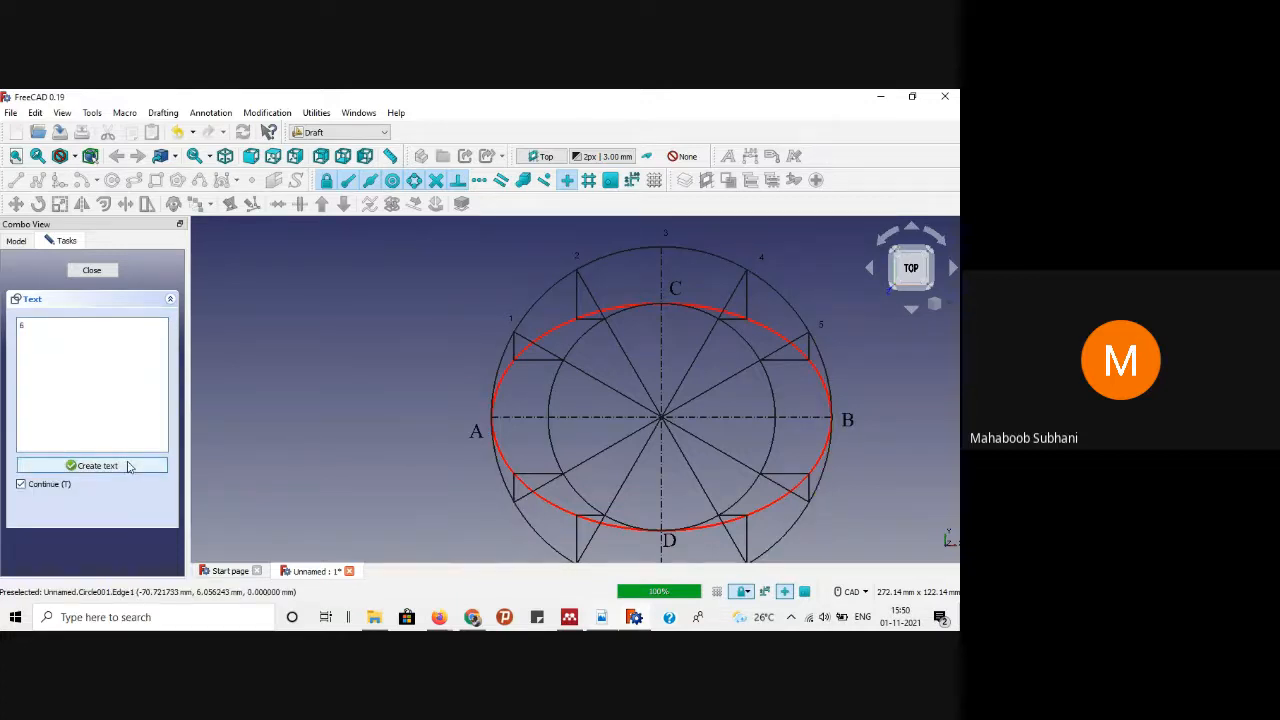
pyautogui.click(130, 465)
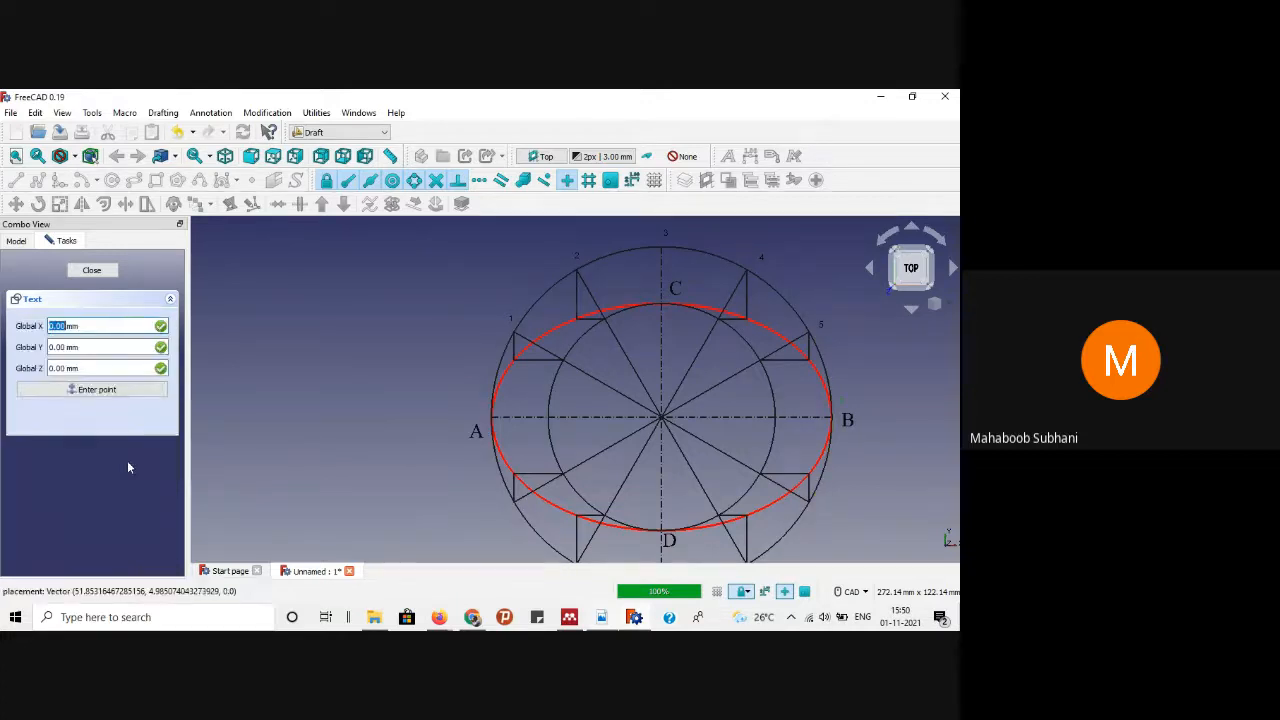
pyautogui.click(817, 506)
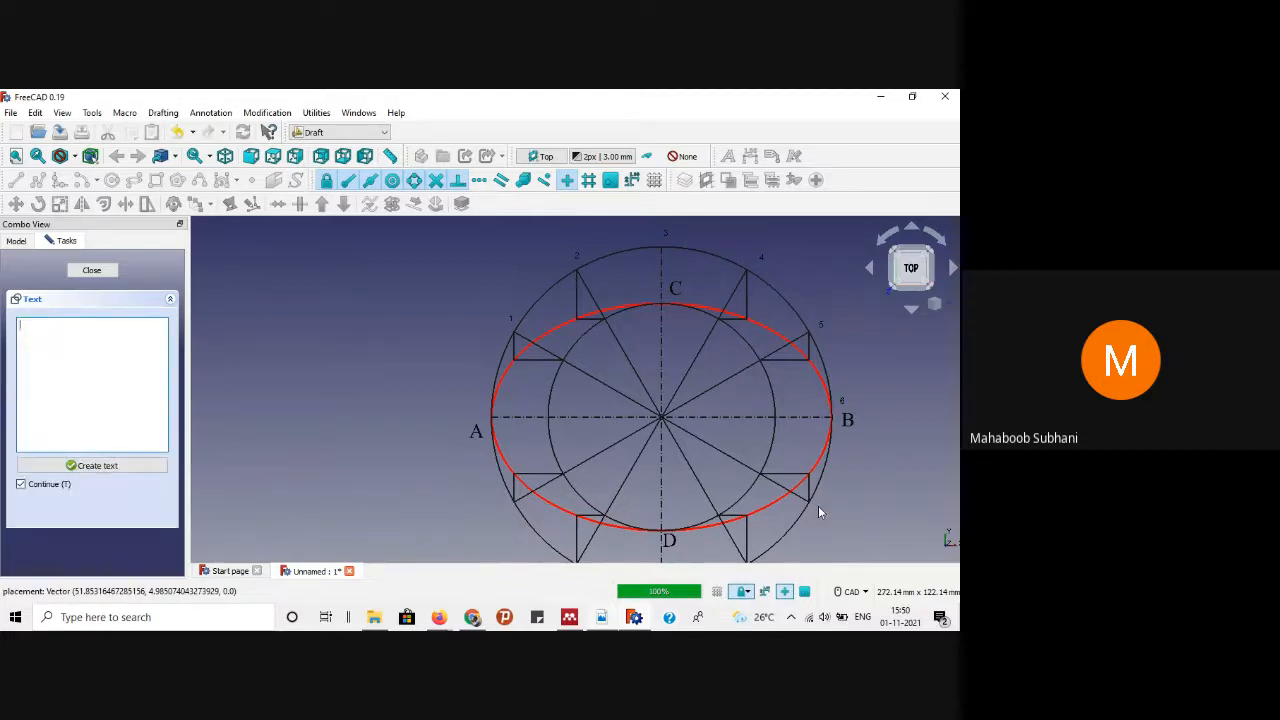
pyautogui.write('7')
pyautogui.click(114, 465)
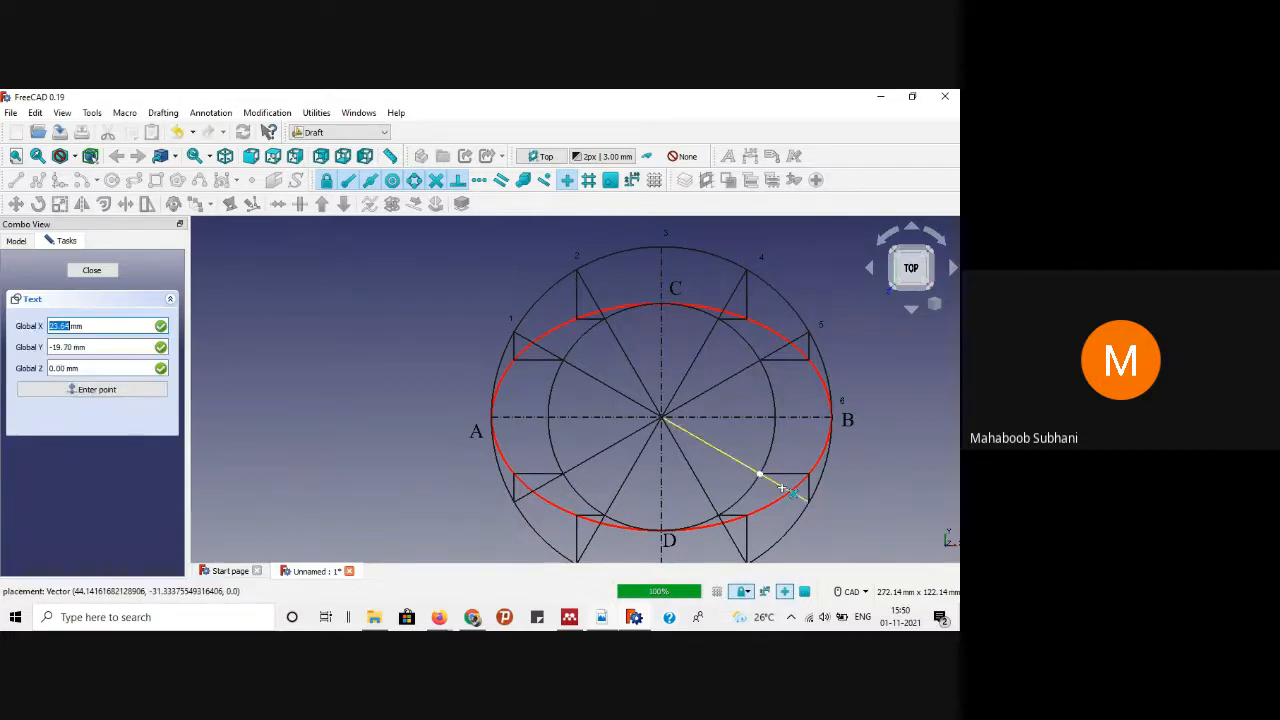
# Step: Add text label 8 at the outer circle's next division point after 7 and label 9 at its lowest point
pyautogui.scroll(-1, 783, 488)
pyautogui.scroll(5, 699, 521)
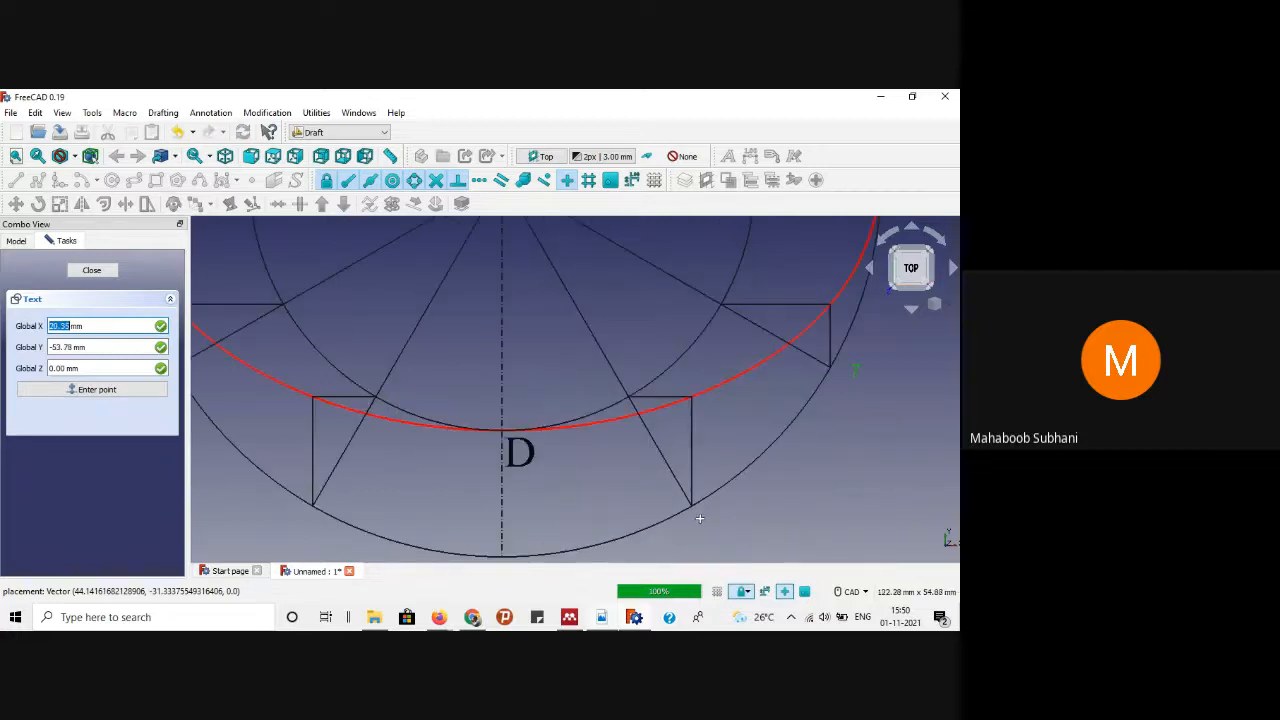
pyautogui.click(700, 519)
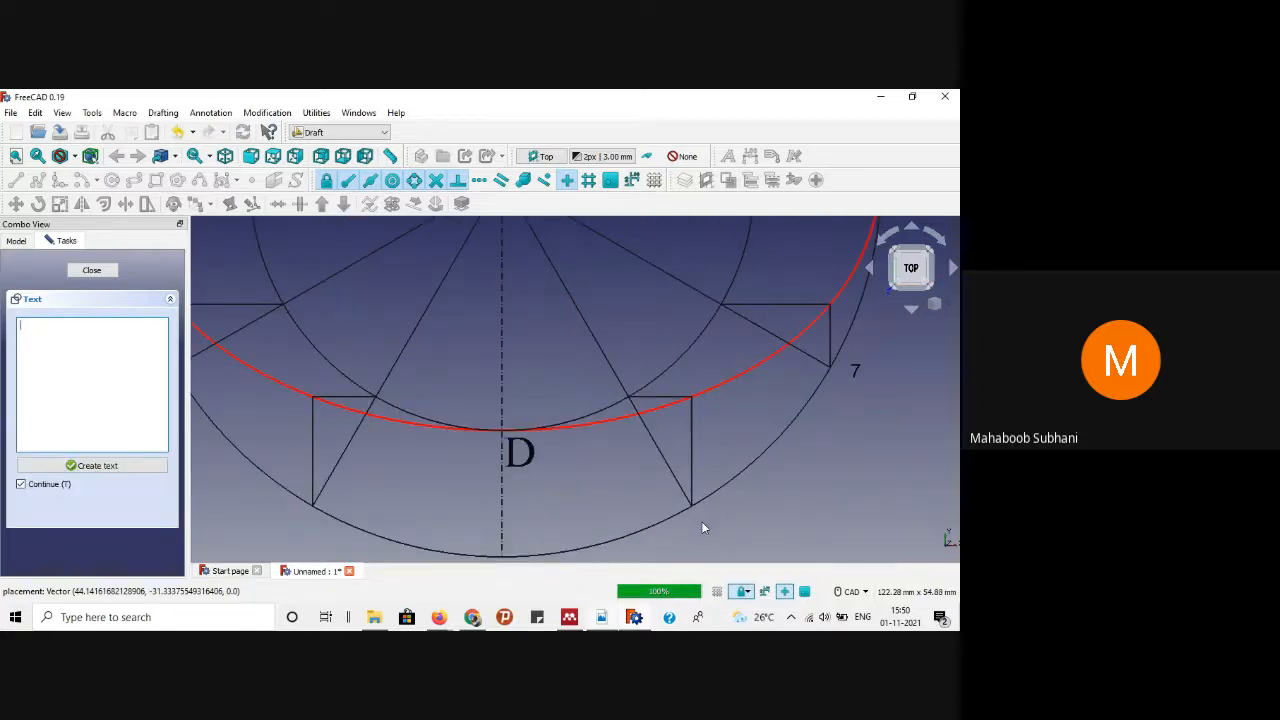
pyautogui.click(82, 467)
pyautogui.scroll(-3, 563, 443)
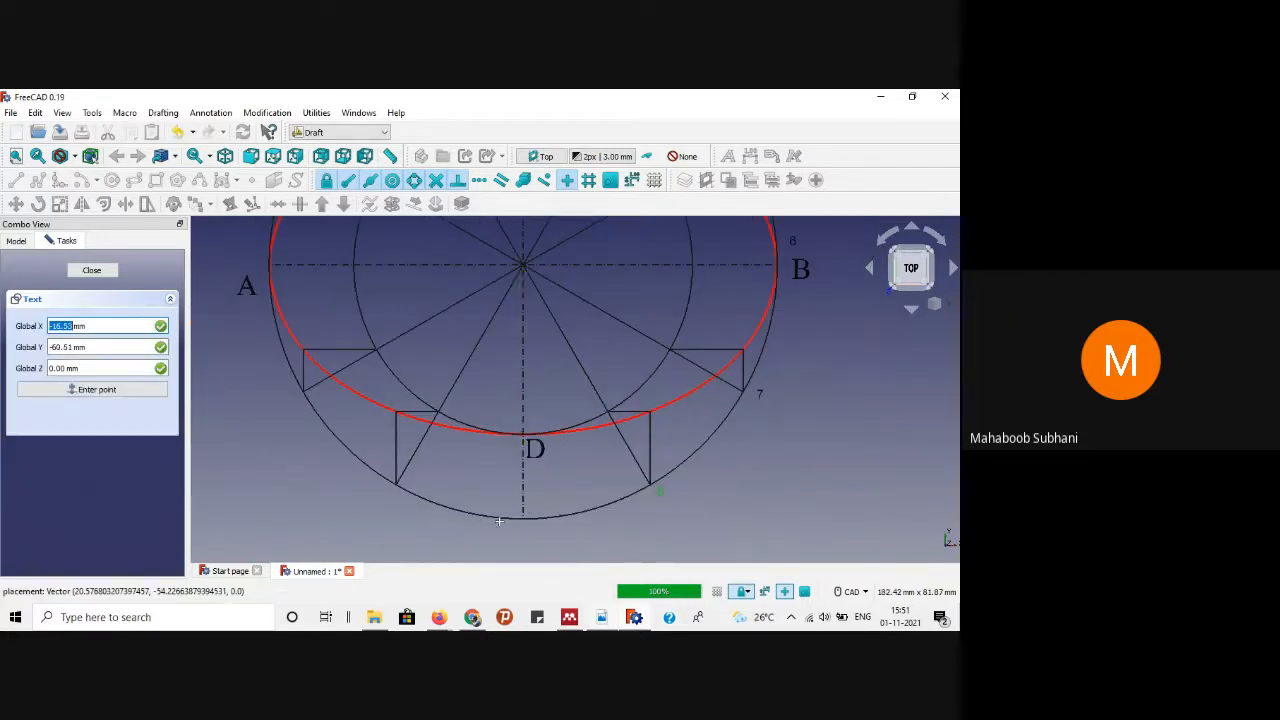
pyautogui.scroll(4, 577, 533)
pyautogui.click(548, 533)
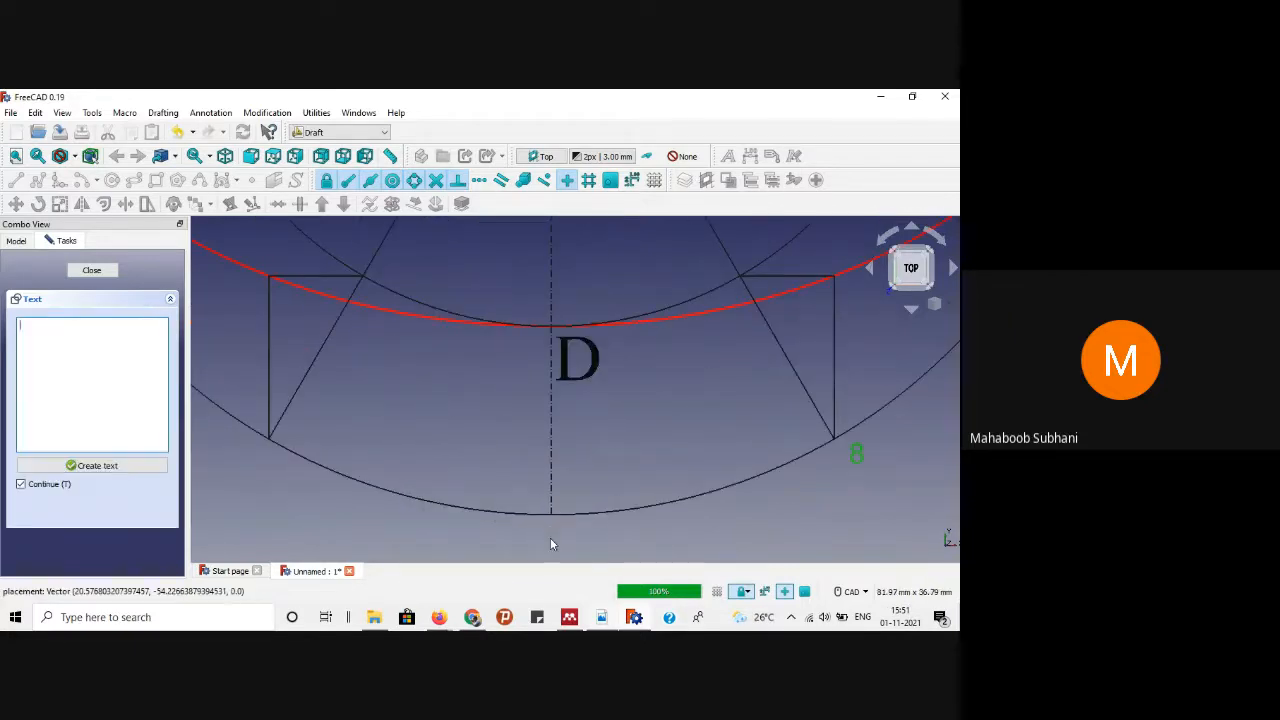
pyautogui.write('9')
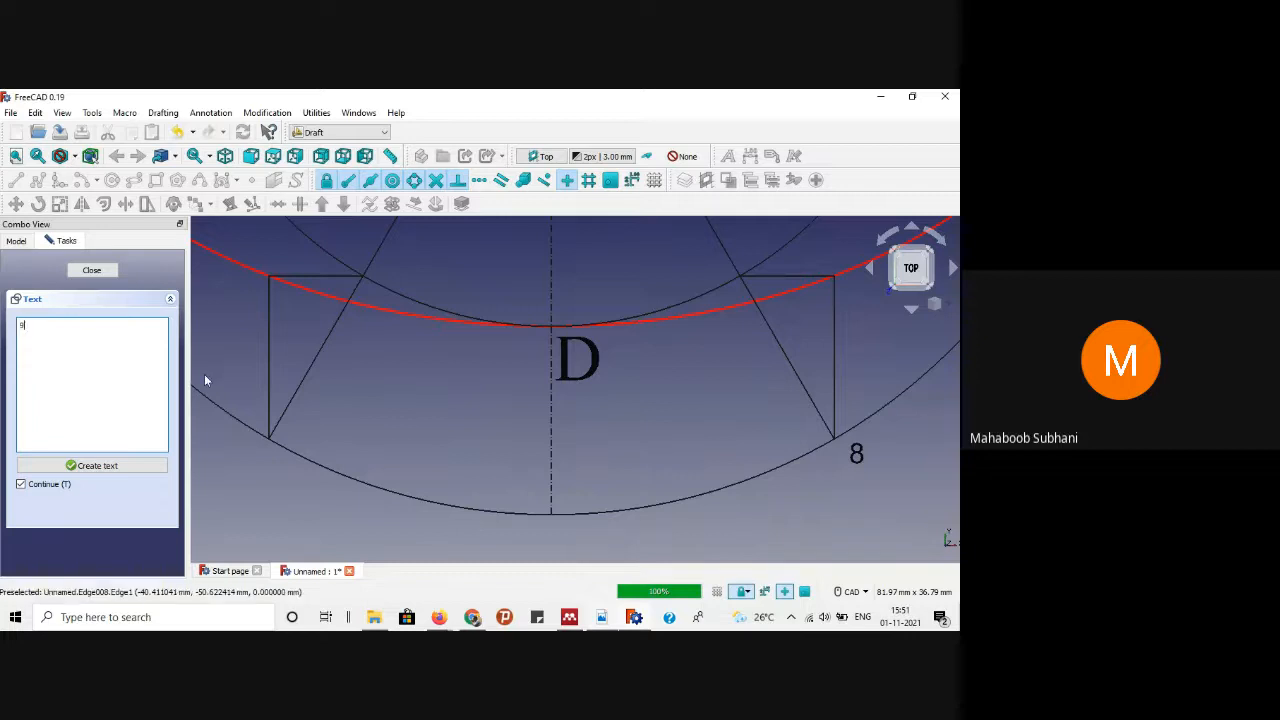
pyautogui.click(97, 466)
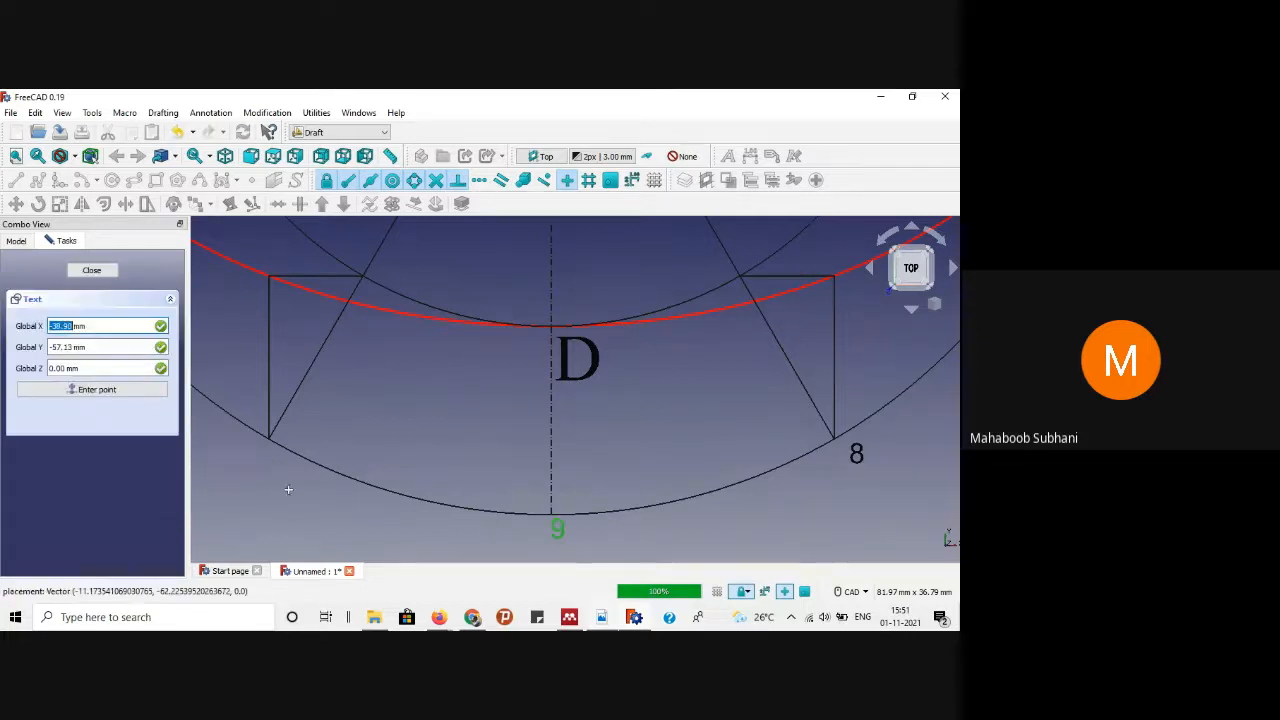
pyautogui.scroll(-2, 300, 490)
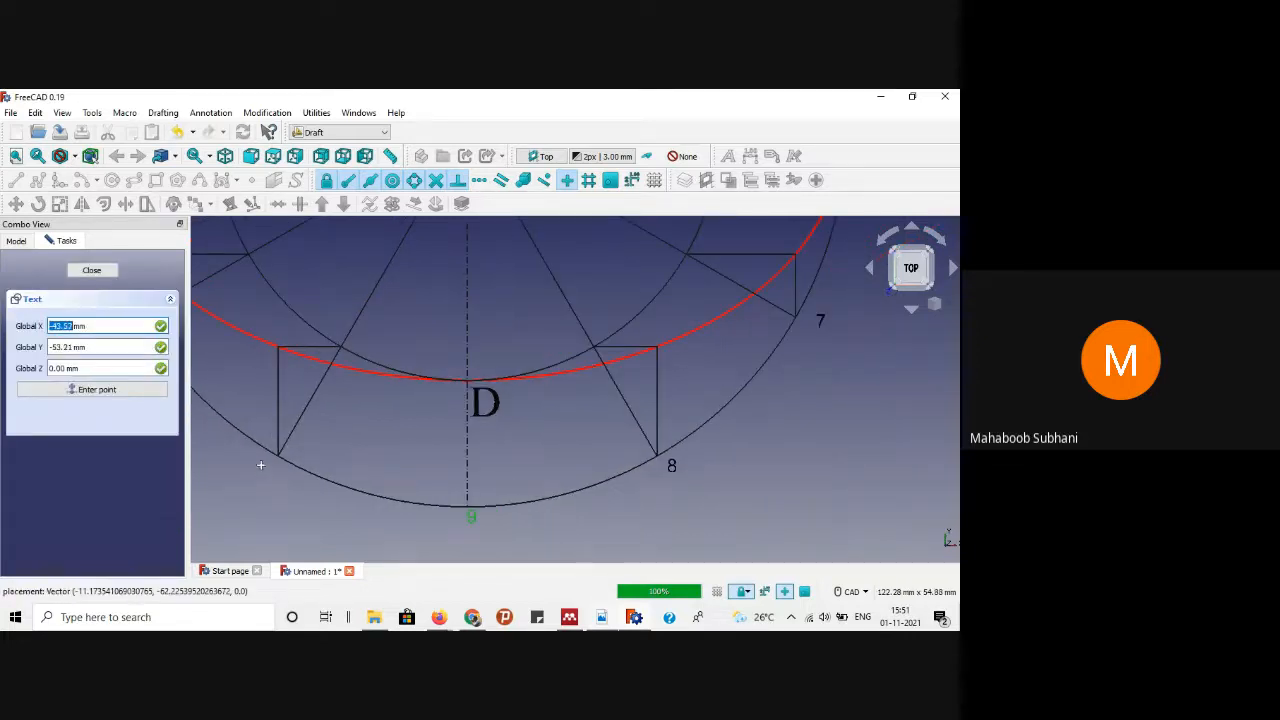
# Step: Add text labels 10 and 11 outside the outer circle at the two division points between 9 and A
pyautogui.click(260, 466)
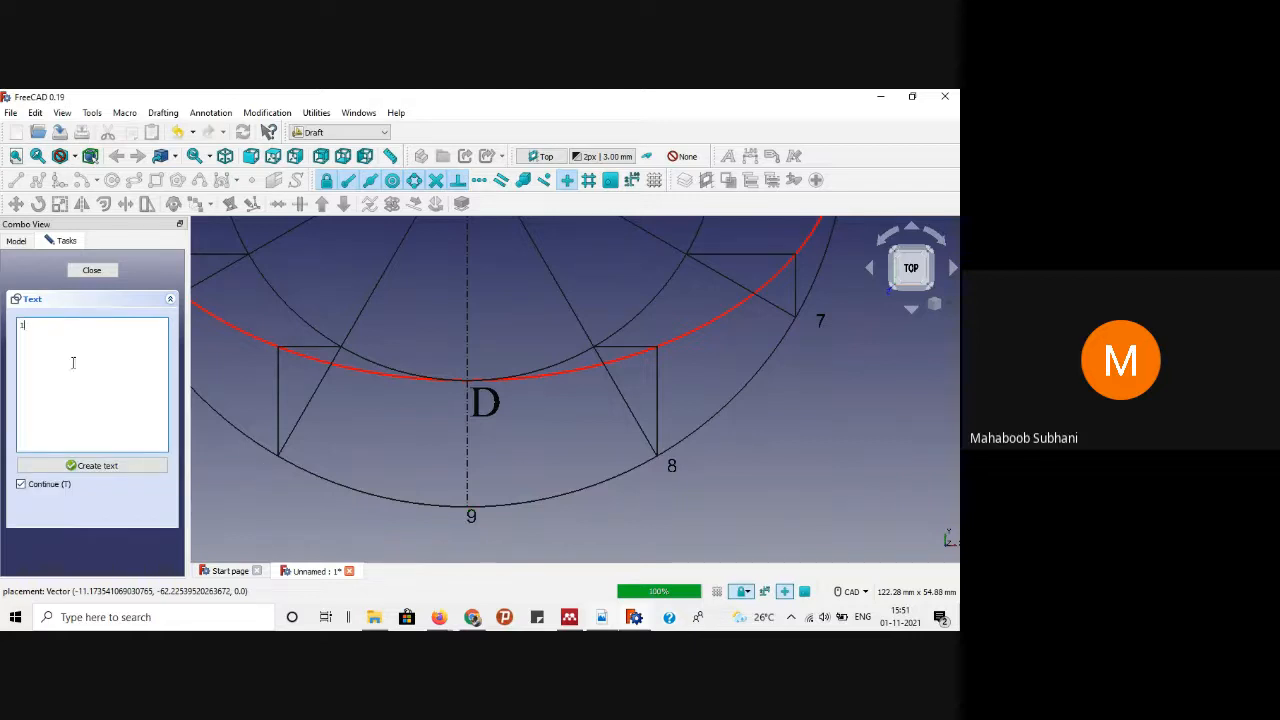
pyautogui.click(97, 466)
pyautogui.scroll(-1, 345, 426)
pyautogui.scroll(-2, 345, 426)
pyautogui.scroll(3, 216, 362)
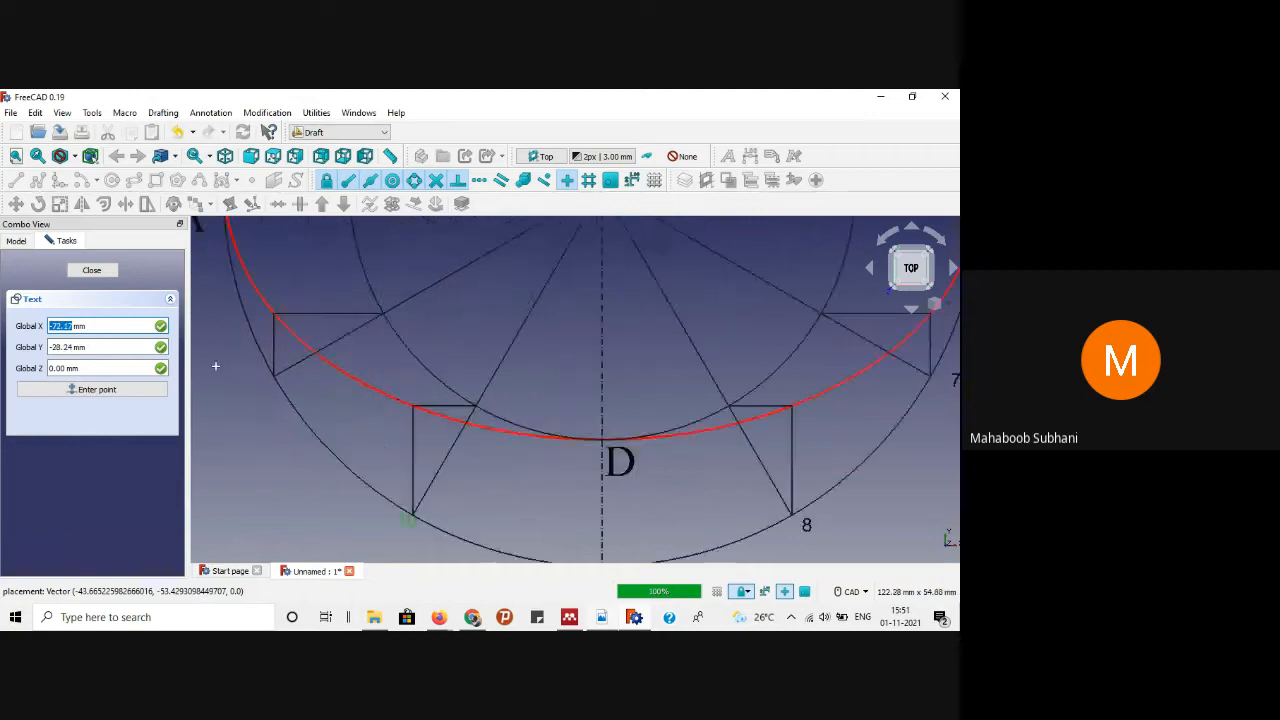
pyautogui.click(253, 388)
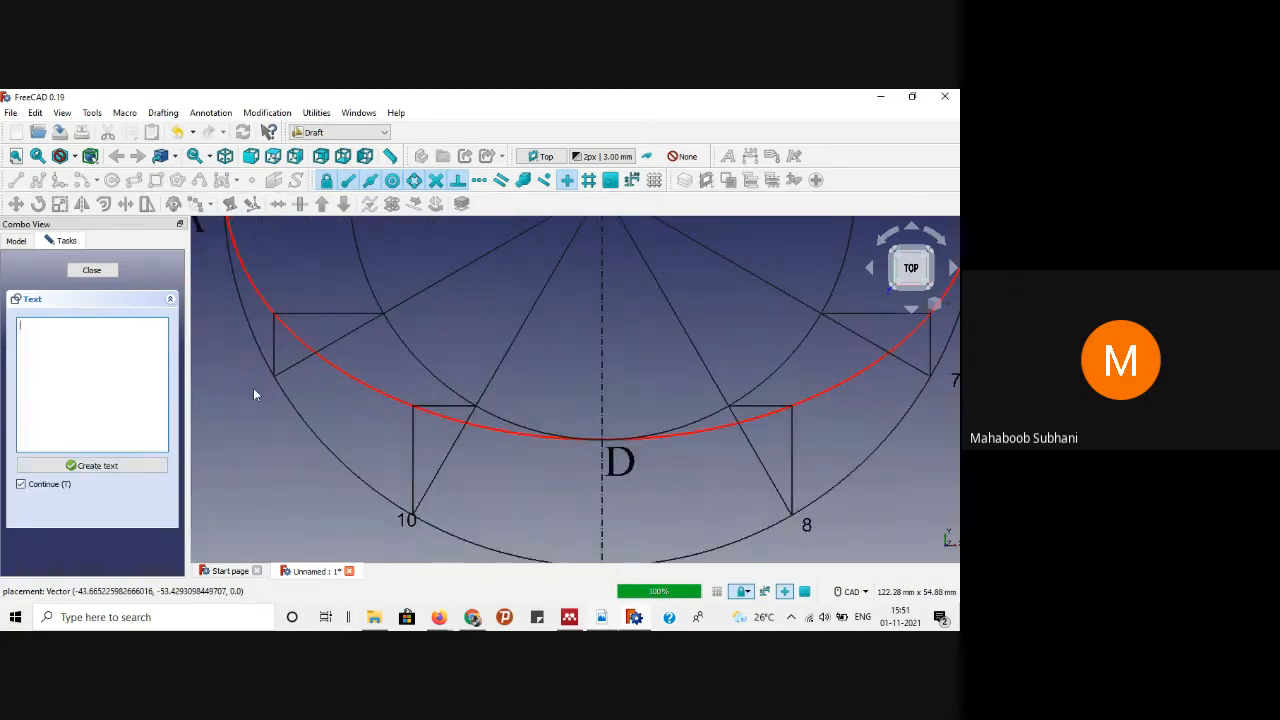
pyautogui.click(97, 466)
# Step: Add text label 12 just above A, outside the outer circle, and end the Text command
pyautogui.scroll(-2, 338, 428)
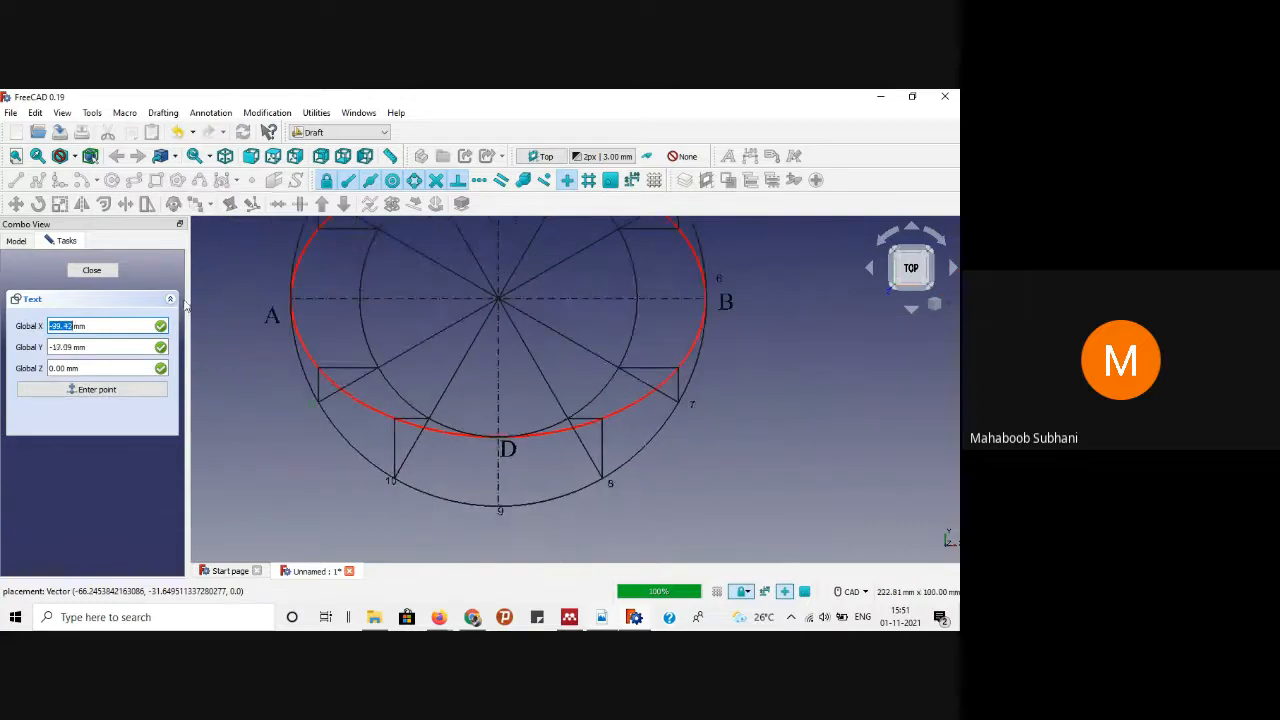
pyautogui.scroll(2, 243, 294)
pyautogui.scroll(-1, 328, 298)
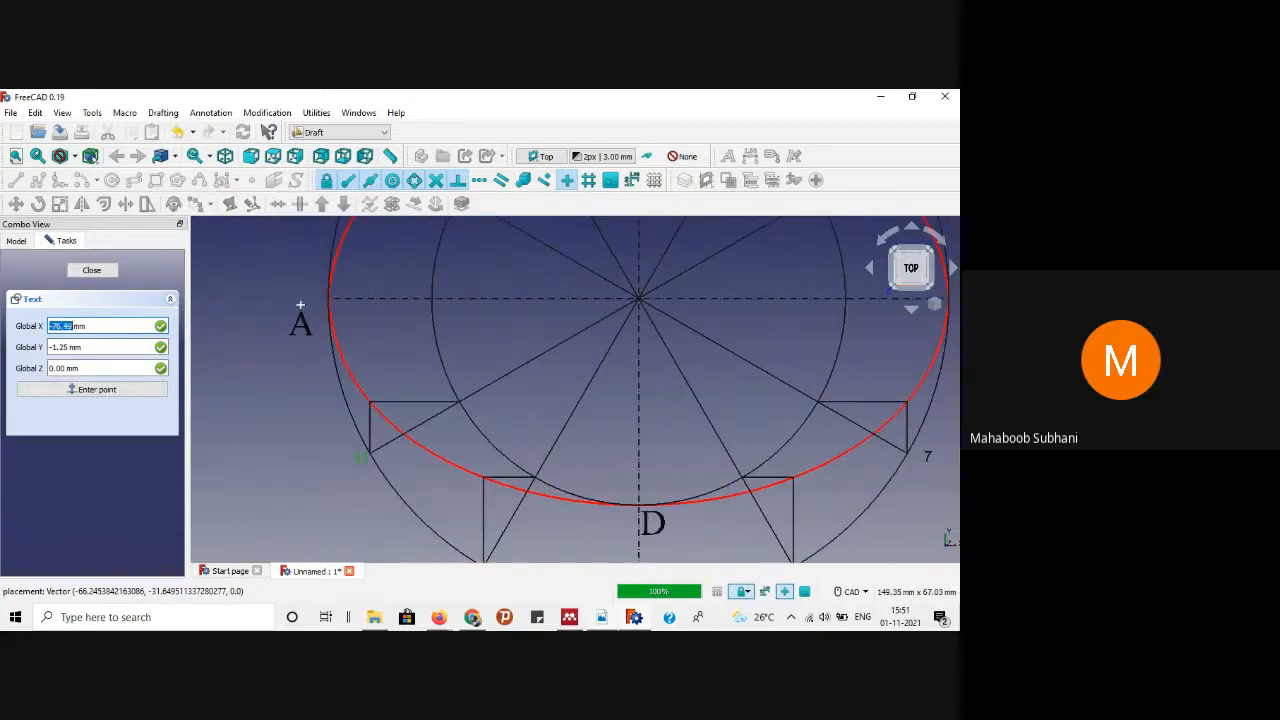
pyautogui.click(306, 297)
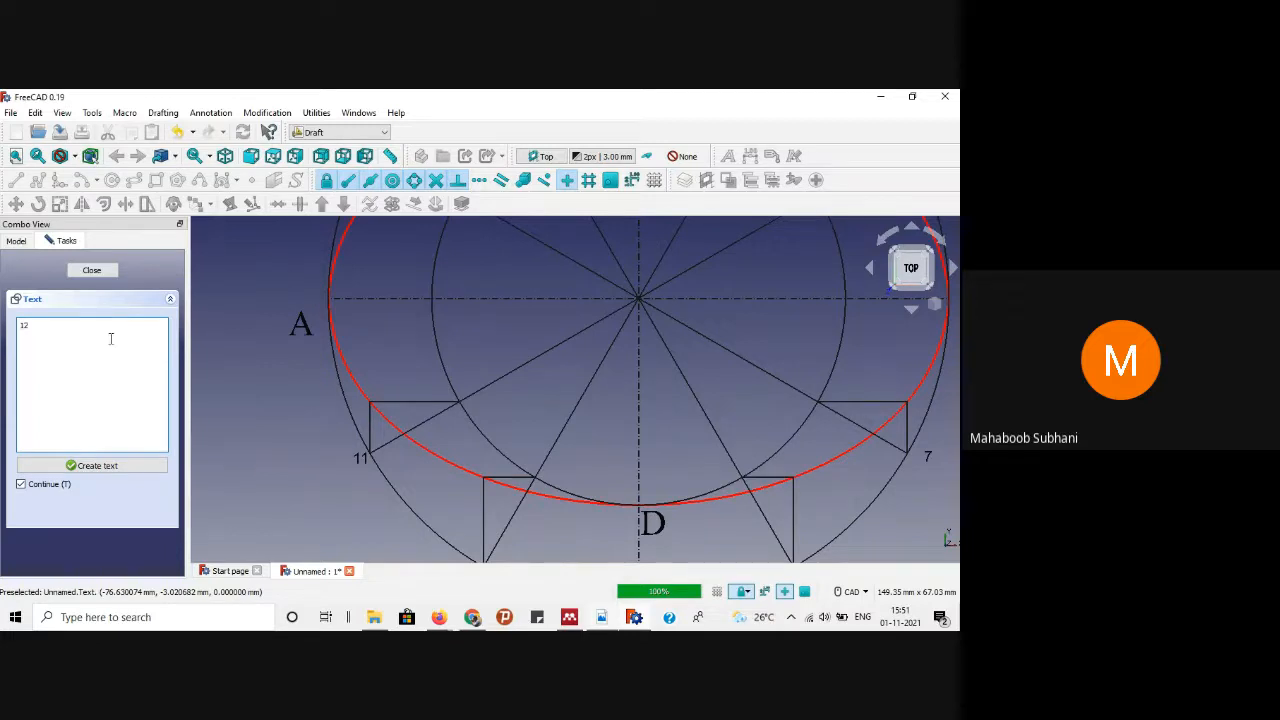
pyautogui.click(100, 467)
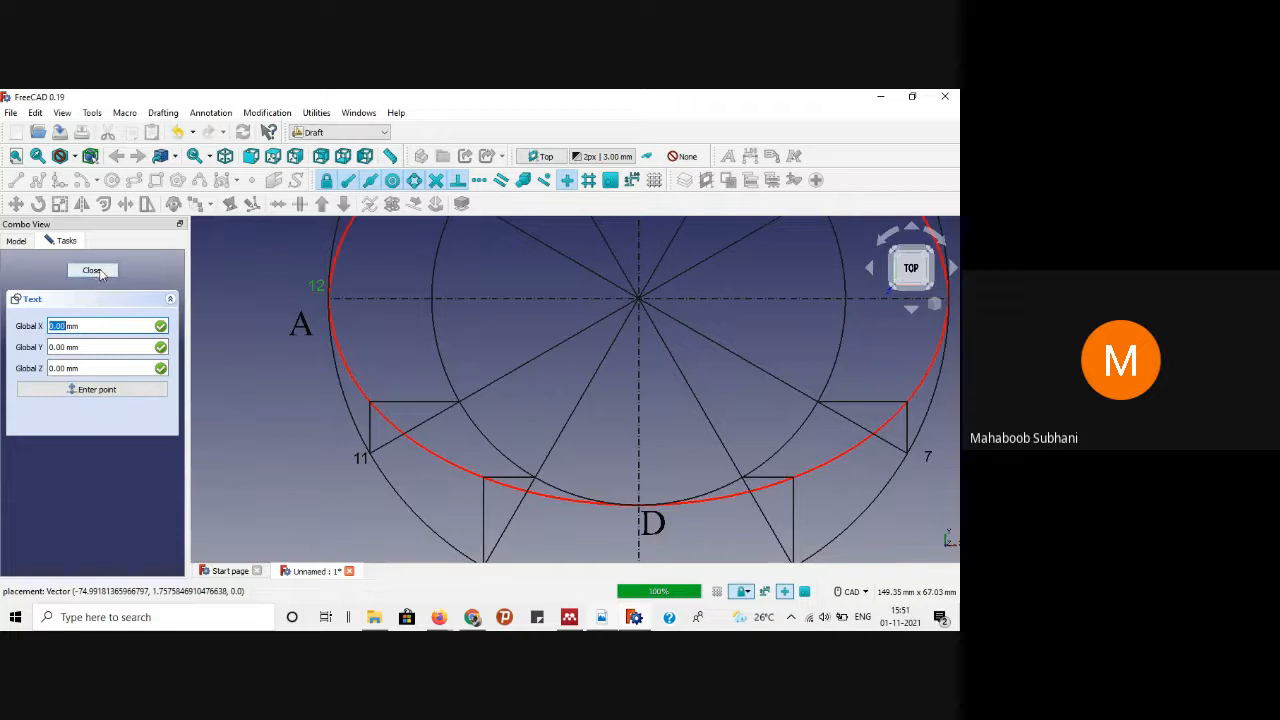
pyautogui.click(100, 273)
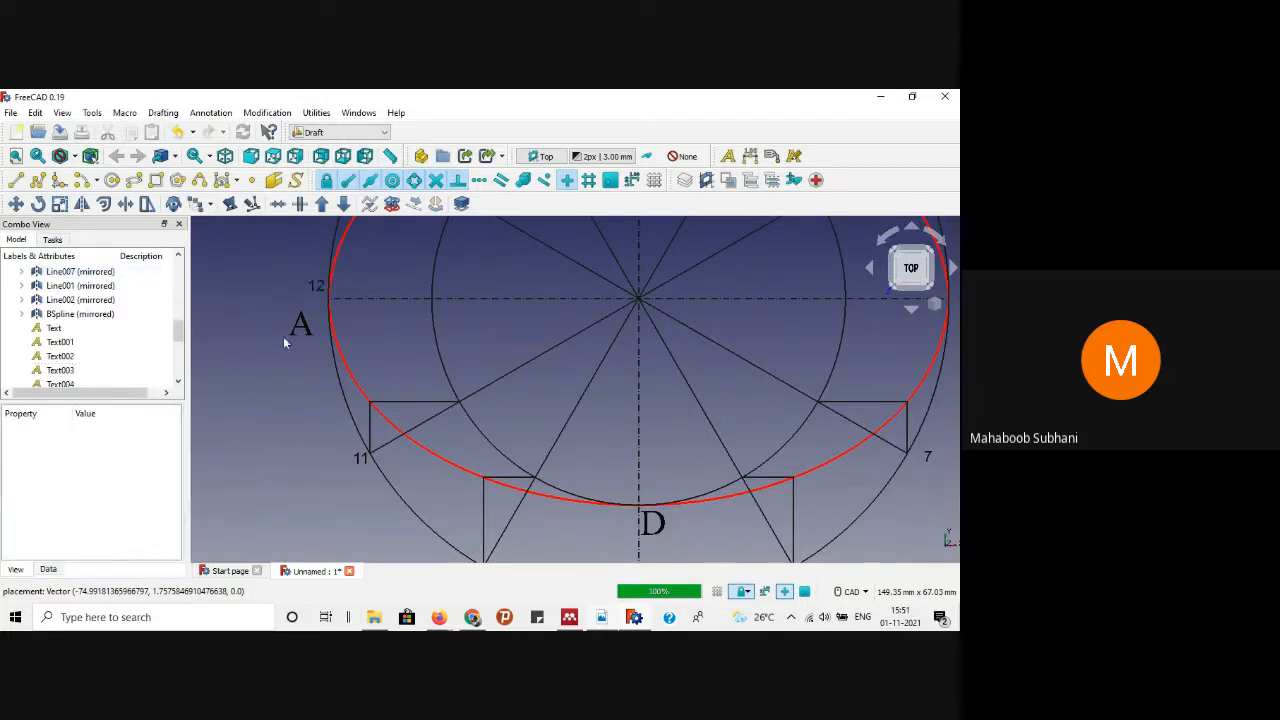
# Step: Move text label 3 closer to the outer circle's topmost point
pyautogui.scroll(-5, 366, 332)
pyautogui.scroll(2, 681, 272)
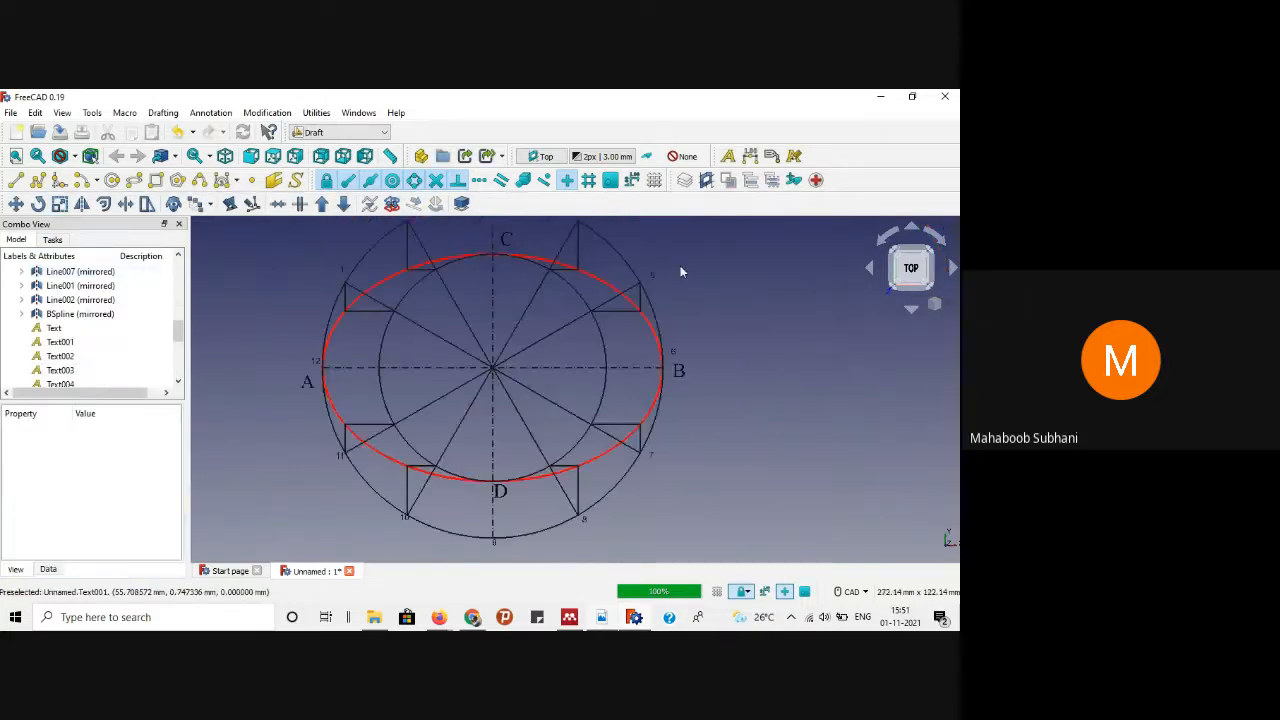
pyautogui.scroll(-1, 776, 323)
pyautogui.scroll(2, 691, 270)
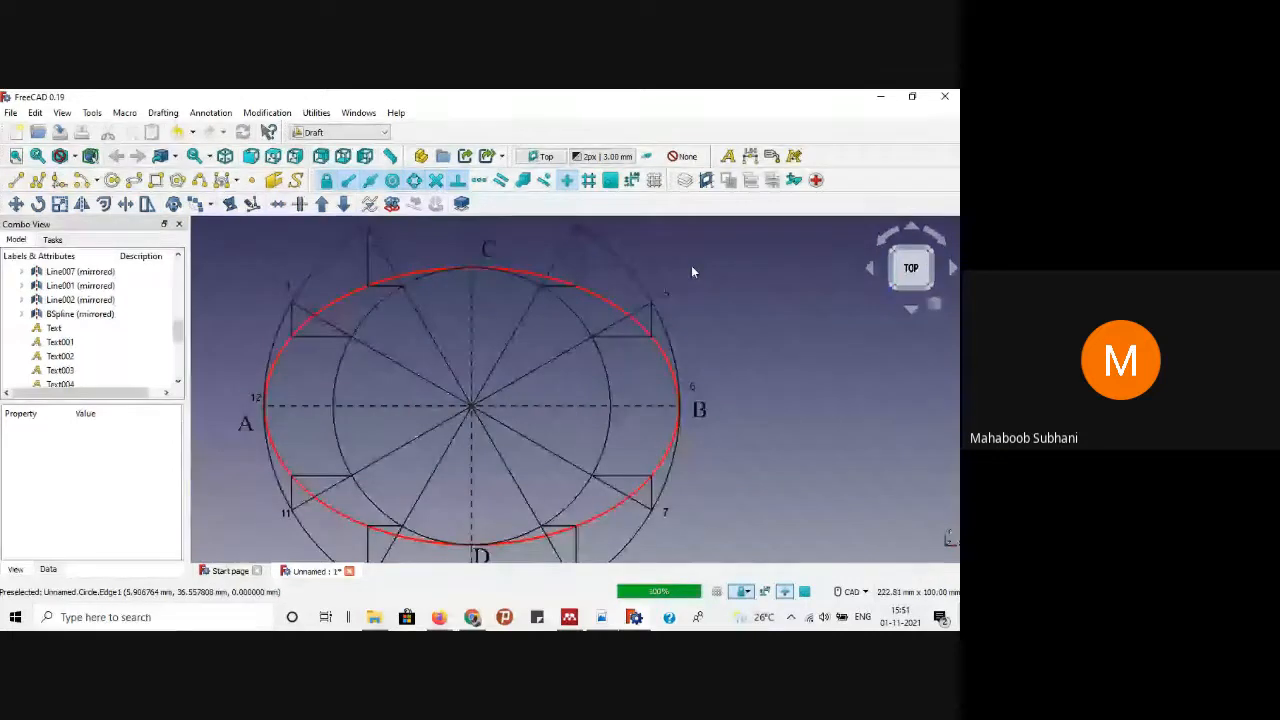
pyautogui.scroll(-2, 691, 265)
pyautogui.scroll(1, 678, 241)
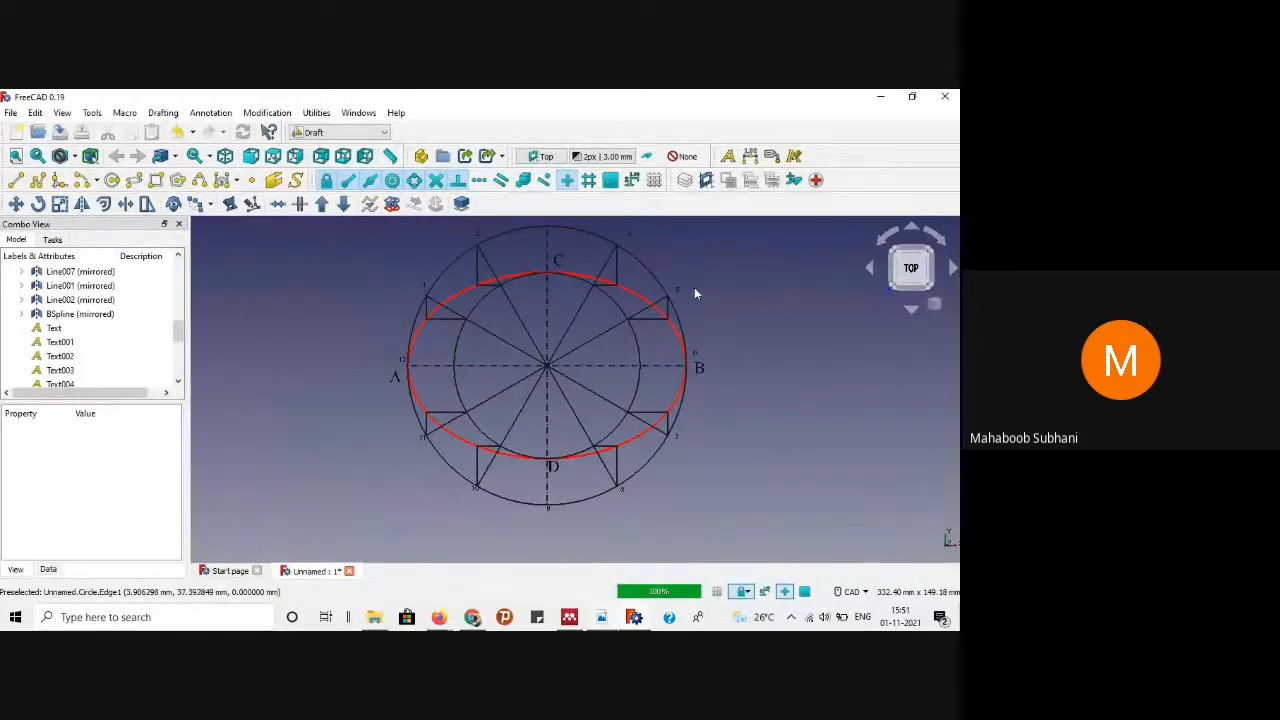
pyautogui.scroll(-1, 655, 248)
pyautogui.scroll(1, 533, 248)
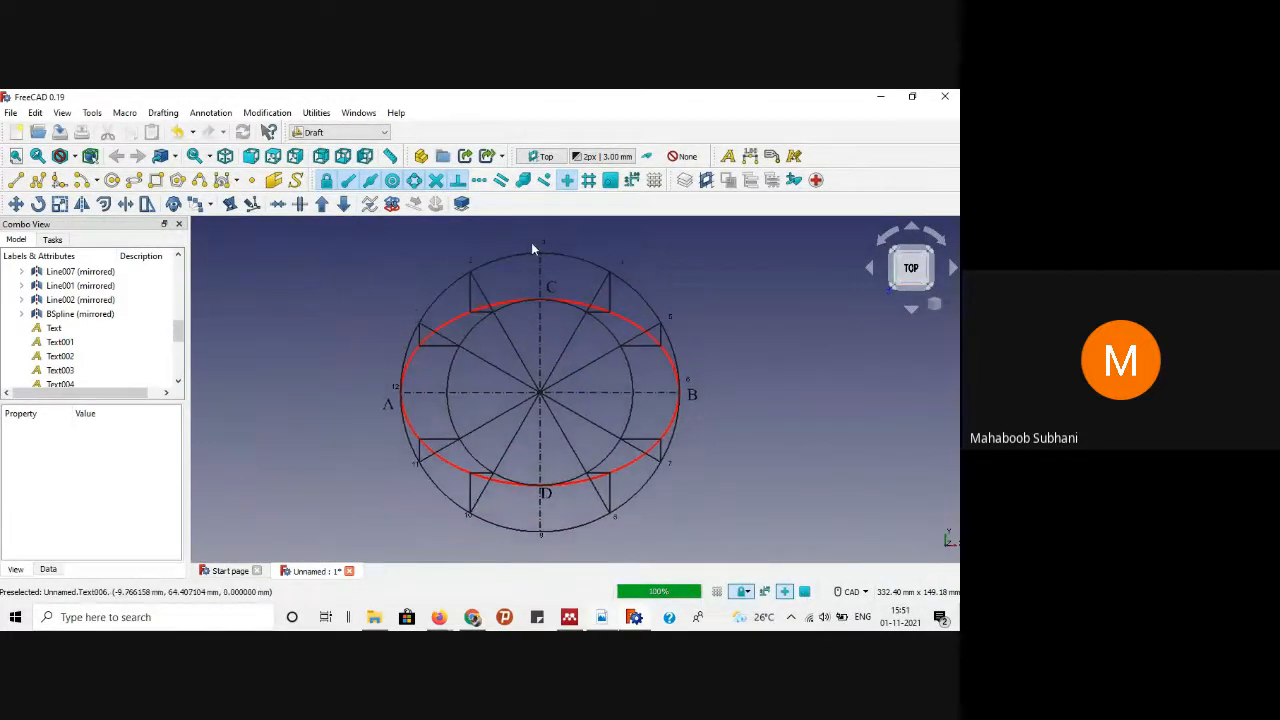
pyautogui.scroll(3, 531, 242)
pyautogui.click(574, 247)
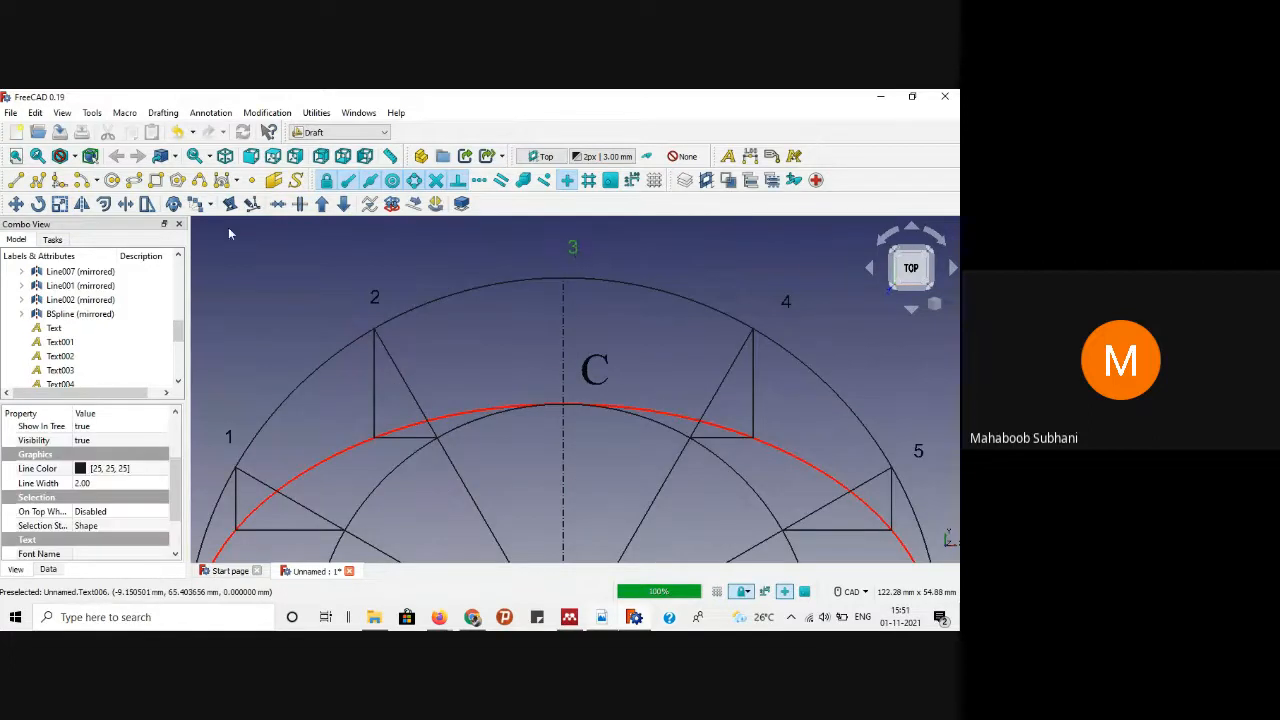
pyautogui.press('m')
pyautogui.press('v')
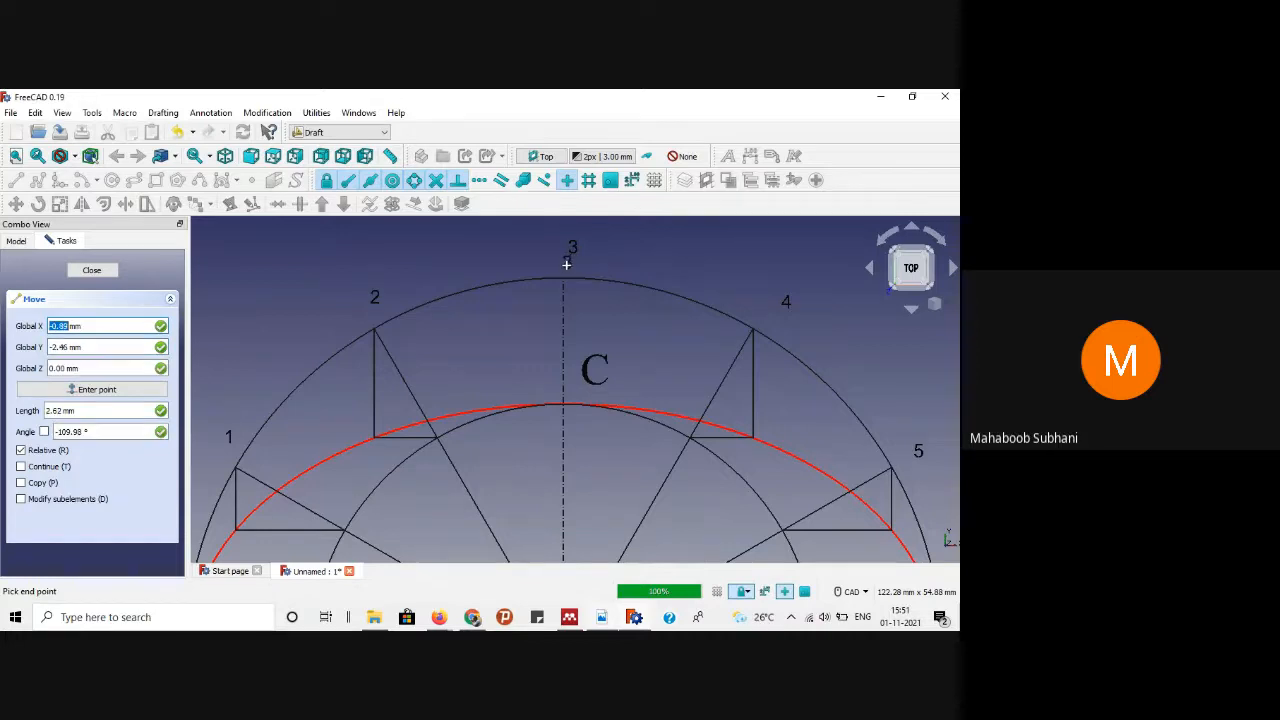
pyautogui.click(570, 266)
# Step: Add text label 1' just inside the inner circle on the radial line to point 1, with Continue mode enabled
pyautogui.scroll(-2, 786, 300)
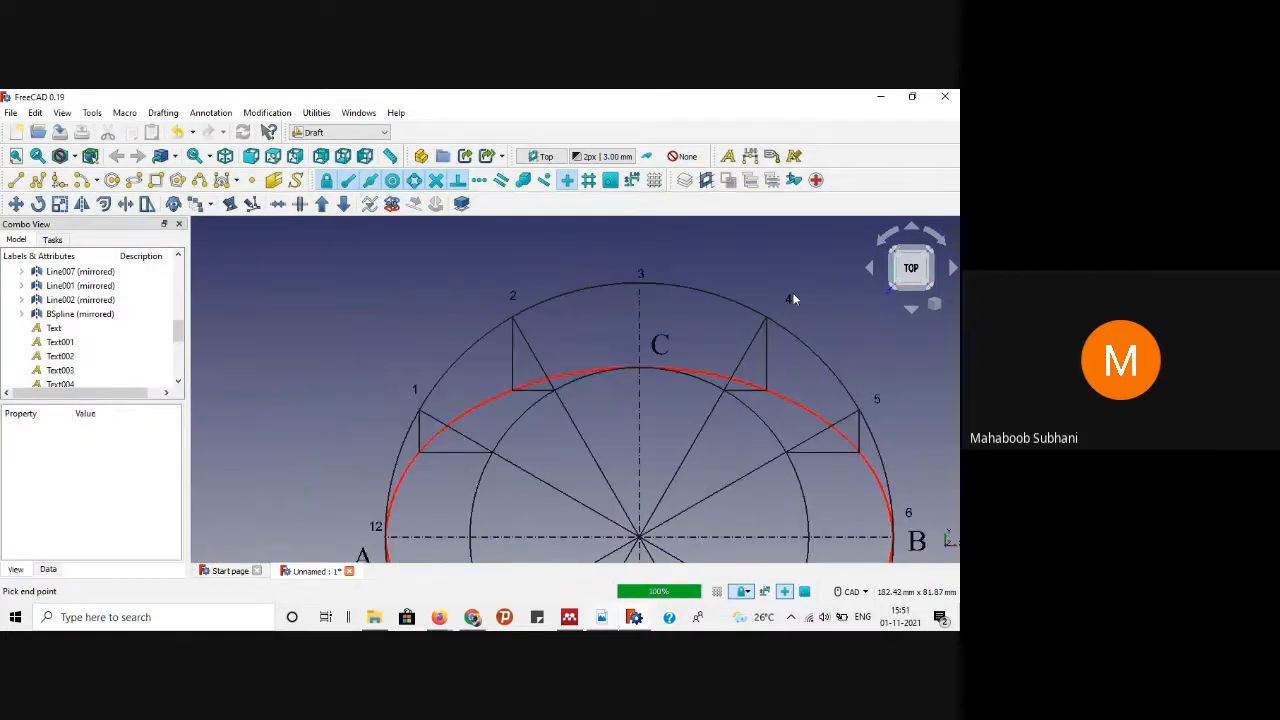
pyautogui.scroll(-3, 546, 256)
pyautogui.scroll(3, 783, 380)
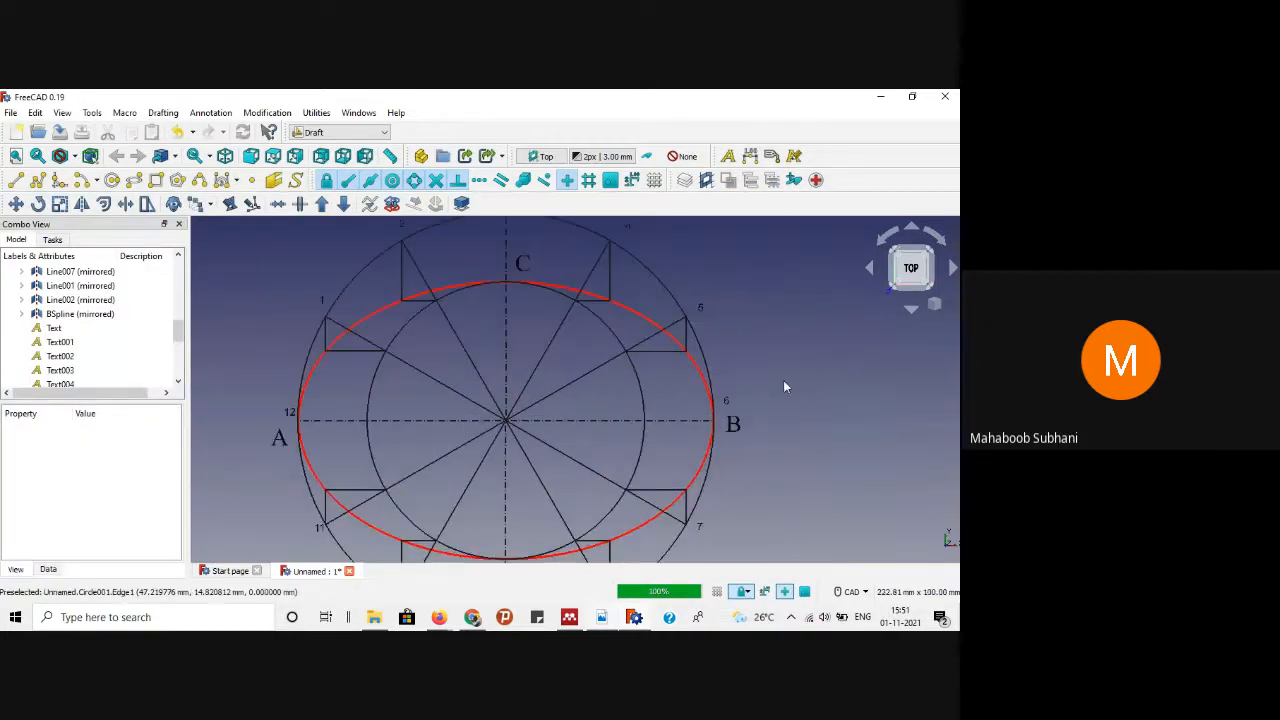
pyautogui.scroll(-3, 783, 380)
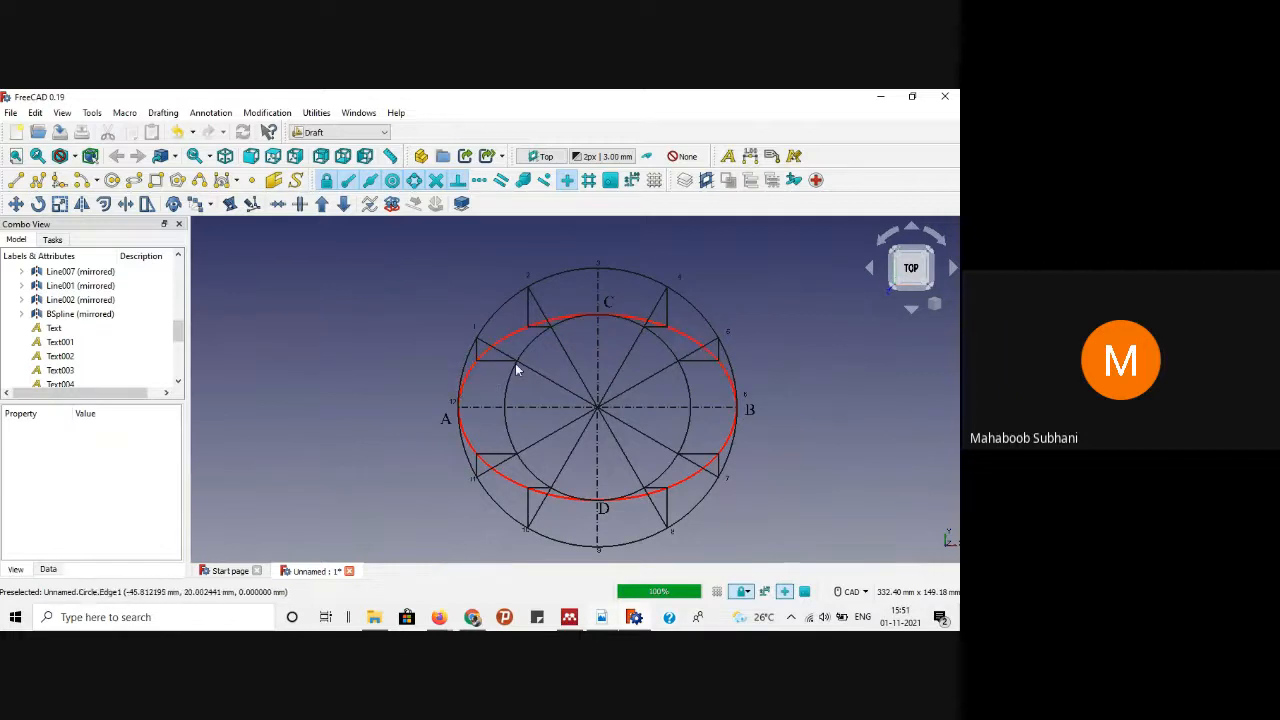
pyautogui.scroll(3, 529, 366)
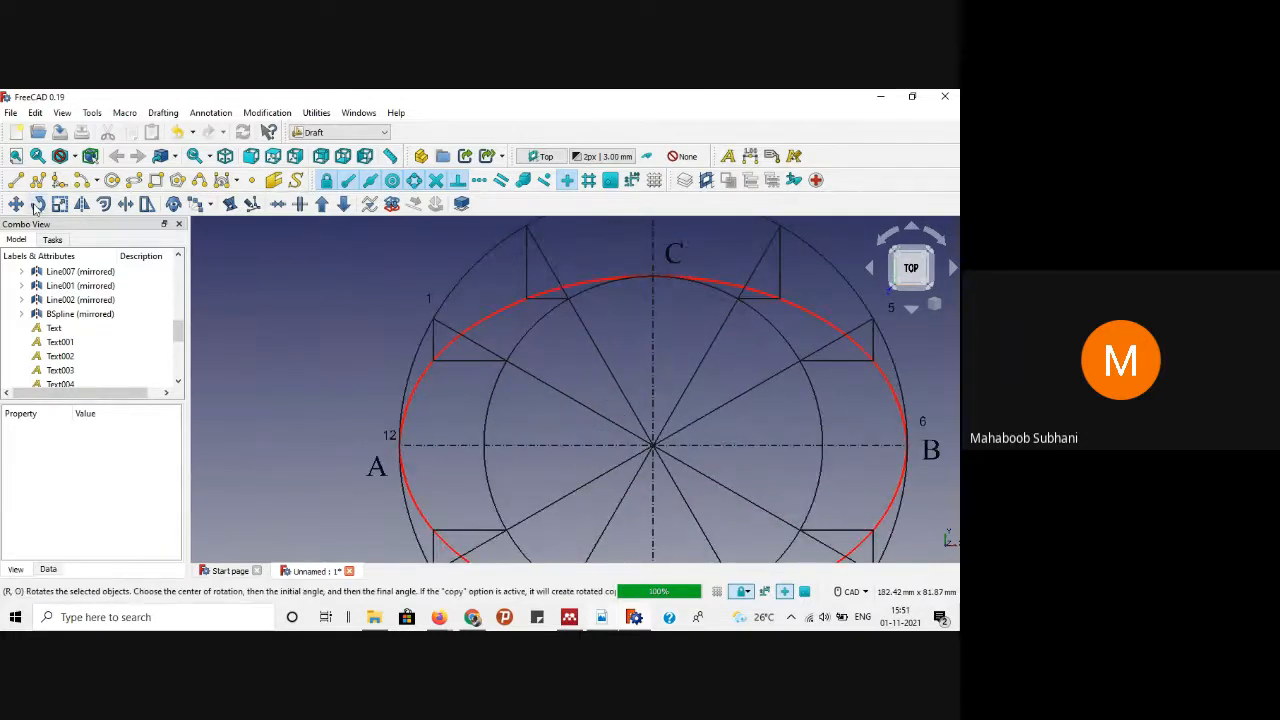
pyautogui.click(728, 156)
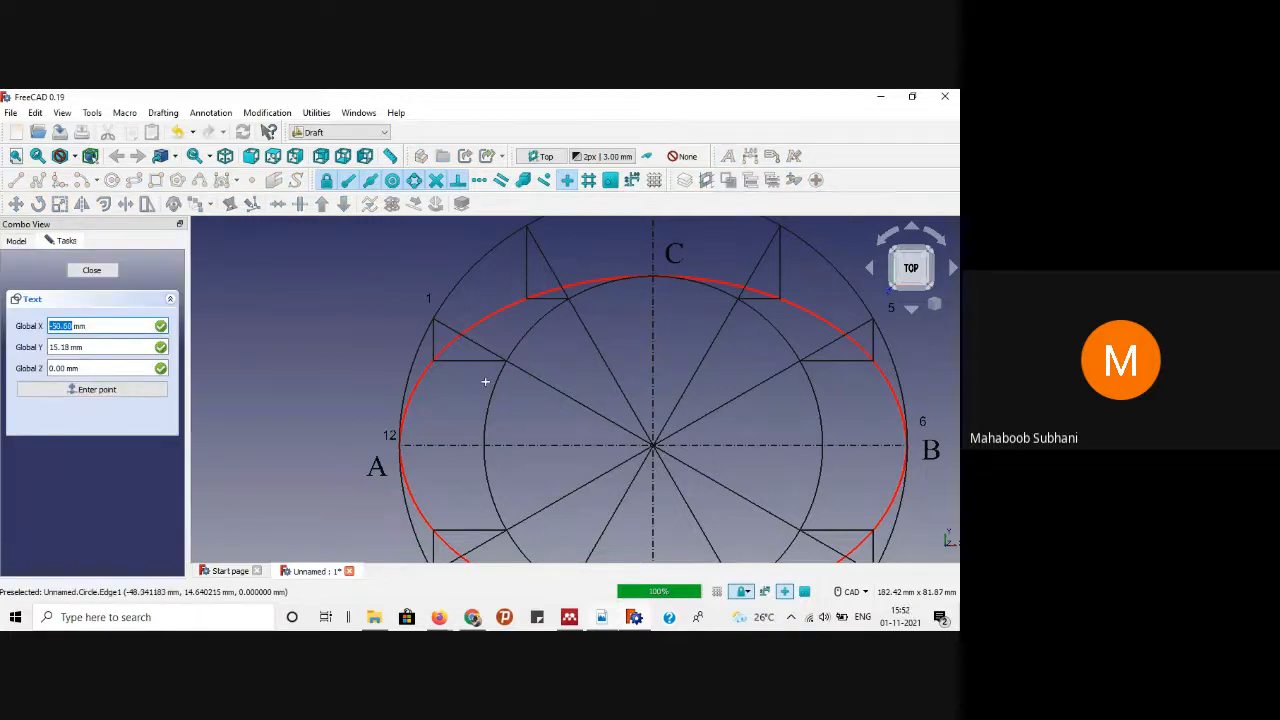
pyautogui.scroll(3, 493, 382)
pyautogui.scroll(-3, 400, 283)
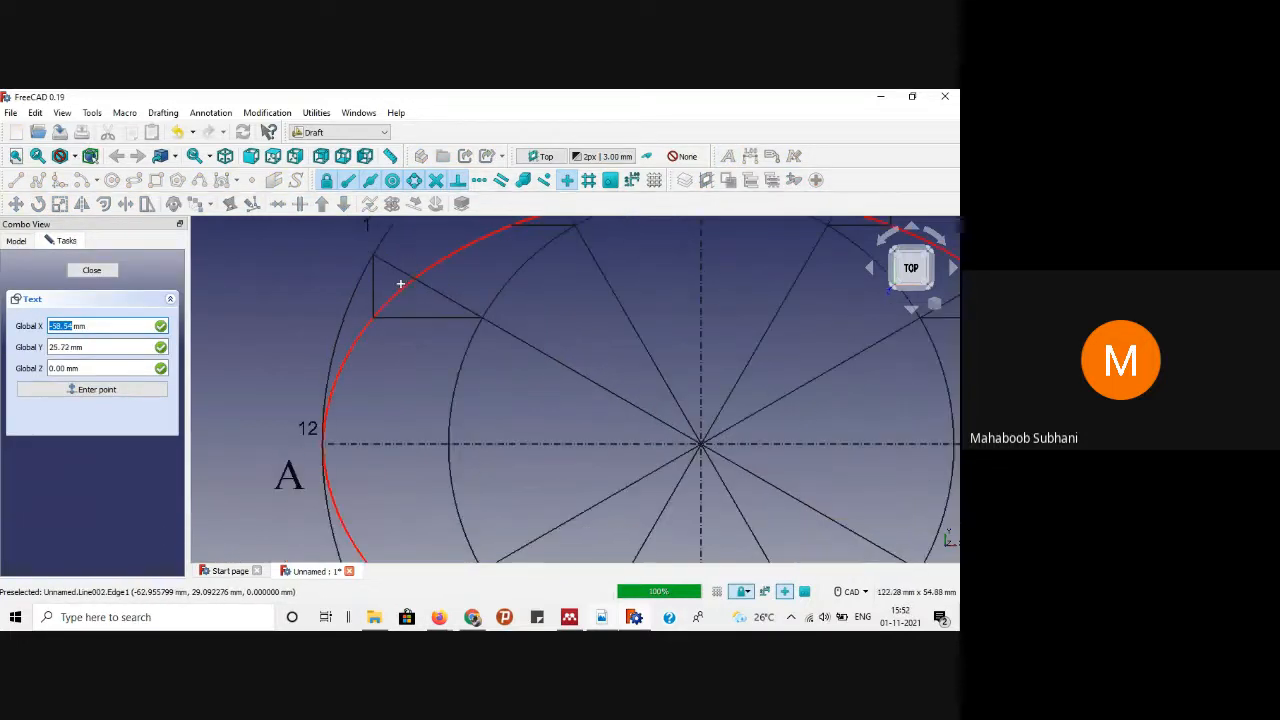
pyautogui.click(503, 314)
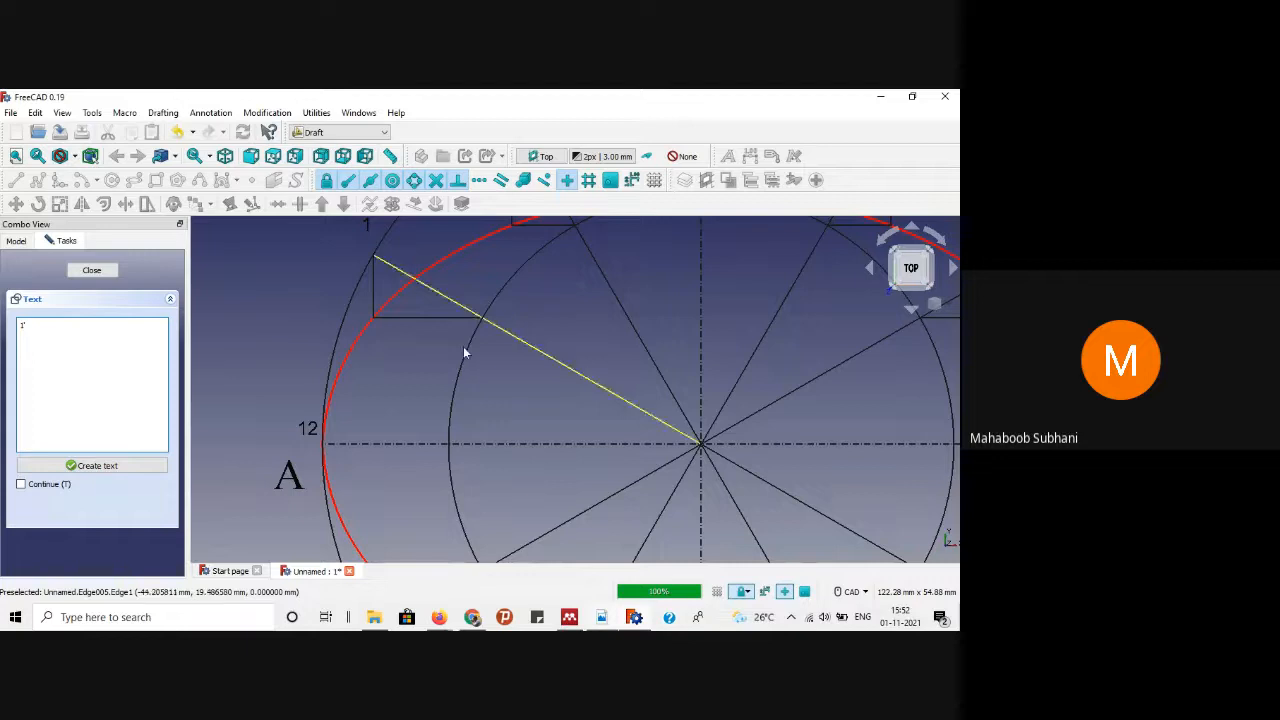
pyautogui.click(43, 492)
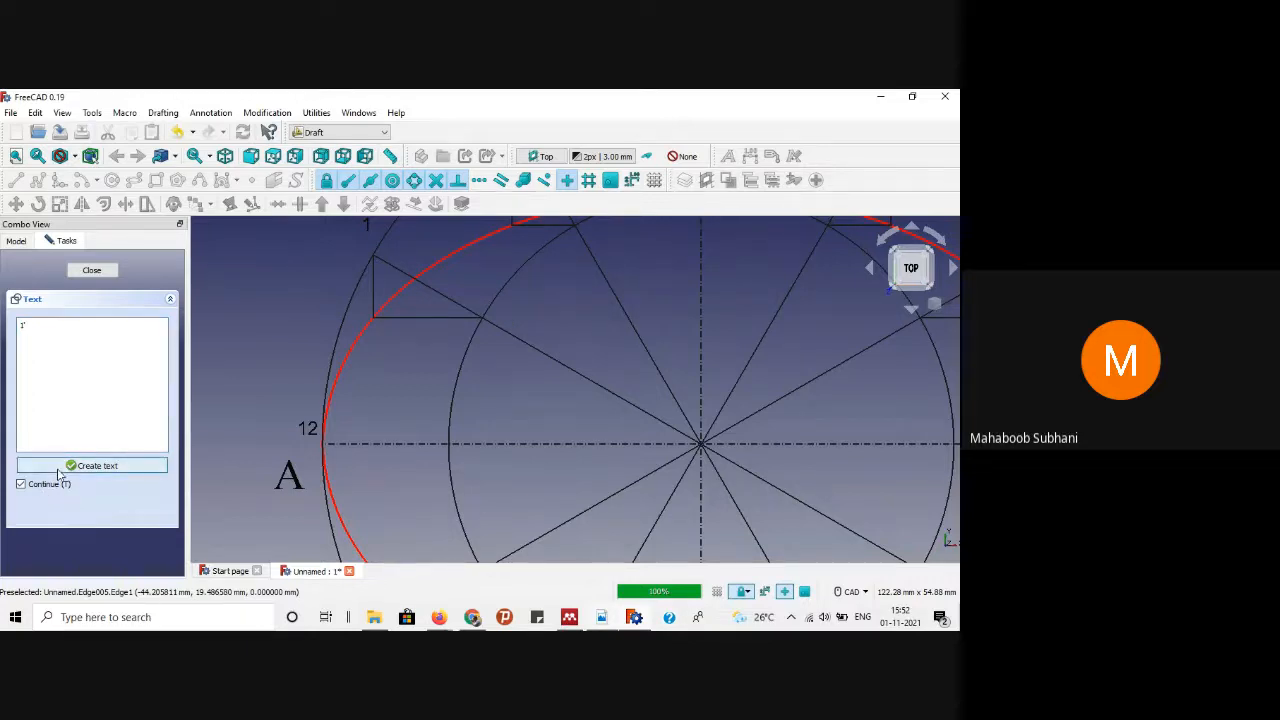
pyautogui.click(58, 469)
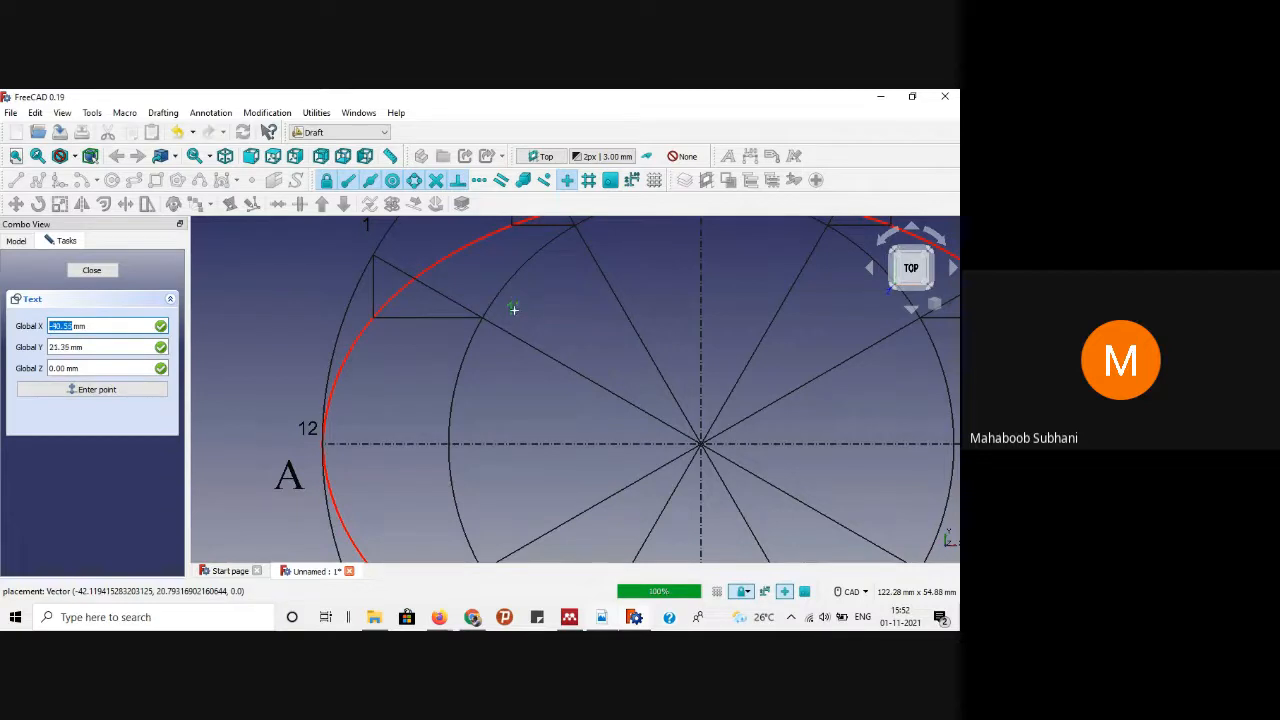
# Step: Add text labels 2' and 3' just inside the inner circle, on the radial line to point 2 and at its topmost point
pyautogui.scroll(-5, 513, 309)
pyautogui.scroll(6, 571, 269)
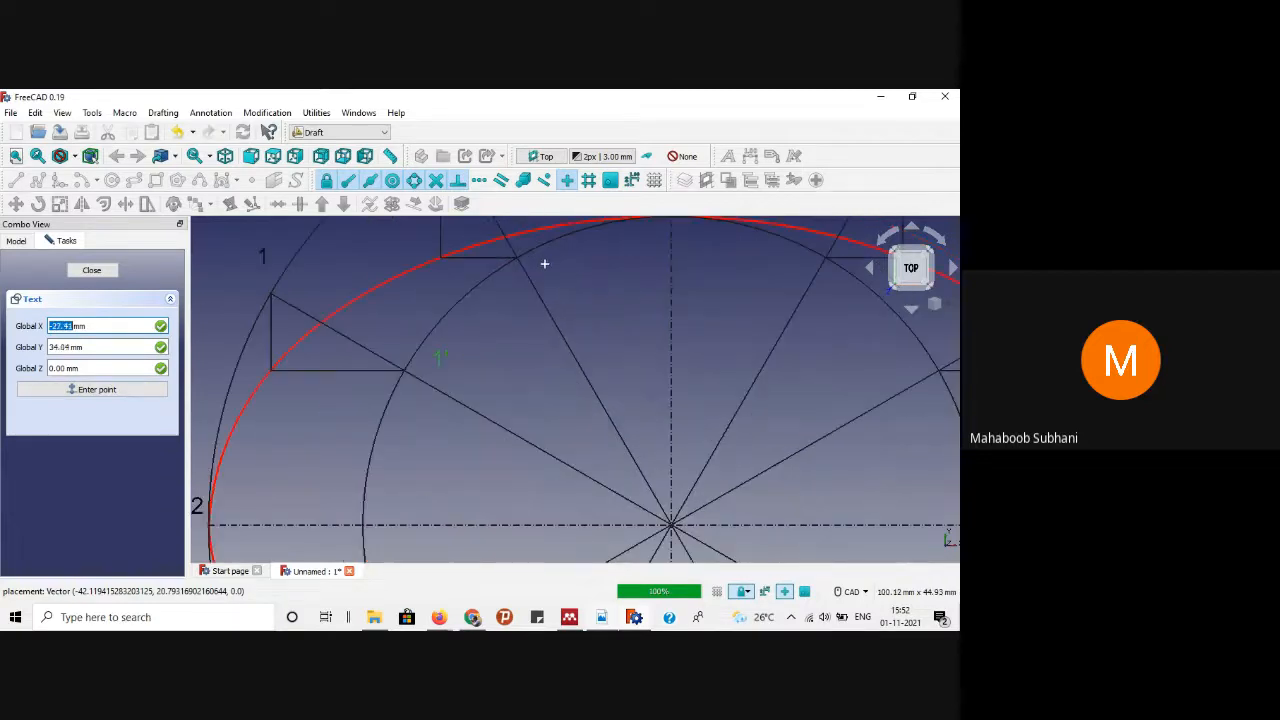
pyautogui.click(545, 264)
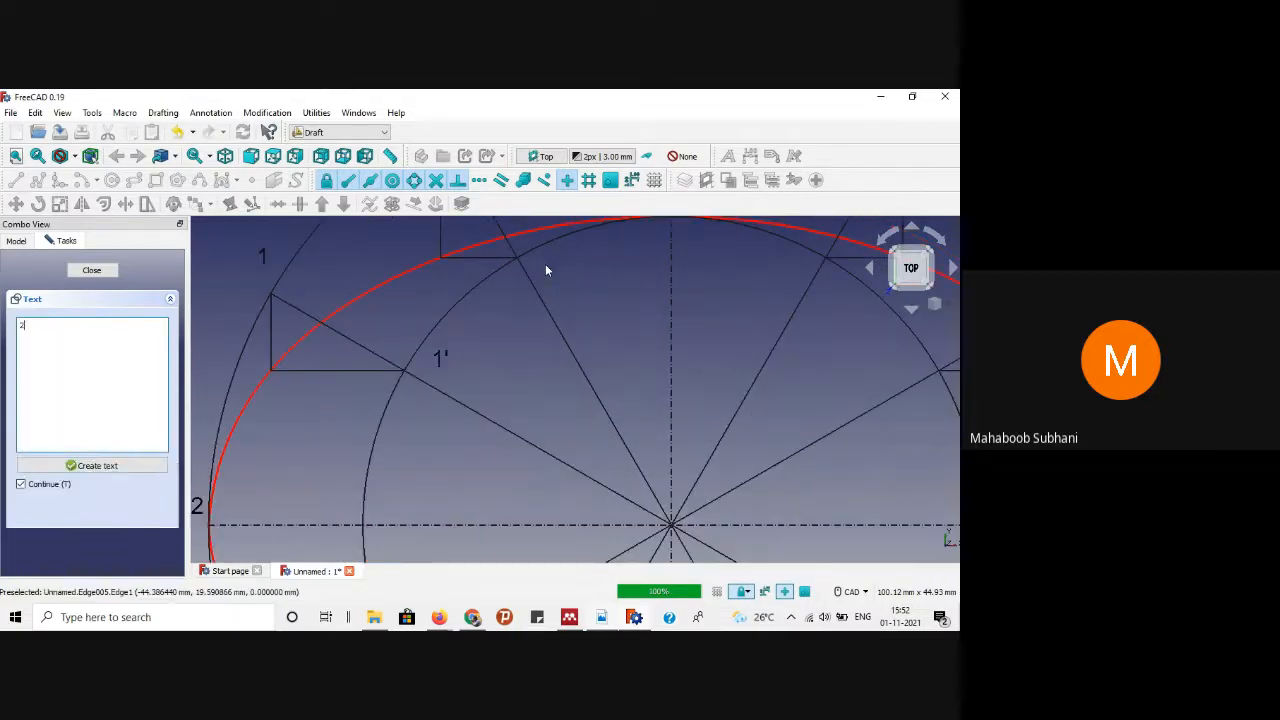
pyautogui.click(91, 467)
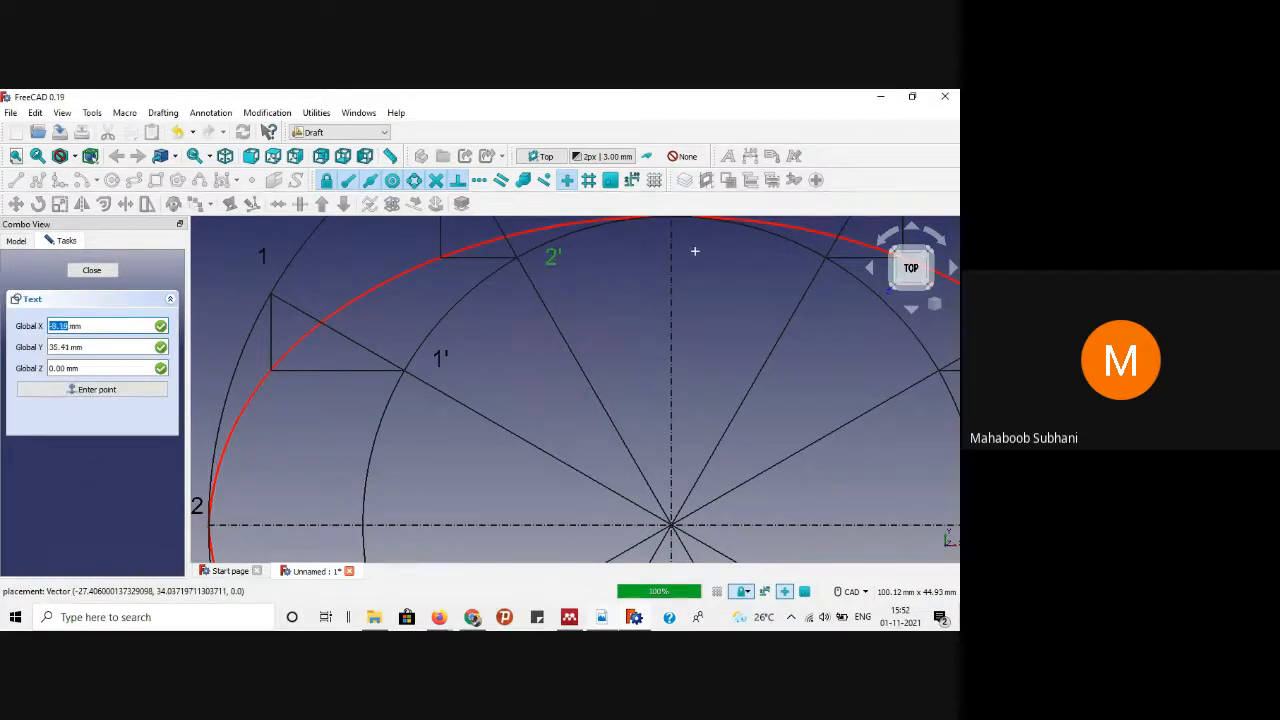
pyautogui.scroll(-3, 700, 235)
pyautogui.scroll(4, 710, 224)
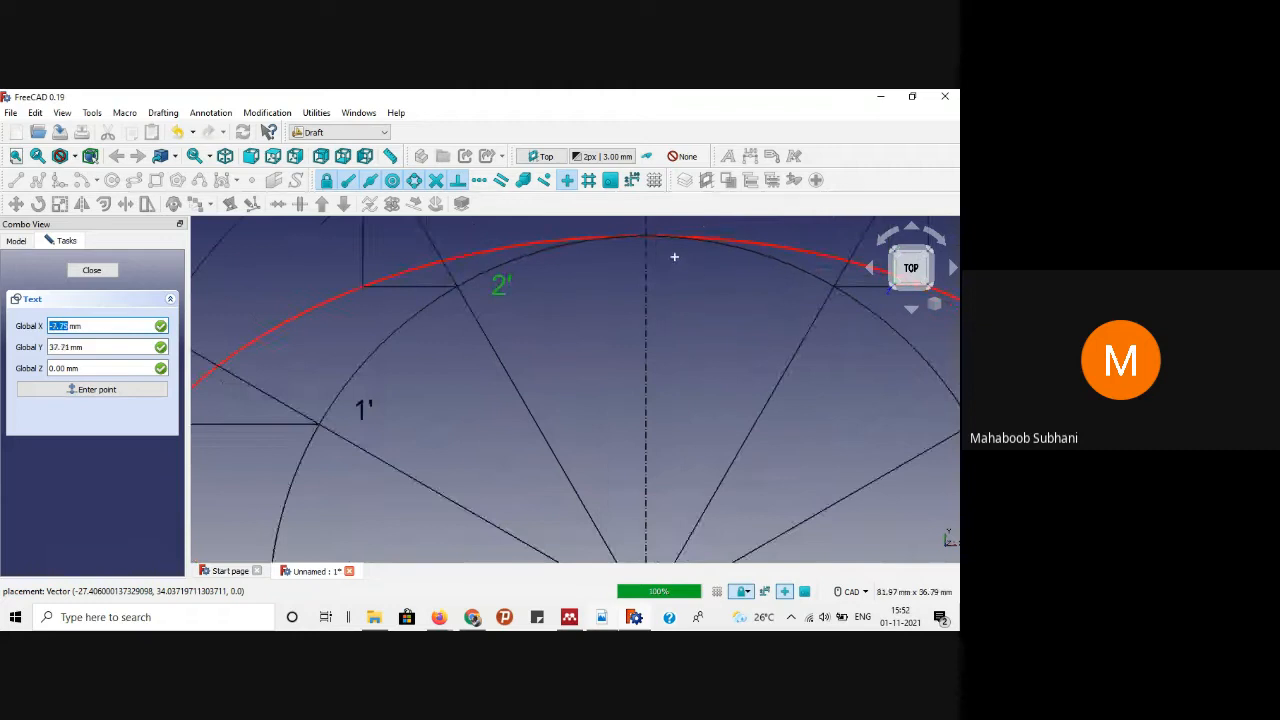
pyautogui.click(672, 255)
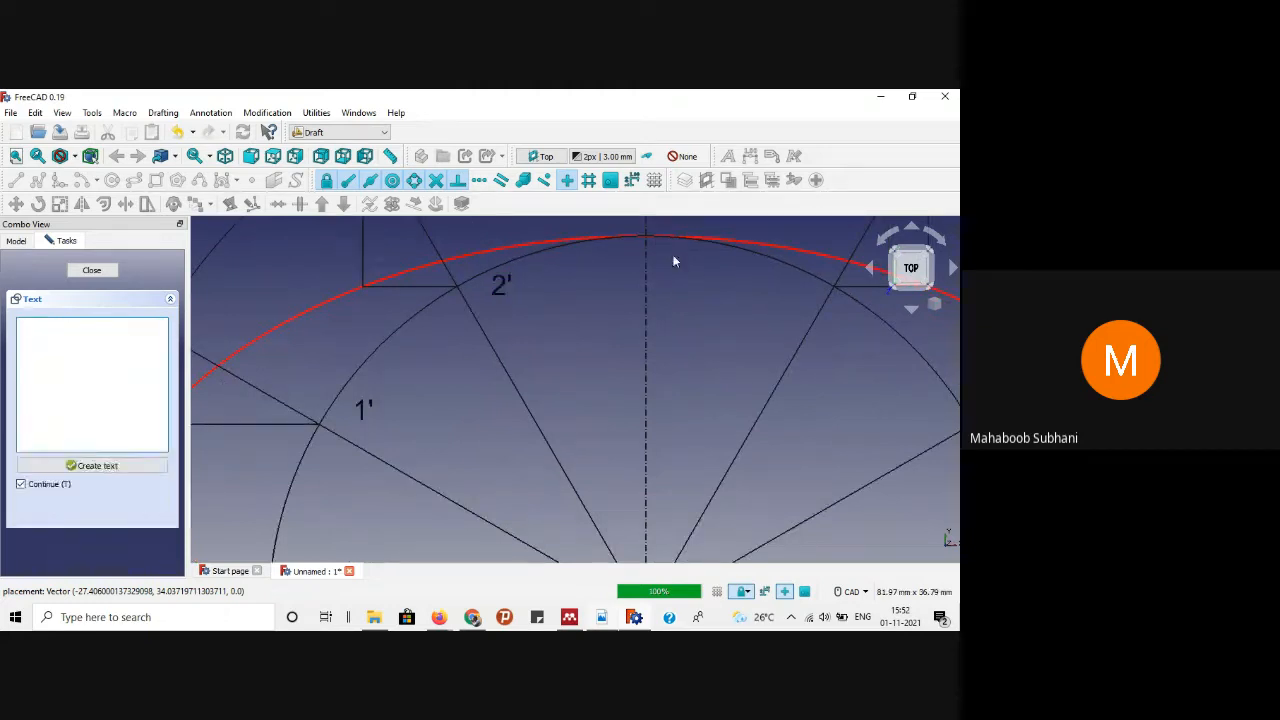
pyautogui.write('3')
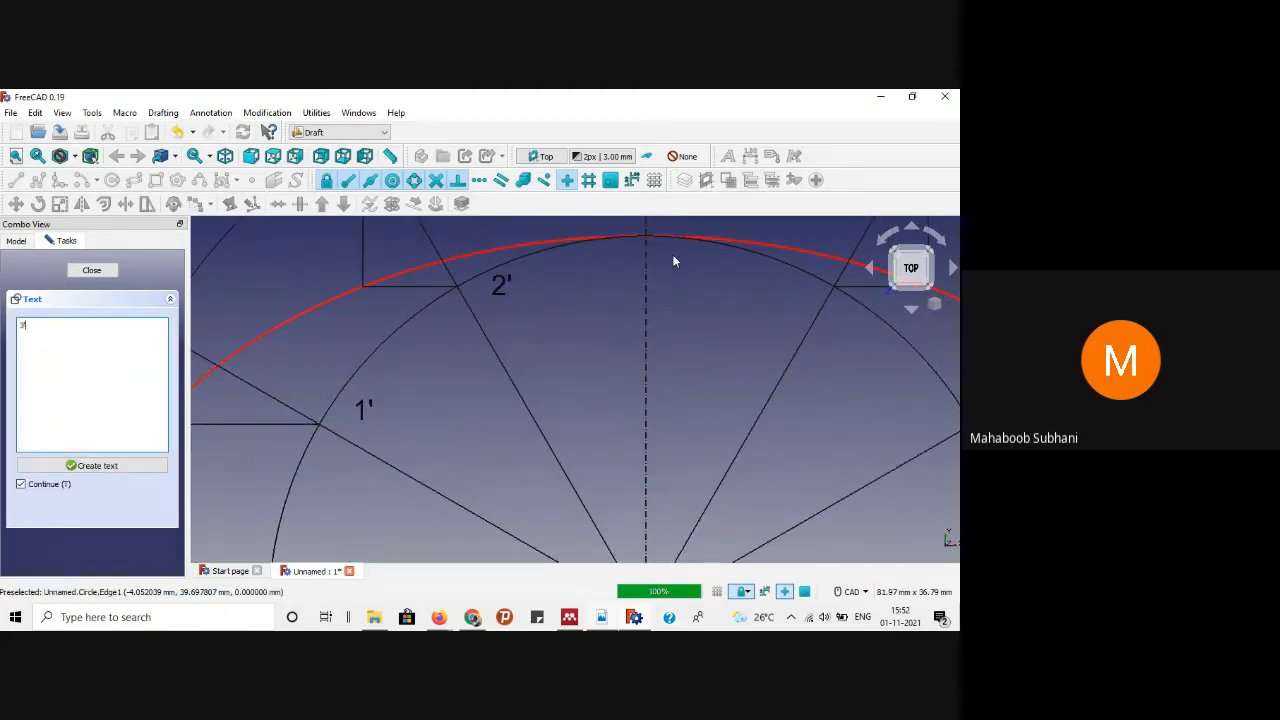
pyautogui.click(82, 465)
# Step: Add text labels 4' and 5' just inside the inner circle, beside its division points on the radial lines to 4 and 5
pyautogui.scroll(-2, 442, 312)
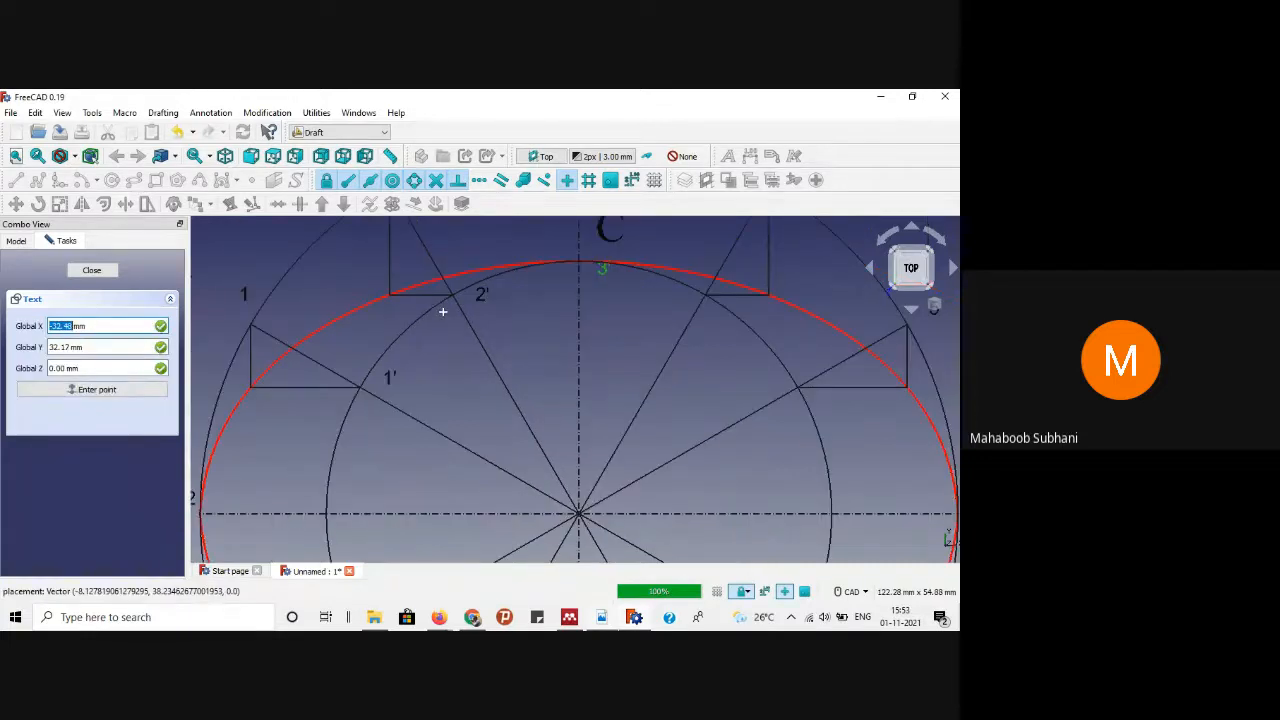
pyautogui.click(706, 321)
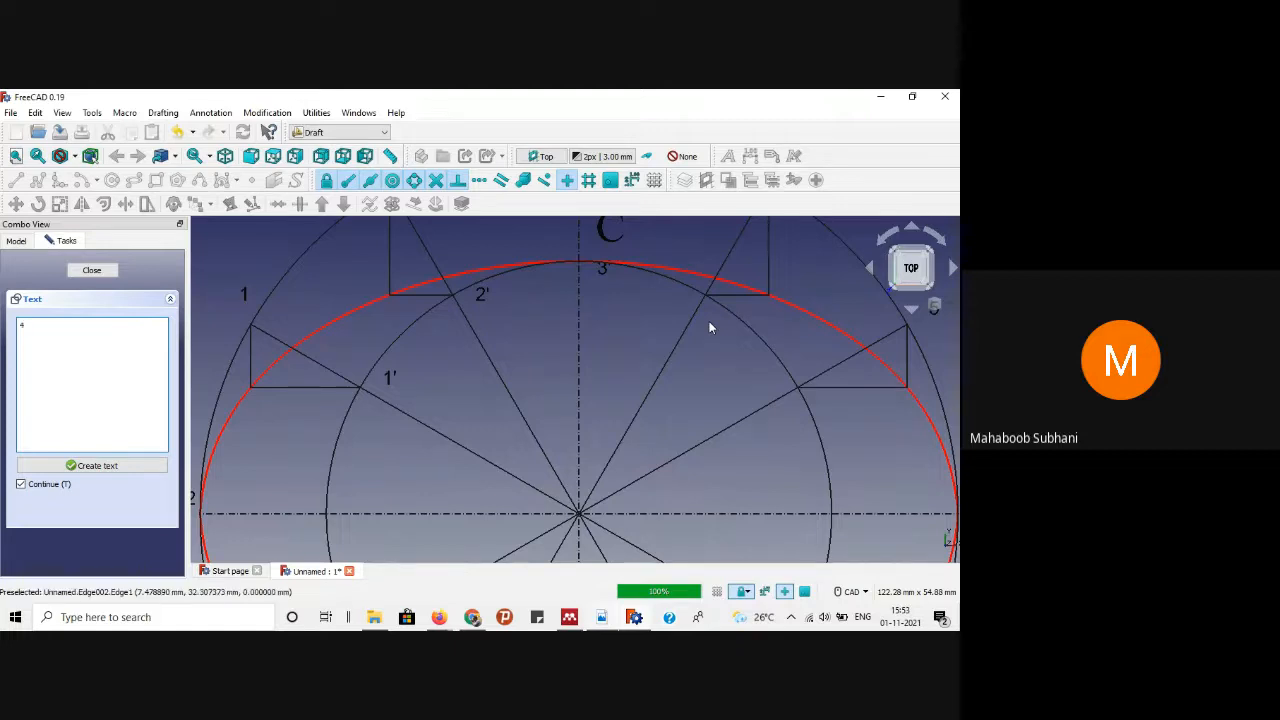
pyautogui.click(110, 466)
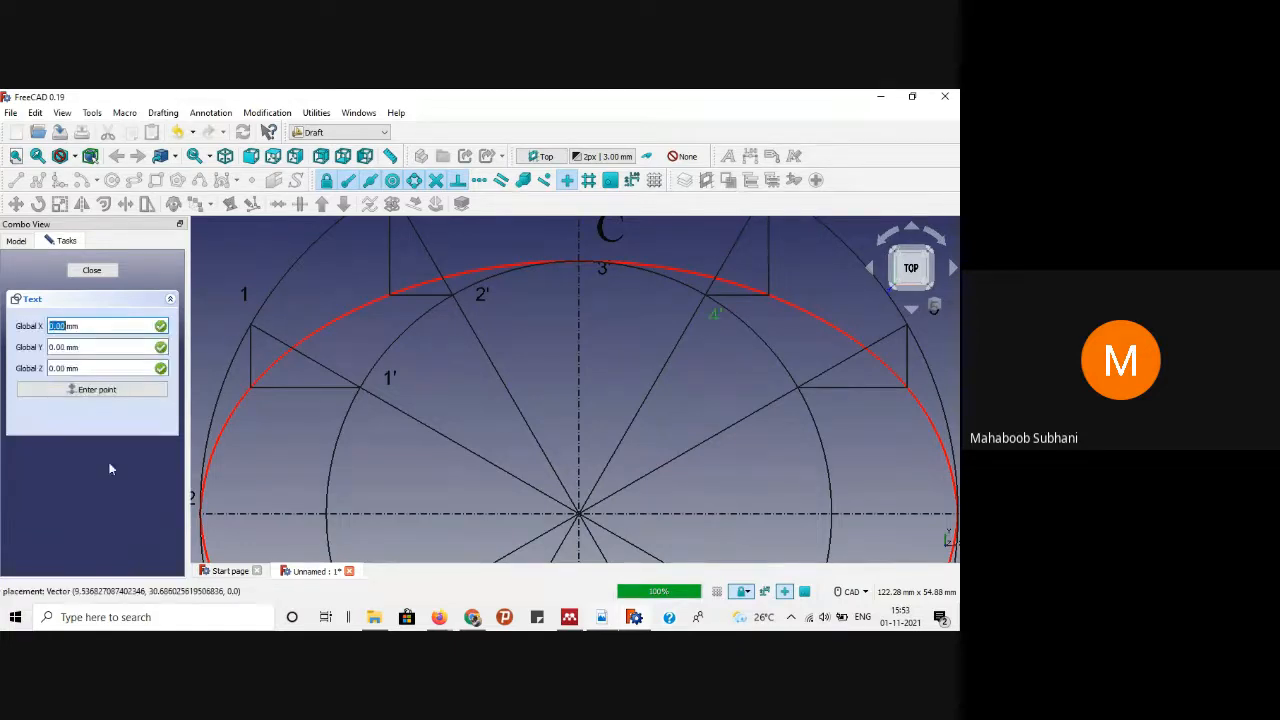
pyautogui.click(789, 407)
pyautogui.write('5')
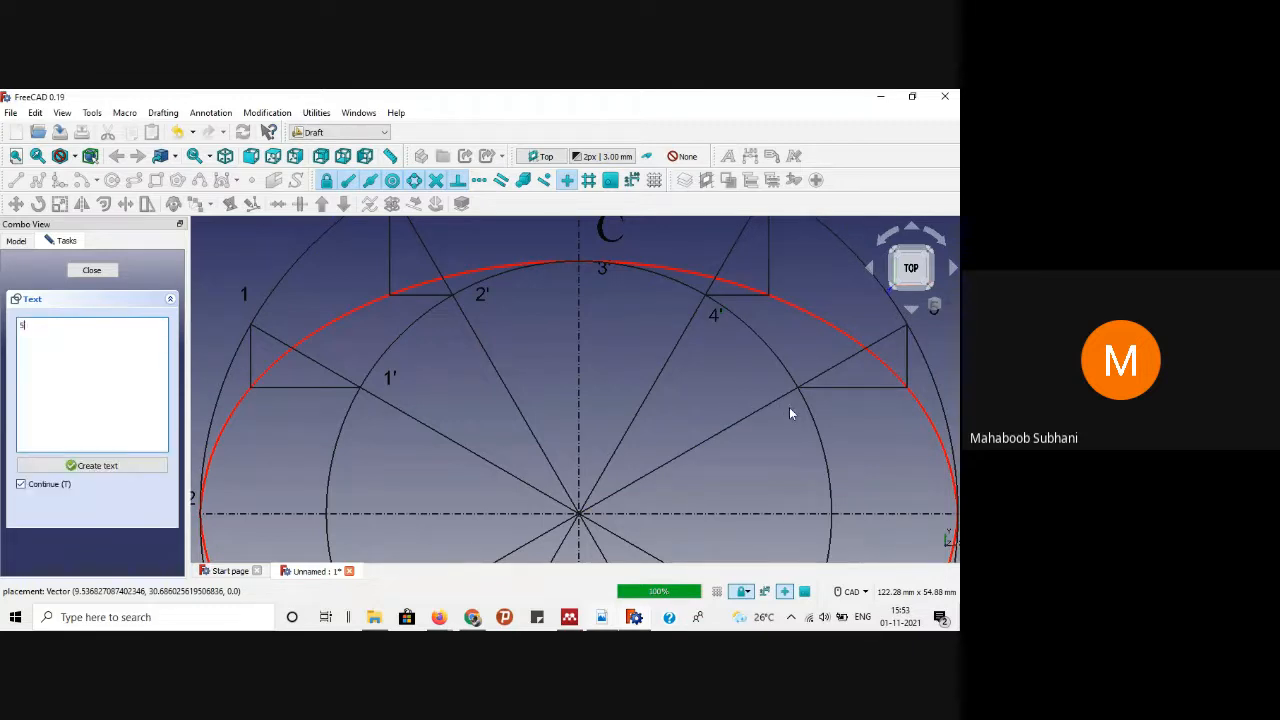
pyautogui.write("'")
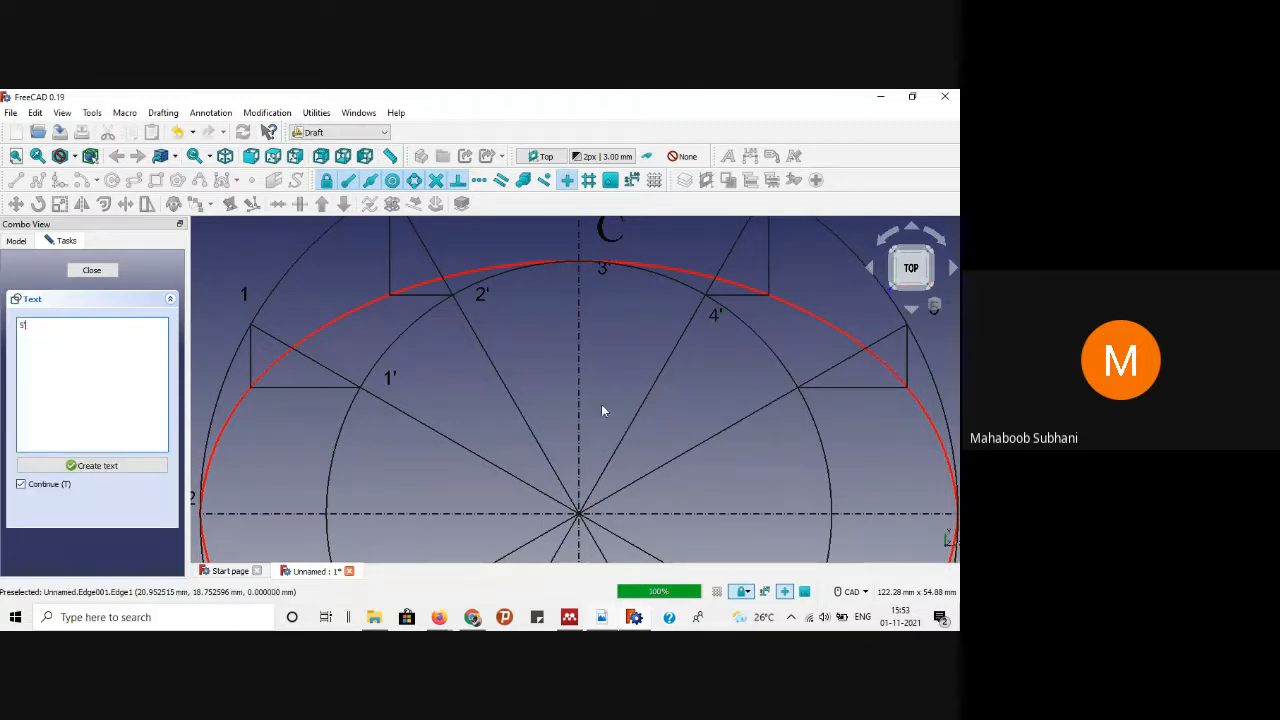
pyautogui.click(74, 466)
pyautogui.scroll(-5, 737, 380)
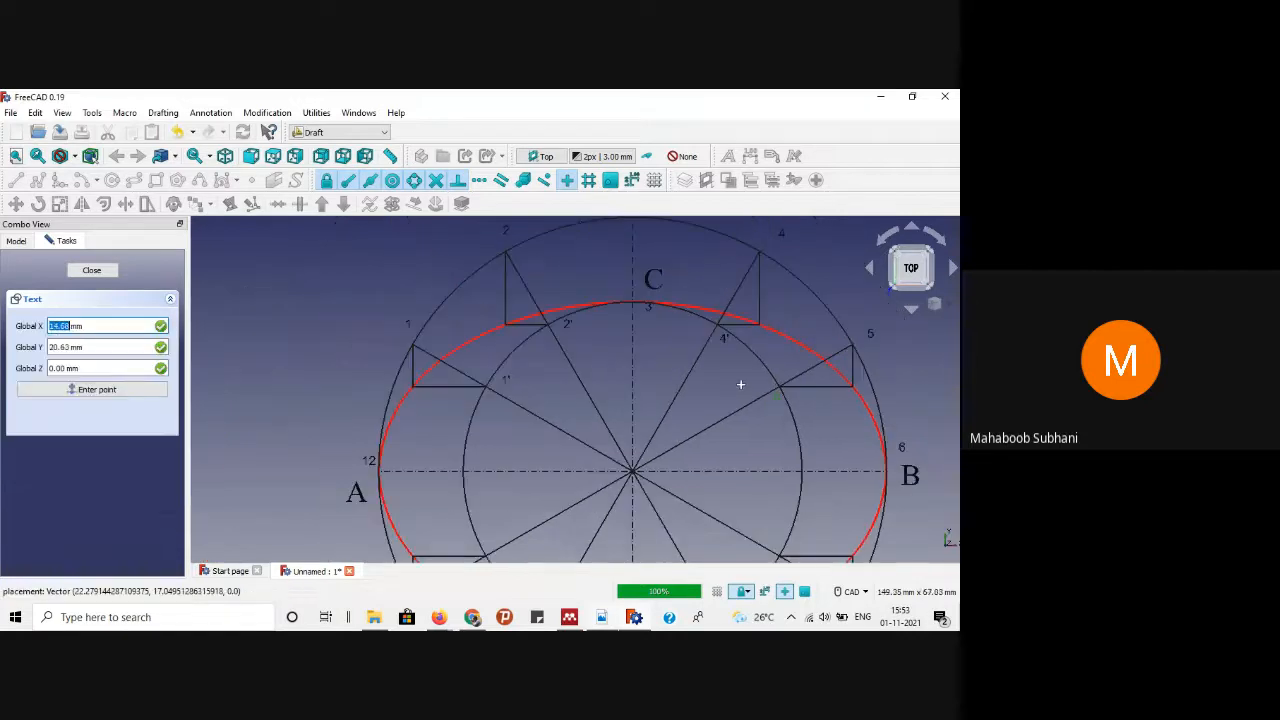
# Step: Add text labels 6' and 7' just inside the inner circle, beside its points on the radial lines to 6 and 7
pyautogui.scroll(5, 786, 475)
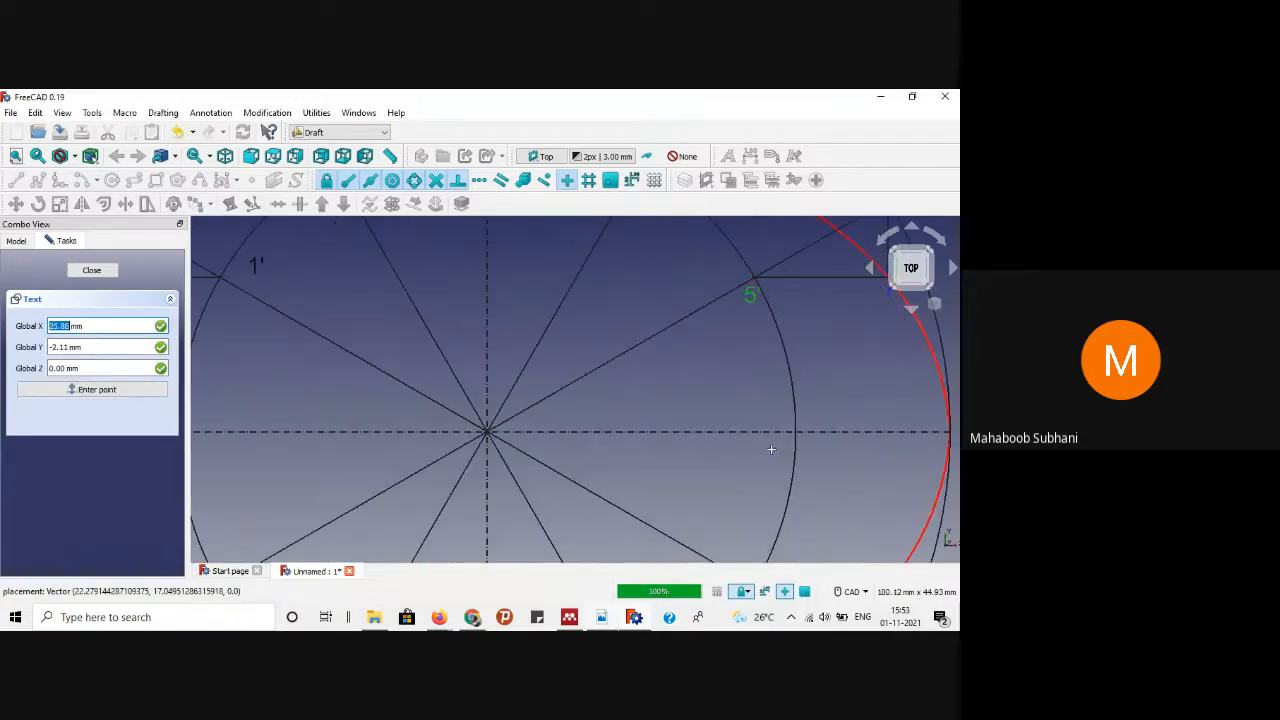
pyautogui.click(770, 448)
pyautogui.write("6'")
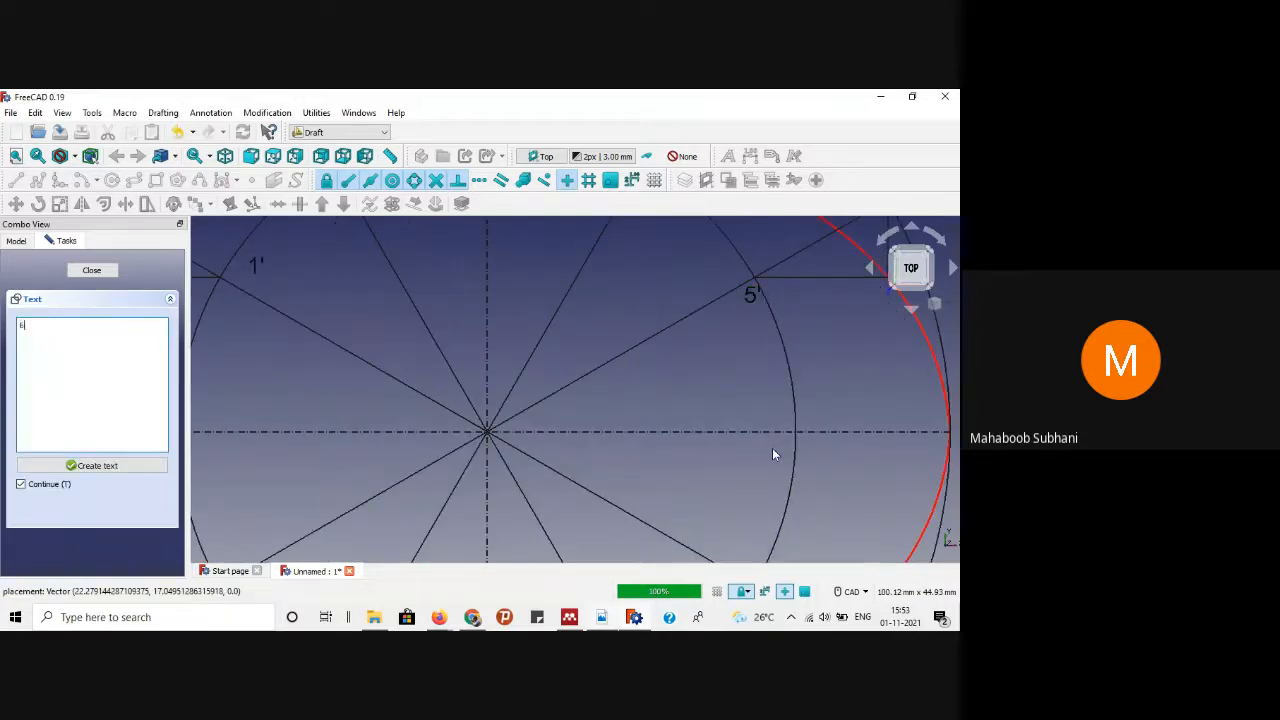
pyautogui.click(92, 465)
pyautogui.scroll(-3, 676, 344)
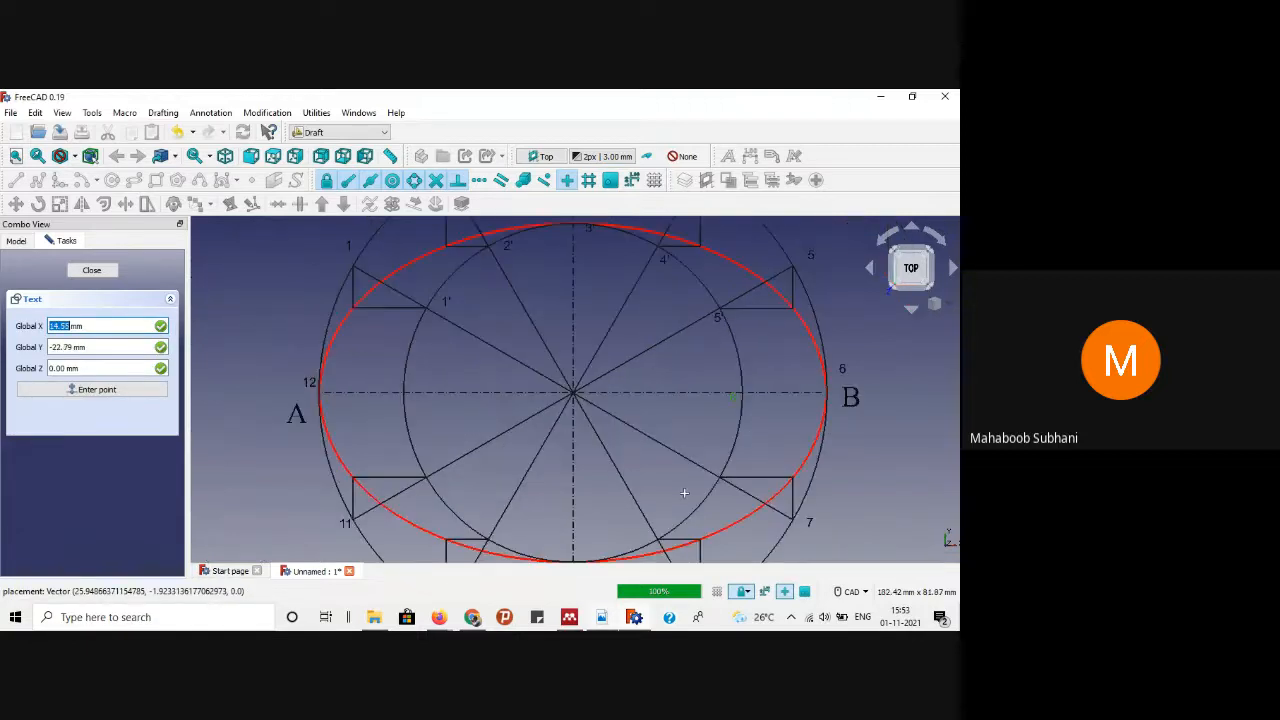
pyautogui.scroll(3, 688, 484)
pyautogui.scroll(-3, 688, 484)
pyautogui.scroll(3, 716, 470)
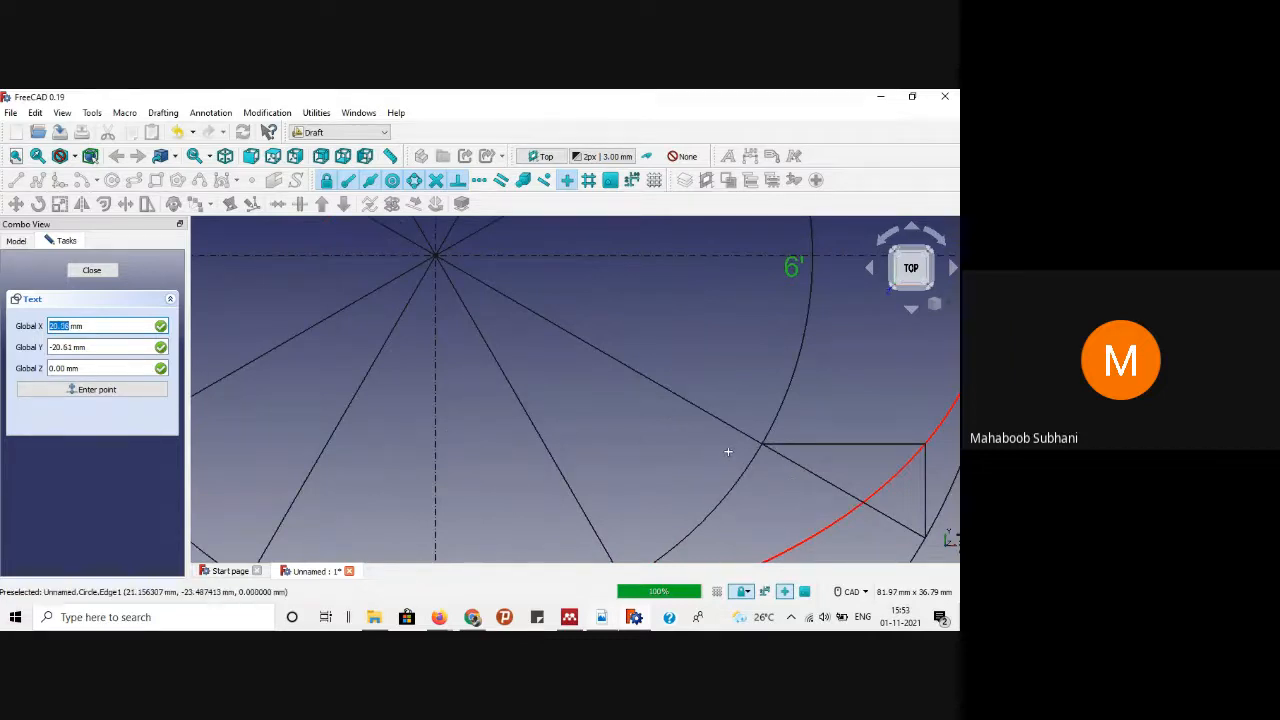
pyautogui.click(732, 454)
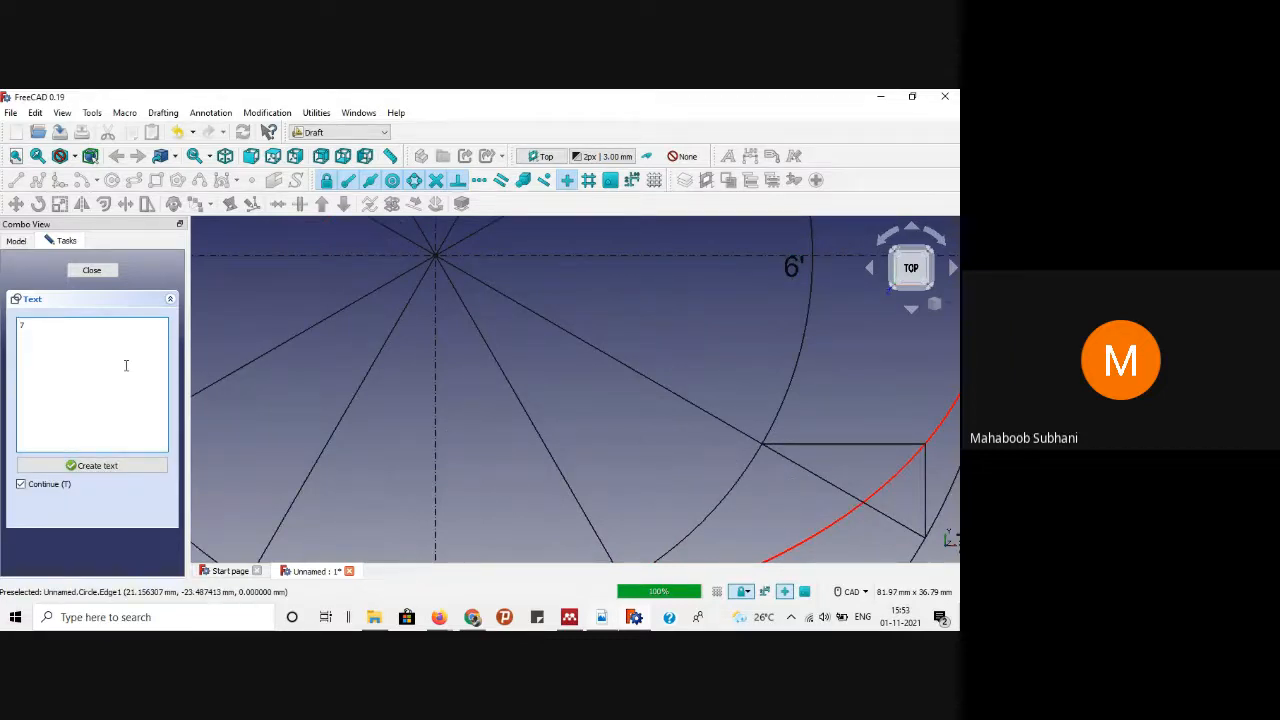
pyautogui.click(92, 465)
# Step: Add text labels 8' and 9' just inside the inner circle, on the radial line to point 8 and at its bottommost point
pyautogui.scroll(-2, 686, 400)
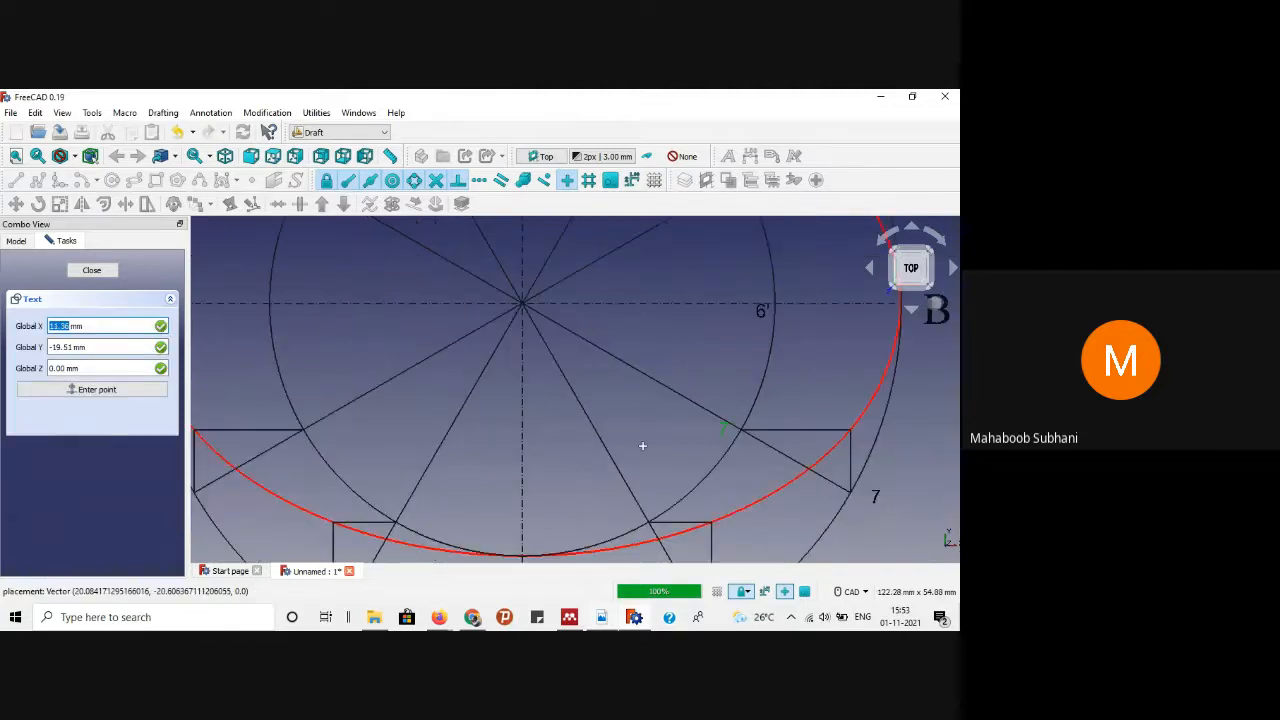
pyautogui.click(620, 522)
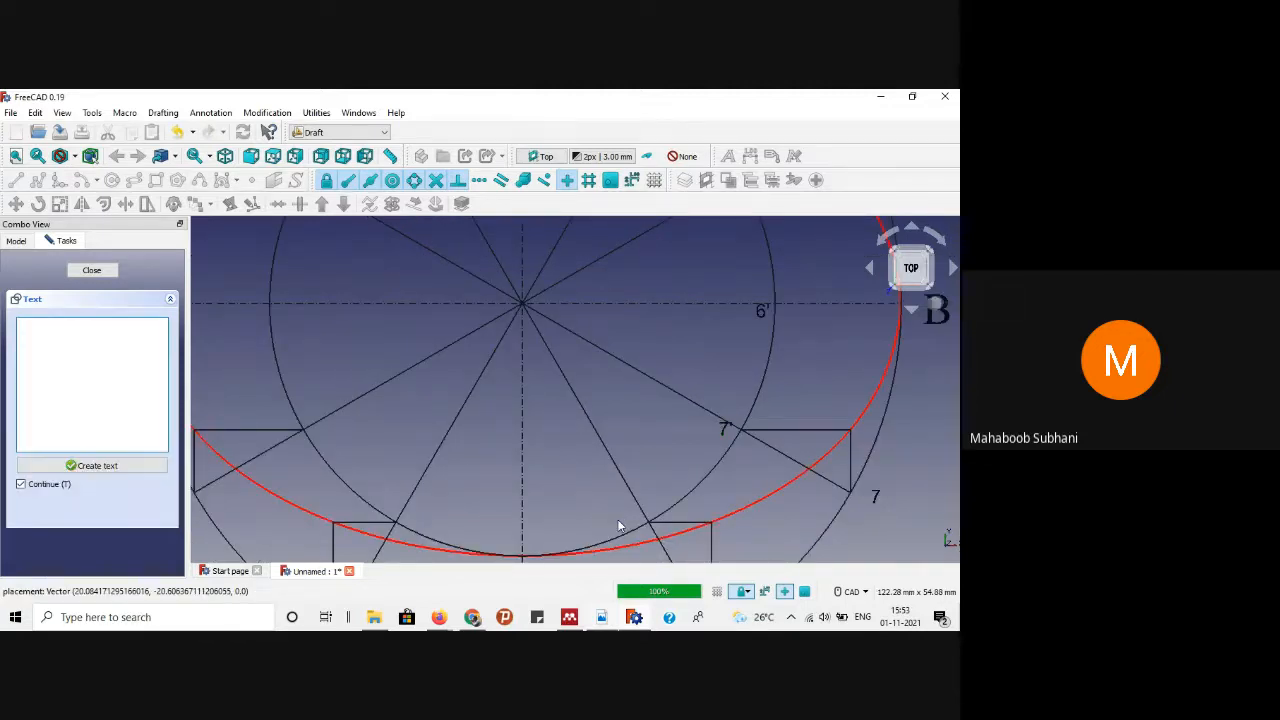
pyautogui.write('8')
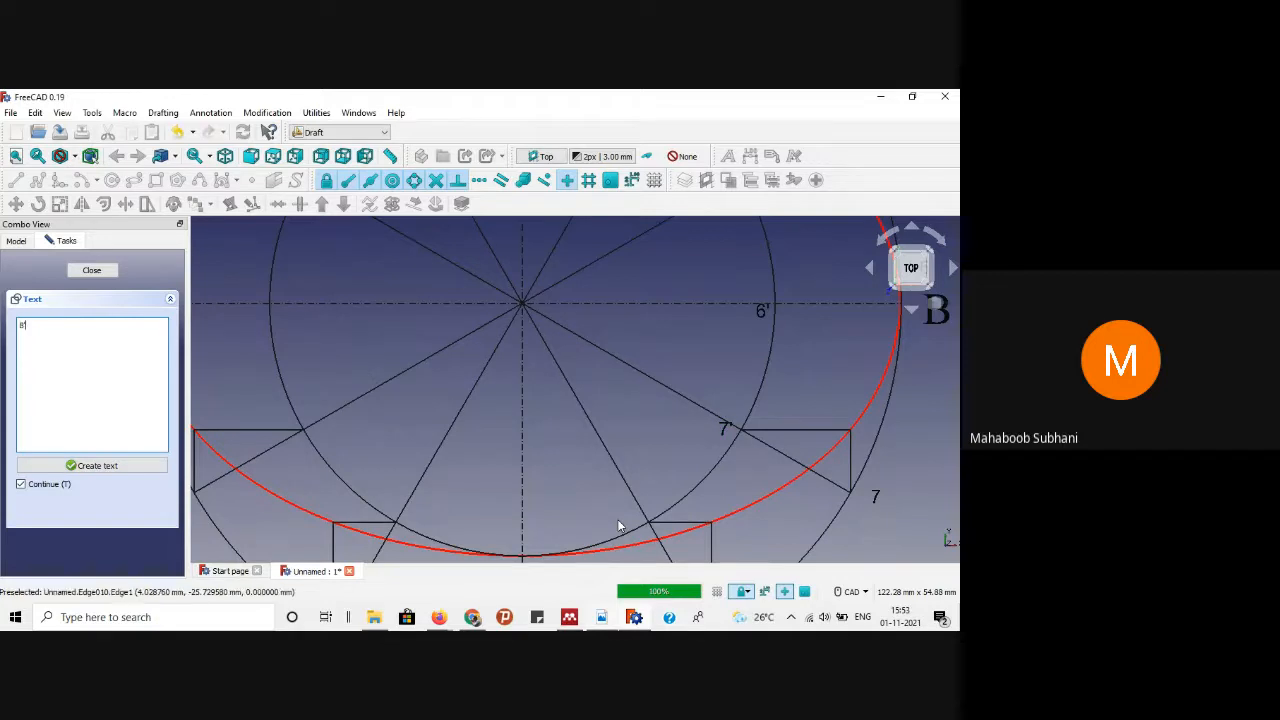
pyautogui.write("'")
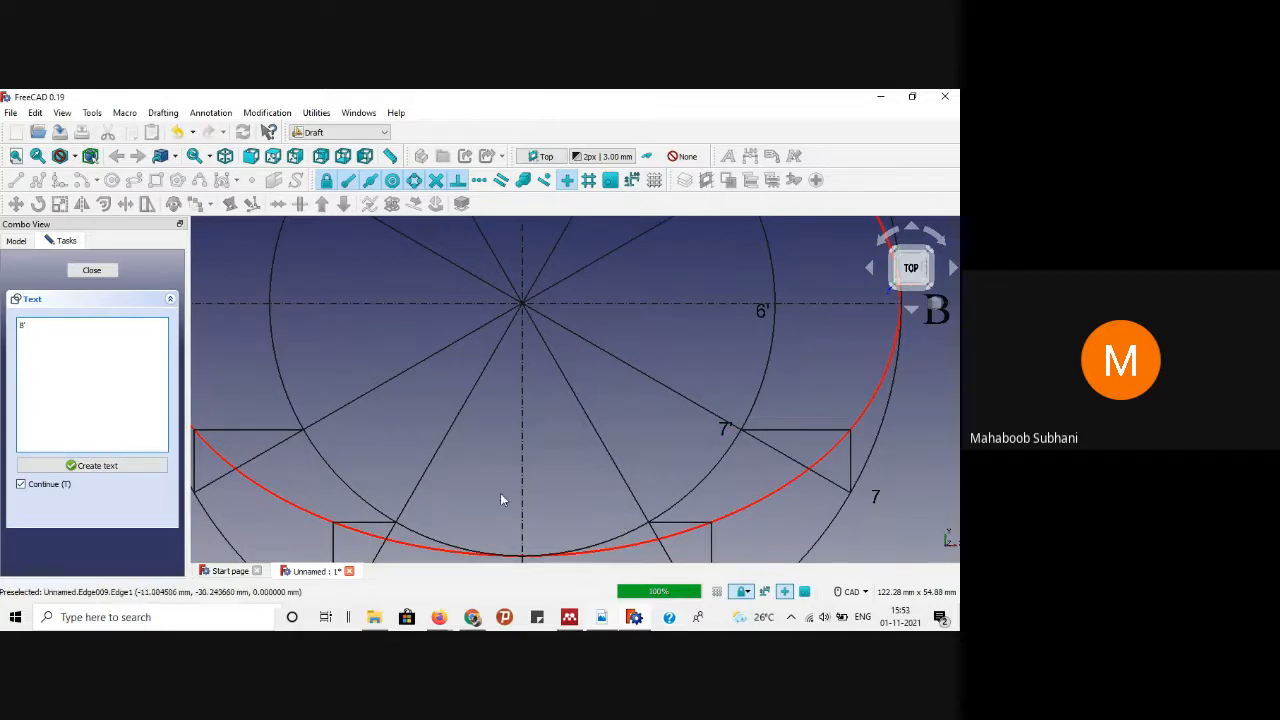
pyautogui.click(110, 467)
pyautogui.scroll(5, 491, 471)
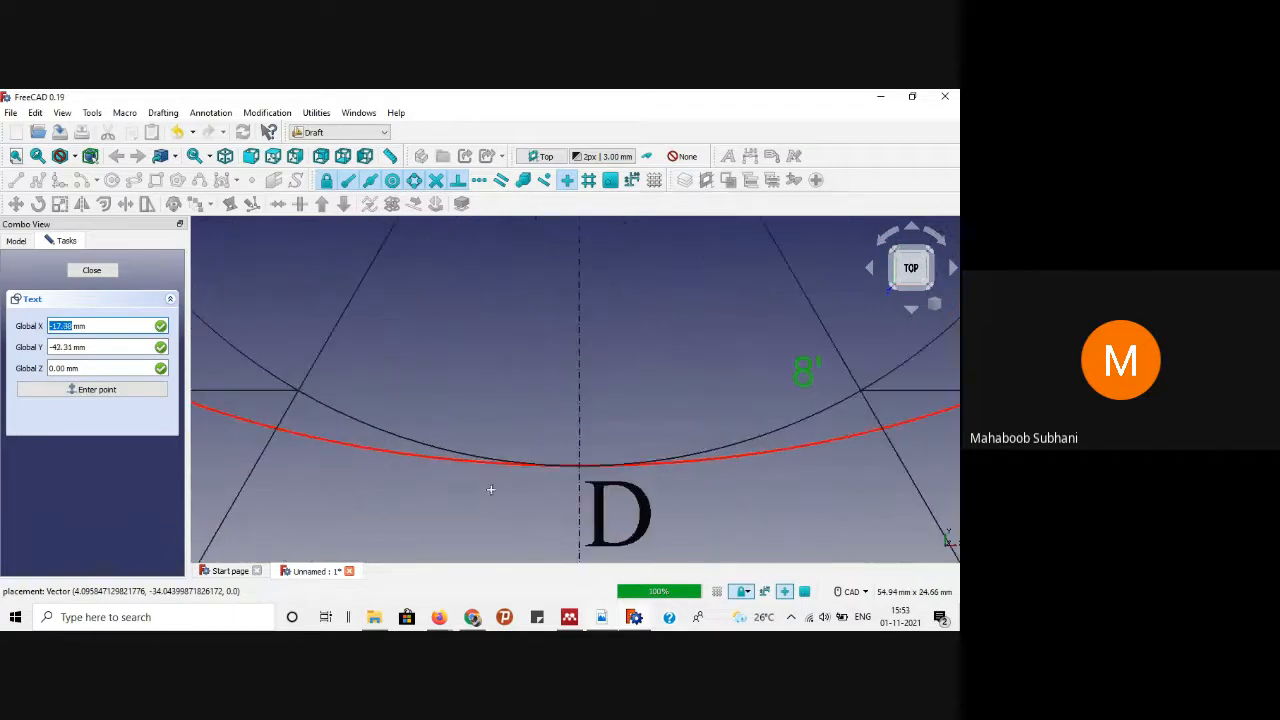
pyautogui.click(555, 440)
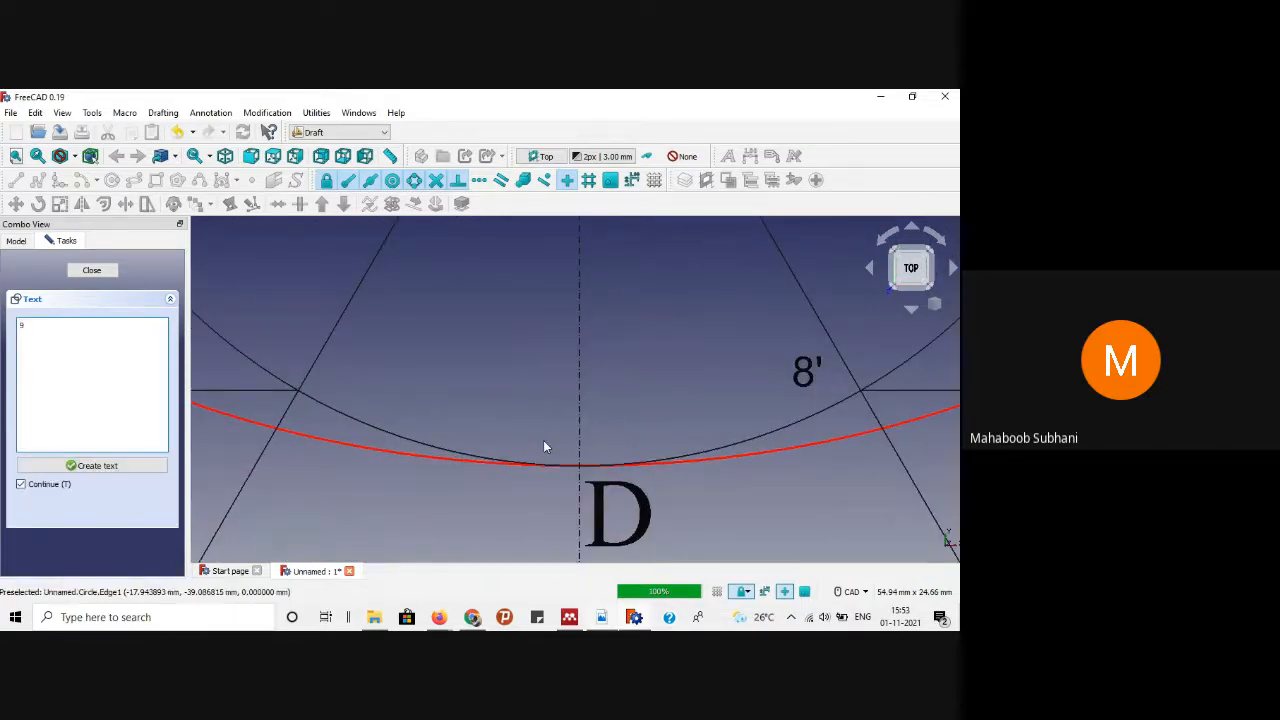
pyautogui.write("9'")
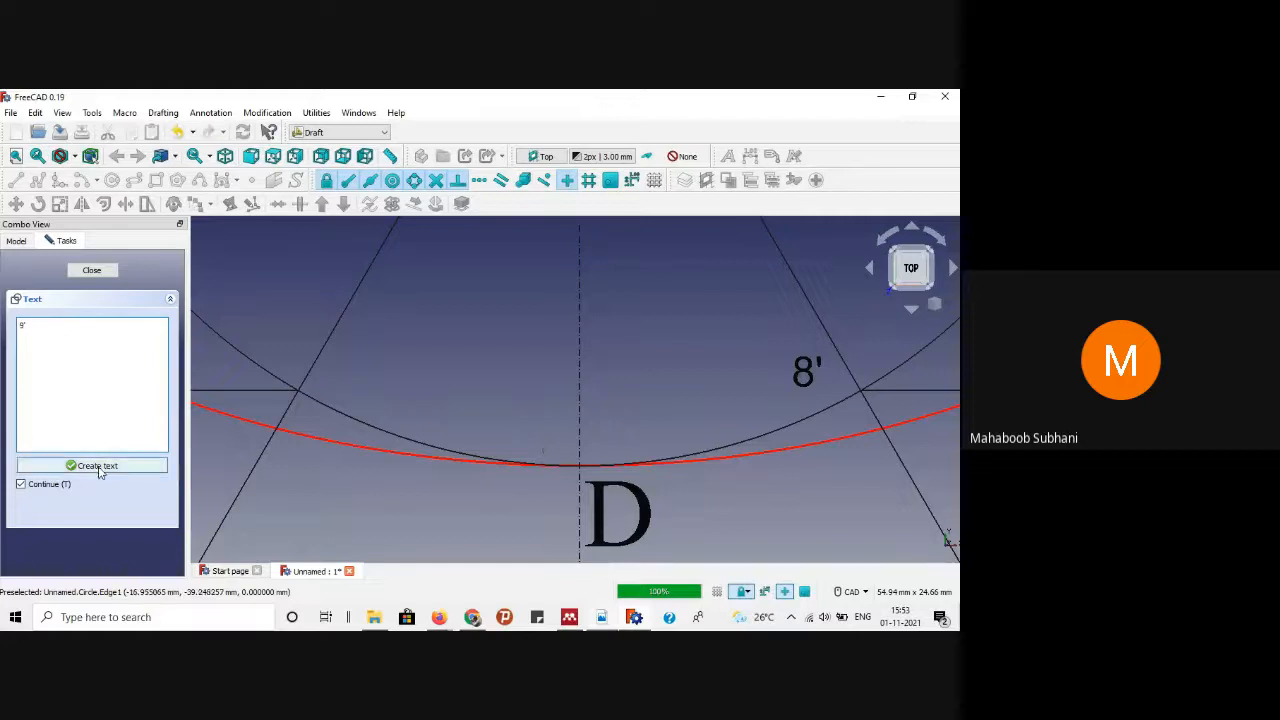
pyautogui.click(110, 467)
# Step: Add text labels 10' and 11' just inside the inner circle, beside its division points on the radial lines to 10 and 11
pyautogui.scroll(-2, 395, 457)
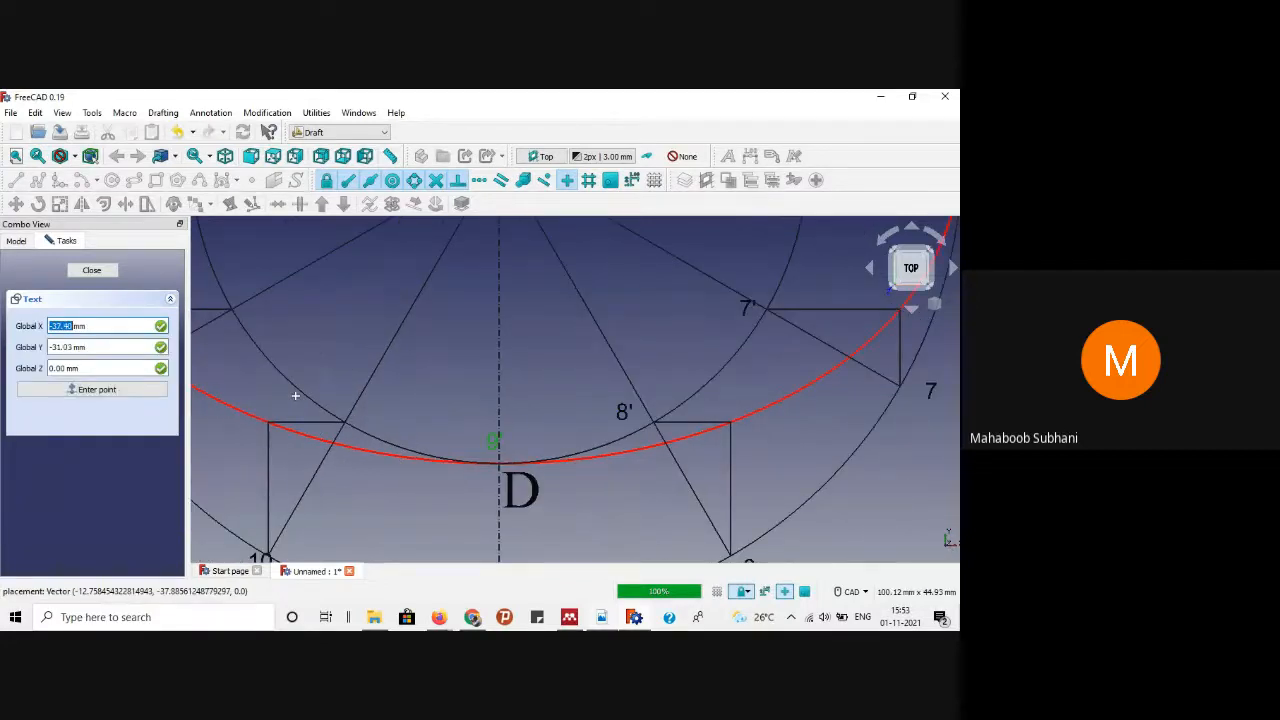
pyautogui.scroll(-2, 296, 394)
pyautogui.scroll(4, 306, 384)
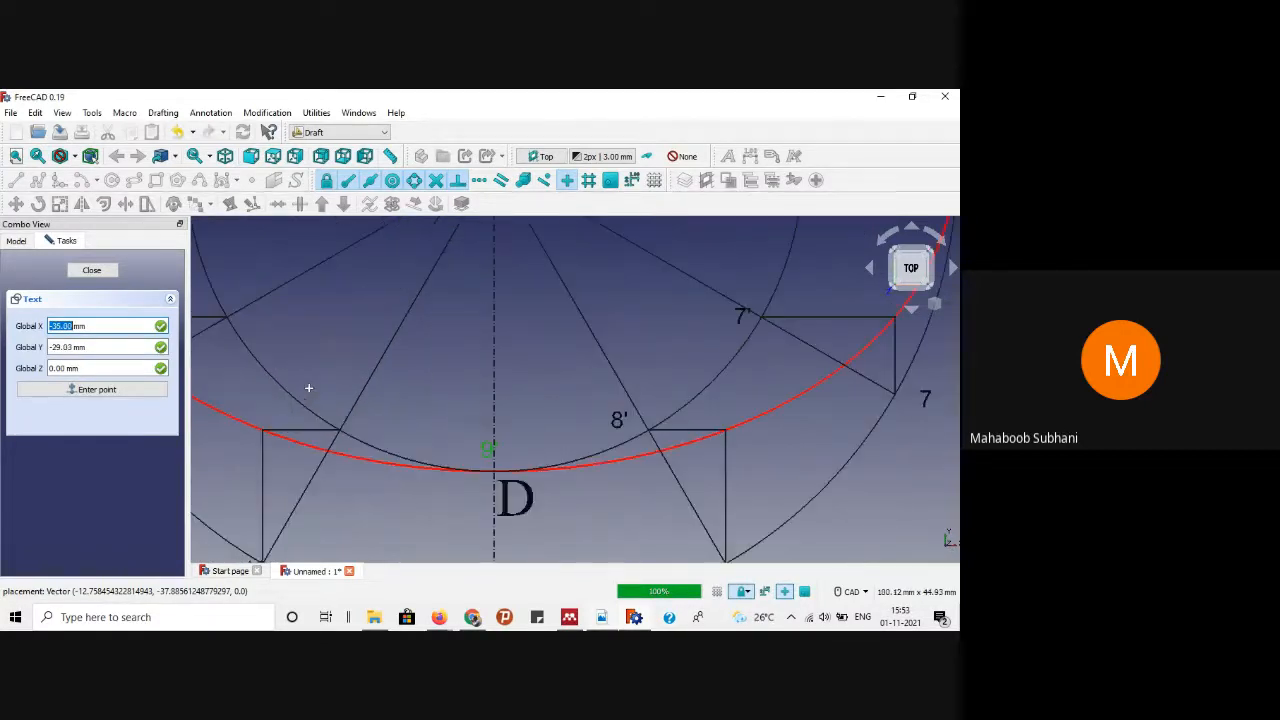
pyautogui.press('Return')
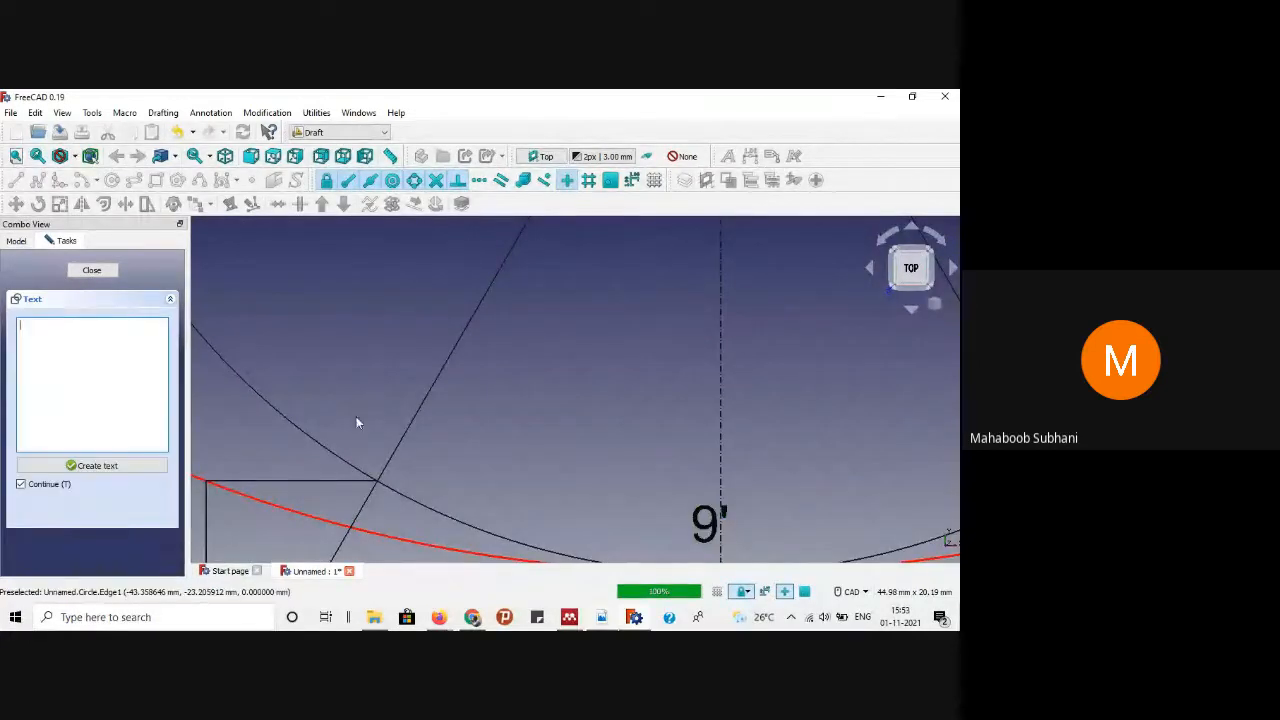
pyautogui.write('10')
pyautogui.click(125, 463)
pyautogui.scroll(-5, 403, 450)
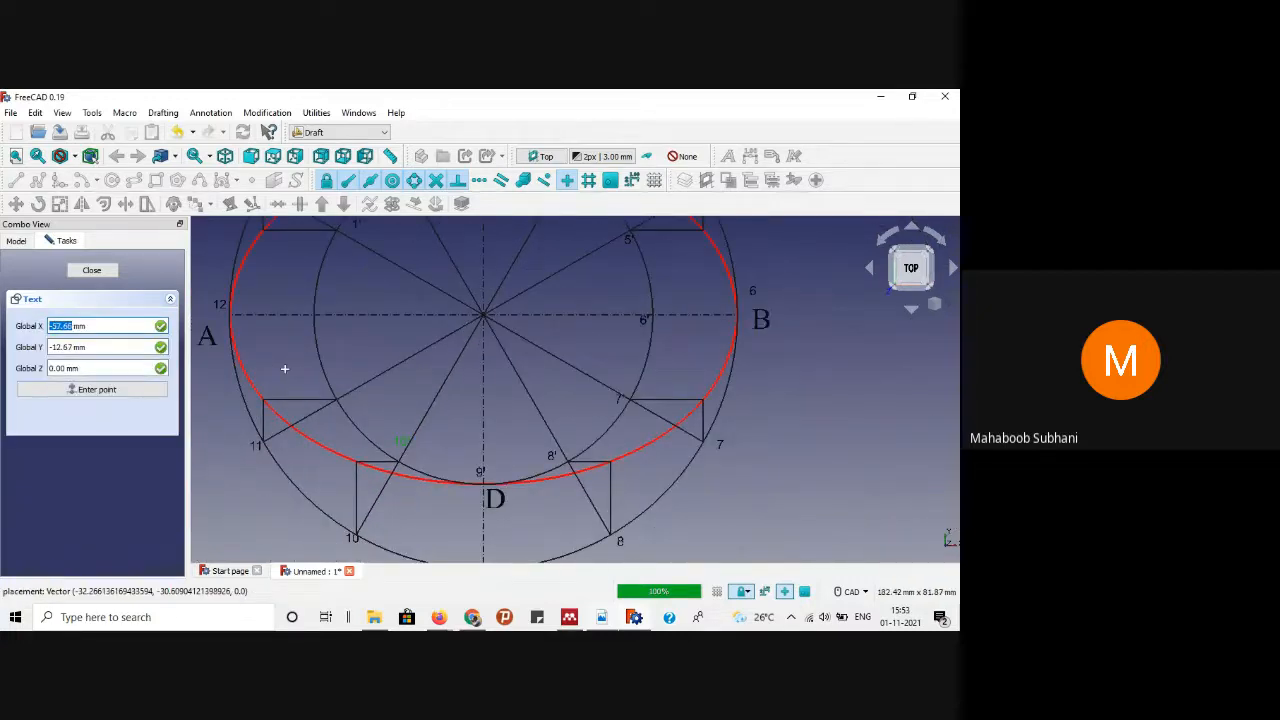
pyautogui.scroll(3, 285, 368)
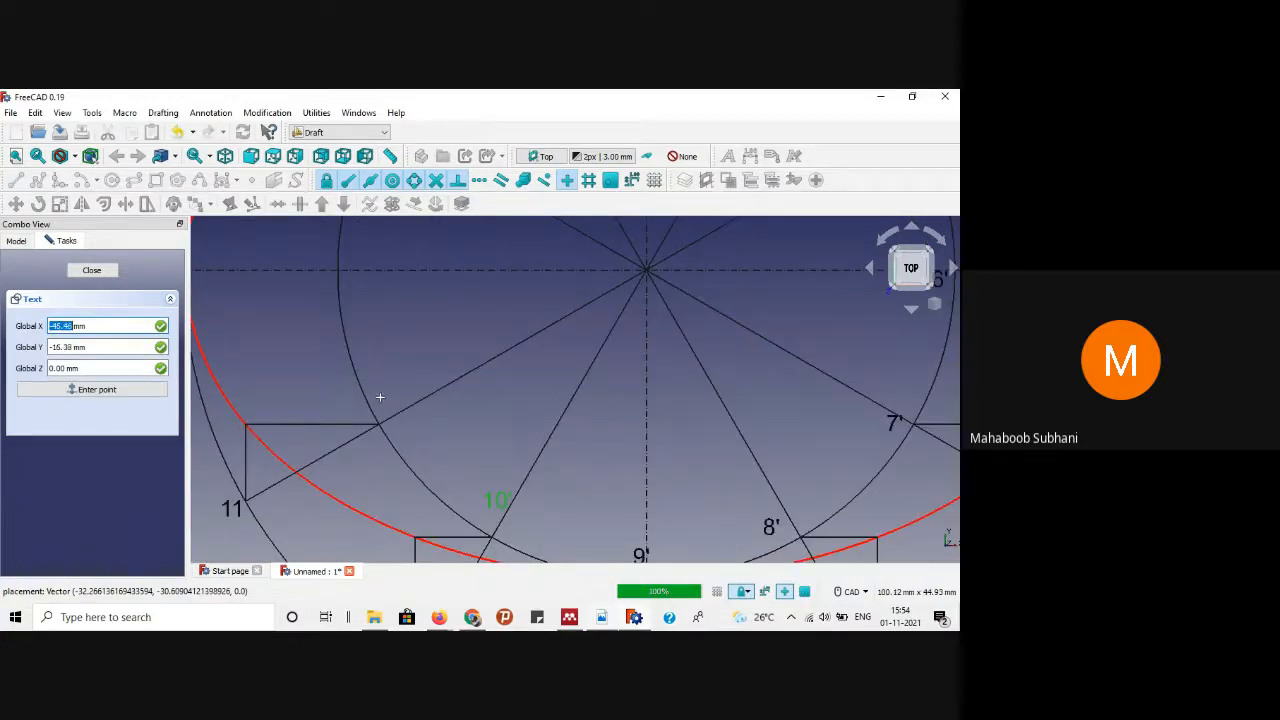
pyautogui.press('Return')
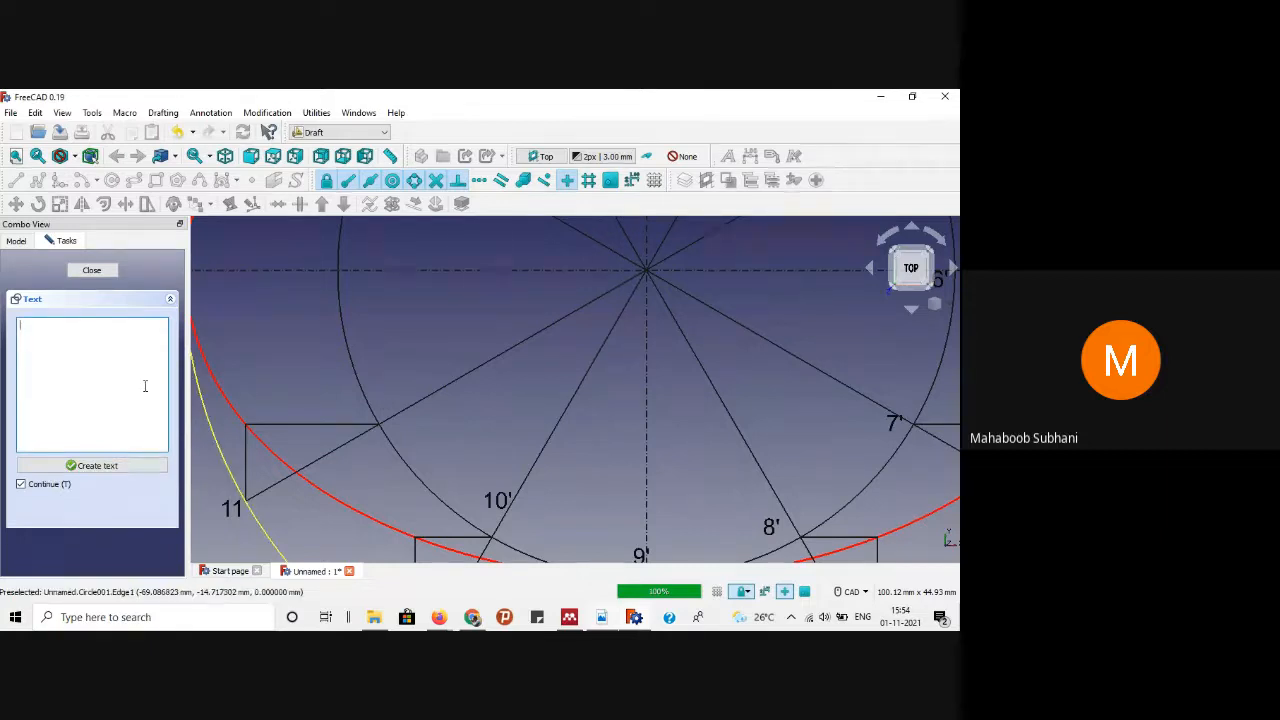
pyautogui.write('11')
pyautogui.click(100, 465)
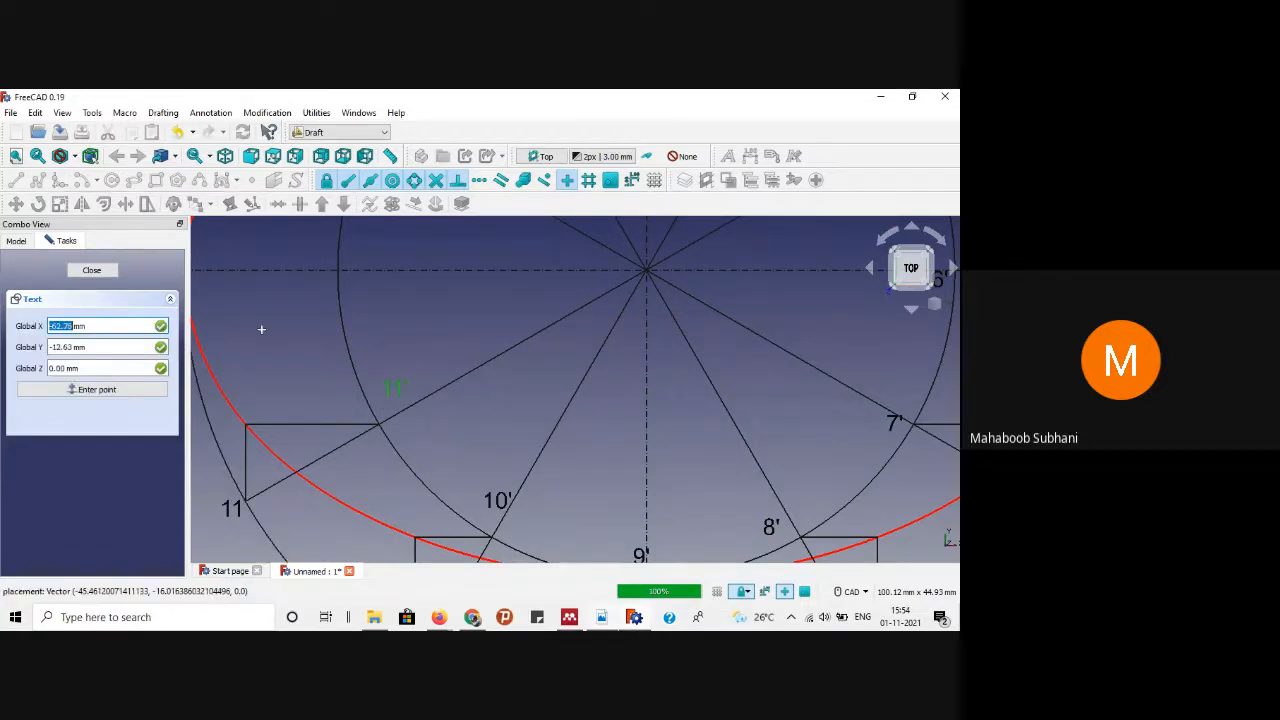
# Step: Add text label 12' just inside the inner circle on the horizontal centre line toward A, and end the Text command
pyautogui.scroll(-3, 357, 317)
pyautogui.scroll(4, 350, 290)
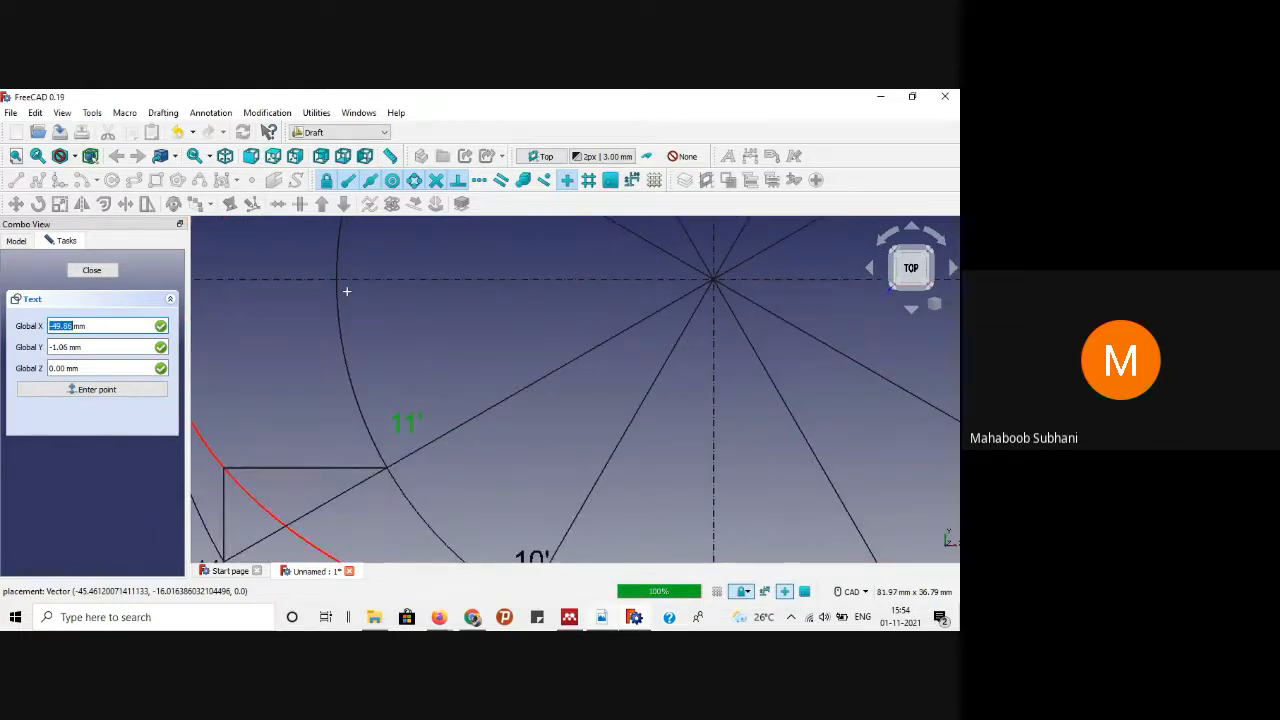
pyautogui.click(347, 291)
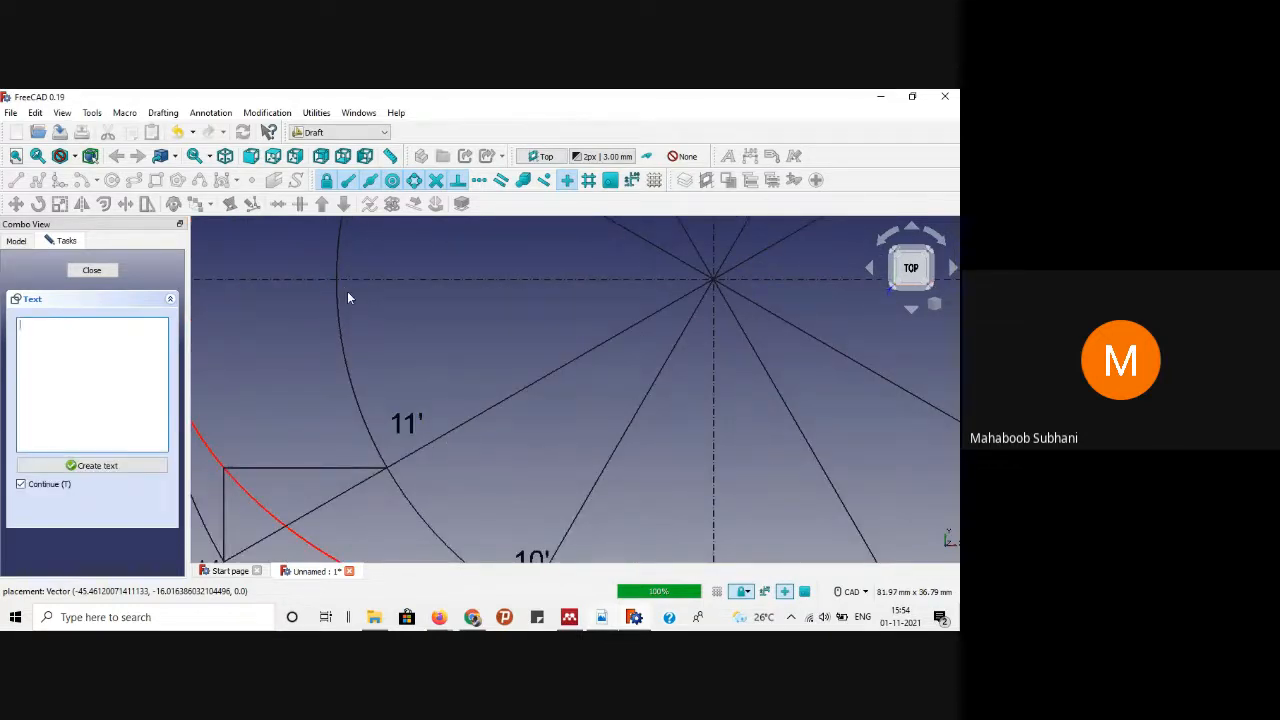
pyautogui.write('12')
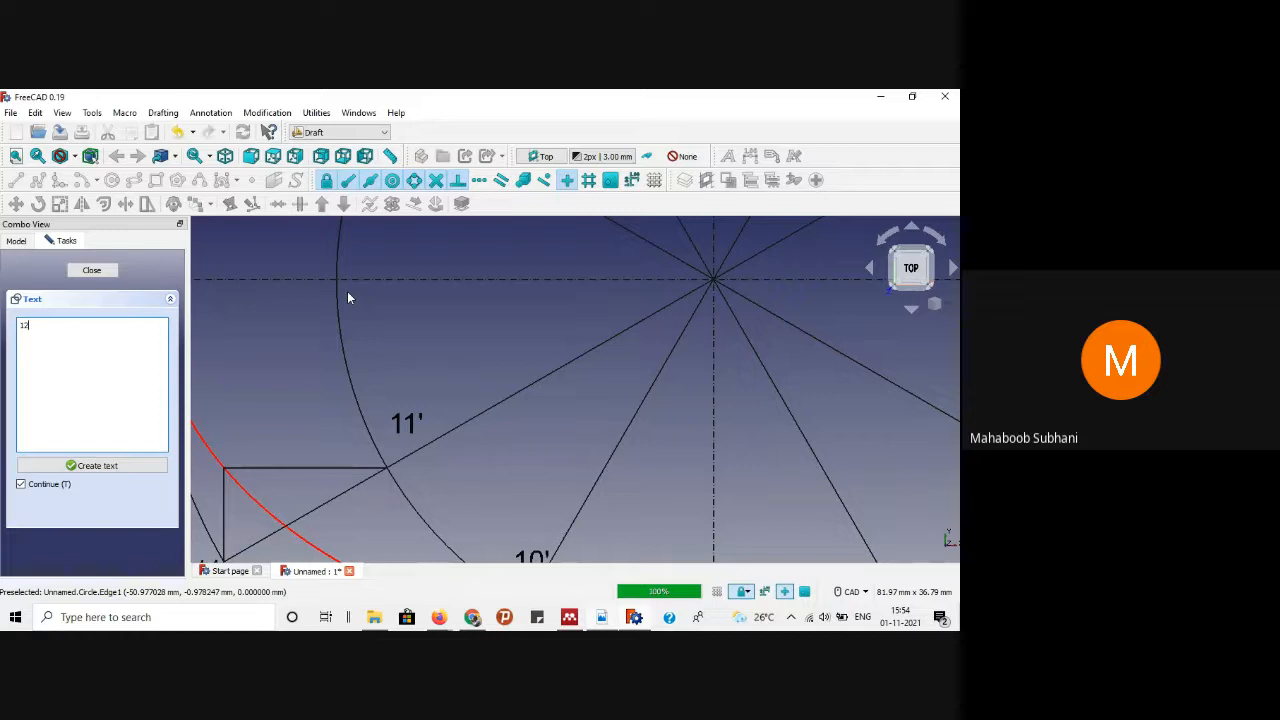
pyautogui.write("'")
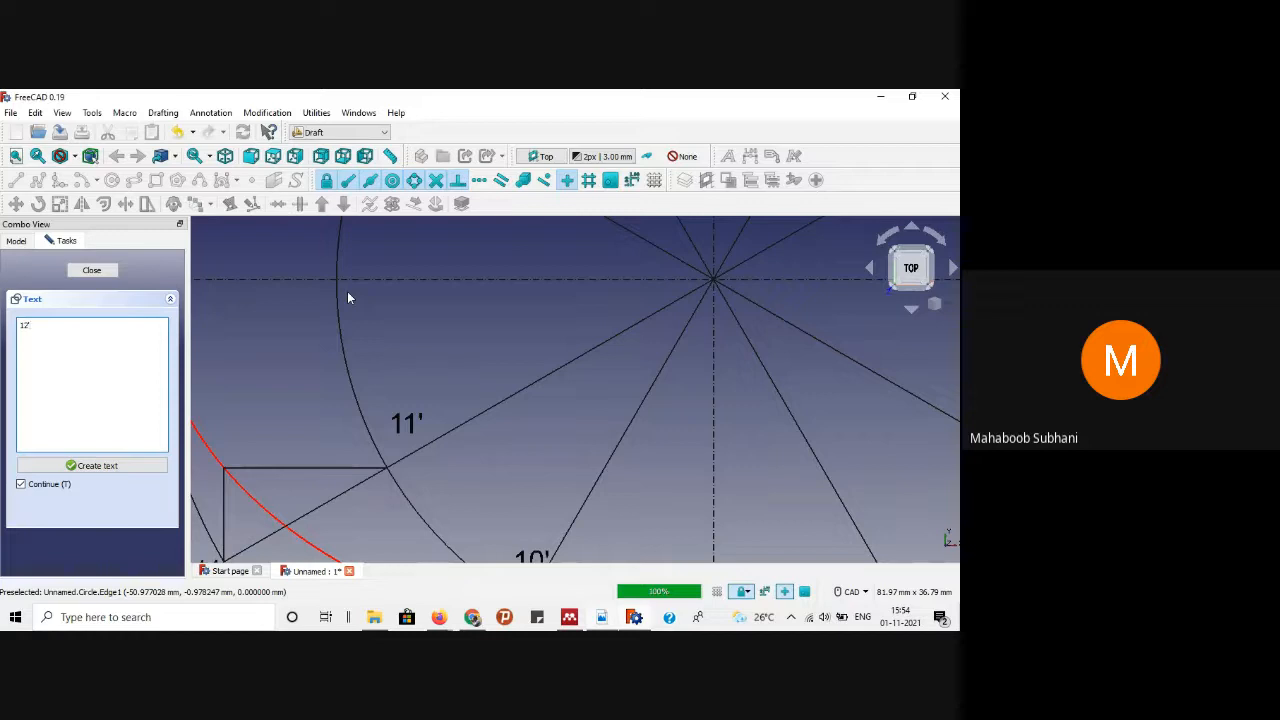
pyautogui.click(106, 466)
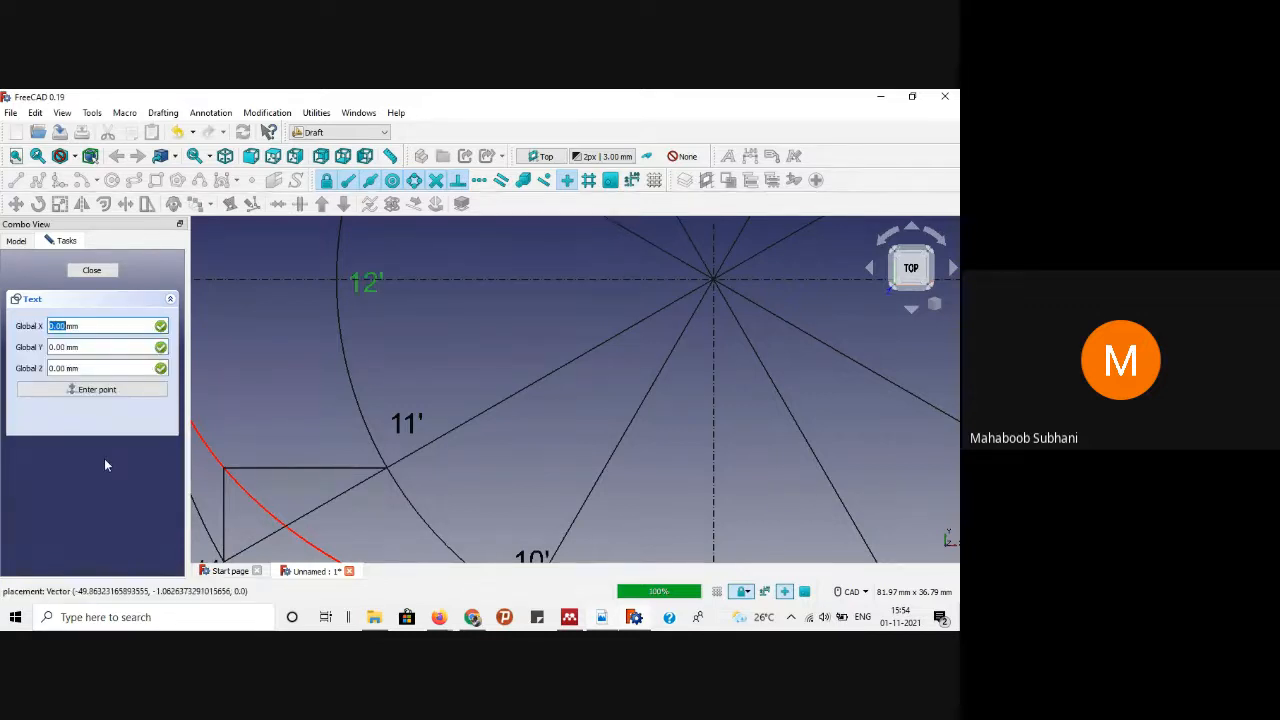
pyautogui.click(107, 276)
# Step: Move text label 12' slightly down so it sits just below the horizontal centre line
pyautogui.scroll(-2, 503, 400)
pyautogui.scroll(-1, 503, 400)
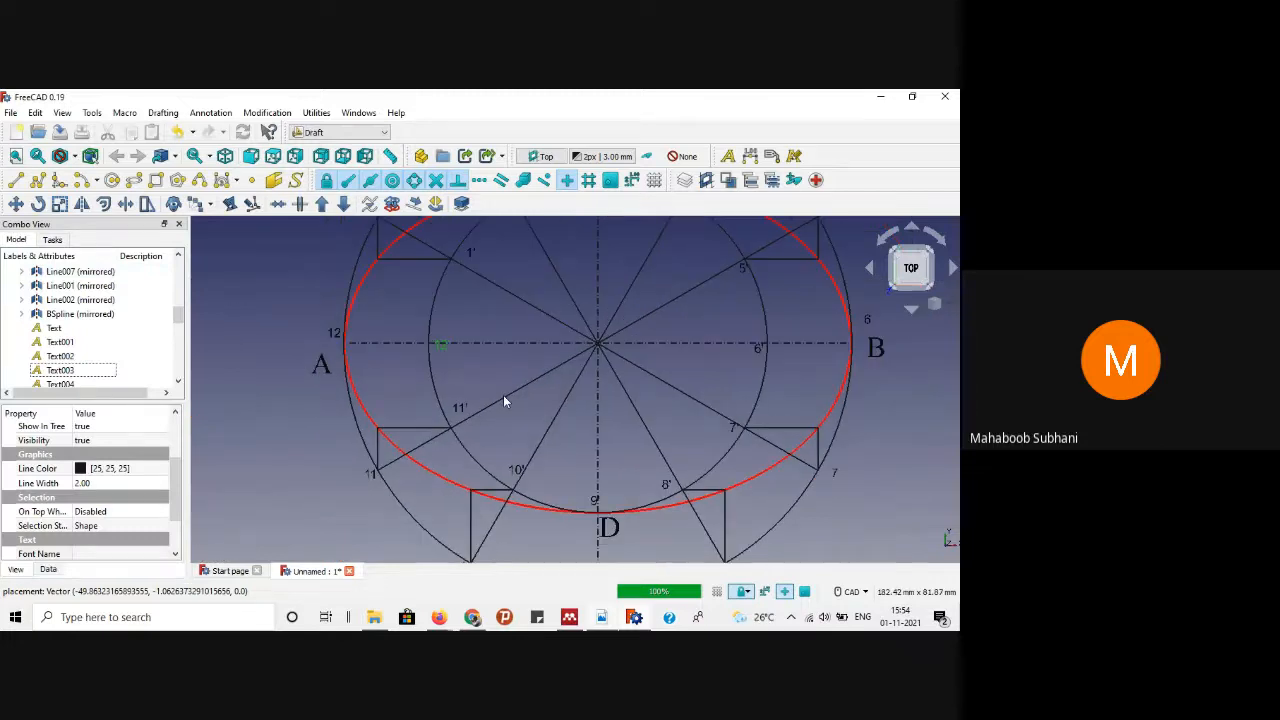
pyautogui.scroll(2, 442, 362)
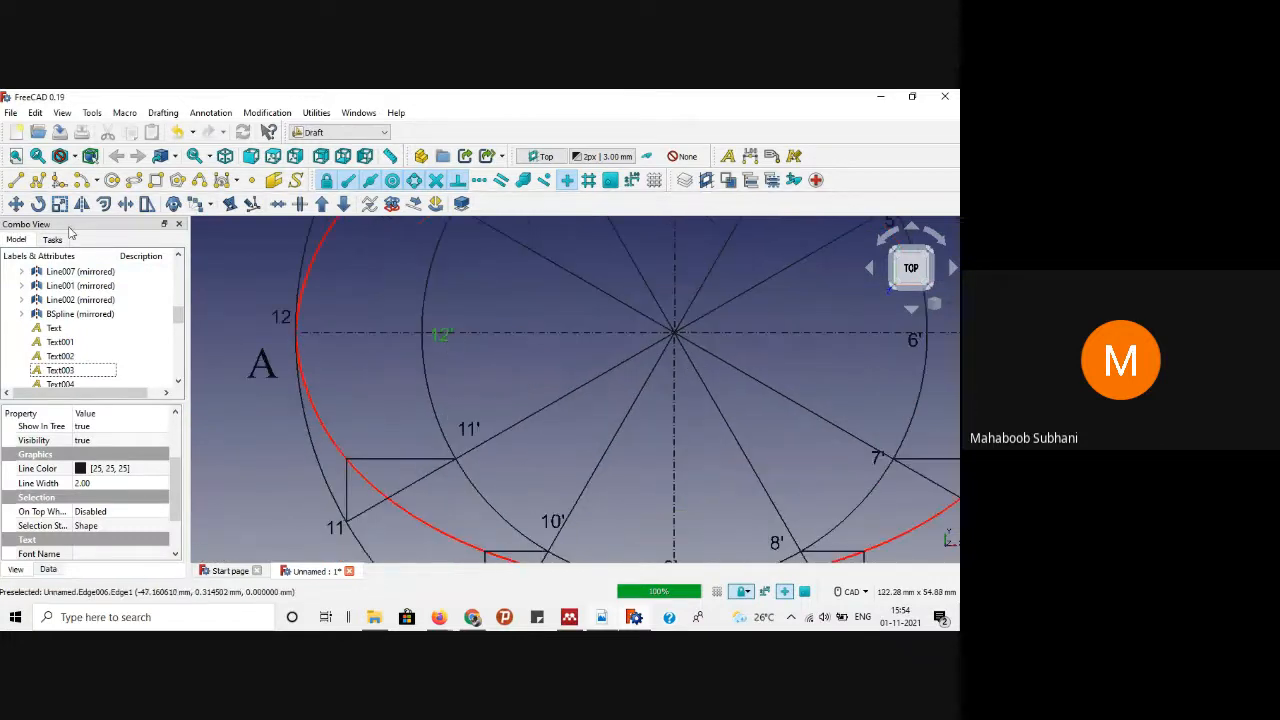
pyautogui.click(16, 203)
pyautogui.click(440, 338)
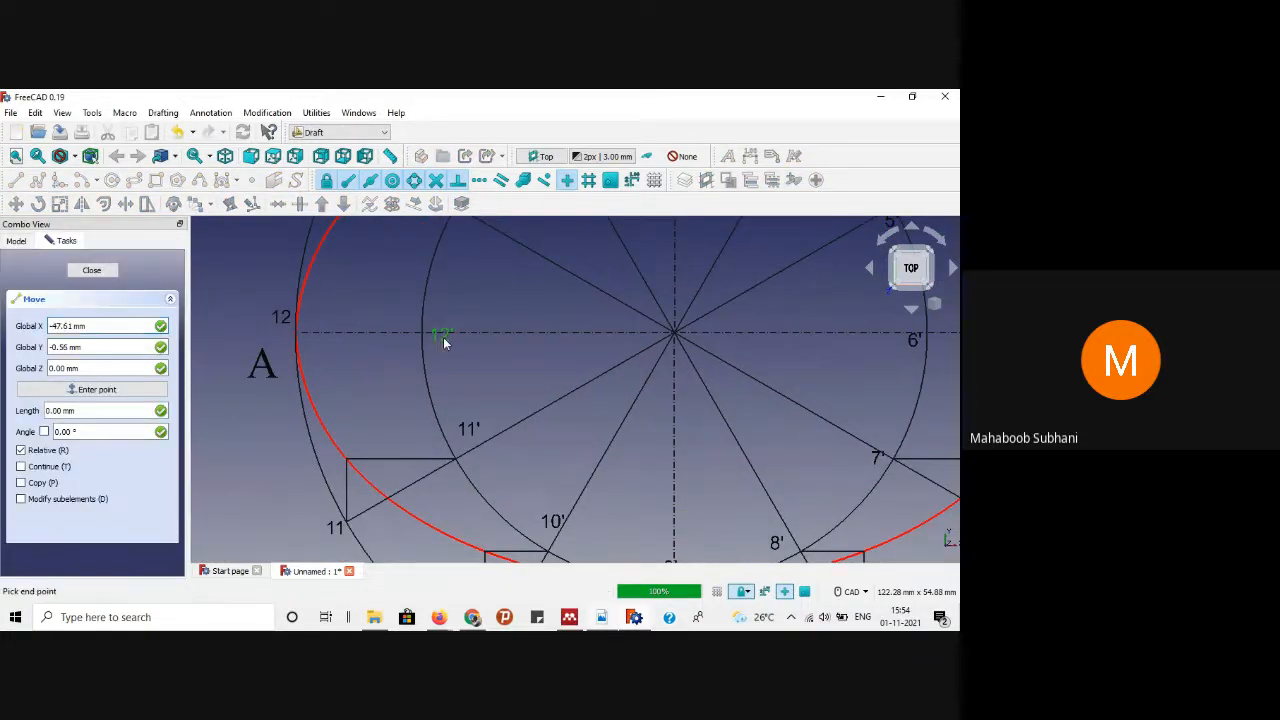
pyautogui.click(441, 351)
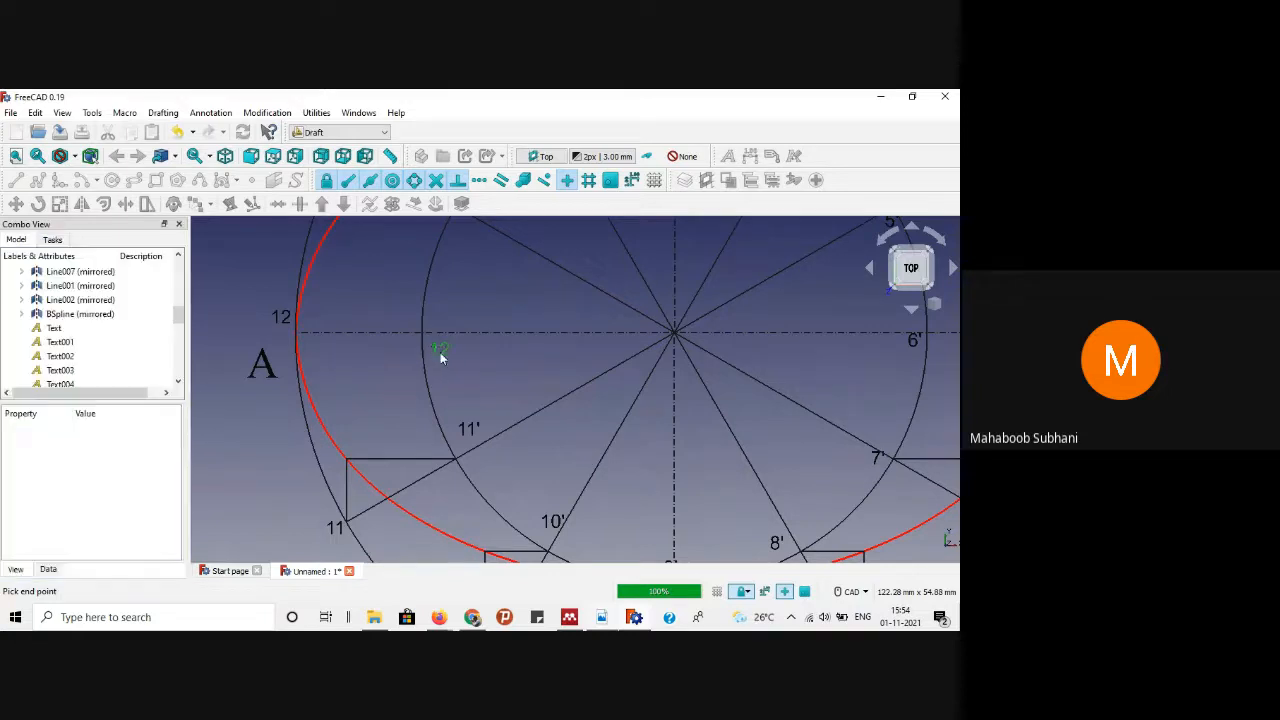
pyautogui.scroll(-5, 370, 353)
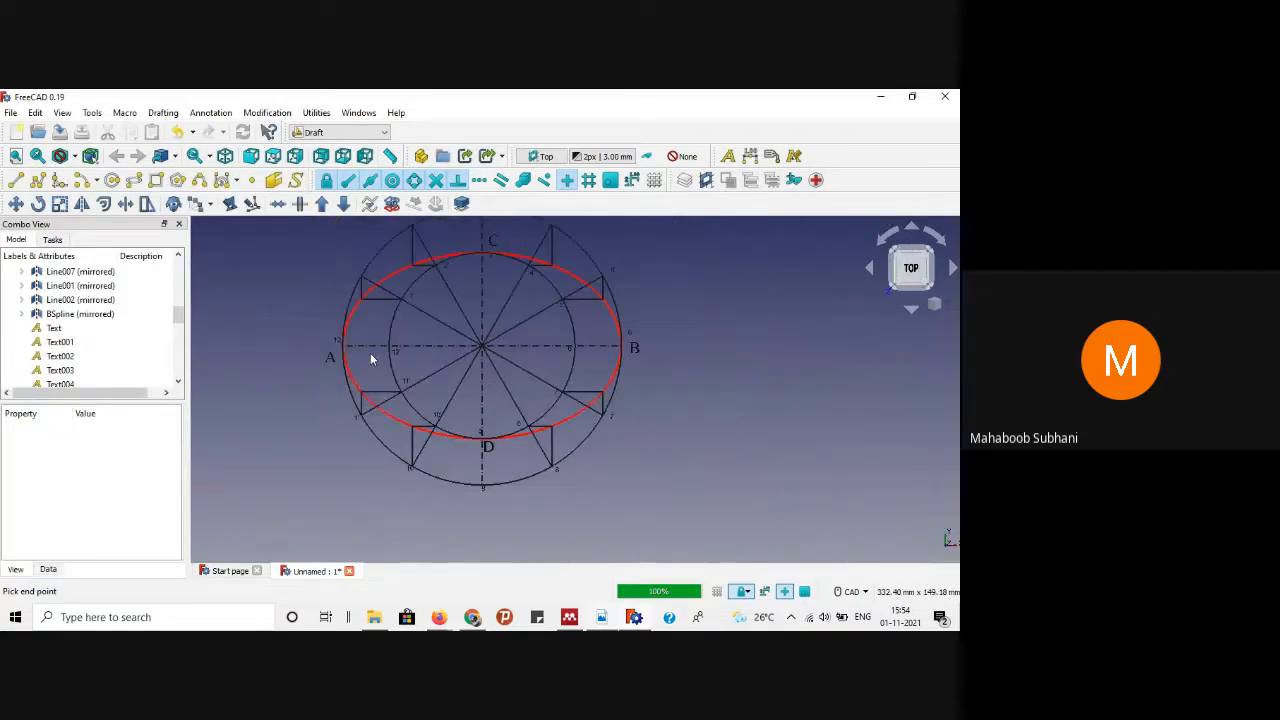
pyautogui.scroll(3, 382, 334)
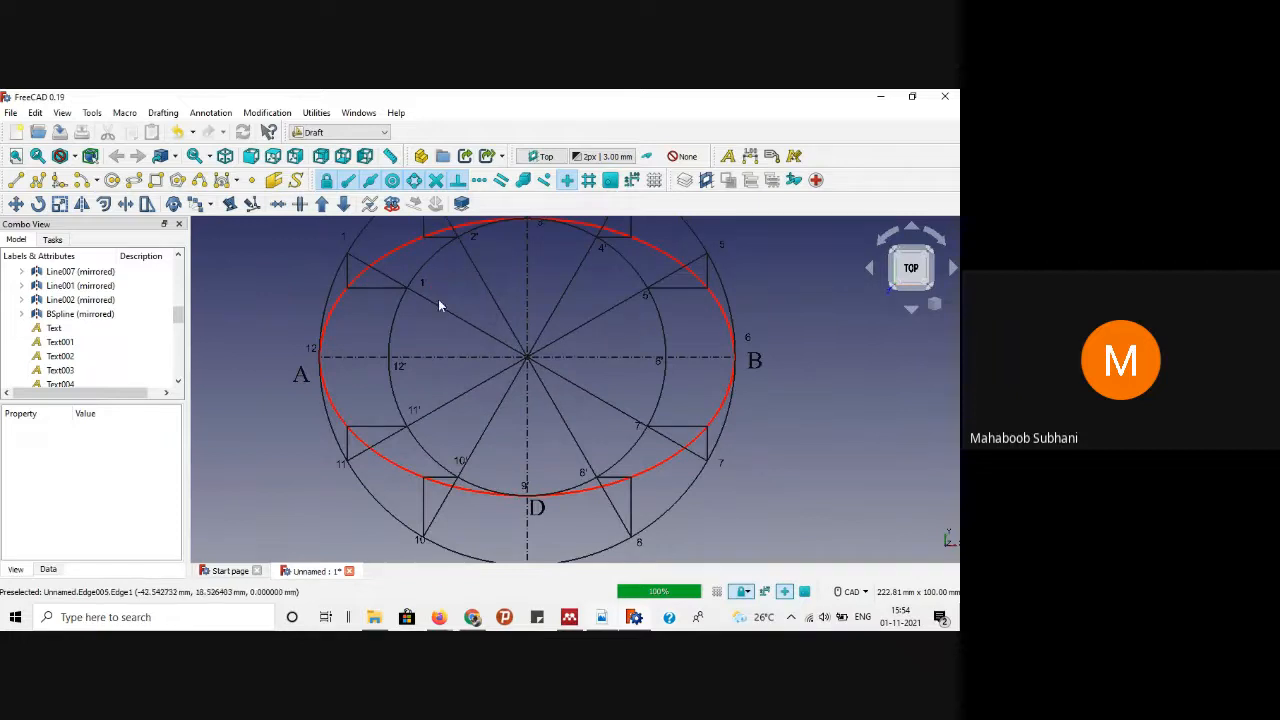
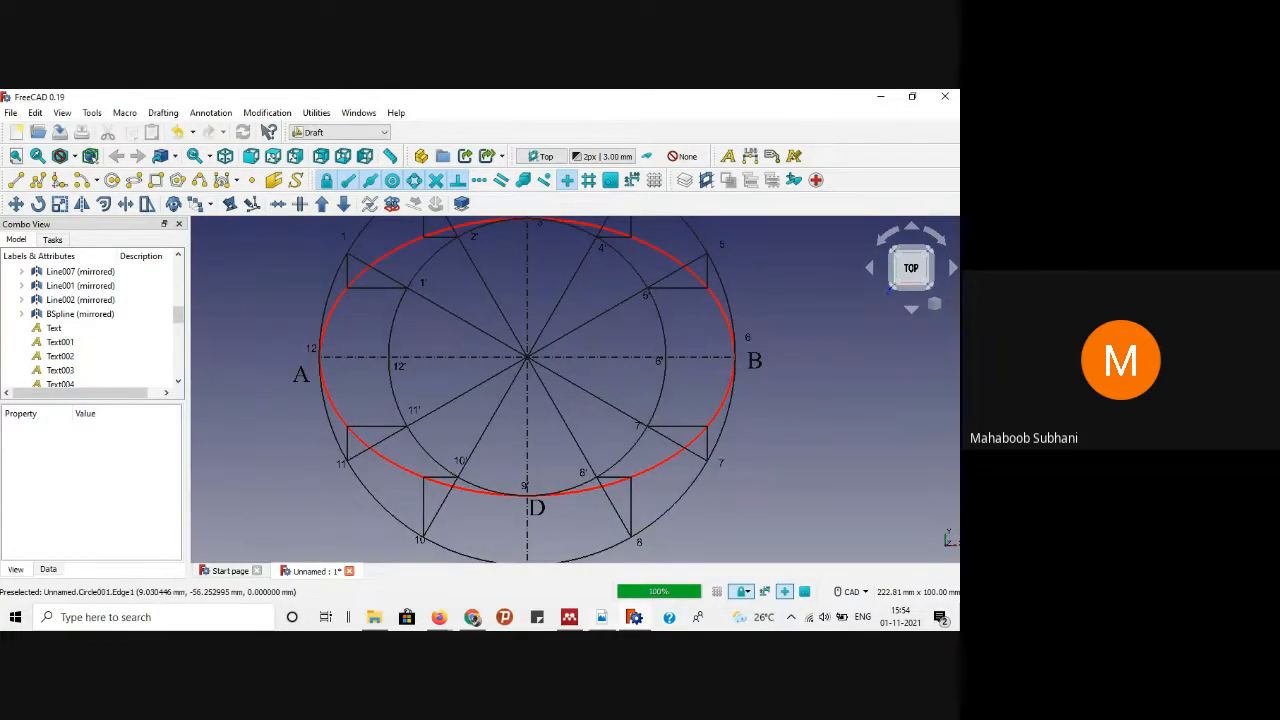
# Step: Check the labels in the FreeCAD.pdf reference drawing and add text label P1 just below the ellipse point beneath point 1, with Continue enabled
pyautogui.click(601, 617)
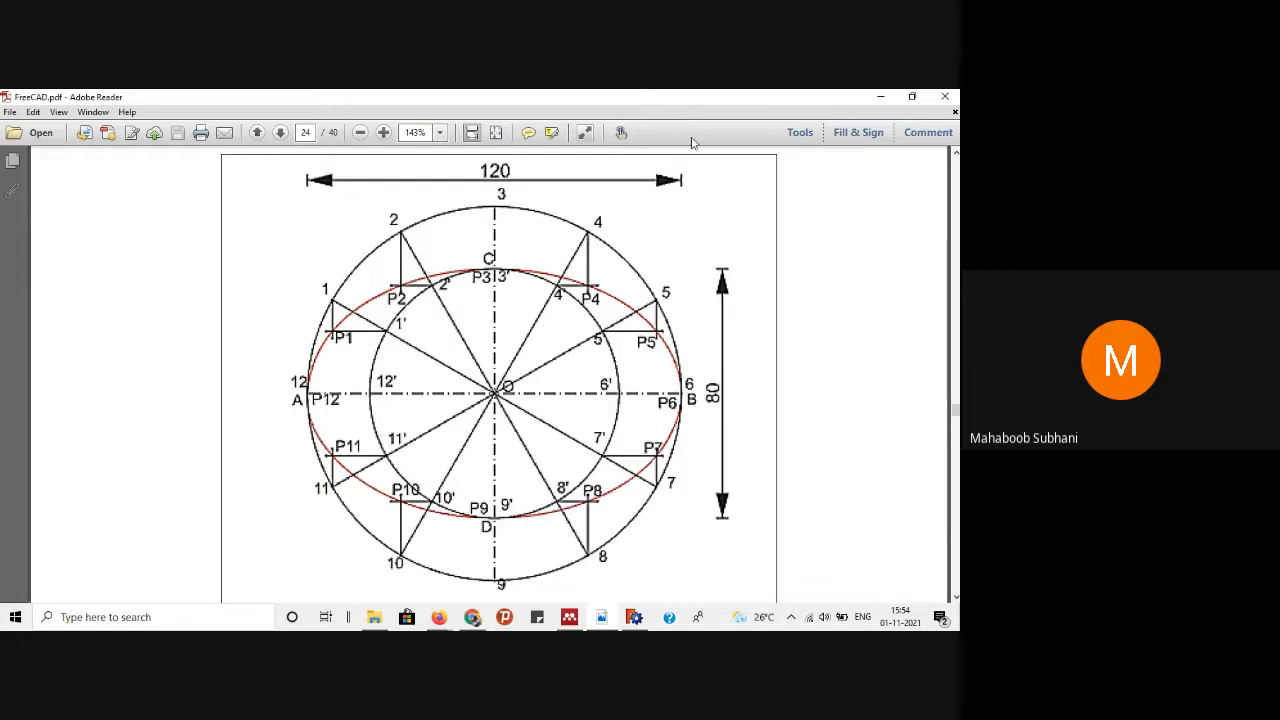
pyautogui.click(880, 96)
pyautogui.scroll(-2, 376, 354)
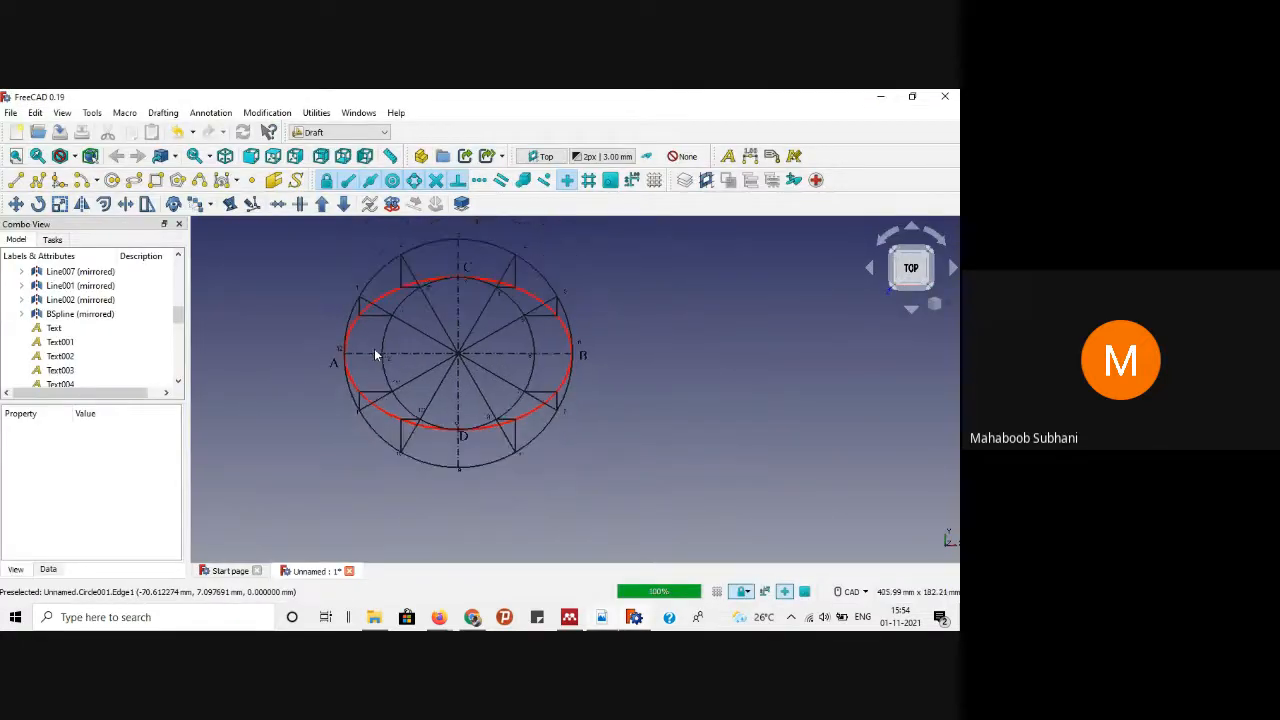
pyautogui.scroll(5, 373, 328)
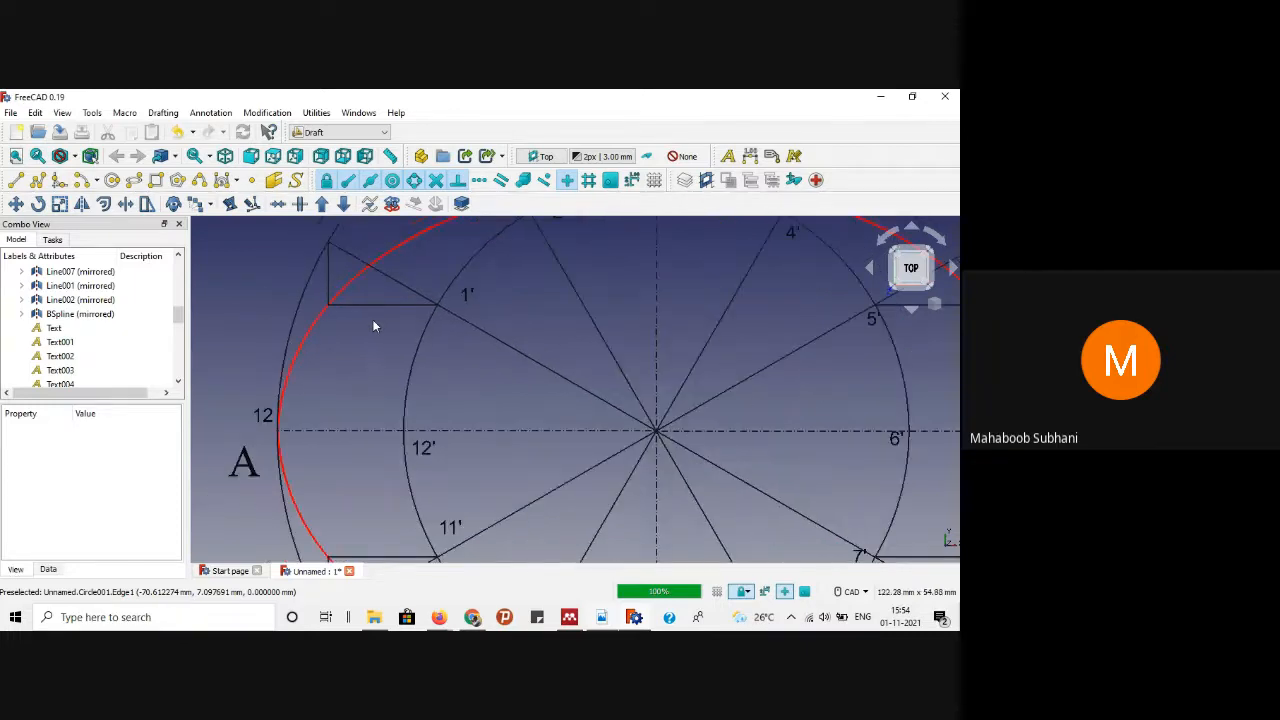
pyautogui.click(728, 157)
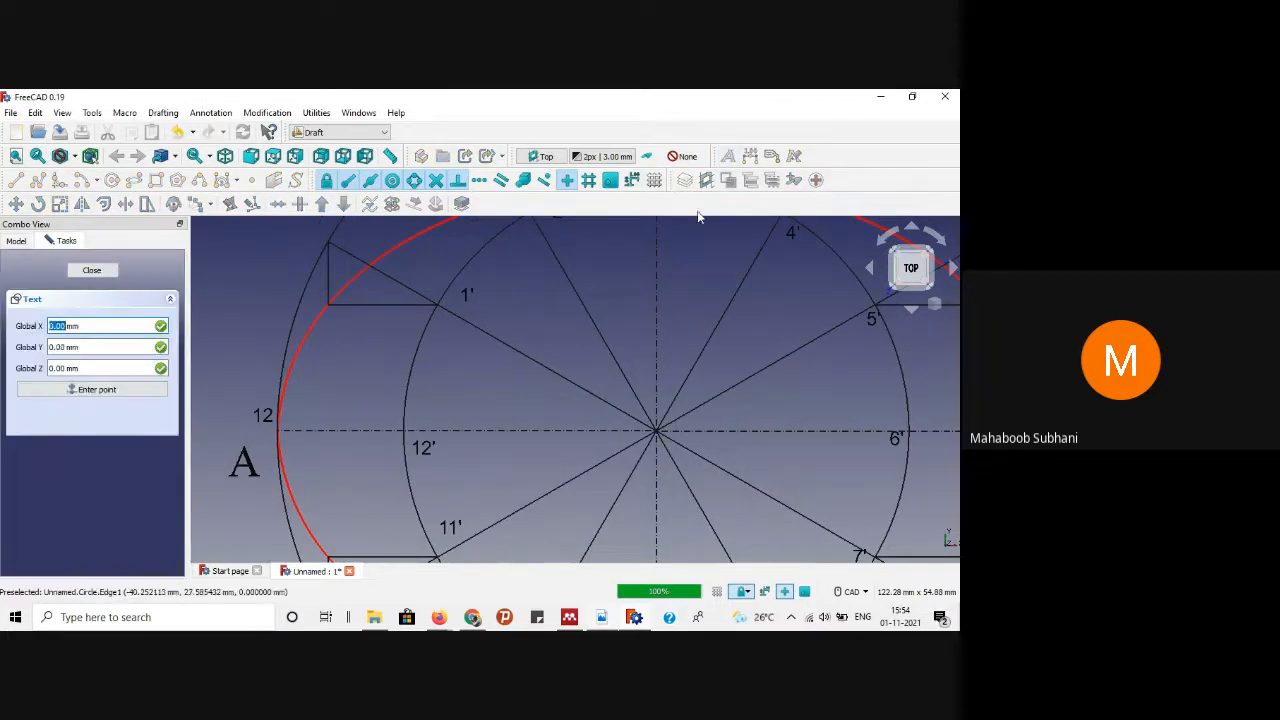
pyautogui.click(333, 318)
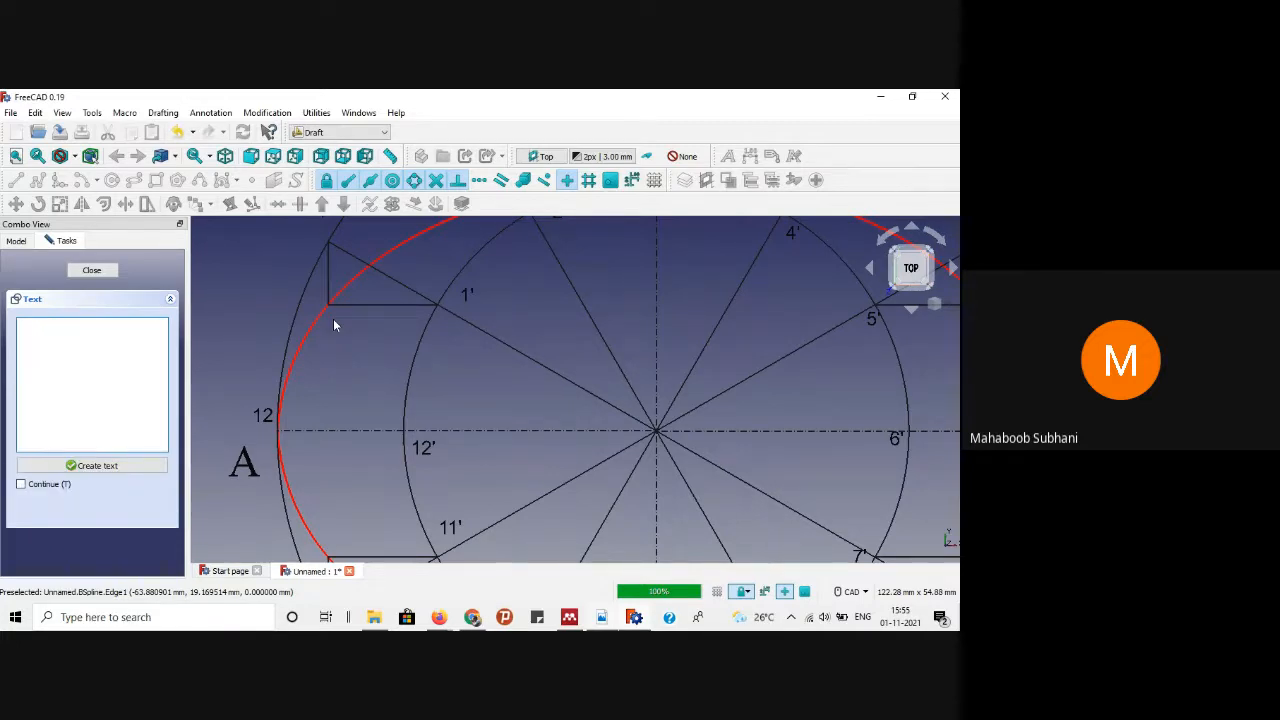
pyautogui.write('P1')
pyautogui.click(52, 487)
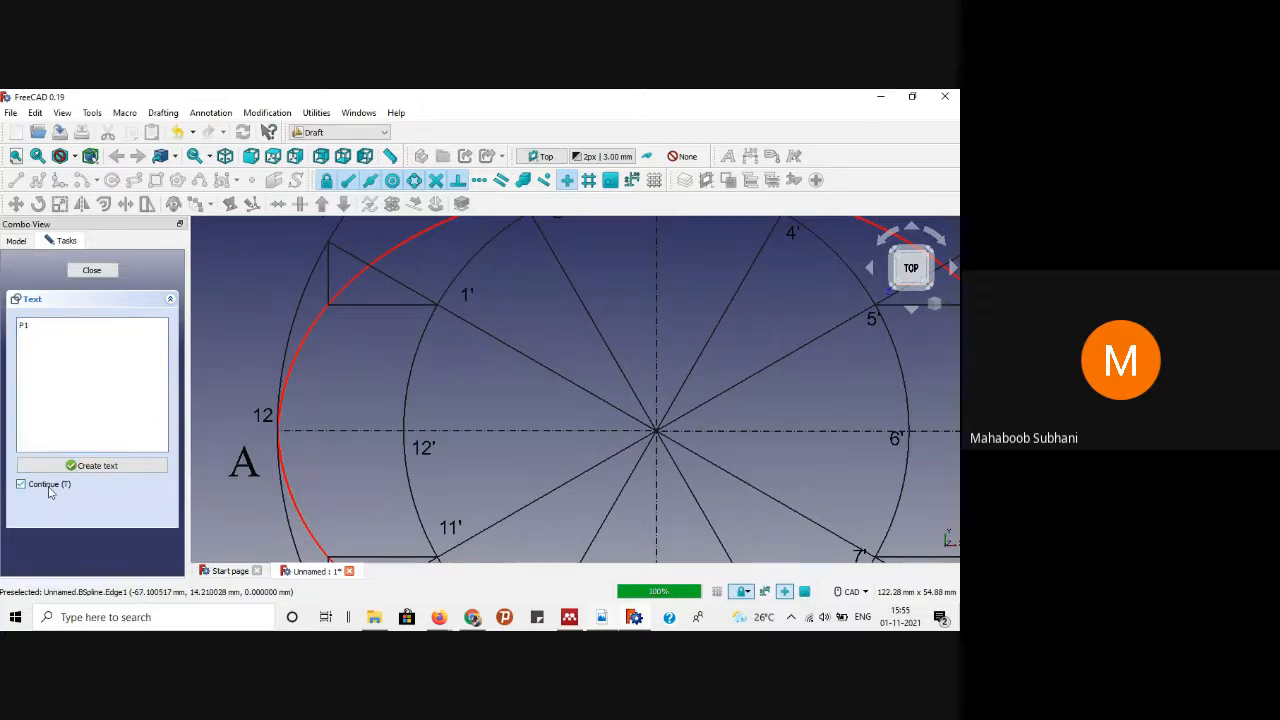
pyautogui.click(77, 466)
# Step: Add text label P2 just below the ellipse point where the vertical from 2 meets the horizontal from 2'
pyautogui.scroll(-3, 354, 279)
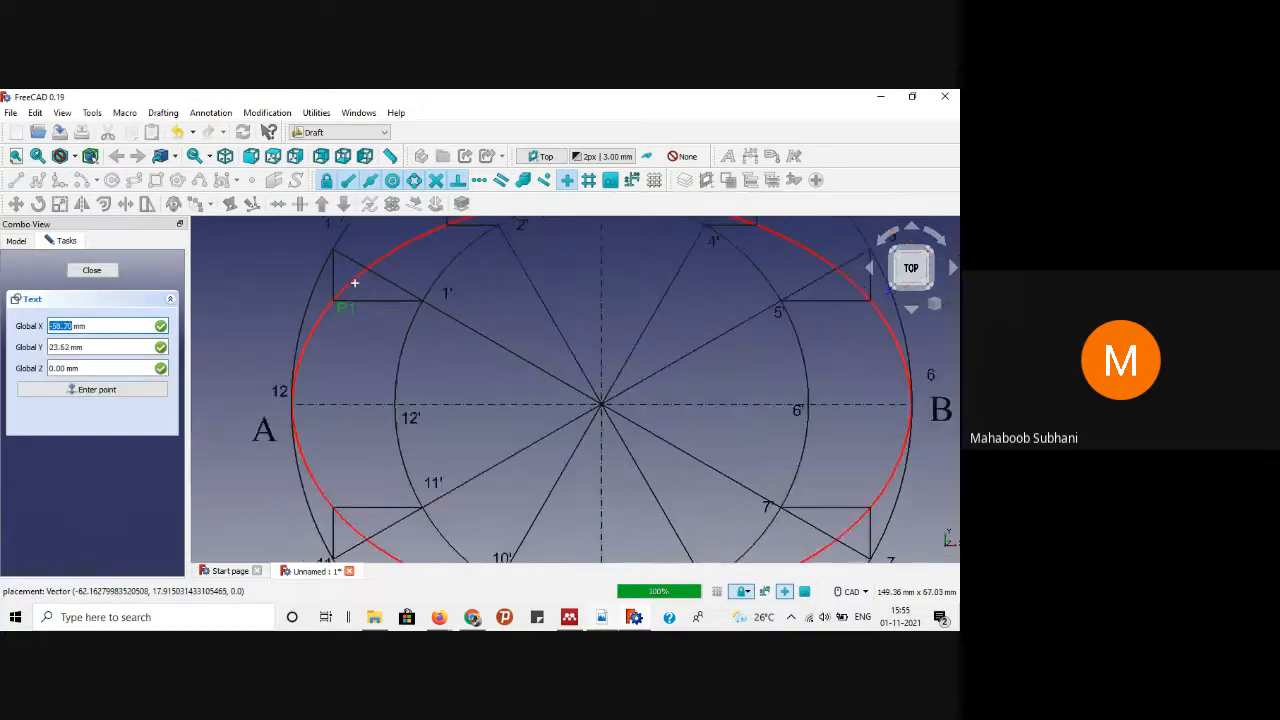
pyautogui.scroll(6, 414, 240)
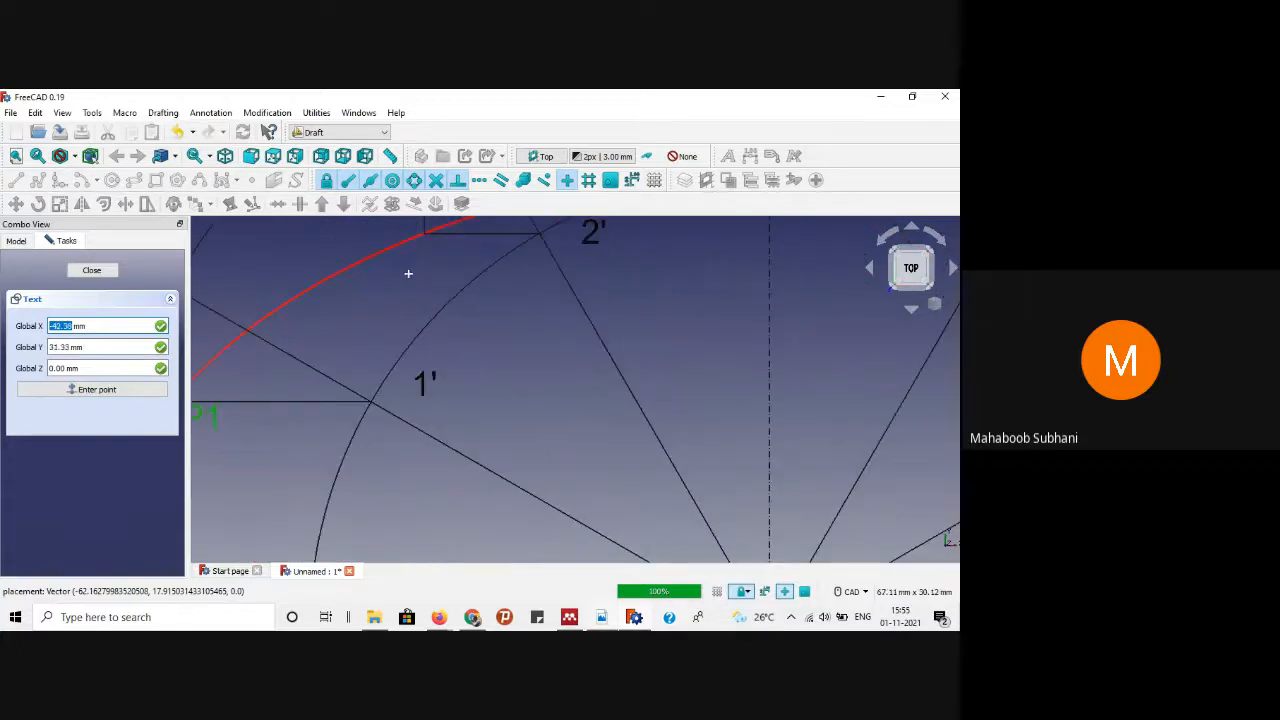
pyautogui.click(420, 261)
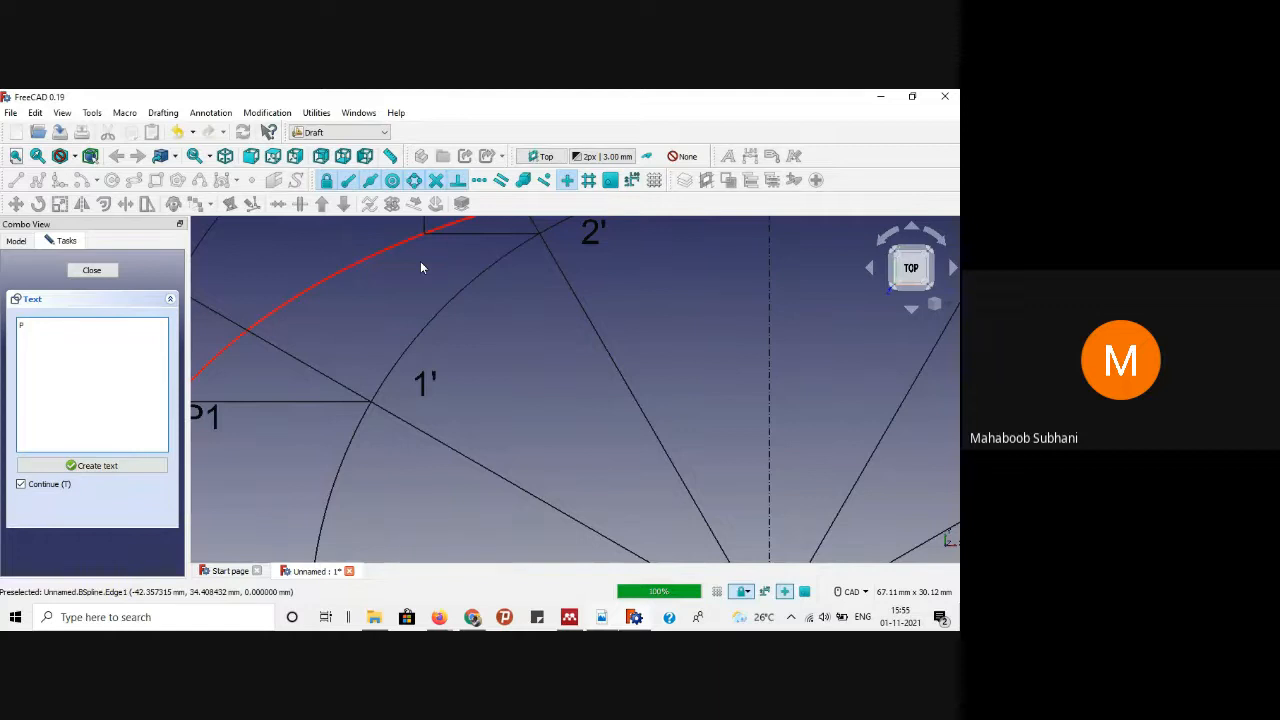
pyautogui.click(126, 466)
# Step: Add text label P5 just outside the ellipse, beside the point where the vertical from 4 meets the horizontal from 4'
pyautogui.scroll(-4, 440, 250)
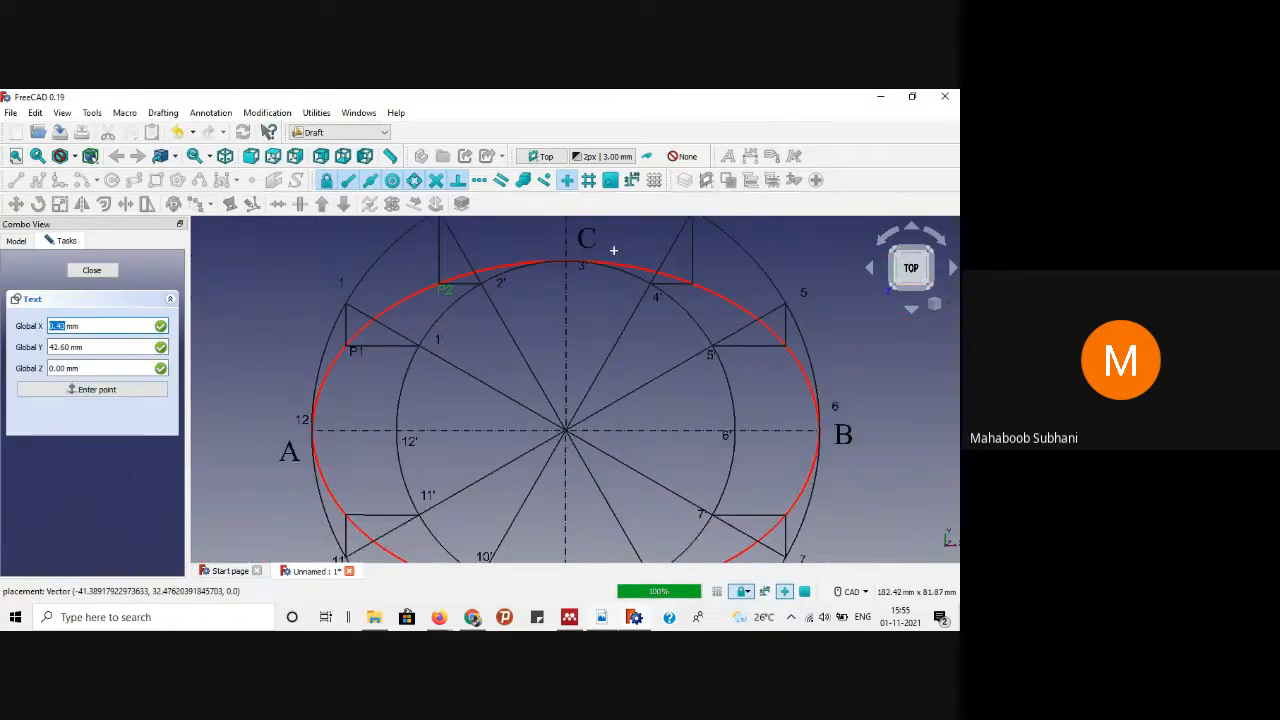
pyautogui.scroll(4, 545, 270)
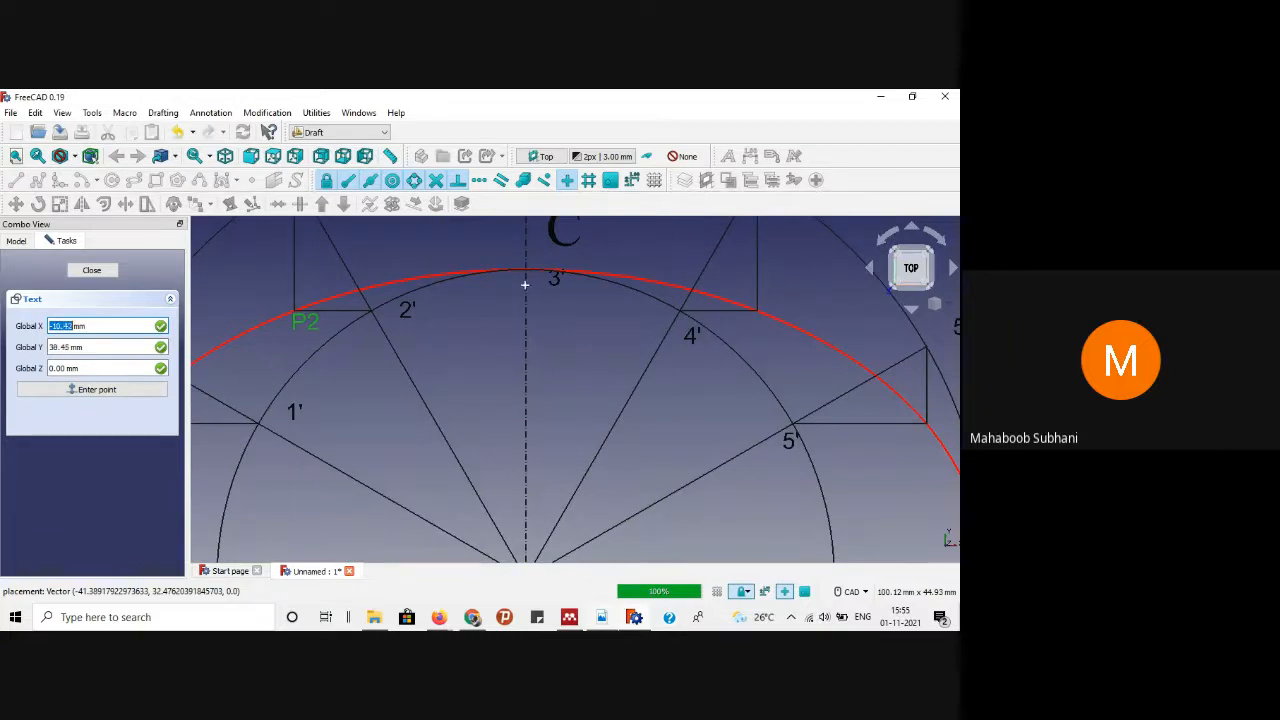
pyautogui.scroll(2, 773, 303)
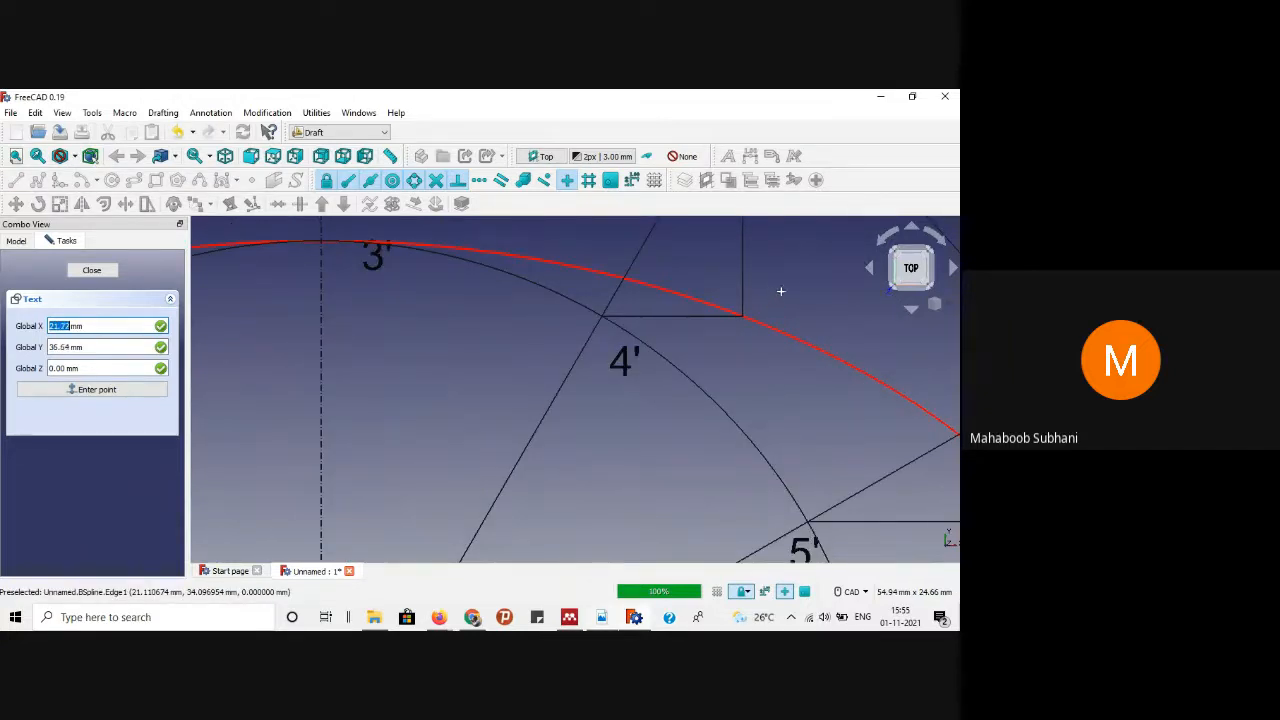
pyautogui.click(781, 286)
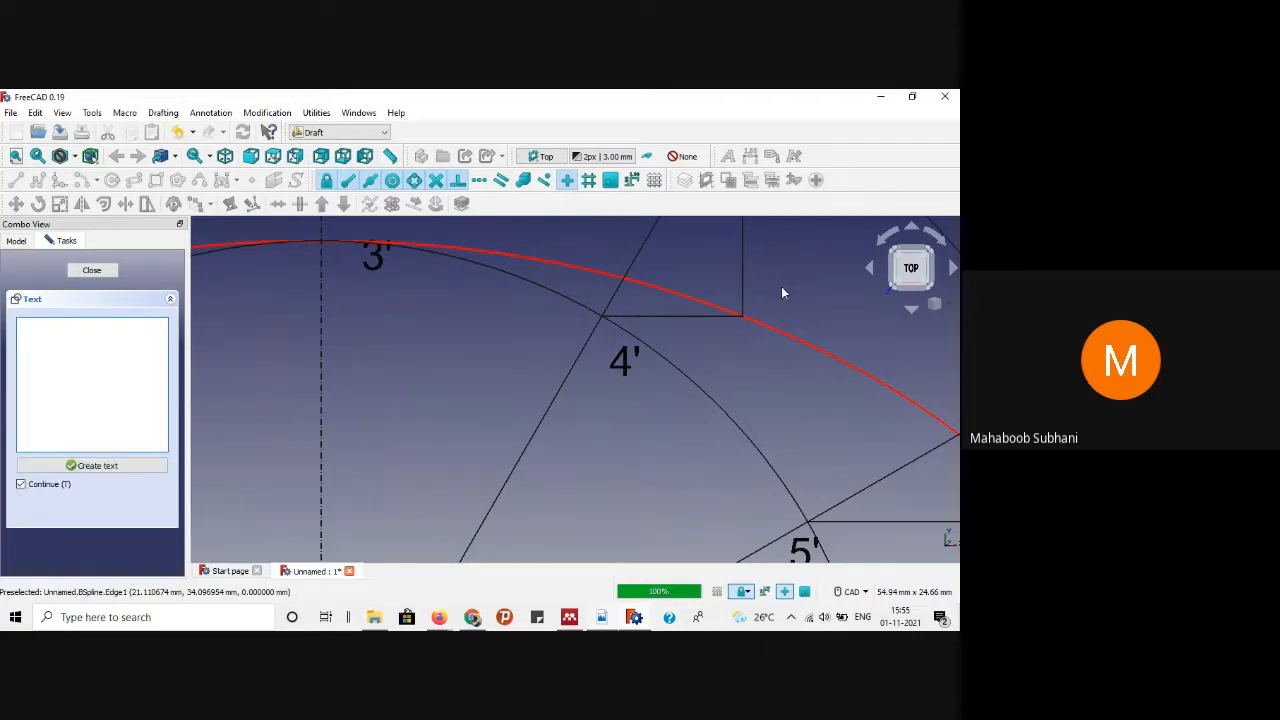
pyautogui.write('P5')
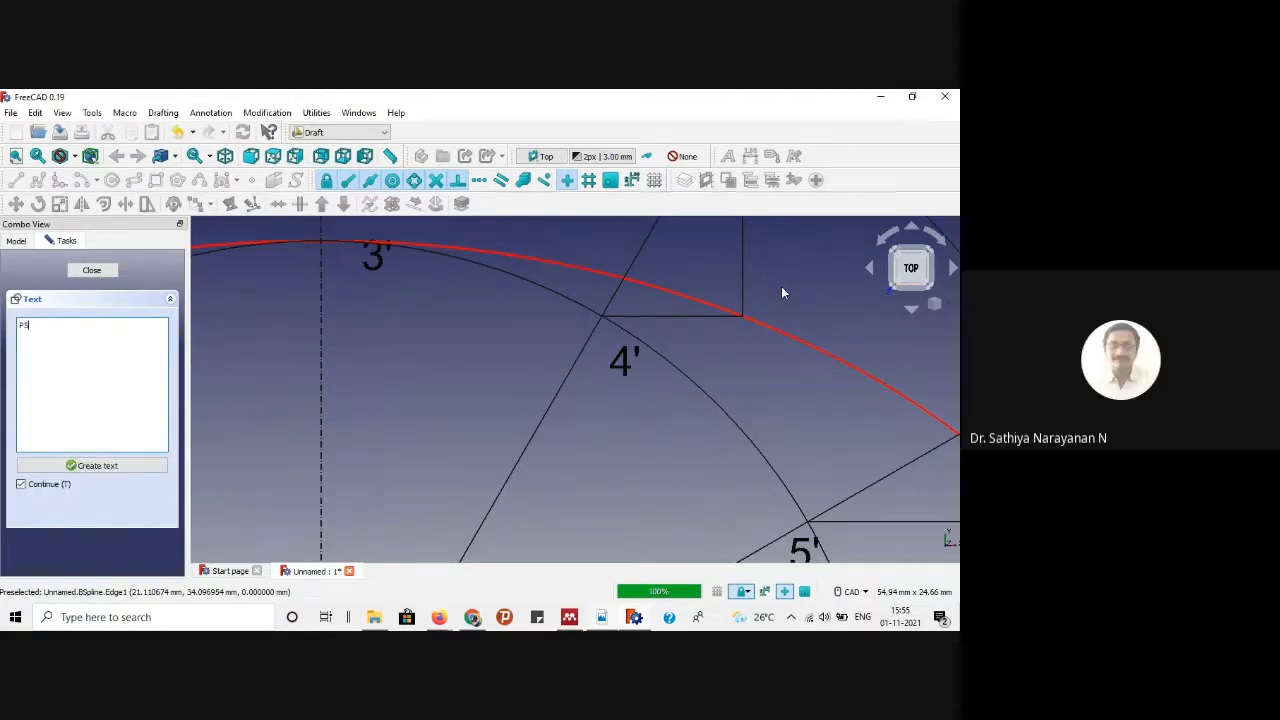
pyautogui.scroll(-2, 781, 286)
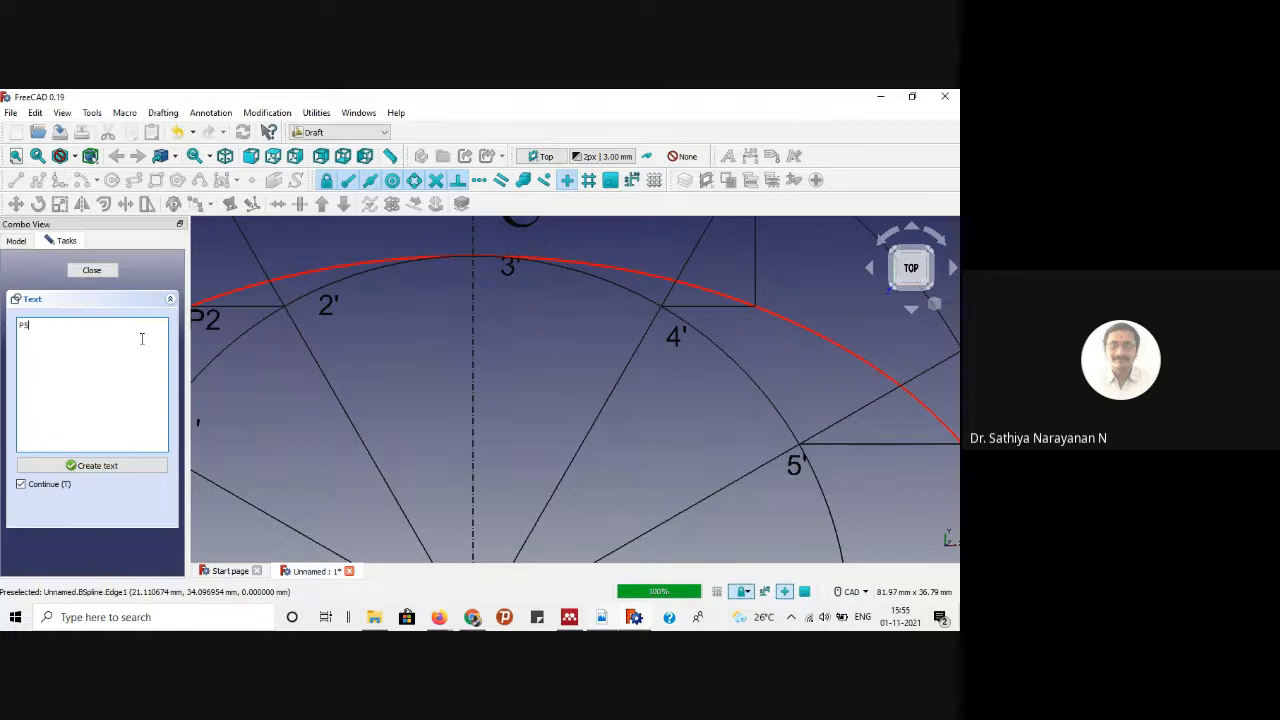
pyautogui.click(81, 467)
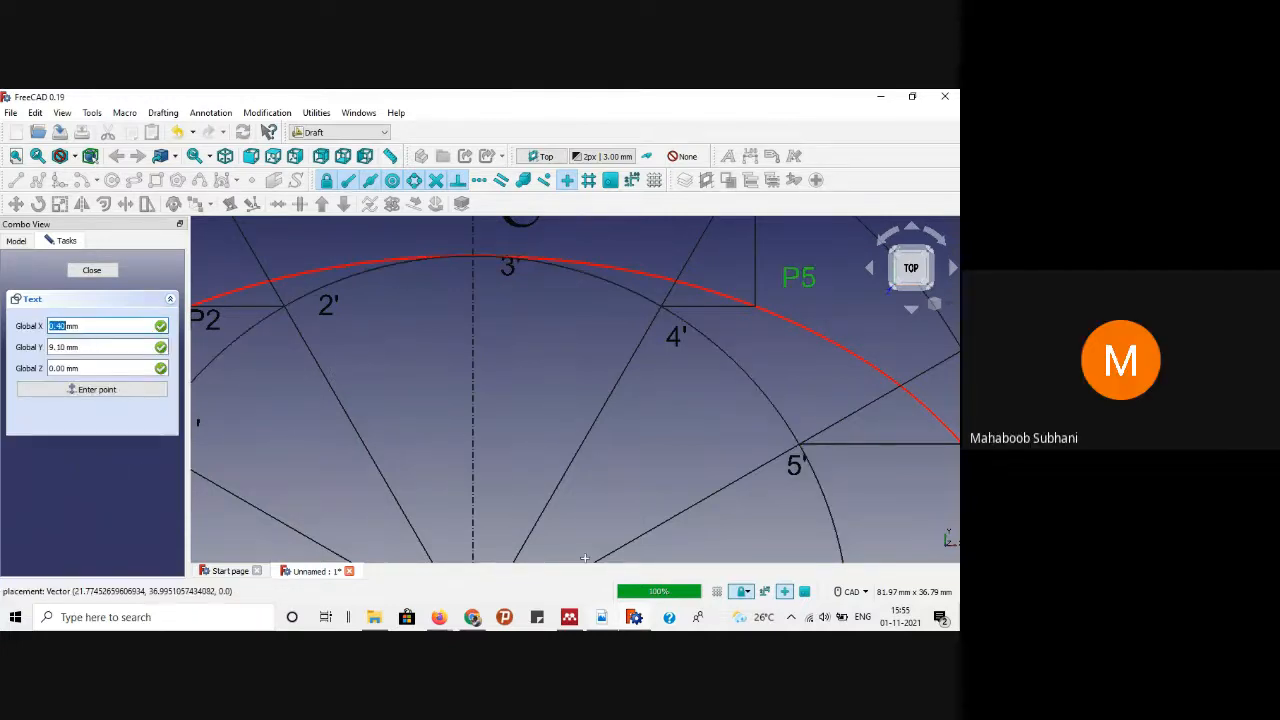
# Step: Compare with the reference drawing, end the Text command and change the P5 label's text to P4
pyautogui.click(600, 618)
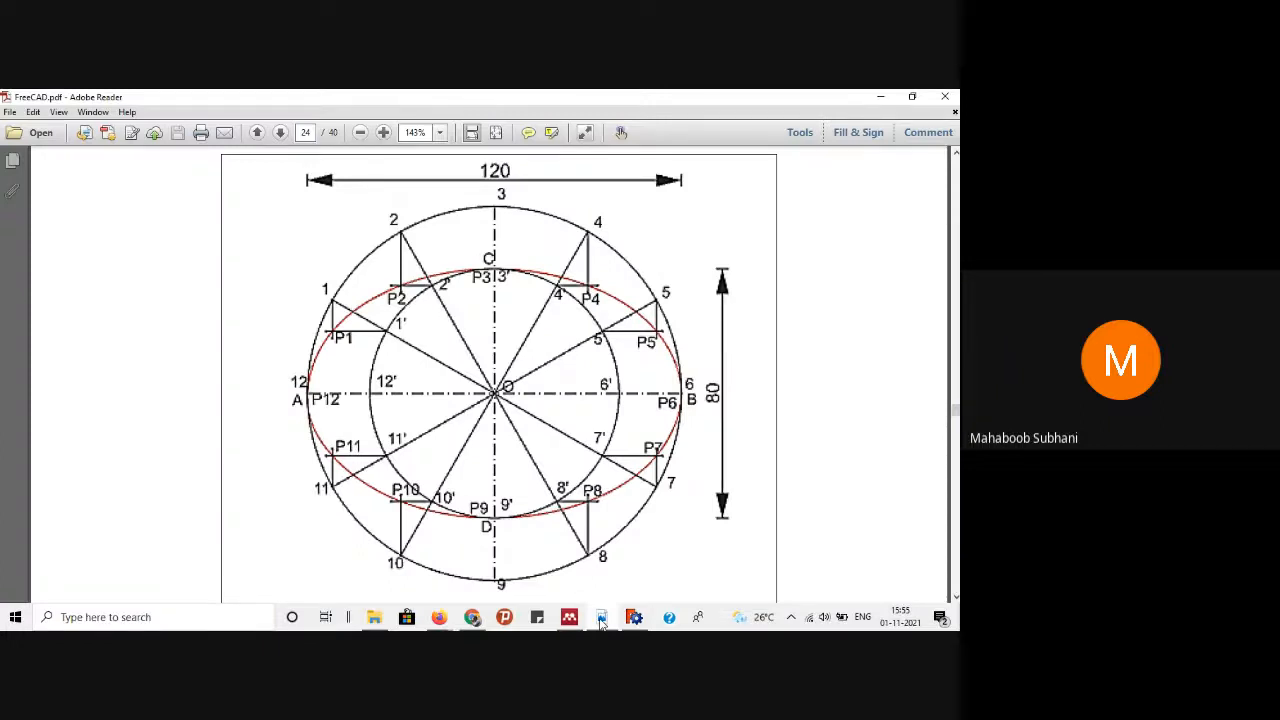
pyautogui.click(600, 618)
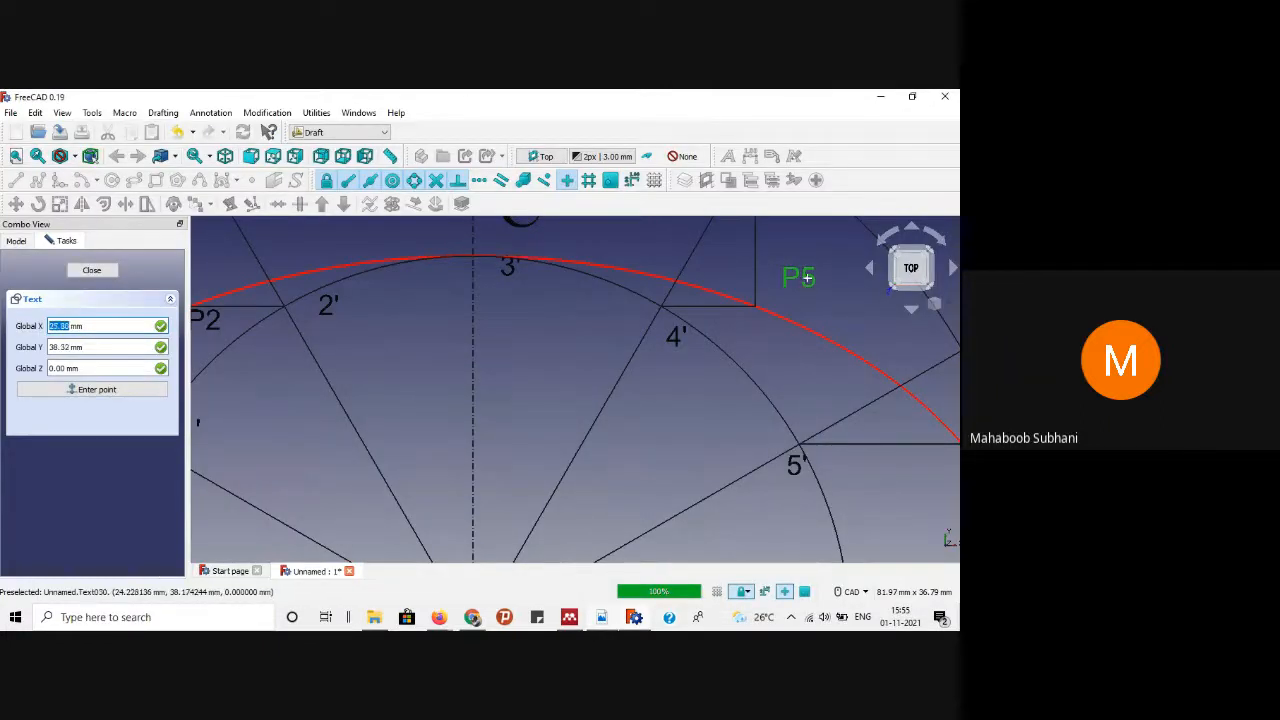
pyautogui.click(92, 271)
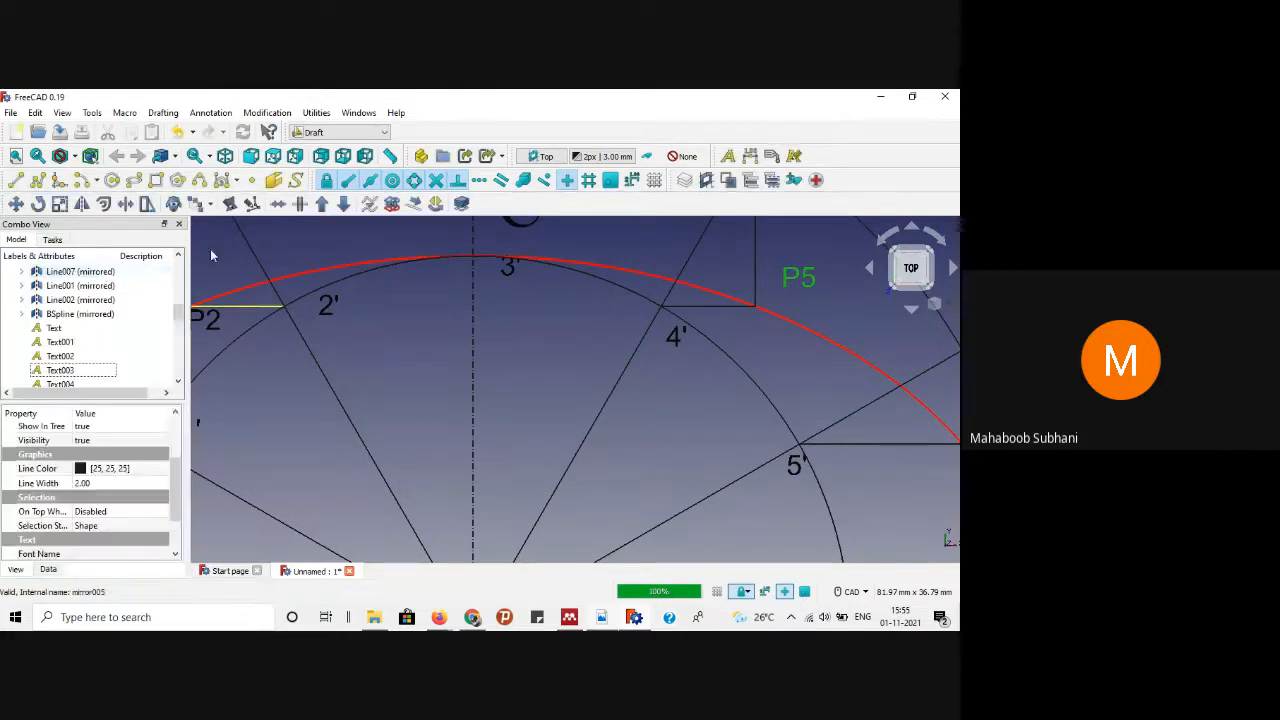
pyautogui.click(786, 283)
pyautogui.scroll(-2, 100, 505)
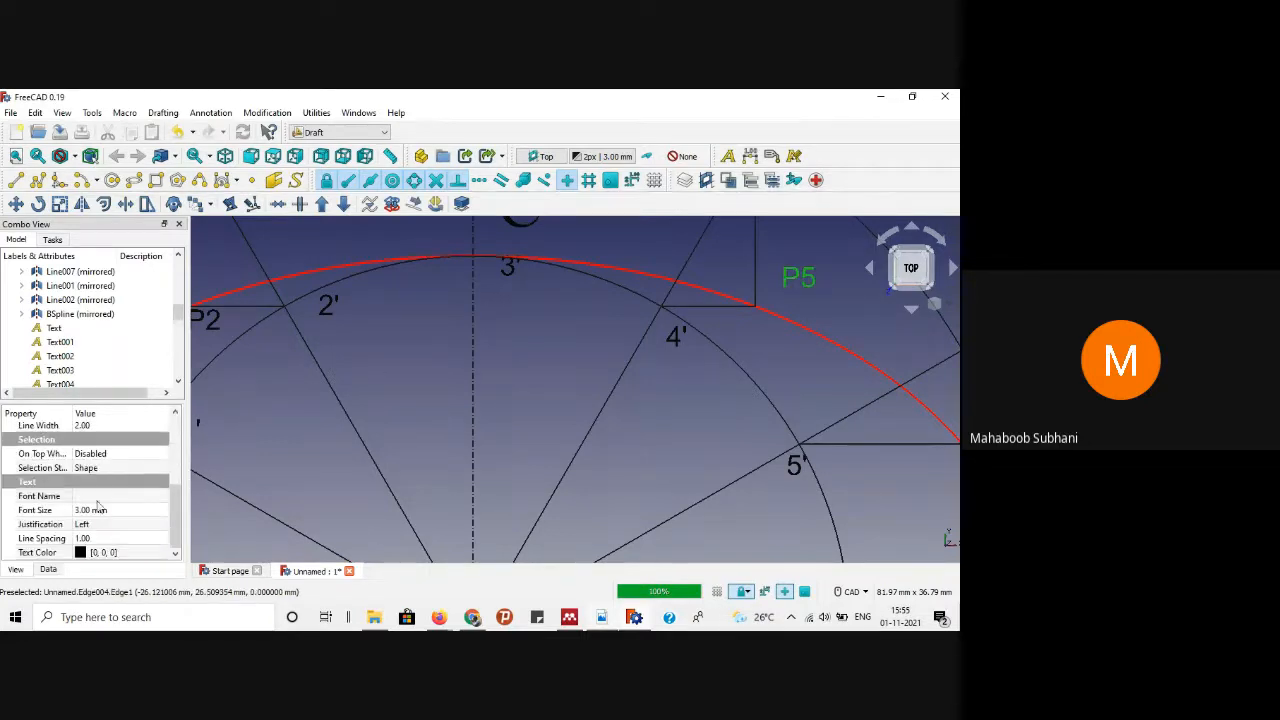
pyautogui.moveTo(179, 483)
pyautogui.mouseDown()
pyautogui.moveTo(179, 445)
pyautogui.moveTo(165, 526)
pyautogui.moveTo(175, 440)
pyautogui.mouseUp()
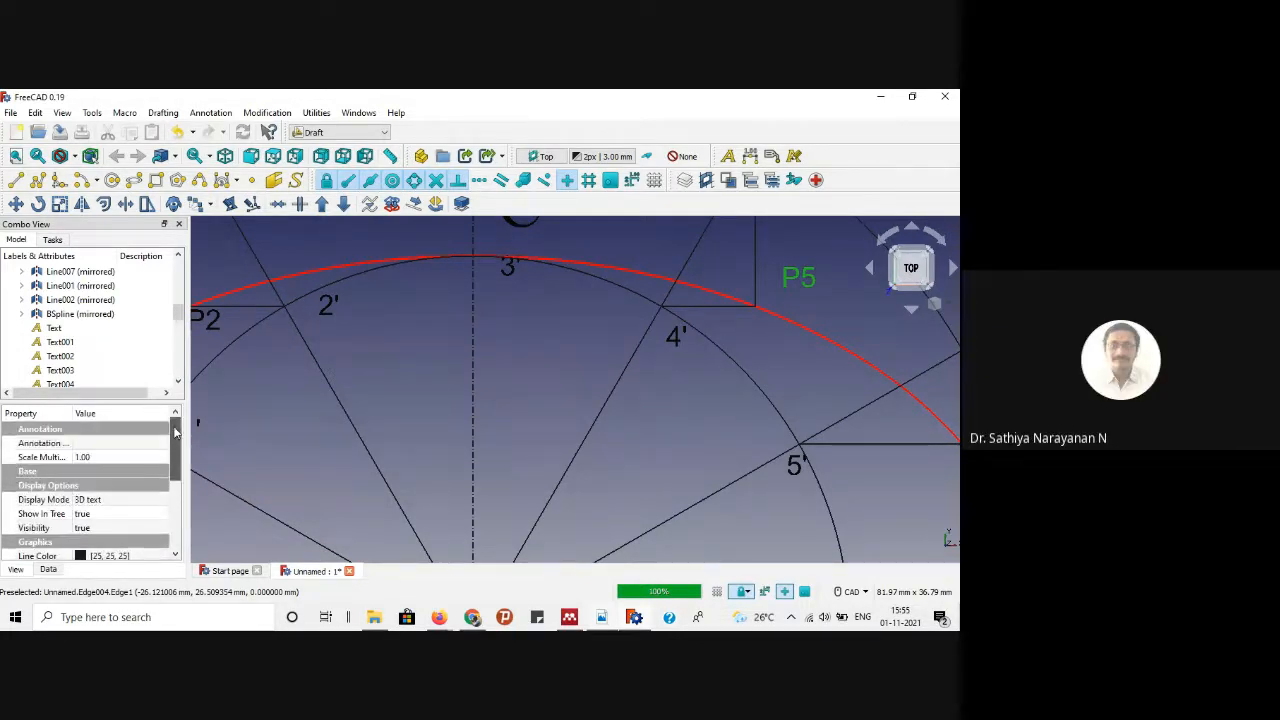
pyautogui.click(48, 569)
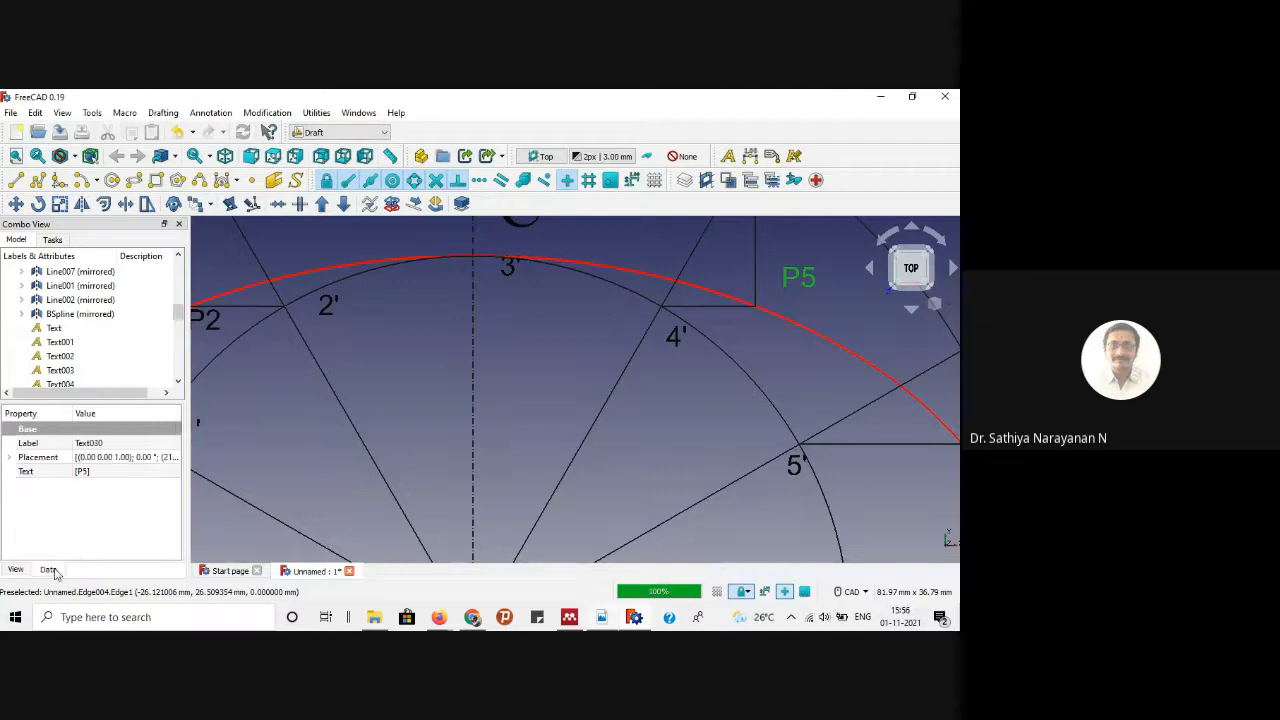
pyautogui.click(84, 471)
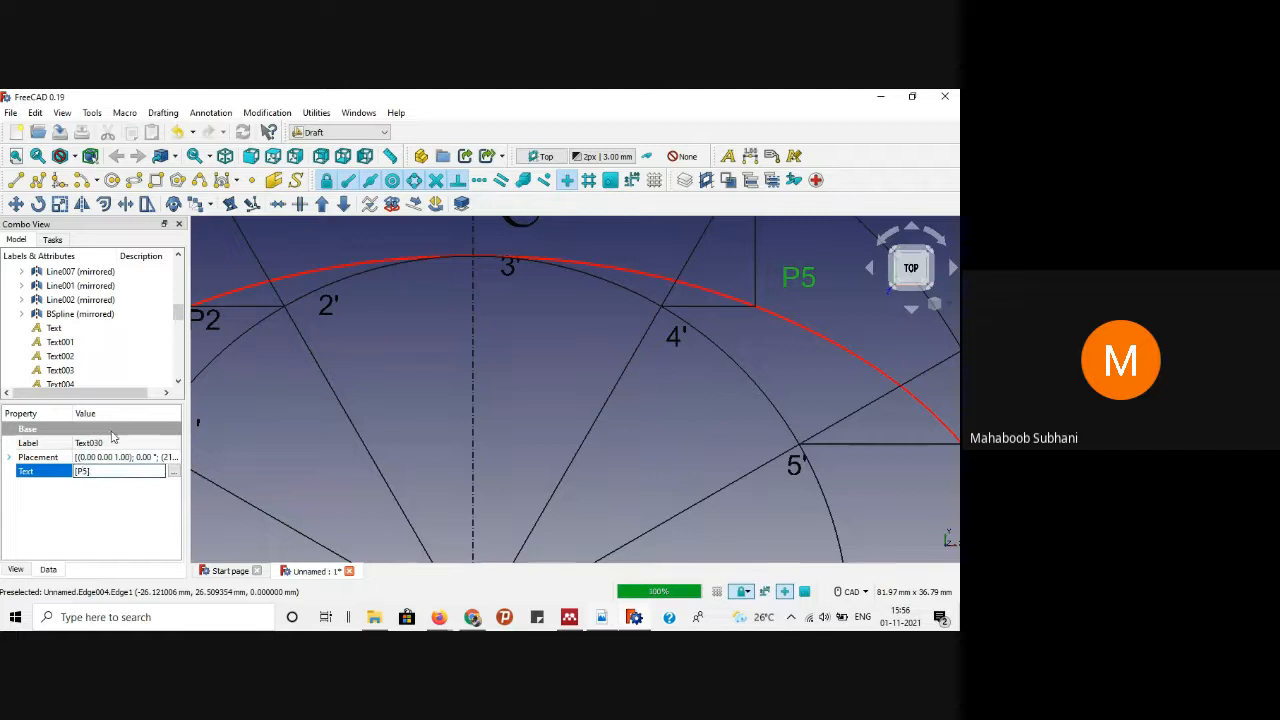
pyautogui.press('BackSpace')
pyautogui.write('4')
pyautogui.press('Return')
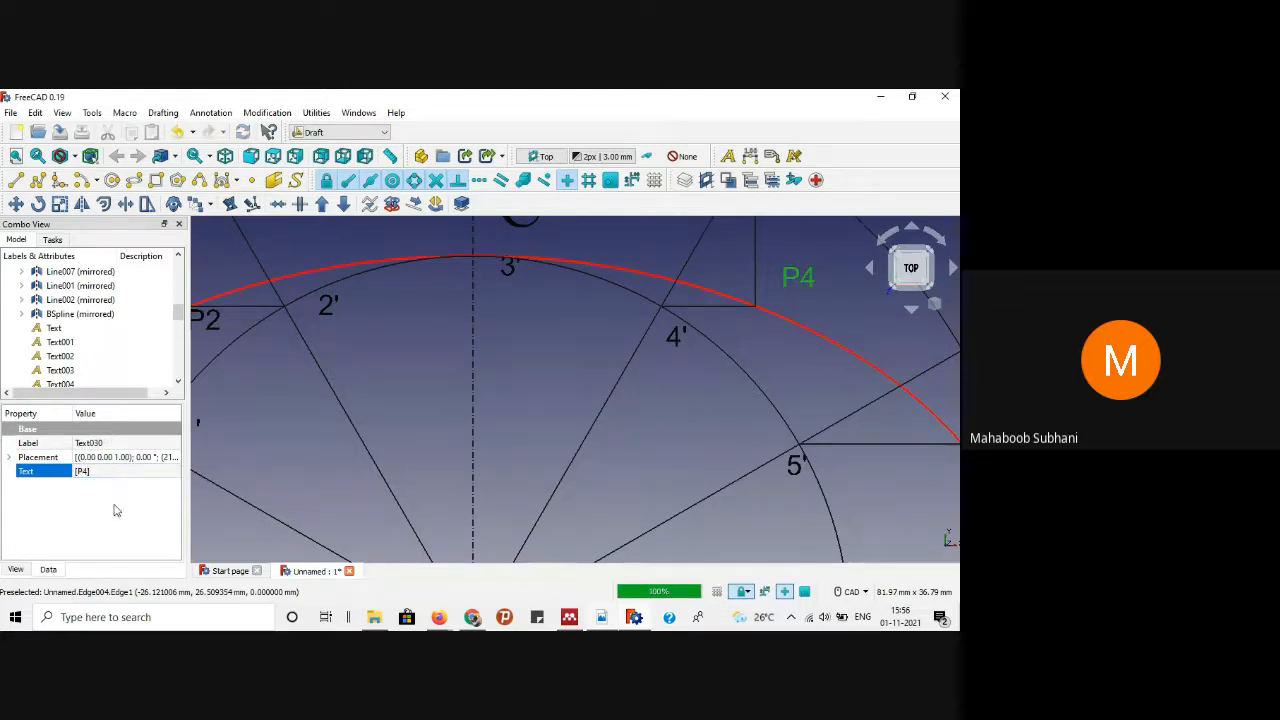
# Step: Add text label P5 just below the ellipse point on the horizontal line from 5', with Continue enabled
pyautogui.scroll(-5, 556, 297)
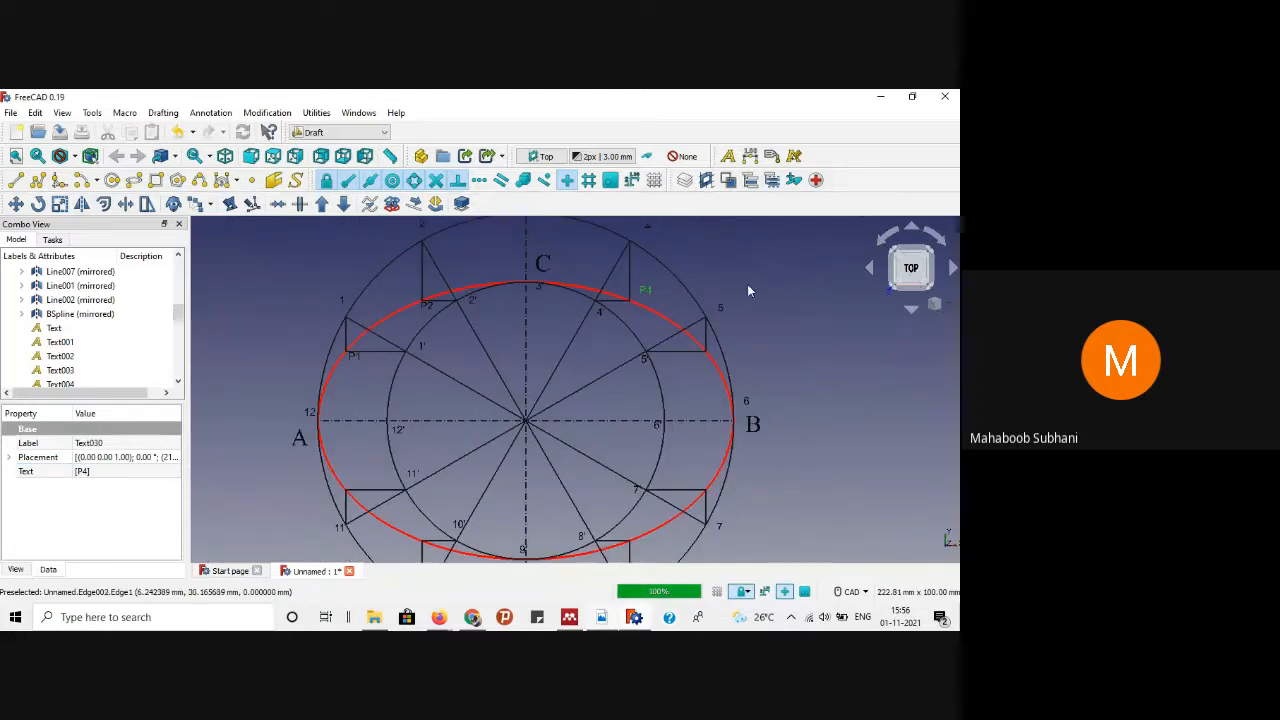
pyautogui.click(731, 157)
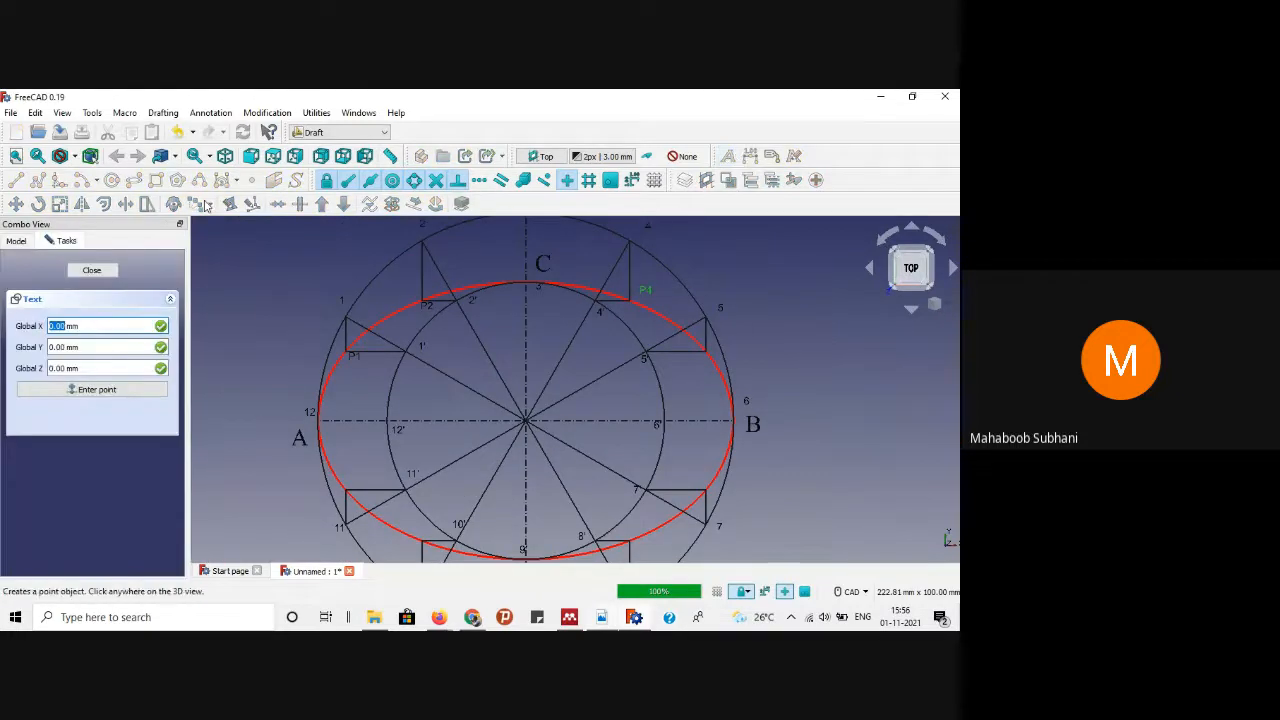
pyautogui.scroll(3, 721, 381)
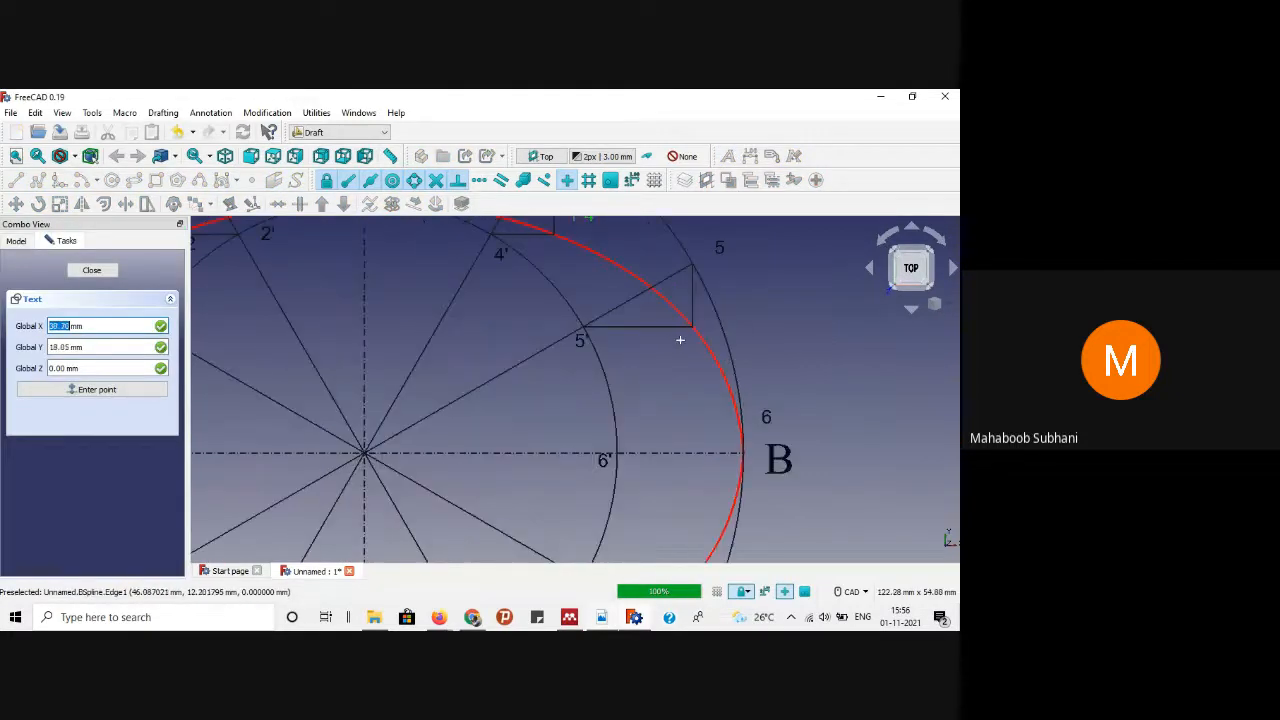
pyautogui.click(681, 347)
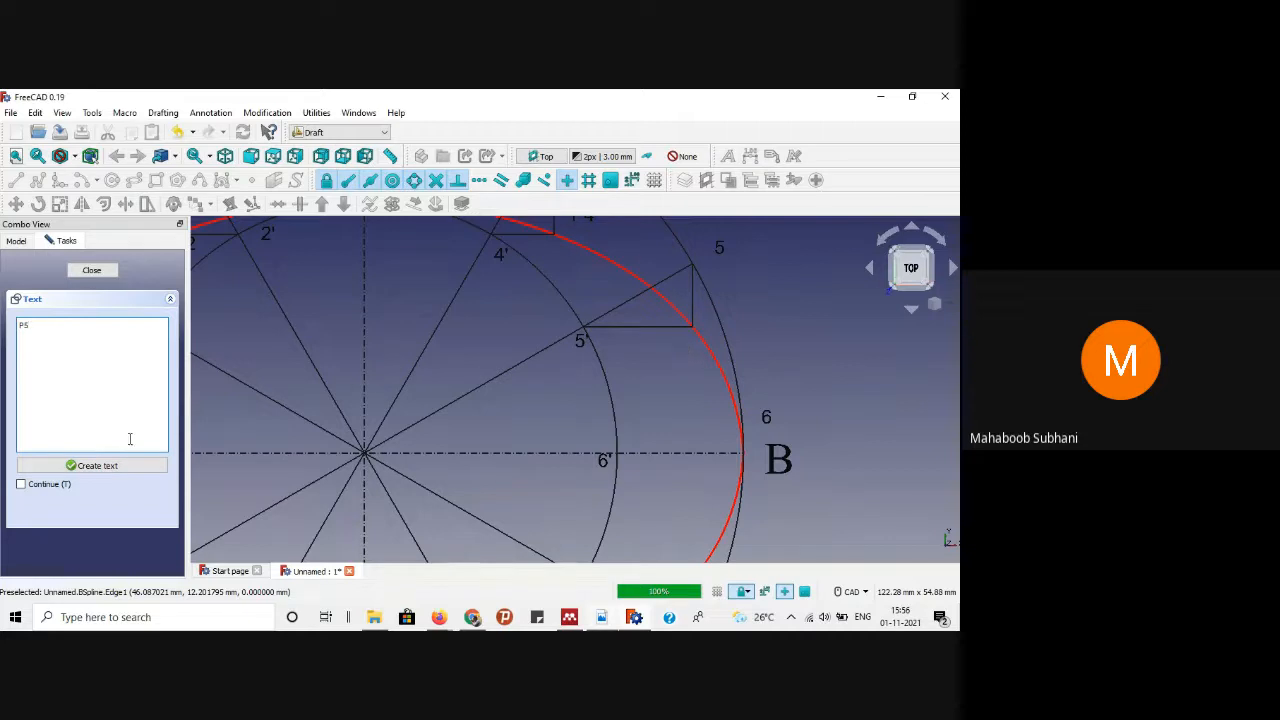
pyautogui.click(56, 490)
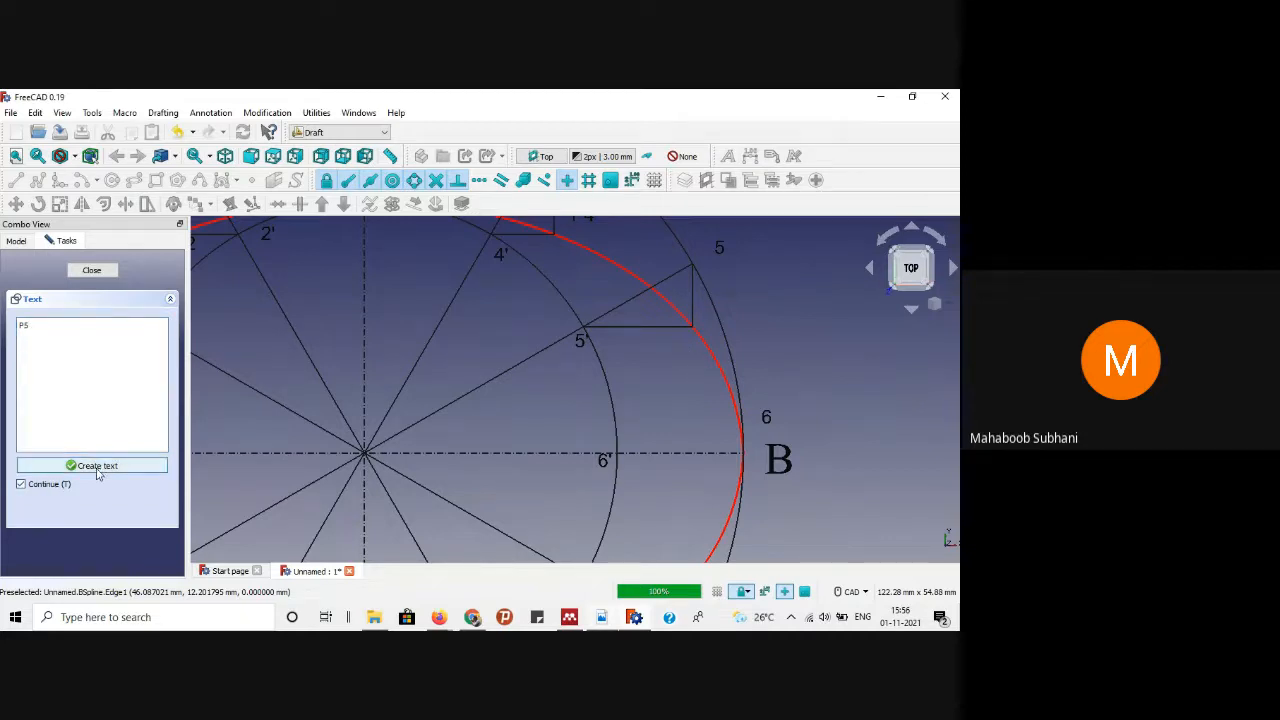
pyautogui.click(96, 466)
# Step: Add text label P7 just above the ellipse point on the horizontal line from 7'
pyautogui.scroll(-2, 663, 351)
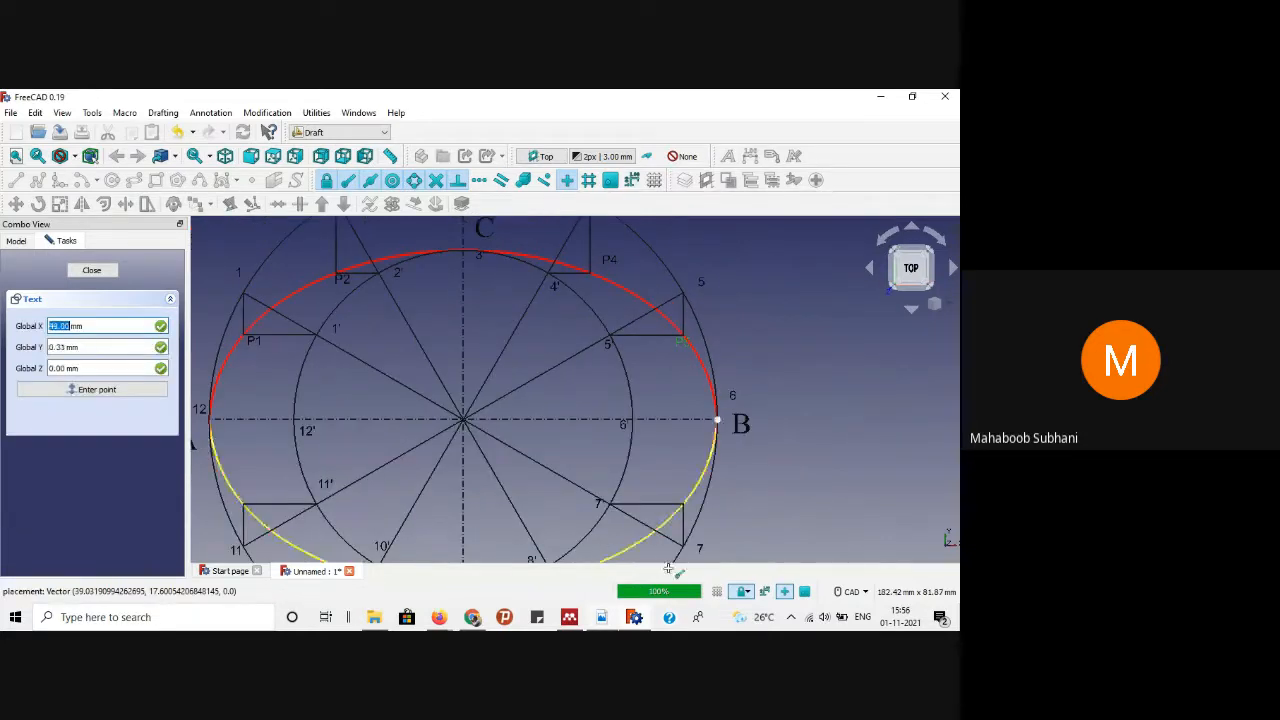
pyautogui.scroll(2, 670, 527)
pyautogui.click(672, 475)
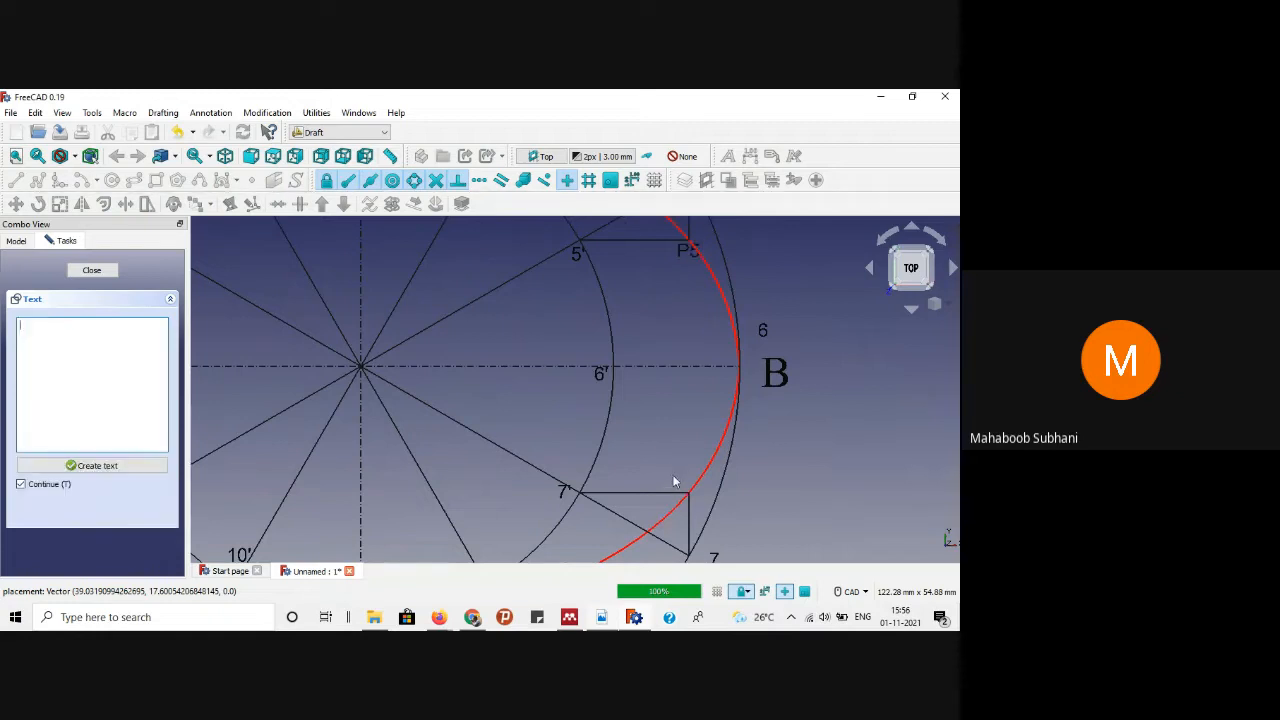
pyautogui.write('P7')
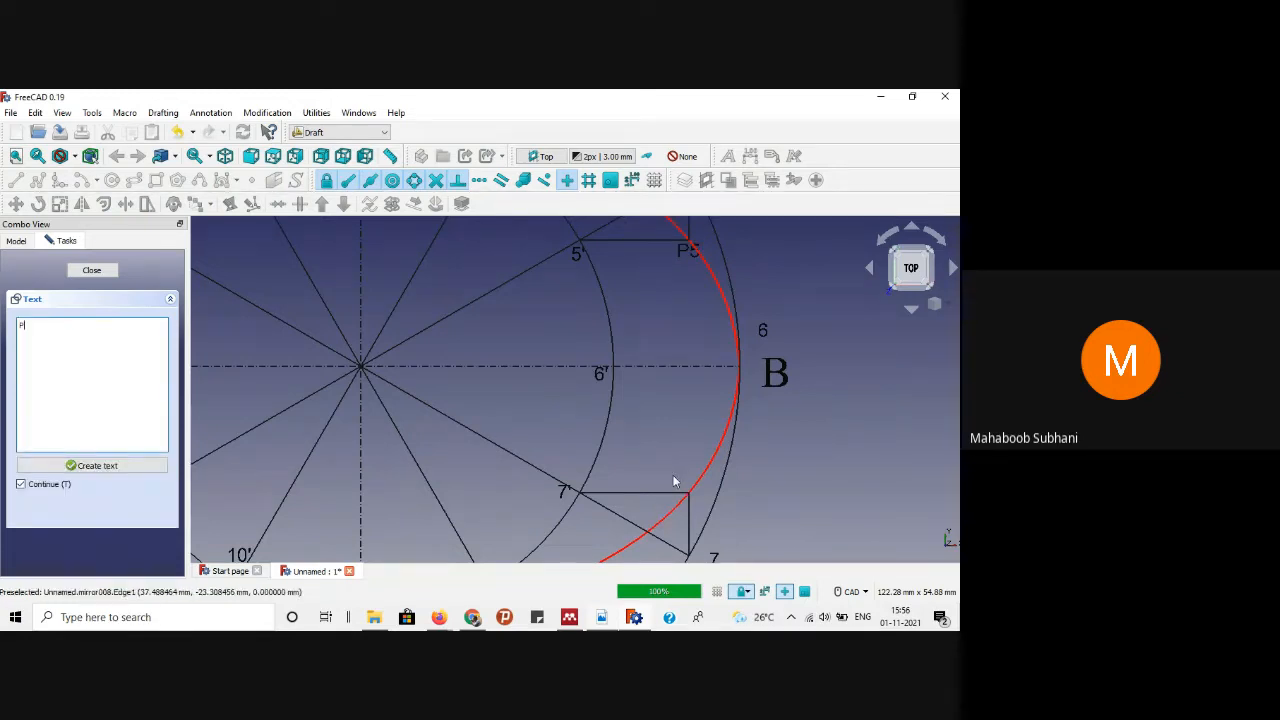
pyautogui.click(68, 467)
# Step: Add text label P8 just above the ellipse point on the horizontal line from 8'
pyautogui.scroll(-2, 660, 404)
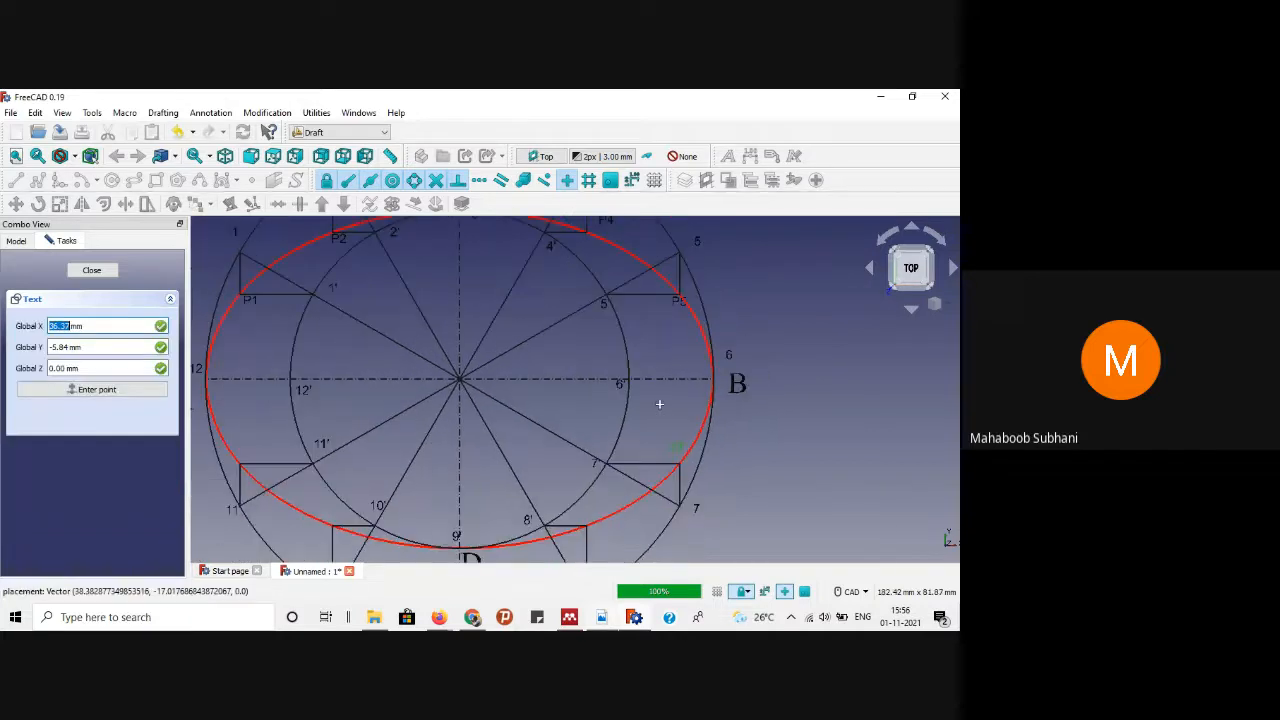
pyautogui.scroll(3, 579, 526)
pyautogui.click(590, 507)
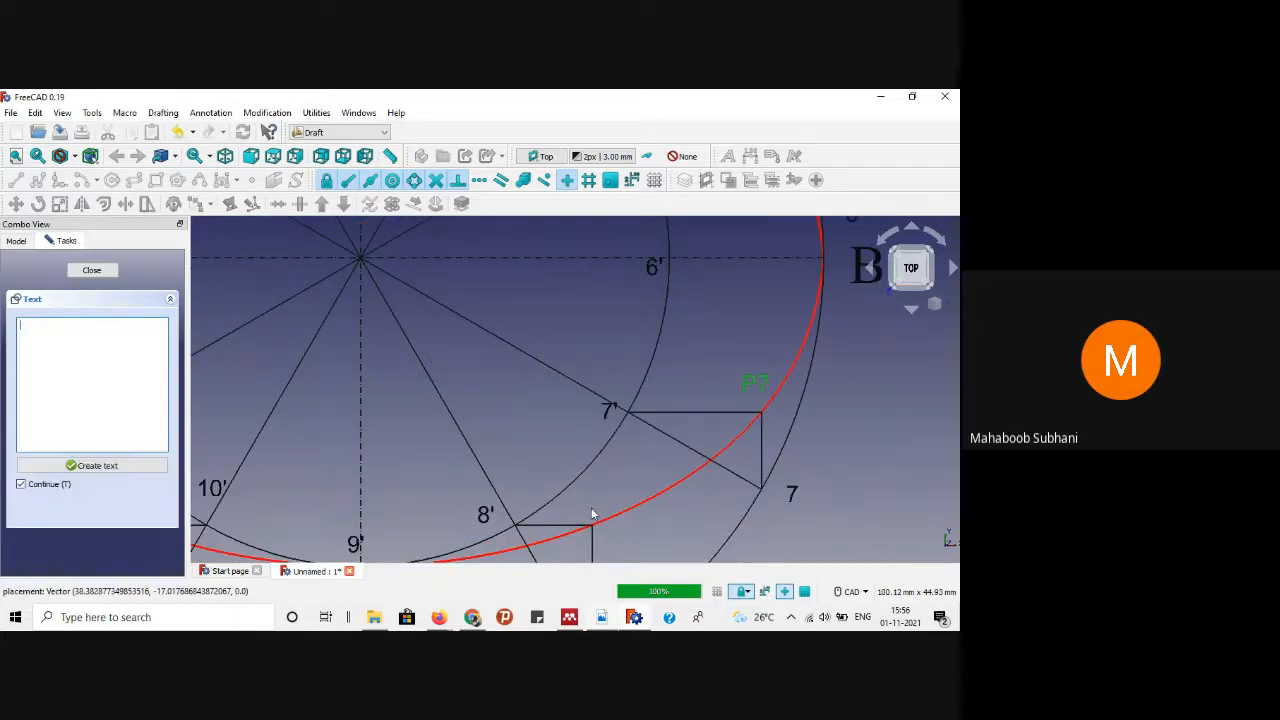
pyautogui.write('P8')
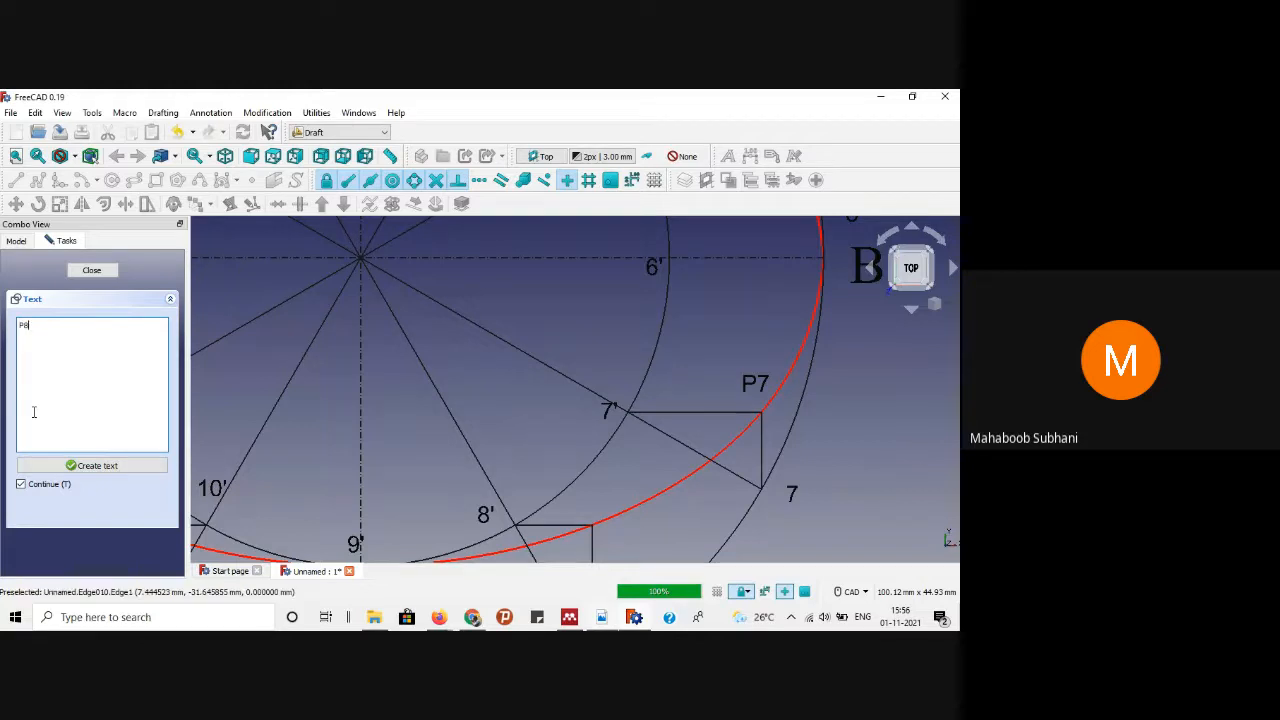
pyautogui.click(86, 465)
# Step: Add text label P10 at the ellipse point on the horizontal line from 10'
pyautogui.scroll(-3, 375, 490)
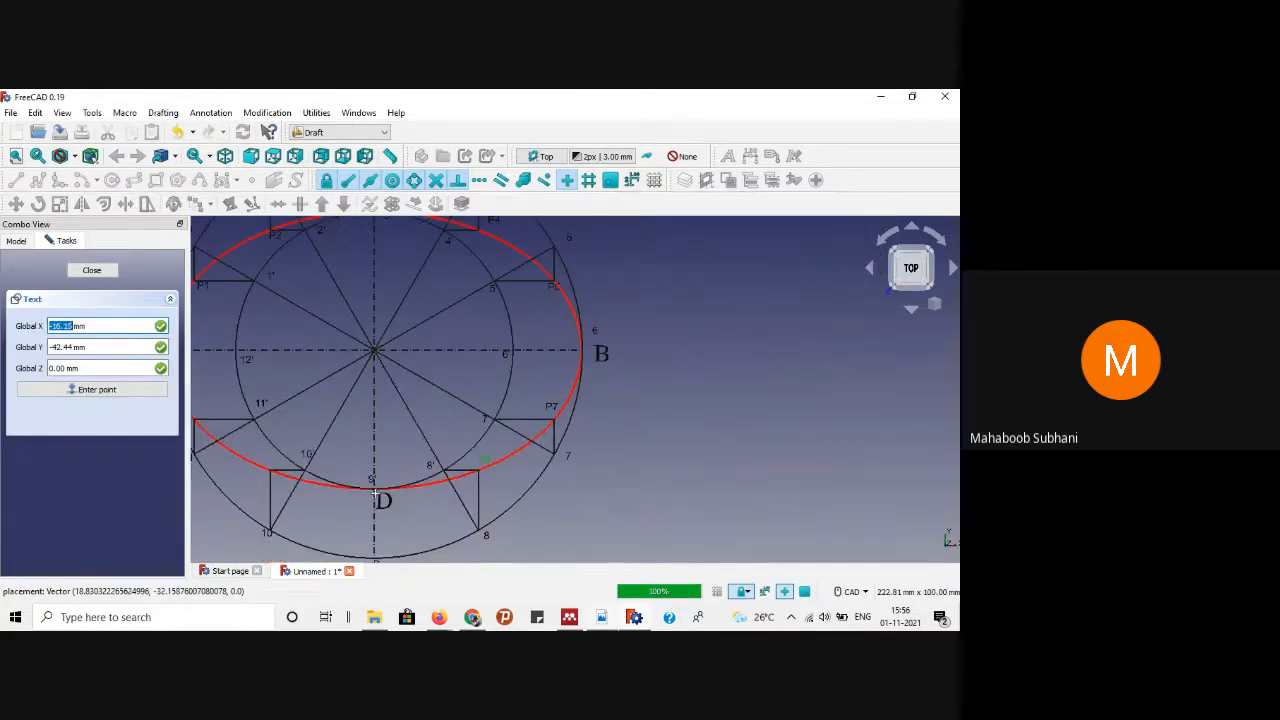
pyautogui.scroll(5, 257, 484)
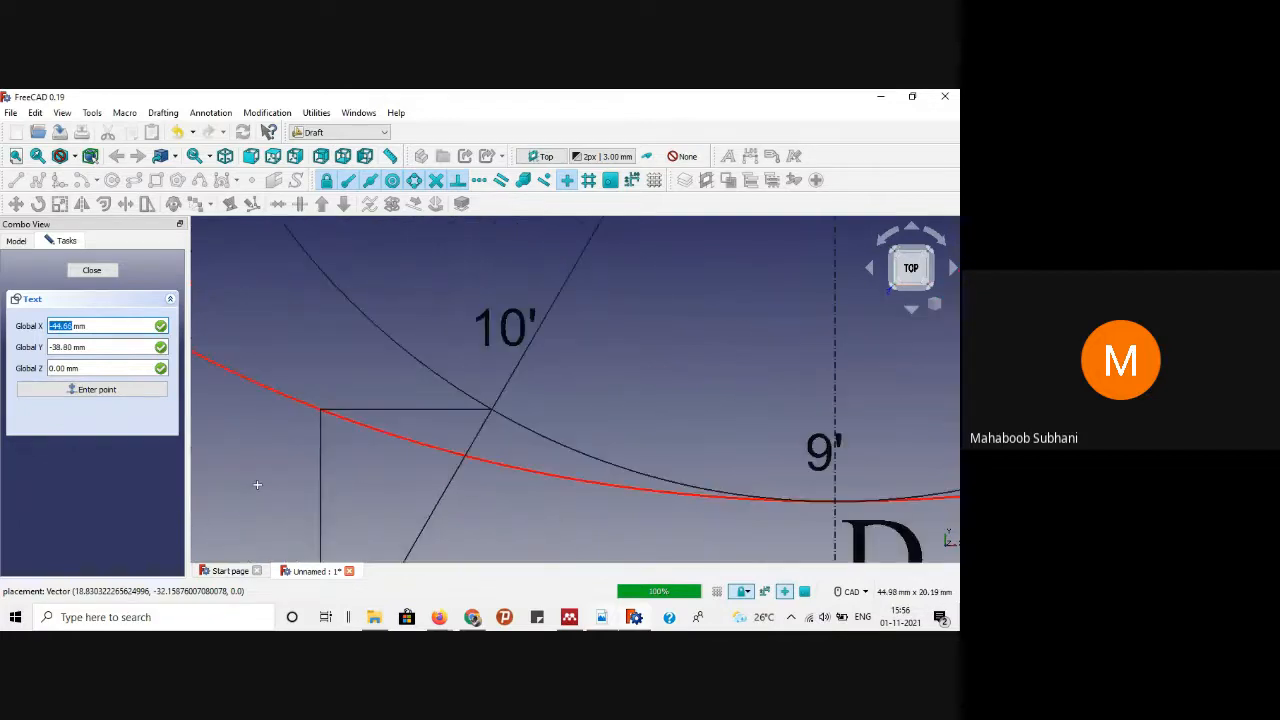
pyautogui.click(284, 425)
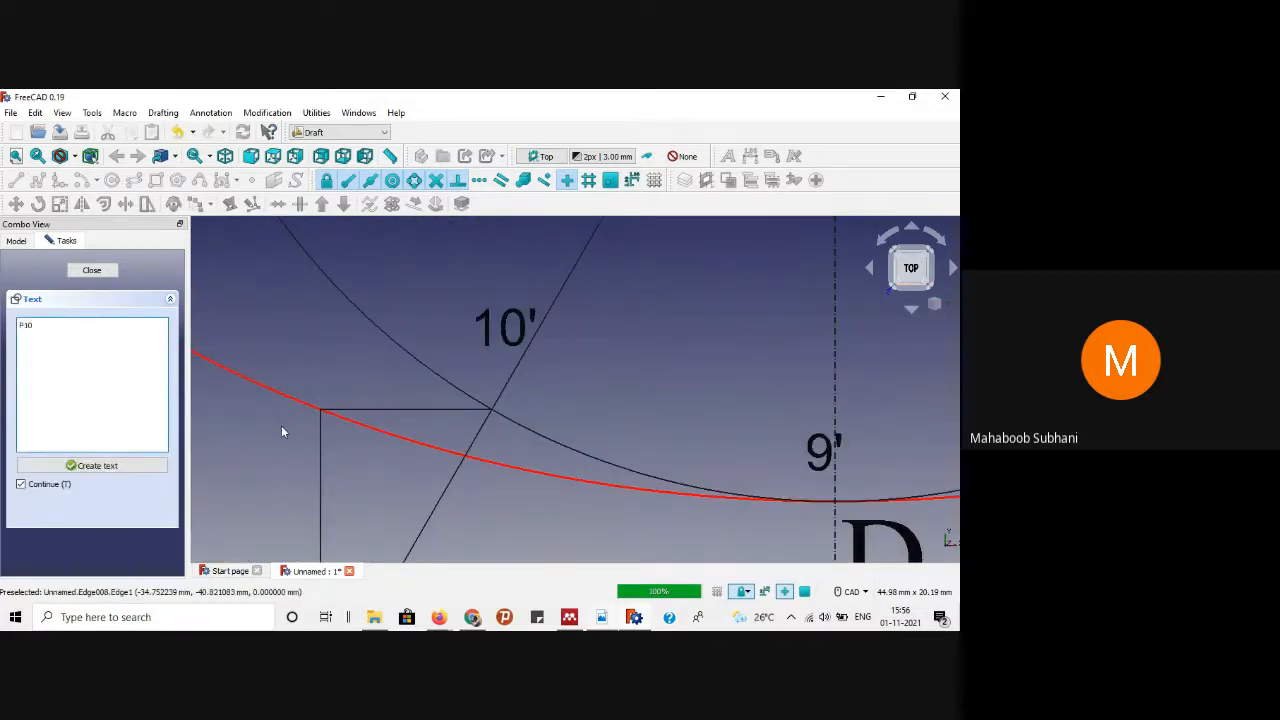
pyautogui.click(114, 467)
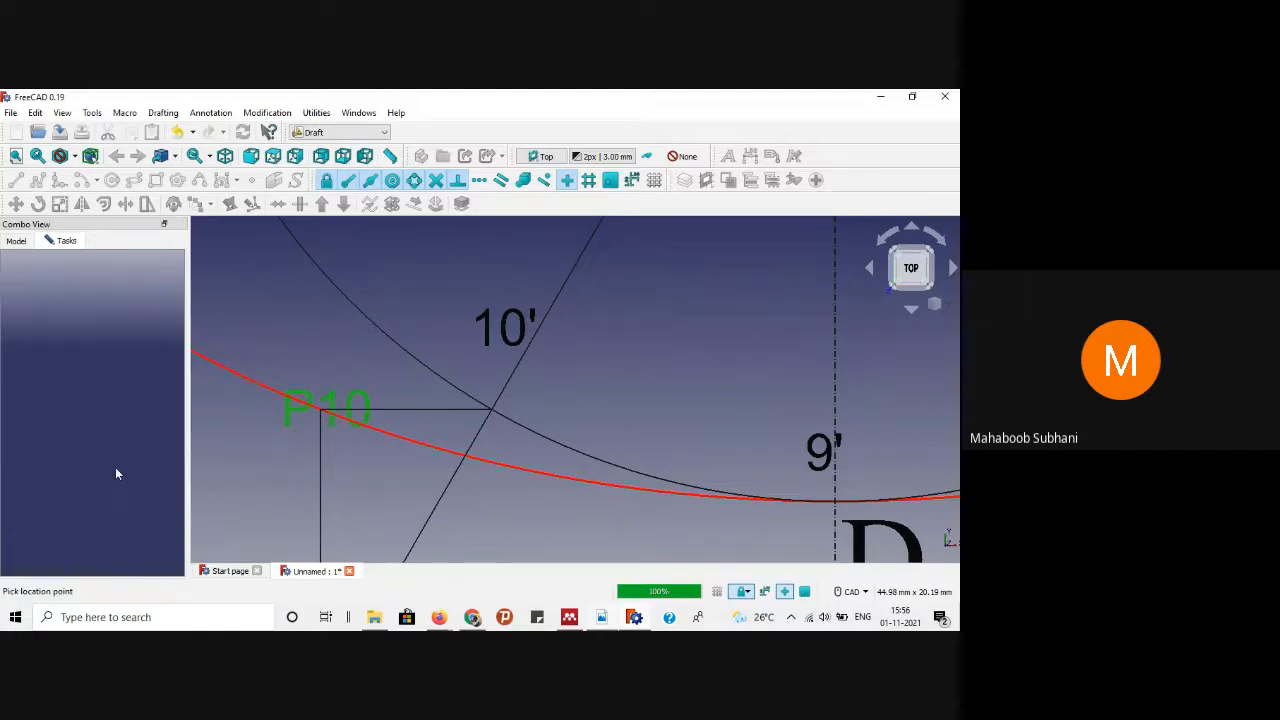
# Step: Add text label P11 just above the ellipse point on the horizontal line from 11' and end the Text command
pyautogui.scroll(-3, 287, 443)
pyautogui.scroll(-5, 287, 443)
pyautogui.scroll(6, 240, 406)
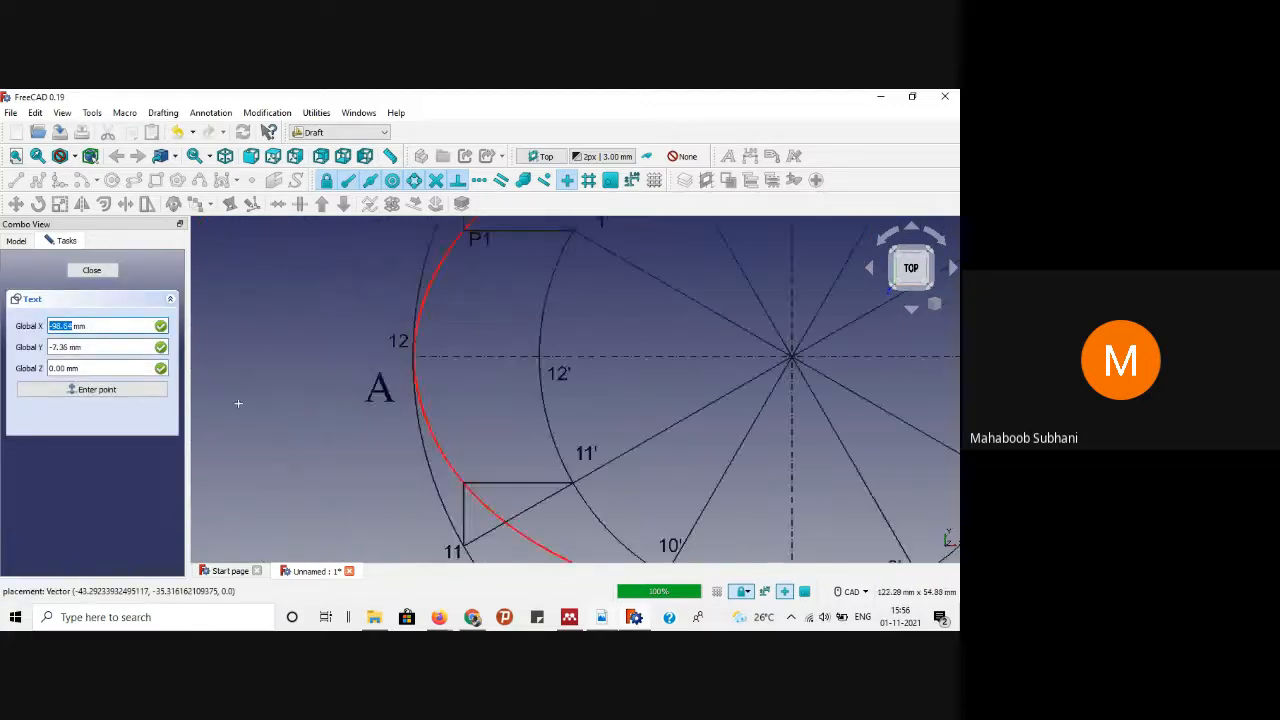
pyautogui.scroll(-4, 509, 470)
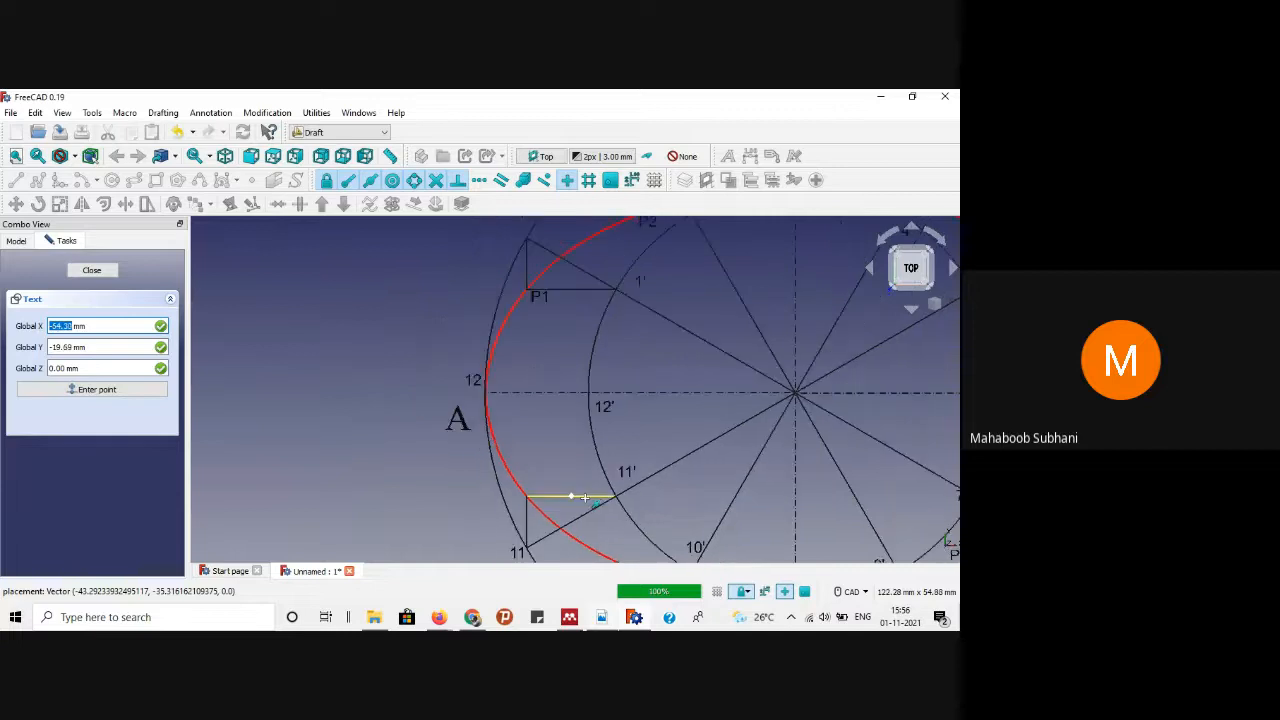
pyautogui.scroll(3, 585, 510)
pyautogui.scroll(-3, 526, 477)
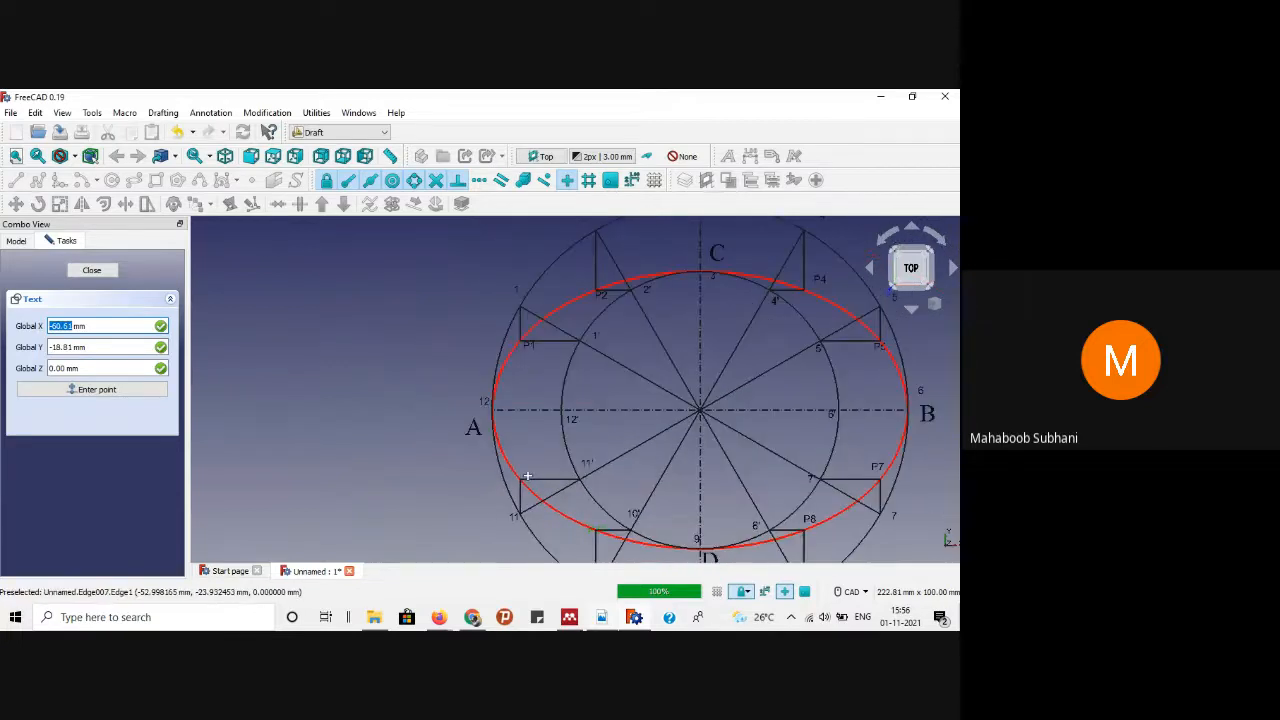
pyautogui.scroll(3, 516, 449)
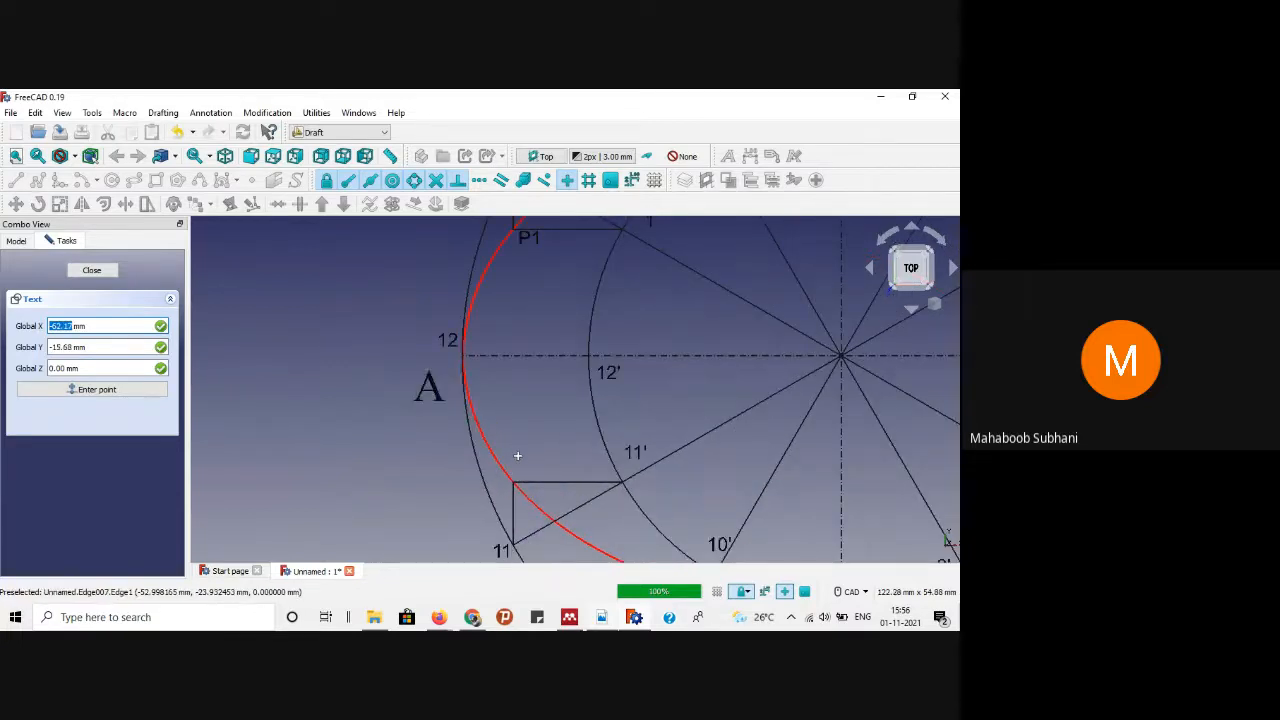
pyautogui.click(517, 455)
pyautogui.write('P')
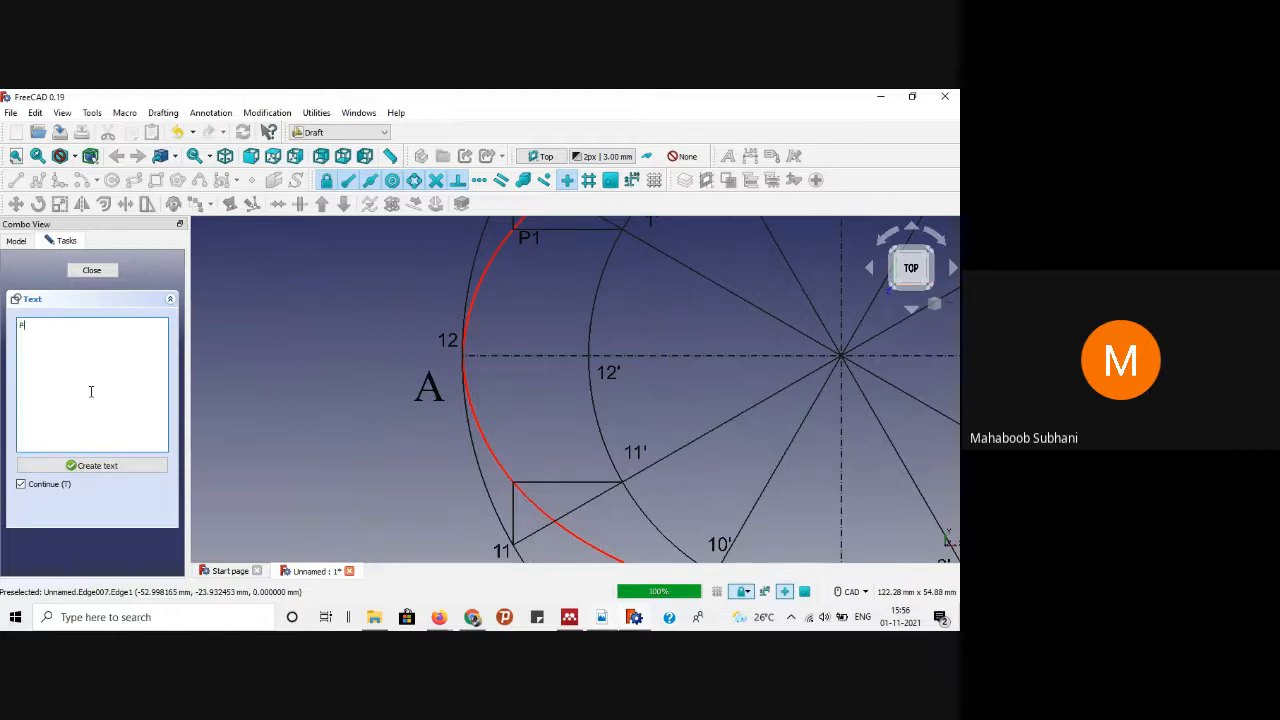
pyautogui.write('11')
pyautogui.click(92, 465)
pyautogui.click(92, 270)
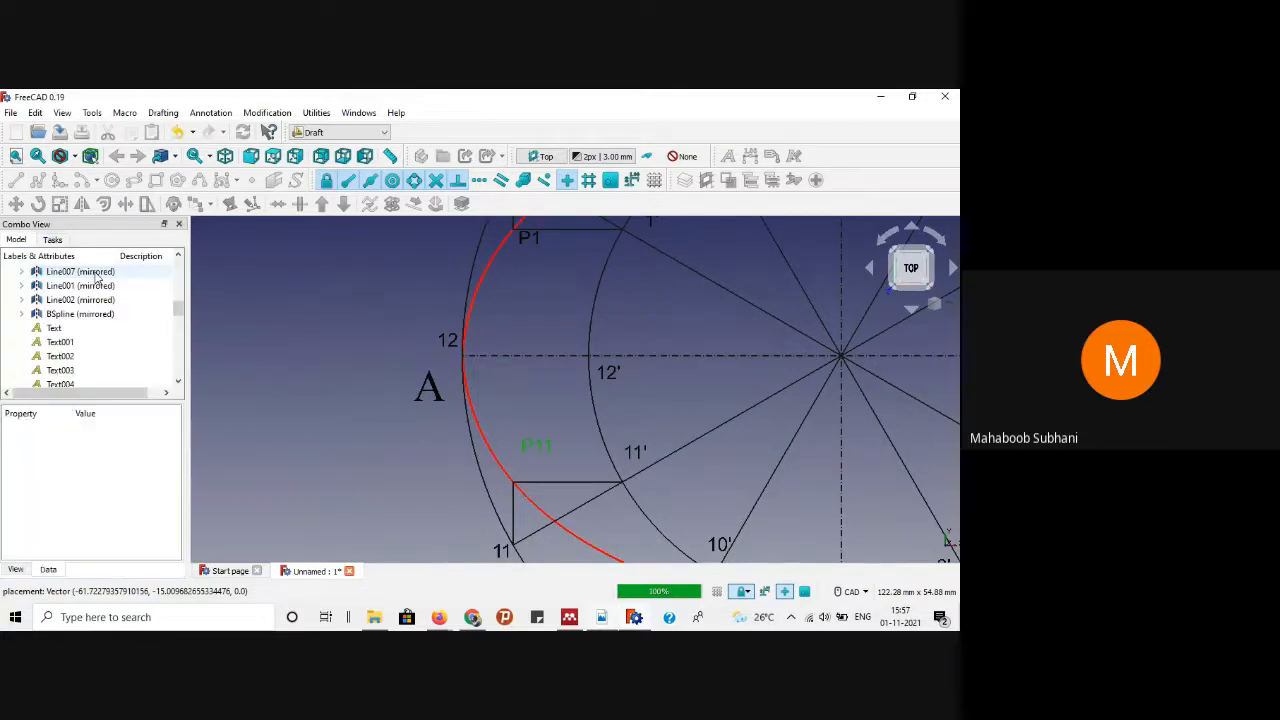
# Step: Set the font size of the outer-circle labels 1–12 and inner-circle labels 1'–12' (Text004 to Text027) to 5 mm
pyautogui.scroll(-3, 307, 356)
pyautogui.scroll(-2, 307, 356)
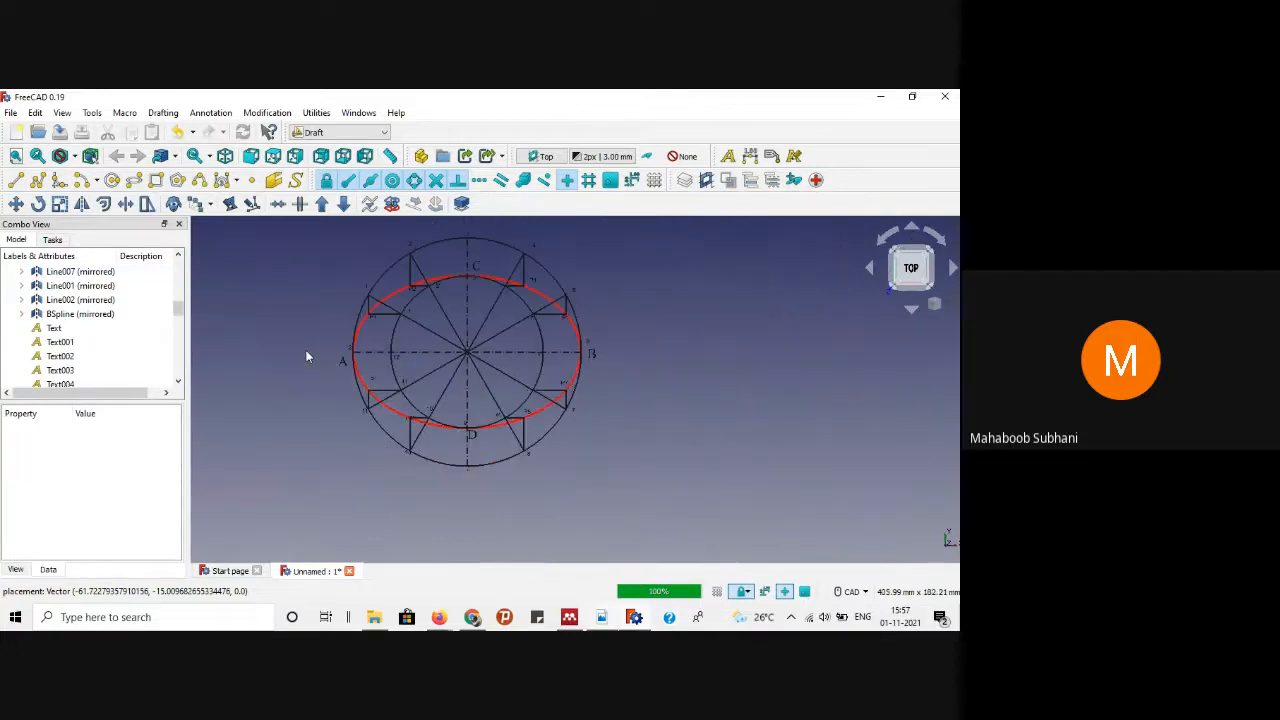
pyautogui.scroll(2, 330, 314)
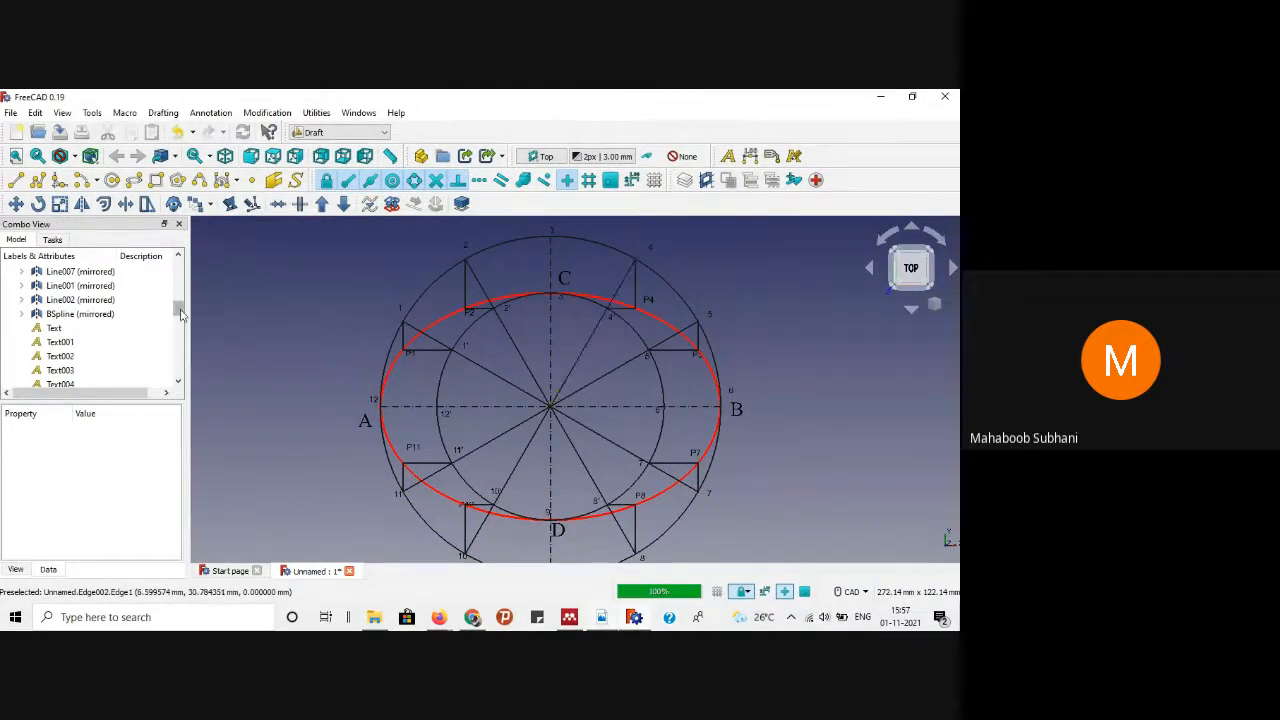
pyautogui.click(60, 342)
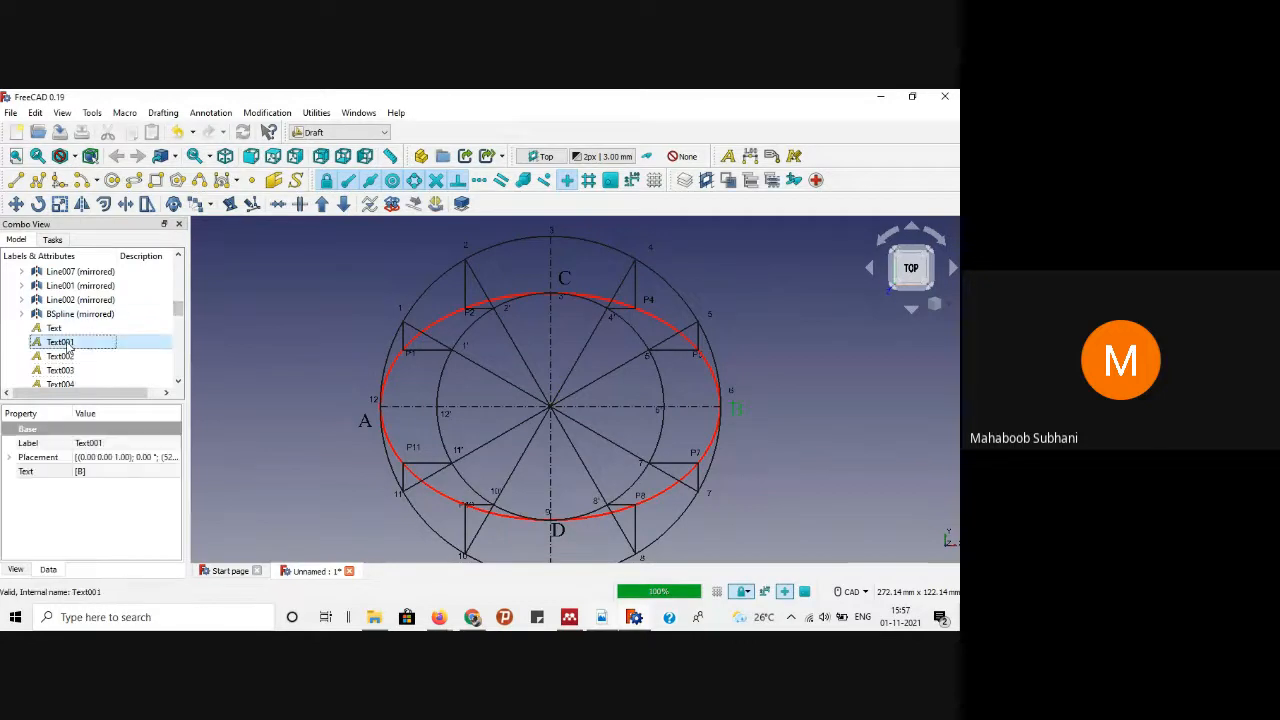
pyautogui.scroll(-2, 178, 312)
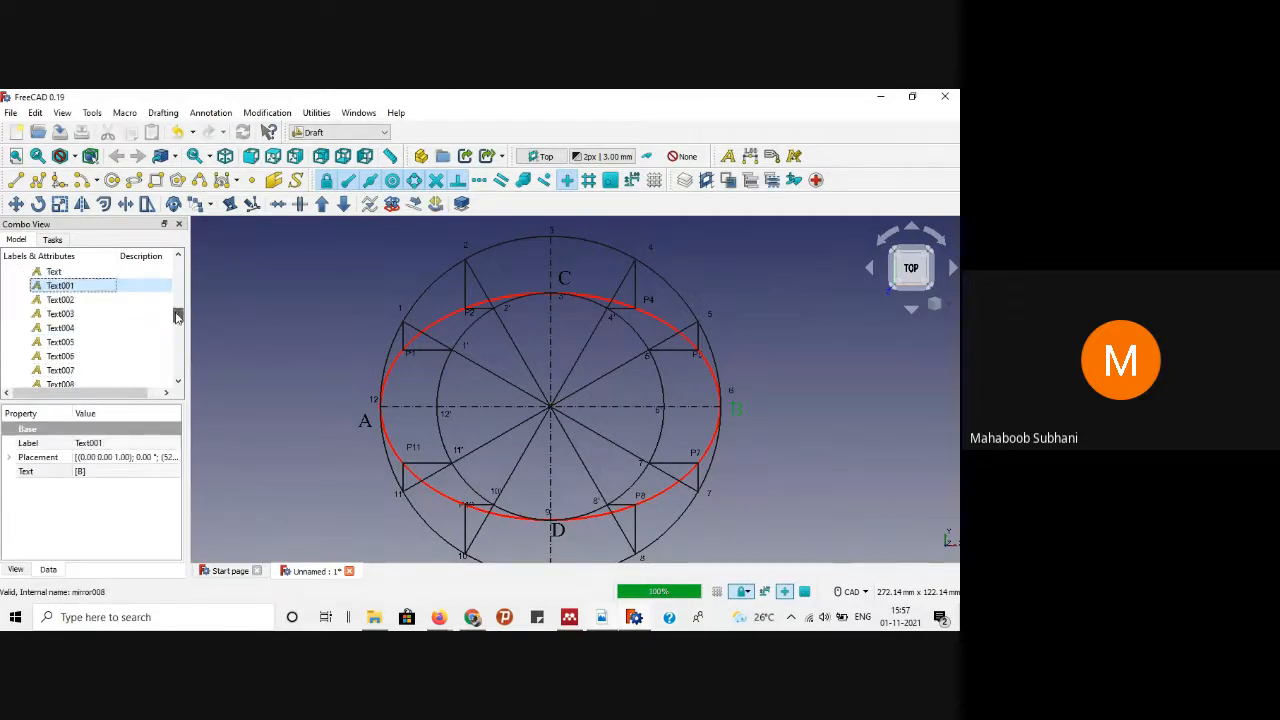
pyautogui.click(62, 300)
pyautogui.click(72, 316)
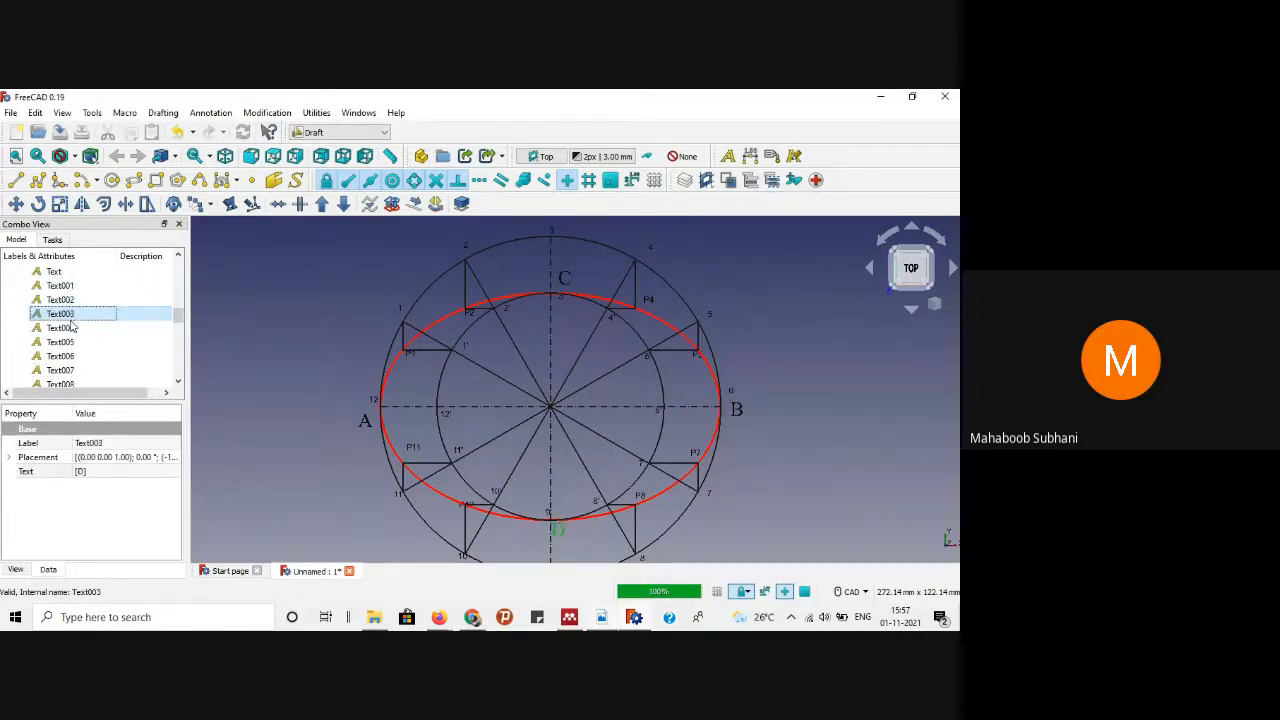
pyautogui.click(72, 330)
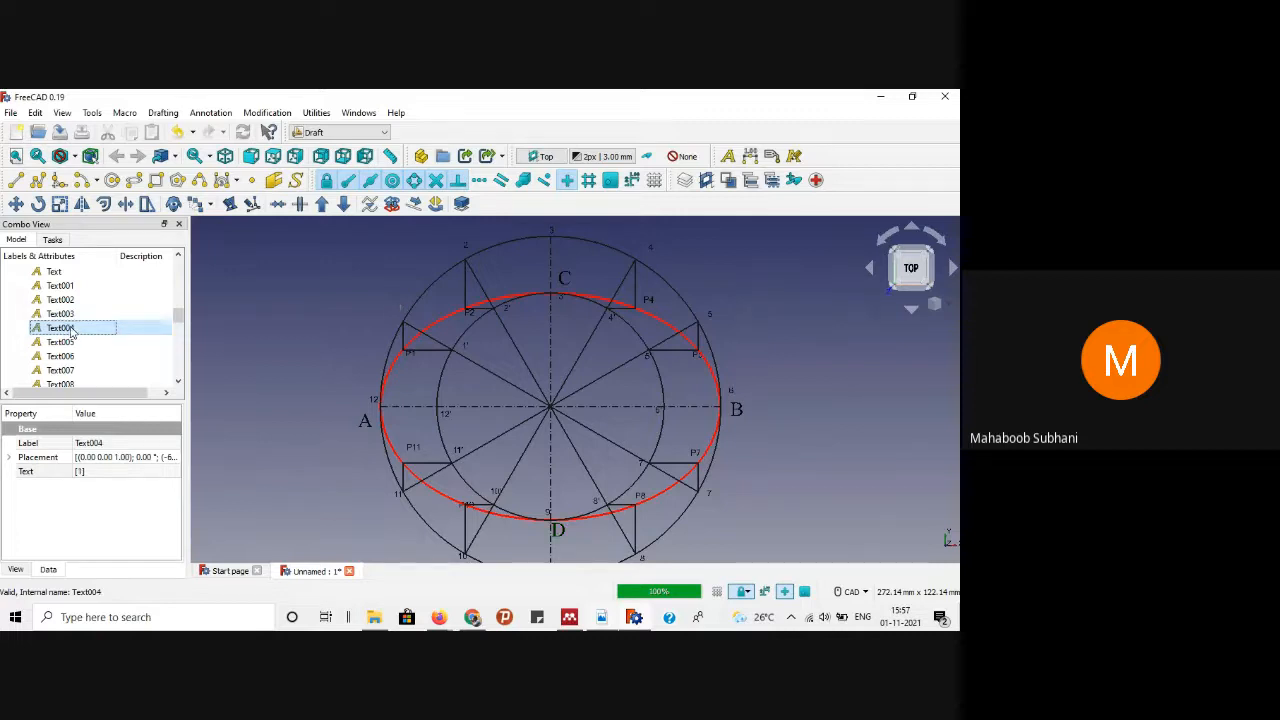
pyautogui.hotkey('shift', 'Down')
pyautogui.hotkey('shift', 'Down')
pyautogui.hotkey('shift', 'Down')
pyautogui.hotkey('shift', 'Down')
pyautogui.hotkey('shift', 'Down')
pyautogui.hotkey('shift', 'Down')
pyautogui.hotkey('shift', 'Down')
pyautogui.hotkey('shift', 'Down')
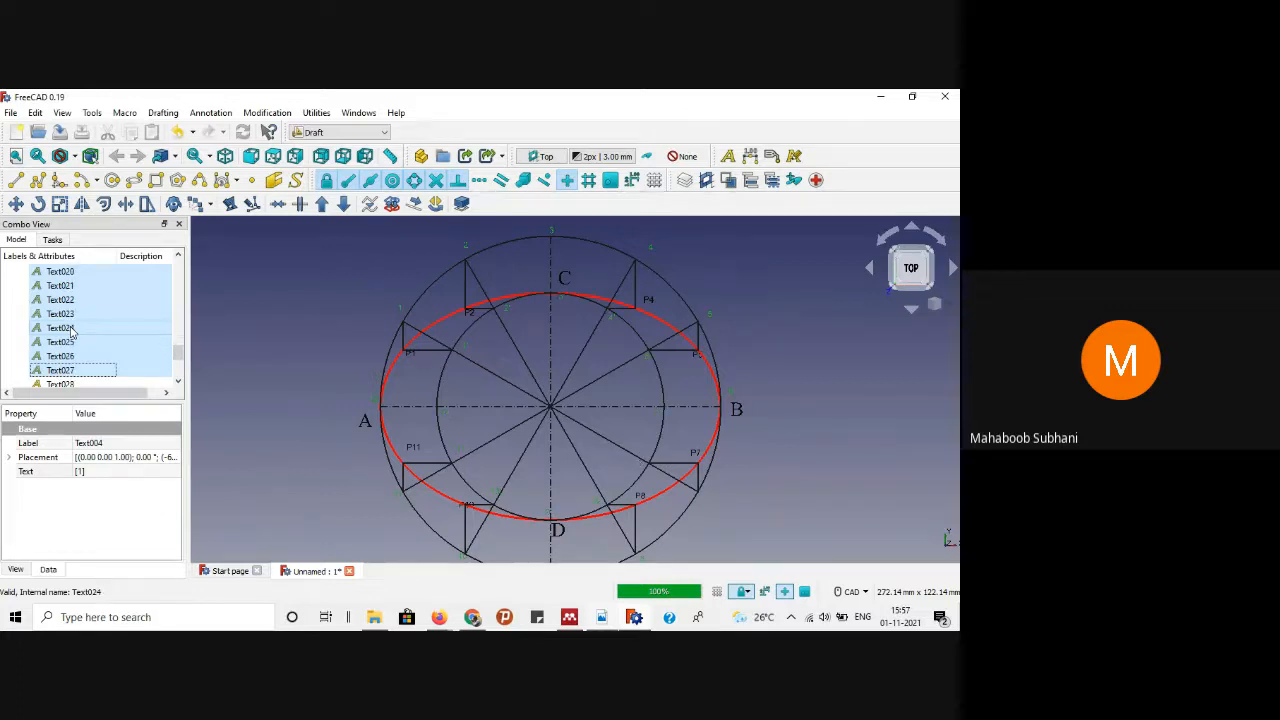
pyautogui.click(15, 569)
pyautogui.click(39, 553)
pyautogui.scroll(-2, 85, 520)
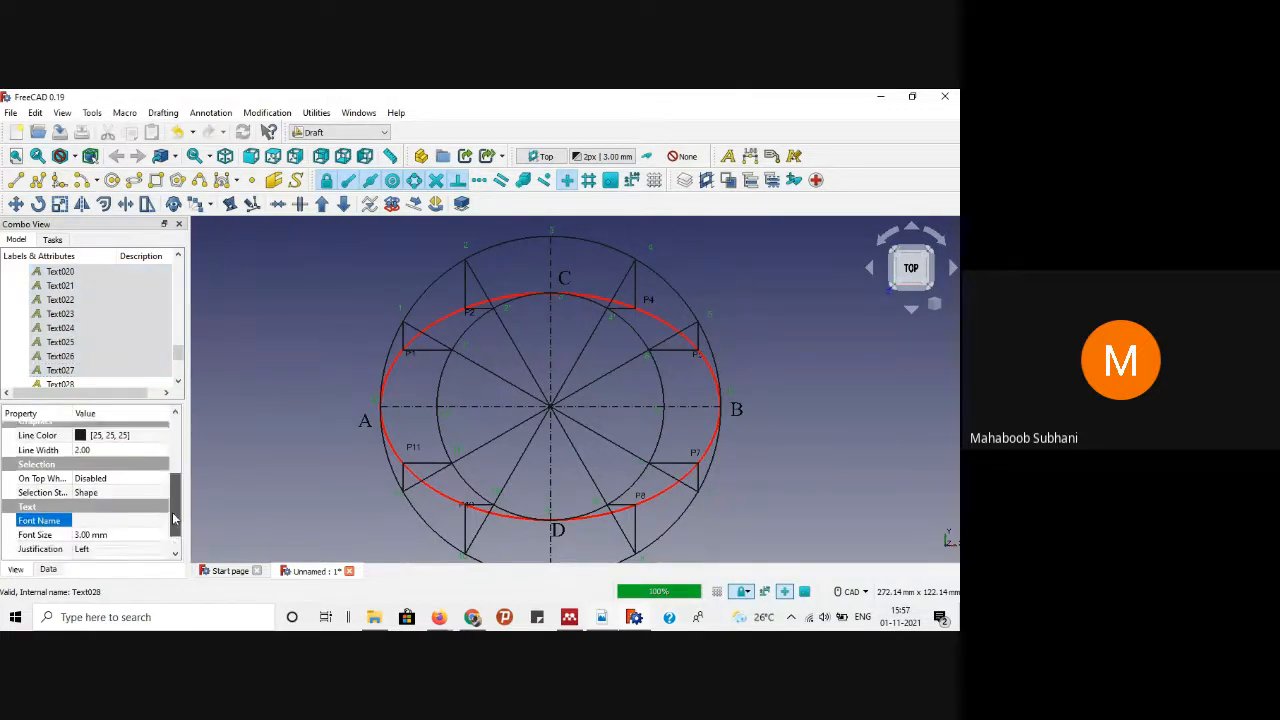
pyautogui.click(89, 511)
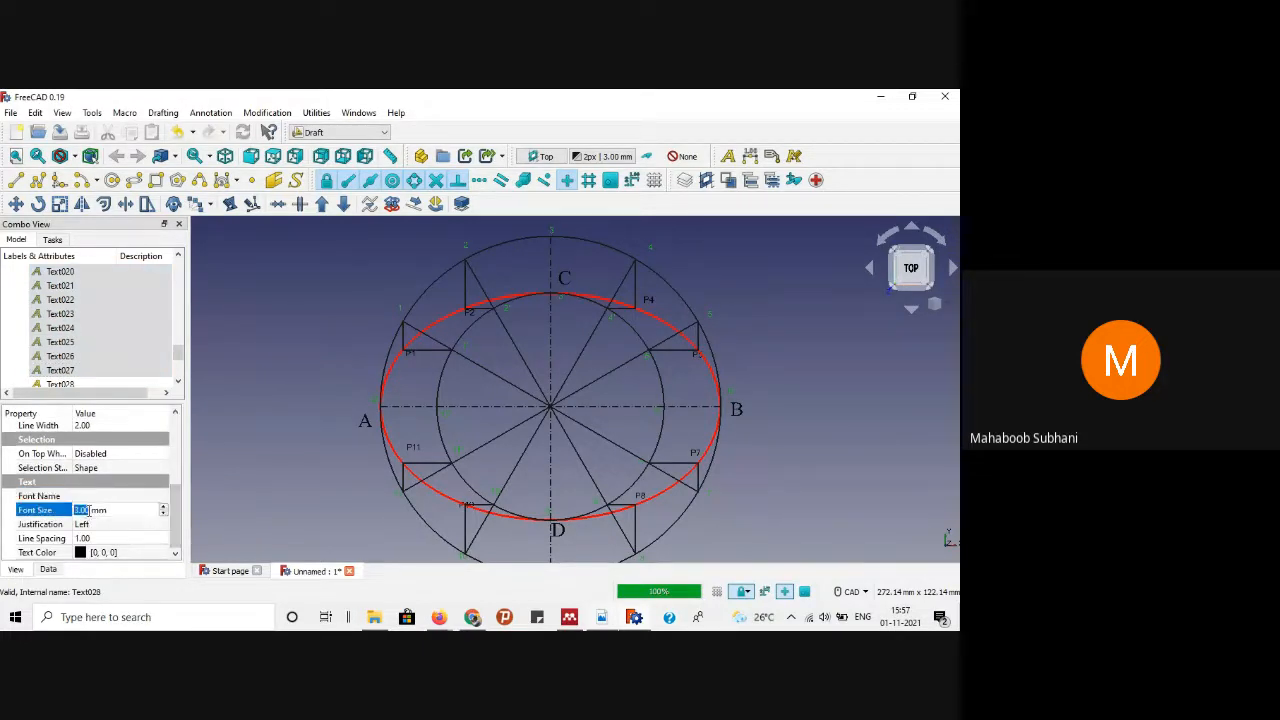
pyautogui.write('5')
pyautogui.press('Return')
pyautogui.click(302, 362)
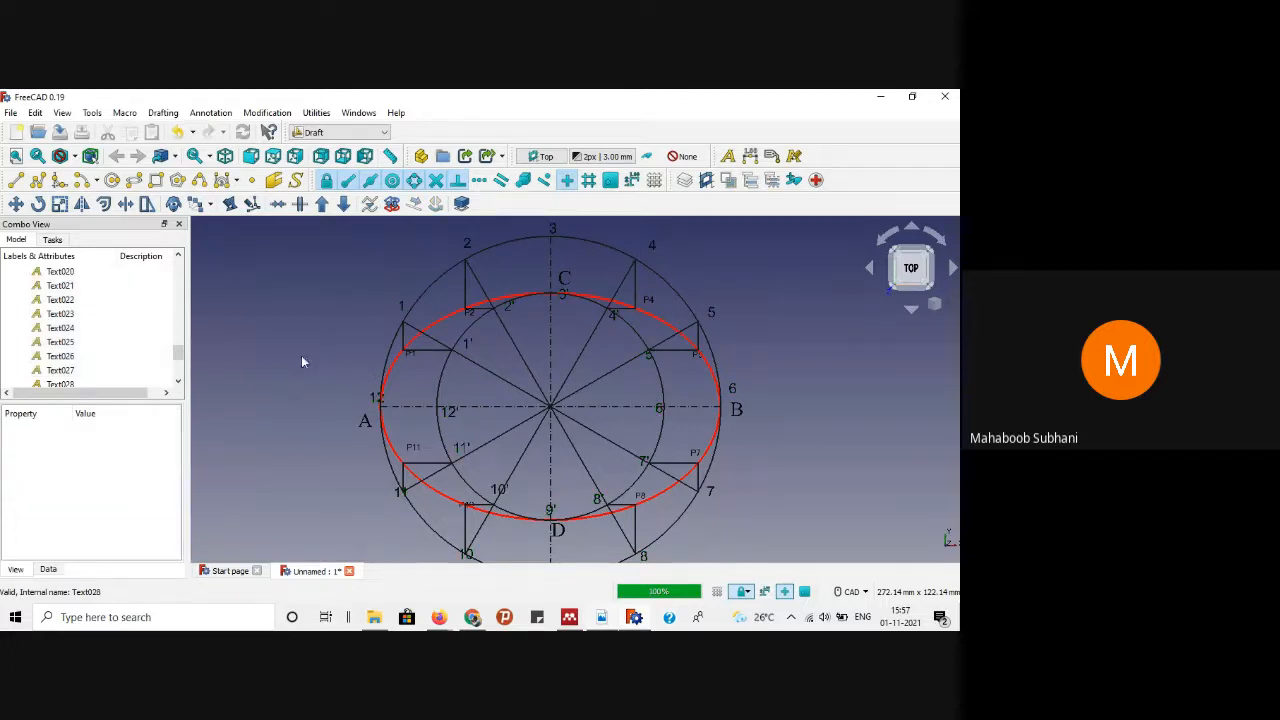
# Step: Move the outer-circle label 12 outward so it sits clear of the circle, above label A
pyautogui.click(376, 398)
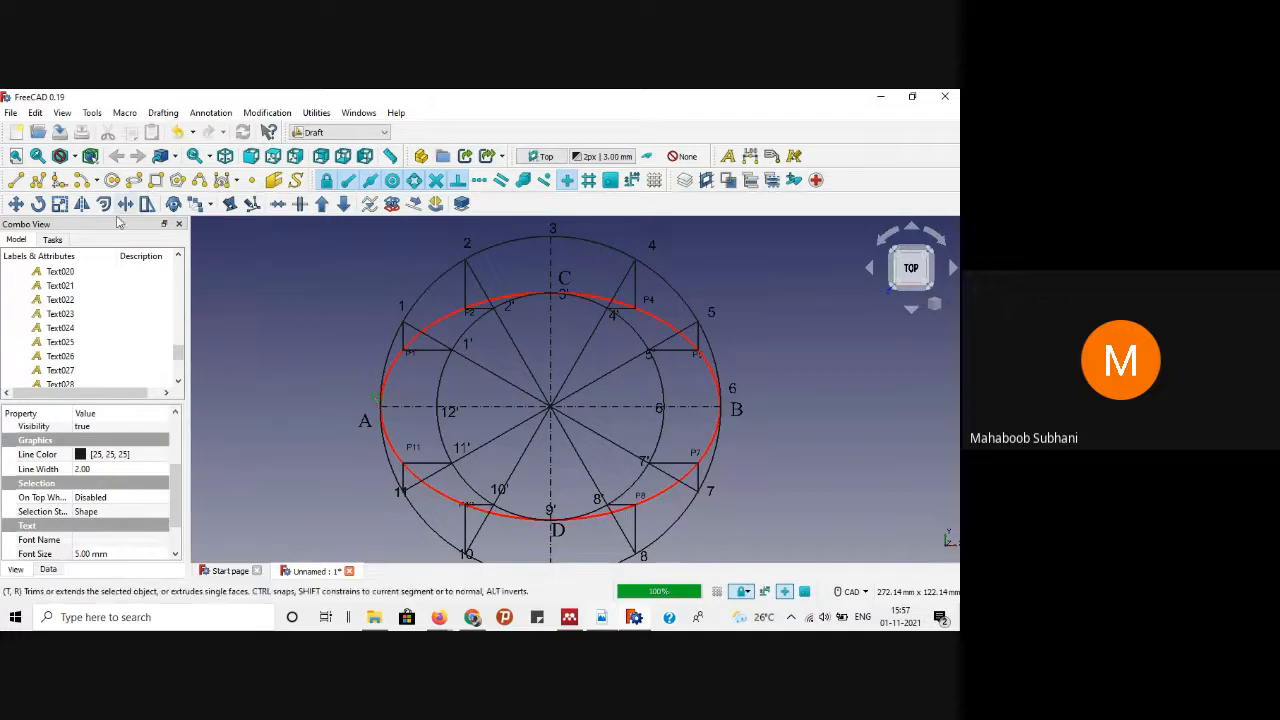
pyautogui.click(16, 203)
pyautogui.click(376, 398)
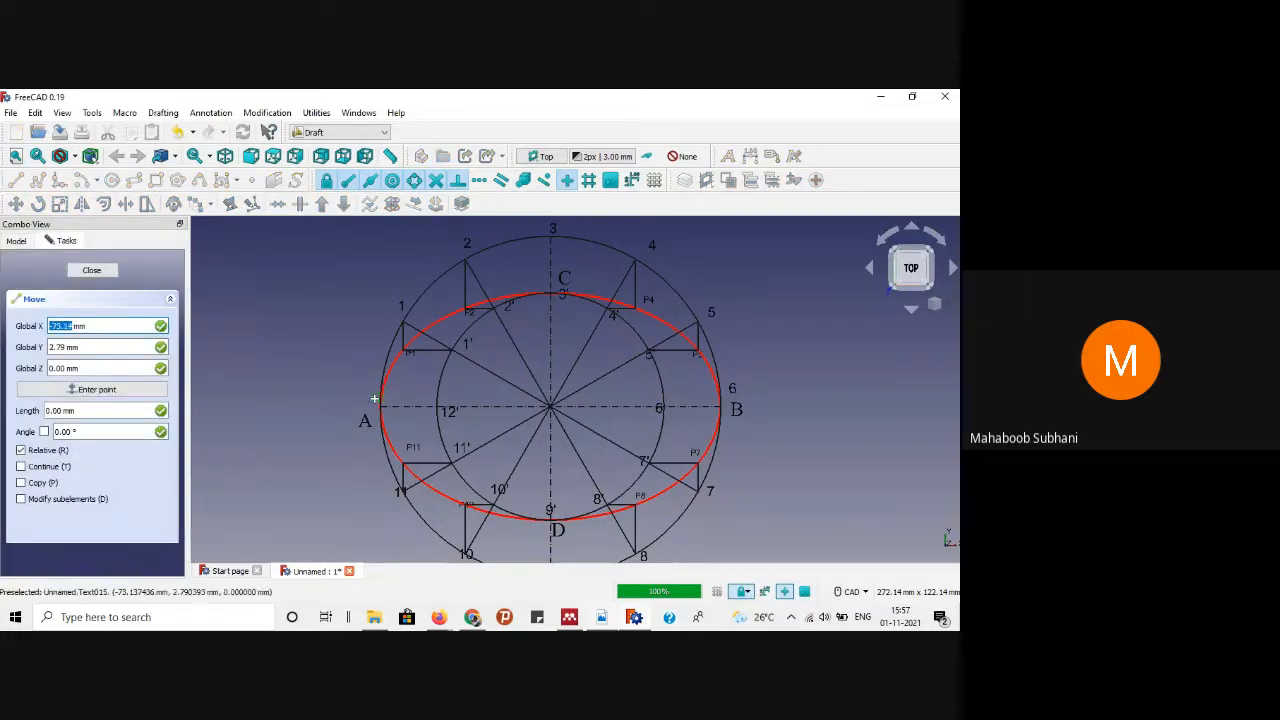
pyautogui.click(364, 395)
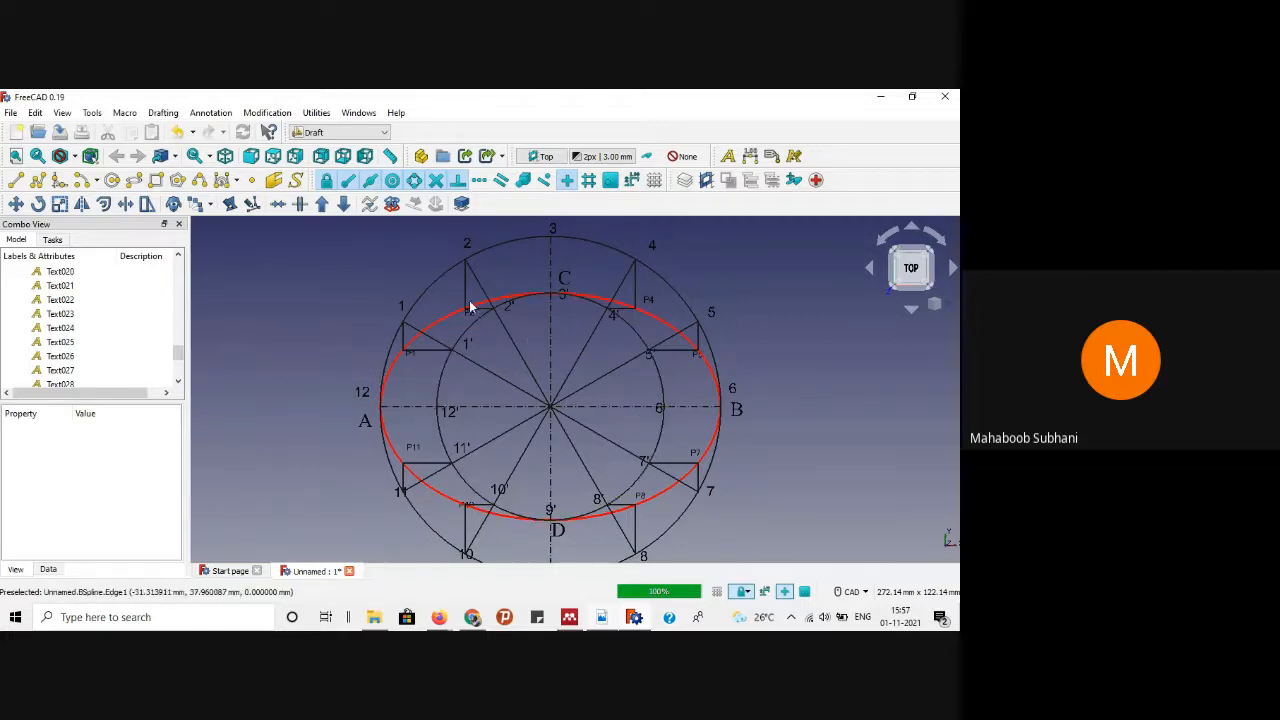
# Step: Switch to the Google Meet call, check the in-call messages, and return to the FreeCAD drawing
pyautogui.scroll(-1, 556, 334)
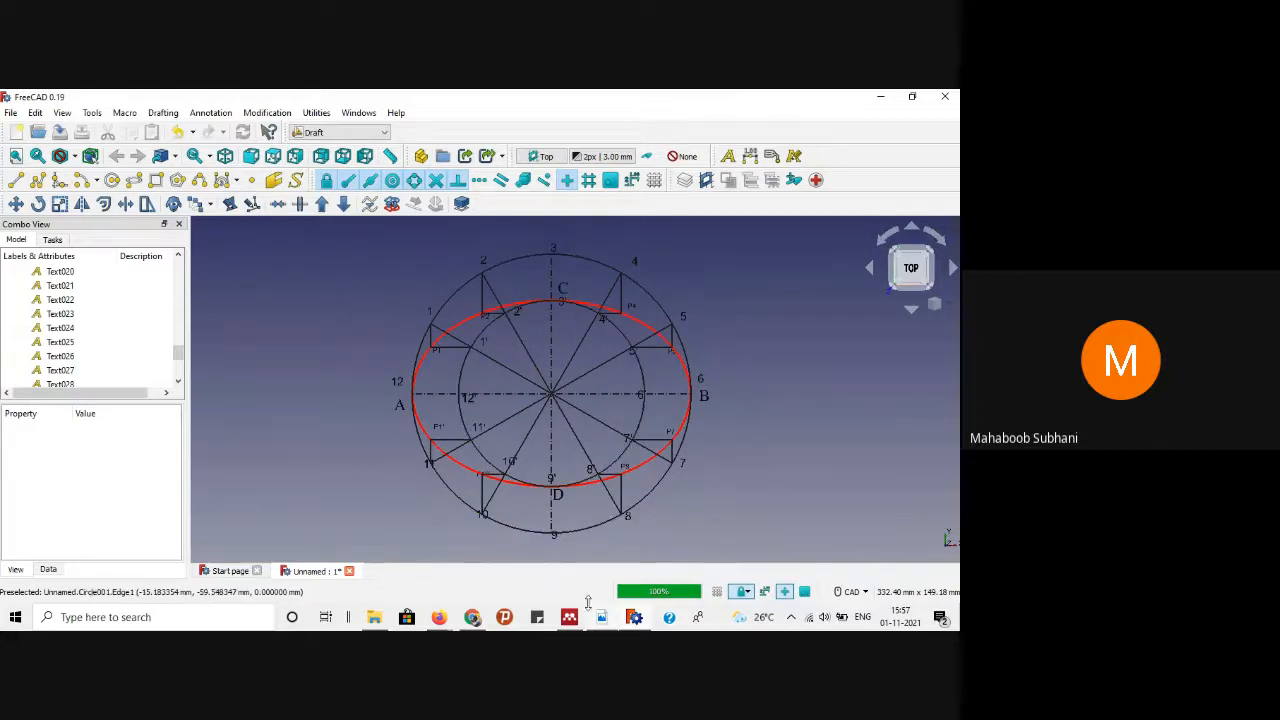
pyautogui.moveTo(440, 617)
pyautogui.click(360, 540)
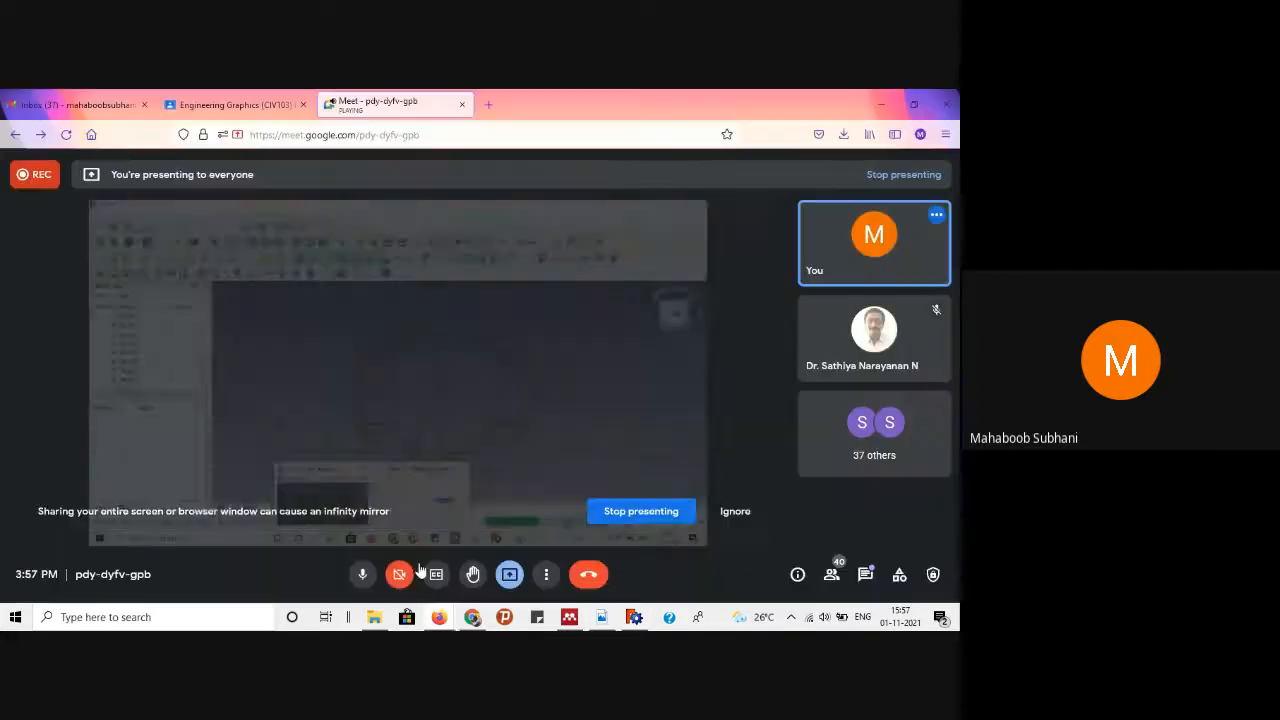
pyautogui.click(865, 574)
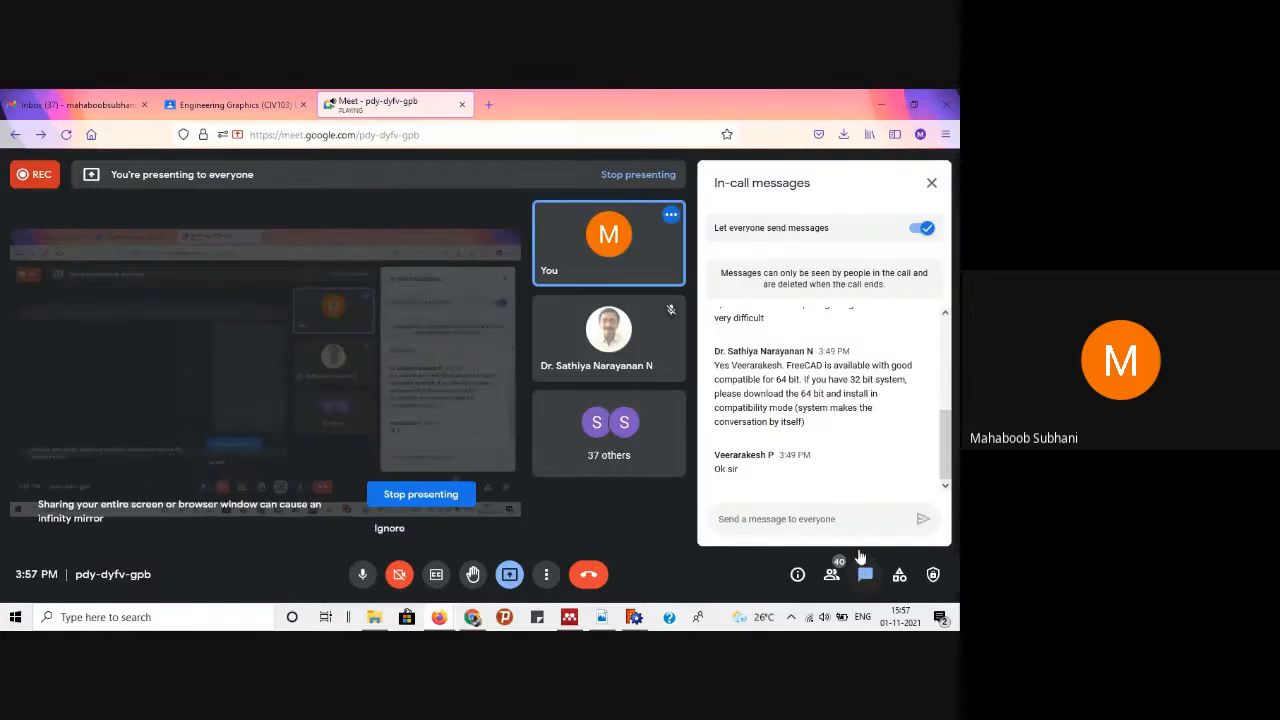
pyautogui.click(862, 577)
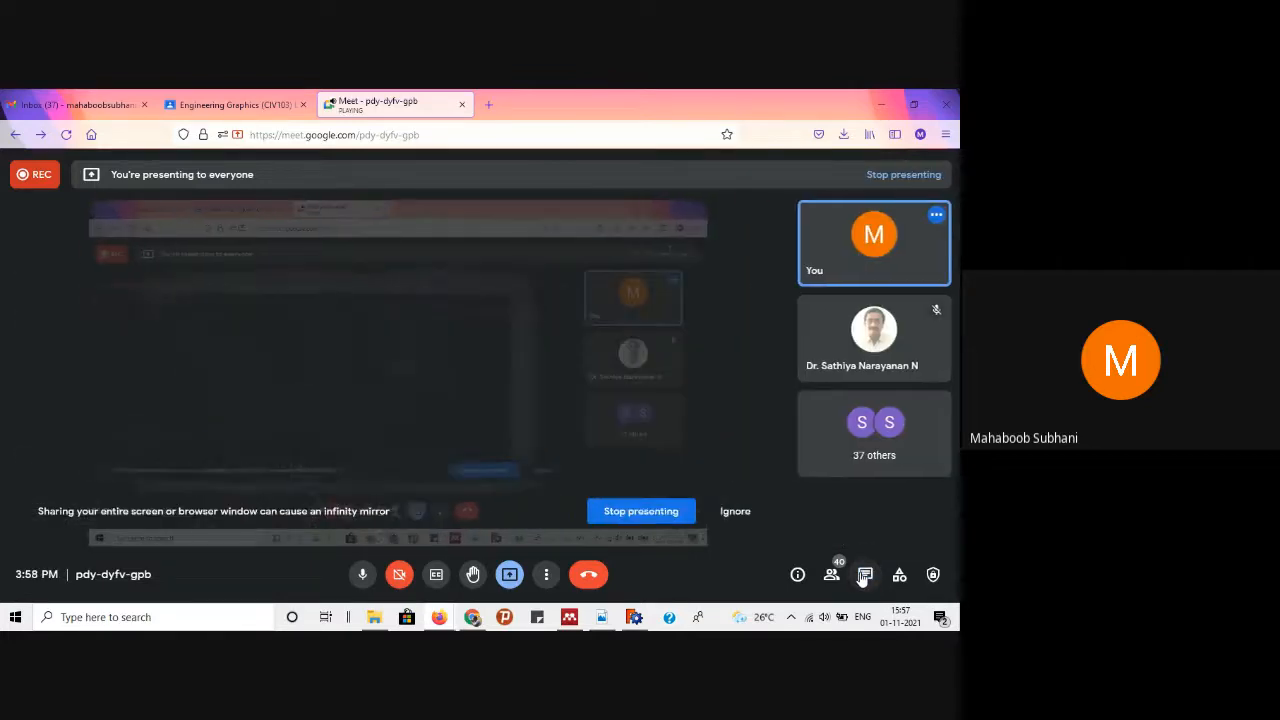
pyautogui.click(862, 578)
pyautogui.click(862, 577)
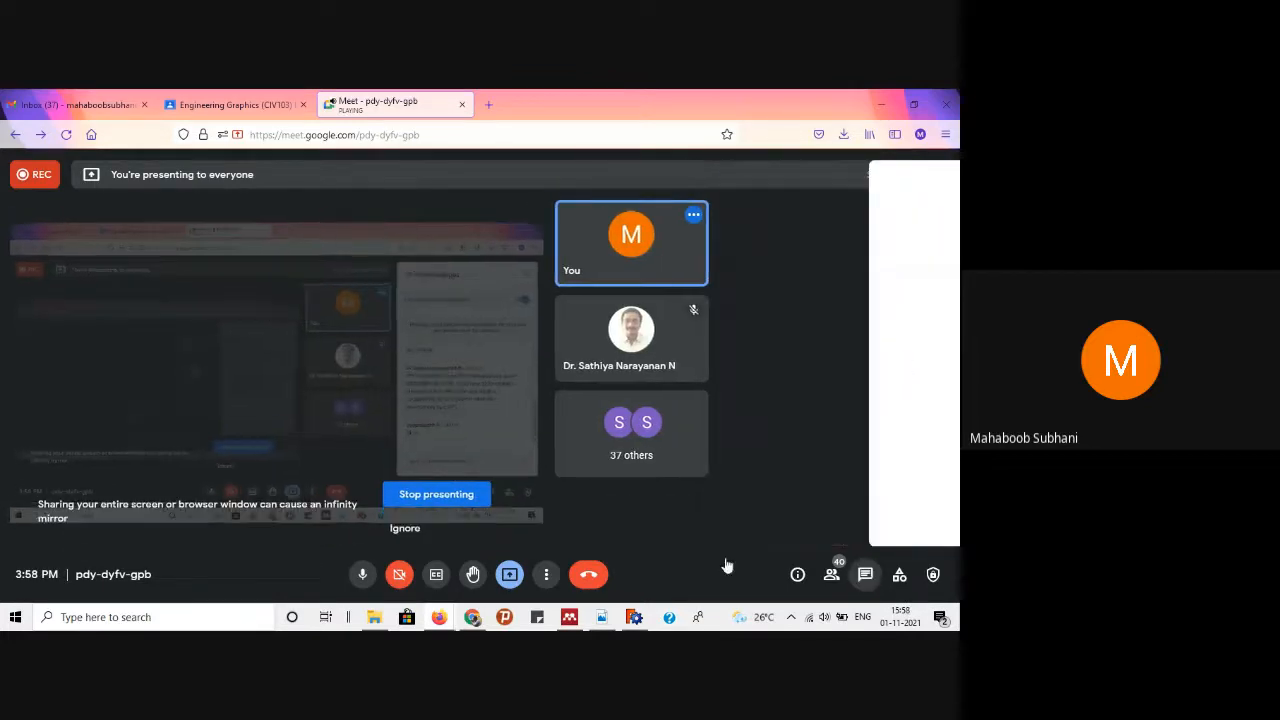
pyautogui.click(634, 617)
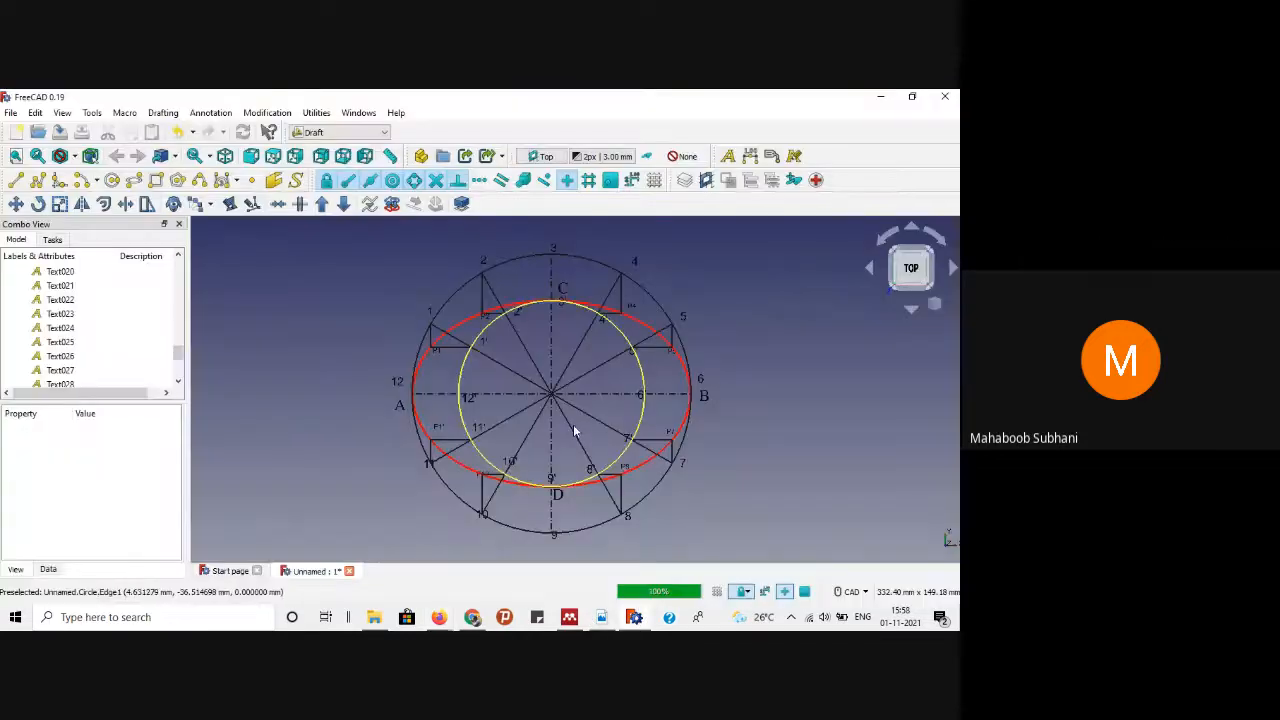
pyautogui.click(884, 101)
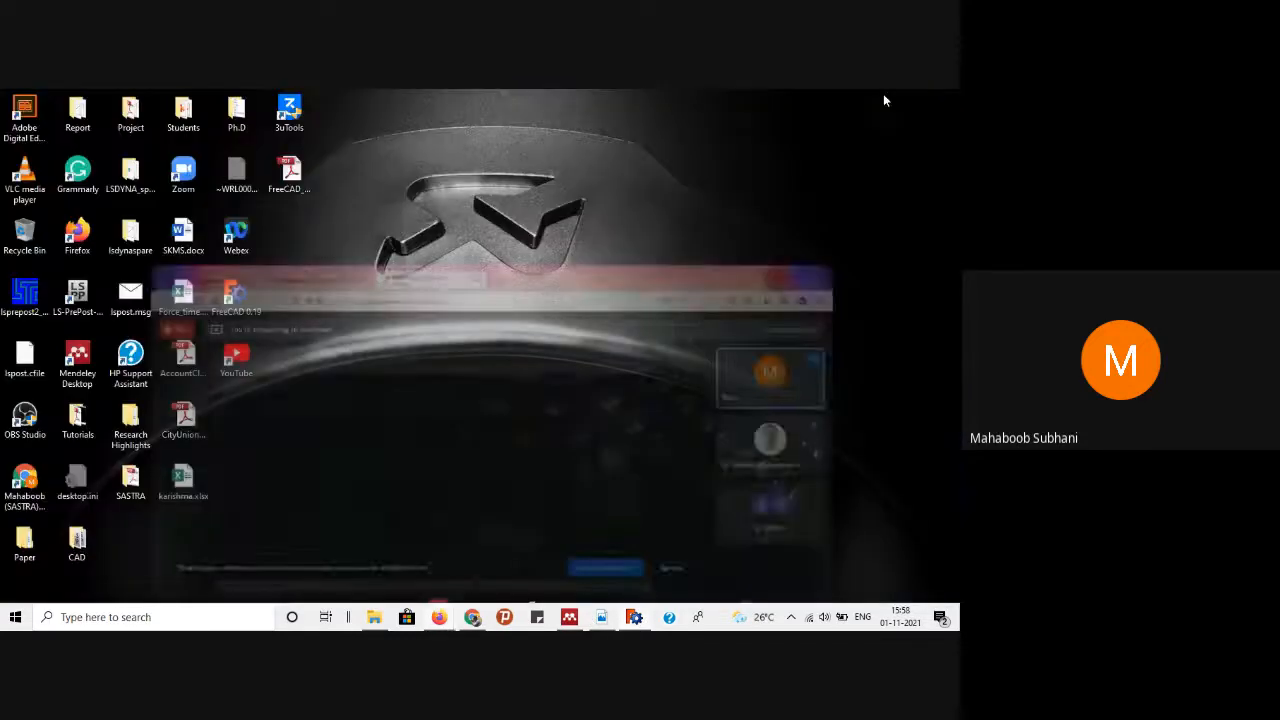
pyautogui.click(631, 618)
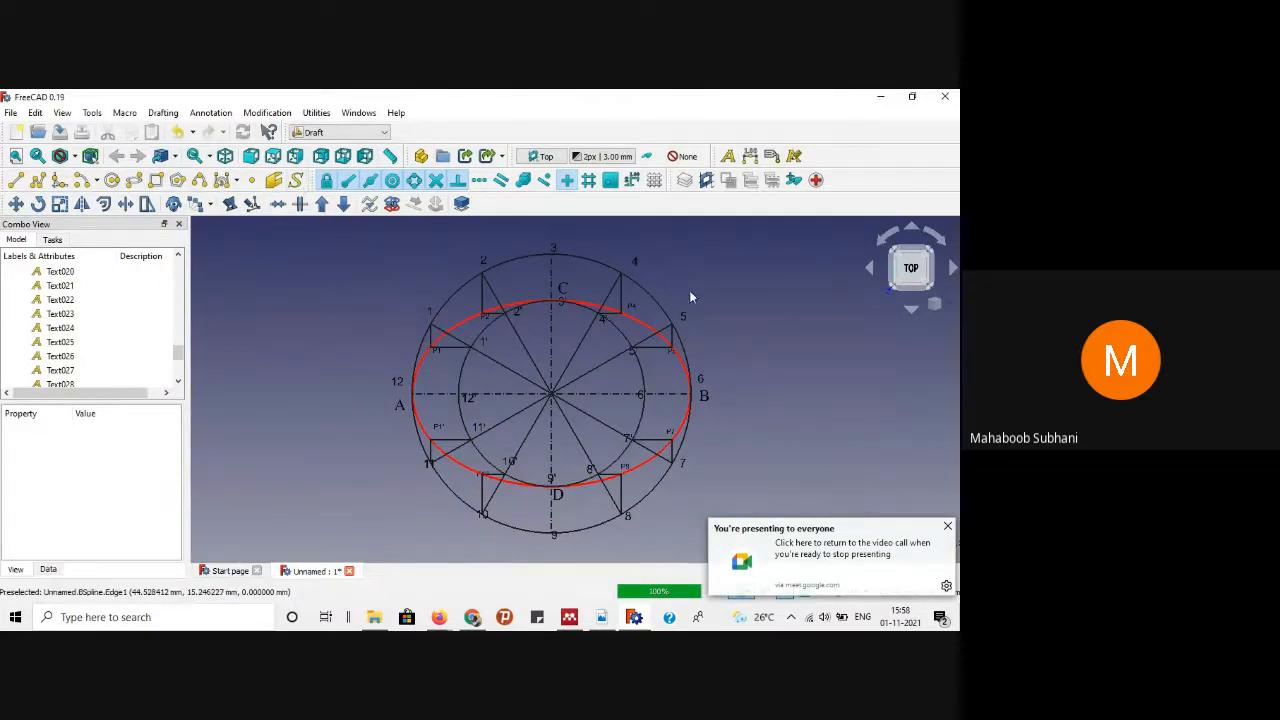
# Step: Dimension the ellipse's major axis from A to B, placing the dimension line above the outer circle
pyautogui.click(751, 158)
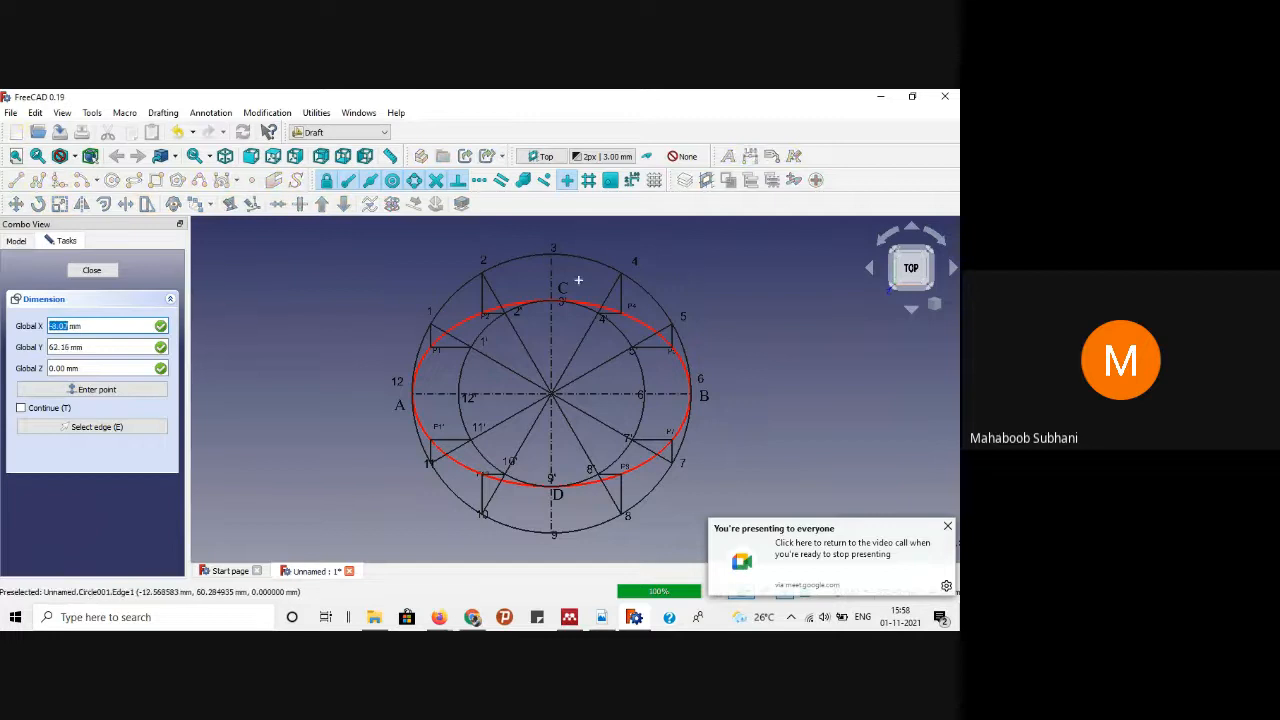
pyautogui.click(421, 393)
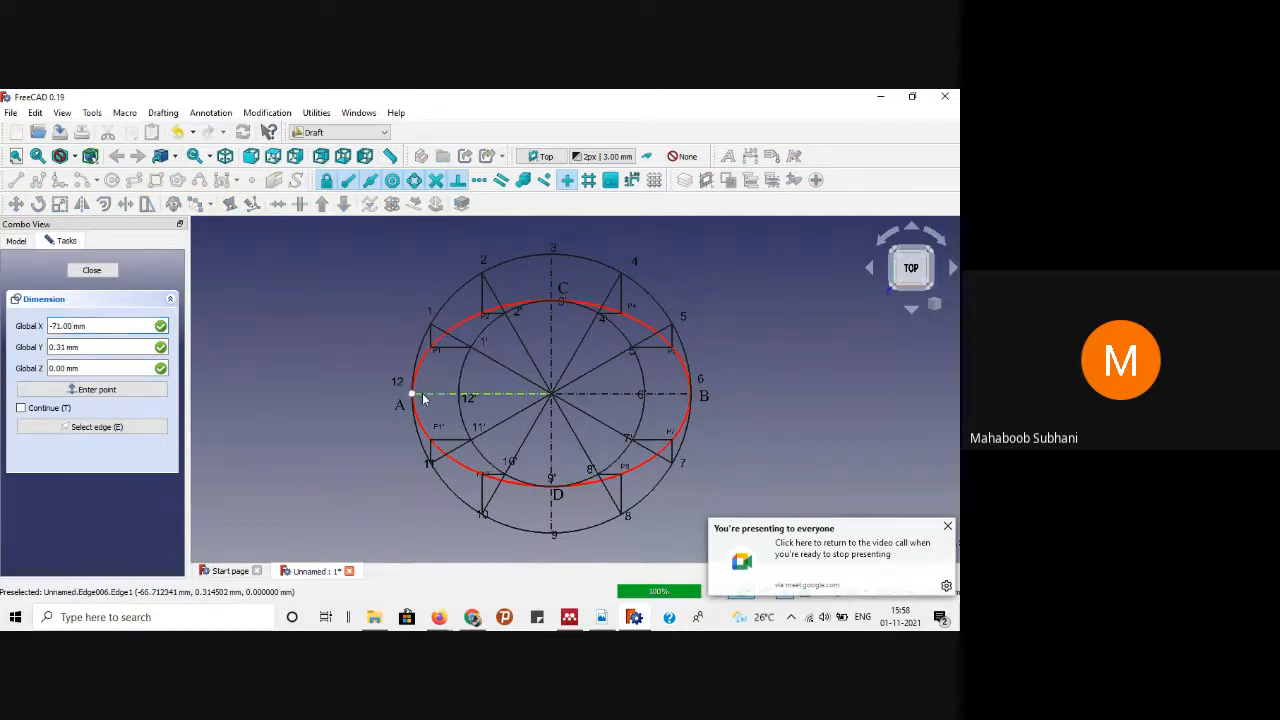
pyautogui.click(687, 397)
pyautogui.scroll(-3, 664, 280)
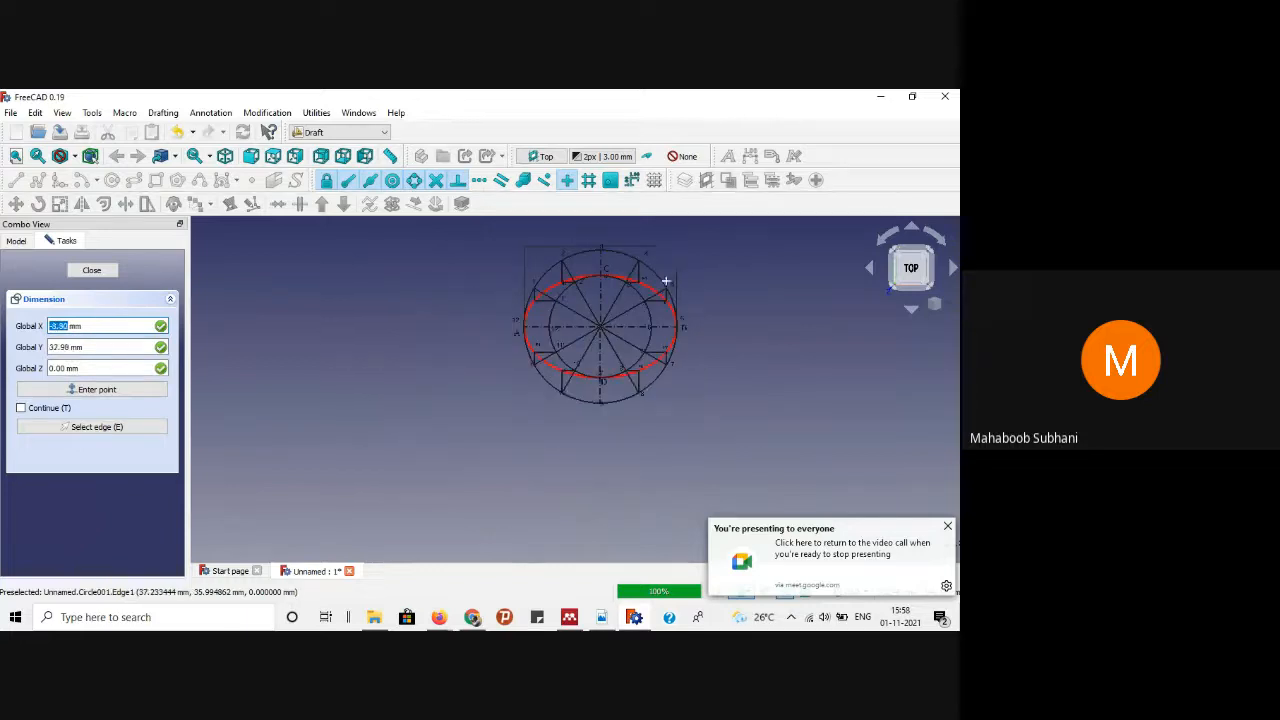
pyautogui.click(660, 225)
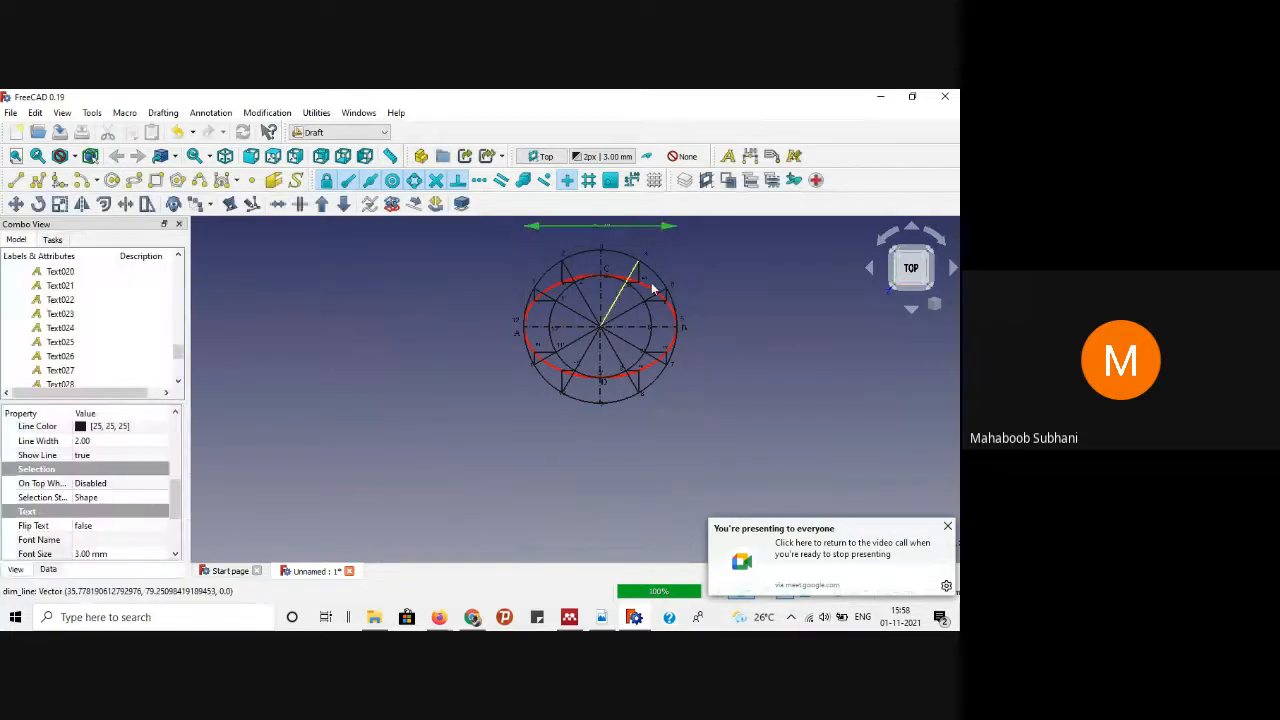
# Step: Dimension the ellipse's minor axis from C to D, placing the dimension line to the right of the outer circle
pyautogui.scroll(2, 698, 268)
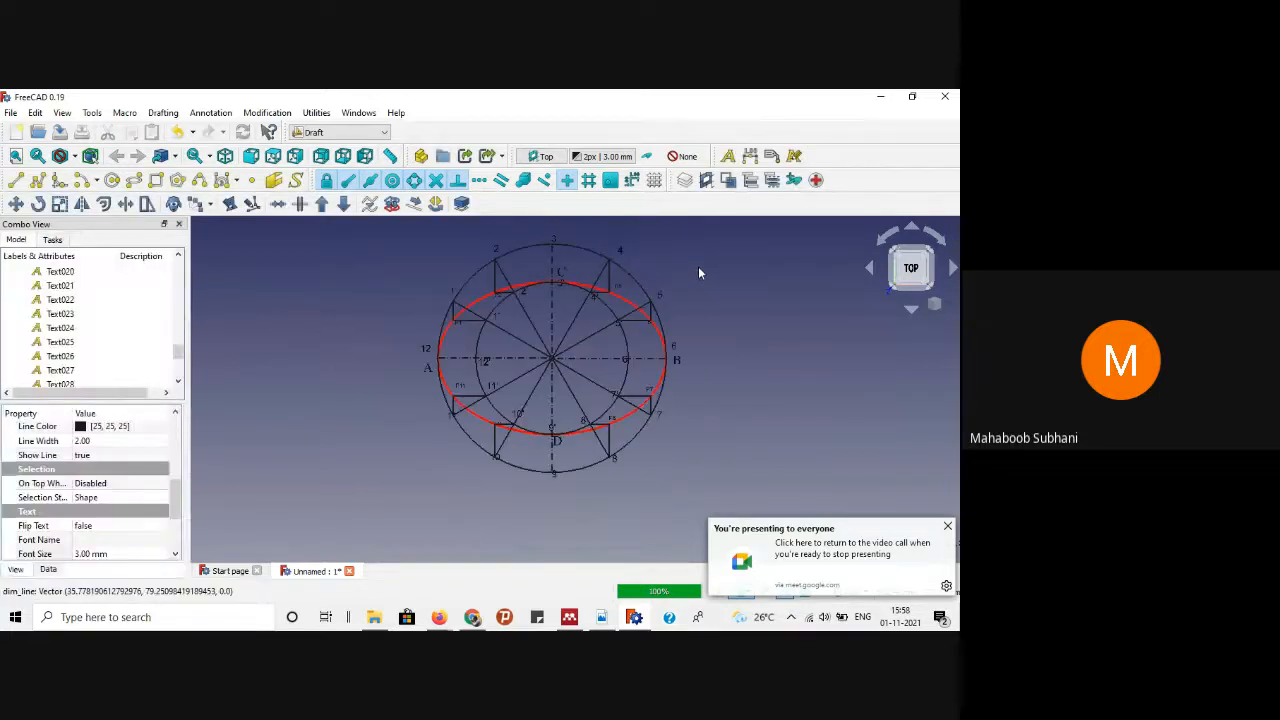
pyautogui.click(749, 156)
pyautogui.scroll(4, 552, 284)
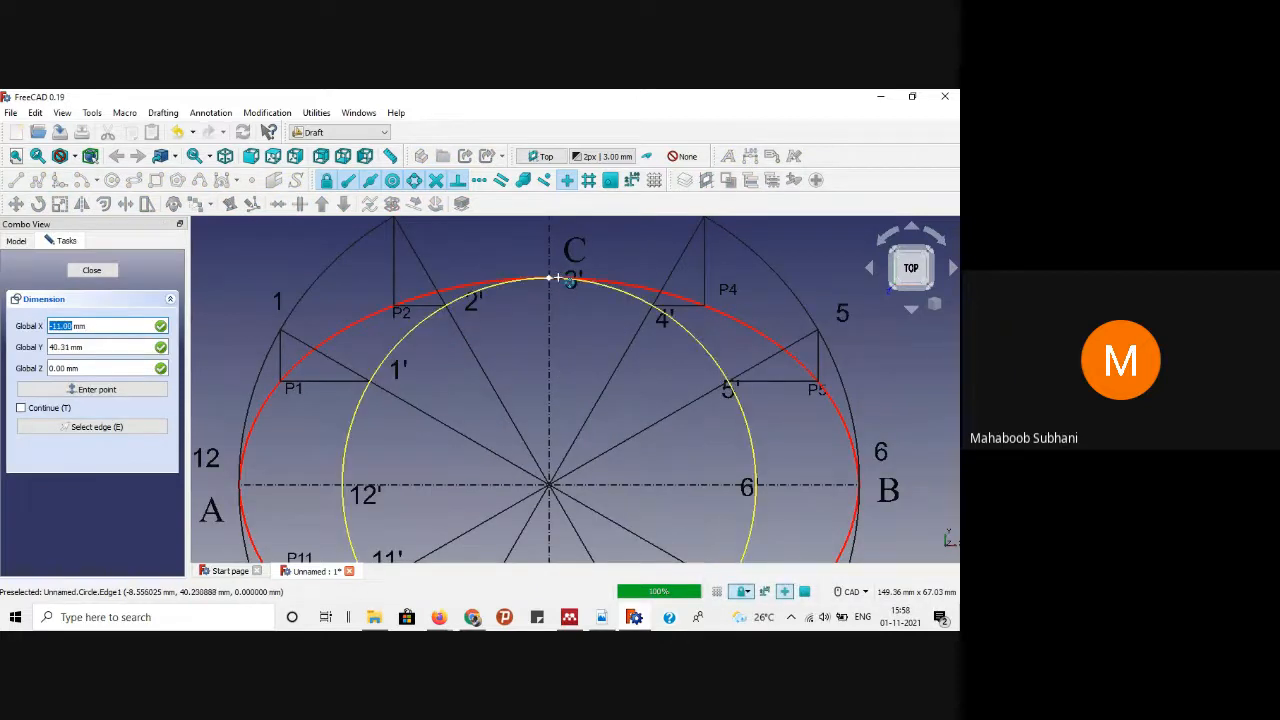
pyautogui.scroll(-4, 549, 284)
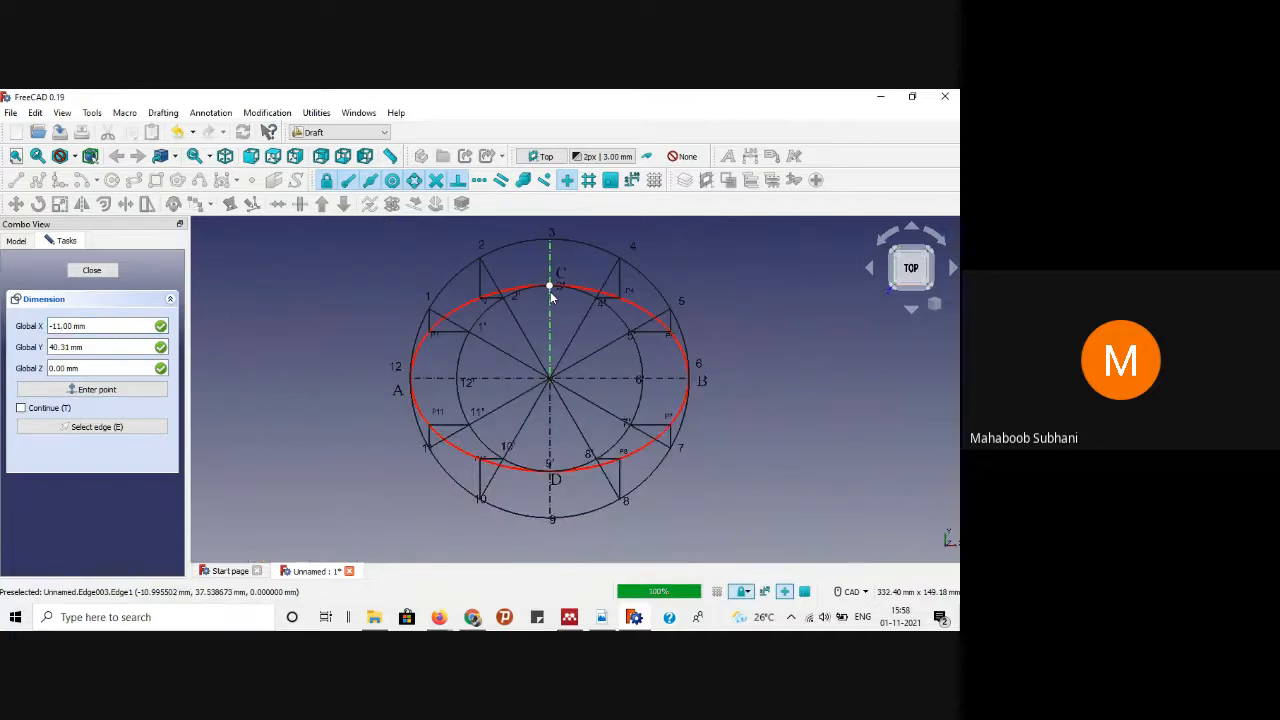
pyautogui.scroll(5, 548, 430)
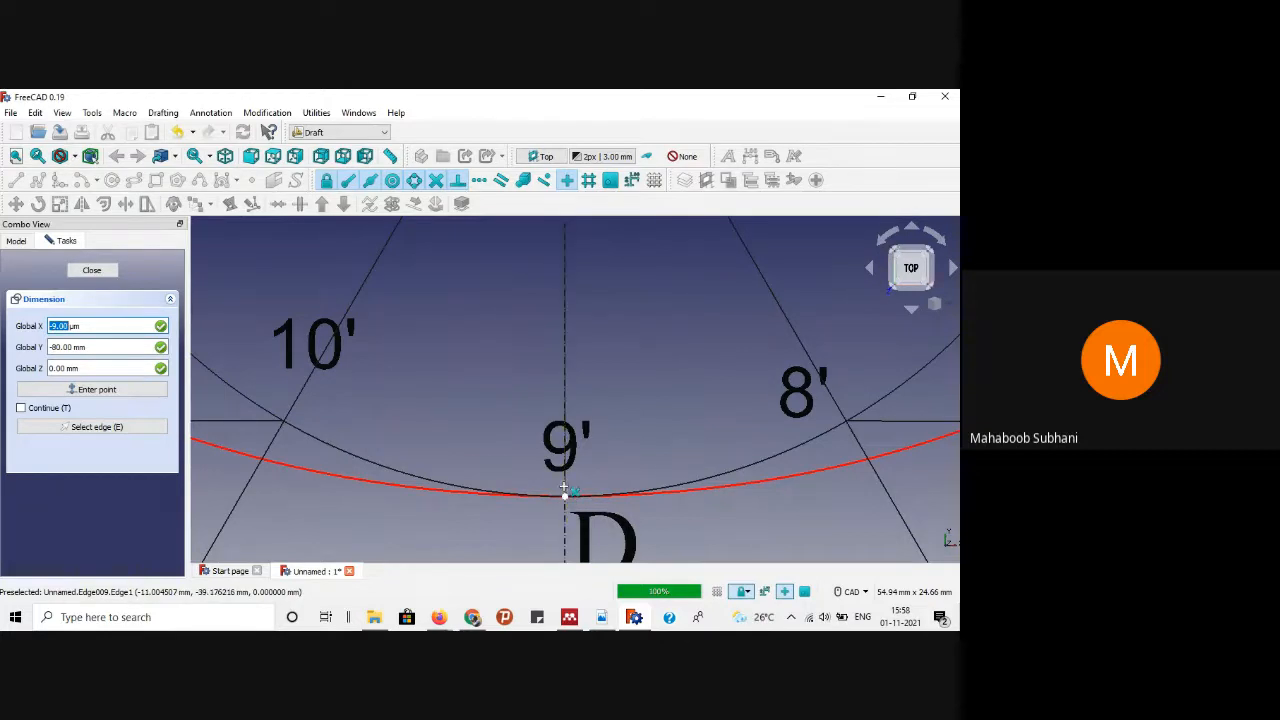
pyautogui.scroll(-3, 565, 490)
pyautogui.scroll(-2, 565, 490)
pyautogui.click(568, 490)
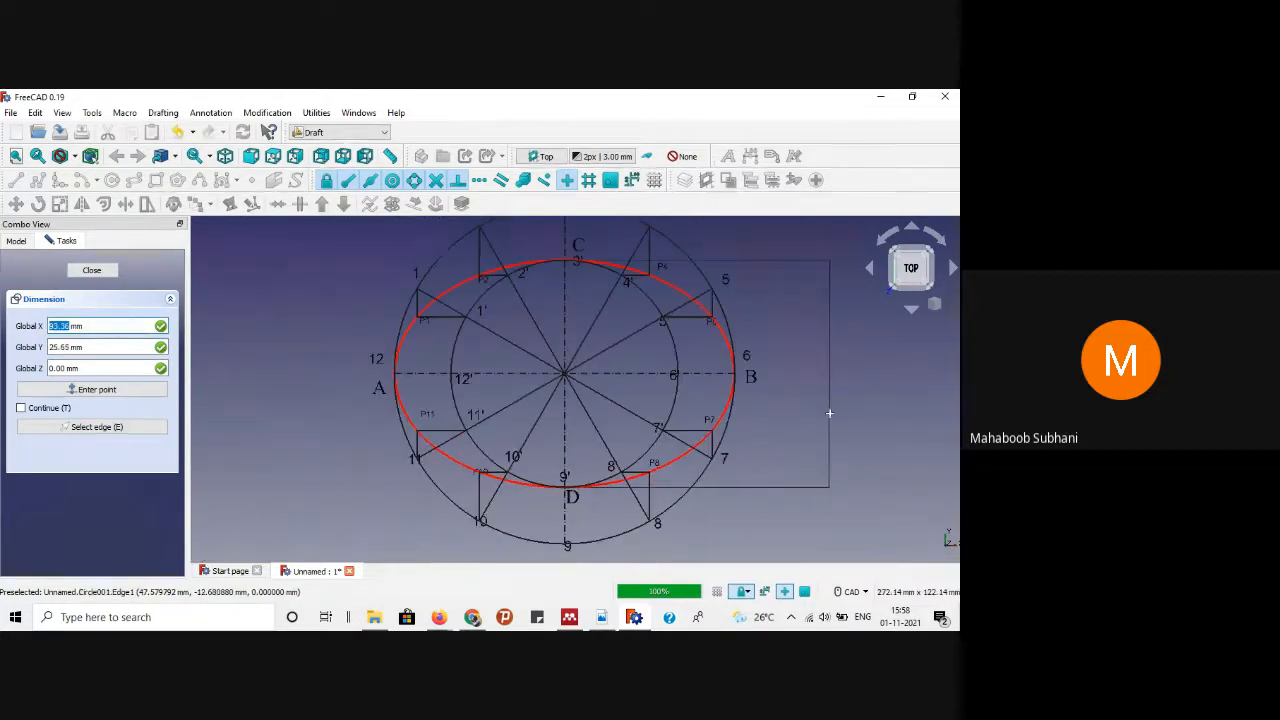
pyautogui.click(828, 412)
pyautogui.scroll(-4, 777, 384)
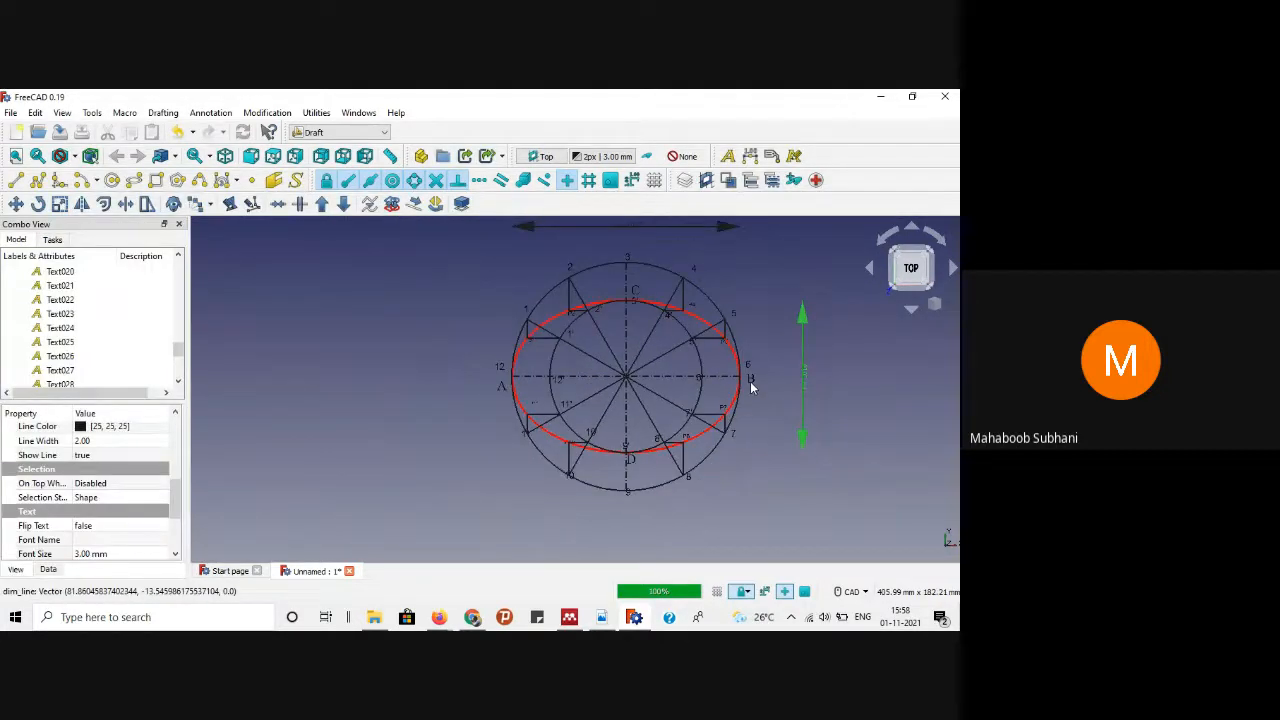
# Step: Set the arrow size of both the major-axis and minor-axis dimensions to 1.5 mm
pyautogui.scroll(4, 802, 252)
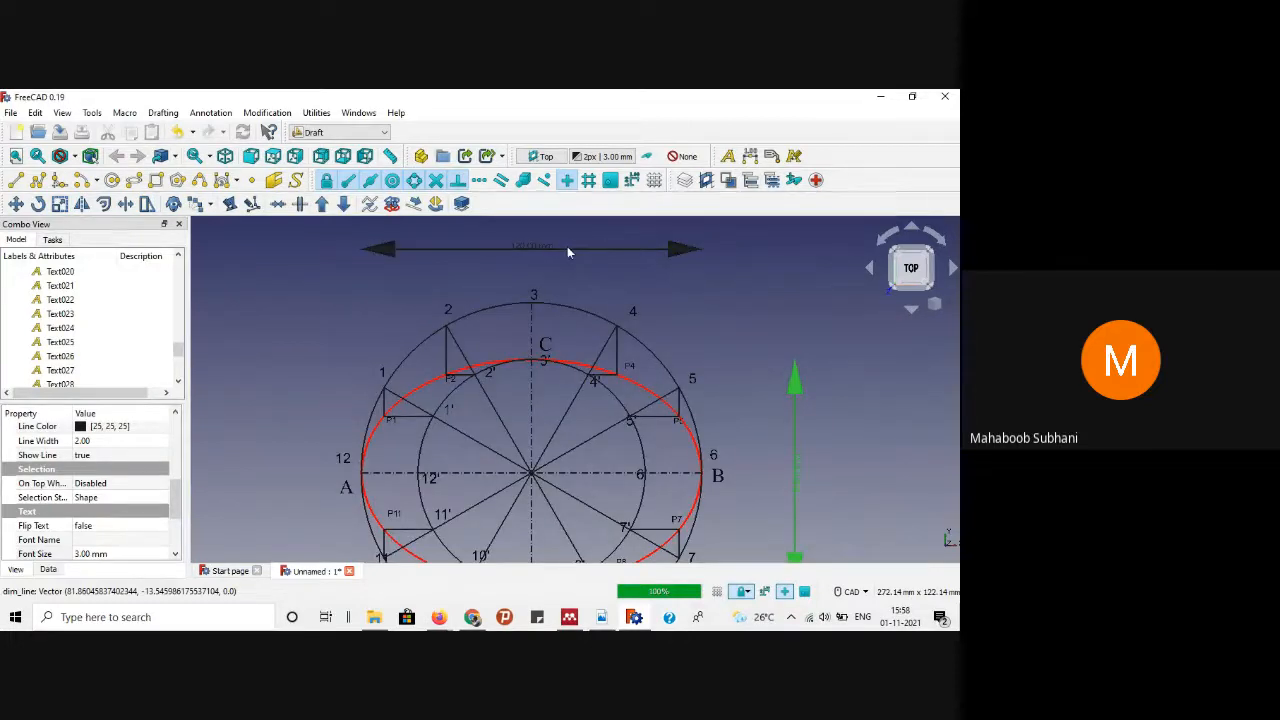
pyautogui.keyDown('ctrl'); pyautogui.click(802, 388); pyautogui.keyUp('ctrl')
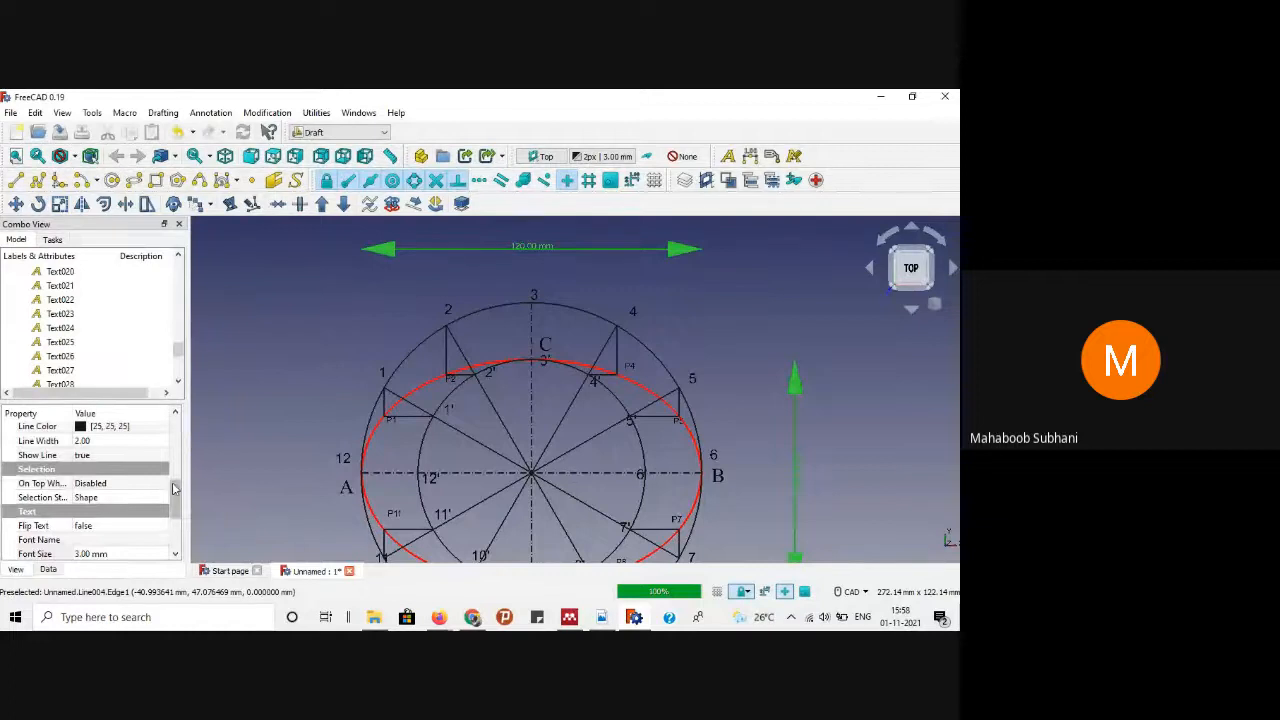
pyautogui.scroll(5, 177, 424)
pyautogui.scroll(-3, 178, 443)
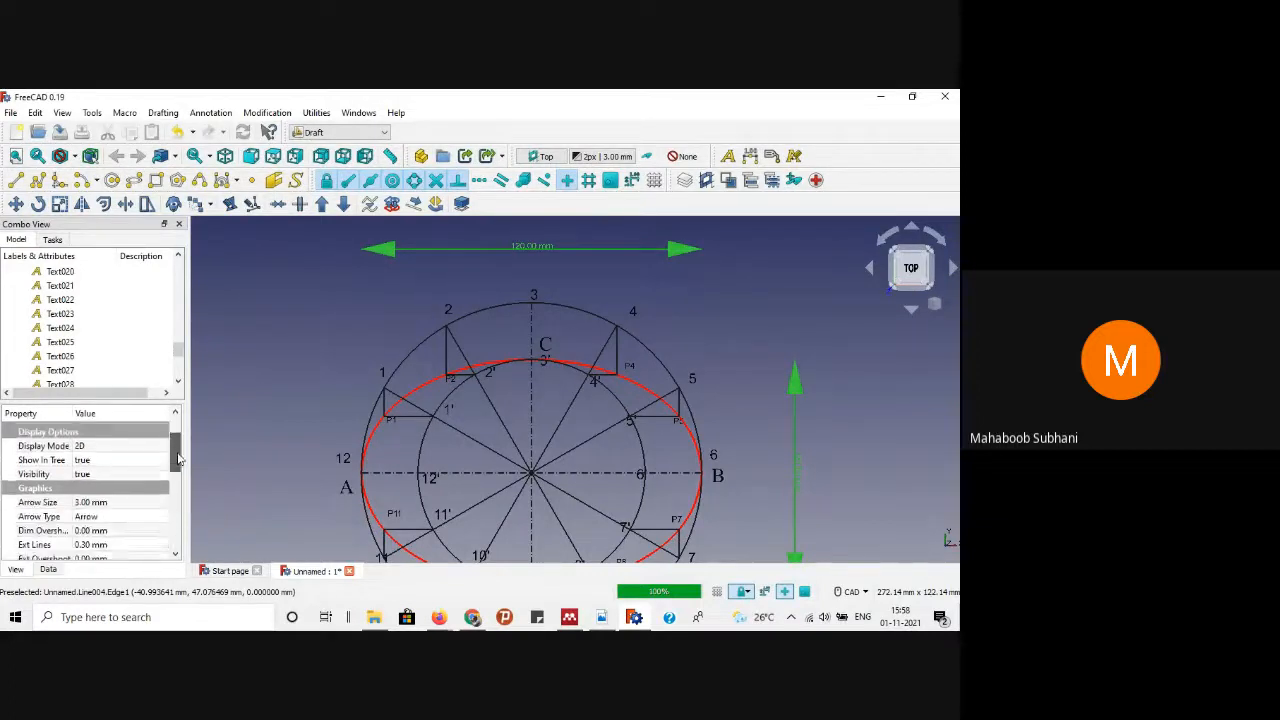
pyautogui.click(89, 458)
pyautogui.click(89, 457)
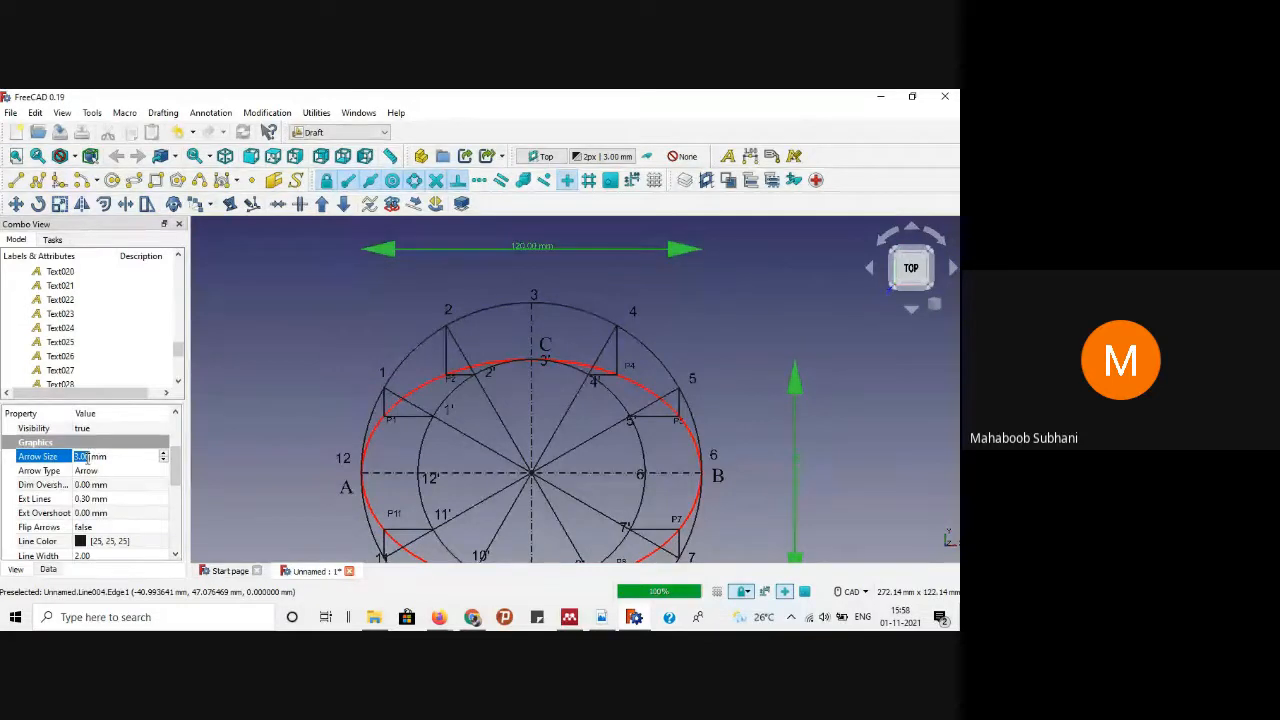
pyautogui.write('1.5')
pyautogui.press('Return')
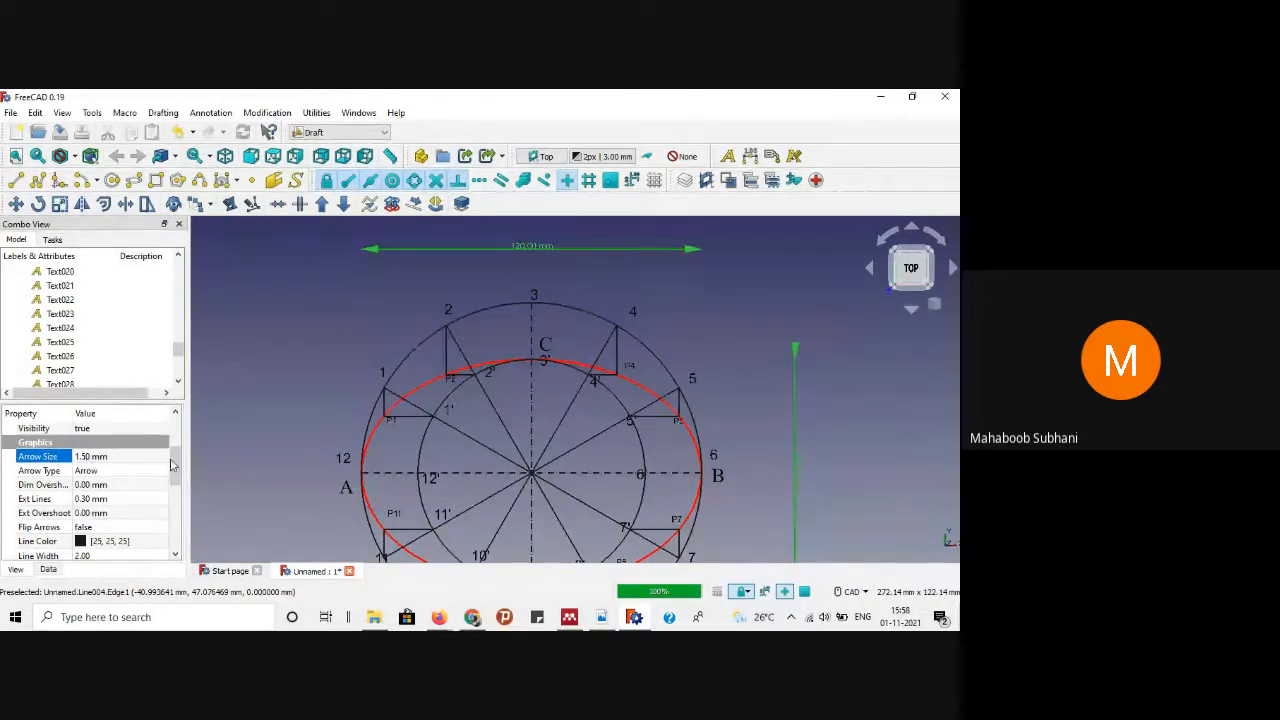
# Step: Set the dimension-line overshoot of both axis dimensions to 1.5 mm
pyautogui.scroll(-1, 163, 460)
pyautogui.click(92, 443)
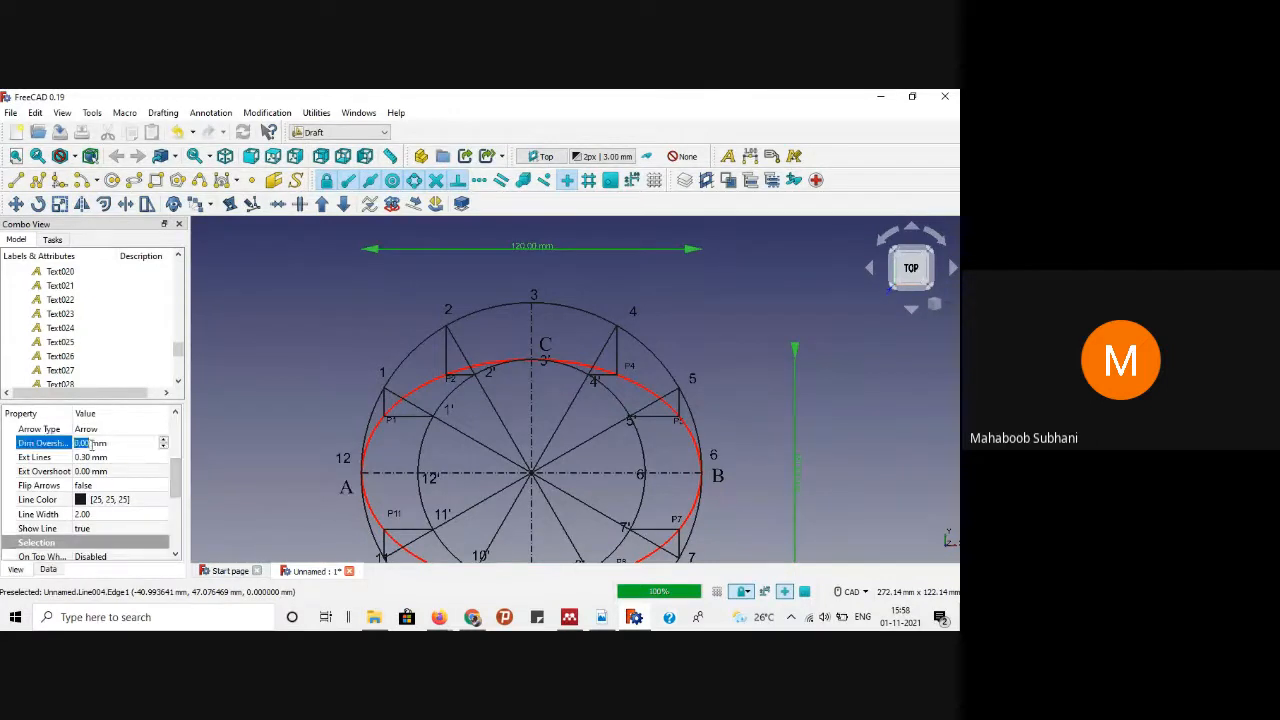
pyautogui.write('1')
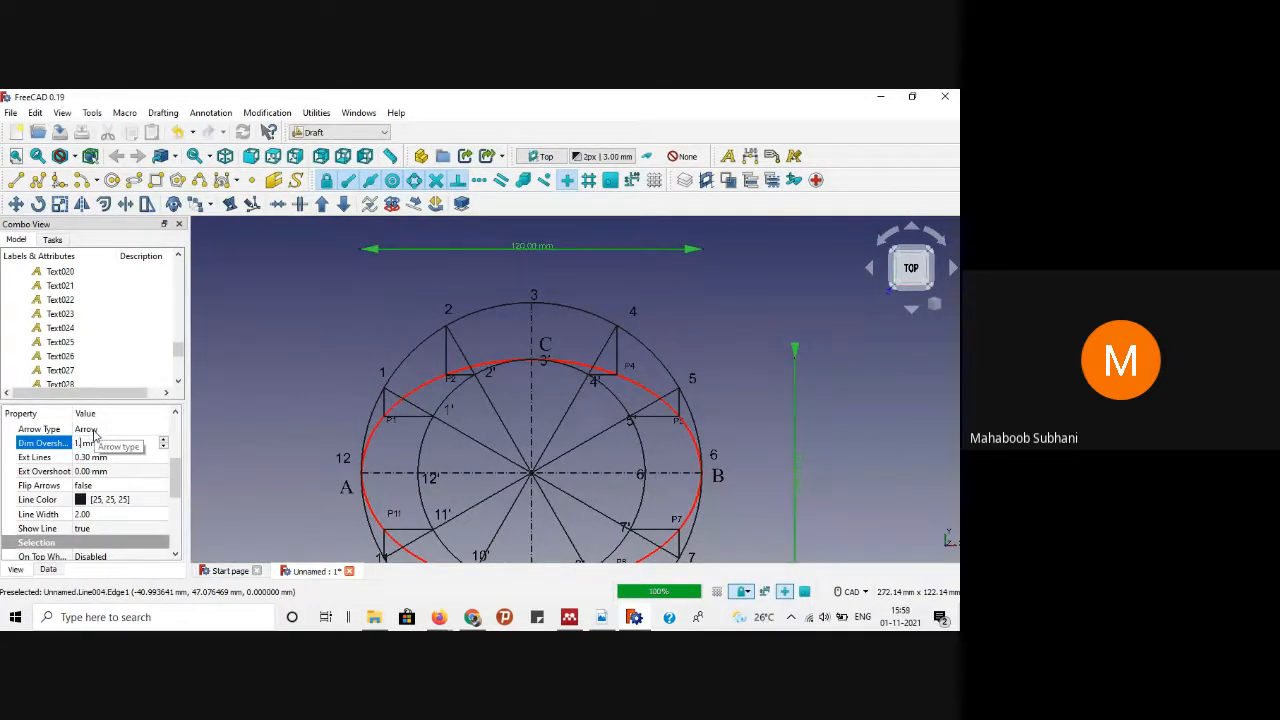
pyautogui.press('Return')
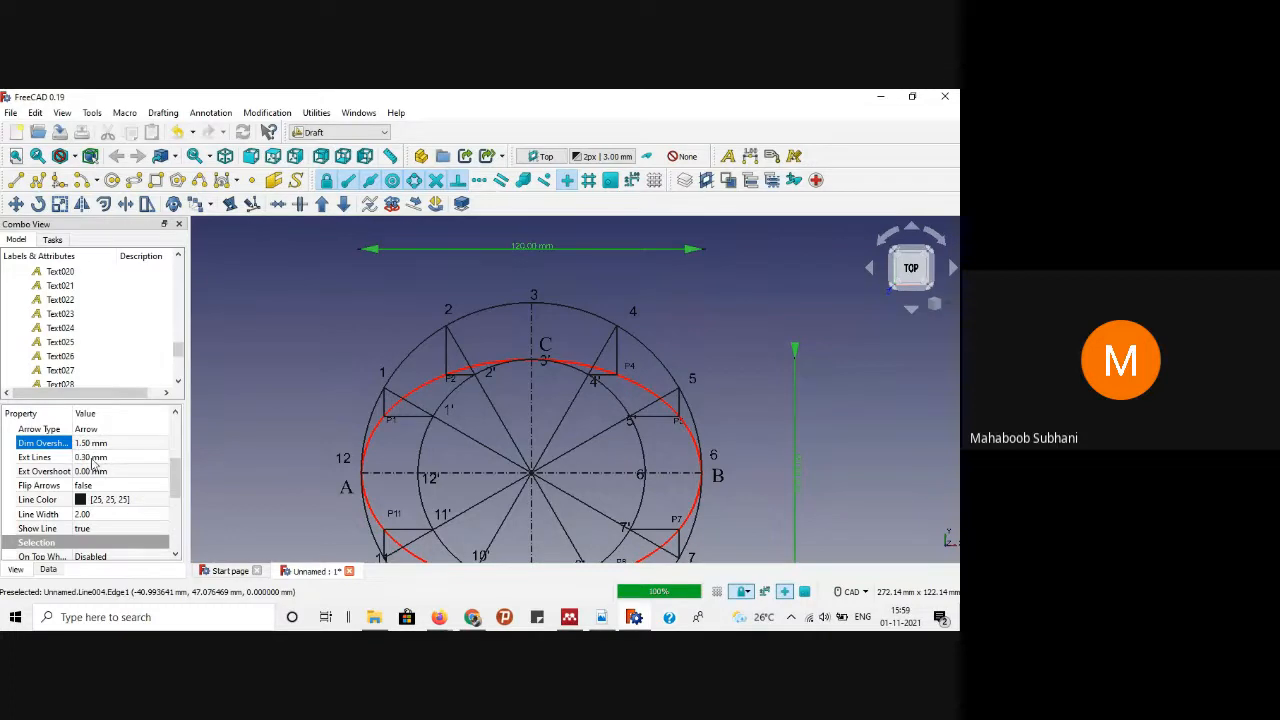
# Step: Set the extension line length and the extension overshoot of both axis dimensions to 1.5 mm
pyautogui.click(92, 458)
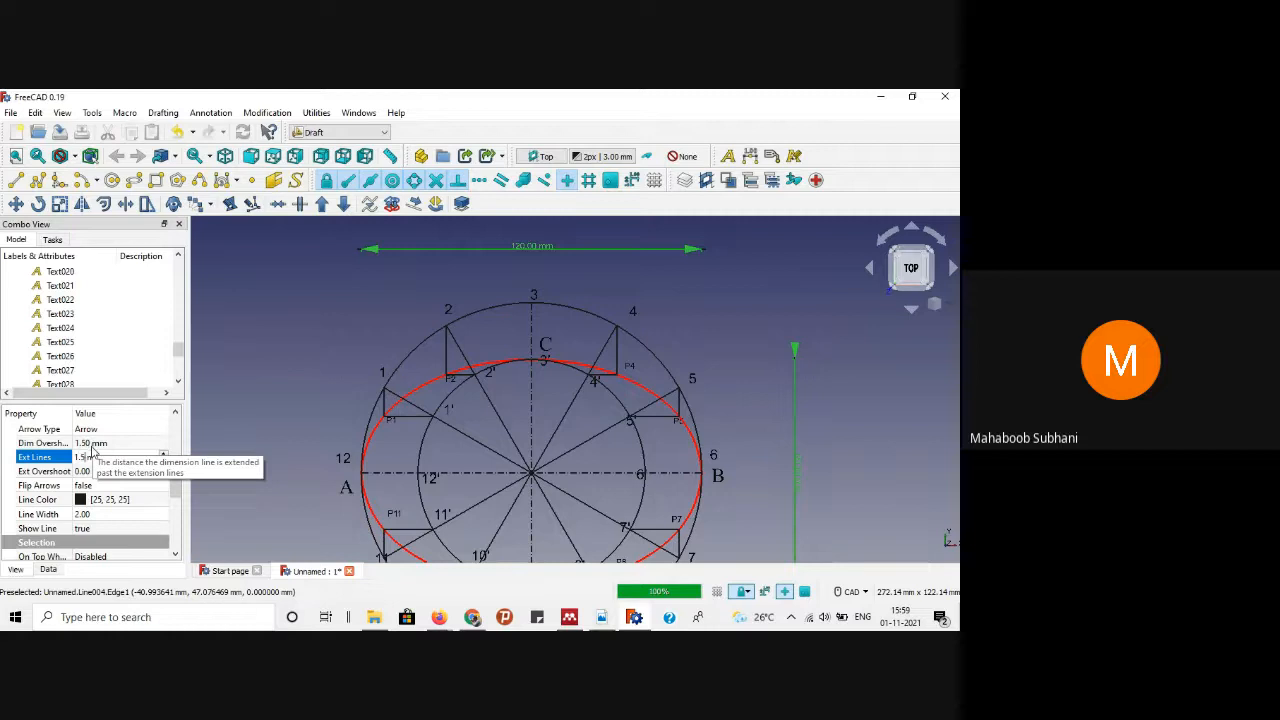
pyautogui.press('Tab')
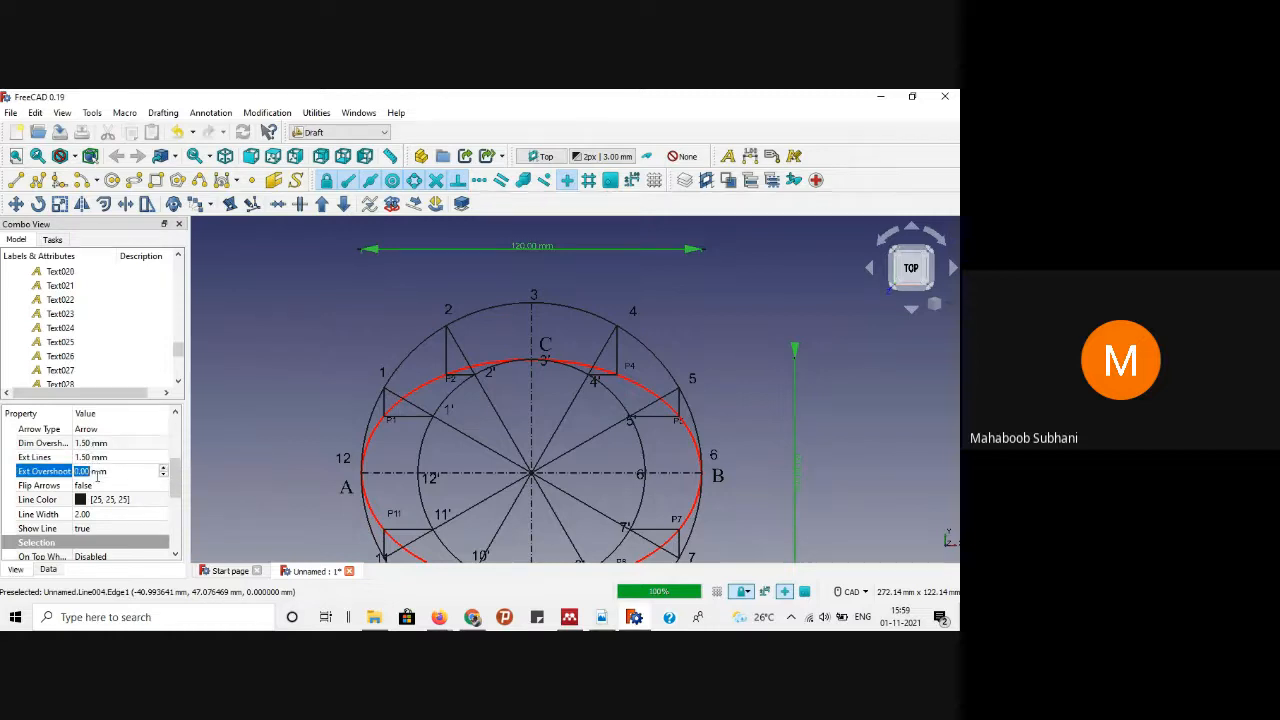
pyautogui.write('1')
pyautogui.press('Return')
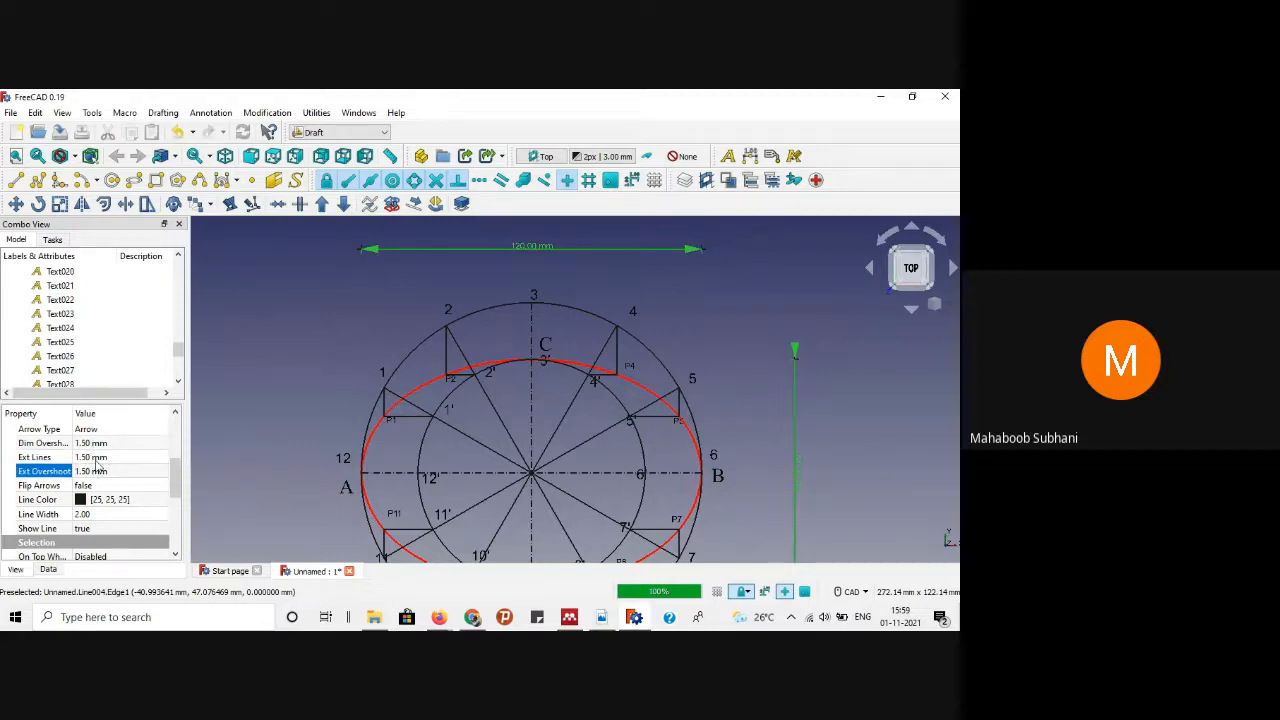
# Step: Set the dimension-line overshoot of both axis dimensions back to 0 mm
pyautogui.click(92, 443)
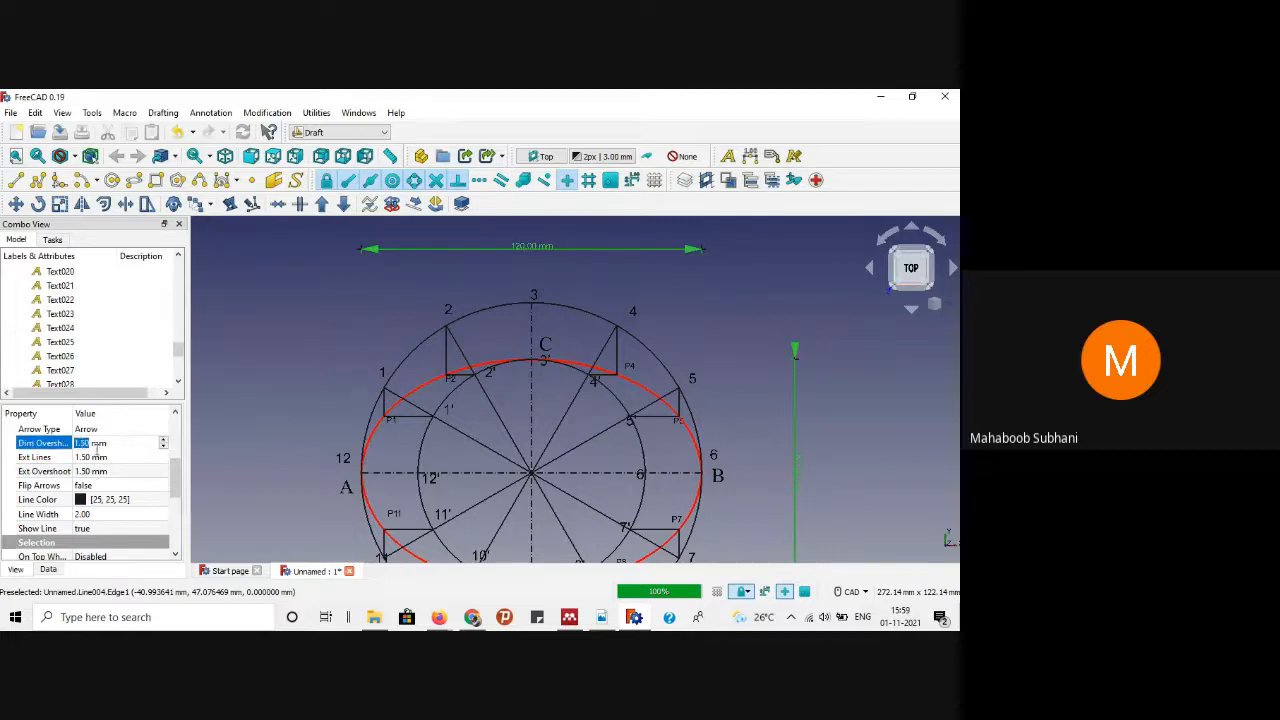
pyautogui.write('0')
pyautogui.press('Return')
# Step: Set the text font size of both axis dimensions to 5 mm
pyautogui.scroll(-3, 157, 480)
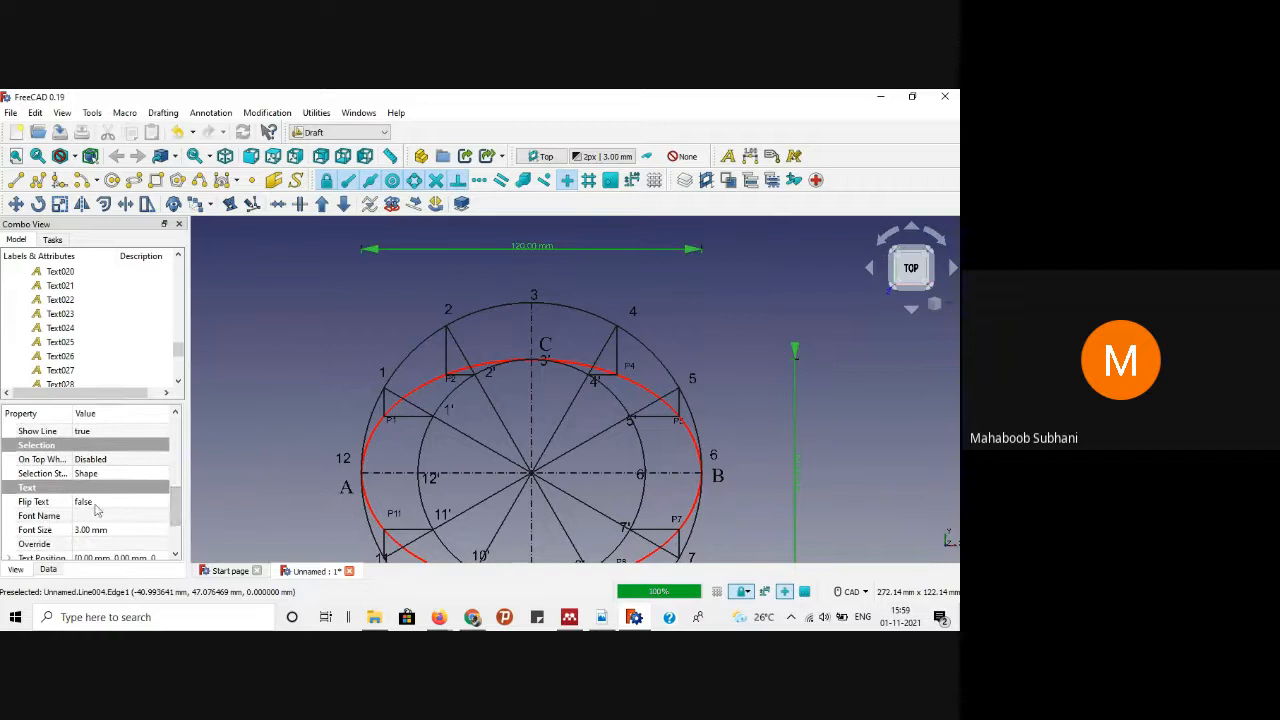
pyautogui.click(96, 505)
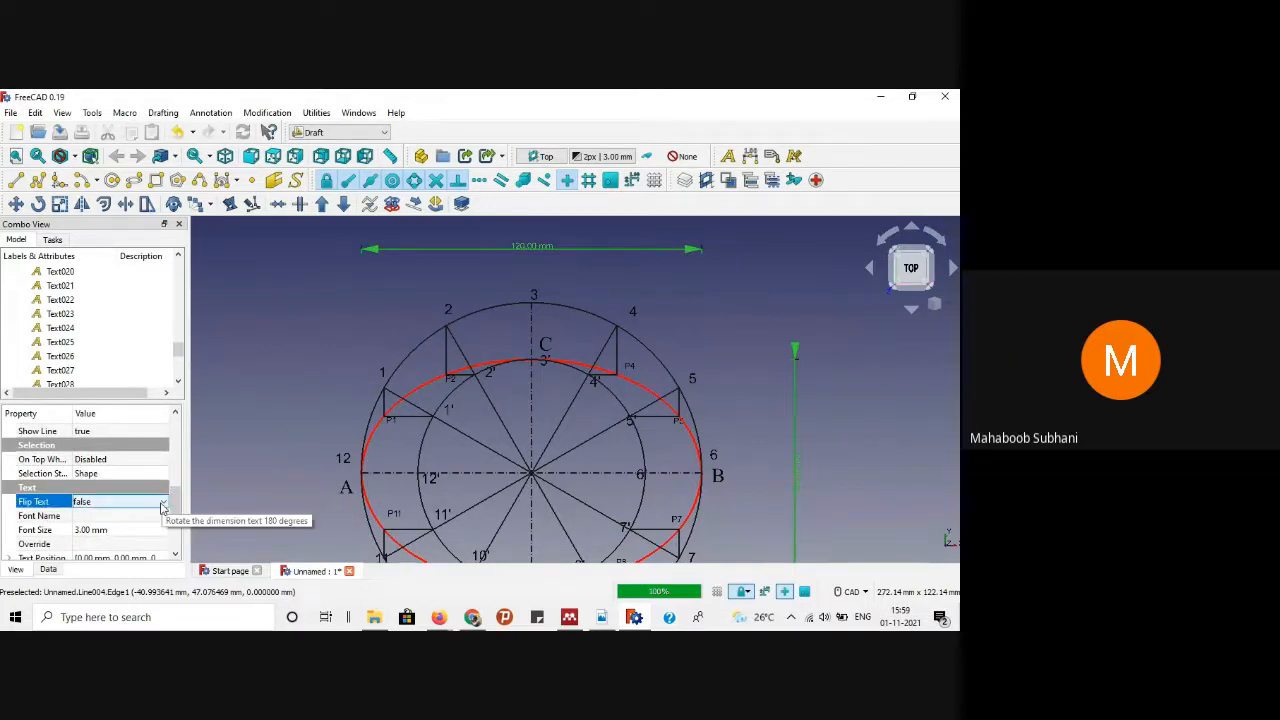
pyautogui.moveTo(174, 504); pyautogui.dragTo(176, 522)
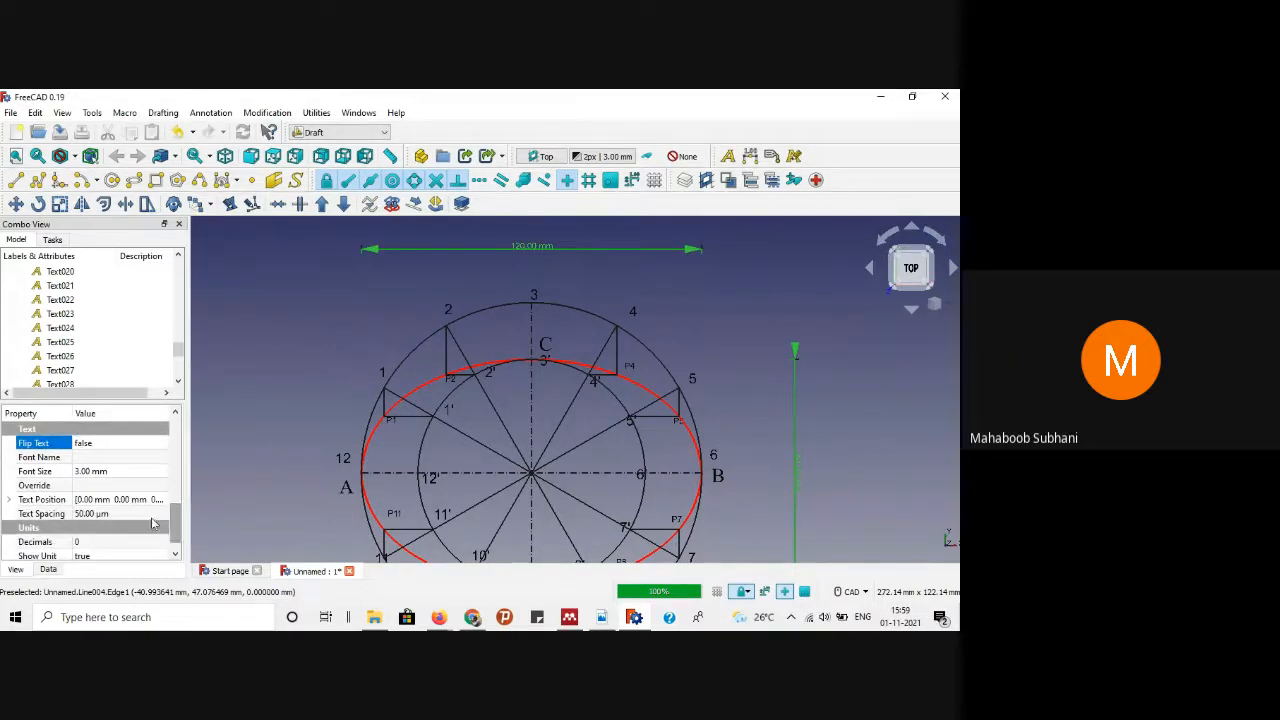
pyautogui.click(88, 470)
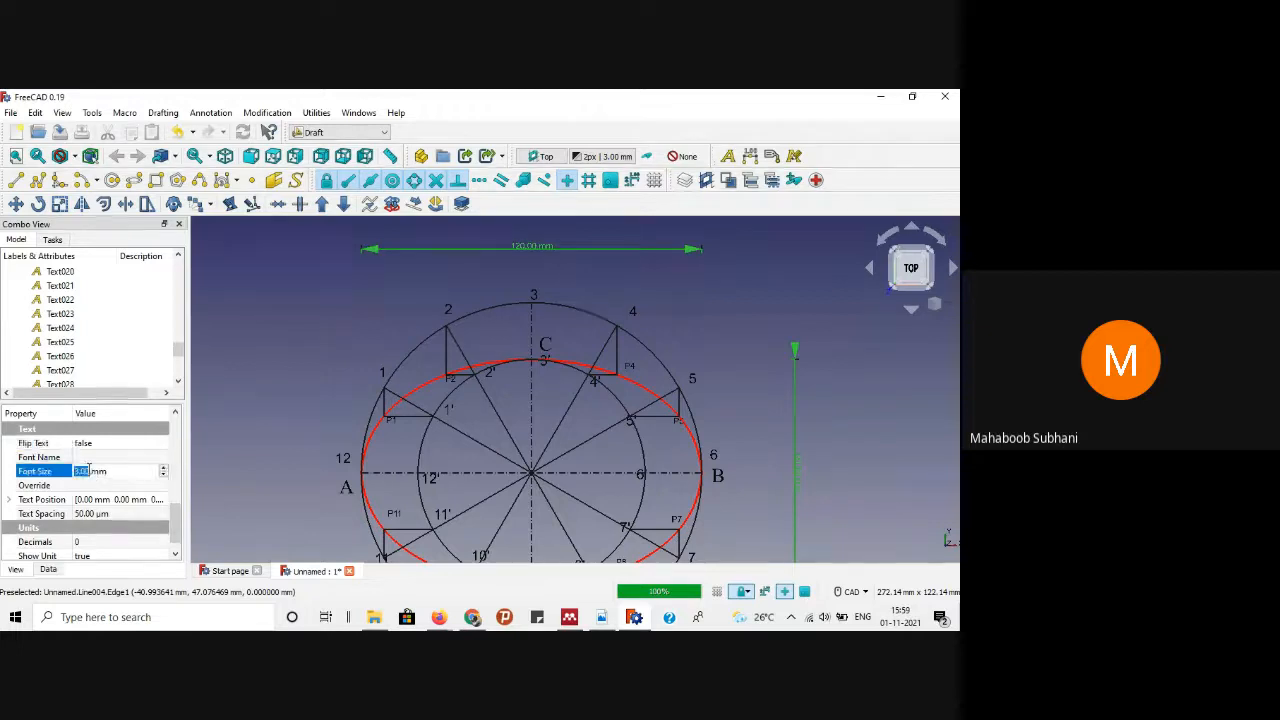
pyautogui.write('5')
pyautogui.press('Return')
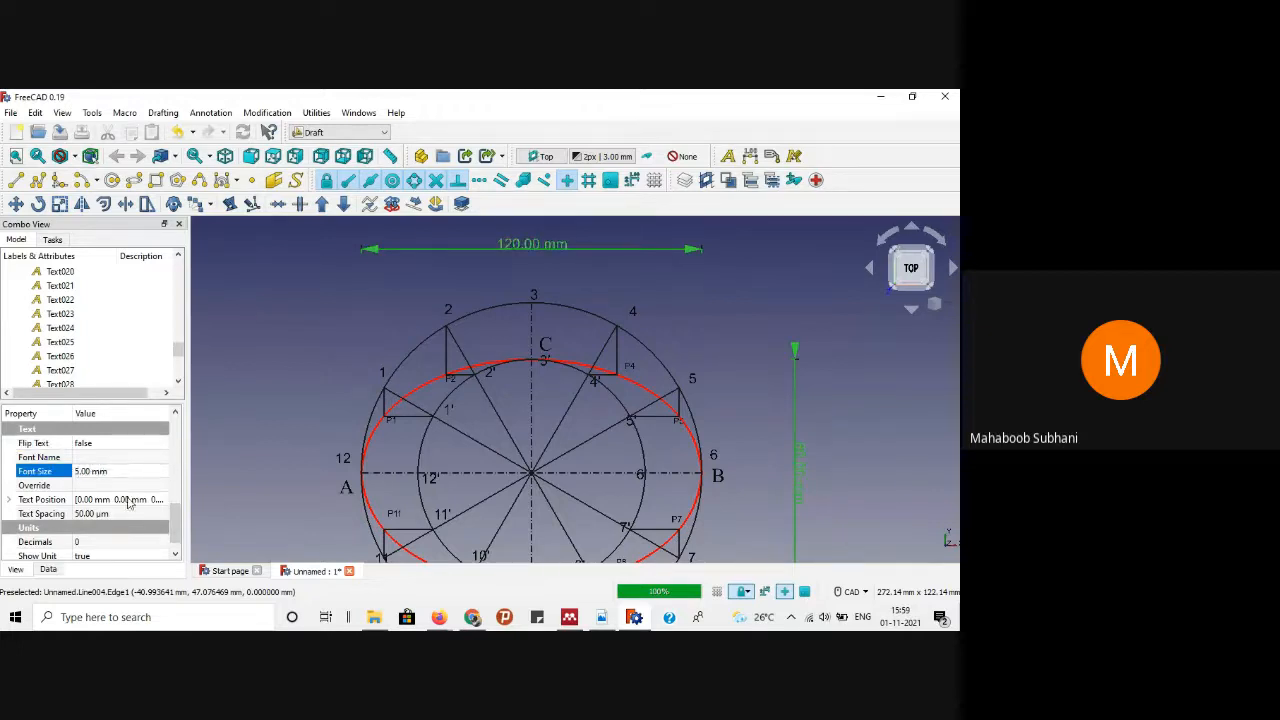
# Step: Turn off the unit display for both axis dimensions by setting Show Unit to false
pyautogui.scroll(-1, 168, 517)
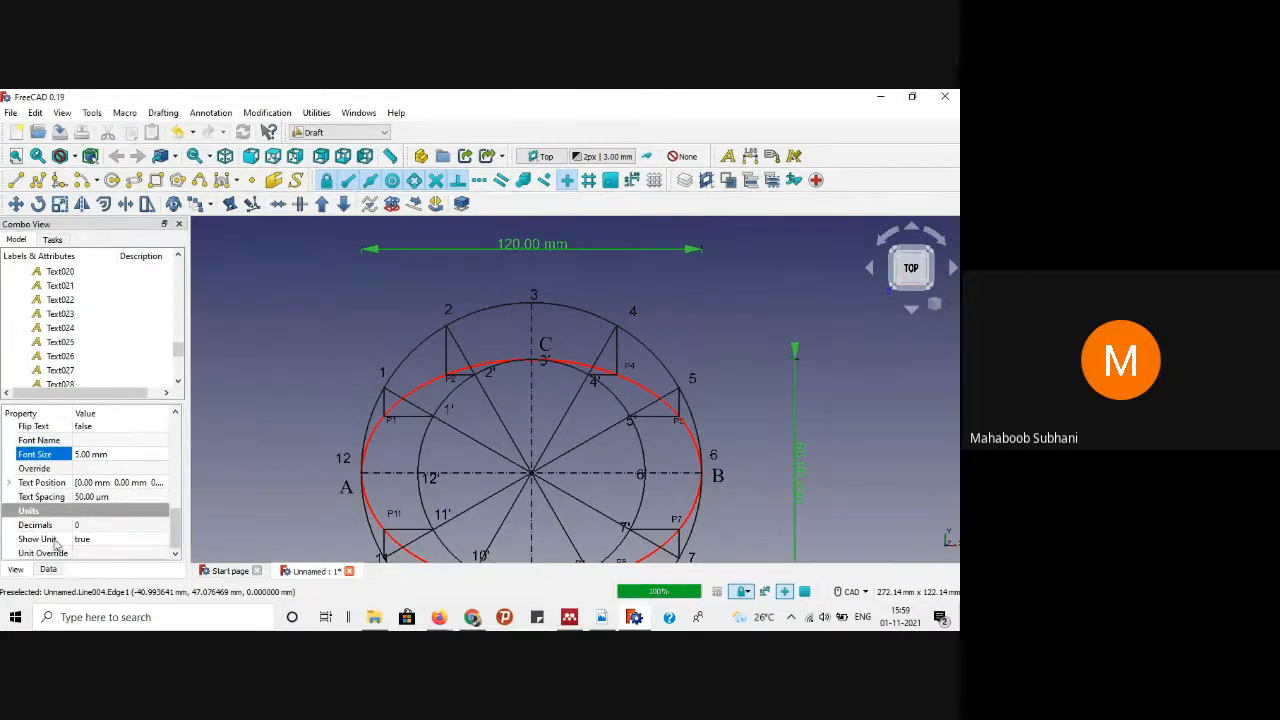
pyautogui.click(99, 544)
pyautogui.click(100, 544)
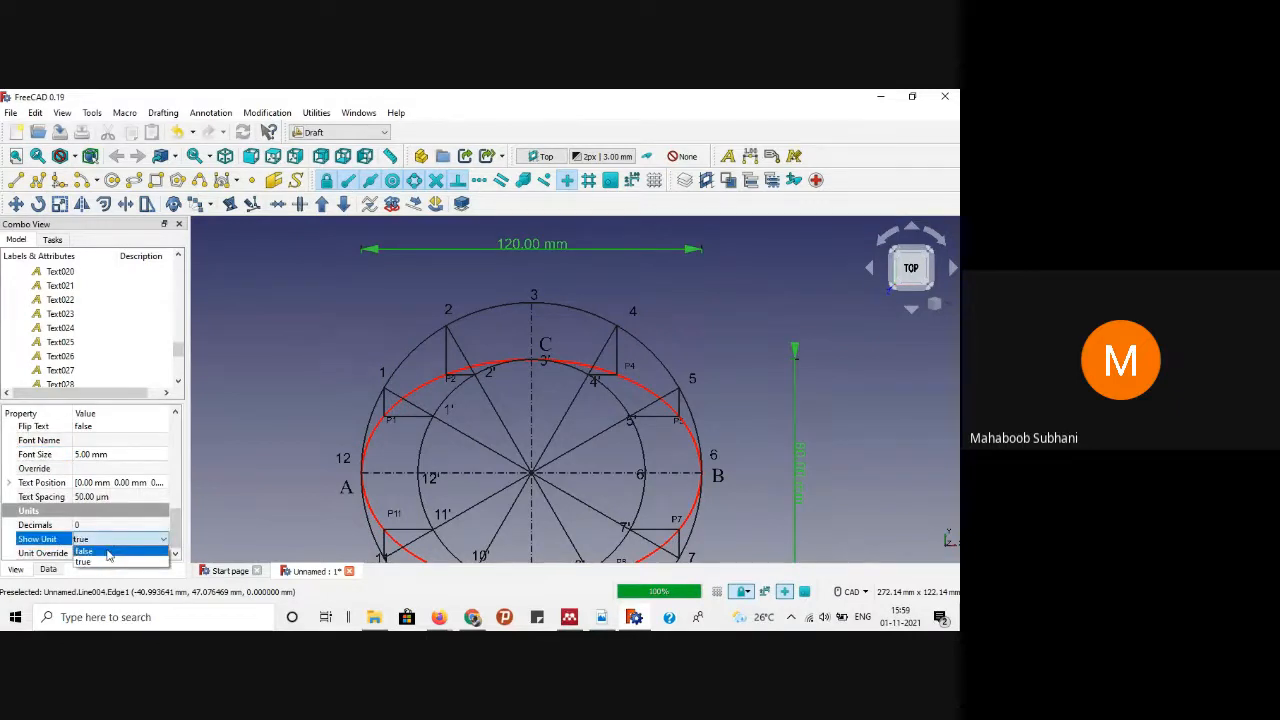
pyautogui.click(108, 556)
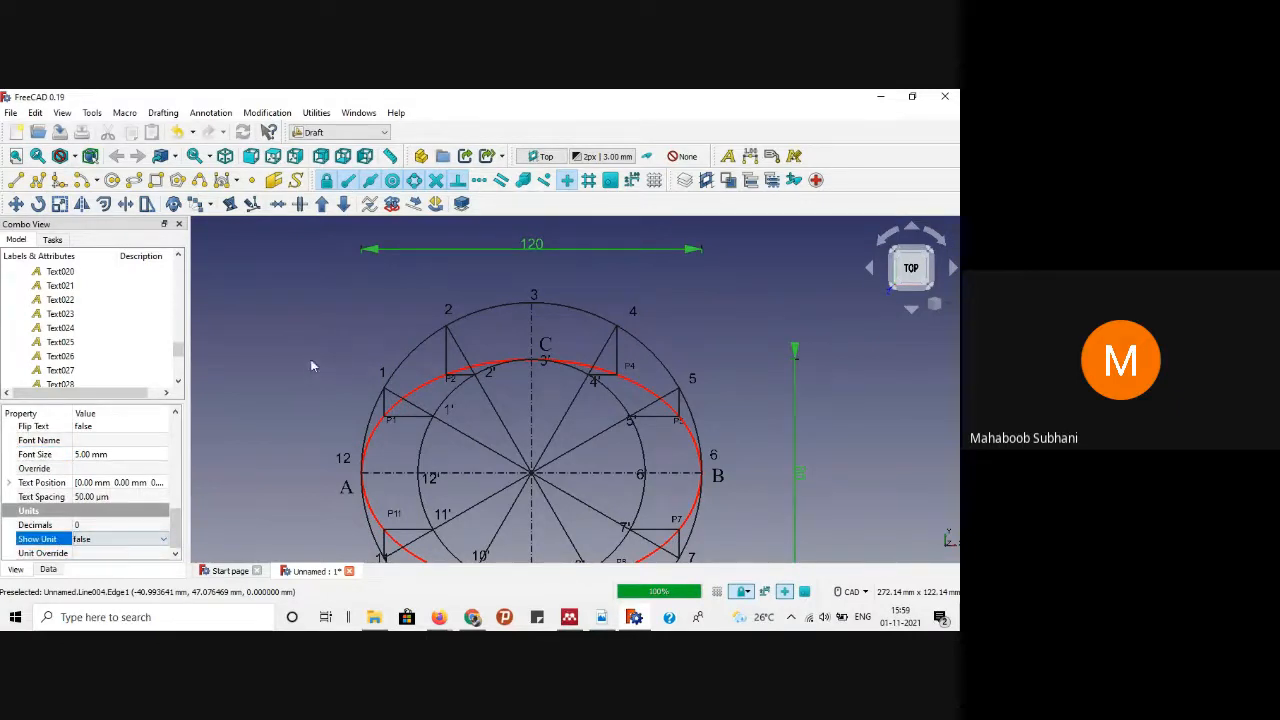
# Step: Set Flip Arrows to true for the vertical minor-axis dimension only, and clear the selection
pyautogui.click(828, 383)
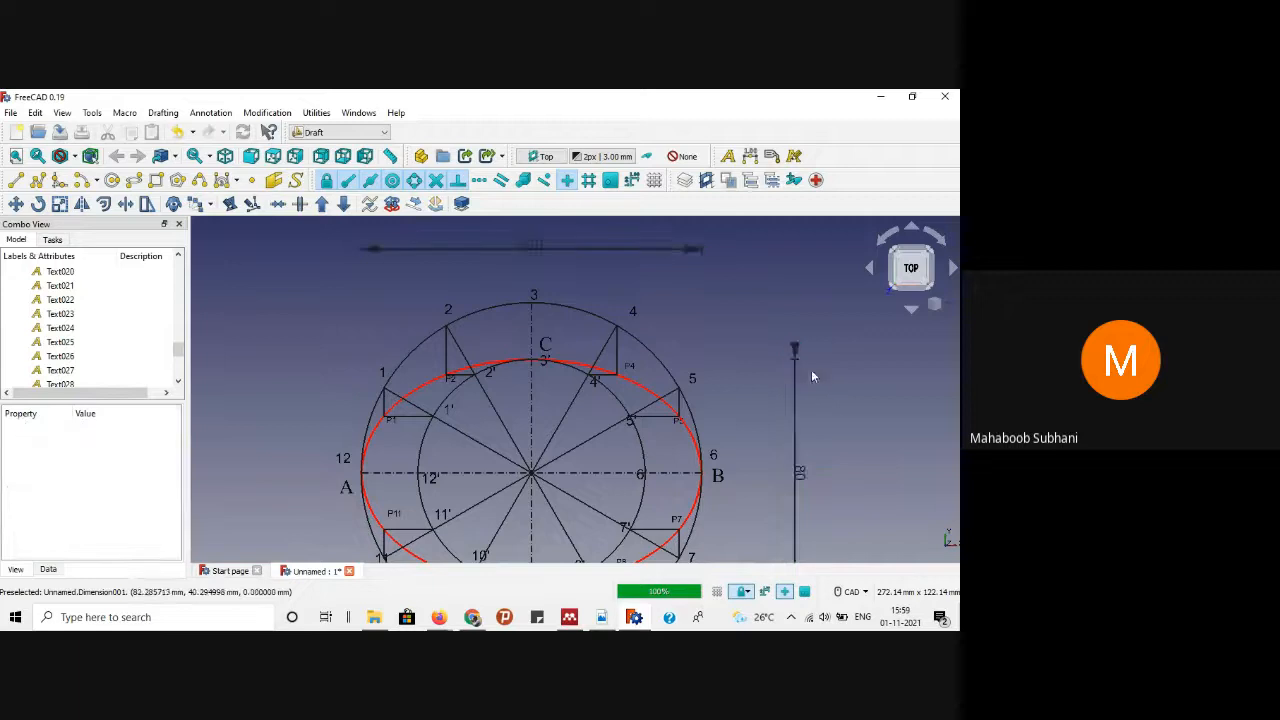
pyautogui.click(795, 350)
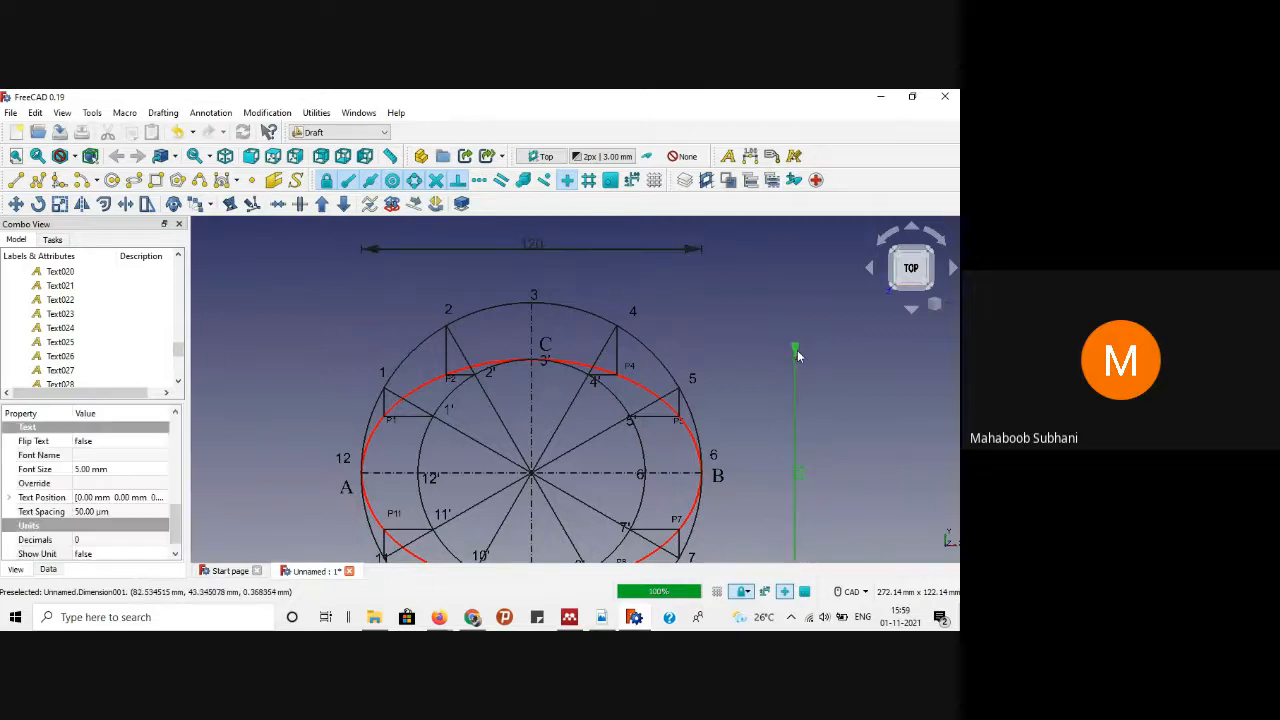
pyautogui.scroll(1, 177, 510)
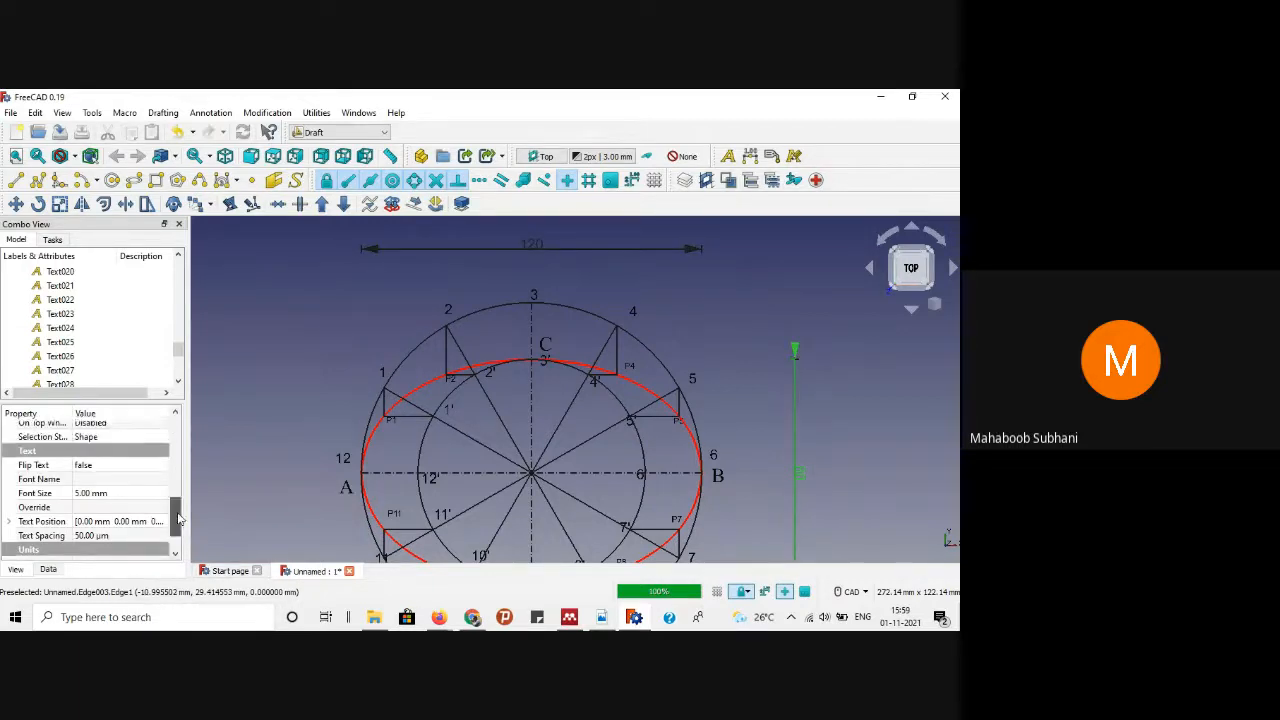
pyautogui.moveTo(180, 512); pyautogui.dragTo(156, 491)
pyautogui.click(120, 473)
pyautogui.click(120, 473)
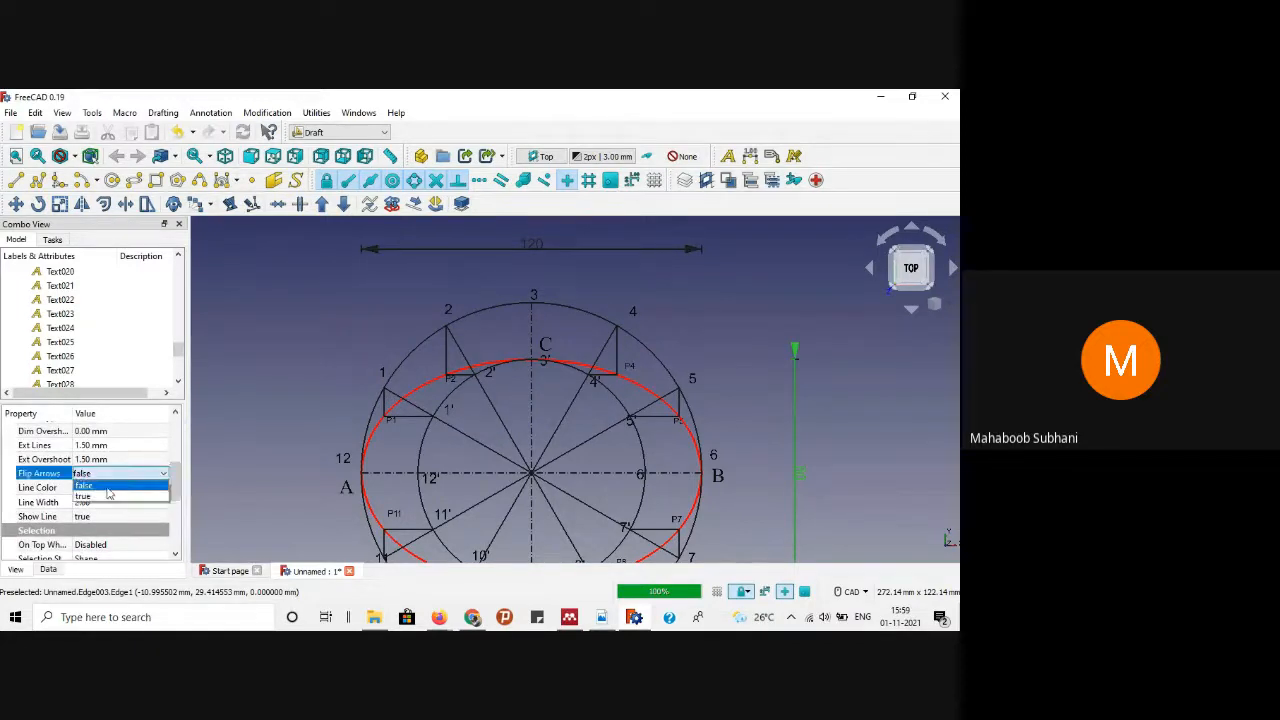
pyautogui.click(104, 498)
pyautogui.click(248, 410)
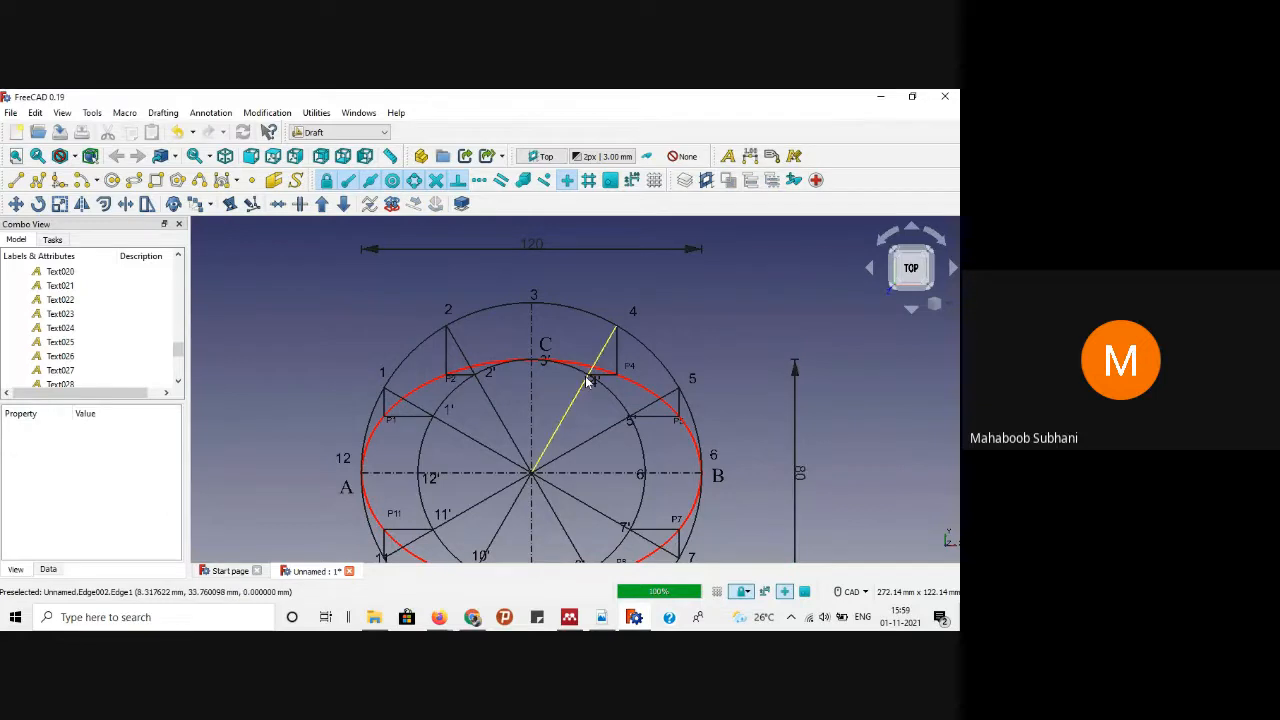
# Step: Check the note under the figure in the FreeCAD.pdf reference and add the text "All dimensions are in mm" below the circles
pyautogui.scroll(-3, 595, 370)
pyautogui.scroll(1, 708, 443)
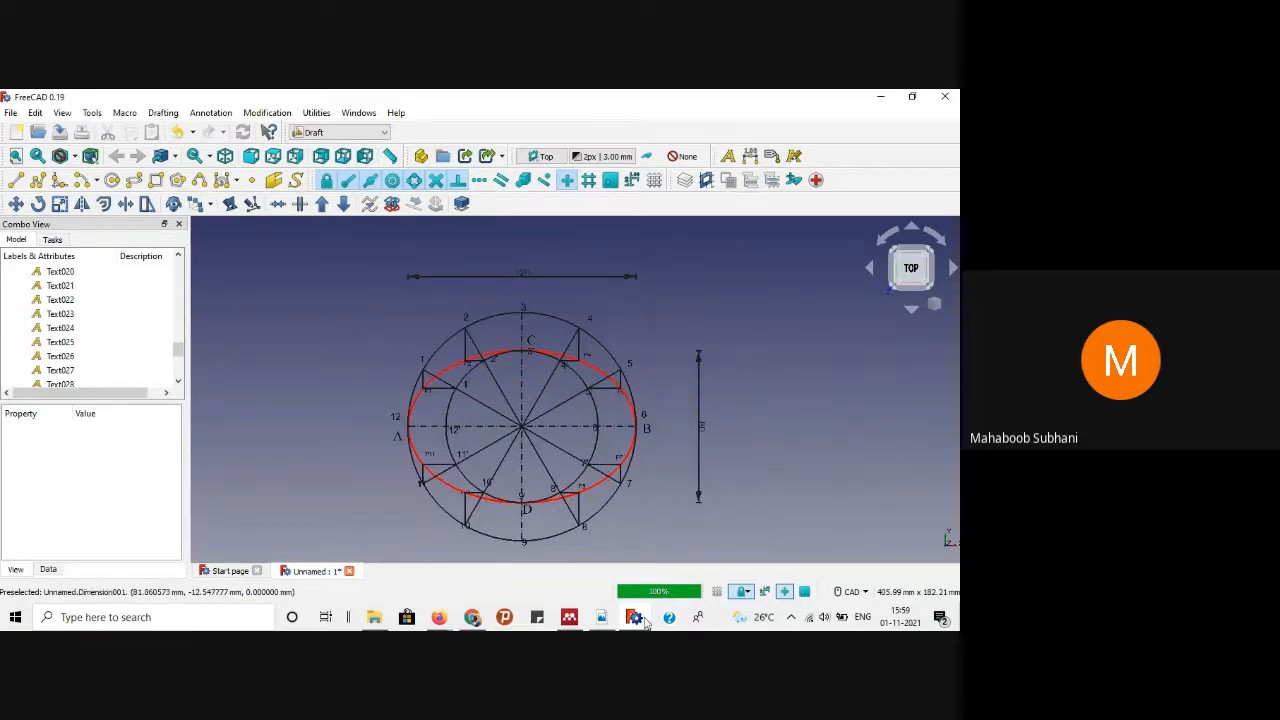
pyautogui.click(603, 617)
pyautogui.scroll(-3, 501, 450)
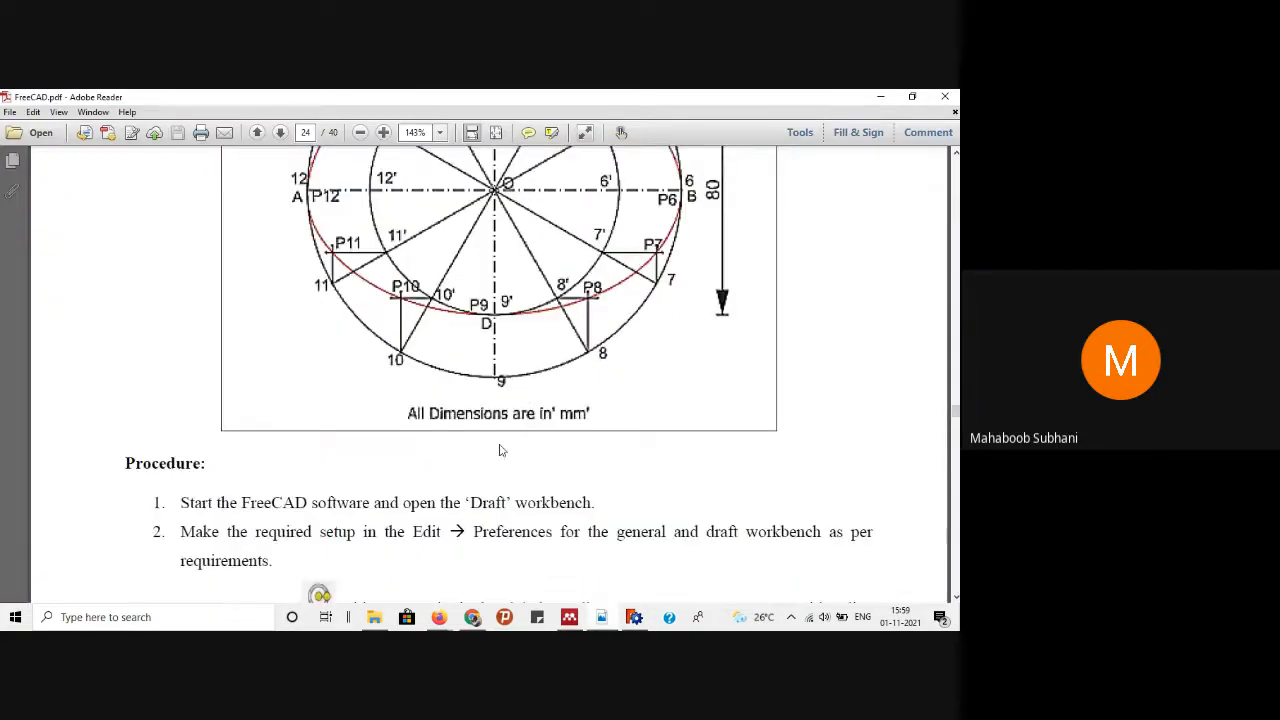
pyautogui.click(880, 96)
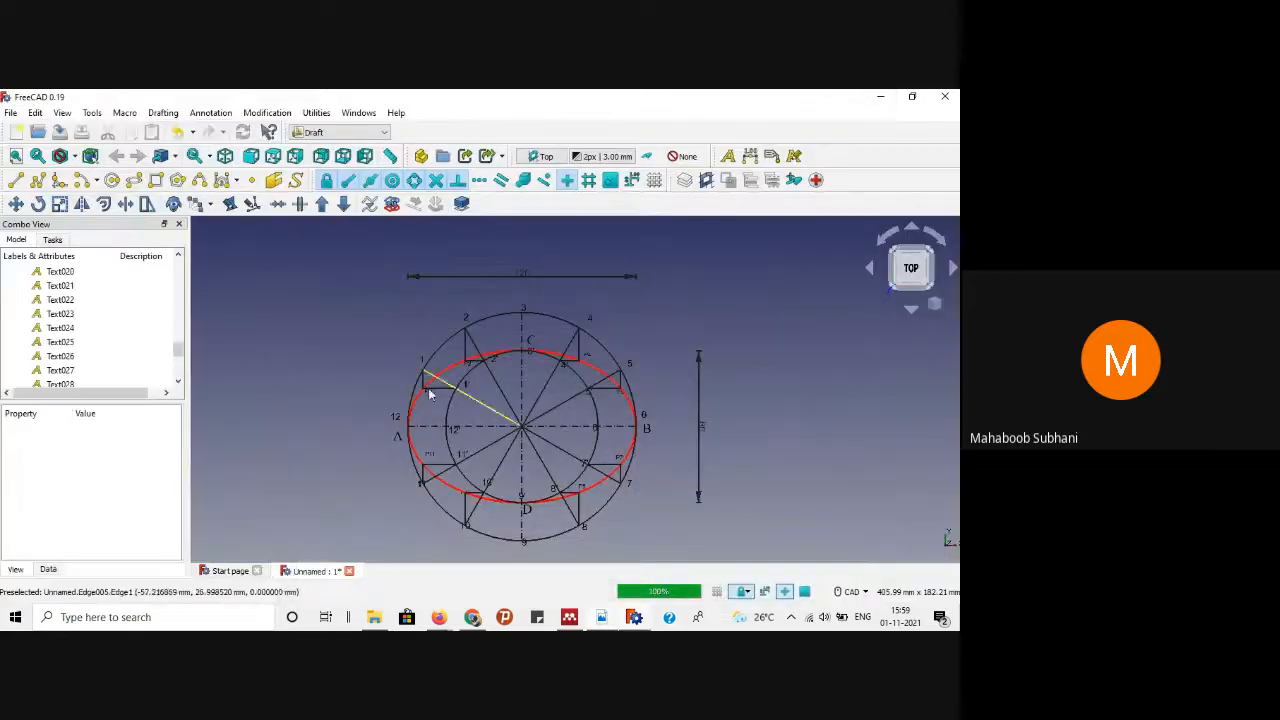
pyautogui.click(727, 156)
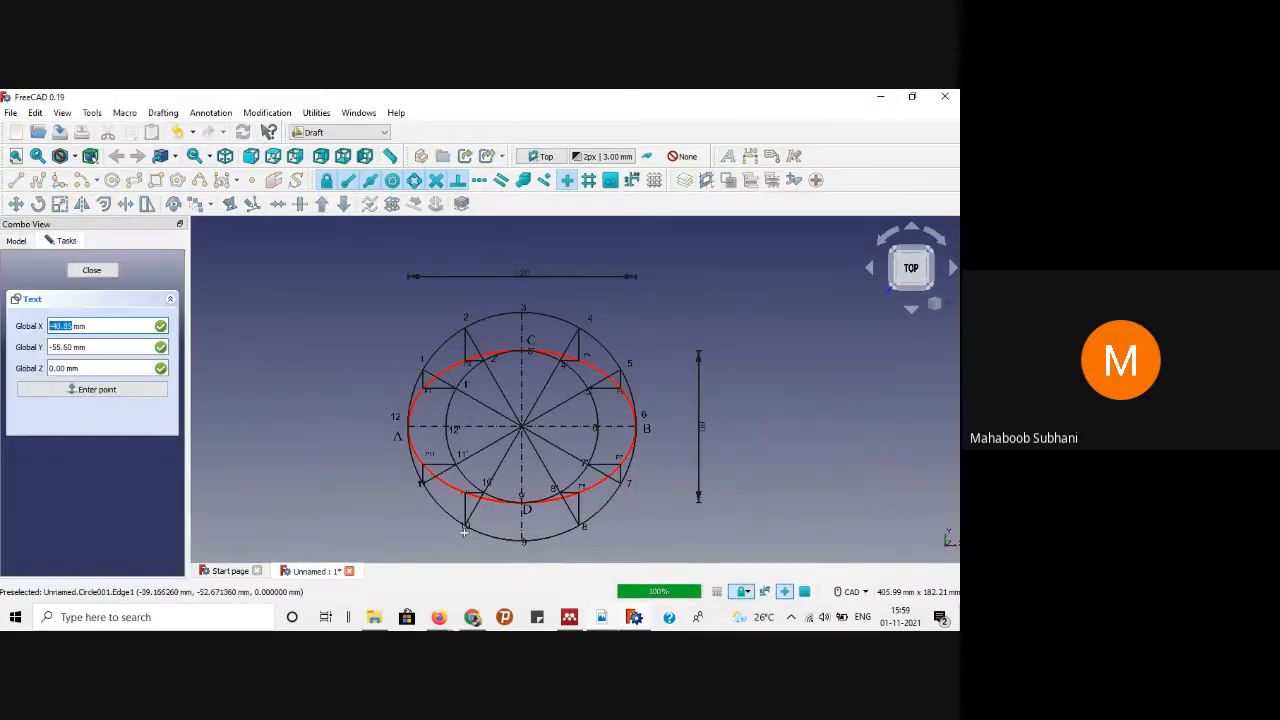
pyautogui.scroll(-1, 494, 522)
pyautogui.scroll(-2, 494, 522)
pyautogui.scroll(4, 500, 545)
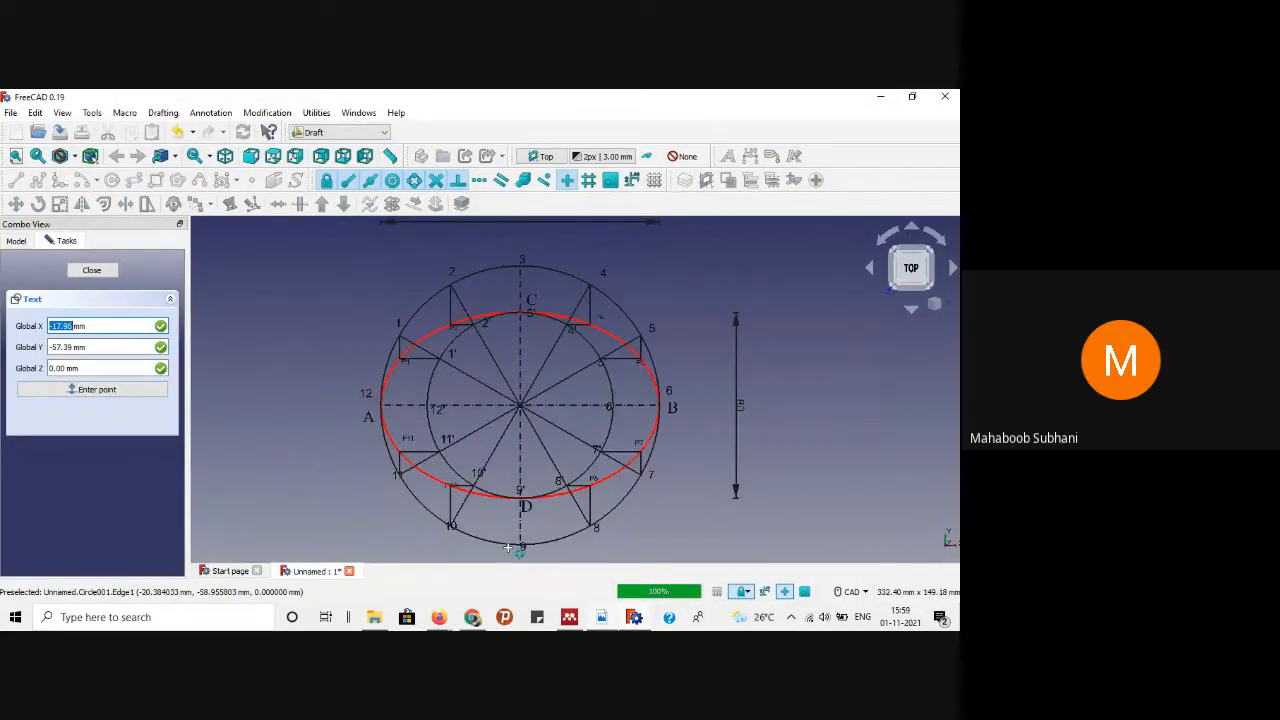
pyautogui.scroll(-4, 503, 552)
pyautogui.scroll(5, 503, 552)
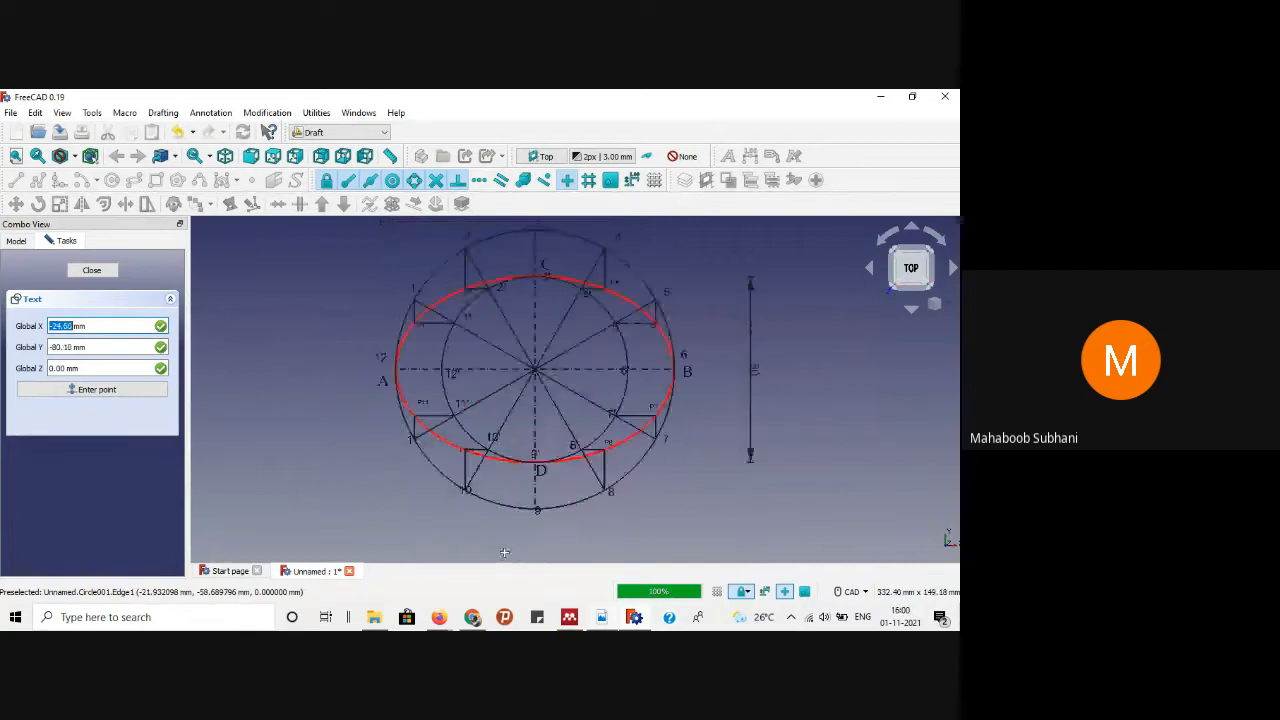
pyautogui.click(448, 529)
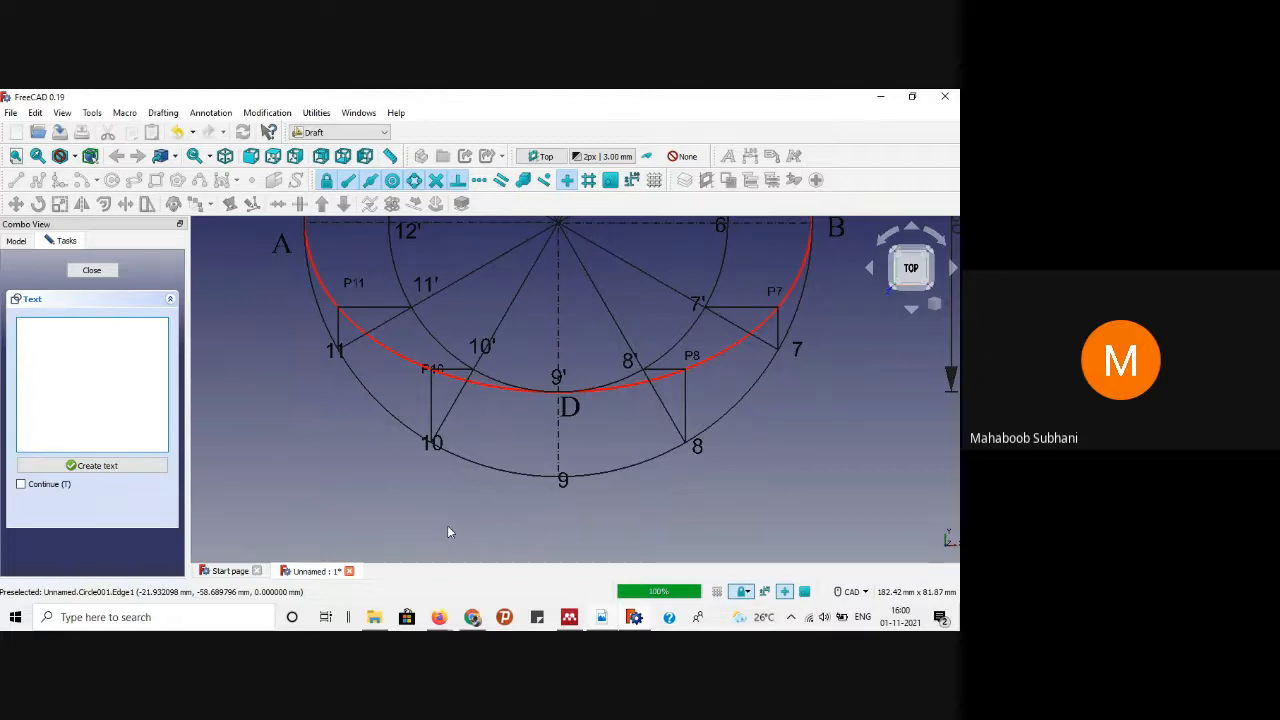
pyautogui.write('All dimensions are in mm')
pyautogui.click(116, 465)
pyautogui.scroll(-1, 490, 513)
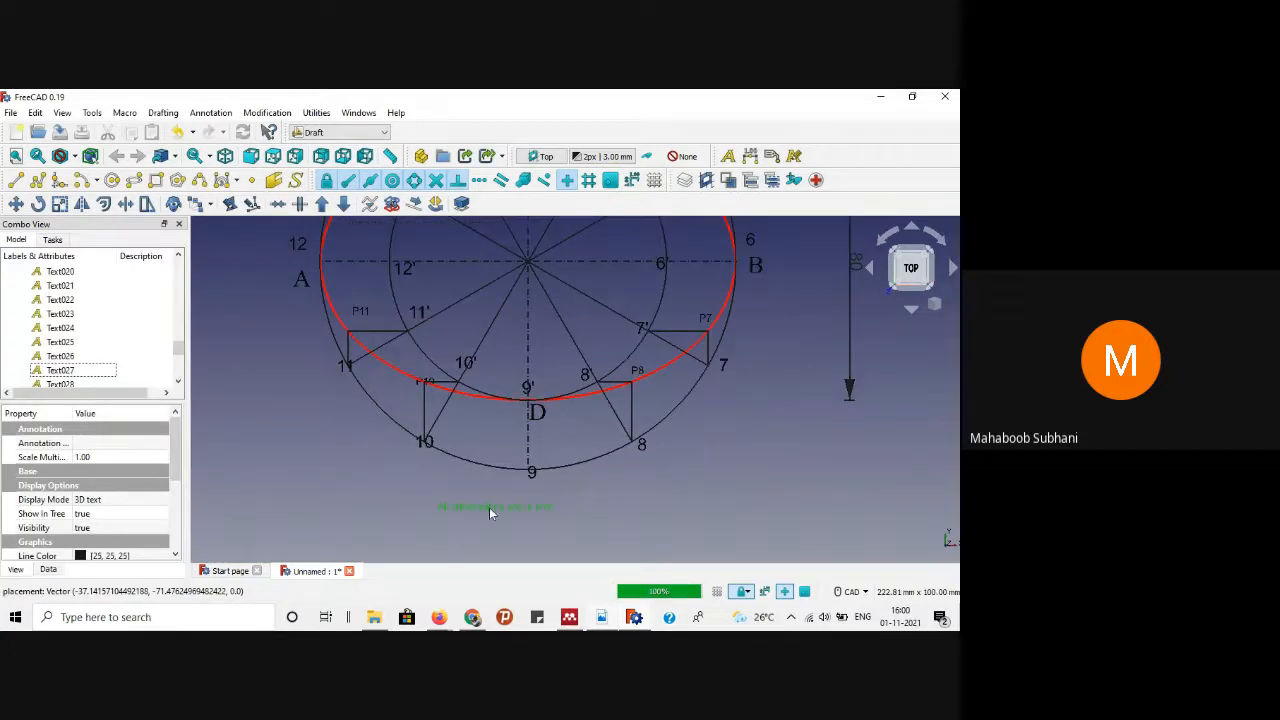
pyautogui.click(422, 527)
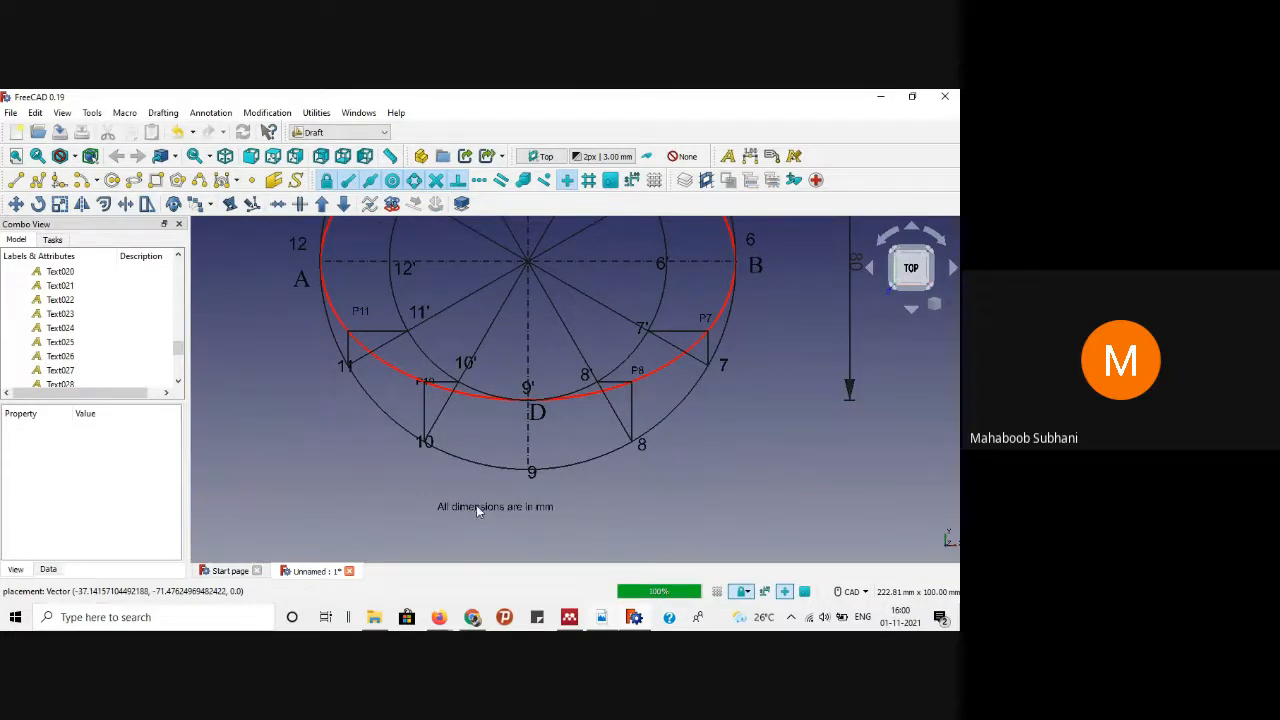
# Step: Set the font size of the "All dimensions are in mm" note to 7 mm and clear the selection
pyautogui.click(446, 510)
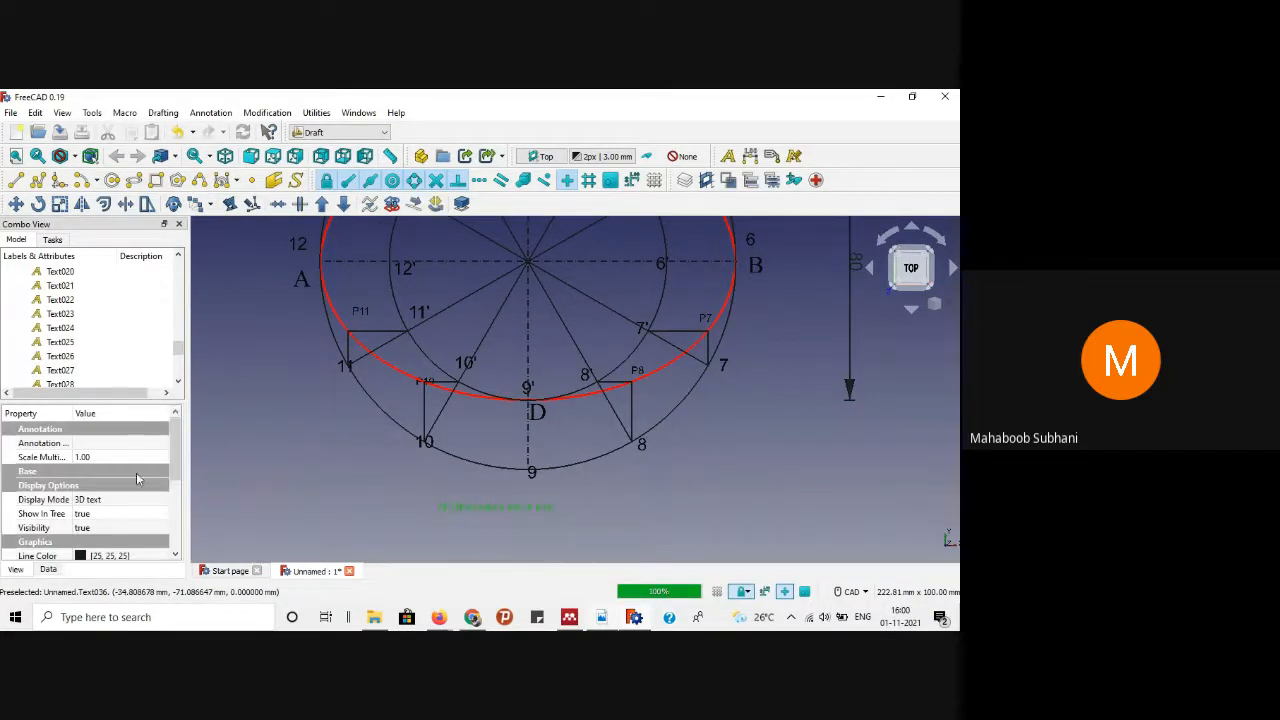
pyautogui.scroll(-5, 181, 498)
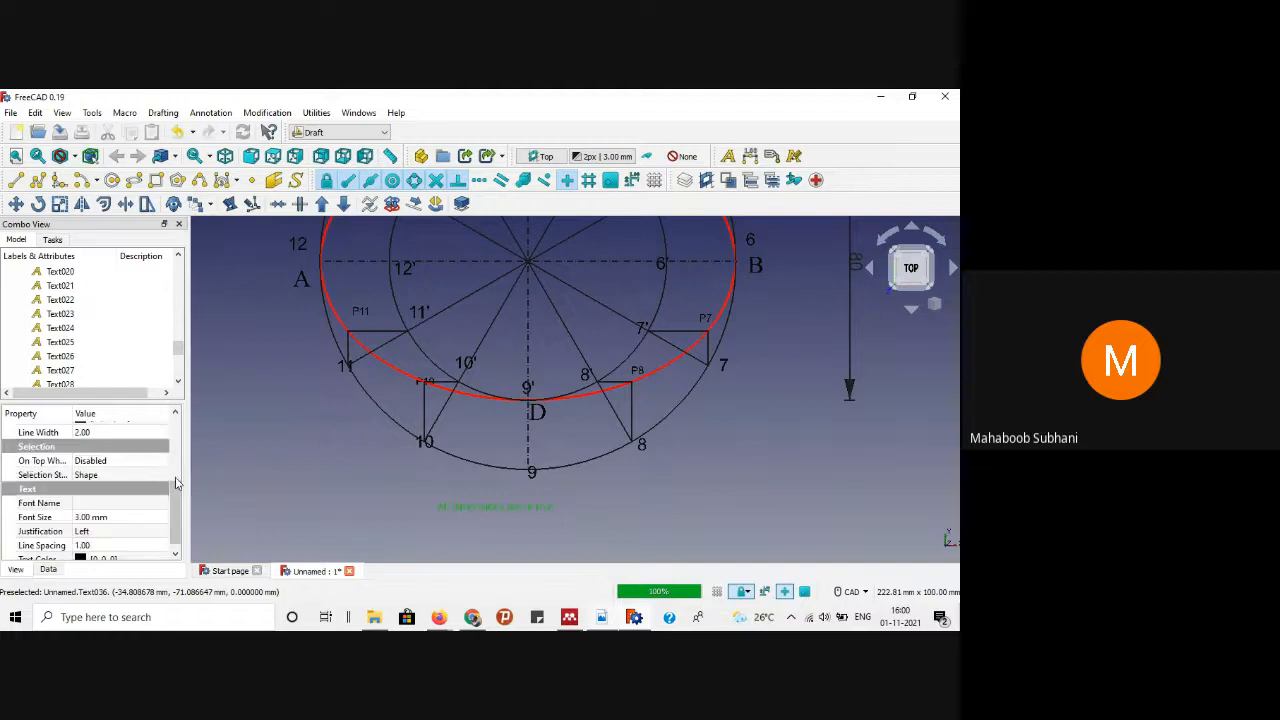
pyautogui.click(82, 517)
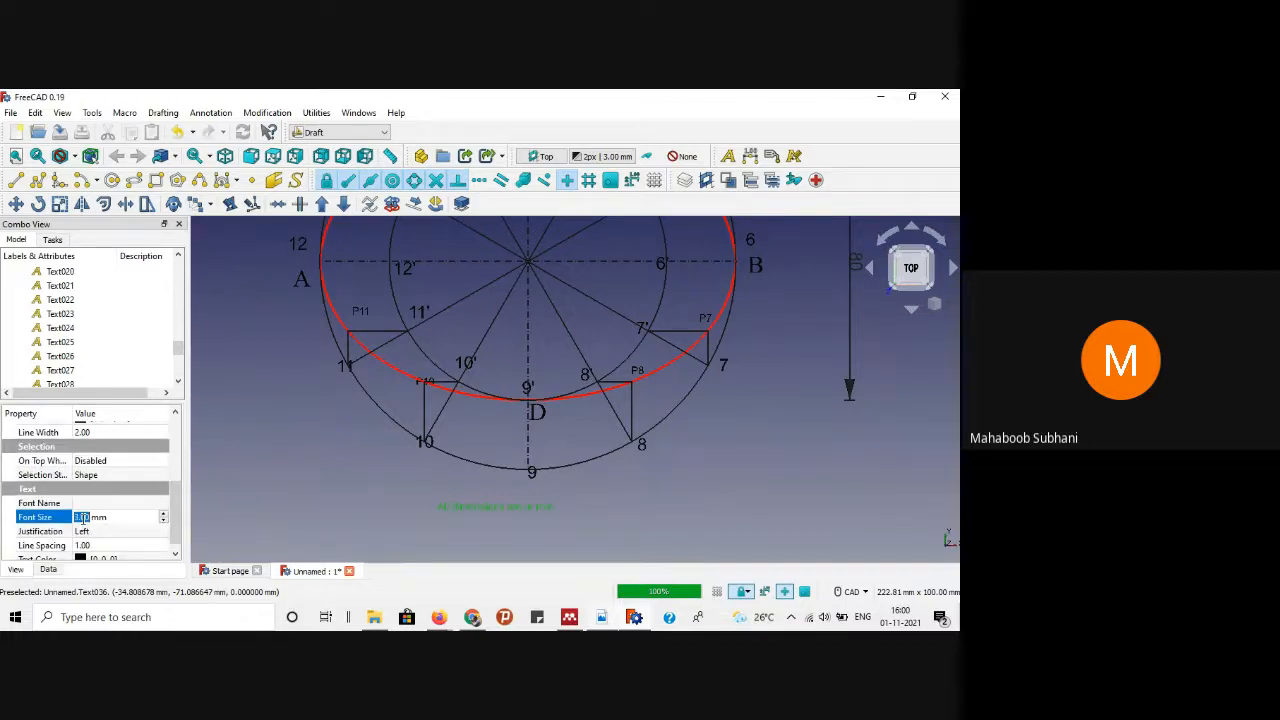
pyautogui.write('7')
pyautogui.press('Return')
pyautogui.click(276, 491)
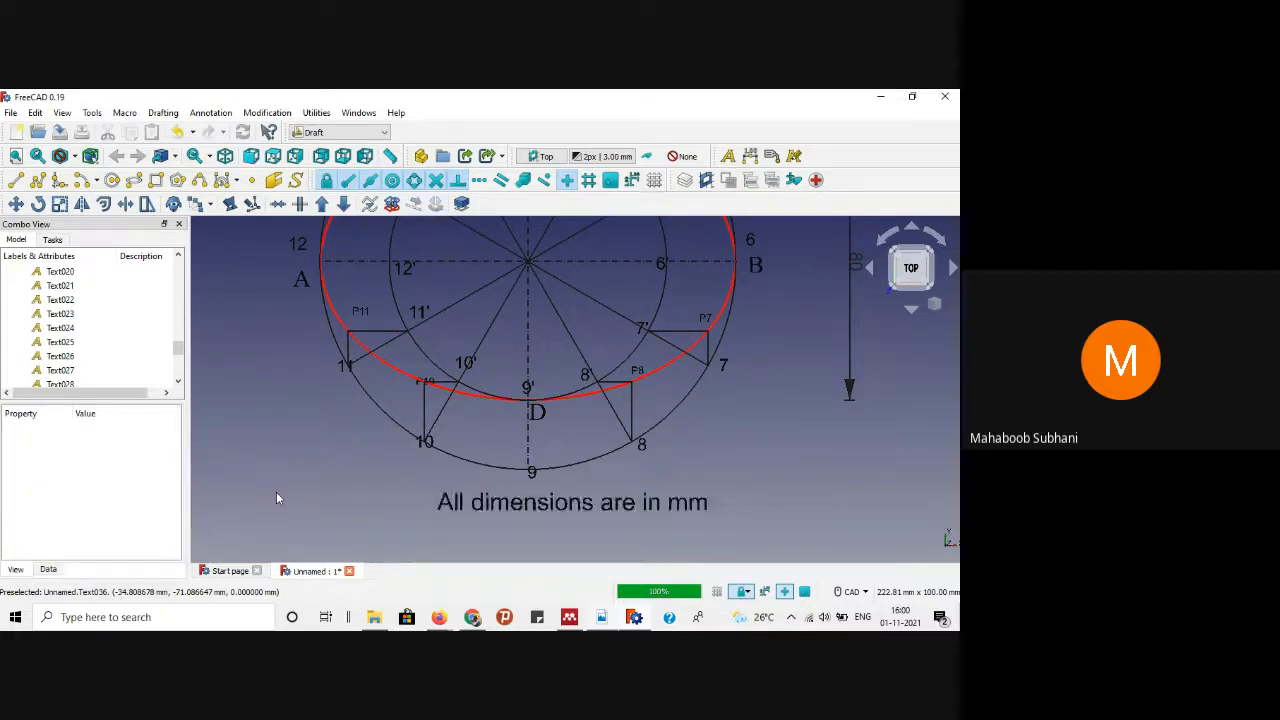
# Step: Move the dimensions note slightly left so that it sits centred below the circles, and clear the selection
pyautogui.scroll(-2, 276, 491)
pyautogui.click(430, 499)
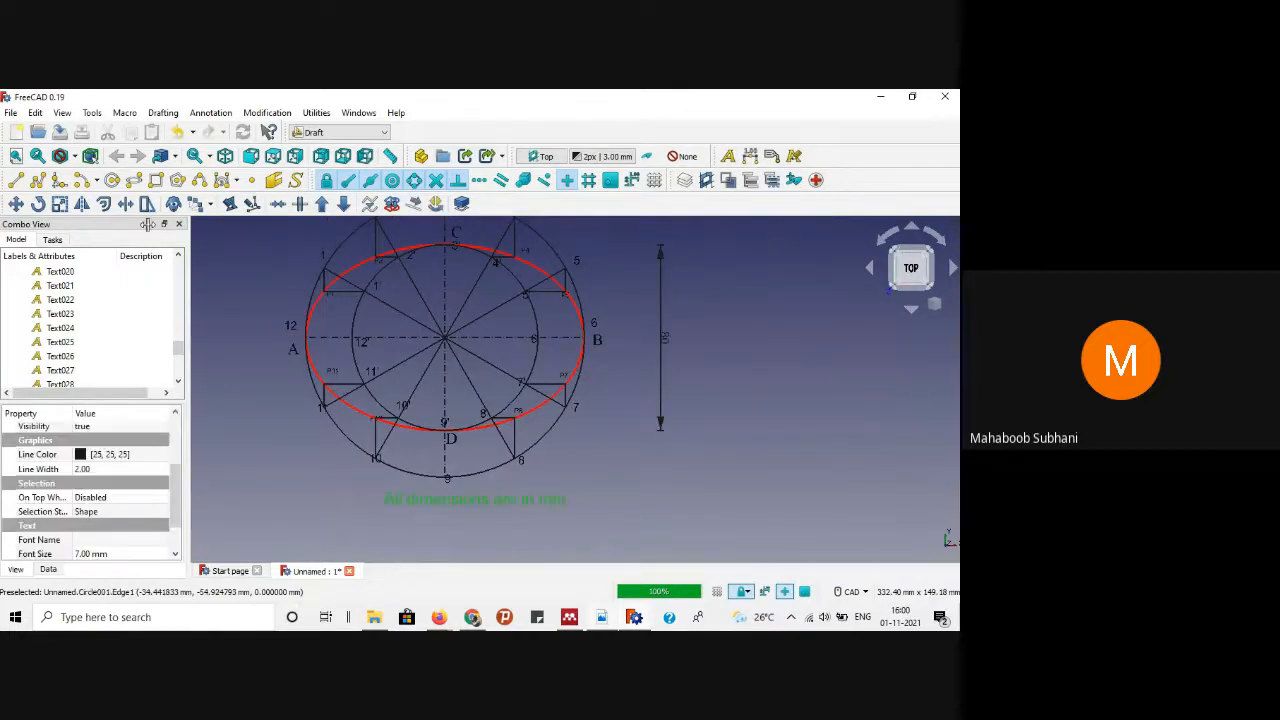
pyautogui.click(16, 203)
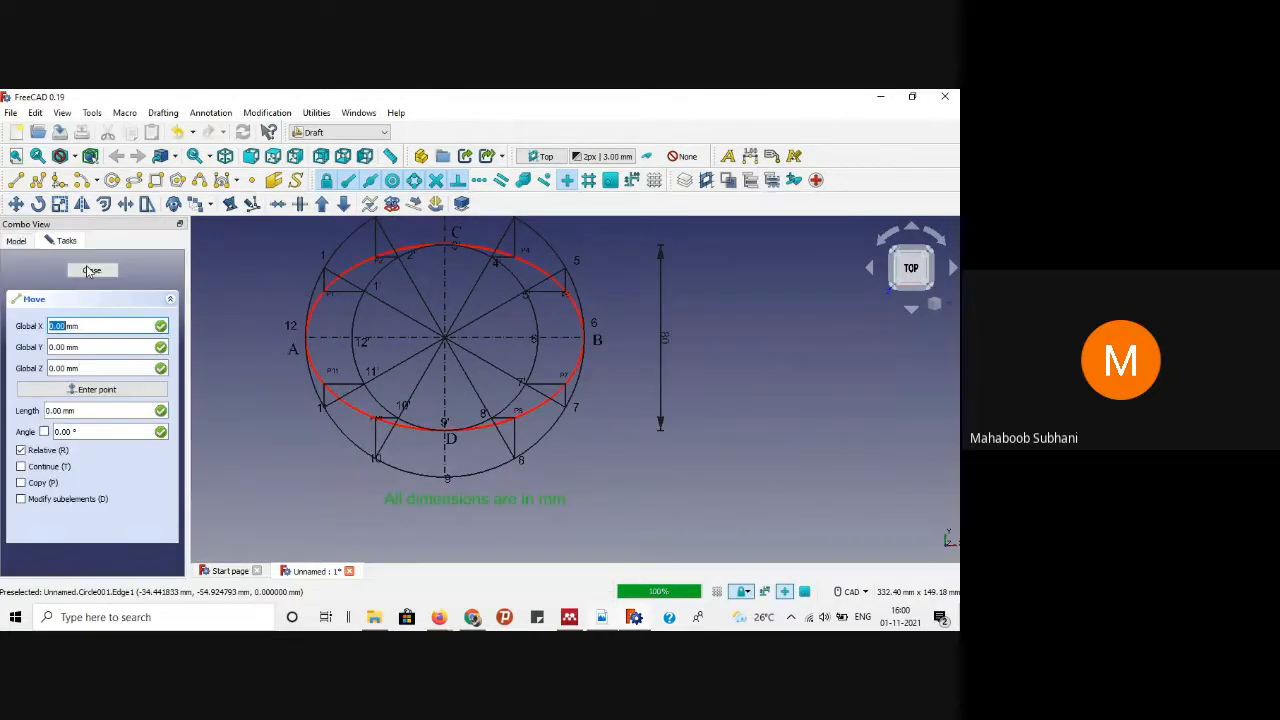
pyautogui.click(392, 499)
pyautogui.click(370, 502)
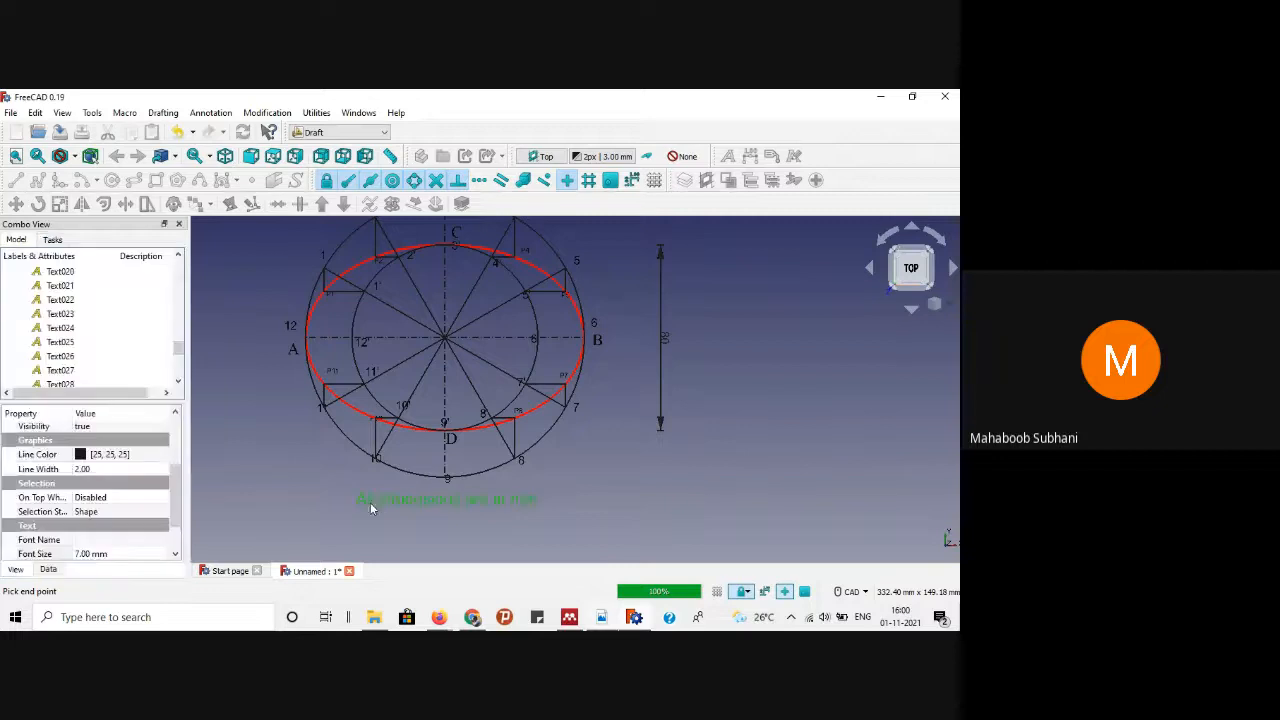
pyautogui.click(622, 497)
pyautogui.scroll(-2, 622, 497)
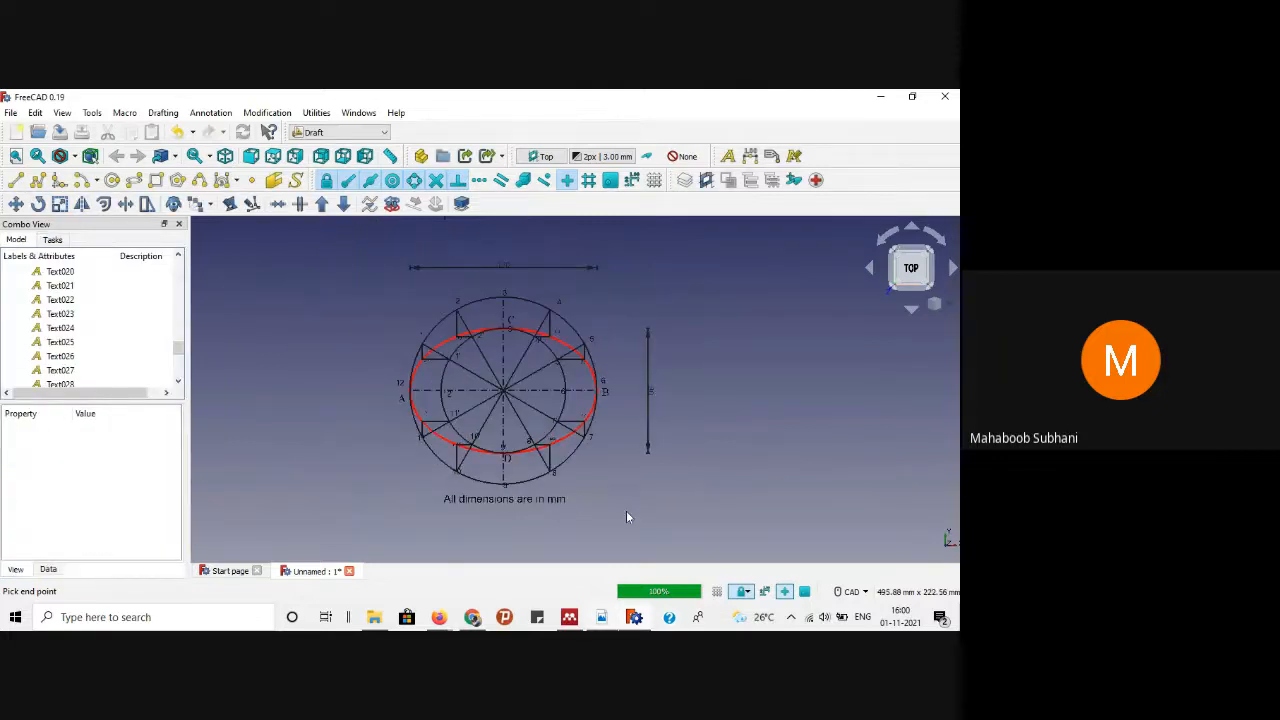
# Step: Examine the whole Problem 02 figure, its border and its notes in the FreeCAD.pdf reference, then return to the drawing
pyautogui.click(607, 621)
pyautogui.scroll(4, 568, 382)
pyautogui.scroll(3, 568, 382)
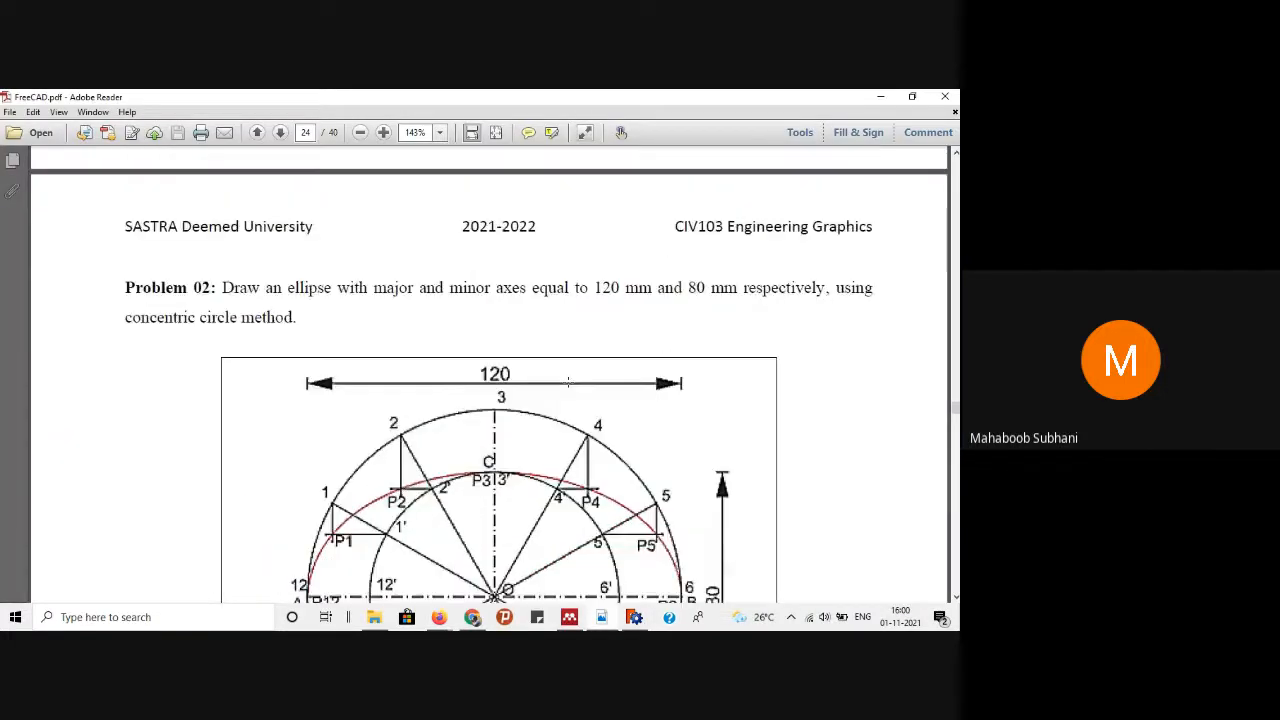
pyautogui.scroll(-4, 568, 382)
pyautogui.scroll(-1, 560, 390)
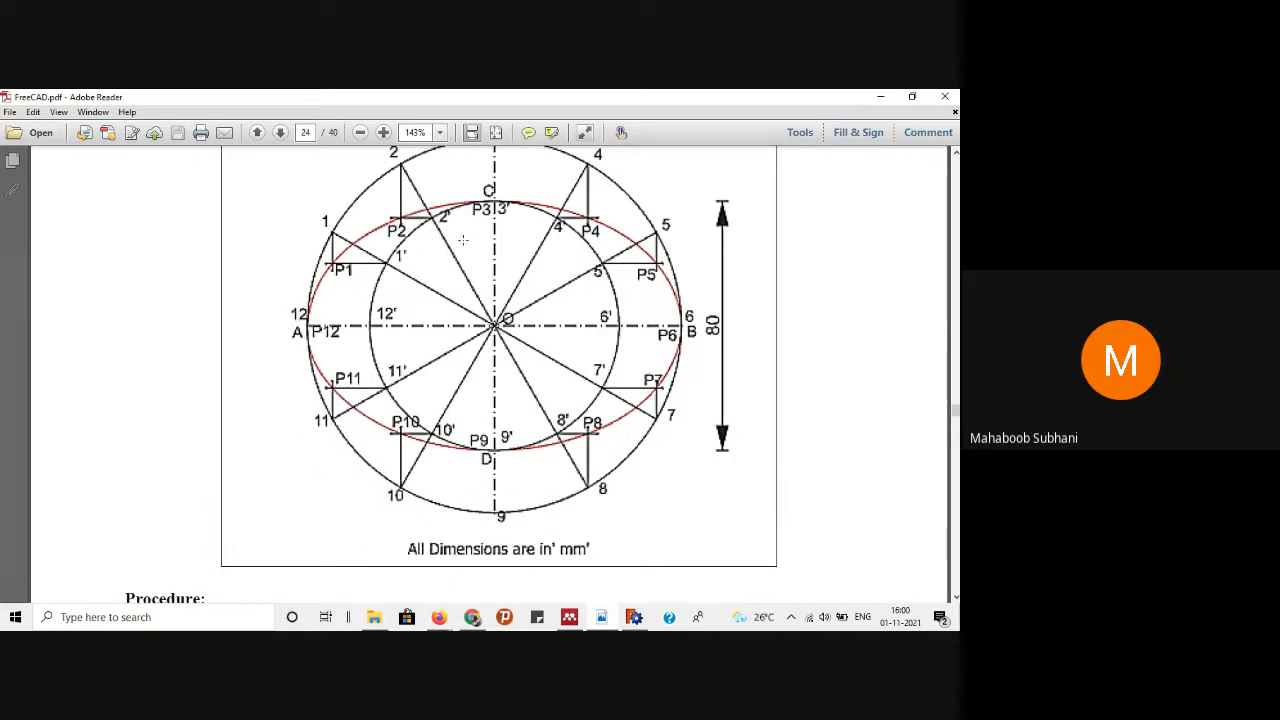
pyautogui.click(360, 132)
pyautogui.scroll(3, 447, 352)
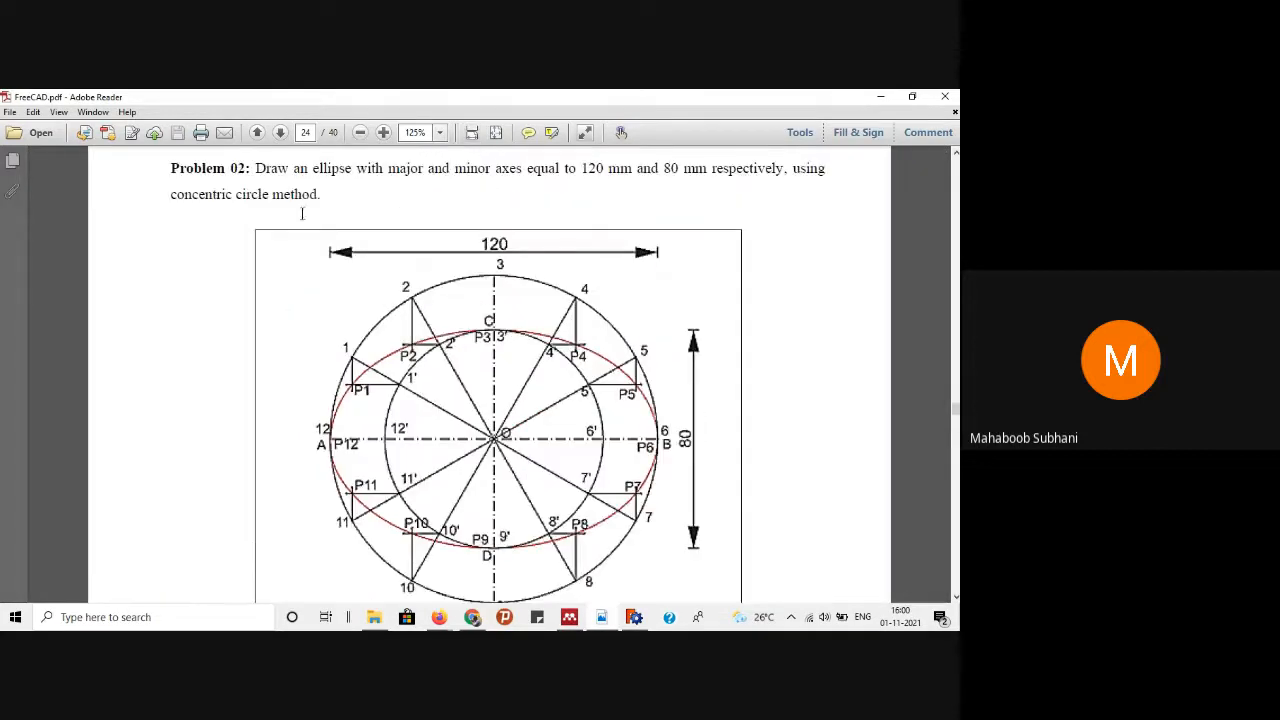
pyautogui.click(879, 96)
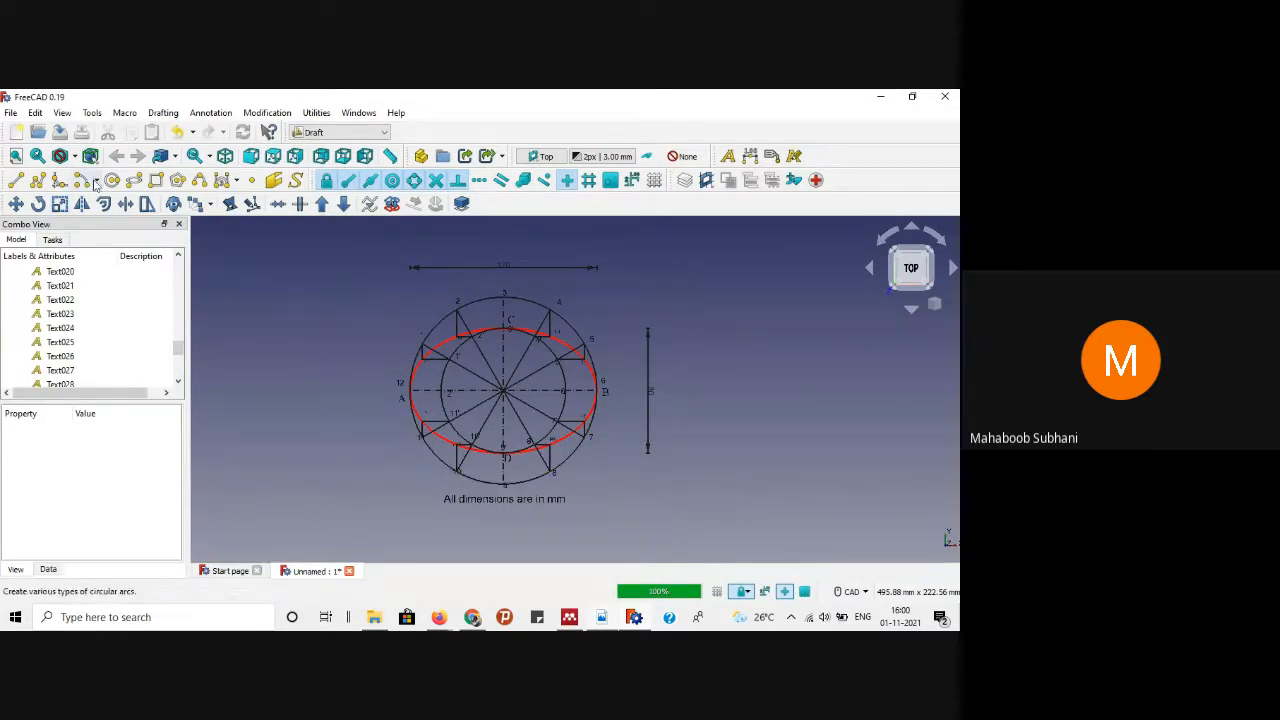
# Step: Draw a rectangular border enclosing the ellipse construction, both axis dimensions and the note
pyautogui.click(159, 180)
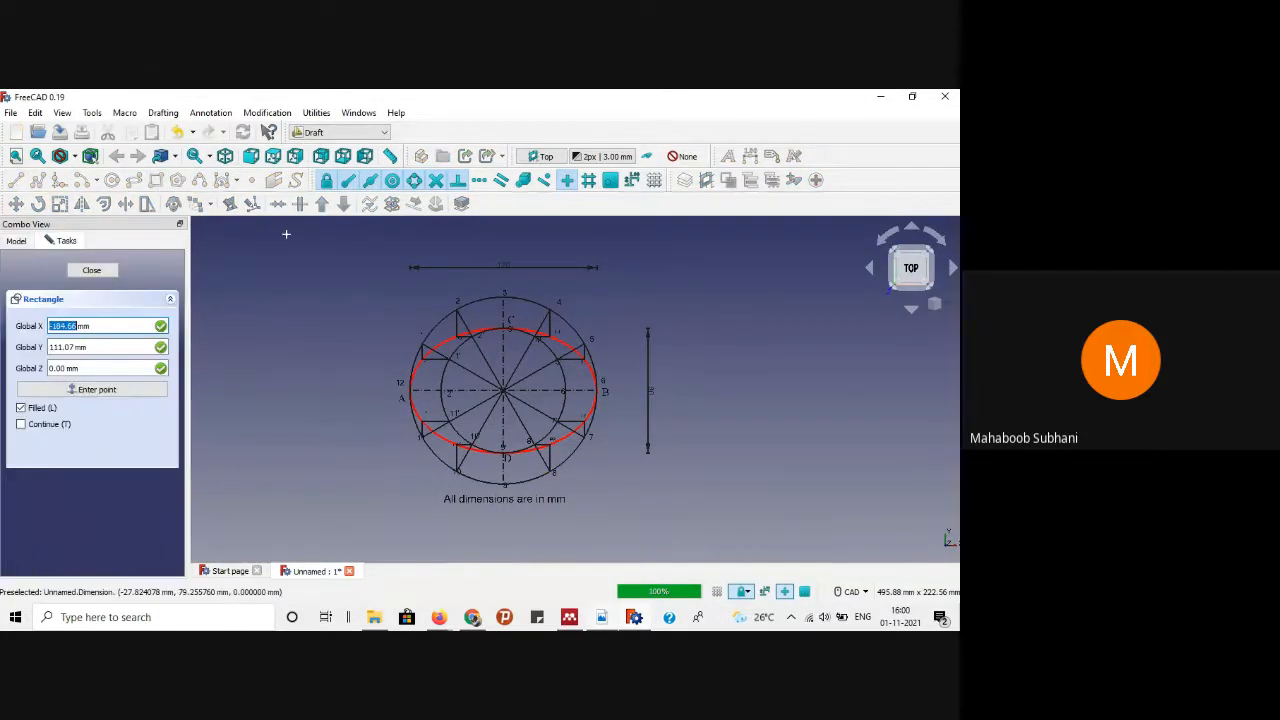
pyautogui.click(378, 251)
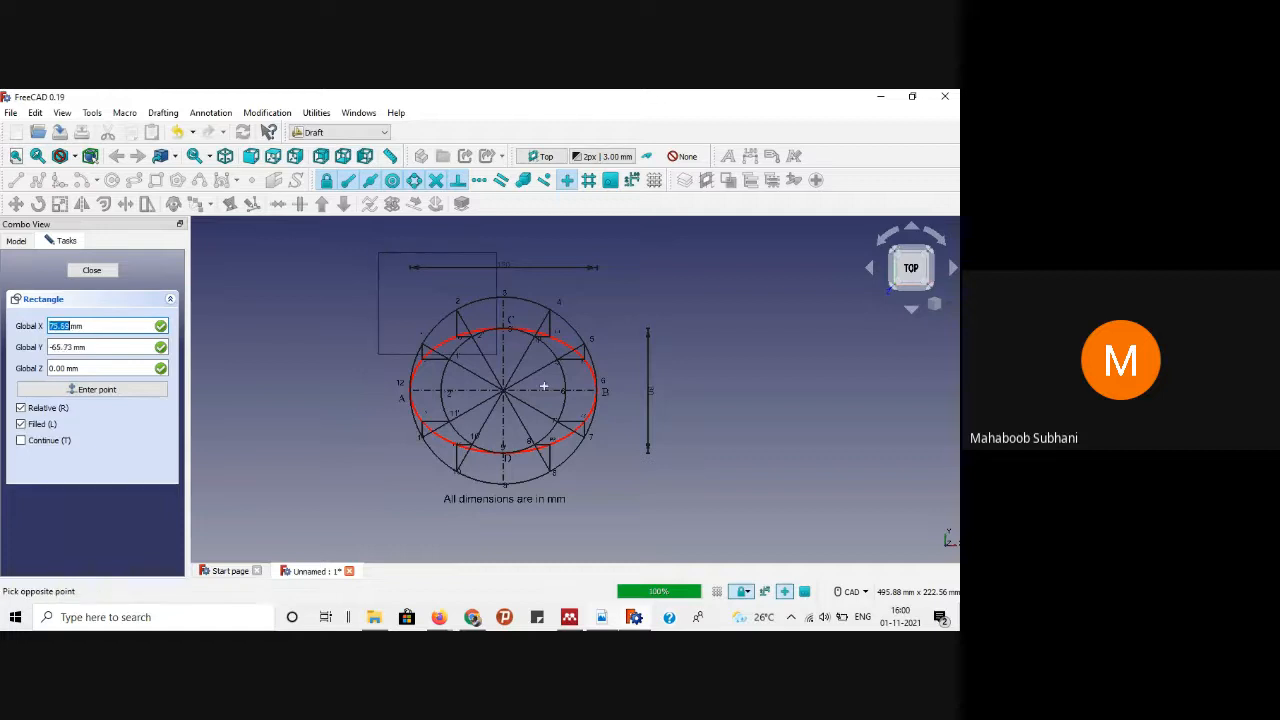
pyautogui.click(678, 521)
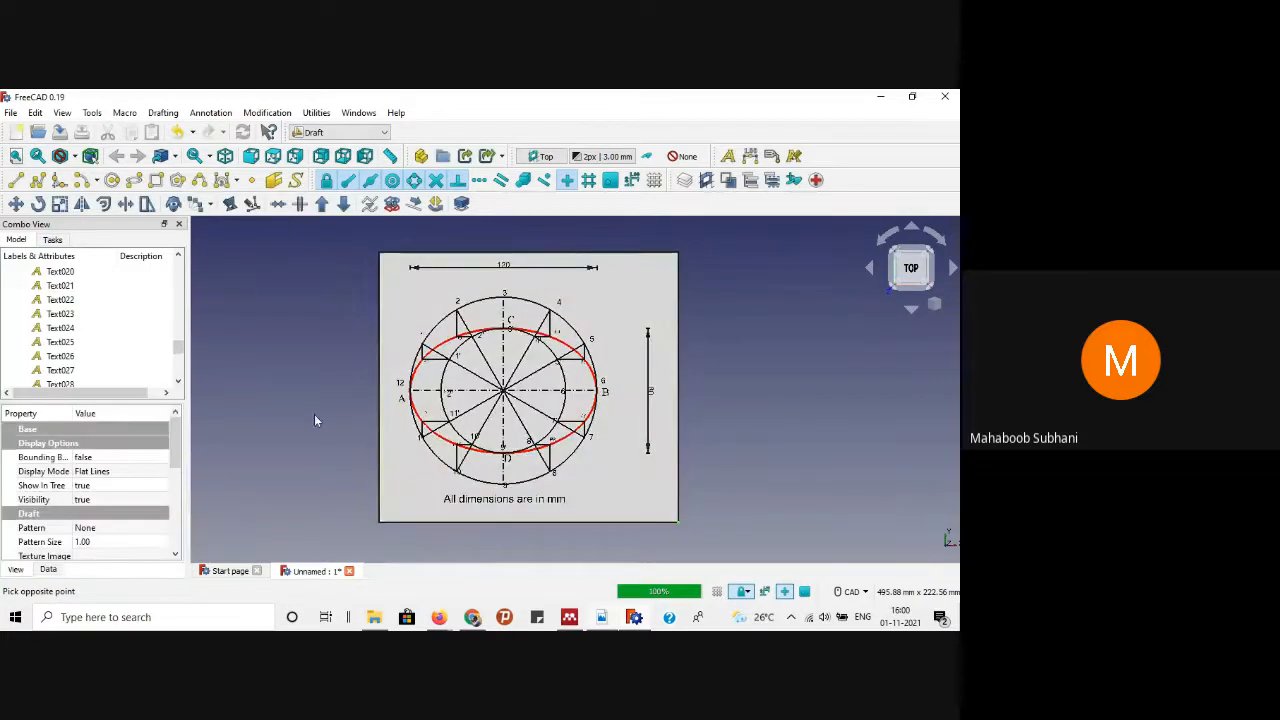
# Step: Set the border rectangle's display mode to Wireframe and clear the selection
pyautogui.click(145, 471)
pyautogui.click(145, 471)
pyautogui.click(95, 498)
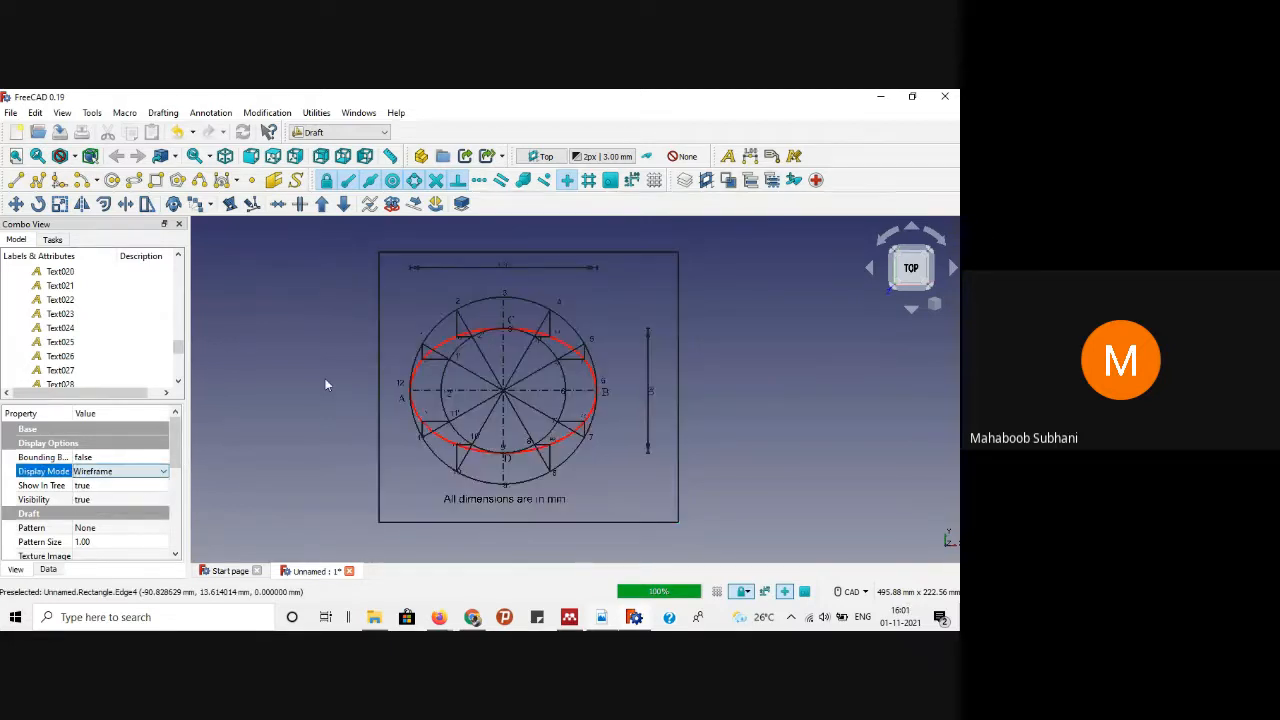
pyautogui.click(330, 379)
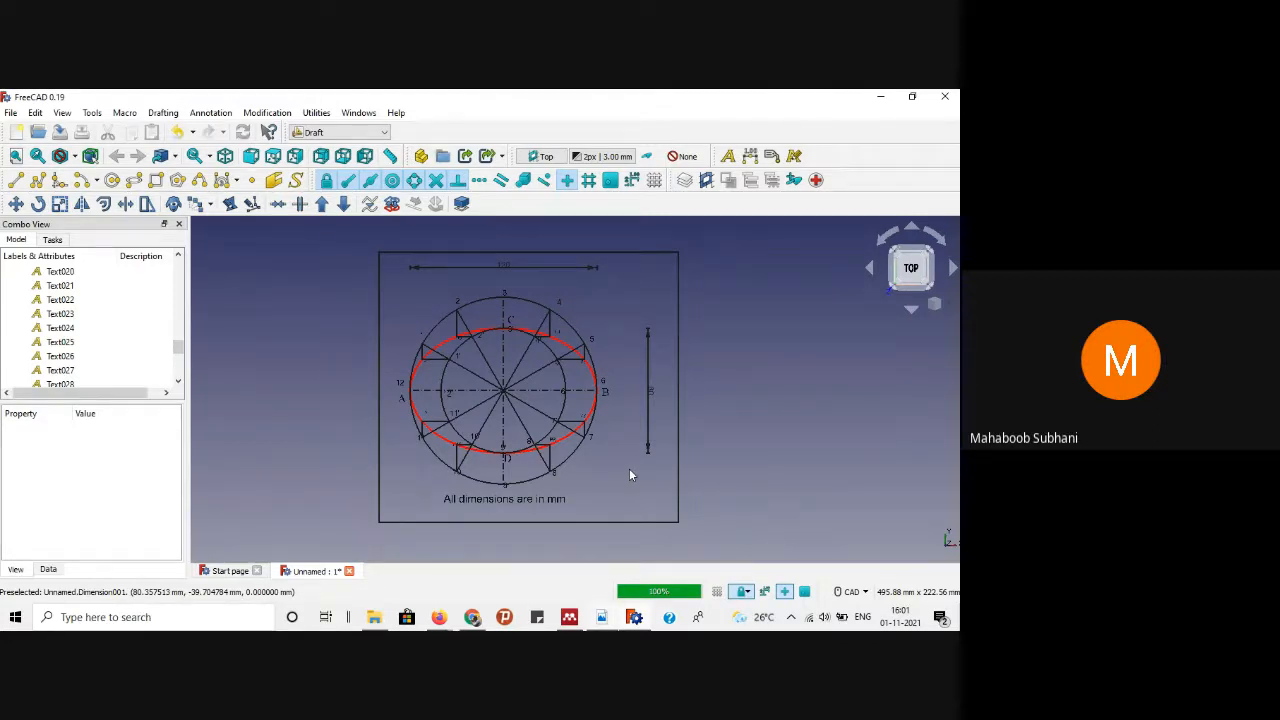
pyautogui.click(16, 157)
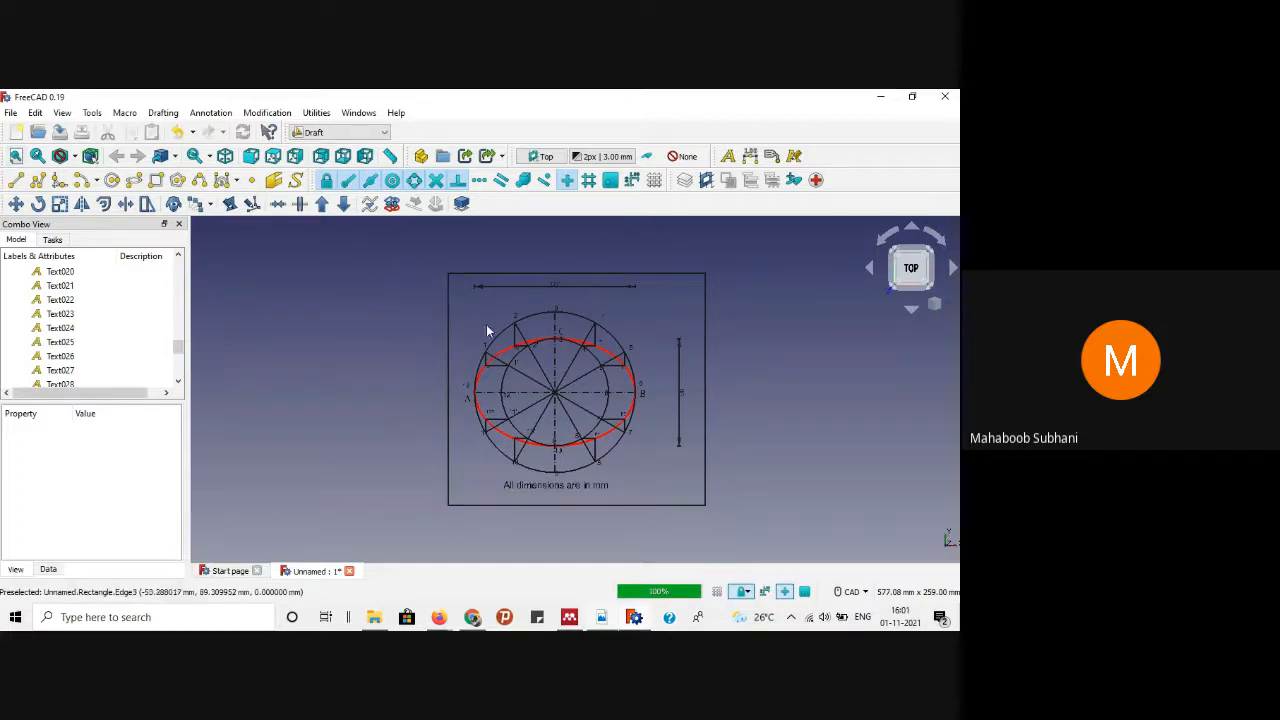
pyautogui.click(11, 114)
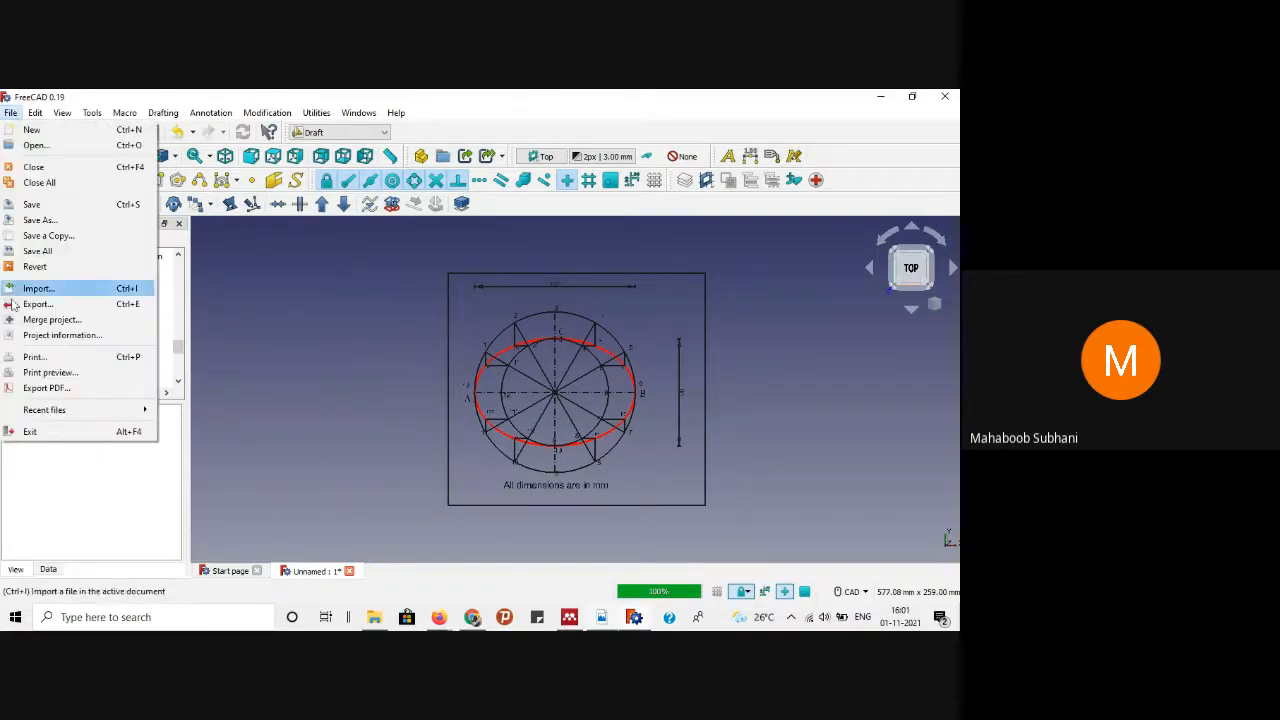
pyautogui.click(34, 389)
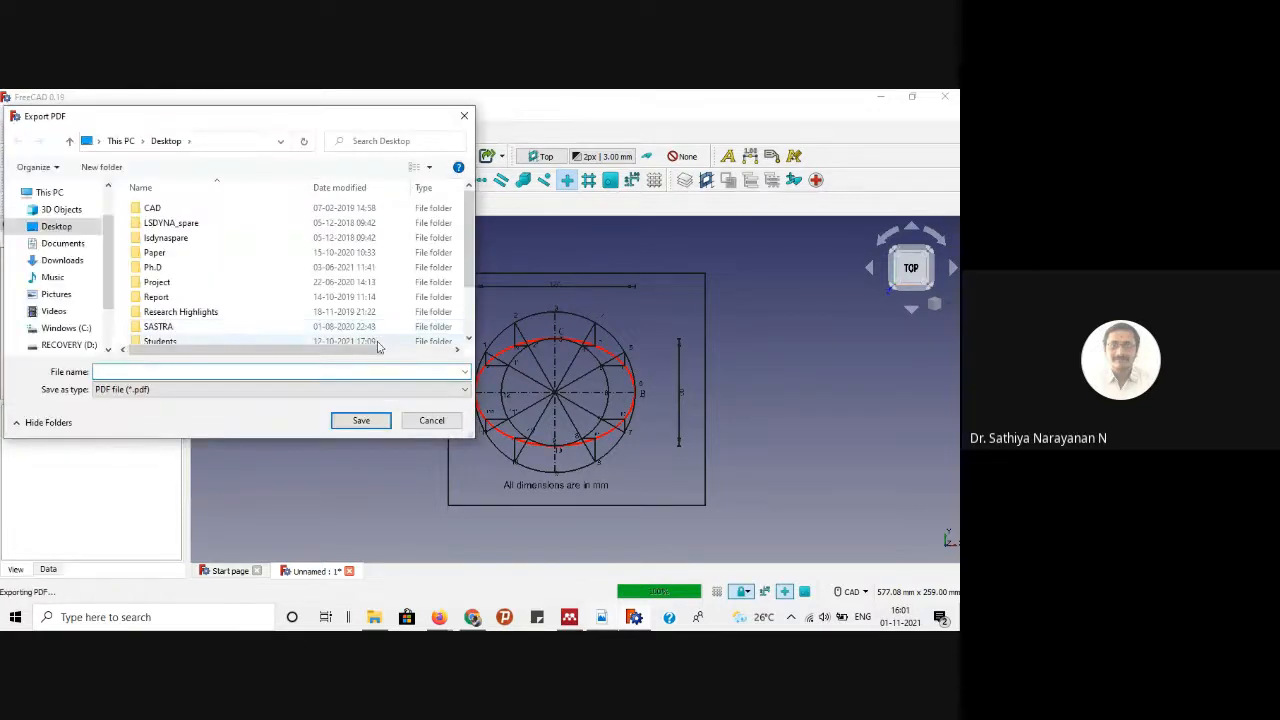
pyautogui.click(431, 421)
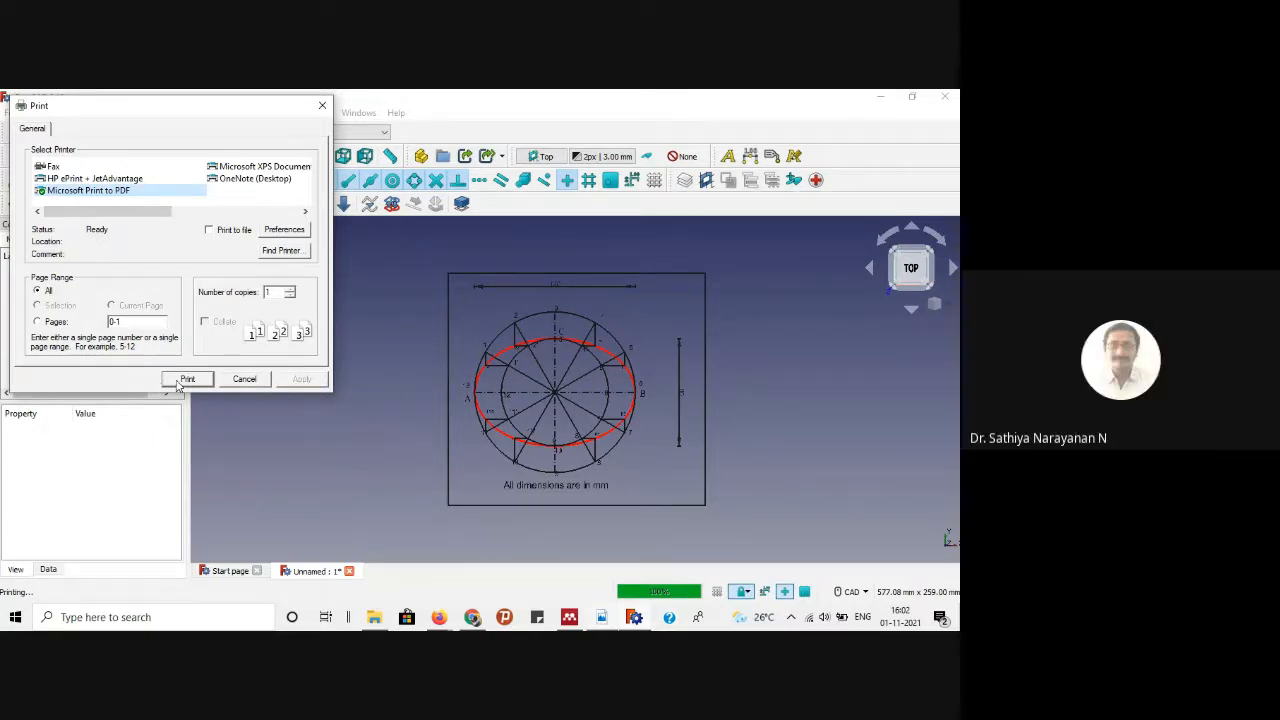
# Step: Set the Microsoft Print to PDF page orientation to Landscape, apply it, and start printing the drawing
pyautogui.click(281, 236)
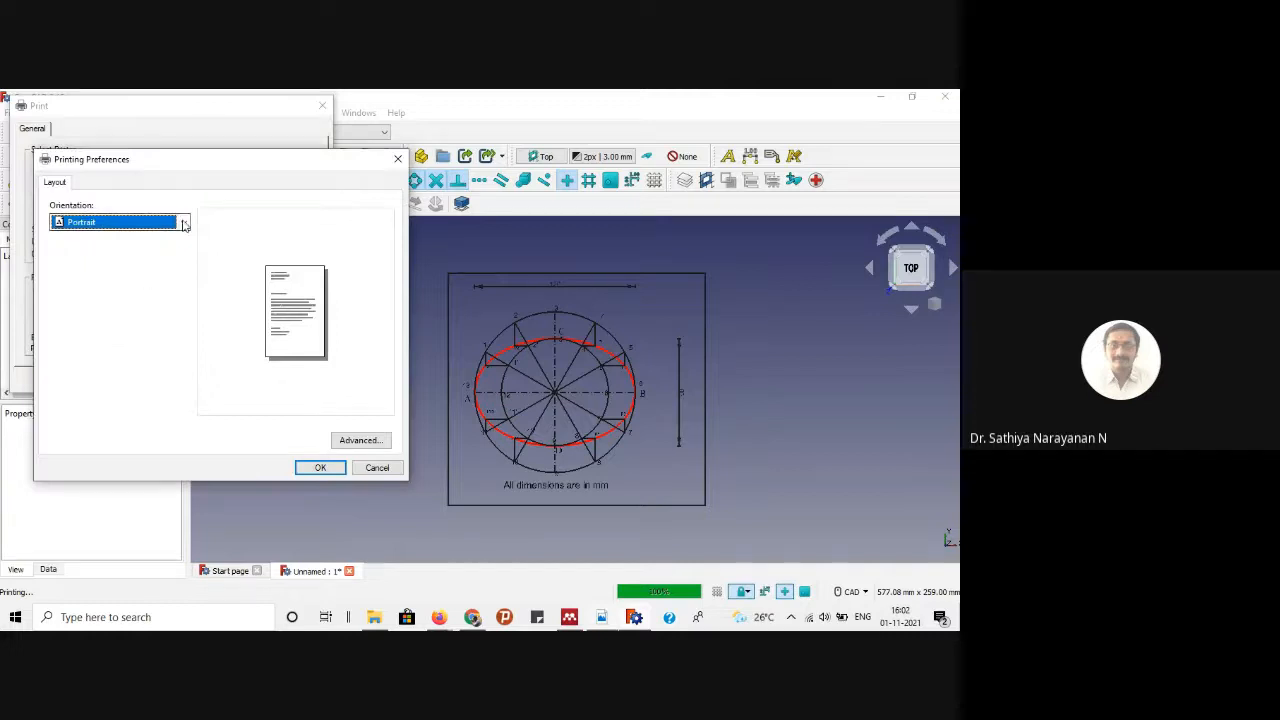
pyautogui.click(184, 222)
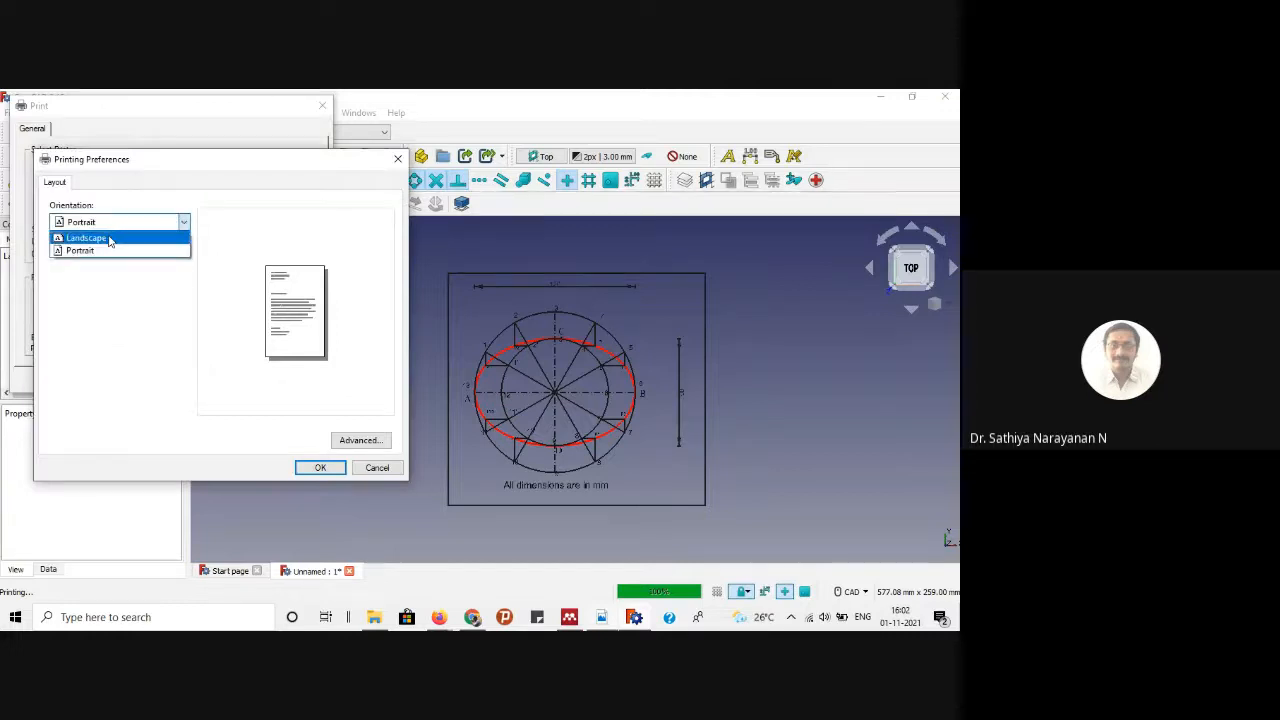
pyautogui.click(100, 238)
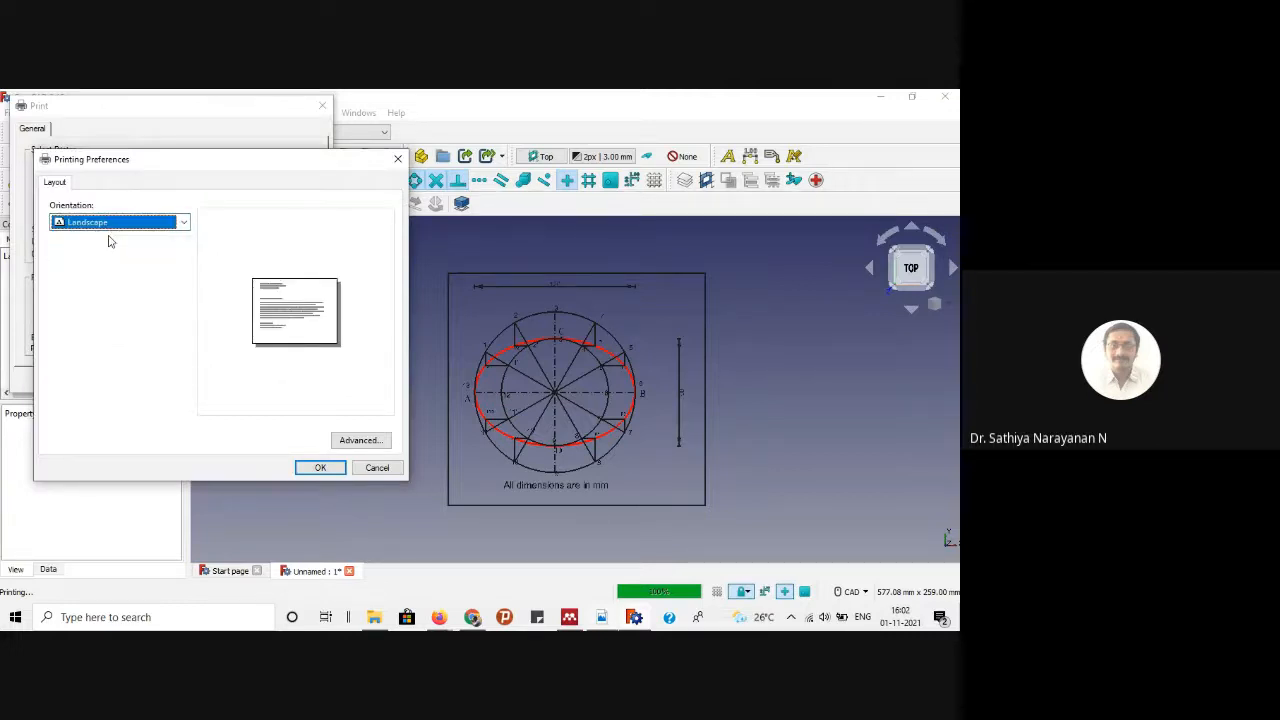
pyautogui.click(319, 467)
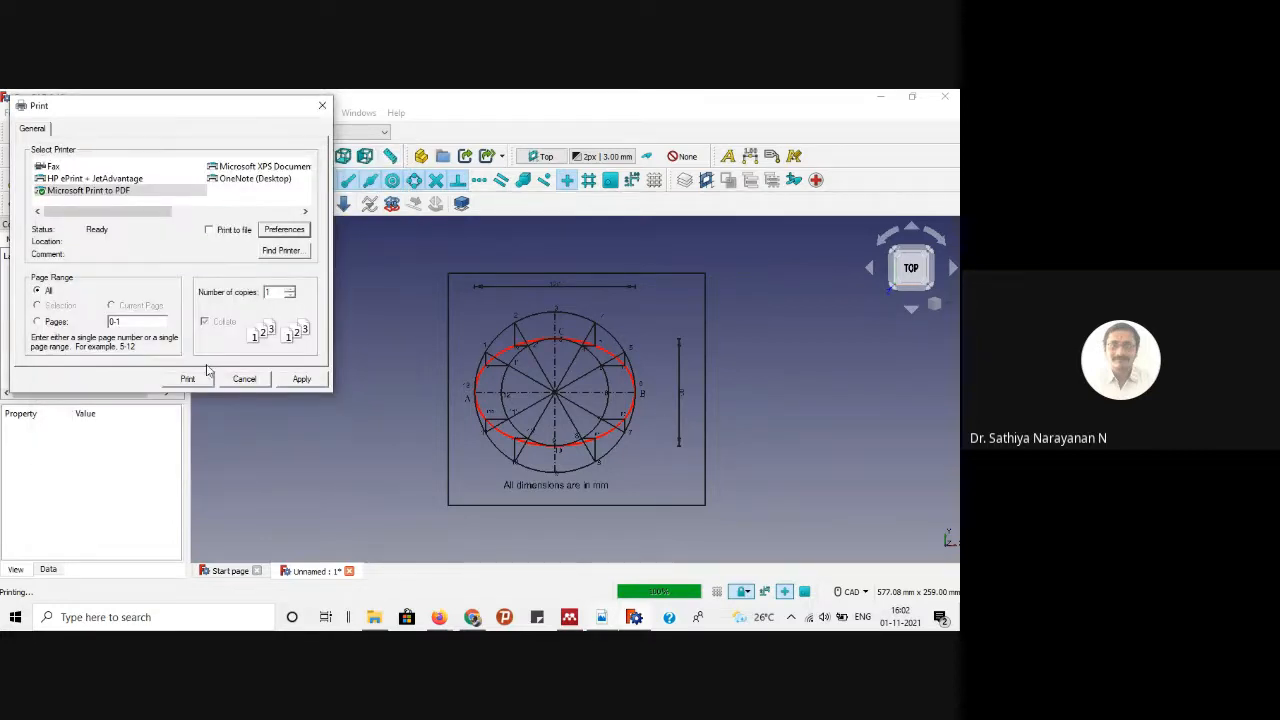
pyautogui.click(301, 379)
pyautogui.click(186, 379)
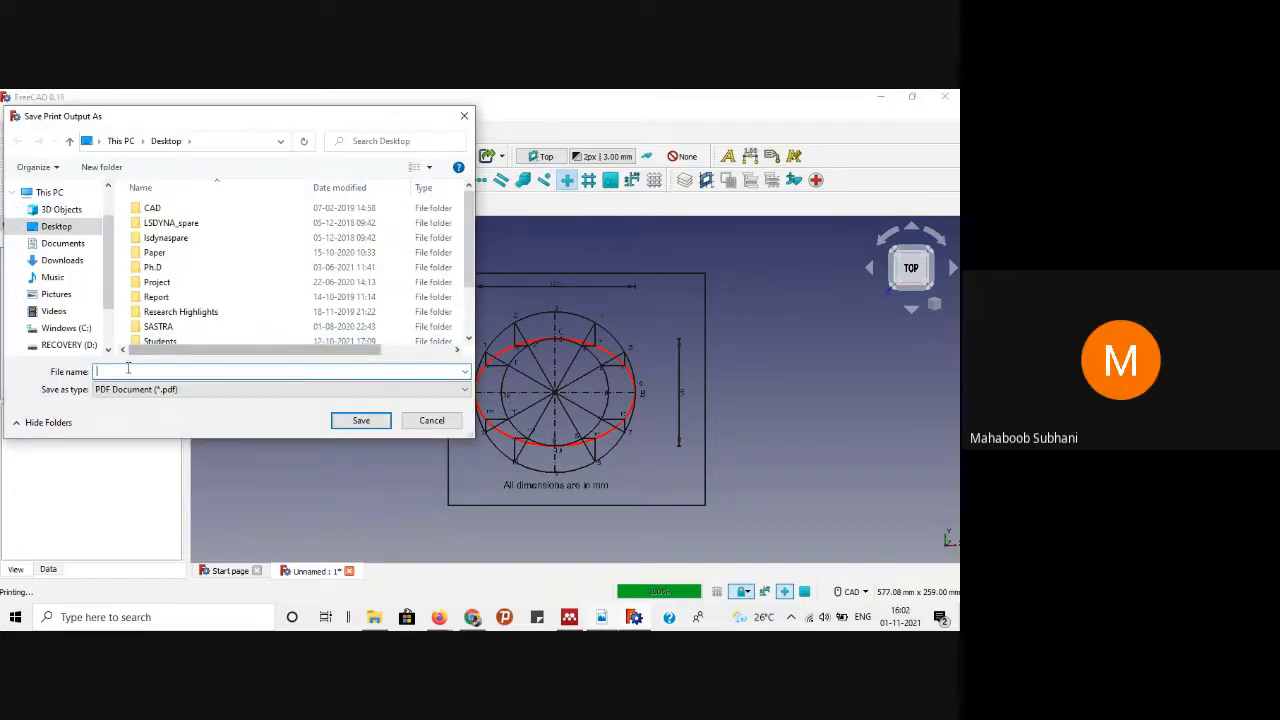
# Step: Save the print output as a PDF document on the Desktop, naming the file with the student's register number
pyautogui.click(137, 373)
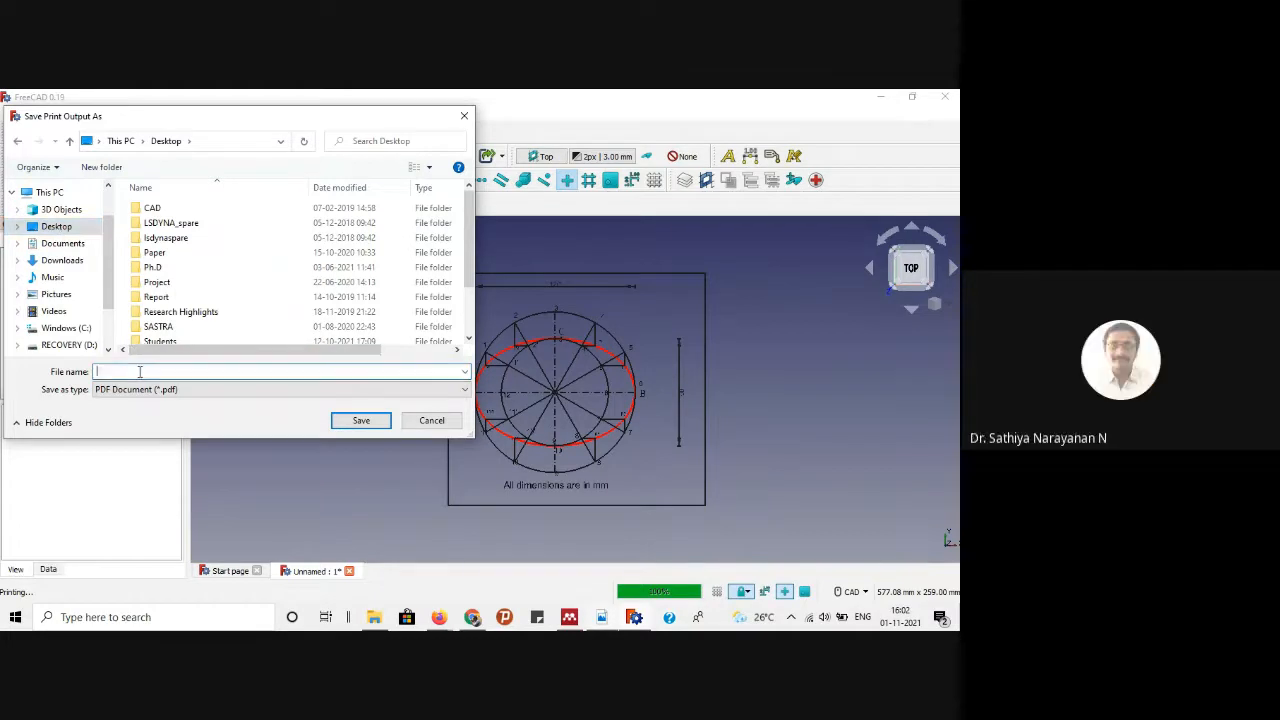
pyautogui.write('118107018.pdf')
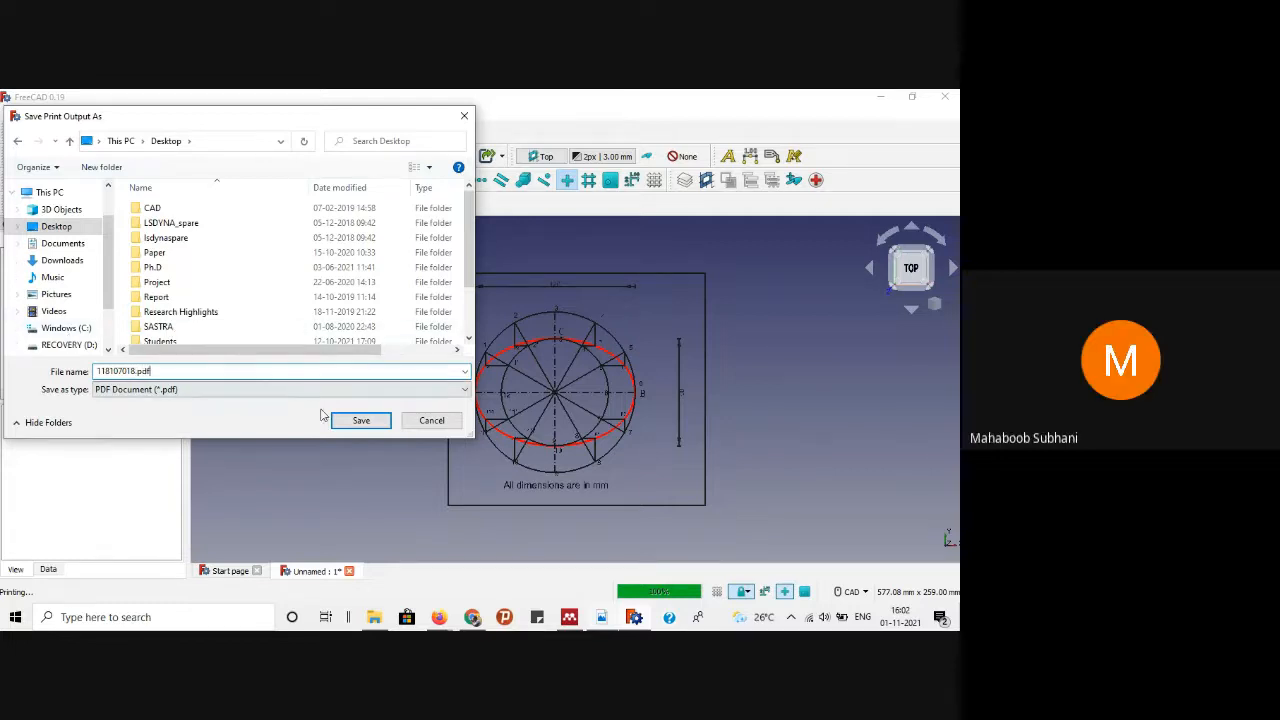
pyautogui.click(359, 421)
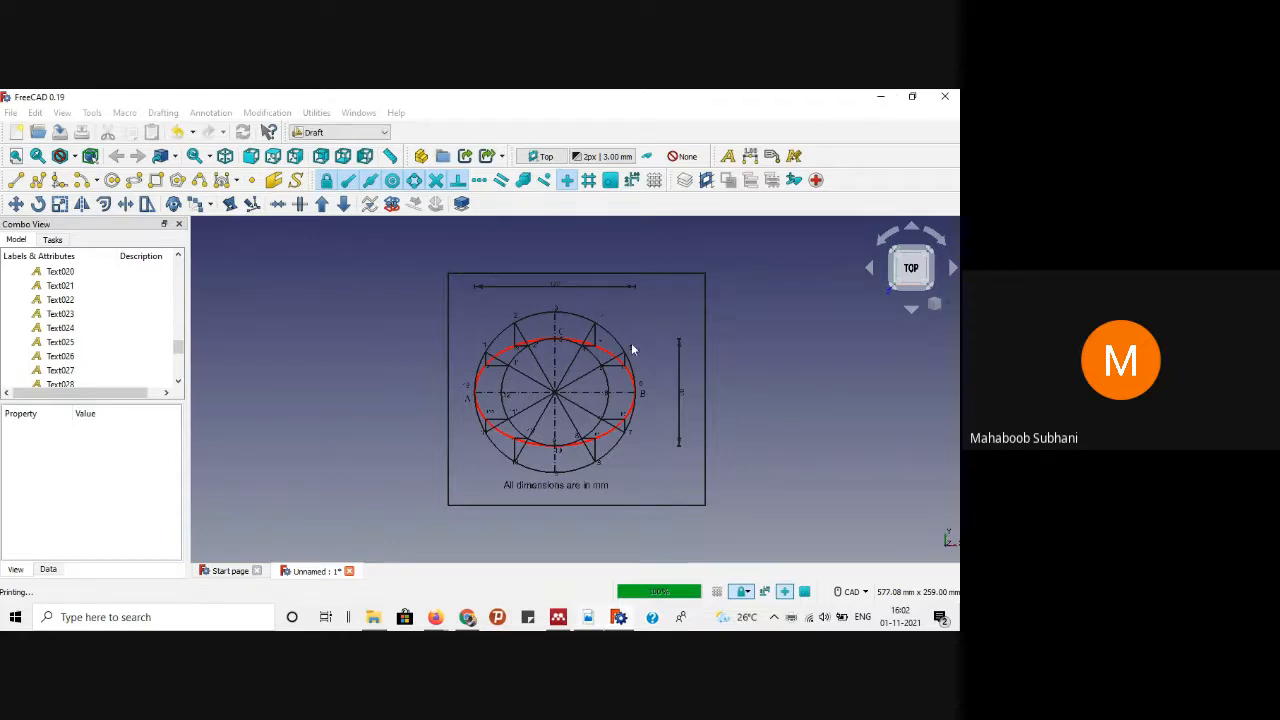
# Step: Compare the drawing with the whole Problem 02 figure, its point labels and its dimensions in the FreeCAD.pdf reference
pyautogui.scroll(4, 633, 346)
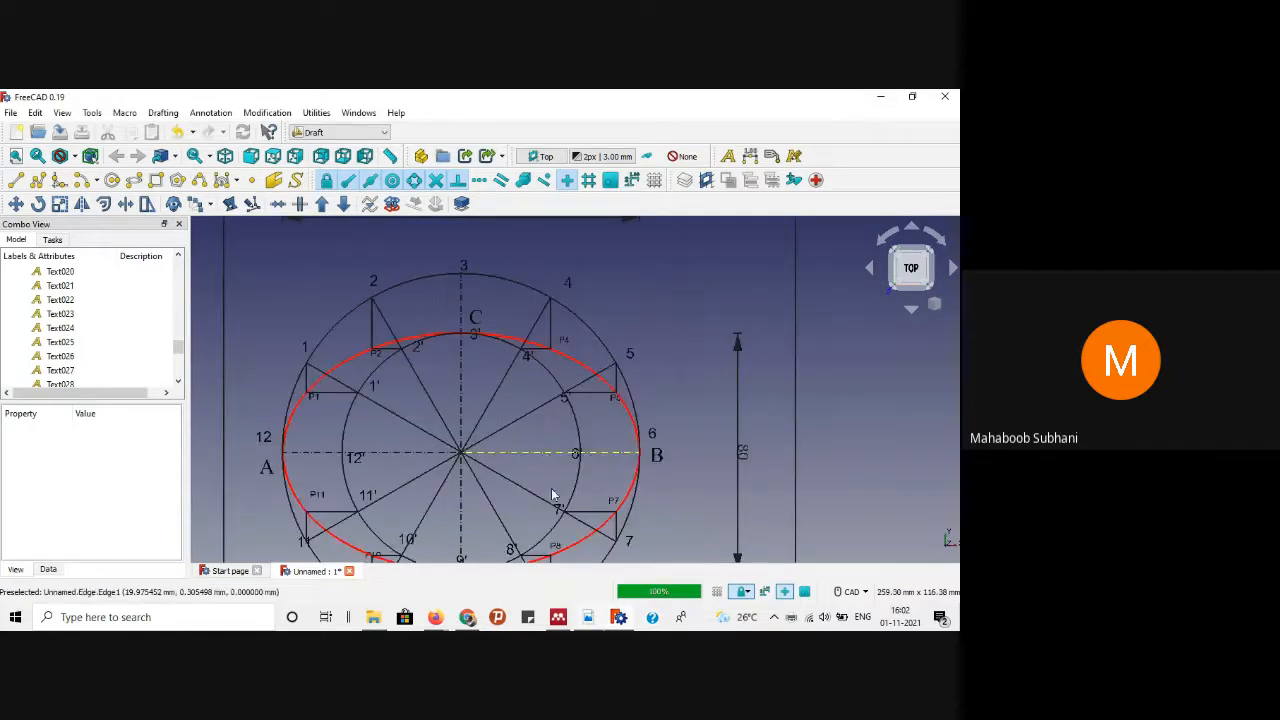
pyautogui.scroll(-2, 671, 418)
pyautogui.click(880, 96)
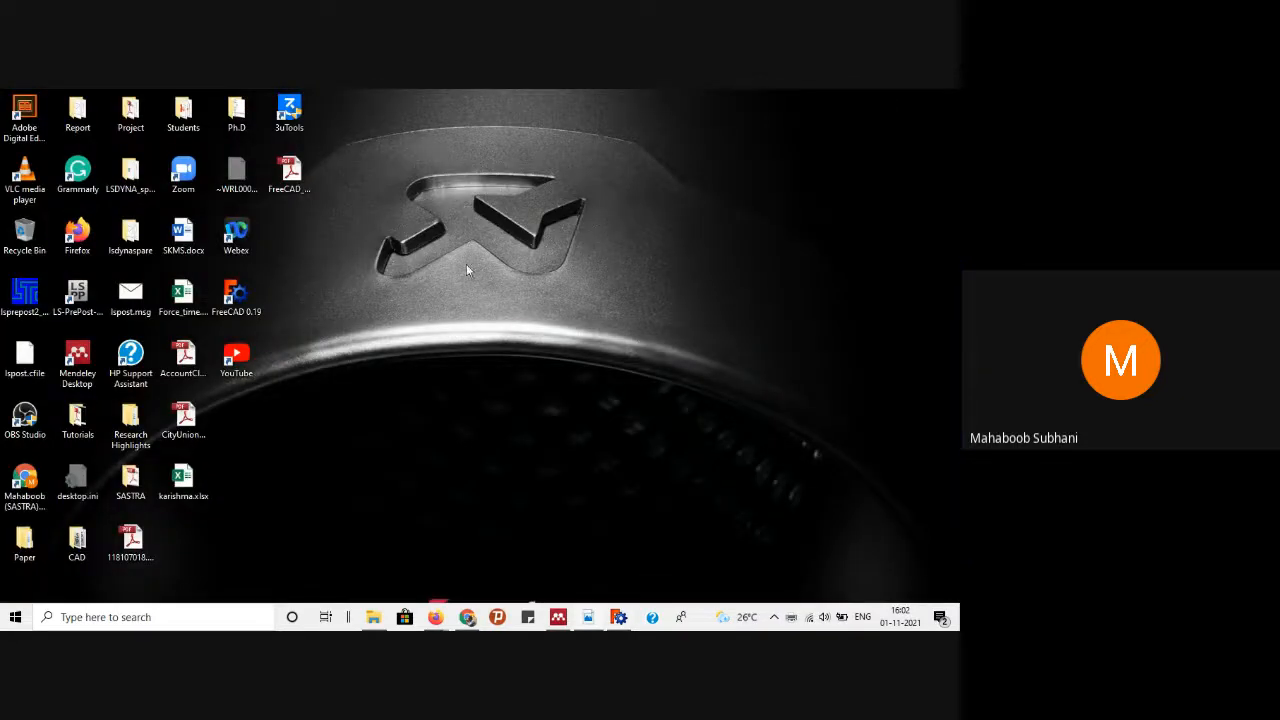
pyautogui.click(588, 619)
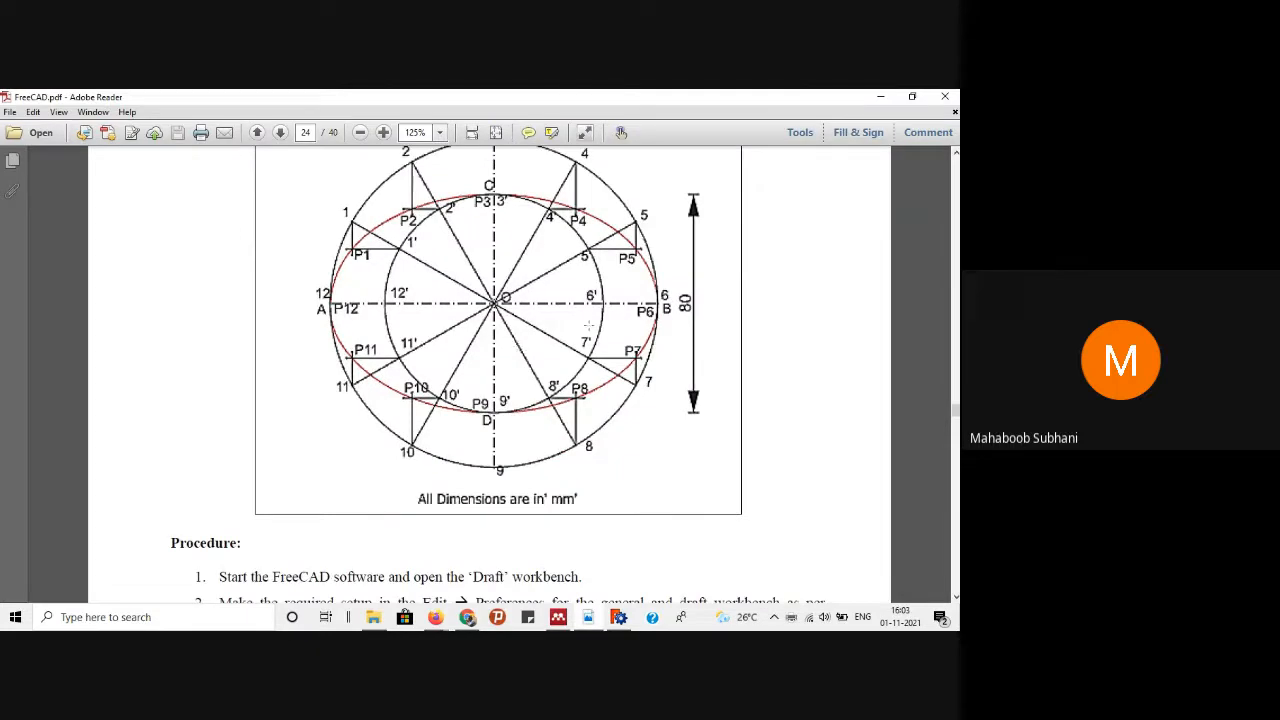
pyautogui.scroll(3, 483, 318)
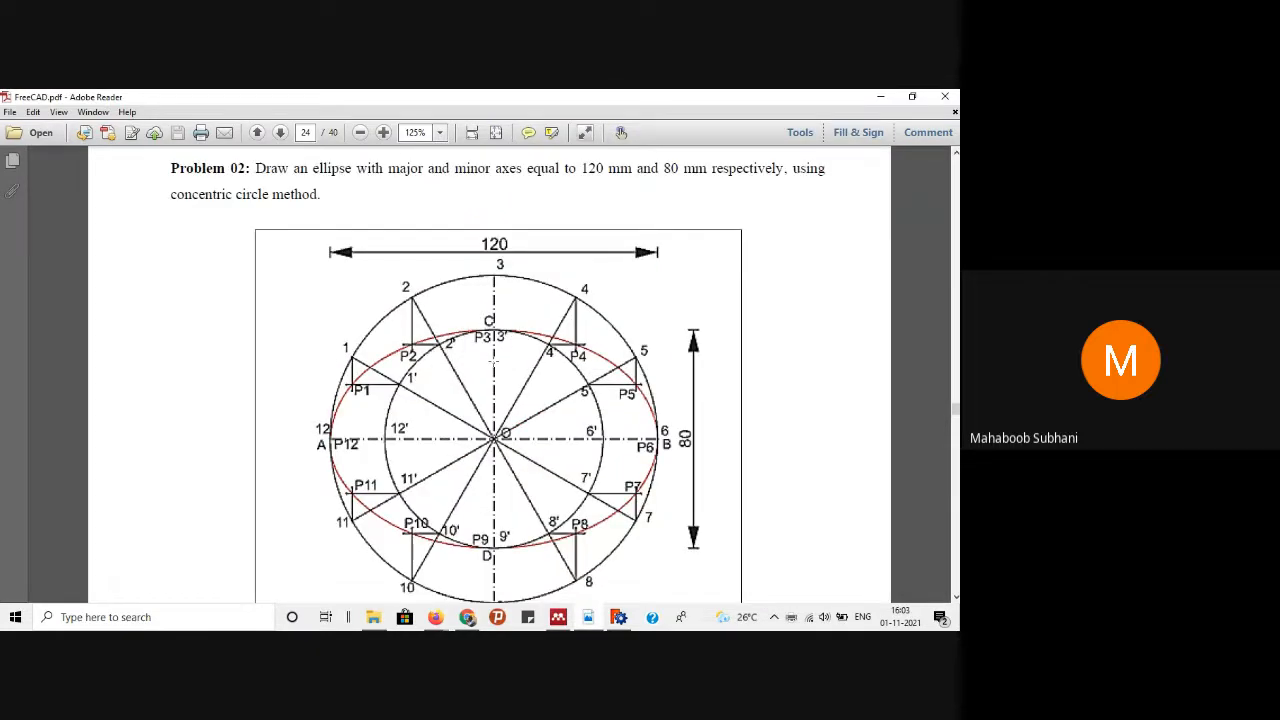
pyautogui.scroll(-2, 493, 366)
pyautogui.scroll(-2, 640, 317)
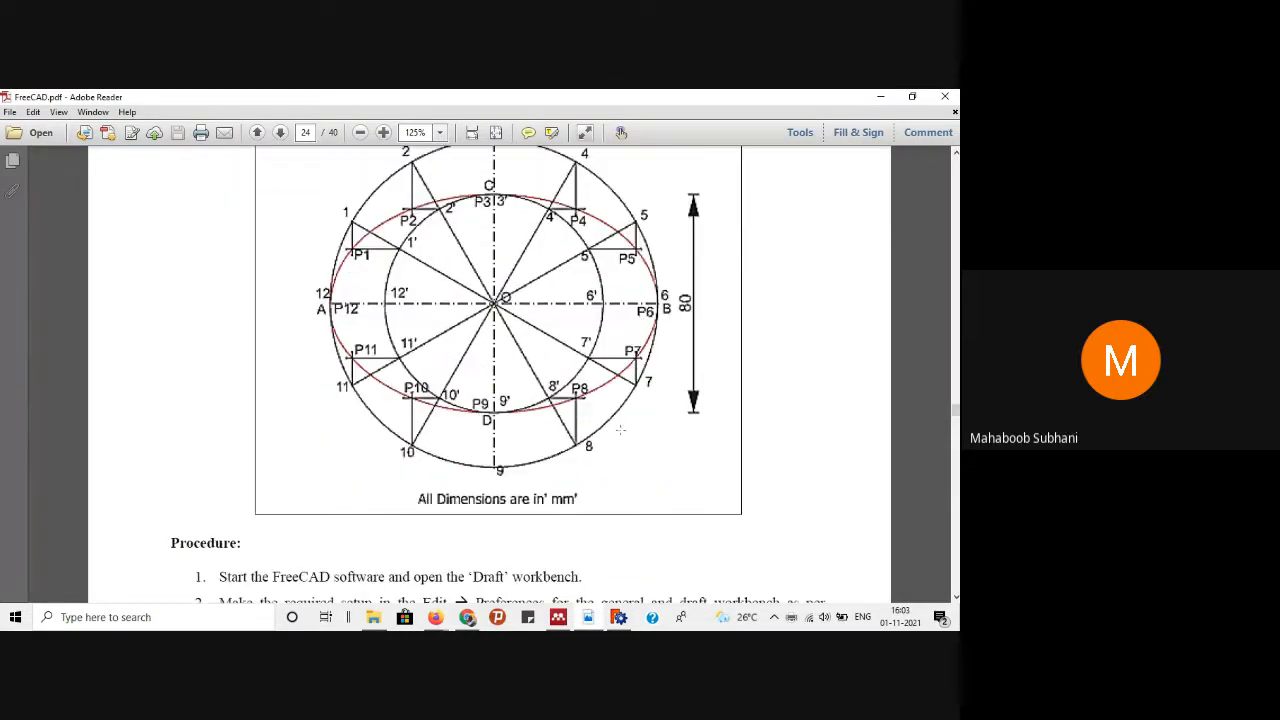
pyautogui.scroll(2, 680, 325)
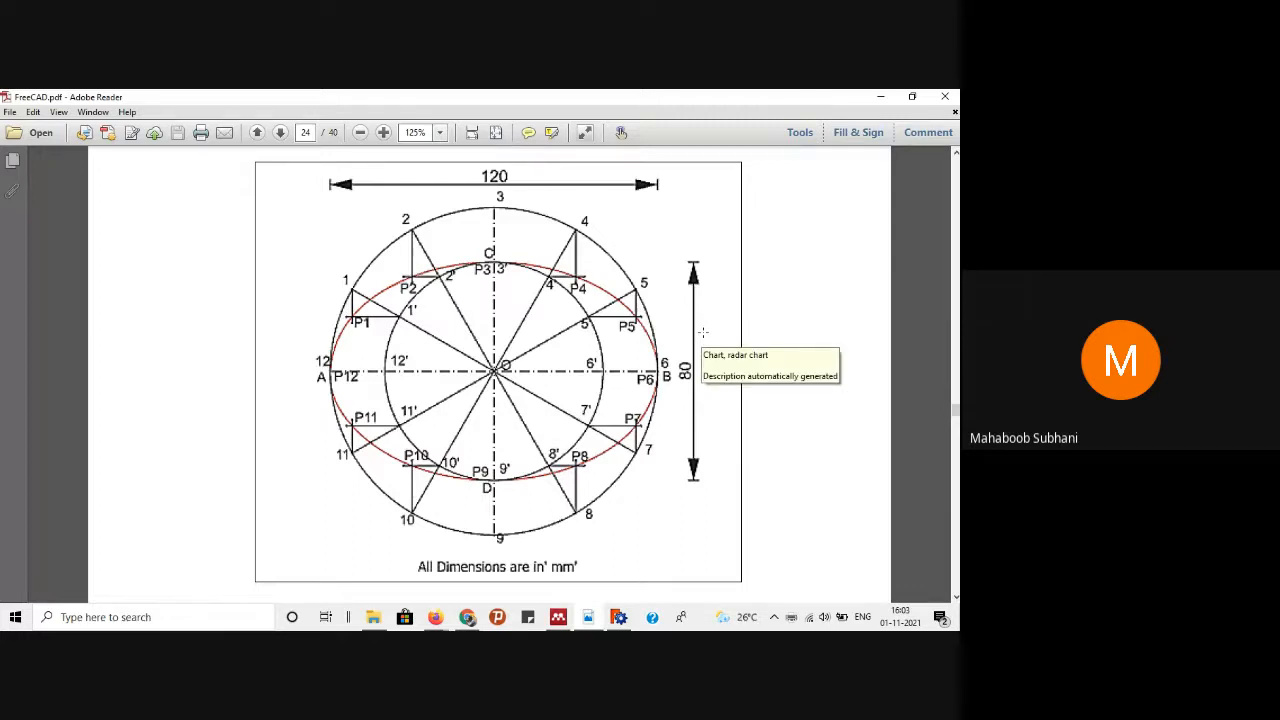
pyautogui.scroll(2, 703, 332)
pyautogui.scroll(-2, 703, 332)
pyautogui.scroll(2, 703, 332)
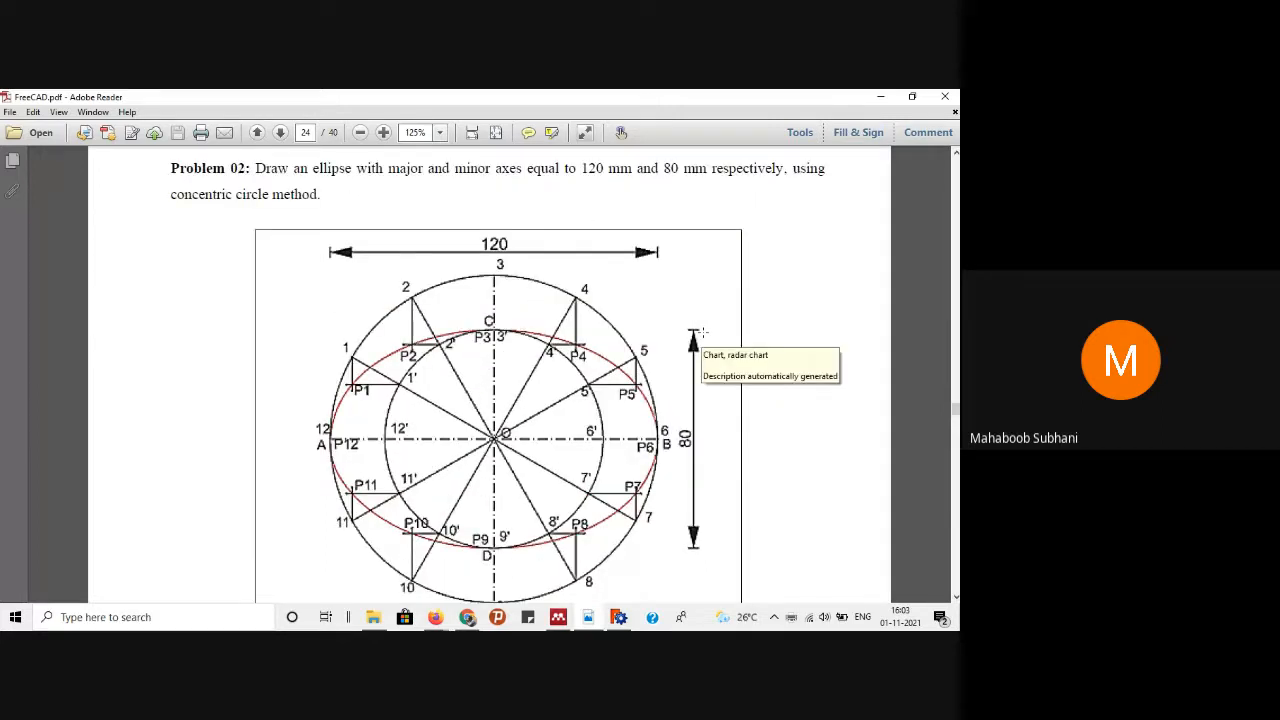
pyautogui.click(880, 96)
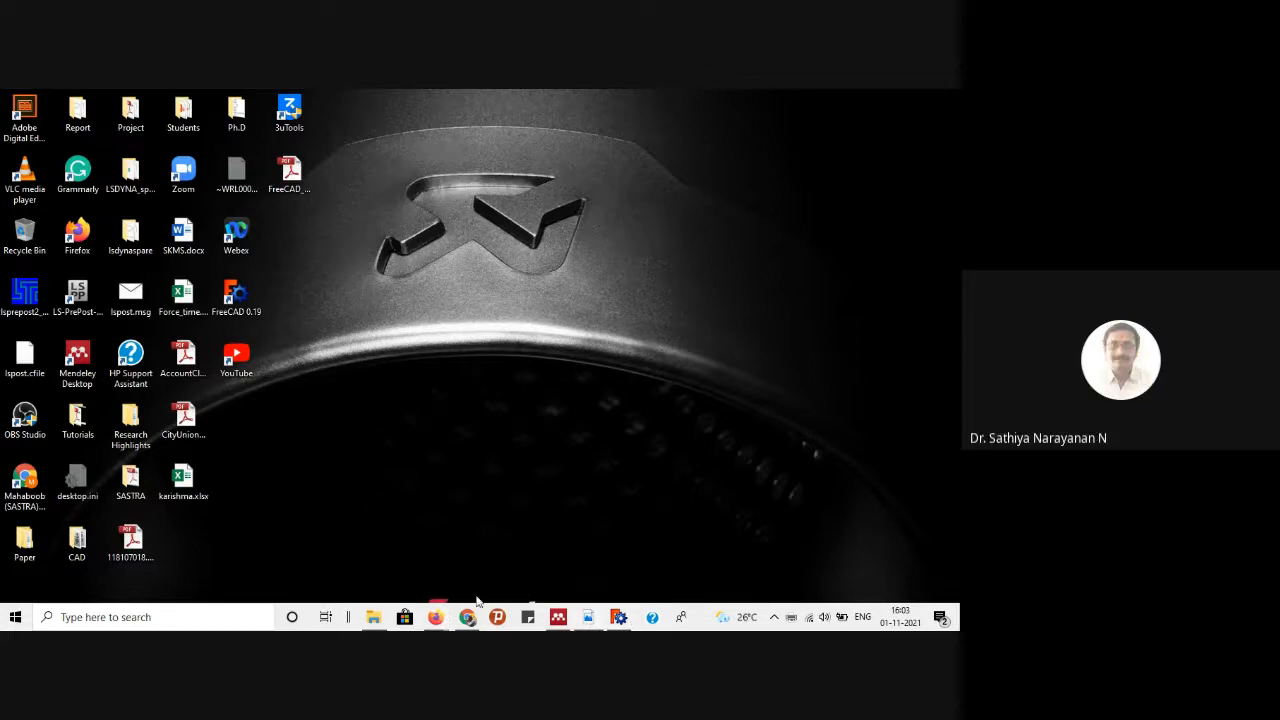
pyautogui.click(588, 618)
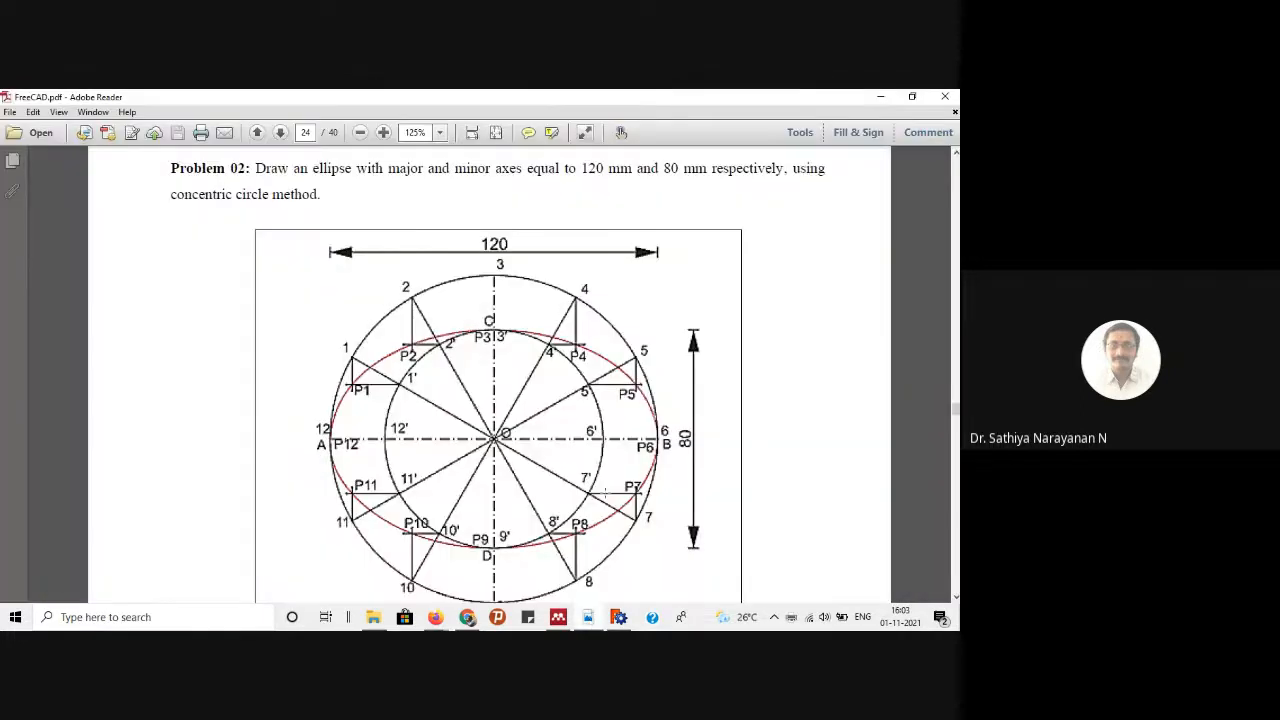
pyautogui.scroll(-2, 605, 490)
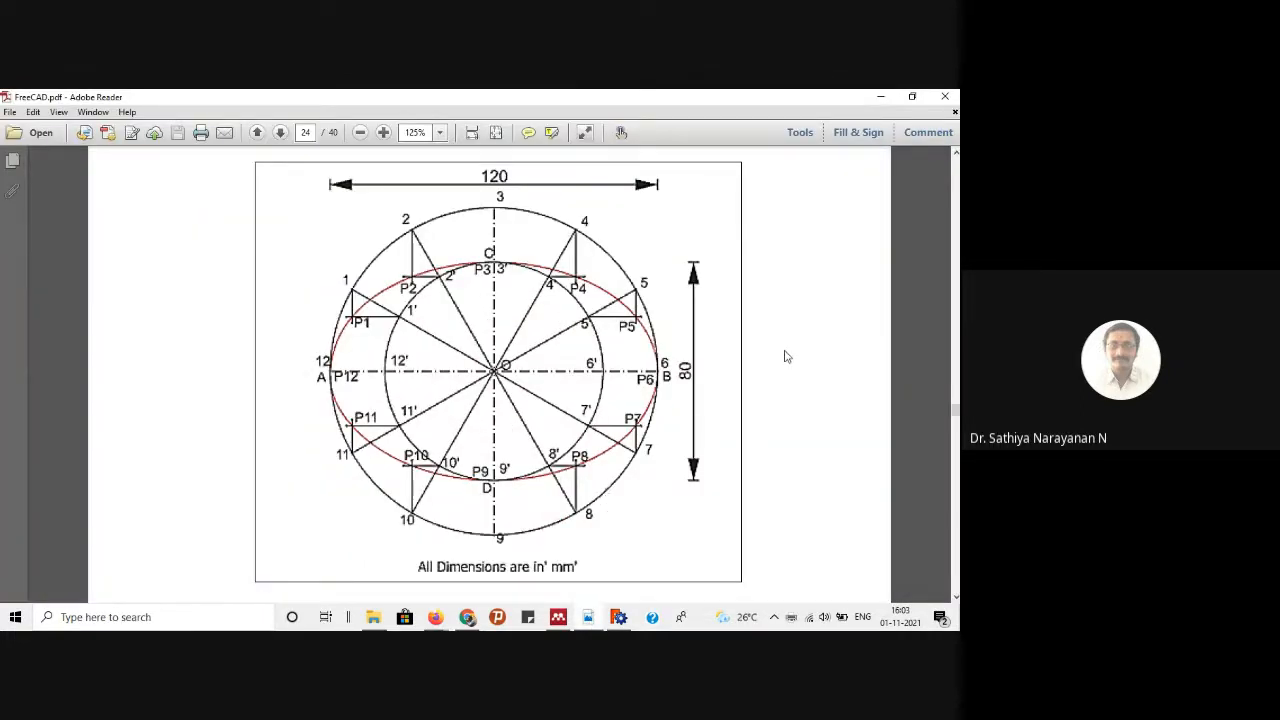
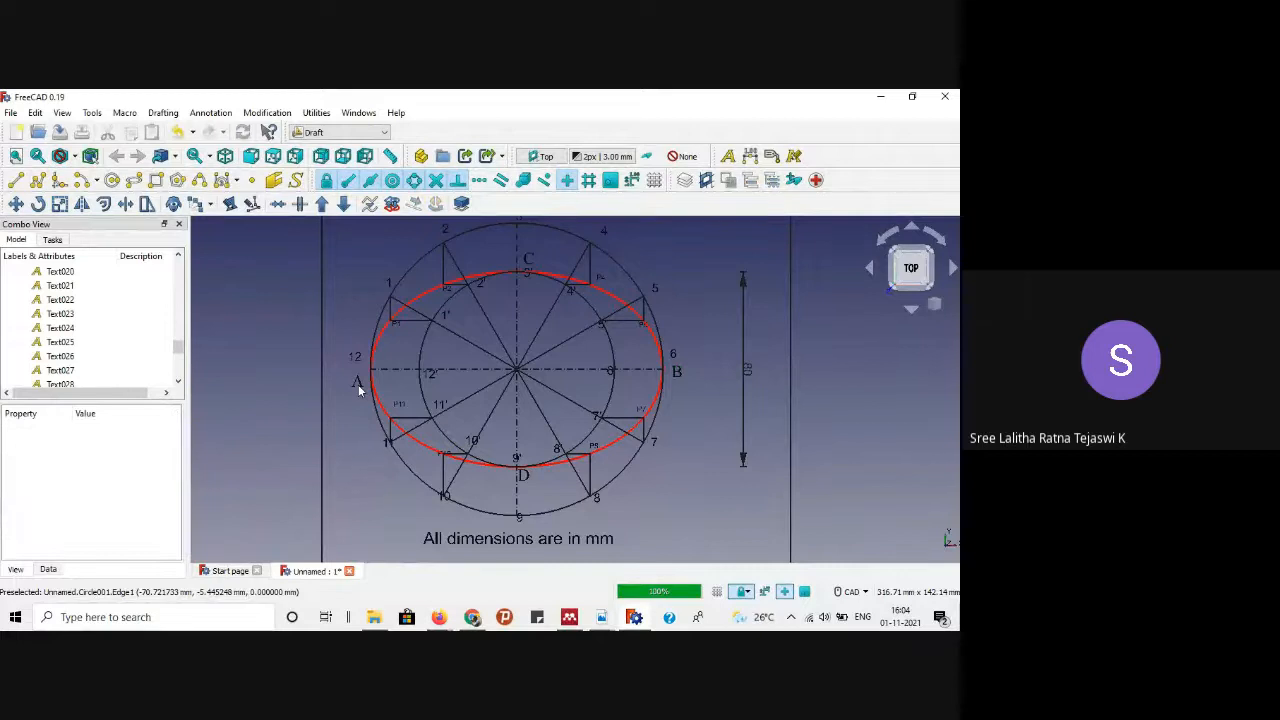
# Step: Delete the four axis endpoint labels A, B, C and D from the ellipse drawing
pyautogui.scroll(3, 358, 388)
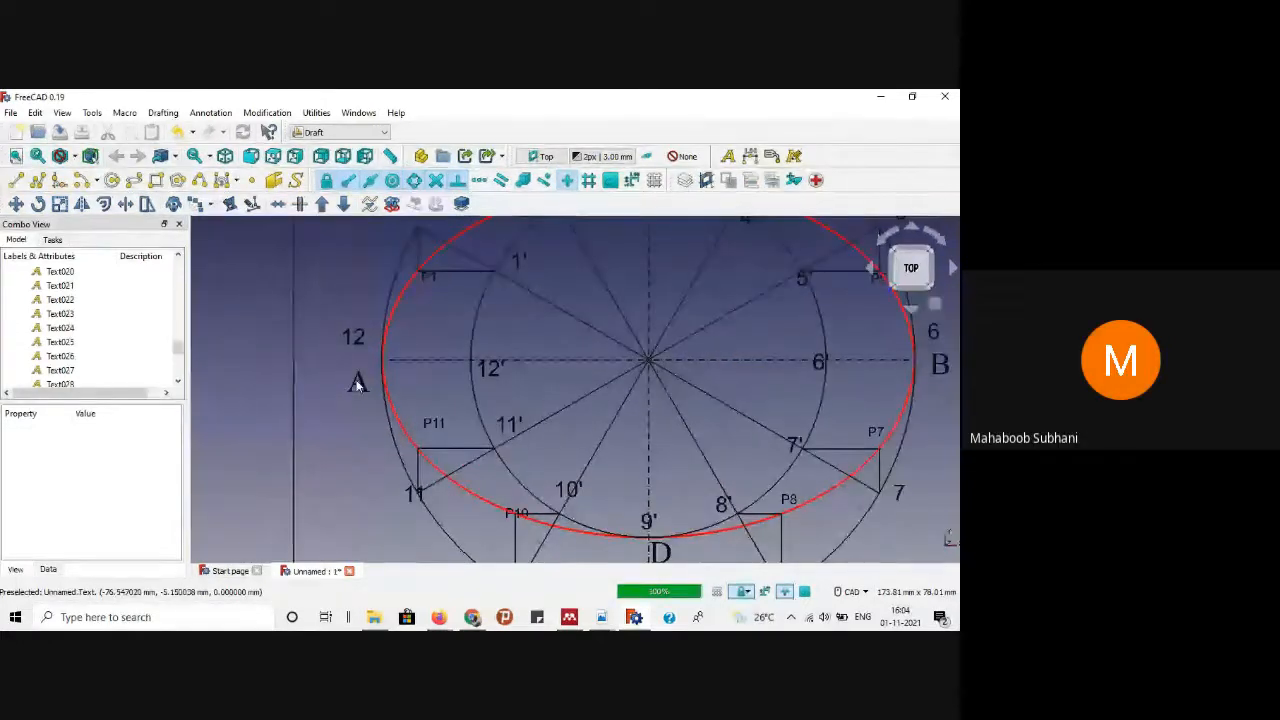
pyautogui.scroll(-3, 358, 388)
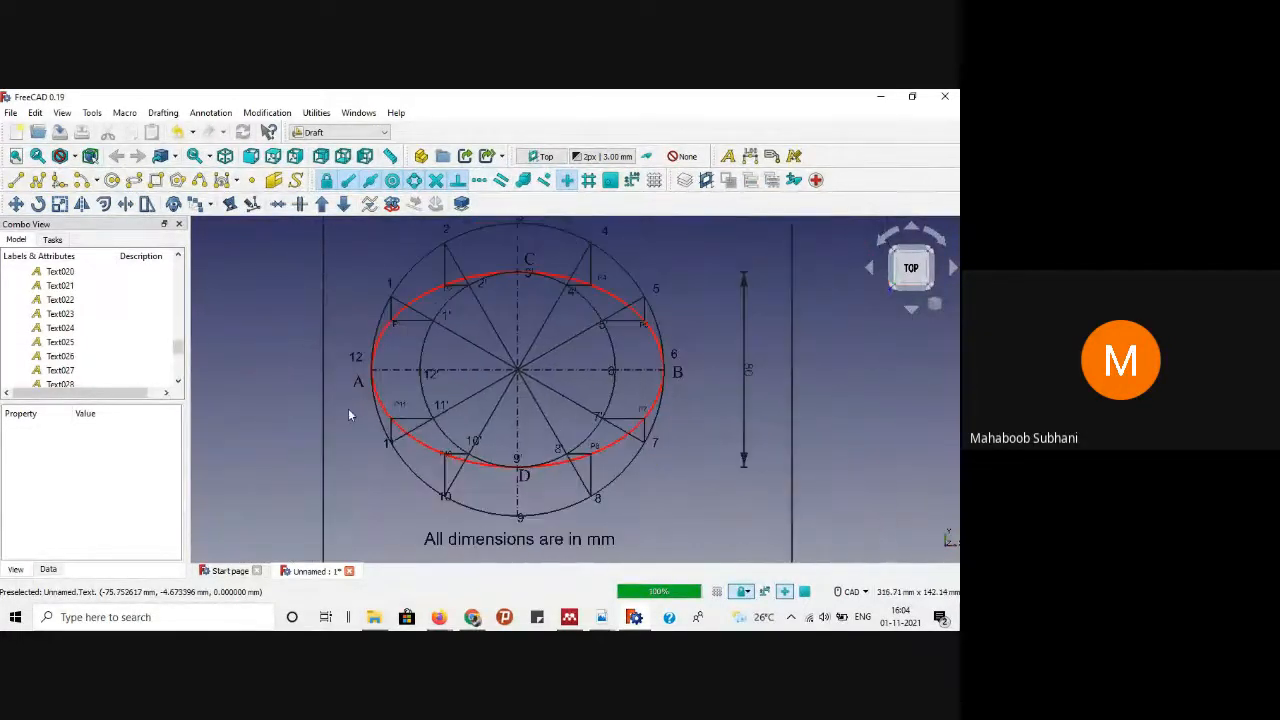
pyautogui.click(358, 383)
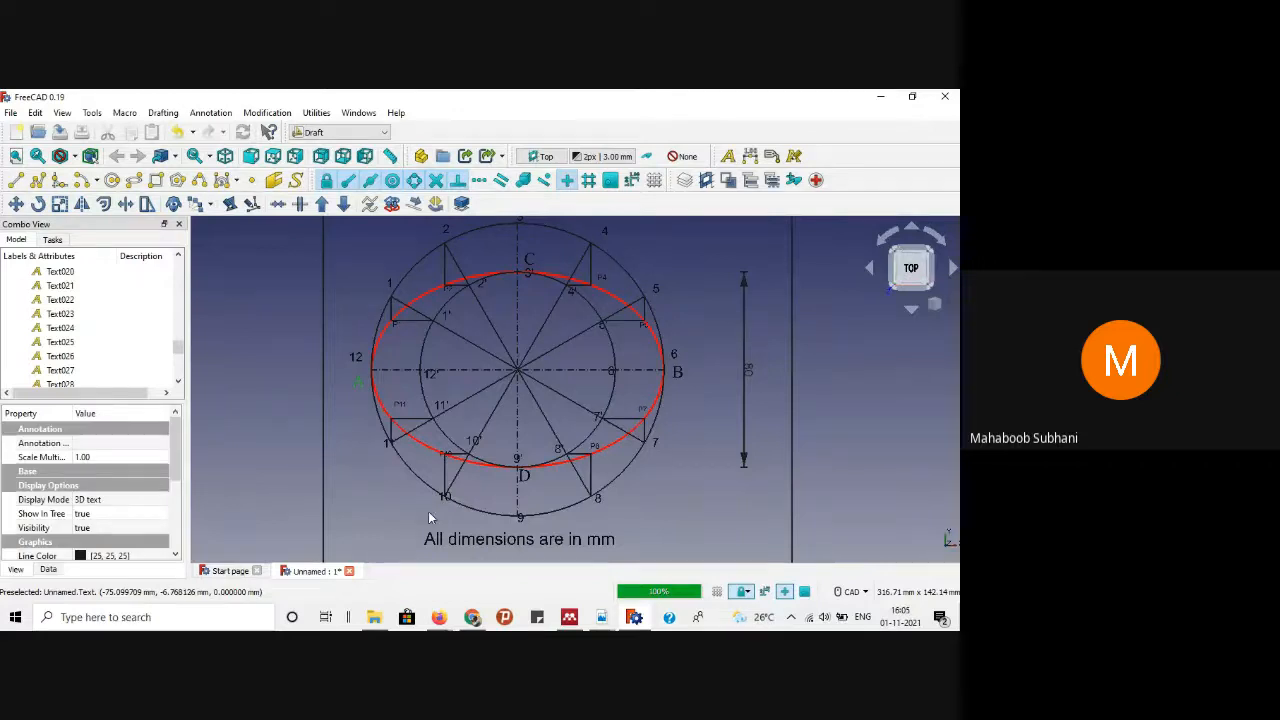
pyautogui.click(526, 482)
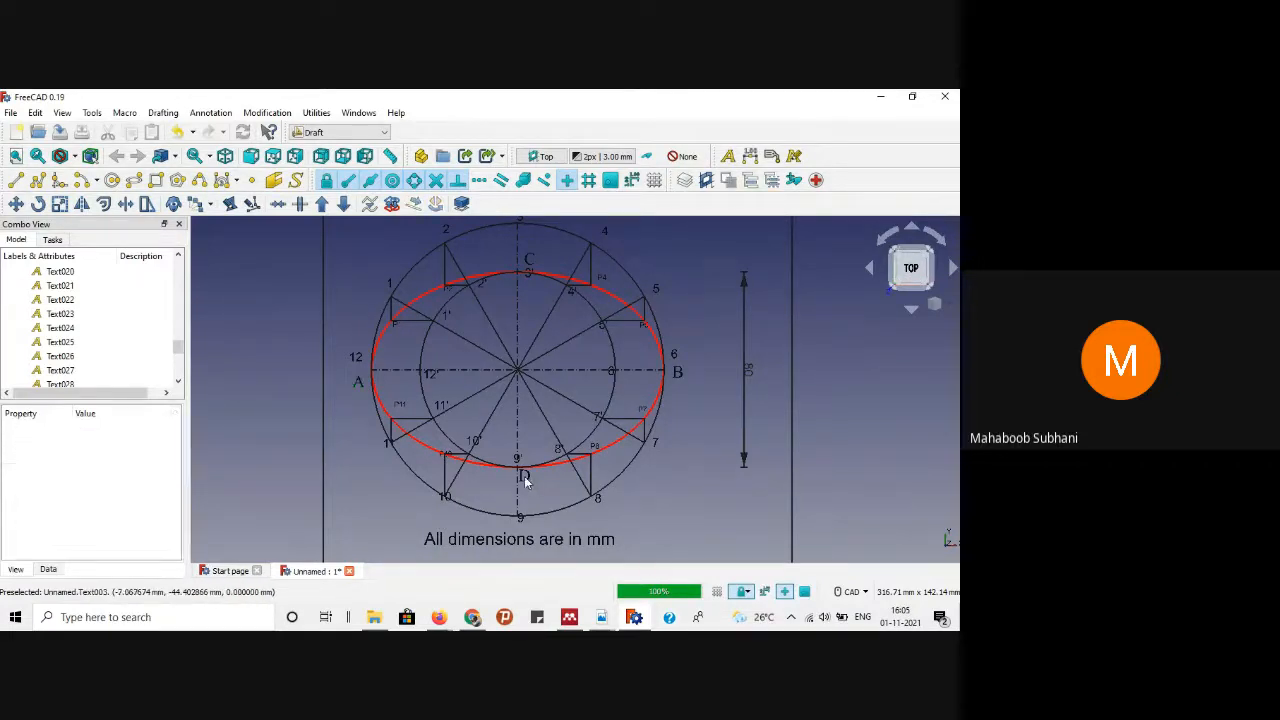
pyautogui.moveTo(179, 348); pyautogui.dragTo(179, 303)
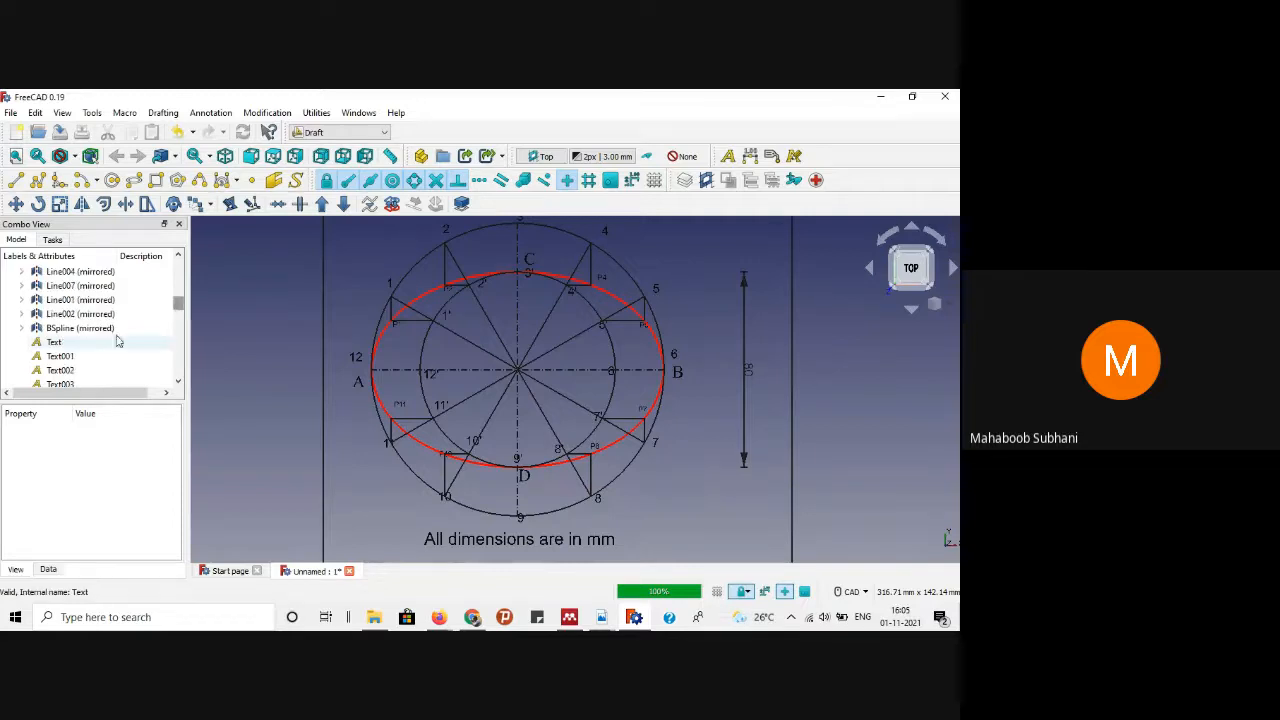
pyautogui.click(85, 358)
pyautogui.click(70, 345)
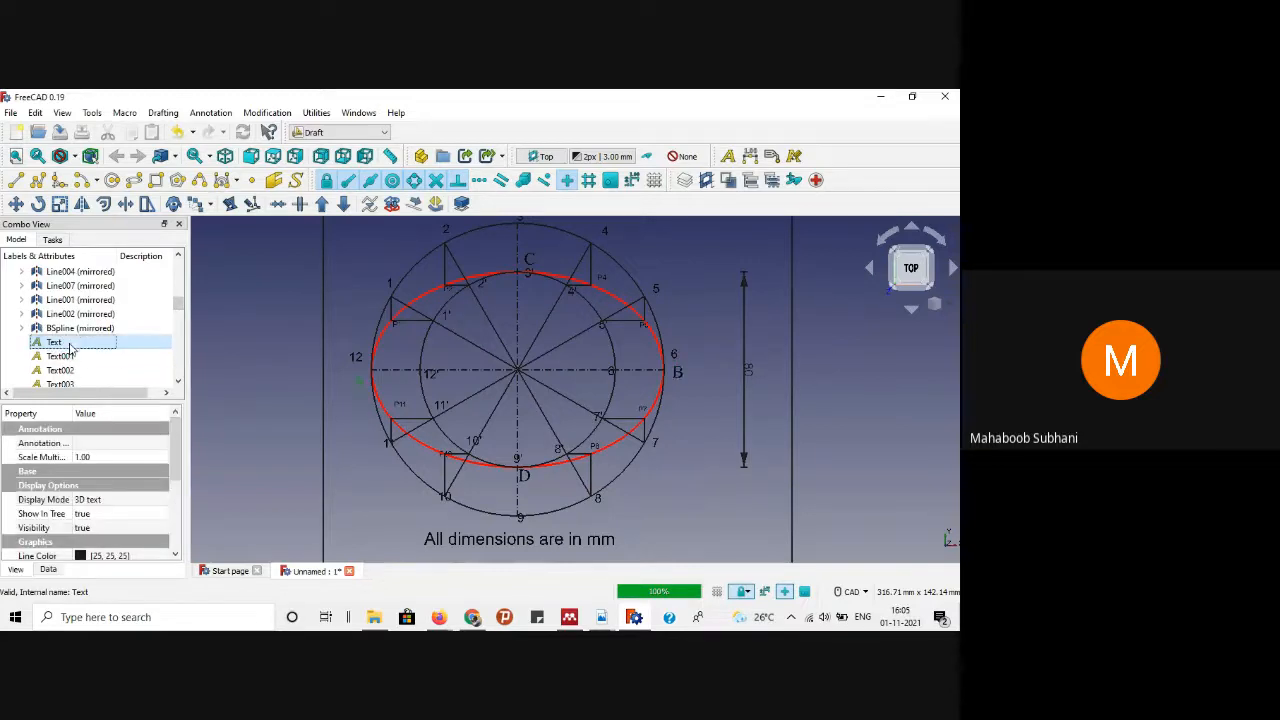
pyautogui.hotkey('shift', 'Down')
pyautogui.hotkey('shift', 'Down')
pyautogui.hotkey('shift', 'Down')
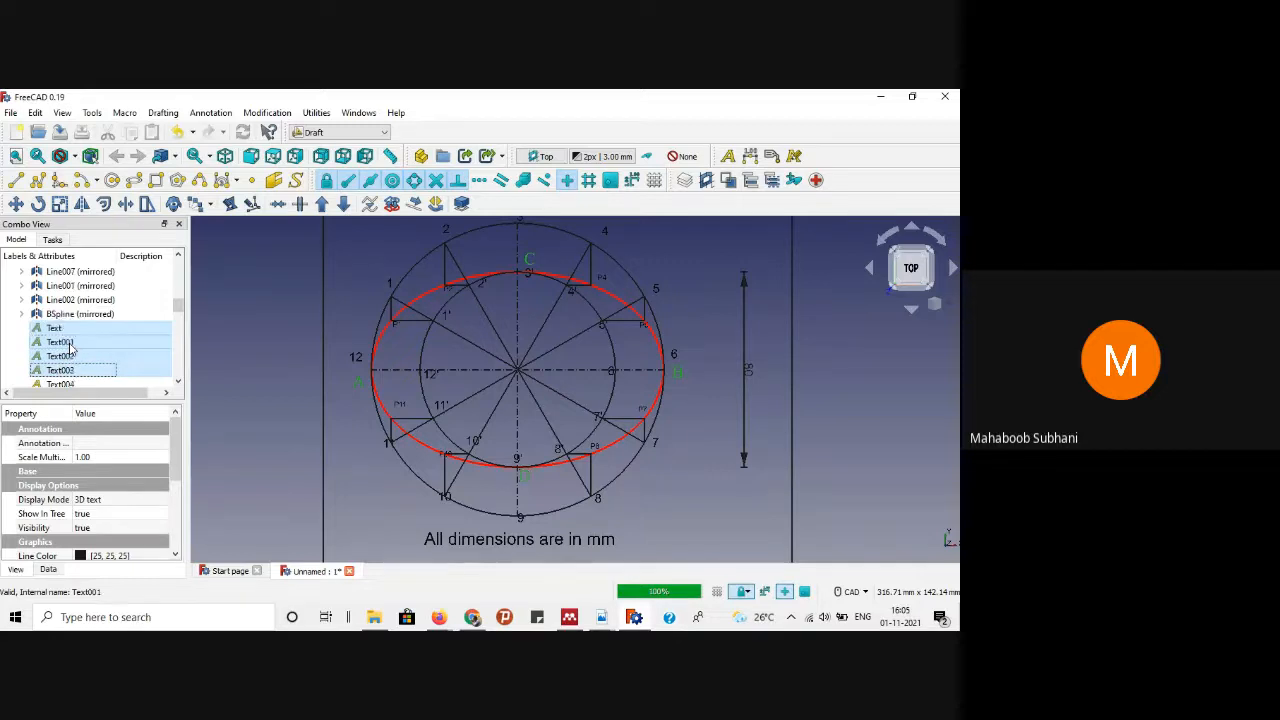
pyautogui.rightClick(125, 356)
pyautogui.click(159, 267)
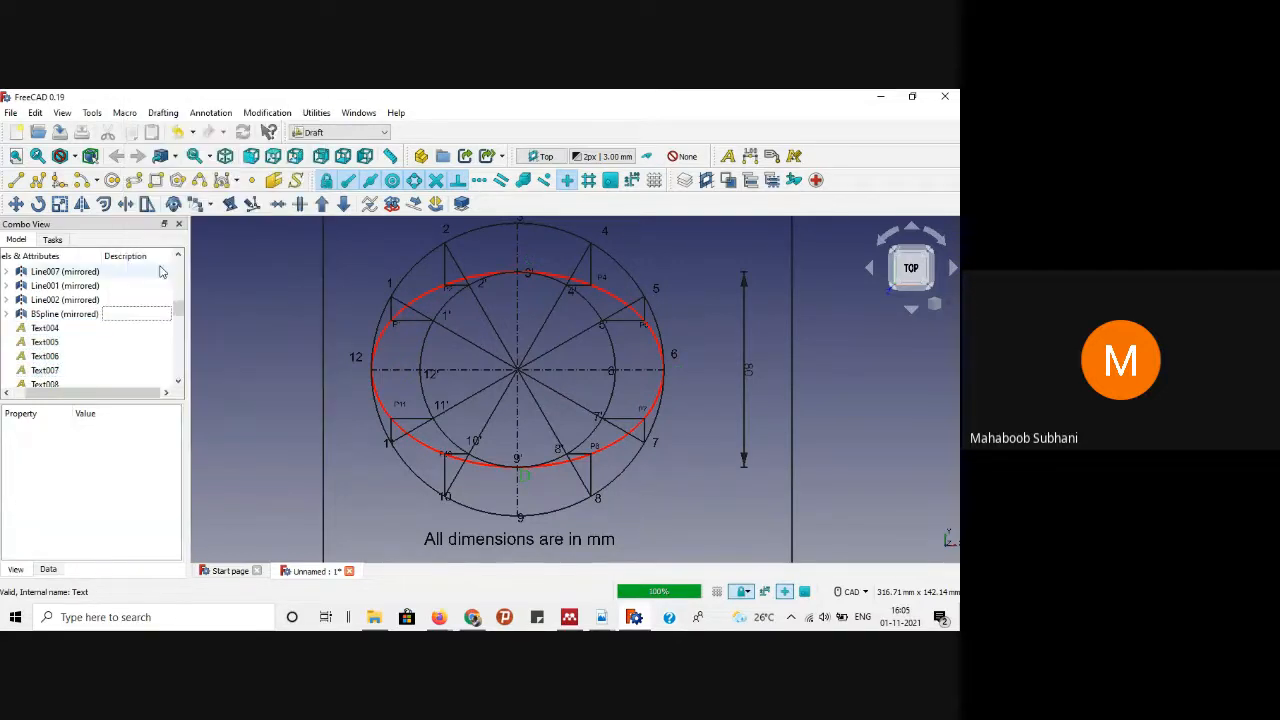
pyautogui.scroll(2, 412, 394)
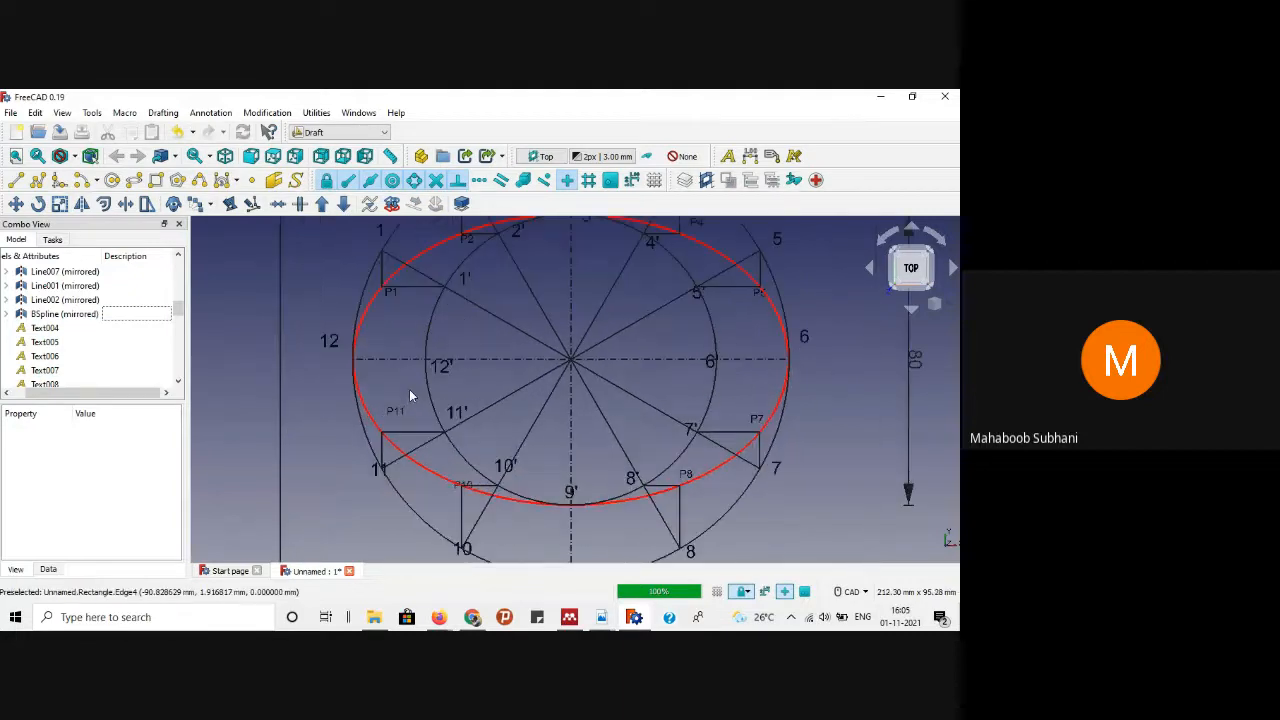
pyautogui.click(728, 156)
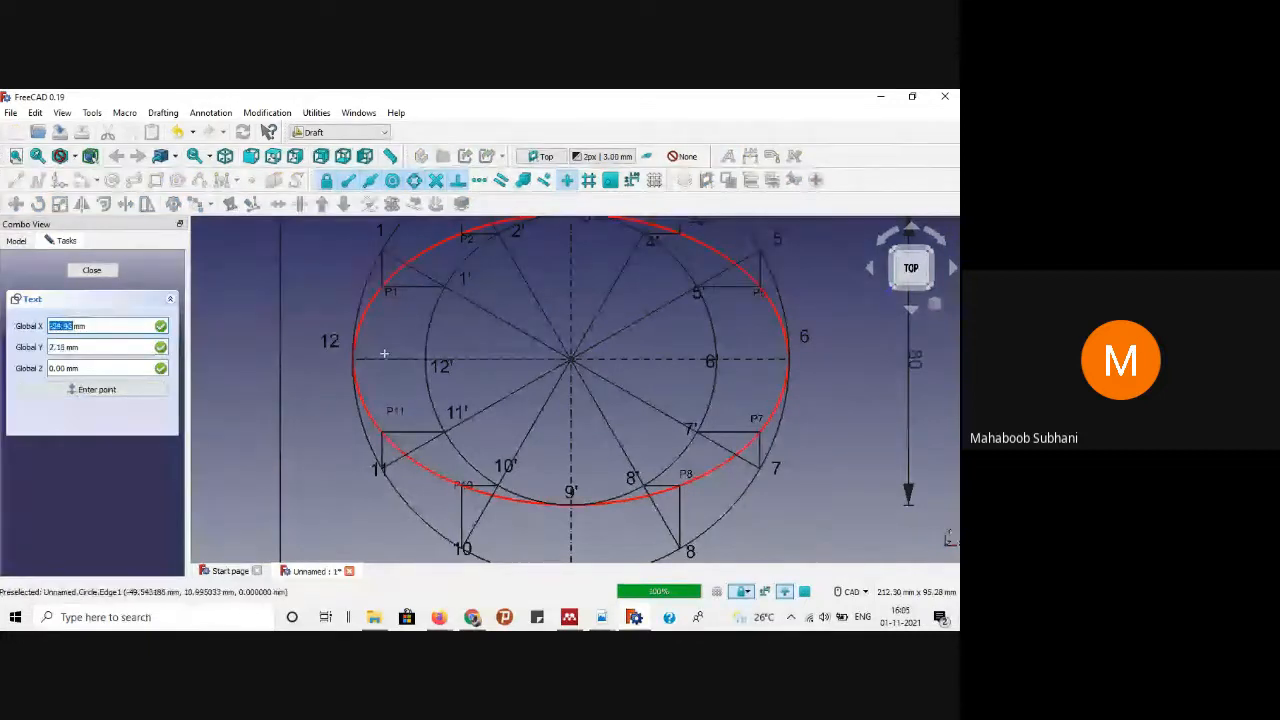
pyautogui.scroll(2, 350, 368)
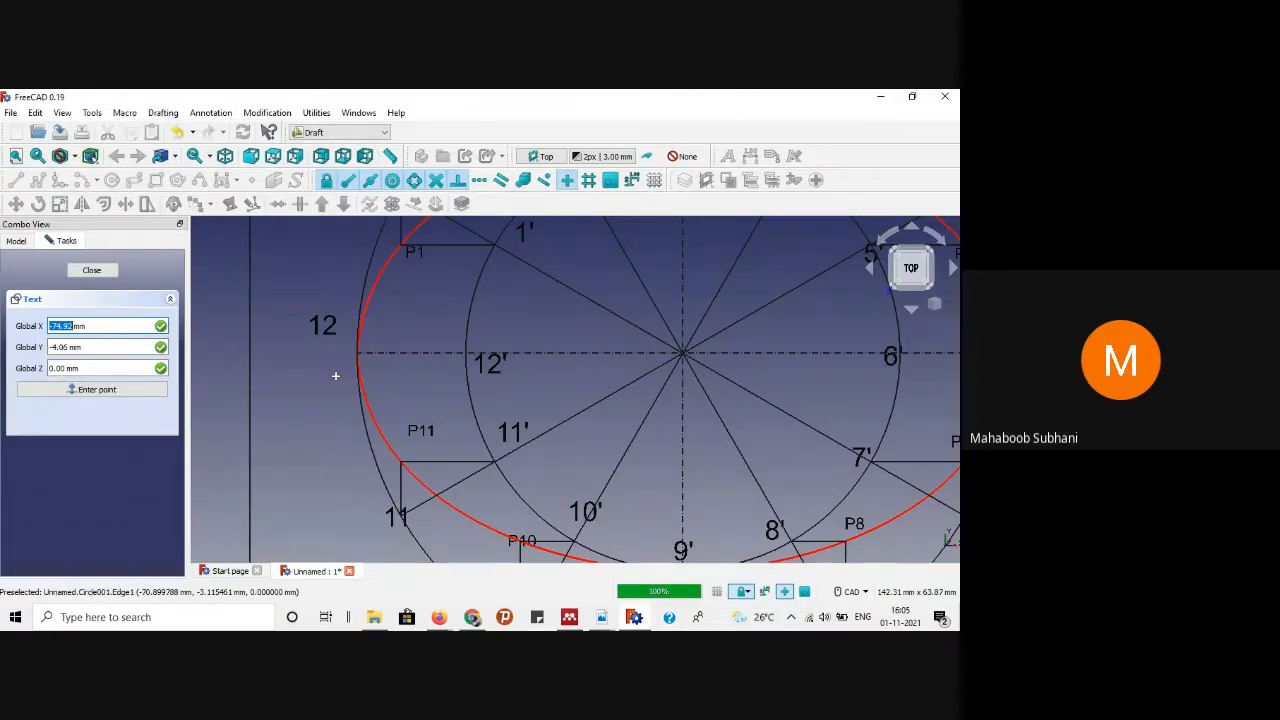
pyautogui.click(336, 376)
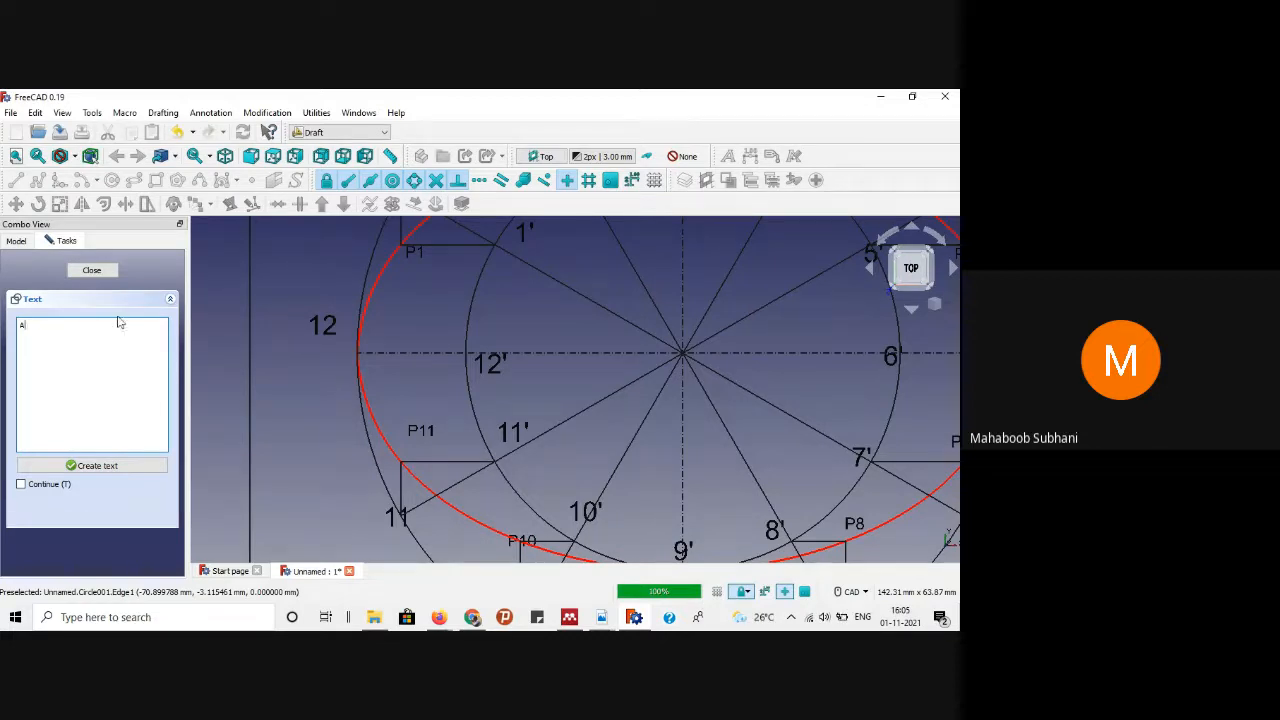
pyautogui.click(92, 271)
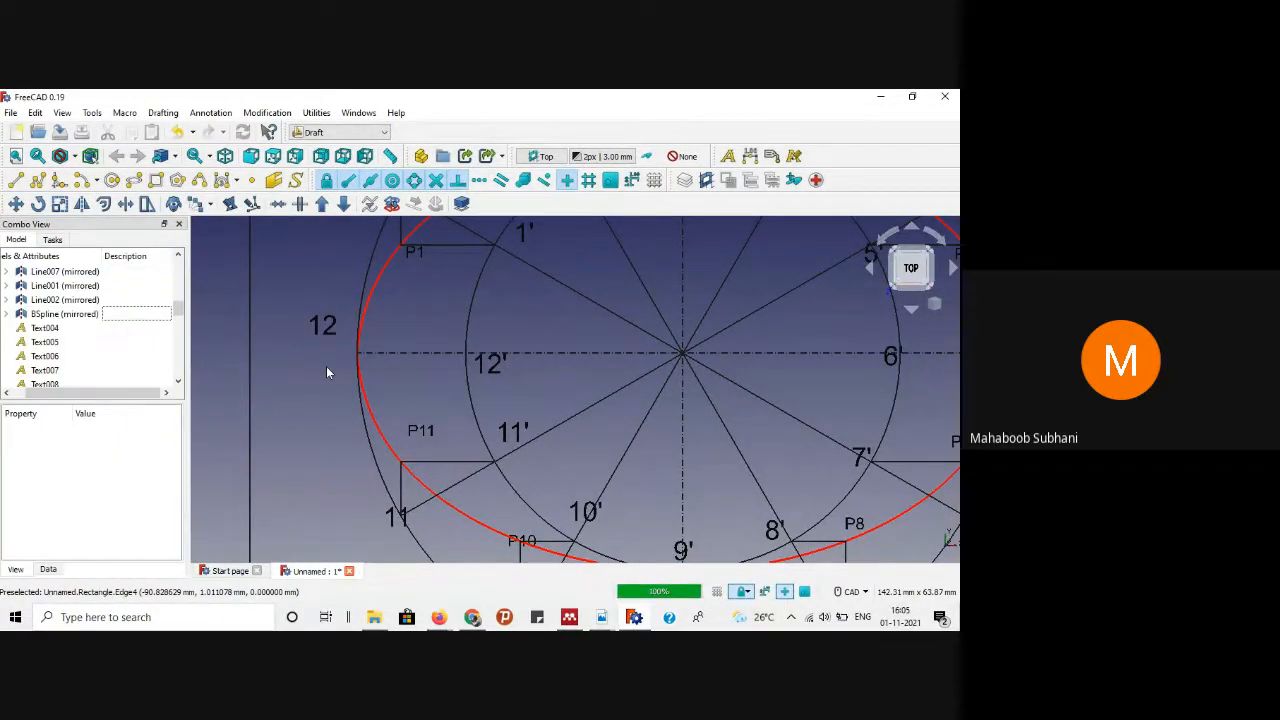
# Step: Place the text "A" just below label 12 at about X -75, Y -3 mm, and check it against the FreeCAD.pdf figure
pyautogui.click(729, 158)
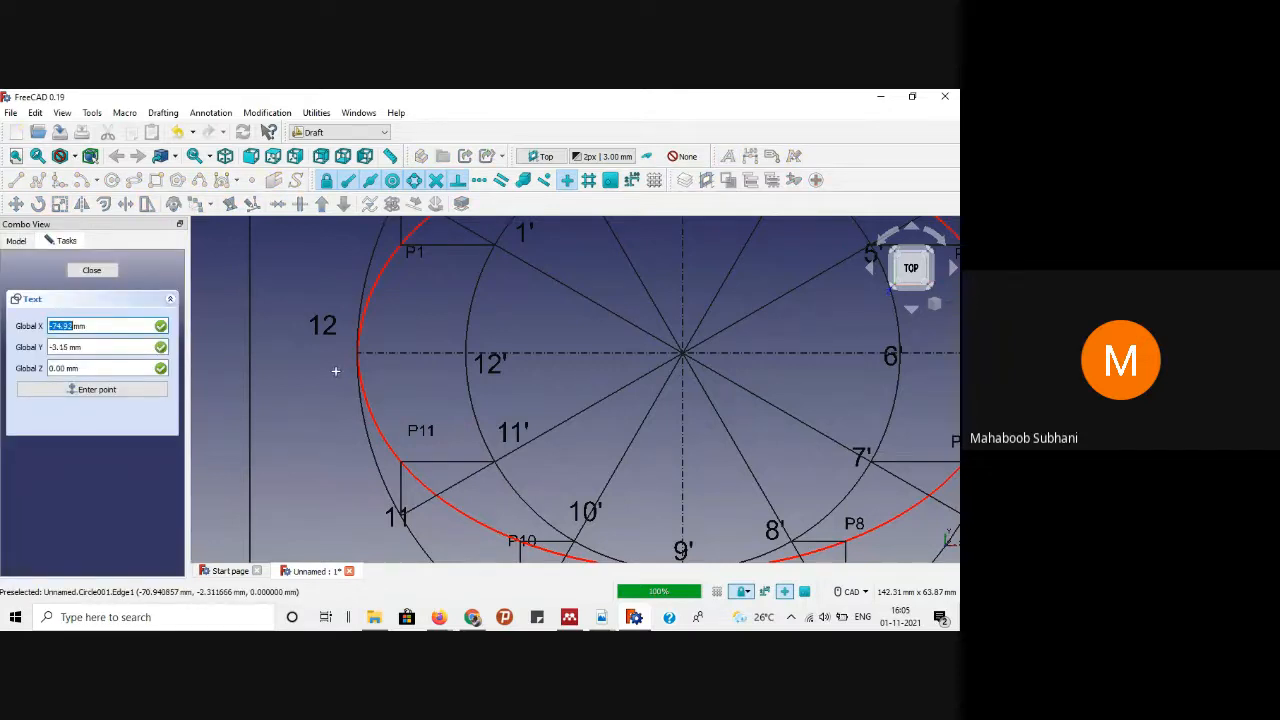
pyautogui.click(336, 371)
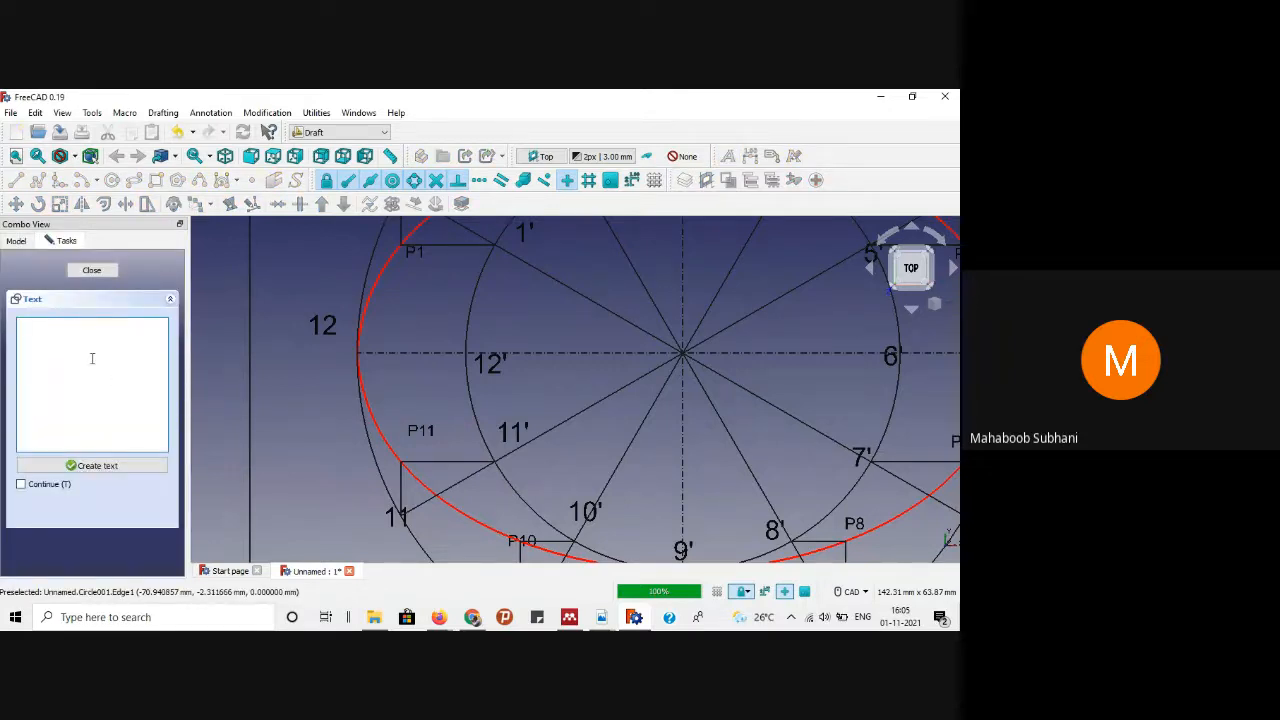
pyautogui.write('A')
pyautogui.click(90, 466)
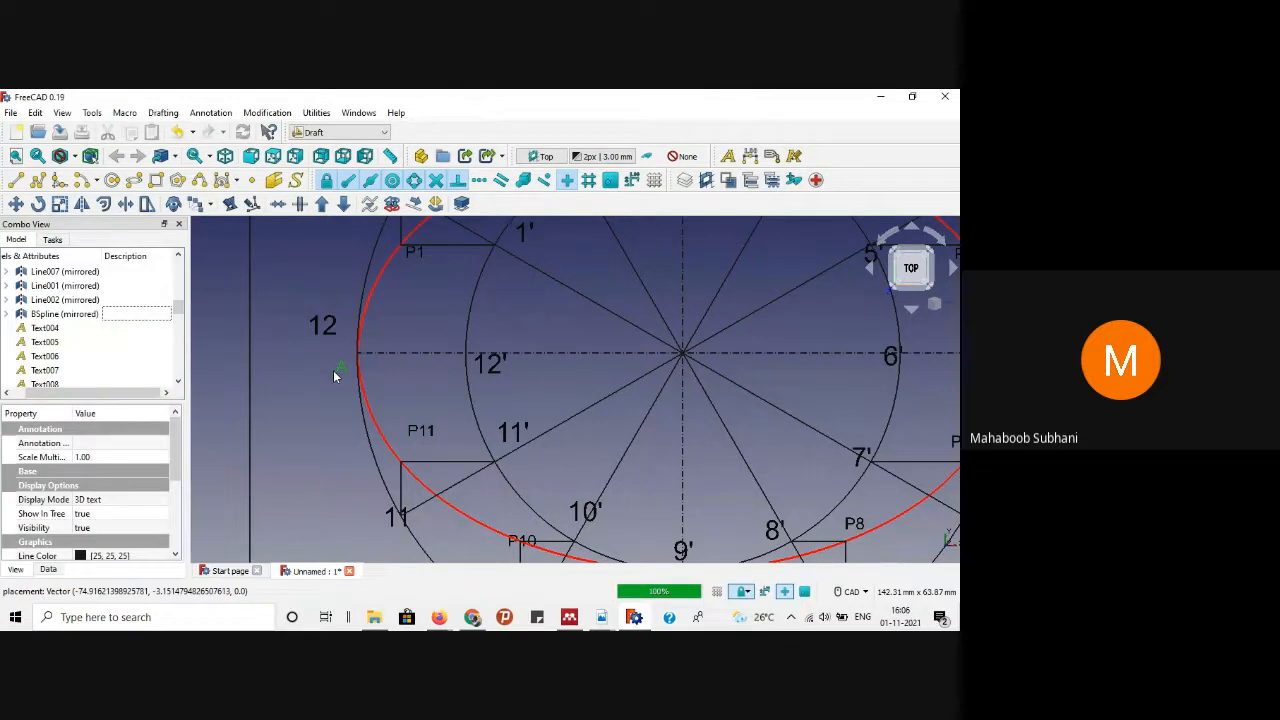
pyautogui.click(600, 617)
pyautogui.click(524, 560)
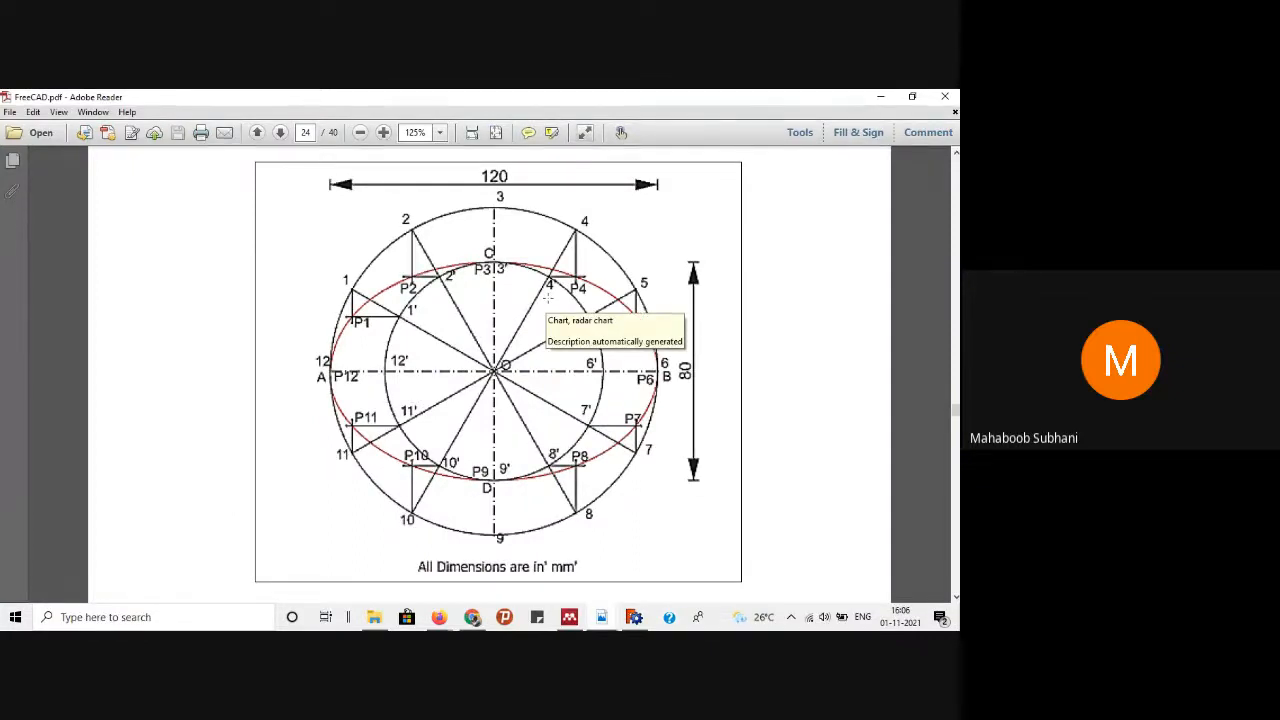
pyautogui.click(880, 96)
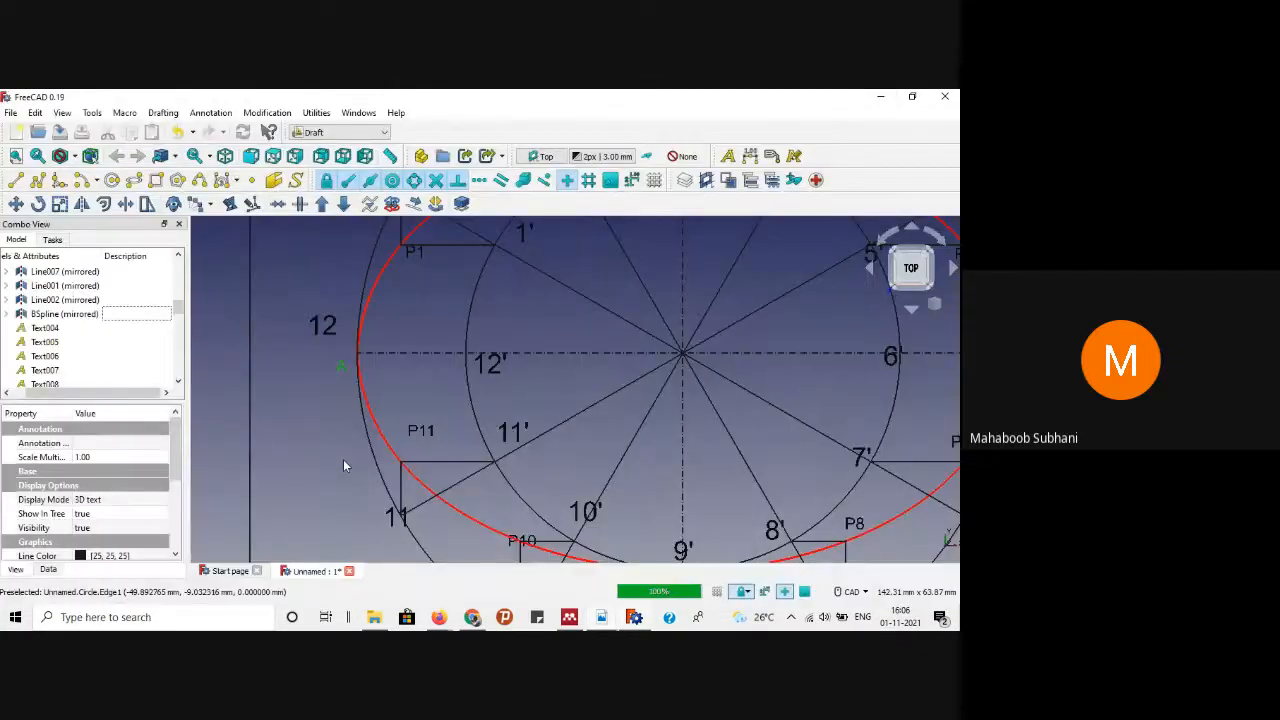
# Step: Set the font of the A label below point 12 to Times New Roman
pyautogui.click(342, 373)
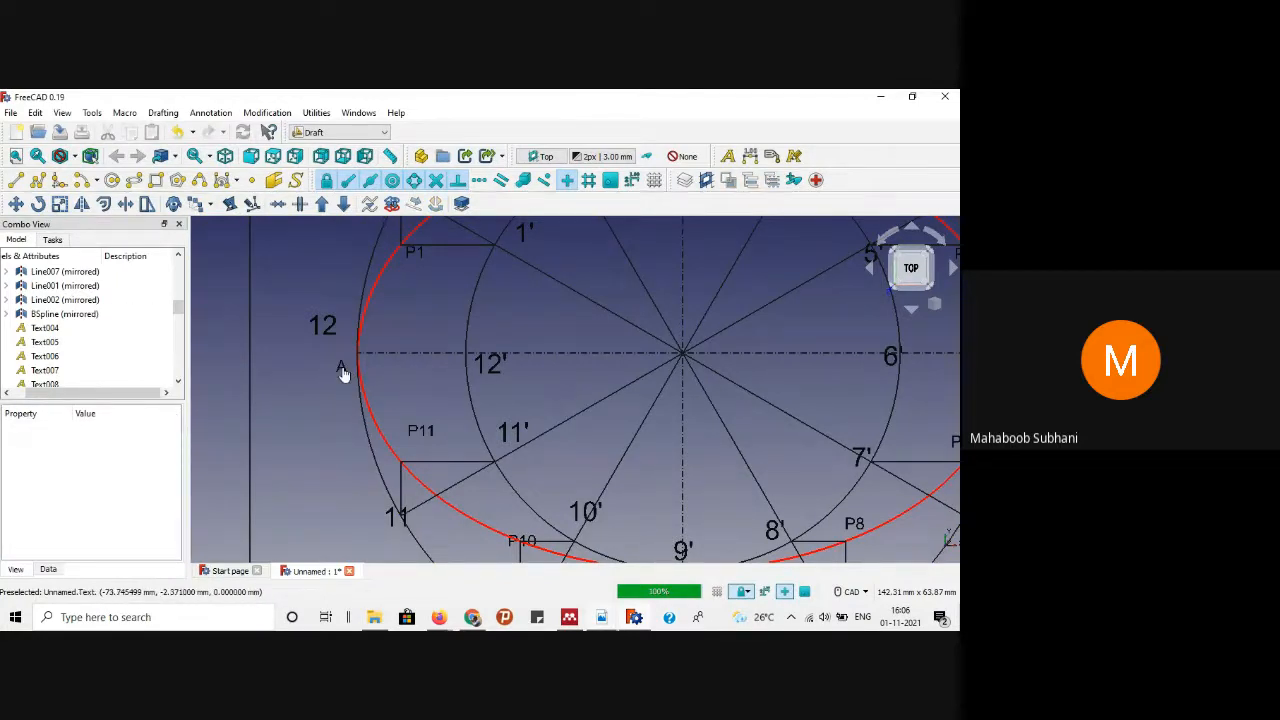
pyautogui.click(341, 369)
pyautogui.scroll(-4, 149, 487)
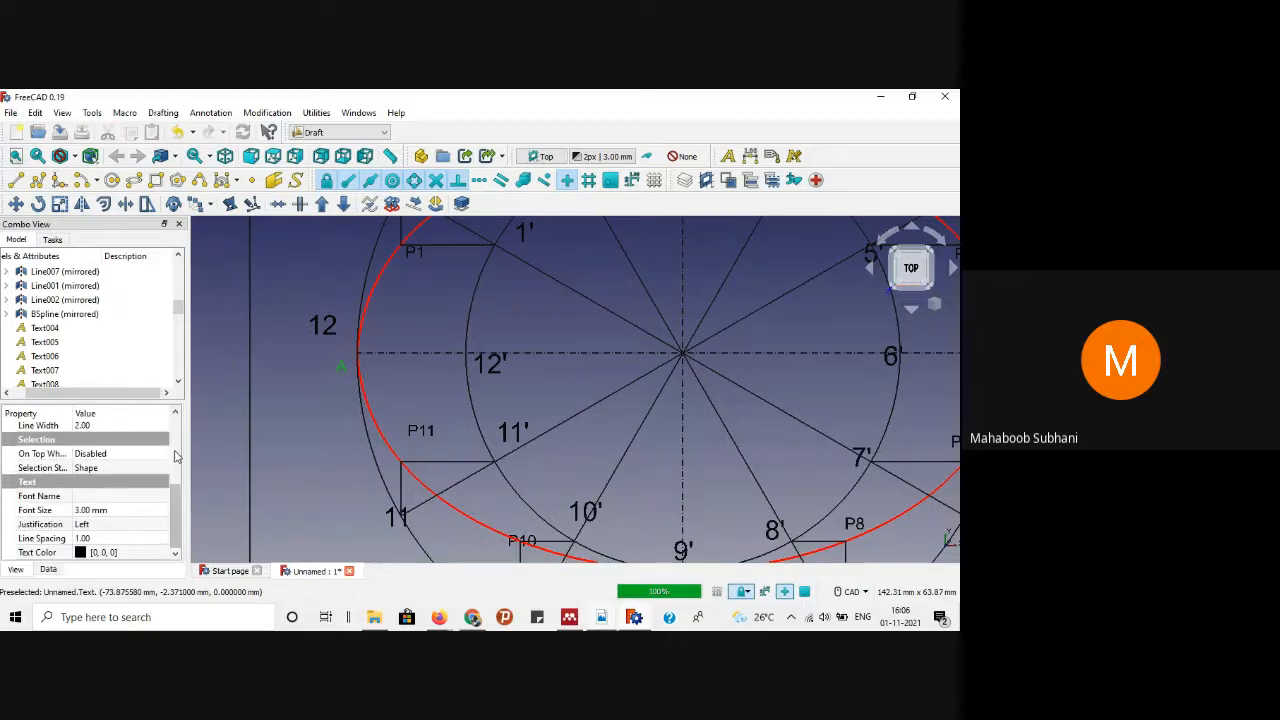
pyautogui.click(140, 497)
pyautogui.click(160, 497)
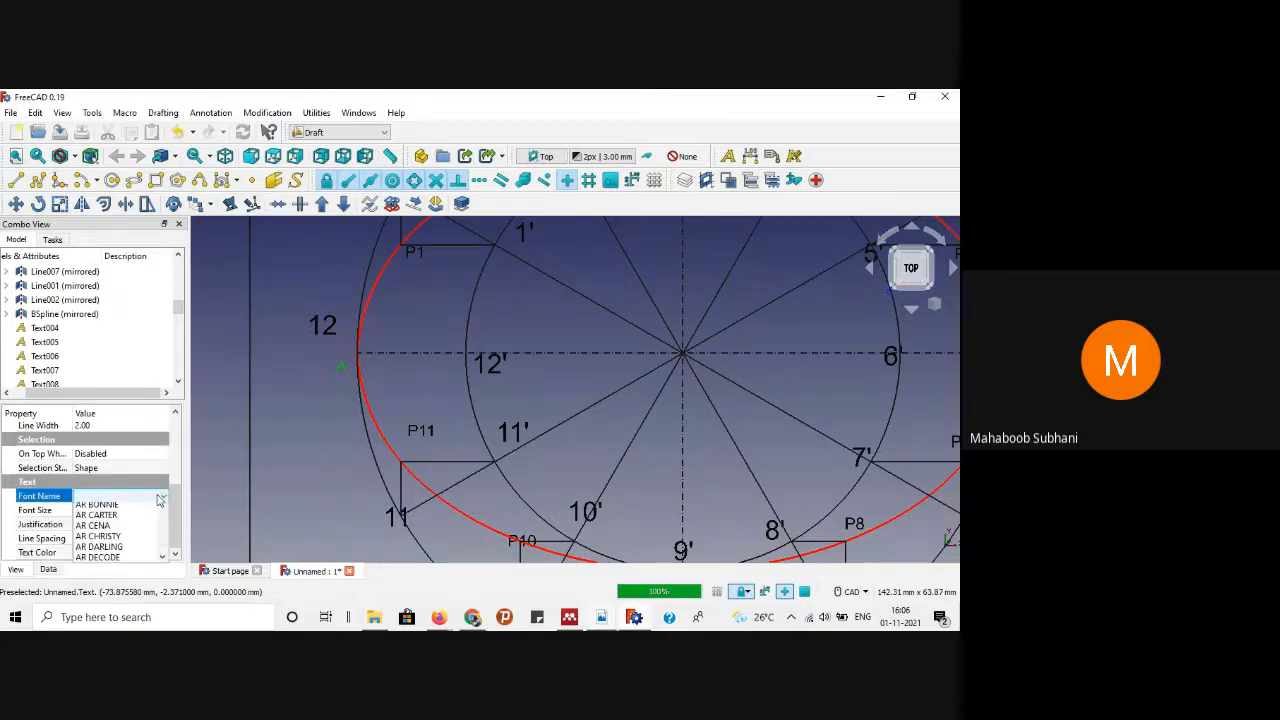
pyautogui.press('t')
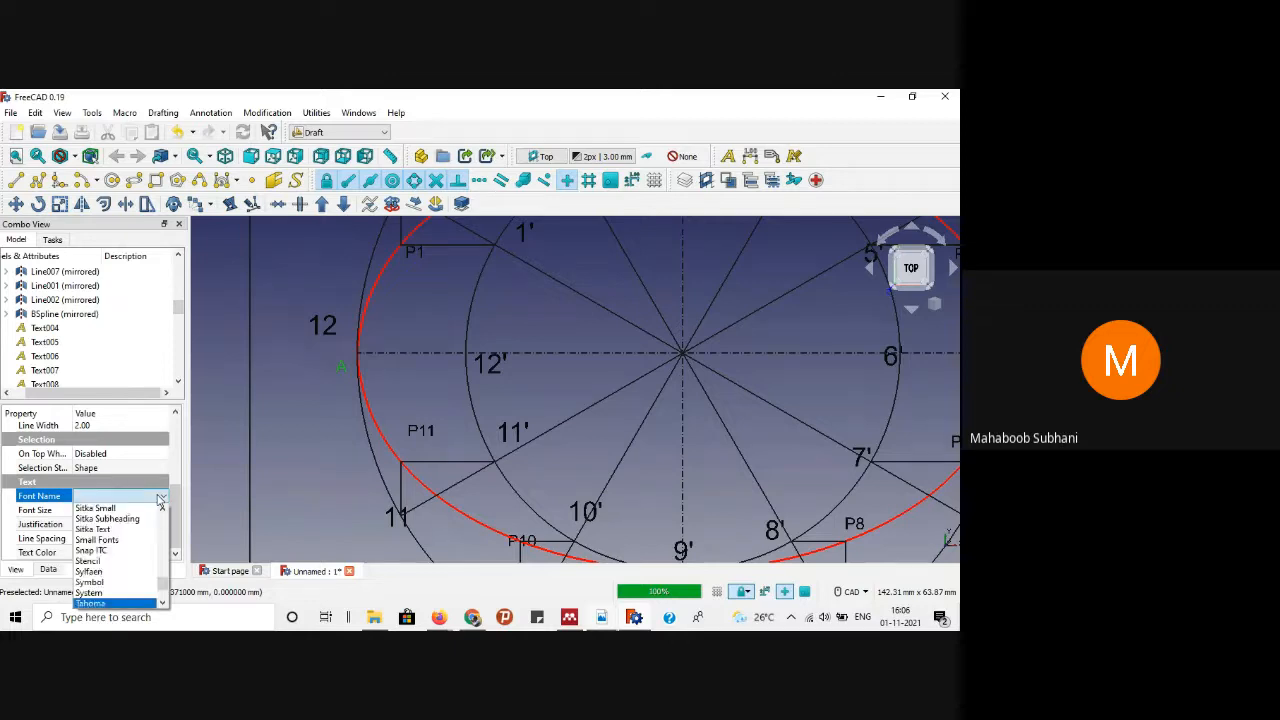
pyautogui.press('Down')
pyautogui.press('Down')
pyautogui.press('Down')
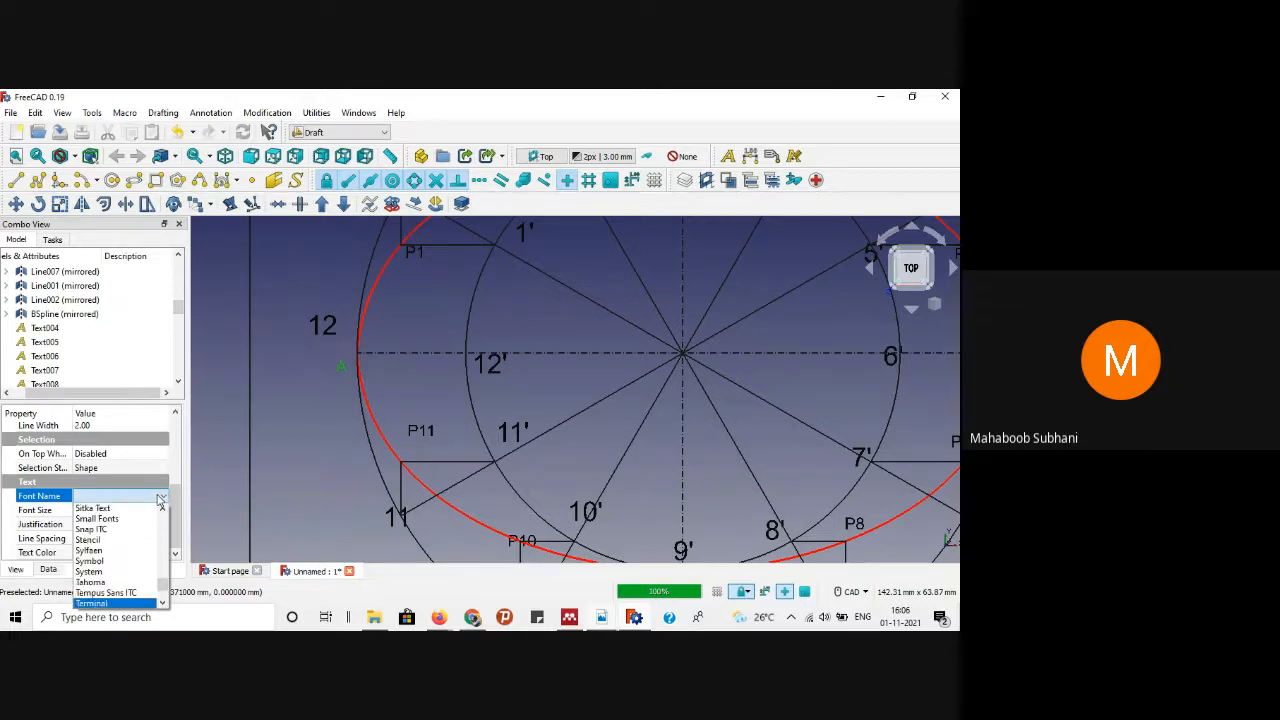
pyautogui.press('Return')
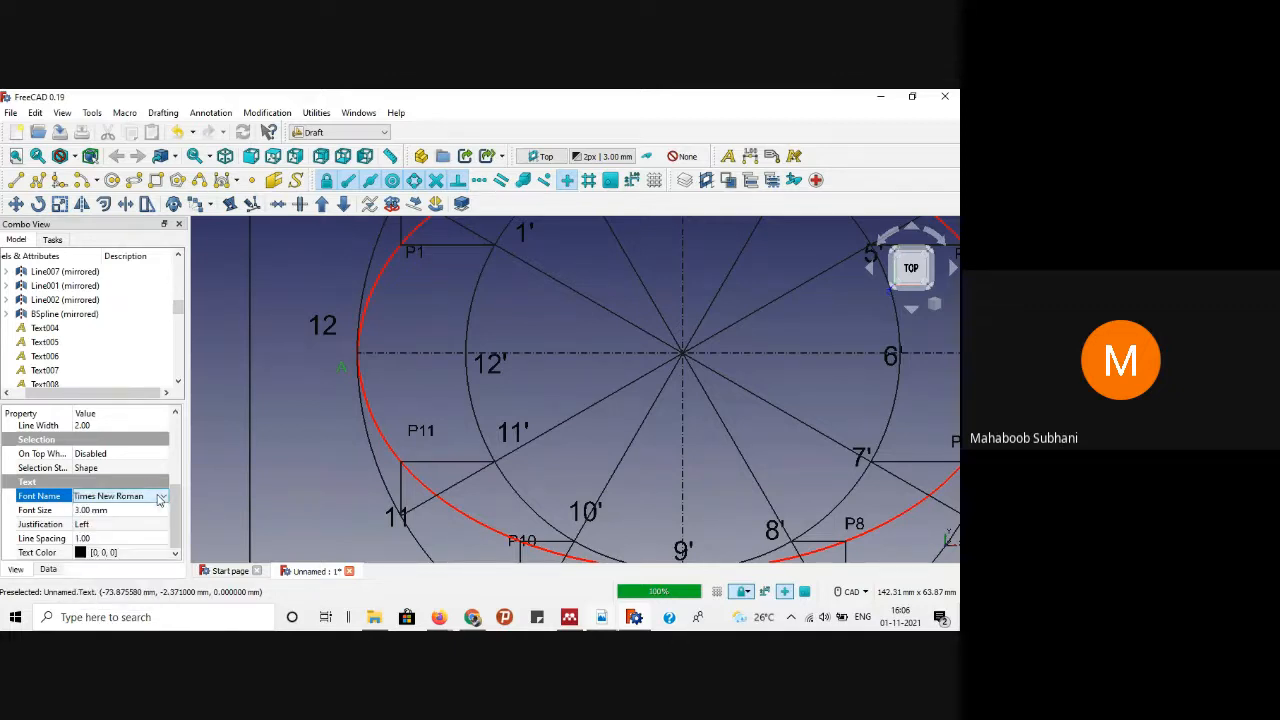
# Step: Set label A's font size to 7 mm and move the label about 3.9 mm in -X and 1.7 mm in -Y, clear of the circle
pyautogui.click(108, 510)
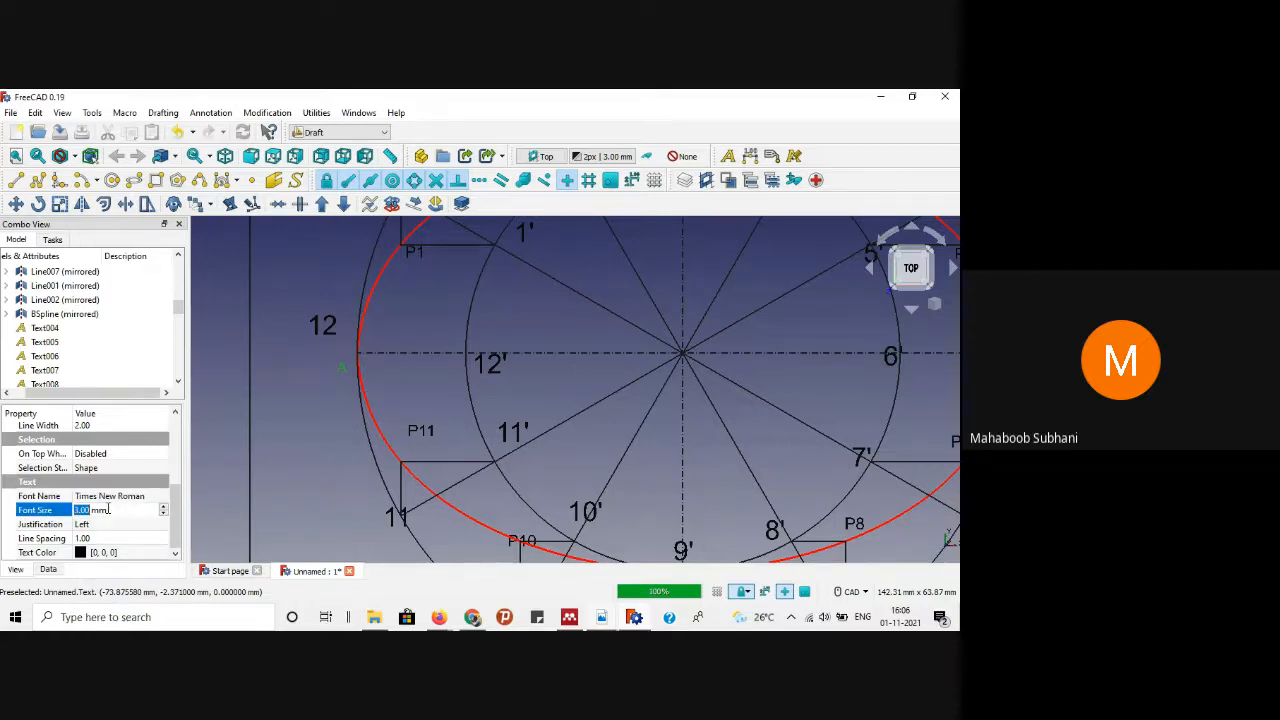
pyautogui.write('7')
pyautogui.press('Return')
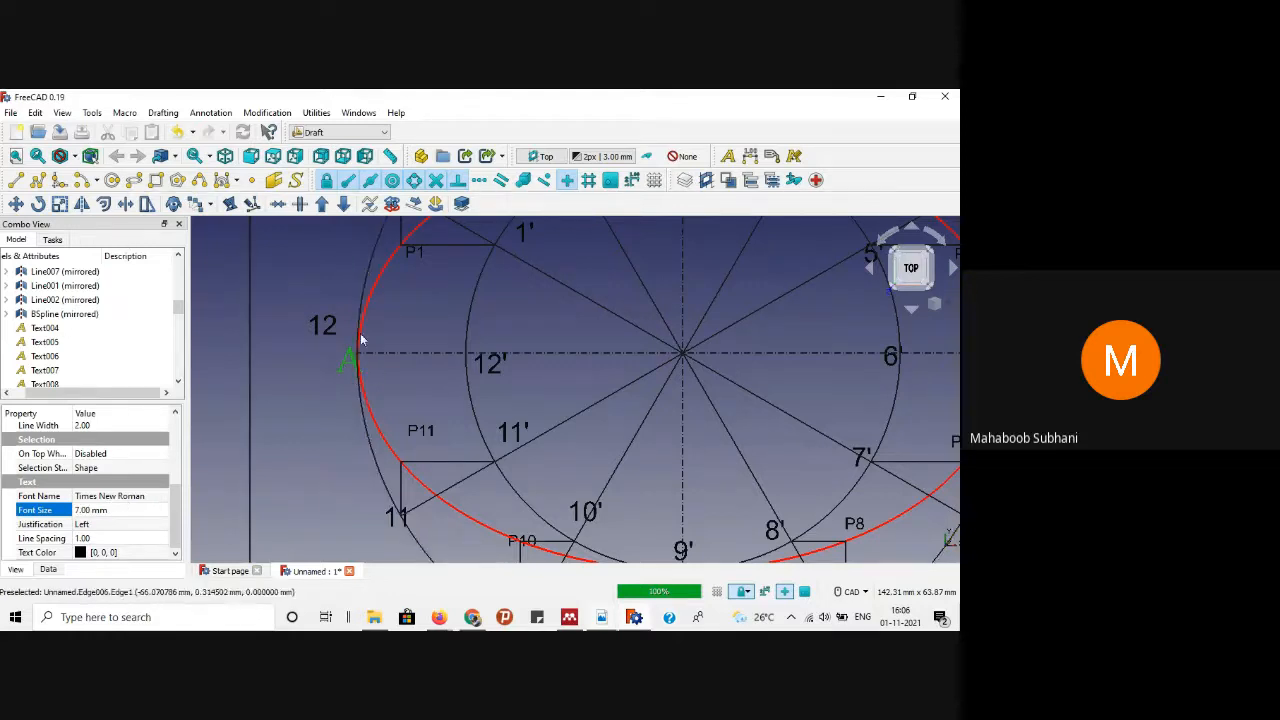
pyautogui.click(20, 205)
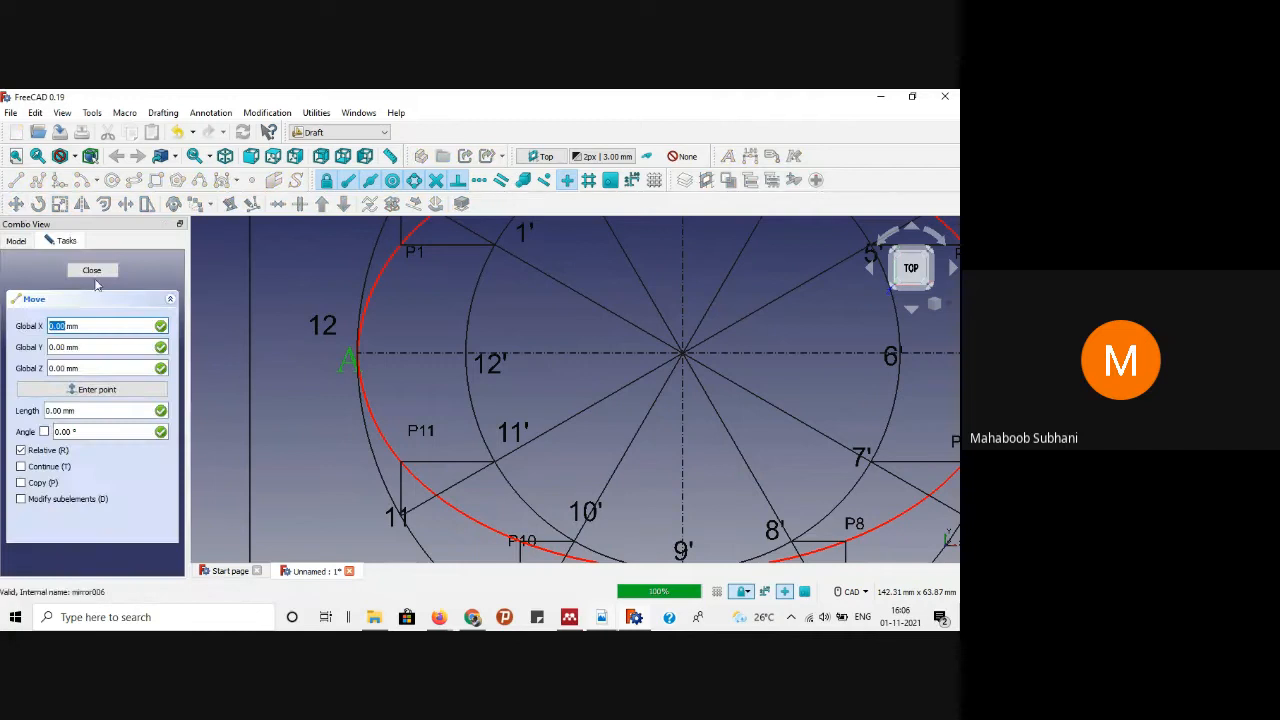
pyautogui.click(347, 368)
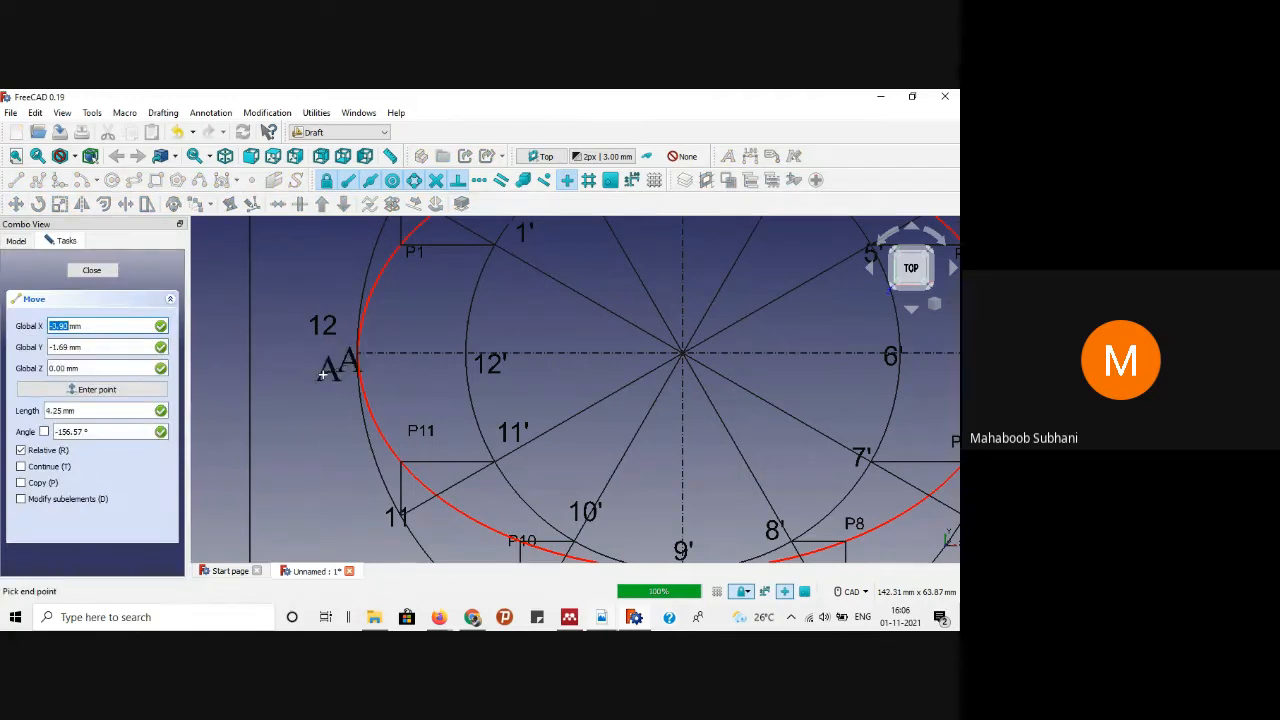
pyautogui.click(323, 375)
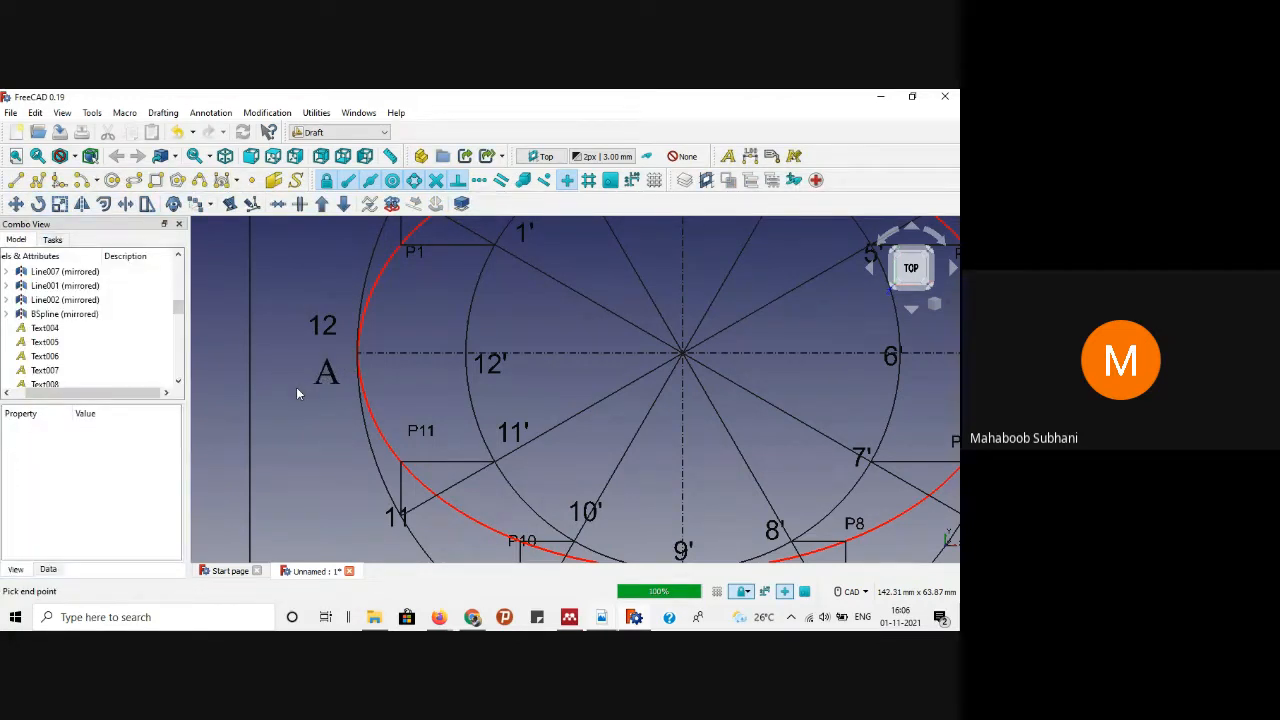
# Step: Place the text "B" just below label 6 at about X 51, Y -4 mm, with continued text placement enabled
pyautogui.scroll(-2, 296, 387)
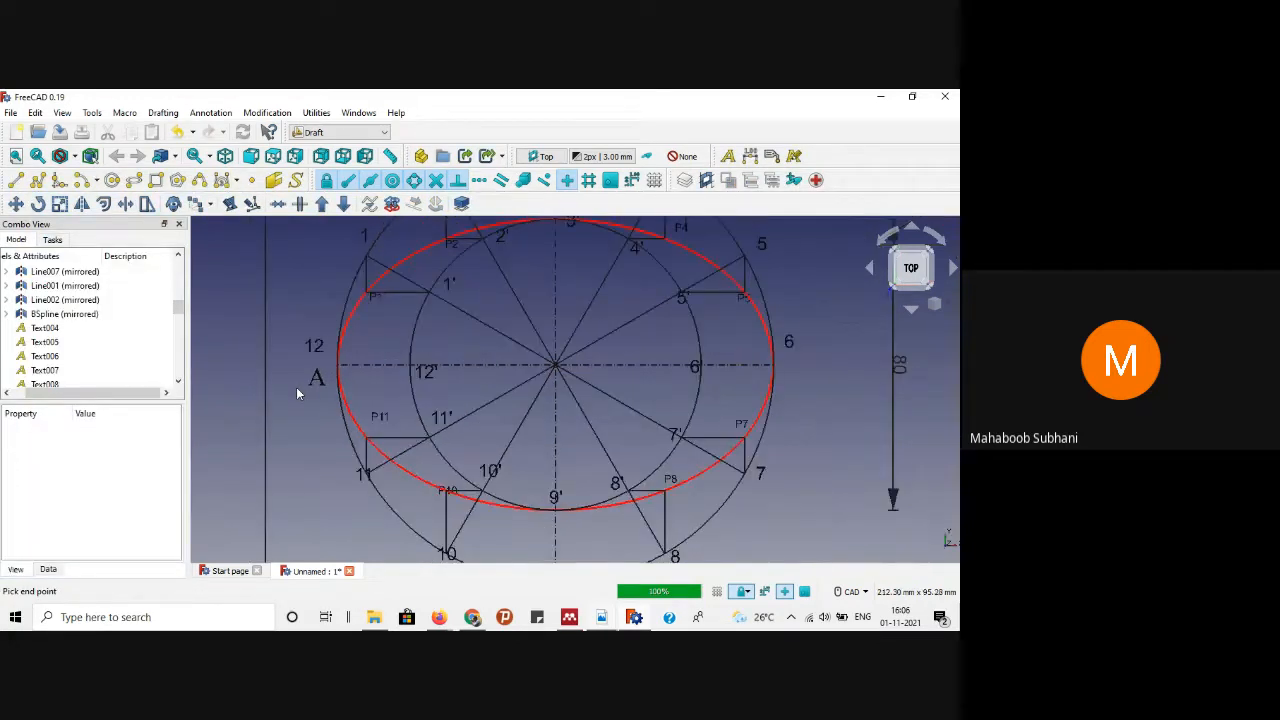
pyautogui.click(728, 157)
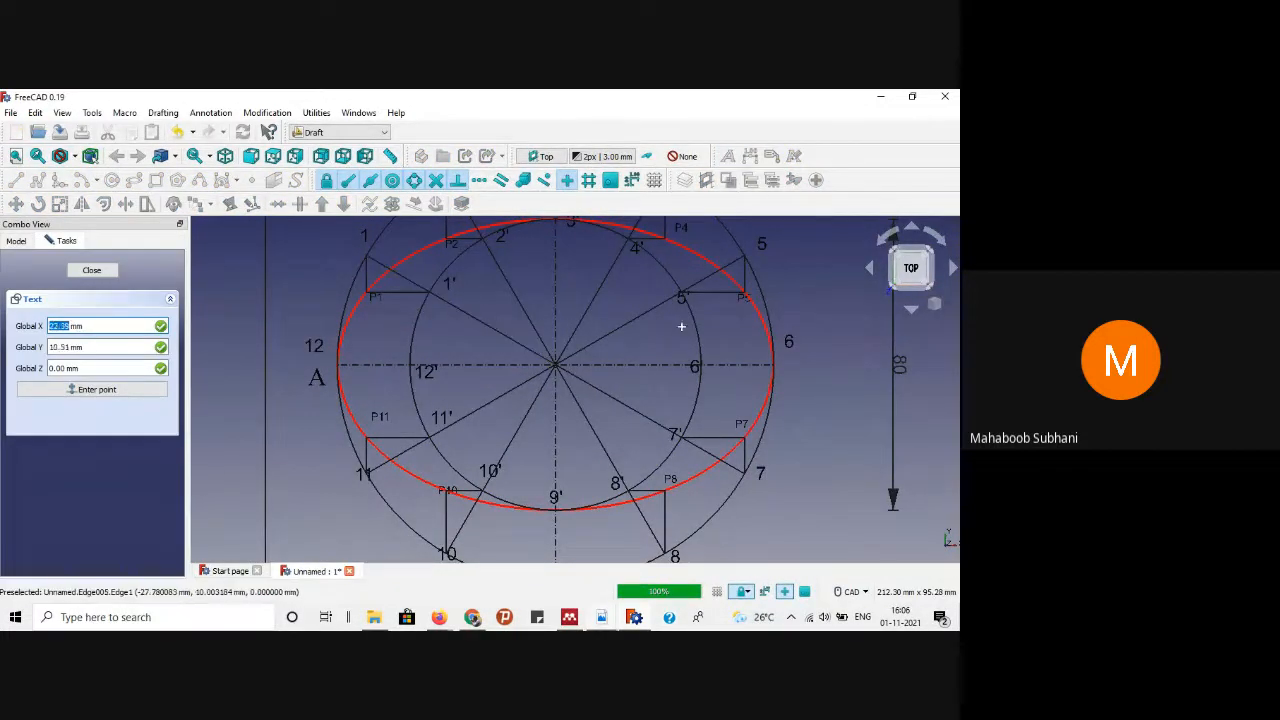
pyautogui.click(781, 379)
pyautogui.write('B')
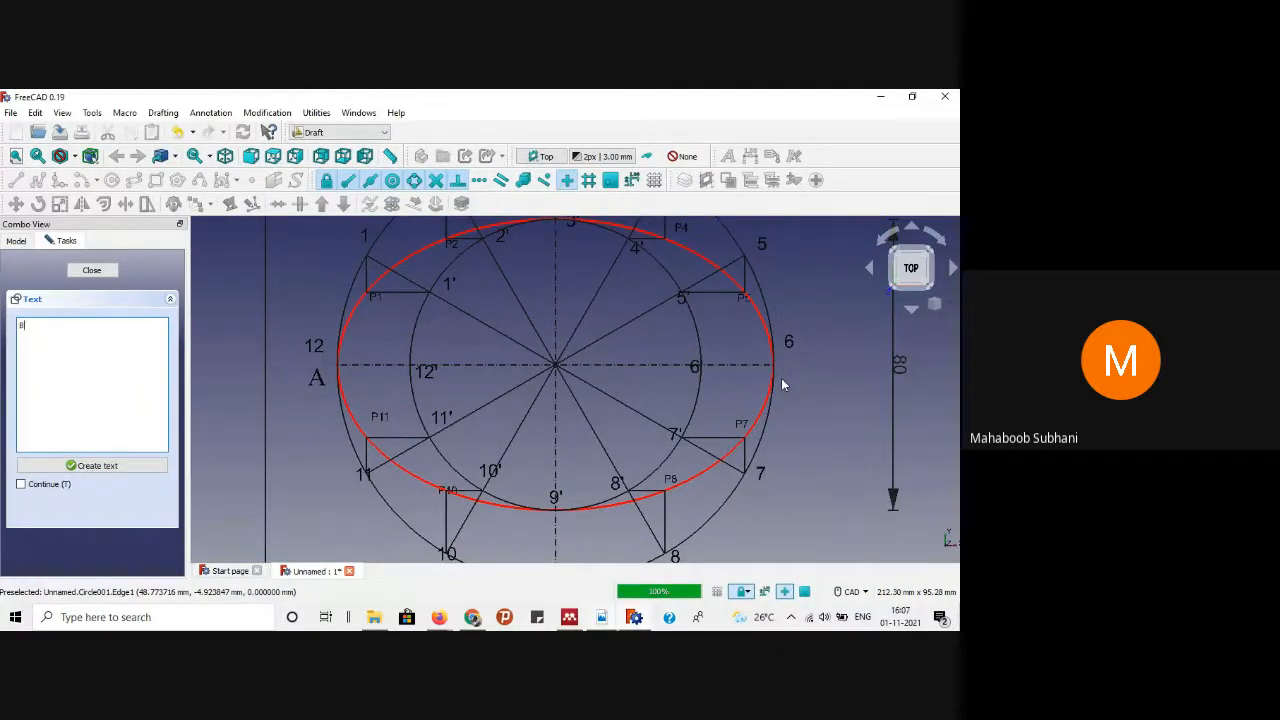
pyautogui.click(50, 485)
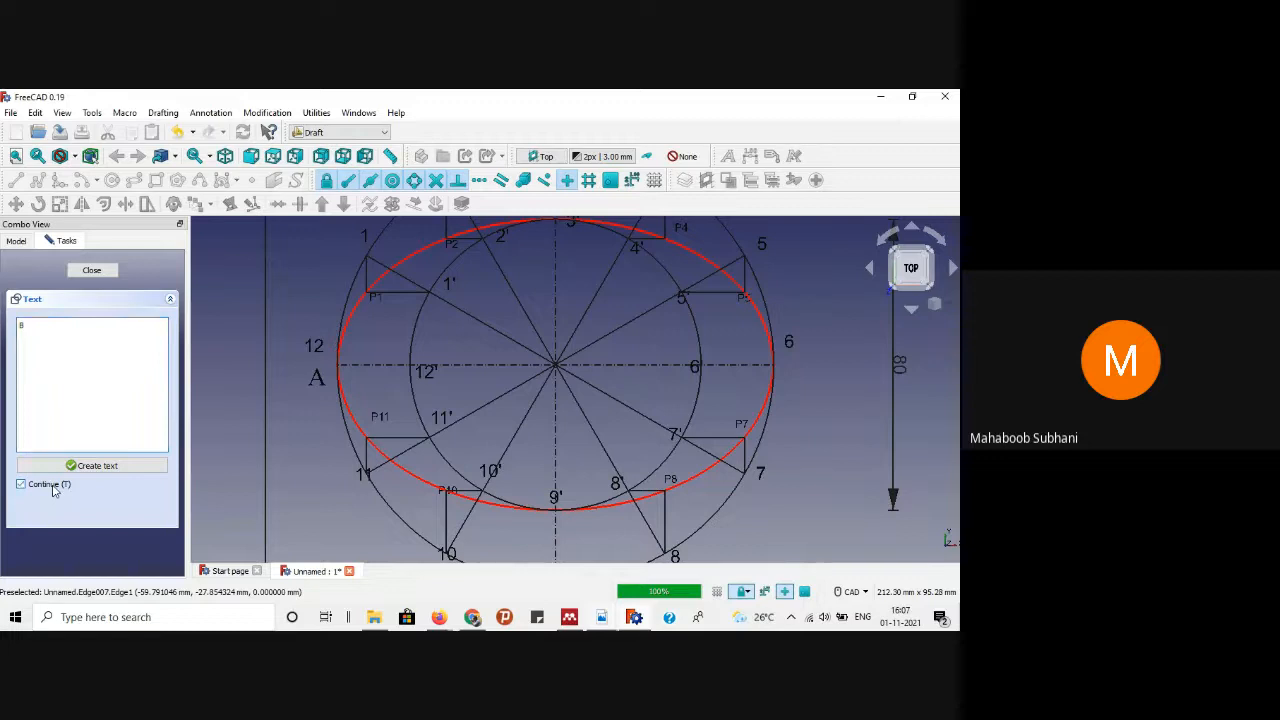
pyautogui.click(104, 467)
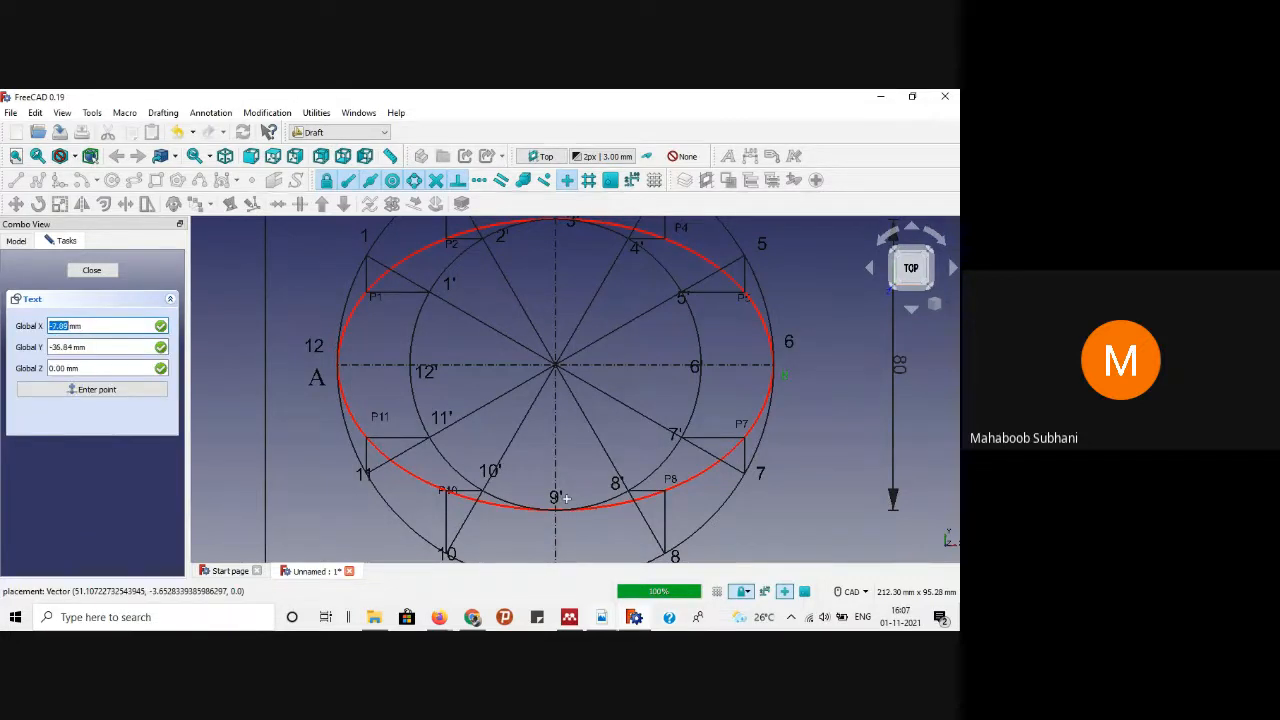
# Step: Place the text "C" just below the ellipse's lowest point near 9' at about X -9, Y -44 mm
pyautogui.scroll(2, 560, 492)
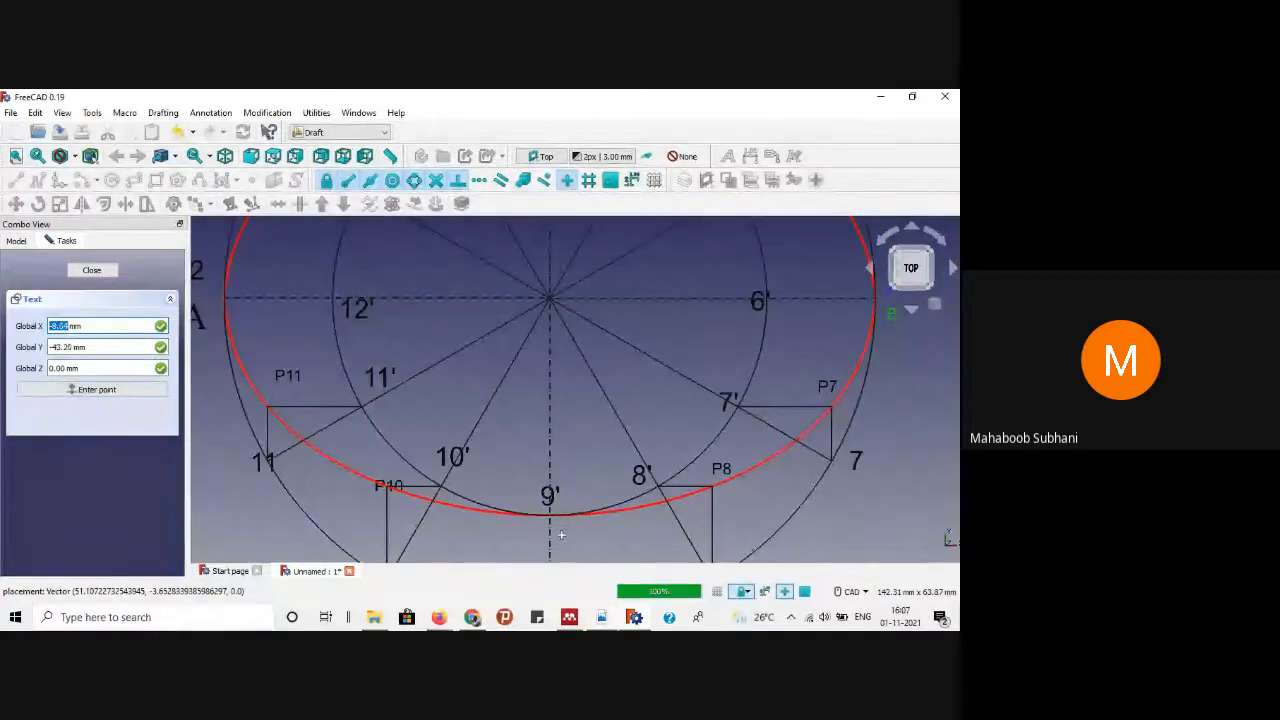
pyautogui.click(561, 538)
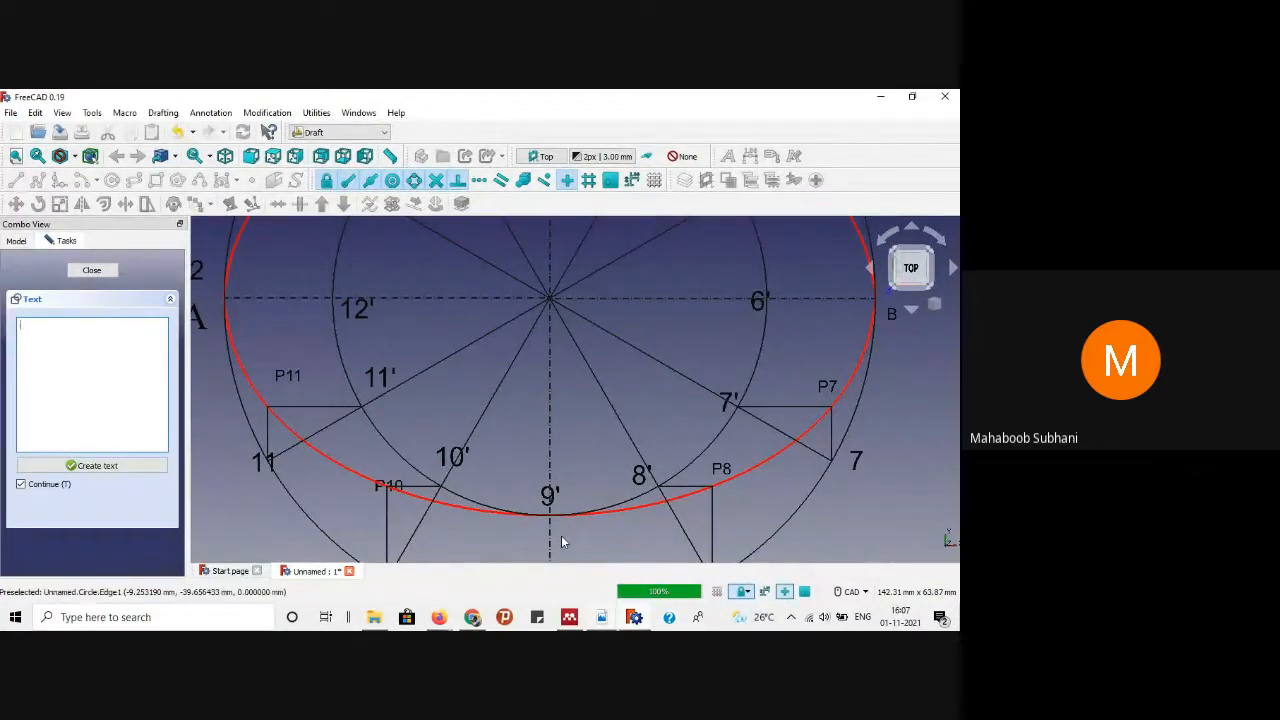
pyautogui.write('c')
pyautogui.click(117, 466)
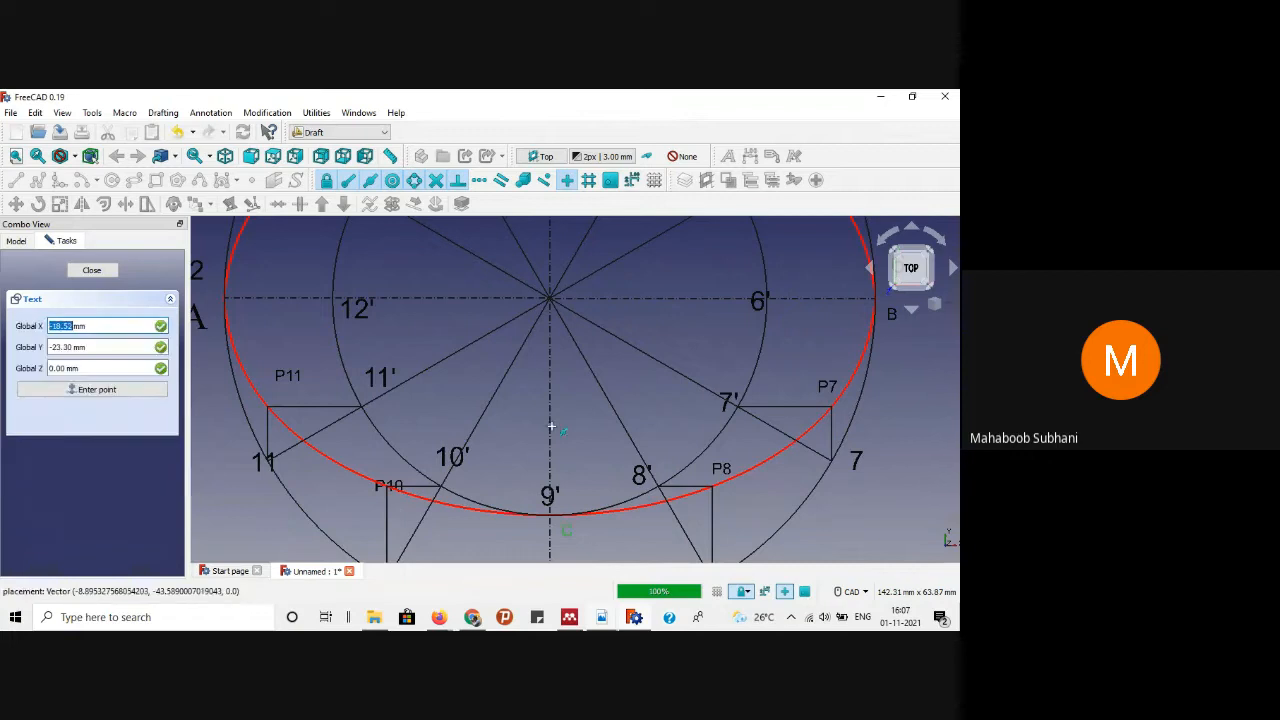
# Step: Place the text "D" just above the ellipse's highest point near 3' at about X -9, Y 44 mm, and end text placement
pyautogui.scroll(-4, 558, 255)
pyautogui.scroll(6, 558, 255)
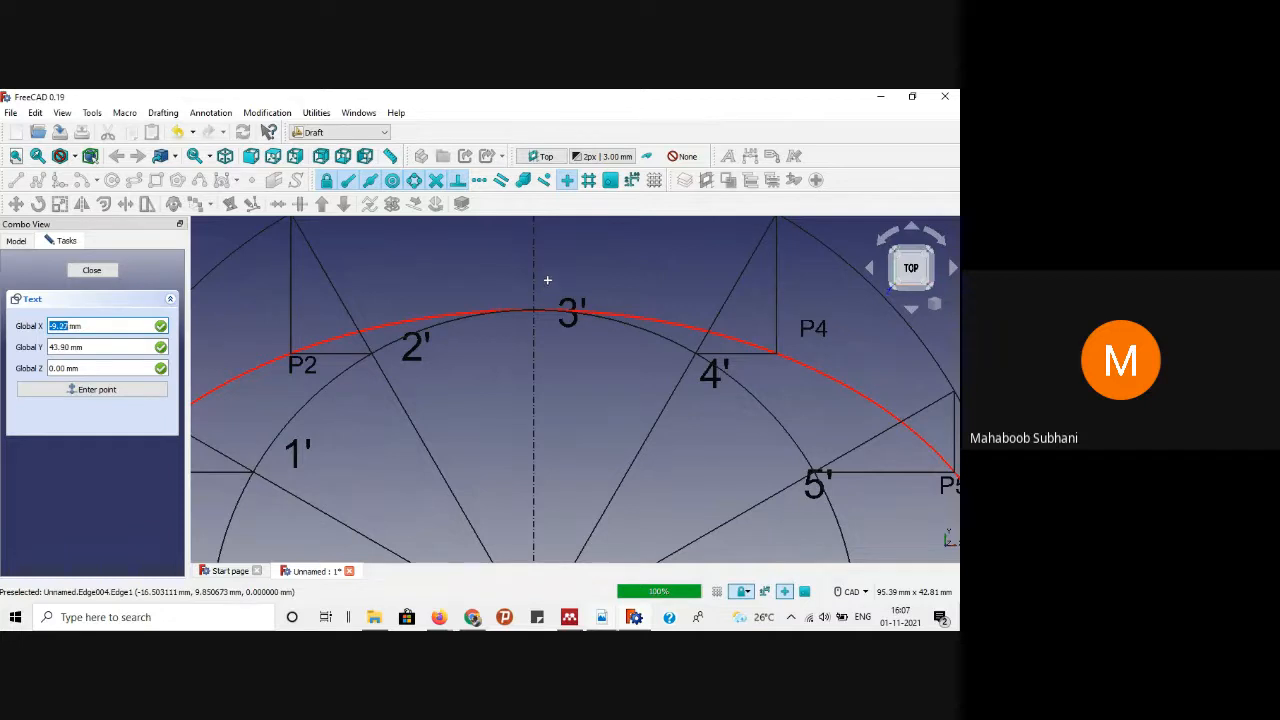
pyautogui.click(546, 288)
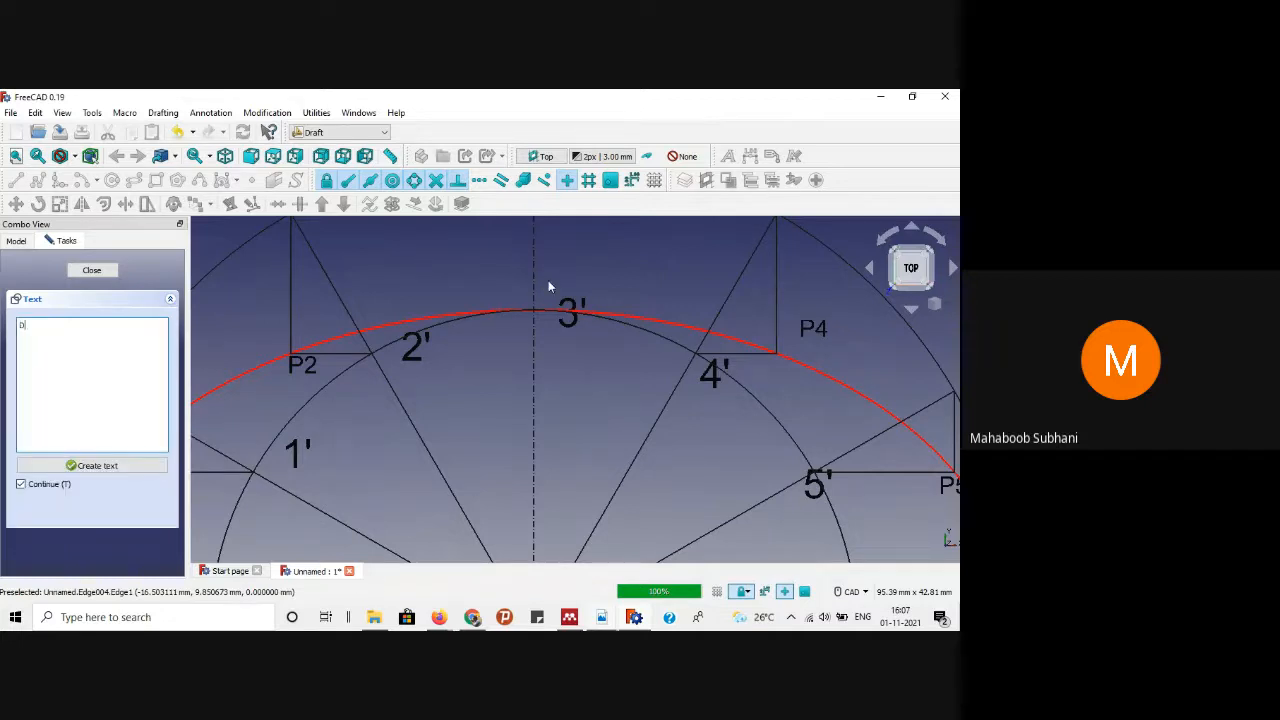
pyautogui.click(110, 467)
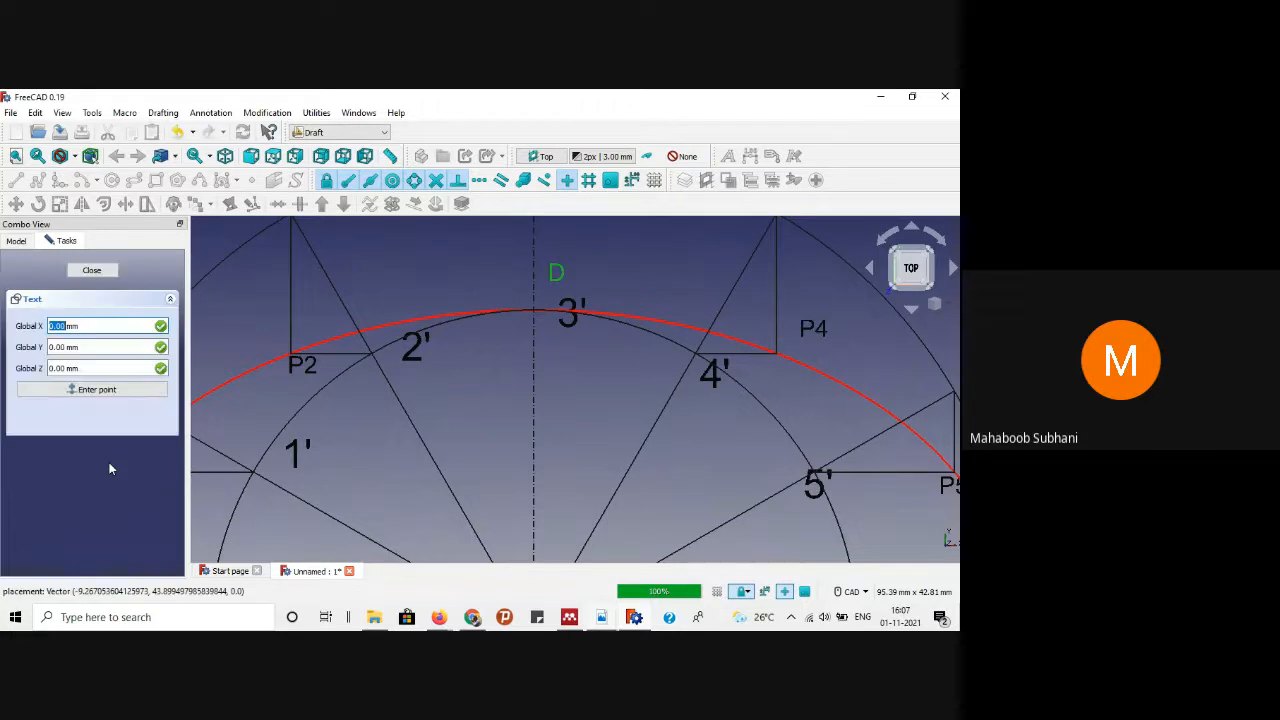
pyautogui.click(92, 270)
# Step: Set the font of the B, C and D labels (Text037, Text038 and Text039) together to Times New Roman
pyautogui.scroll(-4, 720, 443)
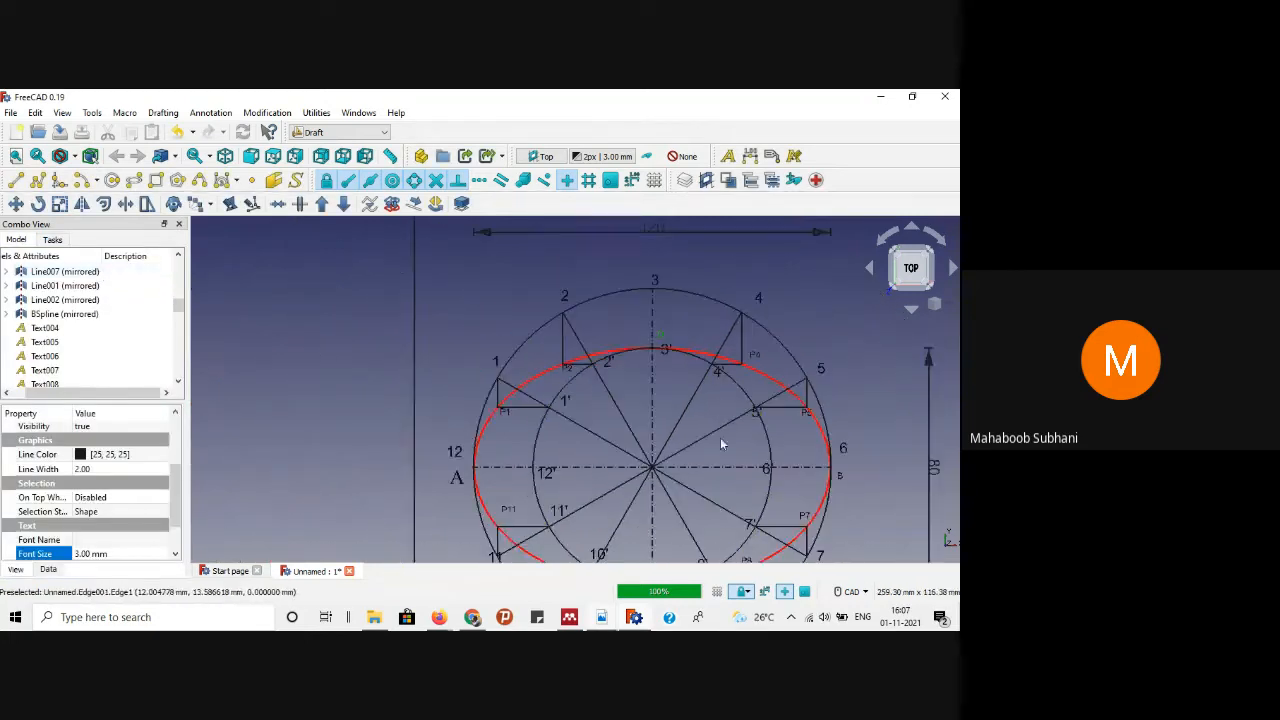
pyautogui.scroll(1, 720, 437)
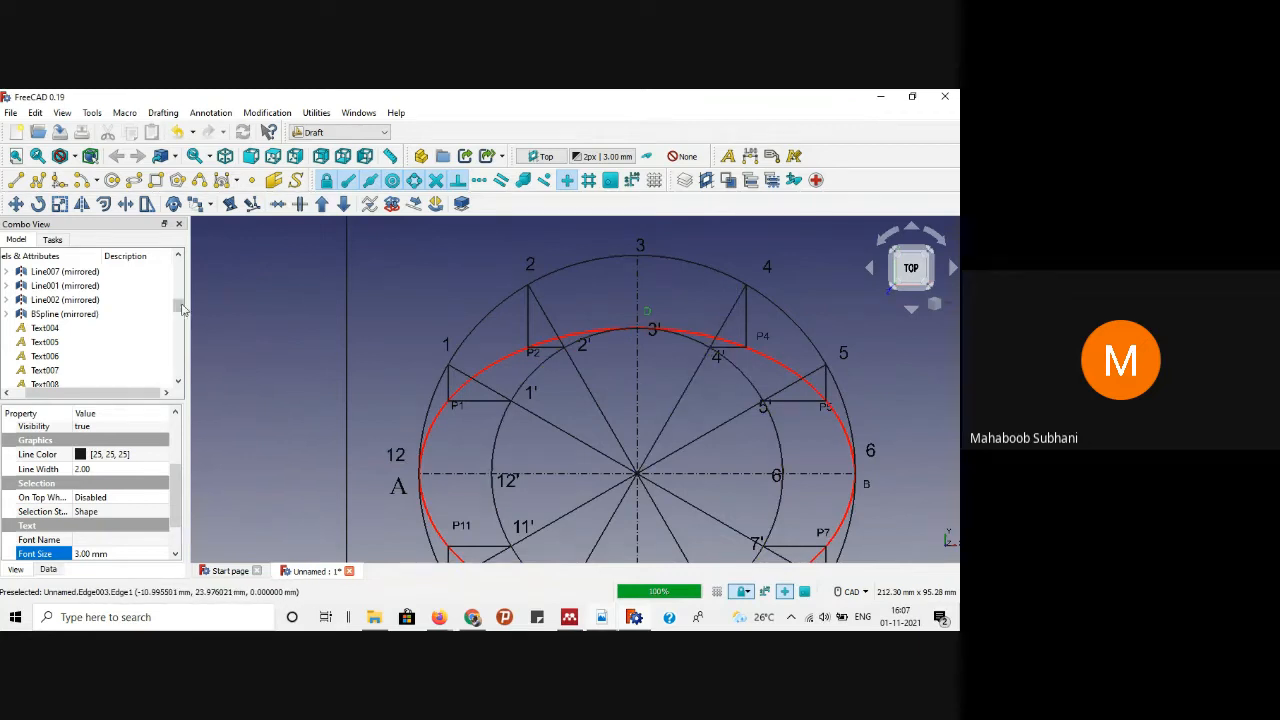
pyautogui.moveTo(182, 309); pyautogui.dragTo(180, 370)
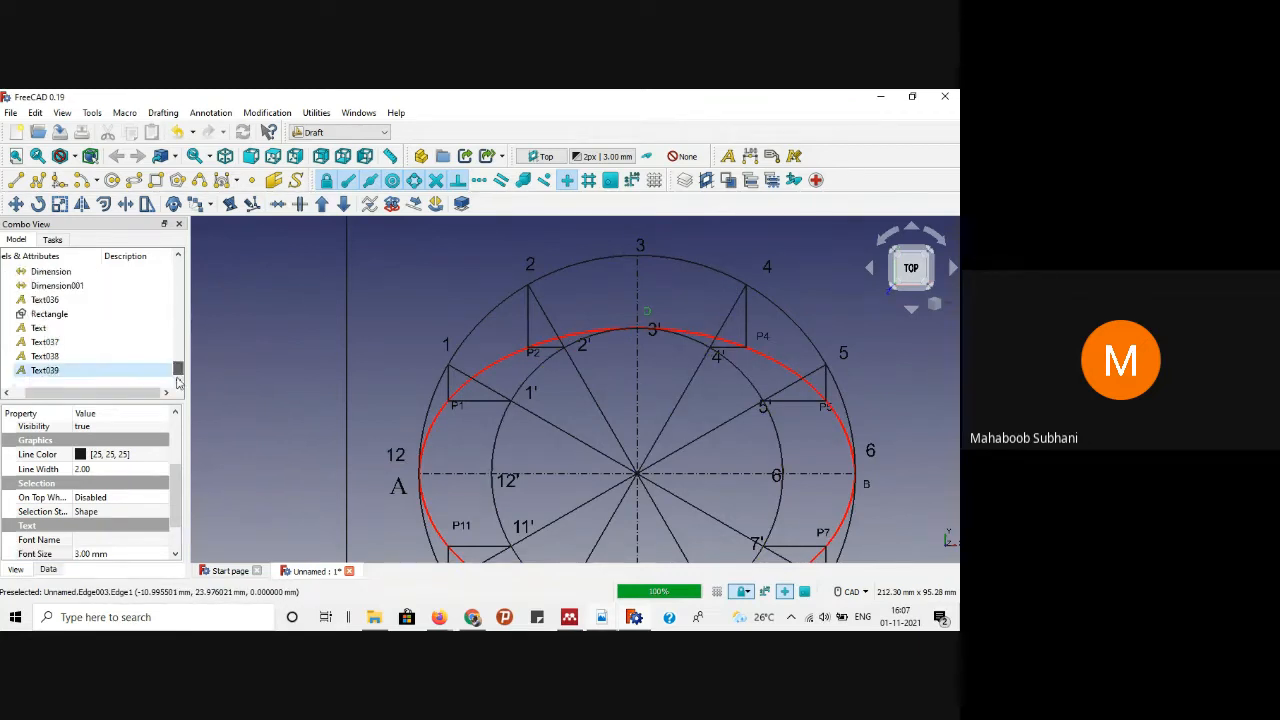
pyautogui.click(52, 342)
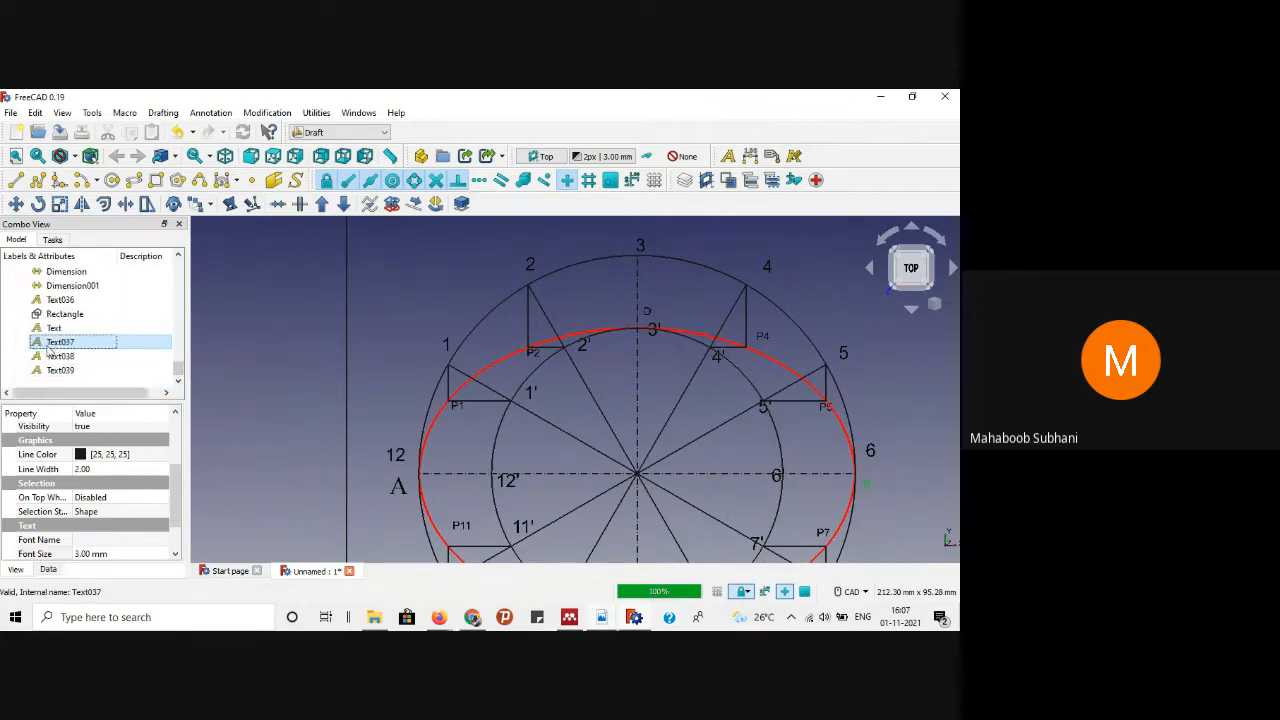
pyautogui.keyDown('ctrl'); pyautogui.click(49, 358); pyautogui.keyUp('ctrl')
pyautogui.keyDown('ctrl'); pyautogui.click(66, 371); pyautogui.keyUp('ctrl')
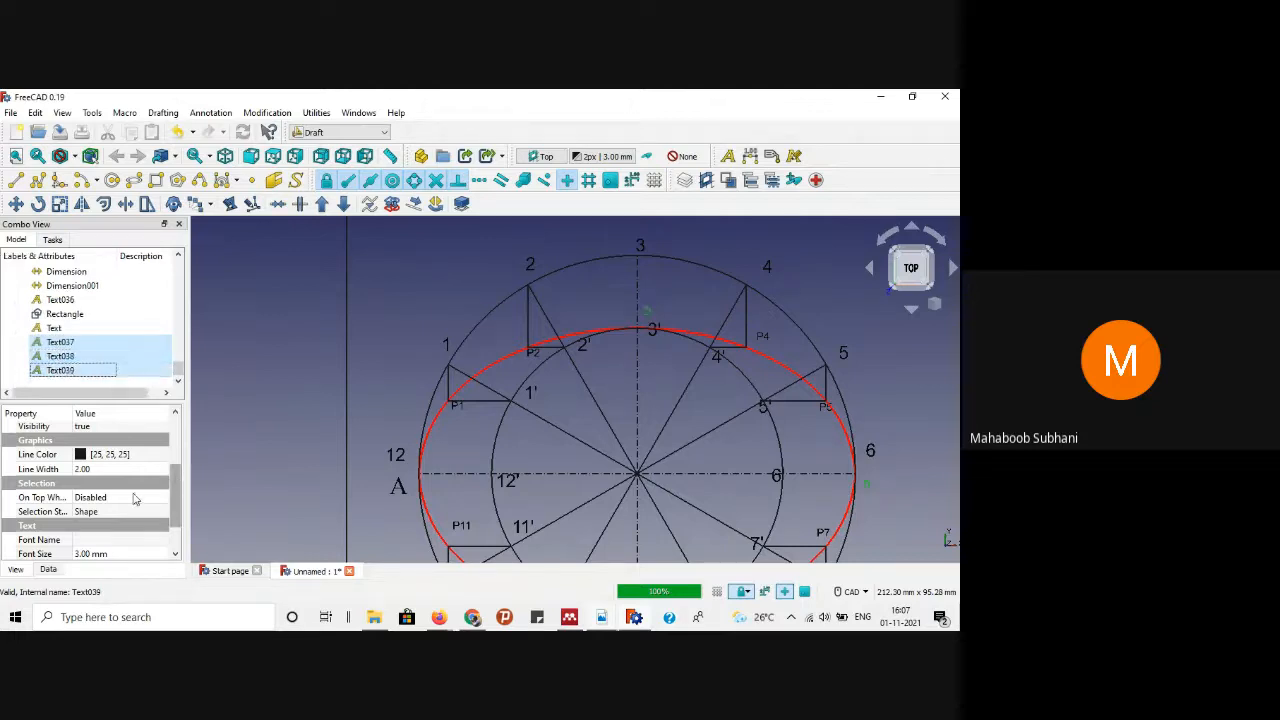
pyautogui.click(135, 540)
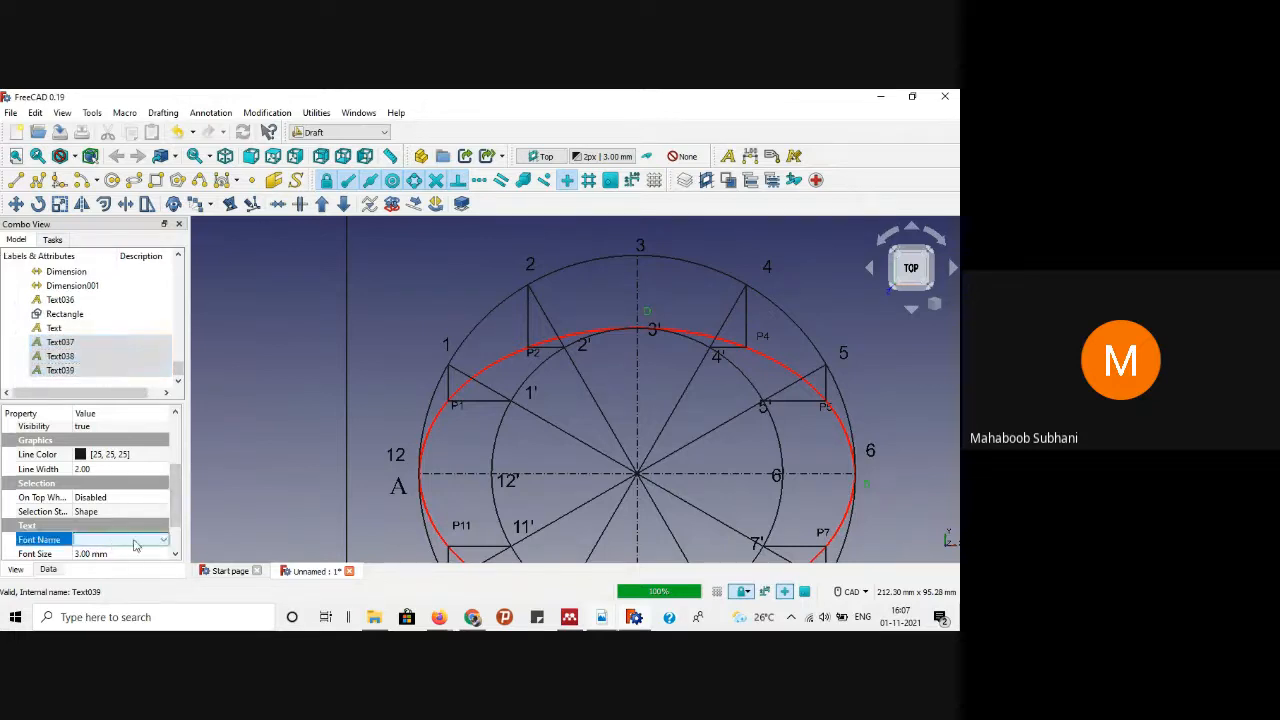
pyautogui.click(135, 540)
pyautogui.press('t')
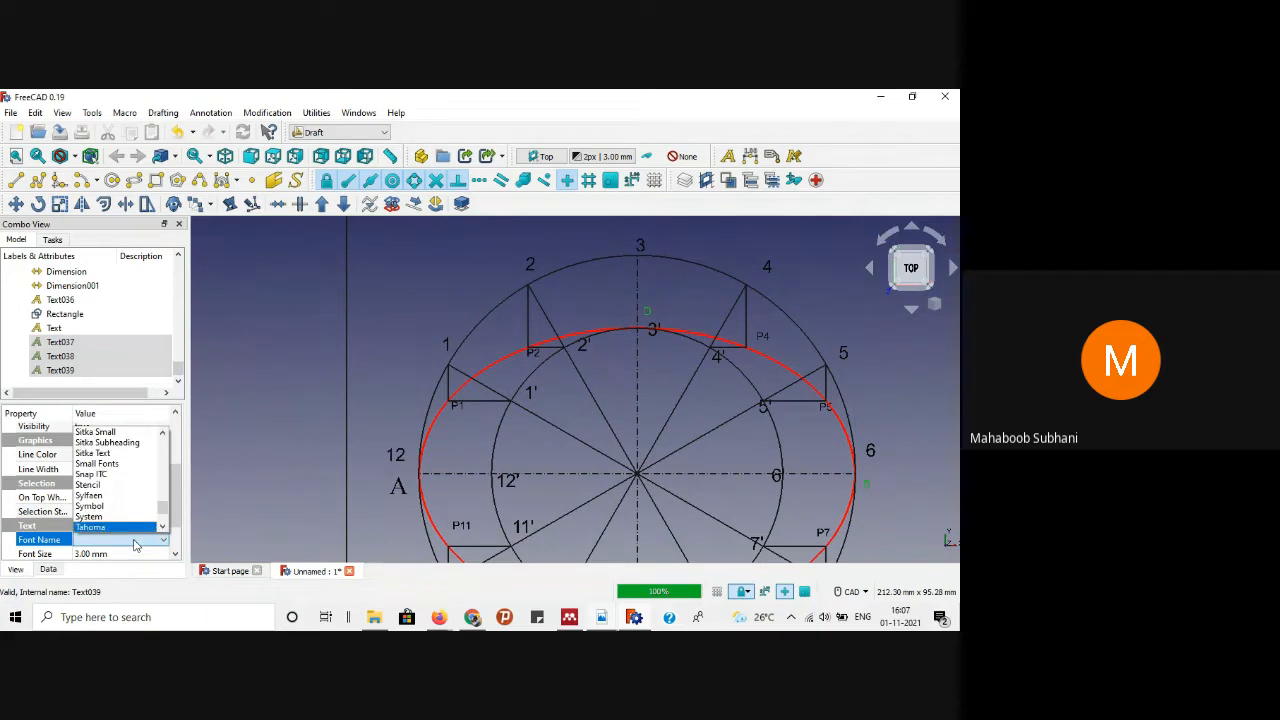
pyautogui.press('Down')
pyautogui.press('Down')
pyautogui.press('Down')
pyautogui.press('Return')
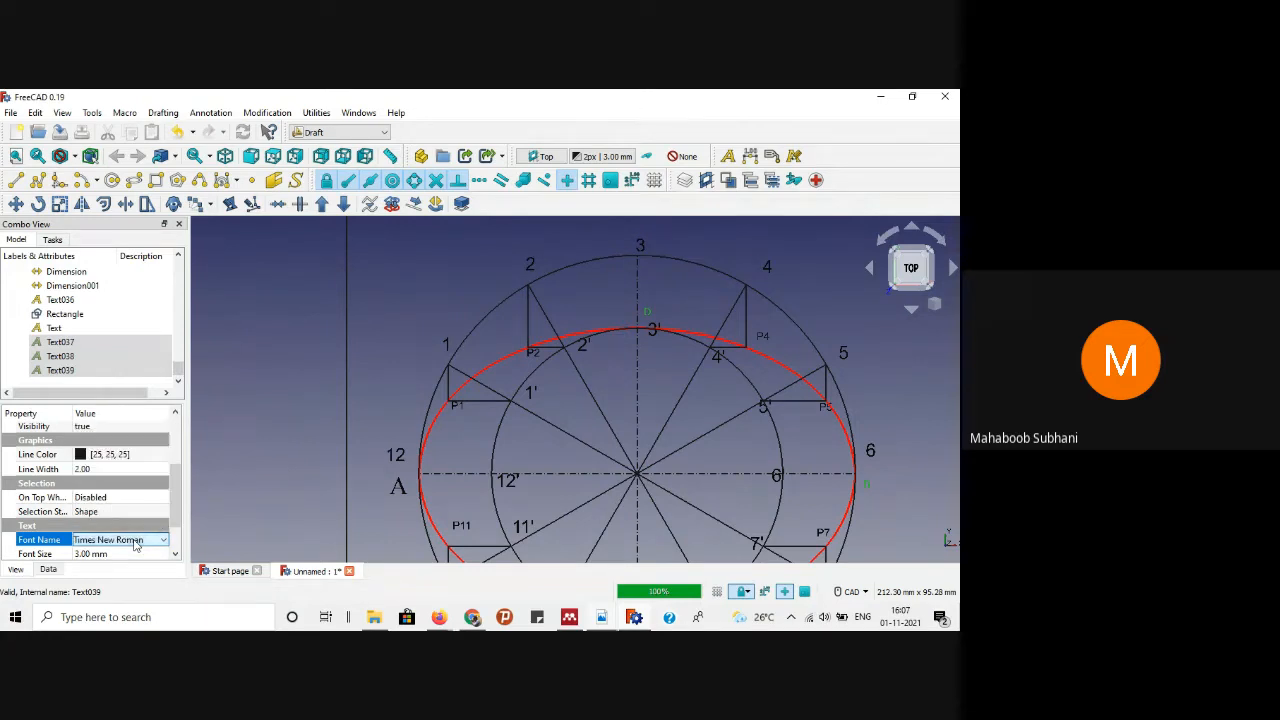
# Step: Set the font size of labels B, C and D to 7 mm, clear the selection and check the labels on the whole drawing
pyautogui.click(112, 554)
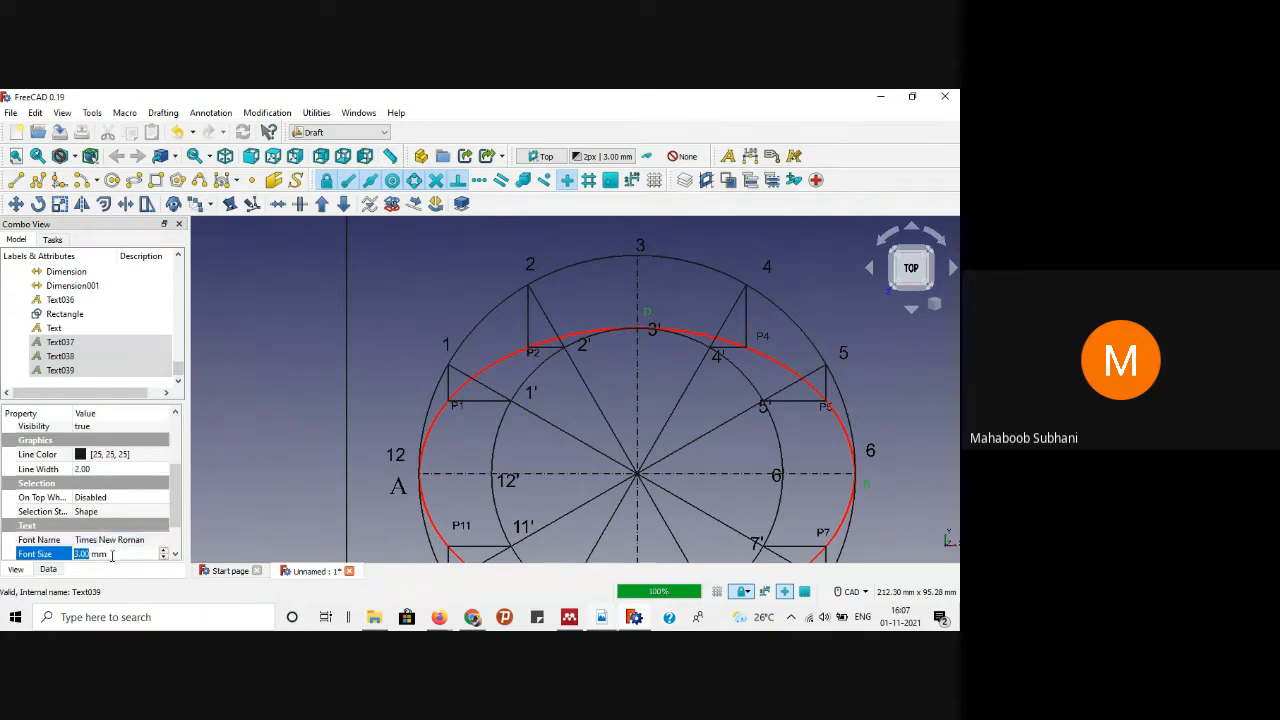
pyautogui.write('7')
pyautogui.press('Return')
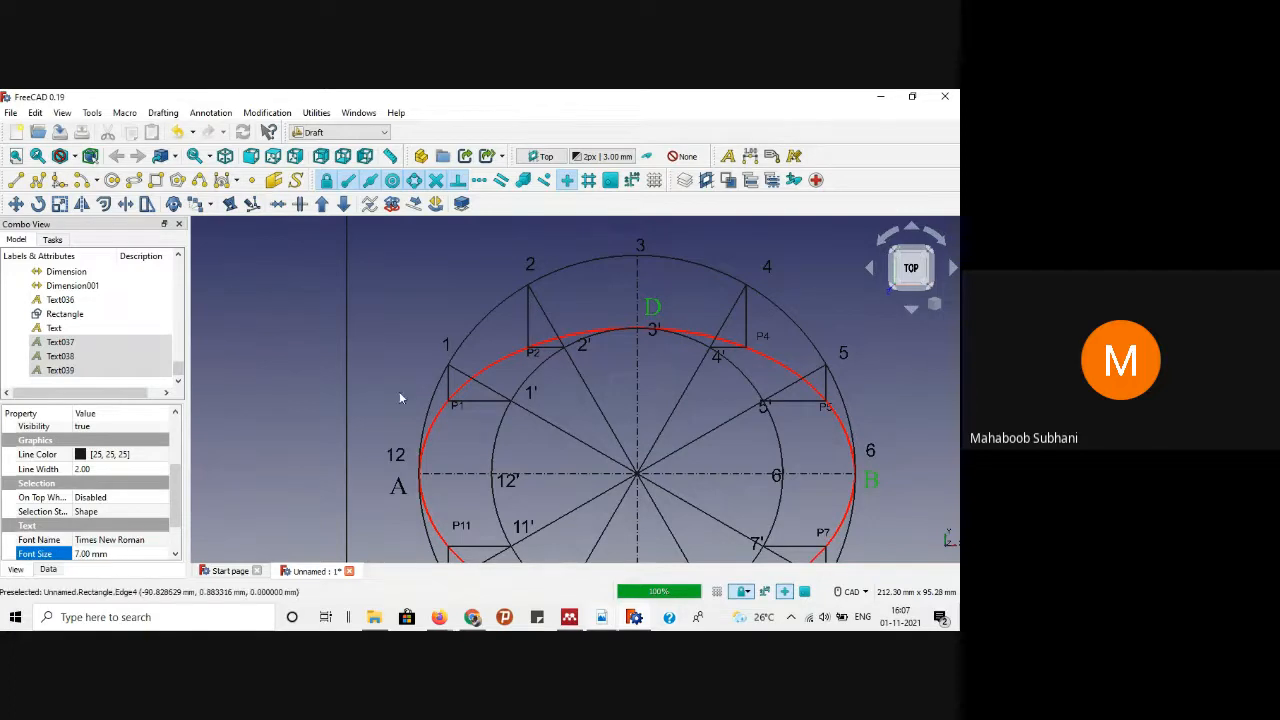
pyautogui.scroll(-3, 400, 385)
pyautogui.click(661, 518)
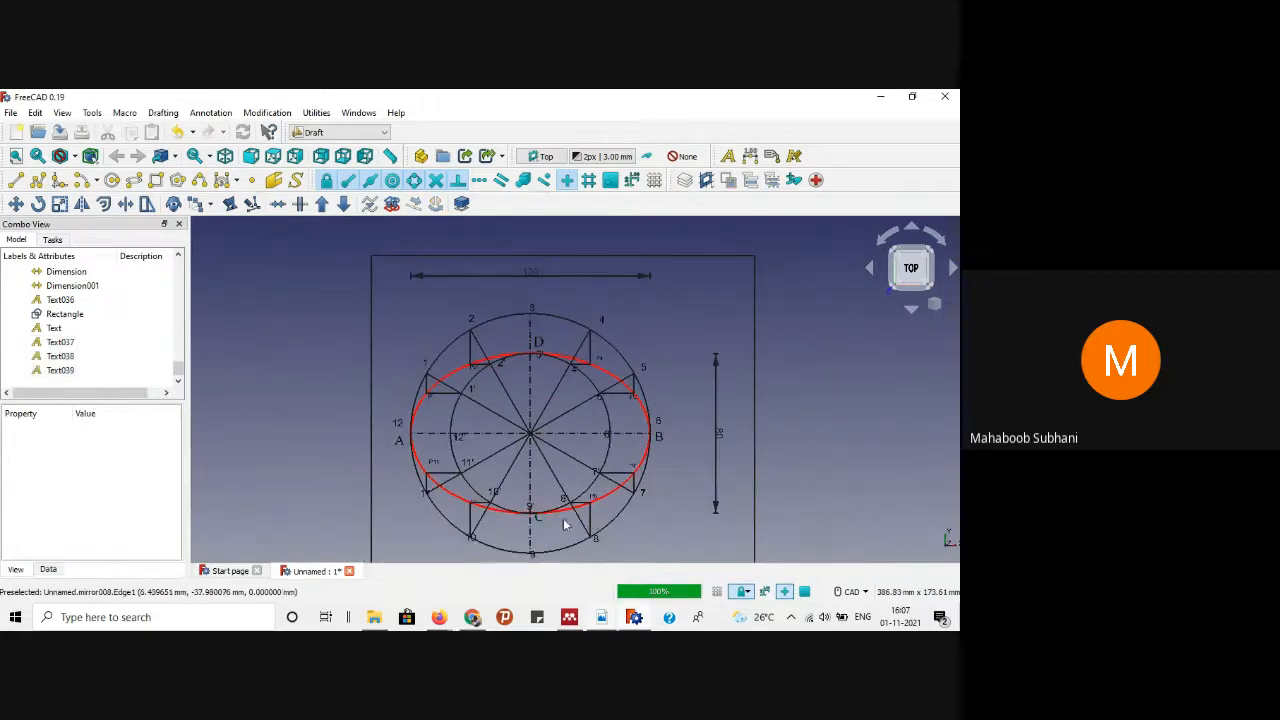
pyautogui.scroll(3, 560, 520)
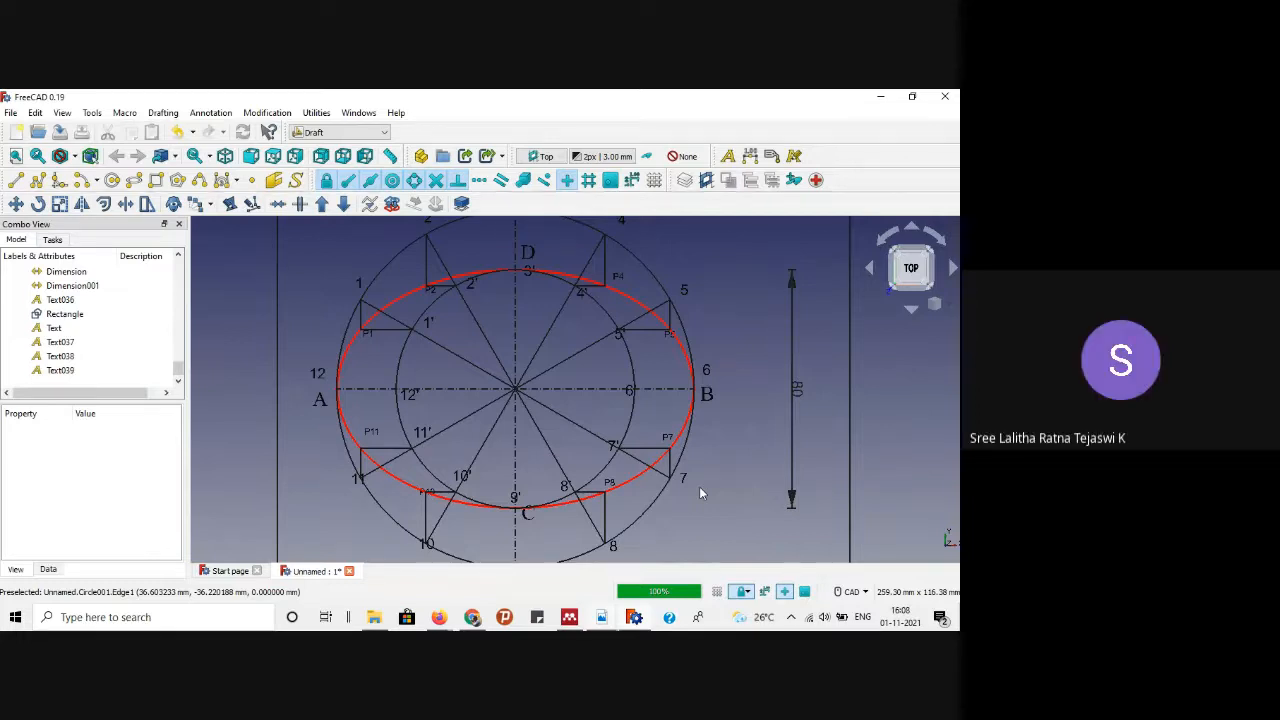
pyautogui.scroll(-2, 699, 486)
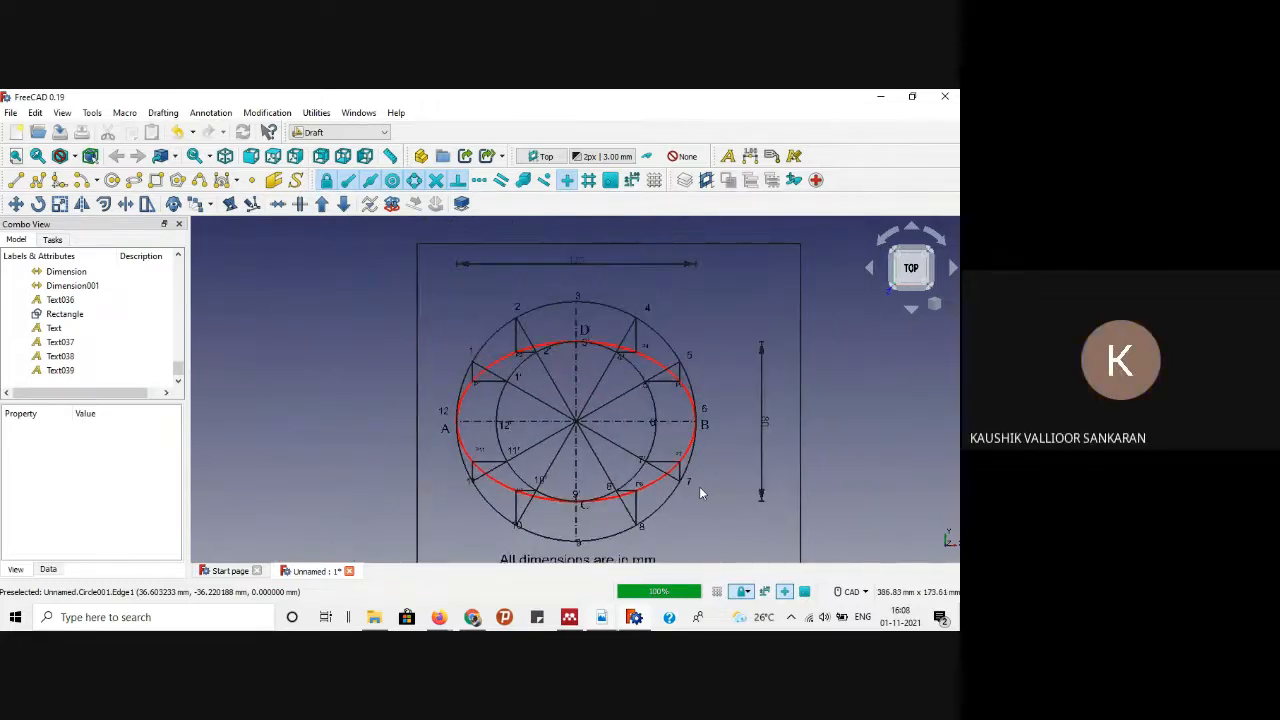
# Step: Switch to the Google Meet call, check the in-call messages and return to the ellipse drawing in FreeCAD
pyautogui.scroll(2, 527, 398)
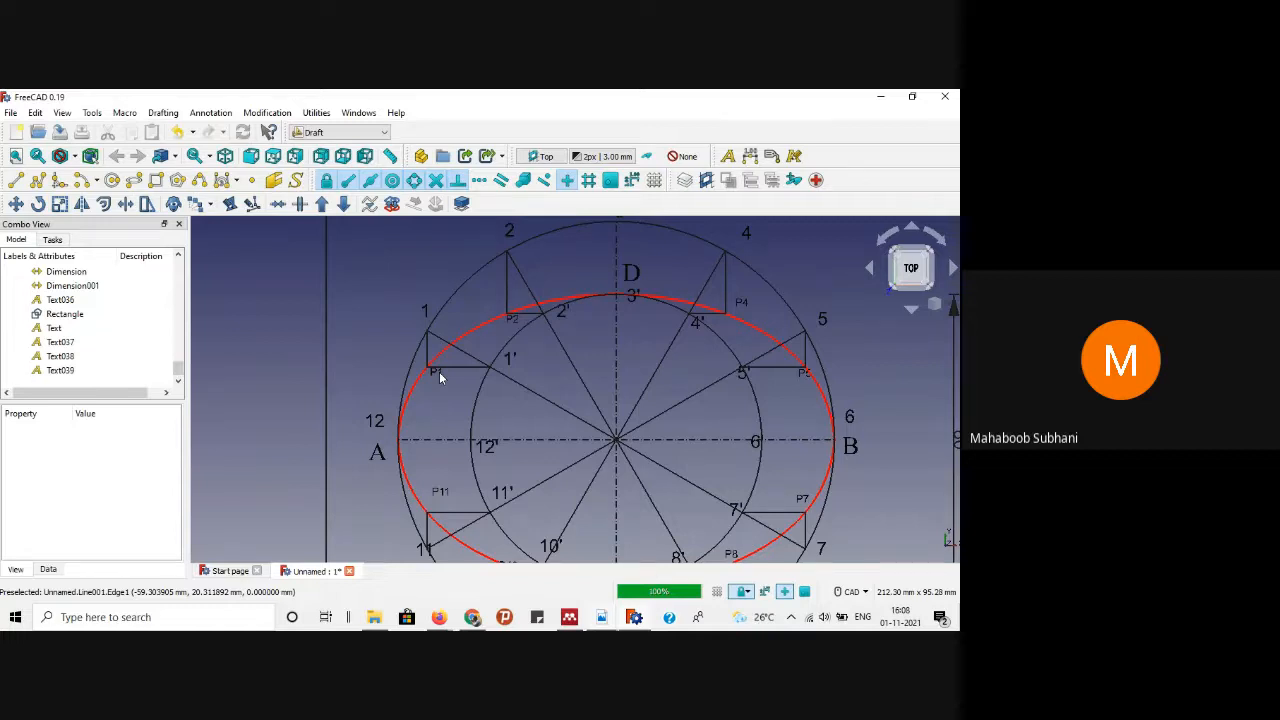
pyautogui.scroll(-2, 439, 371)
pyautogui.moveTo(439, 617)
pyautogui.click(369, 565)
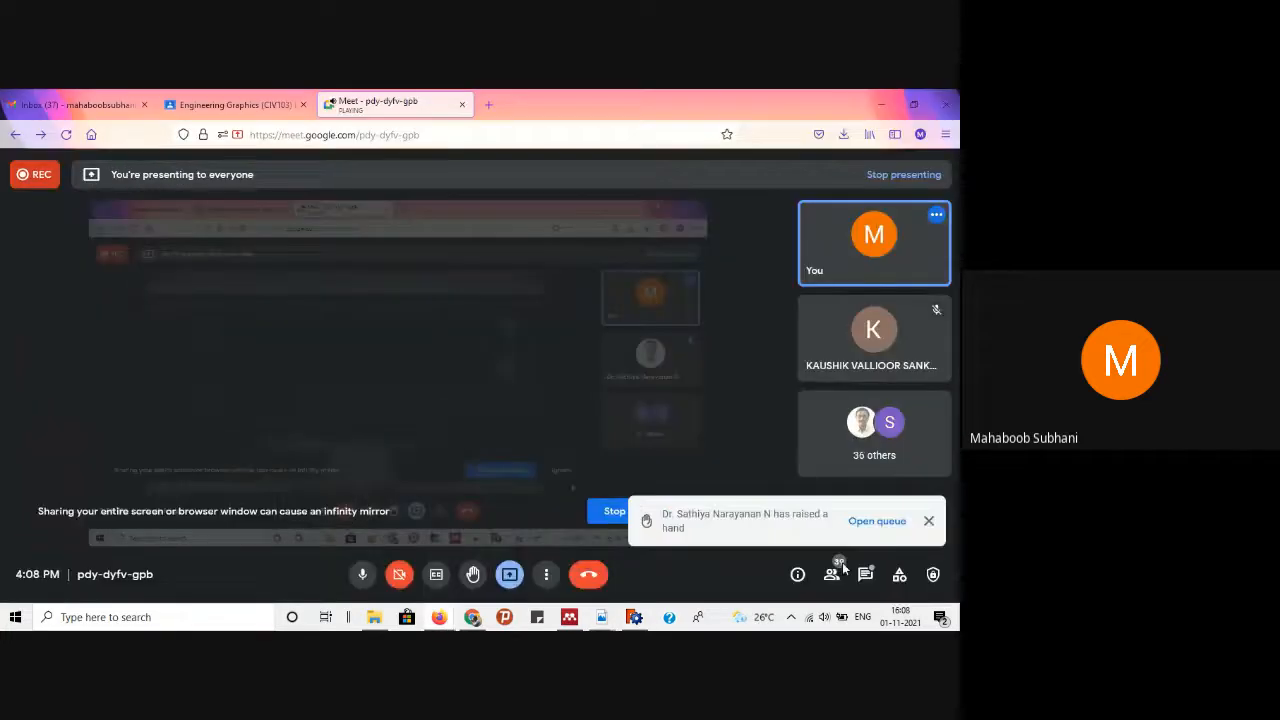
pyautogui.click(865, 575)
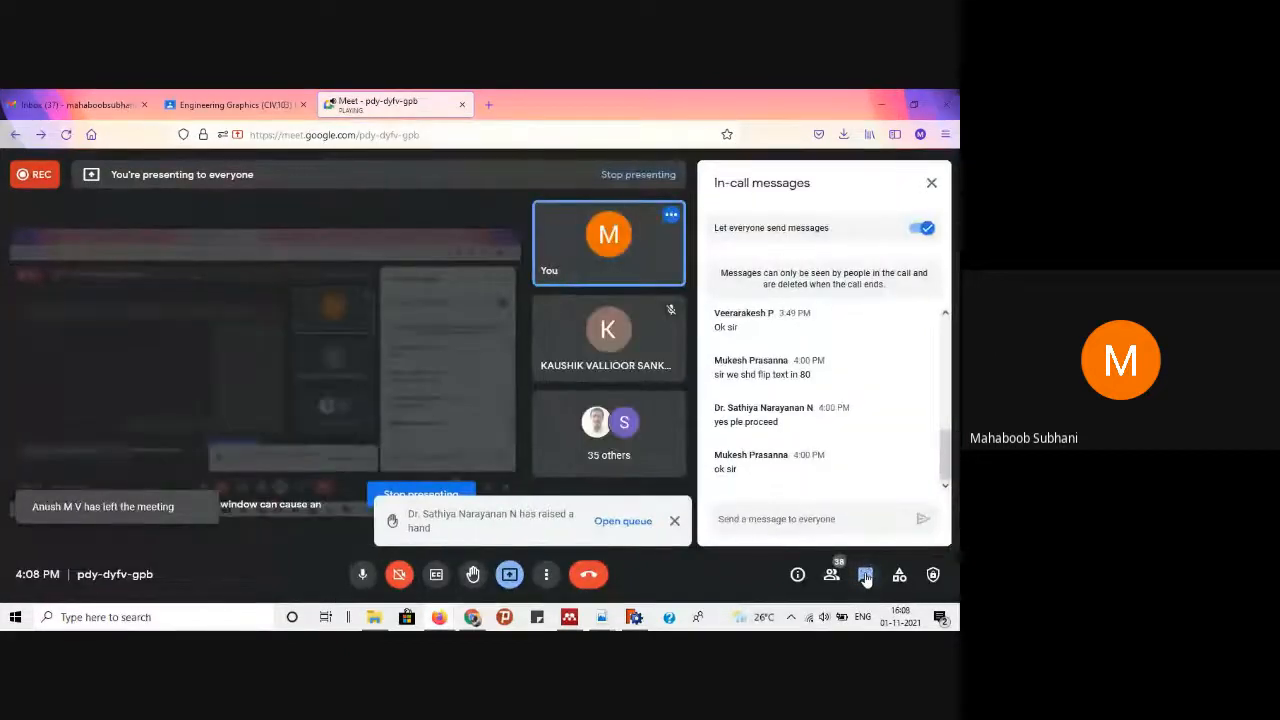
pyautogui.click(865, 575)
pyautogui.click(881, 105)
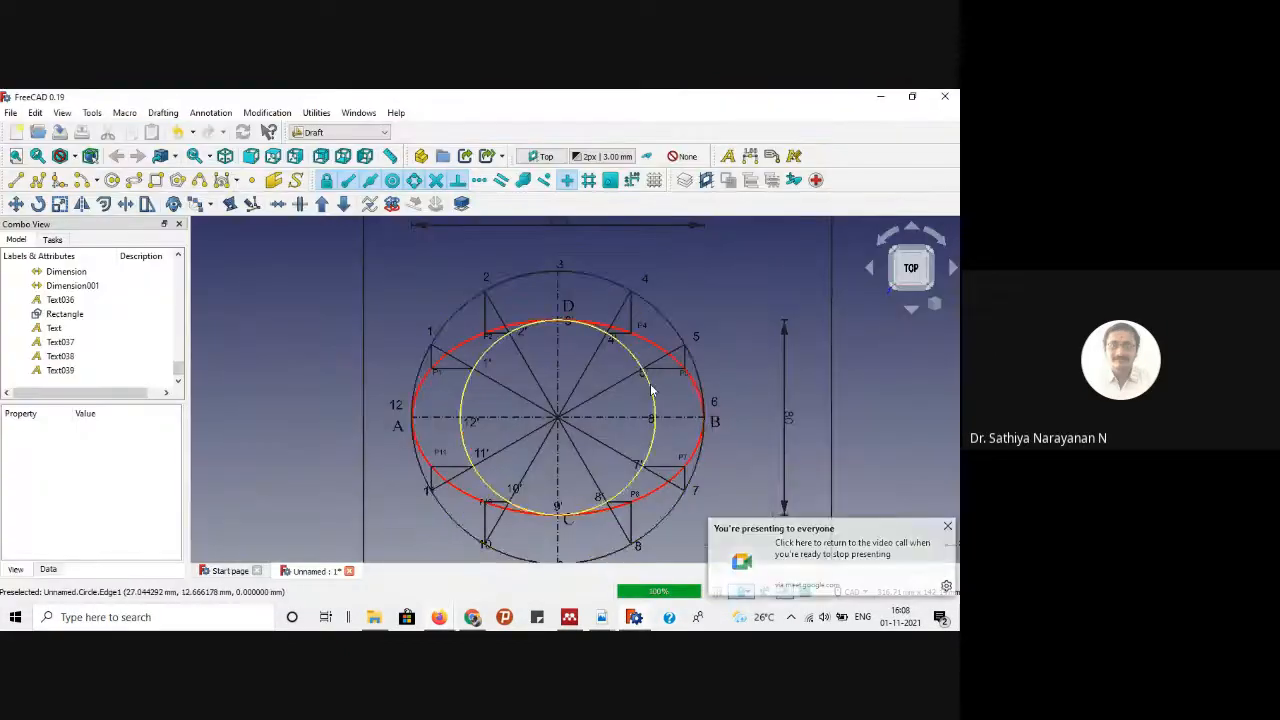
# Step: Review the whole drawing, switch to FreeCAD.pdf in Adobe Reader and read the Problem 02 statement with its figure
pyautogui.scroll(-2, 772, 407)
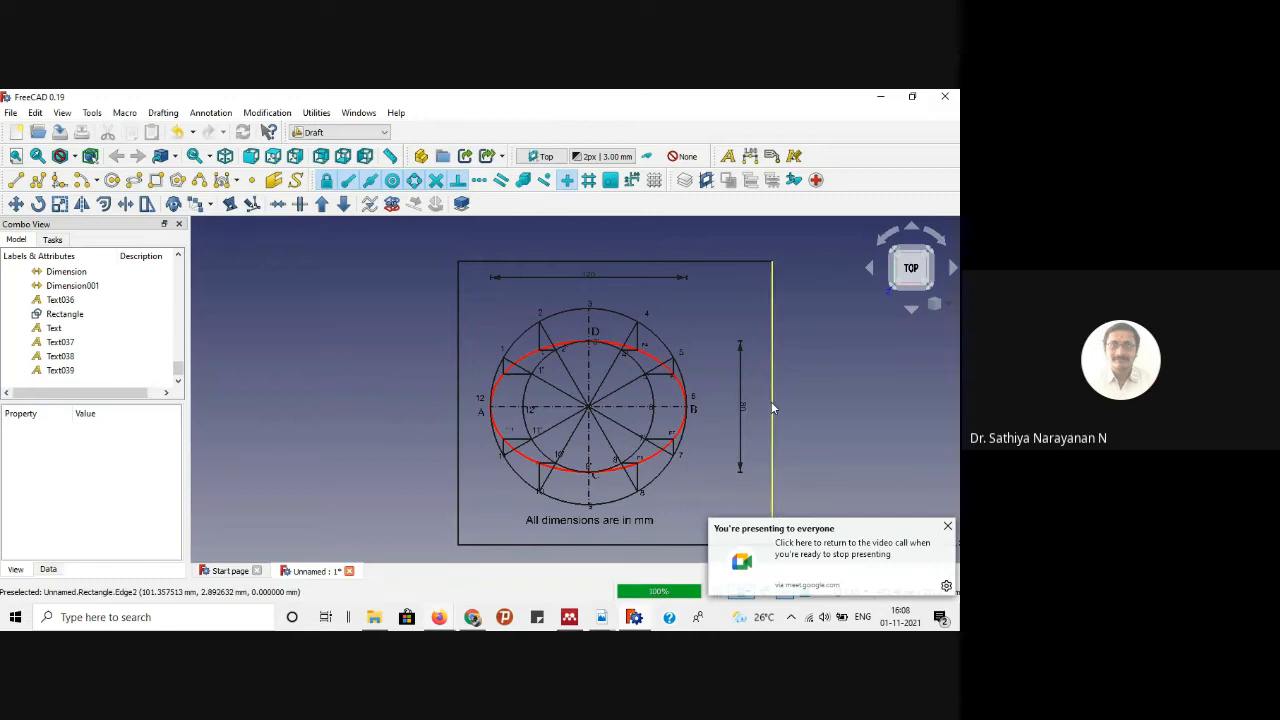
pyautogui.scroll(2, 697, 400)
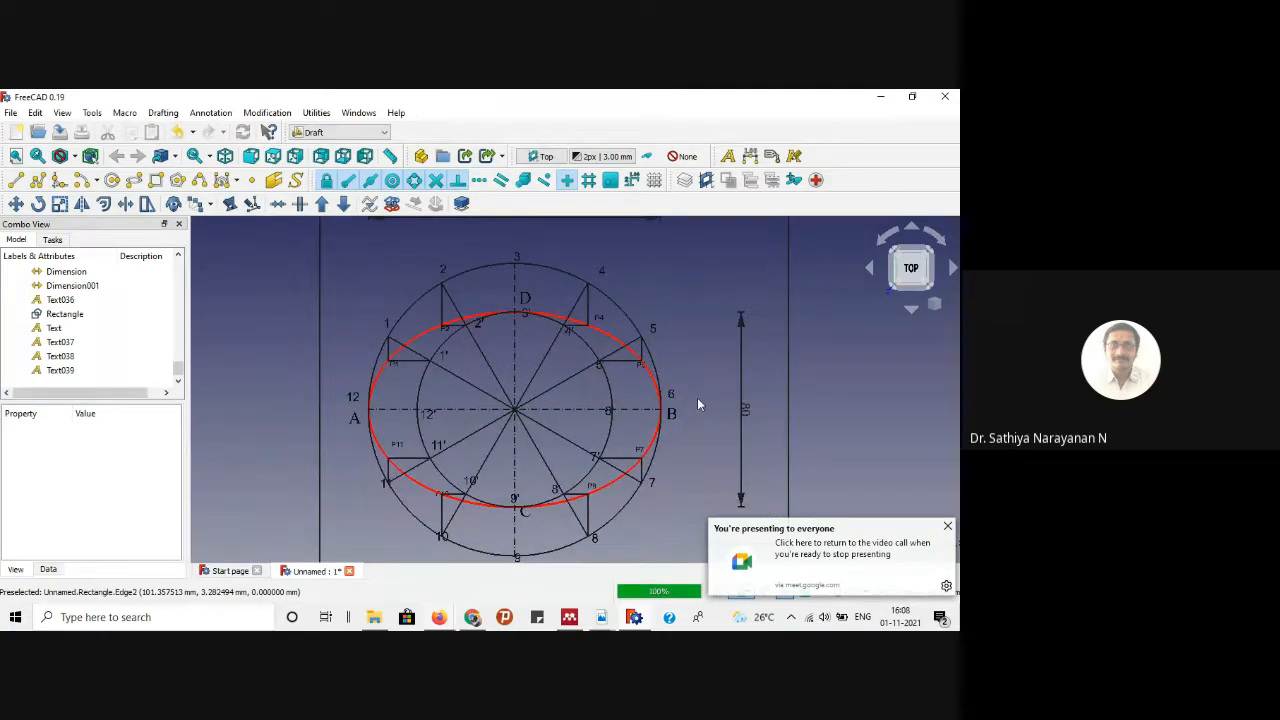
pyautogui.scroll(1, 489, 329)
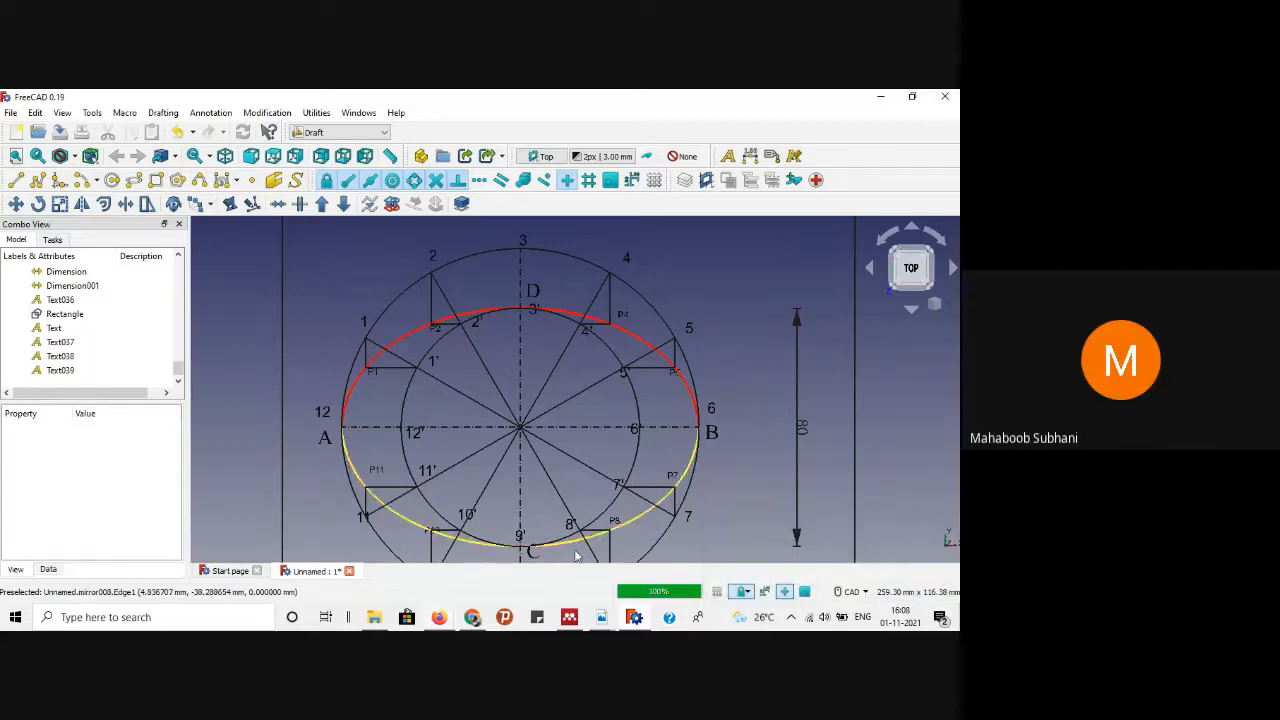
pyautogui.moveTo(601, 622)
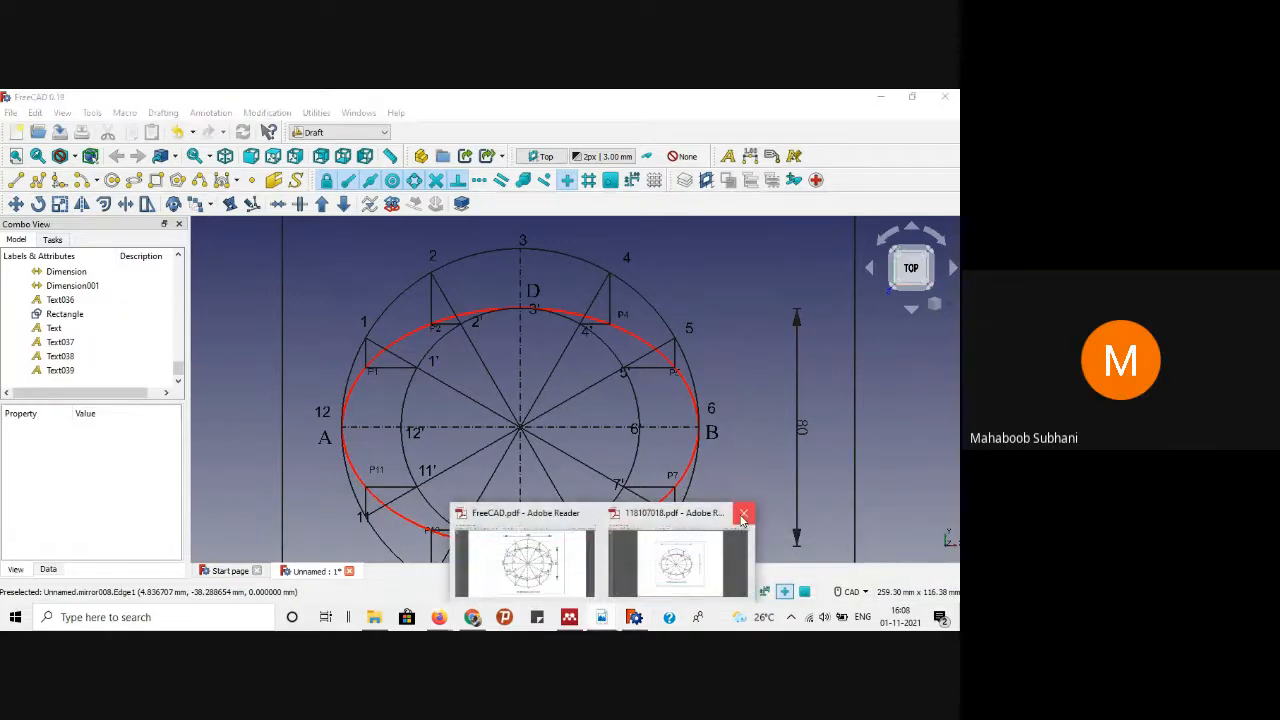
pyautogui.moveTo(588, 545)
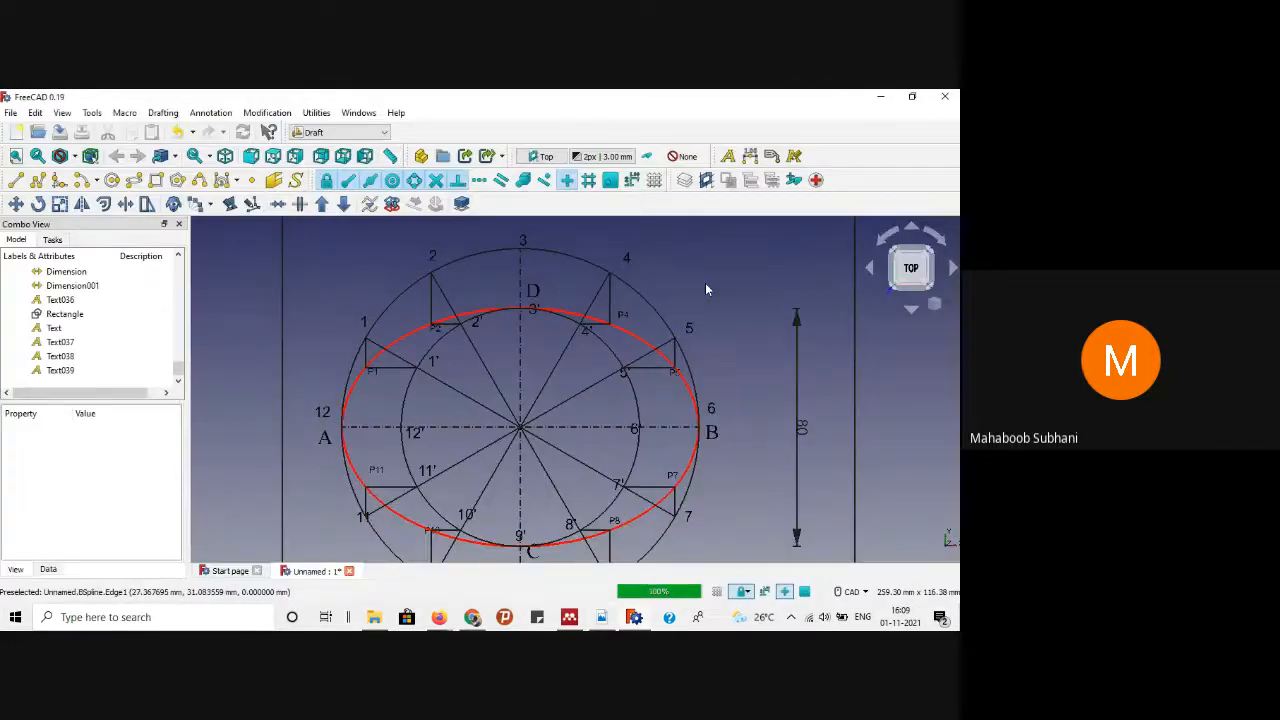
pyautogui.hotkey('alt', 'Tab')
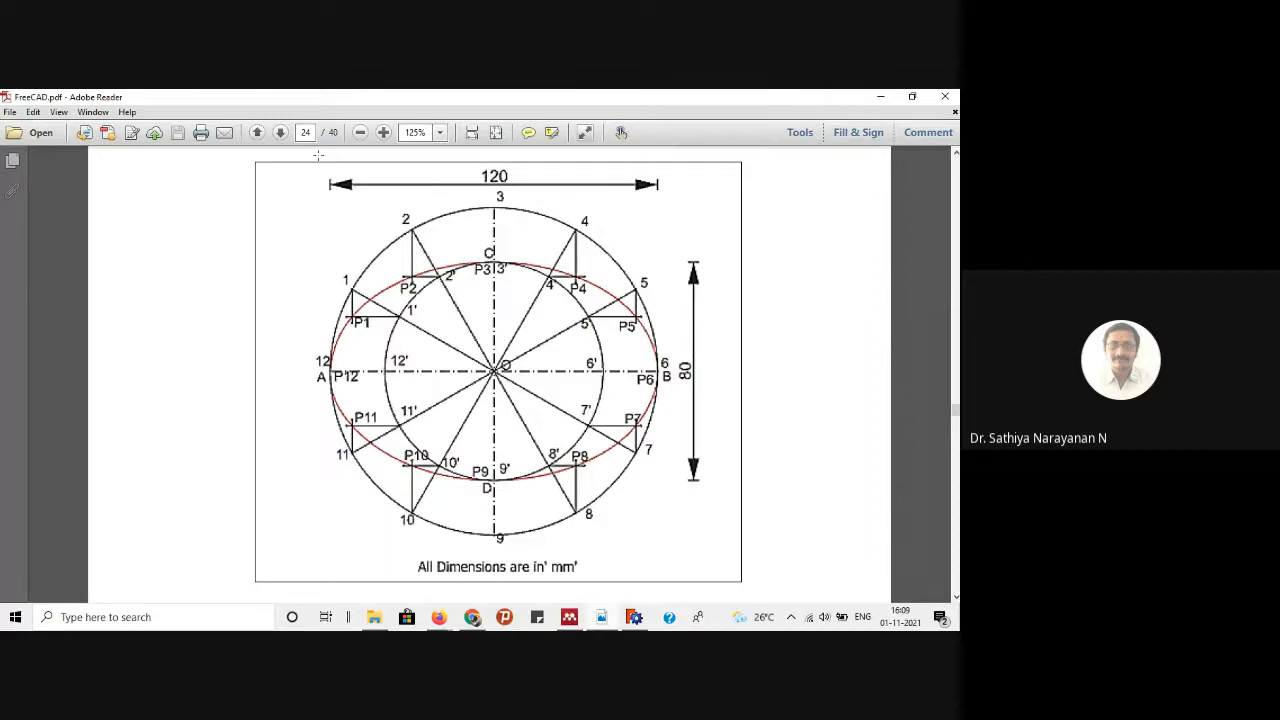
pyautogui.click(360, 133)
pyautogui.scroll(3, 344, 351)
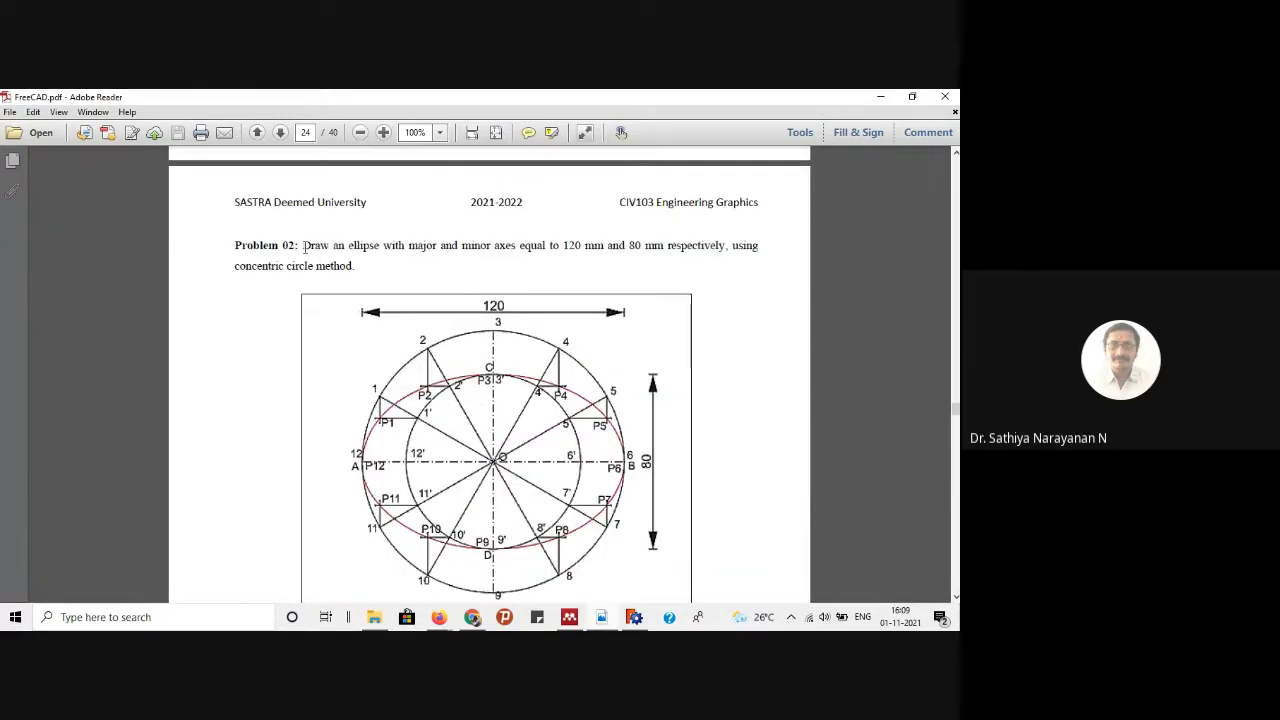
pyautogui.moveTo(304, 246); pyautogui.dragTo(356, 266)
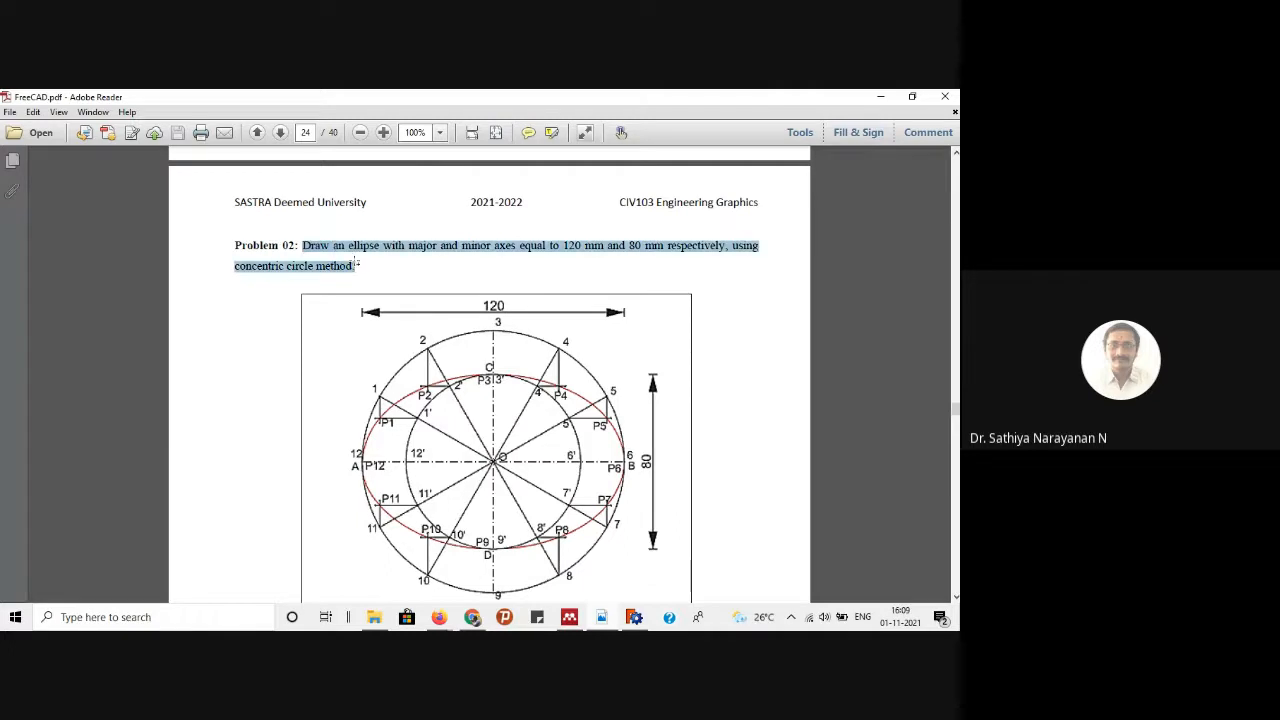
pyautogui.click(379, 275)
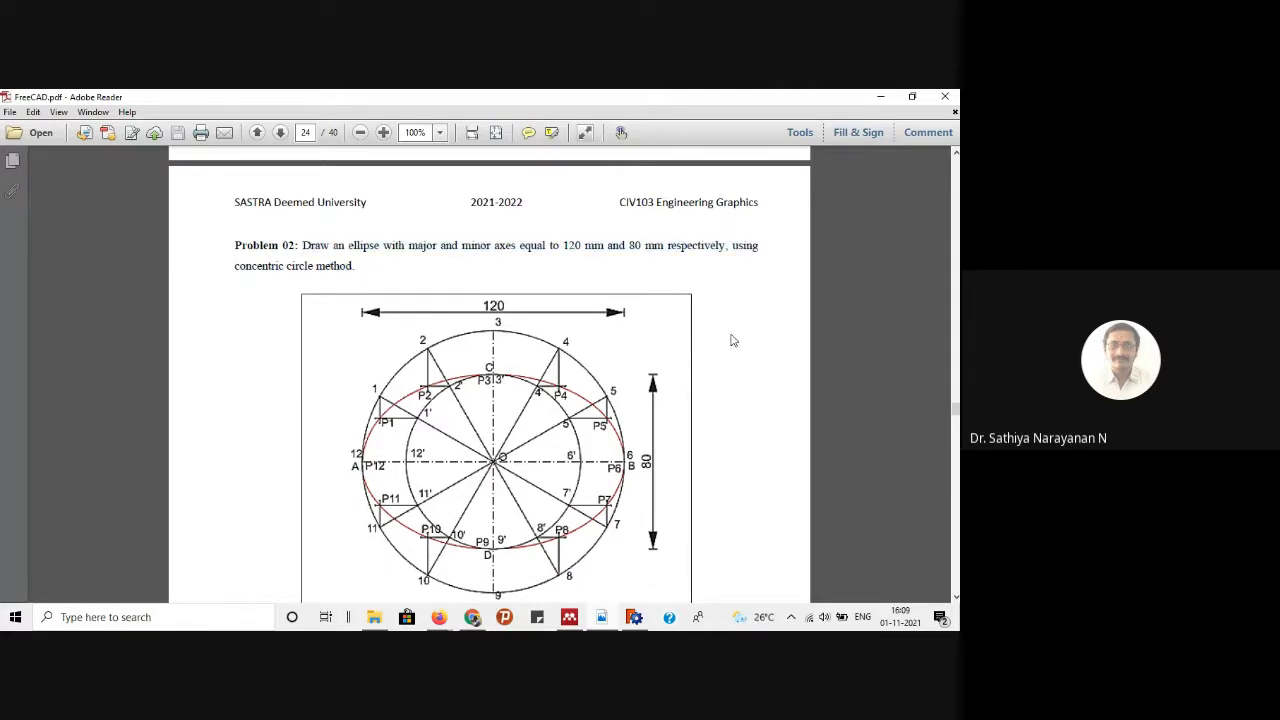
pyautogui.scroll(-1, 734, 337)
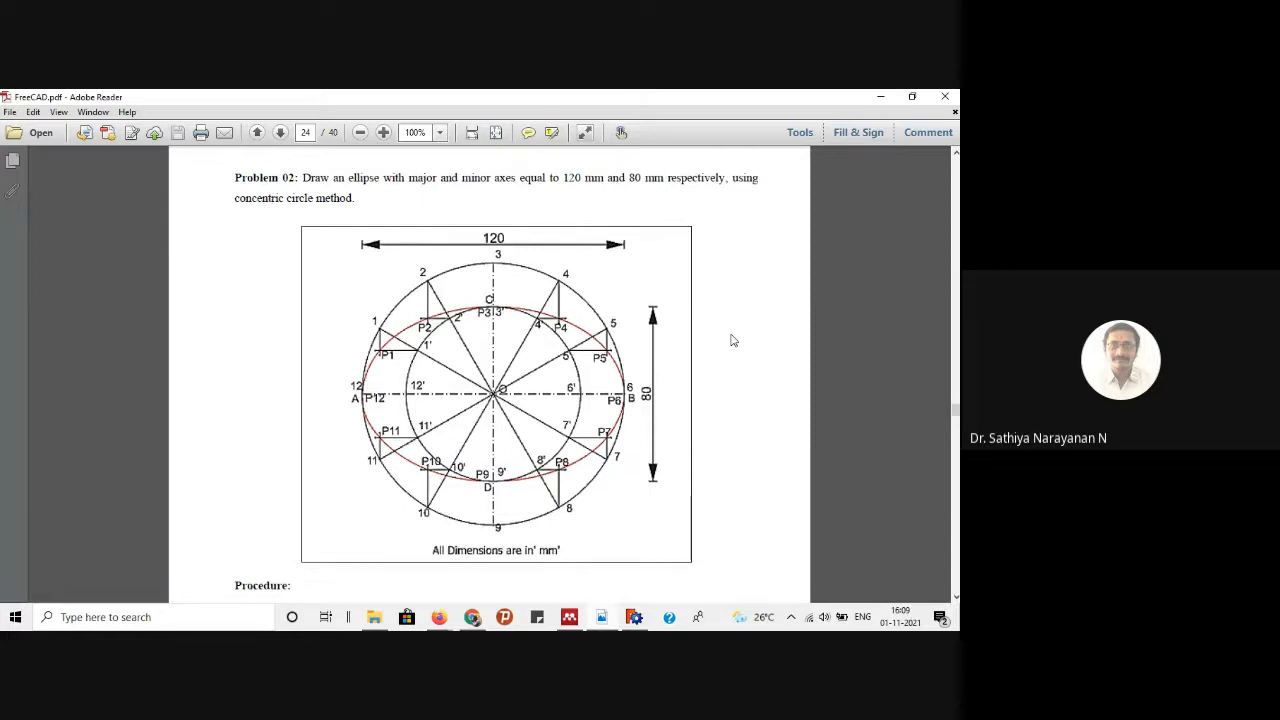
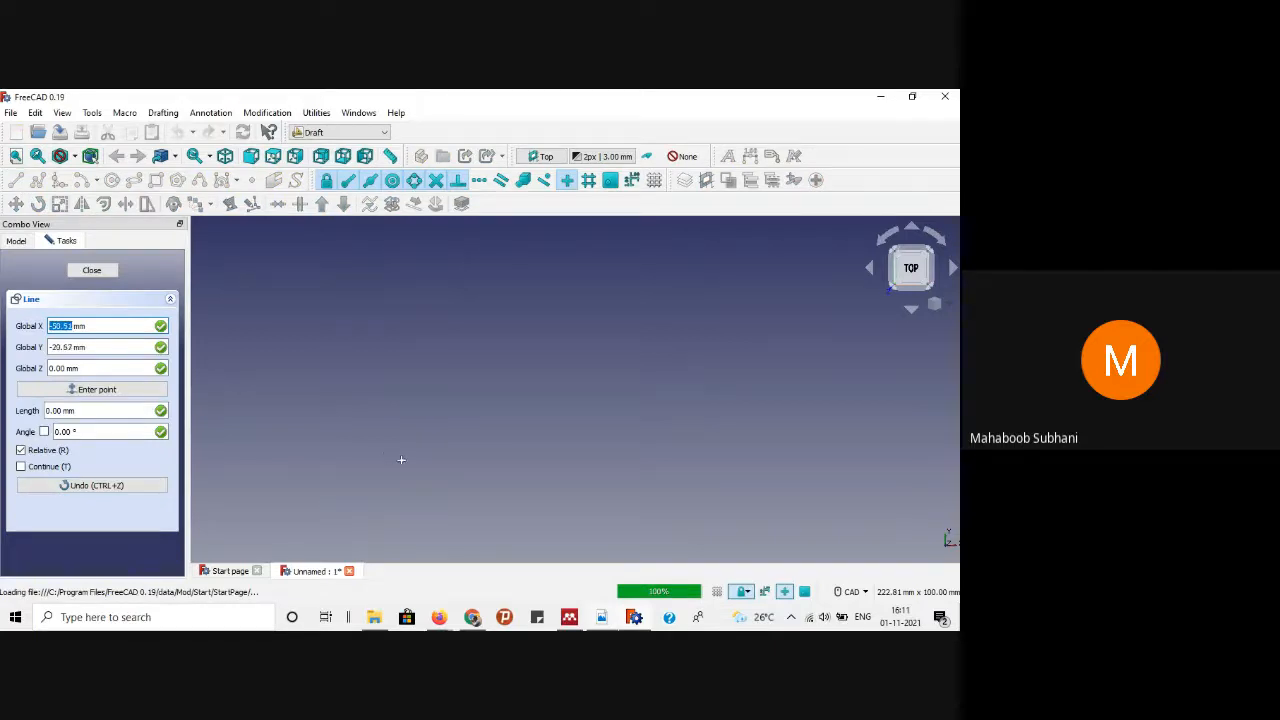
# Step: Draw a 120 mm horizontal line to the right from about X -51, Y -21 mm as the rectangle's lower side
pyautogui.click(401, 459)
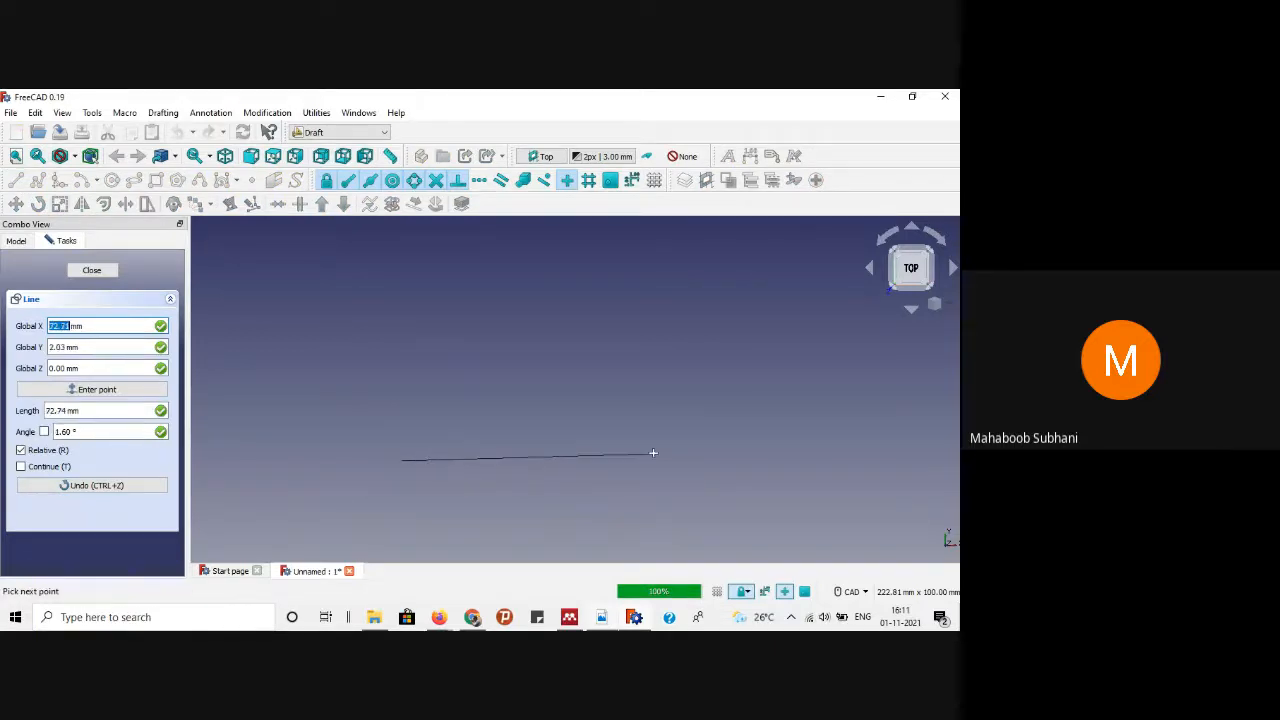
pyautogui.press('Tab')
pyautogui.press('Tab')
pyautogui.write('120')
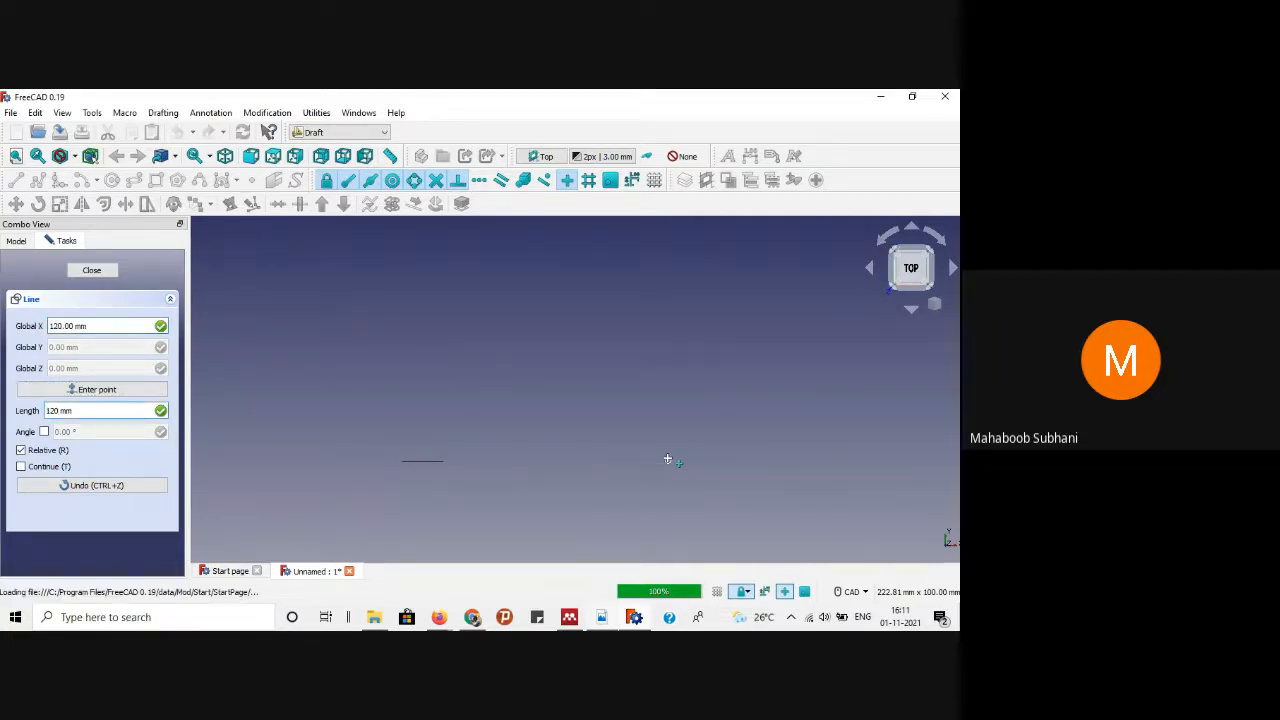
pyautogui.press('Return')
pyautogui.scroll(-1, 627, 407)
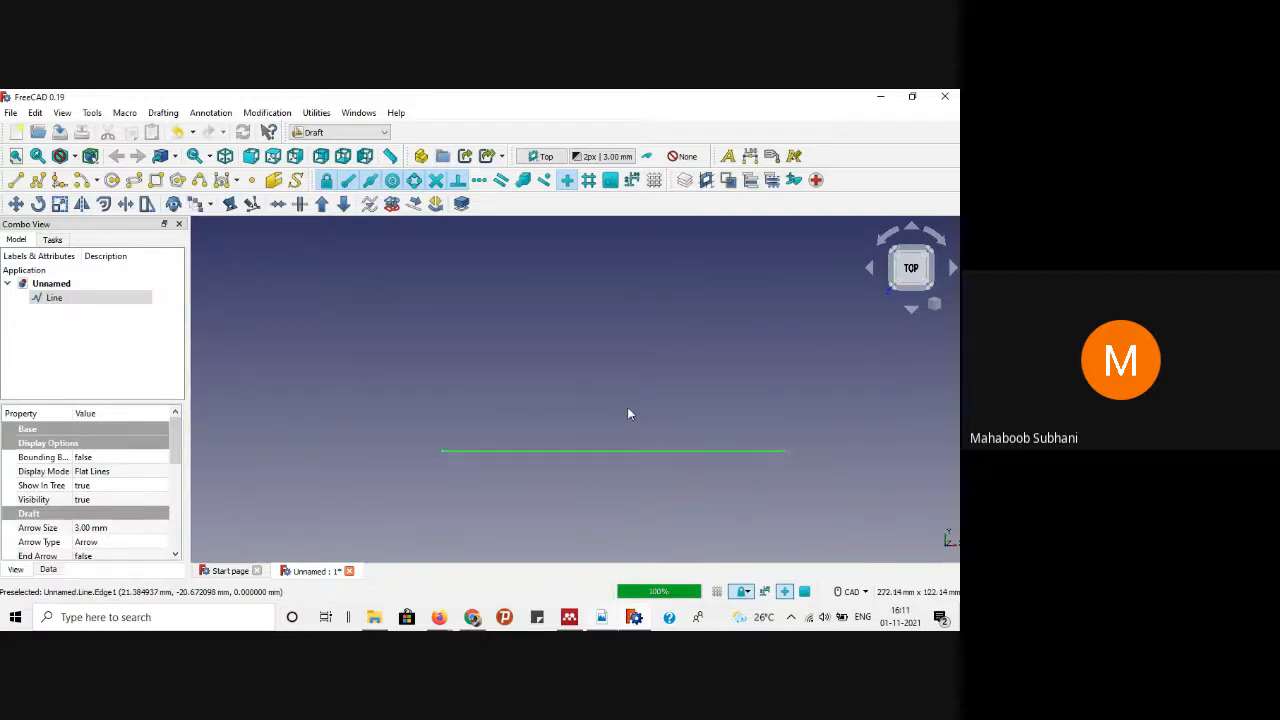
# Step: Draw an 80 mm vertical line upward from the left end of the horizontal line and clear the selection
pyautogui.click(16, 180)
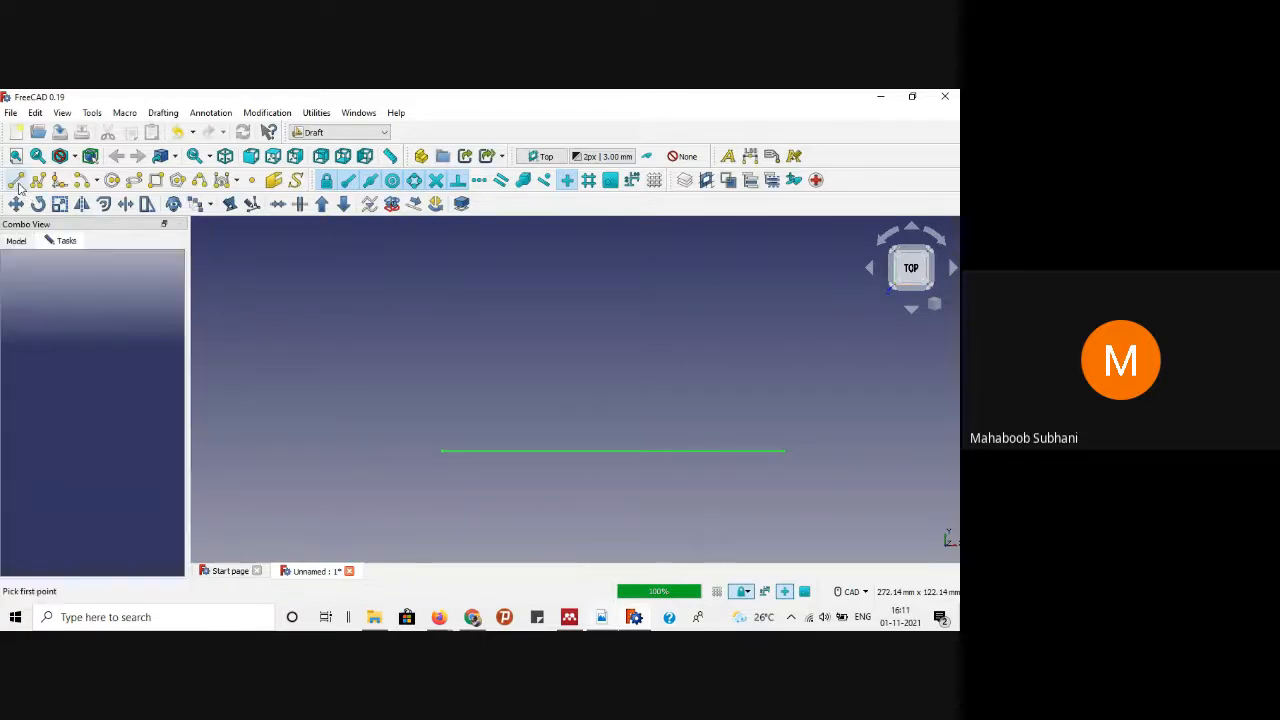
pyautogui.click(443, 450)
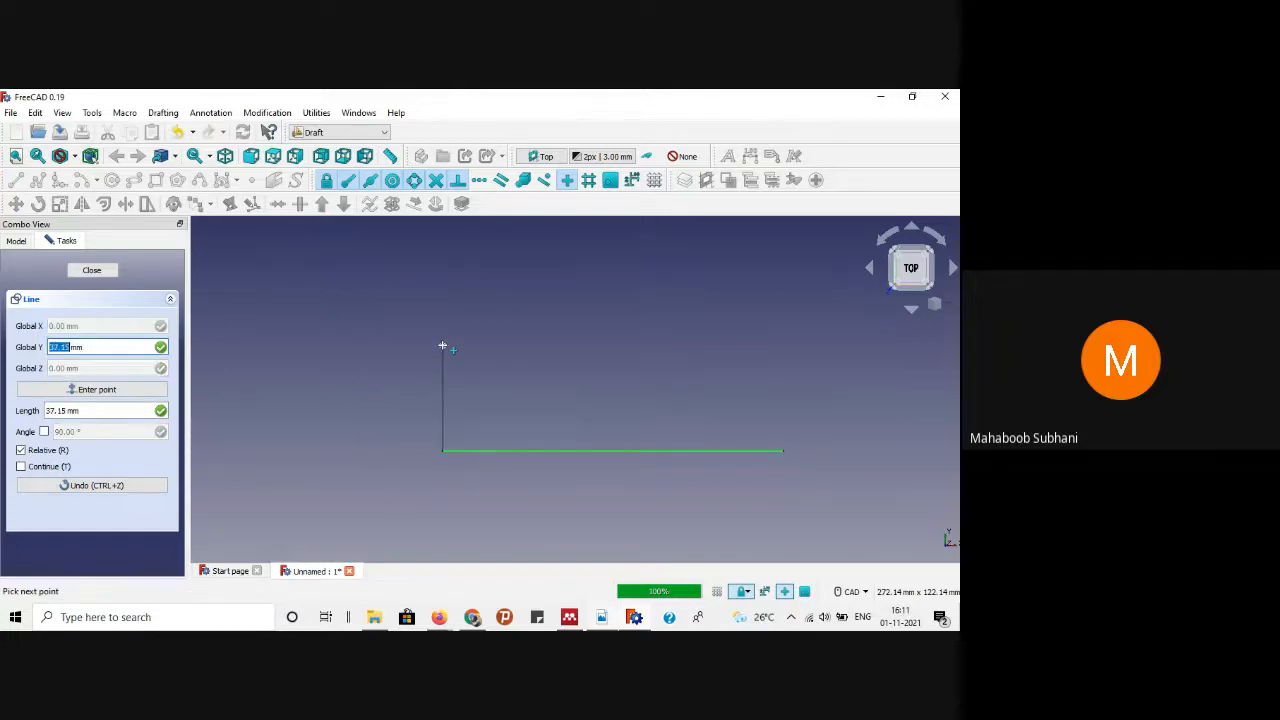
pyautogui.press('Tab')
pyautogui.press('Tab')
pyautogui.write('80')
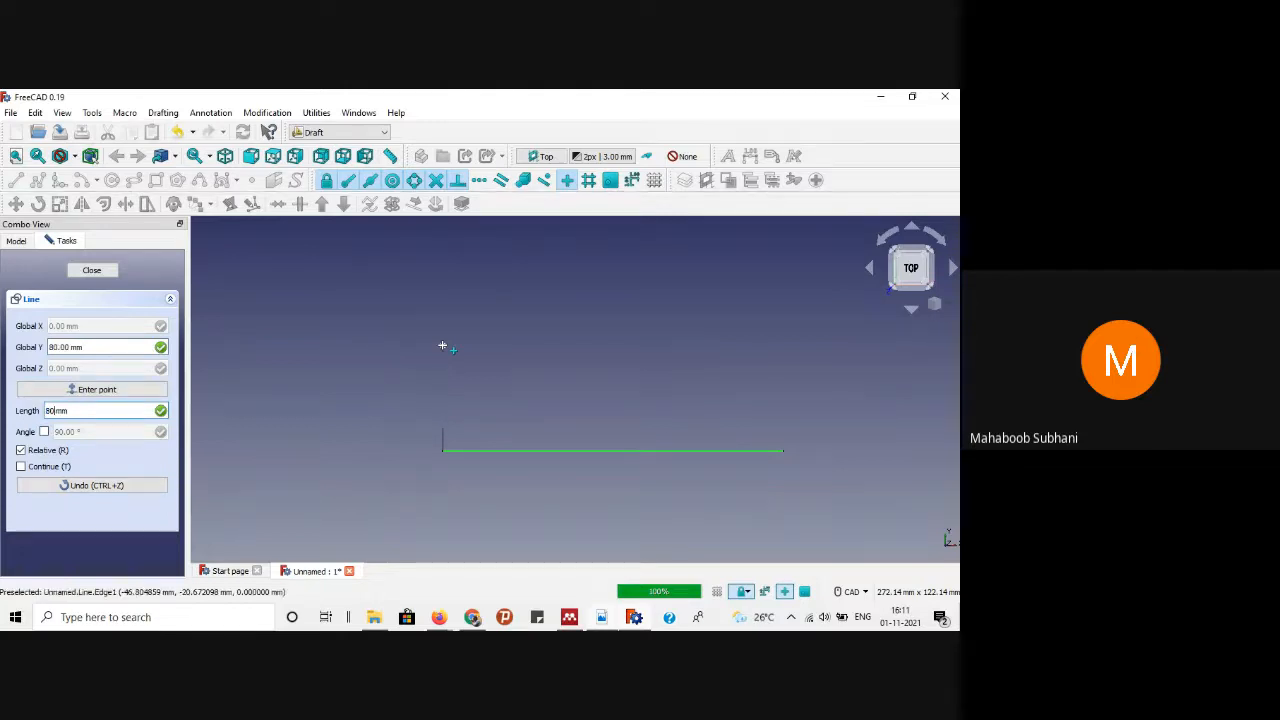
pyautogui.press('Return')
pyautogui.scroll(-2, 420, 345)
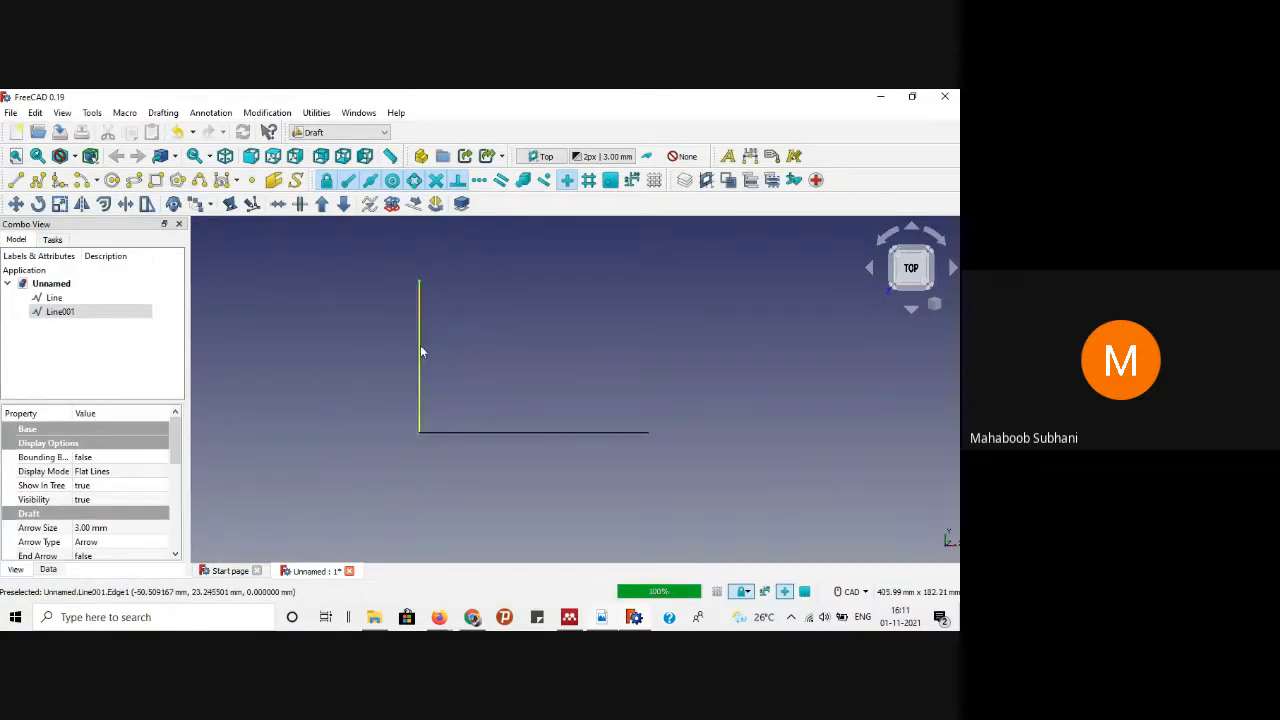
pyautogui.click(441, 314)
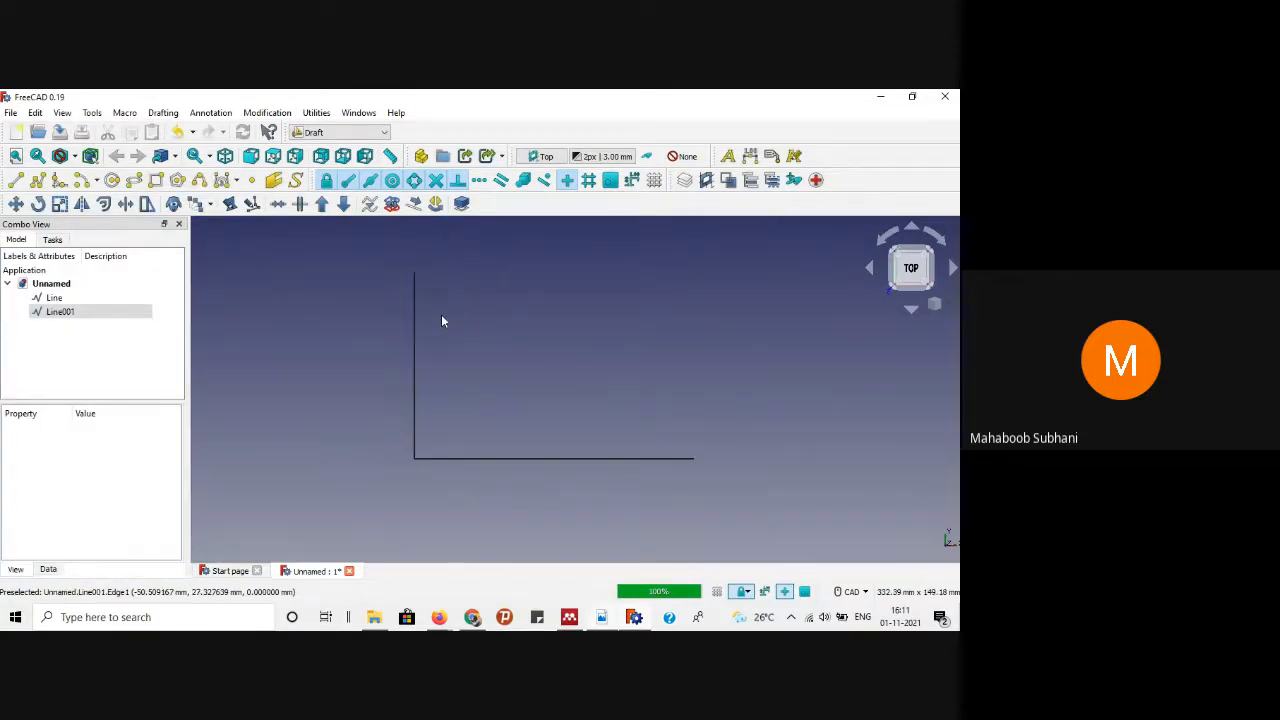
# Step: Draw a 120 mm horizontal line to the right from the upper end of the vertical line
pyautogui.click(17, 182)
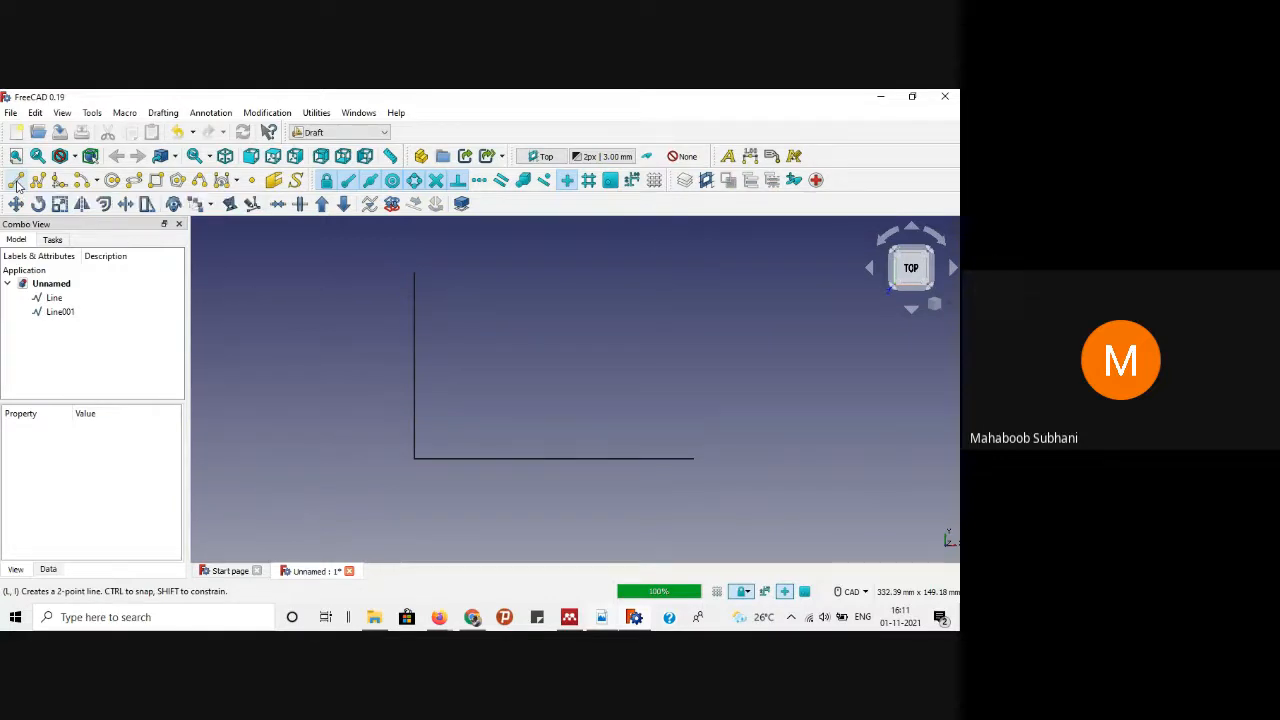
pyautogui.click(415, 278)
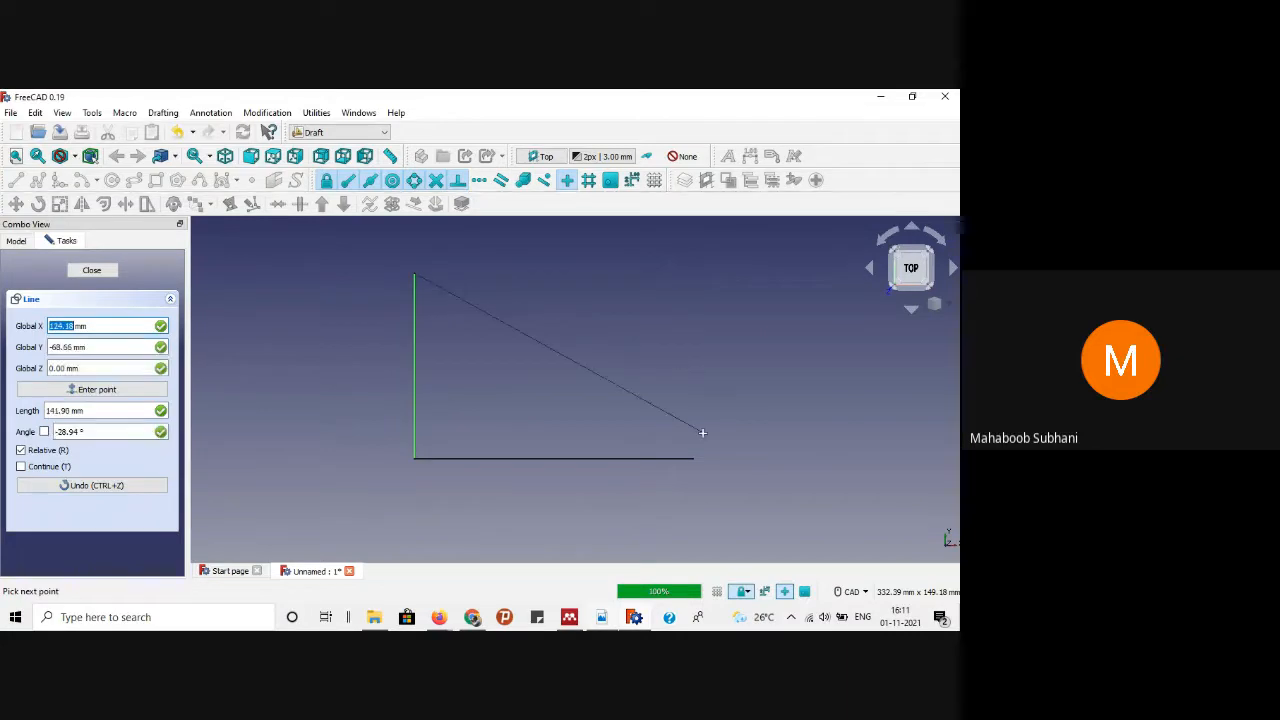
pyautogui.press('shift')
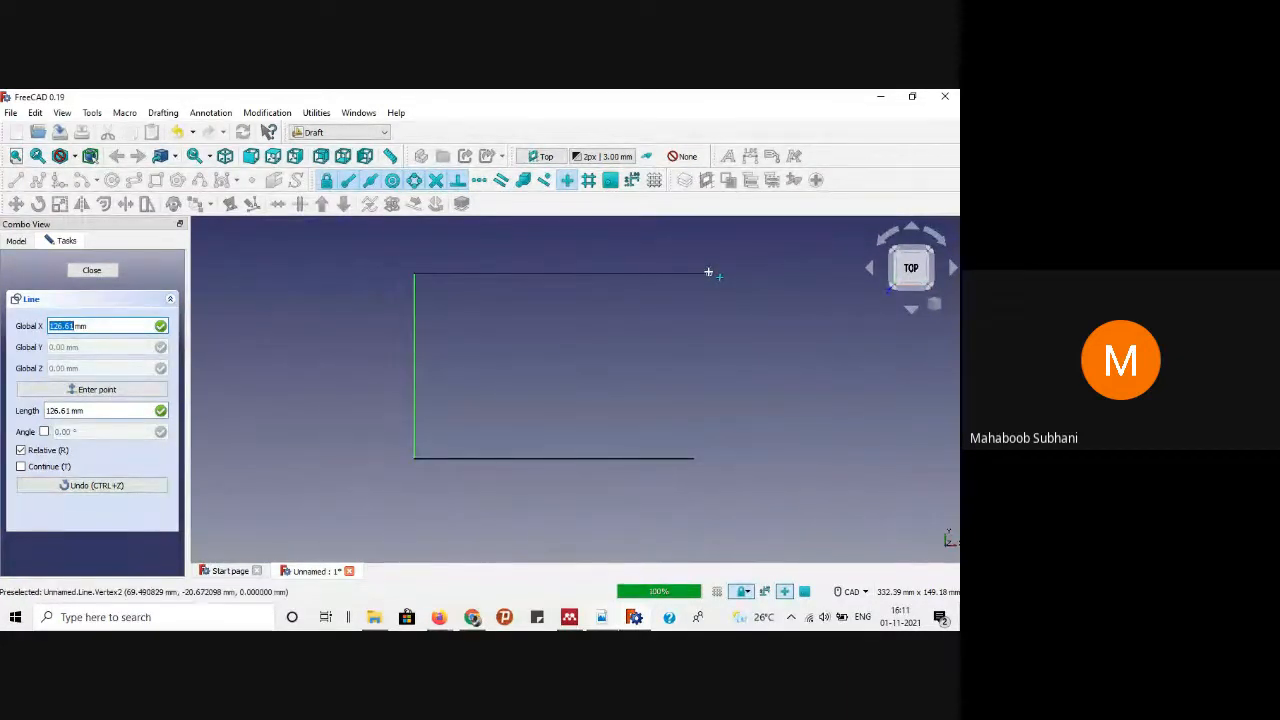
pyautogui.press('Tab')
pyautogui.press('Tab')
pyautogui.write('120')
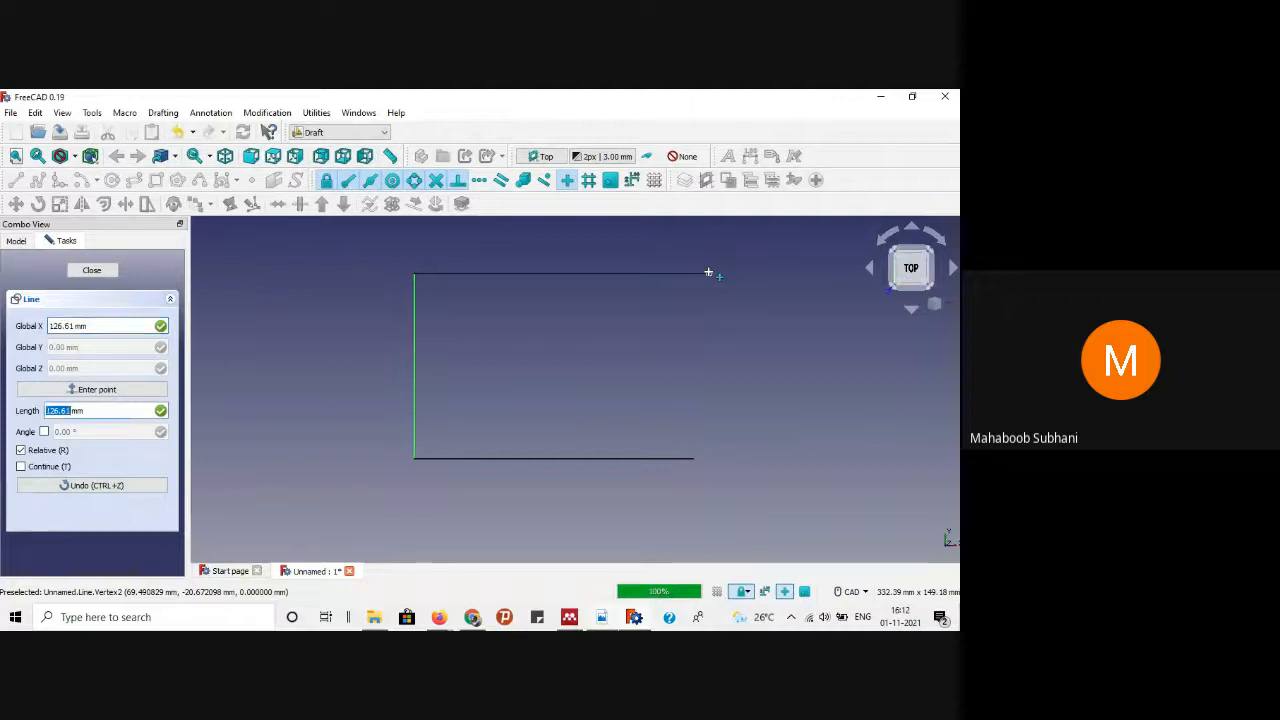
pyautogui.press('Return')
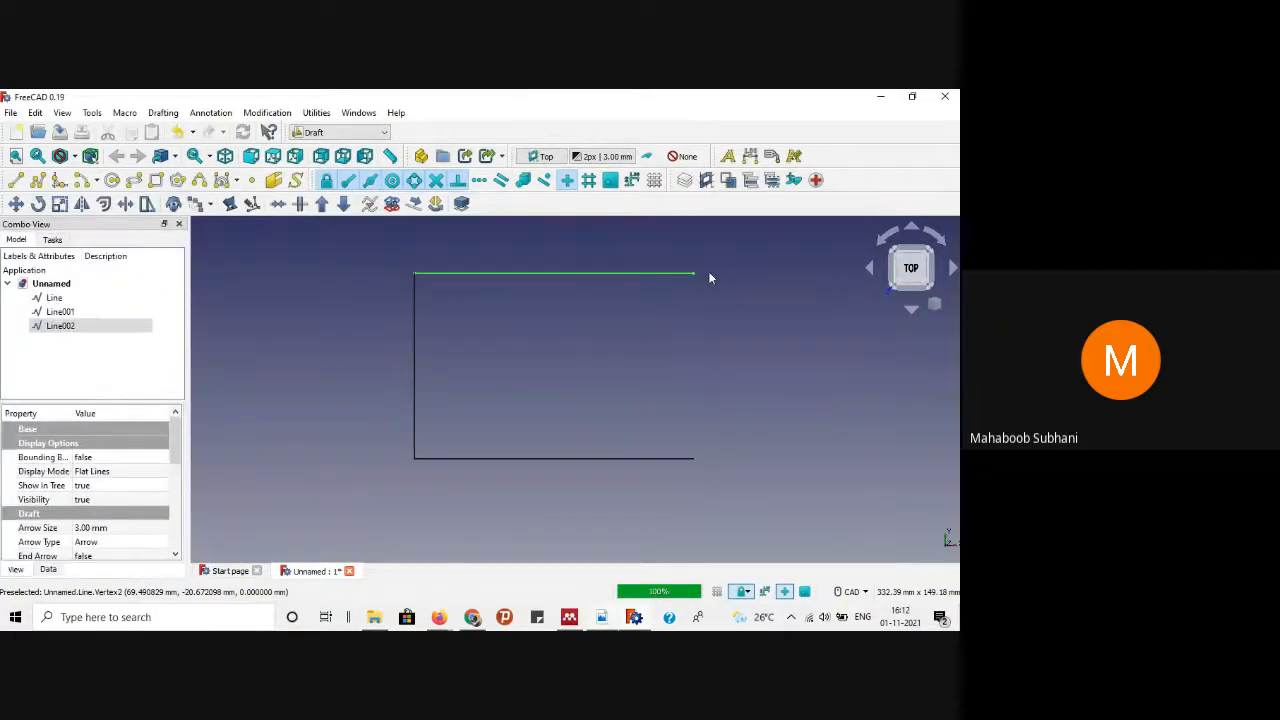
# Step: Draw an 80 mm vertical line downward from the right end of the upper side to close the rectangle
pyautogui.click(16, 179)
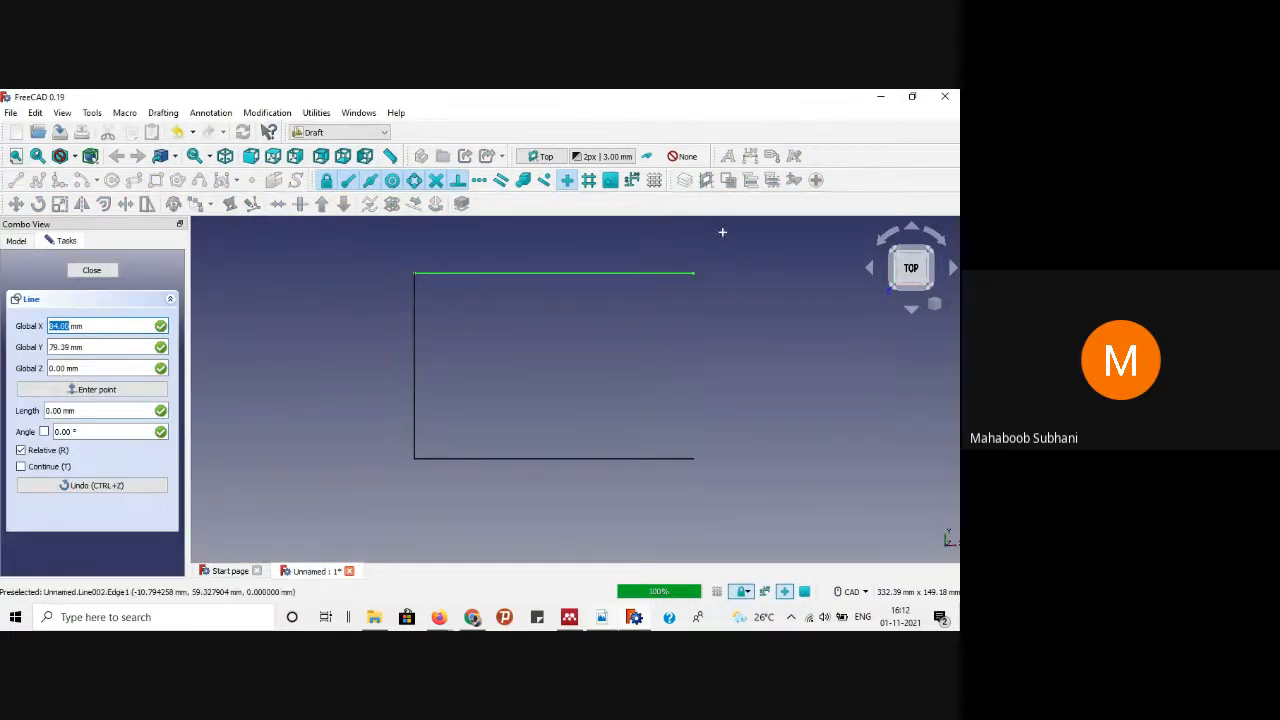
pyautogui.click(693, 273)
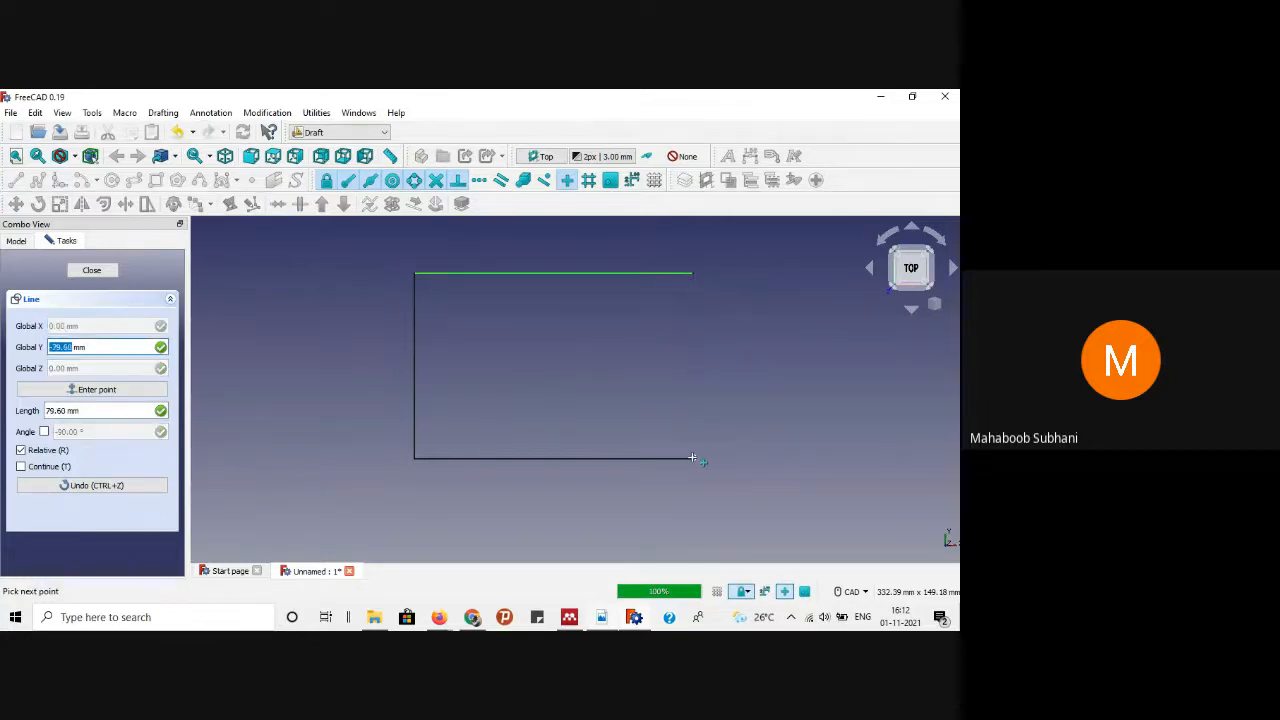
pyautogui.press('Tab')
pyautogui.press('Tab')
pyautogui.write('80')
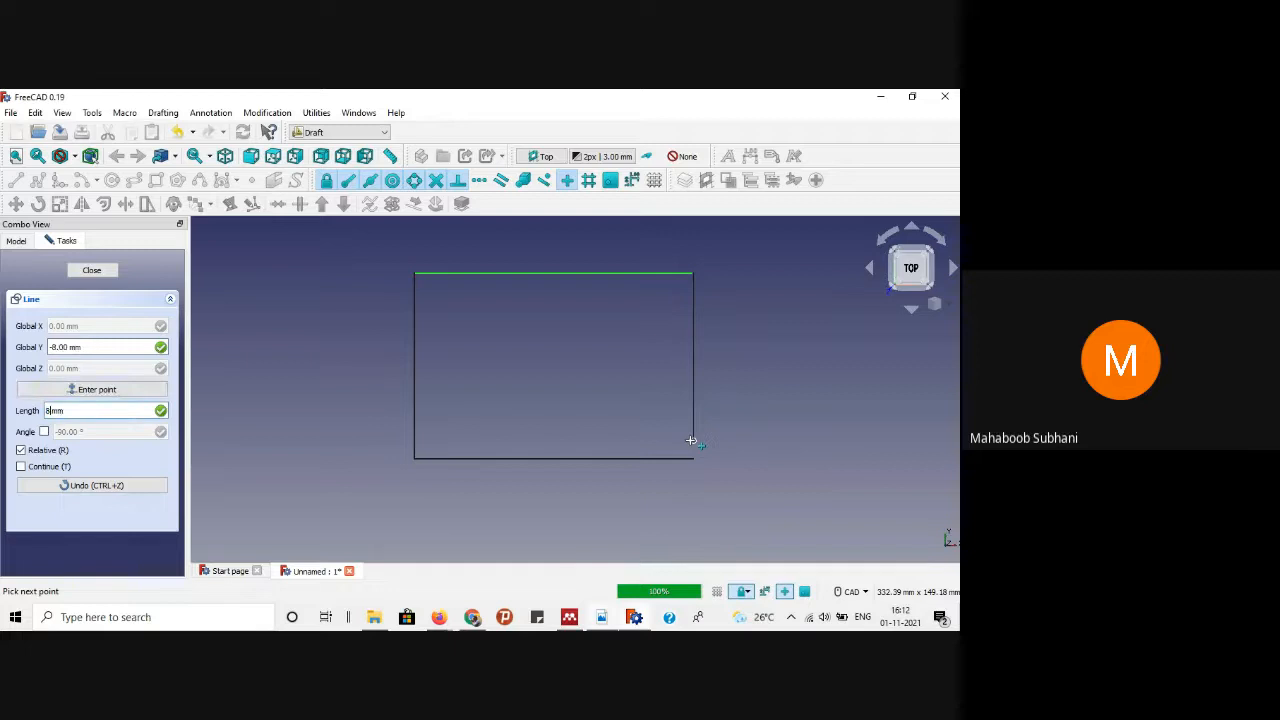
pyautogui.press('Return')
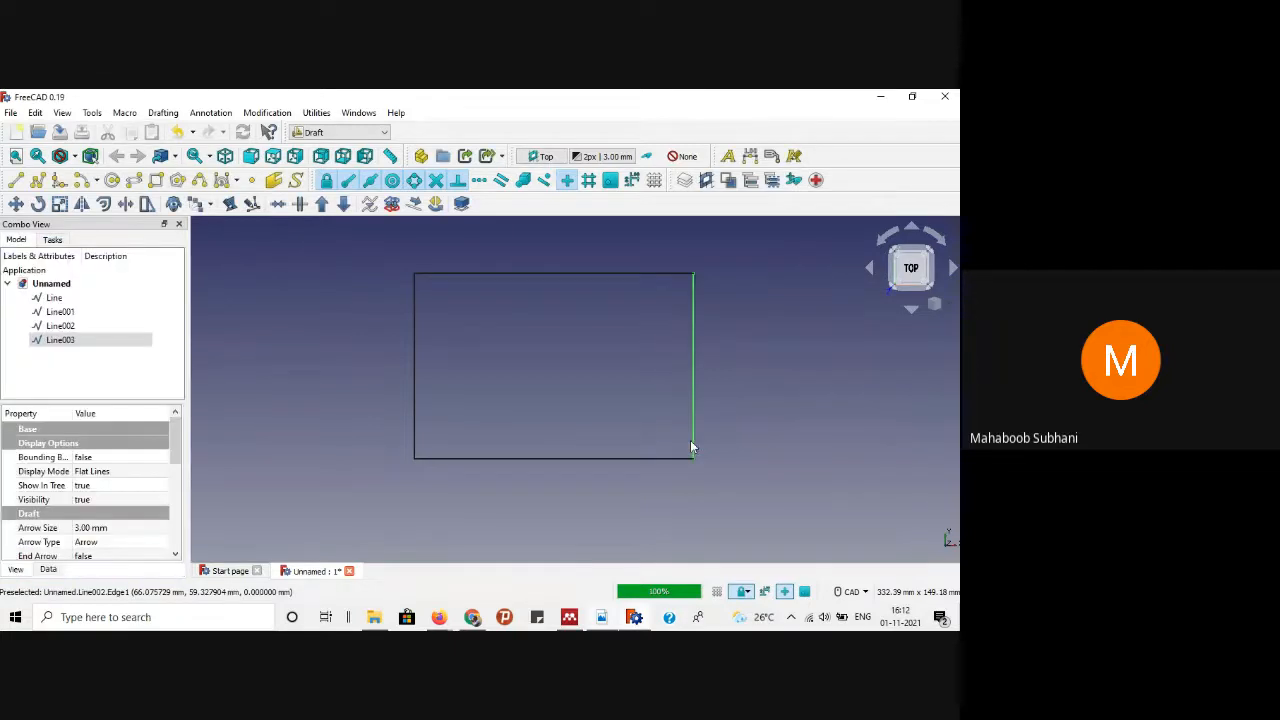
# Step: Clear the selection, inspect the rectangle and switch to FreeCAD.pdf in Adobe Reader to consult the Problem 03 figure
pyautogui.click(802, 427)
pyautogui.scroll(3, 500, 277)
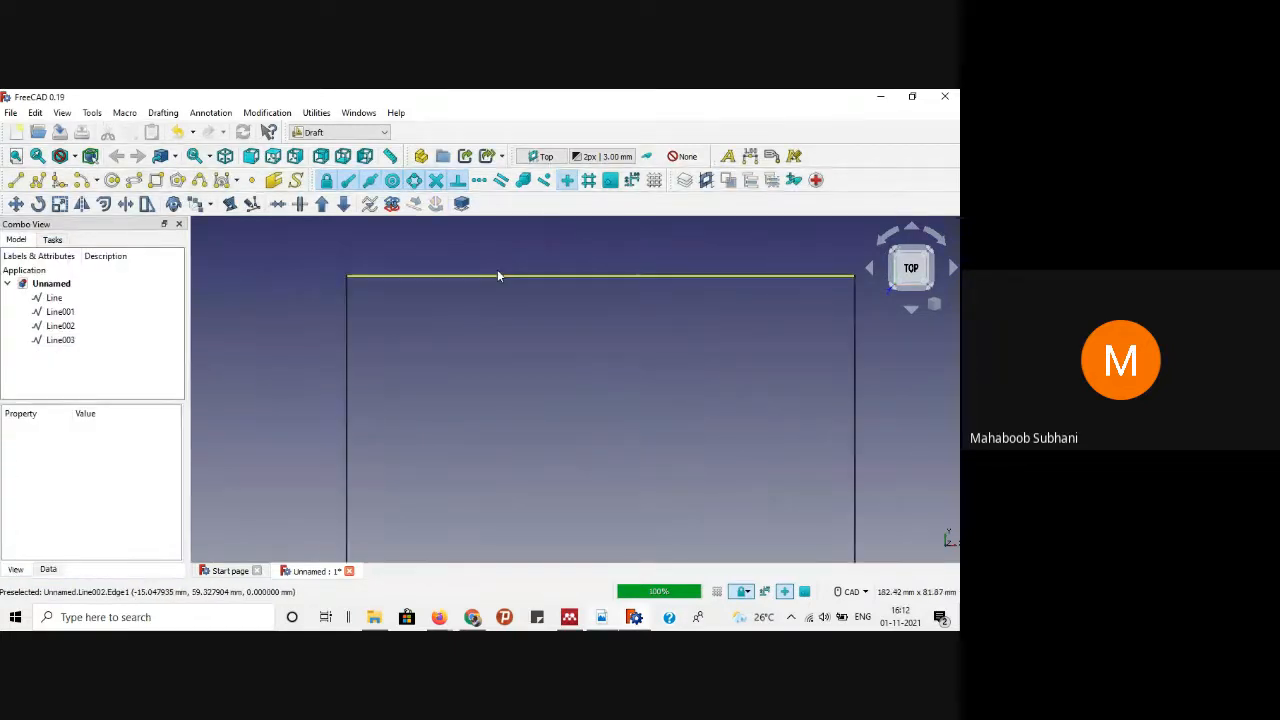
pyautogui.scroll(-2, 497, 292)
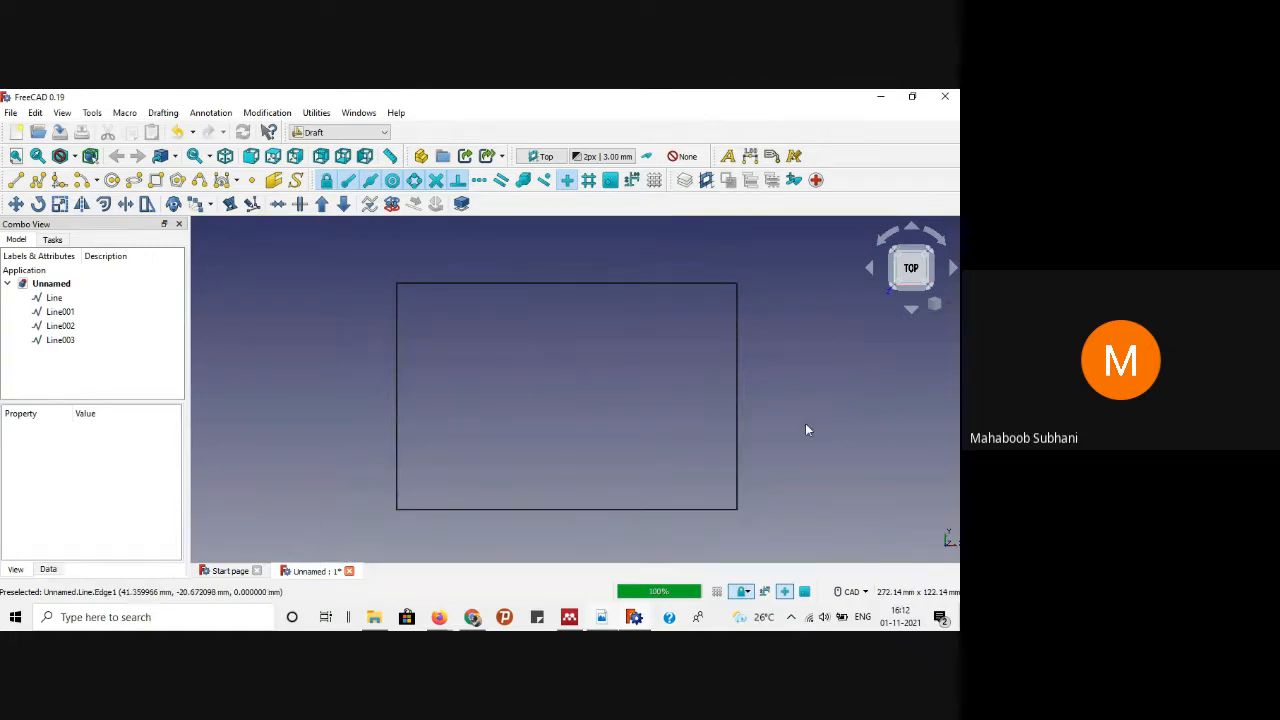
pyautogui.click(601, 617)
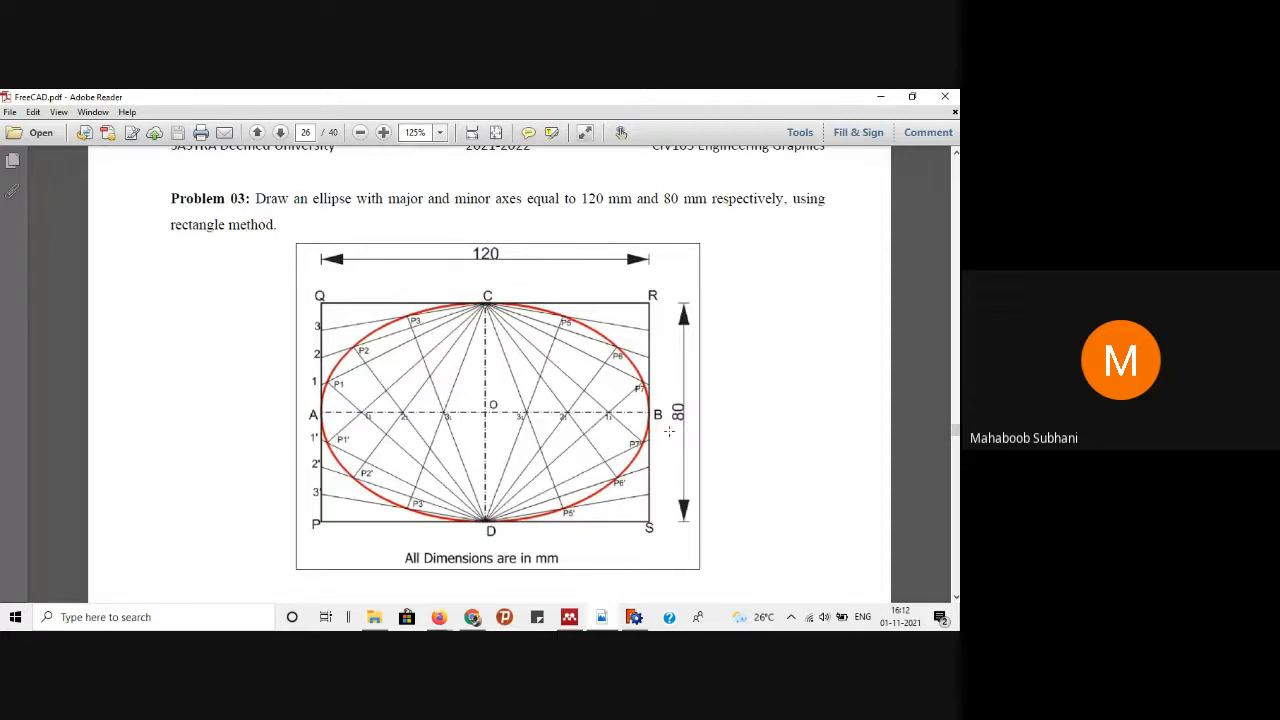
# Step: Switch back from the PDF to the rectangle drawing in FreeCAD, with no drawing command left active
pyautogui.click(876, 96)
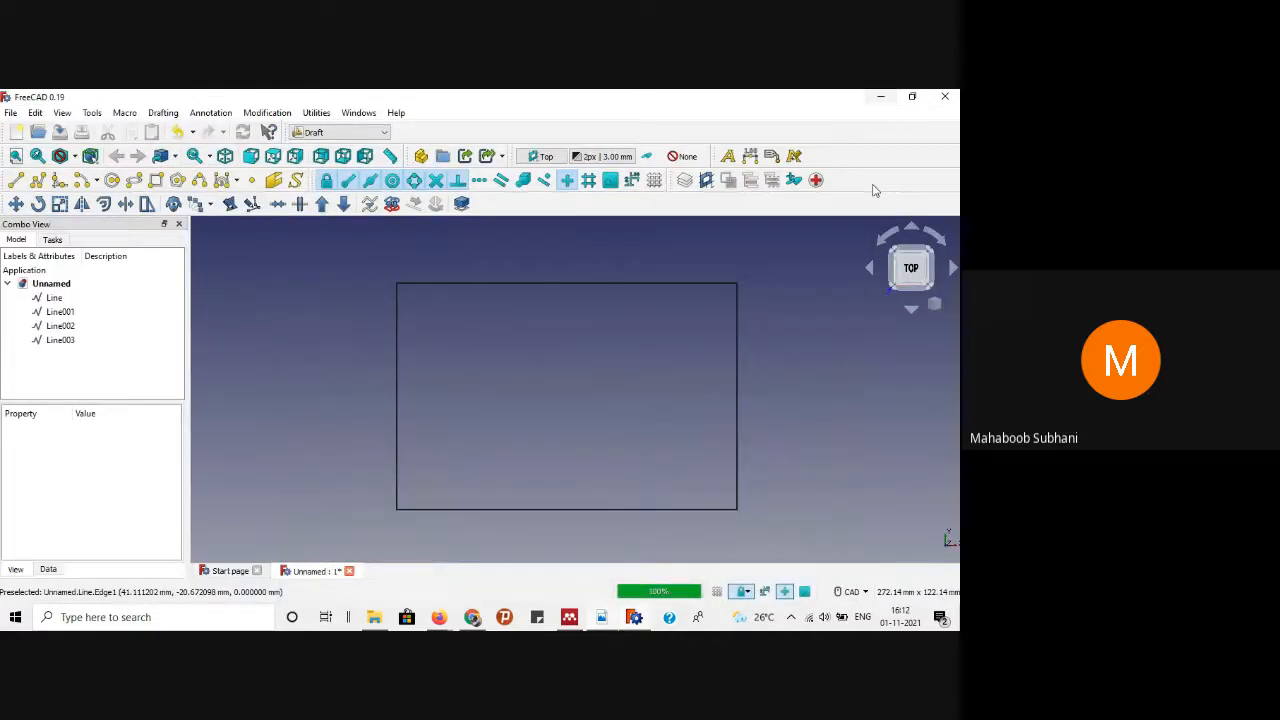
pyautogui.click(16, 183)
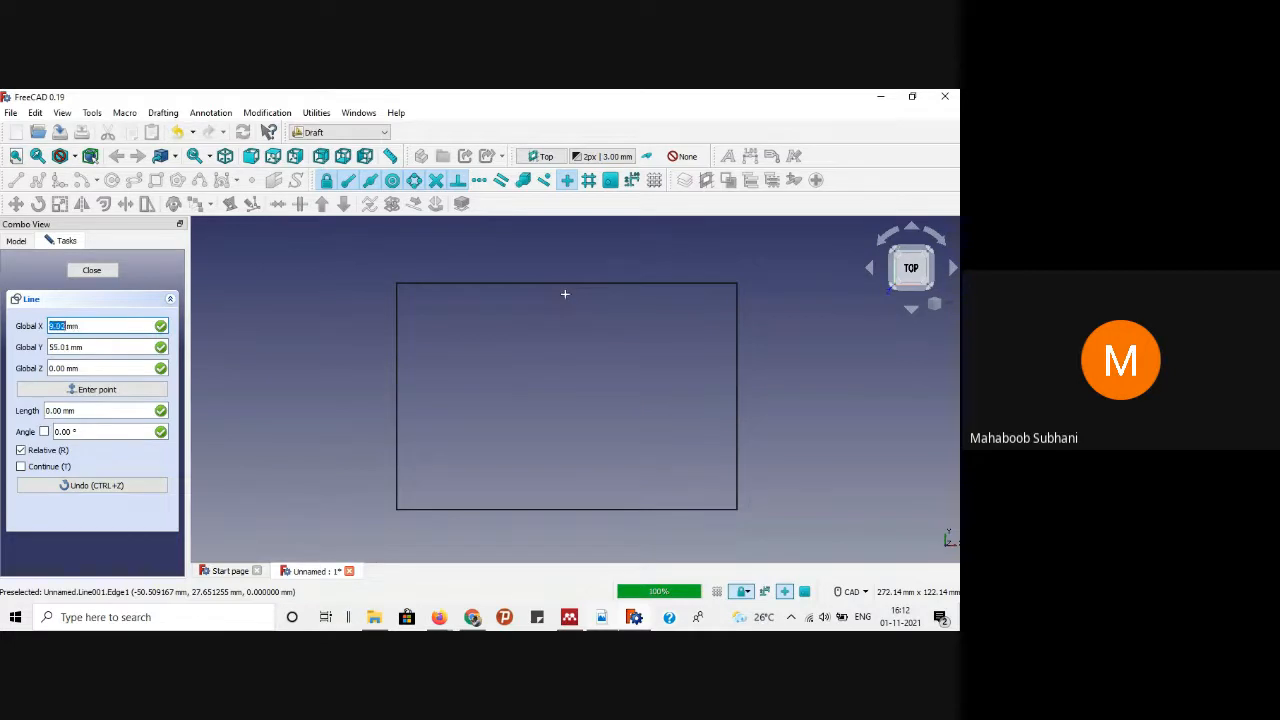
pyautogui.click(110, 271)
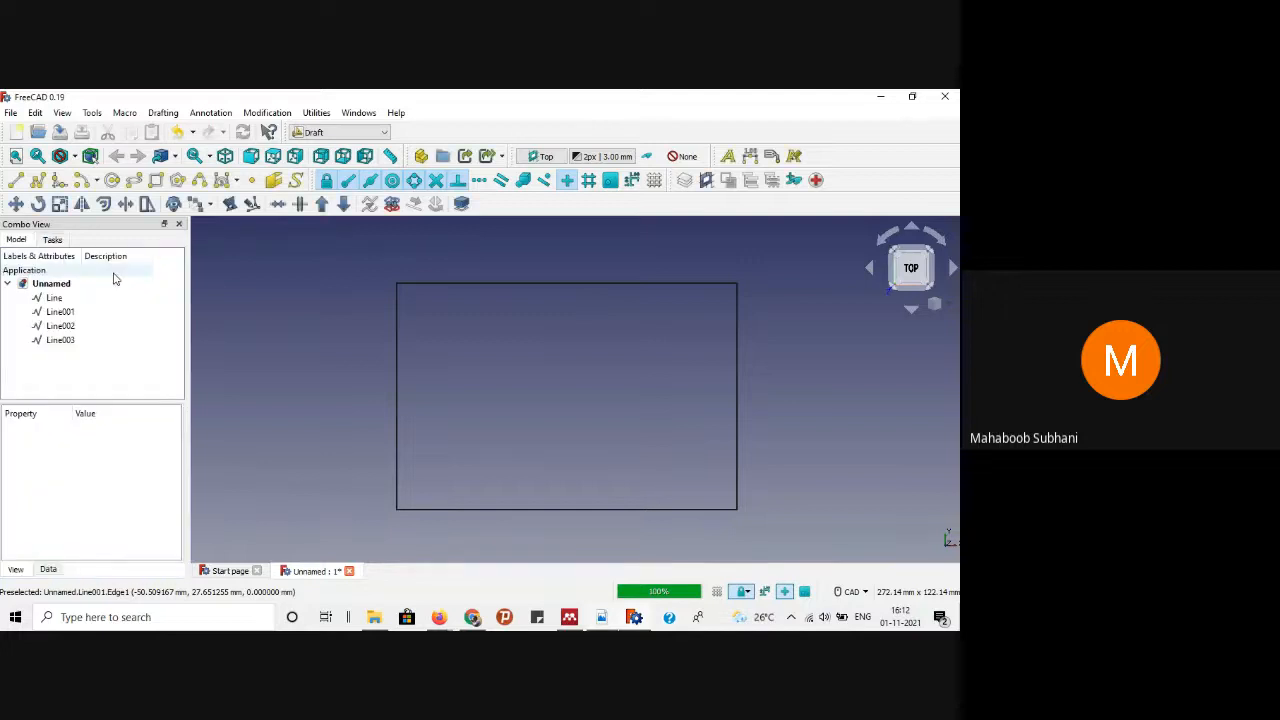
# Step: Delete the rectangle's upper side and both vertical sides, Line001 to Line003, keeping only the horizontal base line
pyautogui.click(94, 341)
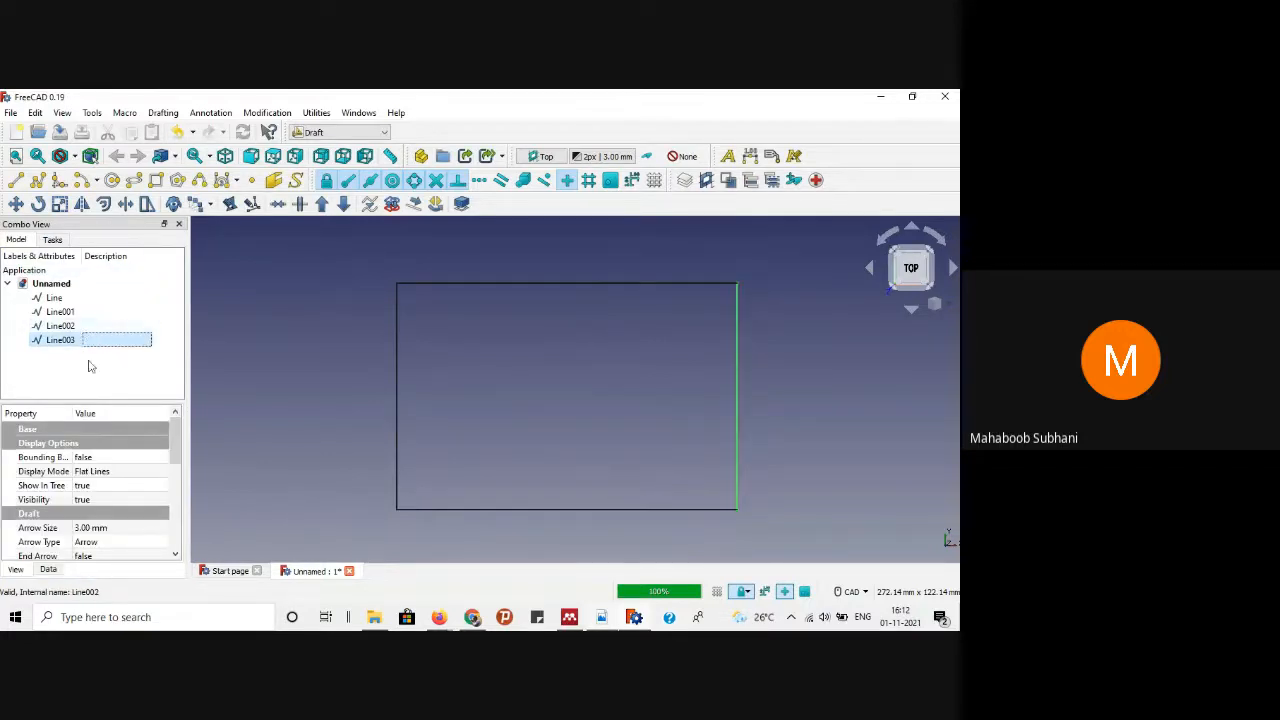
pyautogui.keyDown('ctrl'); pyautogui.click(52, 327); pyautogui.keyUp('ctrl')
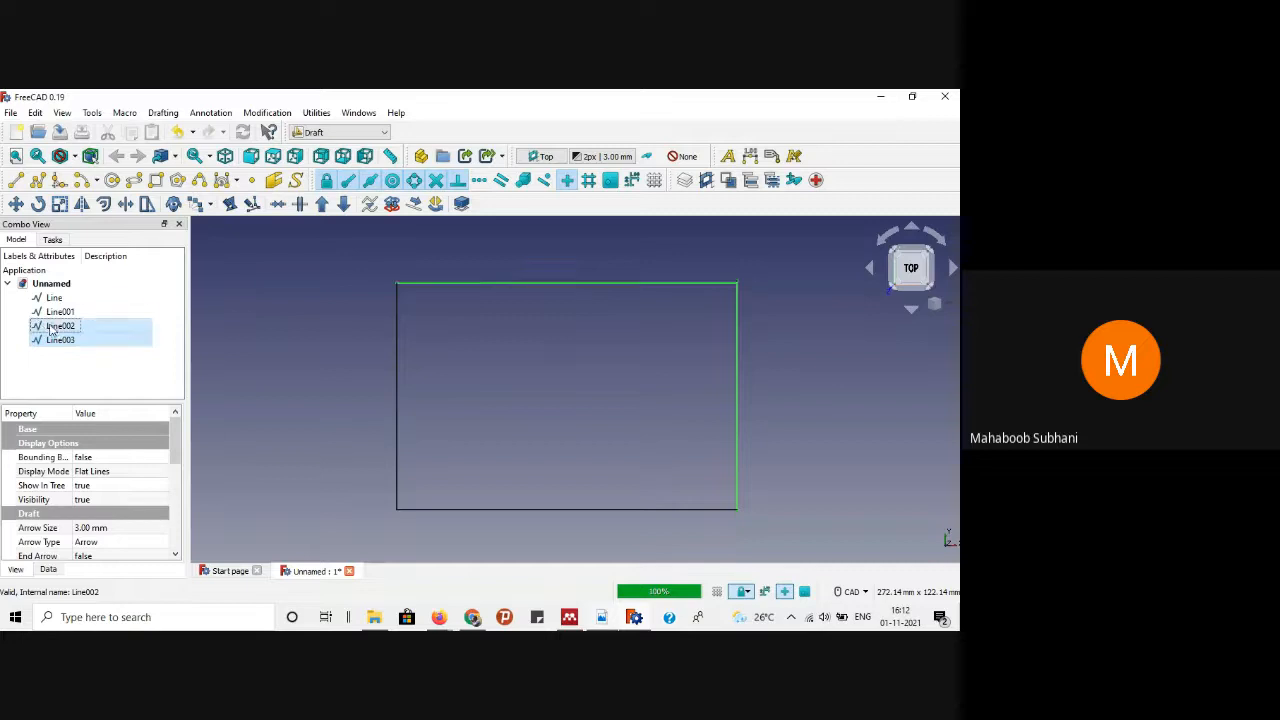
pyautogui.keyDown('ctrl'); pyautogui.click(64, 314); pyautogui.keyUp('ctrl')
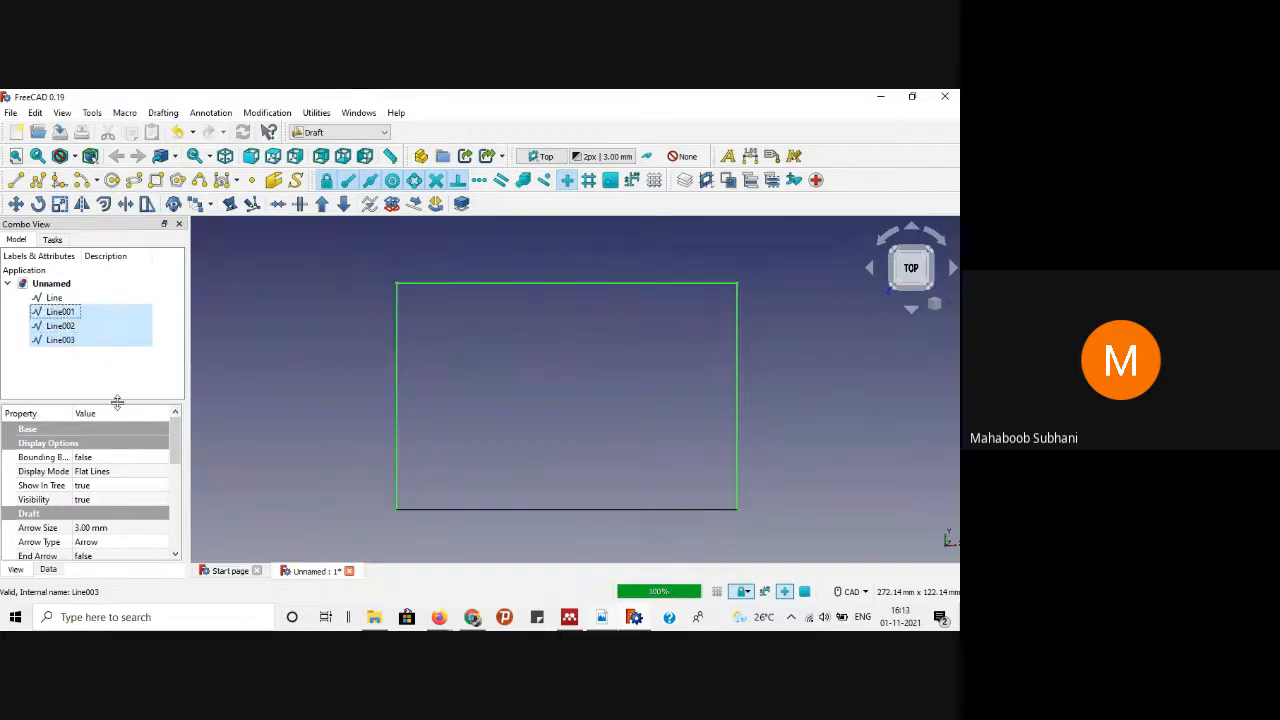
pyautogui.click(98, 367)
pyautogui.click(80, 345)
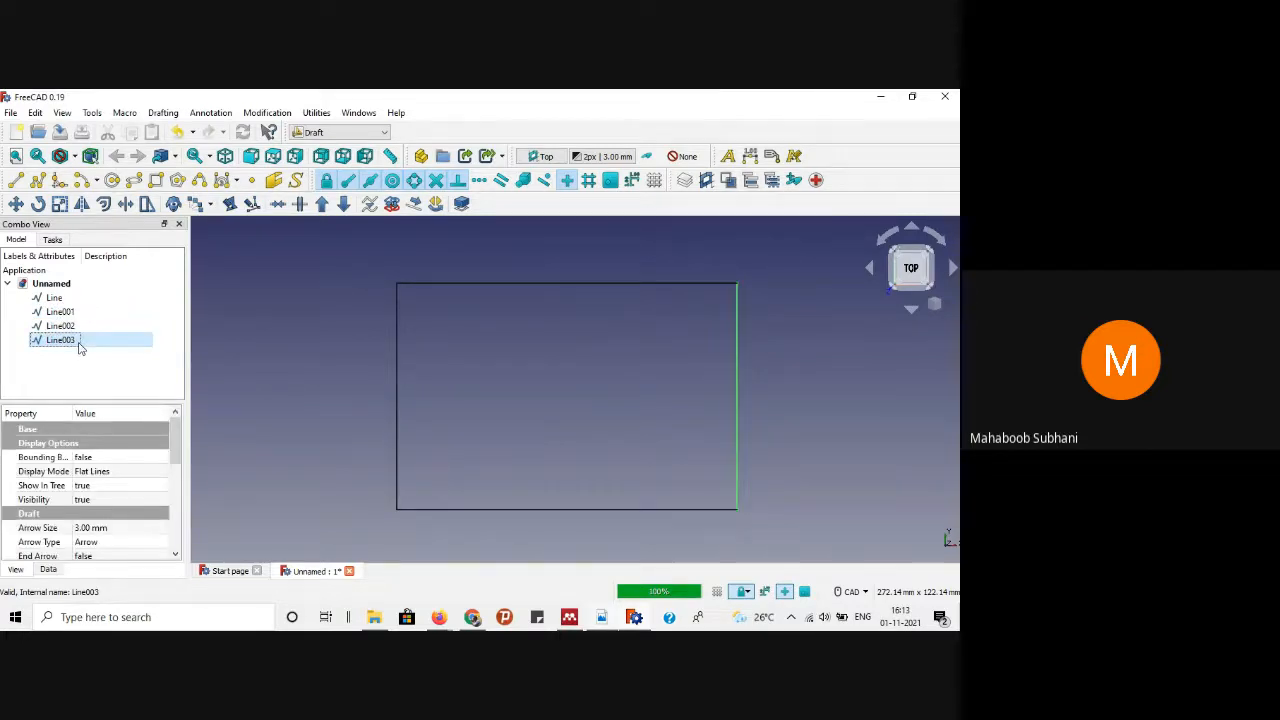
pyautogui.click(64, 313)
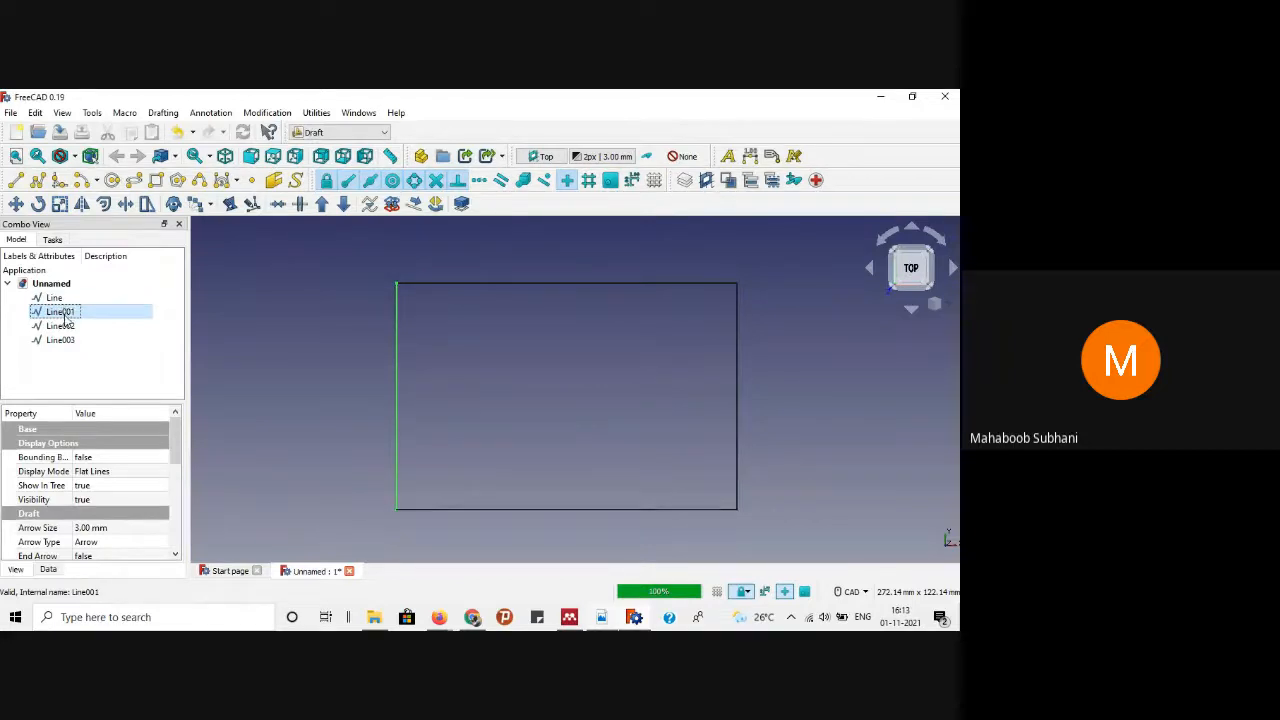
pyautogui.keyDown('ctrl'); pyautogui.click(62, 326); pyautogui.keyUp('ctrl')
pyautogui.keyDown('ctrl'); pyautogui.click(62, 341); pyautogui.keyUp('ctrl')
pyautogui.press('Delete')
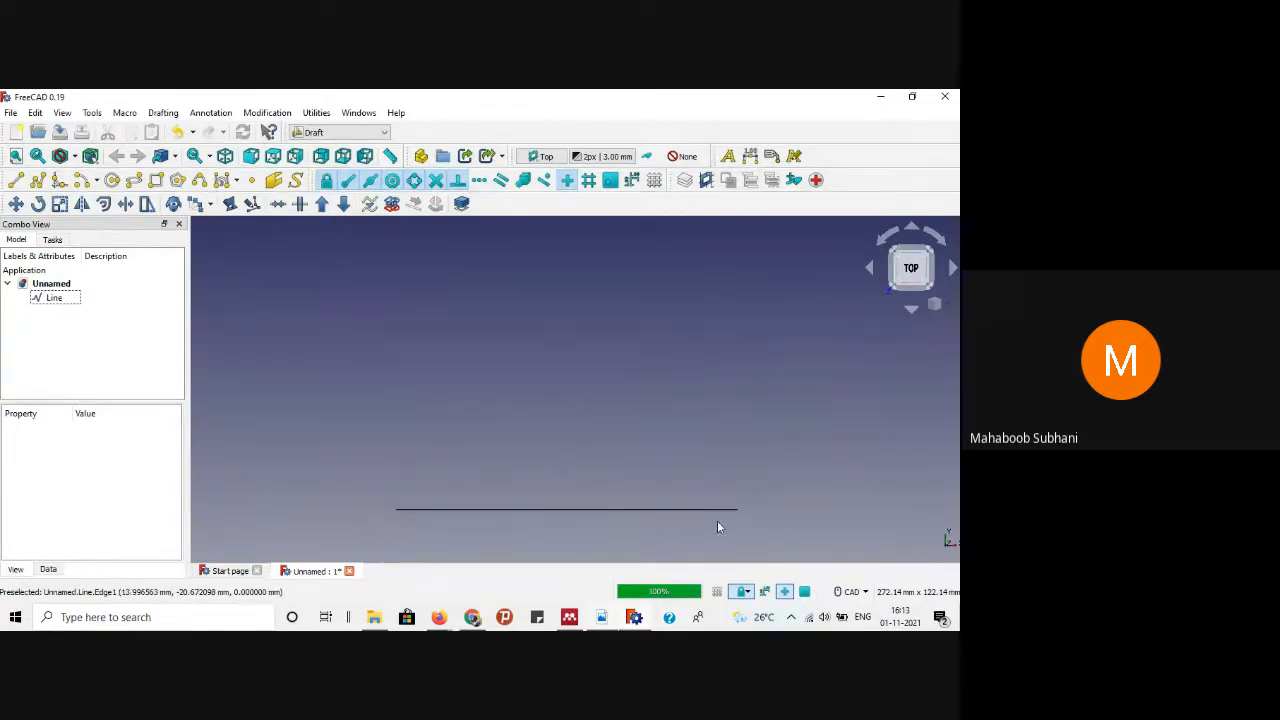
# Step: Redraw the rectangle's left side as an 80 mm vertical line upward from the base line's left end and clear the selection
pyautogui.click(443, 509)
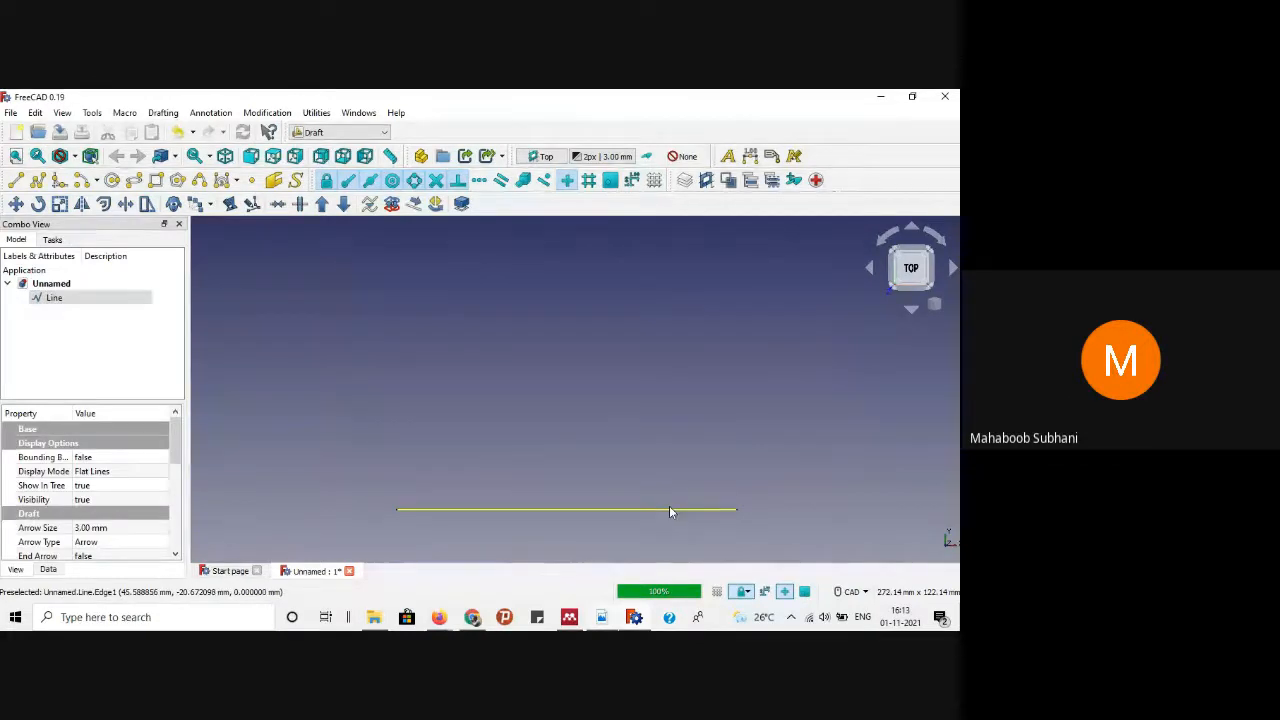
pyautogui.click(16, 180)
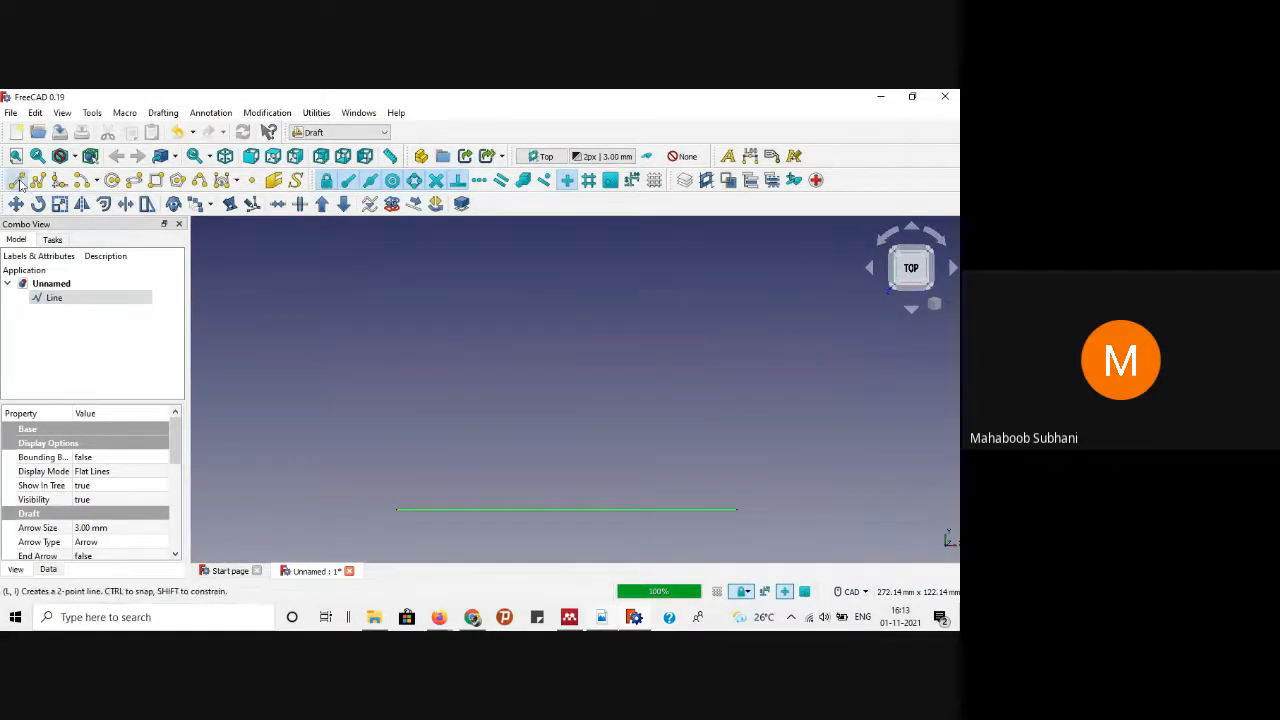
pyautogui.click(412, 509)
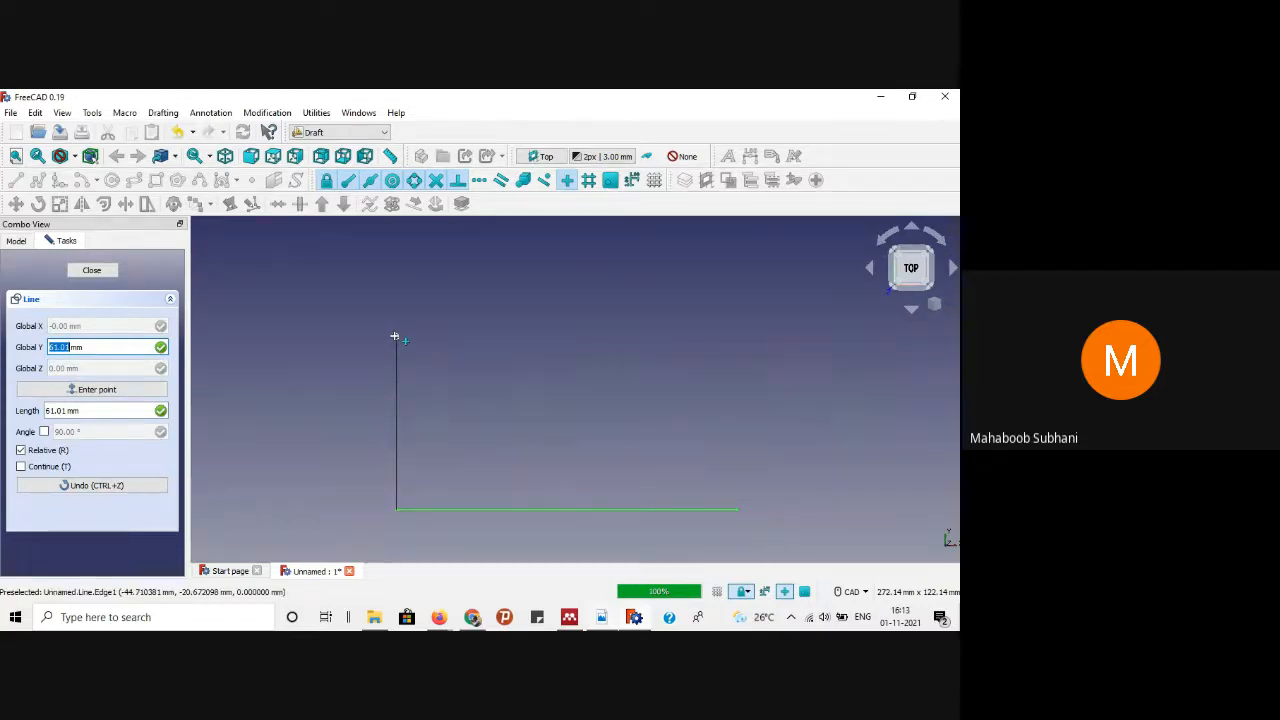
pyautogui.press('Tab')
pyautogui.press('Tab')
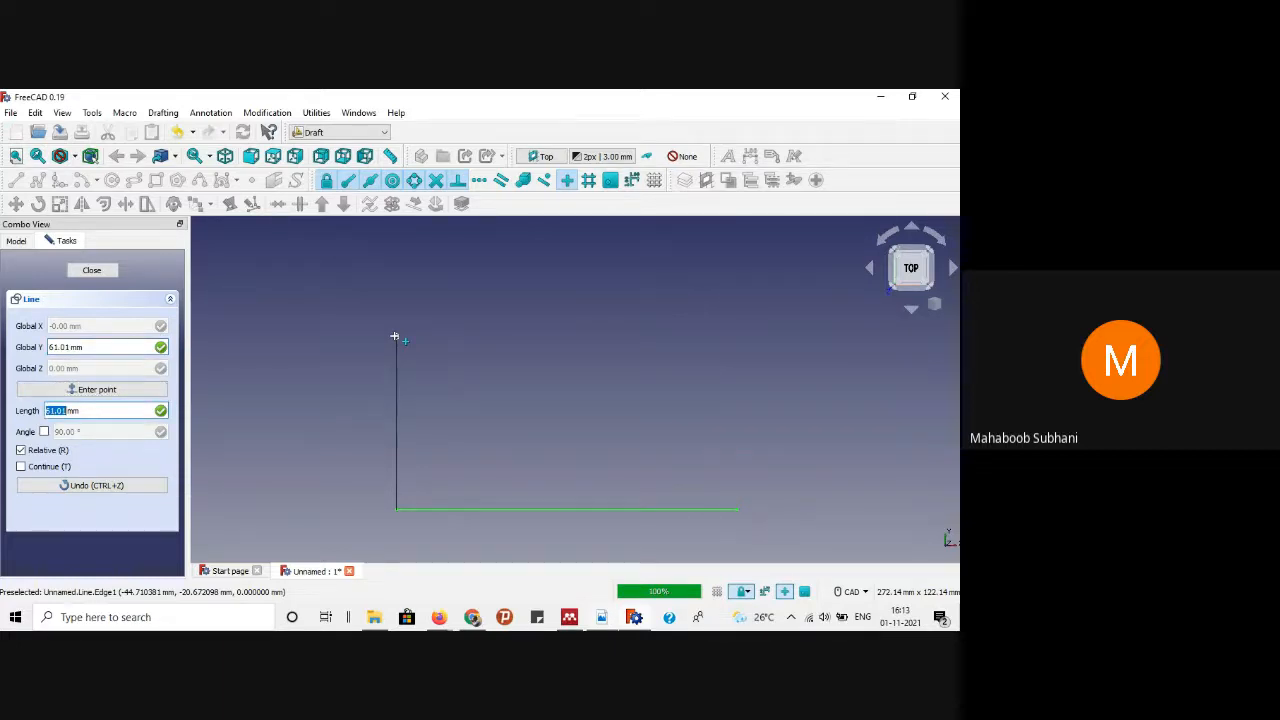
pyautogui.write('80')
pyautogui.press('Return')
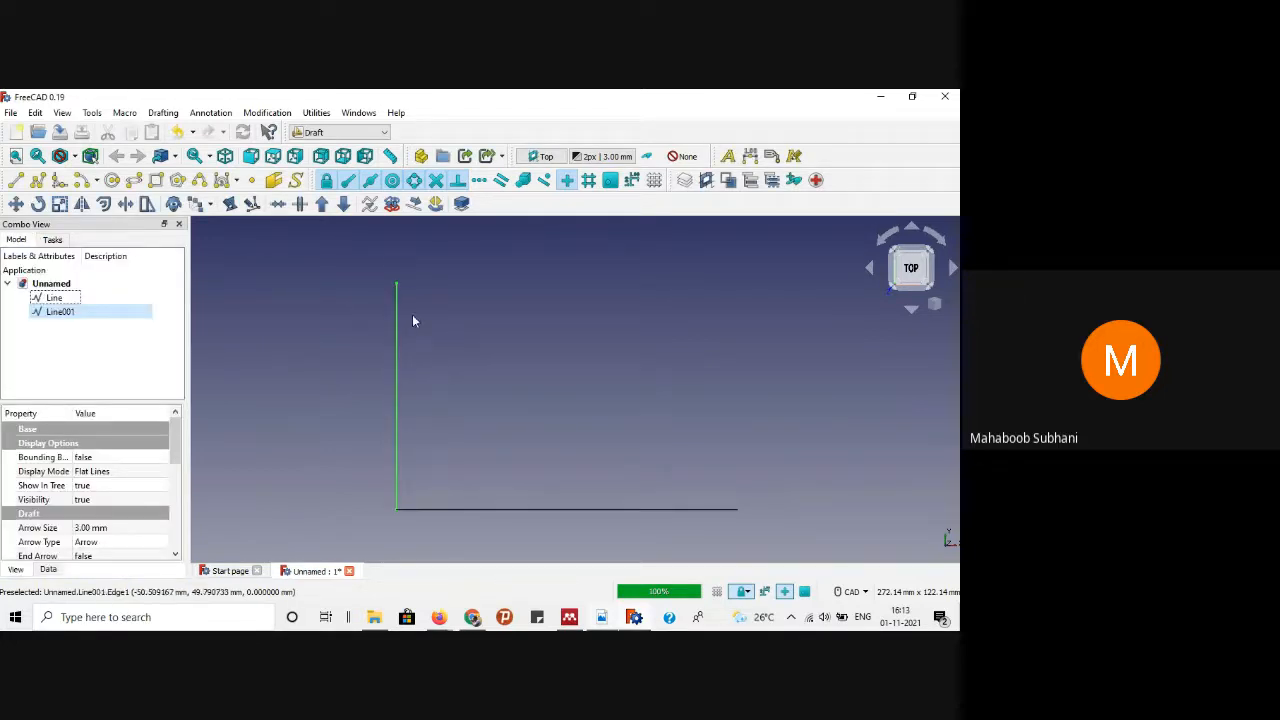
pyautogui.click(413, 321)
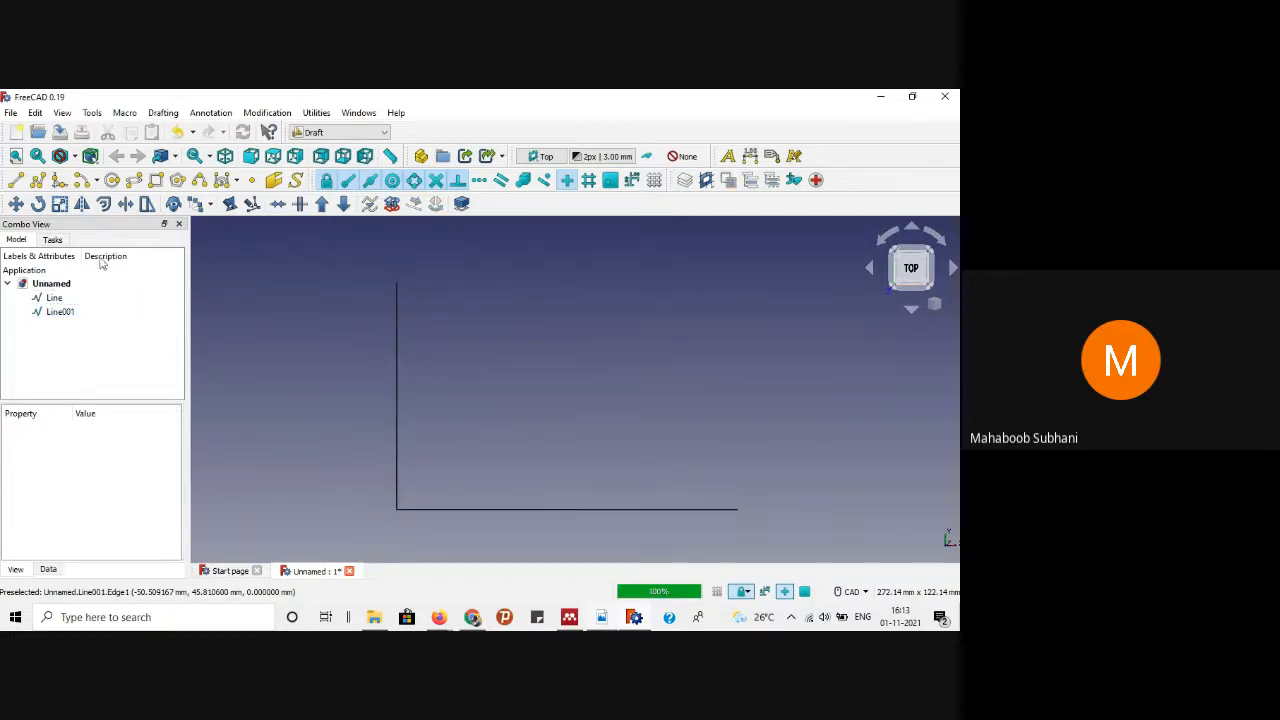
# Step: Start the rectangle's upper side as a line from the upper end of the left vertical line
pyautogui.click(16, 180)
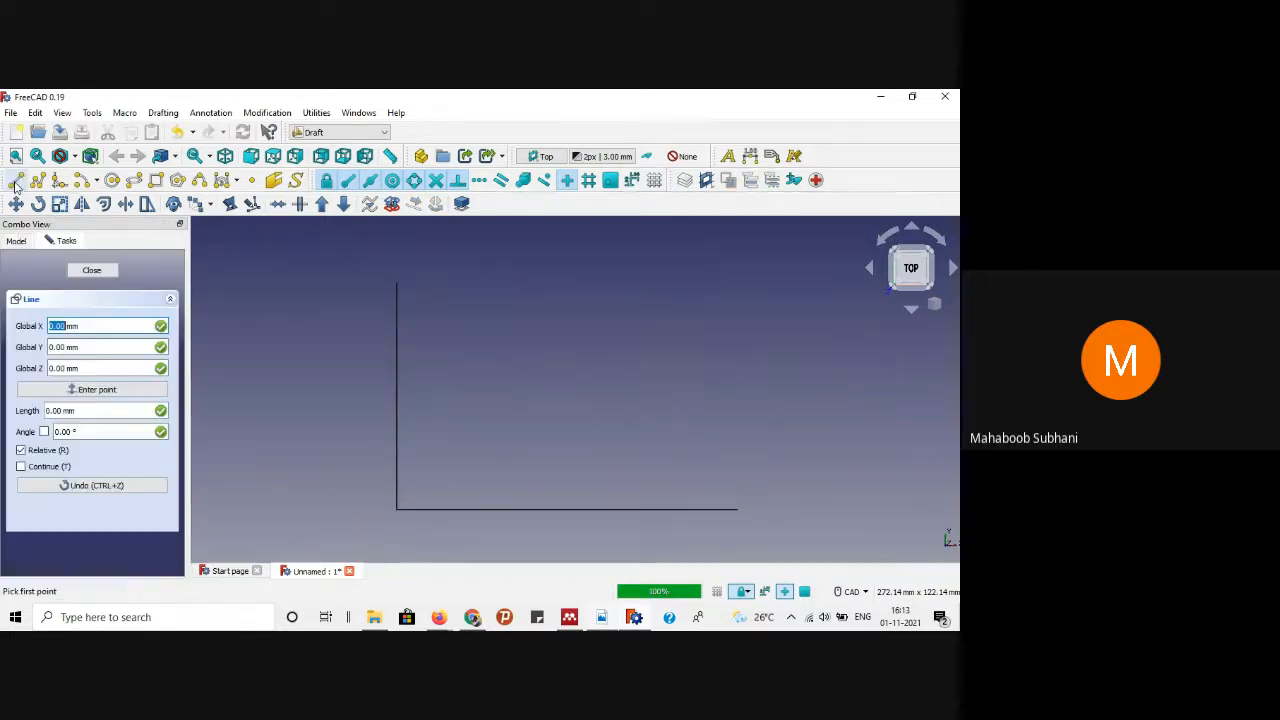
pyautogui.click(396, 294)
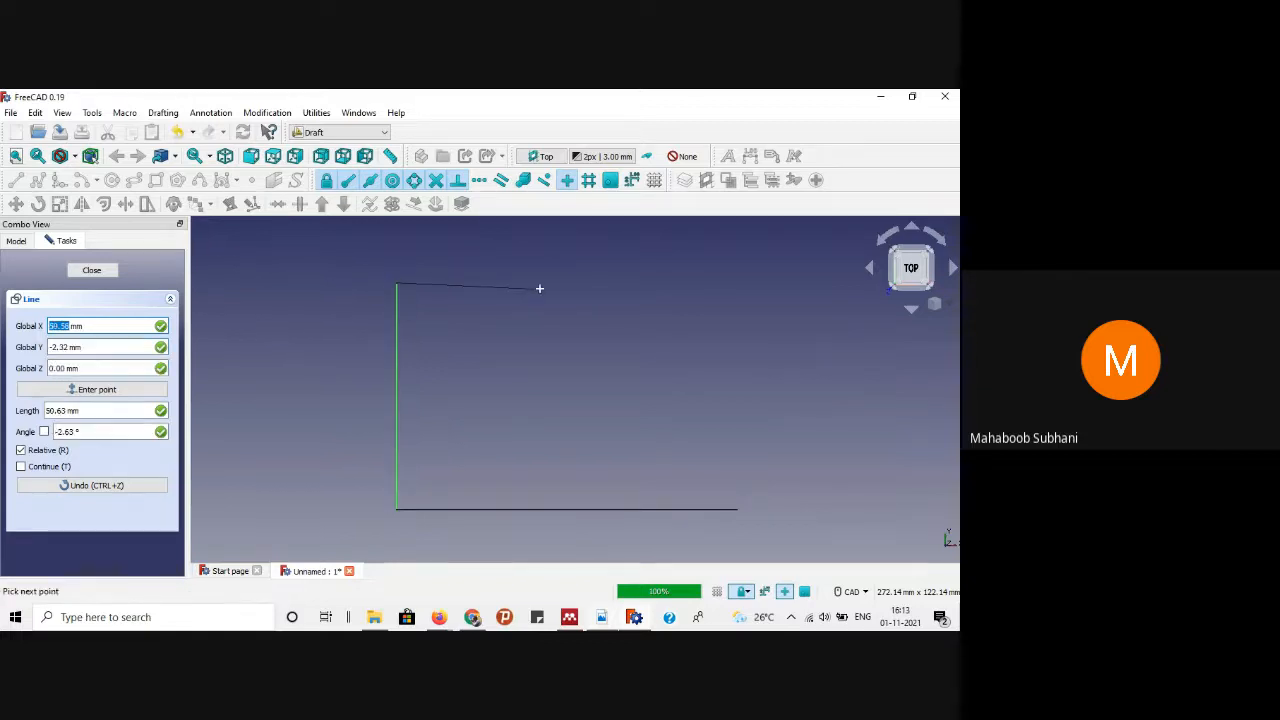
# Step: Complete the rectangle's horizontal upper edge with a length of 120 mm
pyautogui.press('Tab')
pyautogui.press('Tab')
pyautogui.write('120')
pyautogui.press('Return')
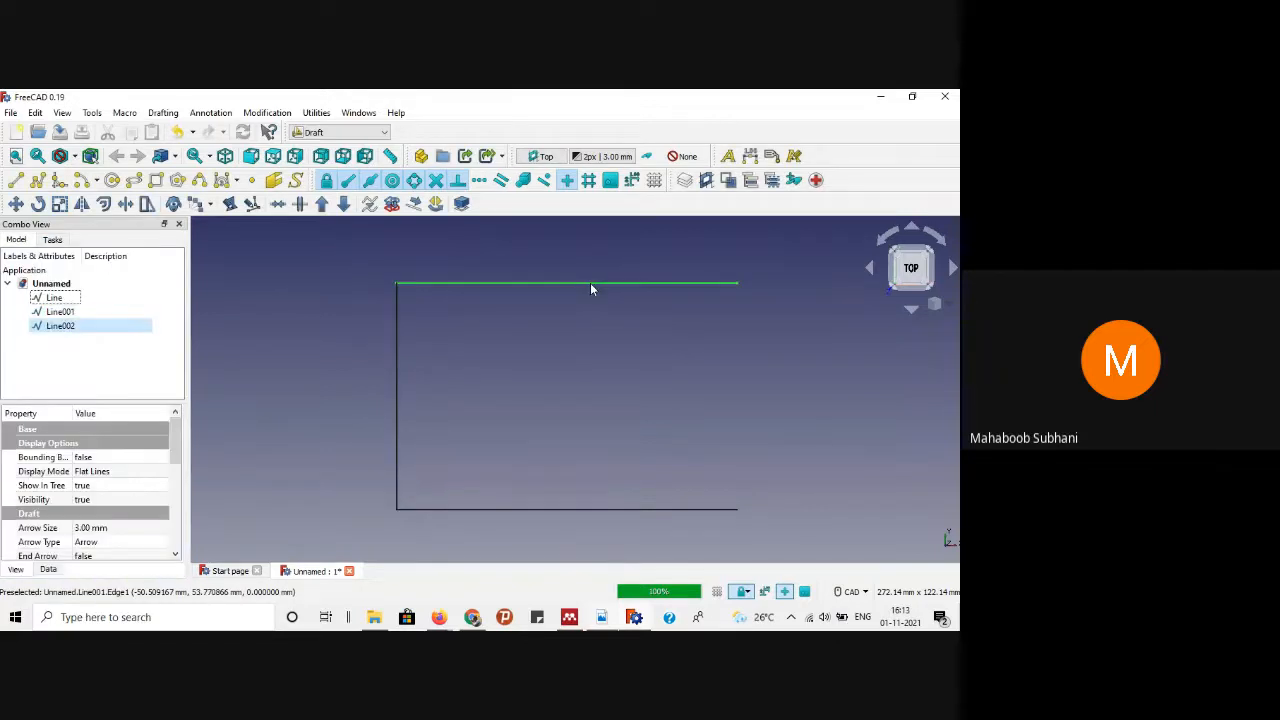
# Step: Draw an 80 mm vertical line down from the upper edge's right endpoint to close the rectangle
pyautogui.click(15, 180)
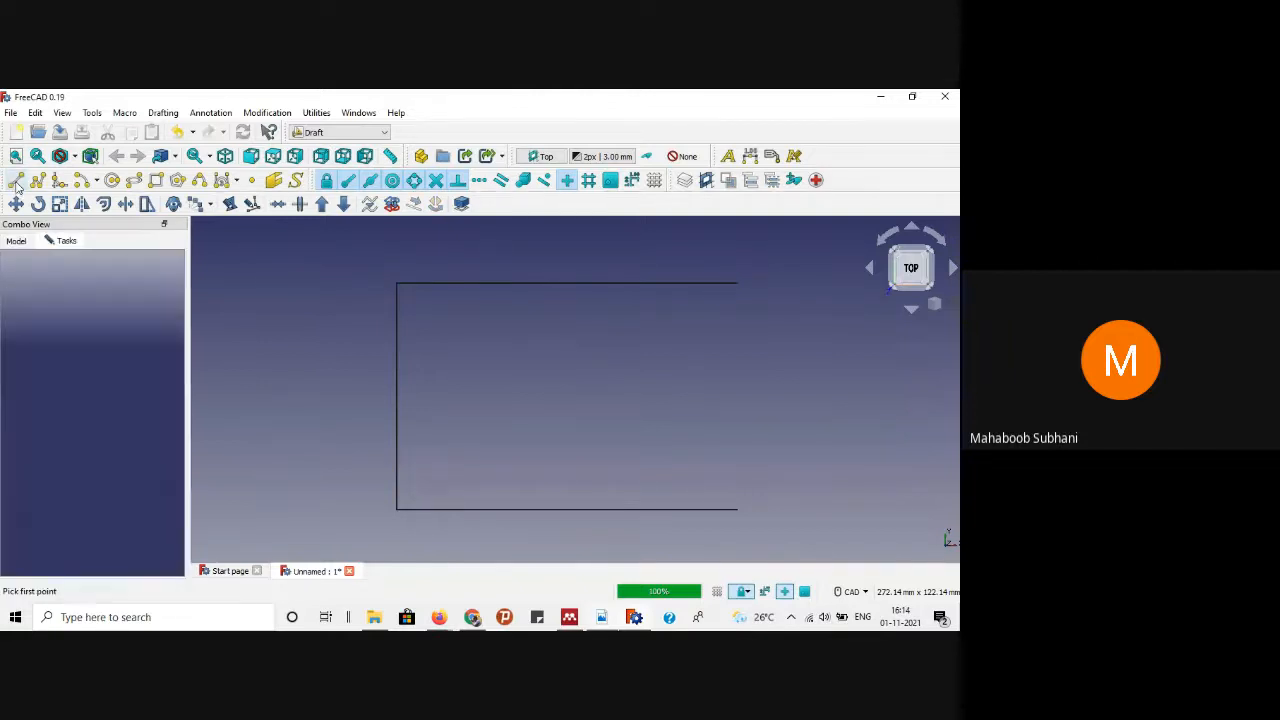
pyautogui.click(714, 284)
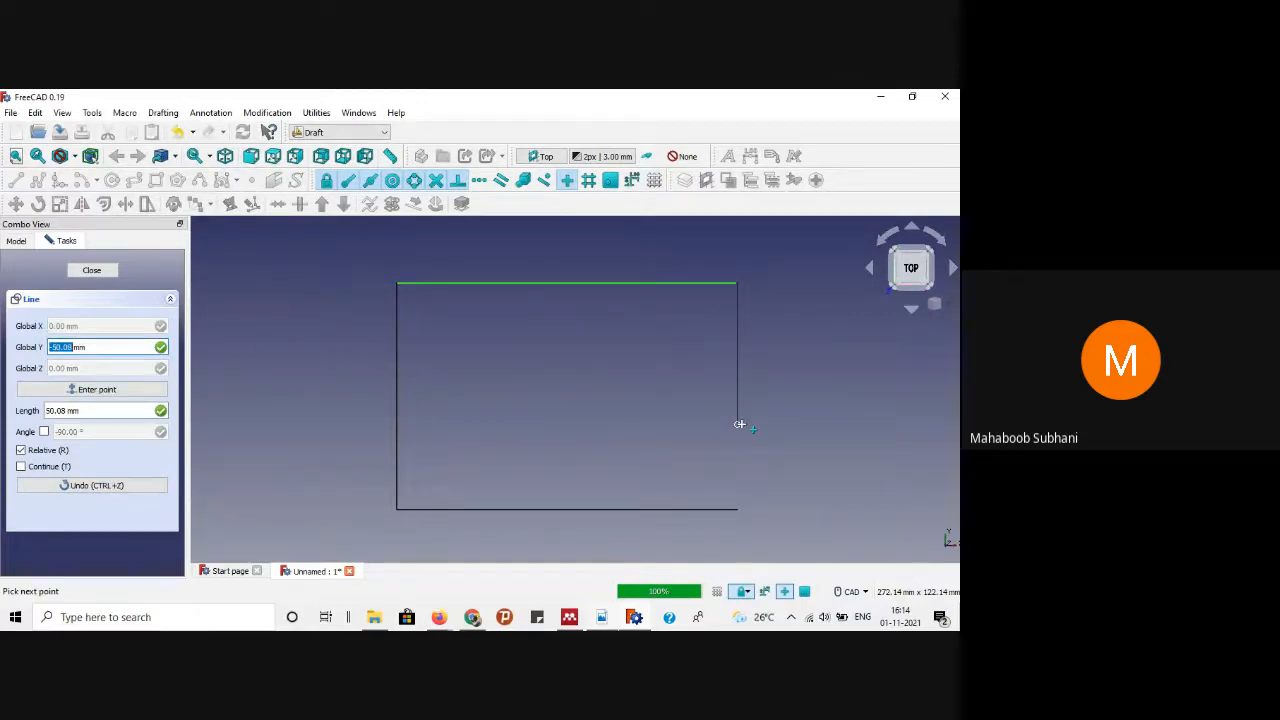
pyautogui.press('Tab')
pyautogui.press('Tab')
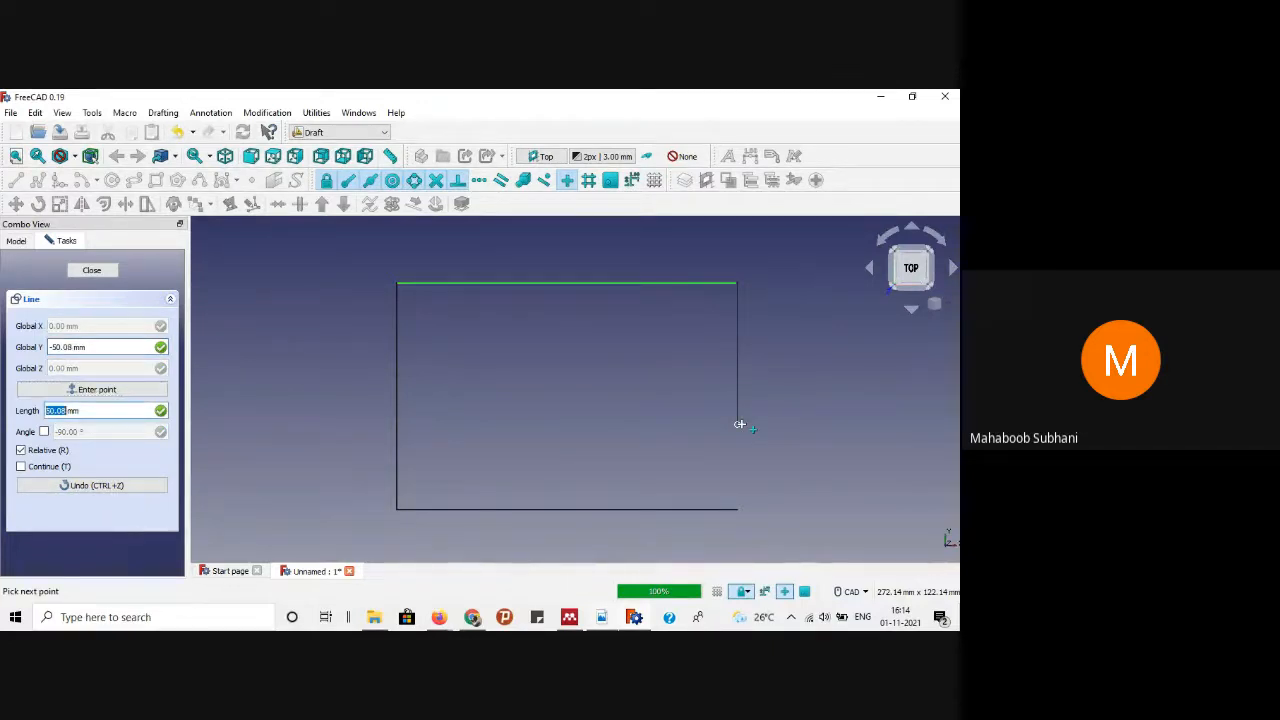
pyautogui.write('80')
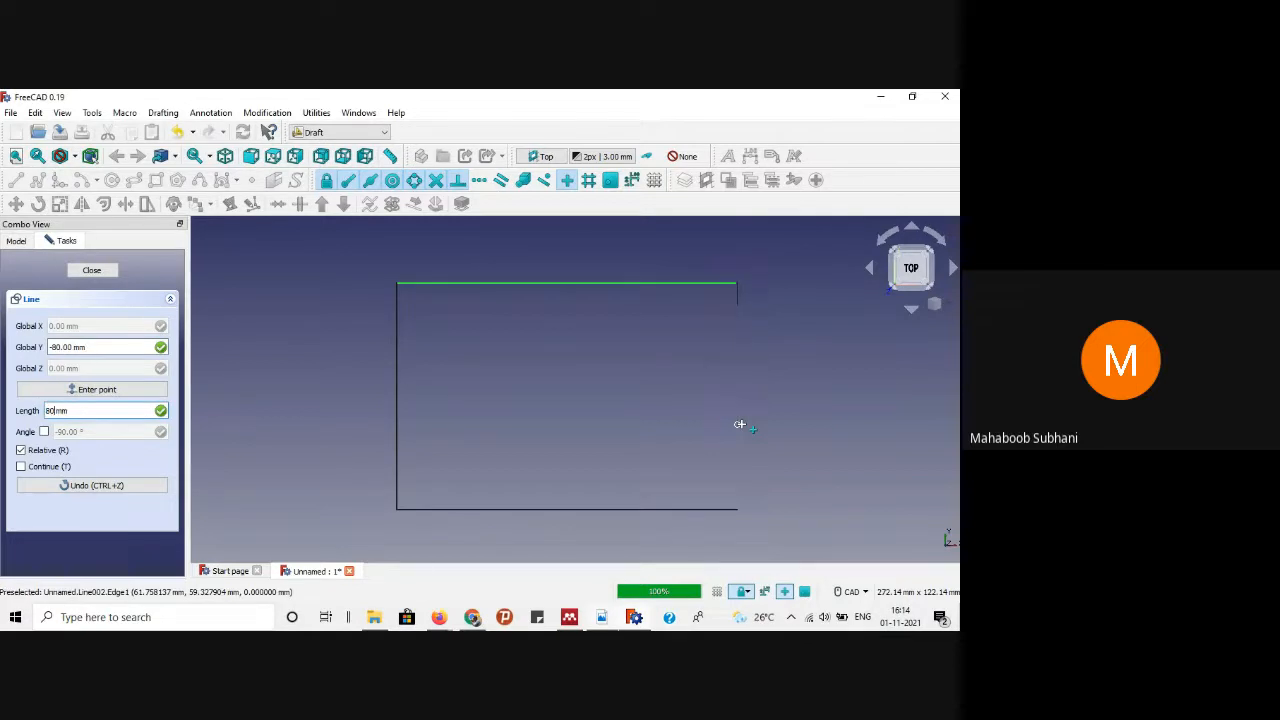
pyautogui.press('Return')
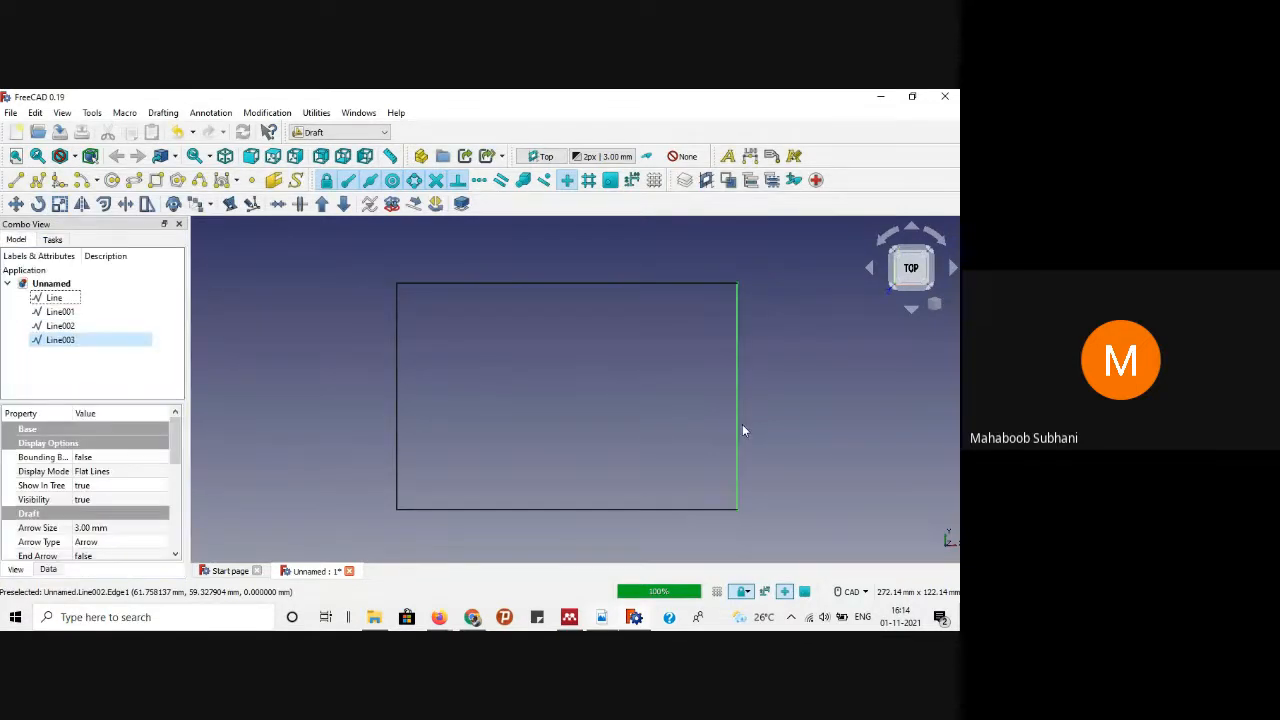
pyautogui.click(760, 419)
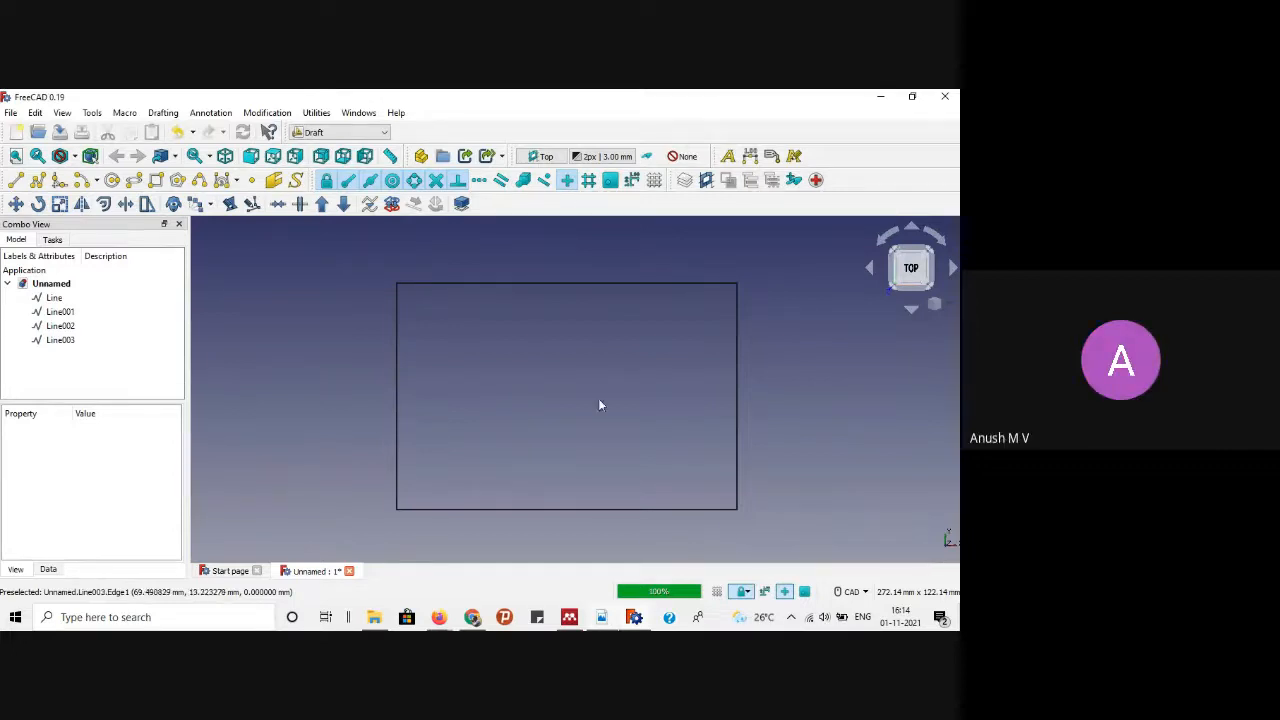
# Step: Check the ellipse problem in the FreeCAD.pdf reference, and draw a horizontal centre line between the midpoints of the rectangle's vertical edges
pyautogui.click(612, 620)
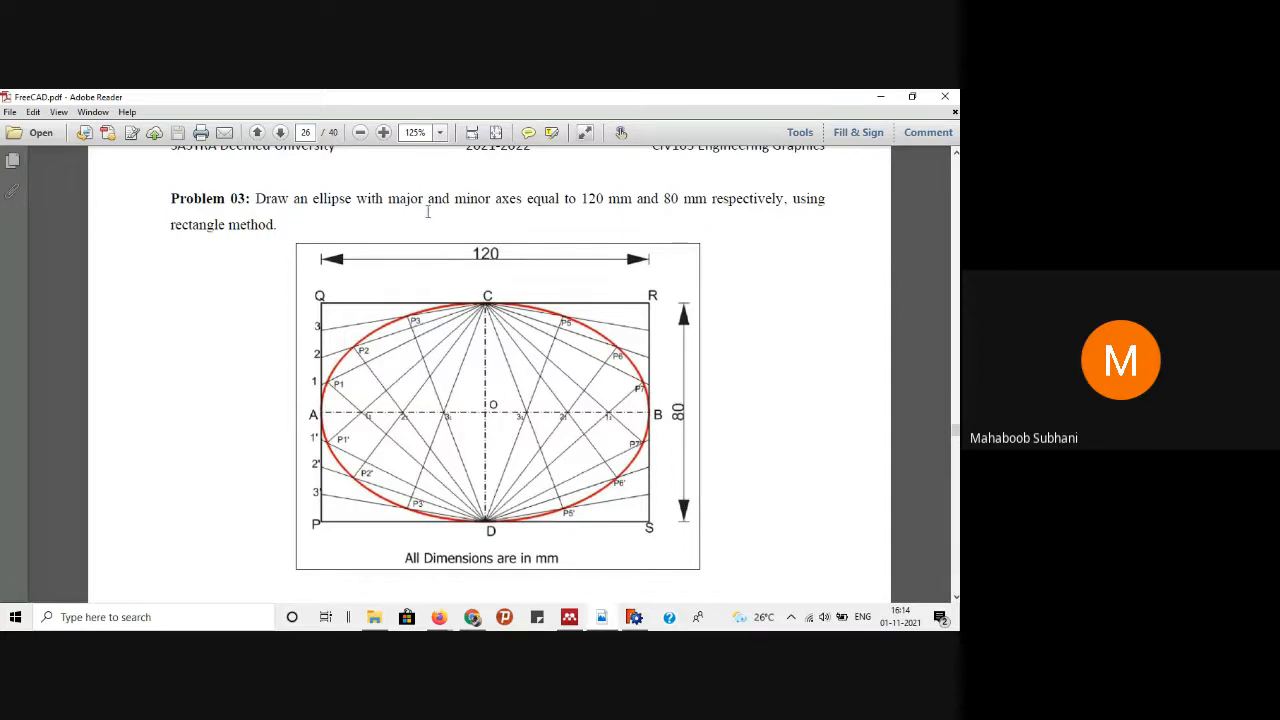
pyautogui.click(880, 96)
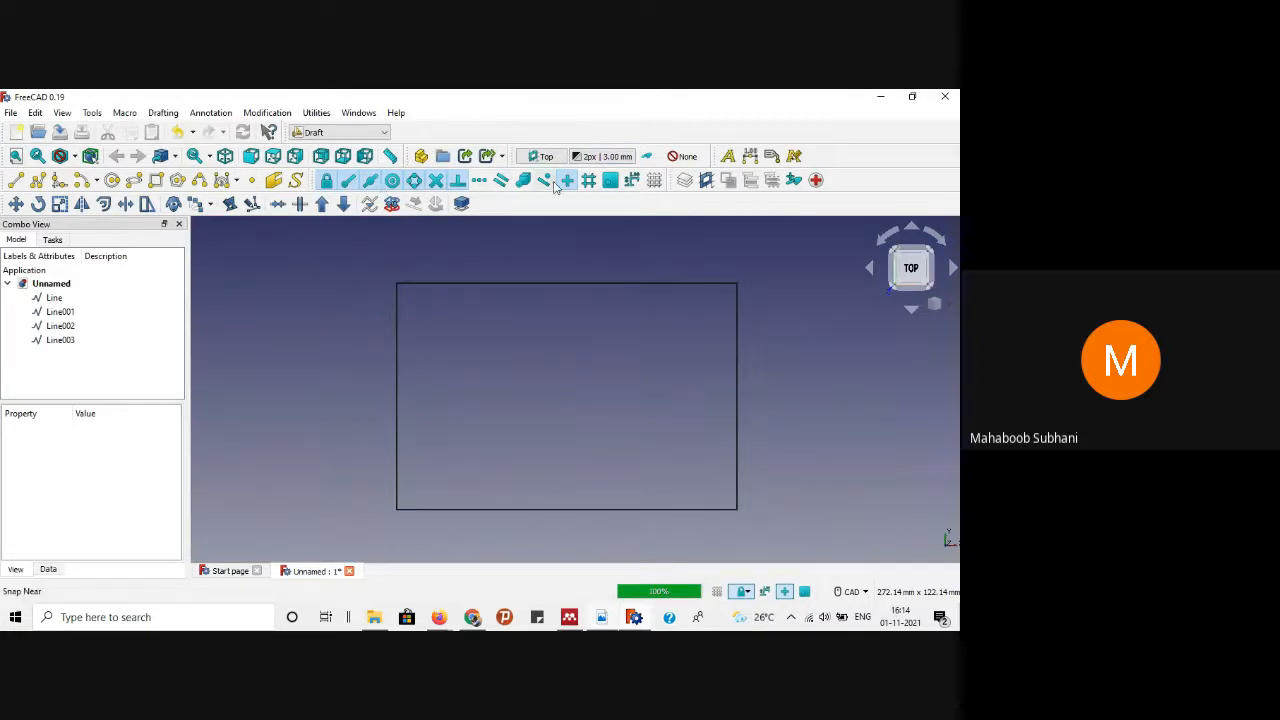
pyautogui.click(16, 179)
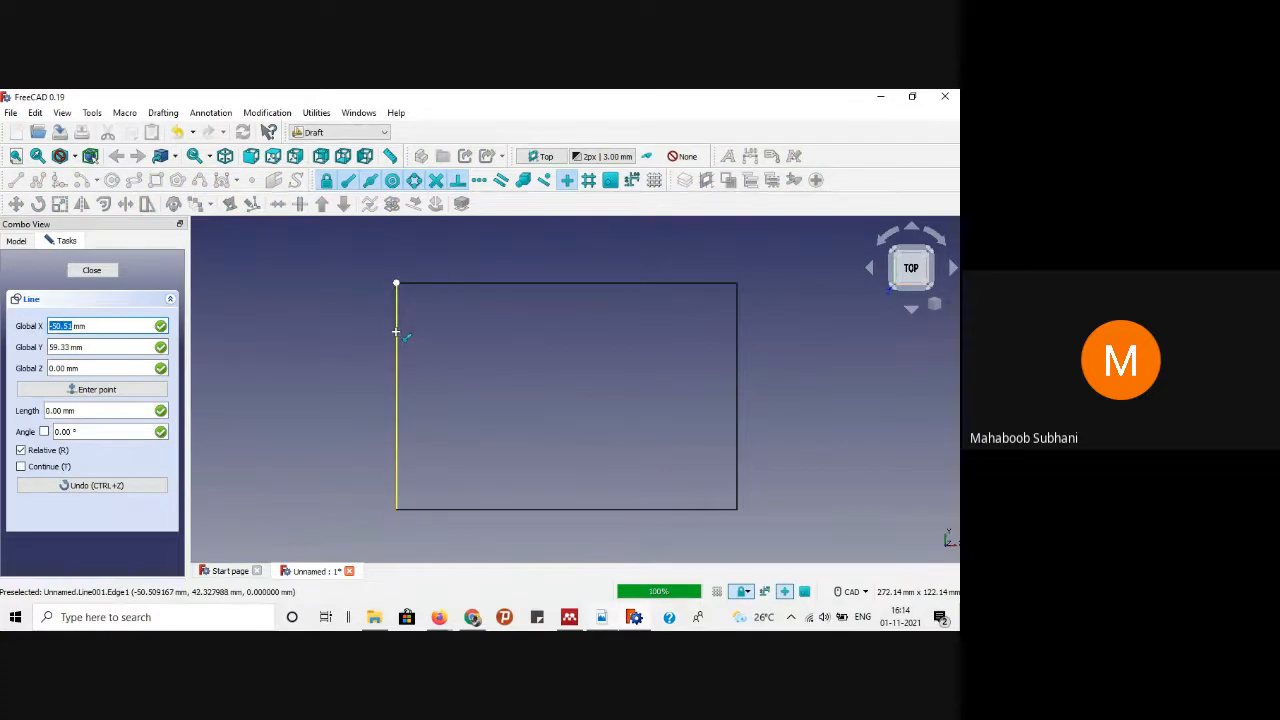
pyautogui.click(397, 398)
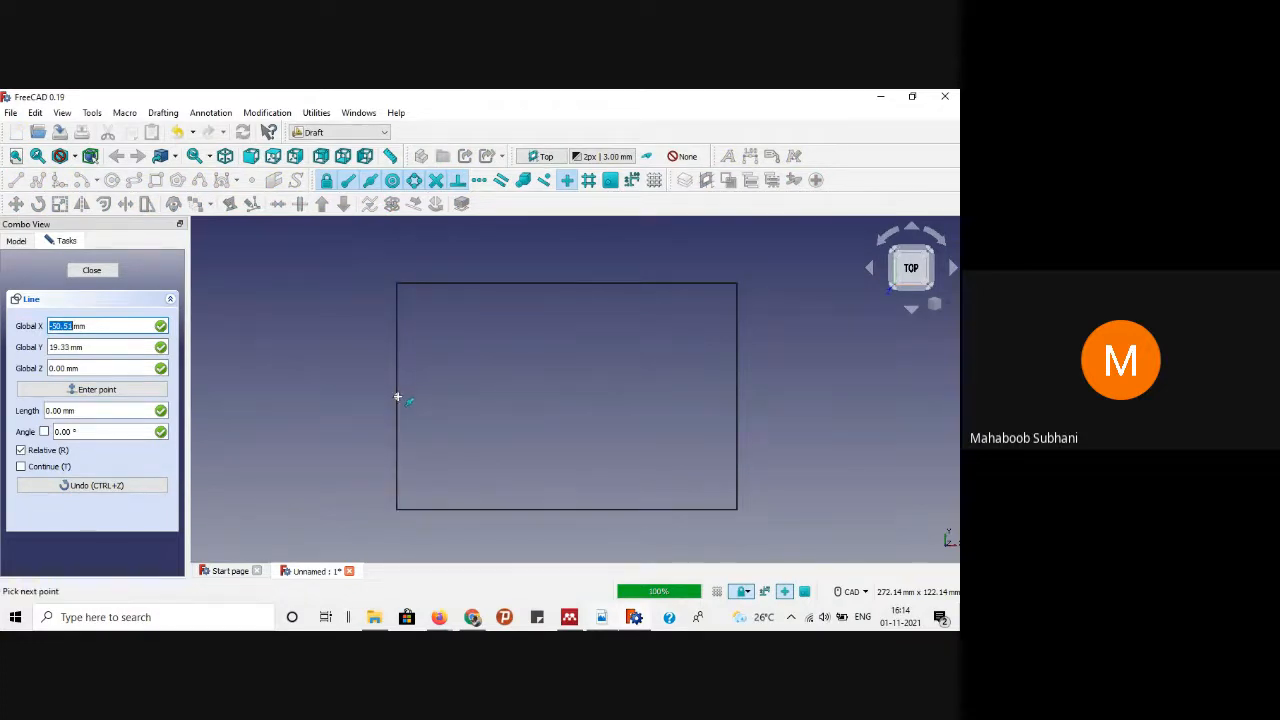
pyautogui.click(737, 386)
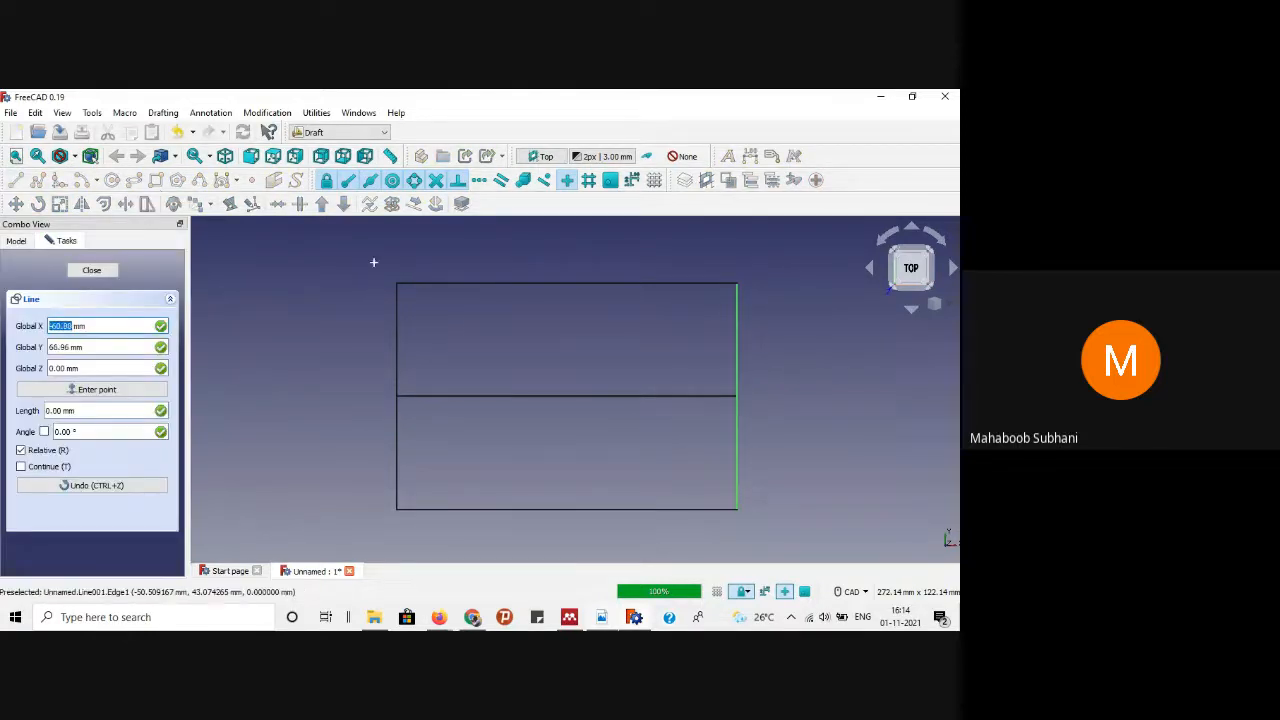
# Step: Draw a vertical centre line from the midpoint of the rectangle's upper edge to the midpoint of its lower edge
pyautogui.click(541, 284)
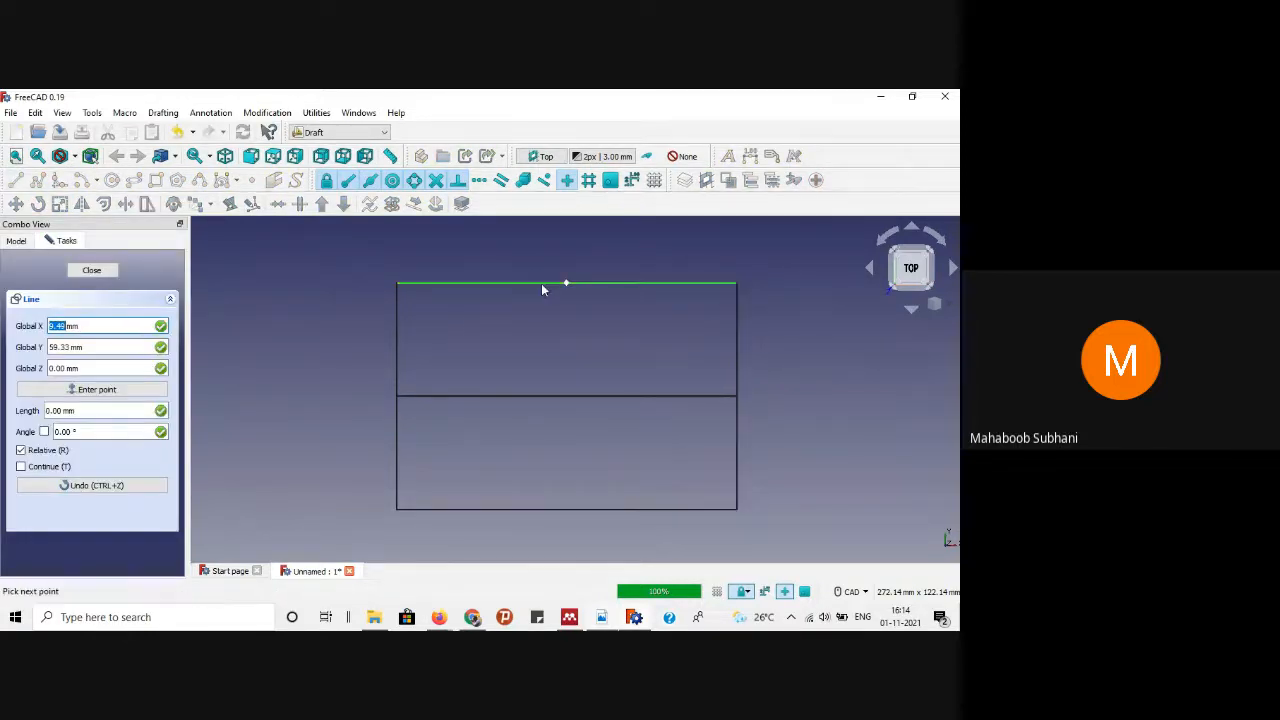
pyautogui.scroll(4, 562, 510)
pyautogui.click(553, 507)
# Step: Set the draw style of both the horizontal and vertical centre lines to Dashdot
pyautogui.scroll(-5, 525, 394)
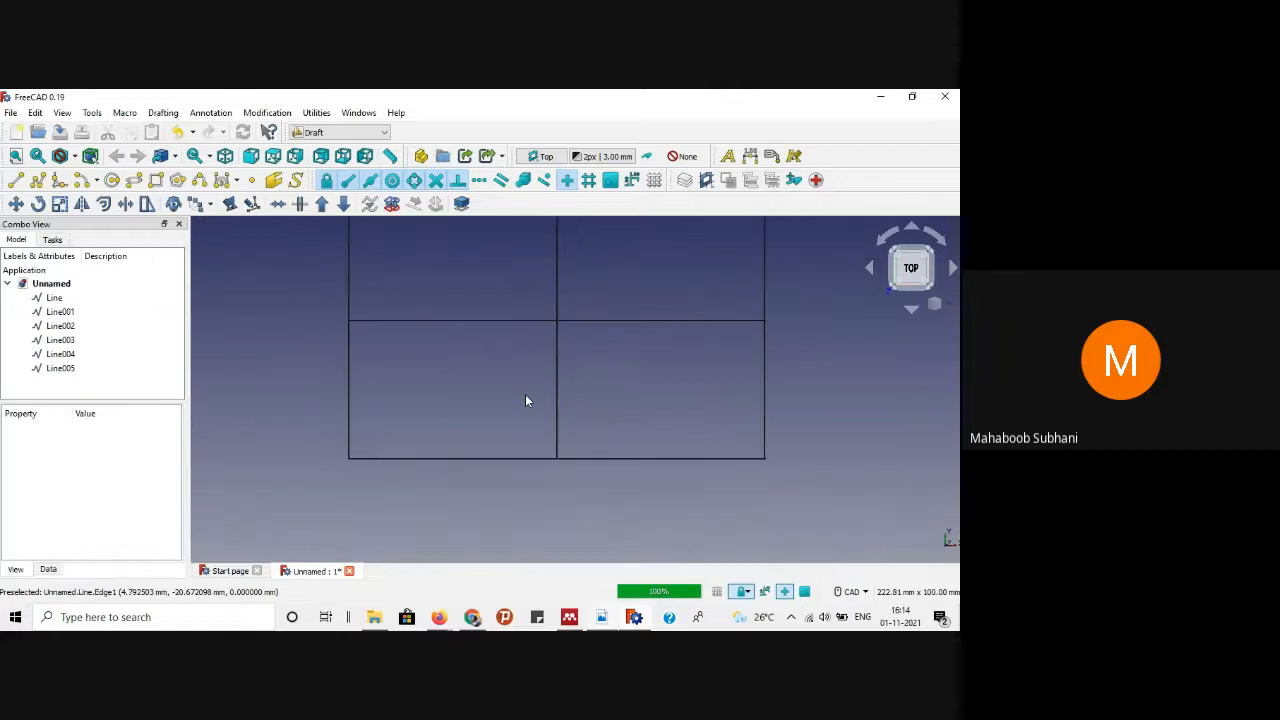
pyautogui.click(583, 346)
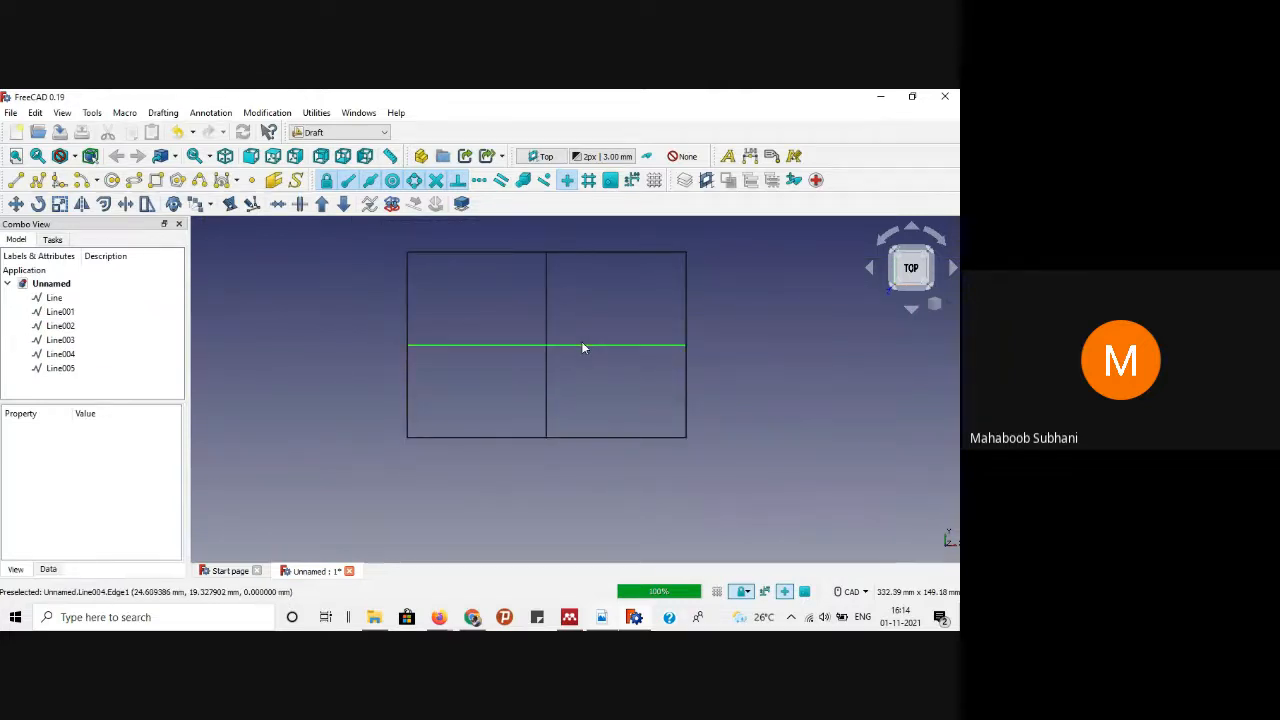
pyautogui.keyDown('ctrl'); pyautogui.click(546, 288); pyautogui.keyUp('ctrl')
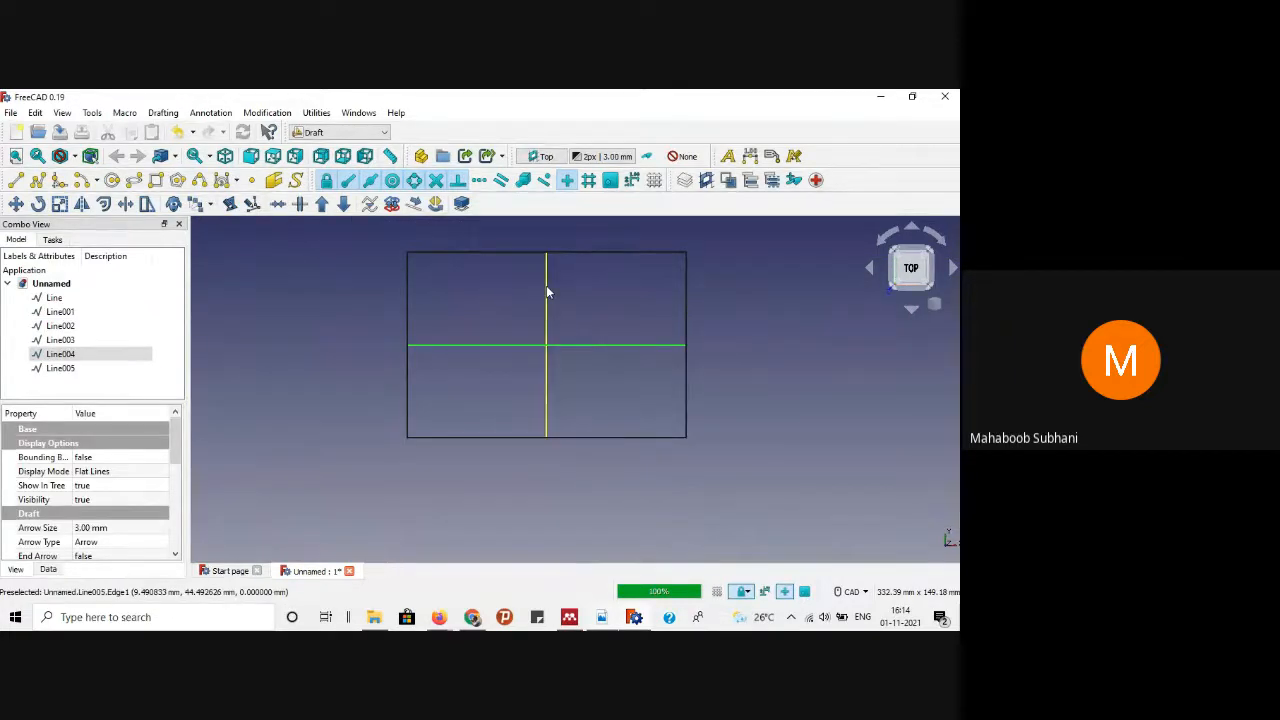
pyautogui.scroll(-3, 172, 455)
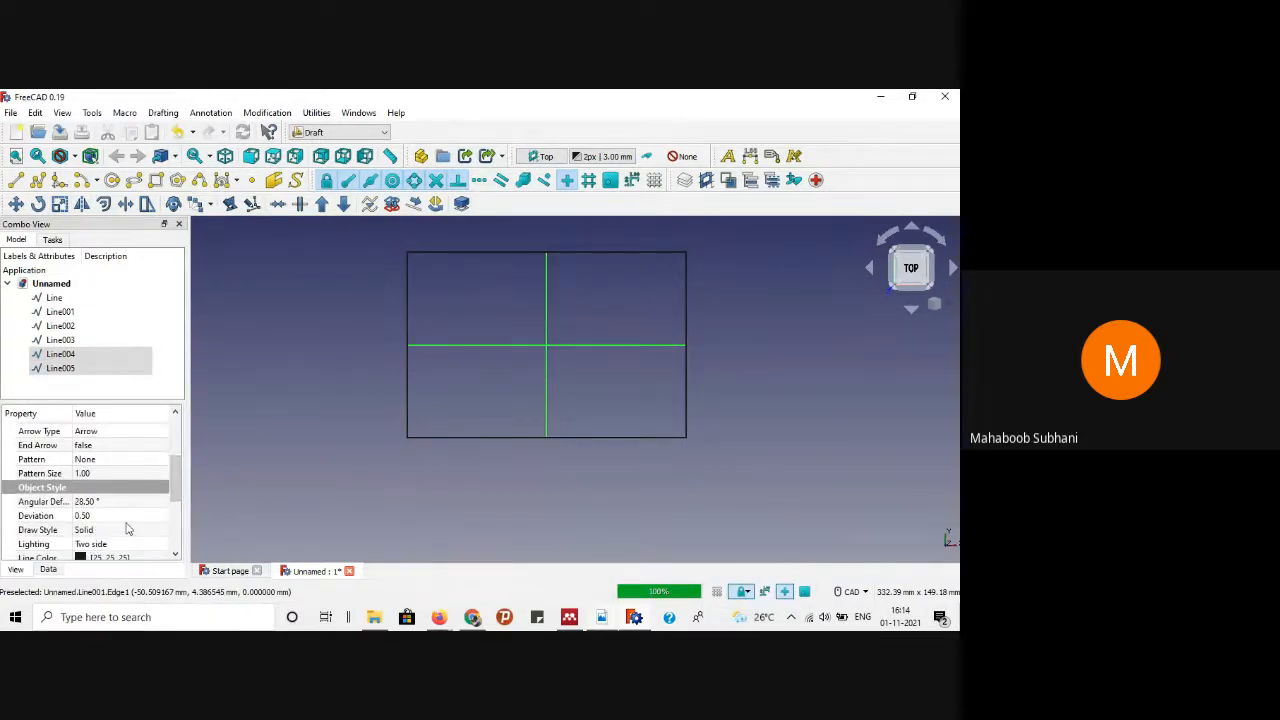
pyautogui.click(125, 529)
pyautogui.click(164, 531)
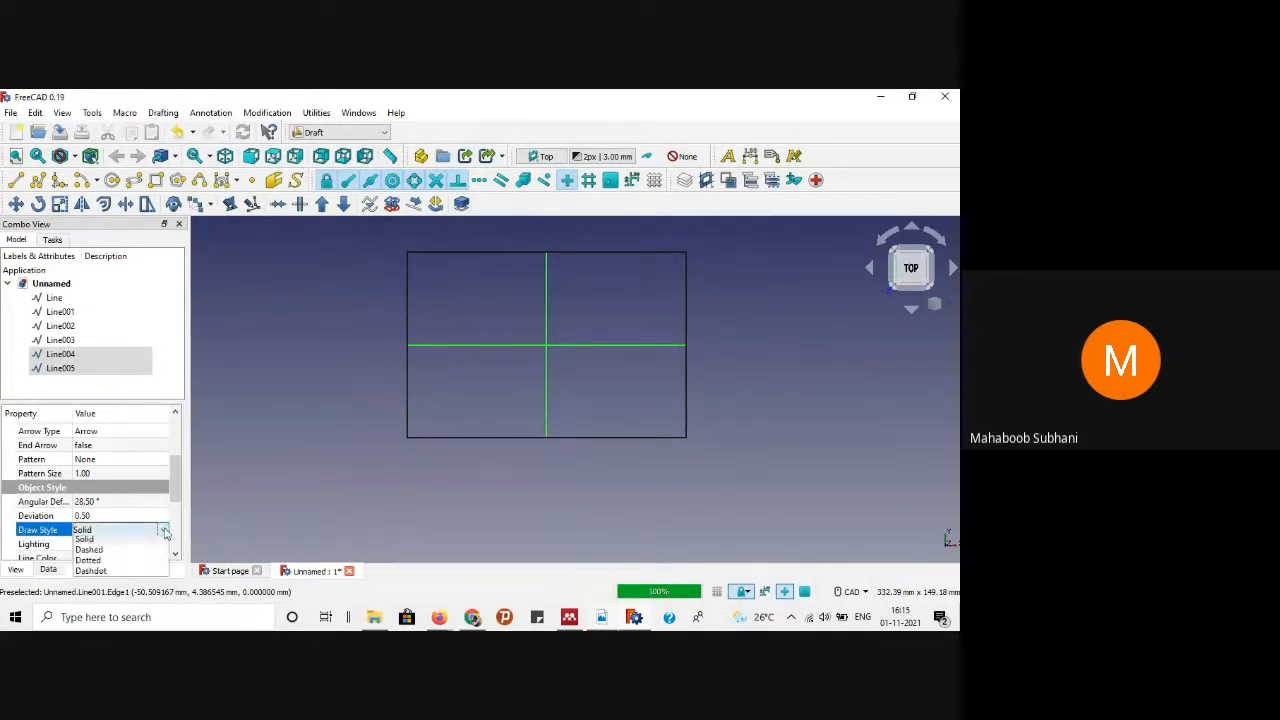
pyautogui.click(115, 574)
pyautogui.click(340, 380)
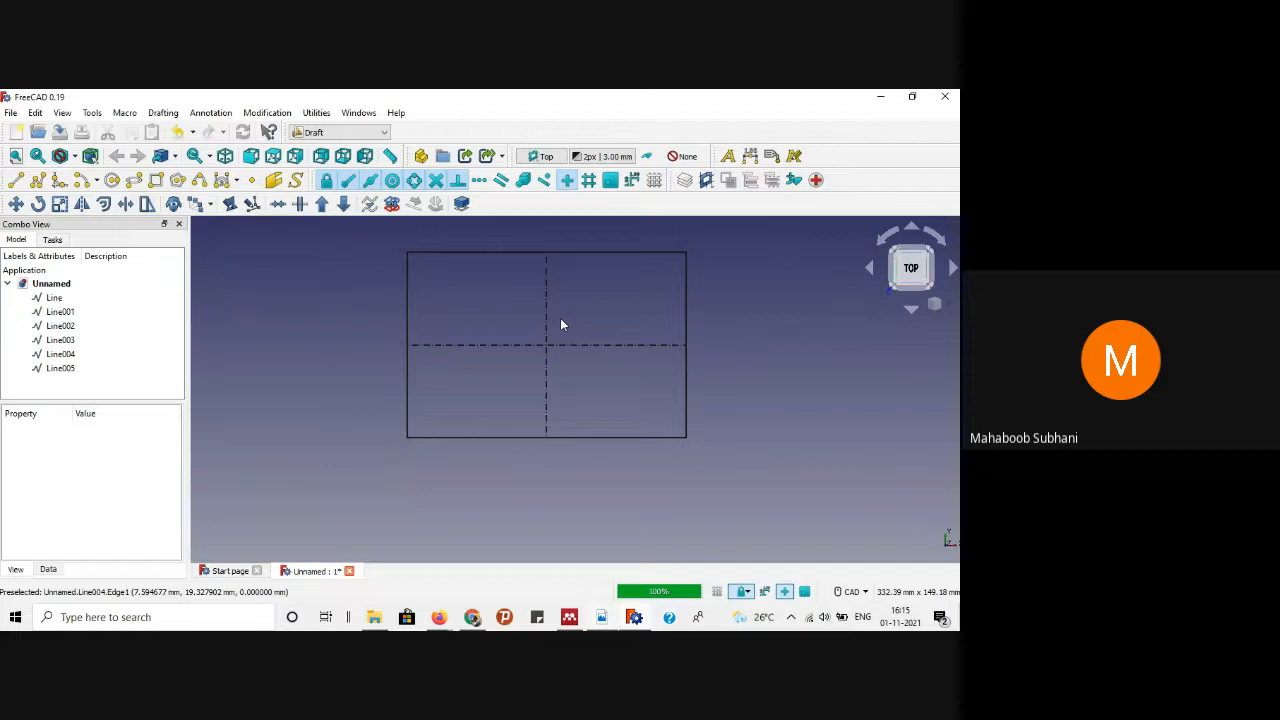
# Step: Consult the reference ellipse figure, and draw a separate horizontal 4 mm line to the left of the rectangle
pyautogui.click(601, 617)
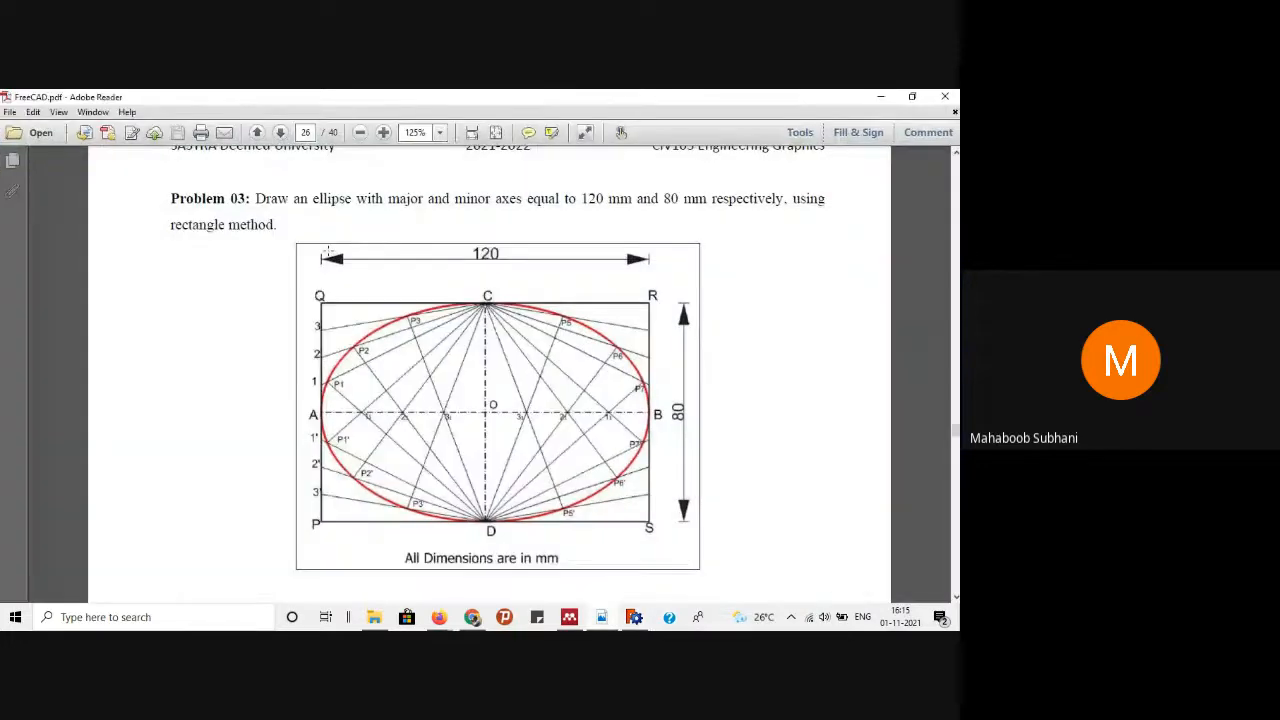
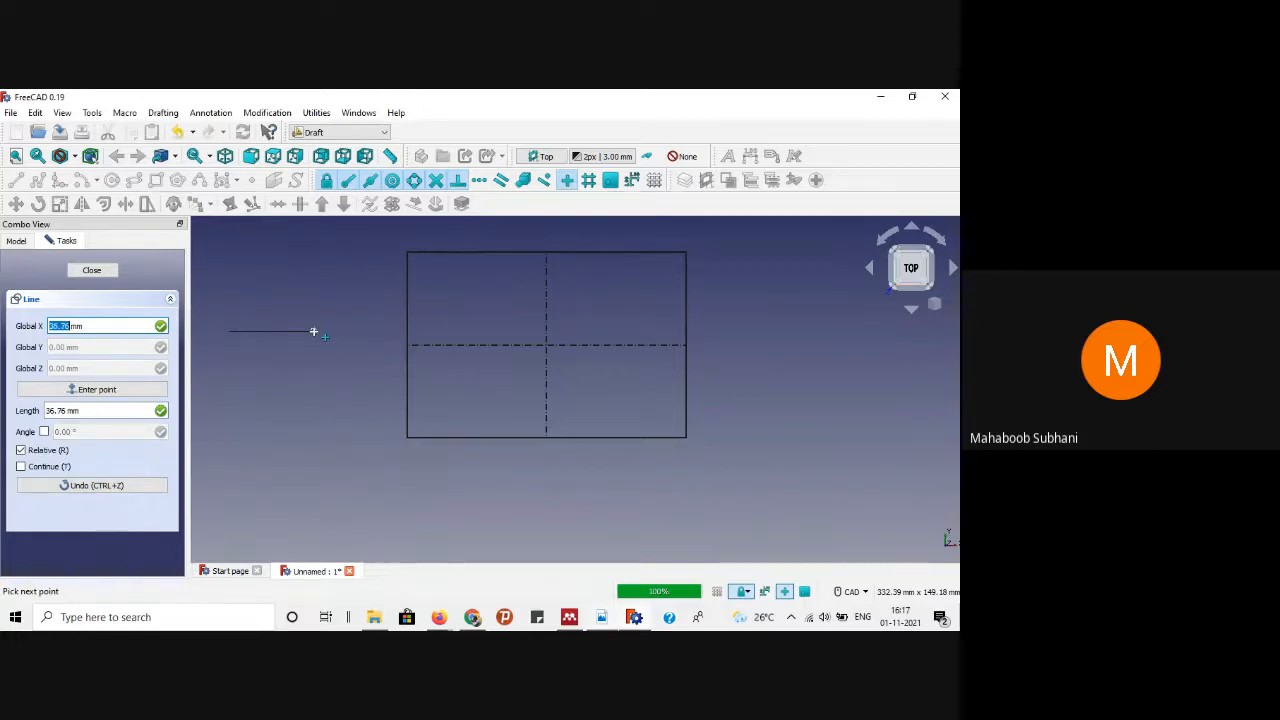
pyautogui.write('4')
pyautogui.press('BackSpace')
pyautogui.write('1')
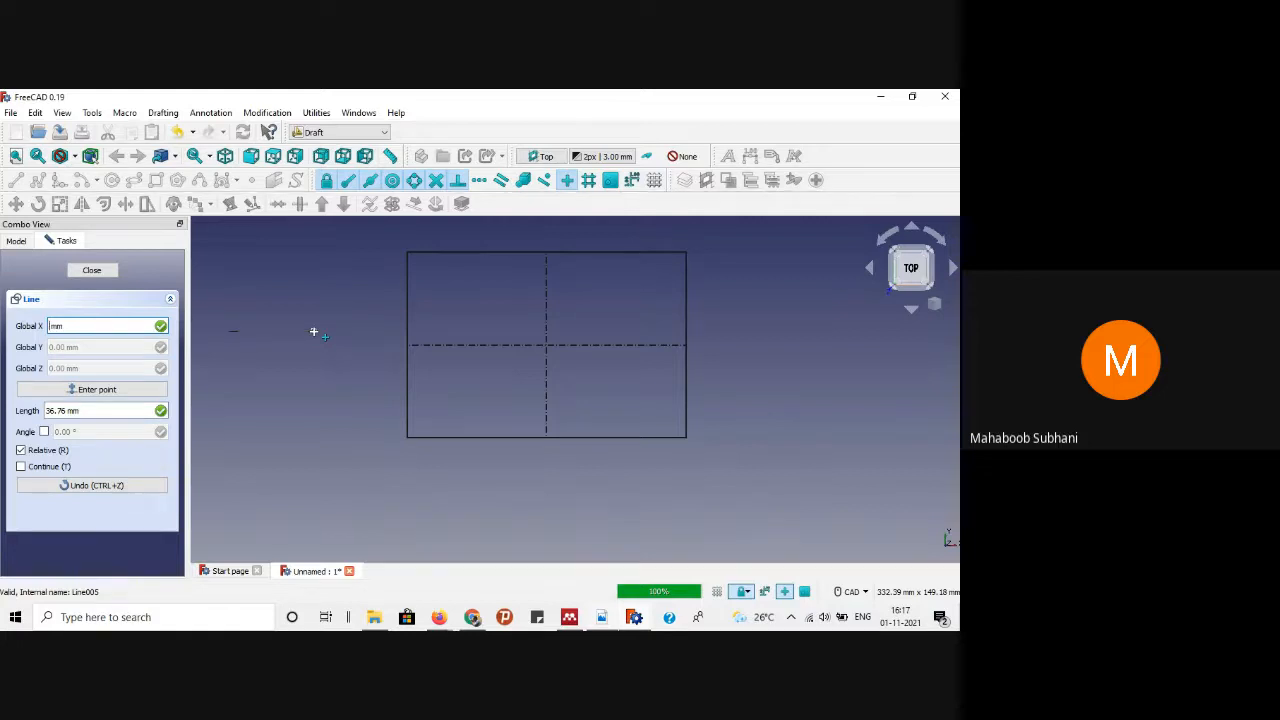
pyautogui.press('Tab')
pyautogui.press('Tab')
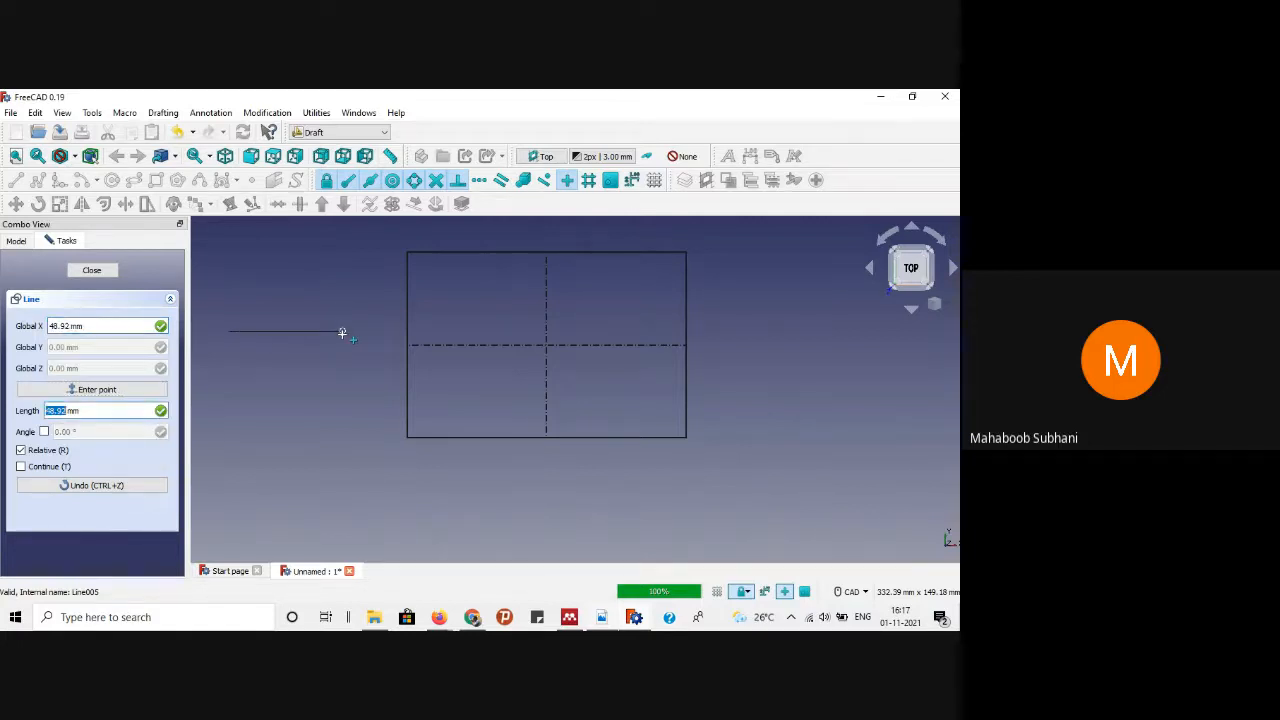
pyautogui.click(342, 334)
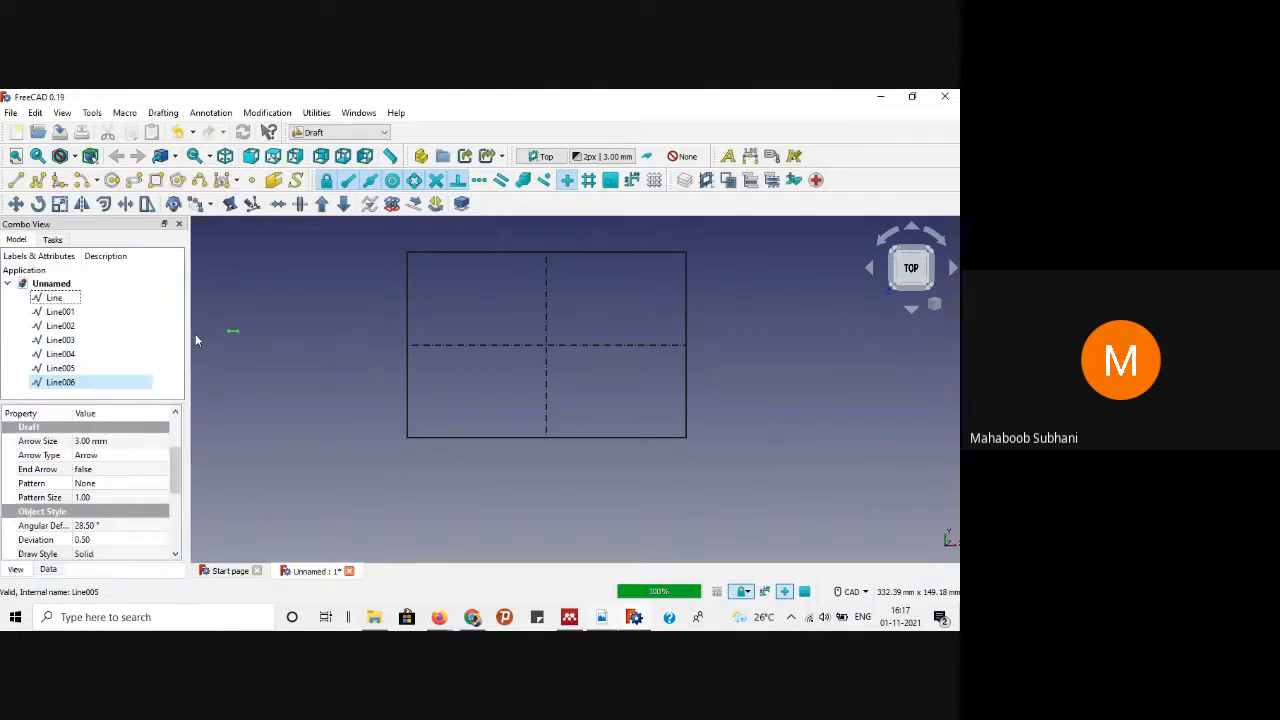
# Step: Set the Subdivisions property of the short 4 mm line to 1
pyautogui.scroll(11, 256, 318)
pyautogui.click(300, 345)
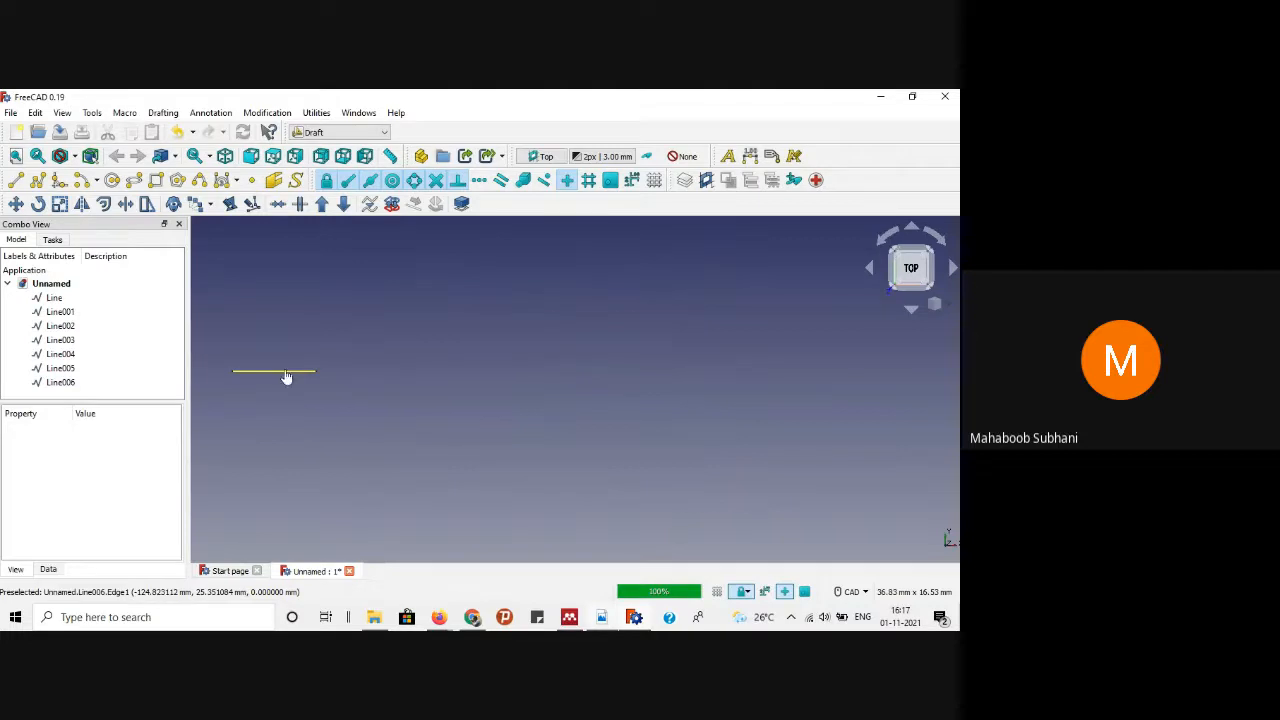
pyautogui.click(285, 371)
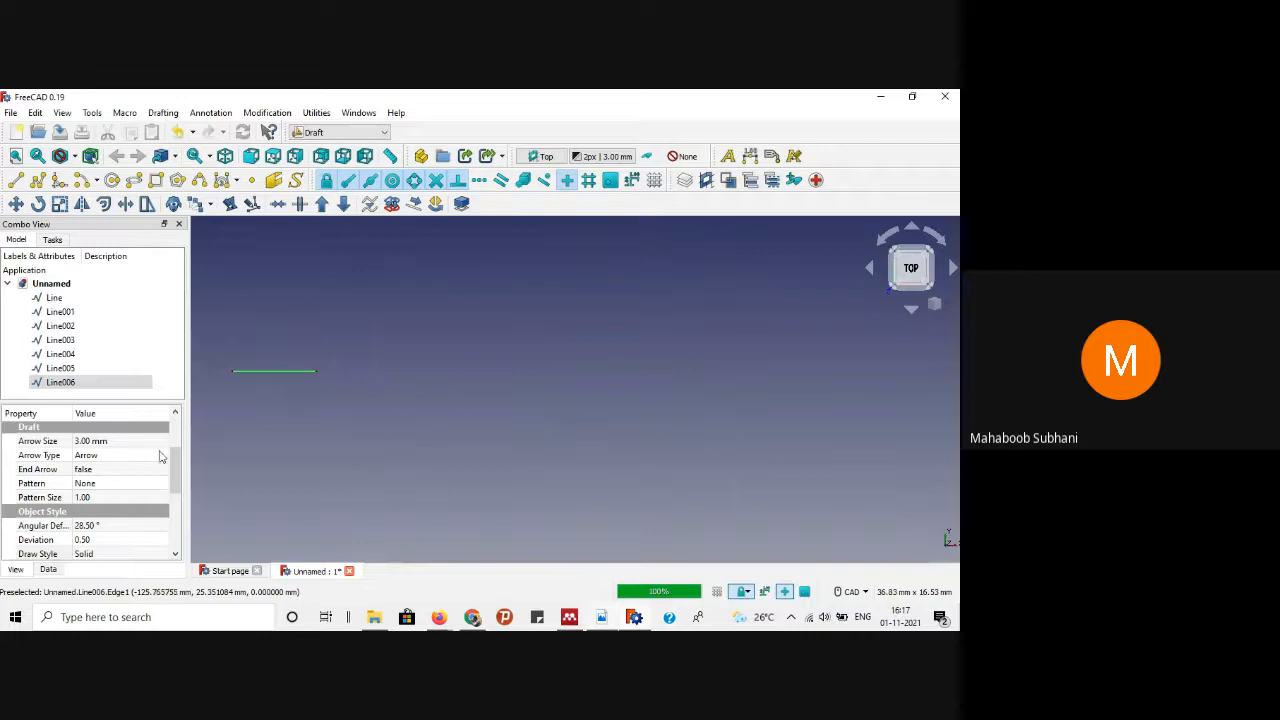
pyautogui.moveTo(177, 467); pyautogui.dragTo(177, 521)
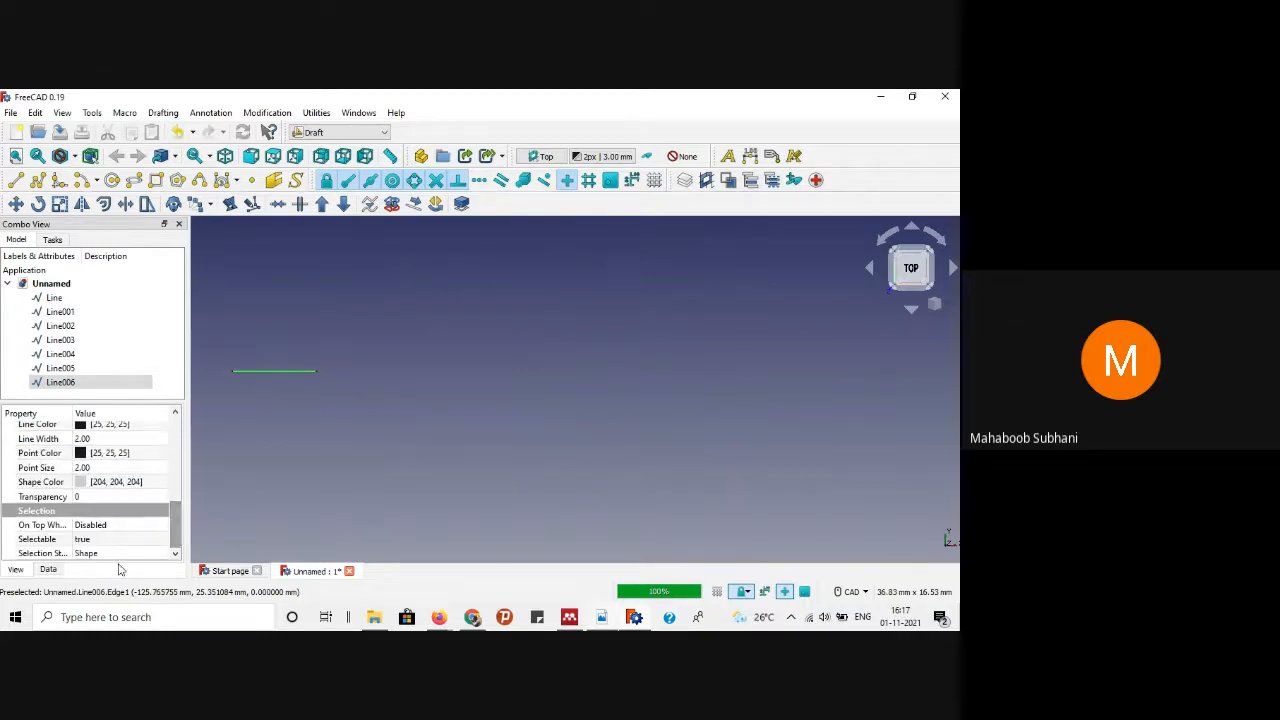
pyautogui.click(48, 569)
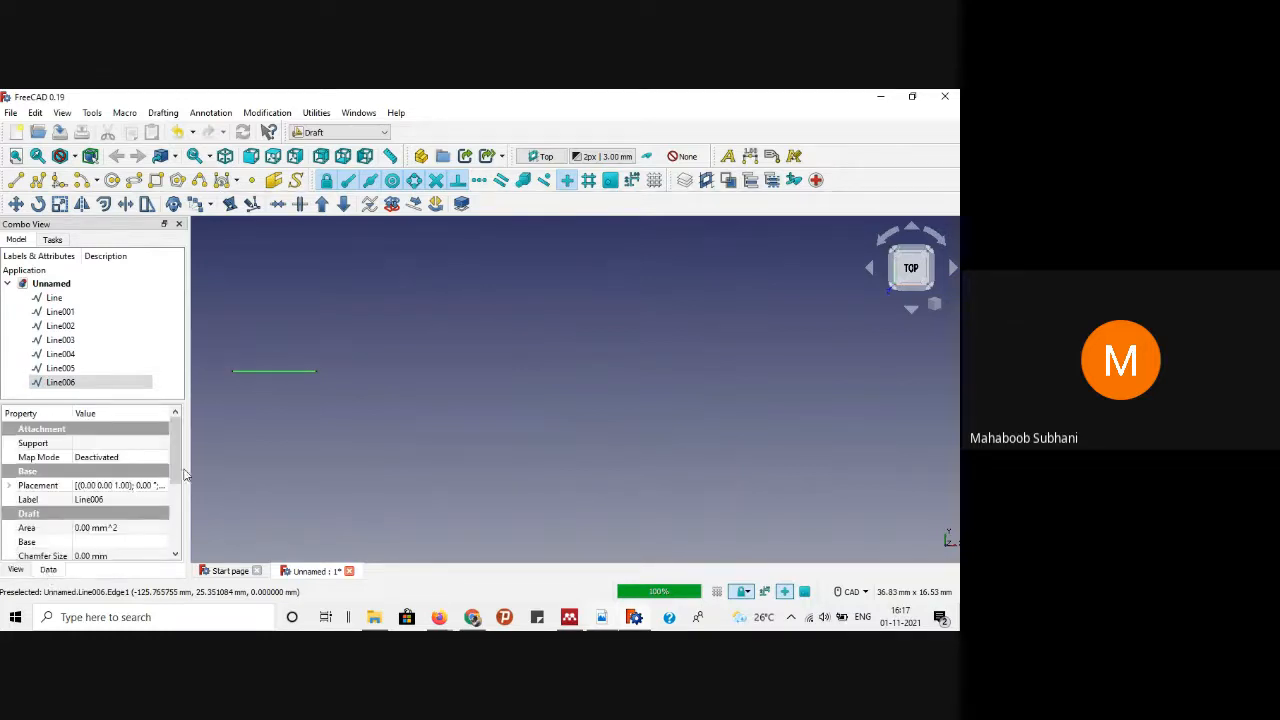
pyautogui.scroll(-1, 183, 476)
pyautogui.scroll(-3, 183, 476)
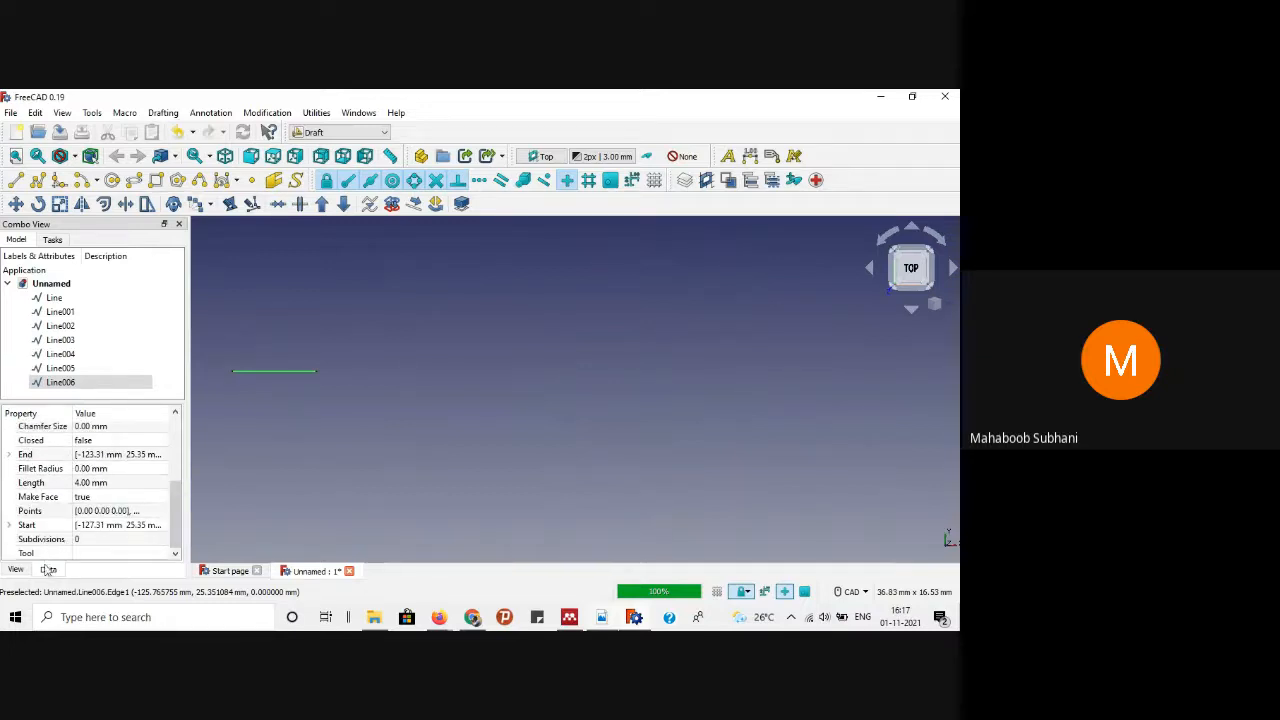
pyautogui.click(95, 540)
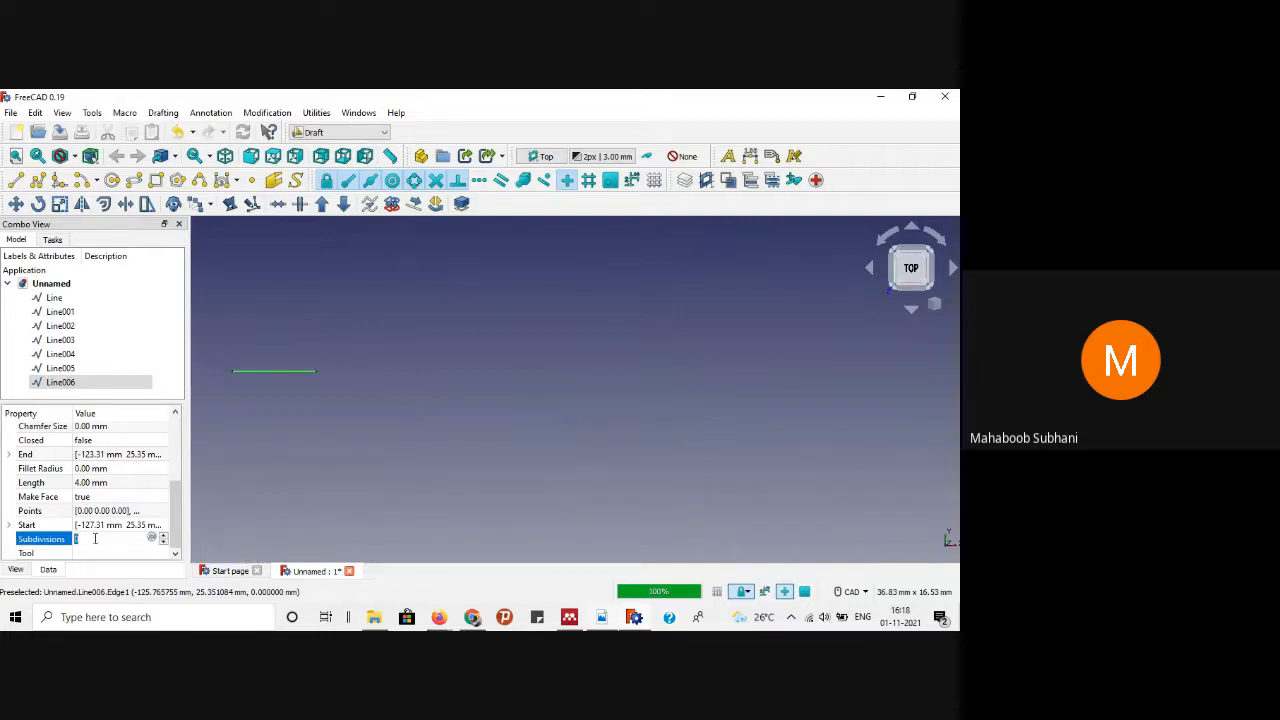
pyautogui.write('1')
pyautogui.press('Return')
# Step: Examine how the short line is divided by selecting one of its segments
pyautogui.click(298, 425)
pyautogui.scroll(3, 266, 376)
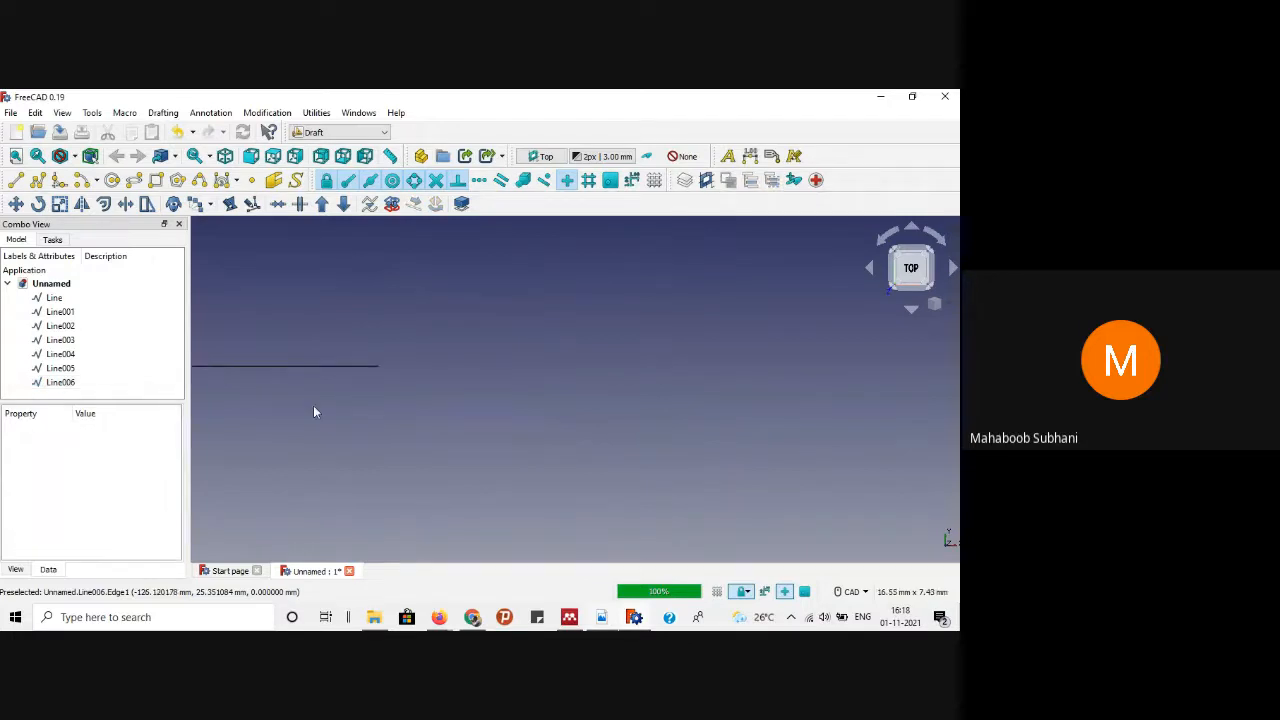
pyautogui.scroll(-2, 313, 405)
pyautogui.click(256, 382)
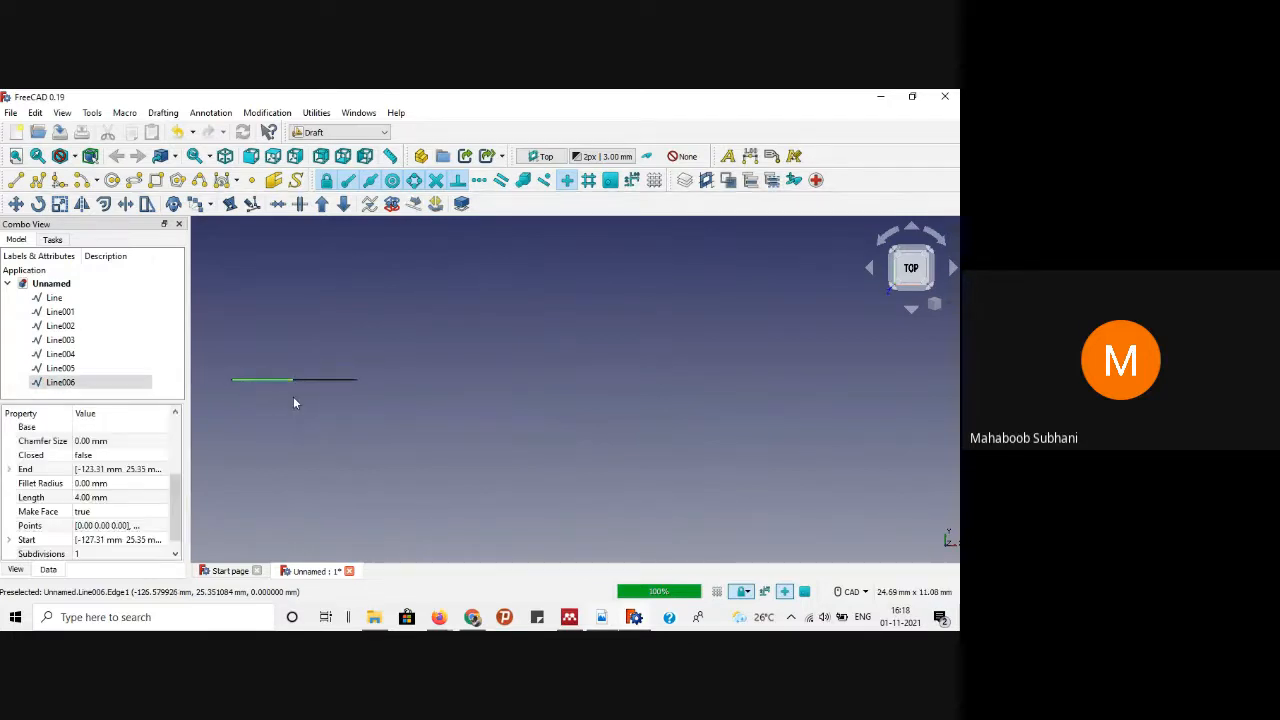
pyautogui.click(311, 400)
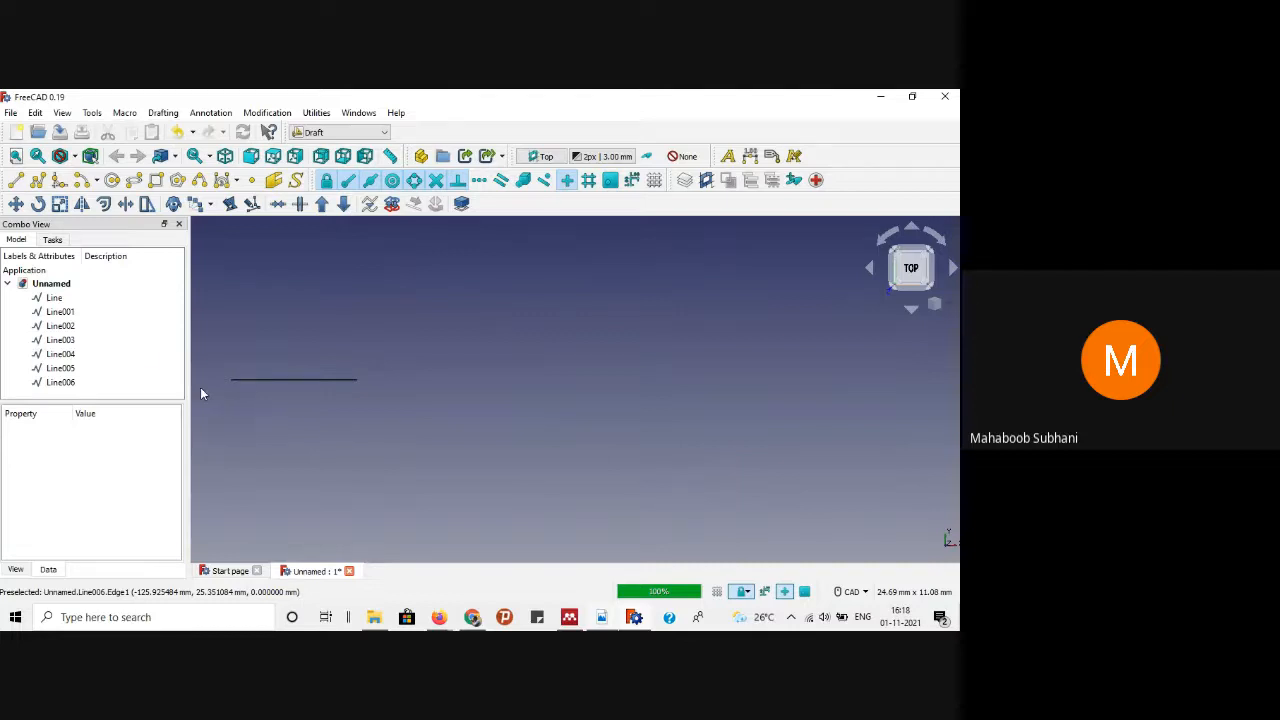
# Step: Set the Subdivisions property of the short 4 mm line to 2
pyautogui.click(75, 382)
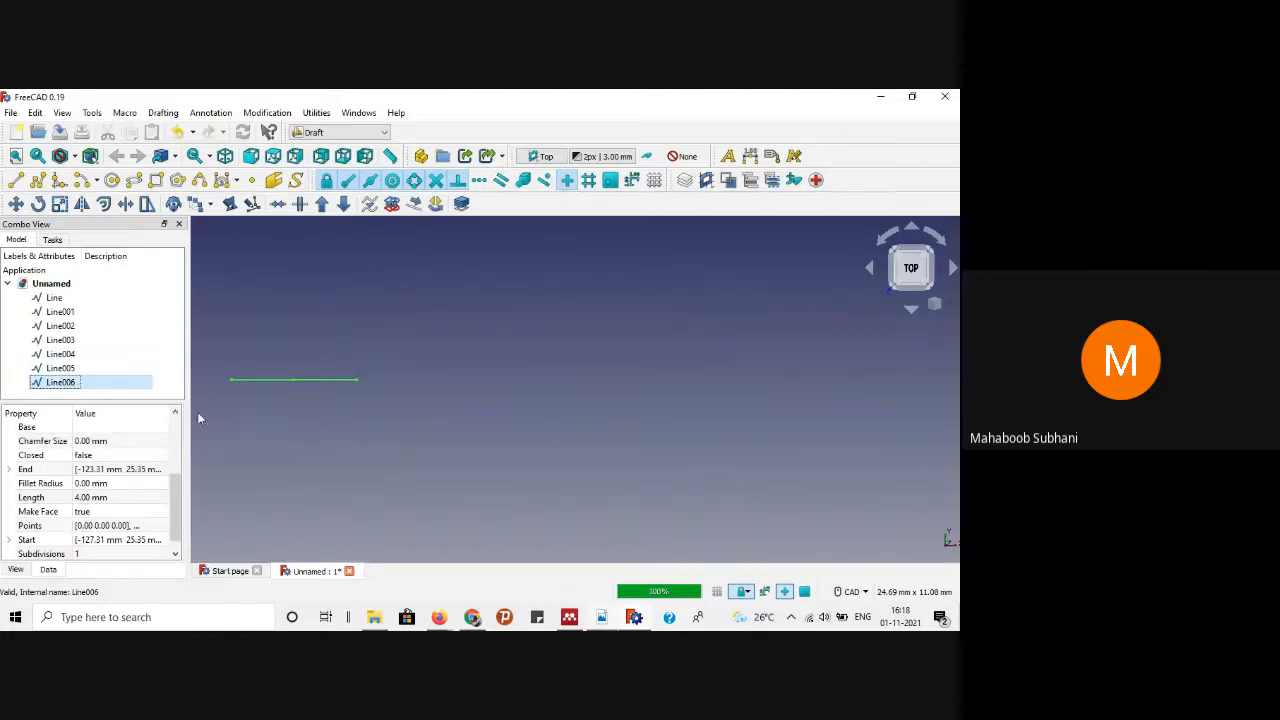
pyautogui.click(102, 552)
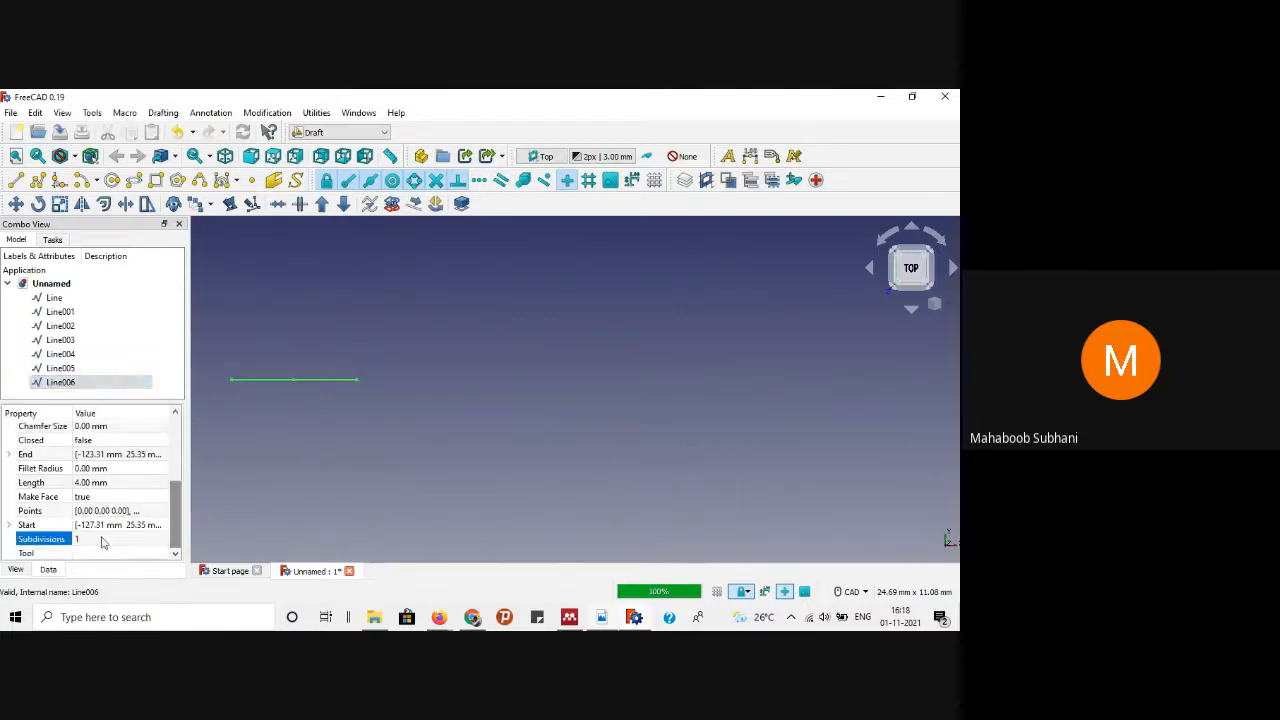
pyautogui.click(100, 539)
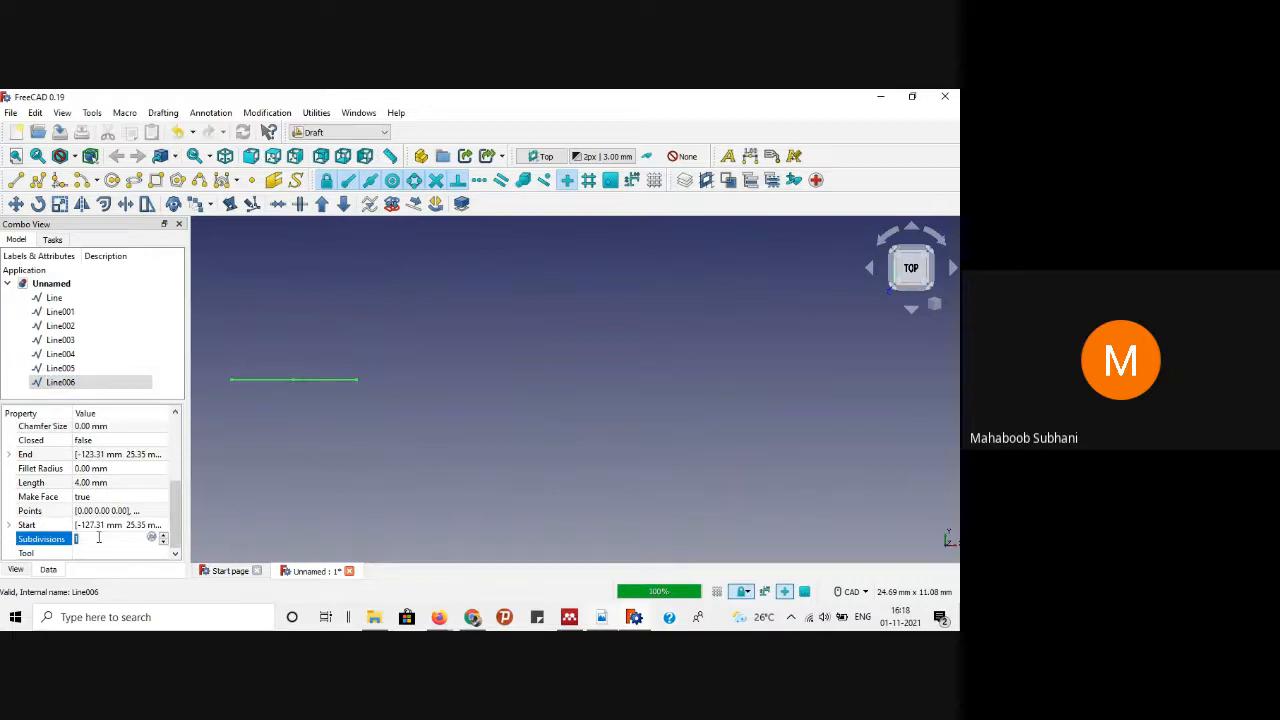
pyautogui.write('2')
pyautogui.press('Return')
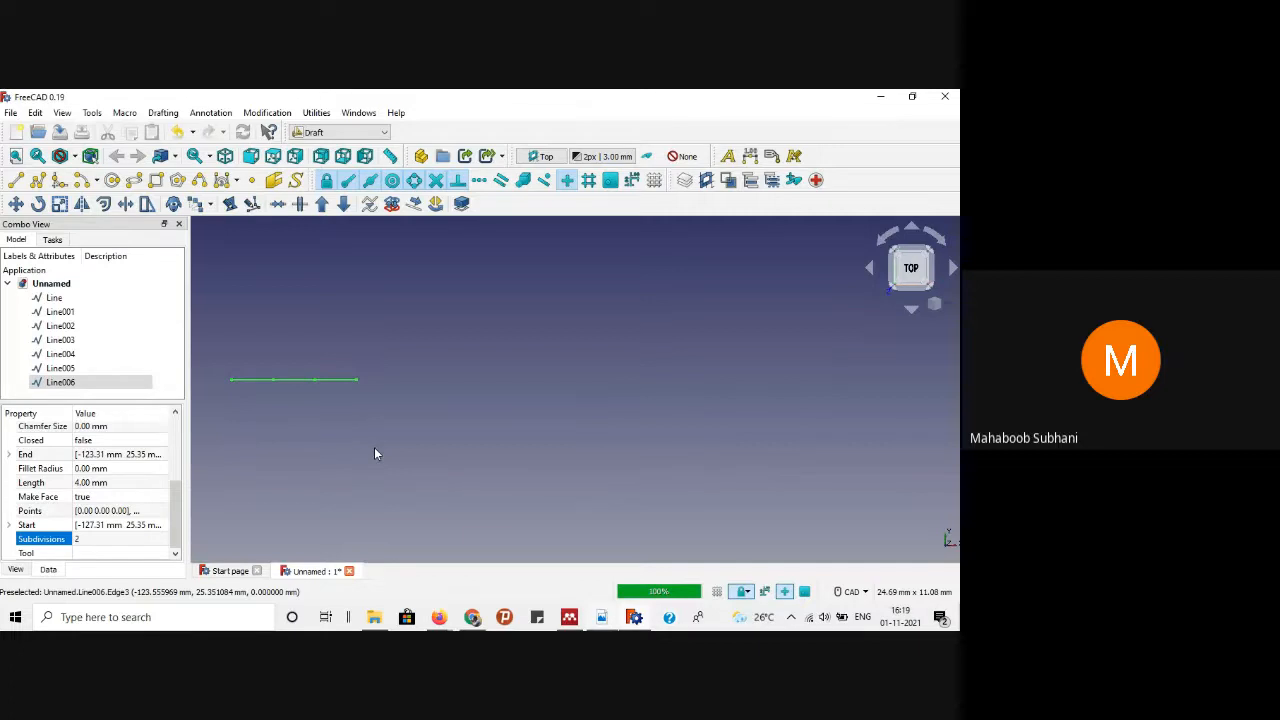
# Step: Delete the short 4 mm trial line beside the rectangle
pyautogui.scroll(-5, 312, 380)
pyautogui.click(293, 382)
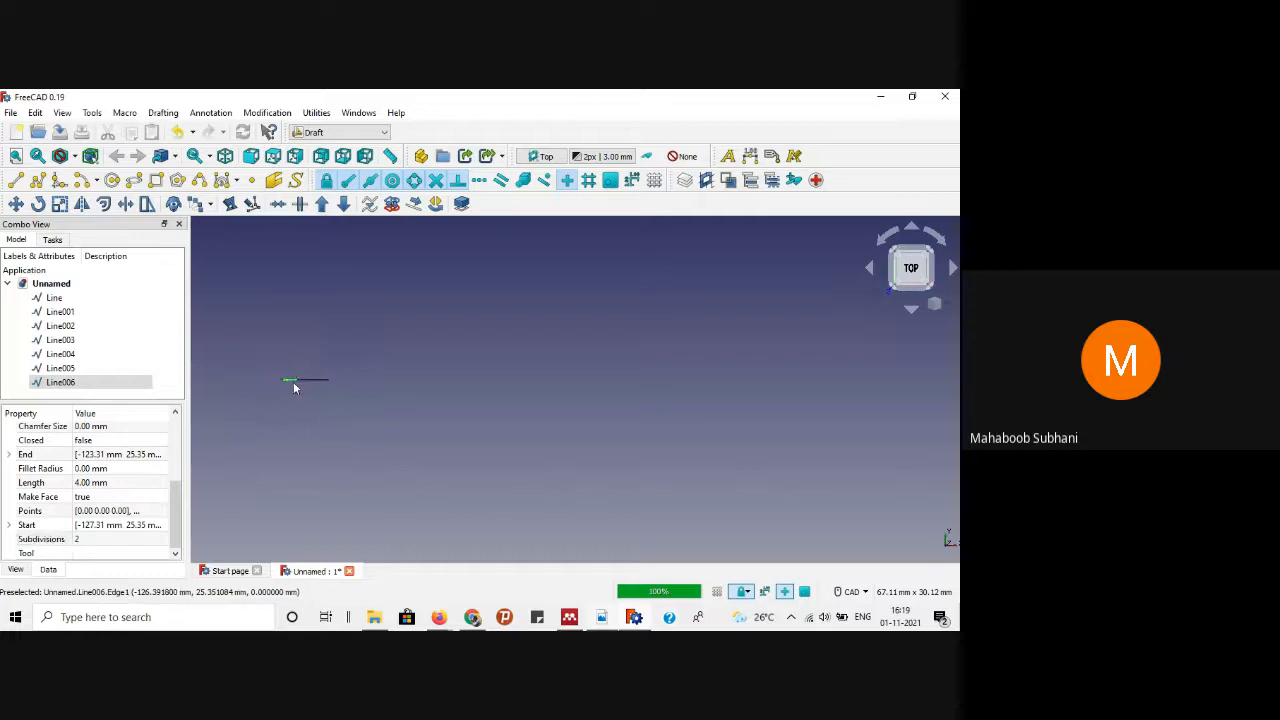
pyautogui.press('Delete')
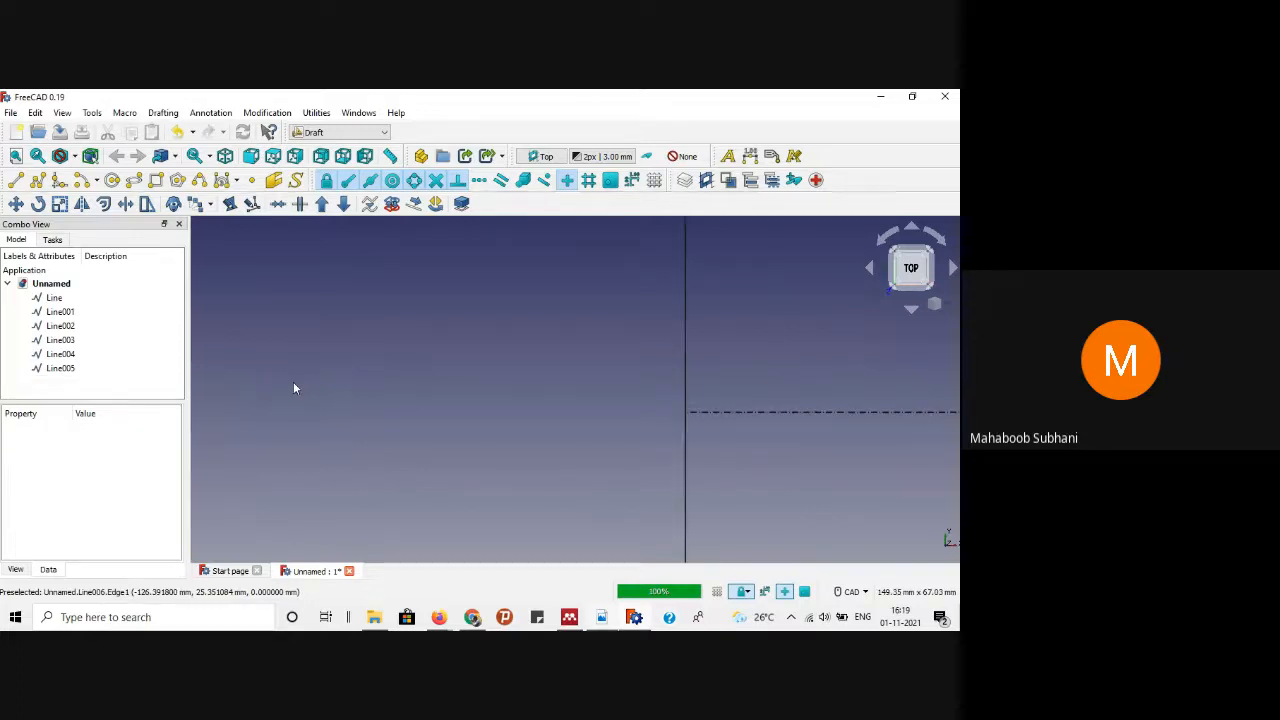
# Step: Set the Subdivisions property of the rectangle's left vertical side to 7, inspect its segments and clear the selection
pyautogui.scroll(-6, 294, 384)
pyautogui.scroll(3, 294, 384)
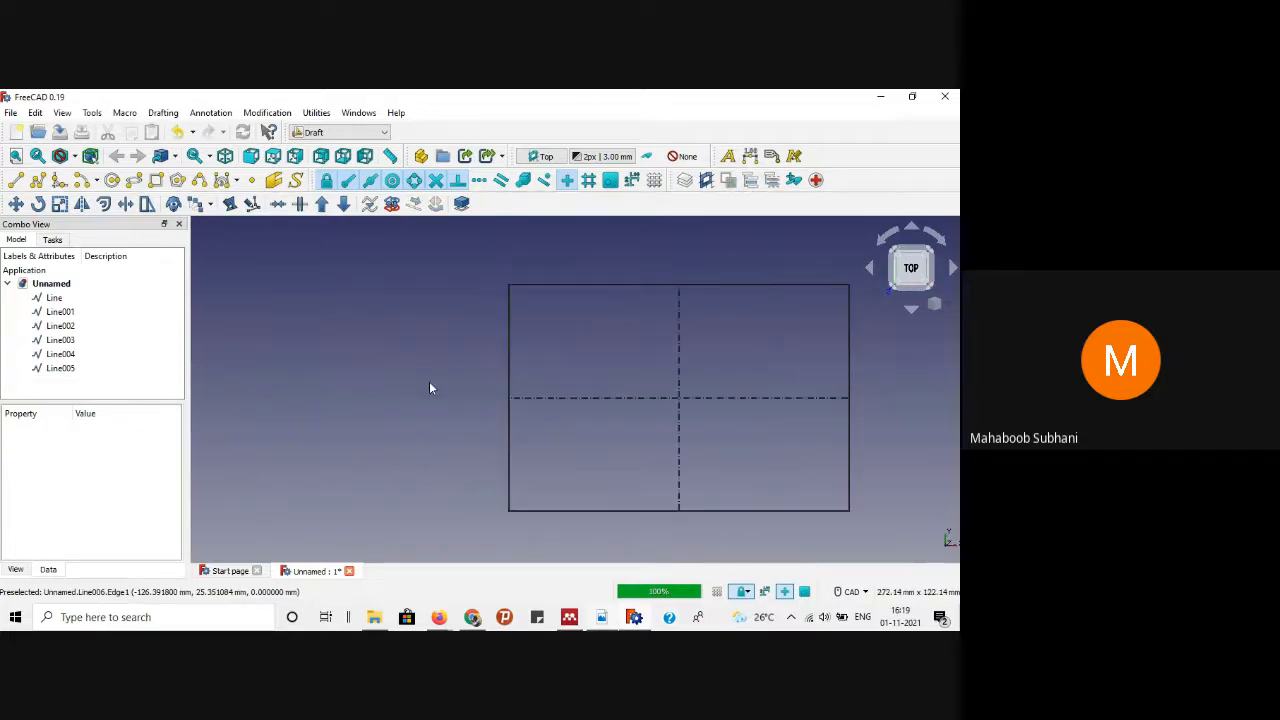
pyautogui.click(509, 342)
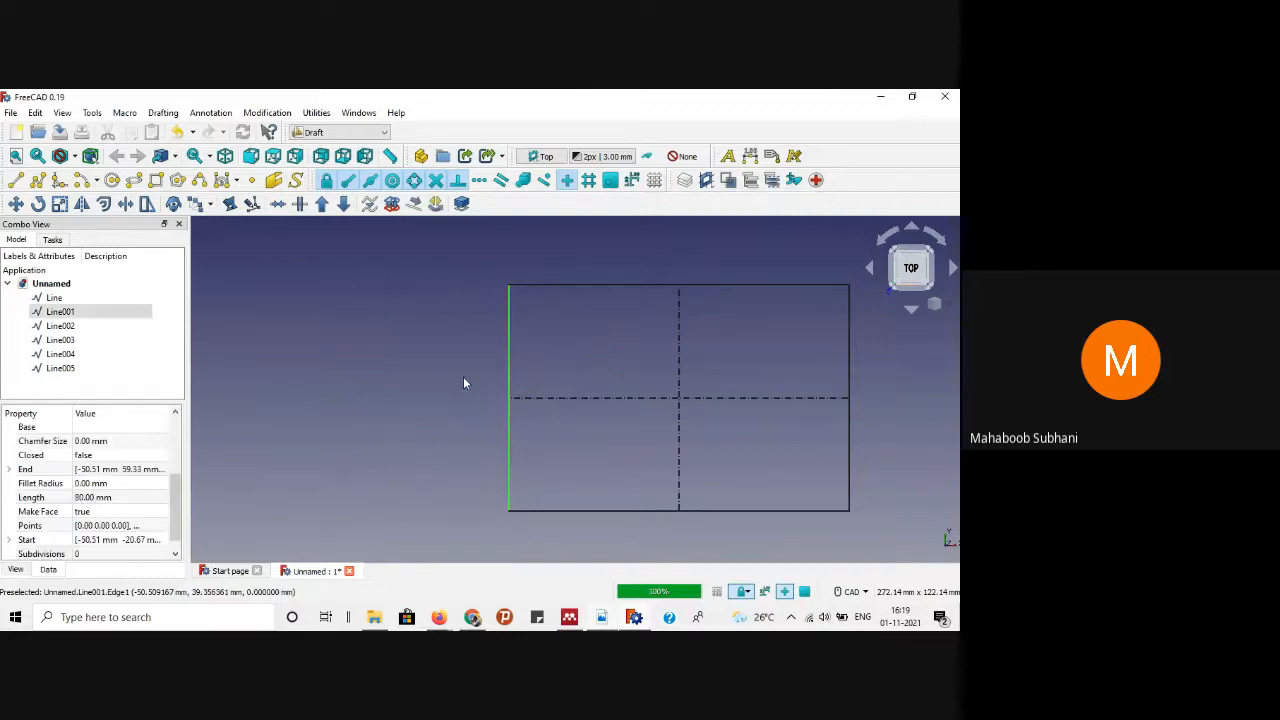
pyautogui.click(40, 553)
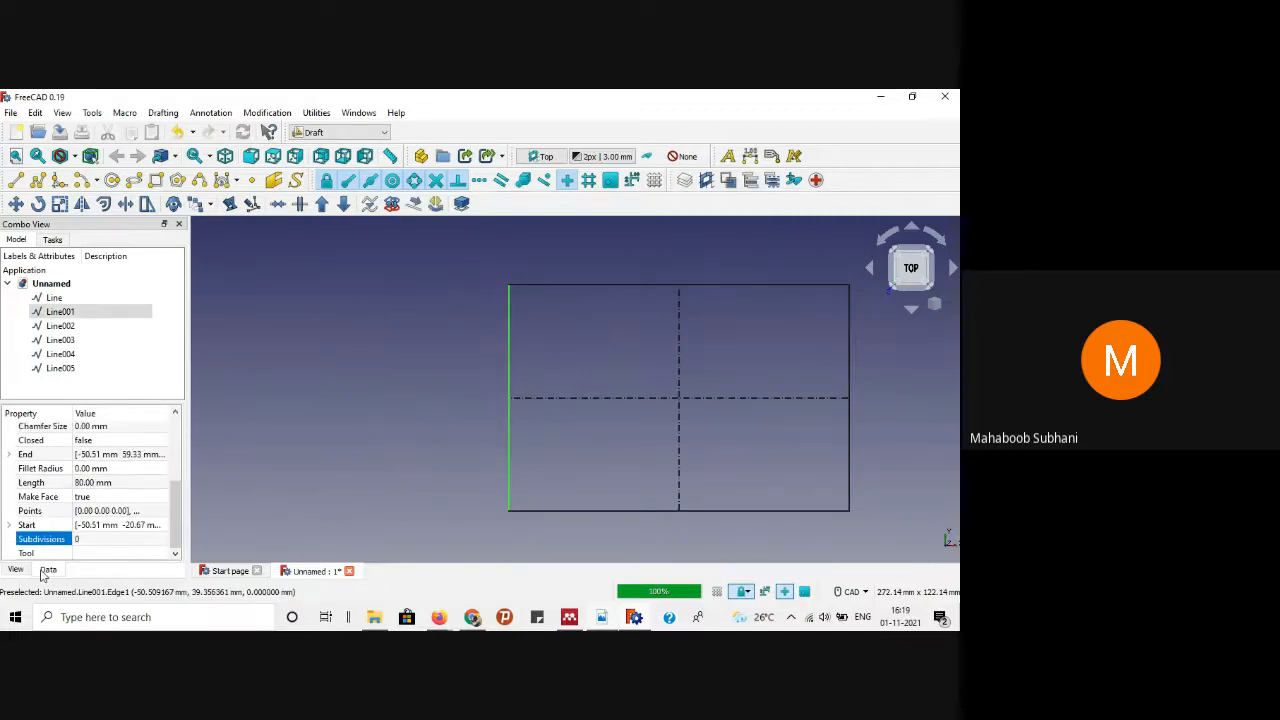
pyautogui.click(96, 541)
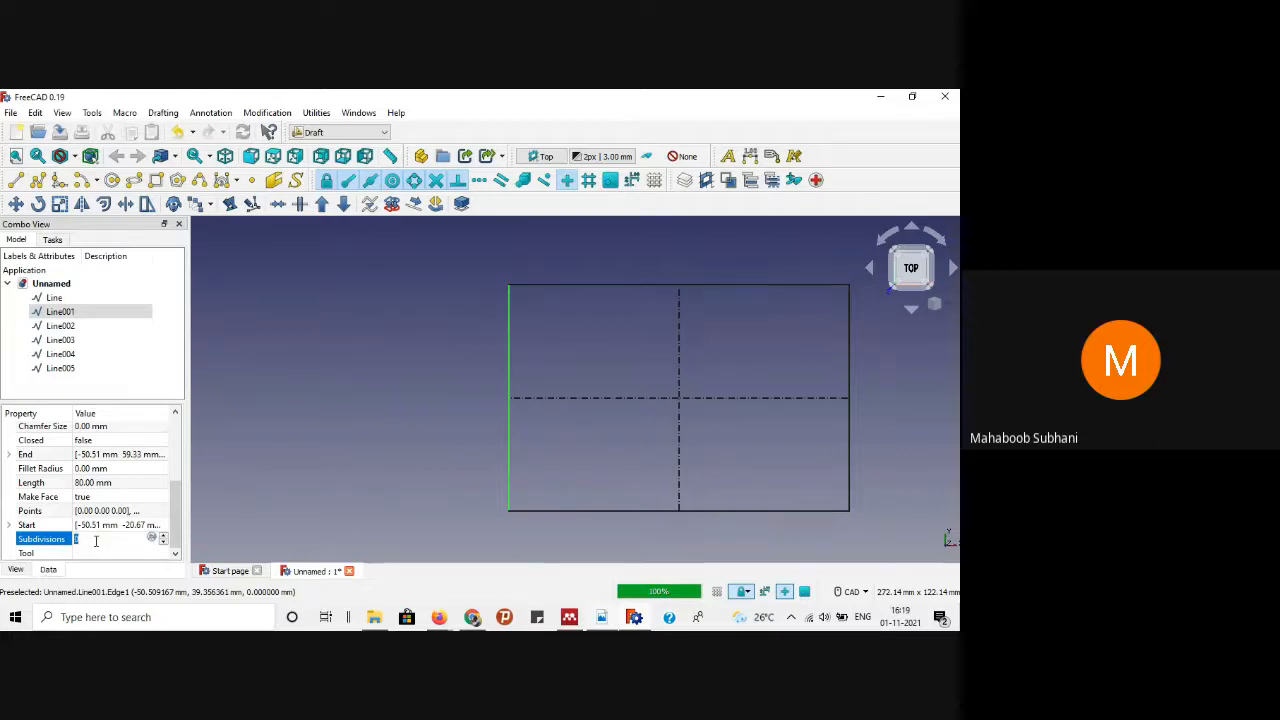
pyautogui.write('7')
pyautogui.press('Return')
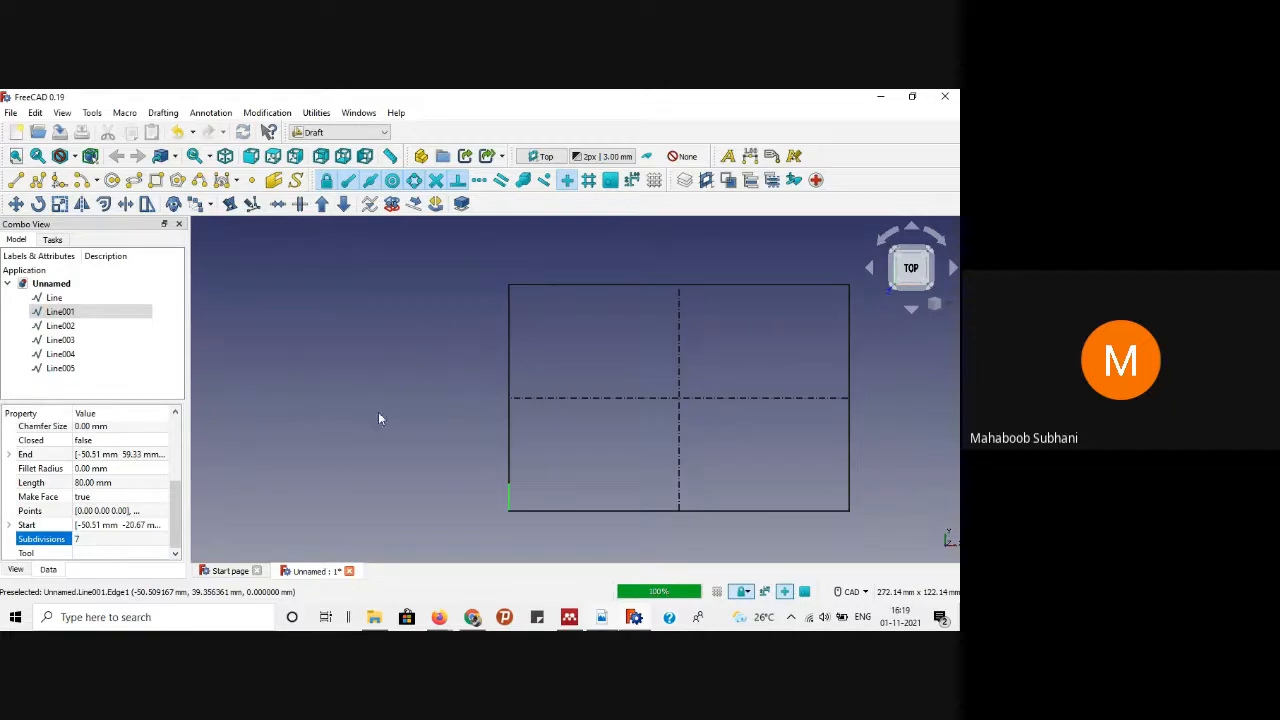
pyautogui.scroll(3, 519, 377)
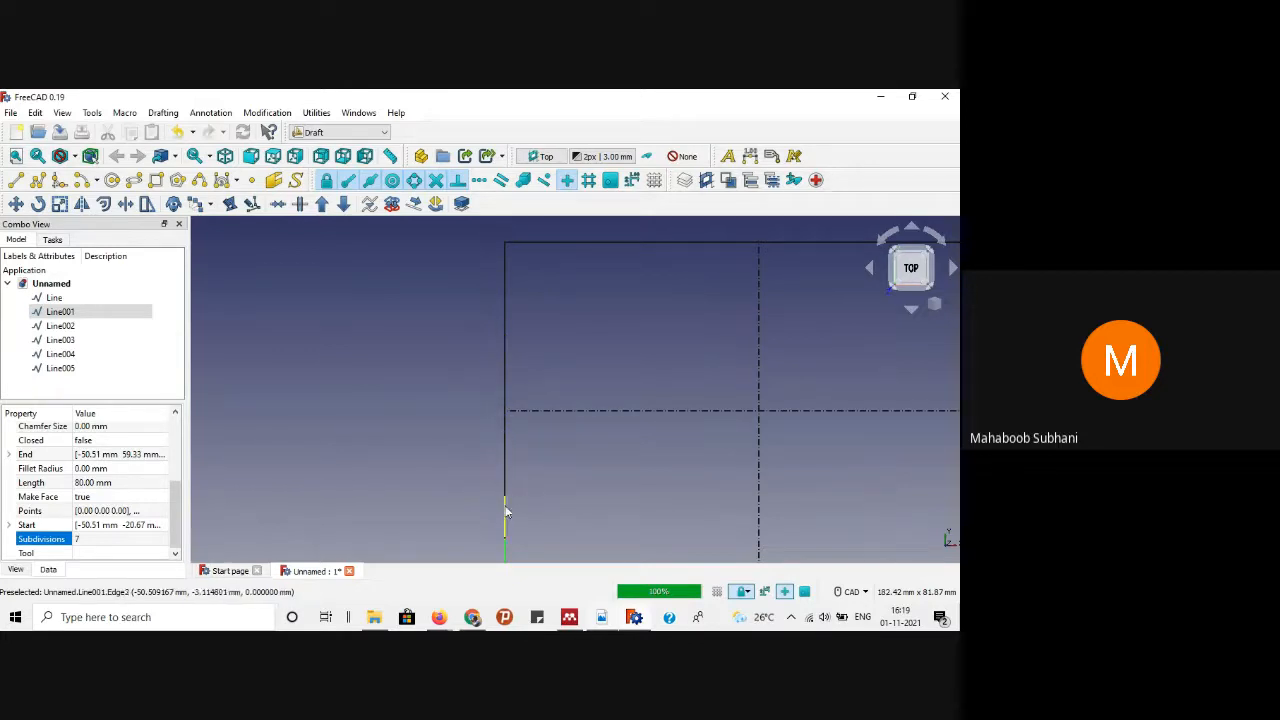
pyautogui.scroll(-1, 524, 545)
pyautogui.scroll(-3, 506, 545)
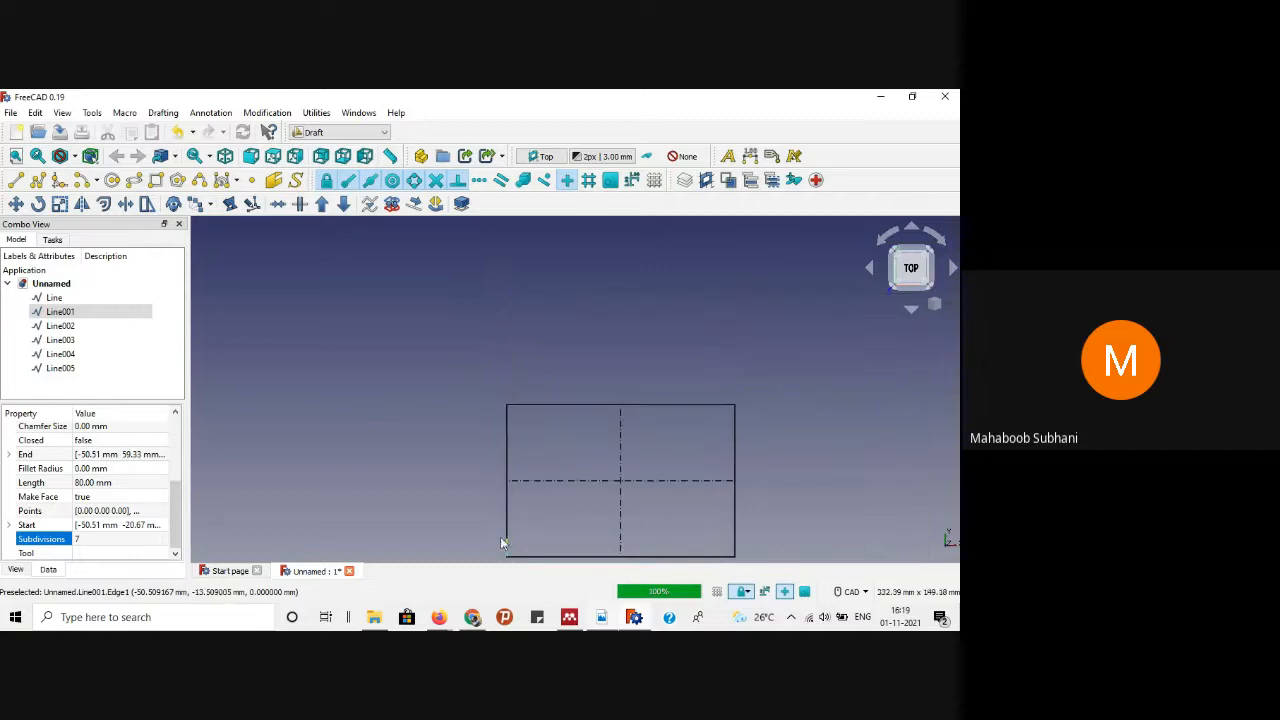
pyautogui.scroll(3, 506, 546)
pyautogui.click(426, 486)
# Step: Set the Subdivisions property of the horizontal dash-dot centre line to 7 and clear the selection
pyautogui.scroll(-2, 426, 486)
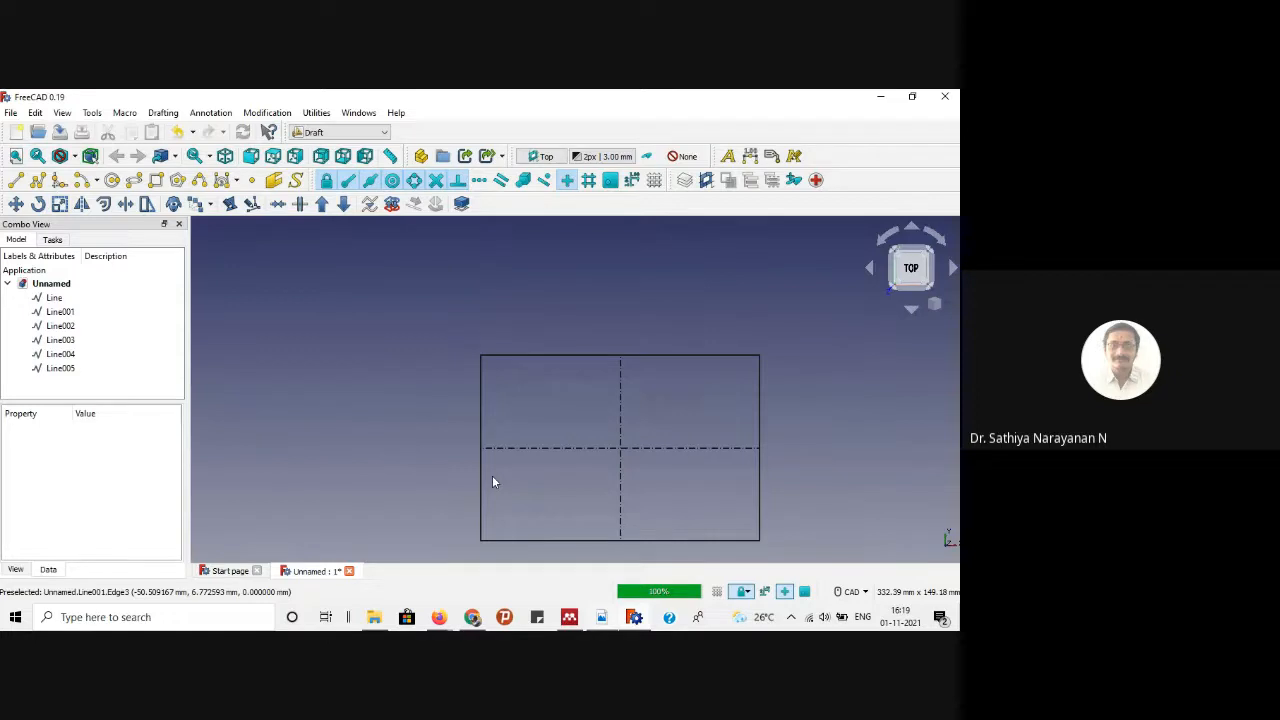
pyautogui.click(538, 446)
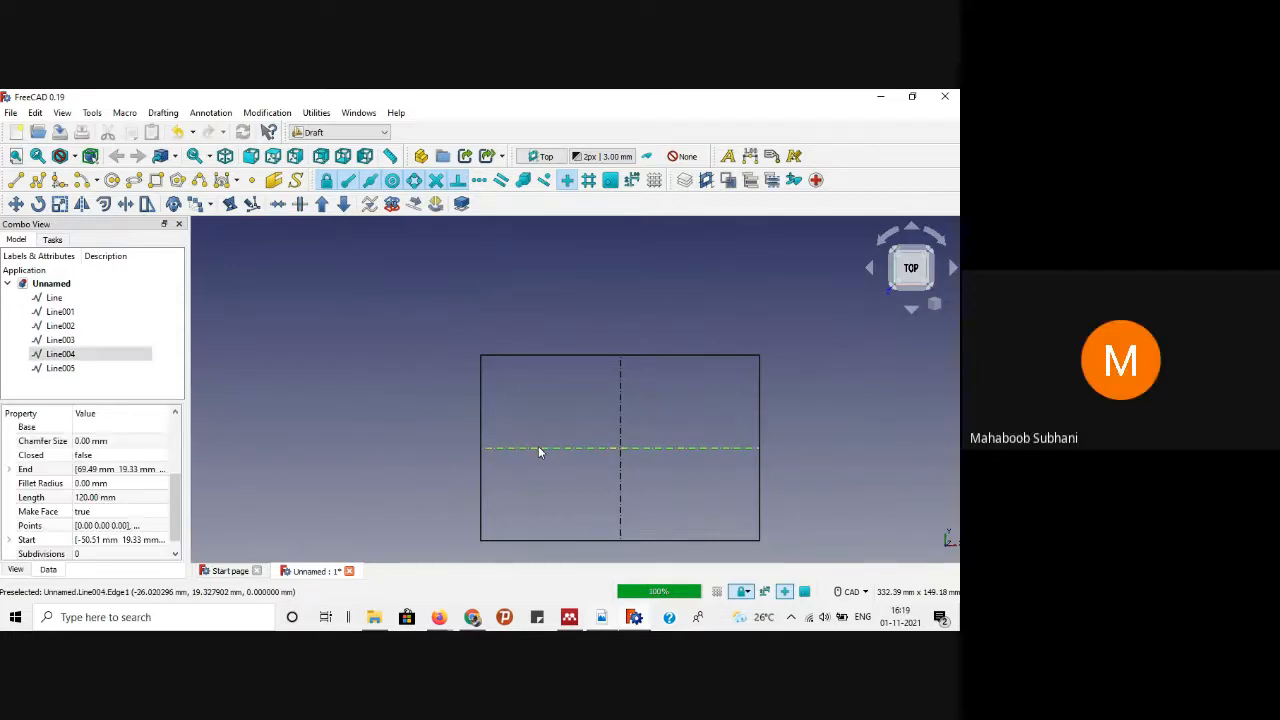
pyautogui.click(98, 554)
pyautogui.write('7')
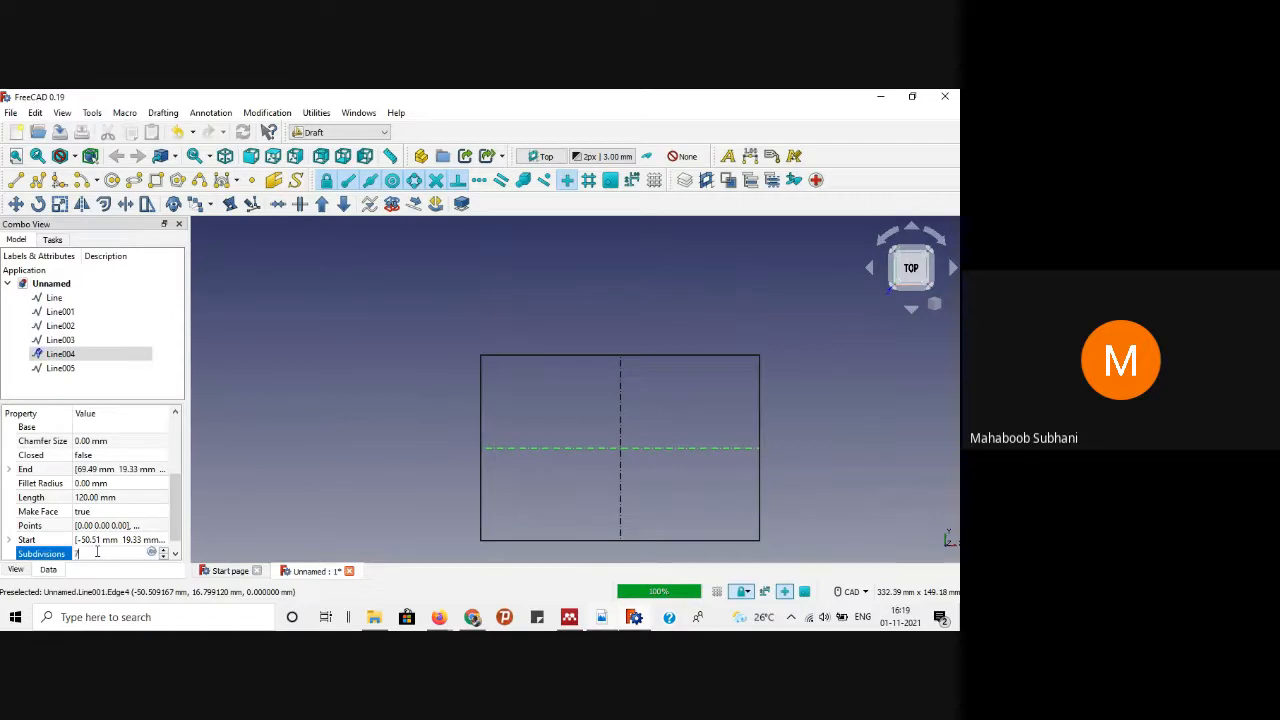
pyautogui.press('Return')
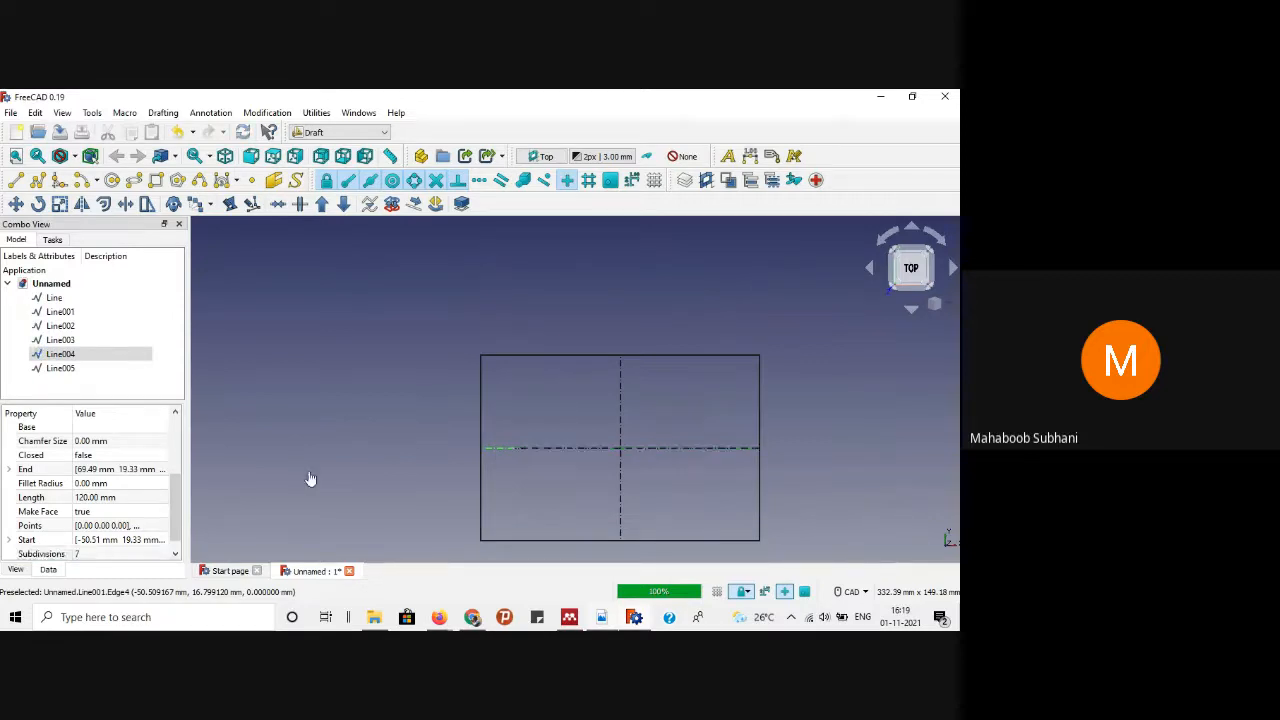
pyautogui.click(309, 477)
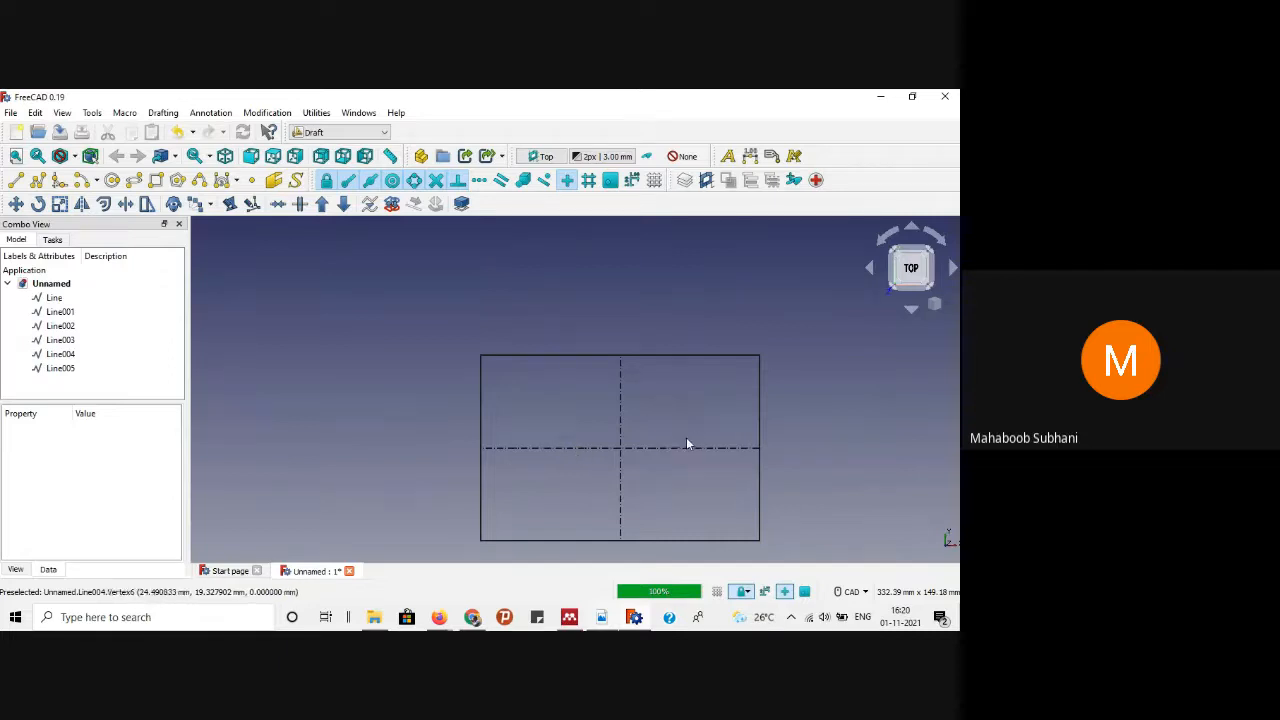
# Step: Examine the divided lines, and consult the reference ellipse figure for Problem 03 in FreeCAD.pdf before returning to the drawing
pyautogui.scroll(1, 829, 488)
pyautogui.scroll(2, 823, 499)
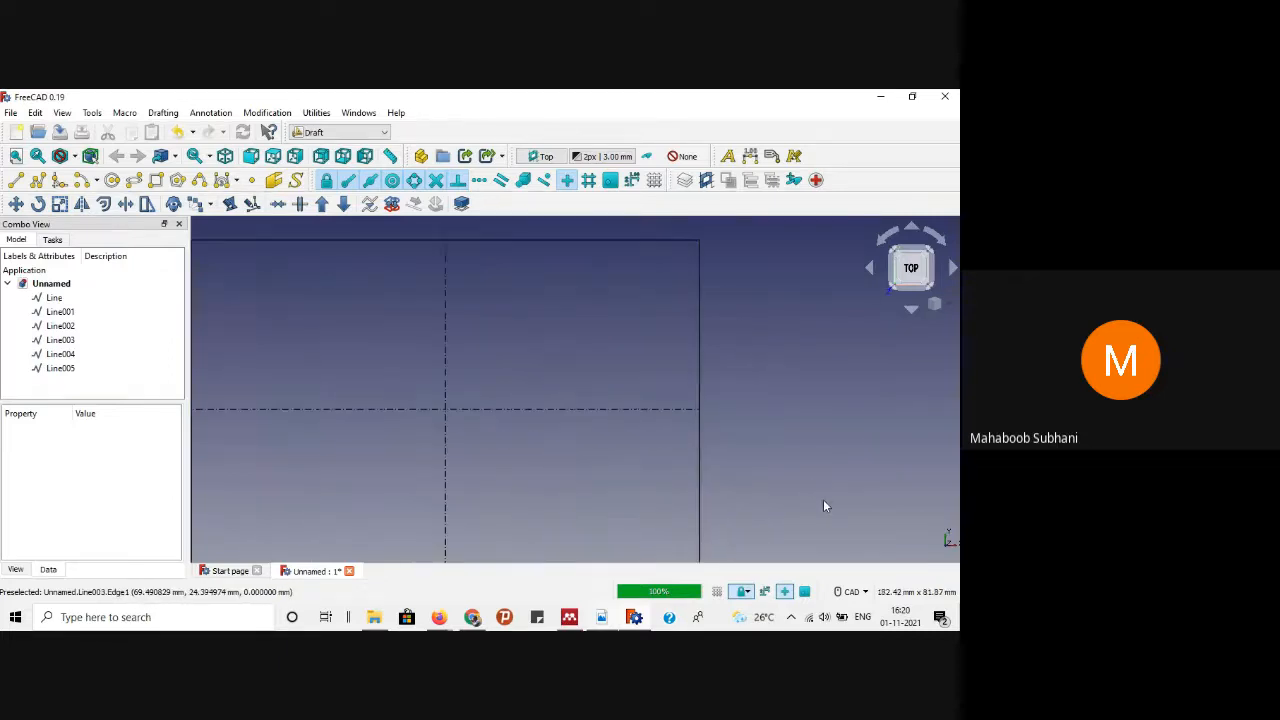
pyautogui.scroll(-2, 823, 499)
pyautogui.click(601, 617)
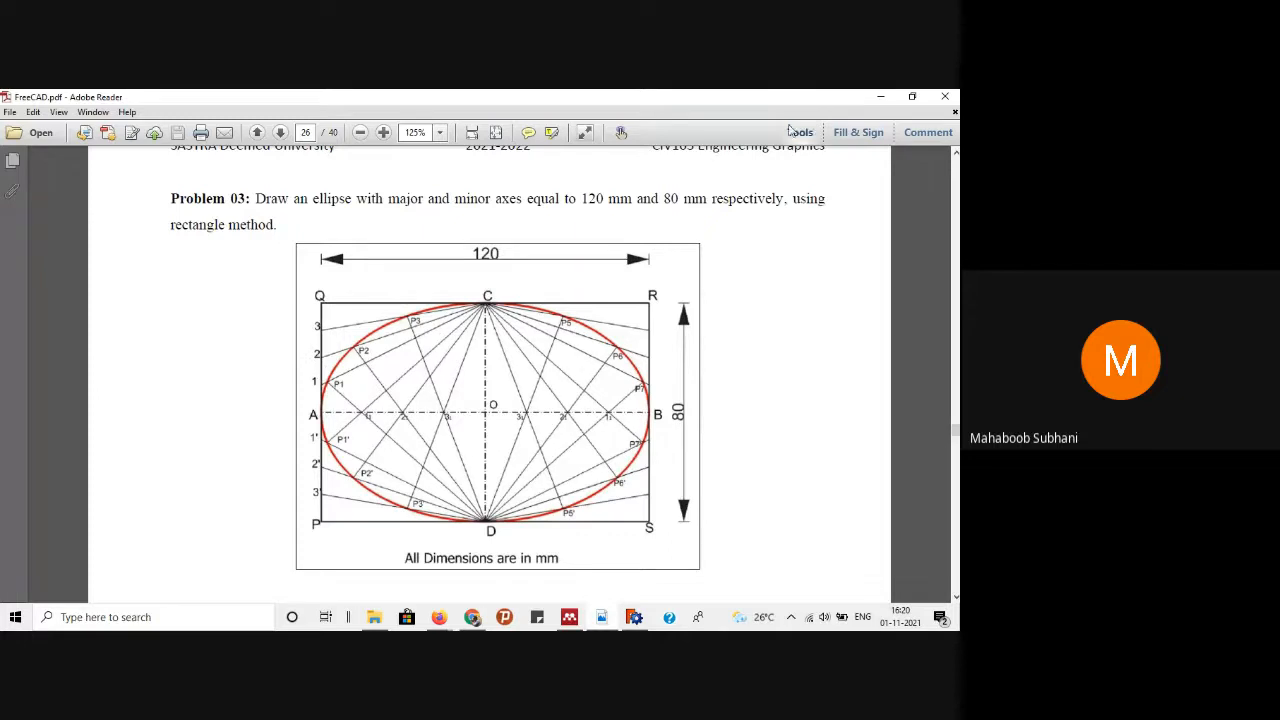
pyautogui.click(880, 97)
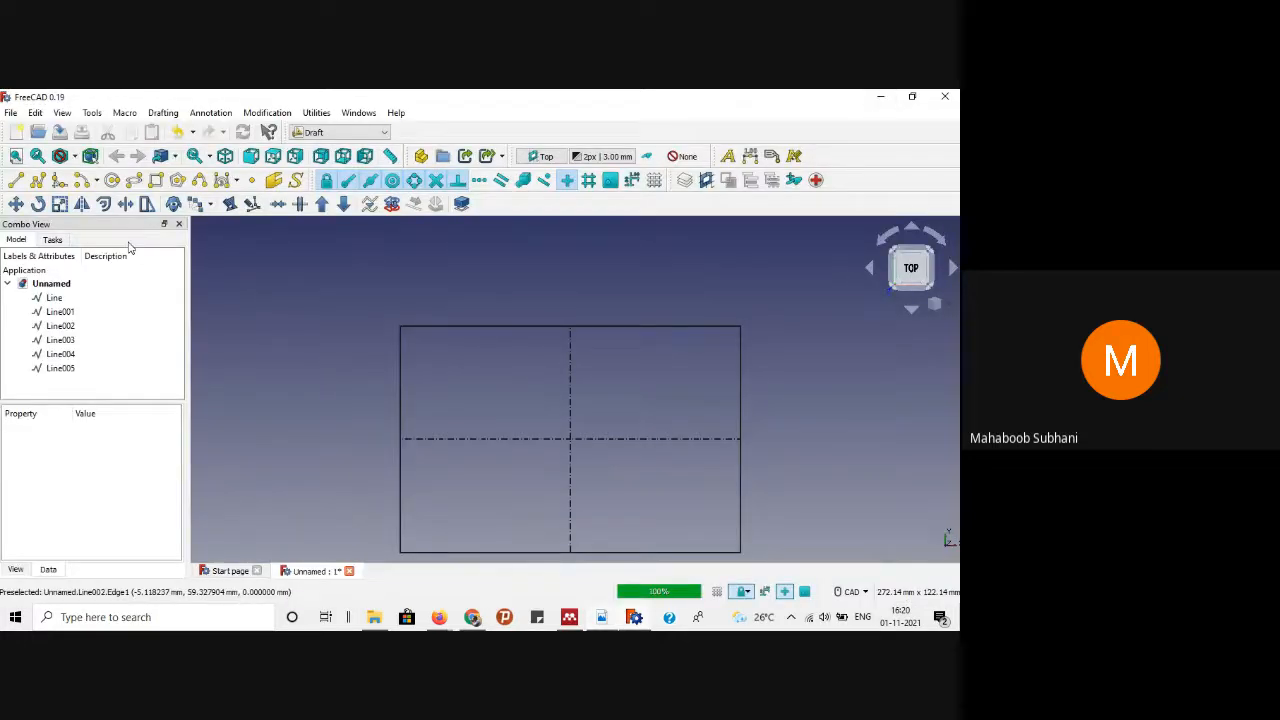
pyautogui.click(16, 180)
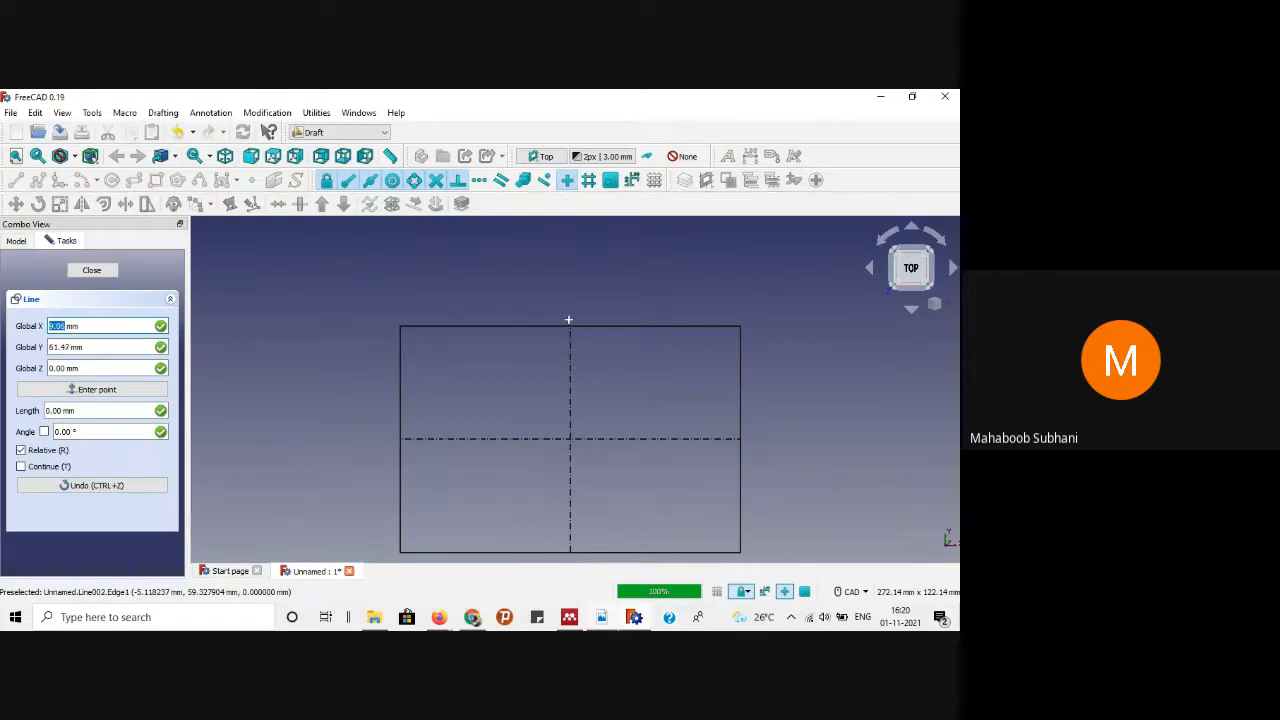
pyautogui.scroll(3, 572, 327)
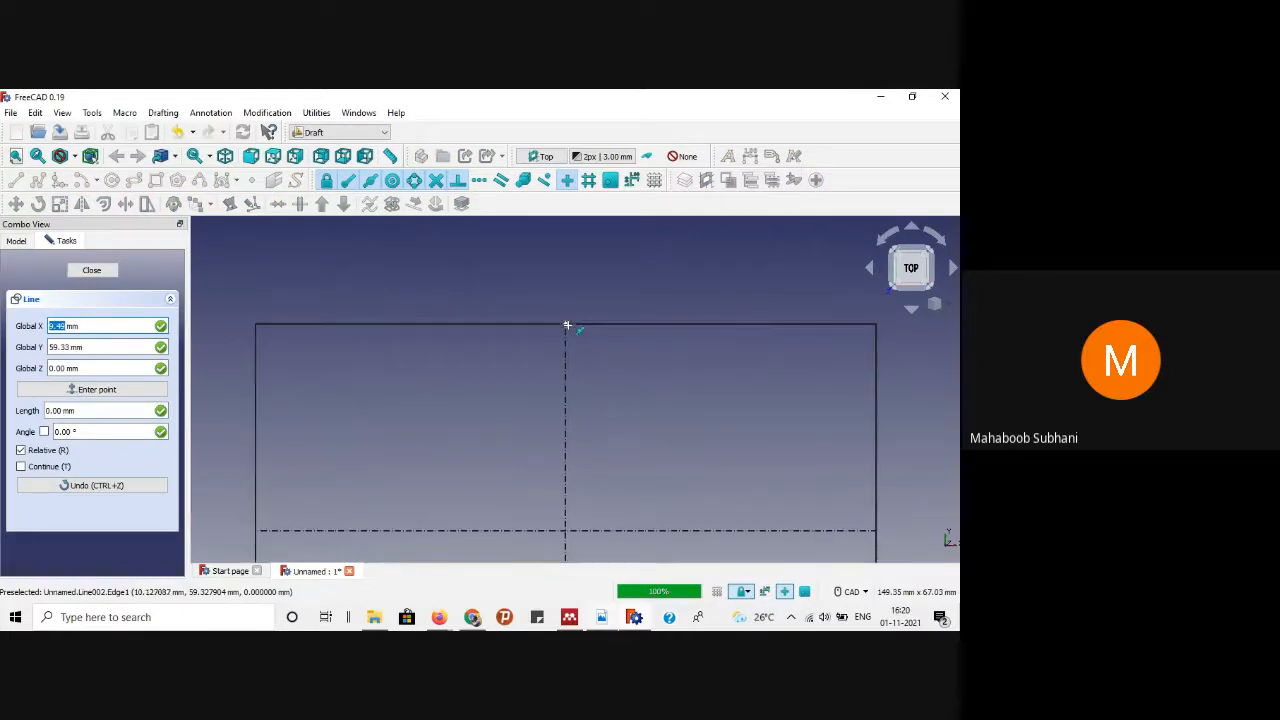
pyautogui.click(571, 325)
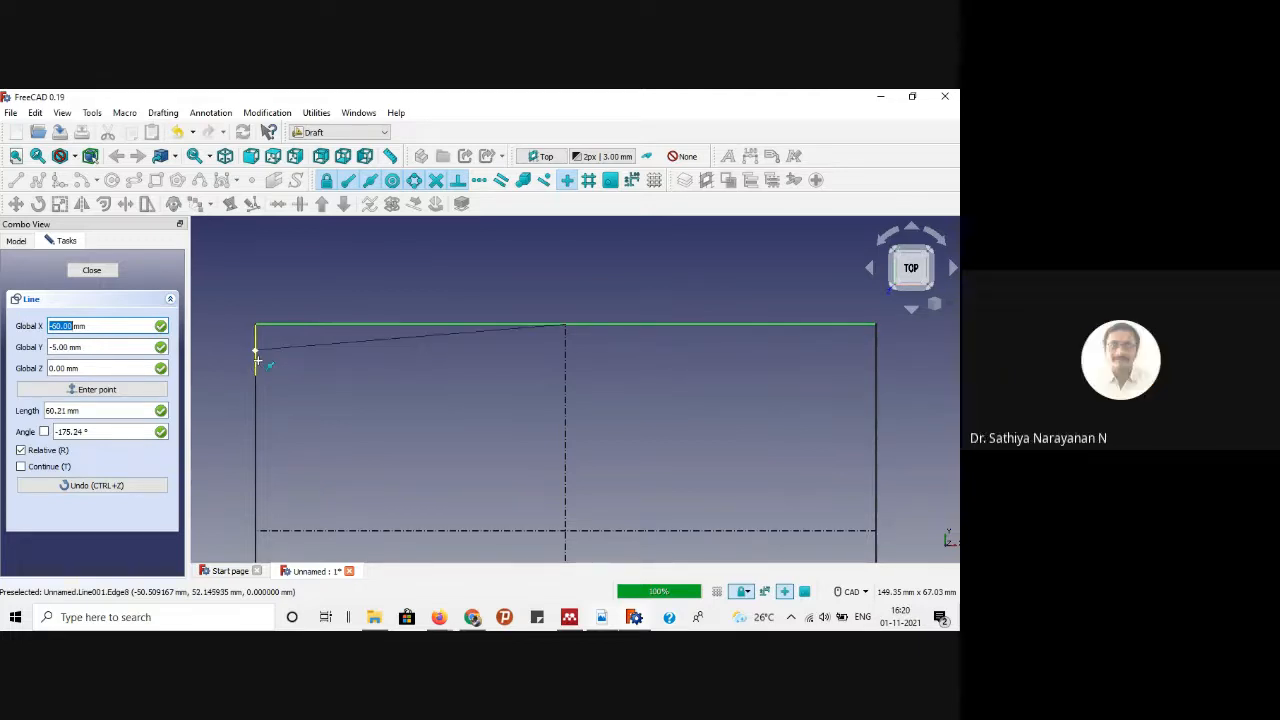
pyautogui.scroll(2, 257, 360)
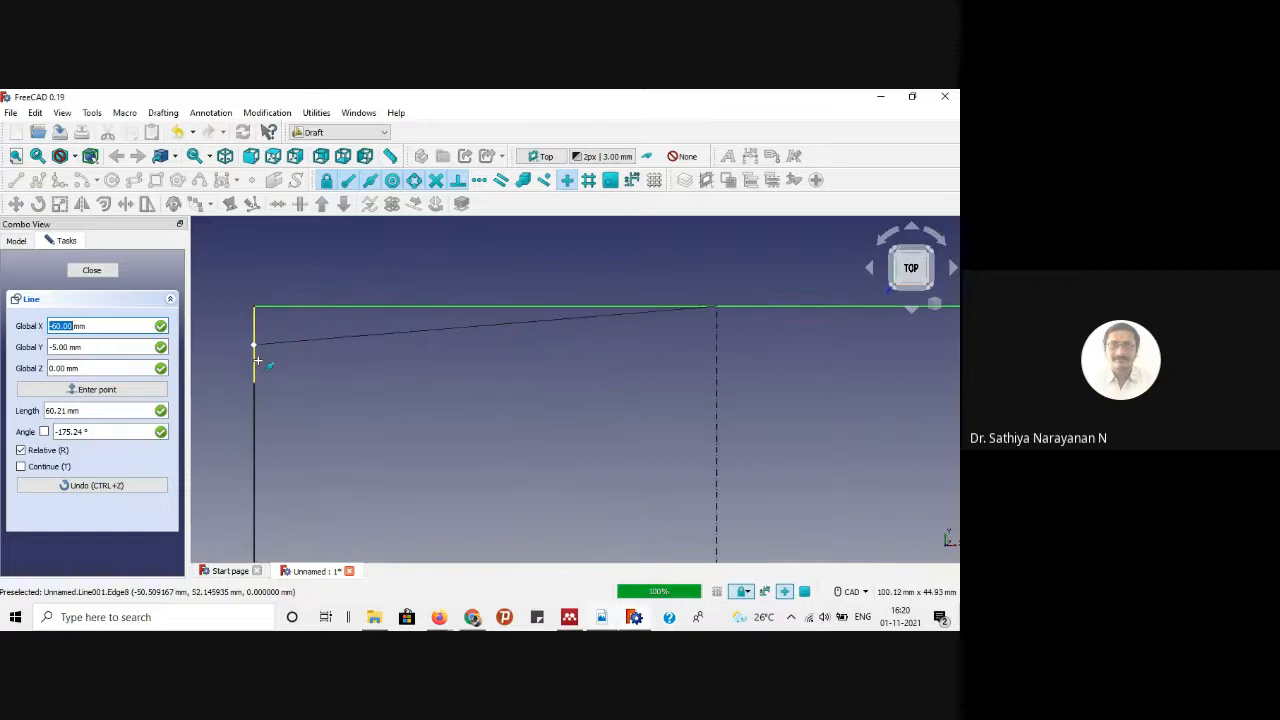
pyautogui.scroll(1, 257, 360)
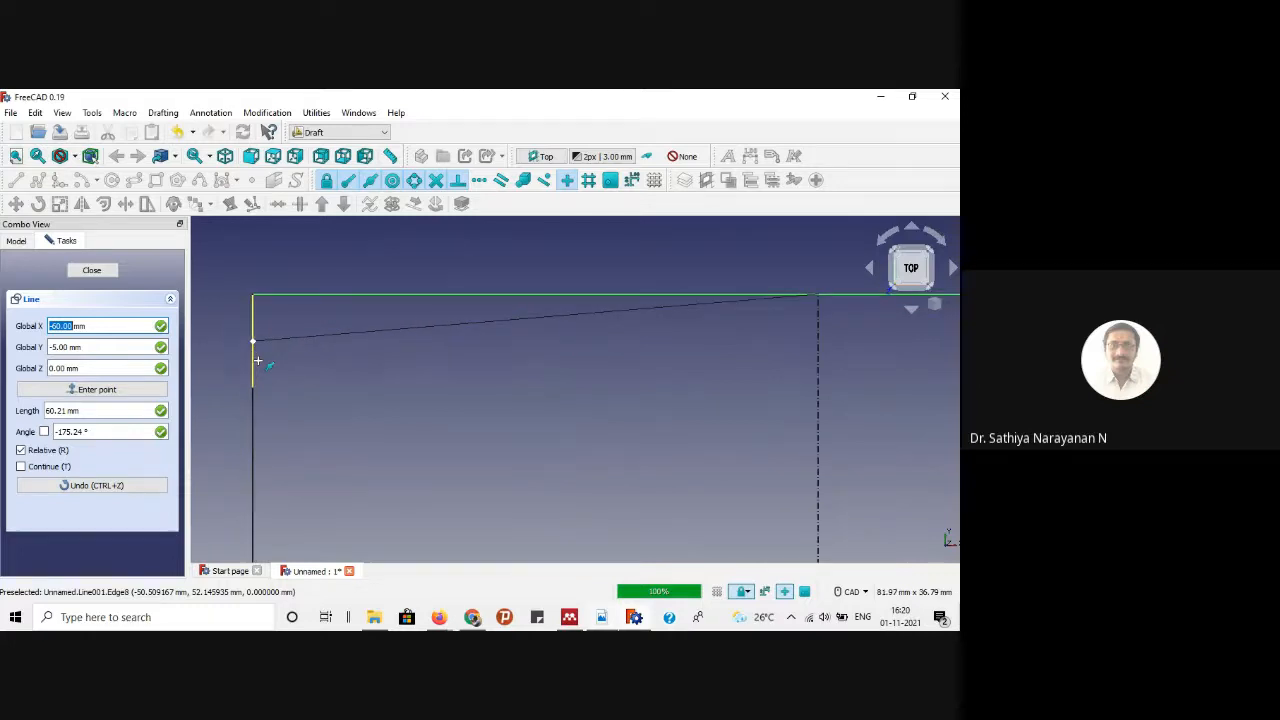
pyautogui.scroll(-2, 257, 360)
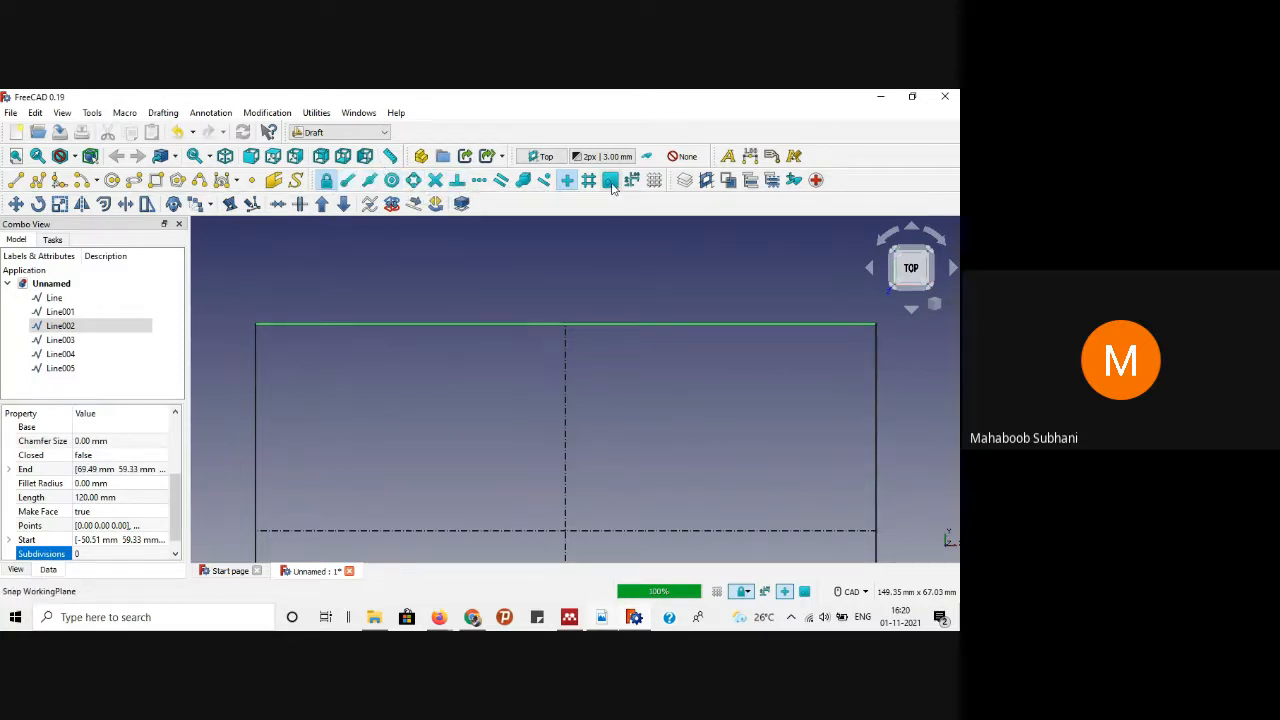
# Step: Restrict geometric snapping to endpoints, and draw a line from the vertical centre line's upper end to the left side's first division point below the corner
pyautogui.click(347, 182)
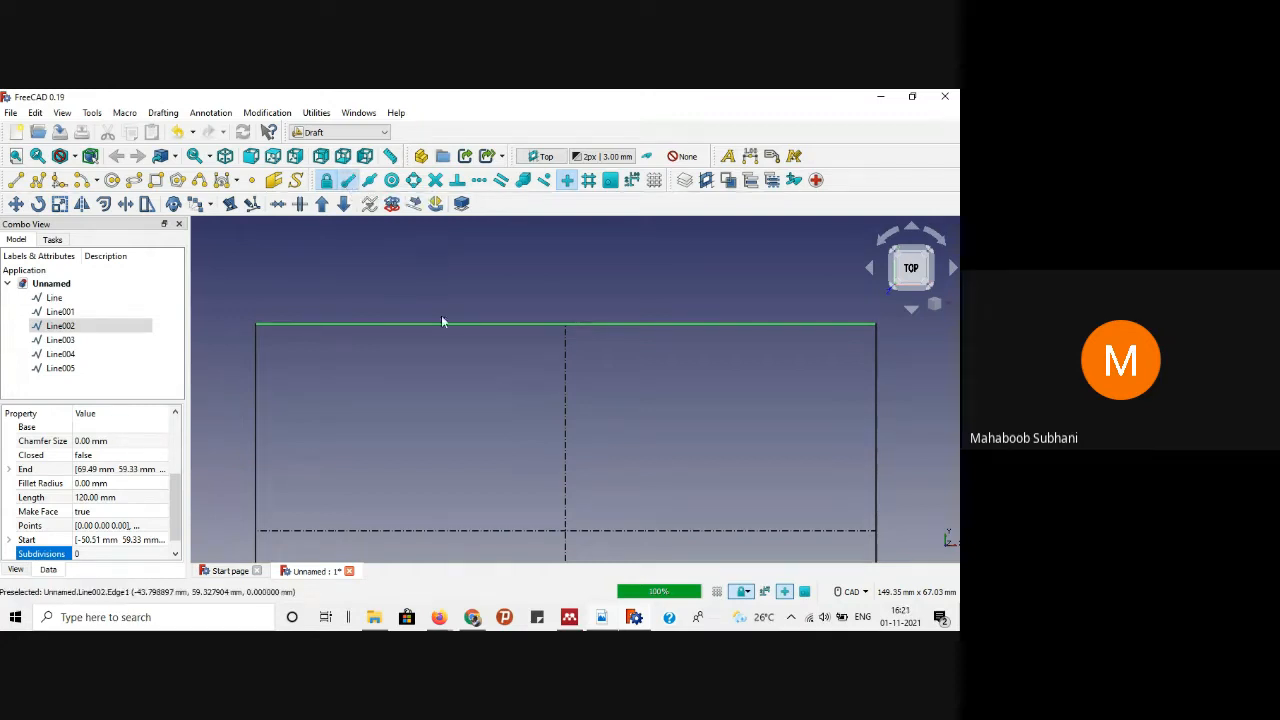
pyautogui.click(14, 181)
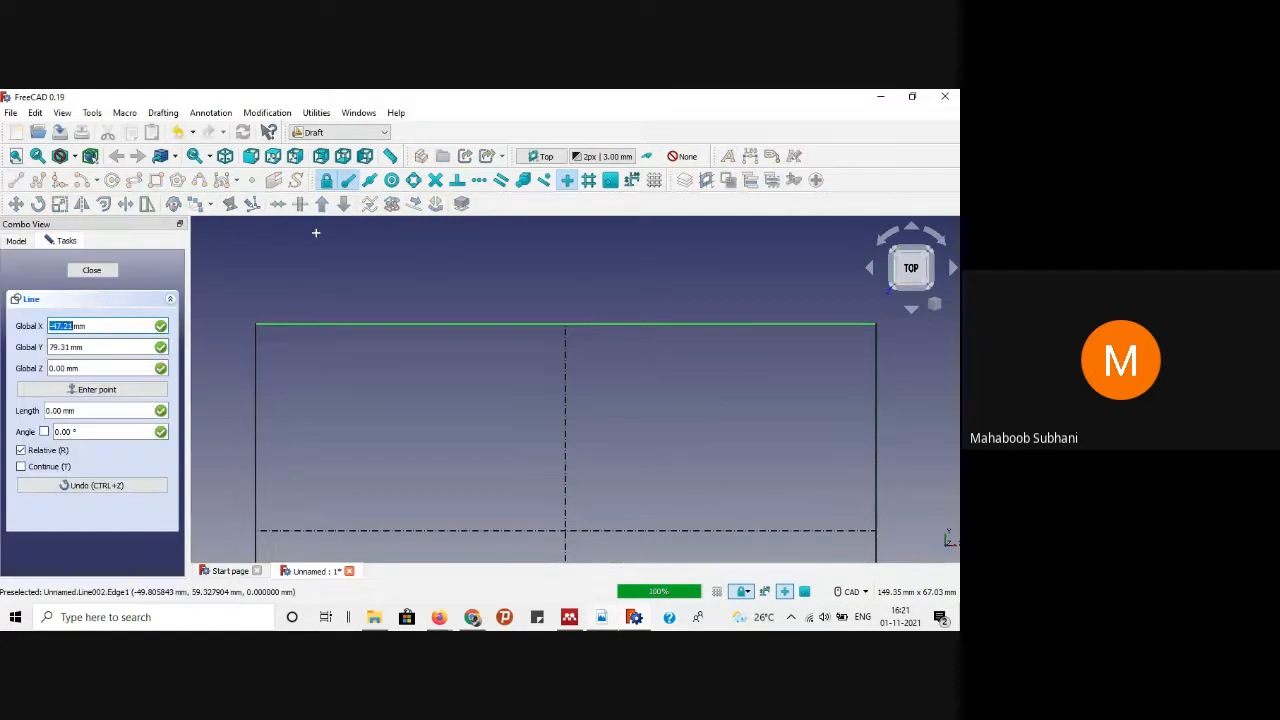
pyautogui.click(558, 324)
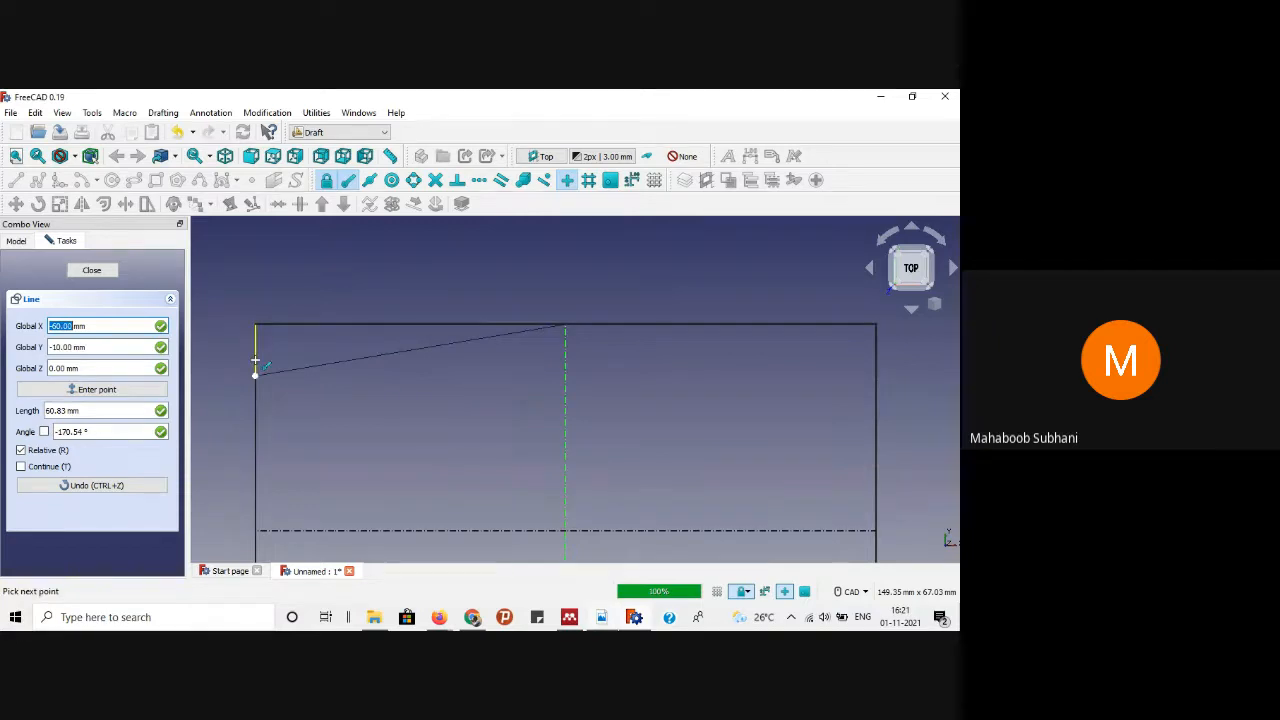
pyautogui.click(255, 361)
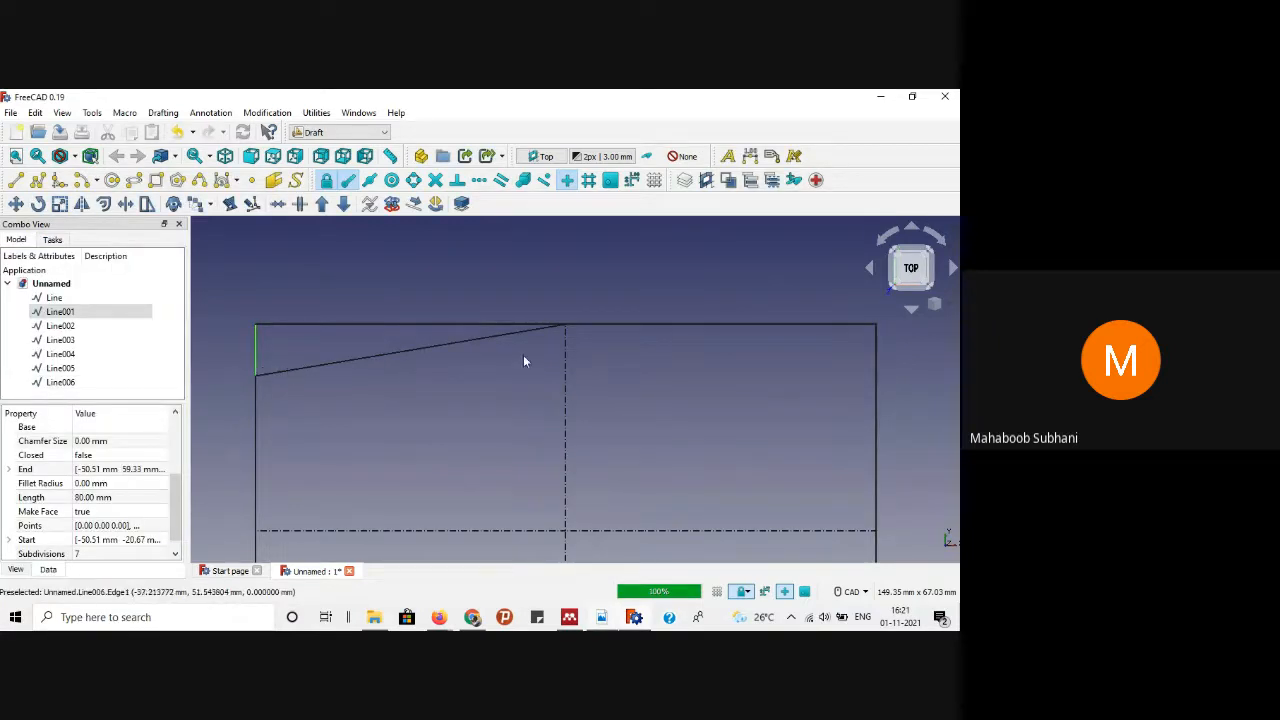
# Step: Draw a line from the vertical centre line's upper end to the second division point below the rectangle's upper-left corner
pyautogui.click(16, 180)
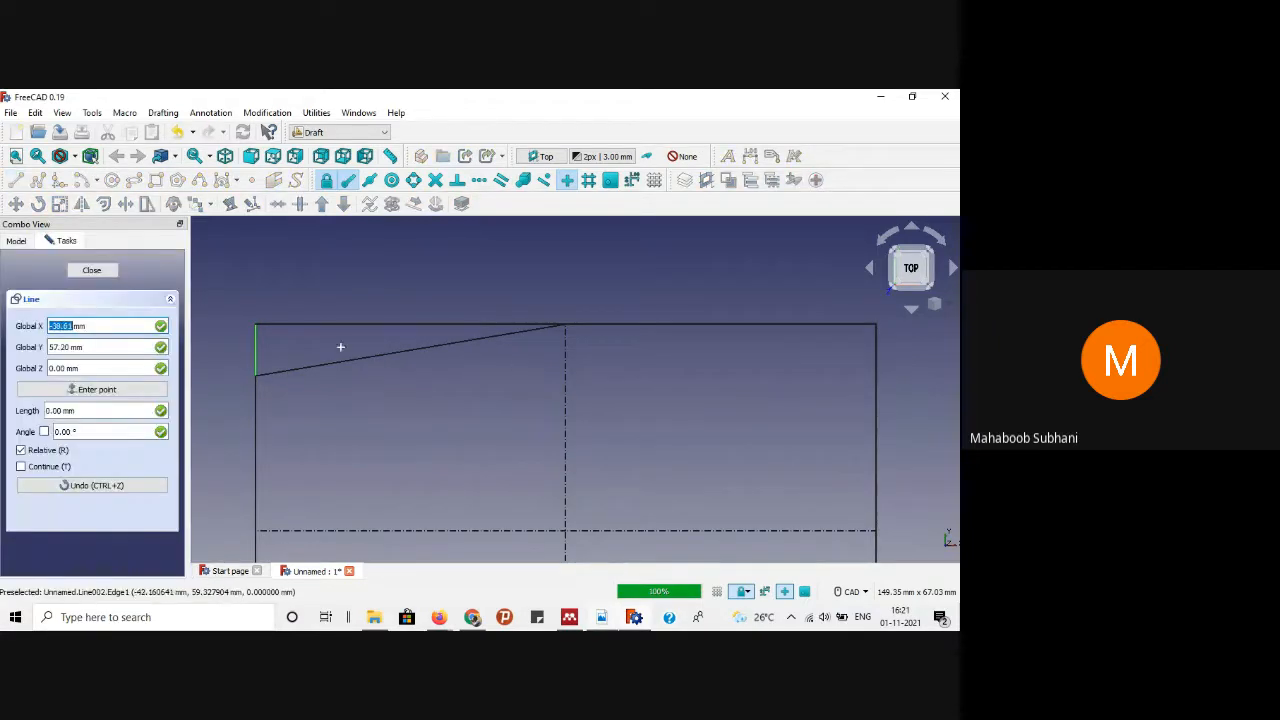
pyautogui.click(565, 327)
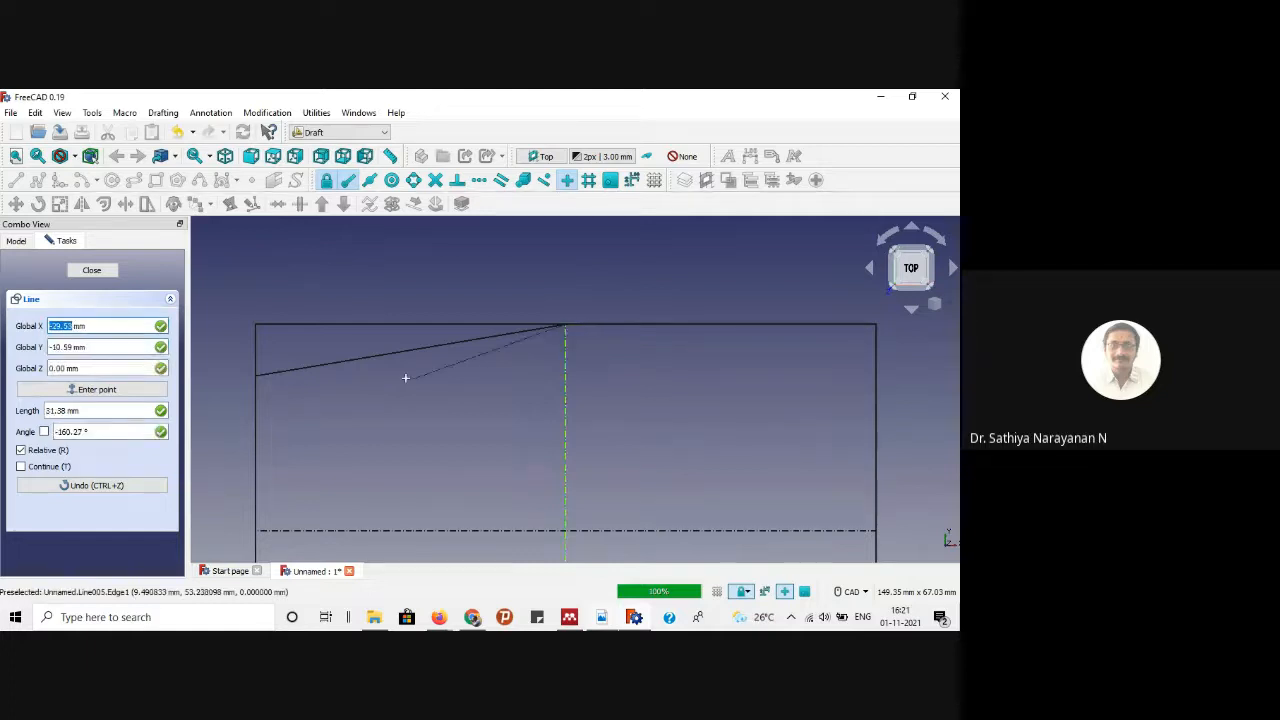
pyautogui.click(257, 426)
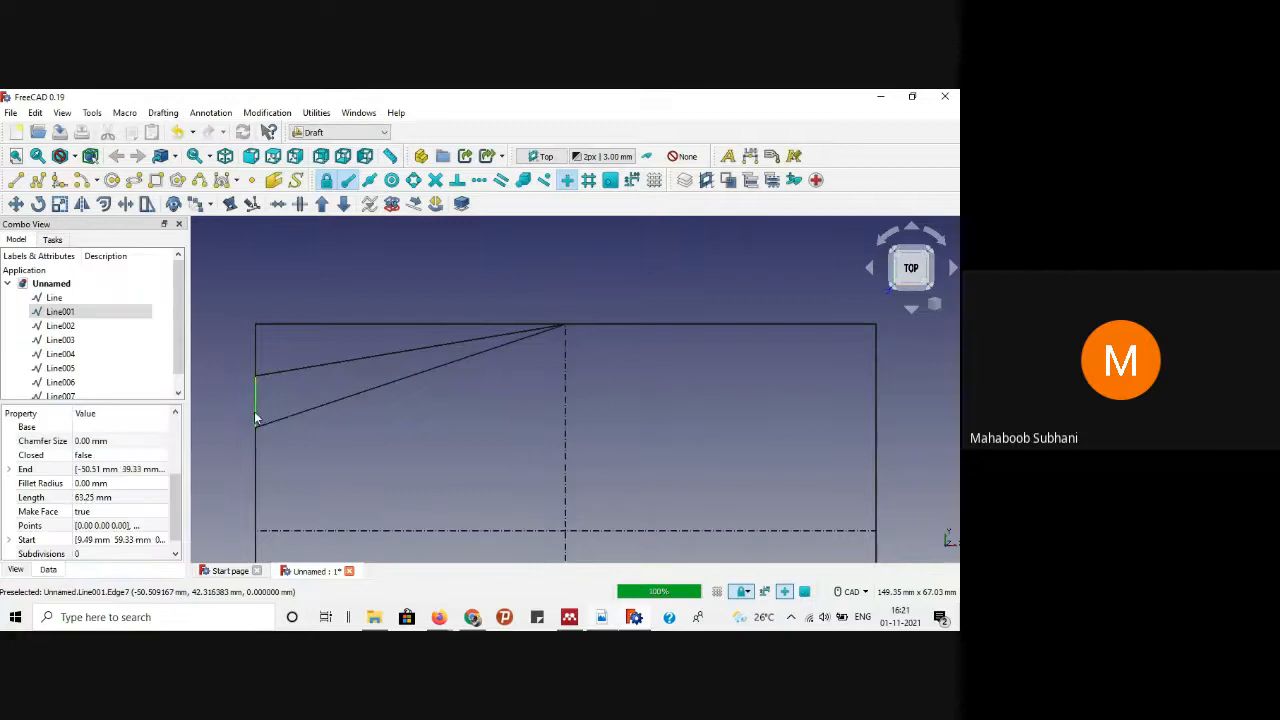
# Step: Draw a line from the vertical centre line's upper end to the third division point below the rectangle's upper-left corner
pyautogui.scroll(-1, 392, 407)
pyautogui.click(16, 180)
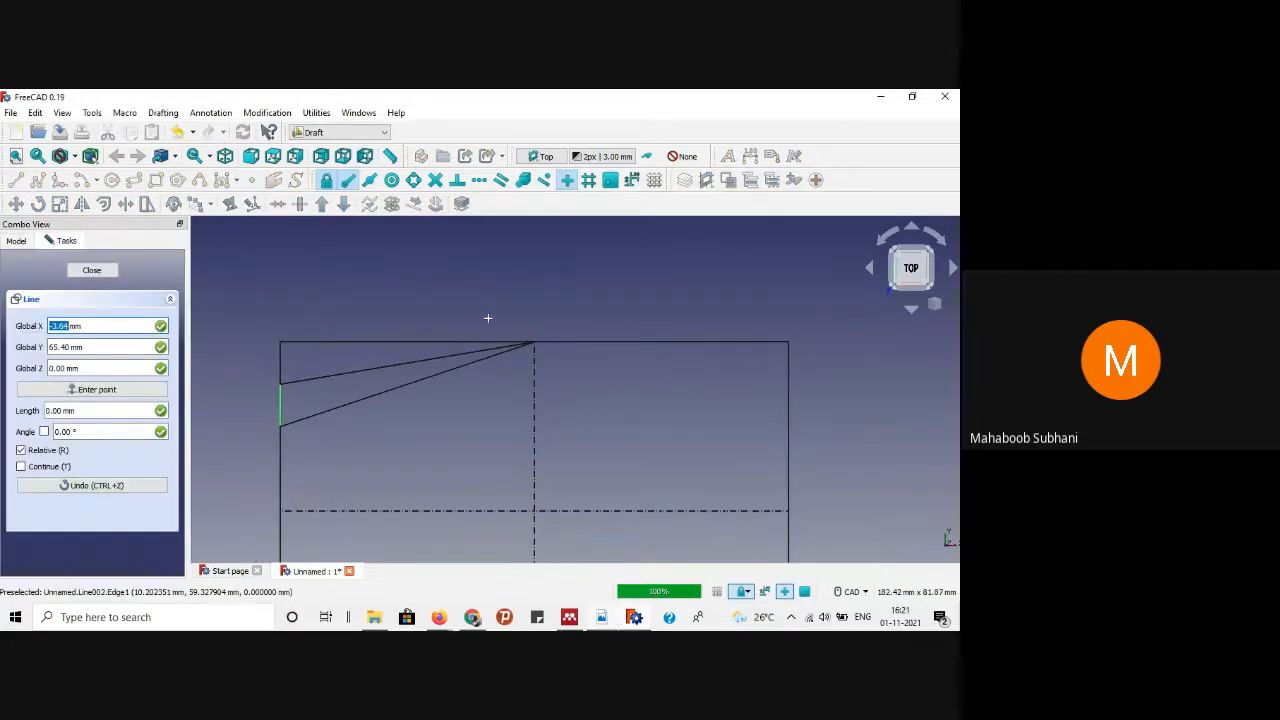
pyautogui.click(535, 345)
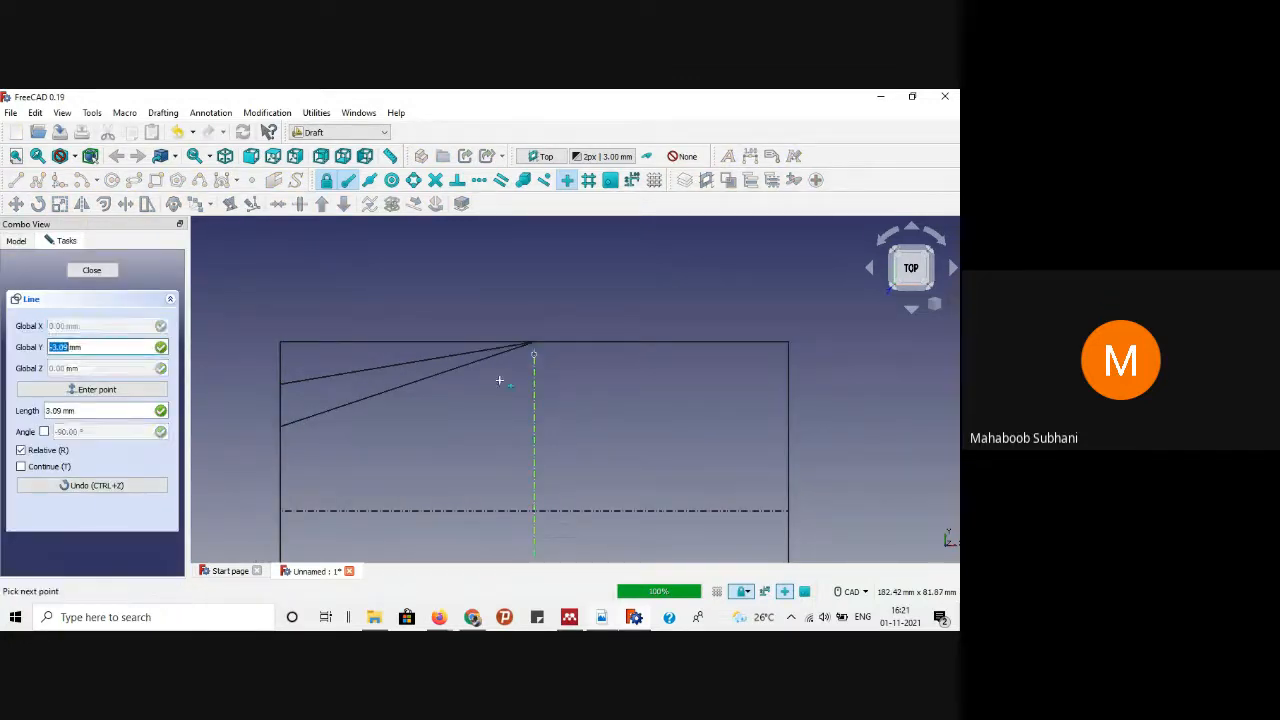
pyautogui.click(279, 456)
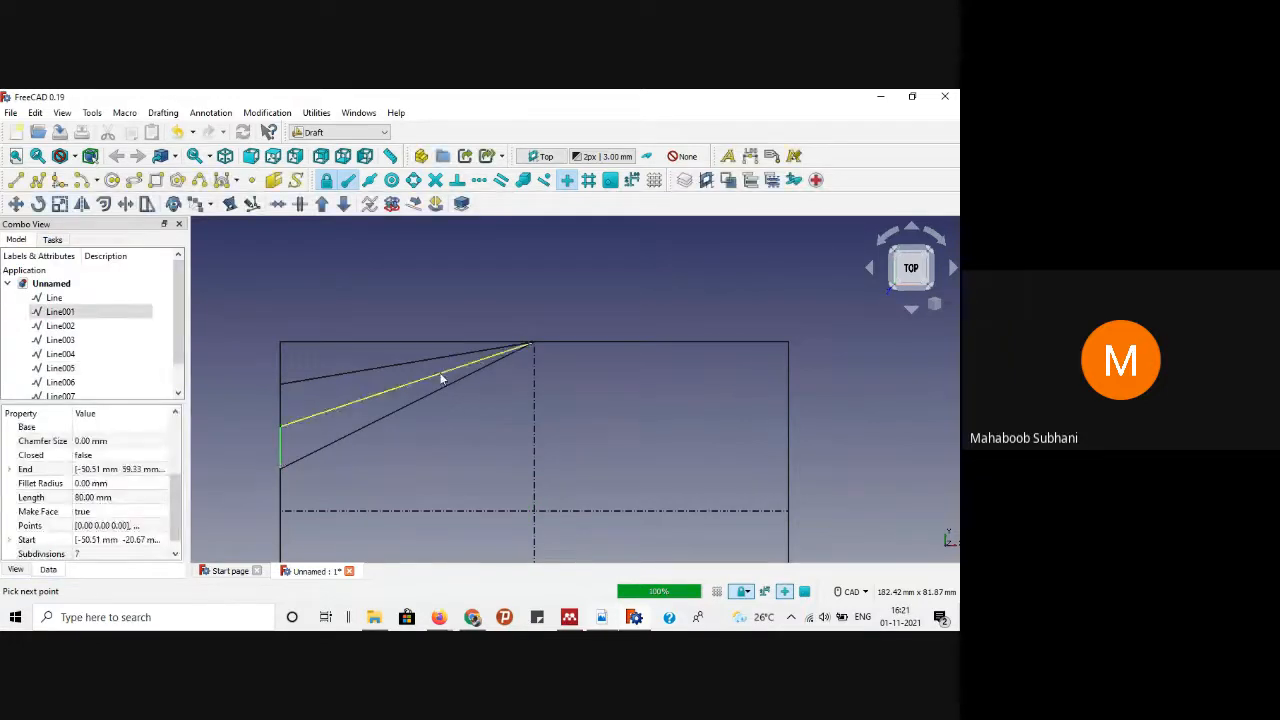
# Step: Check the Problem 03 ellipse figure in FreeCAD.pdf for the remaining construction lines, and return to the lower half of the drawing
pyautogui.scroll(-1, 440, 377)
pyautogui.click(567, 616)
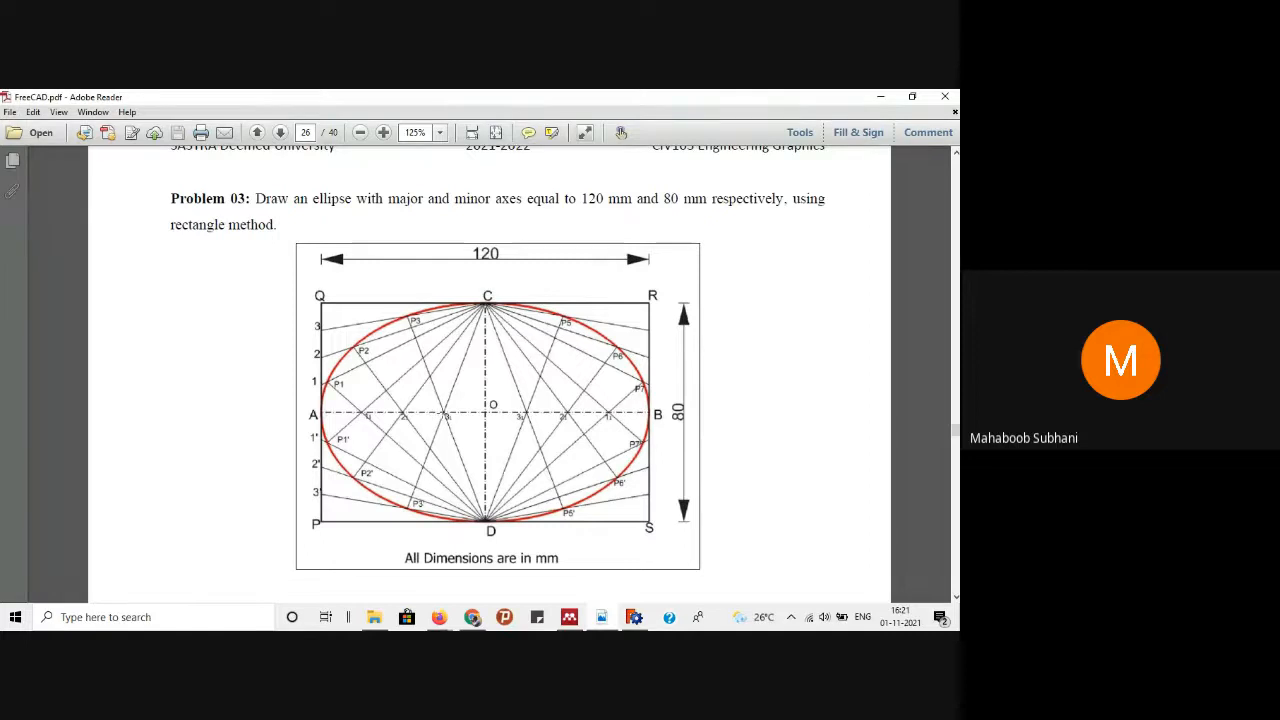
pyautogui.click(875, 98)
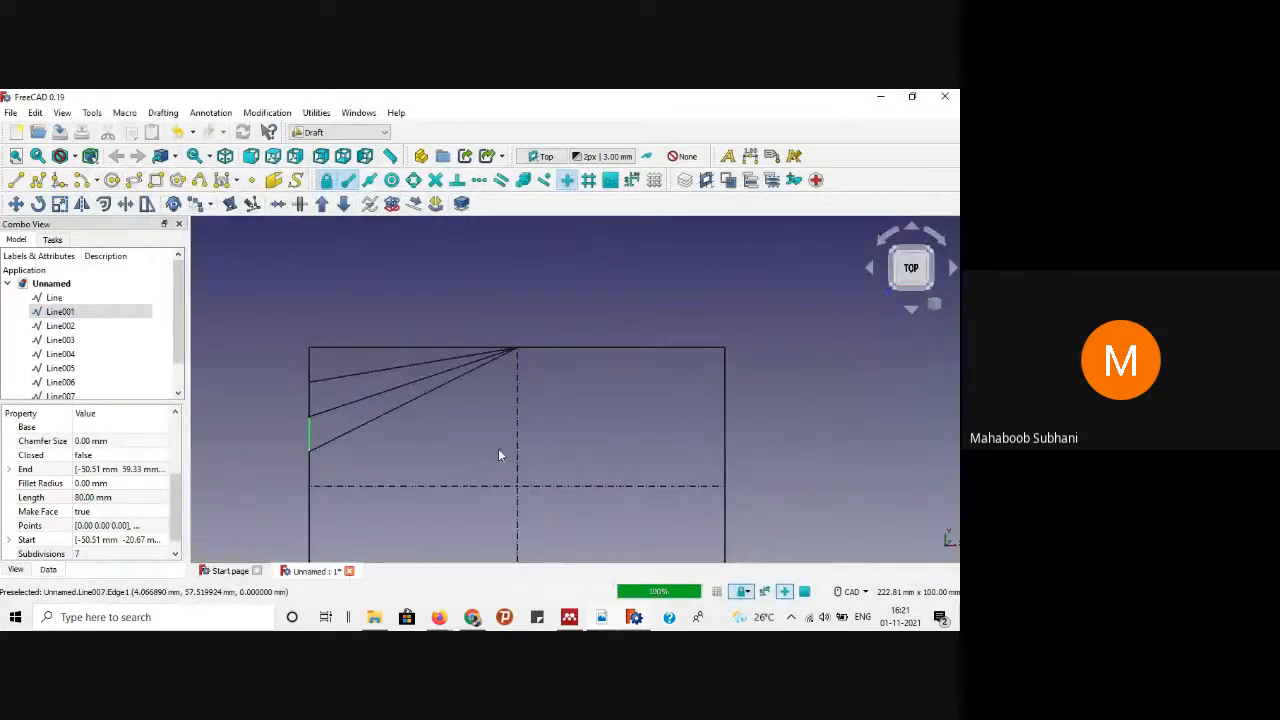
pyautogui.scroll(-3, 499, 450)
pyautogui.scroll(1, 496, 571)
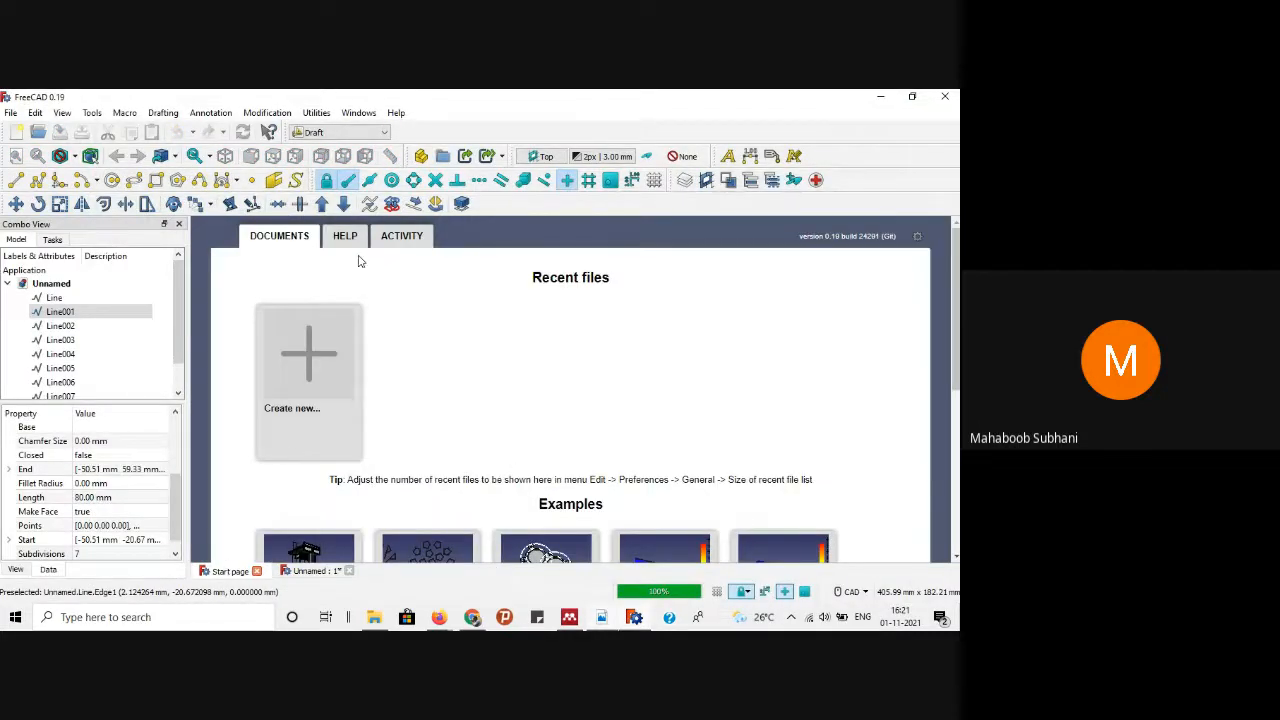
pyautogui.click(310, 572)
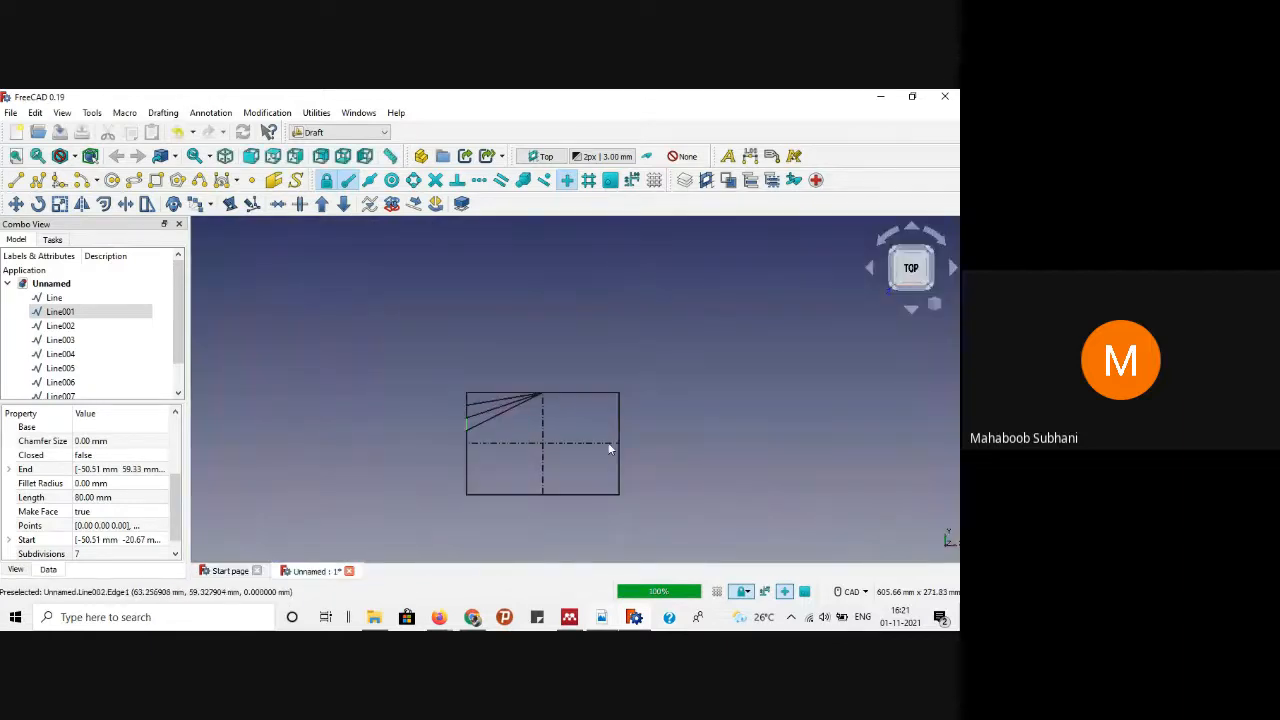
pyautogui.scroll(5, 608, 448)
pyautogui.scroll(-3, 509, 398)
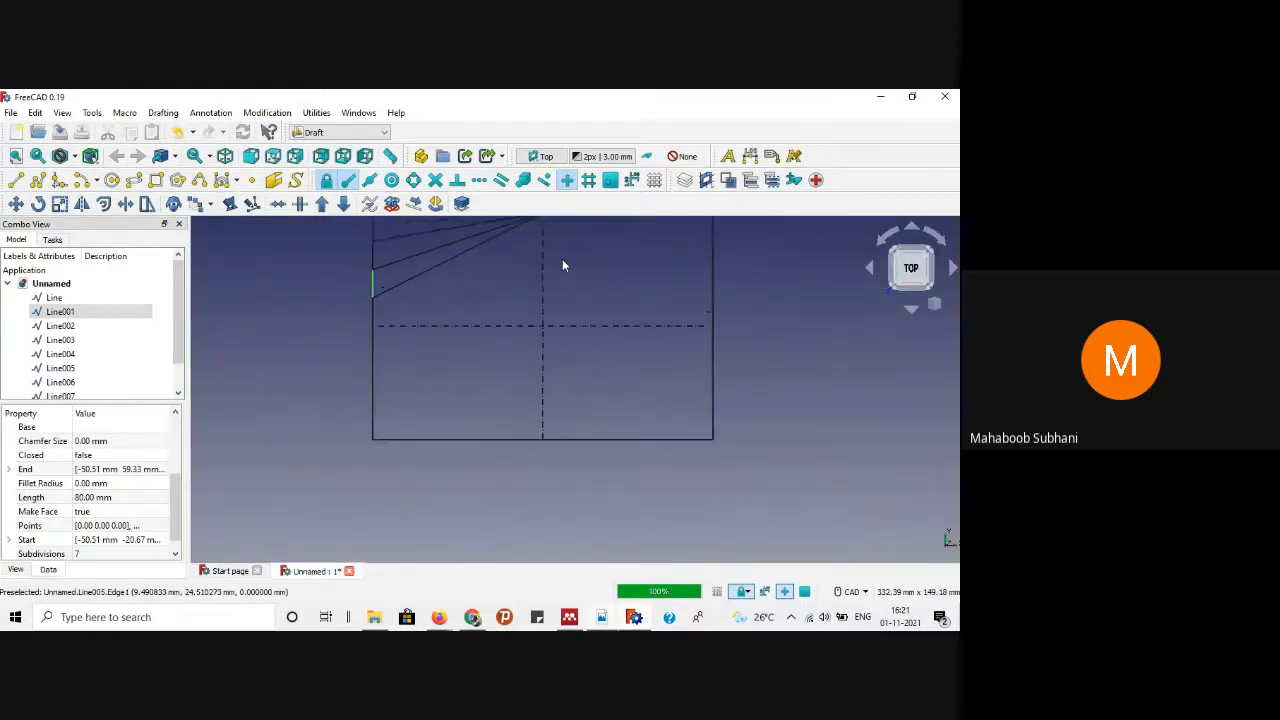
pyautogui.scroll(4, 562, 259)
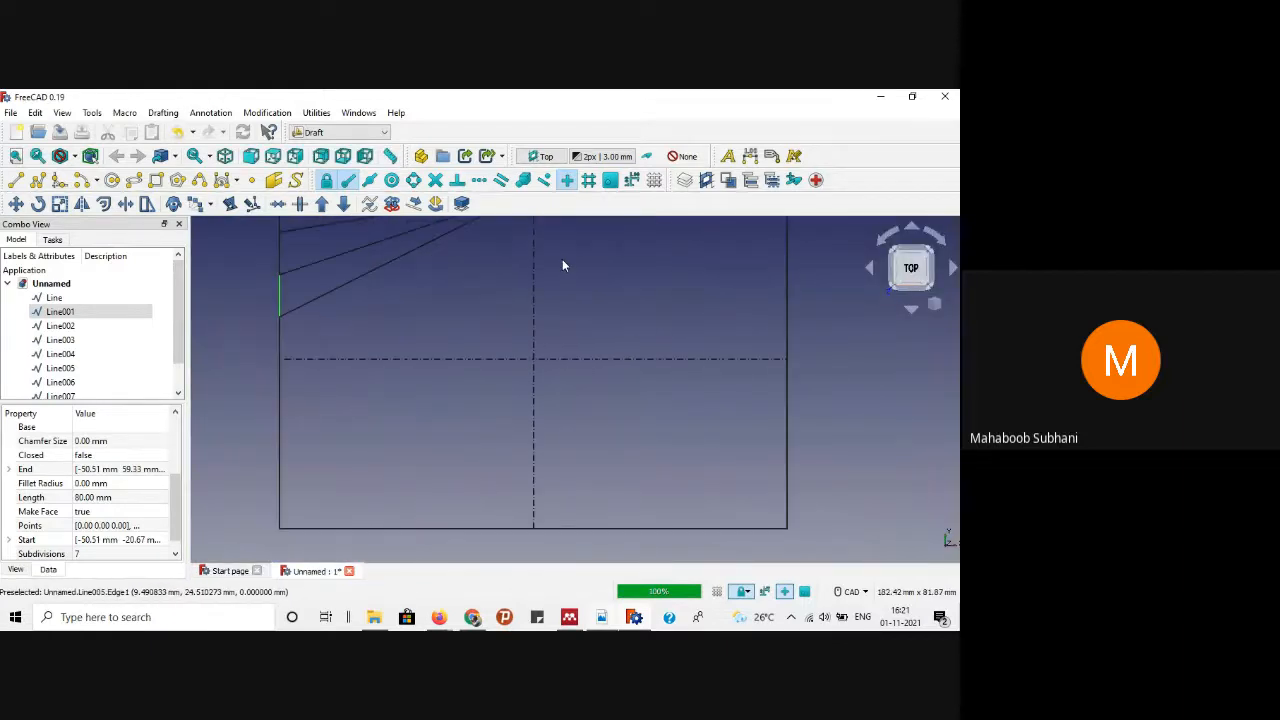
# Step: Draw three lines from the vertical centre line's lower end to the first, second and third division points from the horizontal centre line's left end
pyautogui.click(14, 180)
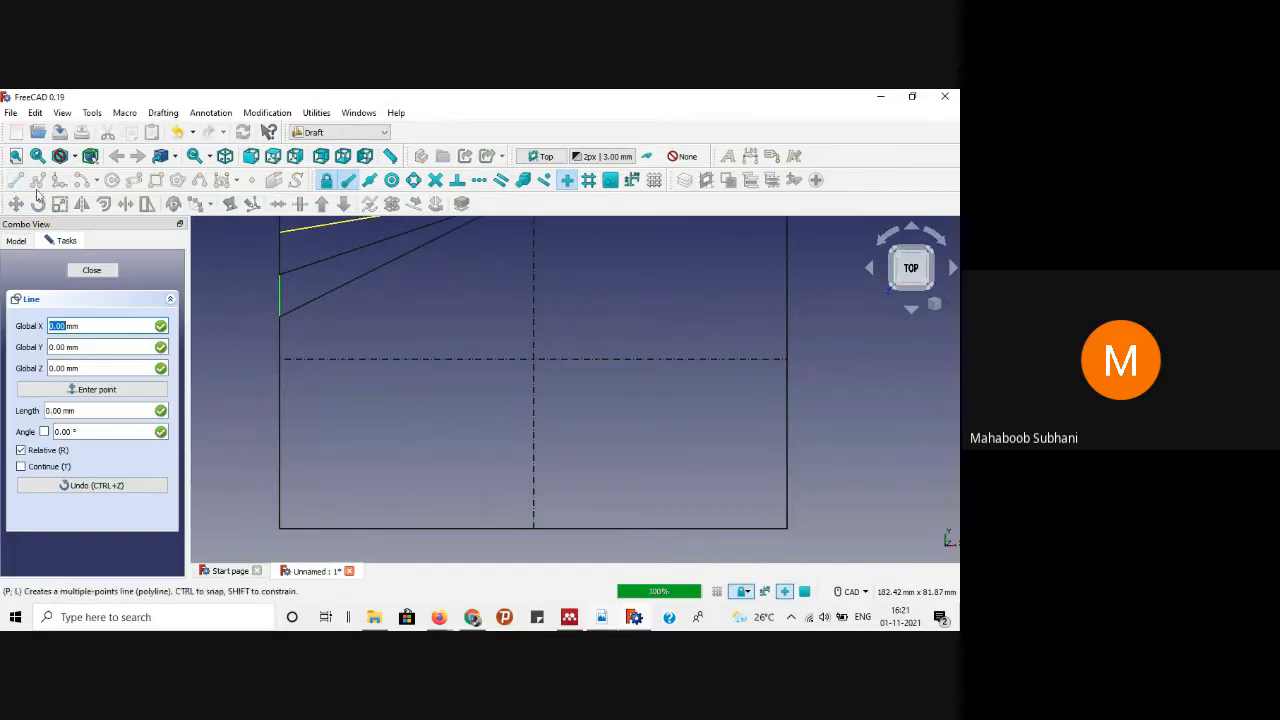
pyautogui.click(530, 528)
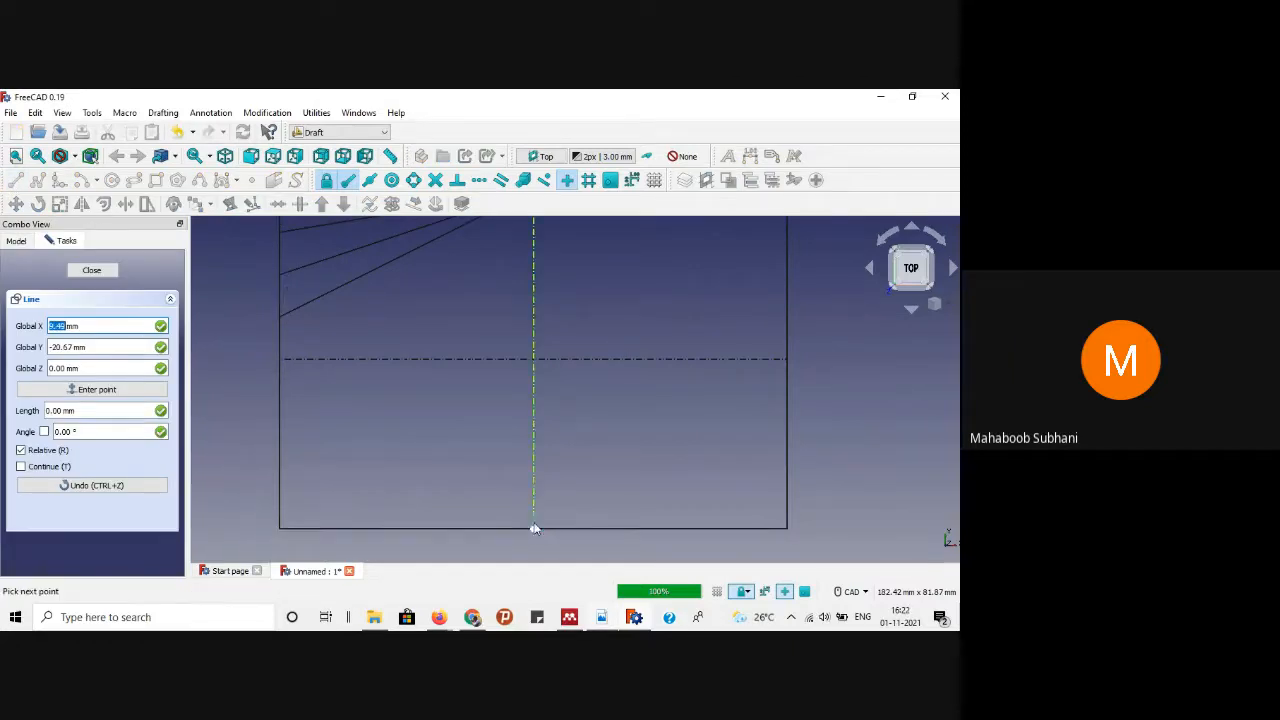
pyautogui.click(327, 358)
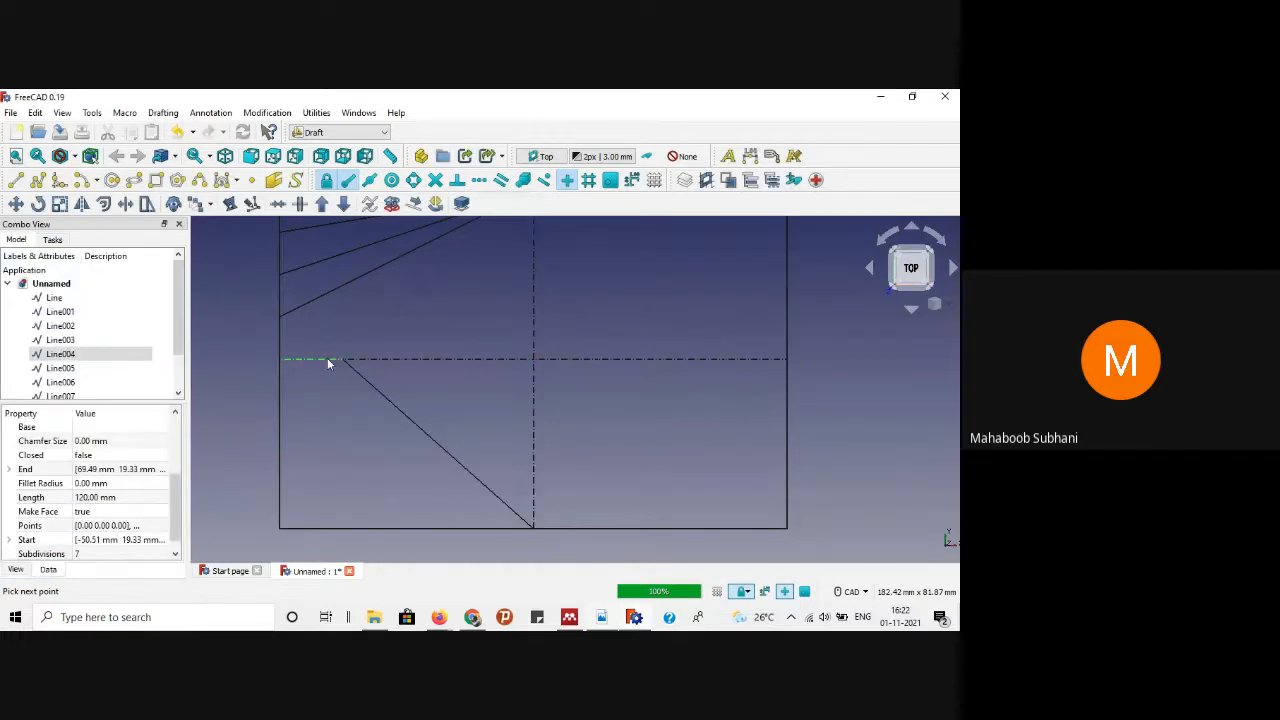
pyautogui.click(15, 180)
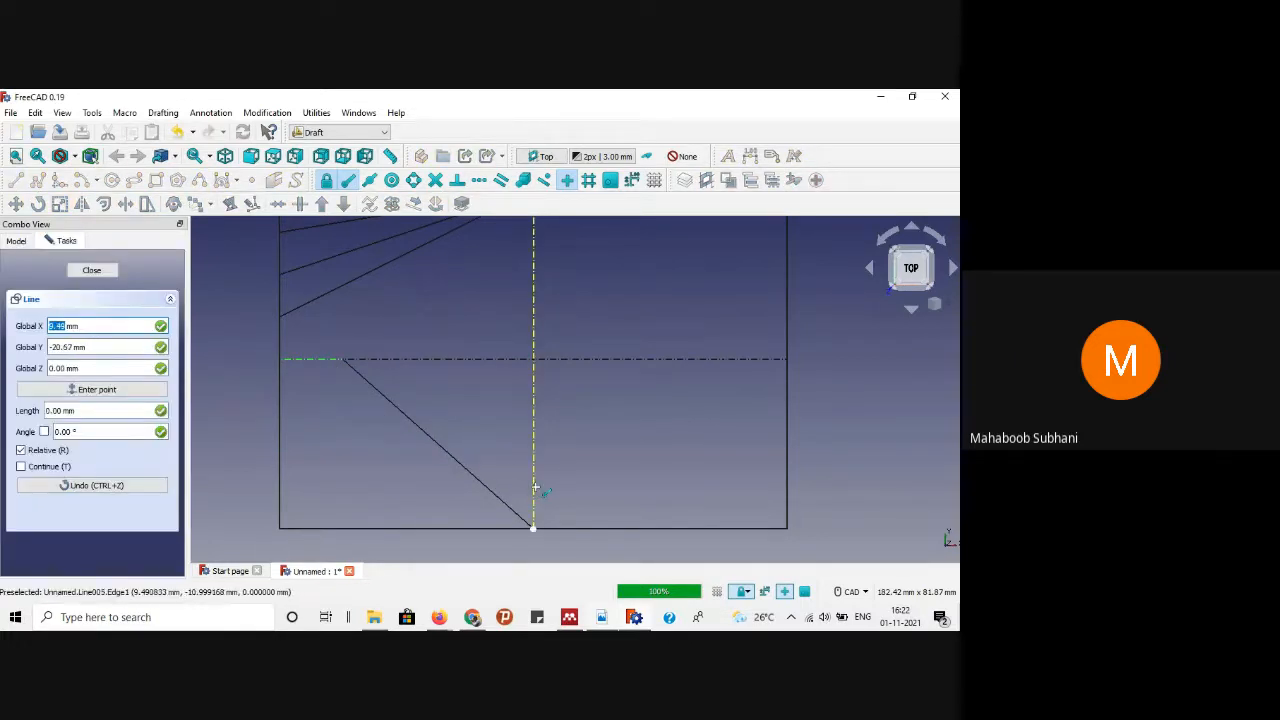
pyautogui.click(533, 526)
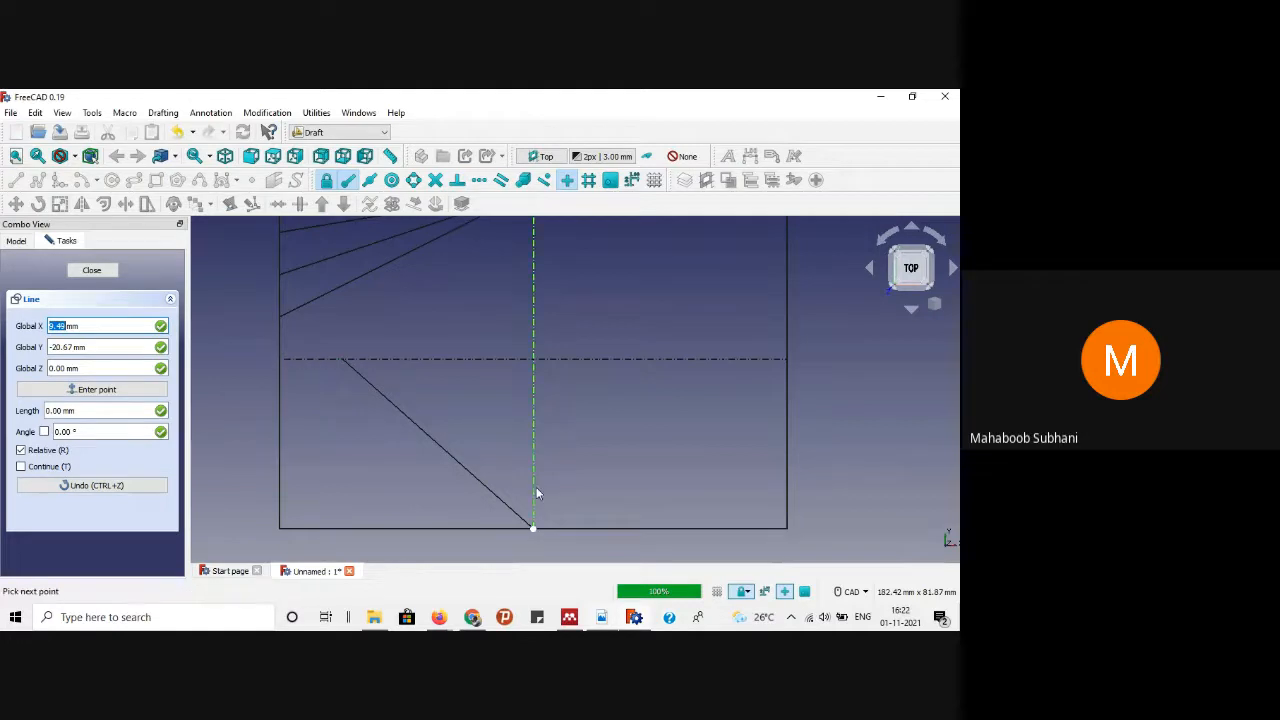
pyautogui.click(403, 358)
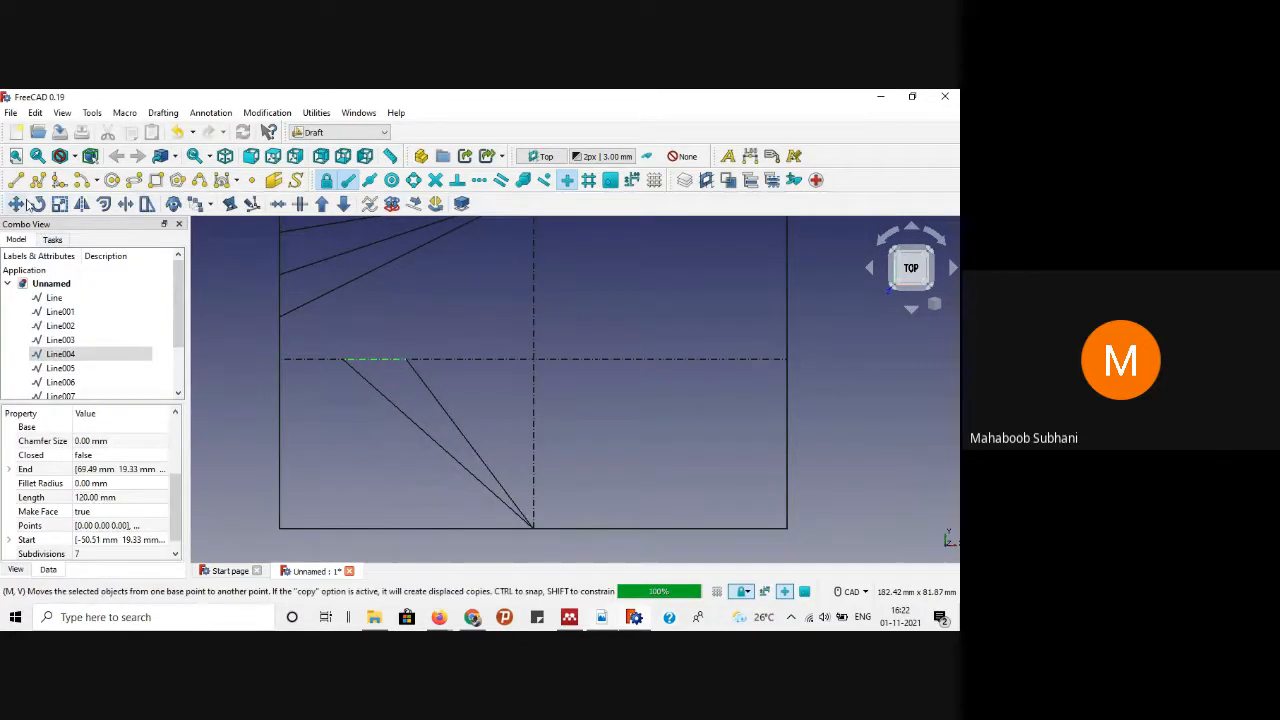
pyautogui.click(17, 180)
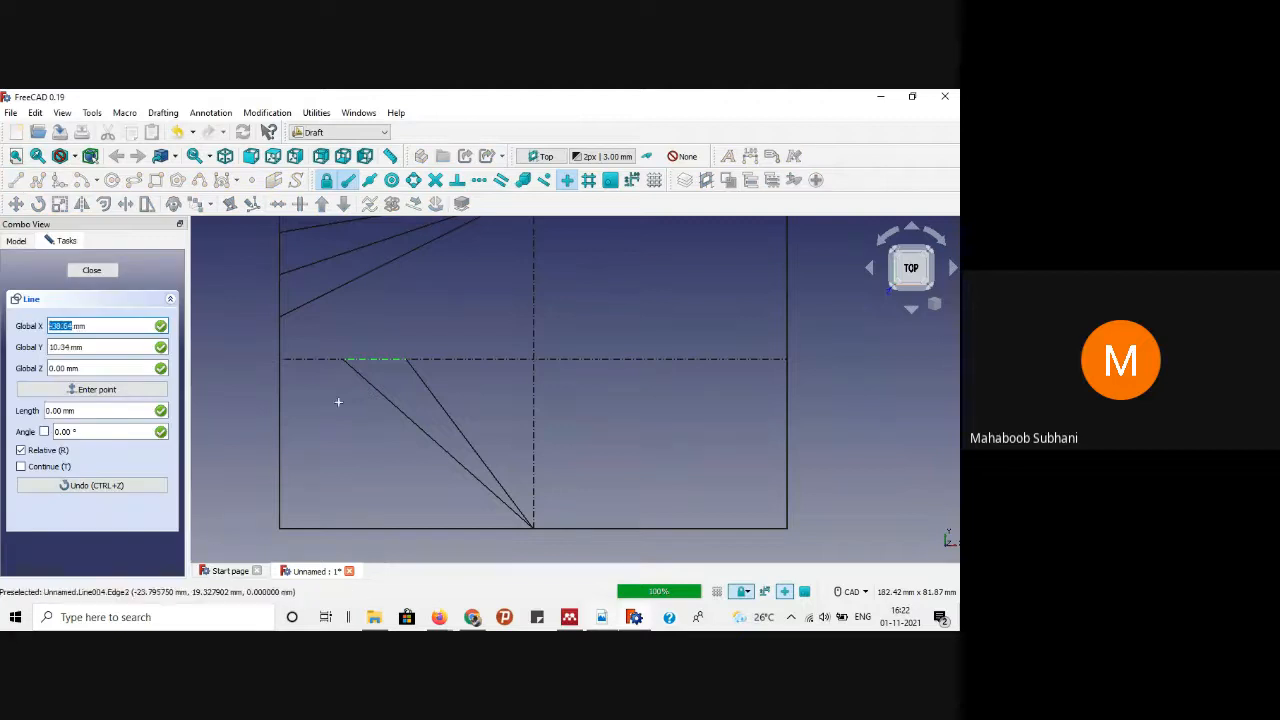
pyautogui.click(535, 460)
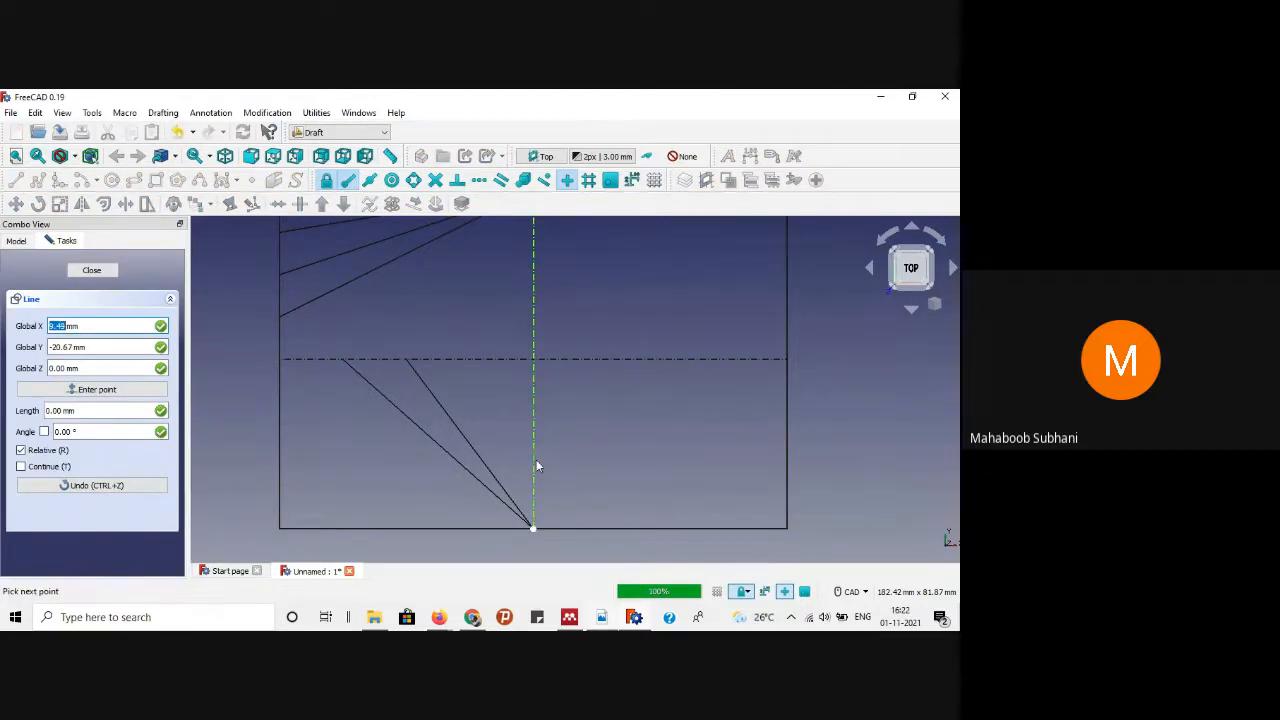
pyautogui.click(466, 362)
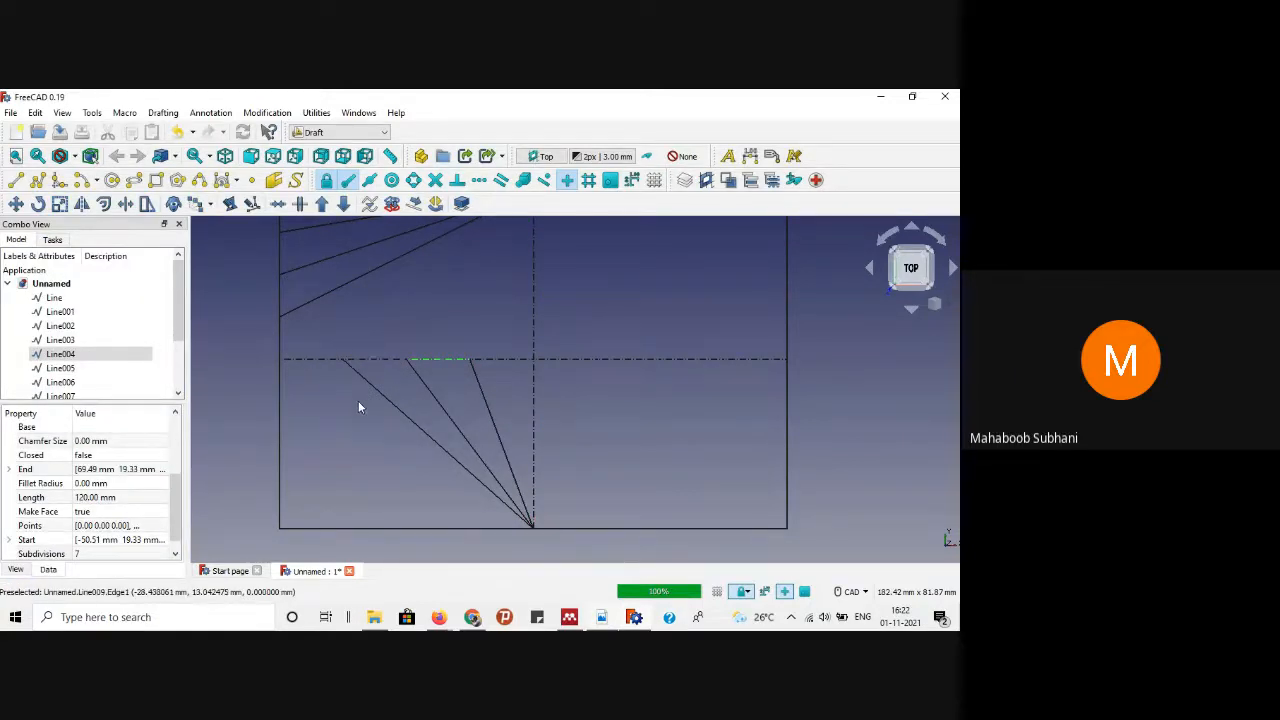
# Step: Switch to FreeCAD.pdf, enlarge the Problem 03 figure to 150%, and examine how the construction lines intersect
pyautogui.scroll(-1, 360, 407)
pyautogui.click(601, 617)
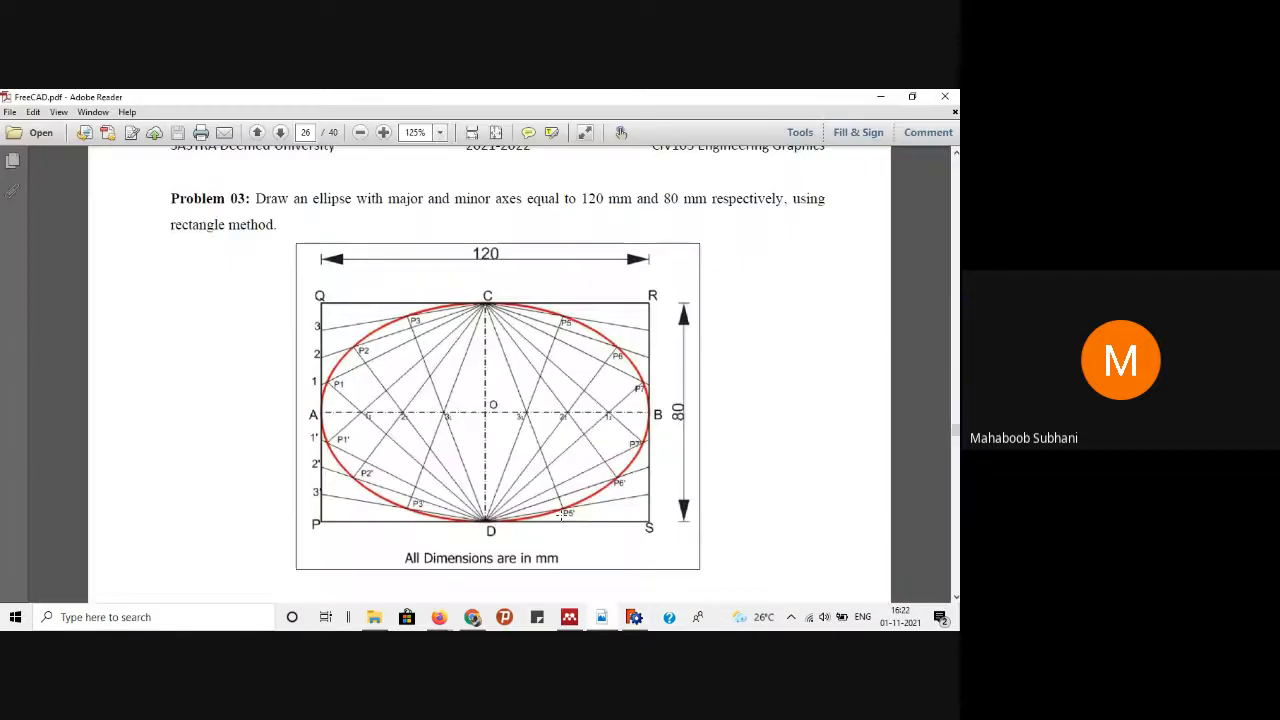
pyautogui.click(383, 132)
pyautogui.click(383, 132)
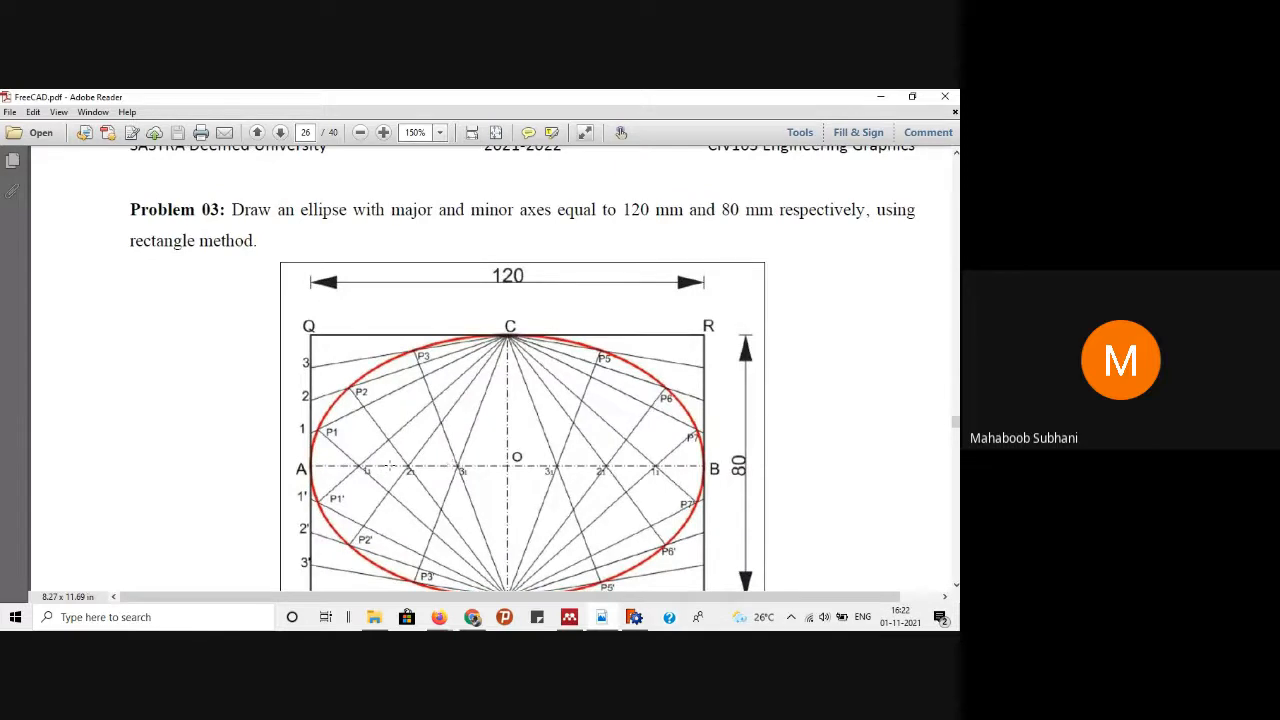
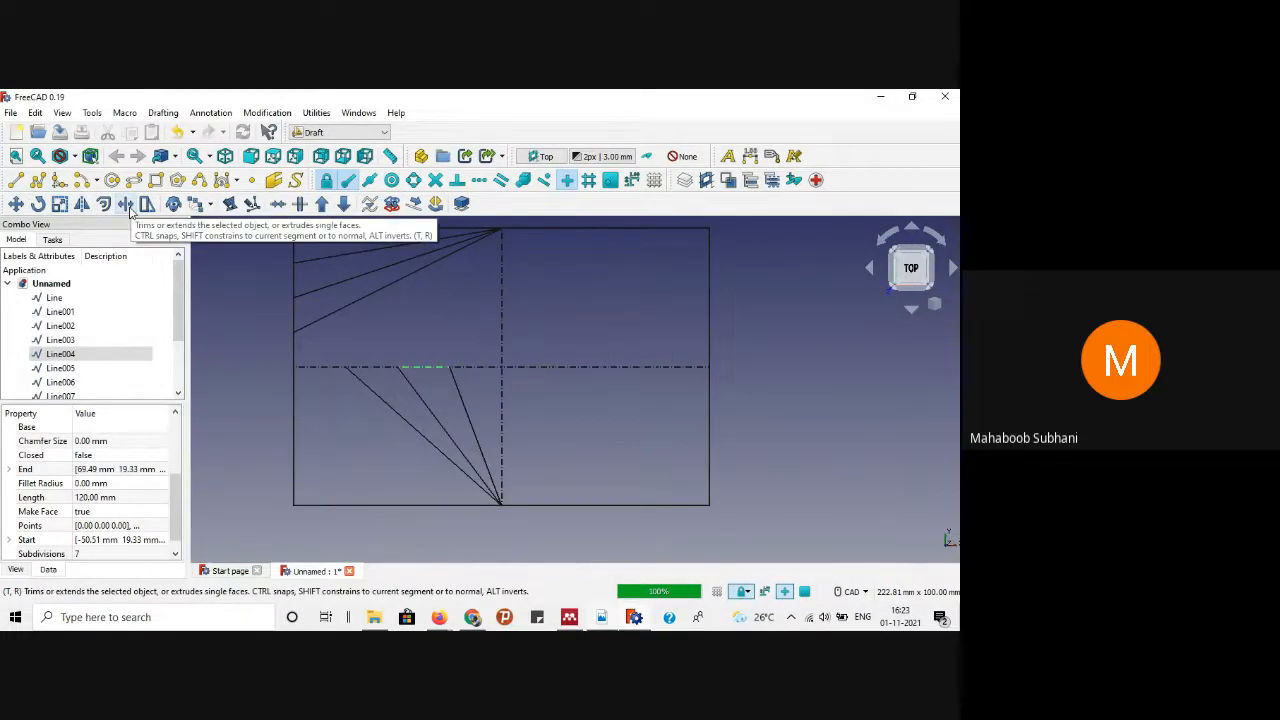
# Step: Try to trim the horizontal centre line against the outermost lower construction line, and undo the trim
pyautogui.click(127, 205)
pyautogui.scroll(2, 261, 275)
pyautogui.click(408, 434)
pyautogui.click(409, 436)
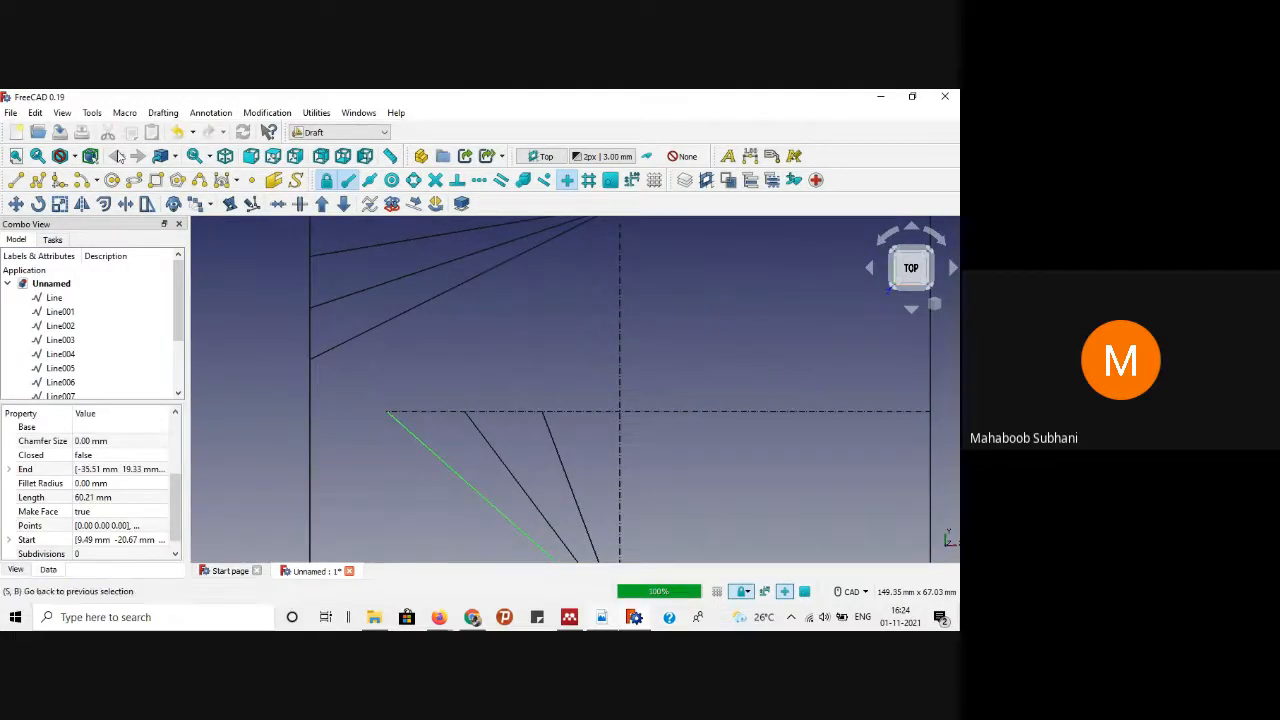
pyautogui.click(36, 113)
pyautogui.click(55, 131)
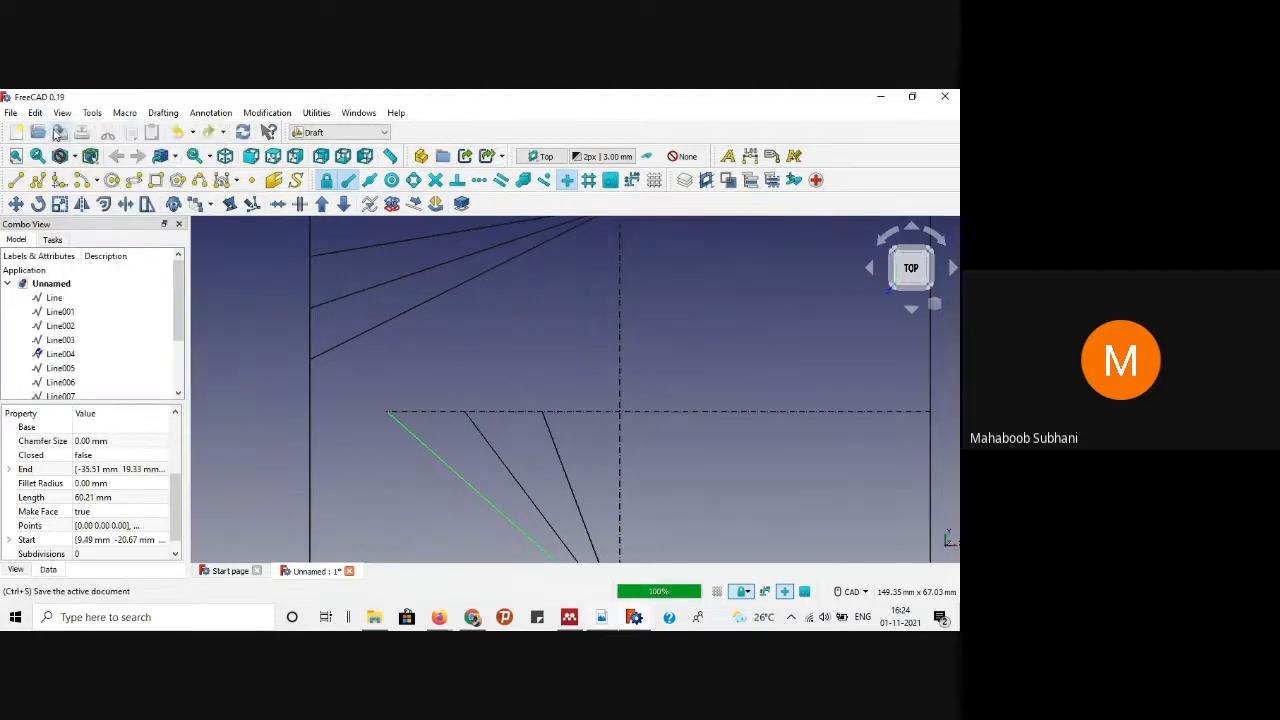
# Step: Select the lower construction lines in turn to identify them, and redo and undo the horizontal centre line's trim
pyautogui.scroll(-2, 180, 322)
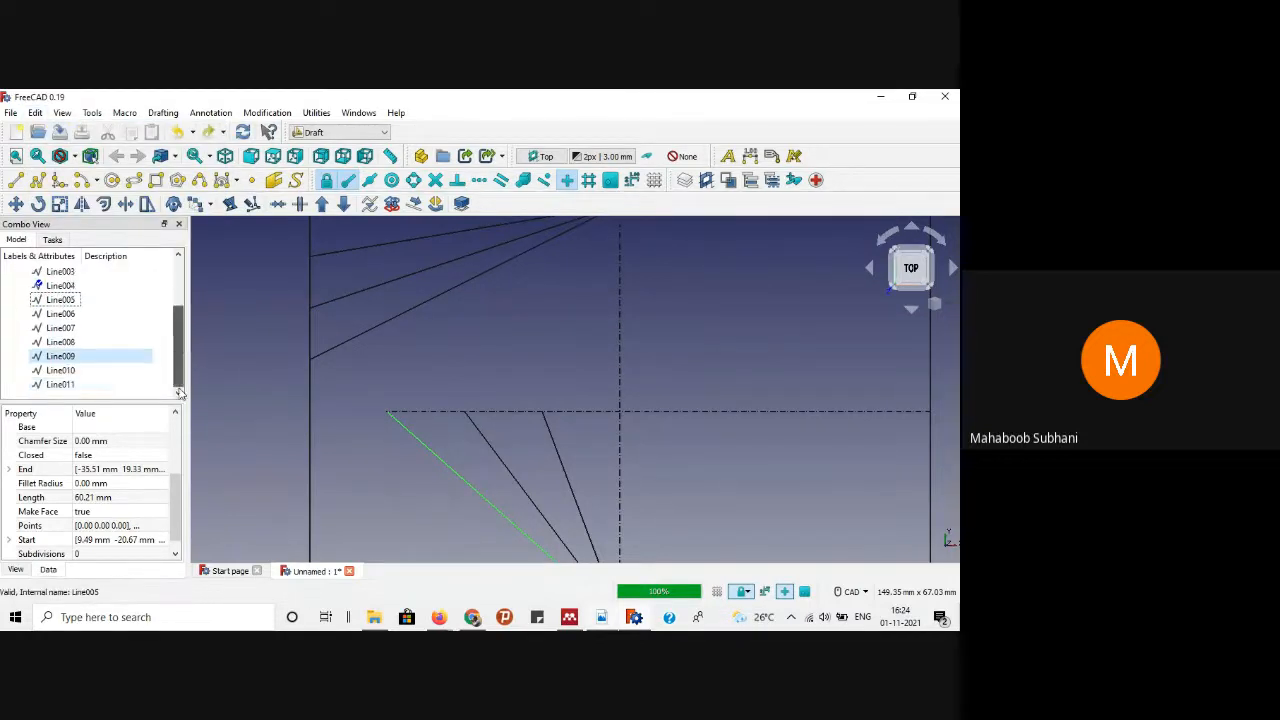
pyautogui.click(62, 382)
pyautogui.click(60, 370)
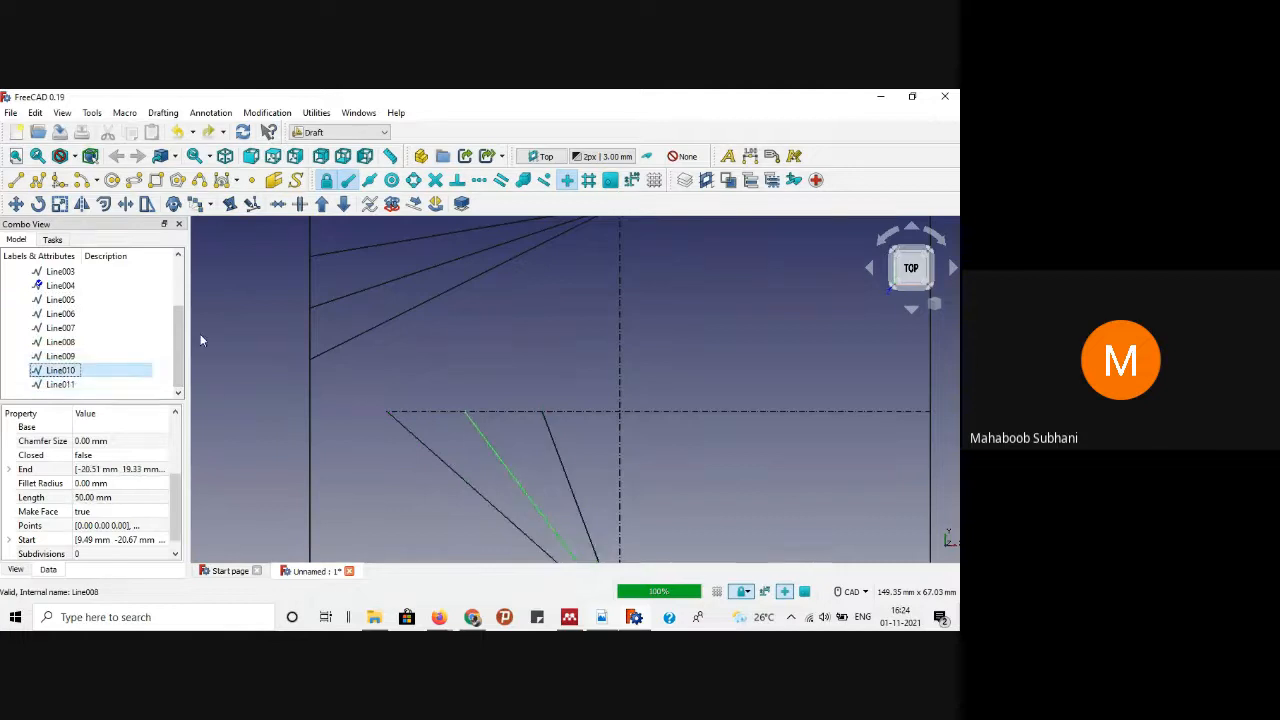
pyautogui.scroll(-2, 247, 317)
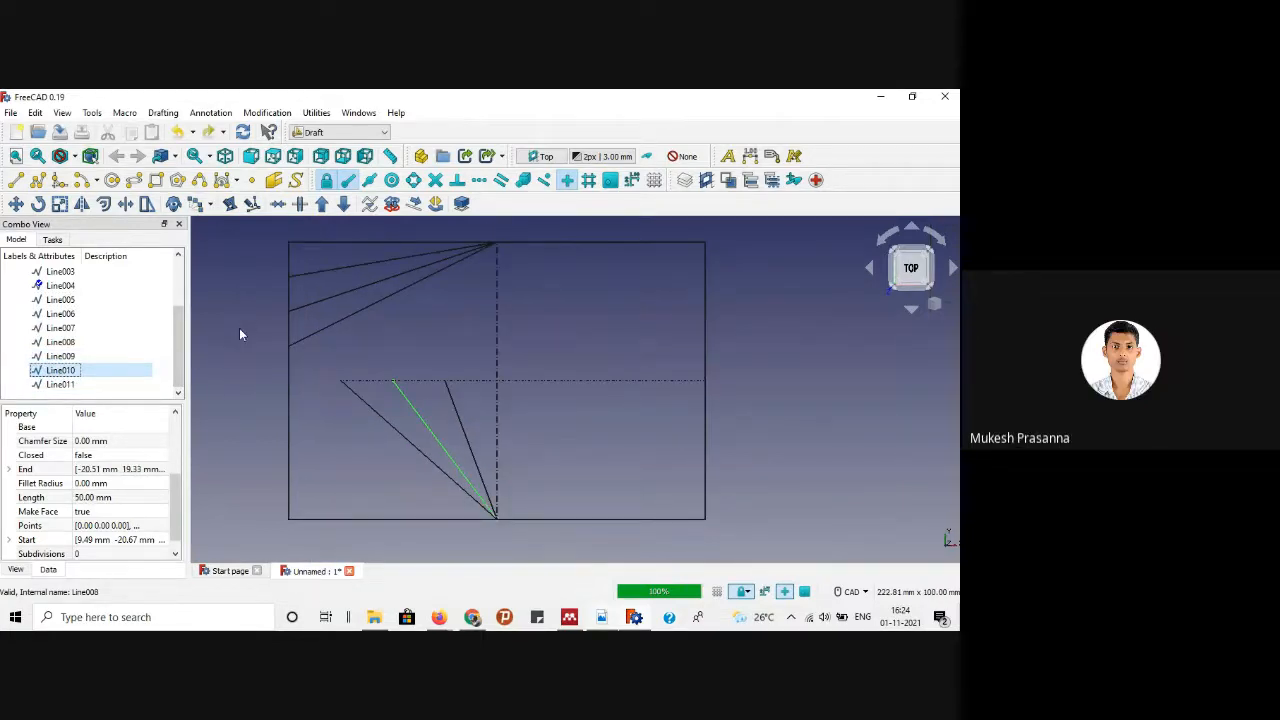
pyautogui.click(35, 112)
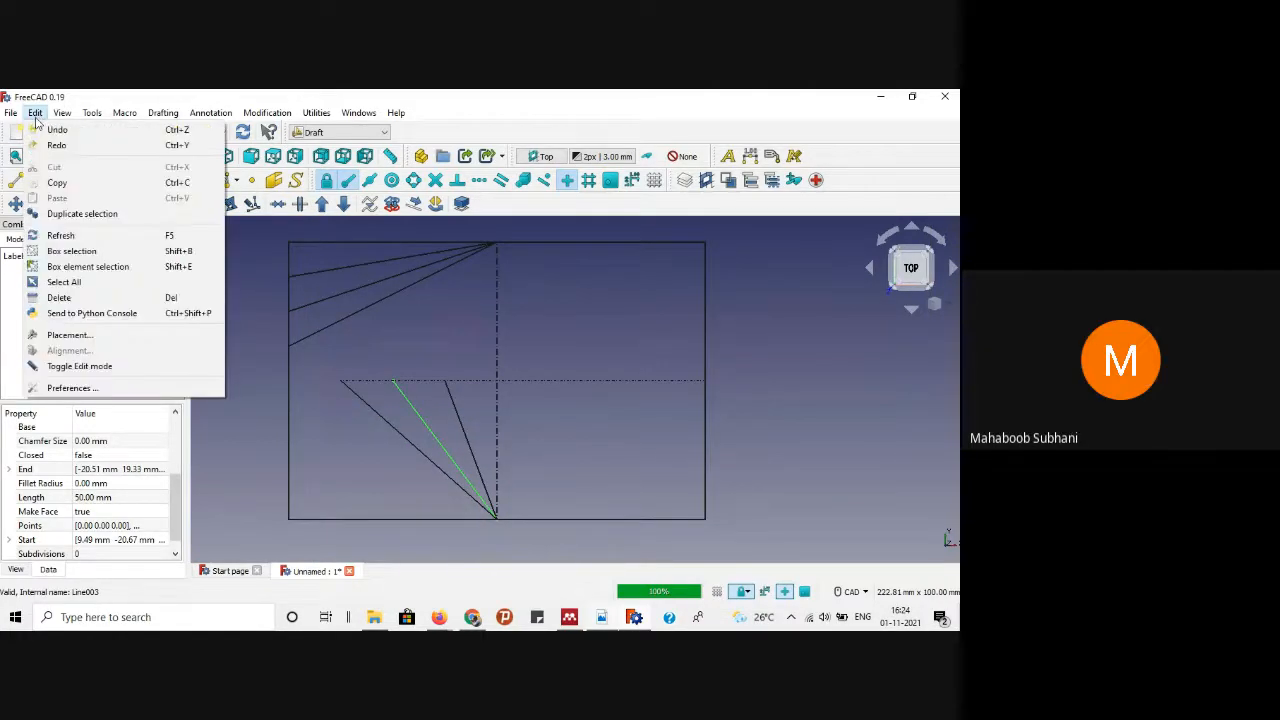
pyautogui.click(42, 115)
pyautogui.click(45, 118)
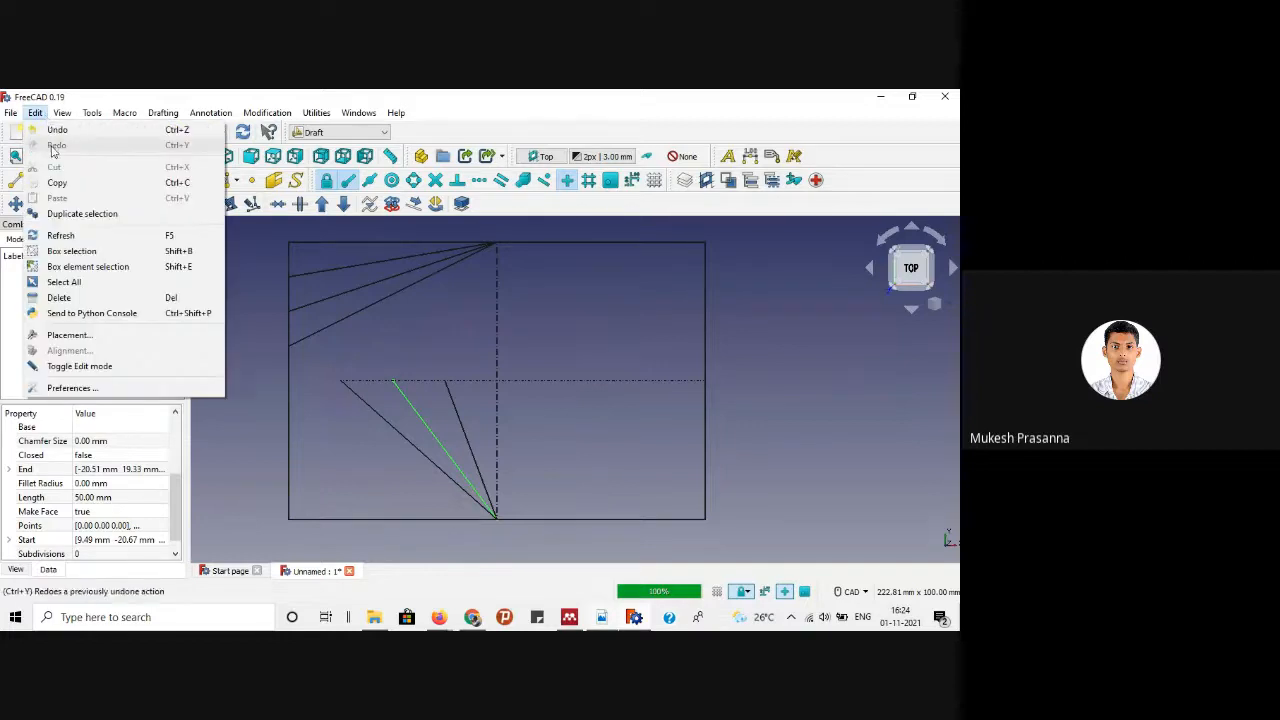
pyautogui.click(48, 116)
pyautogui.click(36, 112)
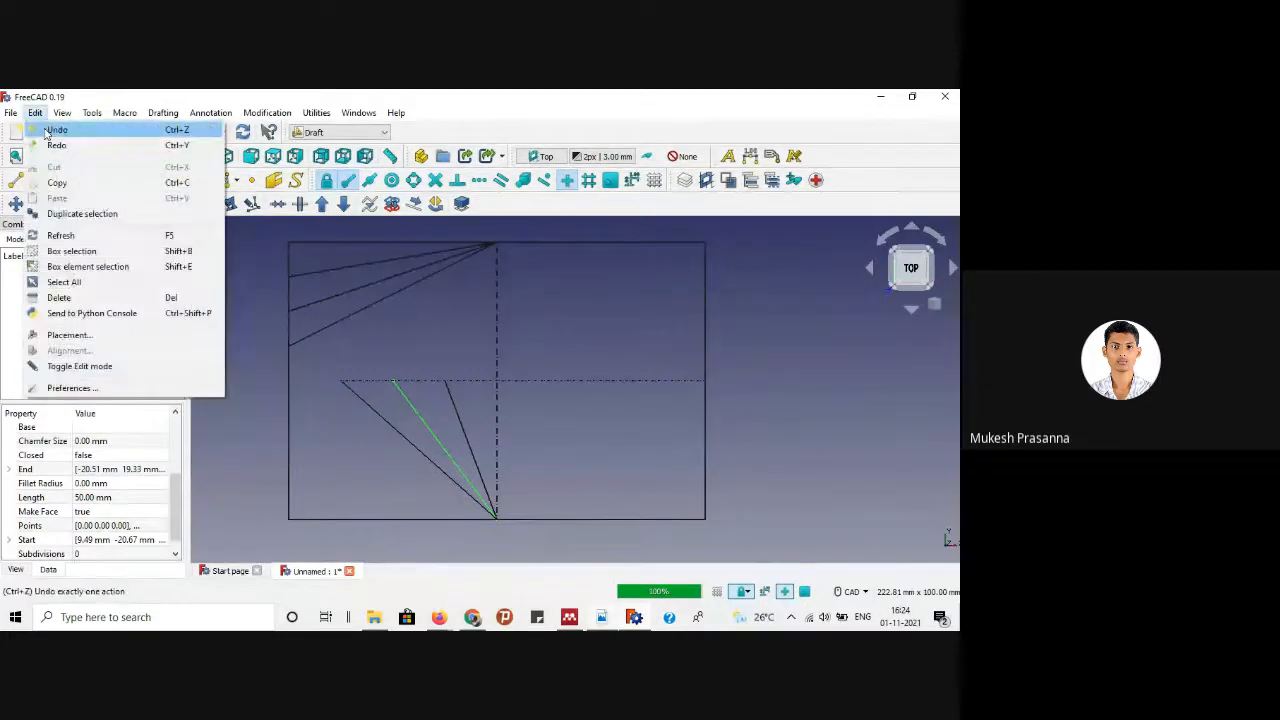
# Step: Undo the innermost lower construction line, select the outermost one, and redo the undone line
pyautogui.click(52, 126)
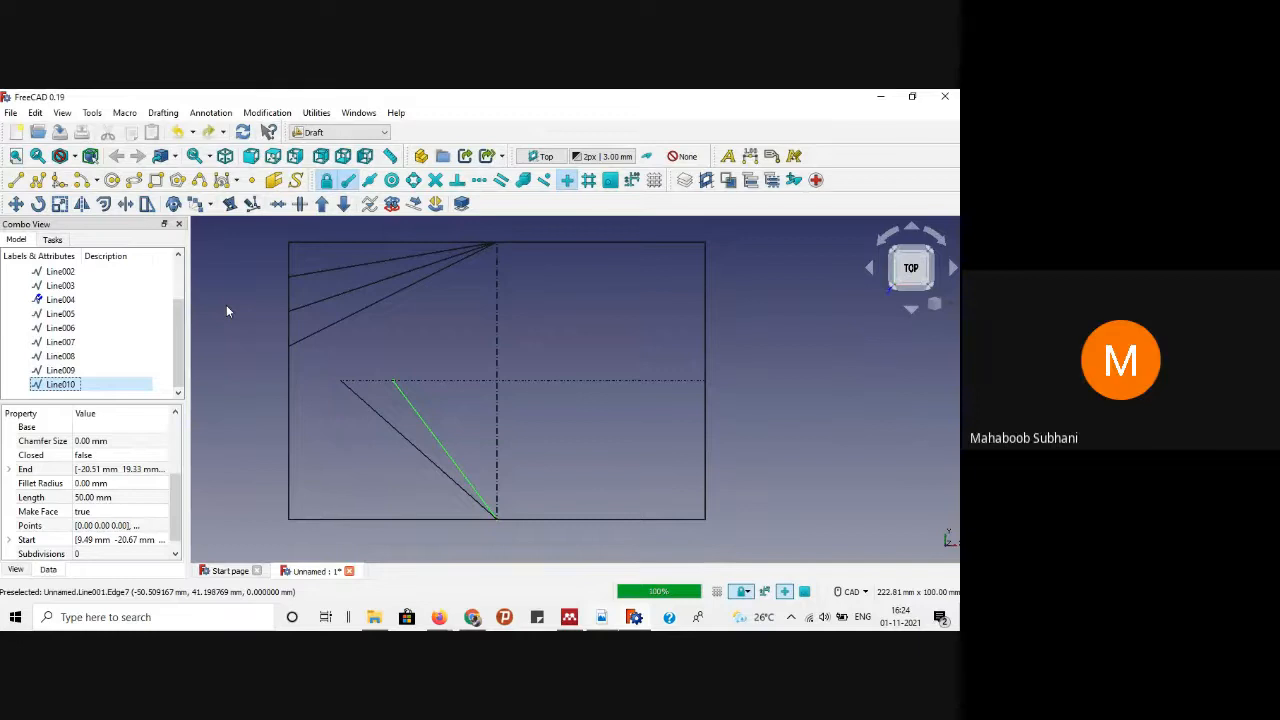
pyautogui.click(64, 371)
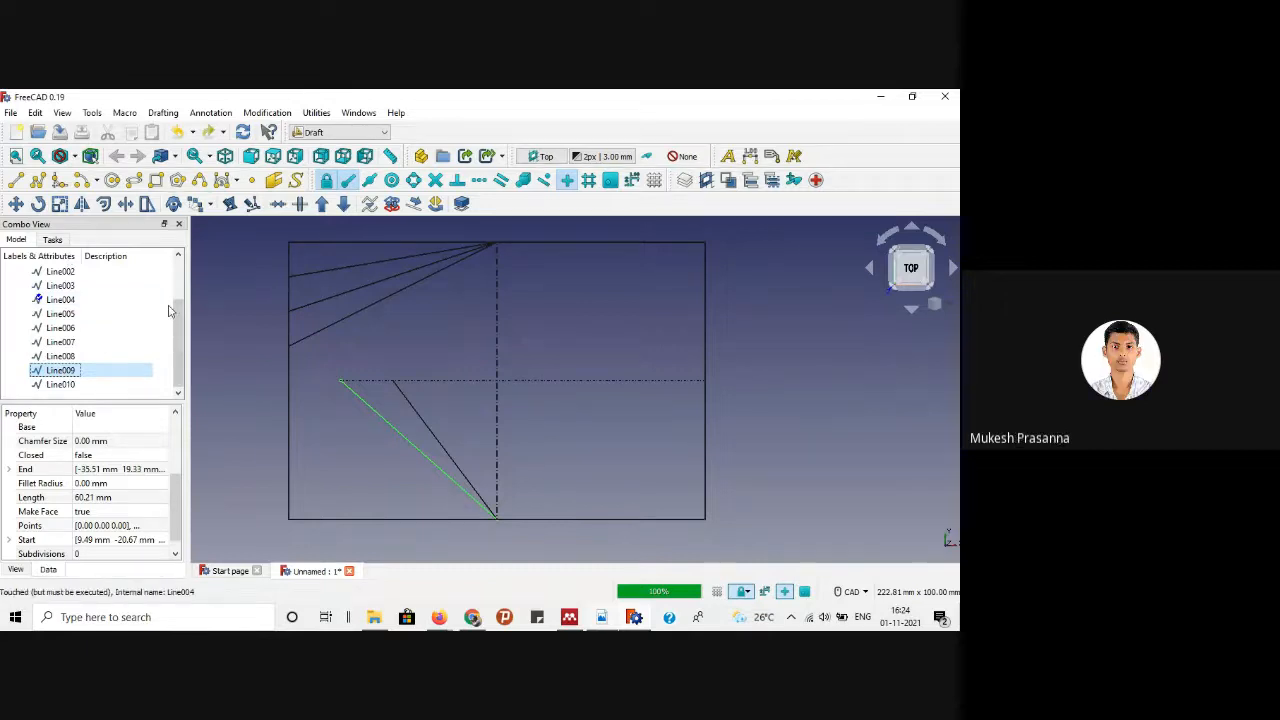
pyautogui.click(35, 113)
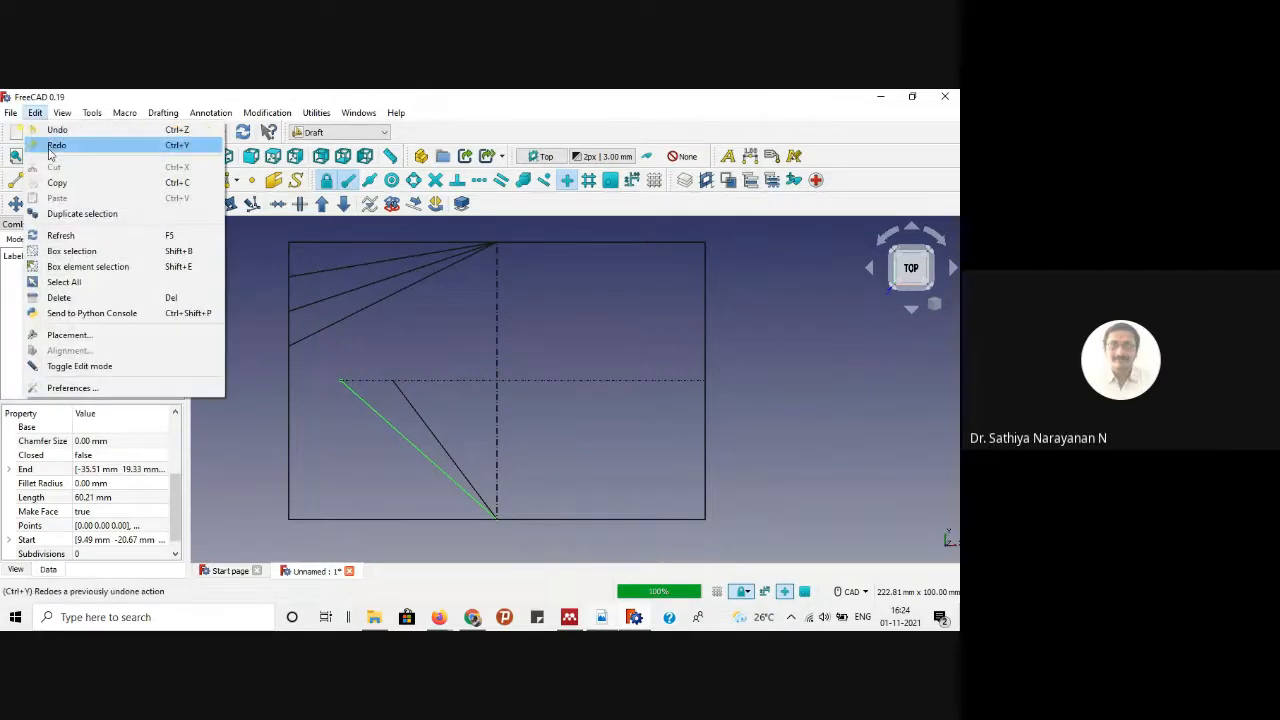
pyautogui.click(52, 148)
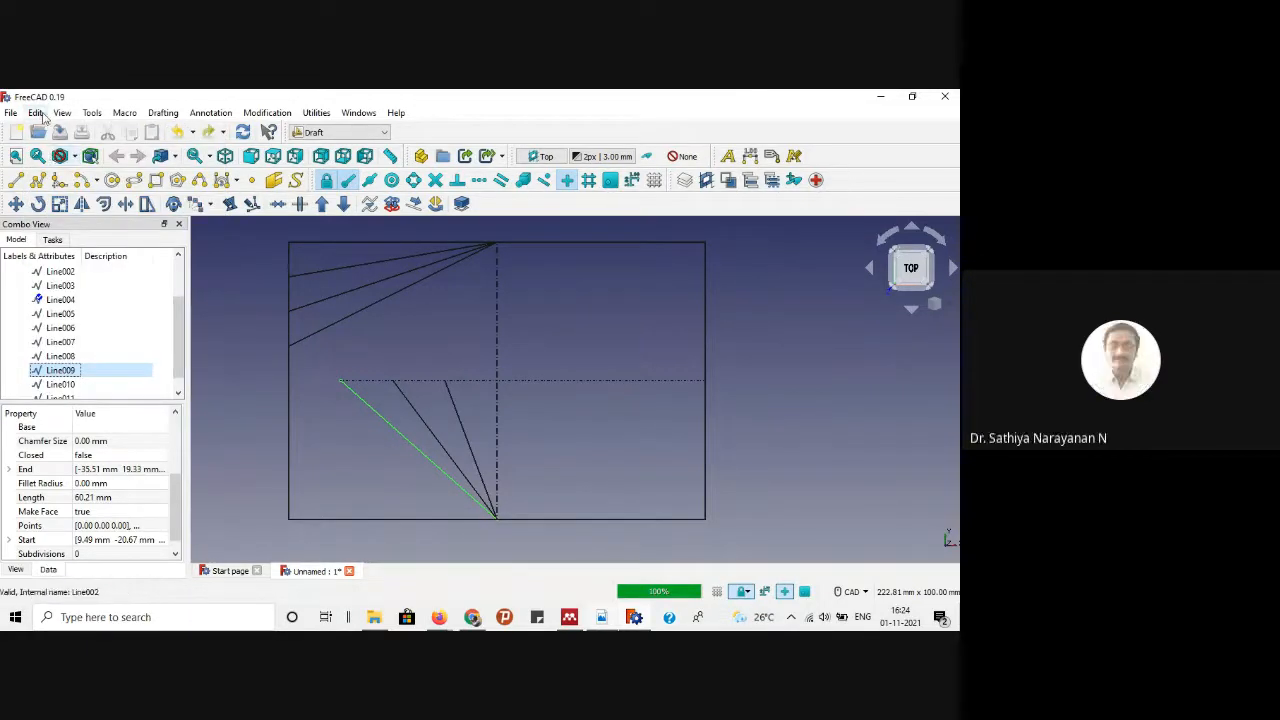
pyautogui.click(16, 180)
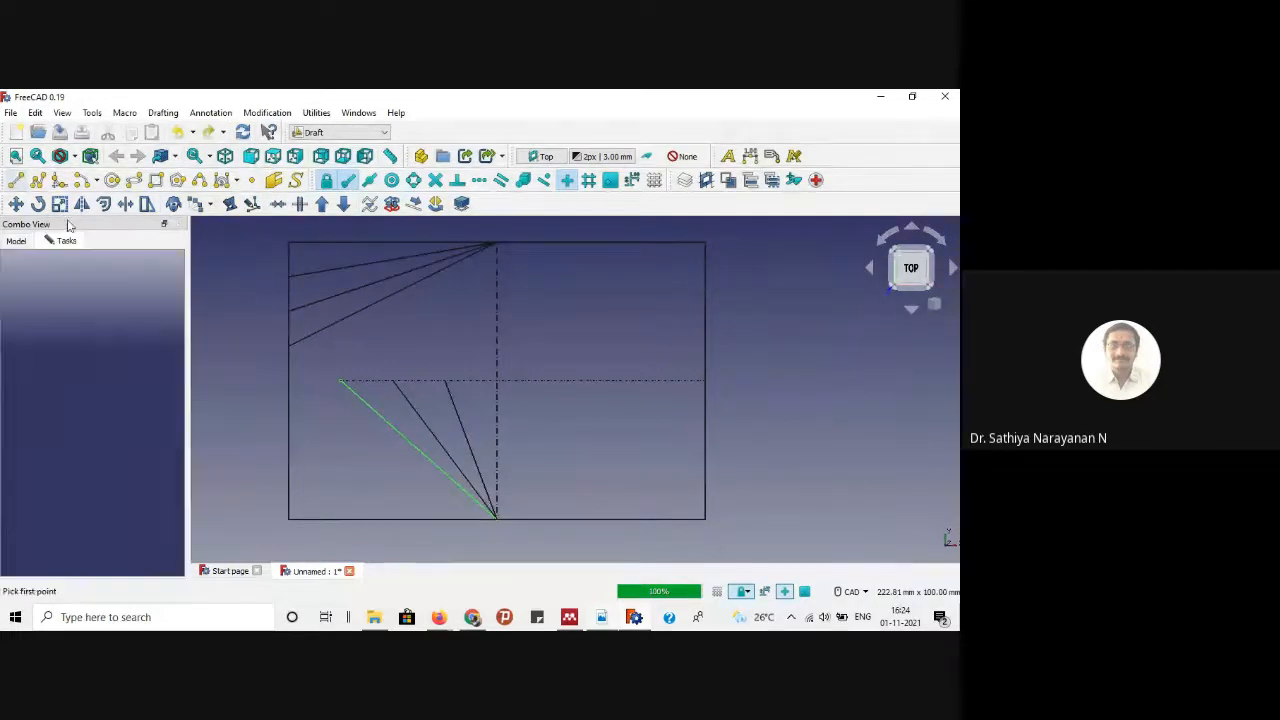
pyautogui.scroll(1, 400, 437)
pyautogui.press('Escape')
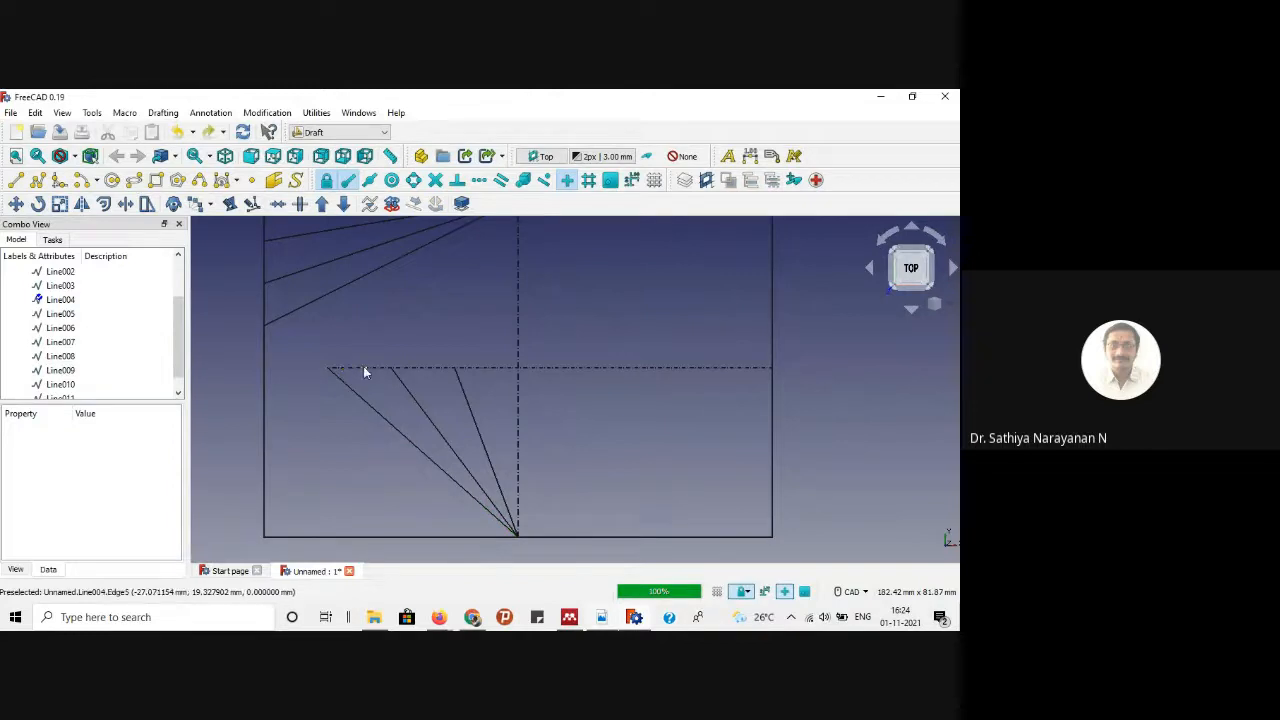
pyautogui.scroll(3, 334, 369)
pyautogui.scroll(-5, 301, 300)
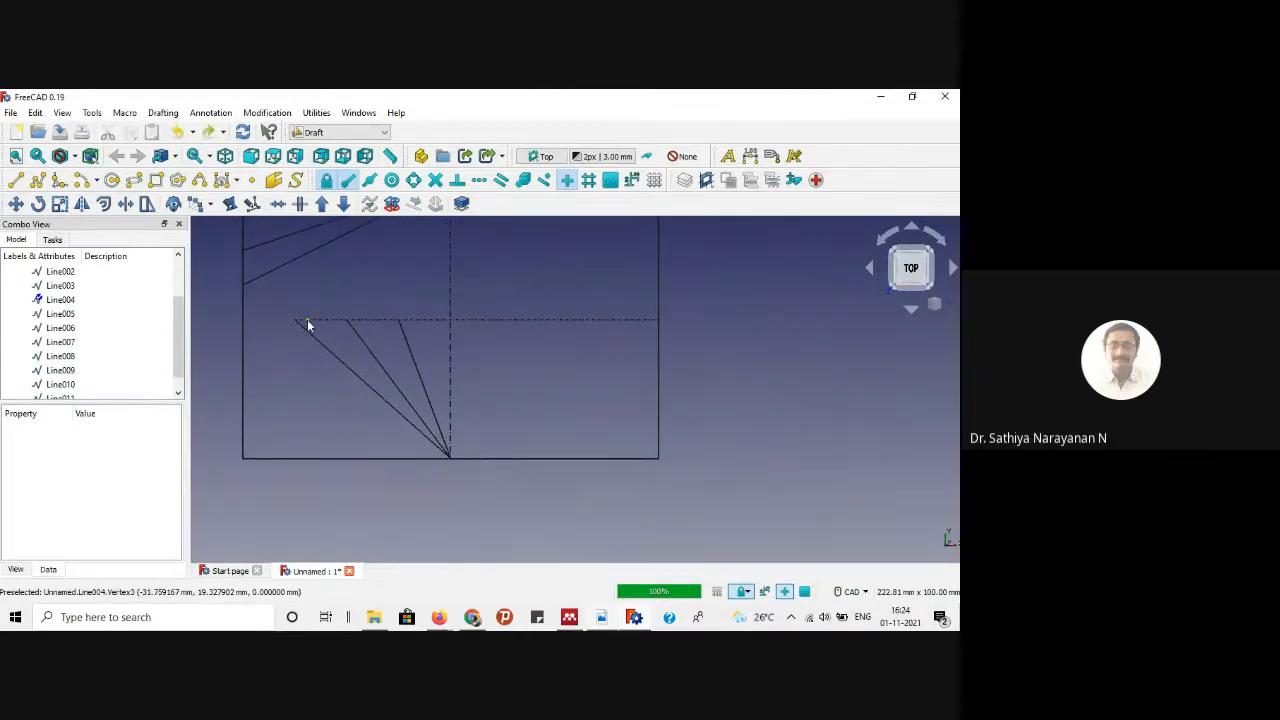
pyautogui.click(307, 321)
pyautogui.click(296, 352)
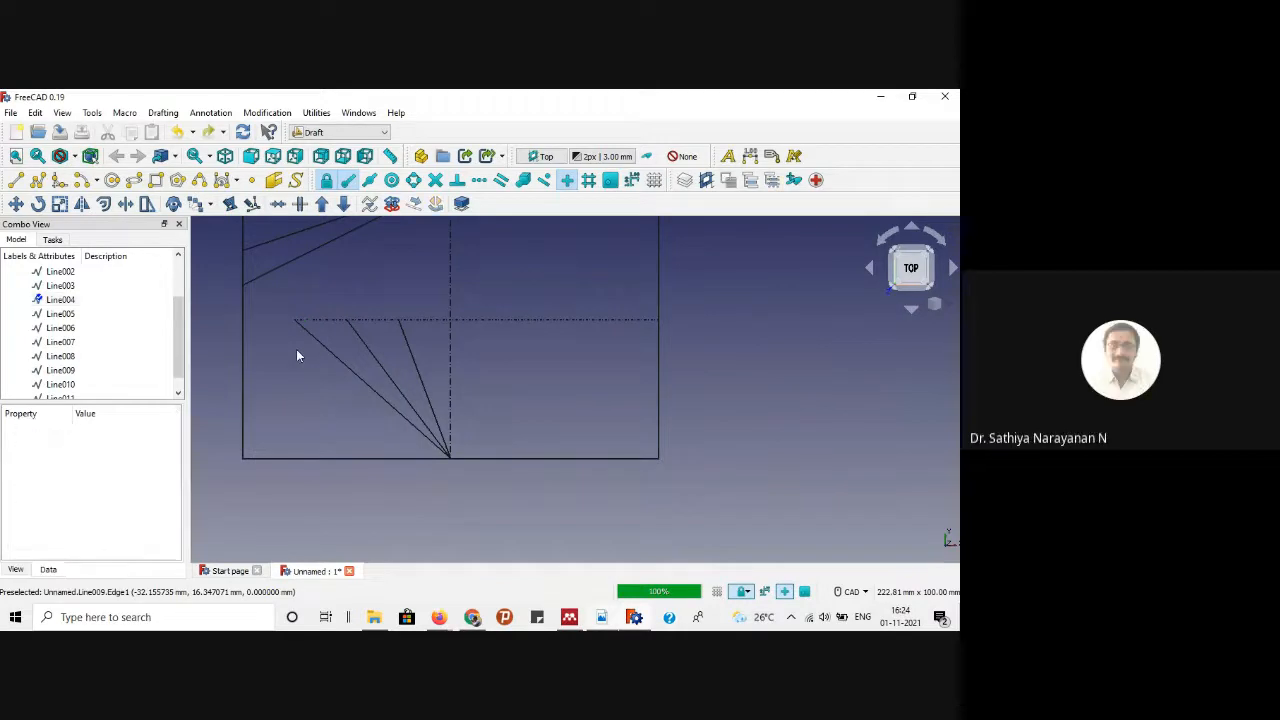
pyautogui.scroll(2, 300, 330)
pyautogui.scroll(2, 337, 322)
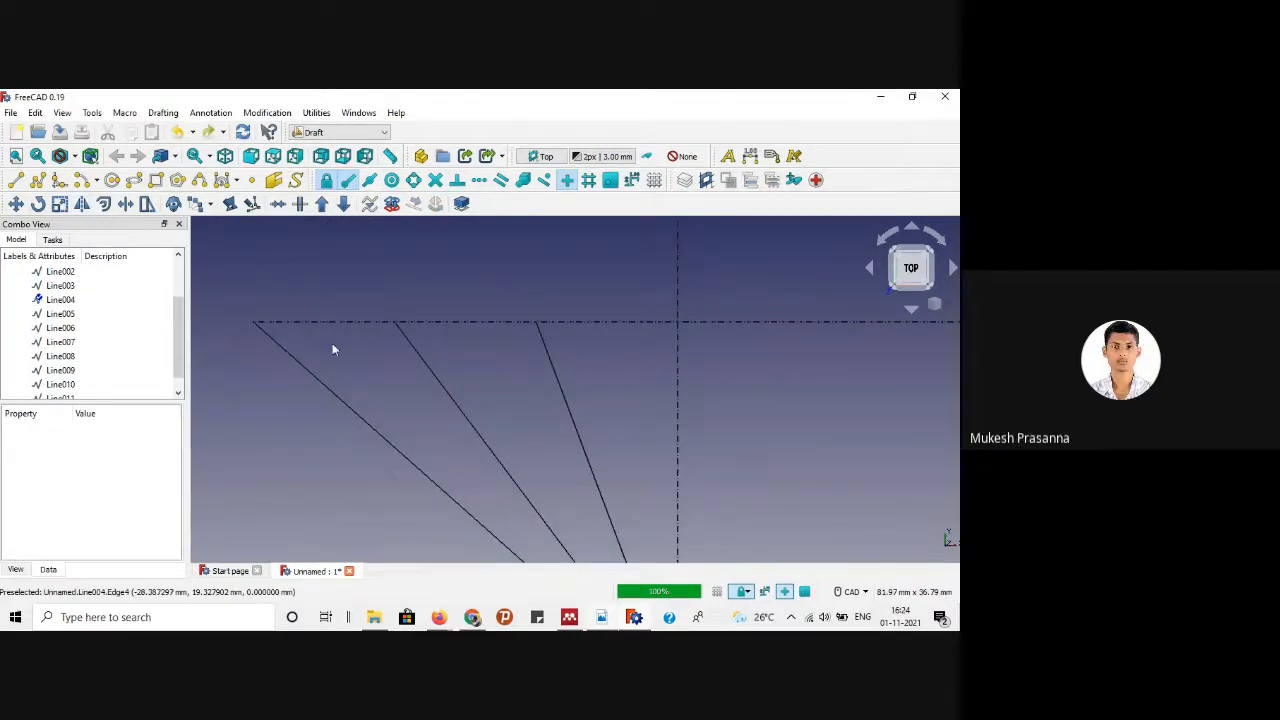
pyautogui.scroll(2, 256, 326)
pyautogui.scroll(-5, 310, 341)
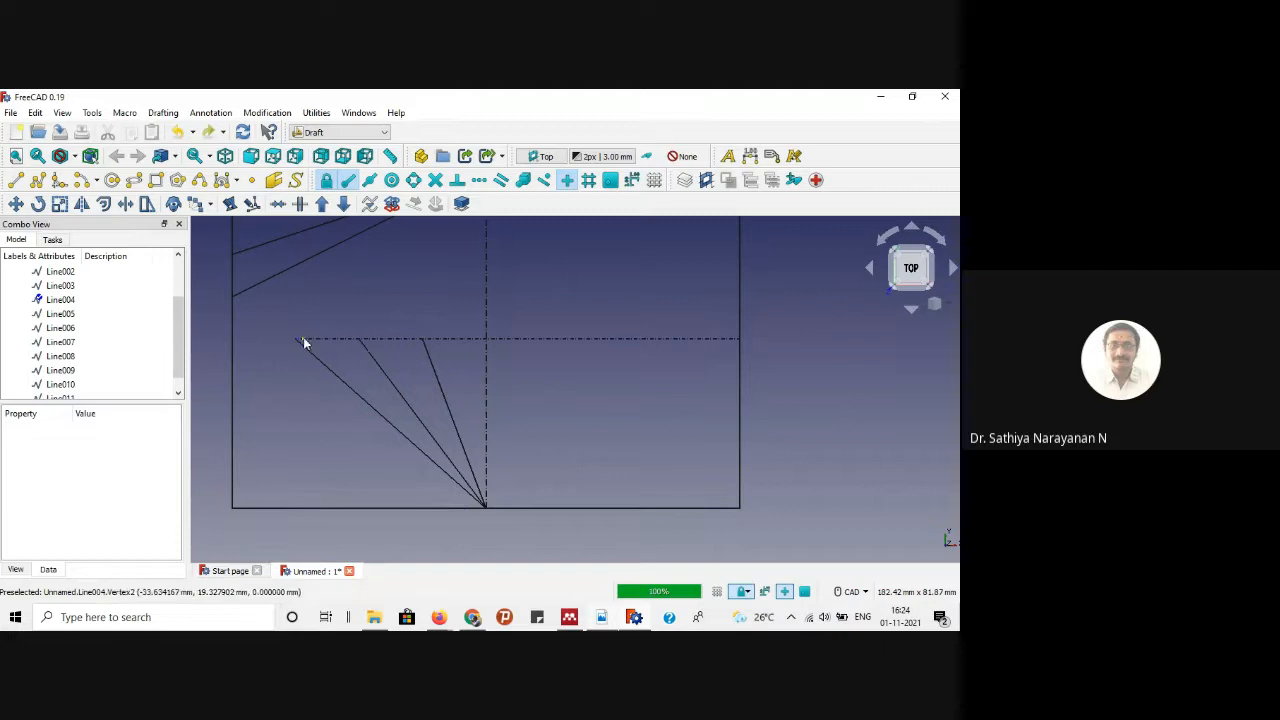
# Step: Draw a line along the horizontal centre line from the outermost lower construction line's upper end to the rectangle's left edge
pyautogui.press('l')
pyautogui.press('i')
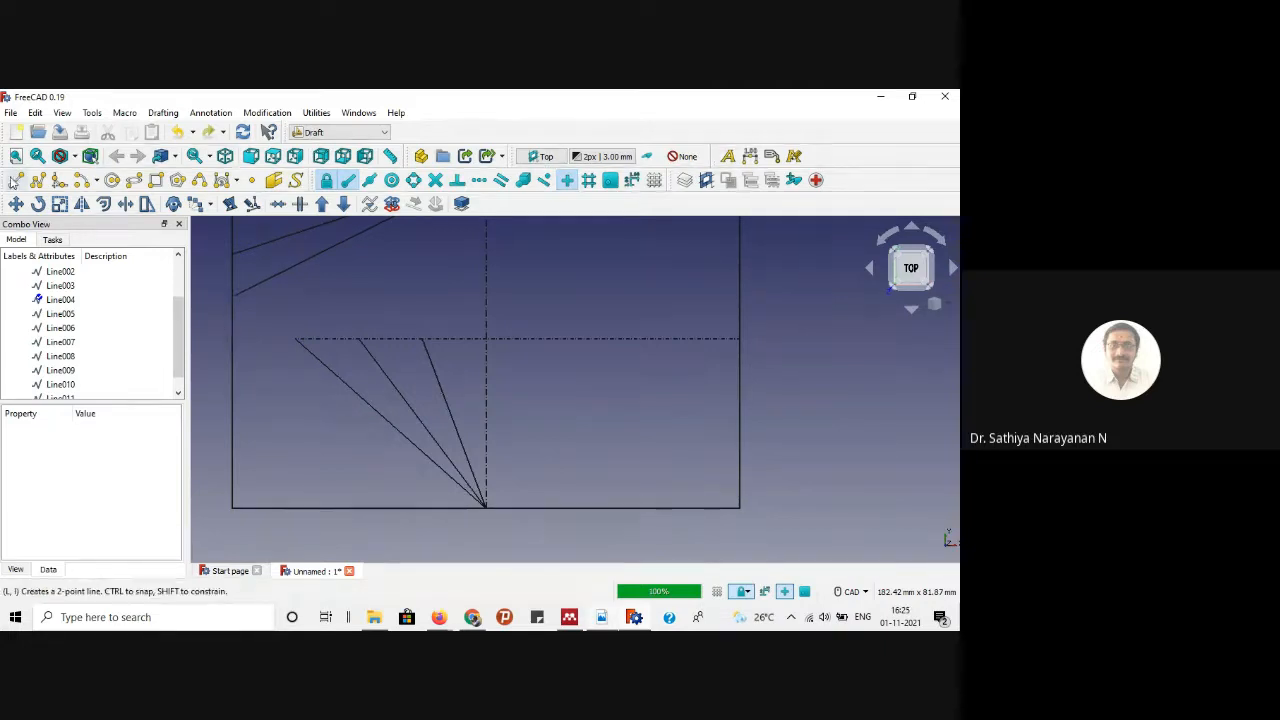
pyautogui.scroll(2, 220, 310)
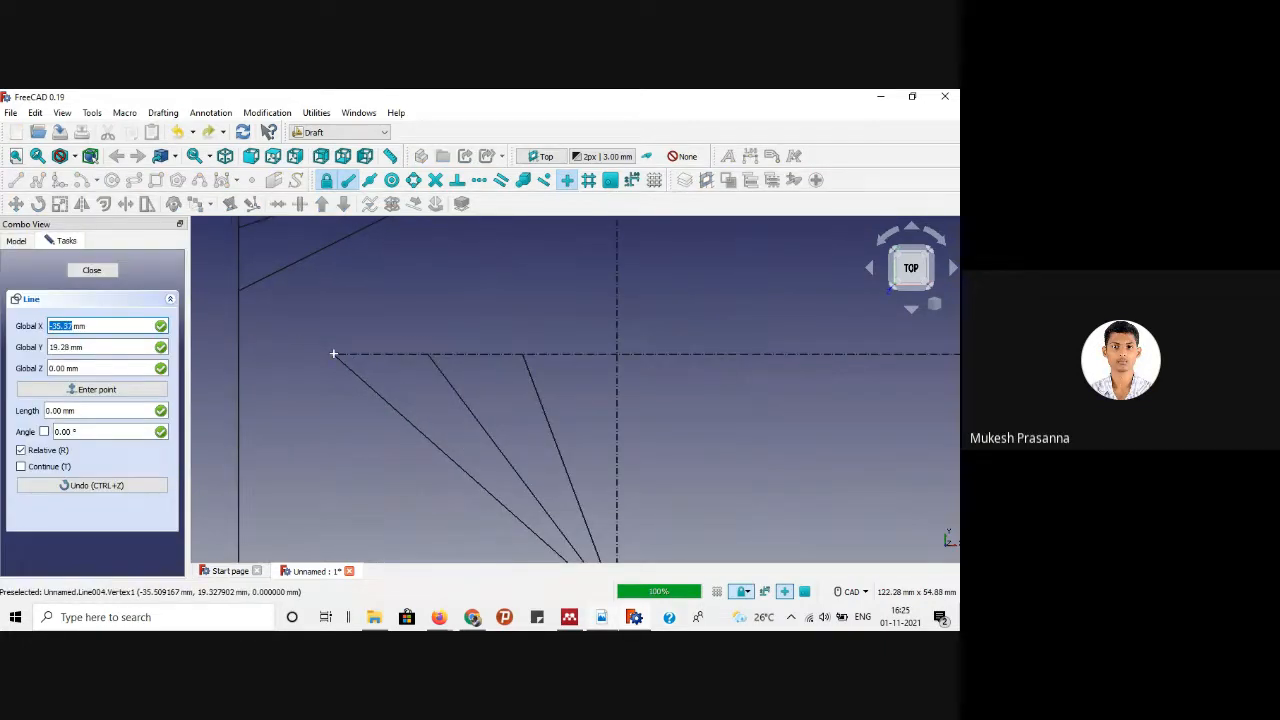
pyautogui.click(335, 356)
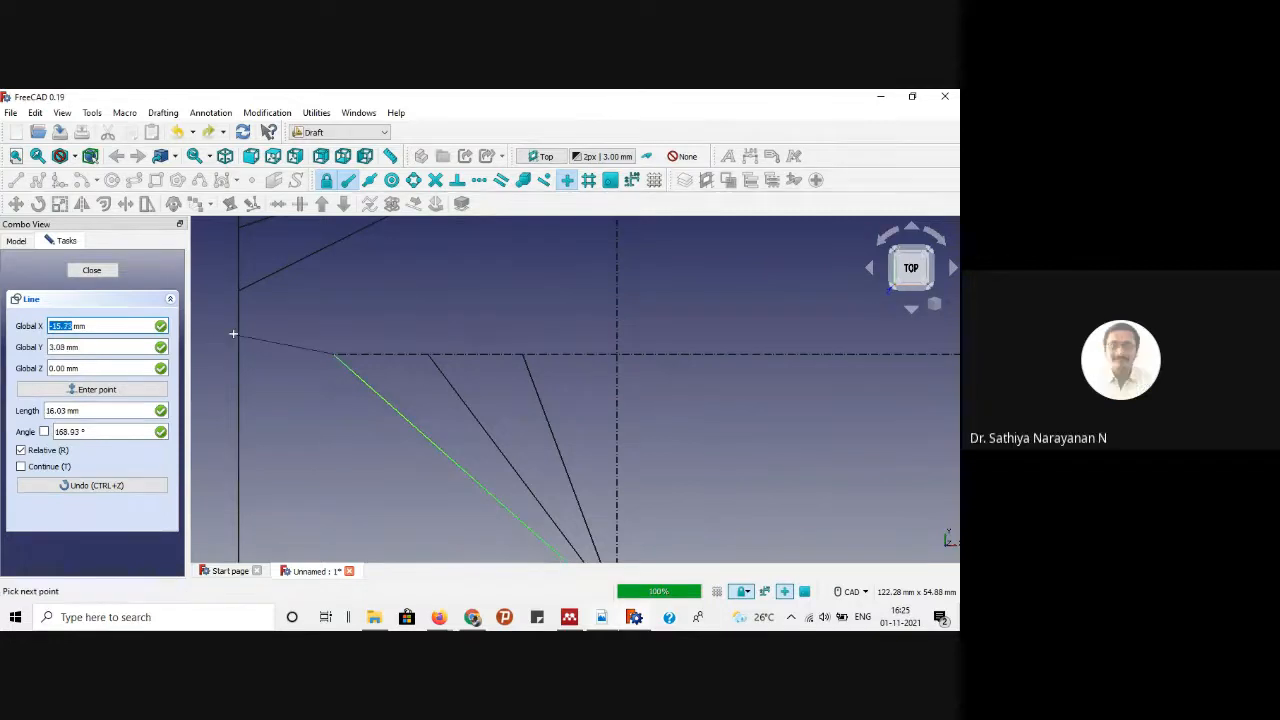
pyautogui.click(238, 344)
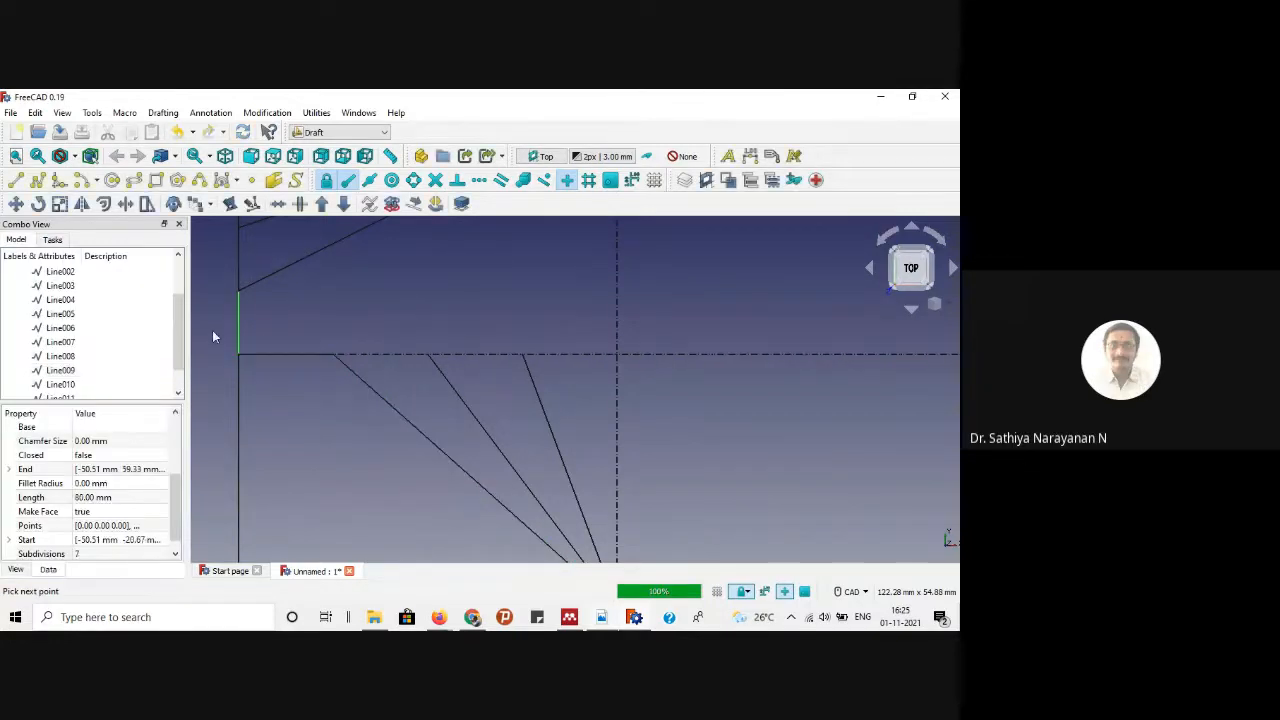
pyautogui.click(214, 356)
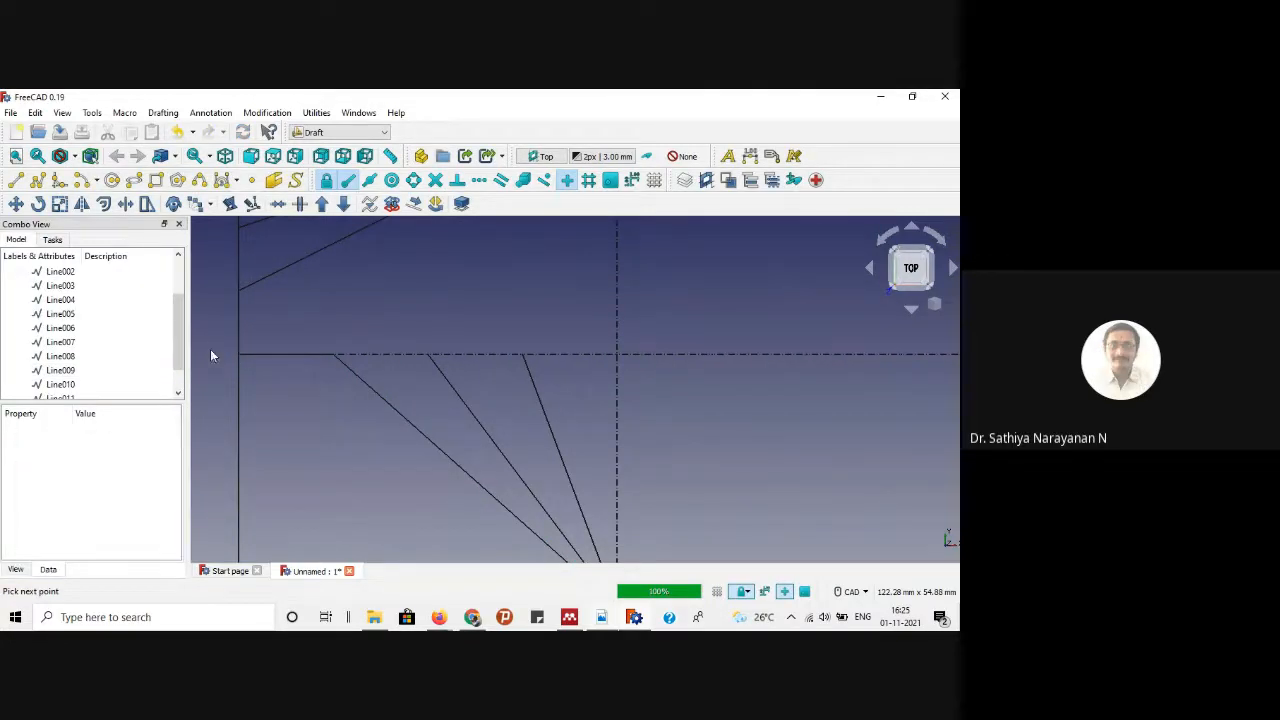
# Step: Select the left section of the horizontal centre line to identify which line lies there
pyautogui.click(271, 355)
pyautogui.click(265, 399)
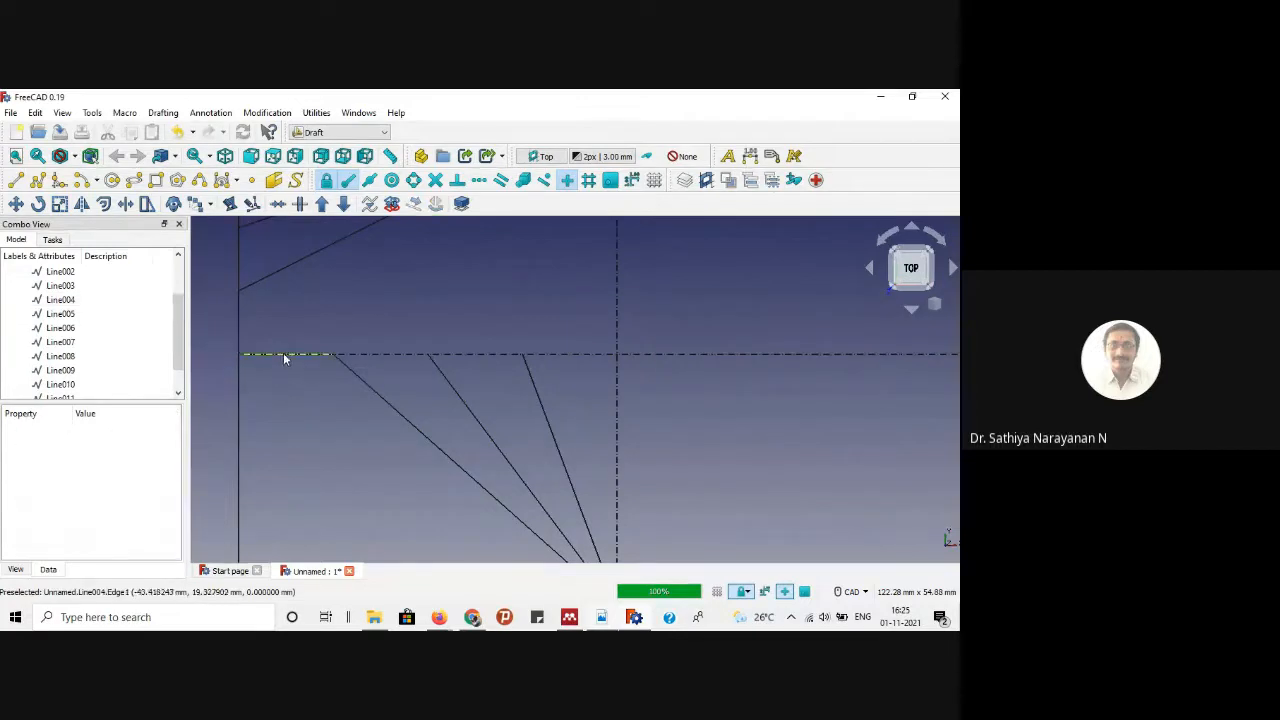
pyautogui.click(284, 356)
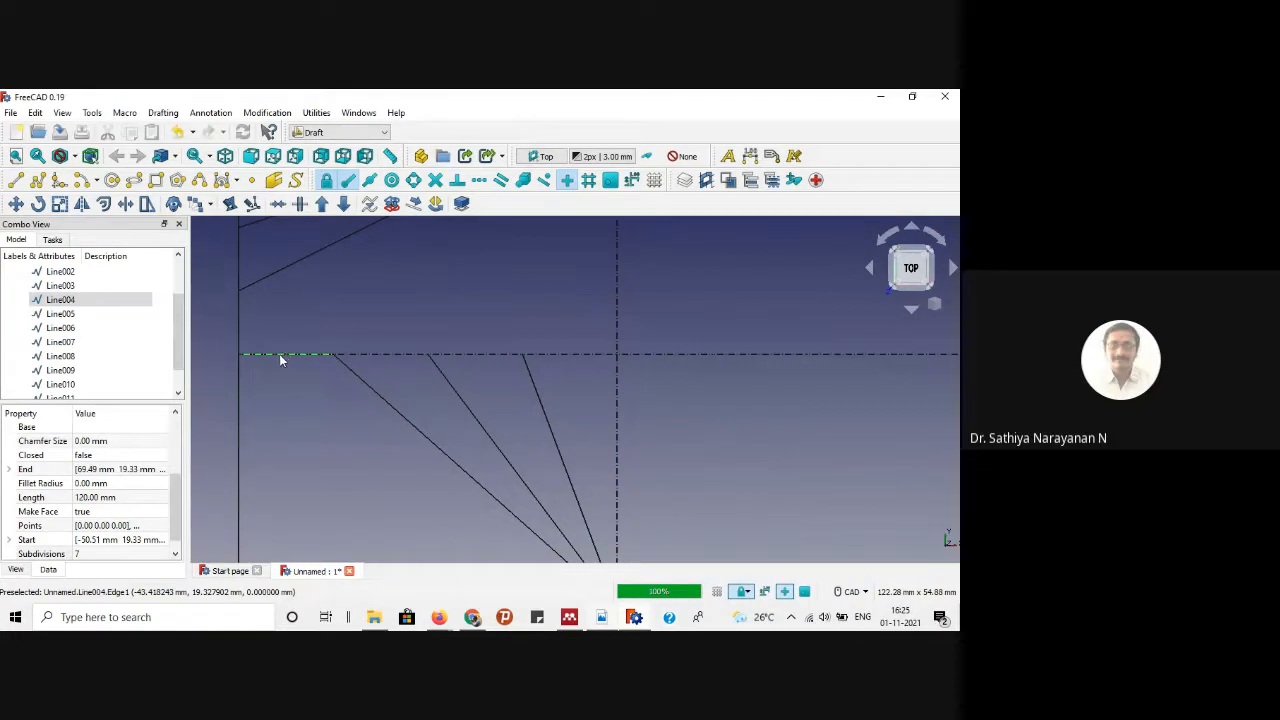
pyautogui.click(218, 350)
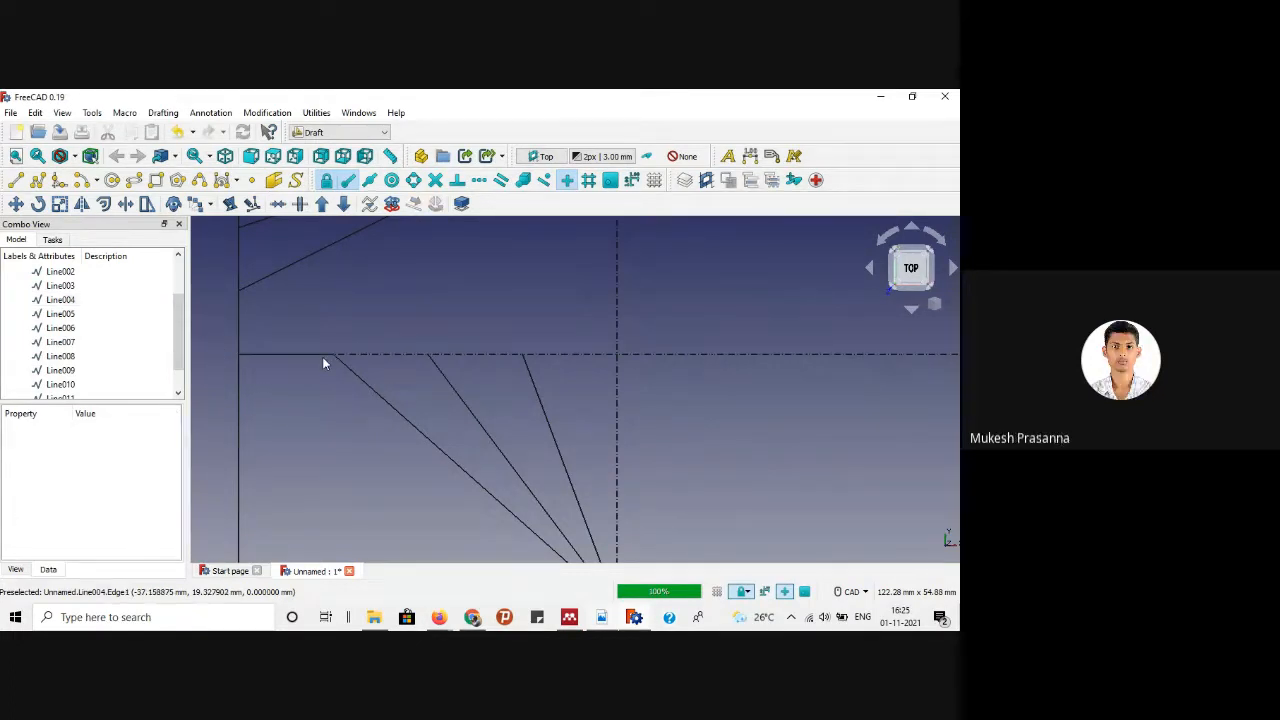
pyautogui.scroll(-2, 323, 364)
pyautogui.scroll(-1, 323, 364)
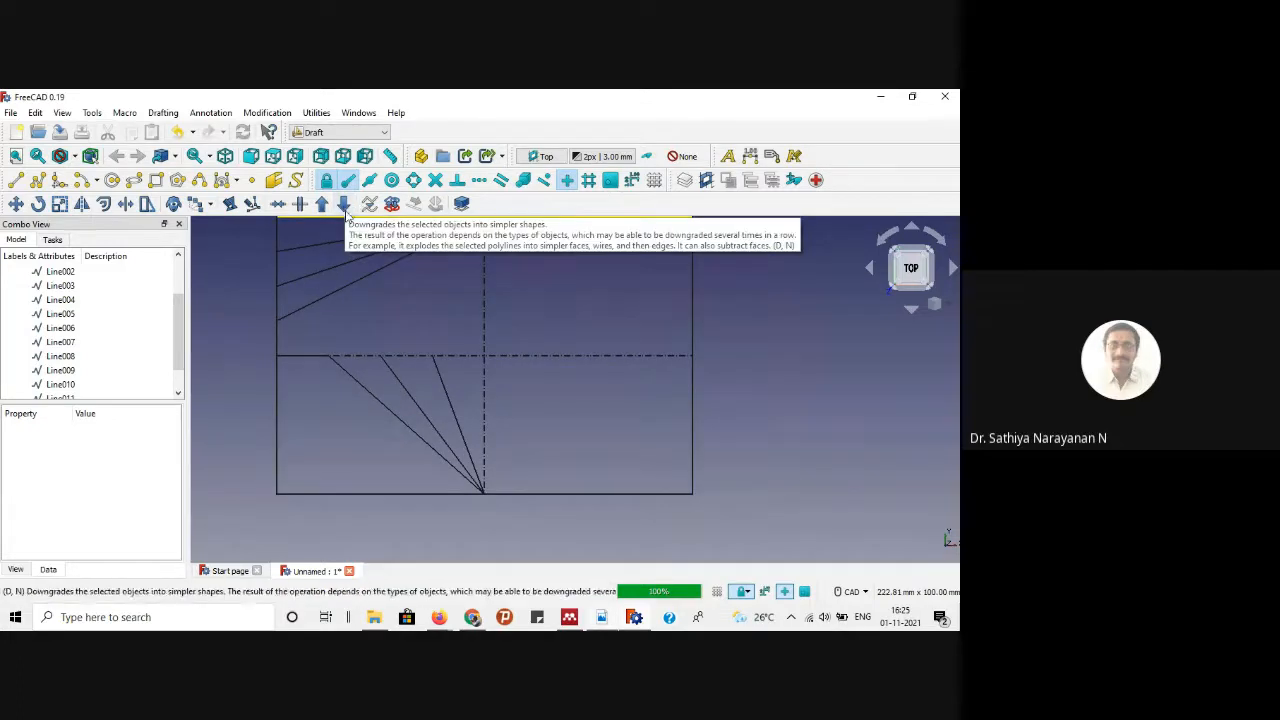
pyautogui.scroll(-1, 410, 314)
pyautogui.scroll(1, 403, 246)
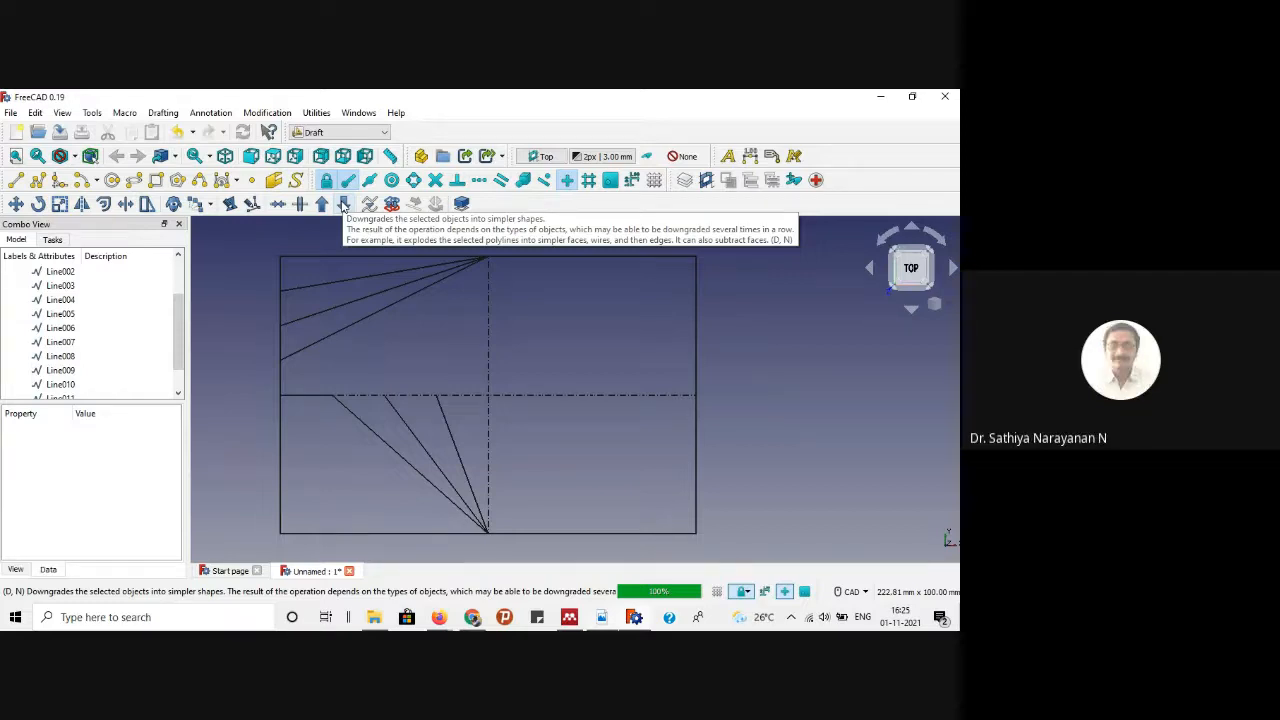
# Step: Try deleting the horizontal centre line, and undo the deletion
pyautogui.click(308, 396)
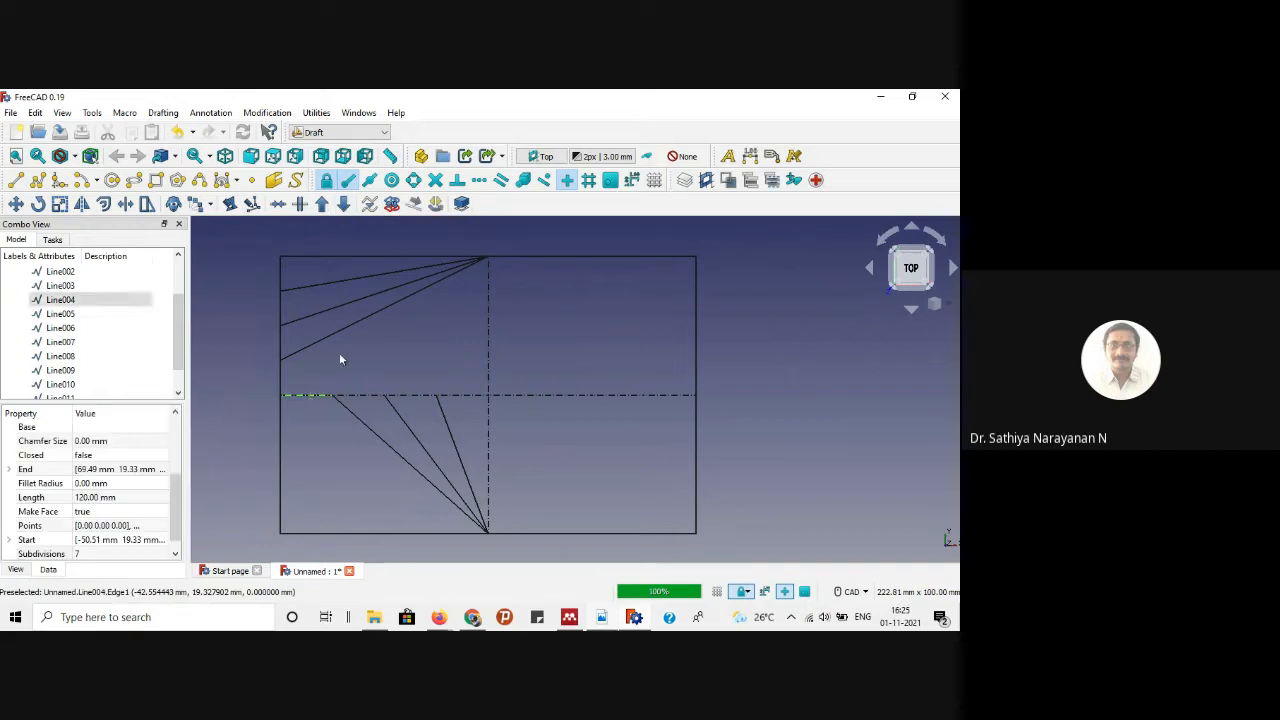
pyautogui.press('Delete')
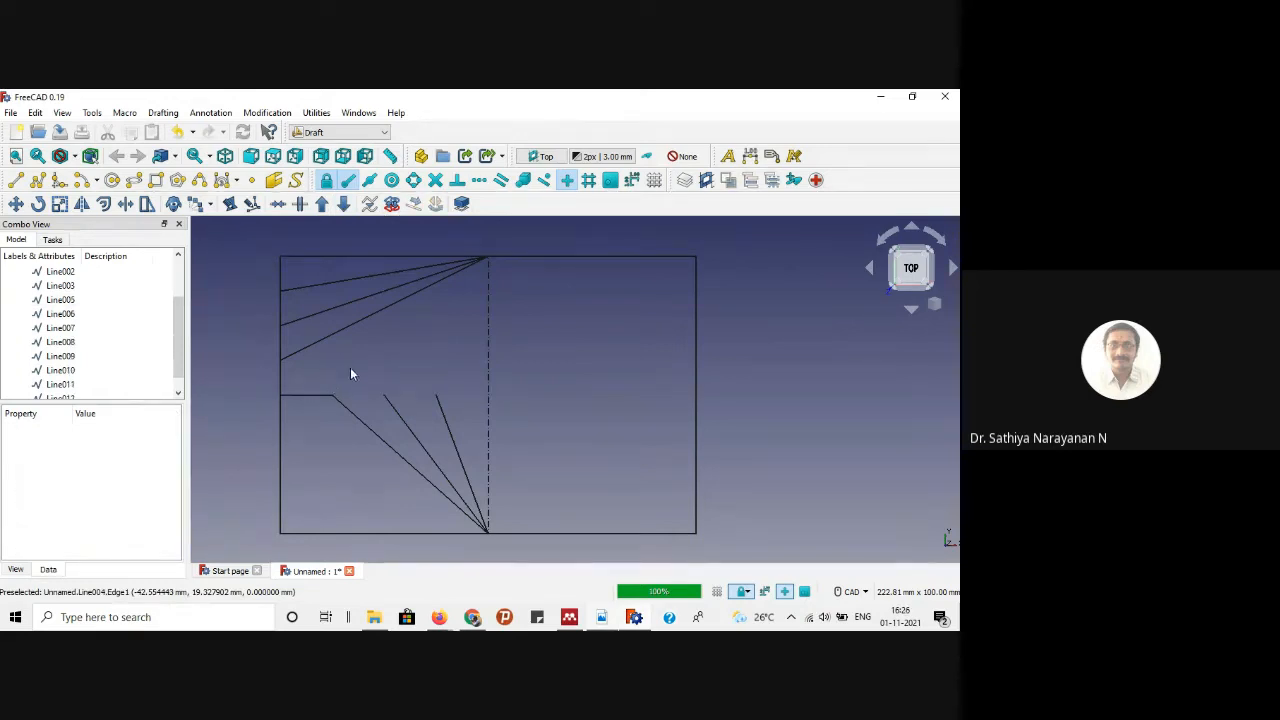
pyautogui.hotkey('ctrl', 'z')
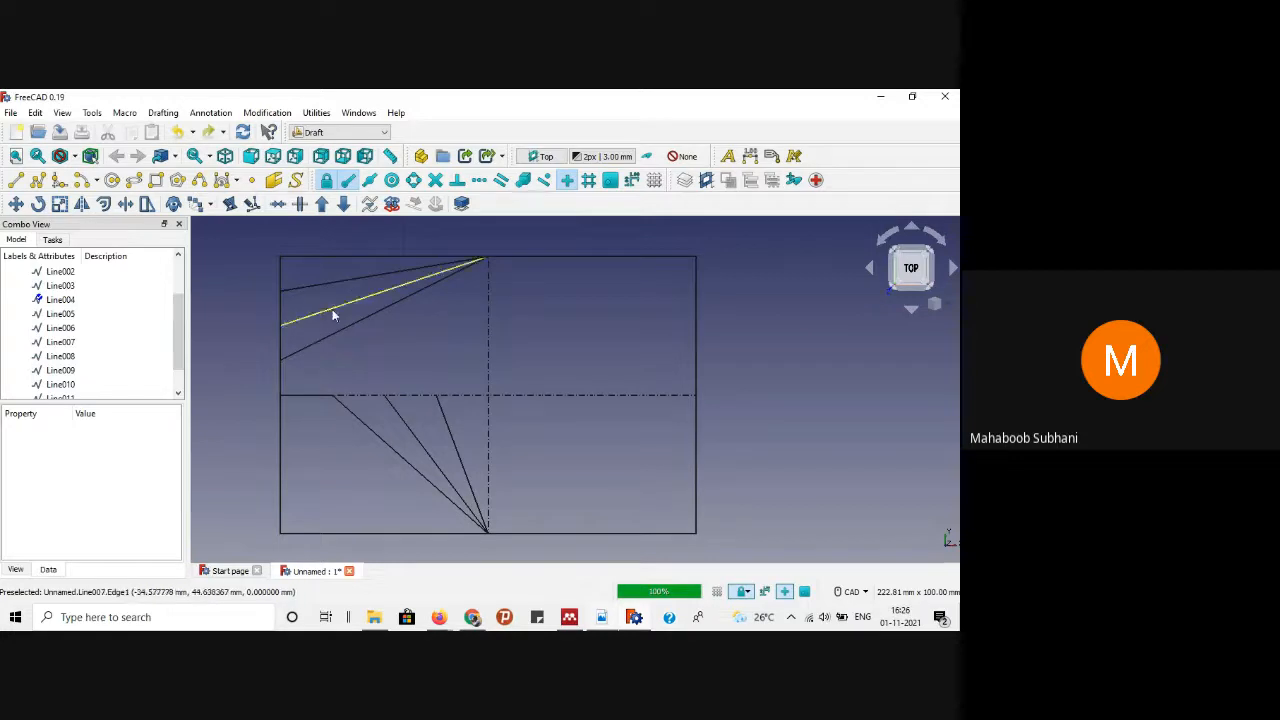
# Step: Extend the outermost lower construction line up to the lowest of the upper construction lines, with midpoint and centre snapping enabled
pyautogui.click(344, 405)
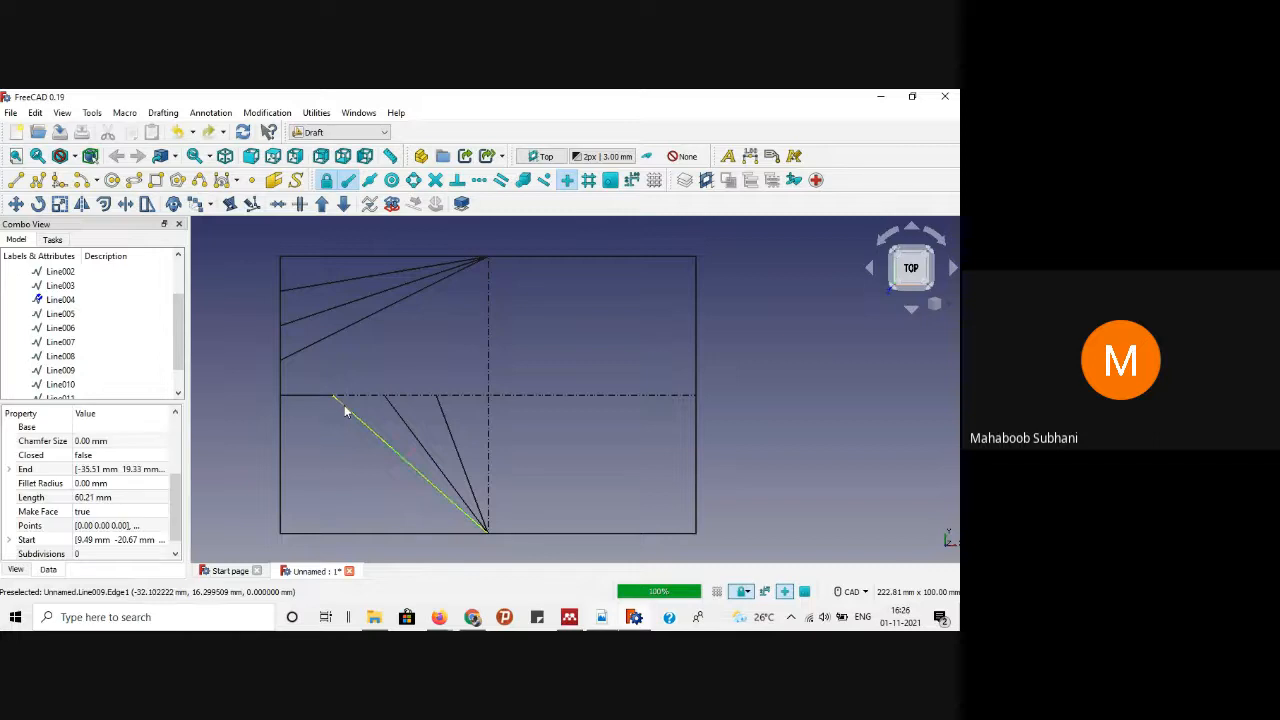
pyautogui.click(128, 205)
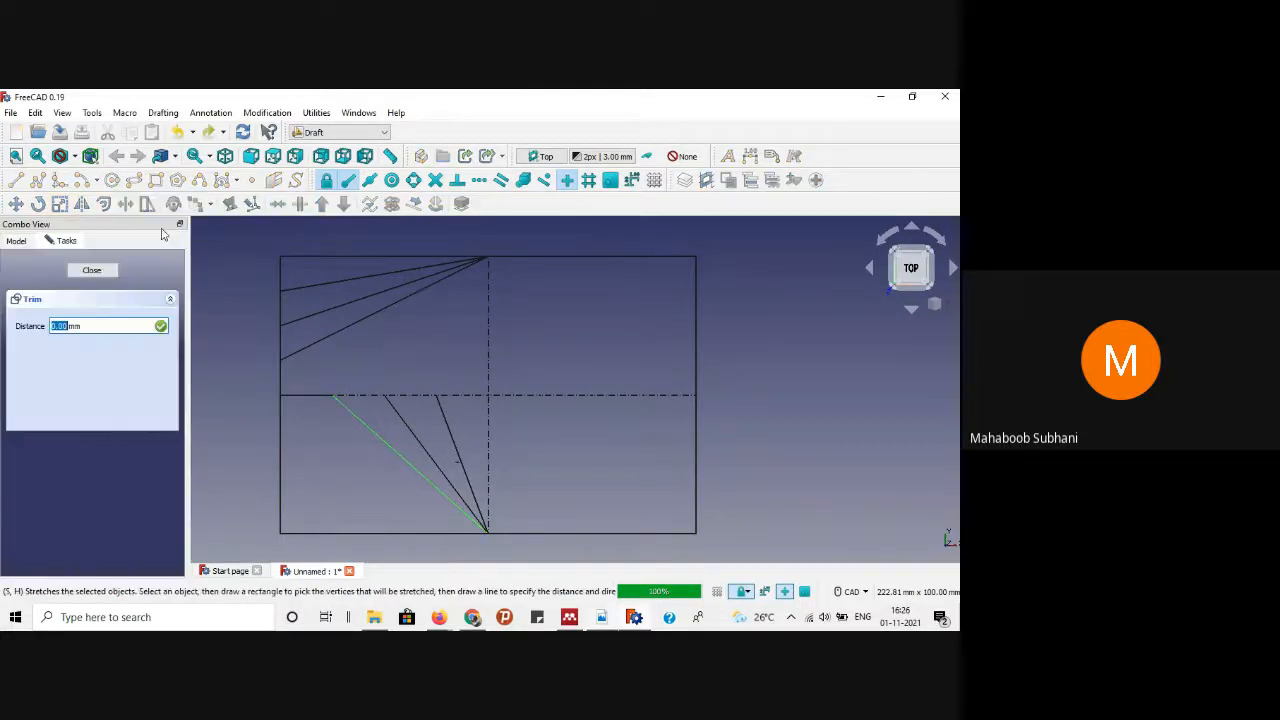
pyautogui.scroll(3, 300, 350)
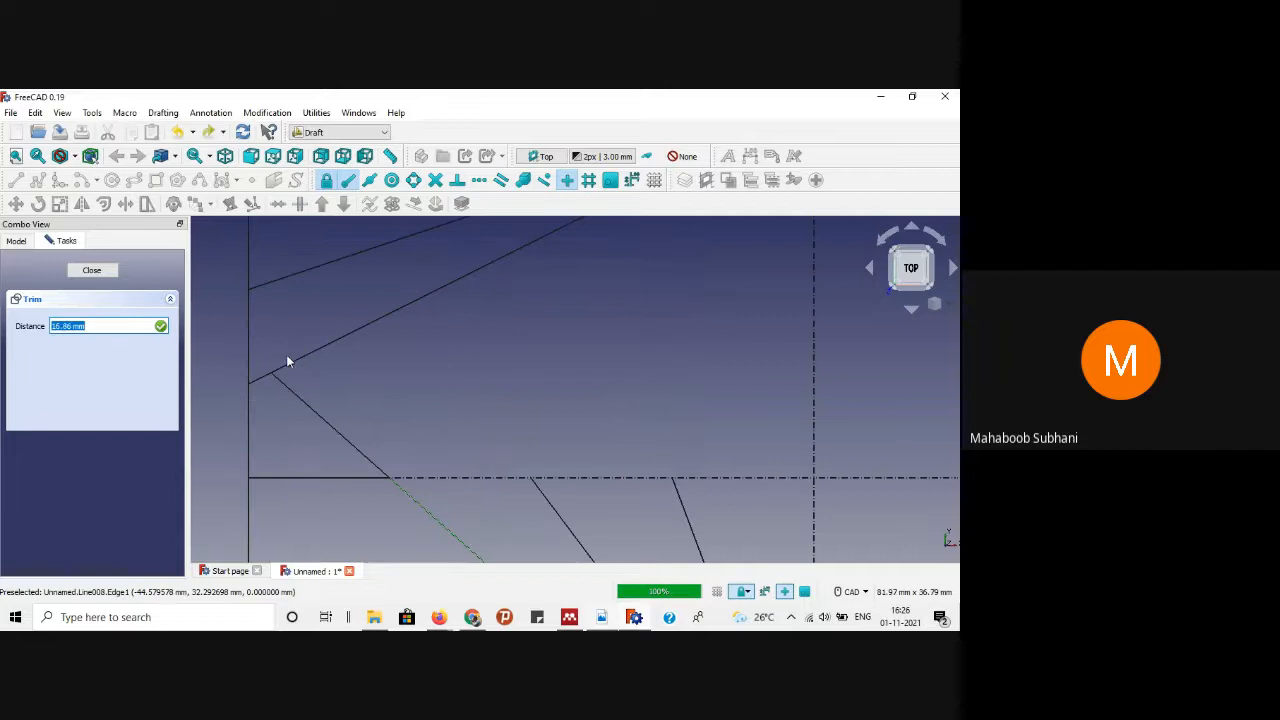
pyautogui.scroll(2, 272, 374)
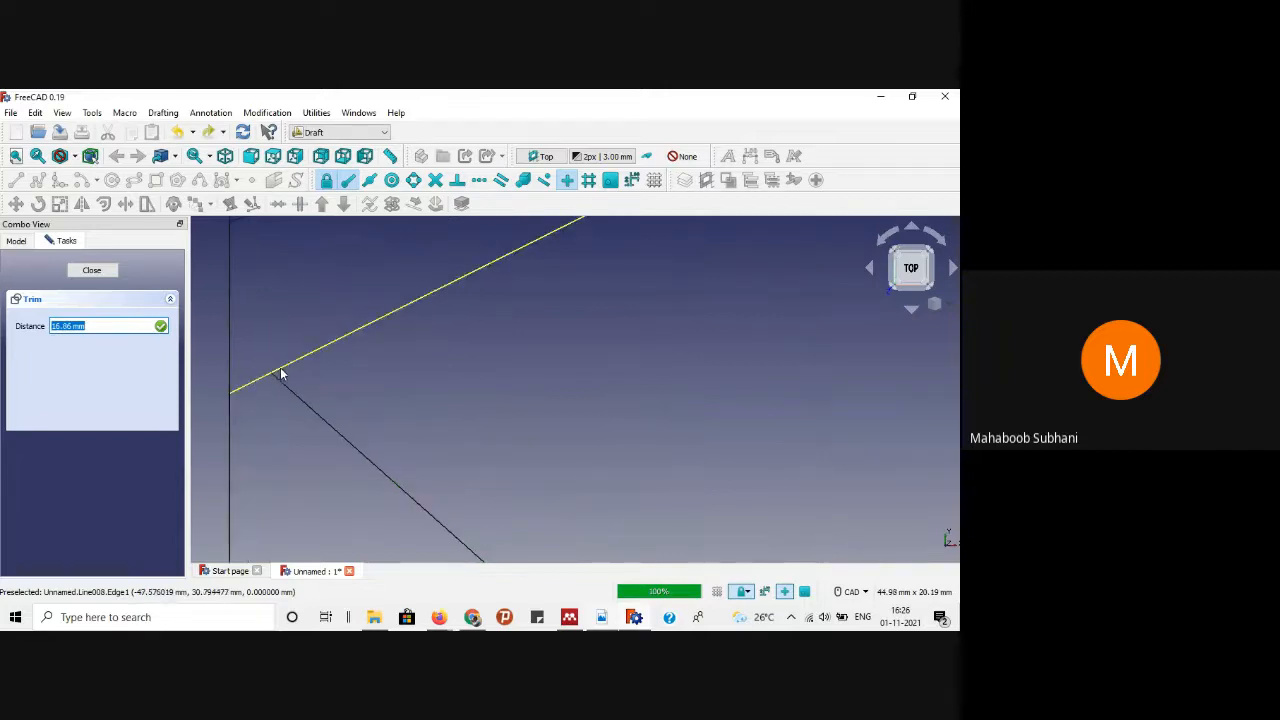
pyautogui.click(281, 372)
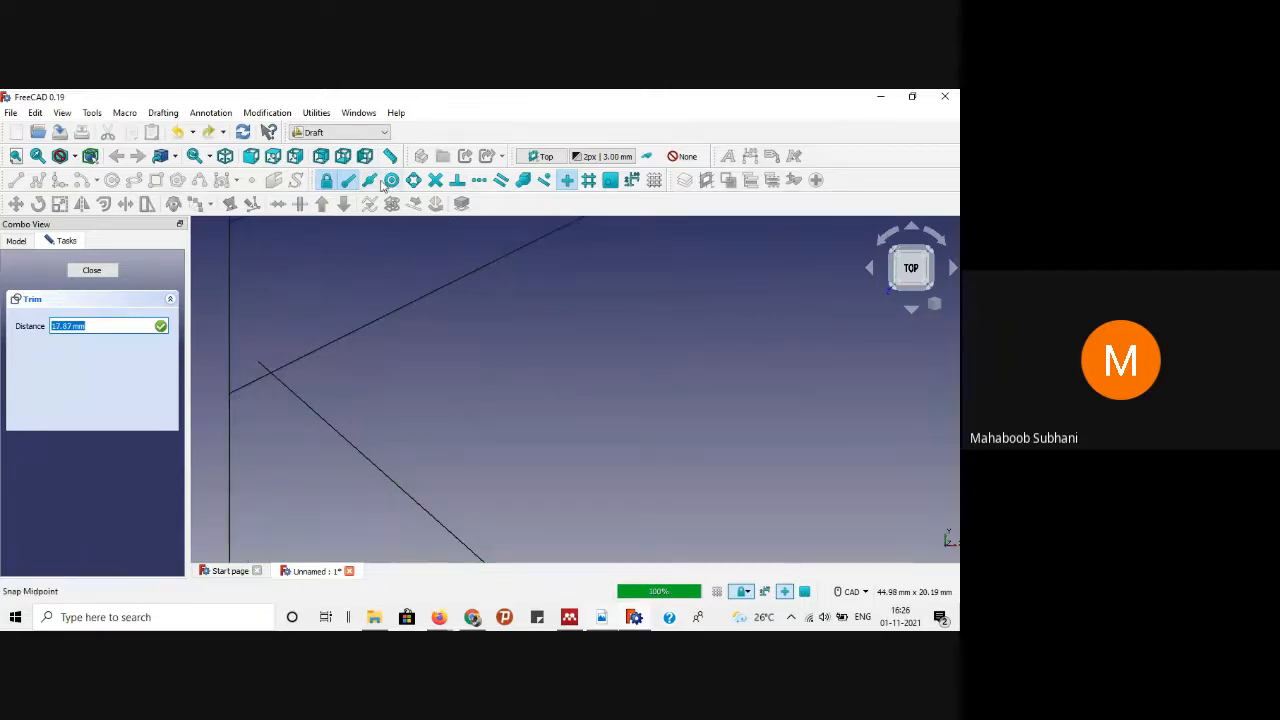
pyautogui.click(390, 181)
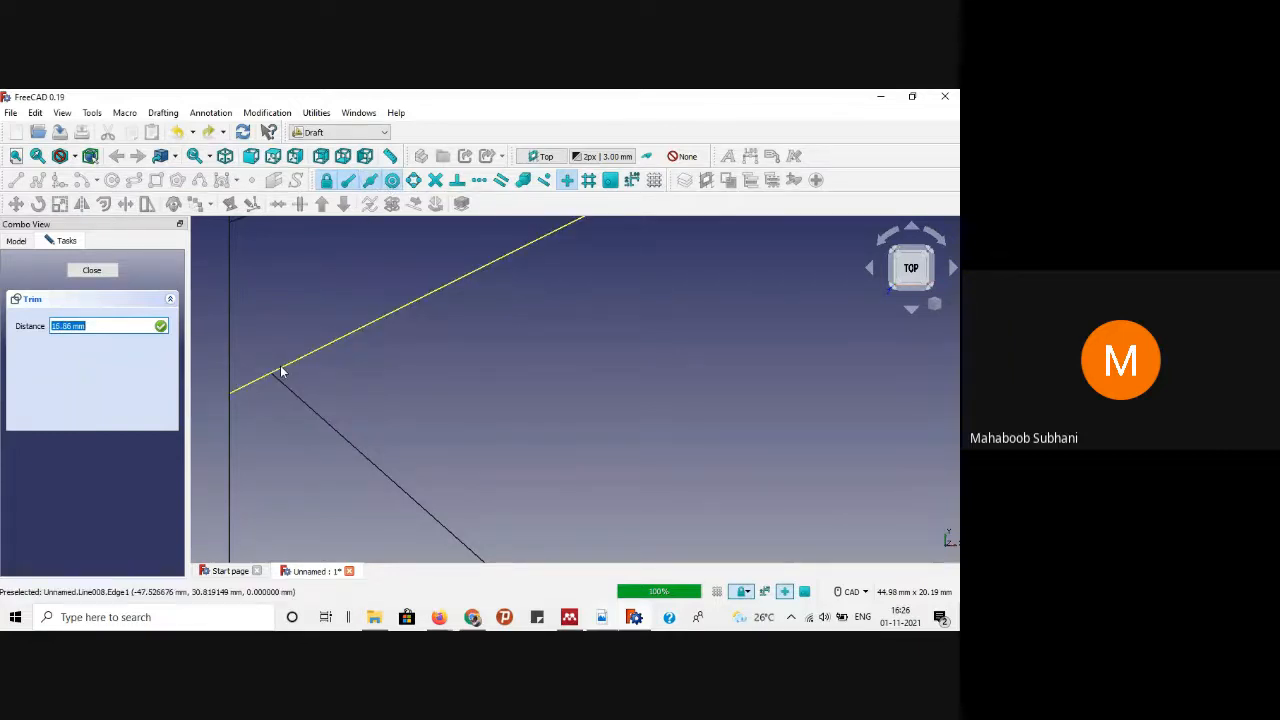
pyautogui.scroll(3, 283, 375)
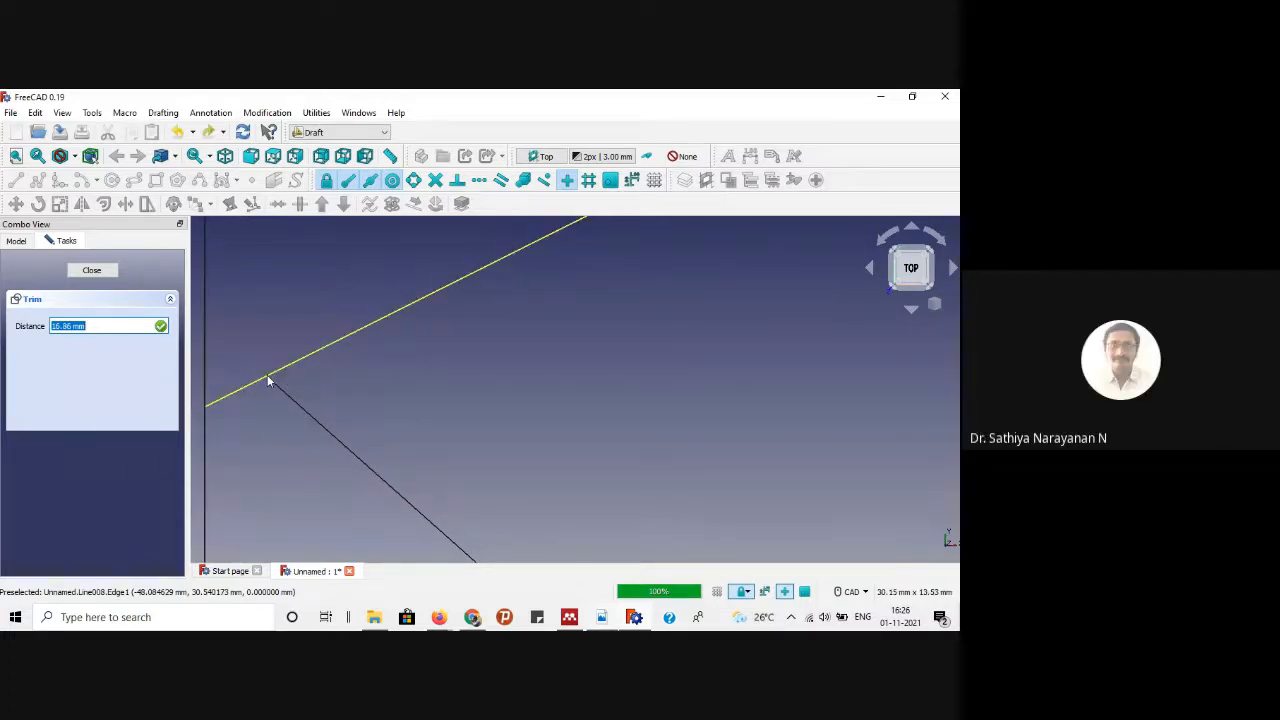
pyautogui.click(277, 377)
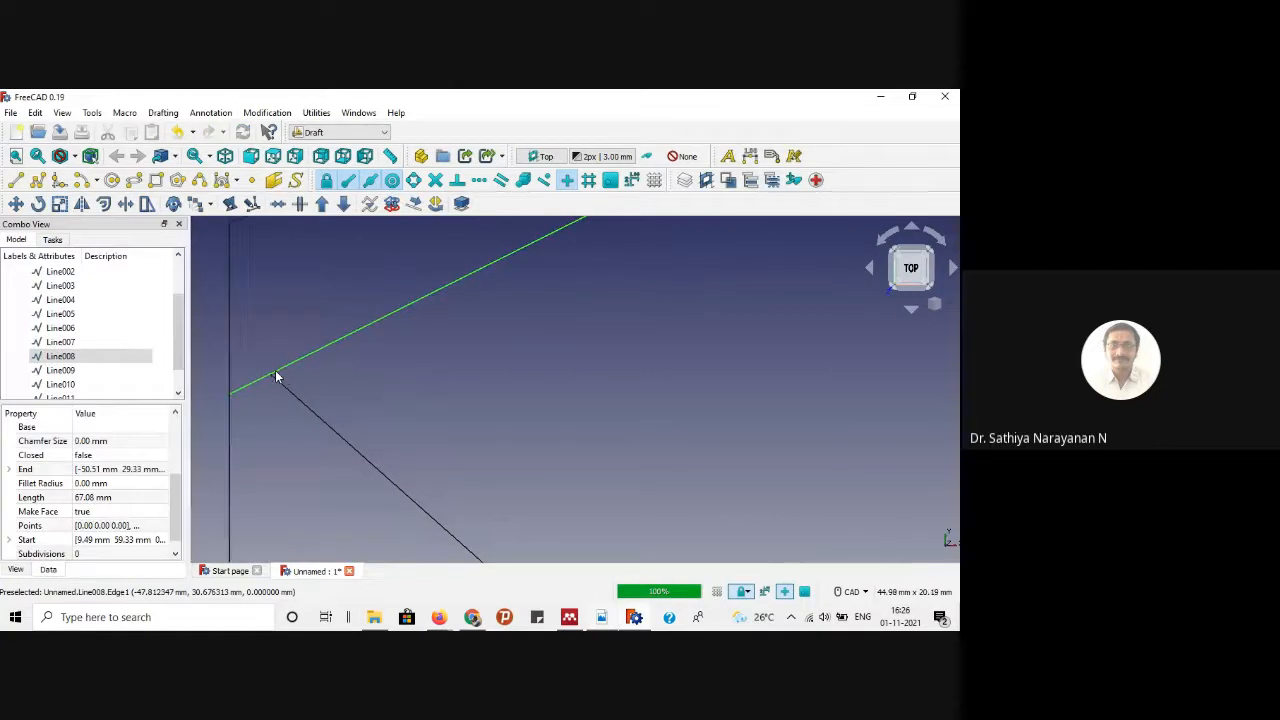
# Step: Extend the middle lower construction line up to the middle one of the upper construction lines
pyautogui.scroll(-10, 277, 375)
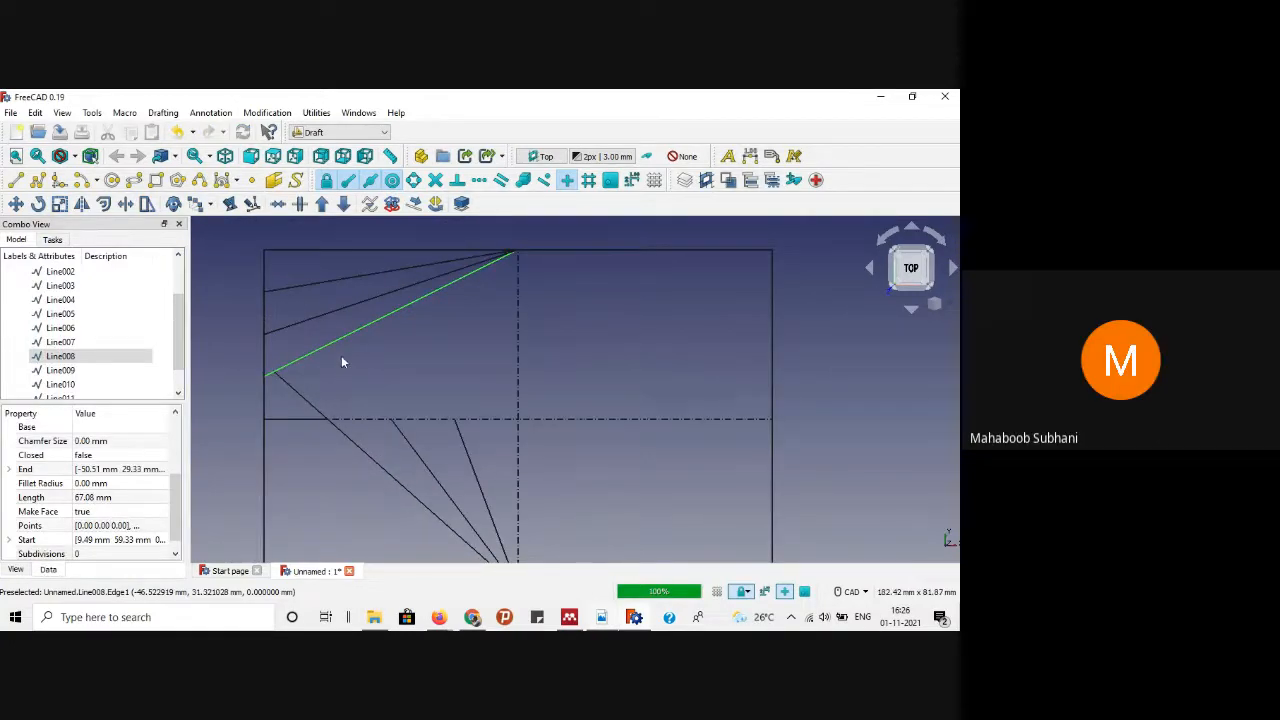
pyautogui.click(412, 451)
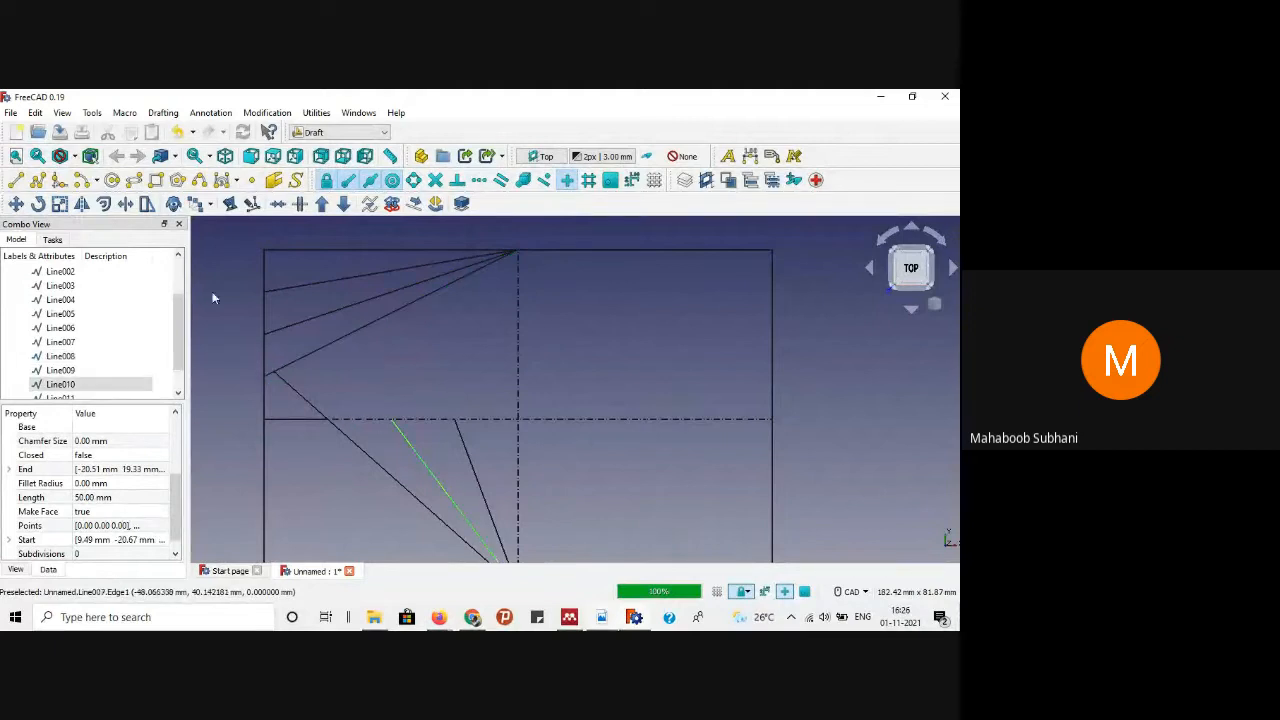
pyautogui.click(123, 204)
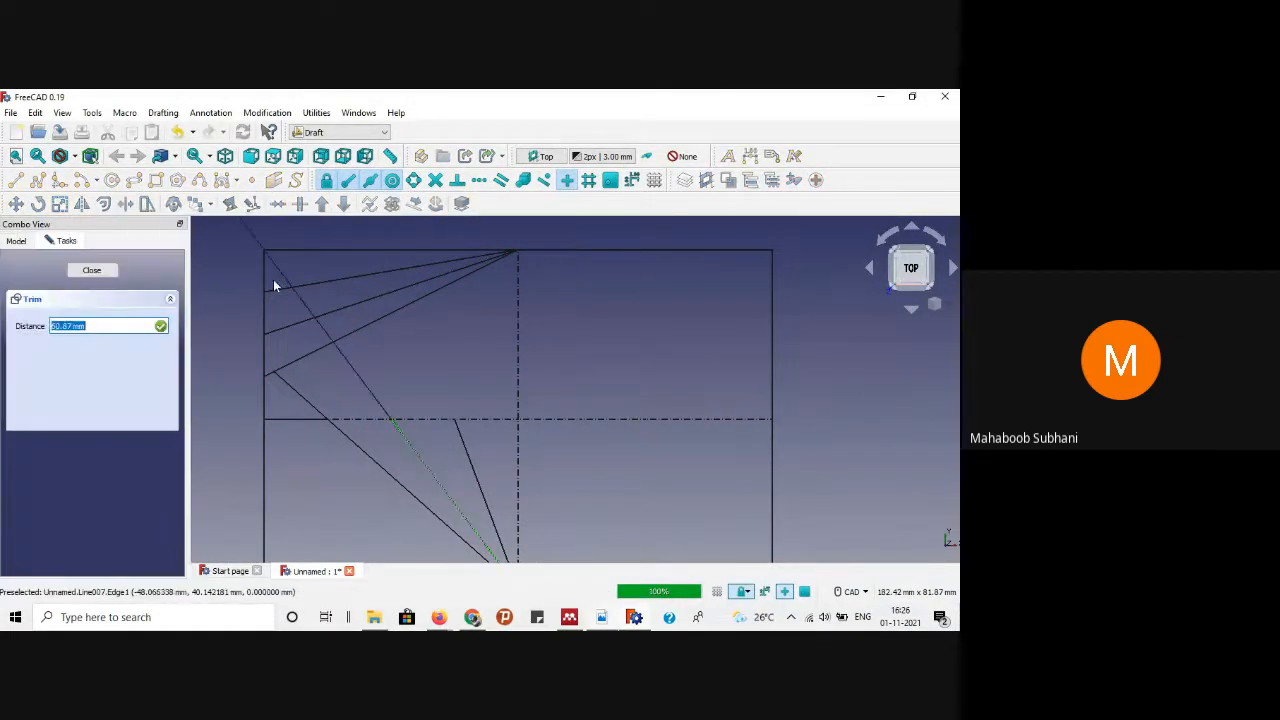
pyautogui.click(327, 317)
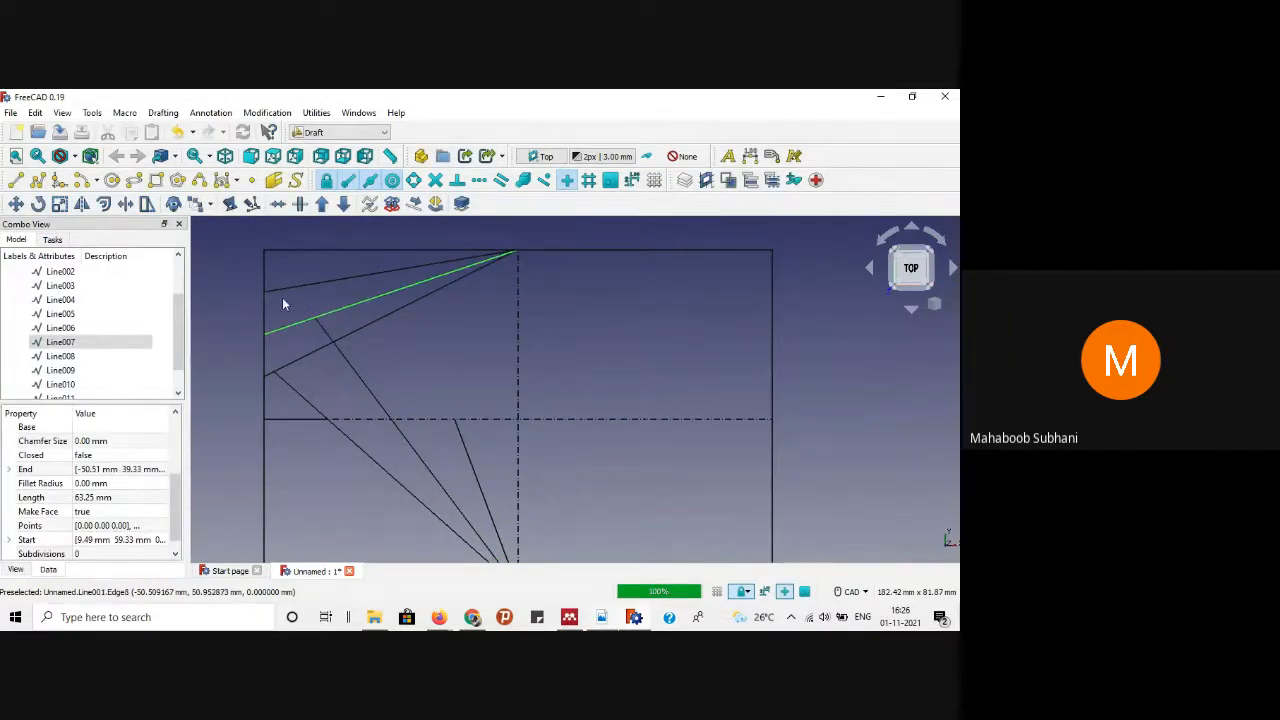
# Step: Extend the innermost lower construction line up to the topmost of the upper construction lines, and clear the selection
pyautogui.click(465, 455)
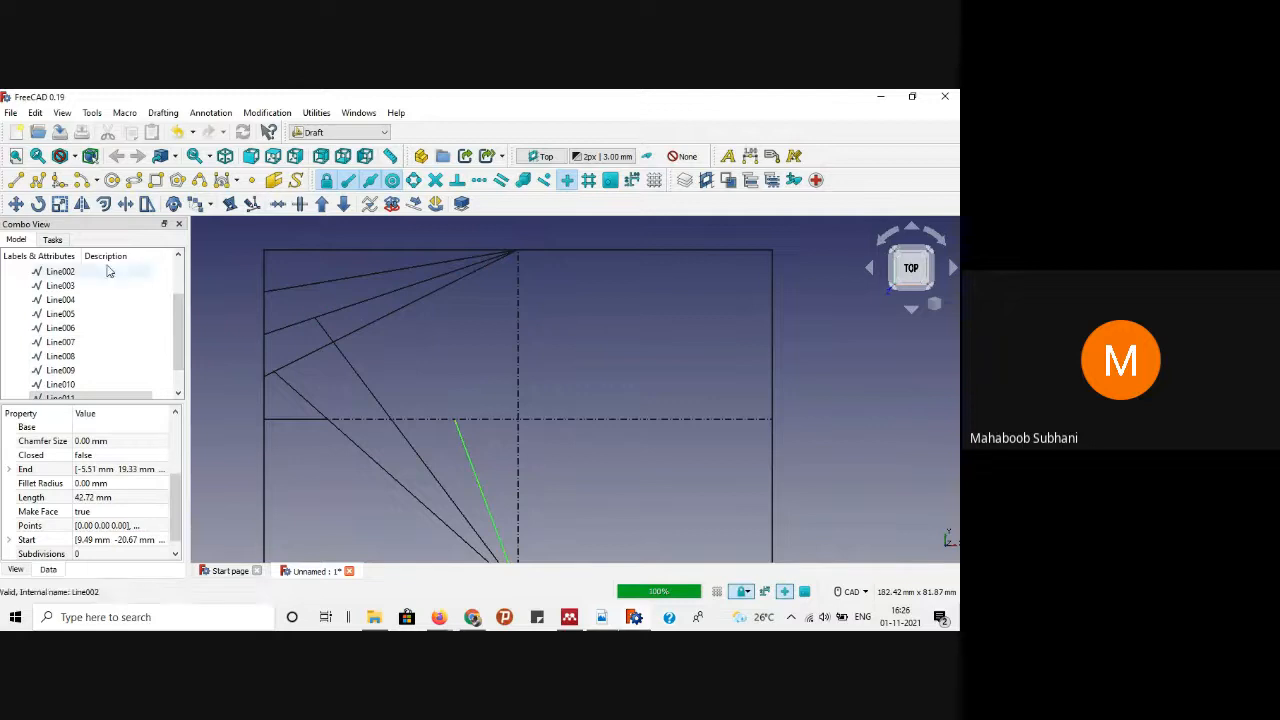
pyautogui.click(125, 204)
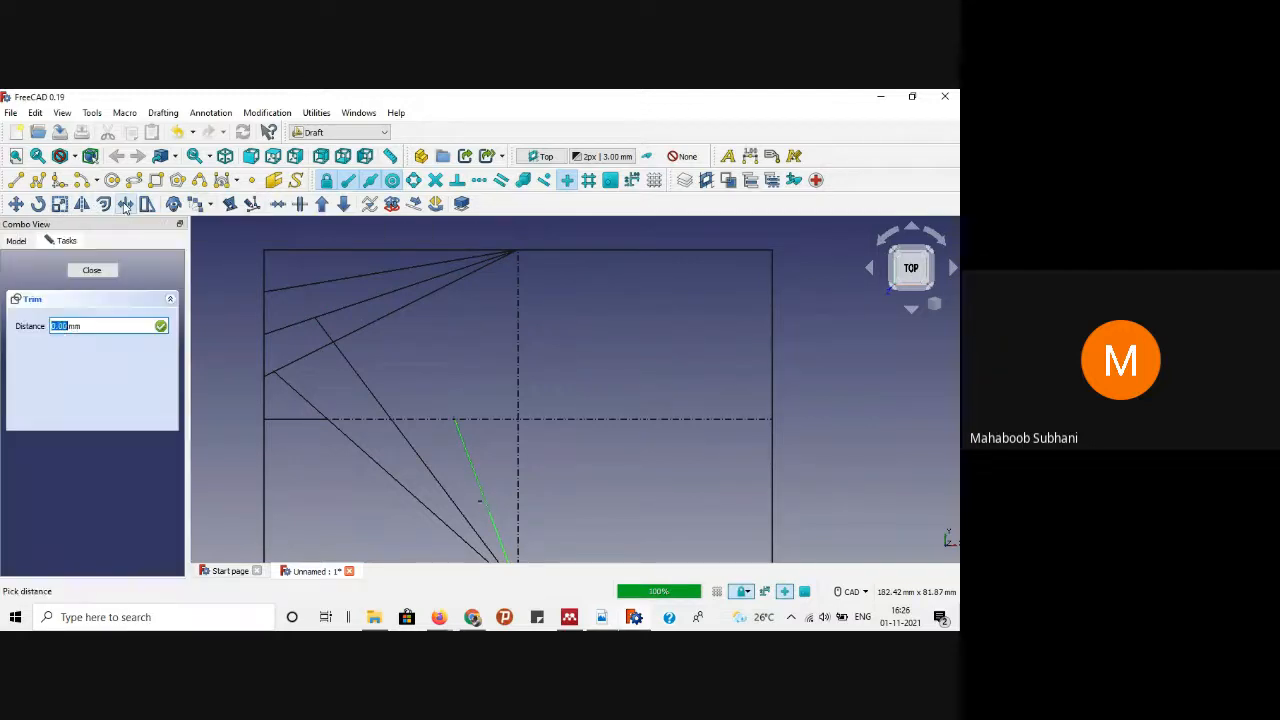
pyautogui.click(406, 268)
pyautogui.scroll(-2, 411, 401)
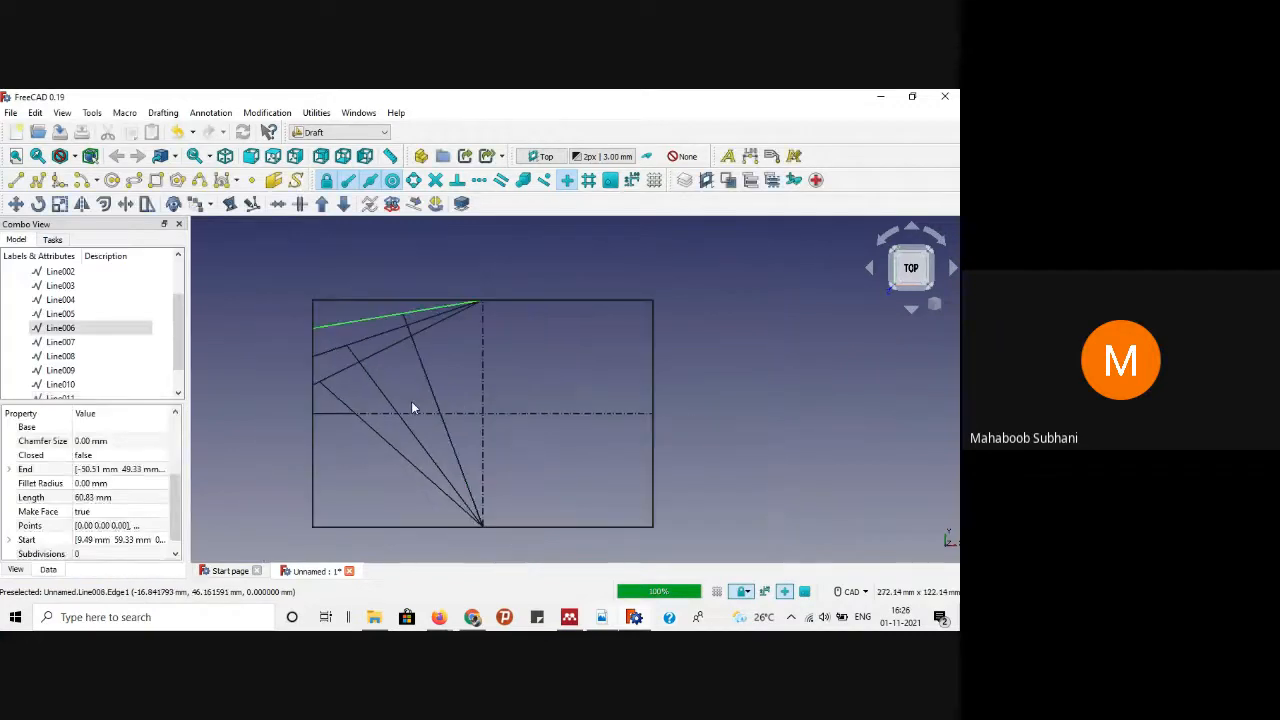
pyautogui.click(373, 468)
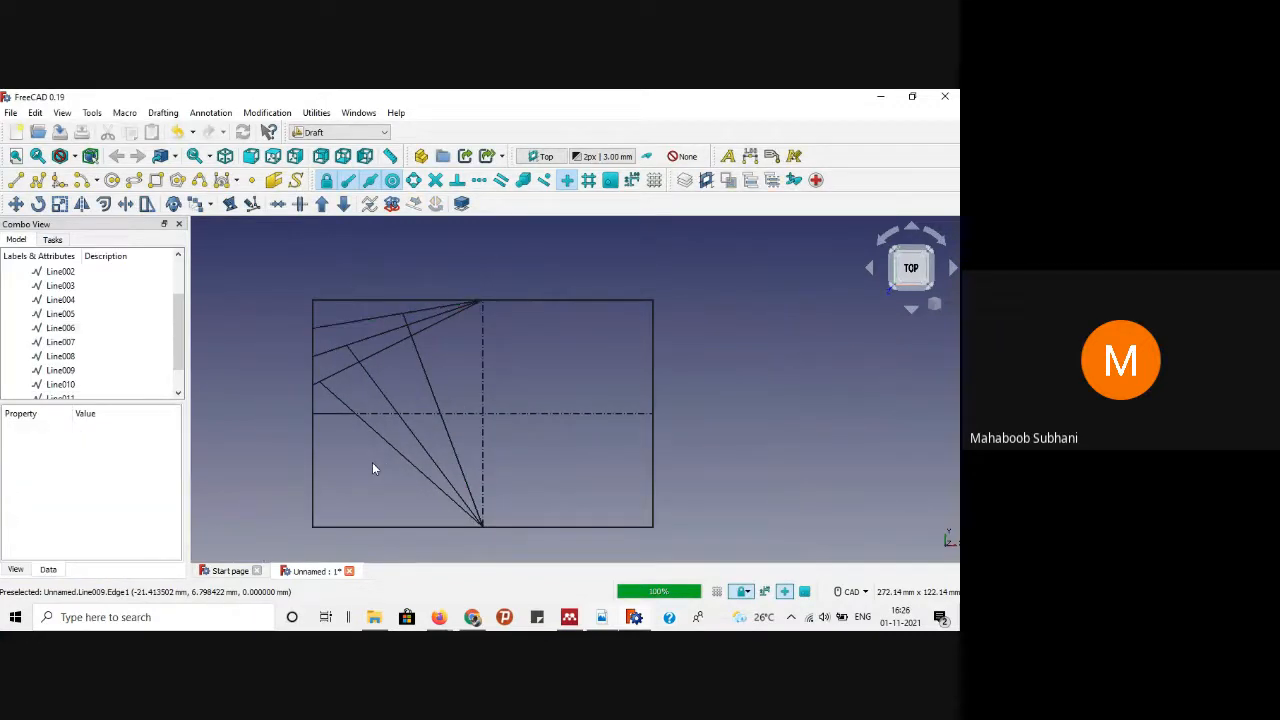
# Step: Switch to FreeCAD.pdf and examine the lower half of the Problem 03 ellipse figure
pyautogui.click(602, 618)
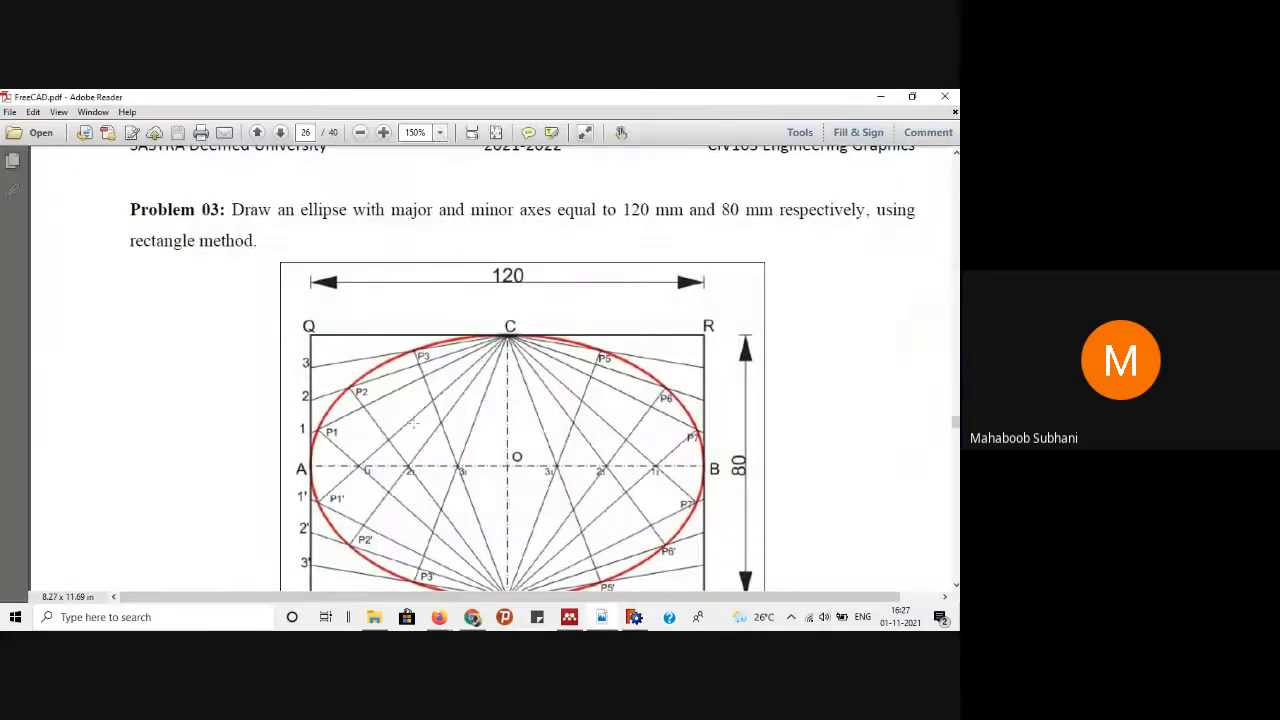
pyautogui.scroll(-3, 413, 423)
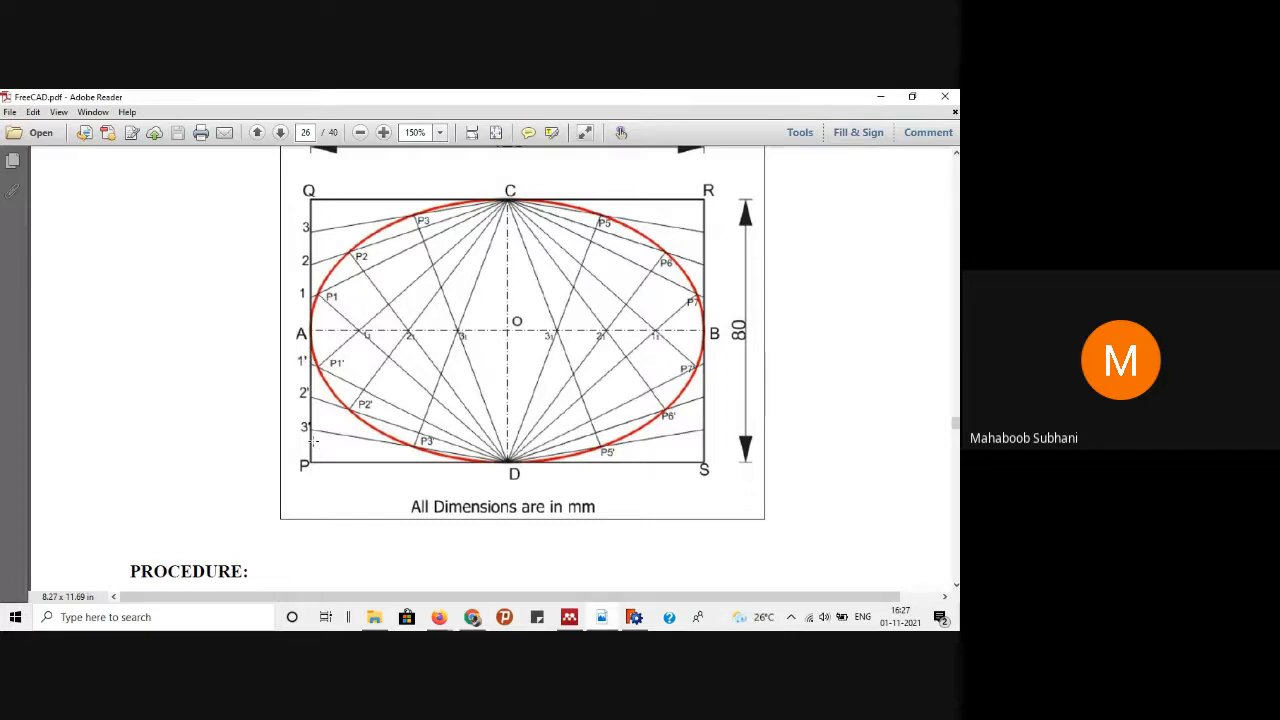
pyautogui.click(880, 96)
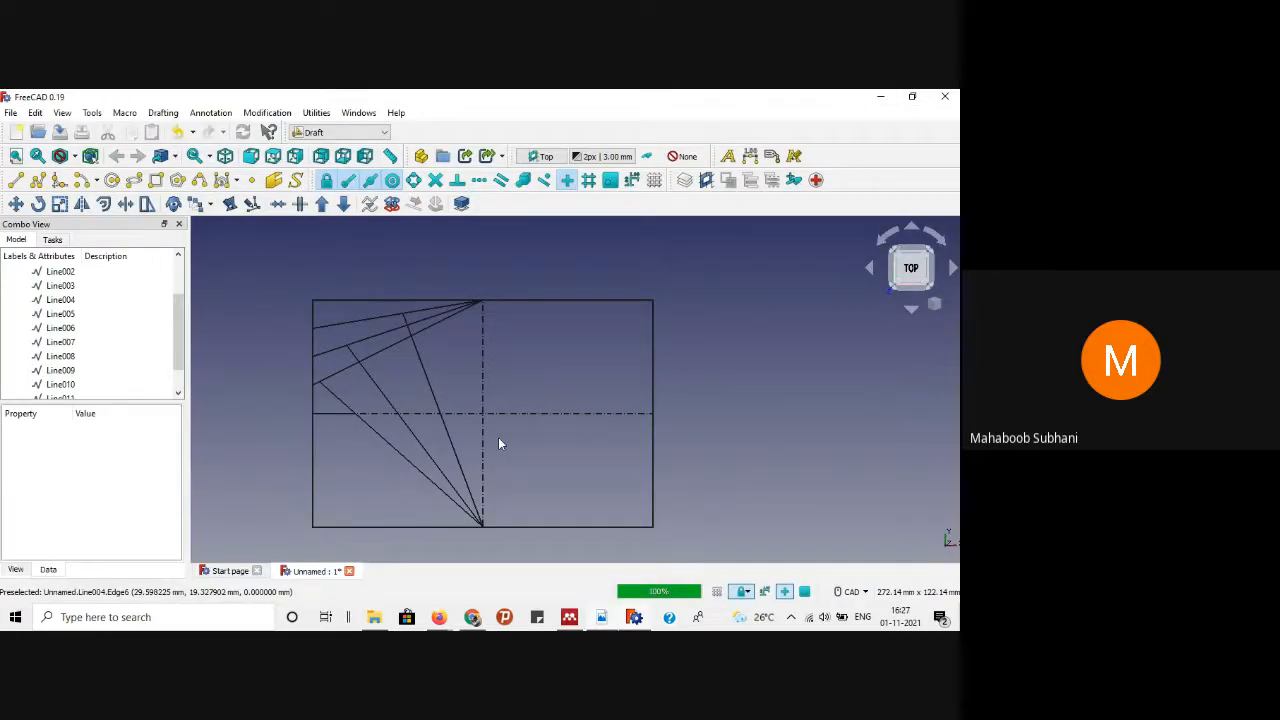
pyautogui.click(17, 181)
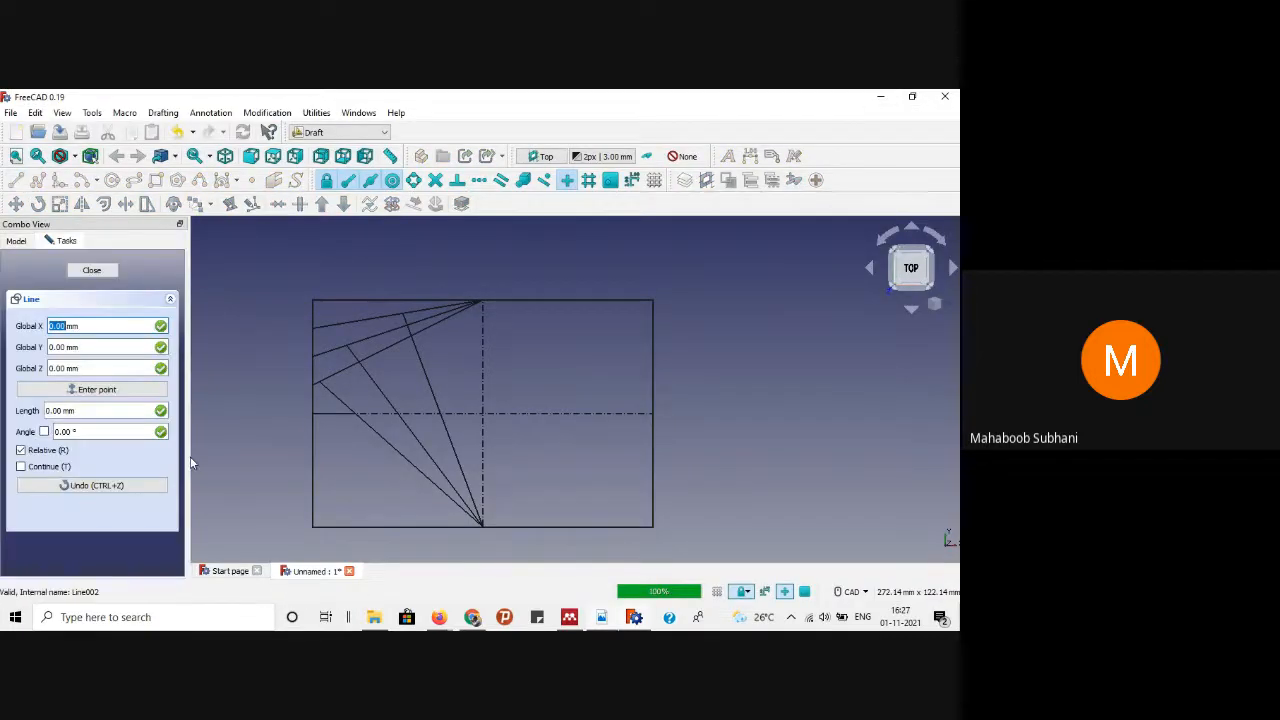
pyautogui.click(483, 519)
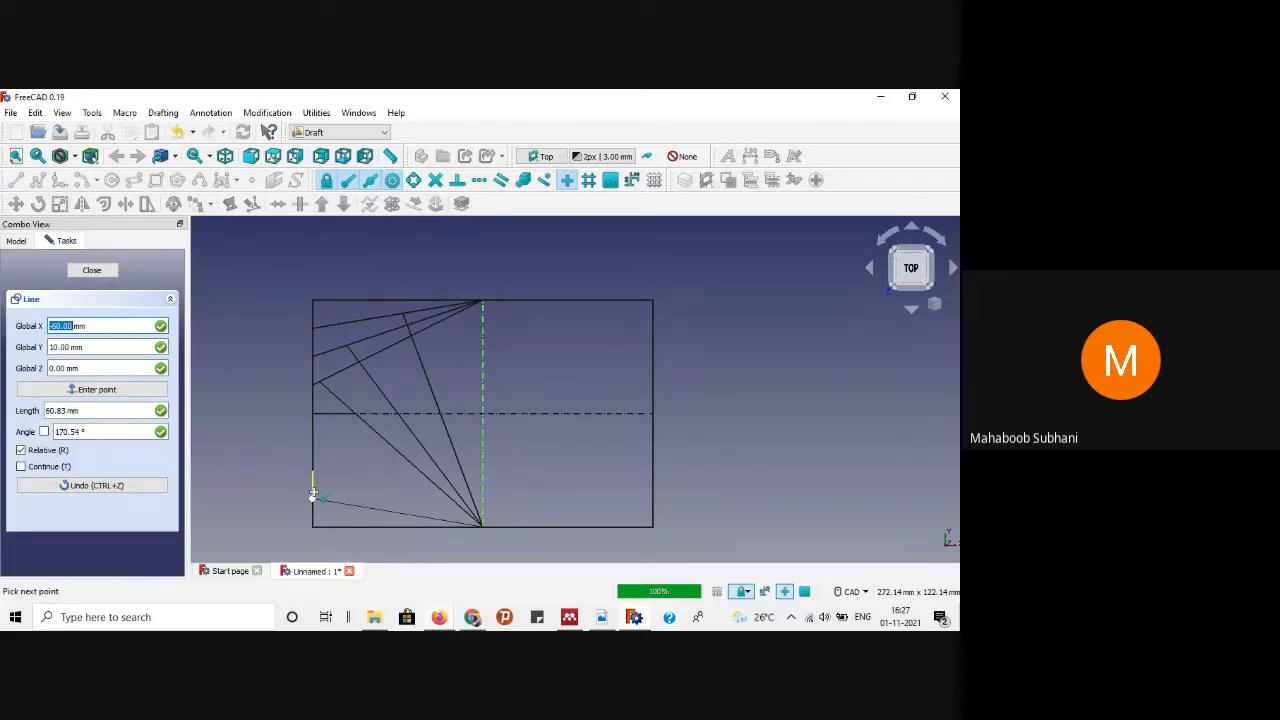
pyautogui.click(313, 494)
pyautogui.moveTo(439, 617)
pyautogui.click(368, 535)
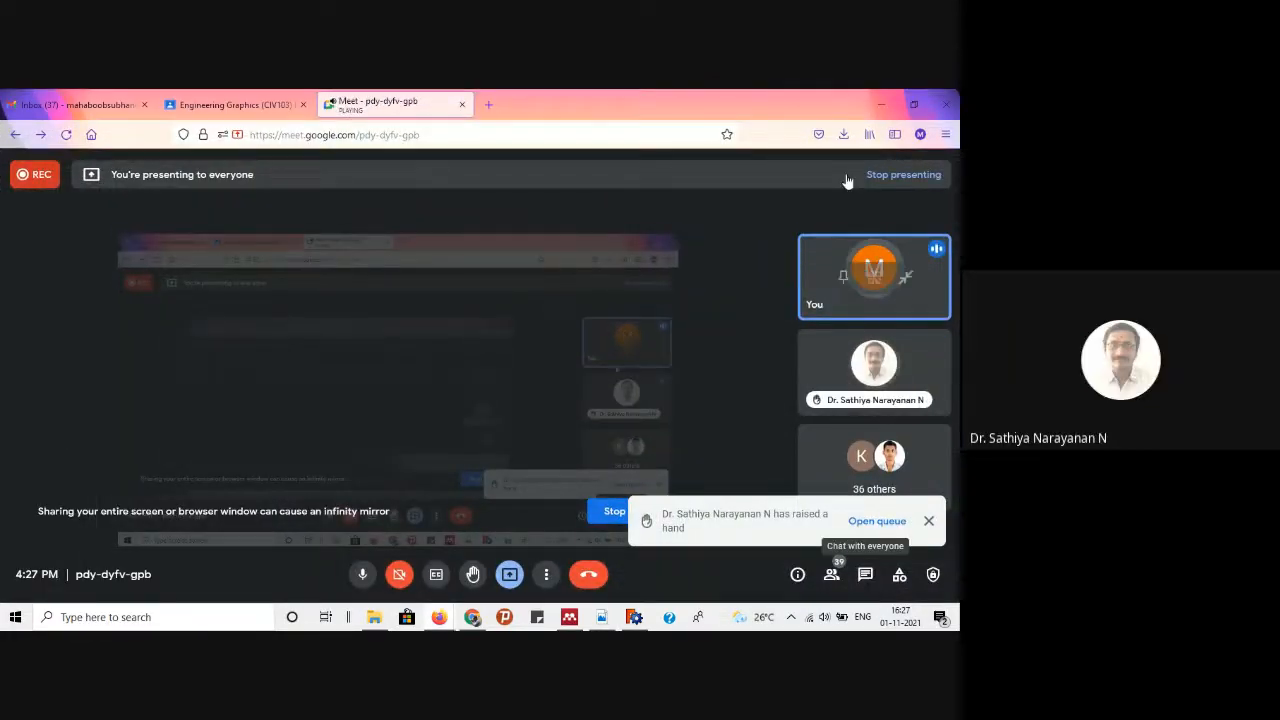
pyautogui.click(879, 96)
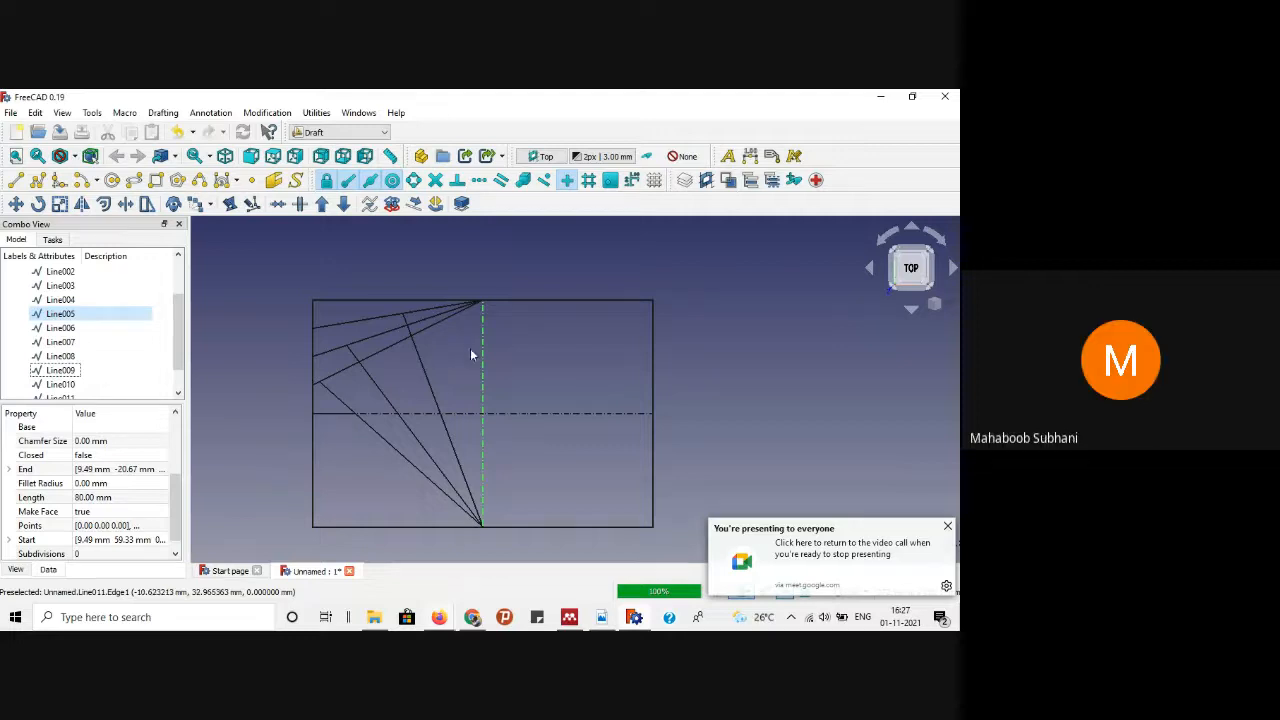
# Step: Select the three upper construction lines, compare them with the ellipse figure in FreeCAD.pdf, and clear the selection
pyautogui.click(389, 347)
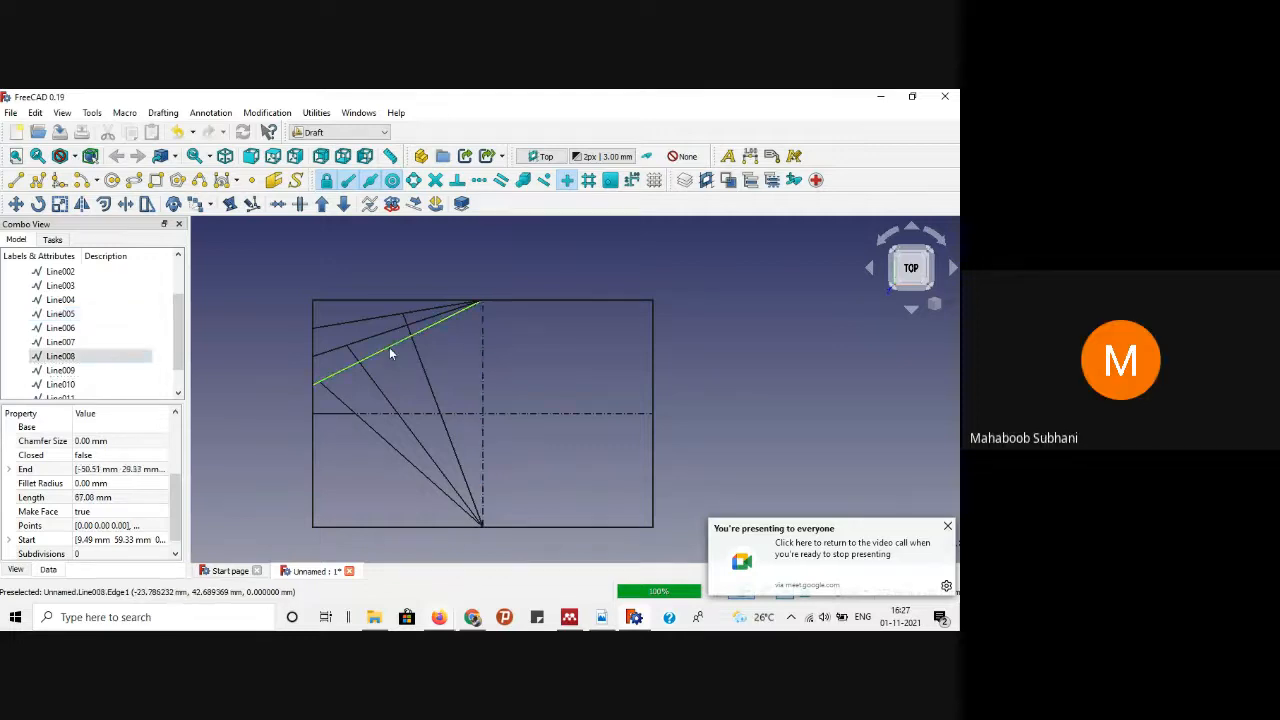
pyautogui.keyDown('ctrl'); pyautogui.click(382, 334); pyautogui.keyUp('ctrl')
pyautogui.keyDown('ctrl'); pyautogui.click(380, 321); pyautogui.keyUp('ctrl')
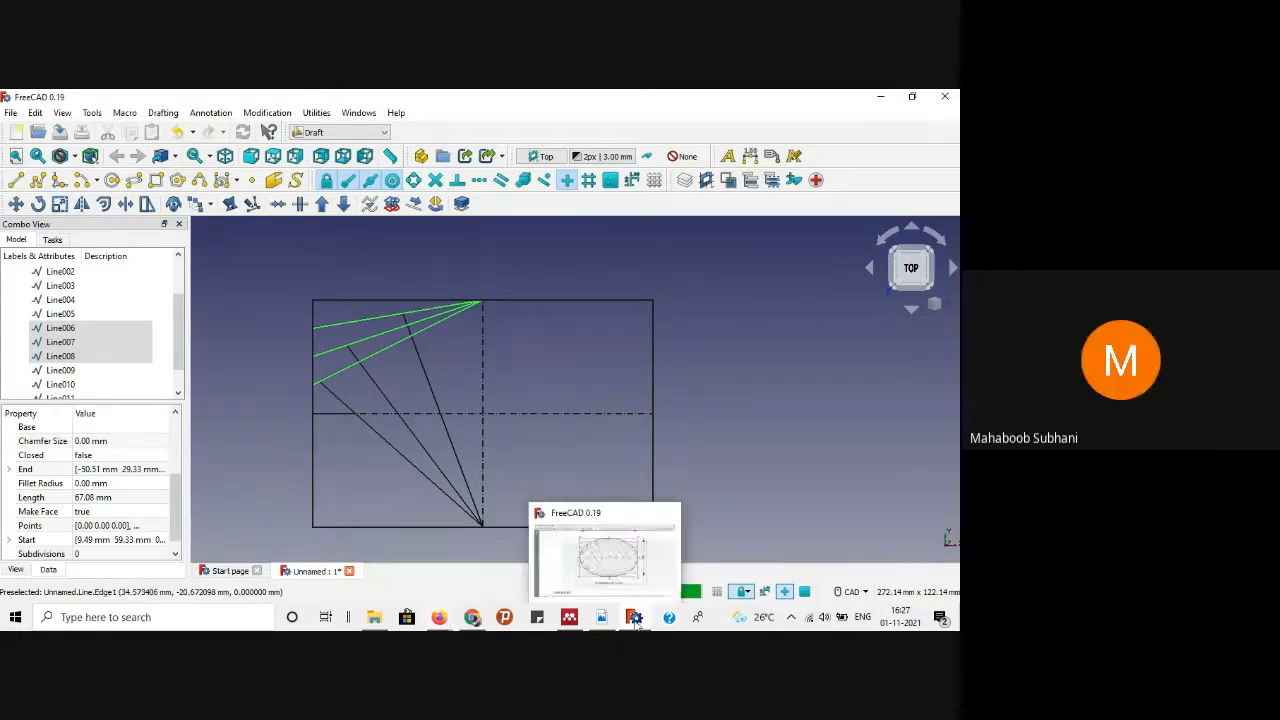
pyautogui.click(601, 617)
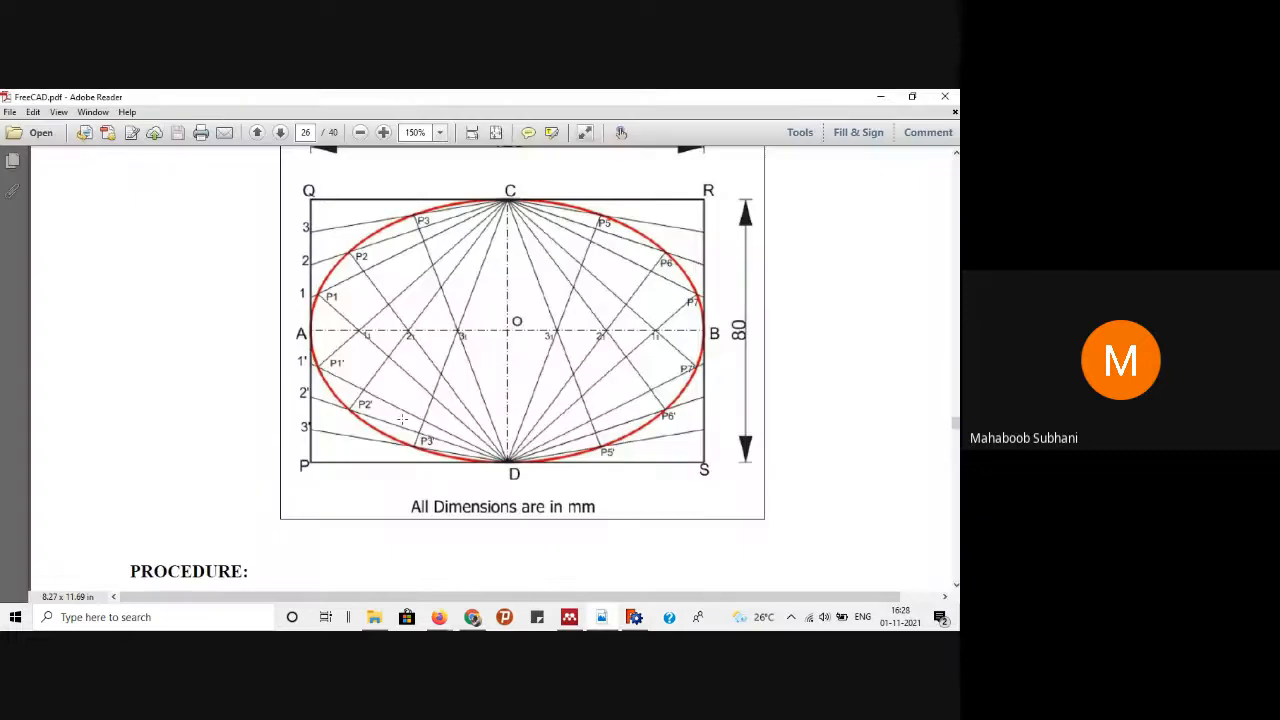
pyautogui.click(880, 96)
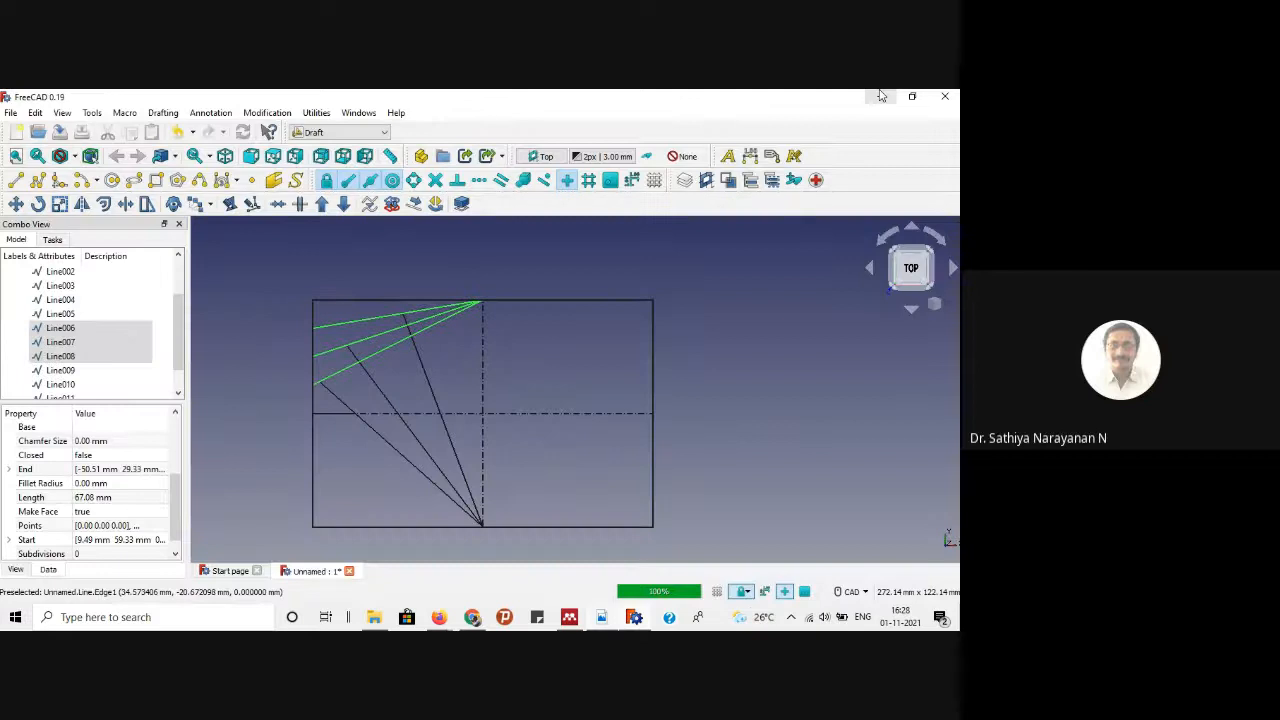
pyautogui.click(388, 378)
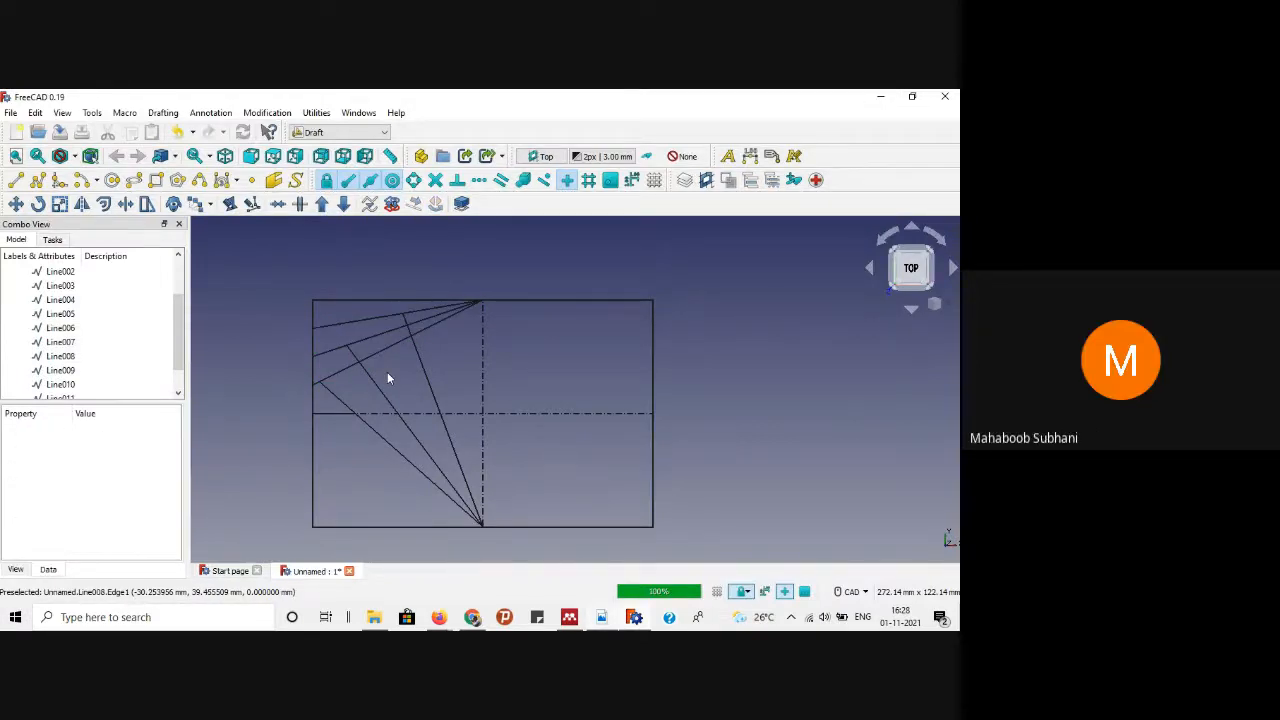
pyautogui.scroll(1, 388, 379)
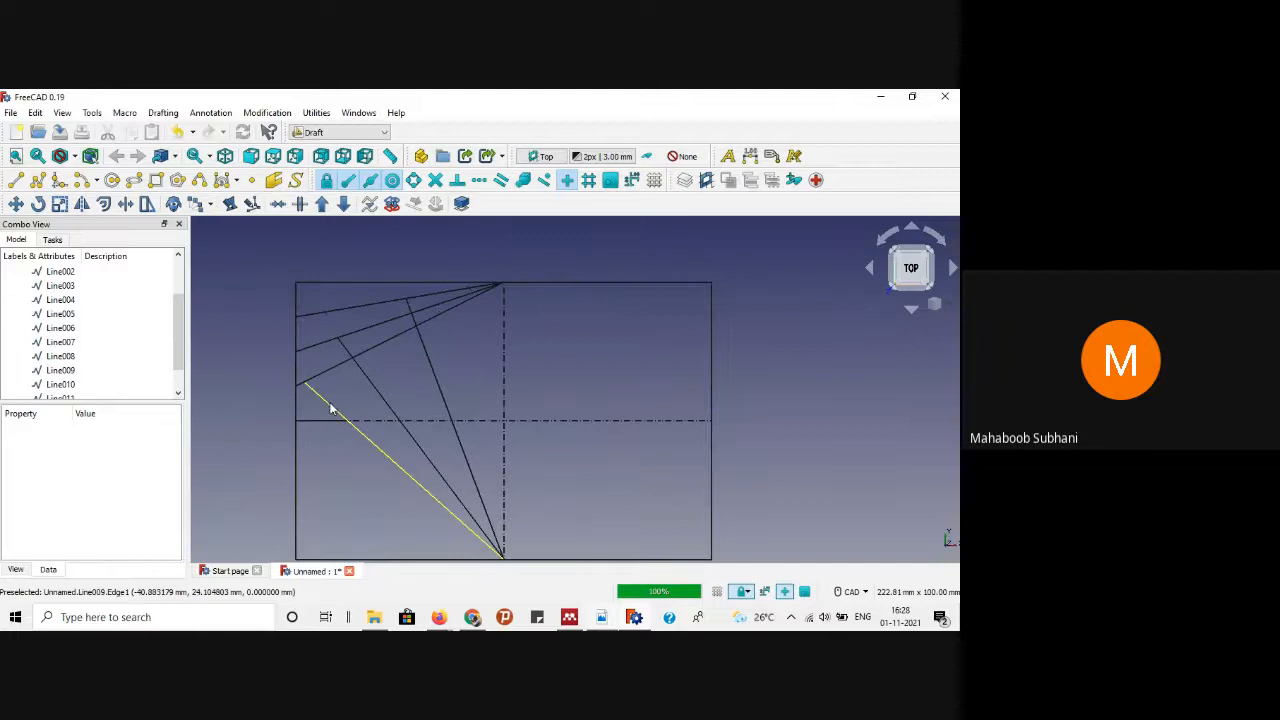
pyautogui.click(332, 410)
pyautogui.keyDown('ctrl'); pyautogui.click(352, 356); pyautogui.keyUp('ctrl')
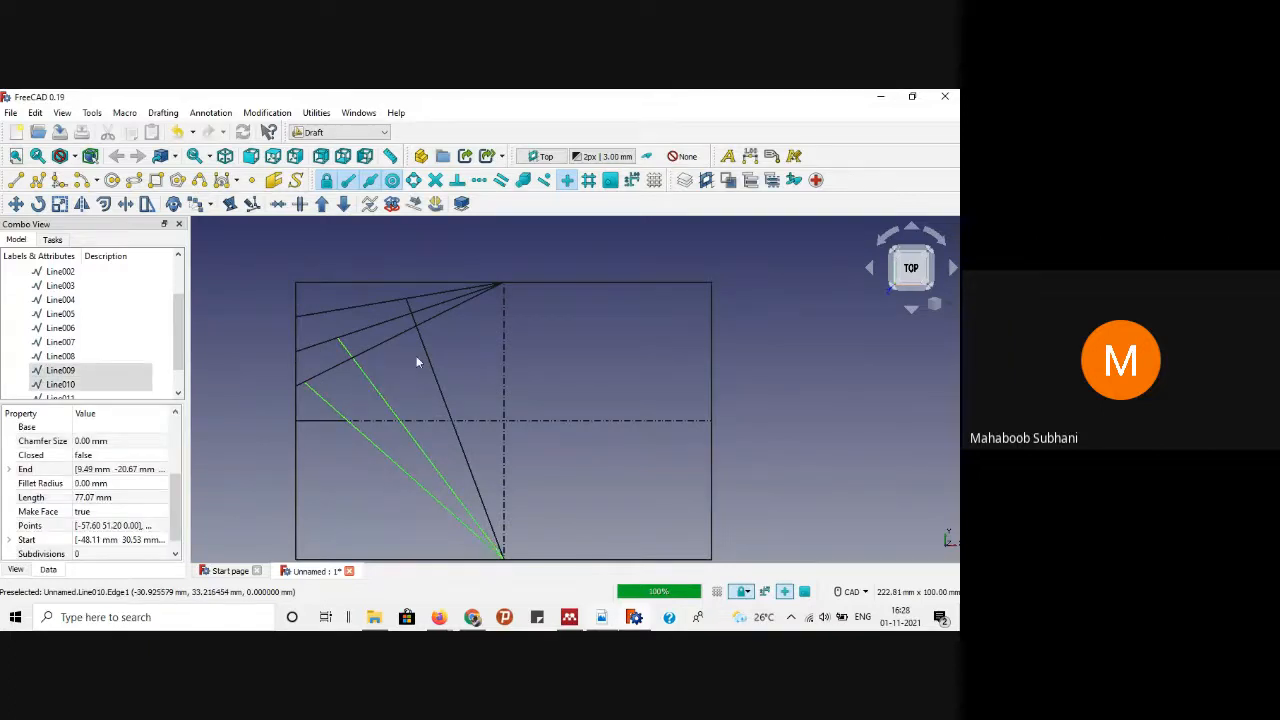
pyautogui.click(386, 314)
# Step: Mirror the three upper and three lower construction lines about the rectangle's vertical centre line, and clear the selection
pyautogui.click(383, 301)
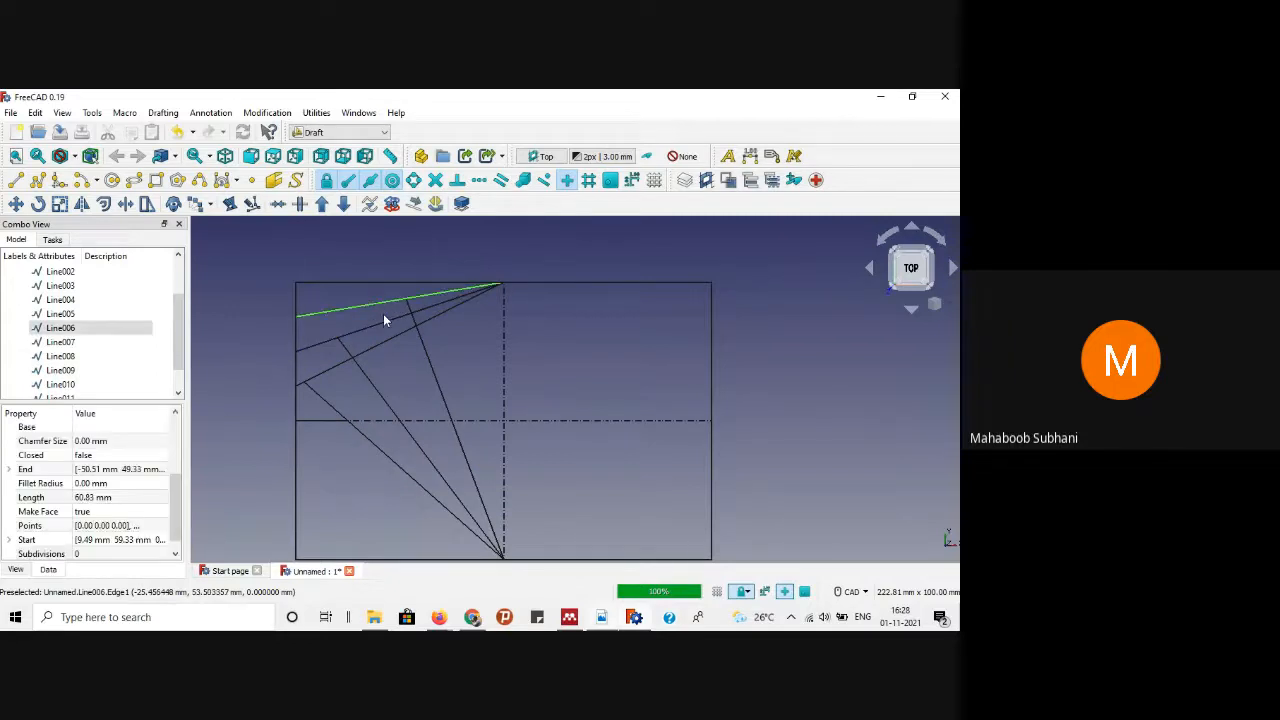
pyautogui.keyDown('ctrl'); pyautogui.click(383, 318); pyautogui.keyUp('ctrl')
pyautogui.keyDown('ctrl'); pyautogui.click(386, 337); pyautogui.keyUp('ctrl')
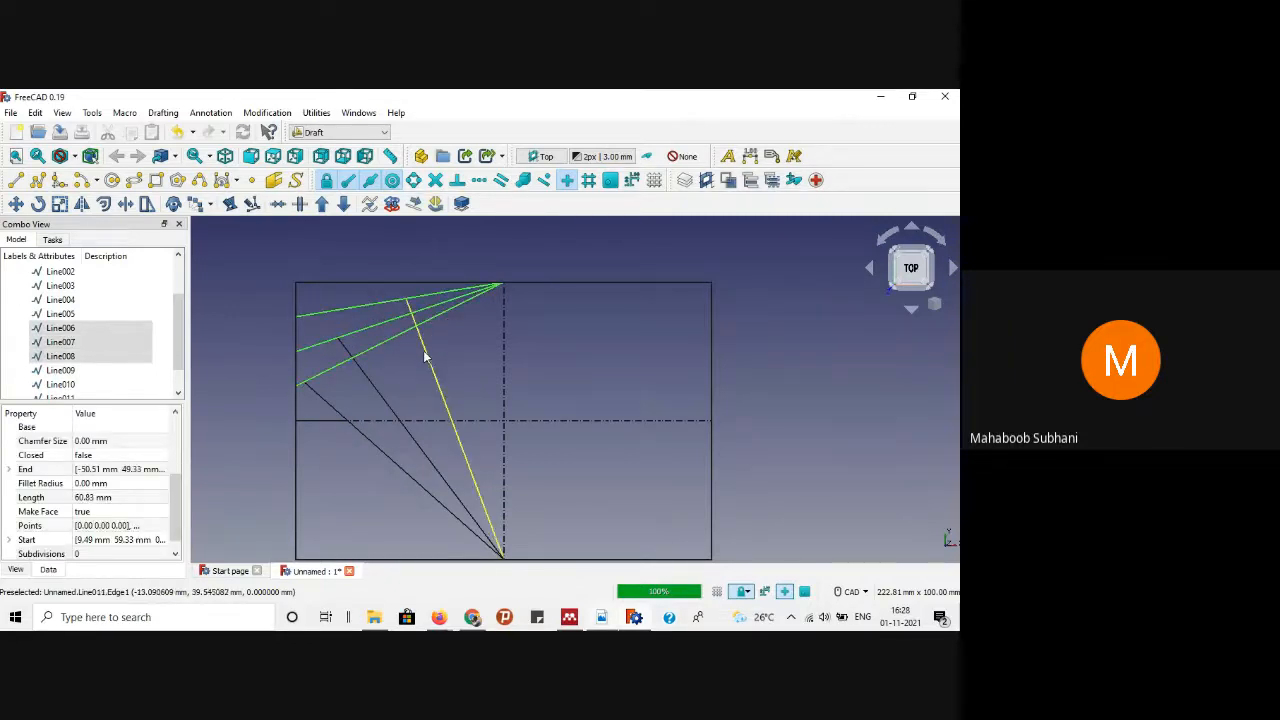
pyautogui.keyDown('ctrl'); pyautogui.click(425, 358); pyautogui.keyUp('ctrl')
pyautogui.keyDown('ctrl'); pyautogui.click(369, 386); pyautogui.keyUp('ctrl')
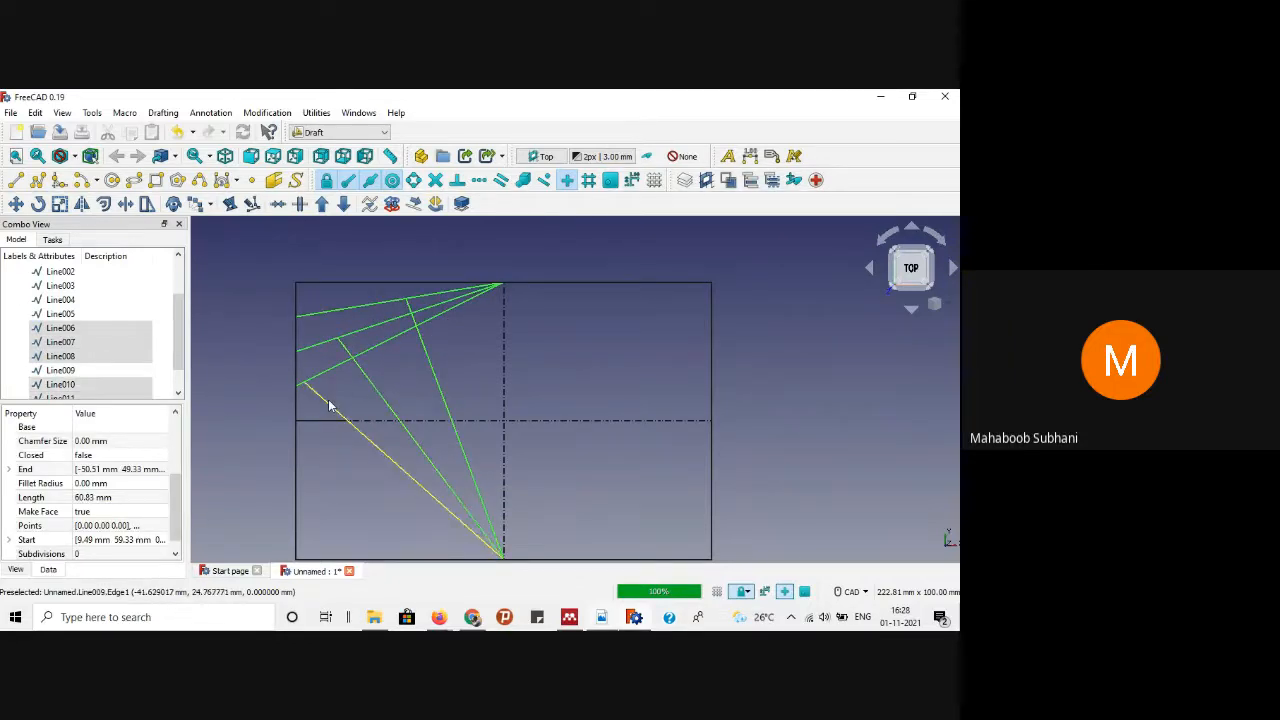
pyautogui.keyDown('ctrl'); pyautogui.click(330, 405); pyautogui.keyUp('ctrl')
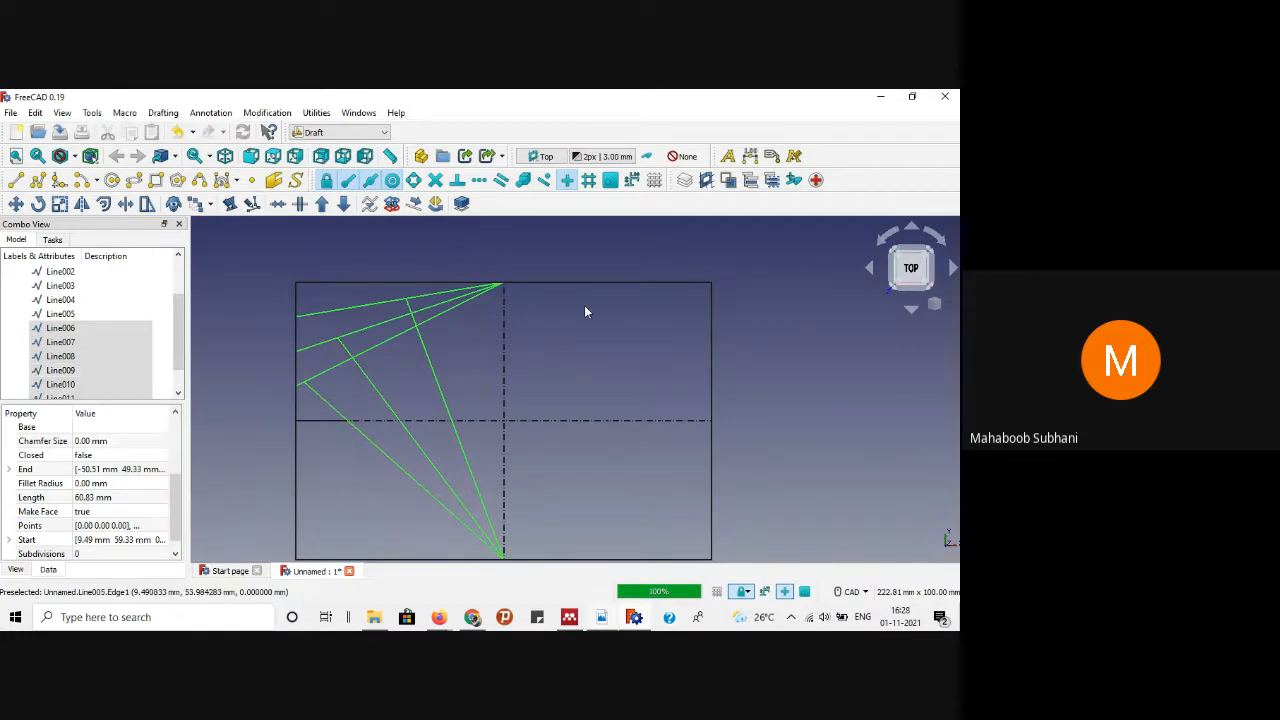
pyautogui.click(83, 204)
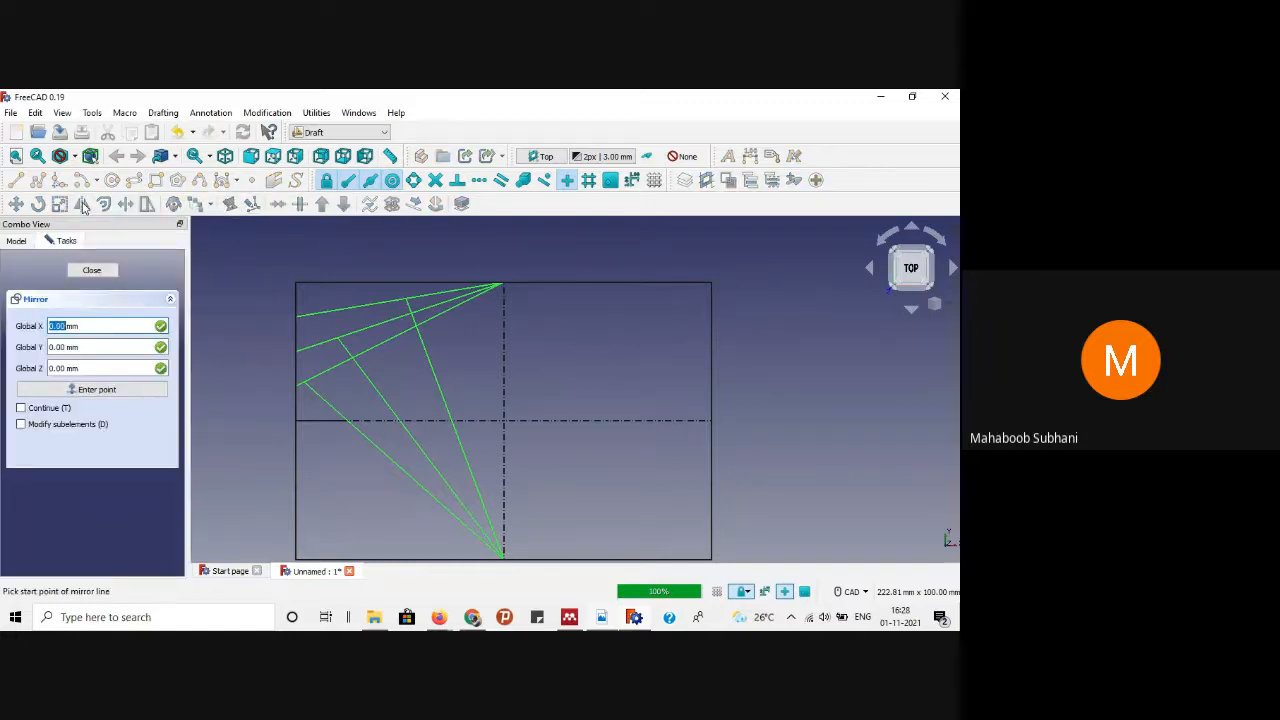
pyautogui.click(504, 285)
pyautogui.scroll(-3, 506, 296)
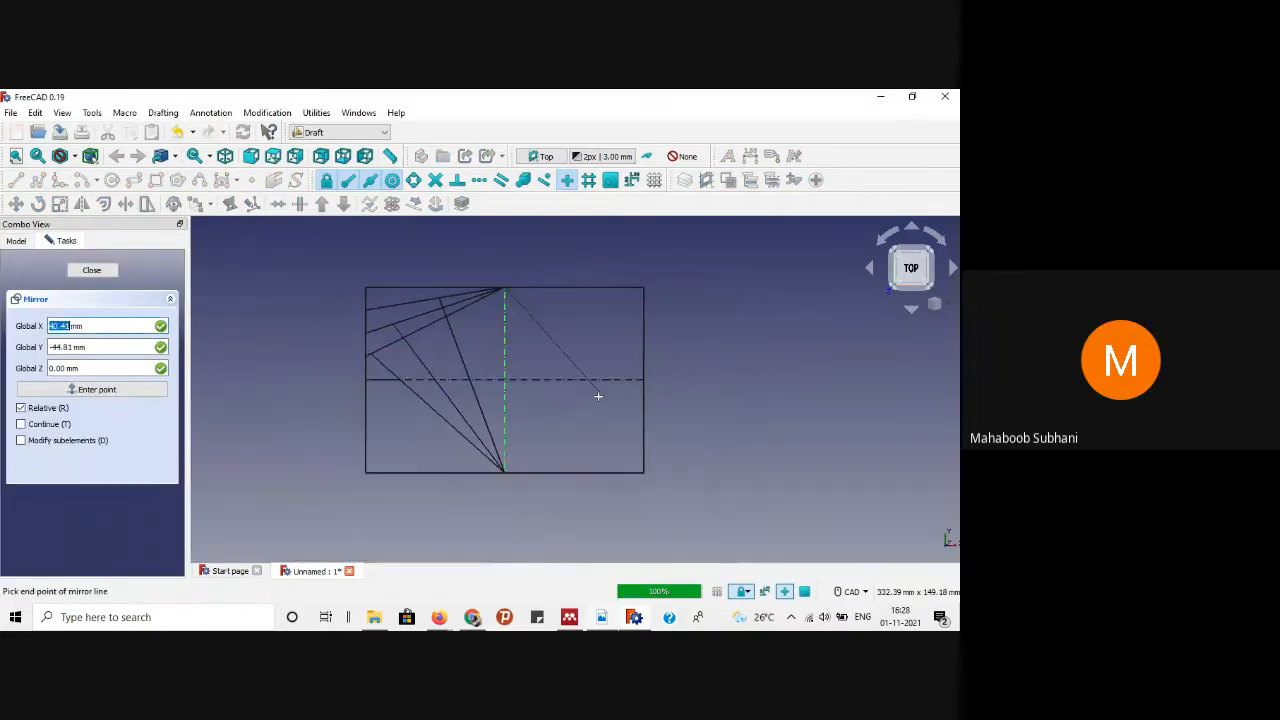
pyautogui.scroll(2, 516, 456)
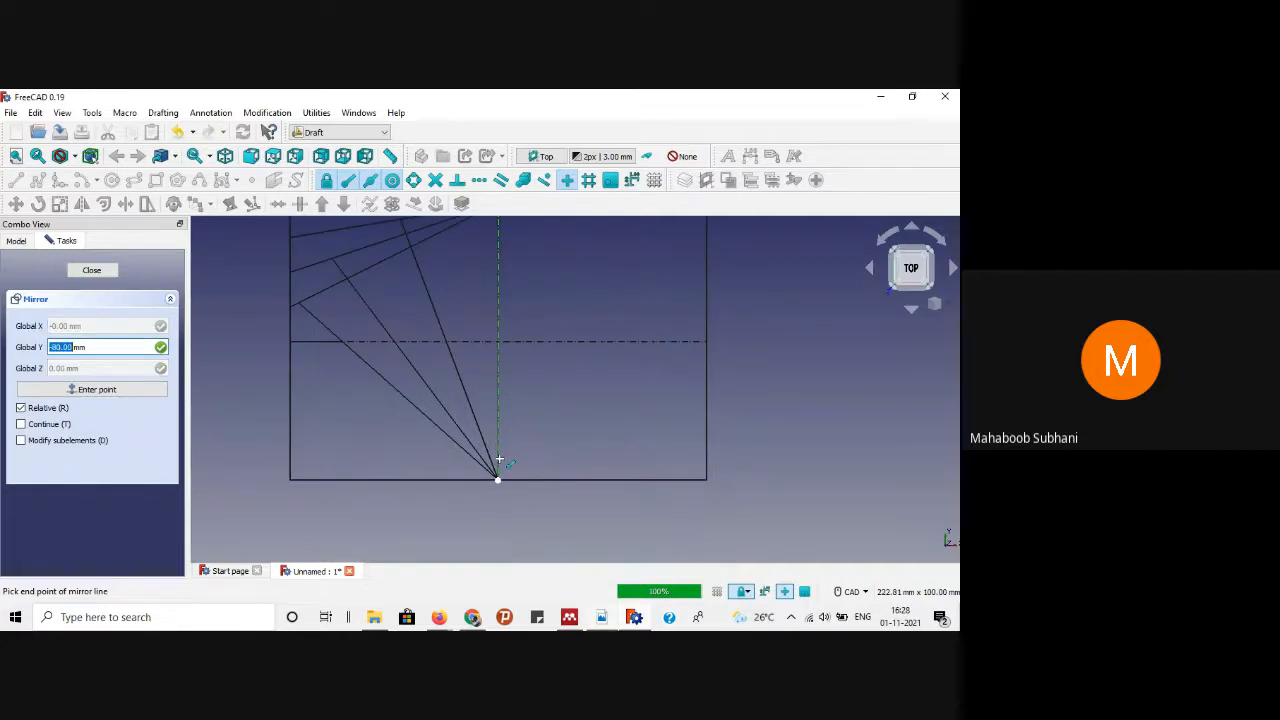
pyautogui.click(499, 450)
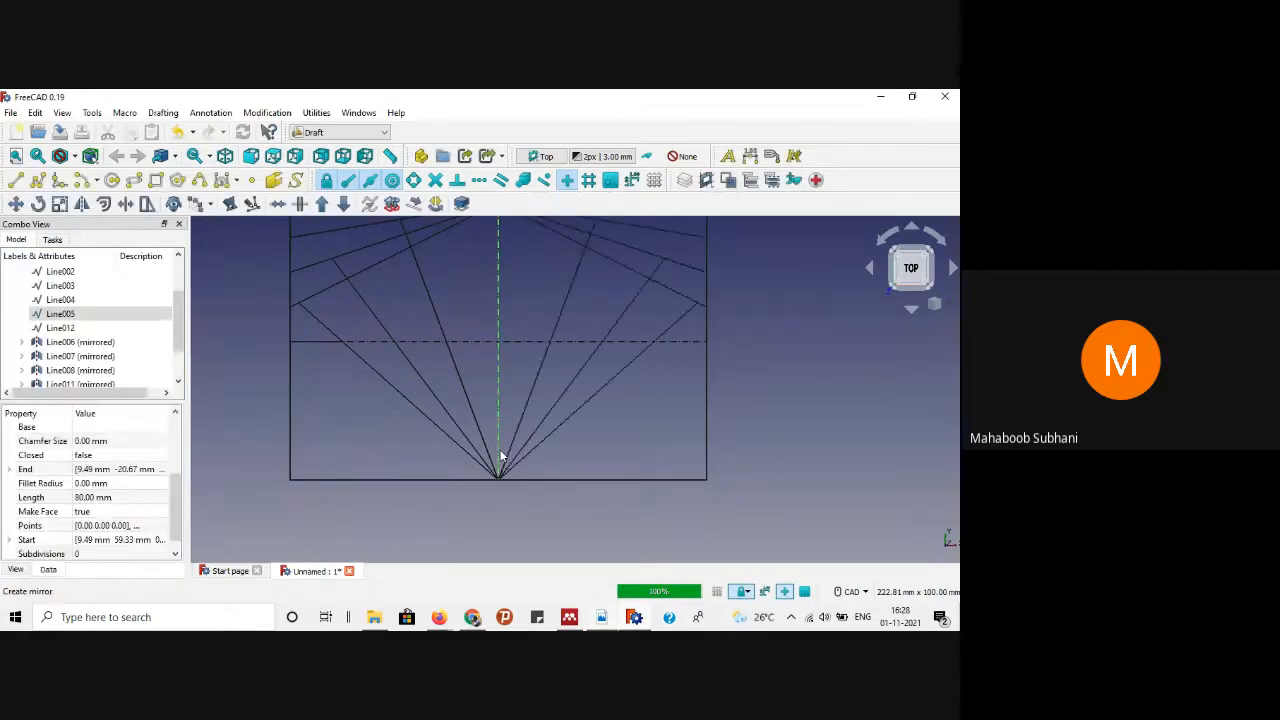
pyautogui.click(761, 379)
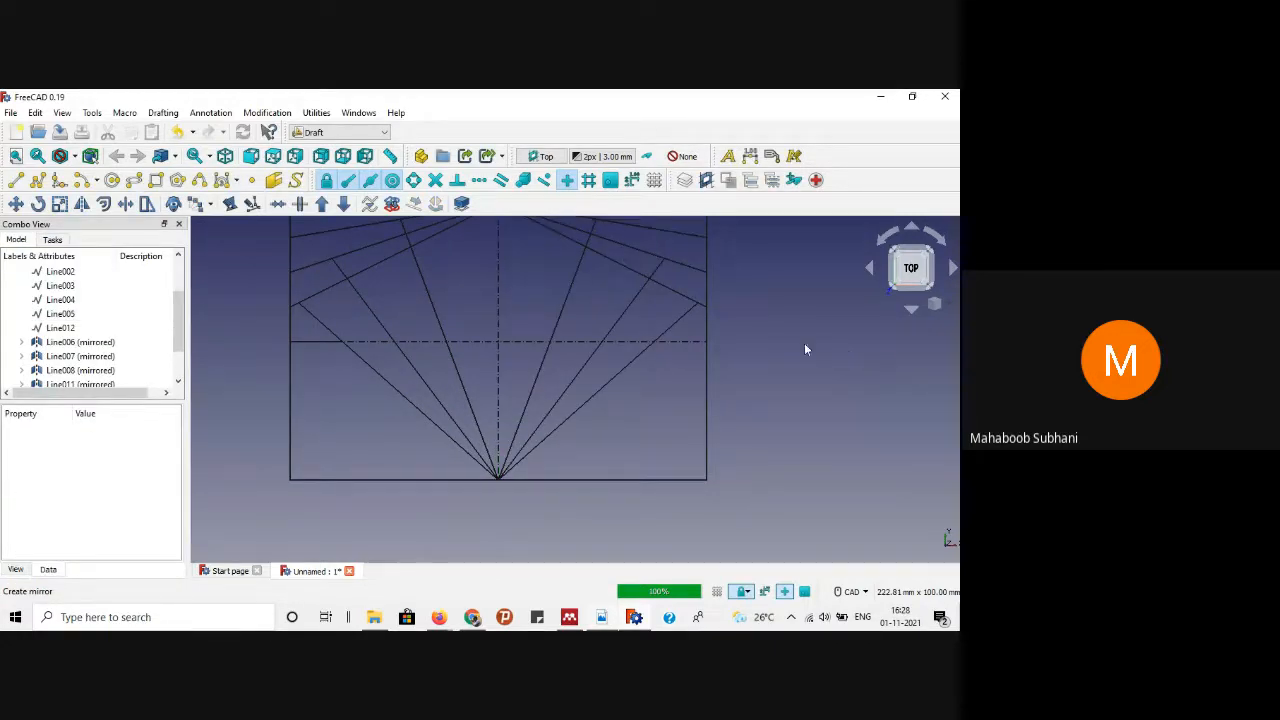
pyautogui.scroll(1, 776, 322)
pyautogui.scroll(-1, 776, 326)
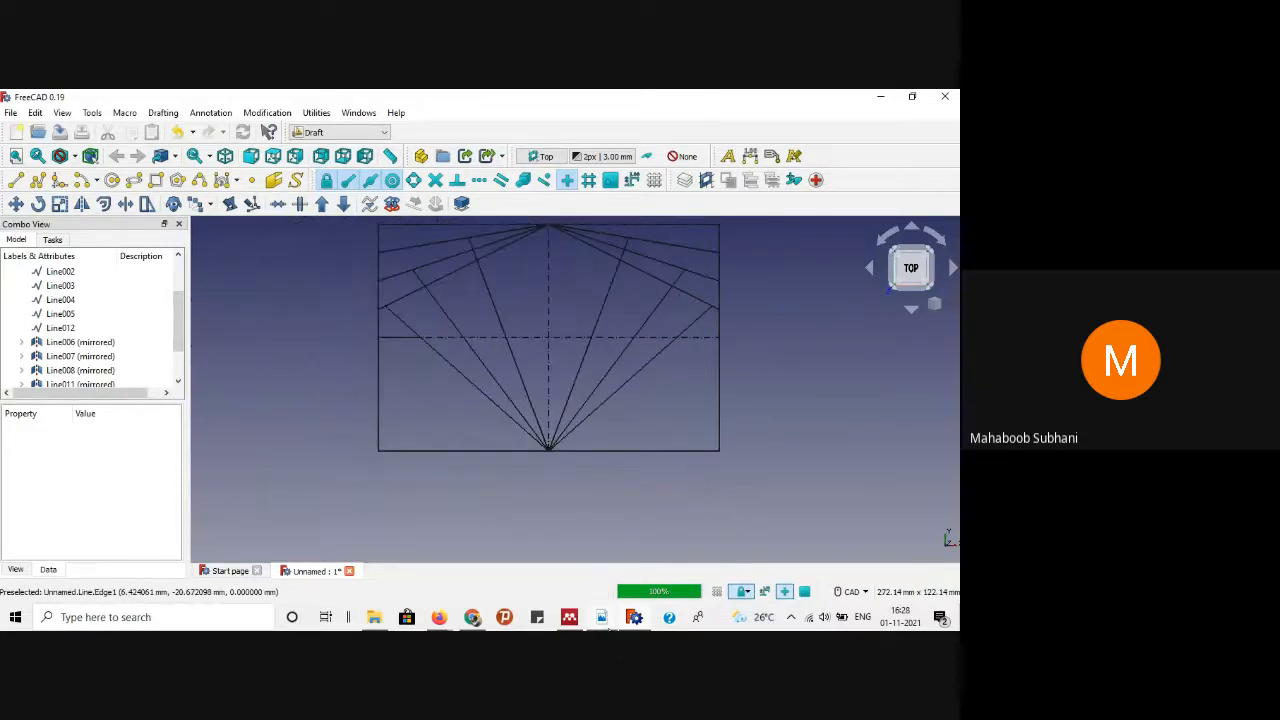
pyautogui.click(603, 617)
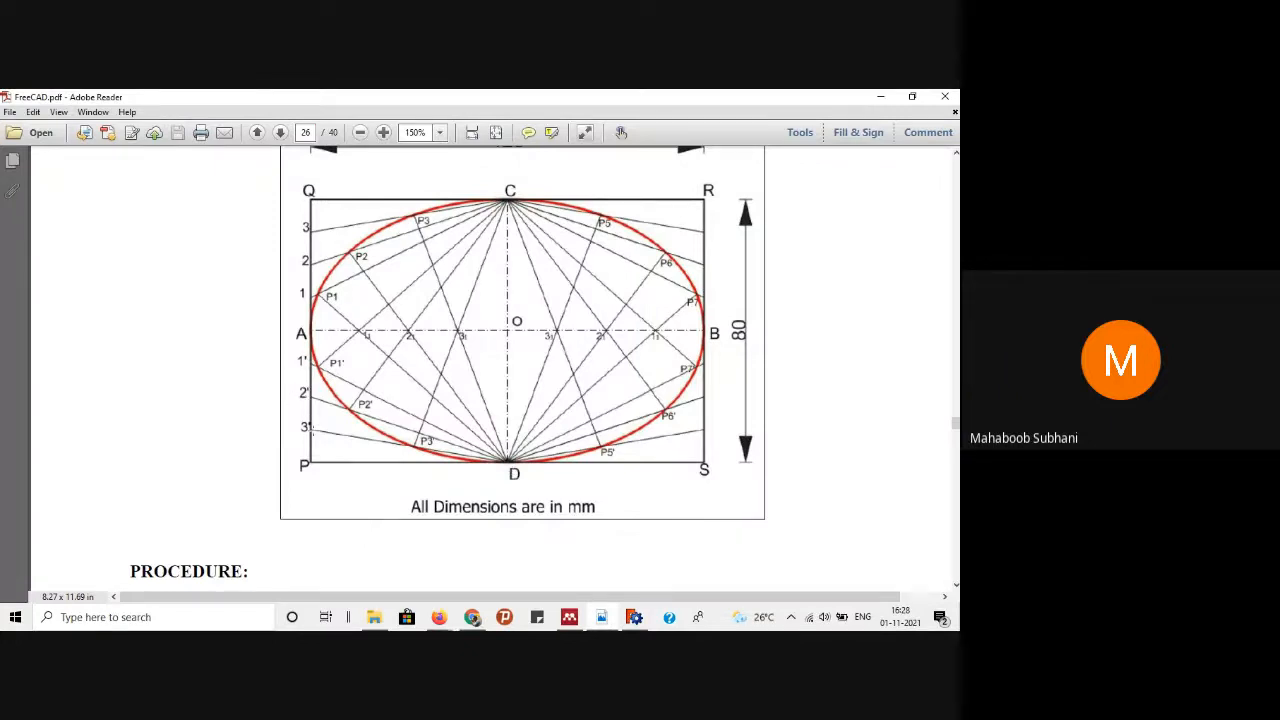
pyautogui.click(880, 96)
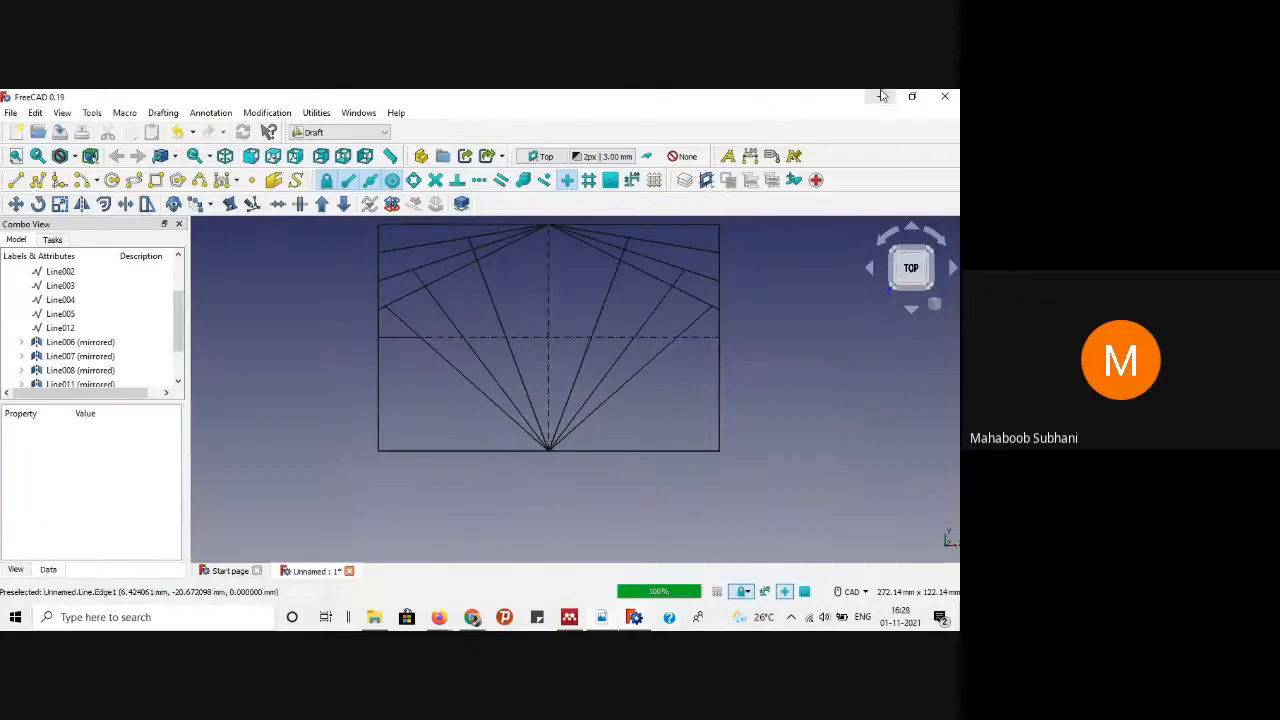
pyautogui.click(15, 180)
pyautogui.scroll(2, 329, 310)
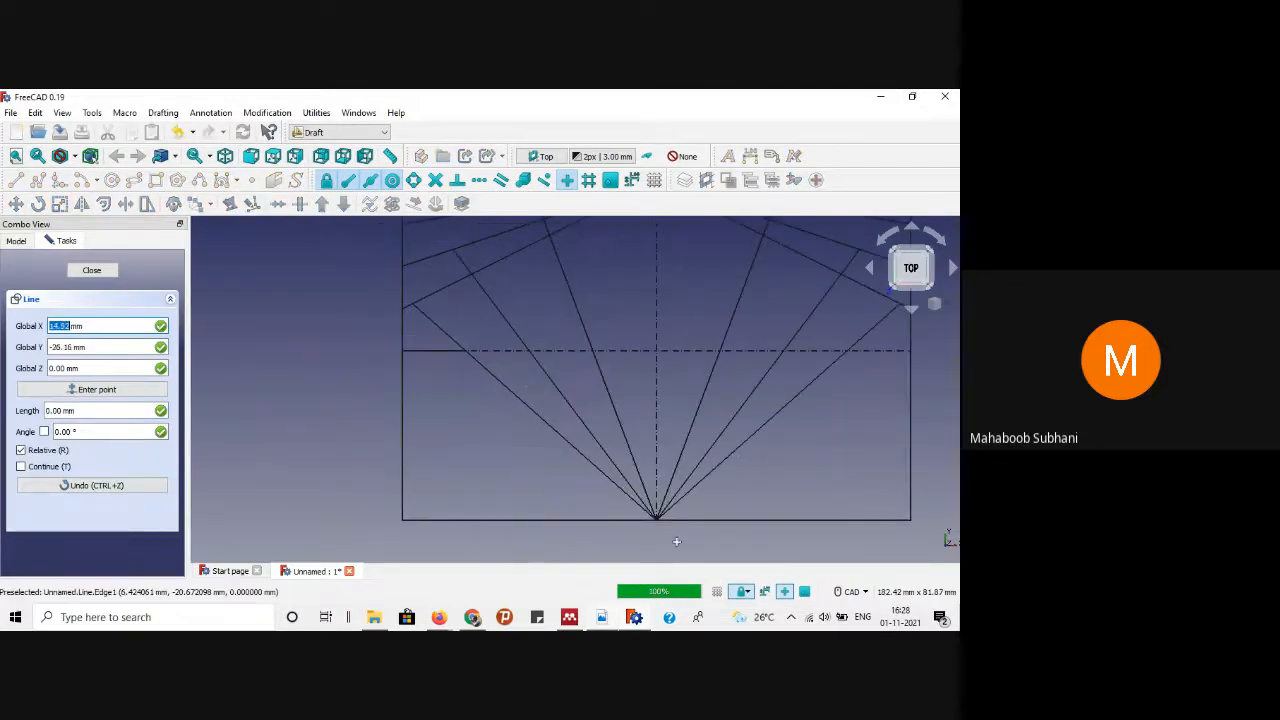
pyautogui.click(646, 520)
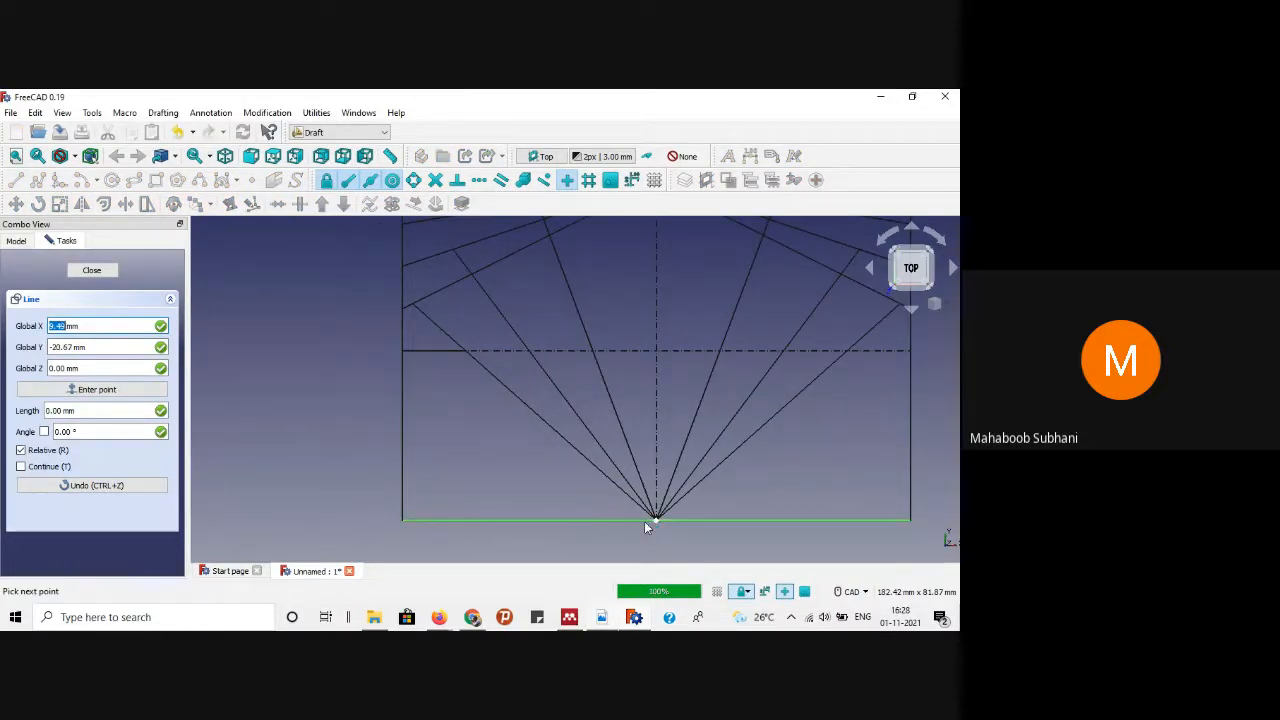
pyautogui.click(402, 484)
pyautogui.scroll(-2, 319, 427)
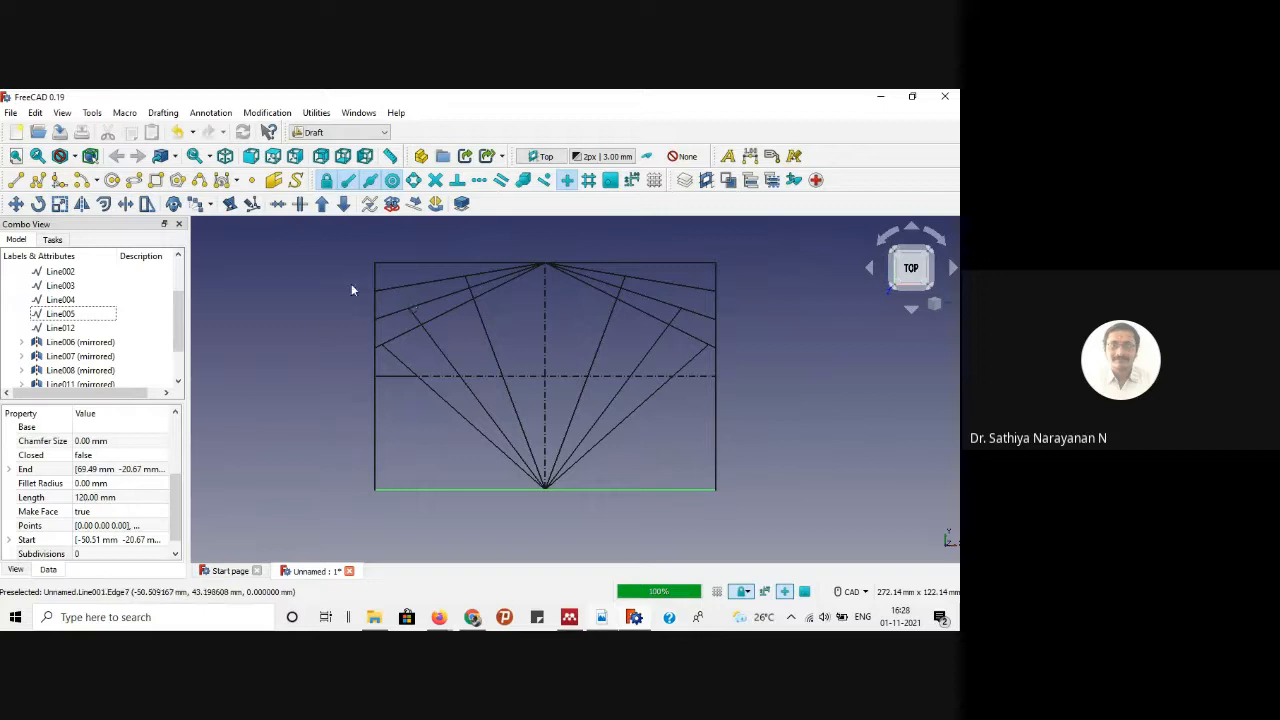
# Step: Mirror the six upper construction lines on both sides about the rectangle's horizontal centre line, and clear the selection
pyautogui.click(398, 289)
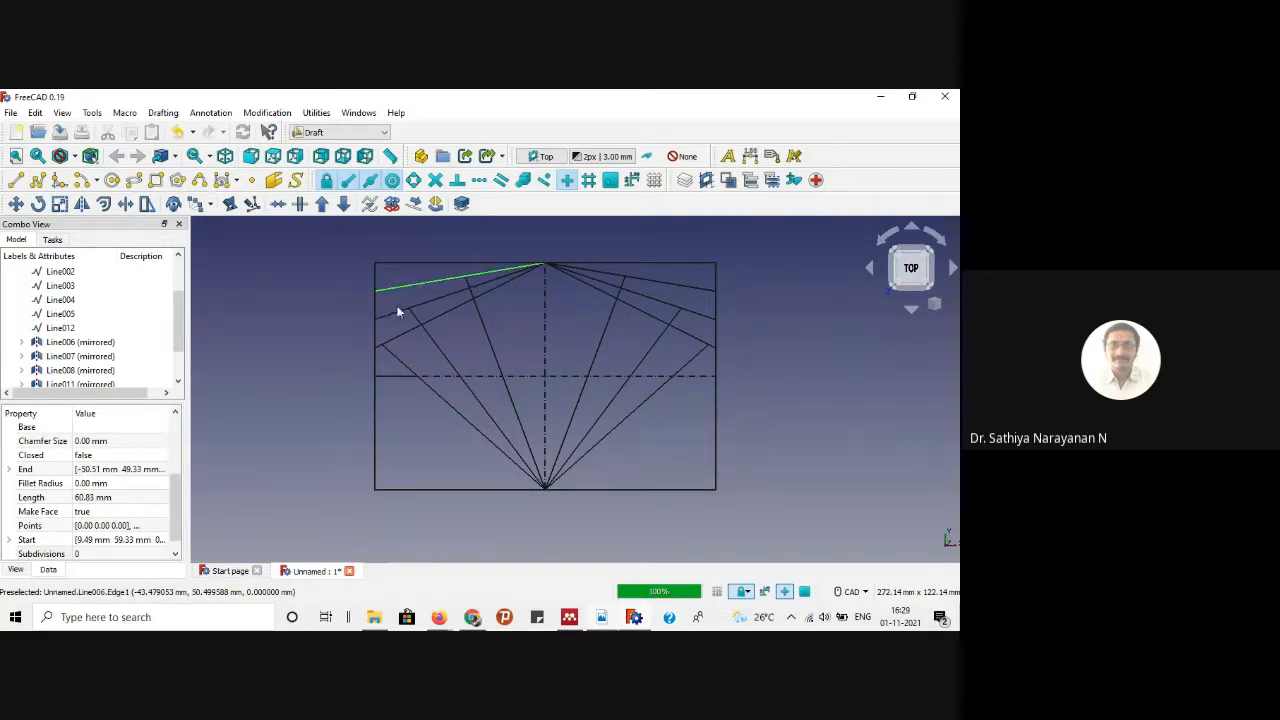
pyautogui.keyDown('ctrl'); pyautogui.click(398, 313); pyautogui.keyUp('ctrl')
pyautogui.keyDown('ctrl'); pyautogui.click(405, 332); pyautogui.keyUp('ctrl')
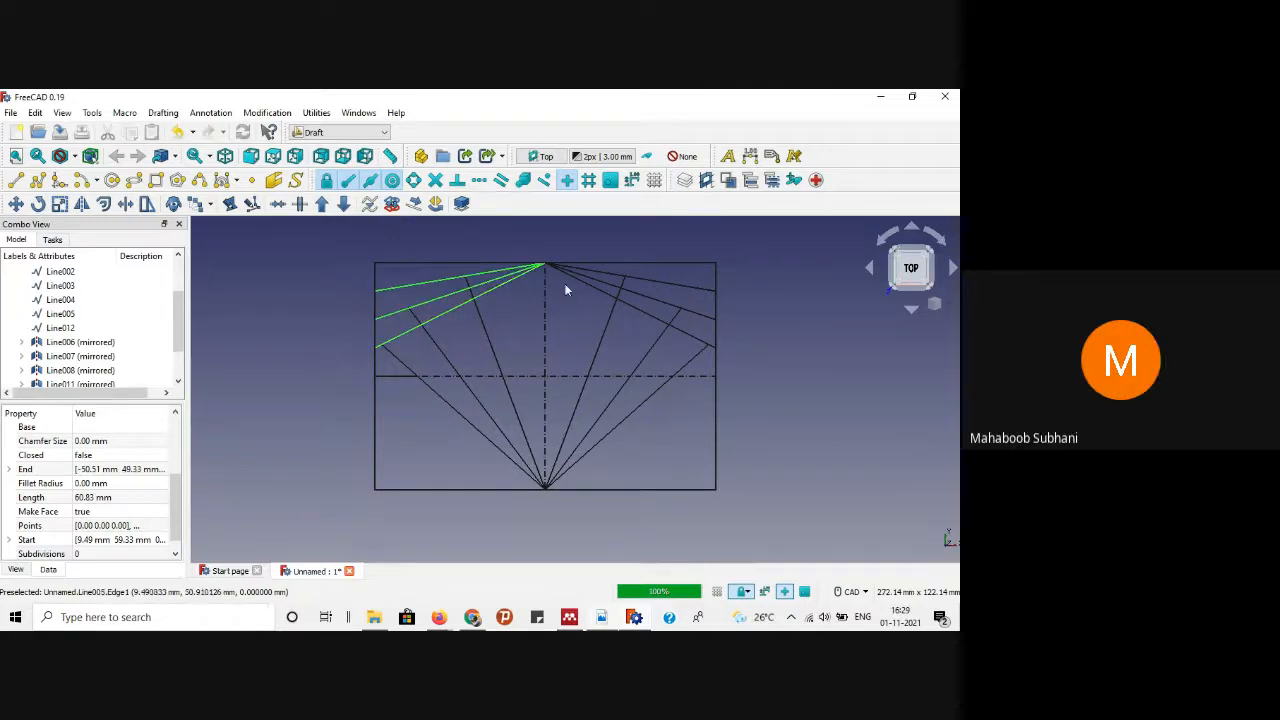
pyautogui.keyDown('ctrl'); pyautogui.click(606, 270); pyautogui.keyUp('ctrl')
pyautogui.keyDown('ctrl'); pyautogui.click(606, 285); pyautogui.keyUp('ctrl')
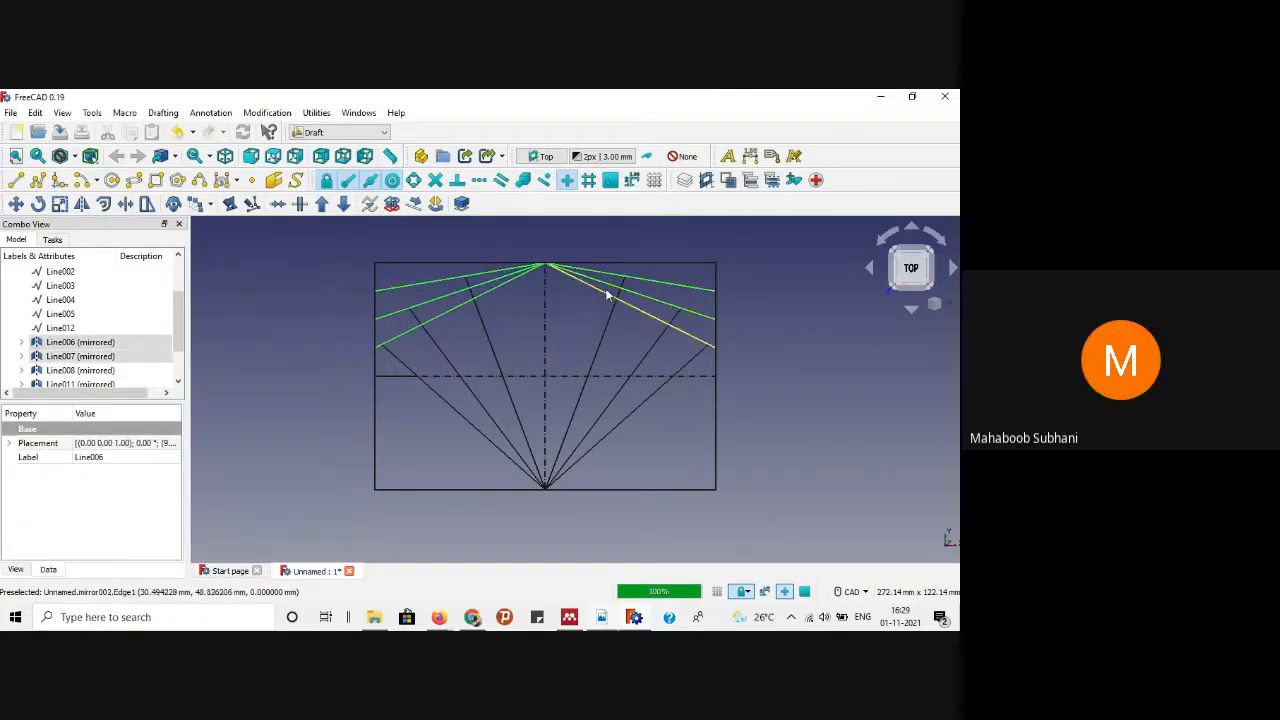
pyautogui.keyDown('ctrl'); pyautogui.click(606, 296); pyautogui.keyUp('ctrl')
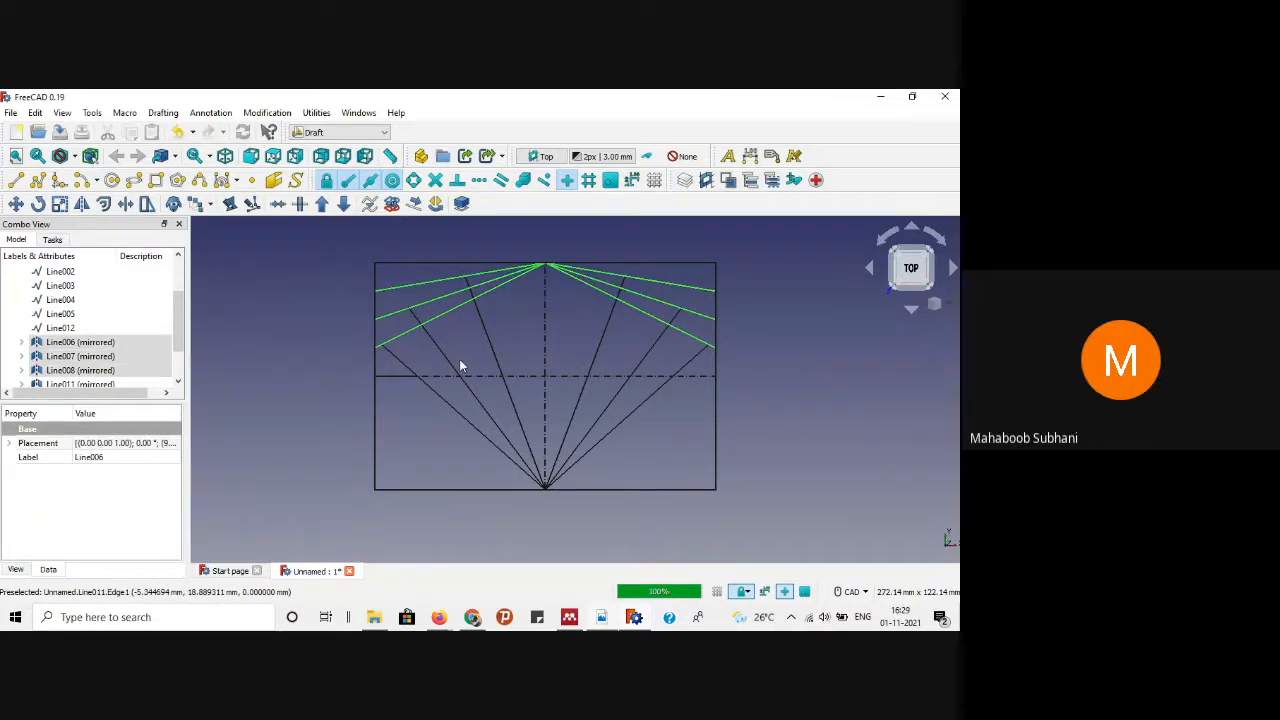
pyautogui.click(84, 205)
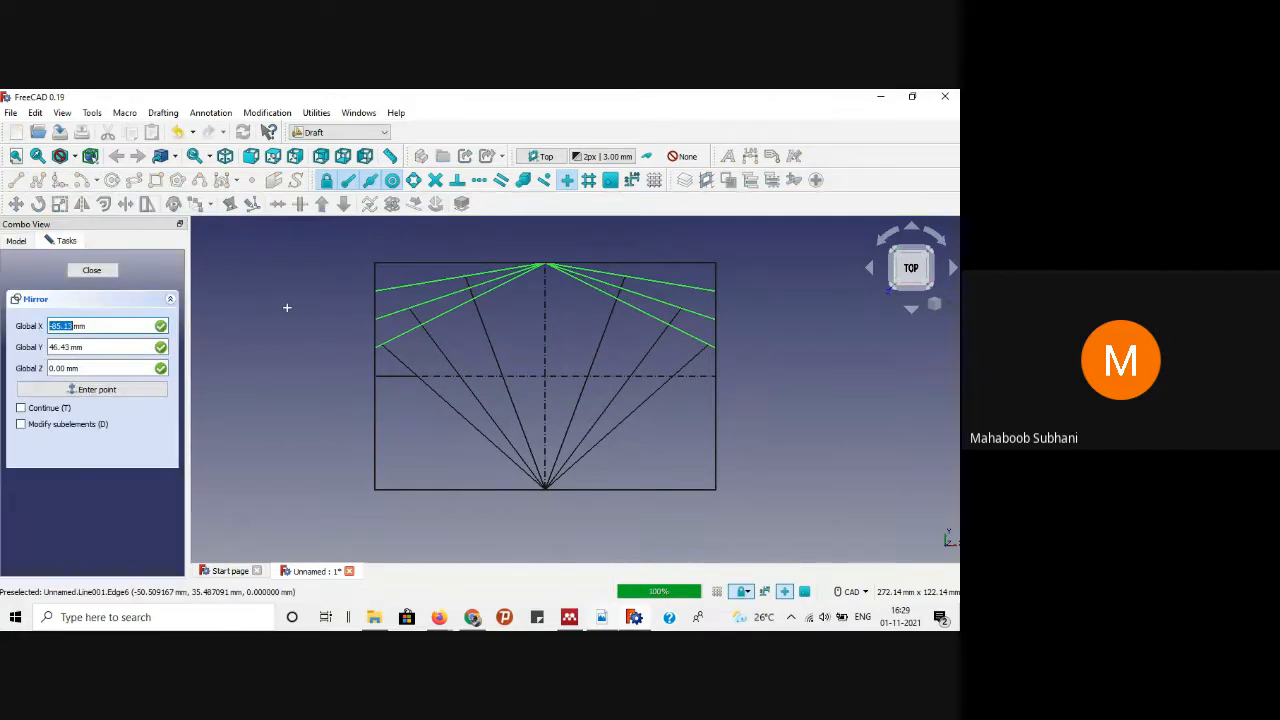
pyautogui.click(381, 377)
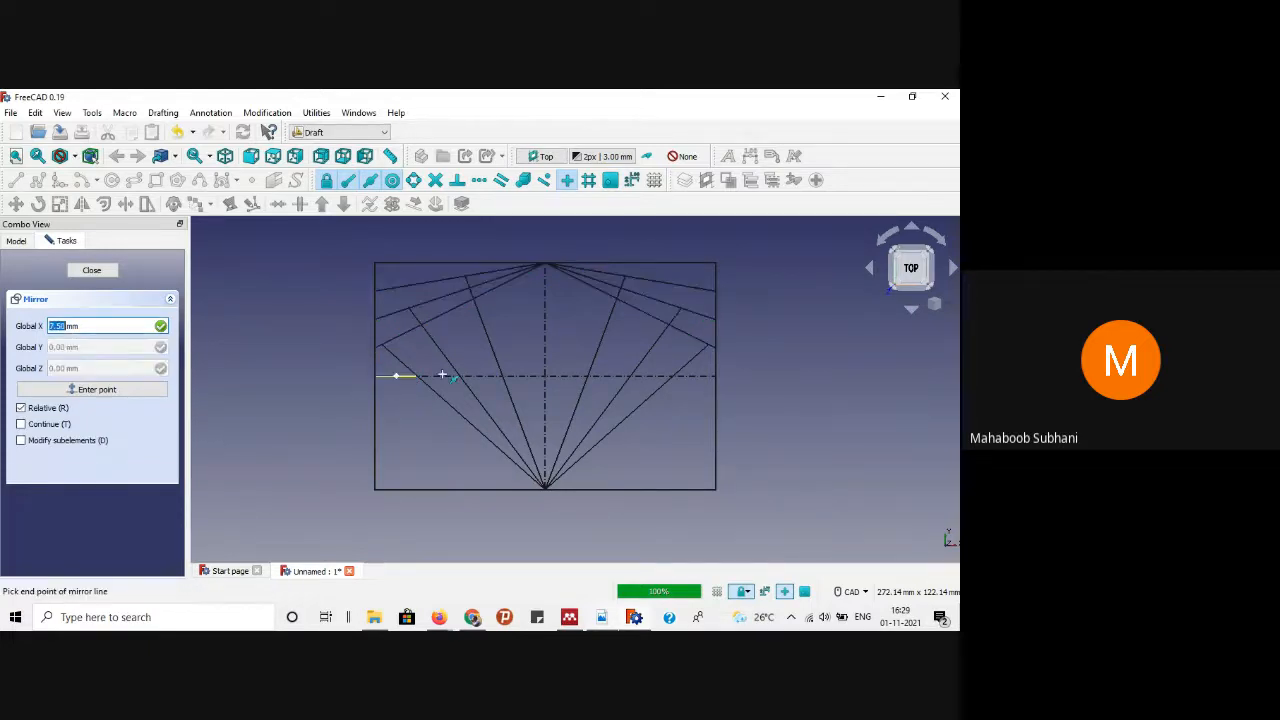
pyautogui.click(712, 377)
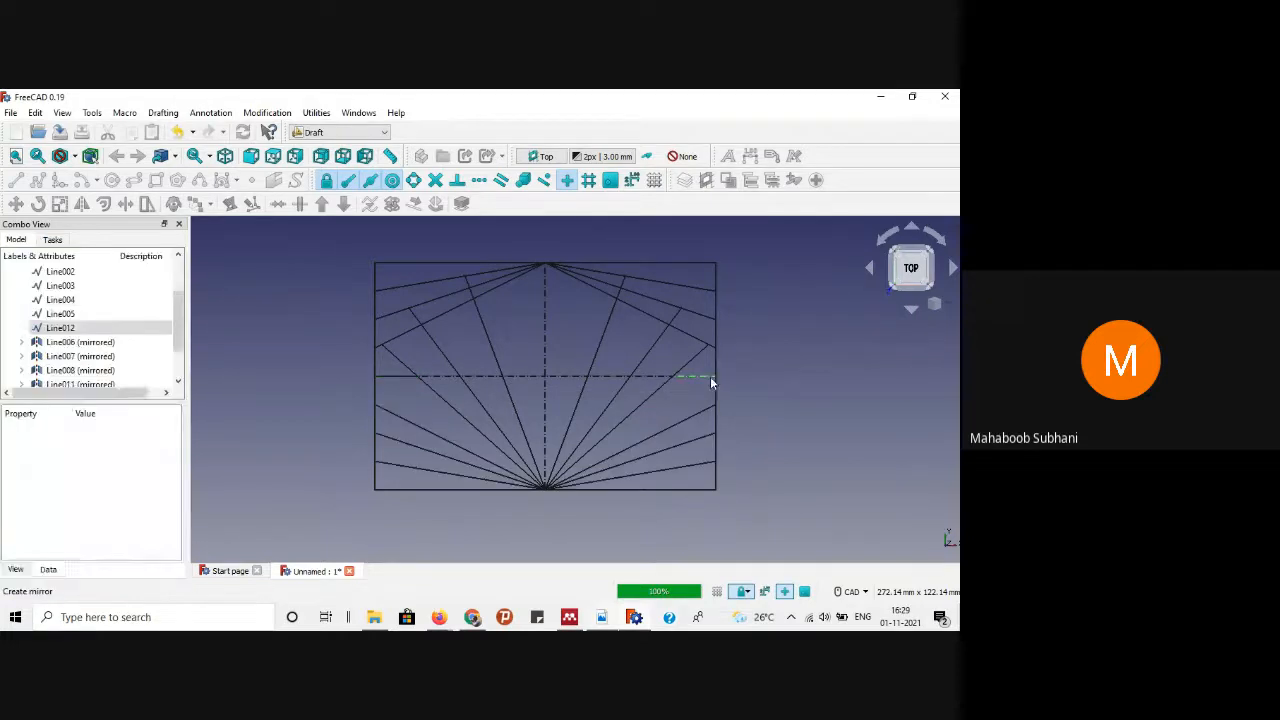
pyautogui.click(788, 404)
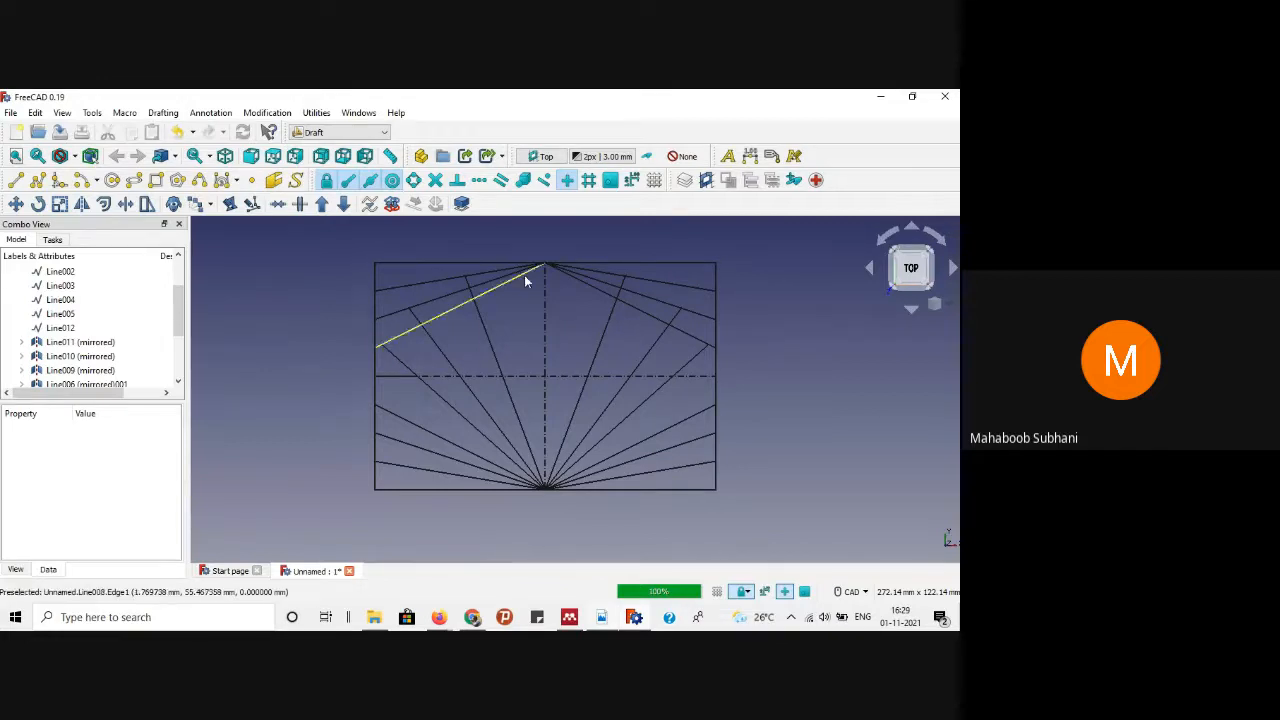
# Step: Check the lines fanning out from point C in the FreeCAD.pdf ellipse figure, and return to the FreeCAD drawing
pyautogui.click(16, 181)
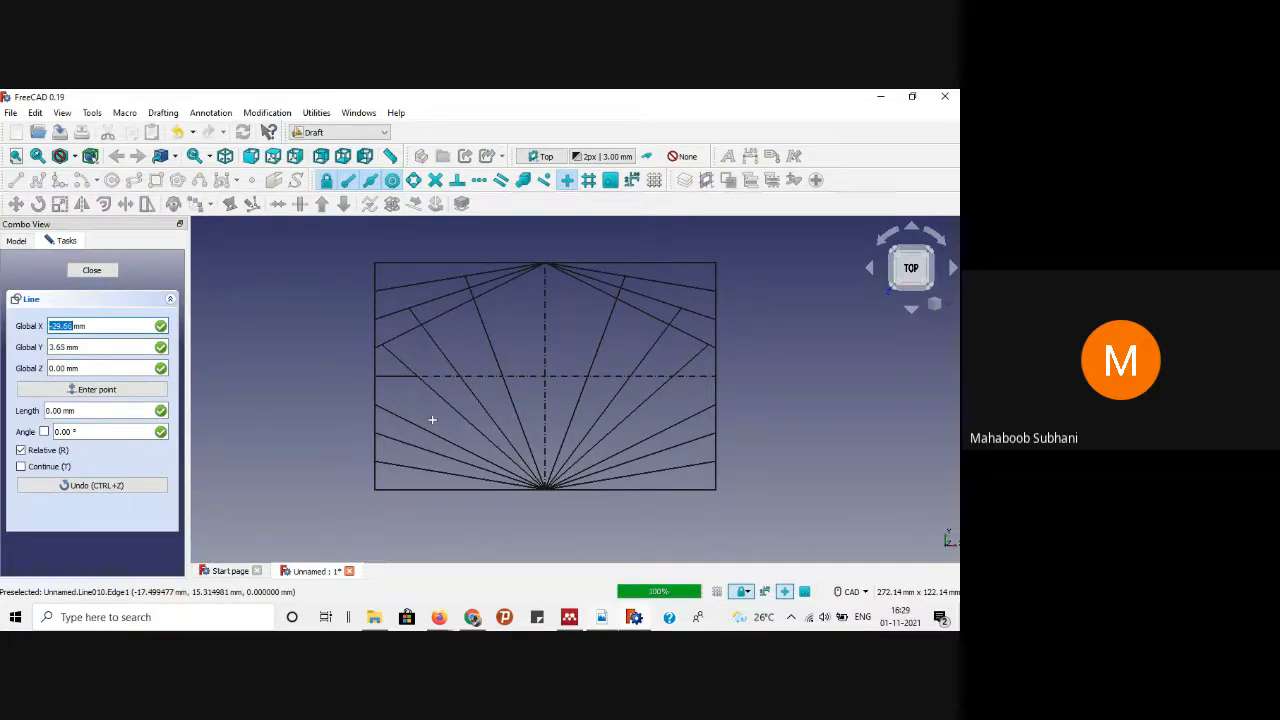
pyautogui.press('Escape')
pyautogui.hotkey('alt', 'Tab')
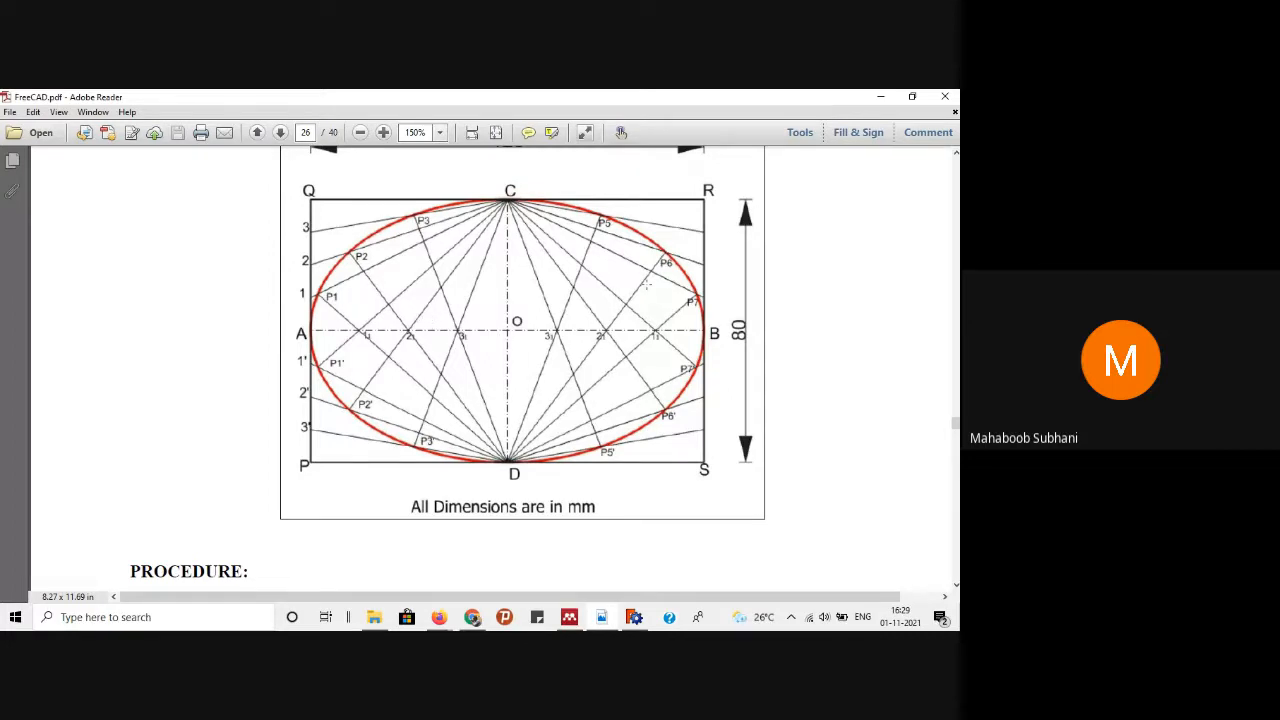
pyautogui.click(880, 97)
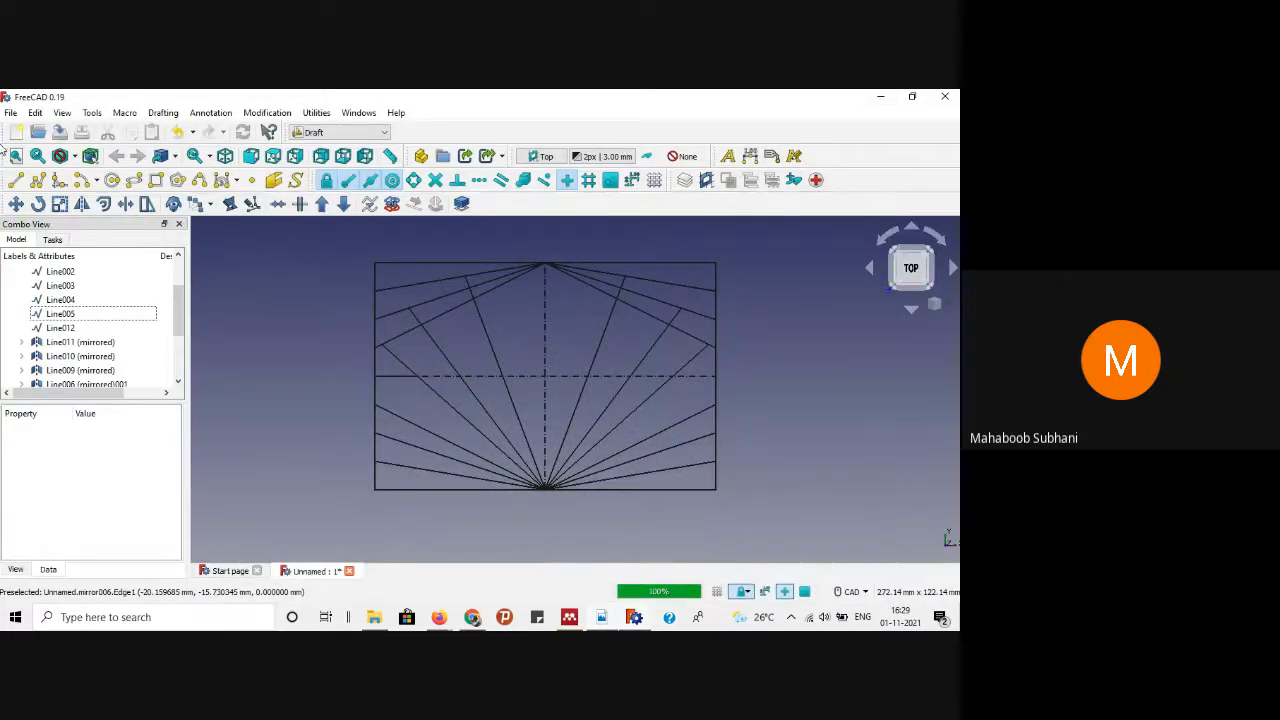
# Step: Draw three lines from the midpoint of the rectangle's top edge to the three division points on the left half of the horizontal centre line
pyautogui.click(15, 180)
pyautogui.scroll(2, 521, 278)
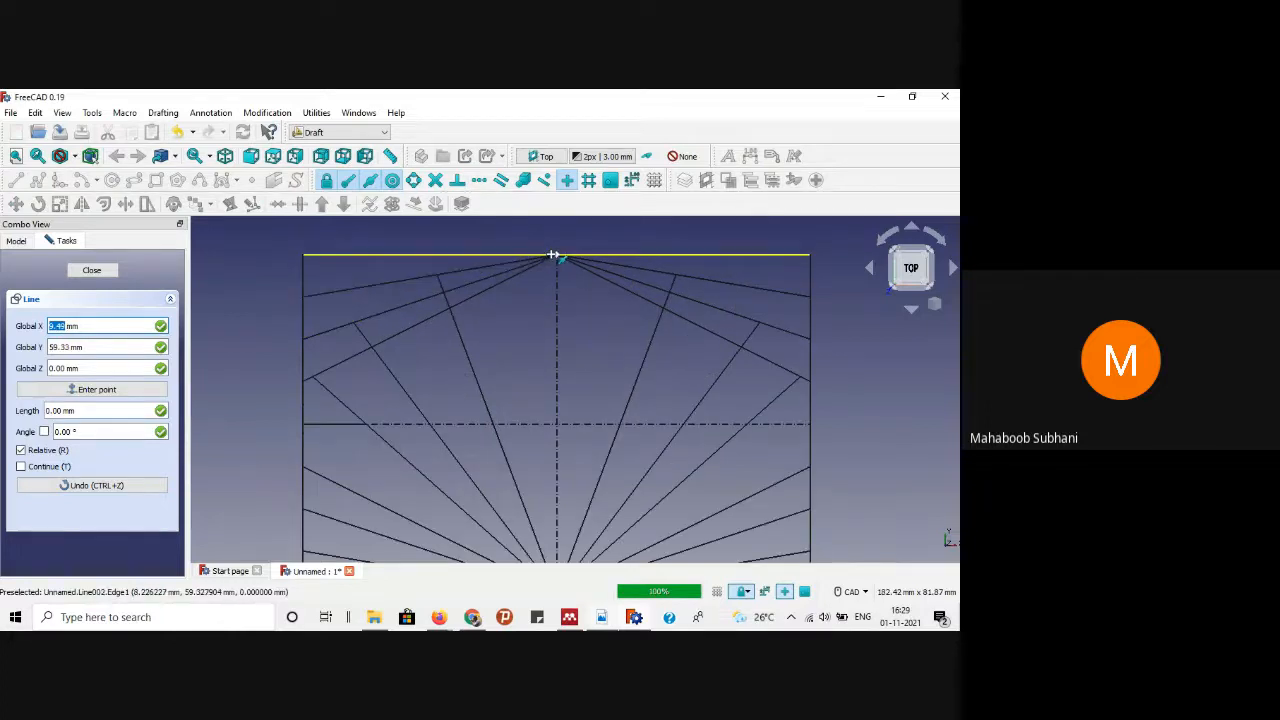
pyautogui.click(553, 255)
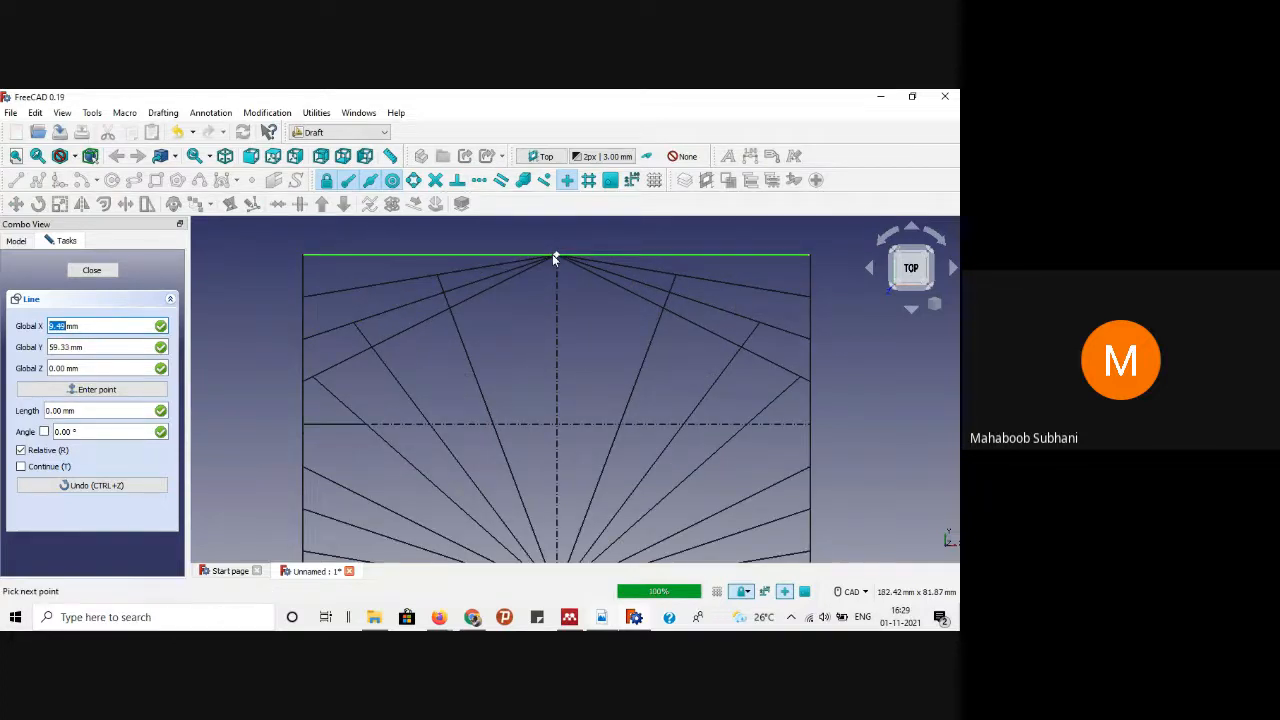
pyautogui.click(373, 424)
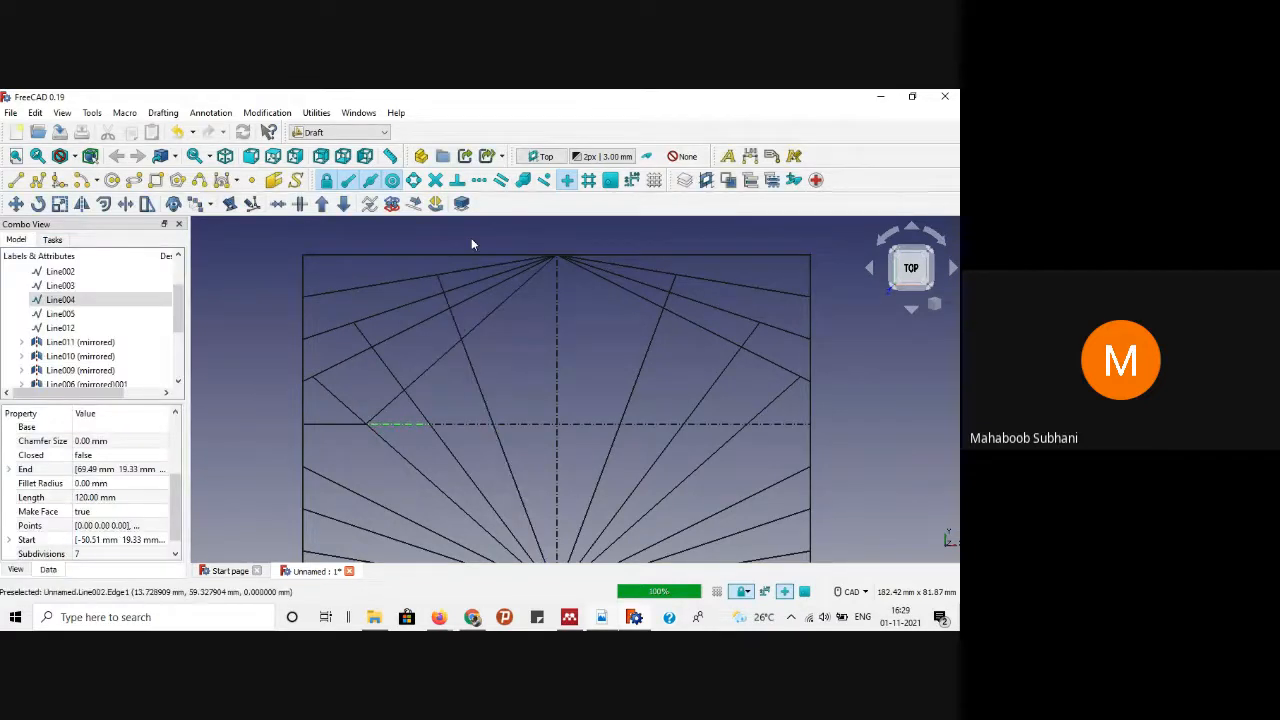
pyautogui.click(22, 185)
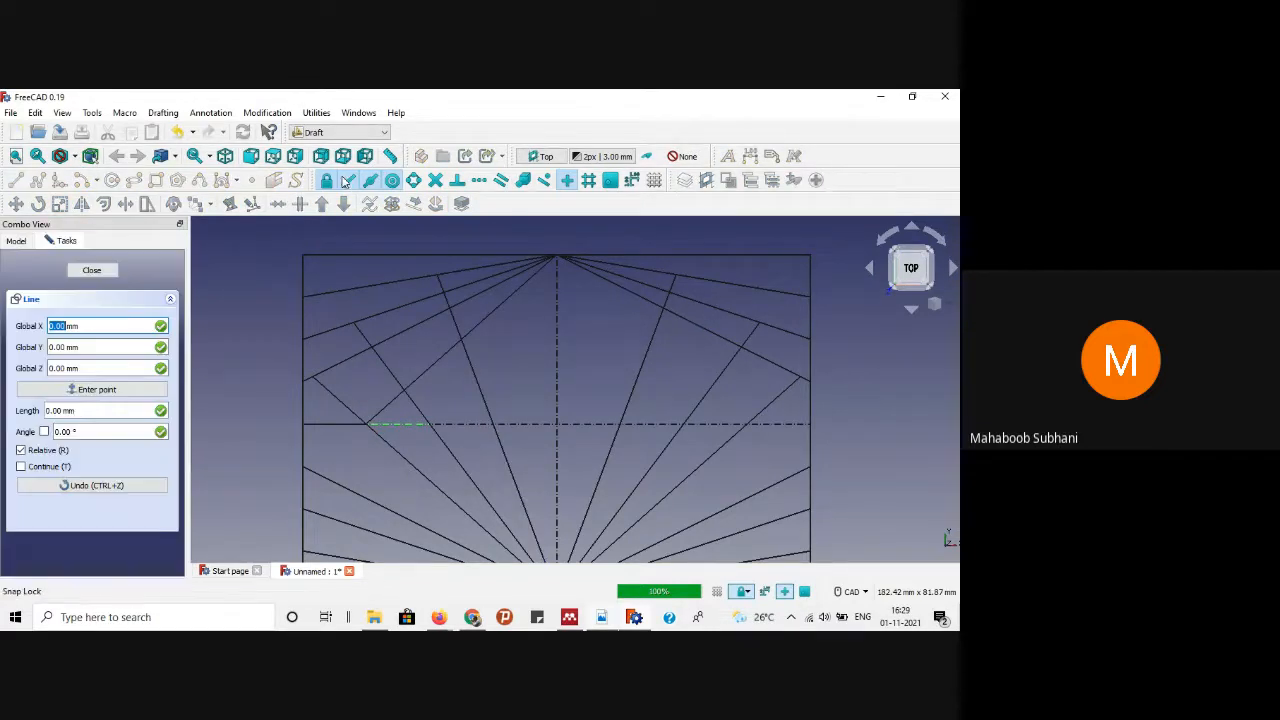
pyautogui.click(554, 256)
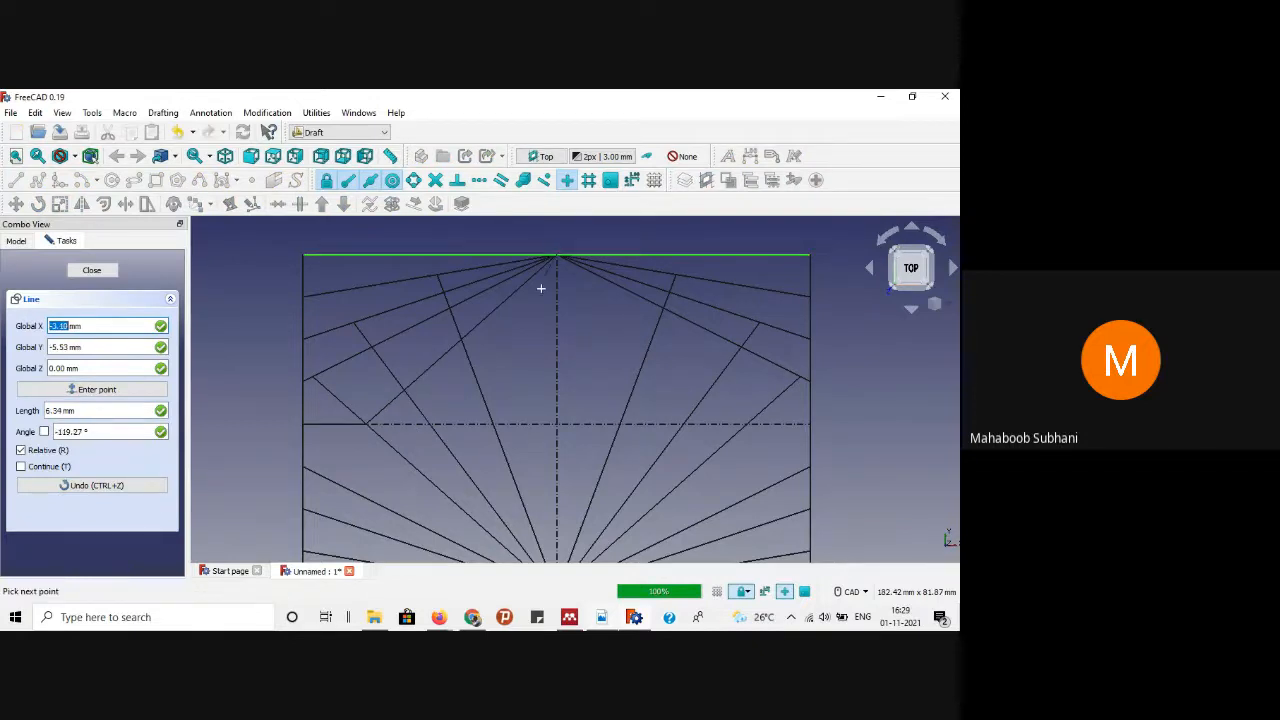
pyautogui.click(432, 423)
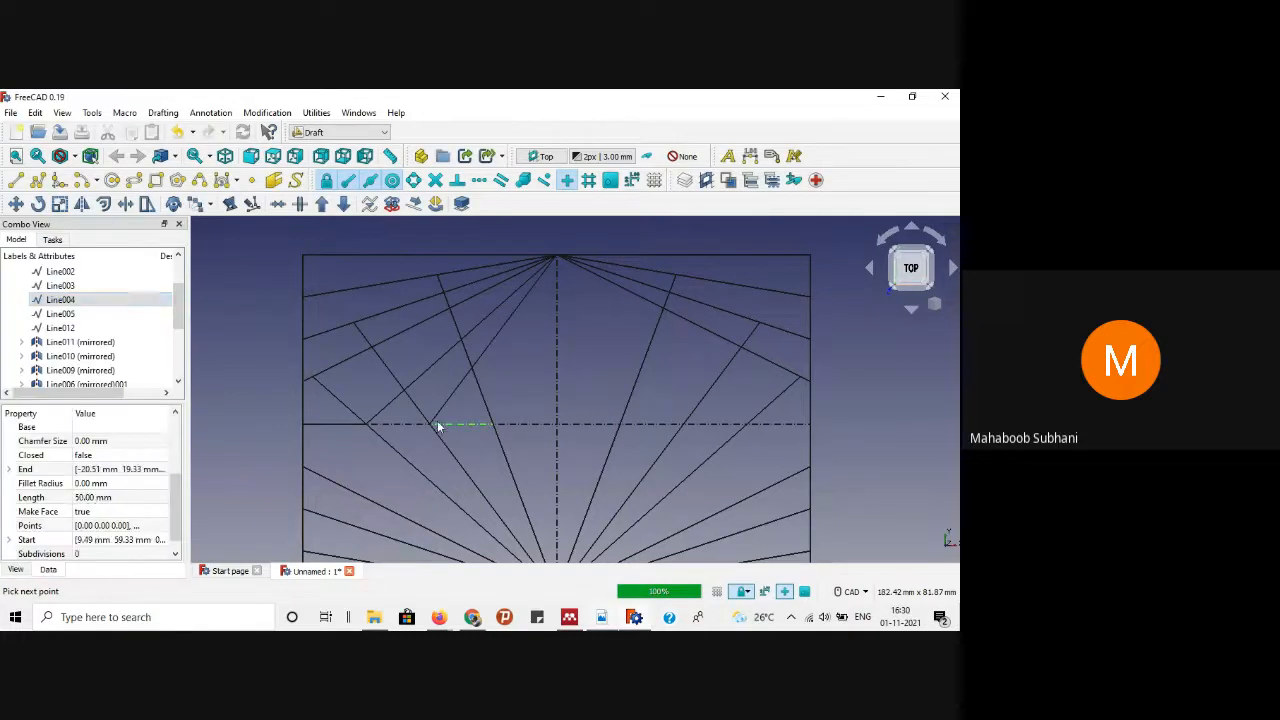
pyautogui.click(18, 181)
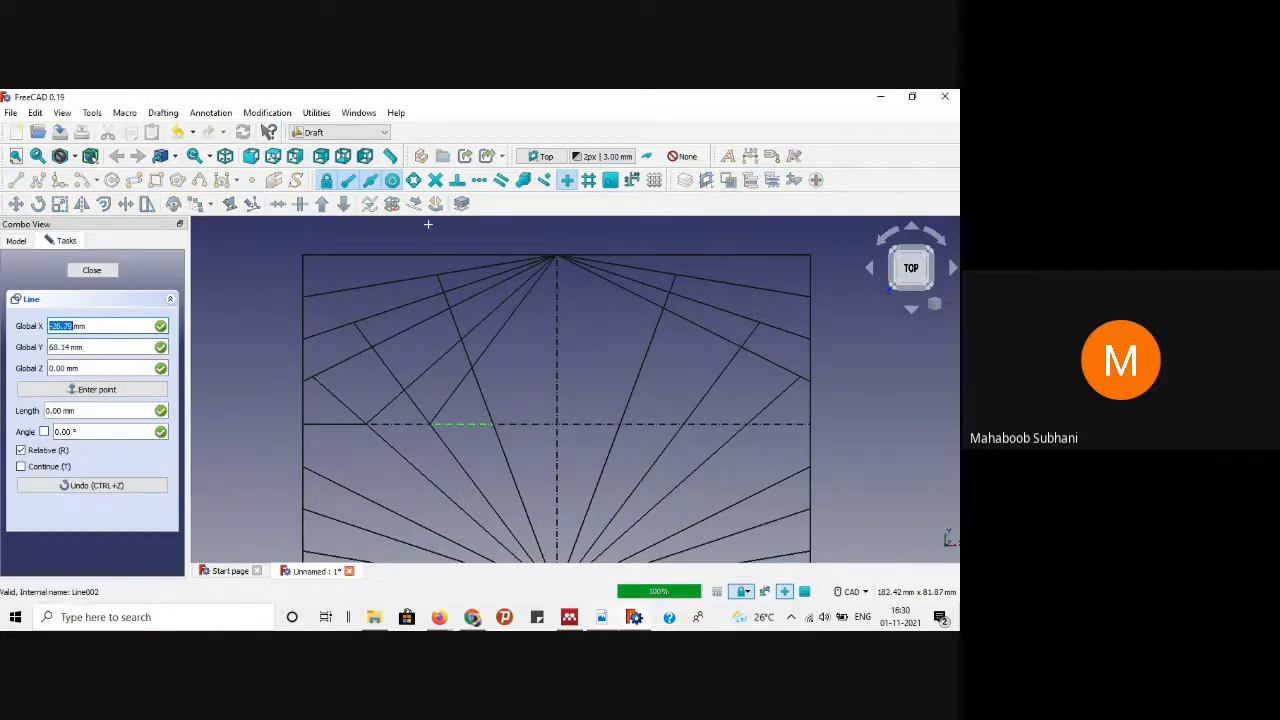
pyautogui.click(554, 256)
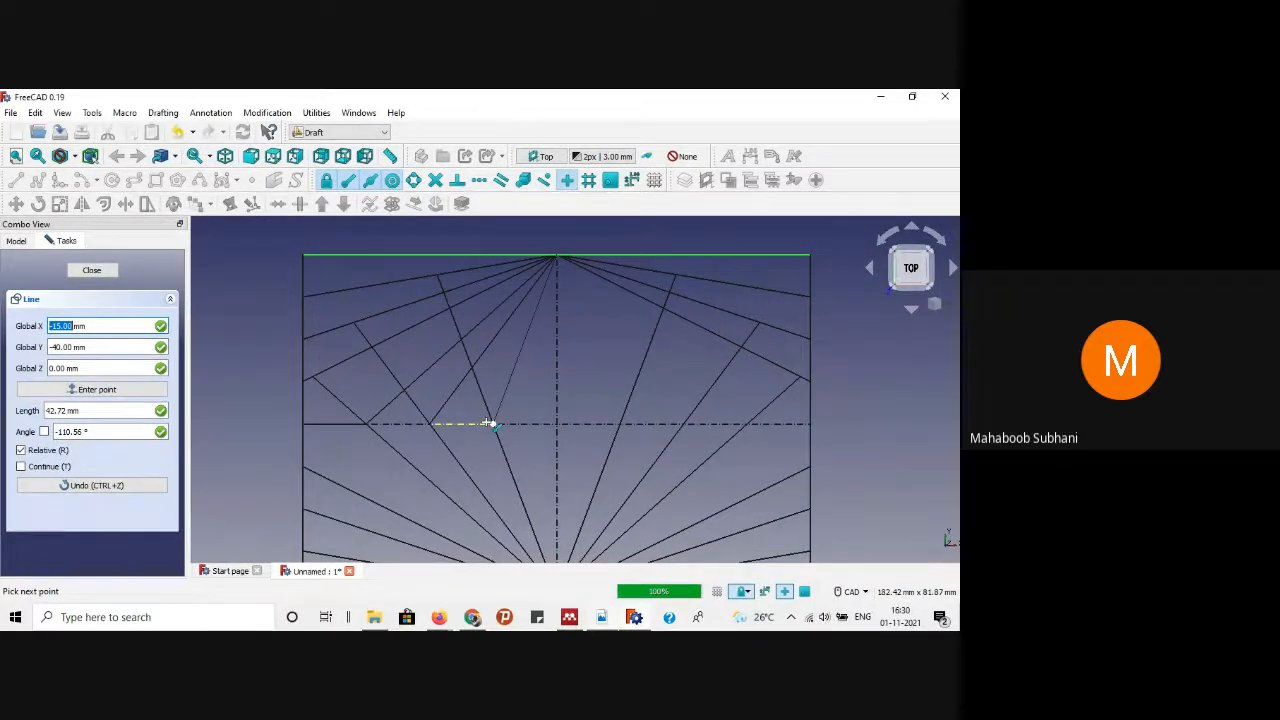
pyautogui.click(488, 423)
pyautogui.scroll(-2, 486, 410)
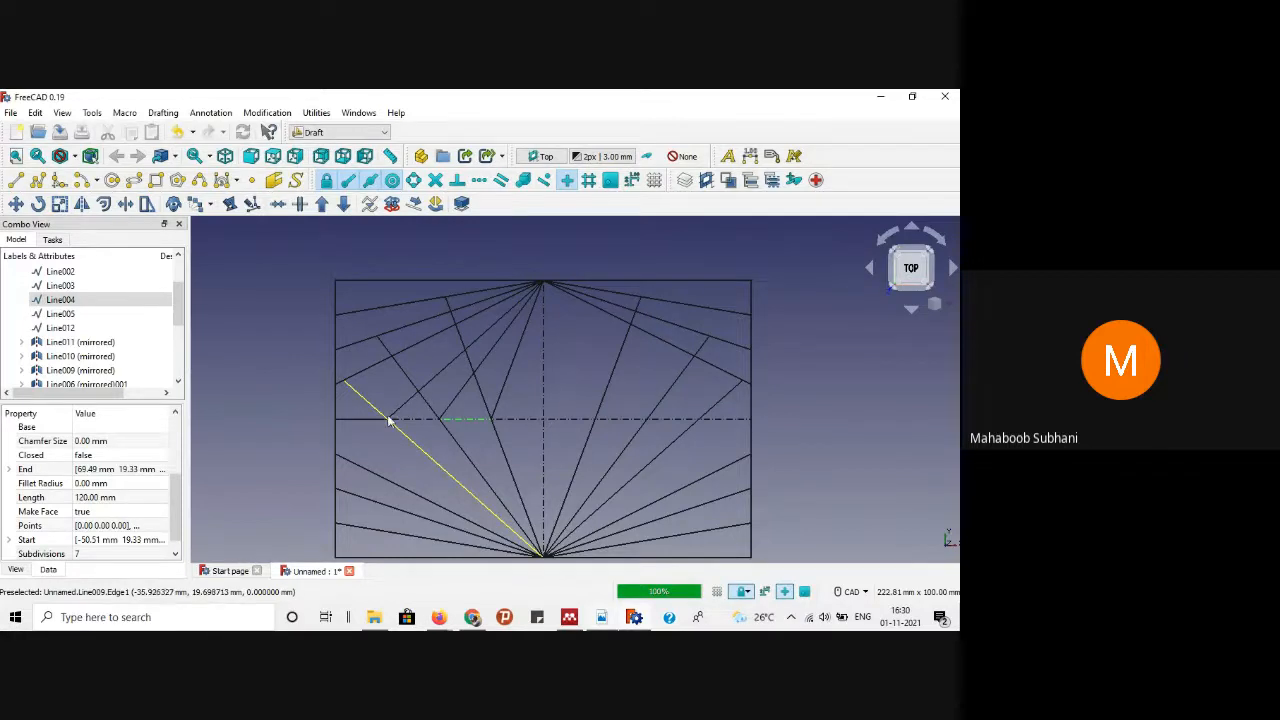
# Step: Check the ellipse figure in FreeCAD.pdf, and extend the new line through the outermost division point to the uppermost lower-left construction line
pyautogui.click(601, 617)
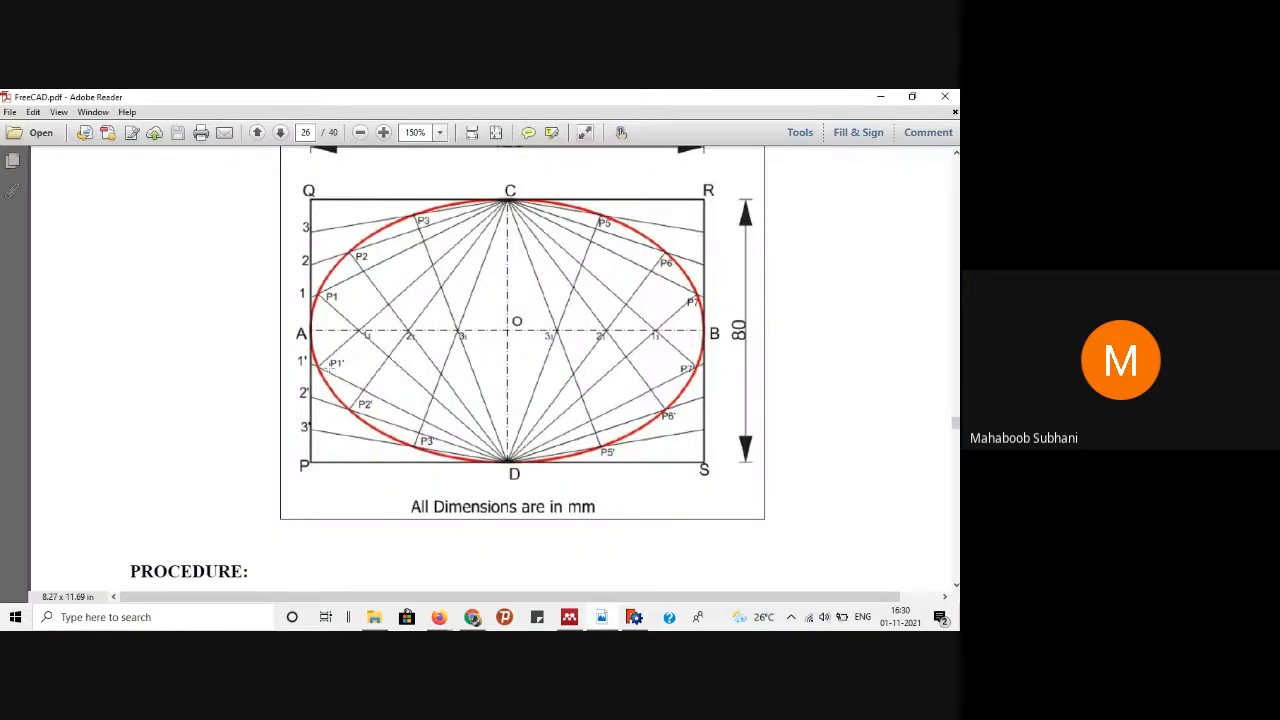
pyautogui.click(882, 97)
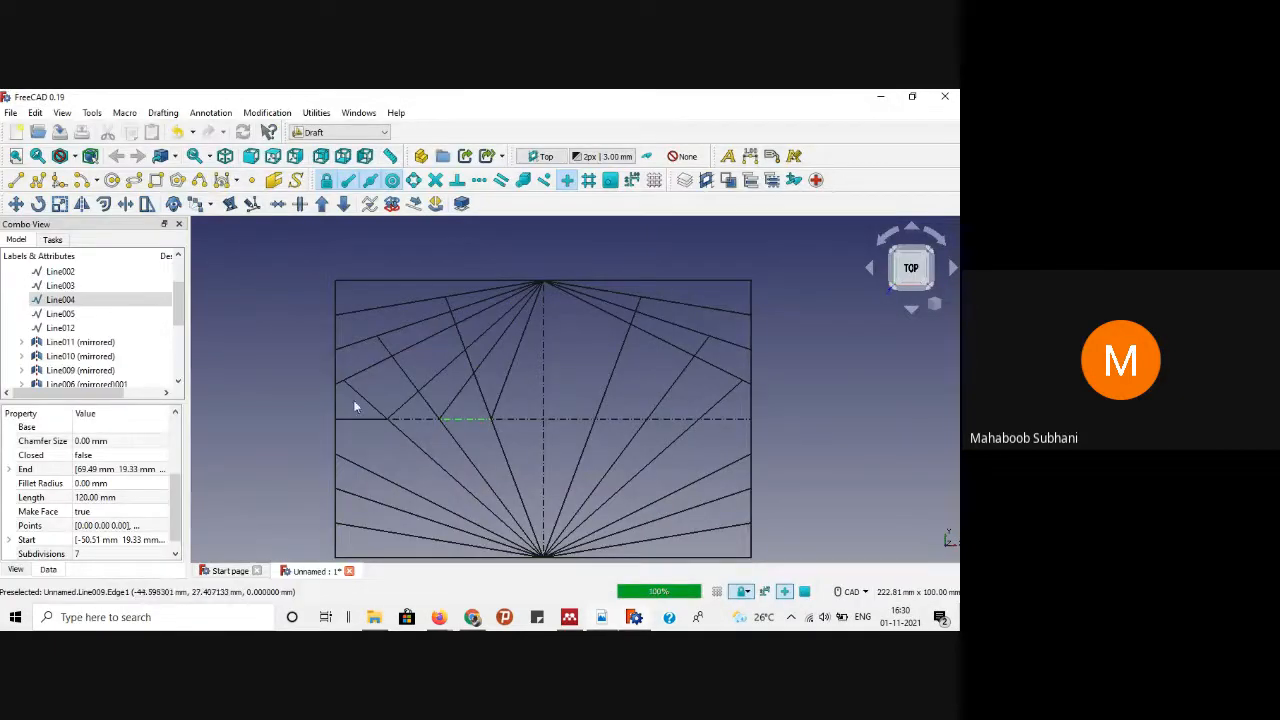
pyautogui.click(392, 384)
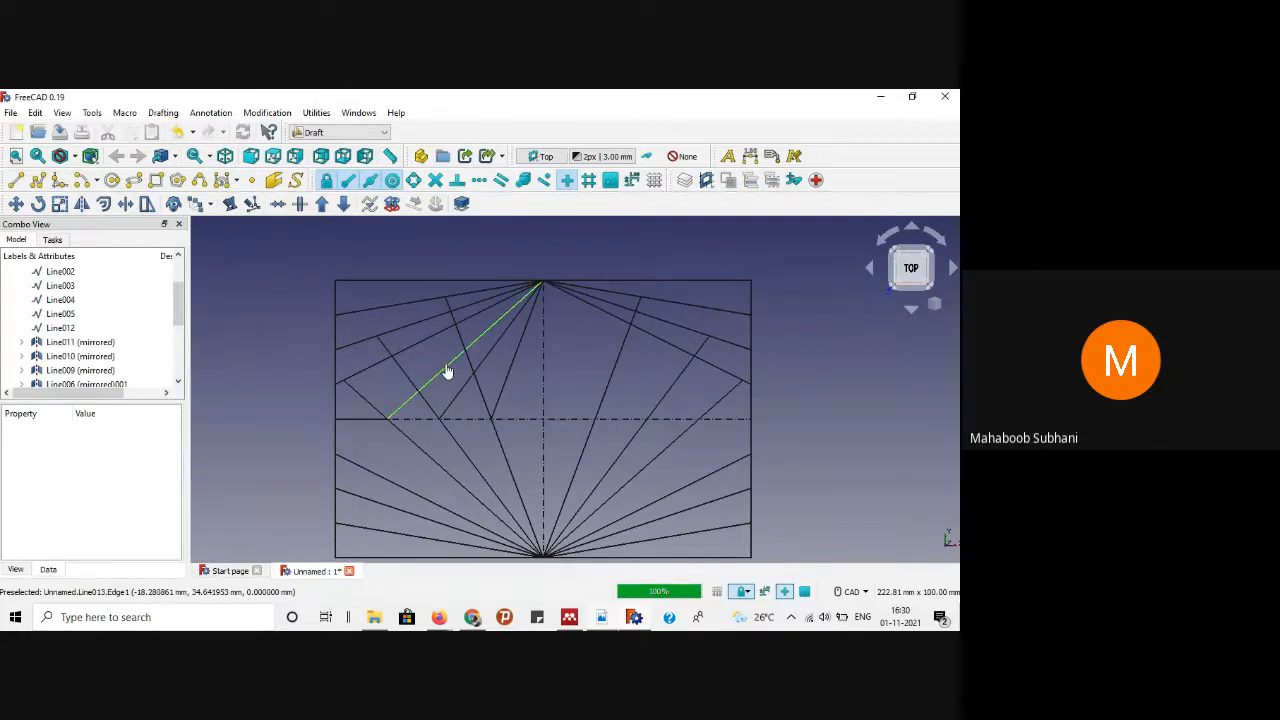
pyautogui.click(447, 371)
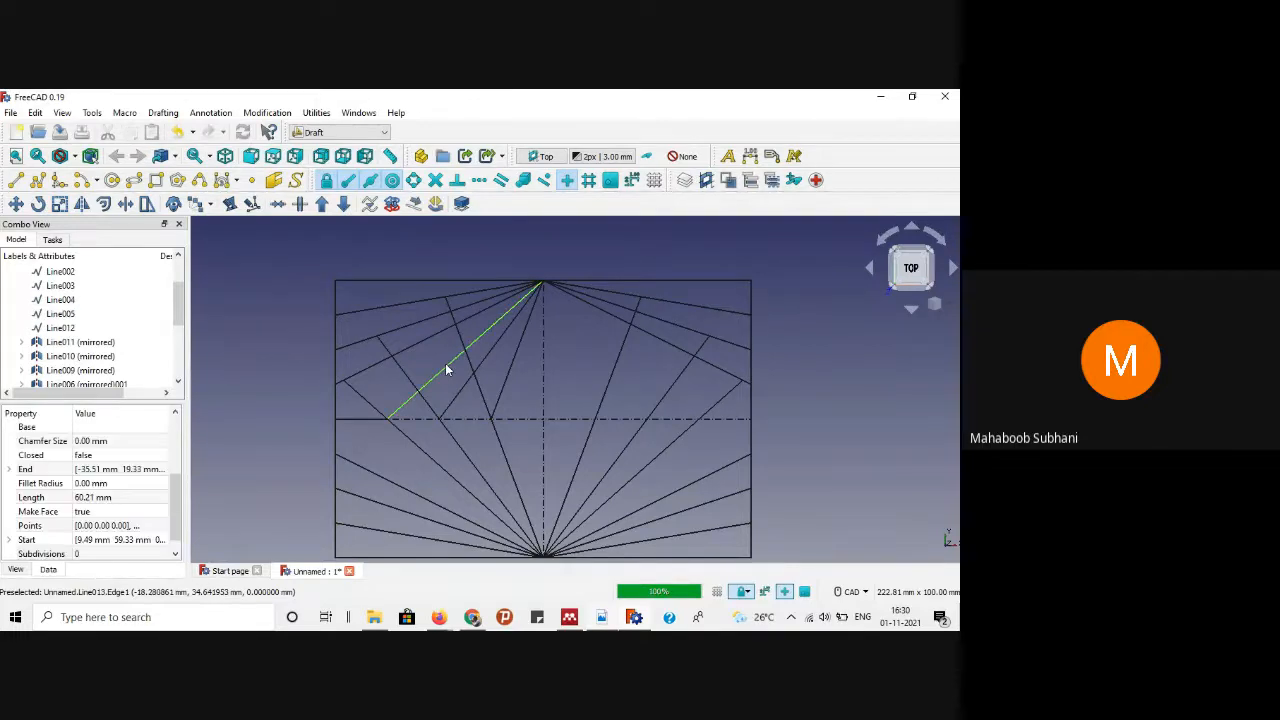
pyautogui.click(127, 205)
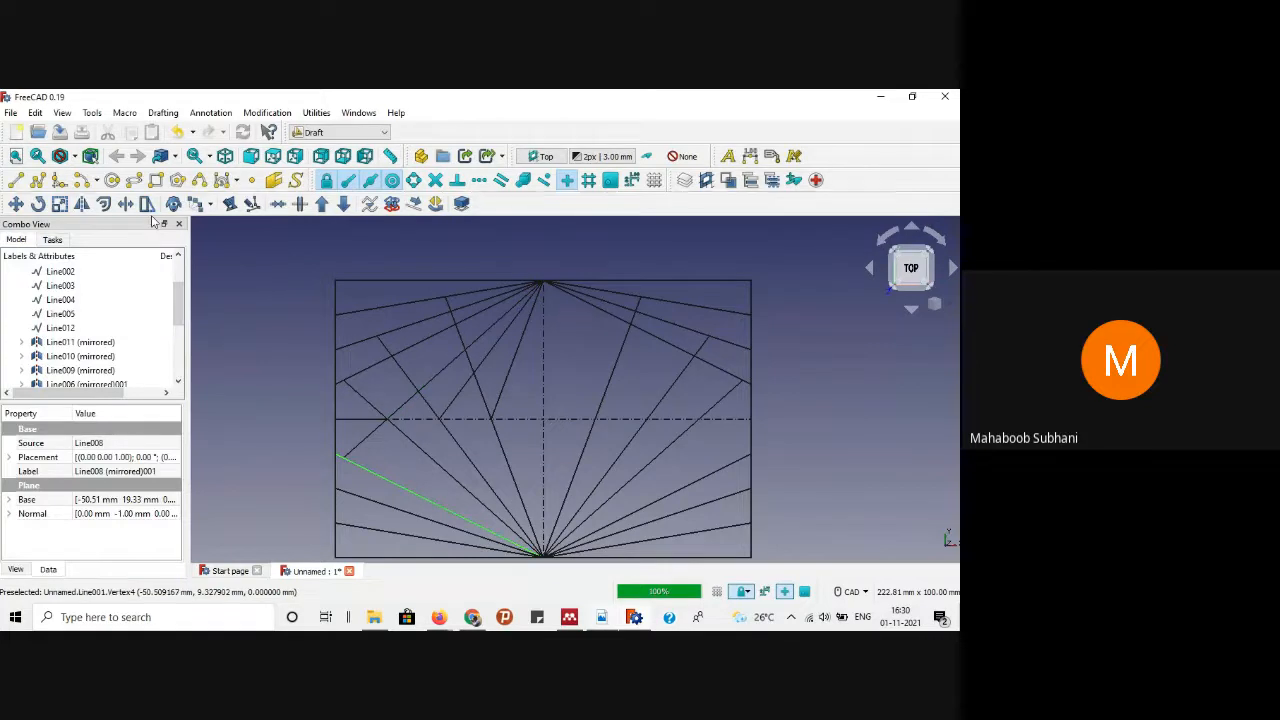
pyautogui.click(475, 406)
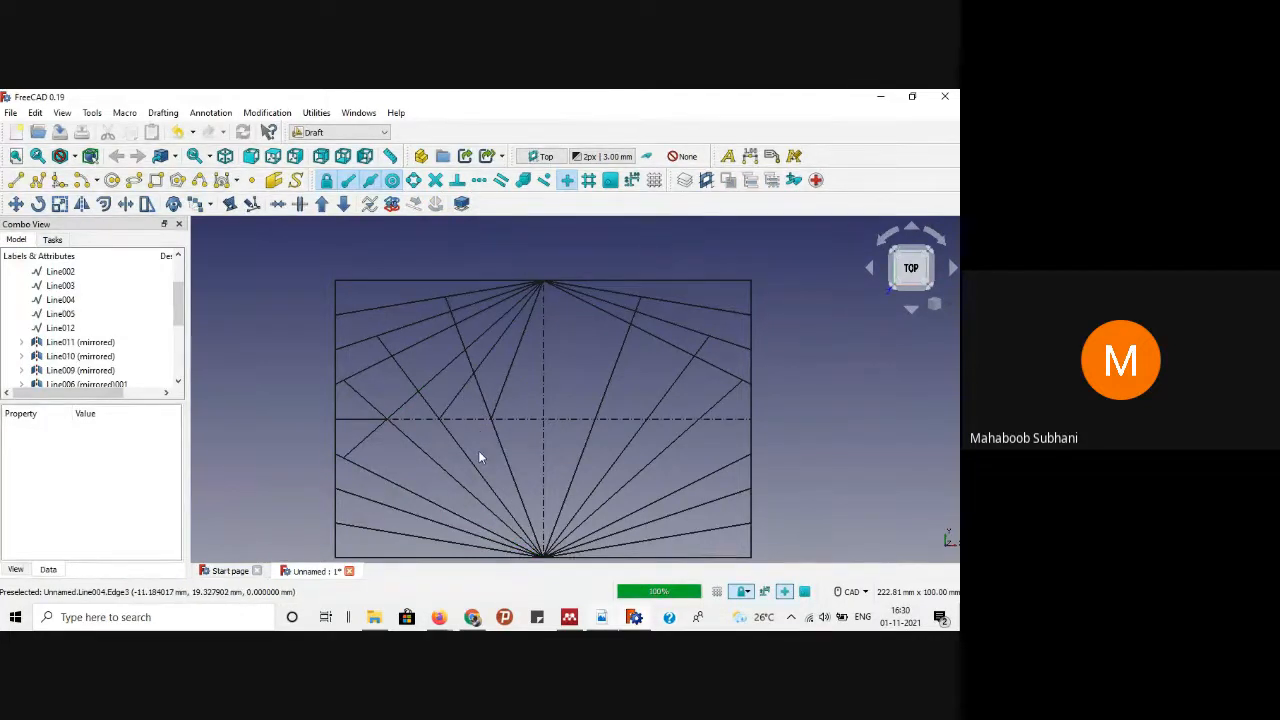
# Step: Extend the new line through the second division point to the middle construction line in the lower-left quadrant
pyautogui.scroll(2, 478, 450)
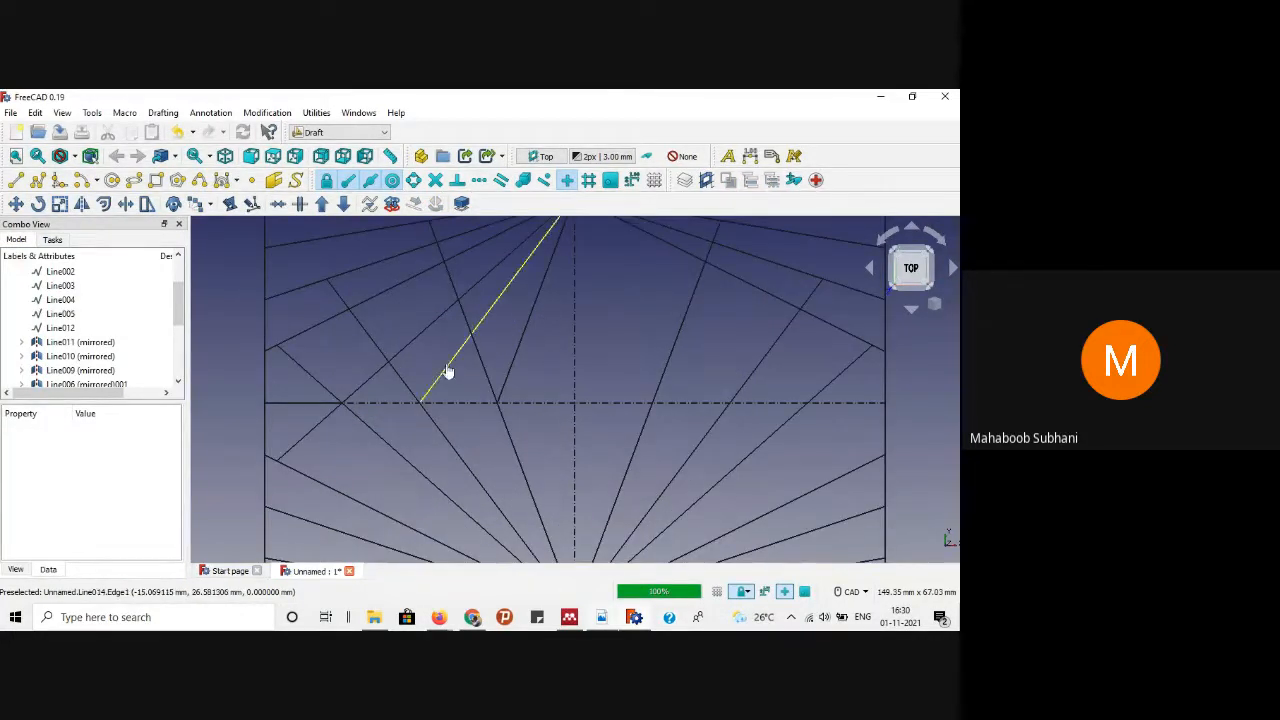
pyautogui.click(445, 374)
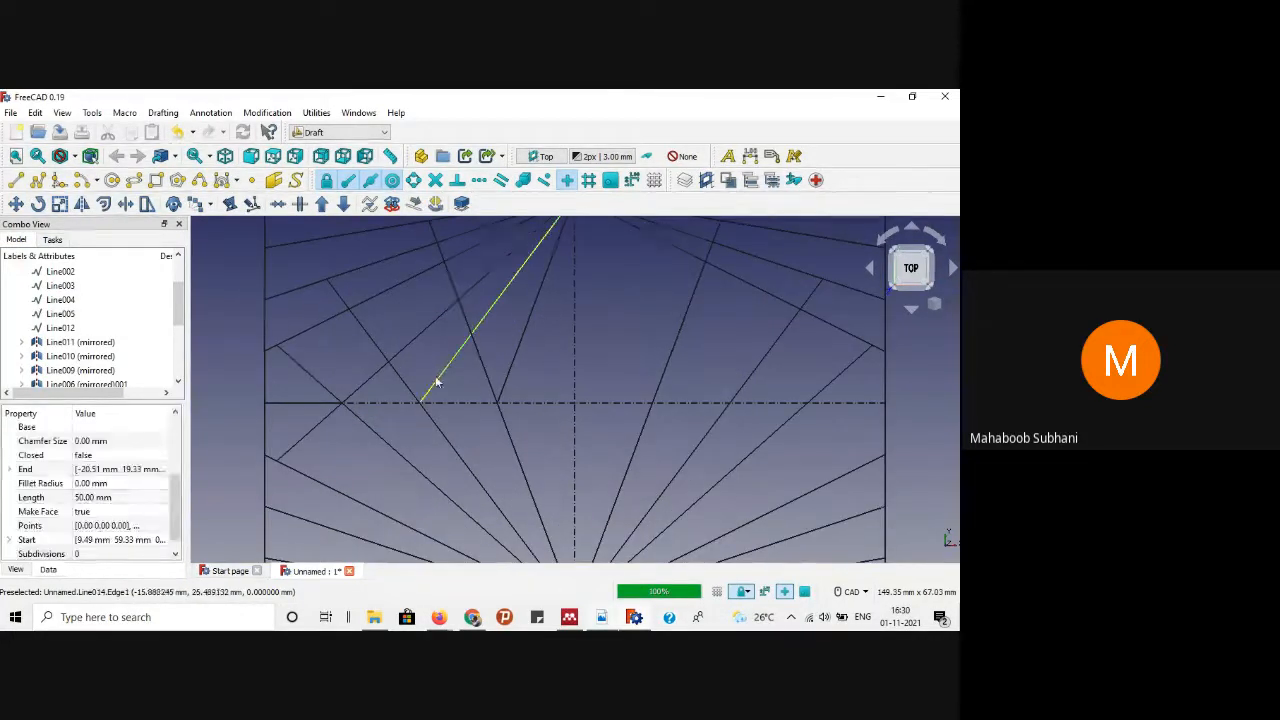
pyautogui.click(126, 204)
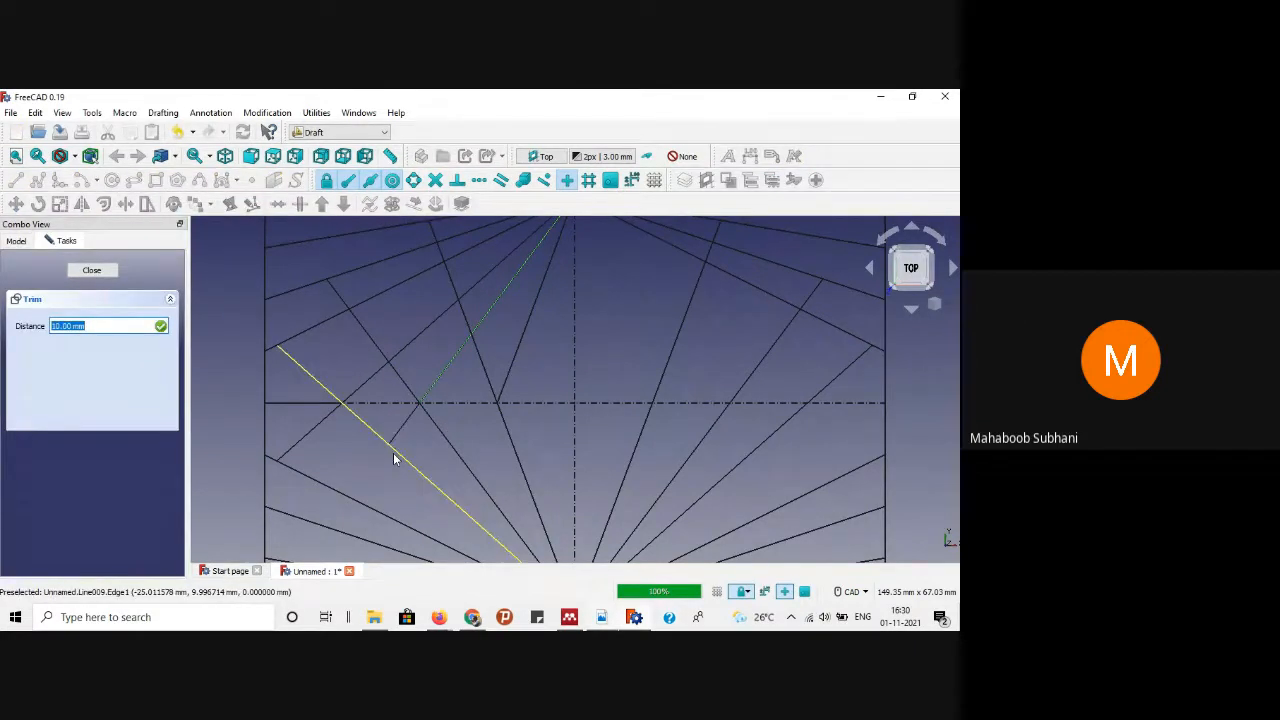
pyautogui.scroll(-2, 354, 483)
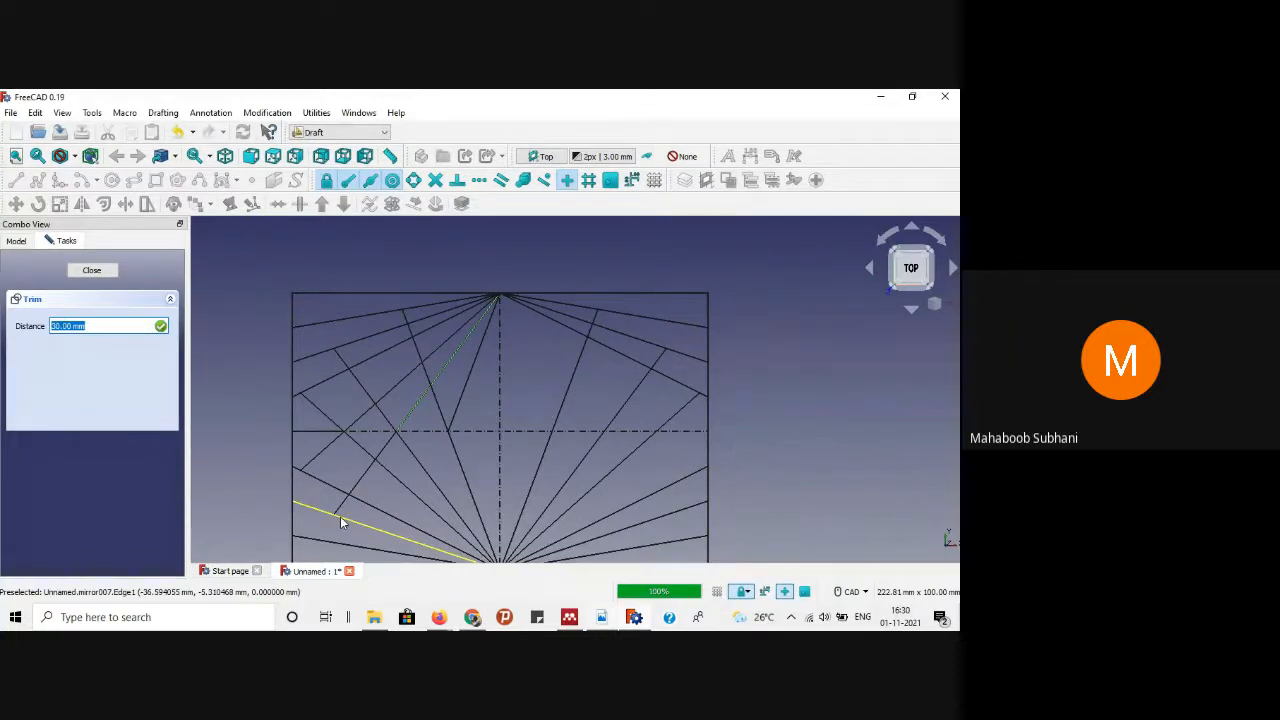
pyautogui.click(340, 520)
pyautogui.click(340, 517)
pyautogui.scroll(2, 340, 516)
pyautogui.scroll(1, 386, 538)
pyautogui.scroll(-1, 359, 342)
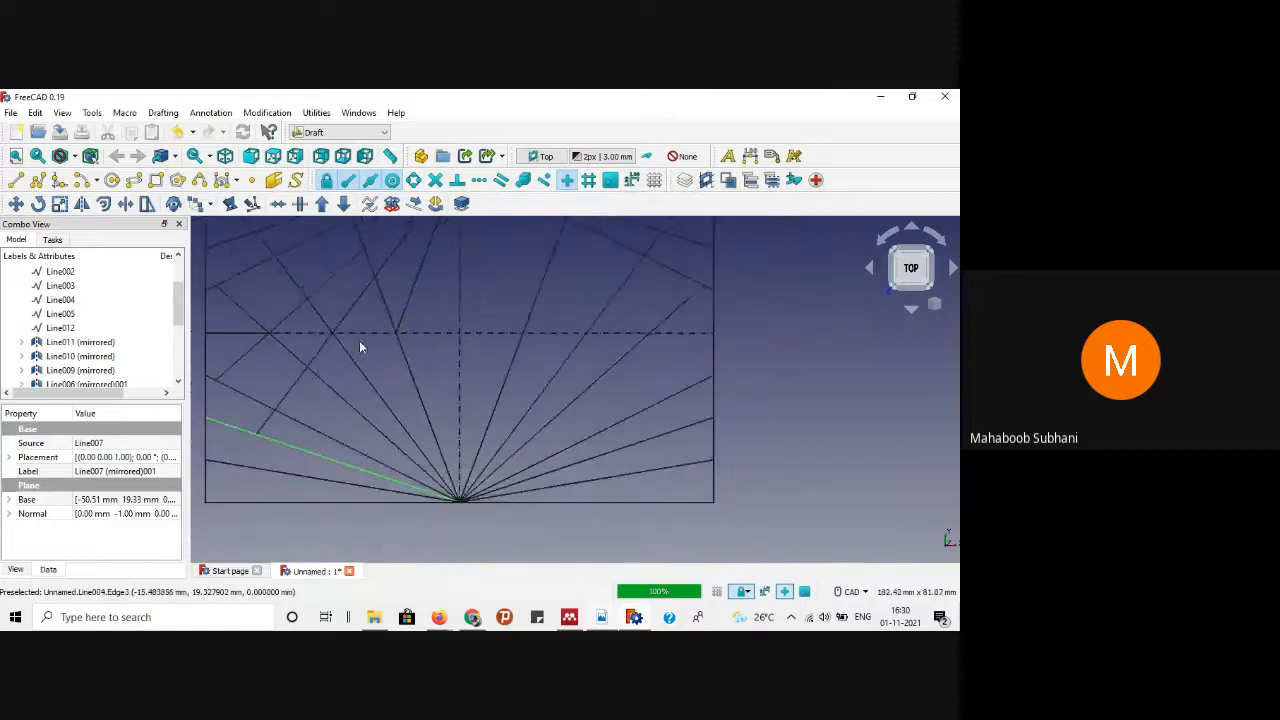
# Step: Extend the new line through the innermost division point to the lowest construction line in the lower-left quadrant, and clear the selection
pyautogui.click(416, 284)
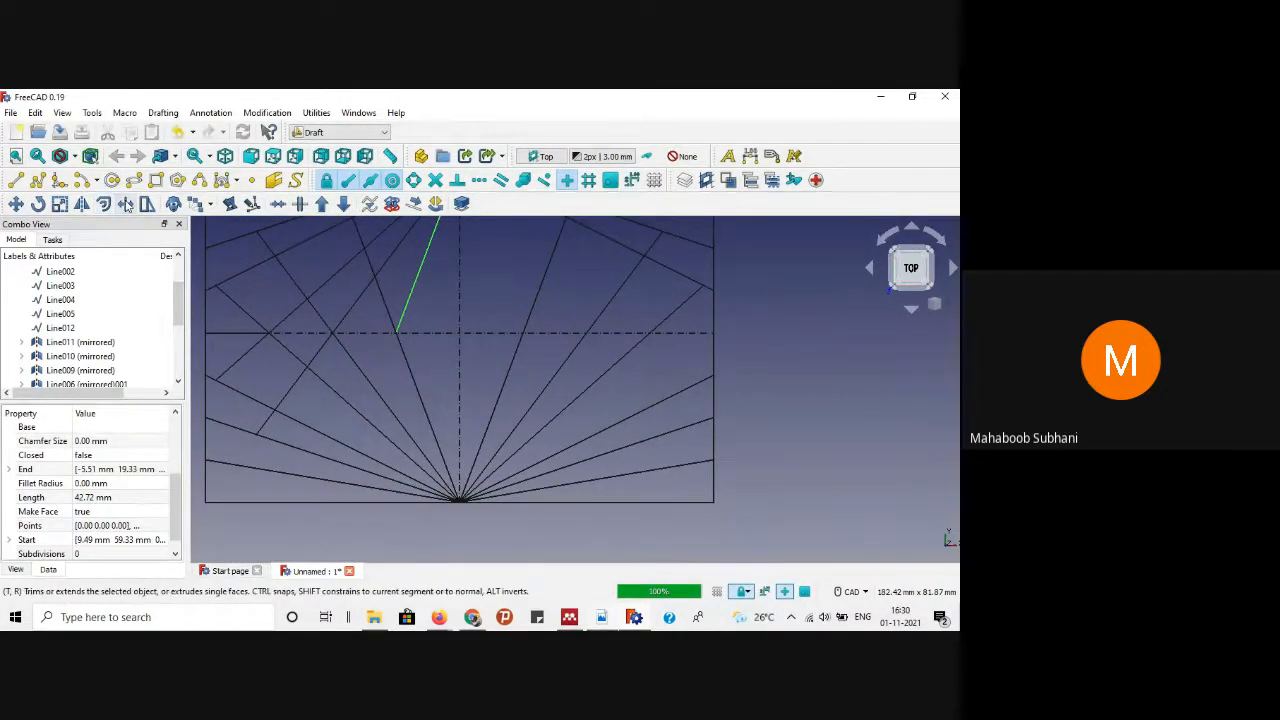
pyautogui.click(126, 203)
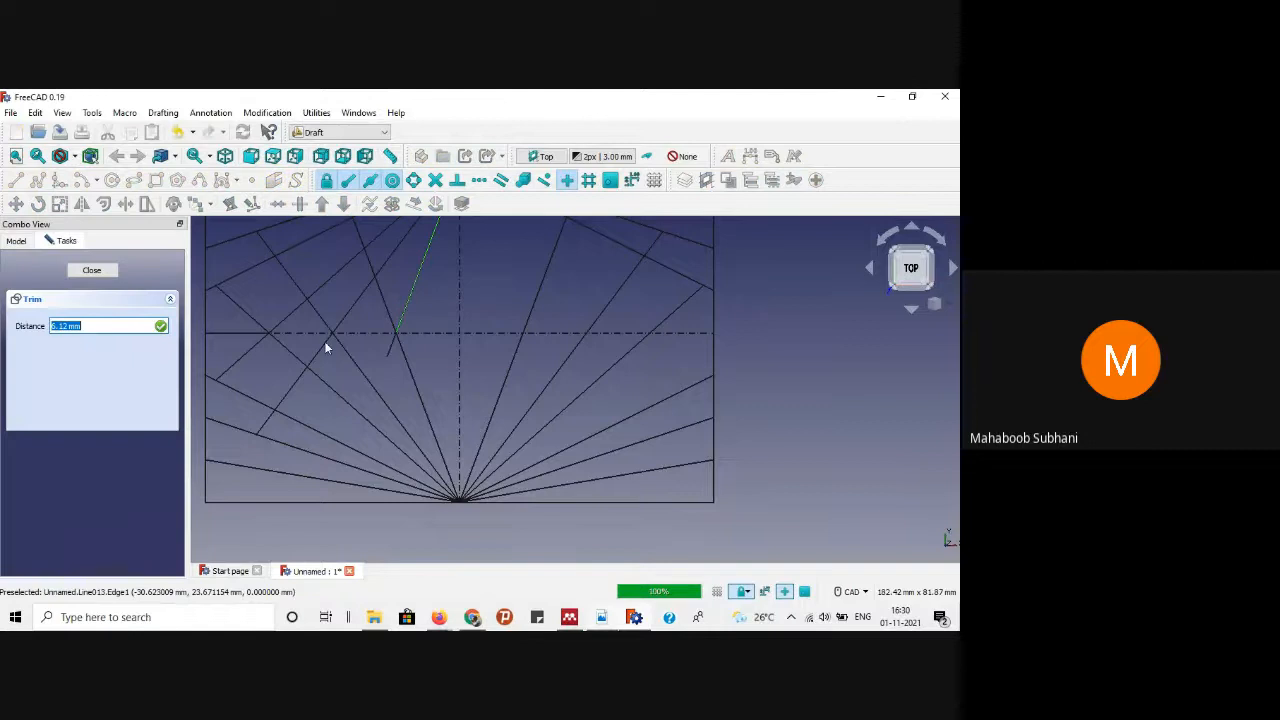
pyautogui.click(329, 480)
pyautogui.scroll(-3, 835, 462)
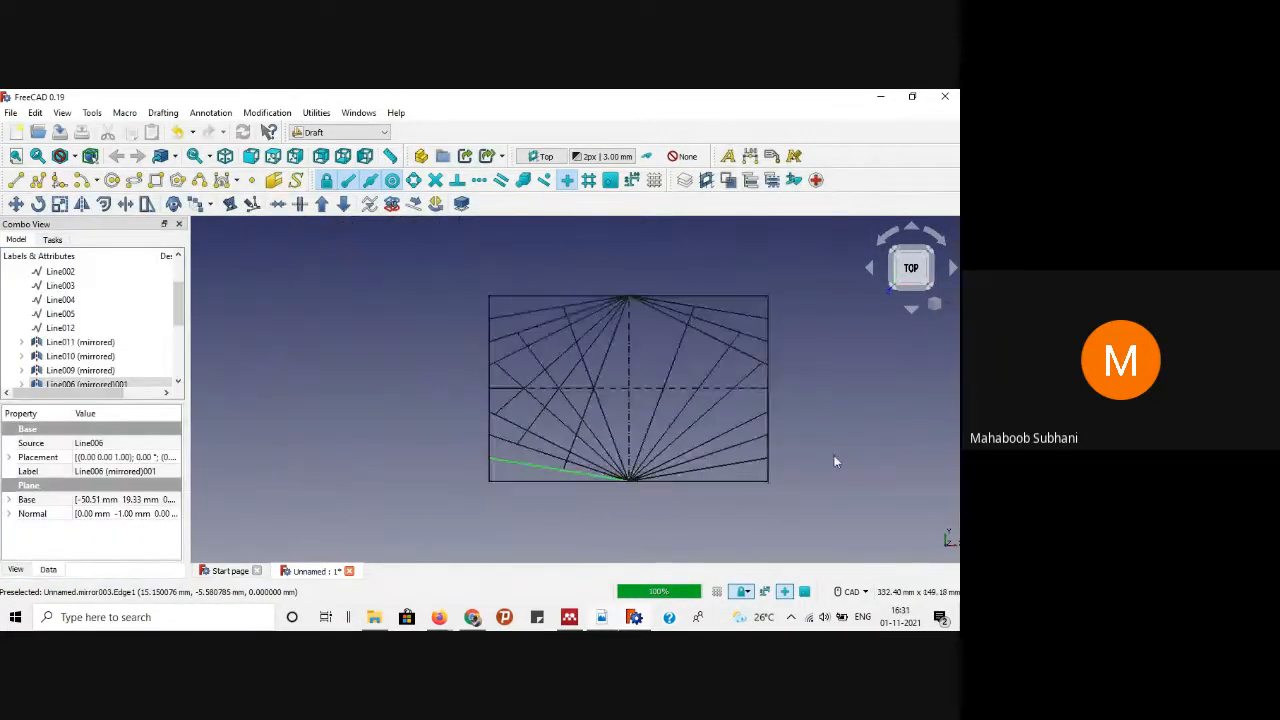
pyautogui.click(555, 342)
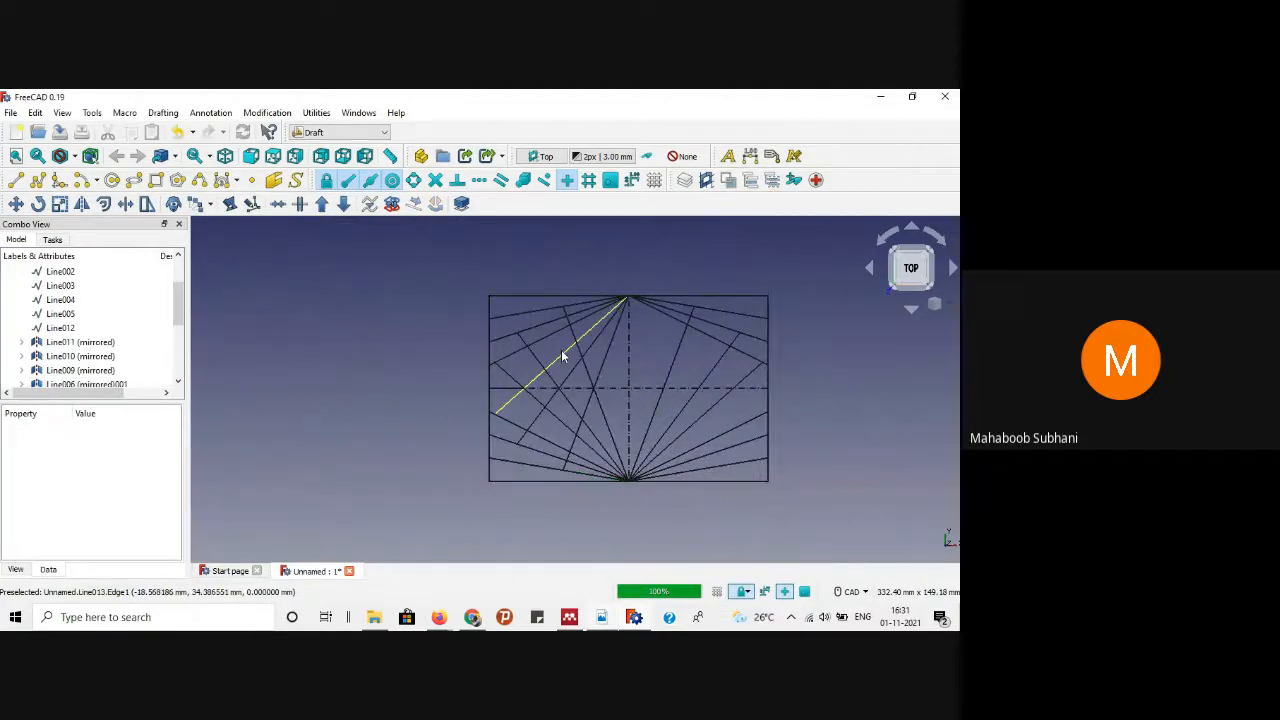
# Step: Mirror the three extended lines about the rectangle's vertical centre line, clear the selection, and switch to the ellipse figure in FreeCAD.pdf
pyautogui.click(564, 357)
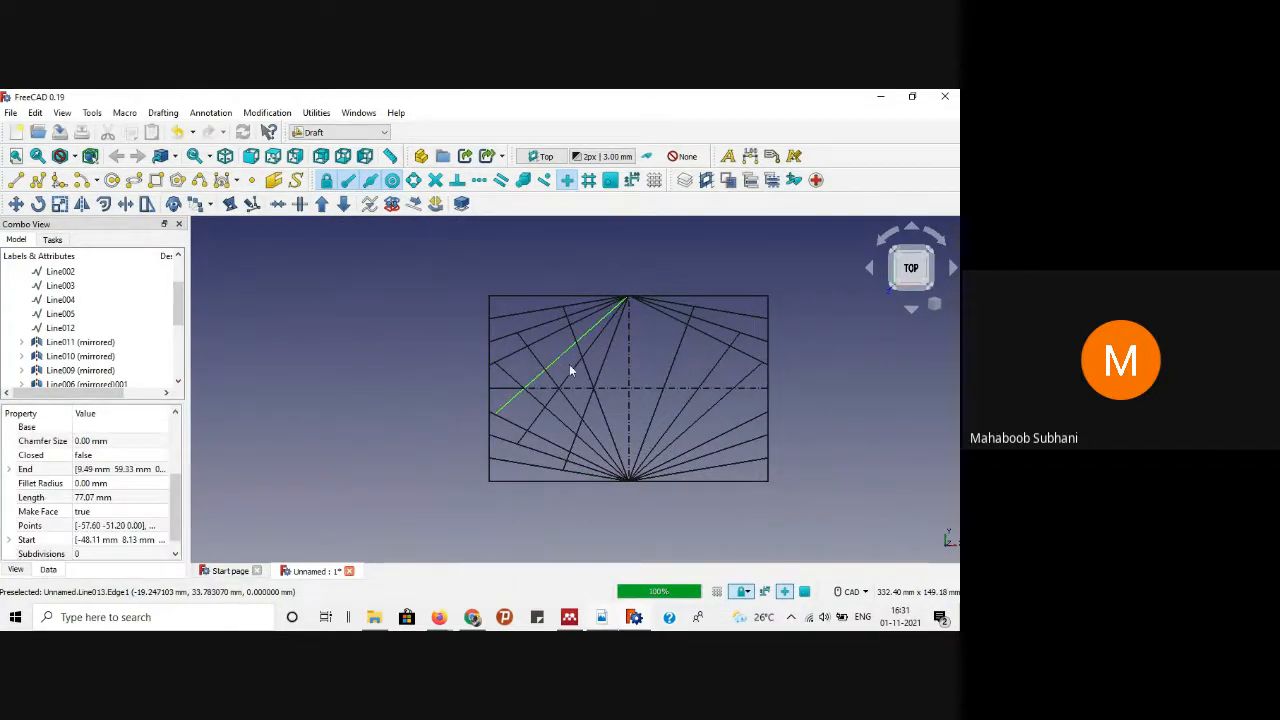
pyautogui.keyDown('ctrl'); pyautogui.click(576, 364); pyautogui.keyUp('ctrl')
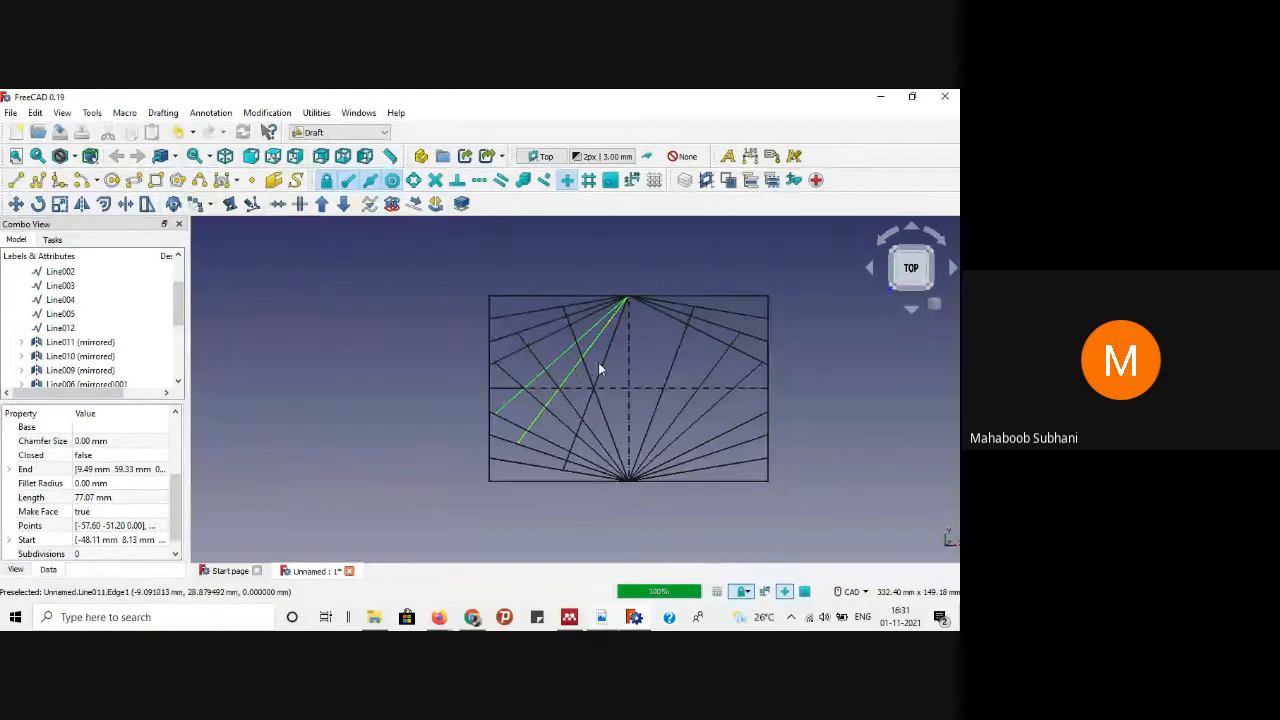
pyautogui.keyDown('ctrl'); pyautogui.click(601, 370); pyautogui.keyUp('ctrl')
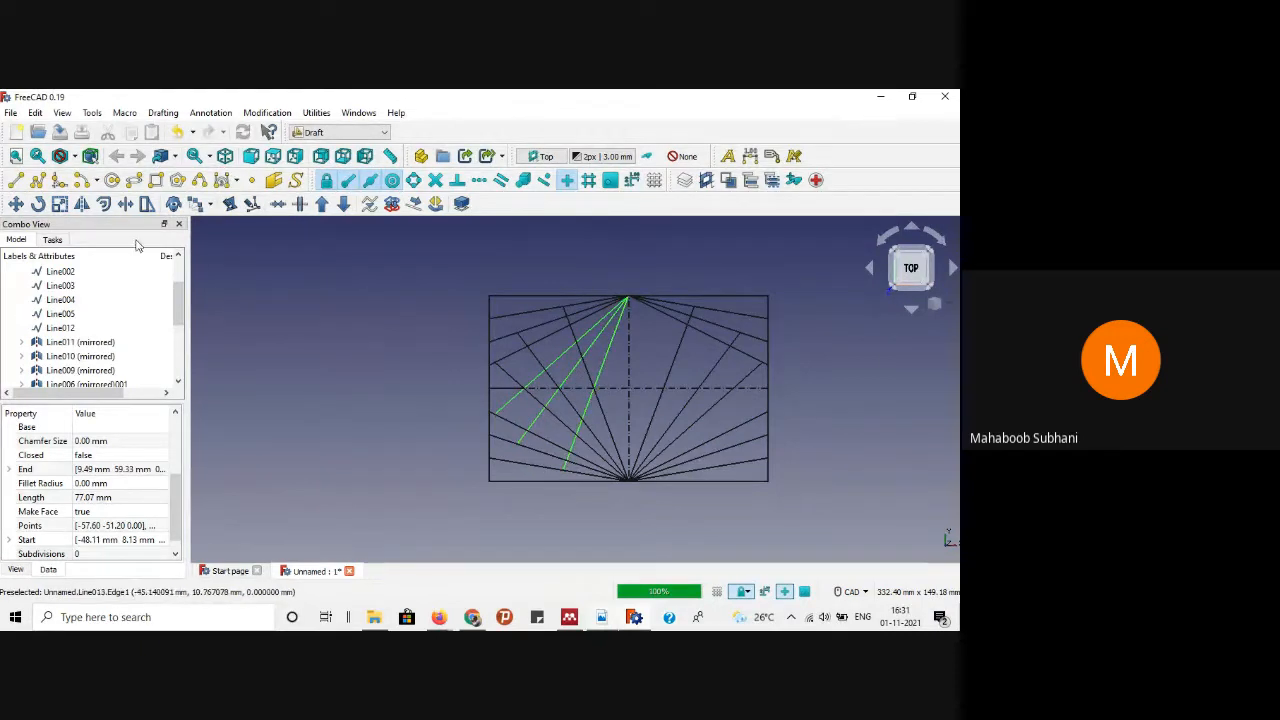
pyautogui.click(86, 204)
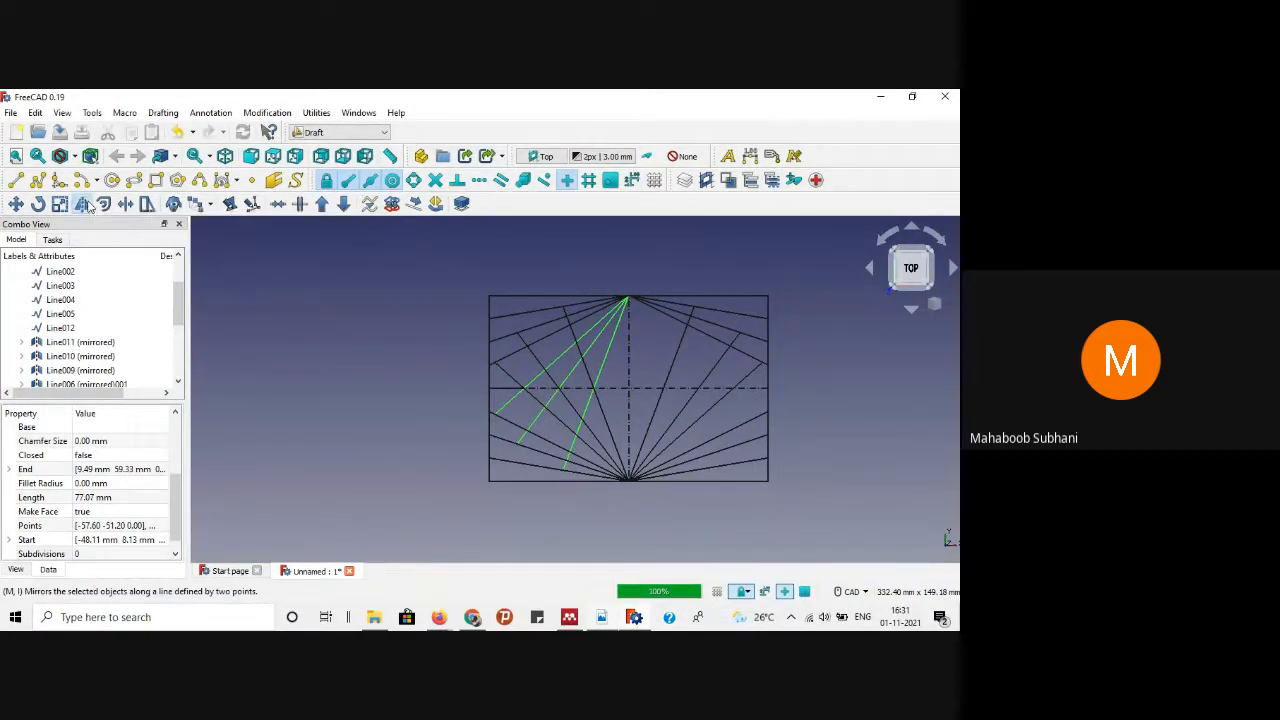
pyautogui.click(628, 300)
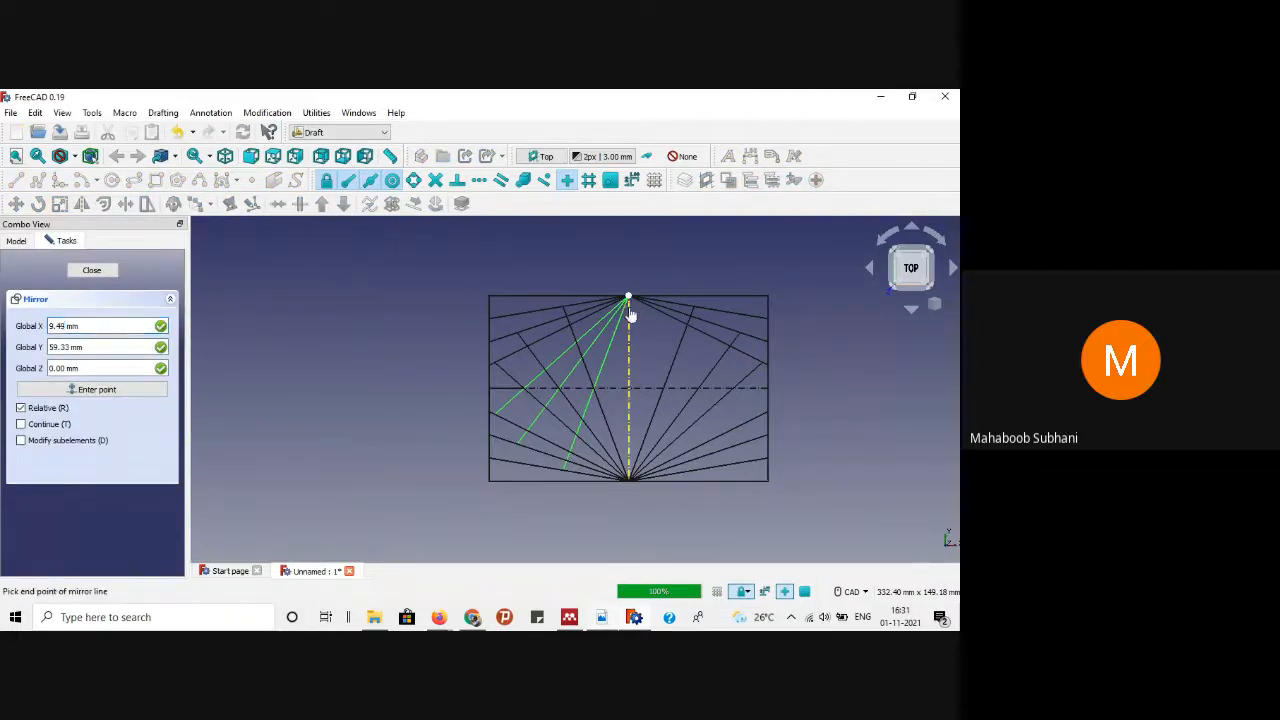
pyautogui.click(629, 472)
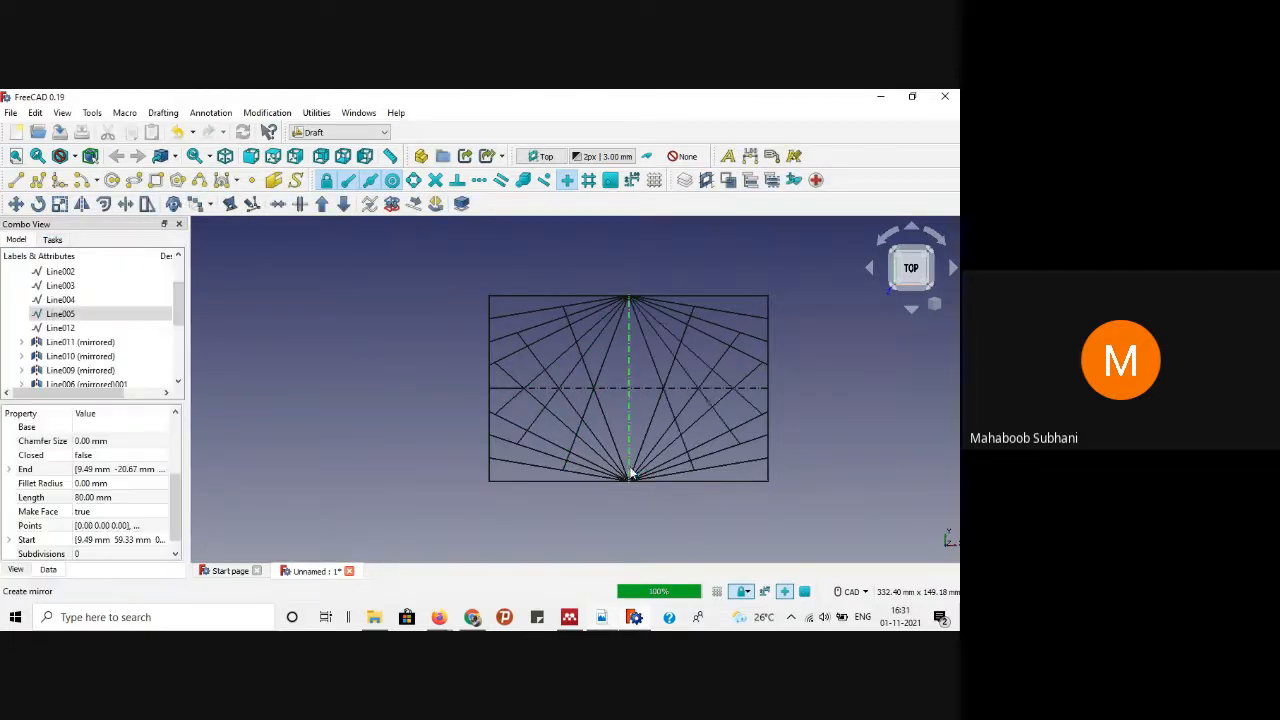
pyautogui.click(880, 398)
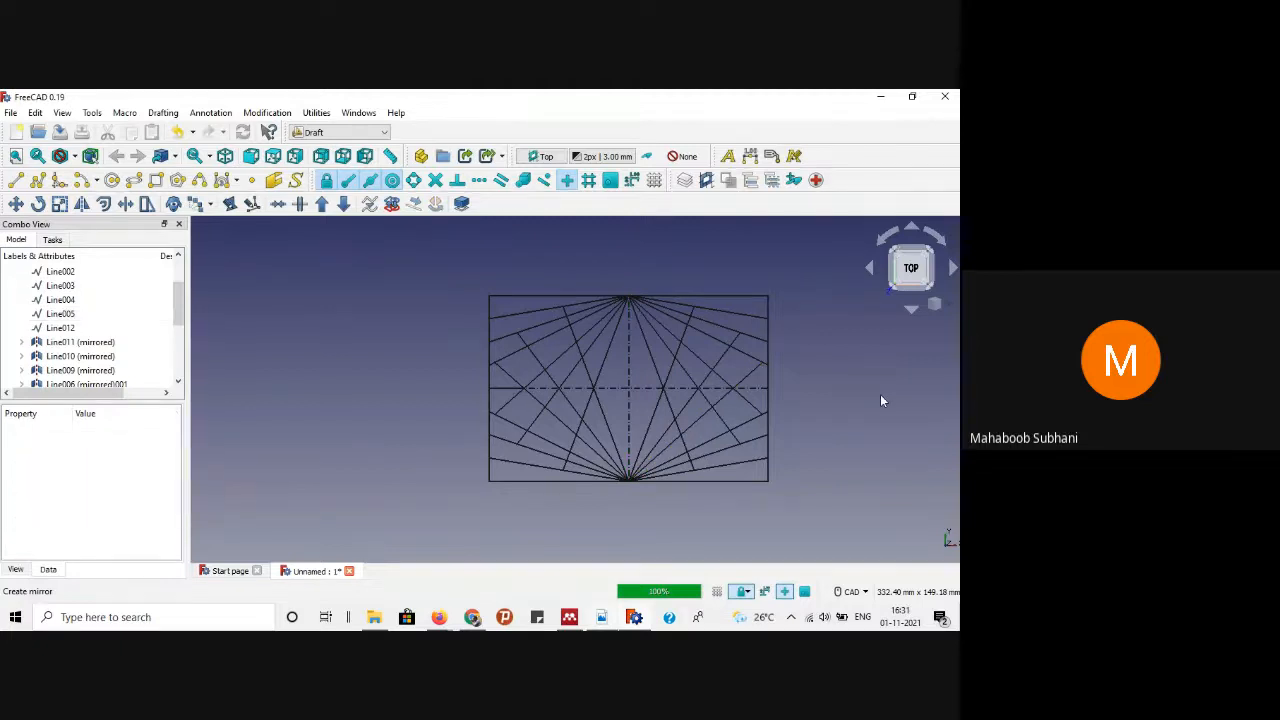
pyautogui.click(603, 617)
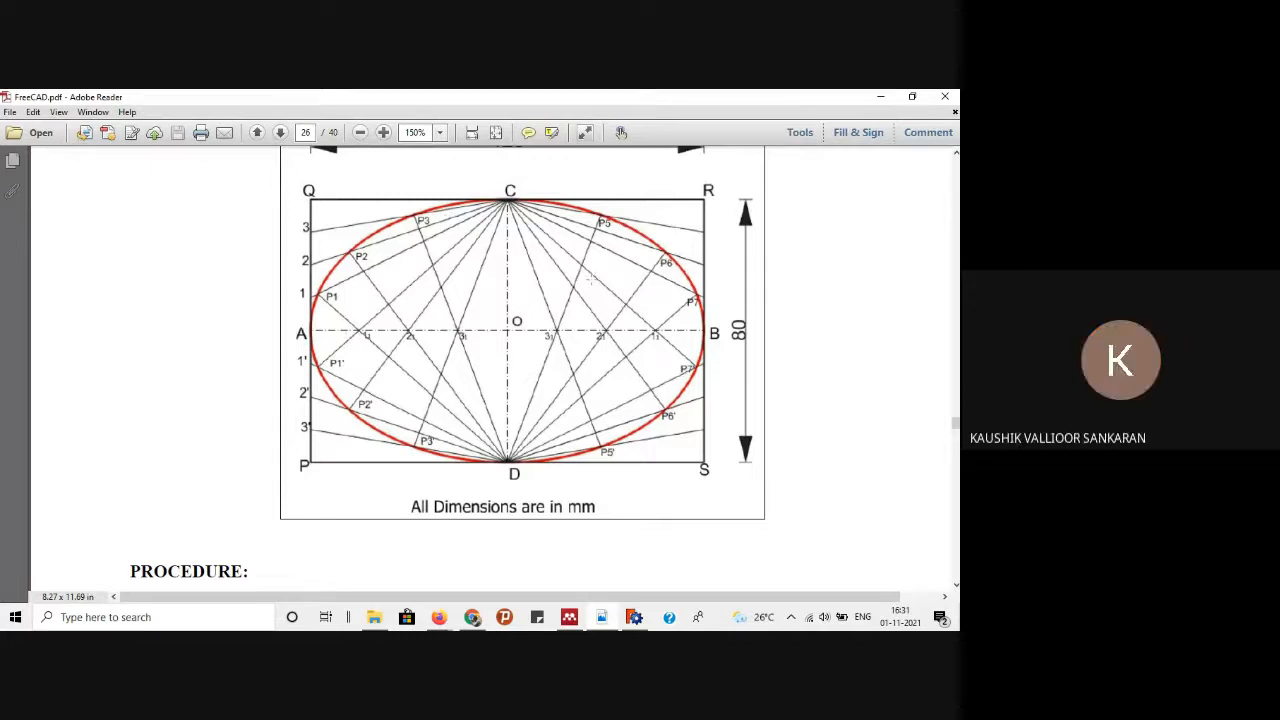
# Step: Switch to FreeCAD, compare the drawn construction lines with the ellipse figure in FreeCAD.pdf, and return to the drawing
pyautogui.click(880, 96)
pyautogui.scroll(2, 820, 374)
pyautogui.scroll(-1, 820, 376)
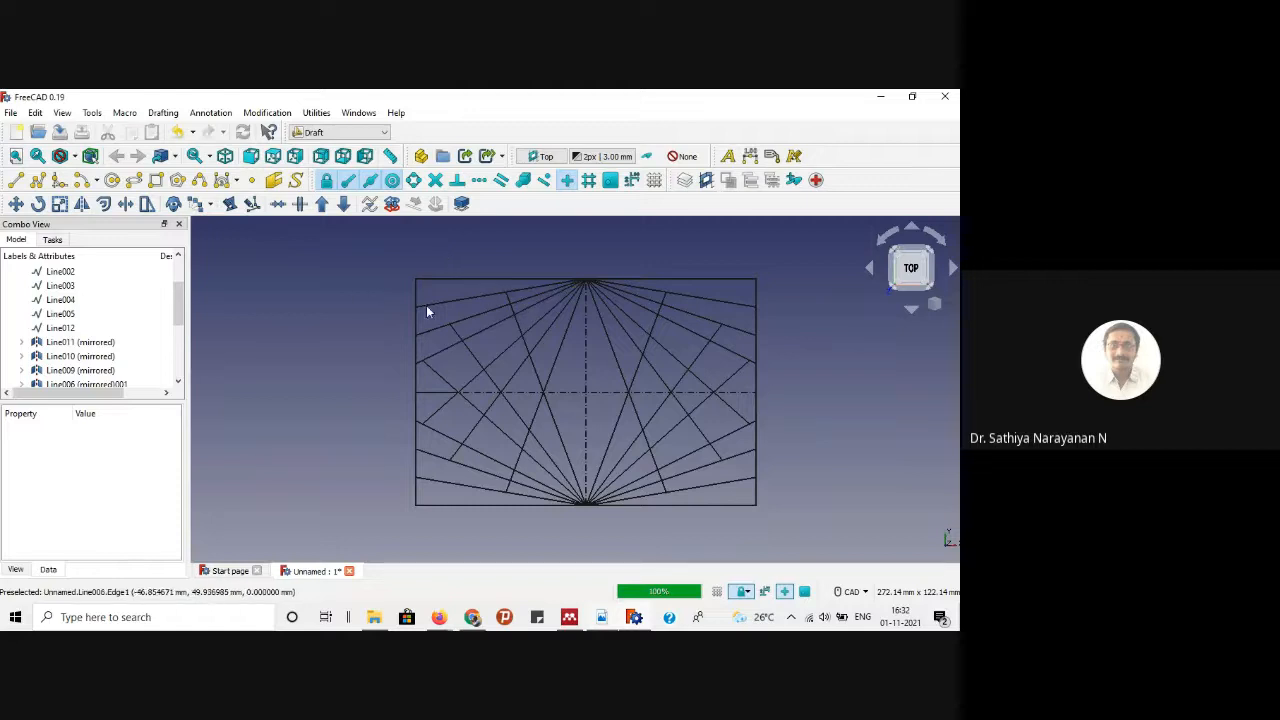
pyautogui.scroll(1, 557, 350)
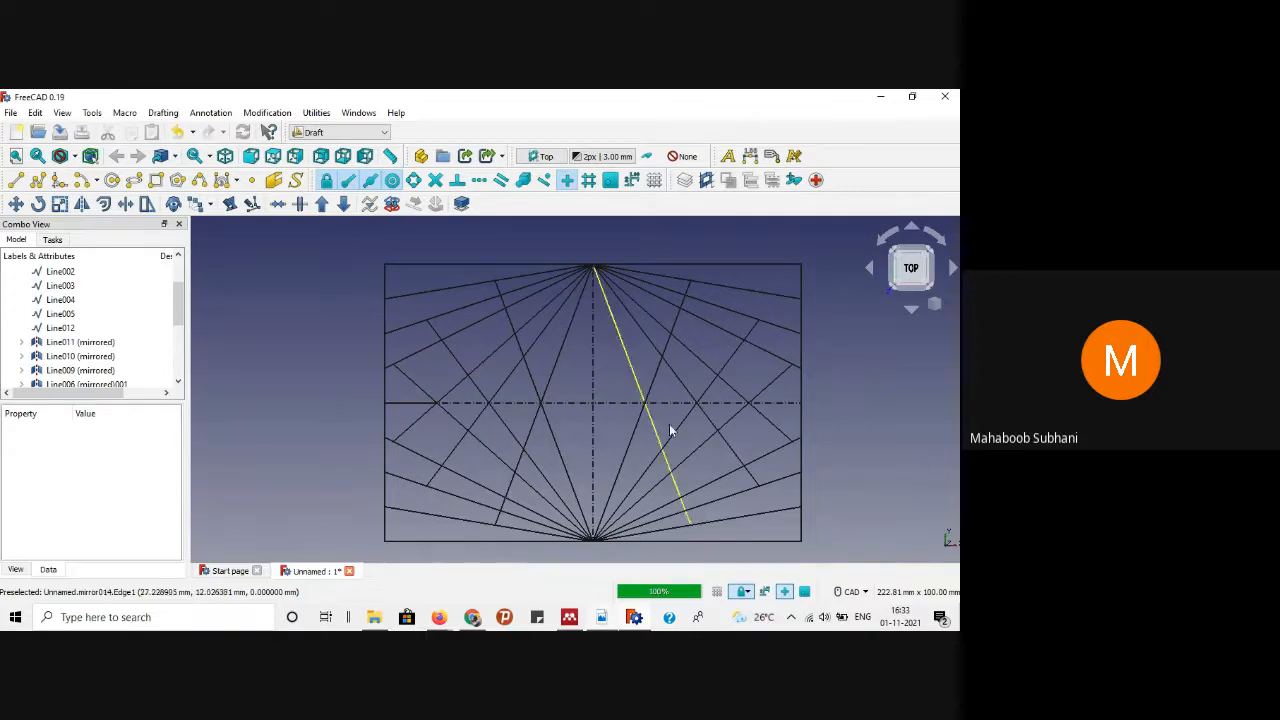
pyautogui.scroll(3, 447, 430)
pyautogui.scroll(-5, 445, 426)
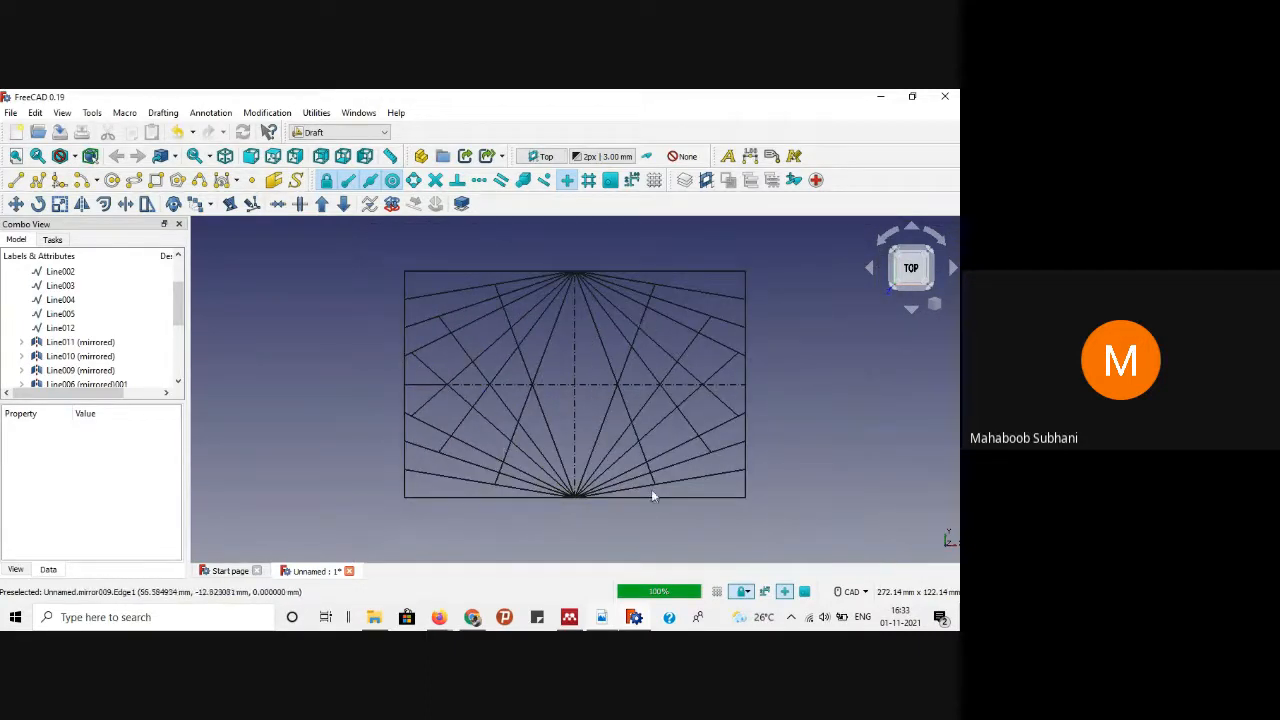
pyautogui.click(569, 617)
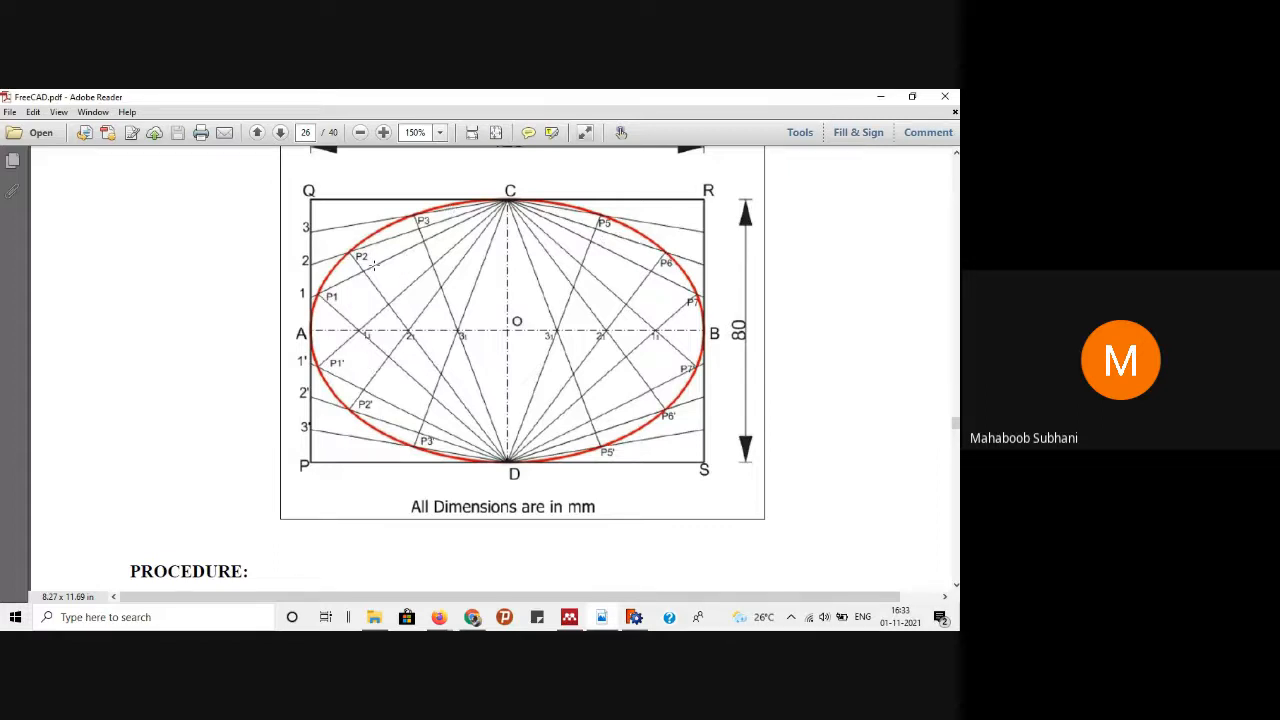
pyautogui.click(879, 96)
pyautogui.scroll(1, 604, 269)
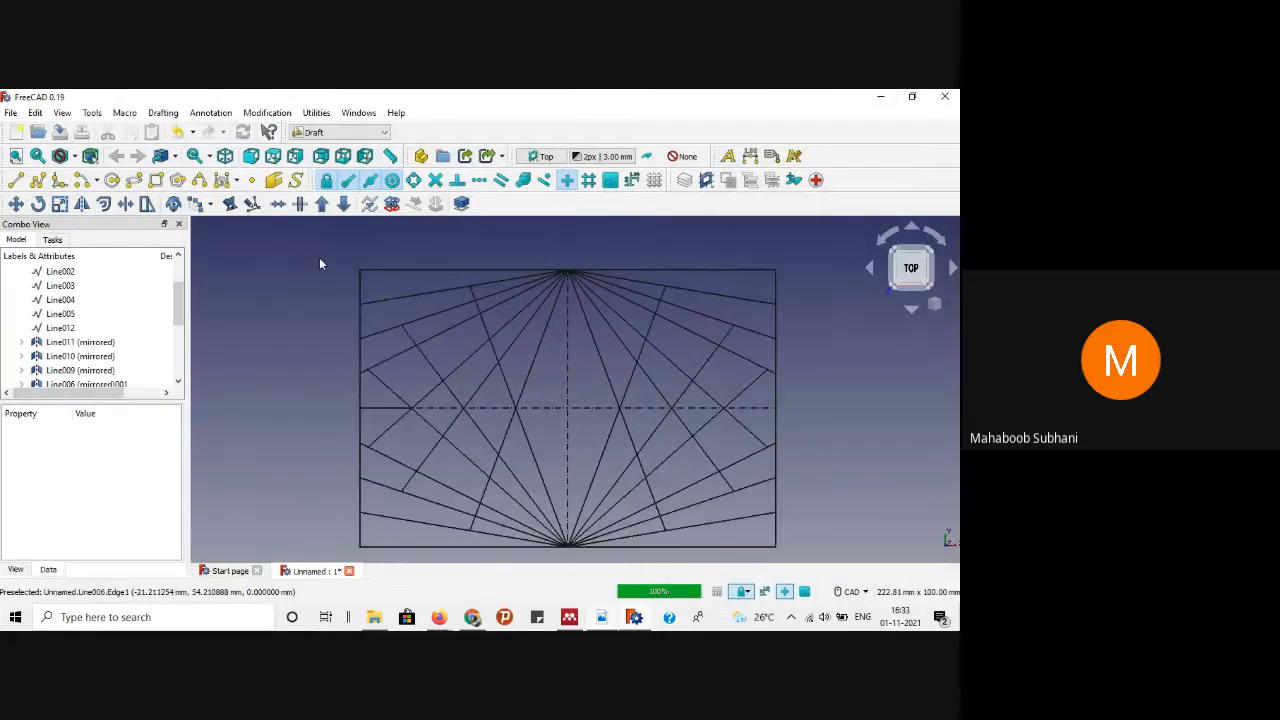
pyautogui.click(200, 180)
pyautogui.scroll(3, 368, 405)
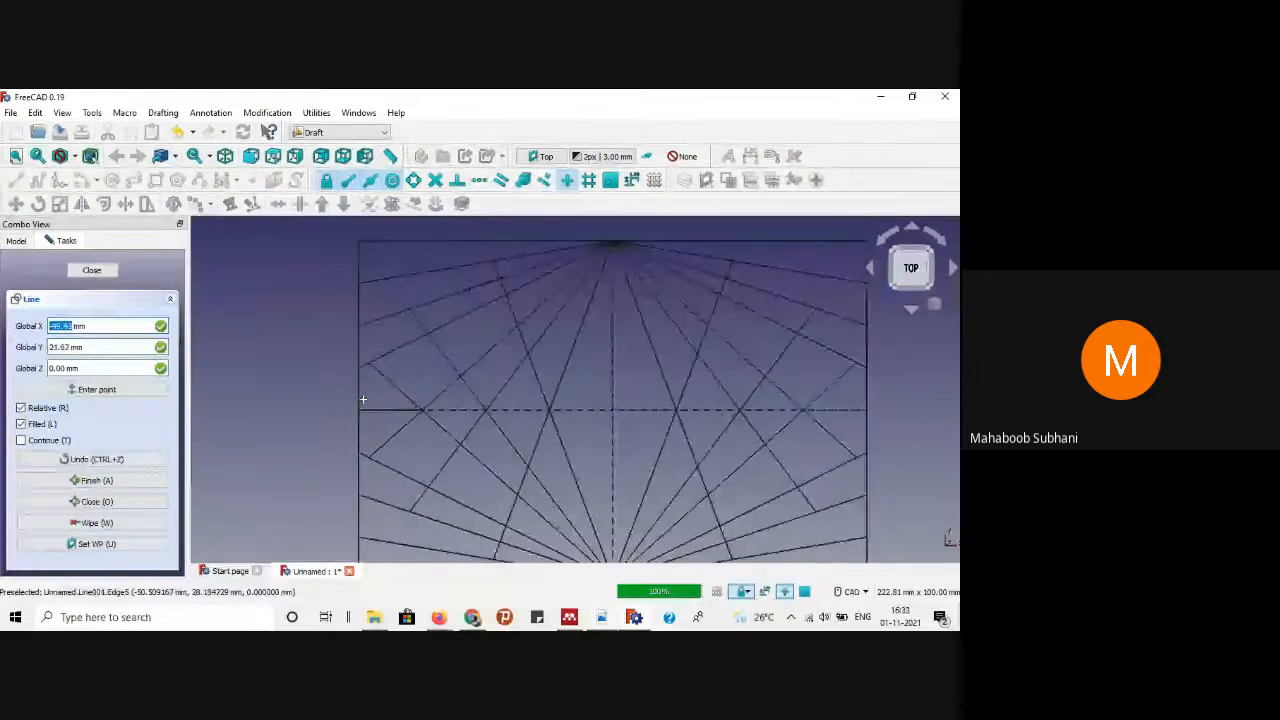
pyautogui.click(361, 412)
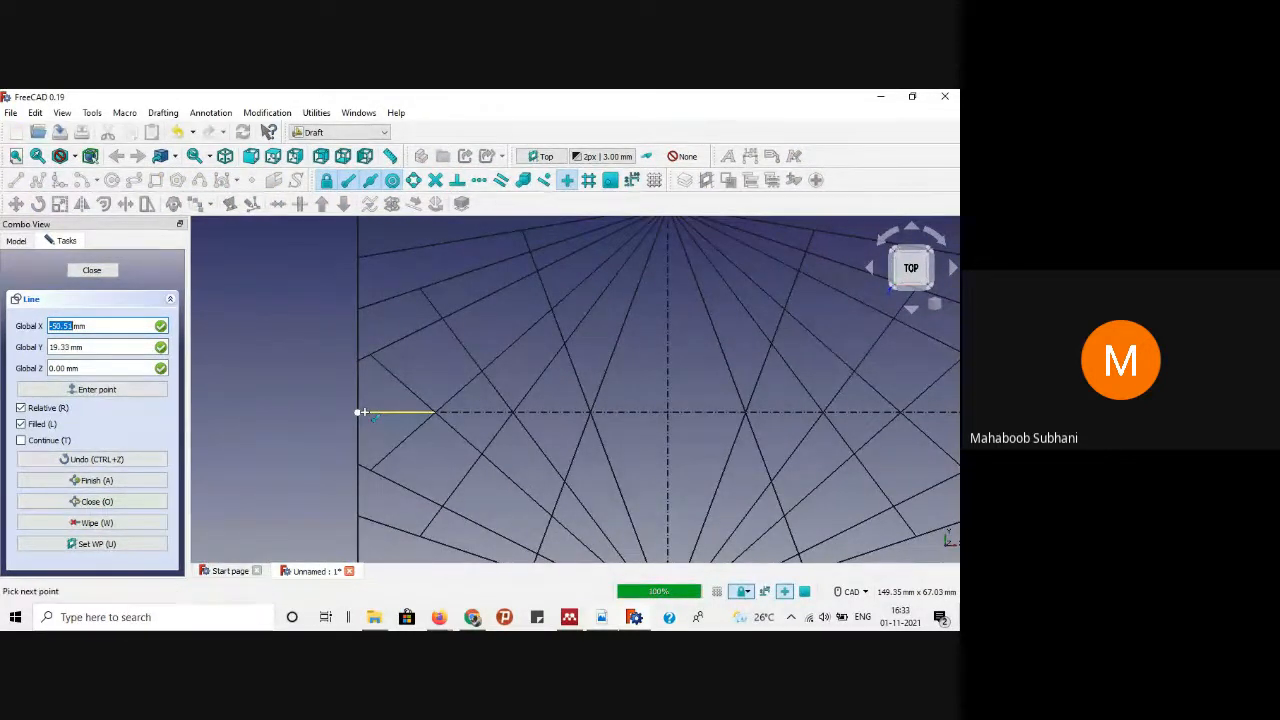
pyautogui.click(371, 356)
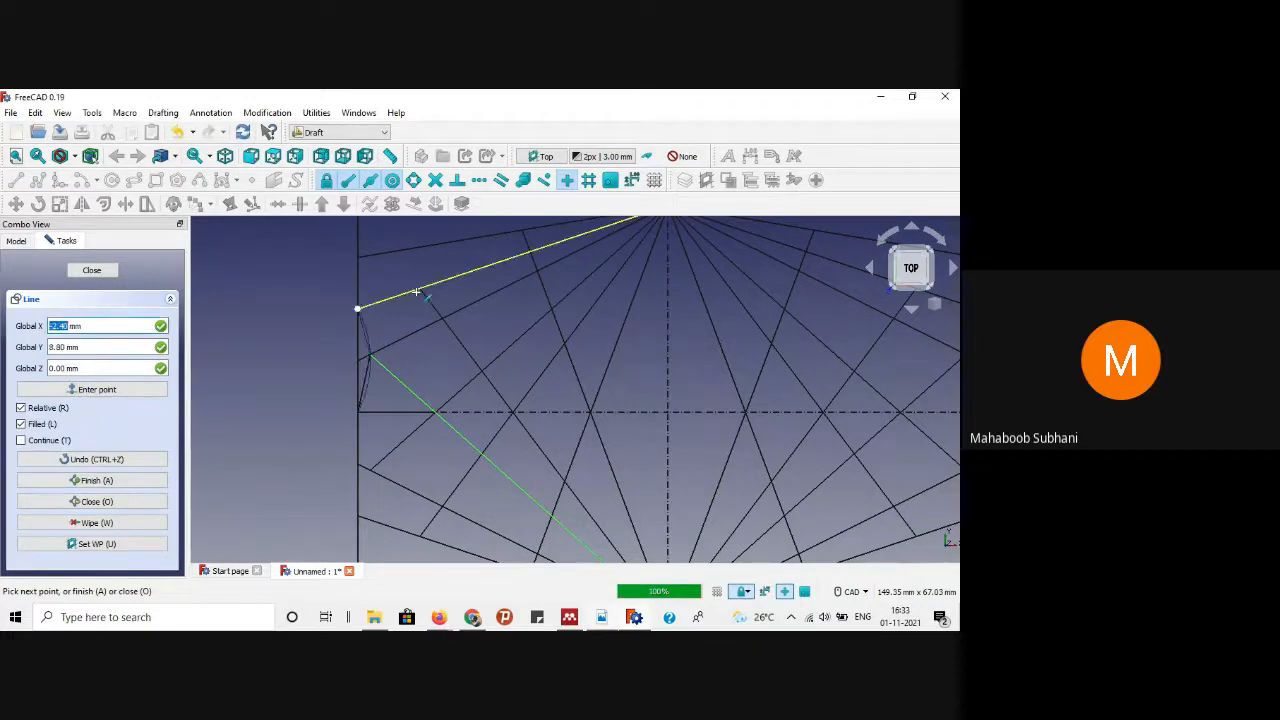
pyautogui.scroll(-3, 422, 290)
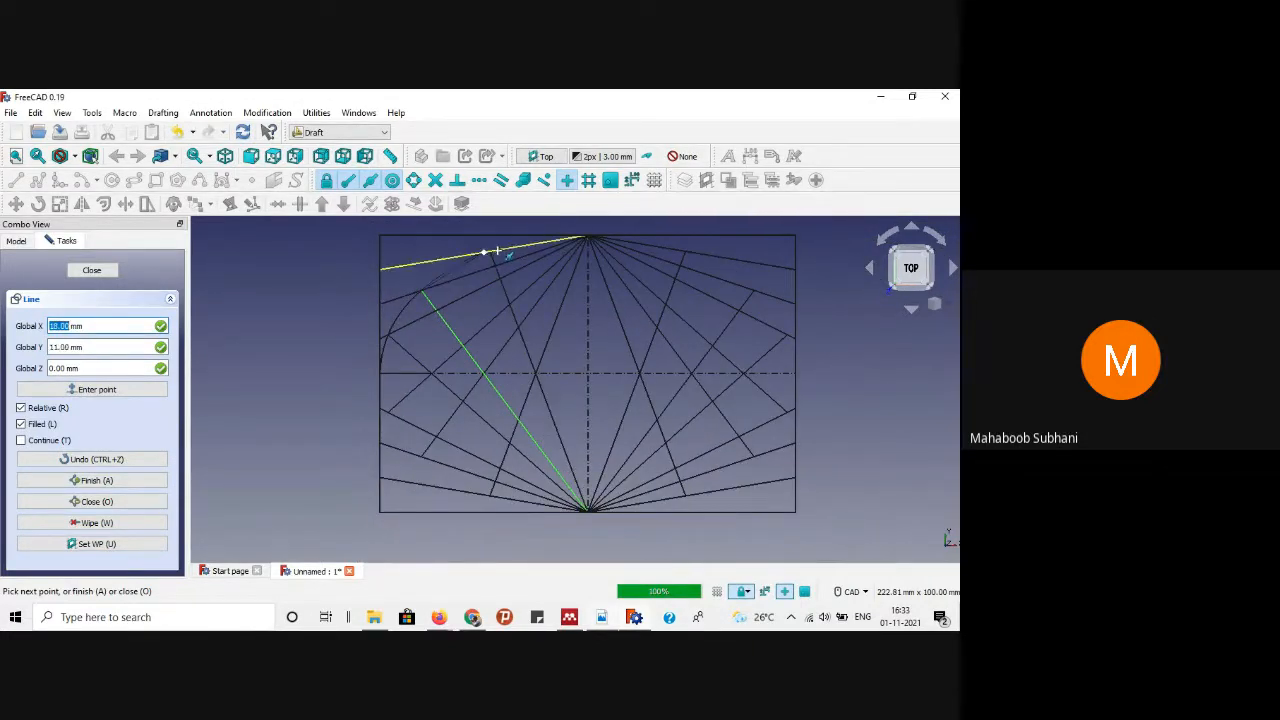
pyautogui.scroll(4, 492, 251)
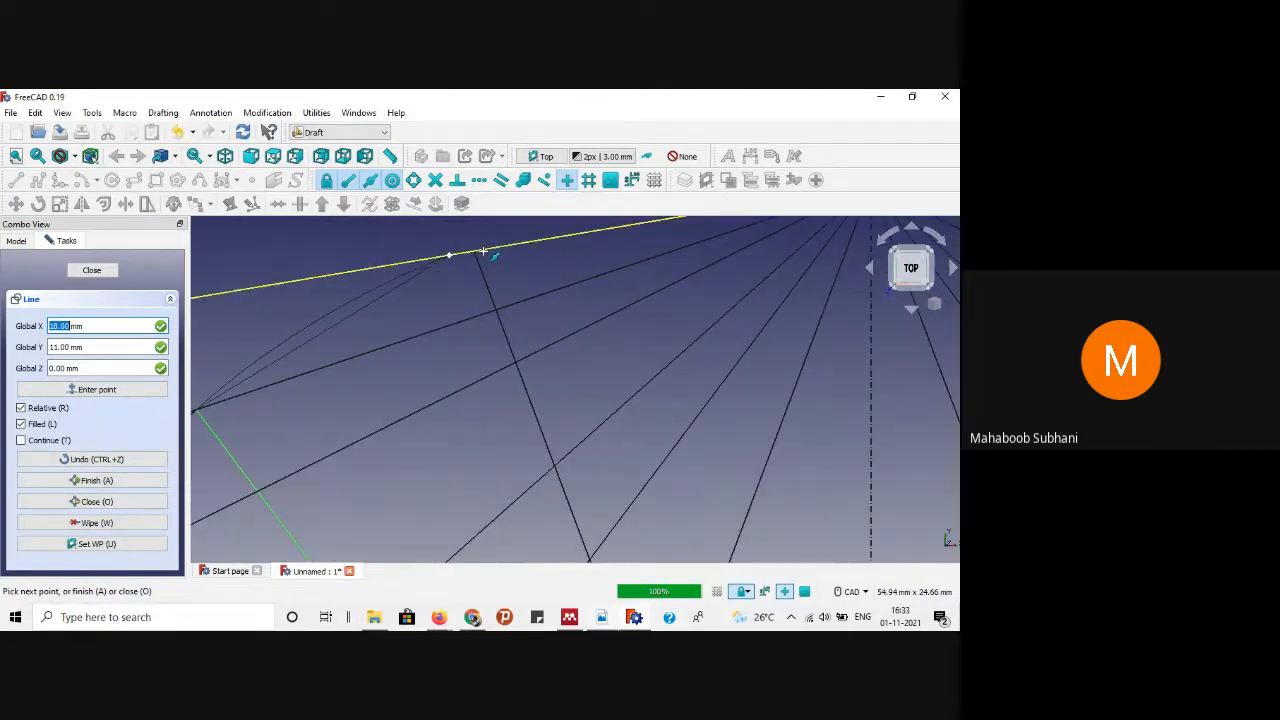
pyautogui.click(479, 254)
pyautogui.scroll(-3, 425, 287)
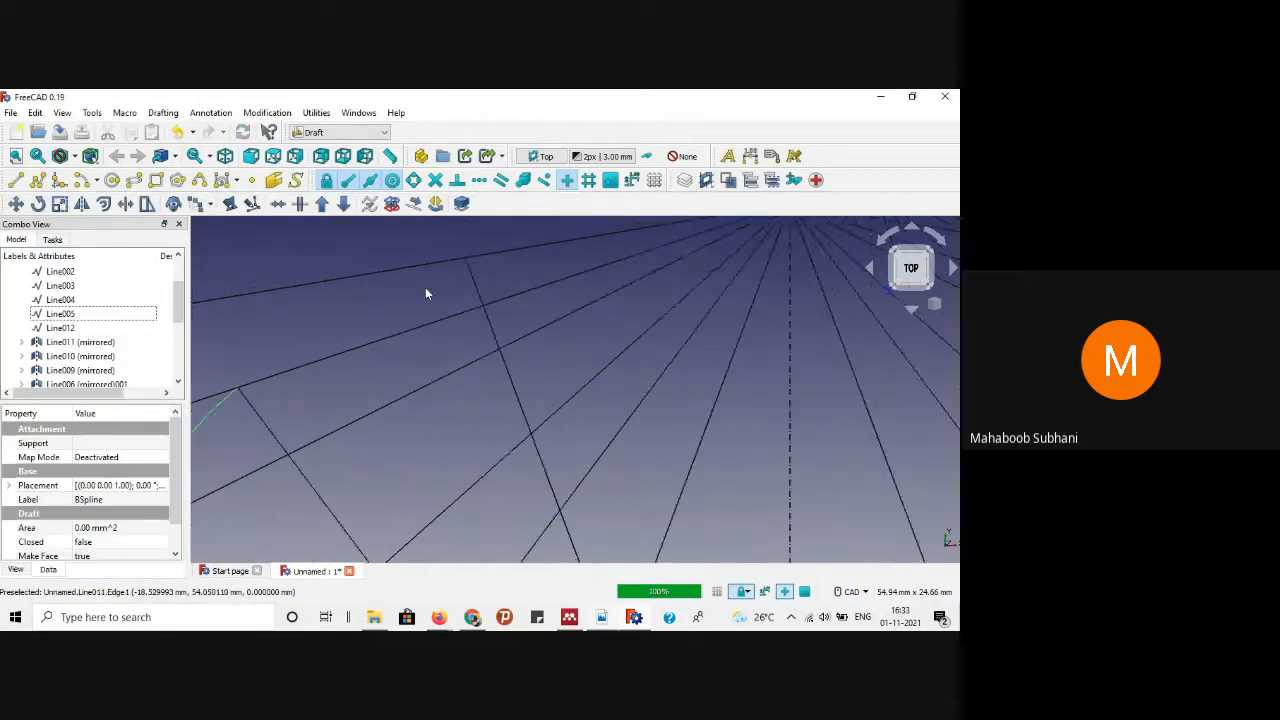
pyautogui.click(238, 405)
pyautogui.press('Delete')
pyautogui.scroll(-4, 237, 404)
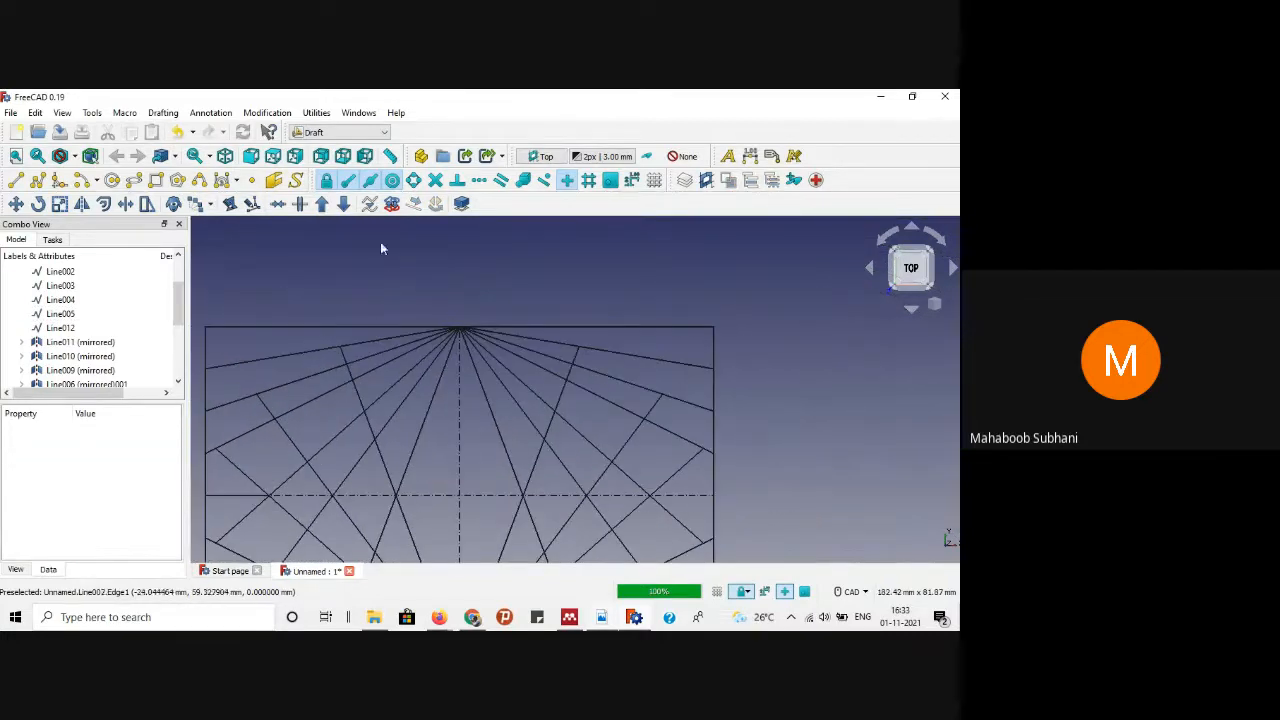
# Step: Restrict object snapping to intersections, and start a B-spline from the rectangle's left-edge midpoint through the lowest construction intersection in the upper-left quadrant
pyautogui.click(391, 180)
pyautogui.scroll(-1, 312, 426)
pyautogui.scroll(1, 312, 426)
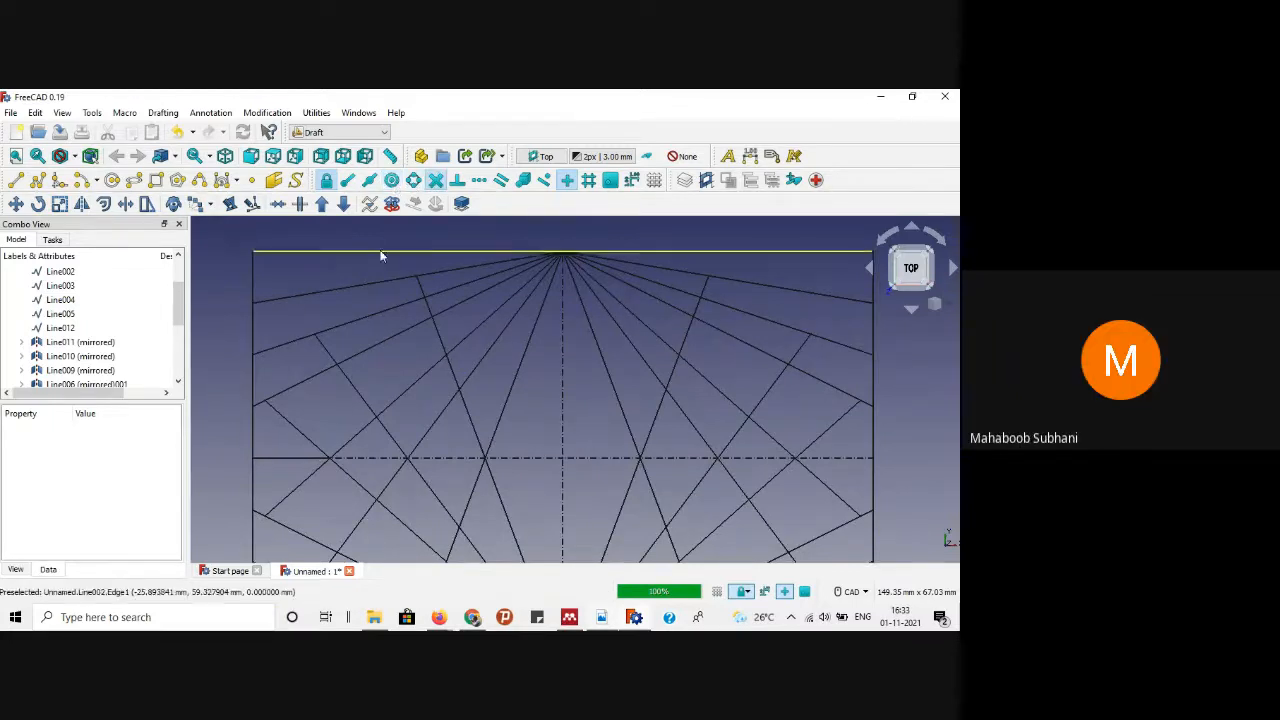
pyautogui.click(25, 179)
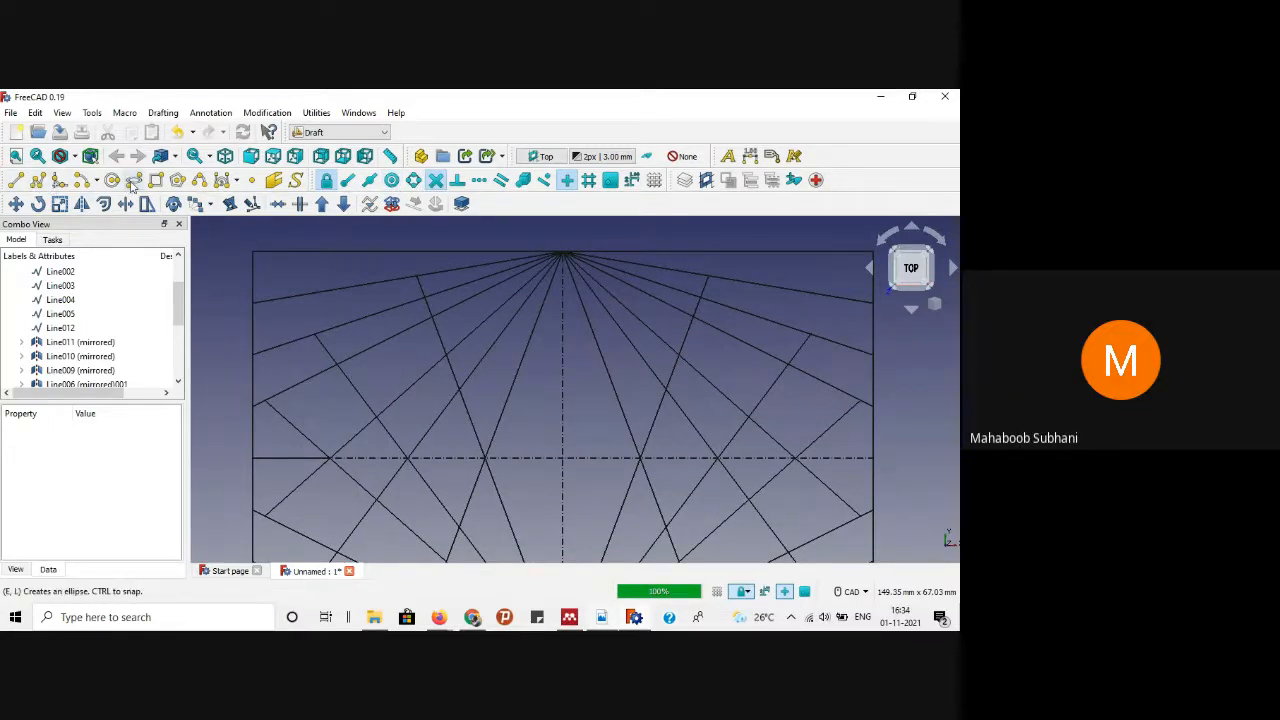
pyautogui.click(329, 457)
pyautogui.scroll(1, 258, 457)
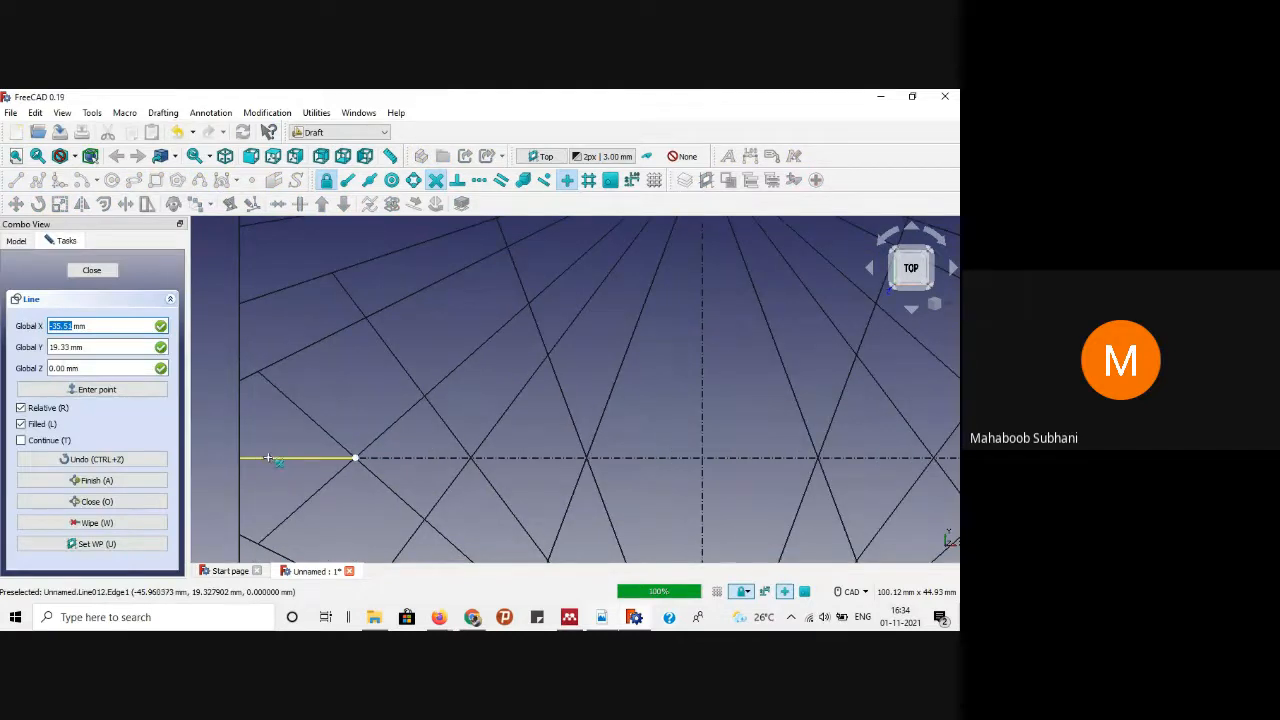
pyautogui.click(241, 457)
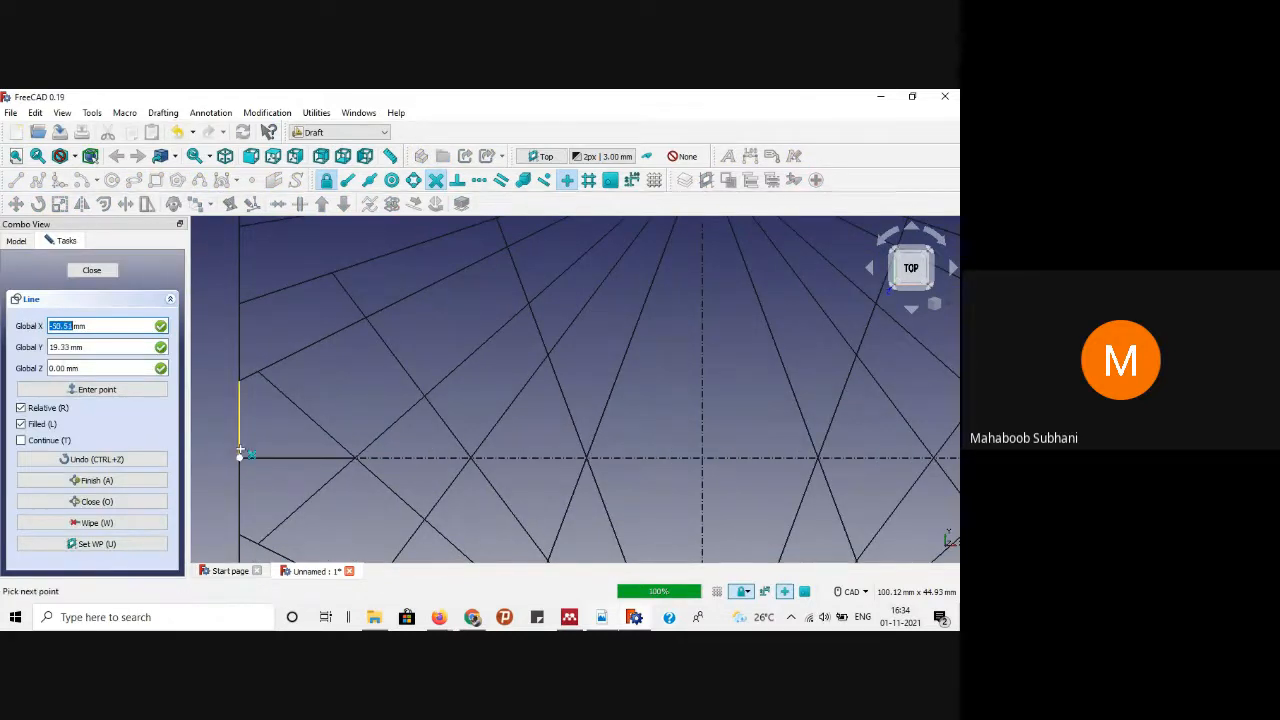
pyautogui.scroll(2, 264, 371)
pyautogui.click(255, 372)
# Step: Continue the B-spline through the upper-left quadrant's two remaining ellipse points to the rectangle's top-edge midpoint, and finish it as an open curve
pyautogui.scroll(-2, 255, 372)
pyautogui.scroll(5, 327, 272)
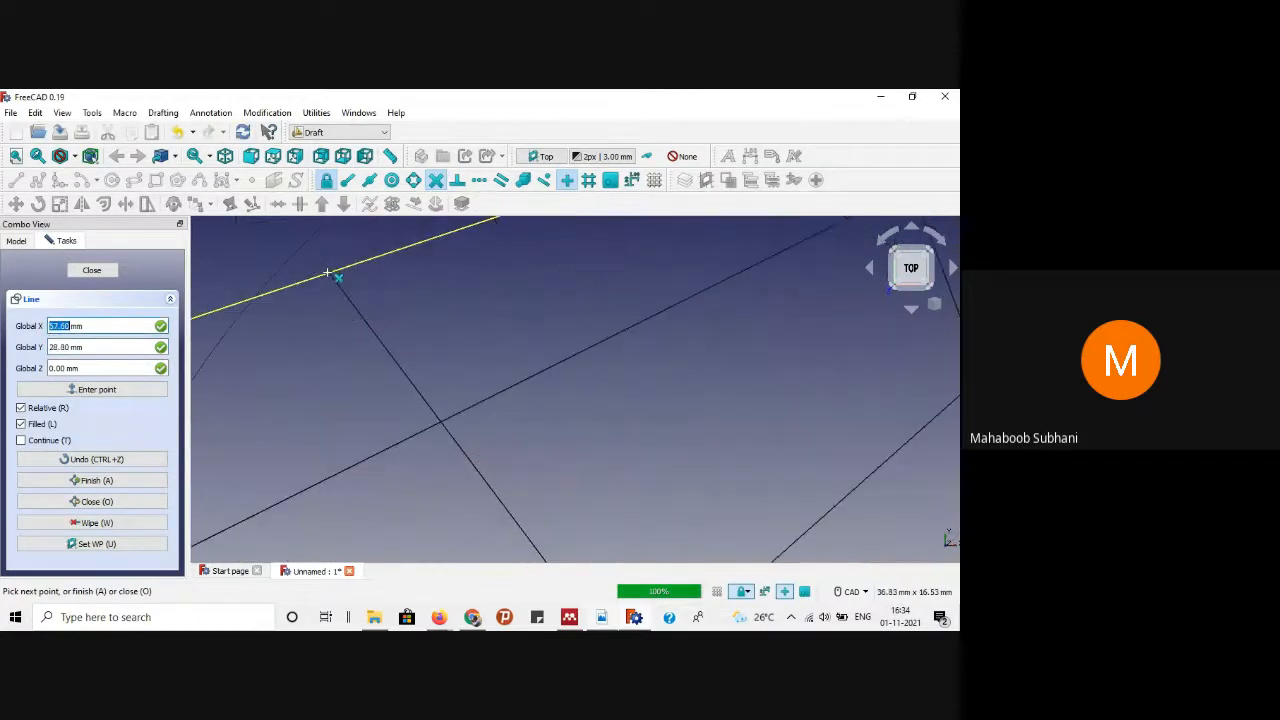
pyautogui.scroll(-6, 333, 275)
pyautogui.scroll(5, 400, 245)
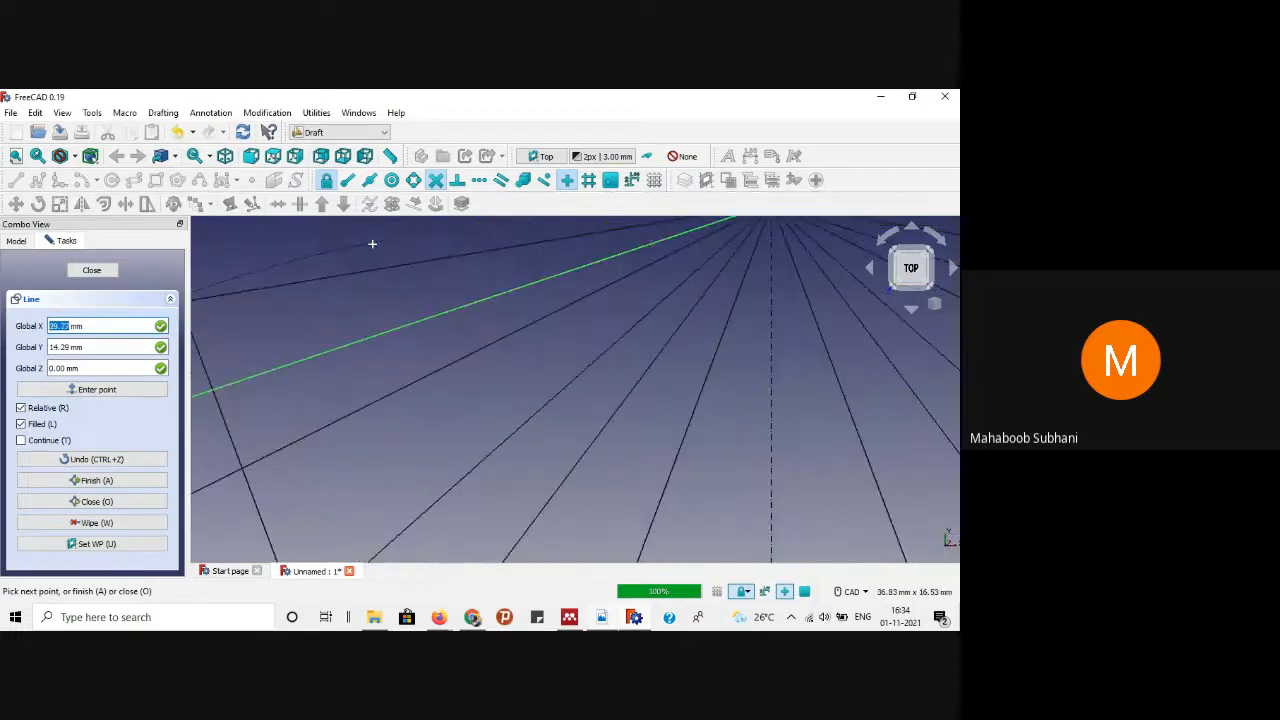
pyautogui.scroll(-1, 270, 283)
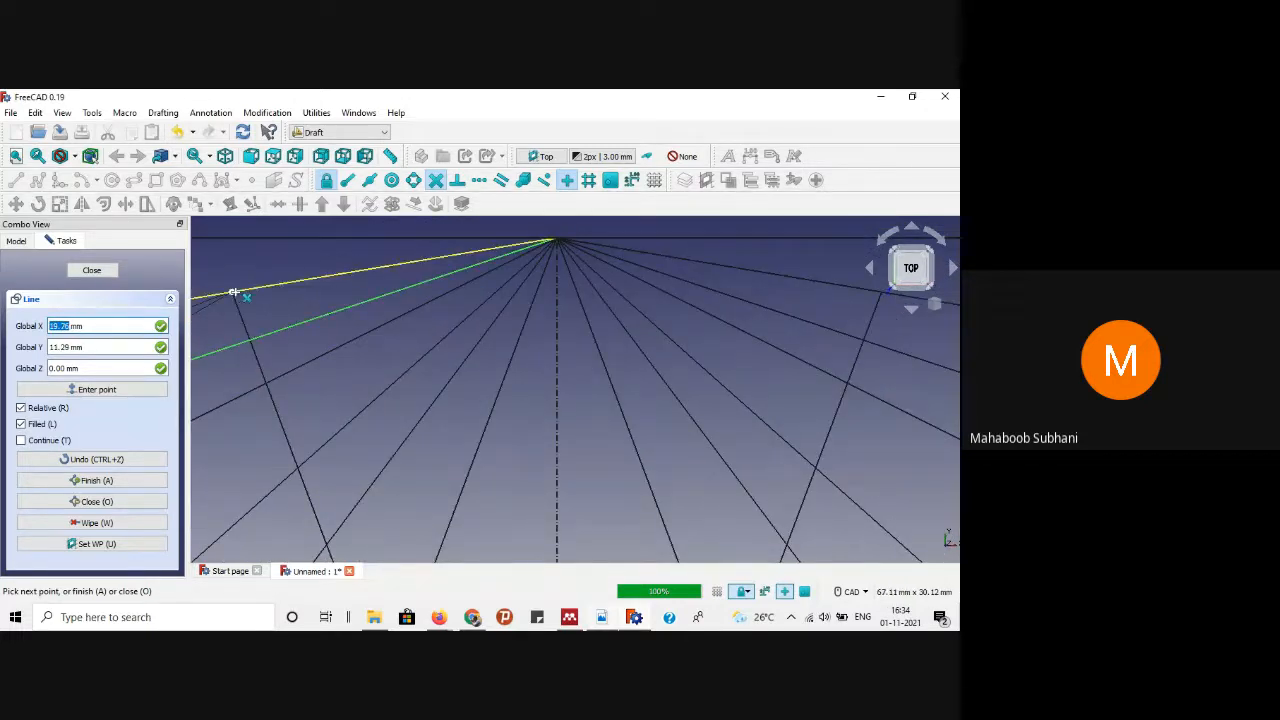
pyautogui.click(233, 292)
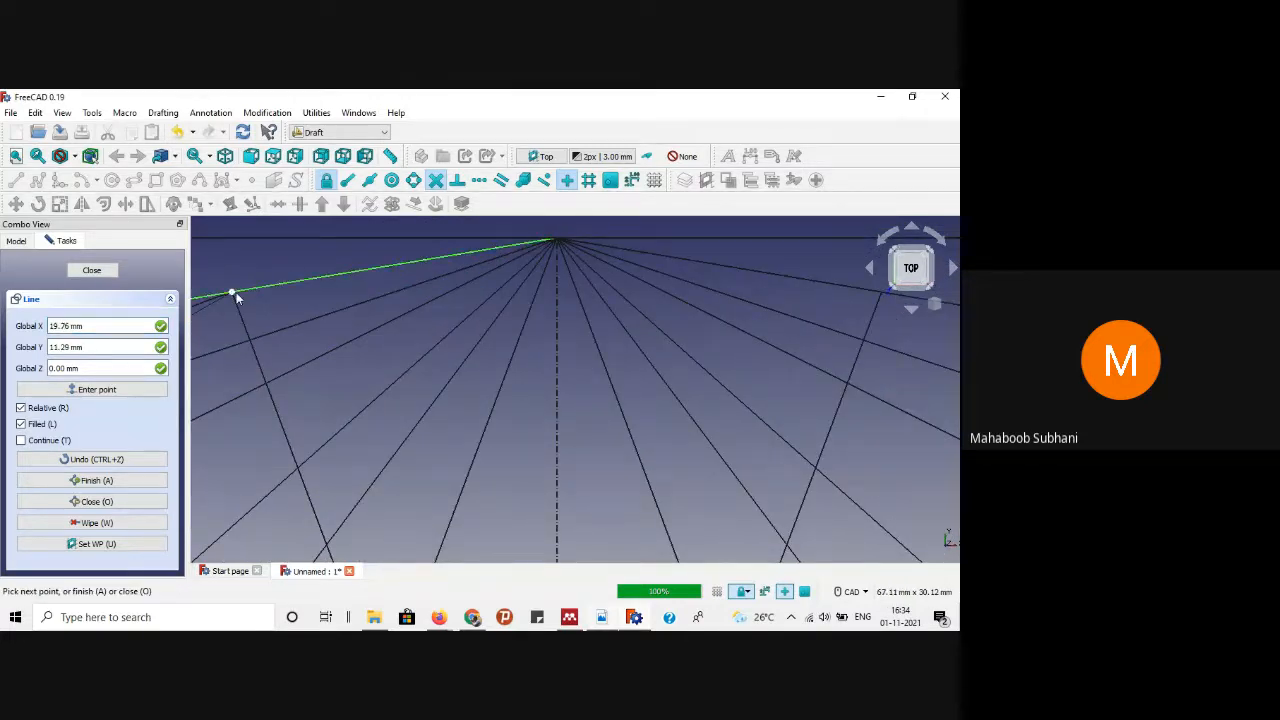
pyautogui.click(557, 240)
pyautogui.scroll(-4, 557, 240)
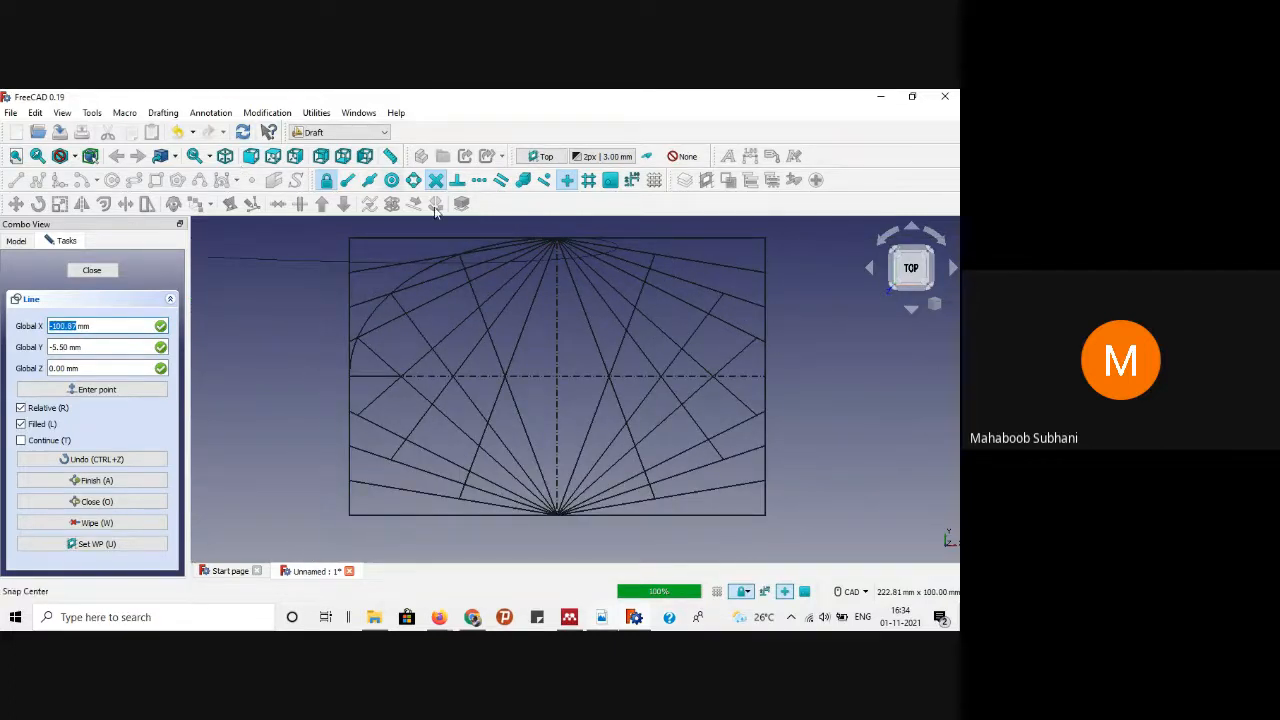
pyautogui.press('a')
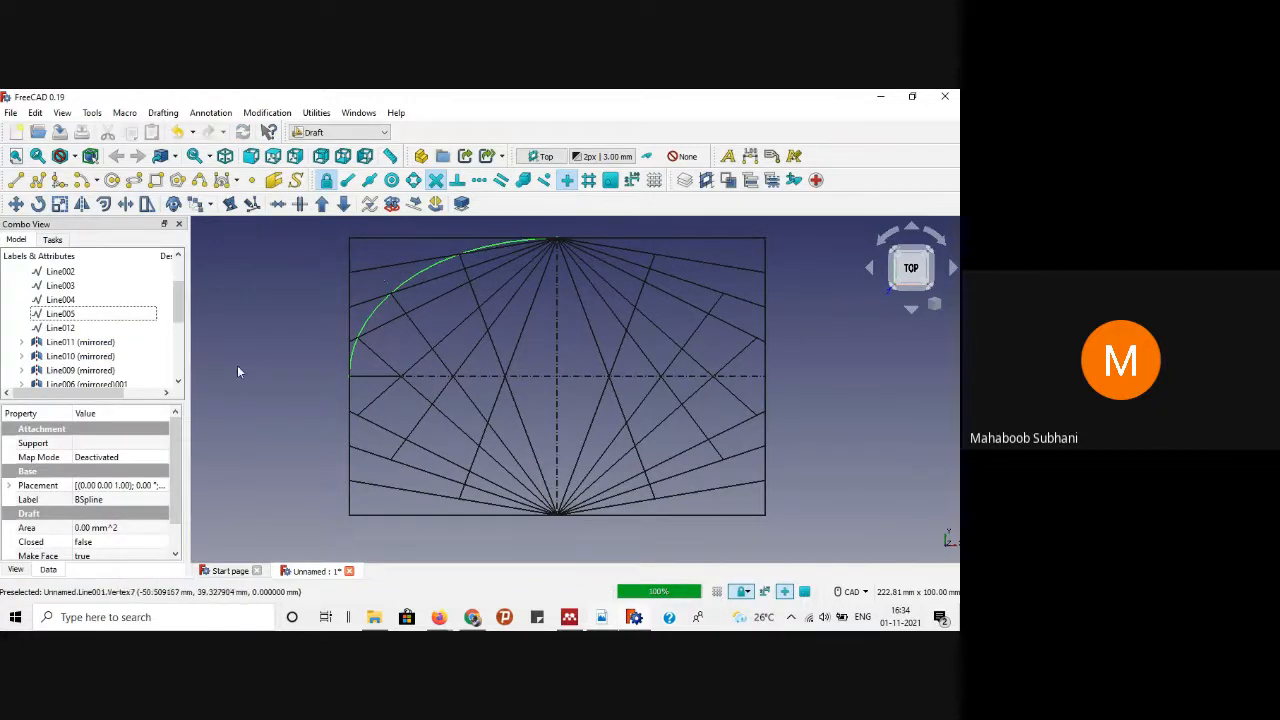
# Step: Smooth the B-spline's display with an angular deflection of 1.00° and a deviation of 0.01, and clear the selection
pyautogui.scroll(-2, 177, 445)
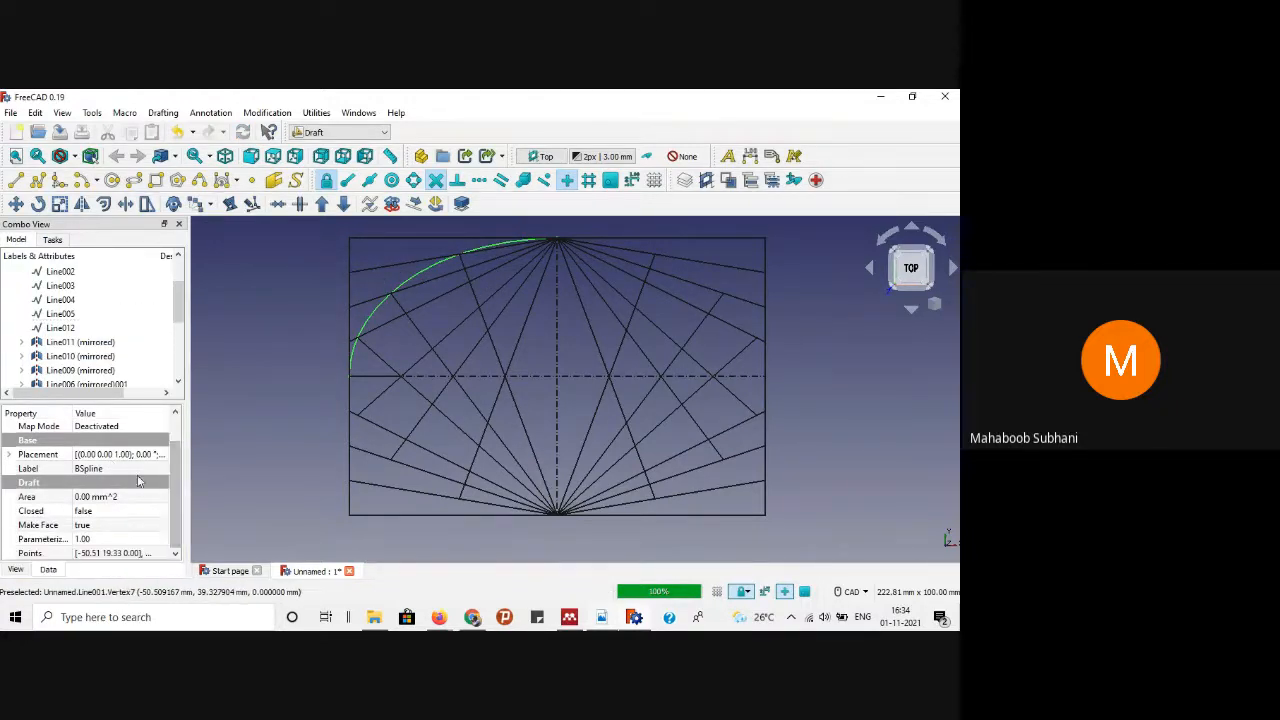
pyautogui.scroll(2, 60, 530)
pyautogui.click(15, 570)
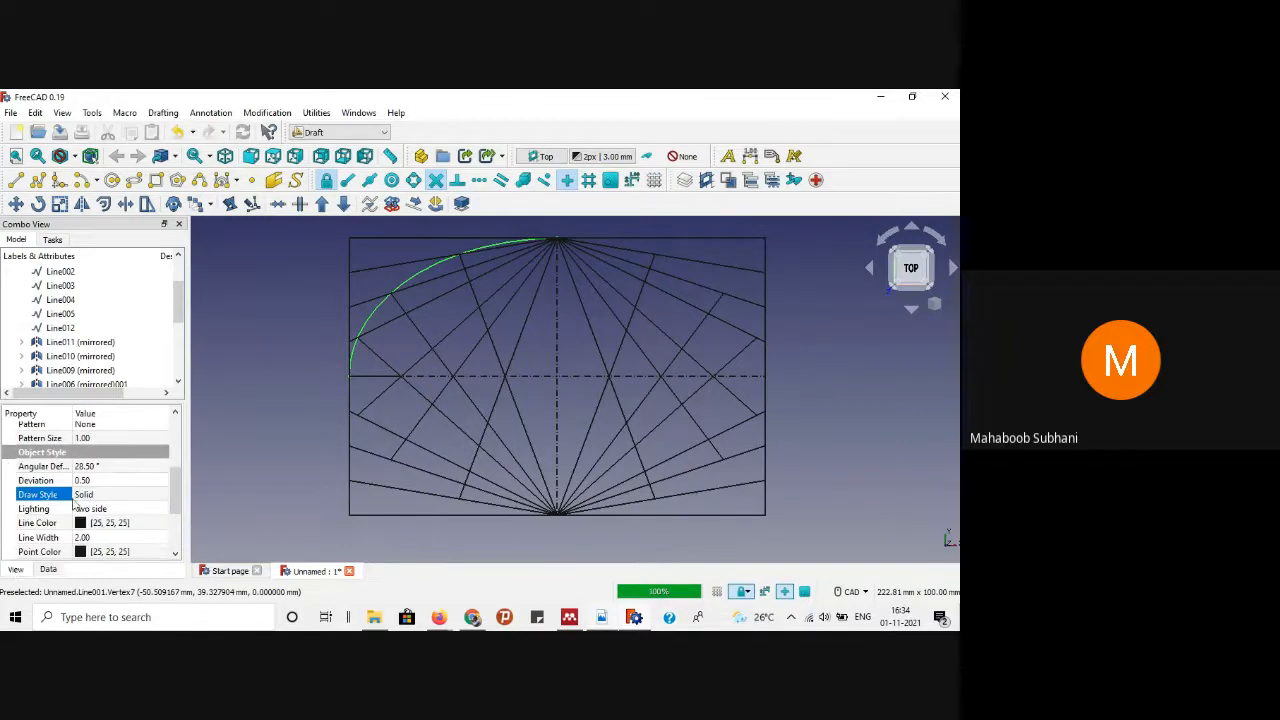
pyautogui.click(99, 466)
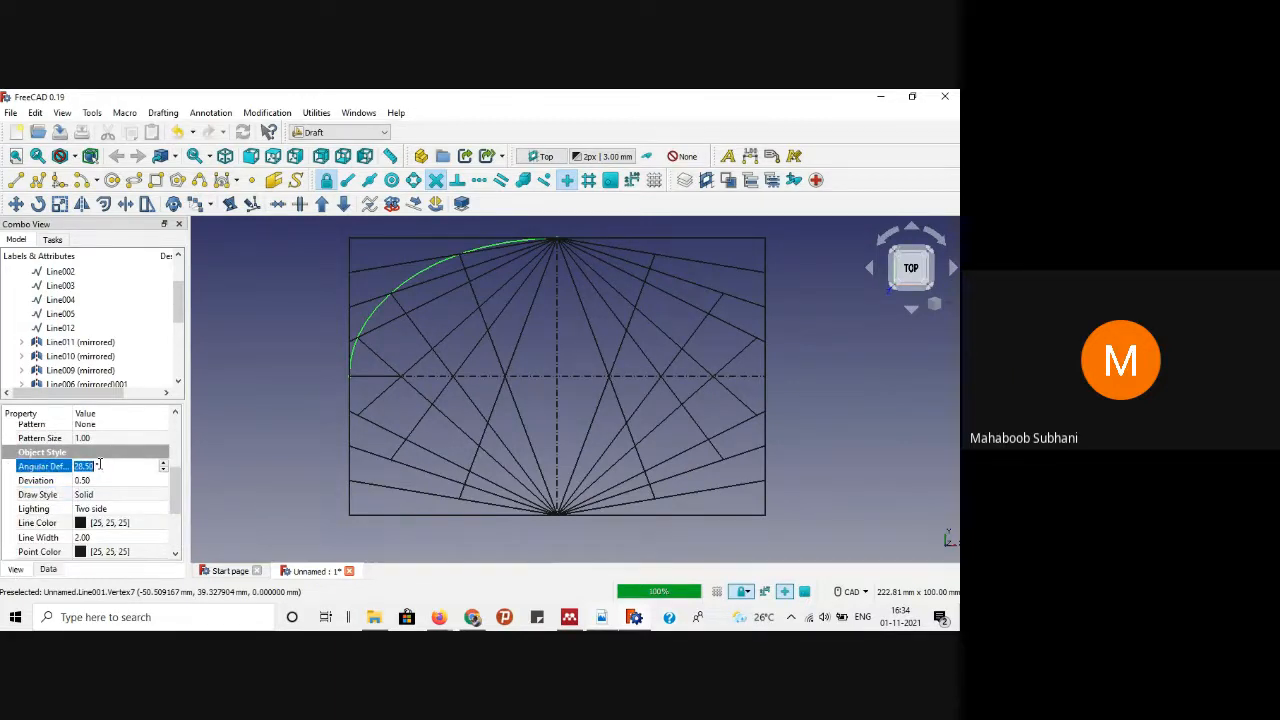
pyautogui.press('Return')
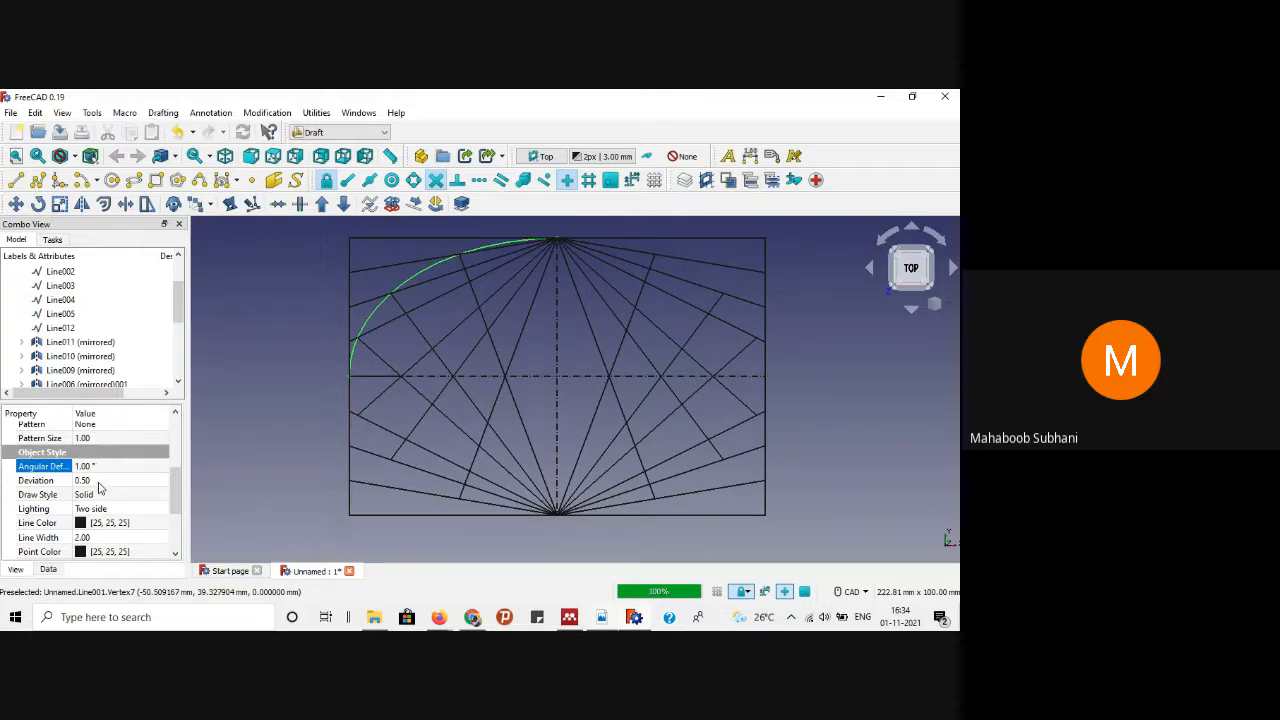
pyautogui.click(94, 481)
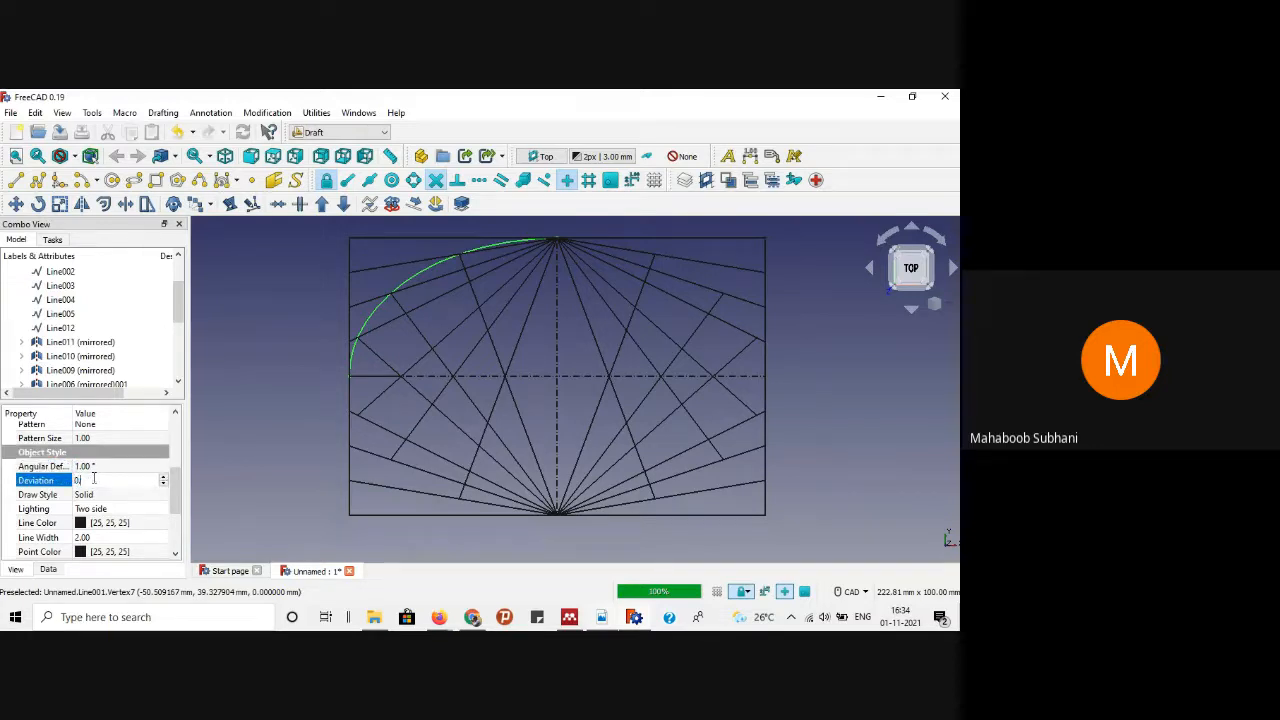
pyautogui.write('0.01')
pyautogui.press('Return')
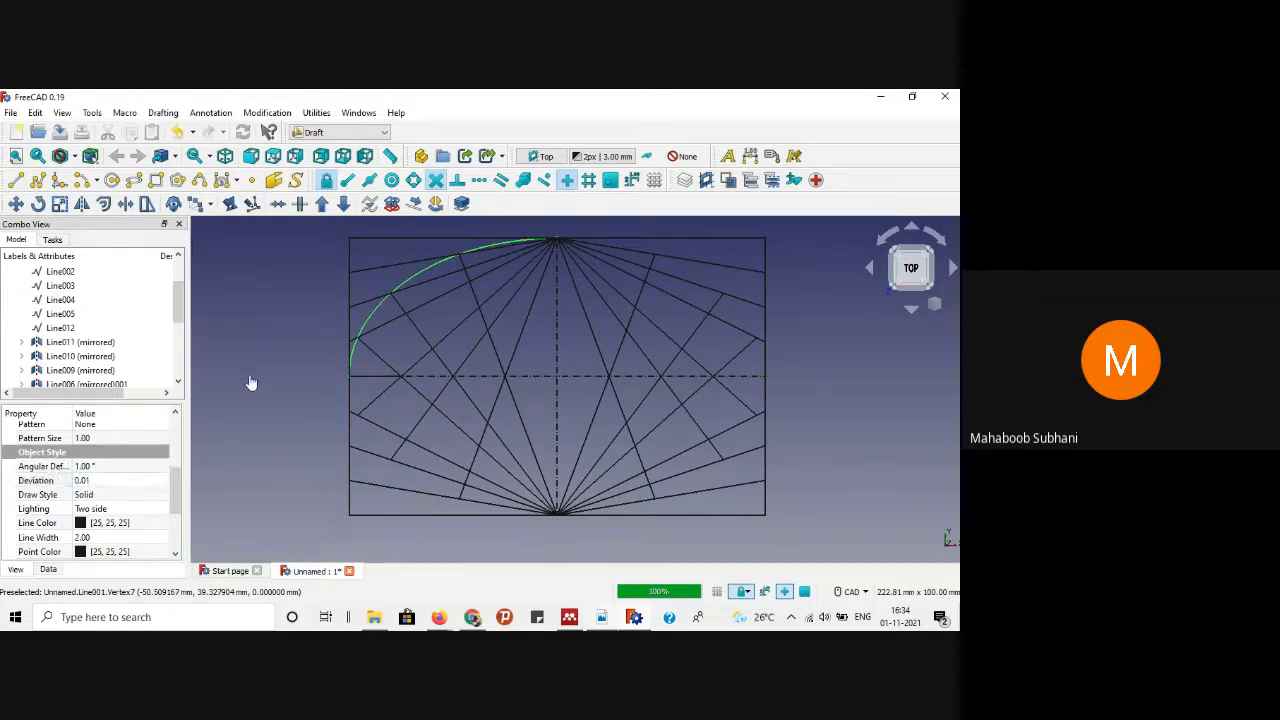
pyautogui.click(252, 377)
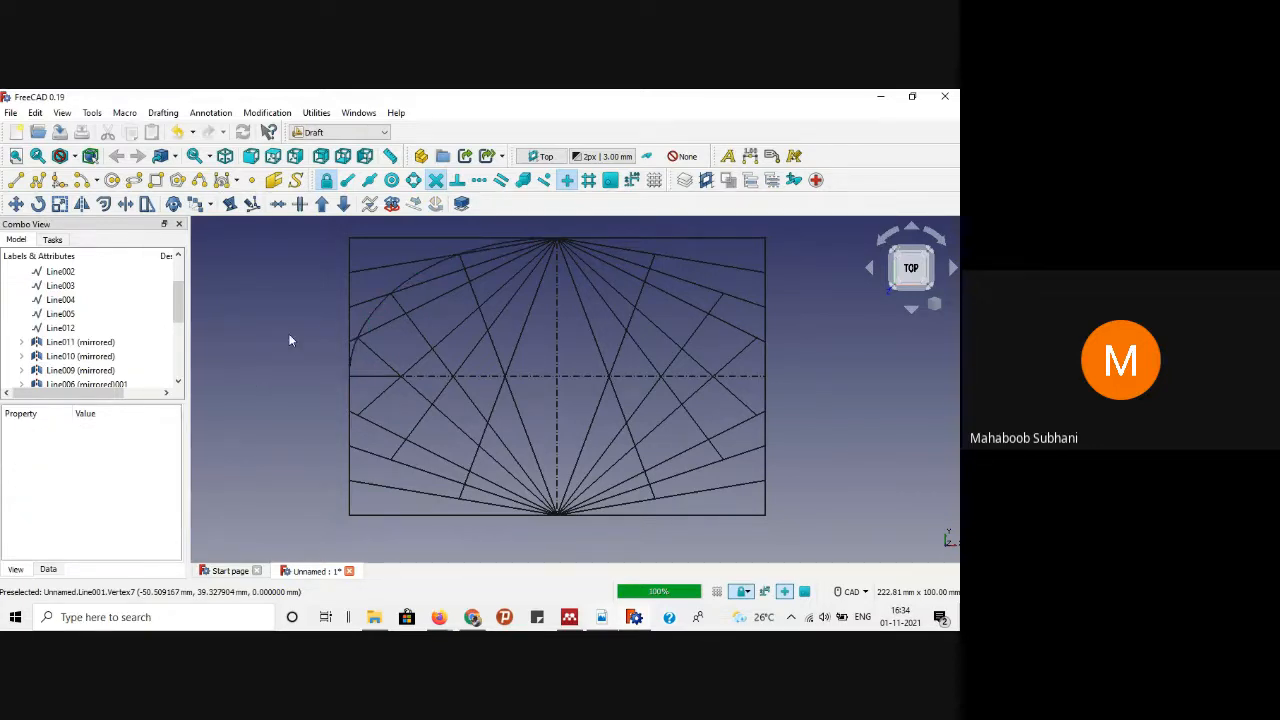
# Step: Mirror the upper-left B-spline about the rectangle's horizontal centre line, and clear the selection
pyautogui.click(417, 277)
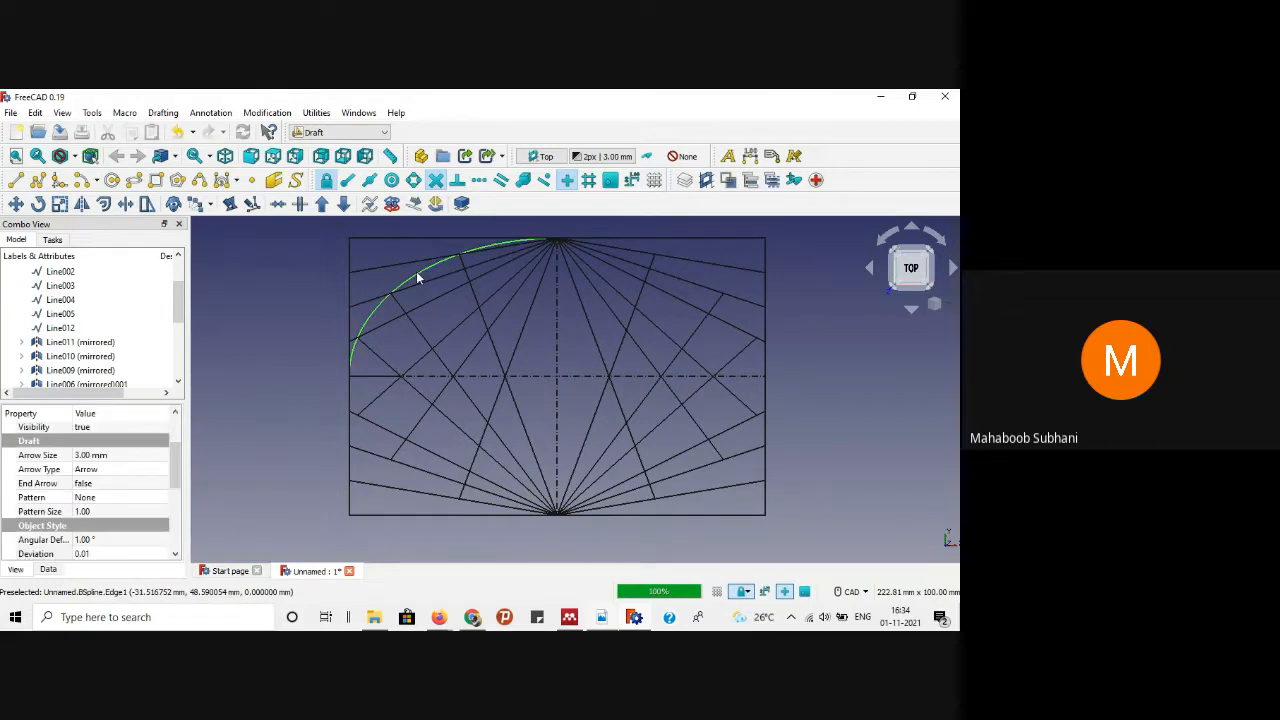
pyautogui.click(82, 204)
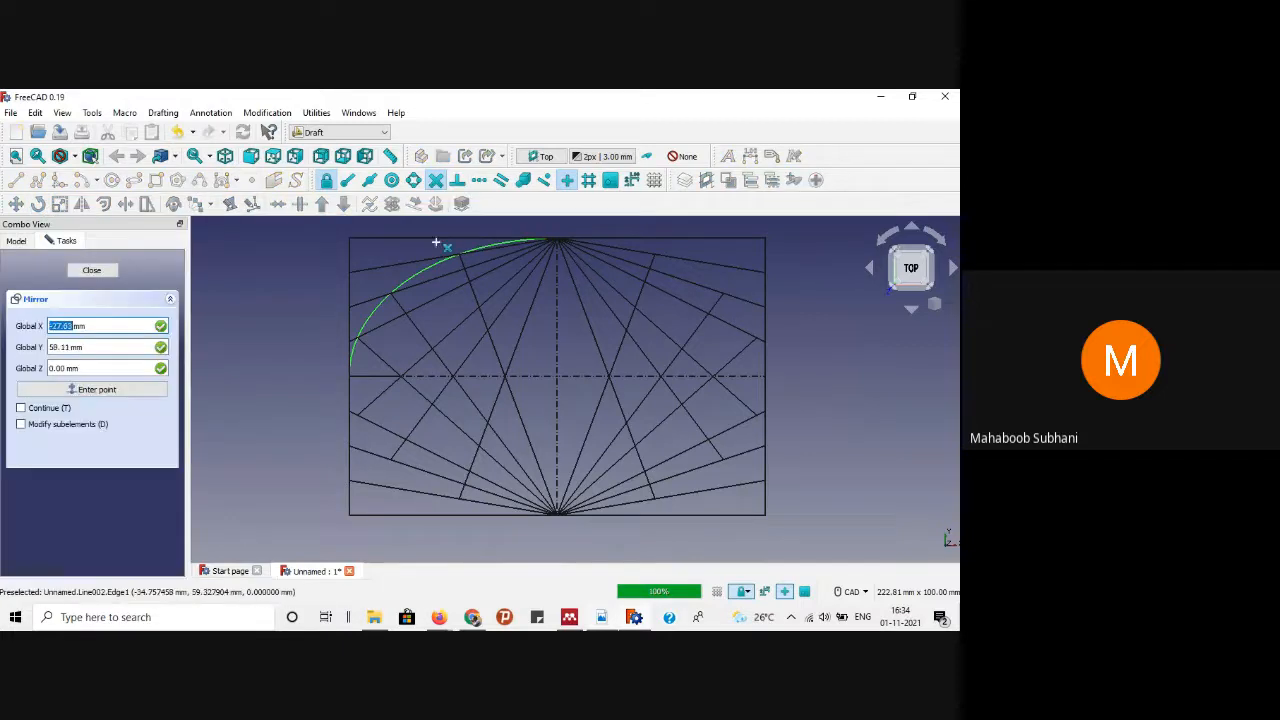
pyautogui.click(351, 376)
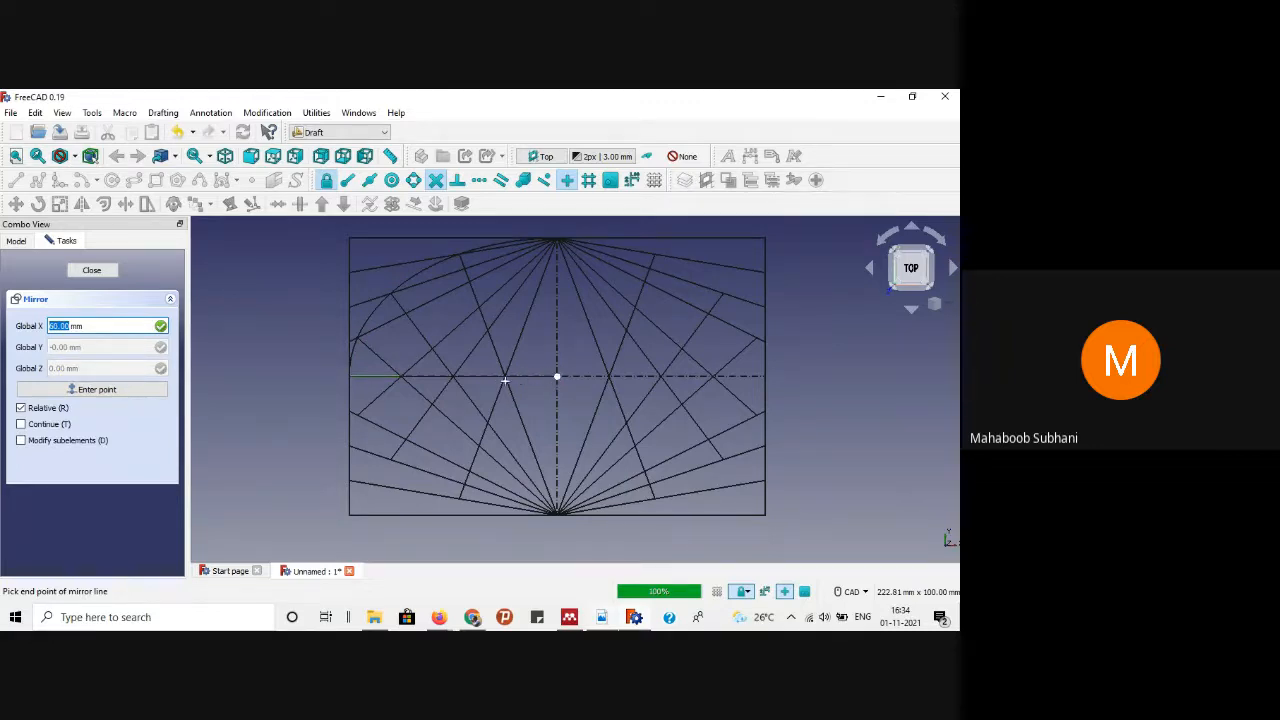
pyautogui.click(505, 380)
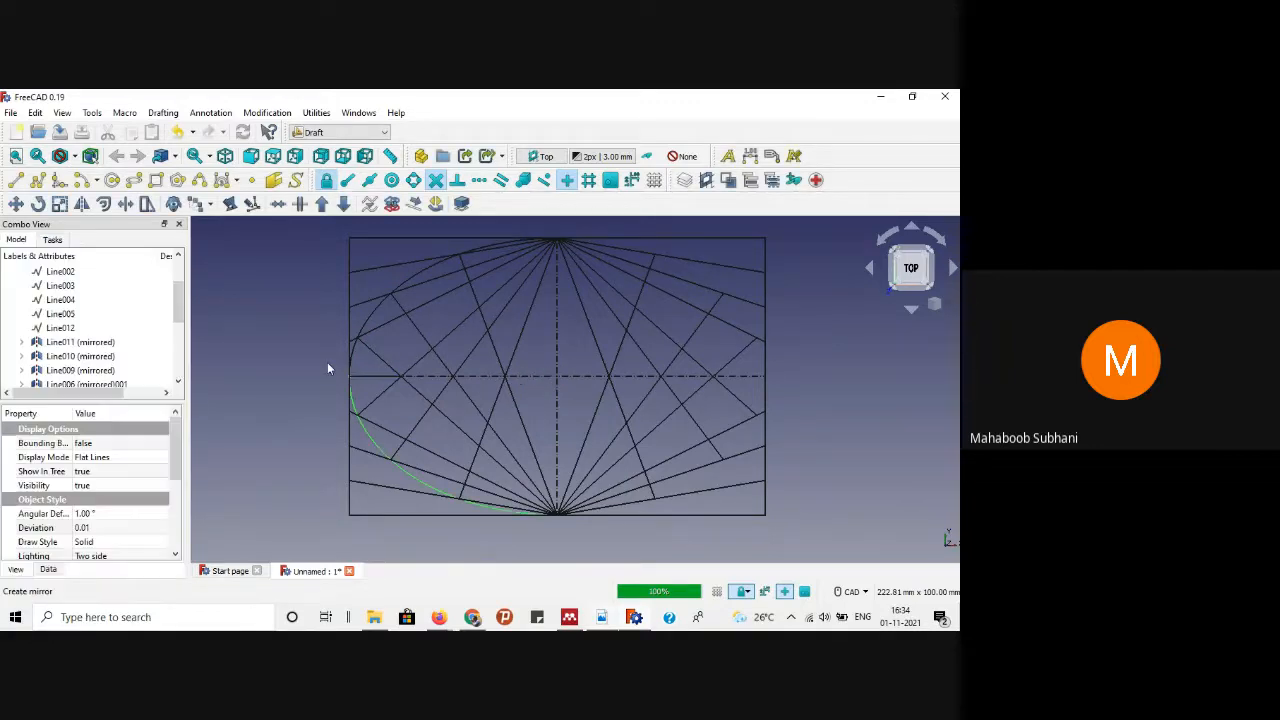
pyautogui.click(318, 442)
# Step: Mirror the upper-left and lower-left curves together about the rectangle's vertical centre line, and clear the selection
pyautogui.click(373, 316)
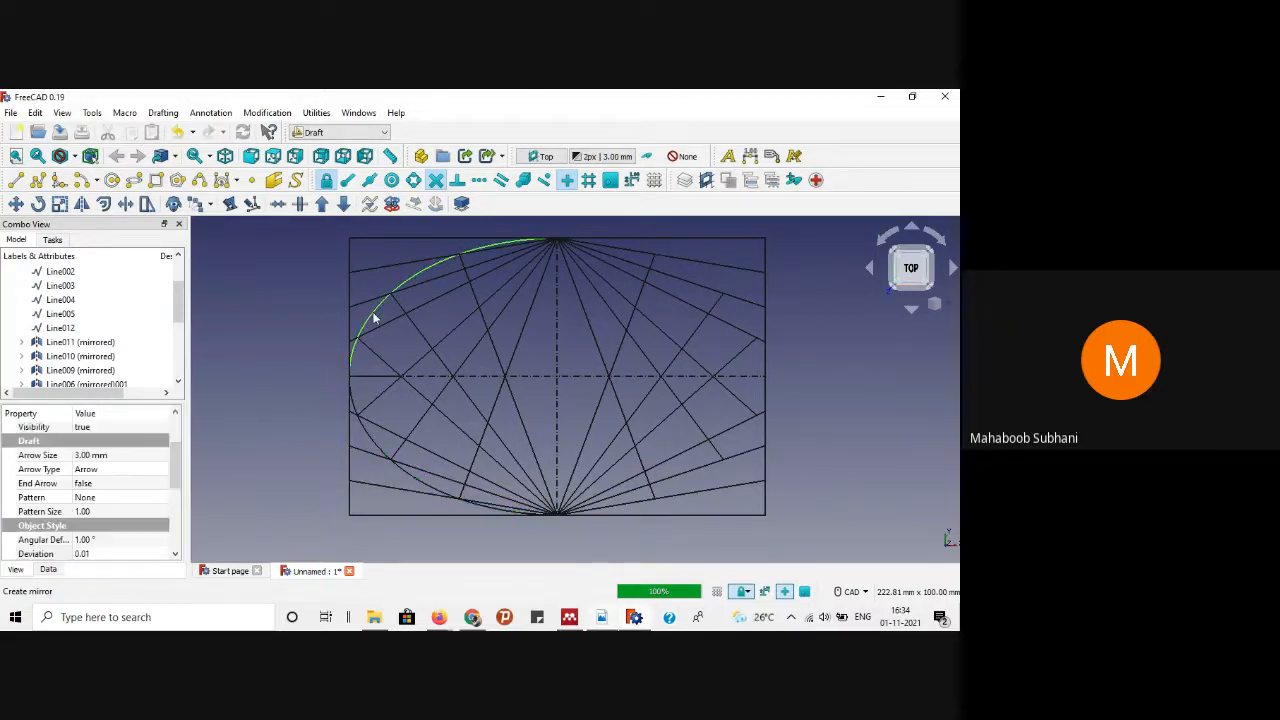
pyautogui.keyDown('ctrl'); pyautogui.click(353, 405); pyautogui.keyUp('ctrl')
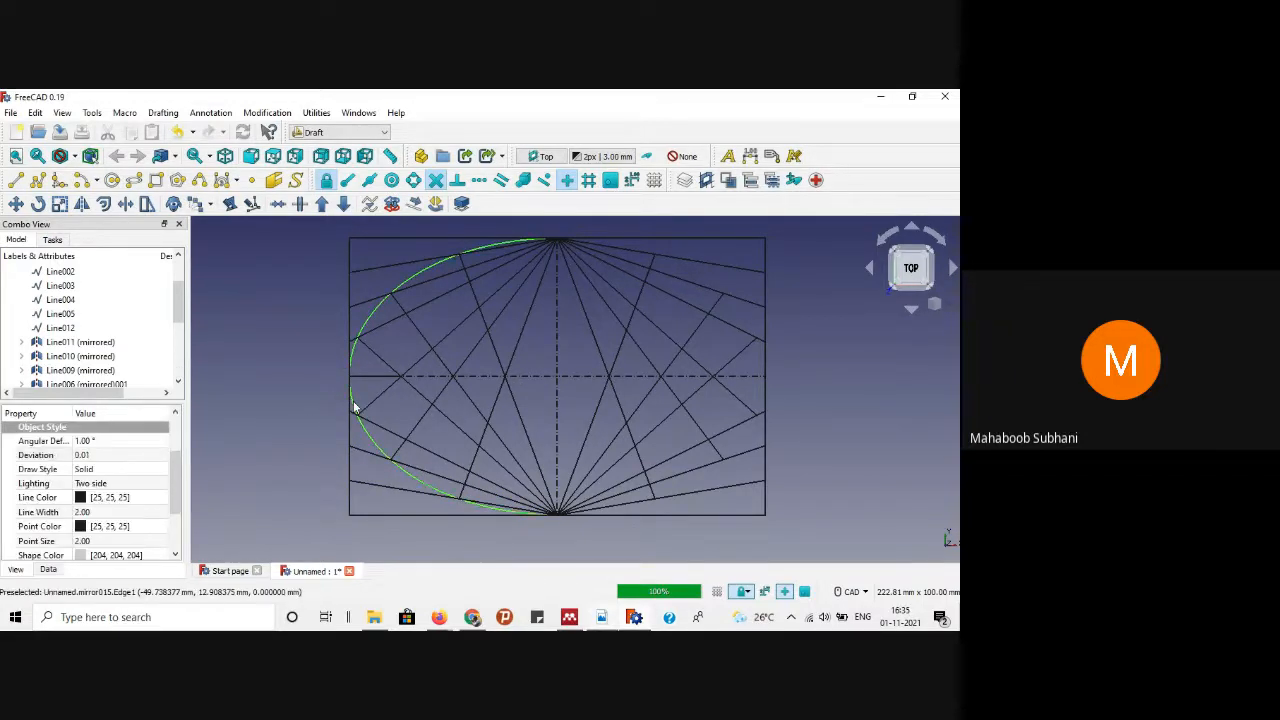
pyautogui.click(82, 204)
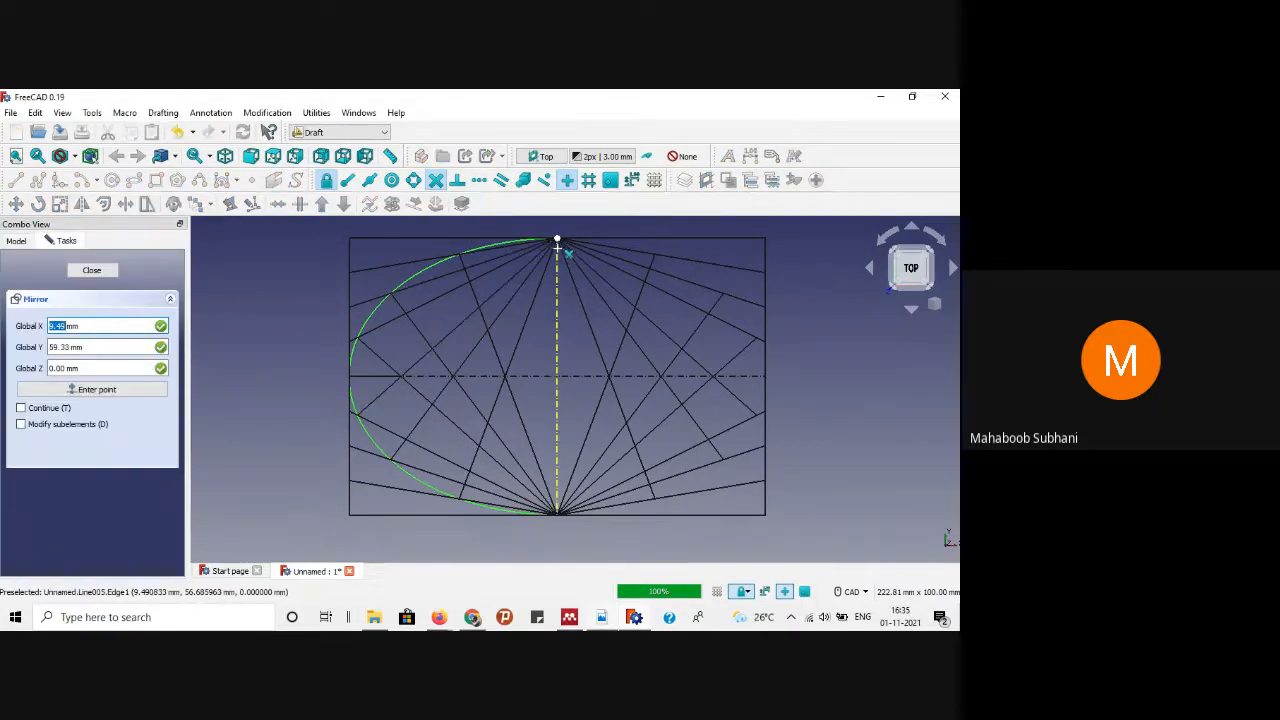
pyautogui.click(557, 242)
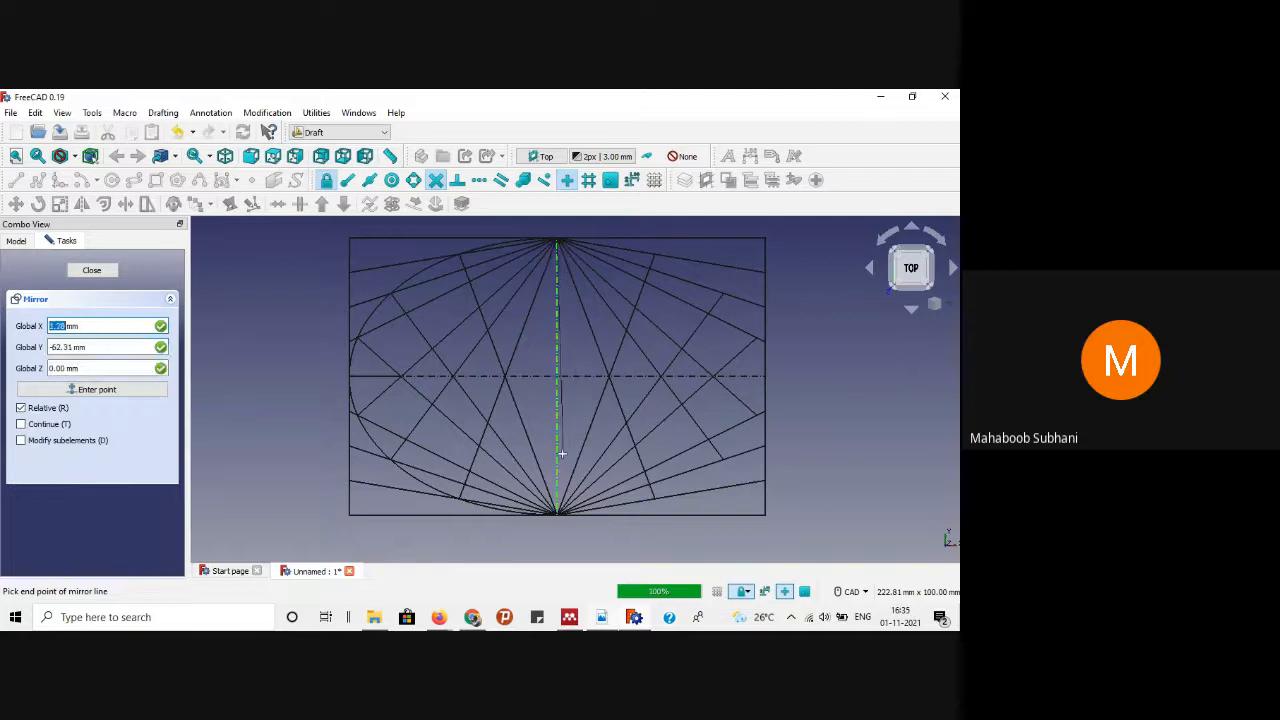
pyautogui.scroll(4, 557, 512)
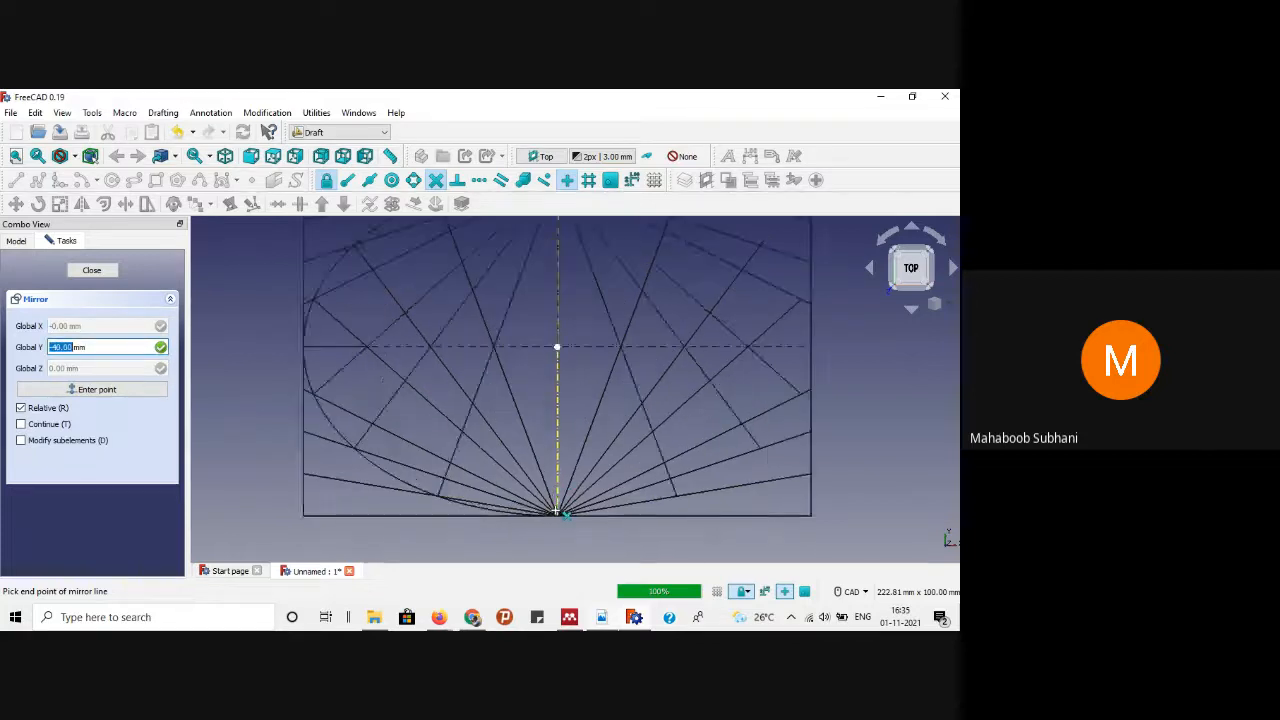
pyautogui.click(559, 513)
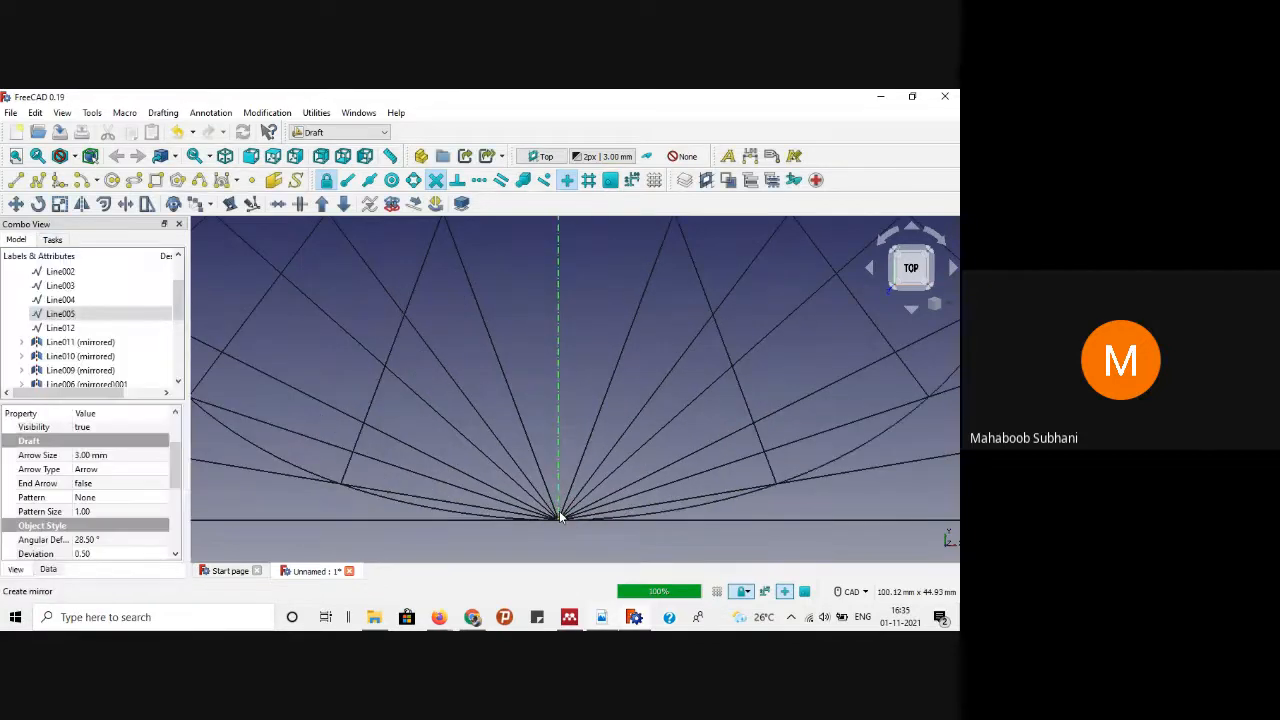
pyautogui.scroll(-4, 559, 511)
pyautogui.click(775, 355)
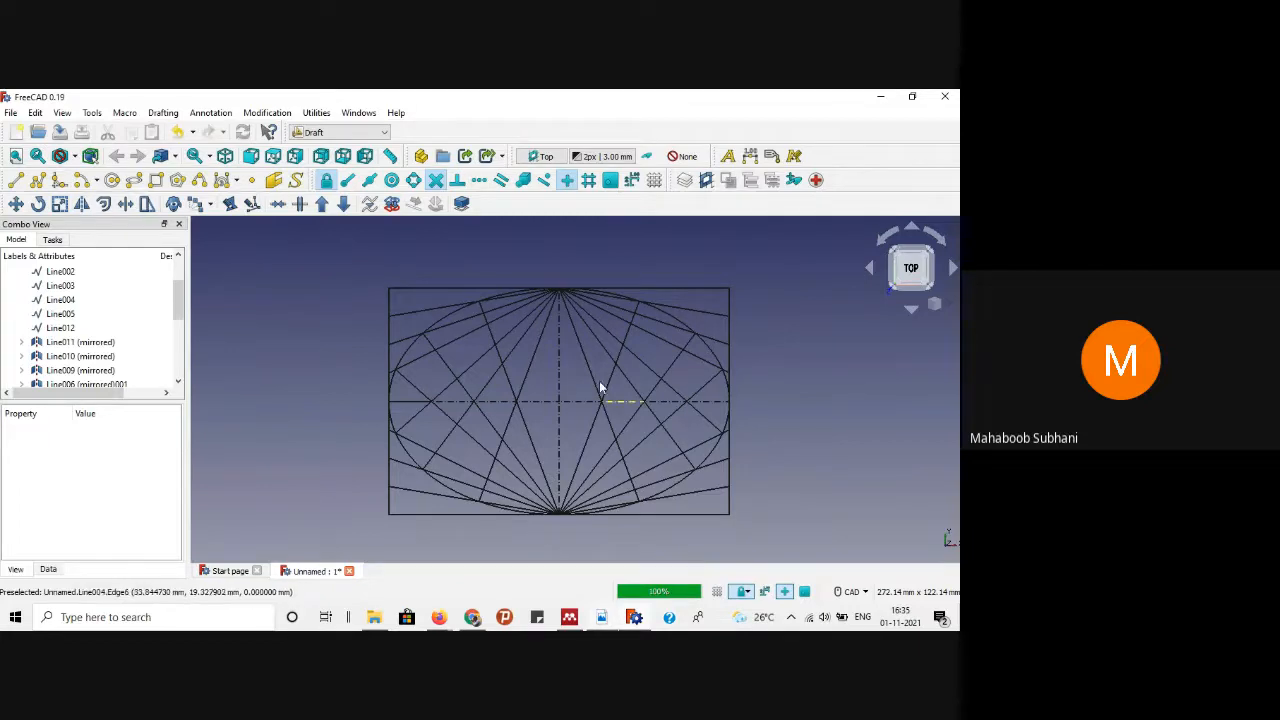
# Step: Set the line width of all four ellipse quarter curves to 3.00
pyautogui.click(446, 316)
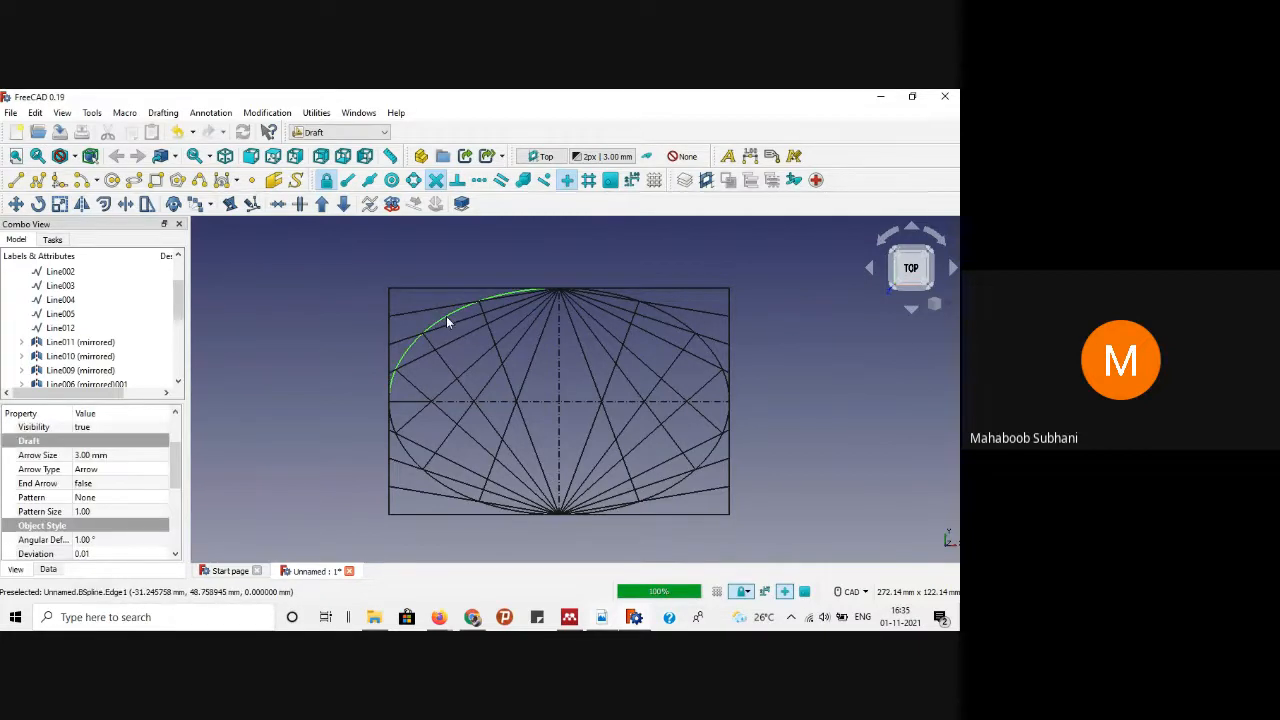
pyautogui.keyDown('ctrl'); pyautogui.click(392, 424); pyautogui.keyUp('ctrl')
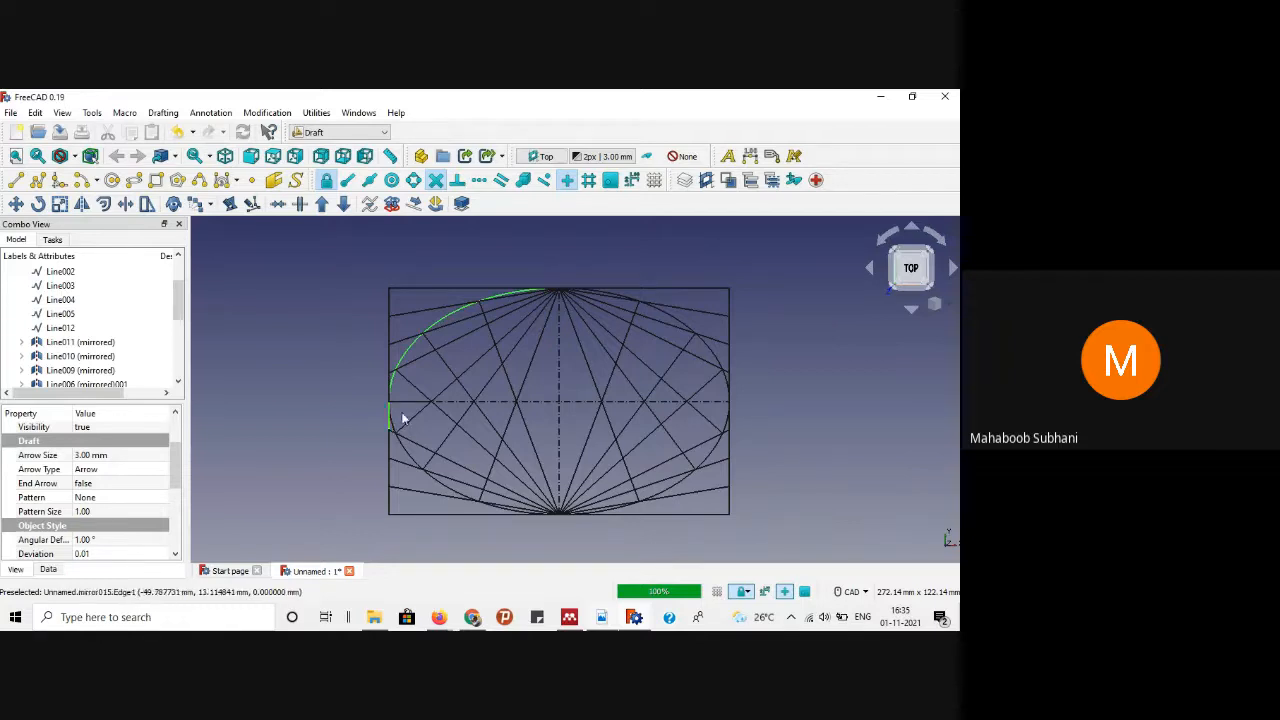
pyautogui.click(414, 348)
pyautogui.click(410, 355)
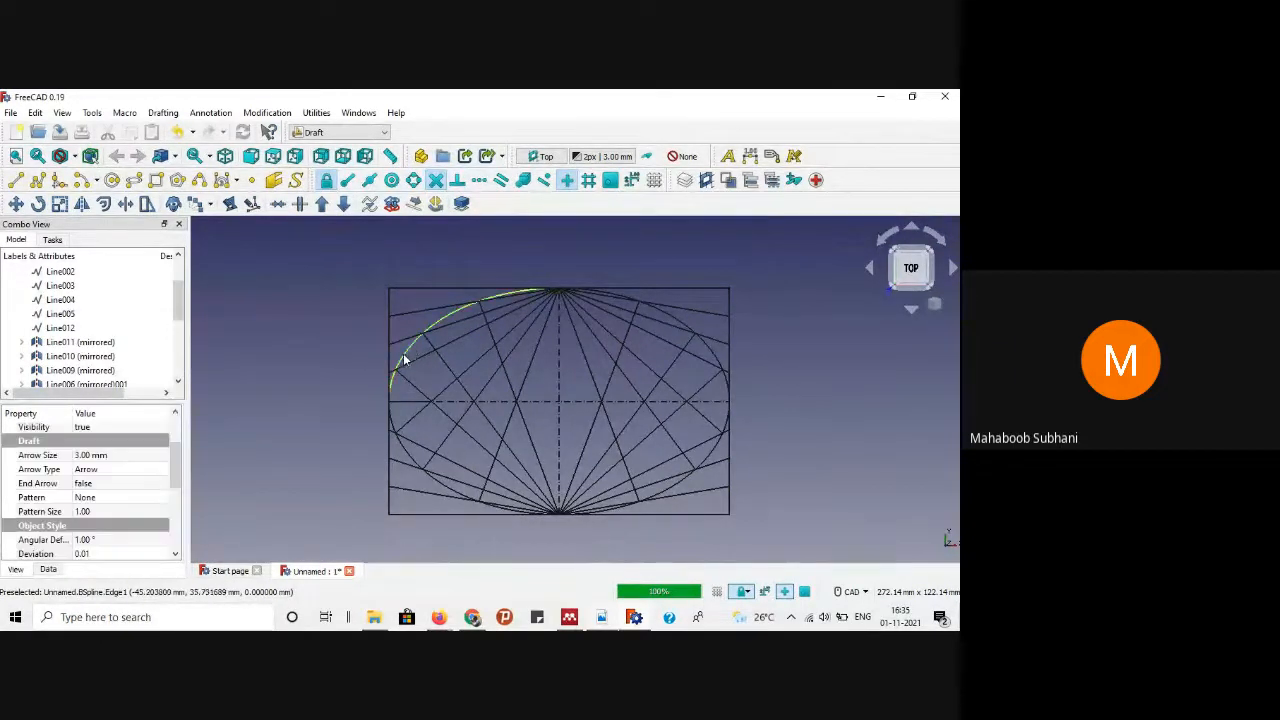
pyautogui.keyDown('ctrl'); pyautogui.click(401, 449); pyautogui.keyUp('ctrl')
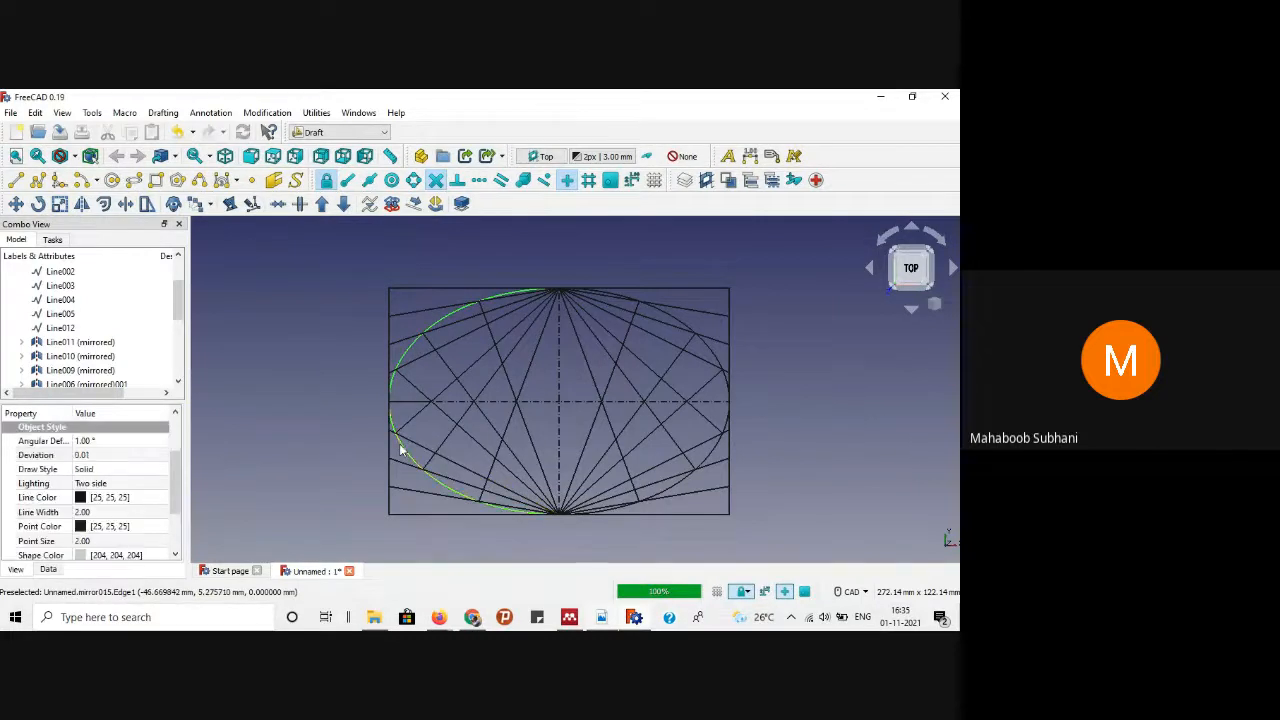
pyautogui.keyDown('ctrl'); pyautogui.click(708, 456); pyautogui.keyUp('ctrl')
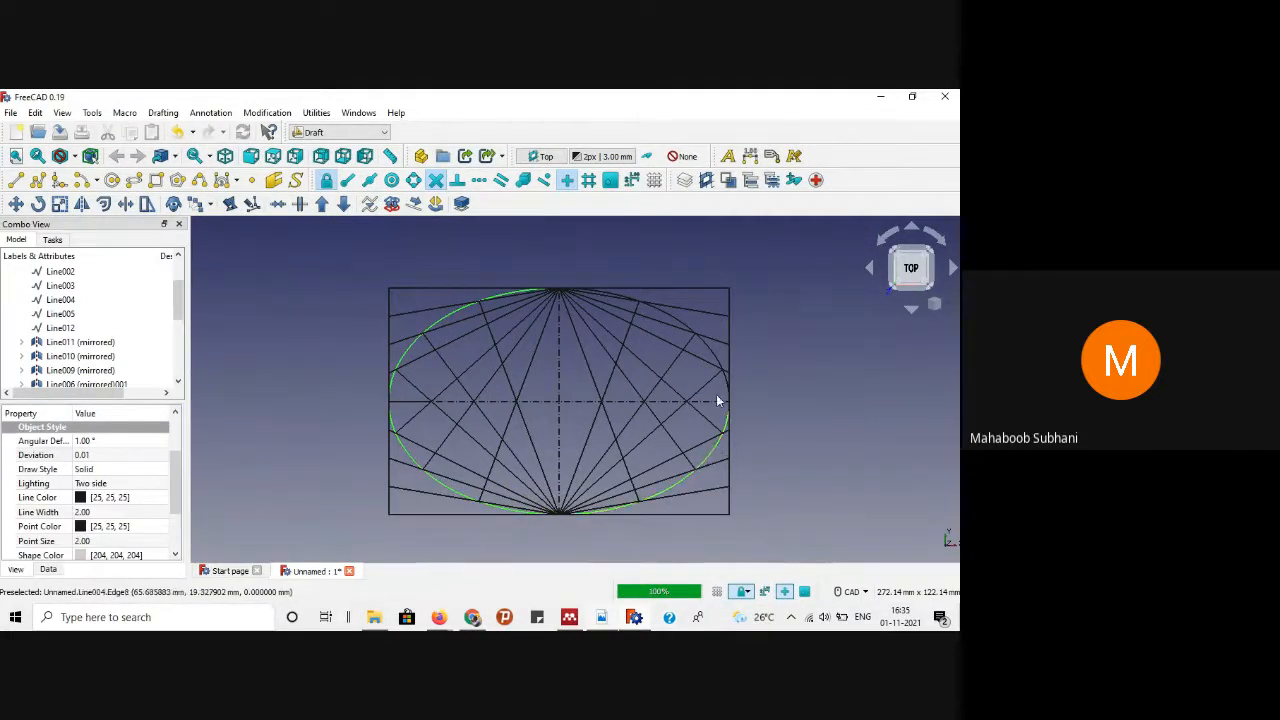
pyautogui.keyDown('ctrl'); pyautogui.click(714, 352); pyautogui.keyUp('ctrl')
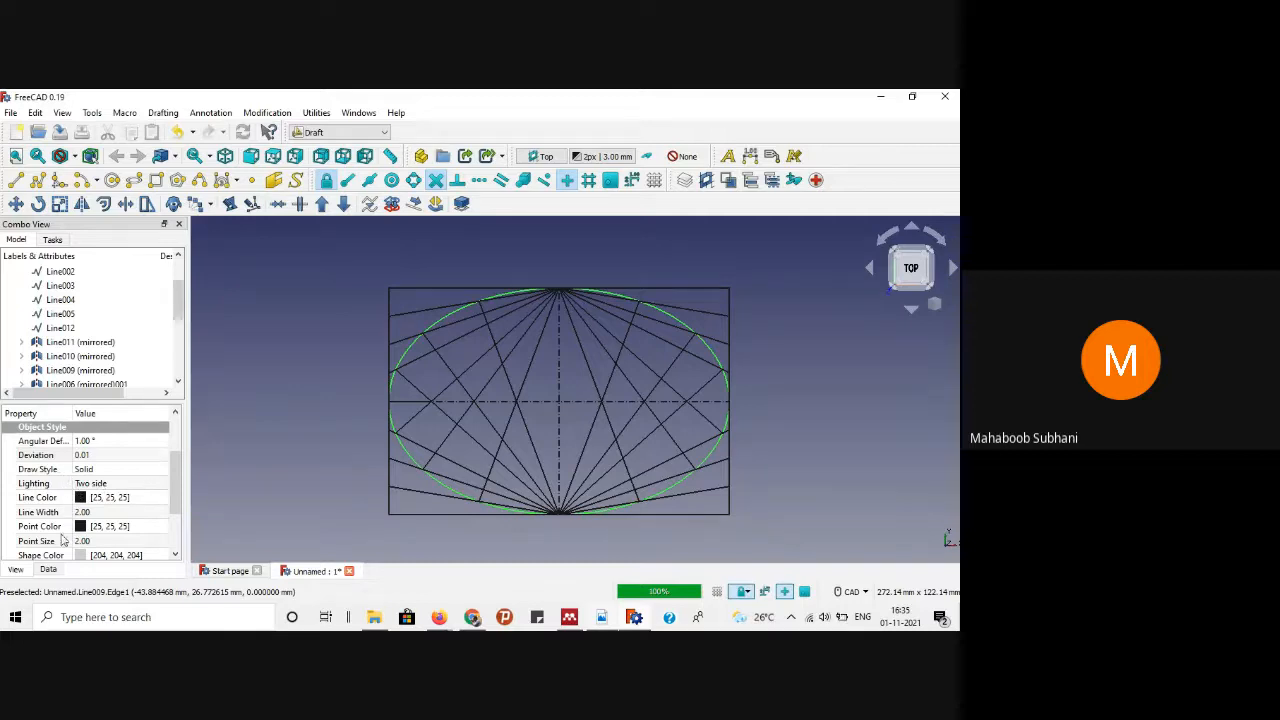
pyautogui.click(86, 512)
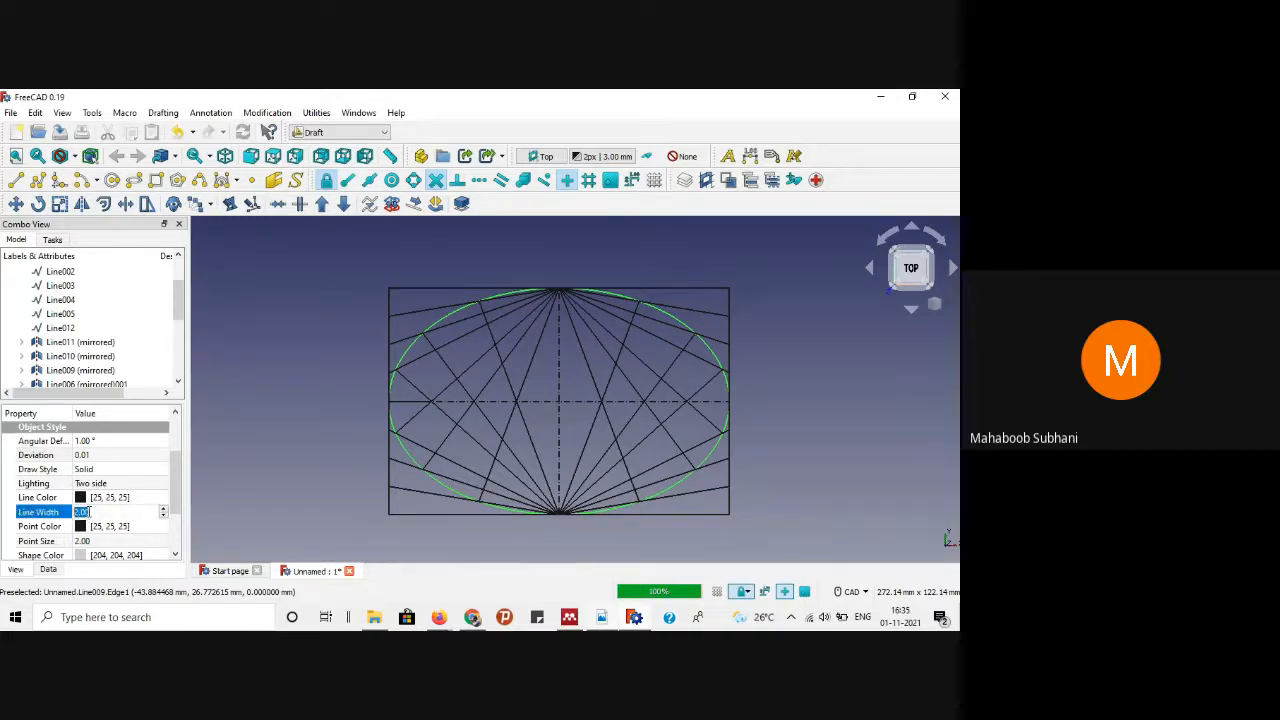
pyautogui.write('3')
pyautogui.press('Return')
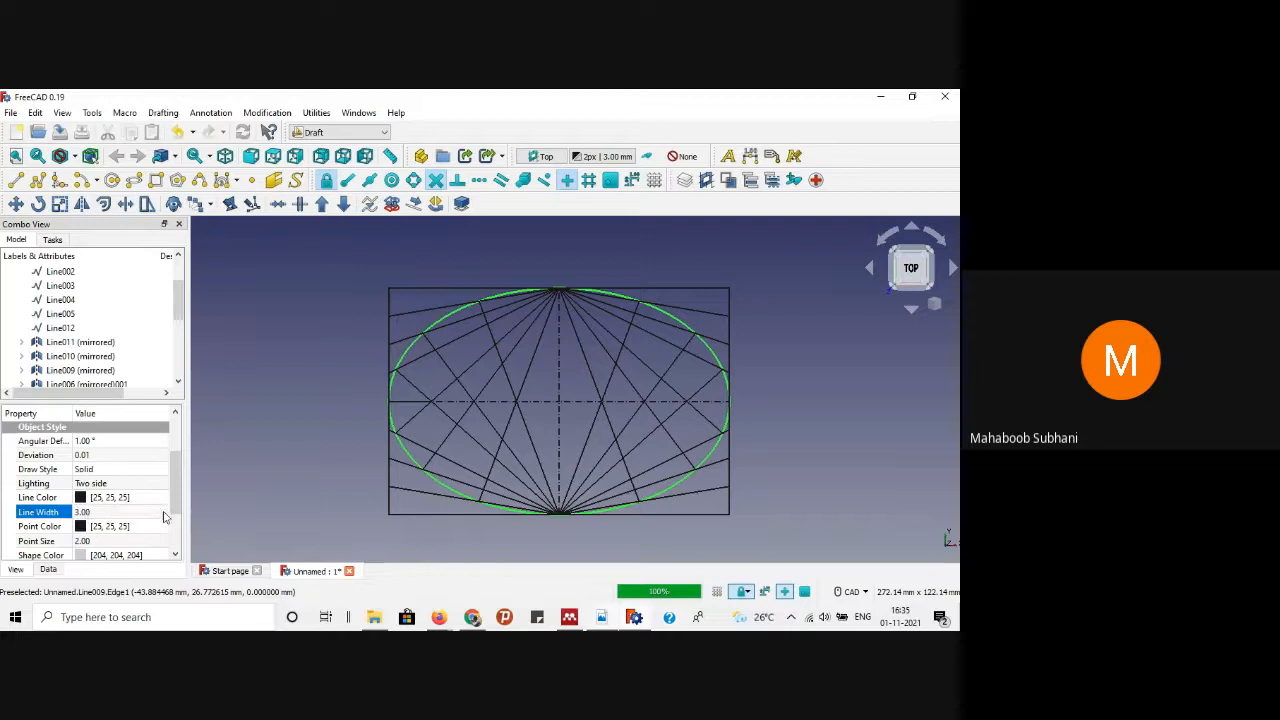
# Step: Change the upper-left B-spline's line colour to red (255, 0, 0), and clear the selection
pyautogui.scroll(-1, 174, 502)
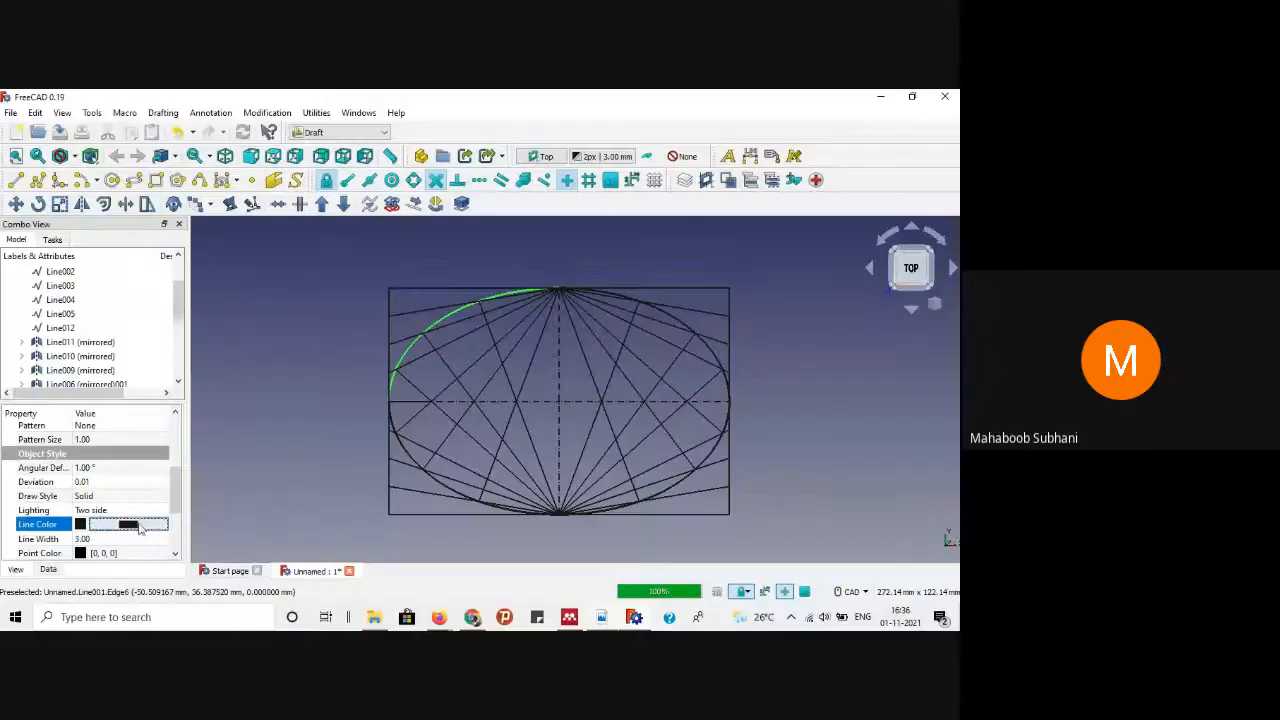
pyautogui.click(128, 524)
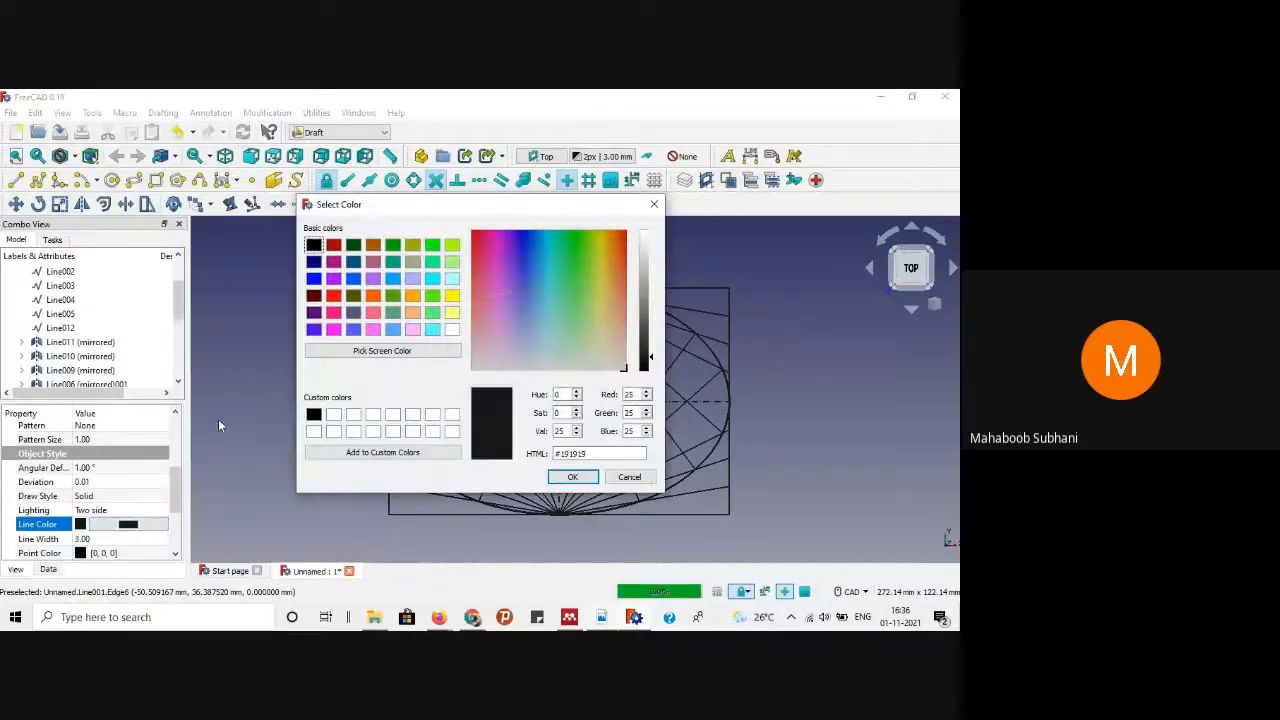
pyautogui.click(334, 295)
pyautogui.click(572, 477)
pyautogui.click(820, 380)
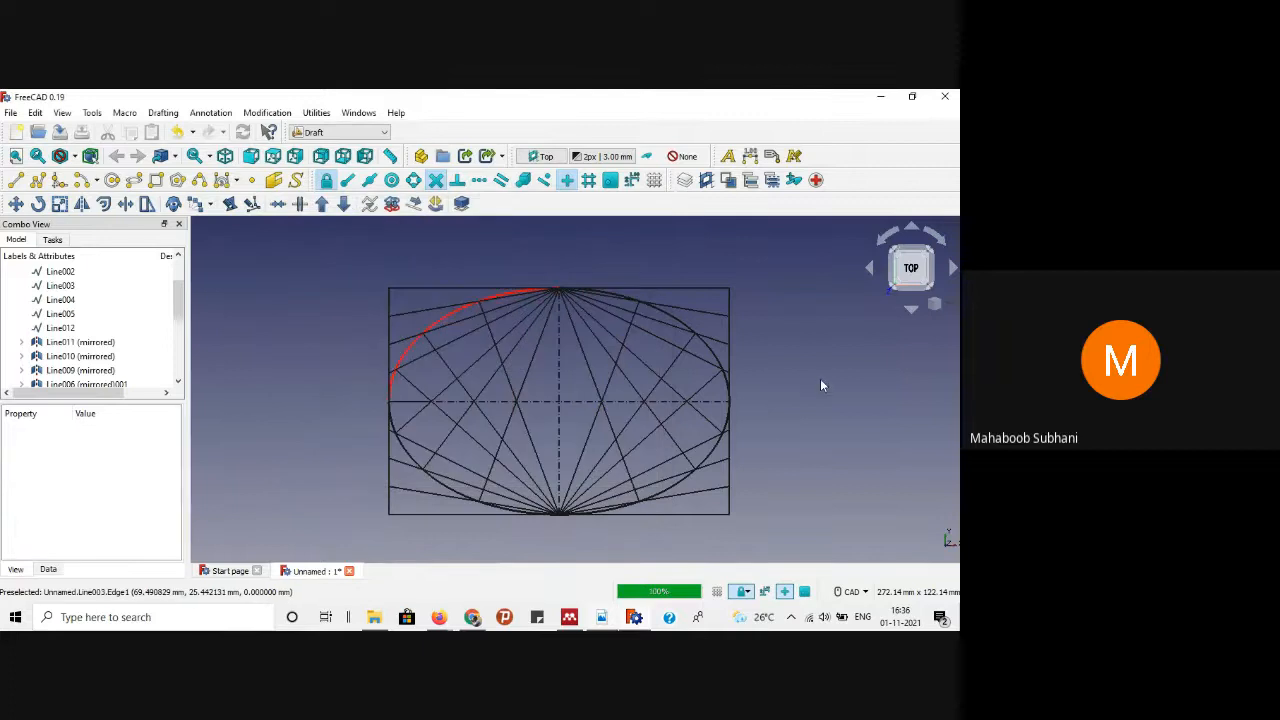
pyautogui.click(393, 423)
pyautogui.keyDown('ctrl'); pyautogui.click(663, 489); pyautogui.keyUp('ctrl')
pyautogui.keyDown('ctrl'); pyautogui.click(713, 352); pyautogui.keyUp('ctrl')
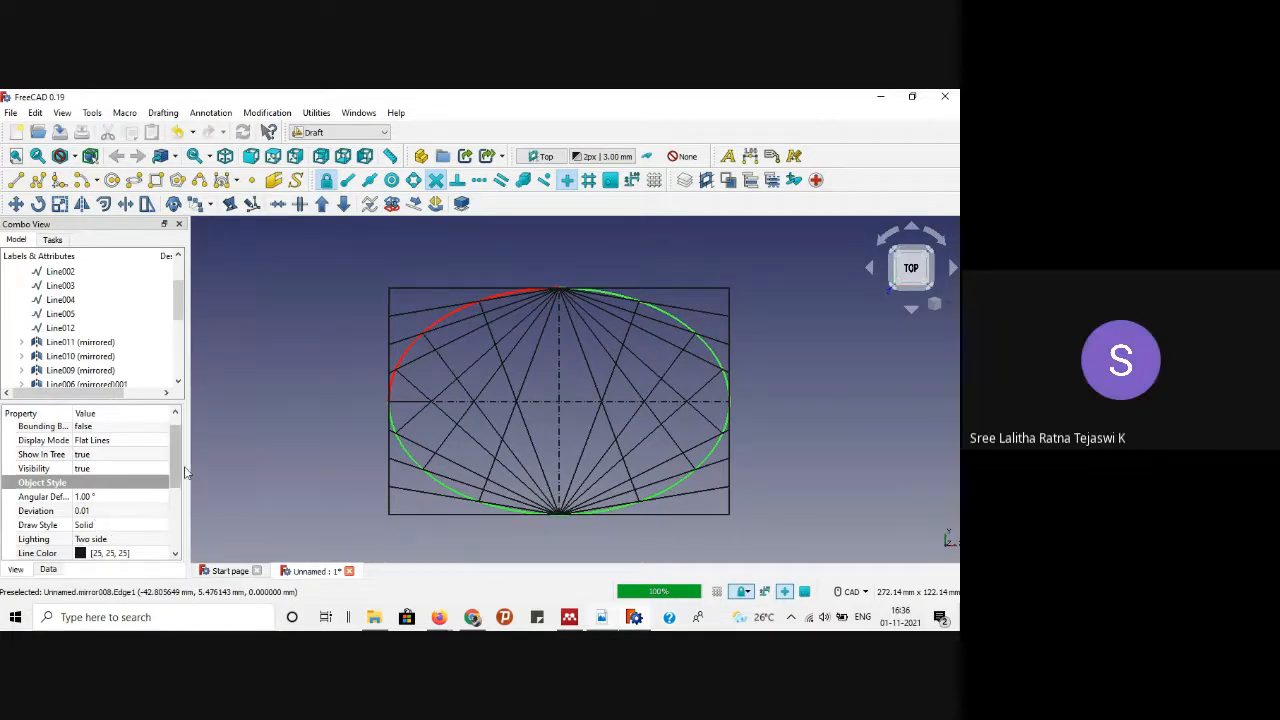
pyautogui.moveTo(176, 472); pyautogui.dragTo(178, 497)
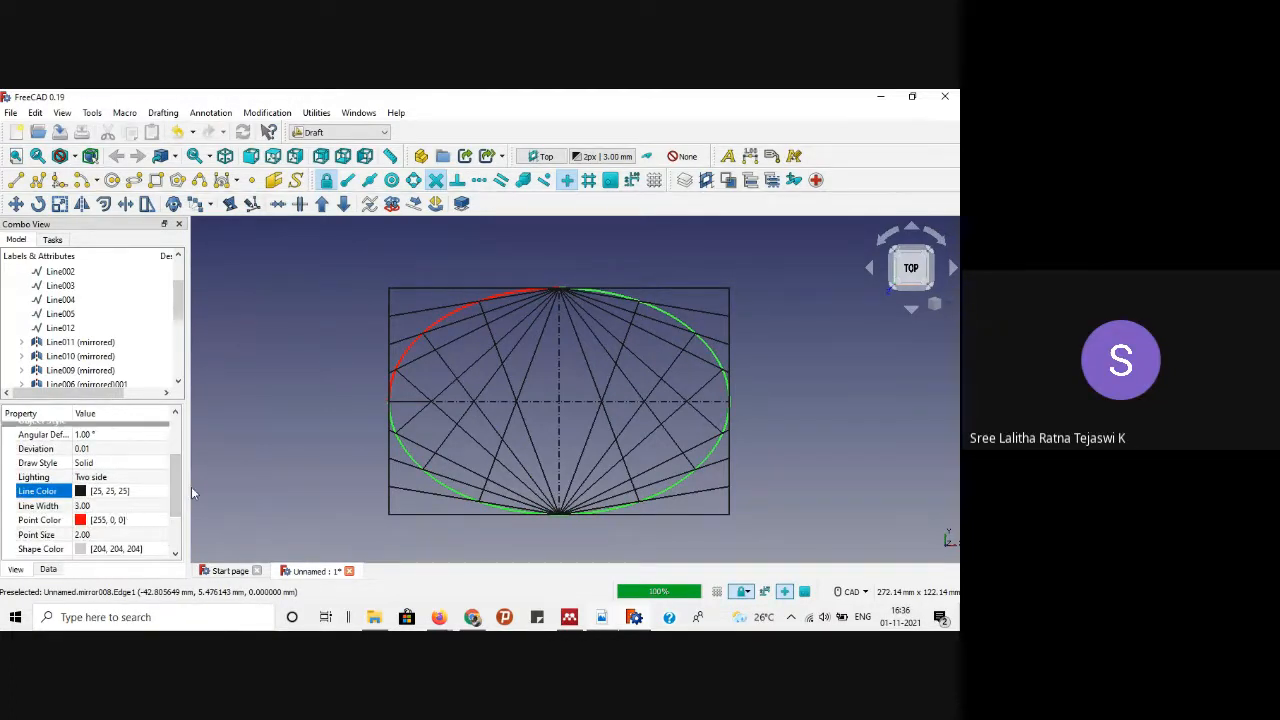
pyautogui.click(247, 455)
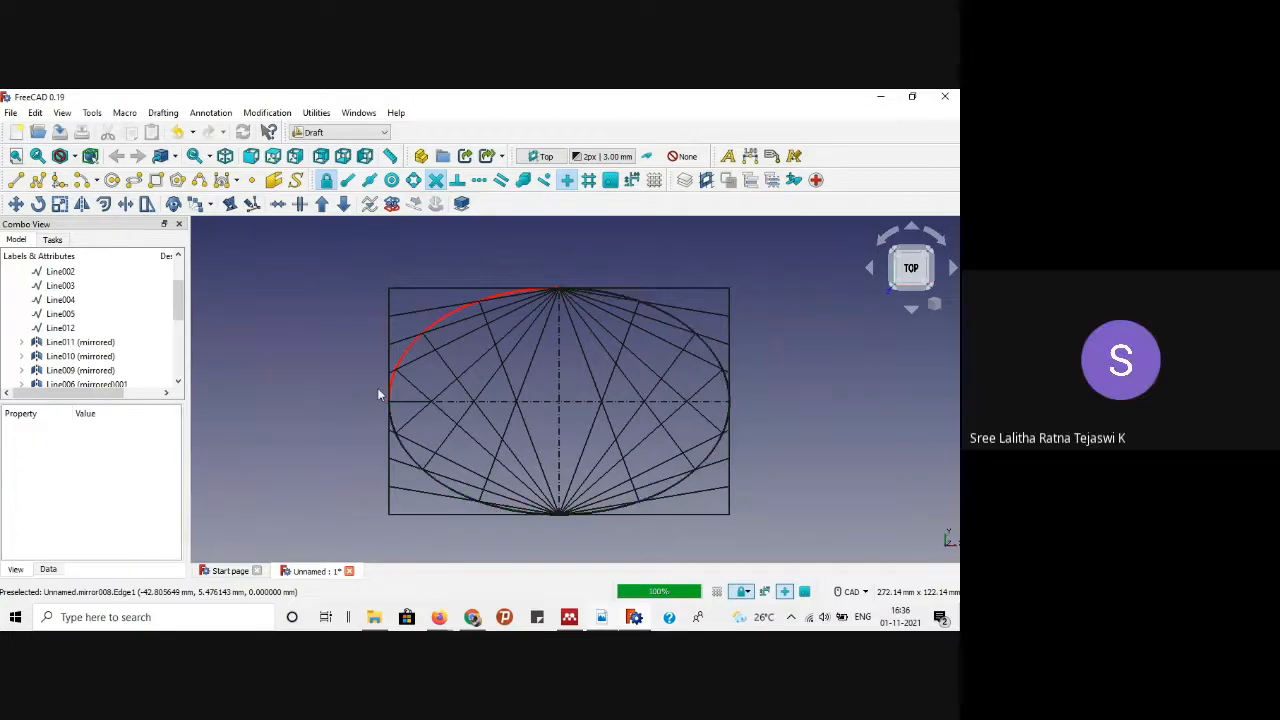
# Step: Delete the upper-left B-spline and its three mirrored copies despite their dependencies, leaving only the construction lines
pyautogui.click(415, 347)
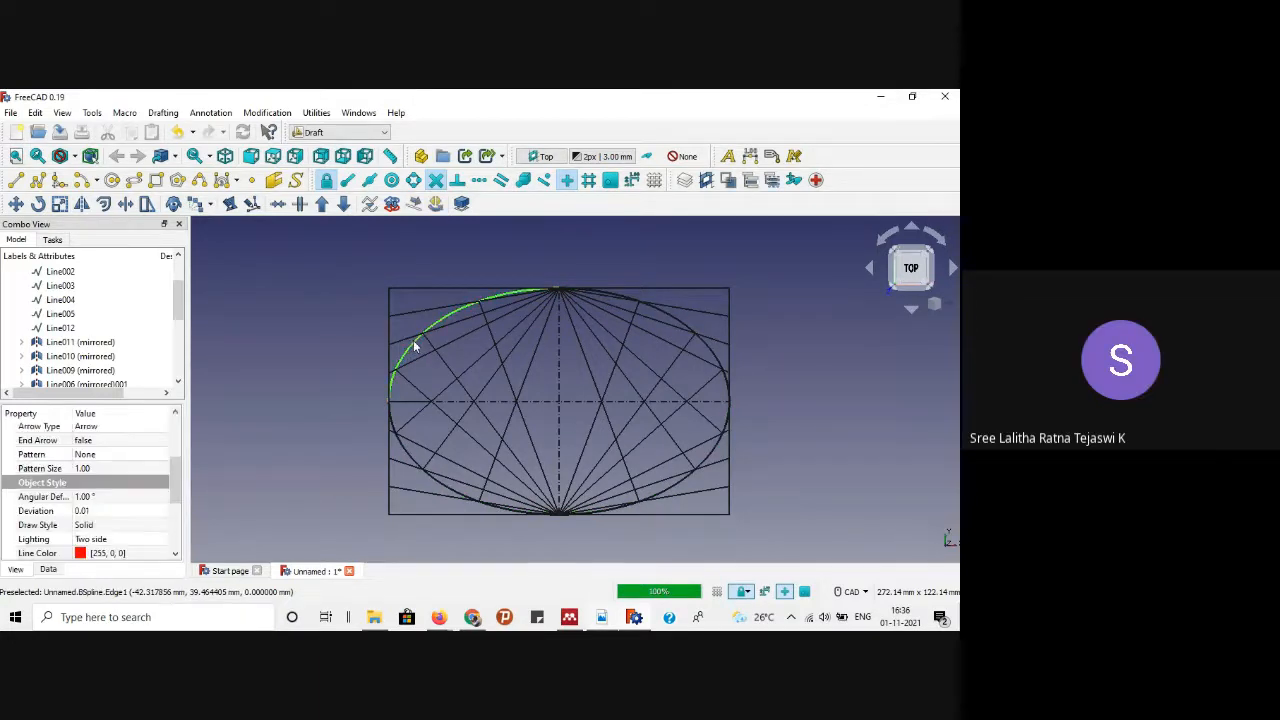
pyautogui.press('Delete')
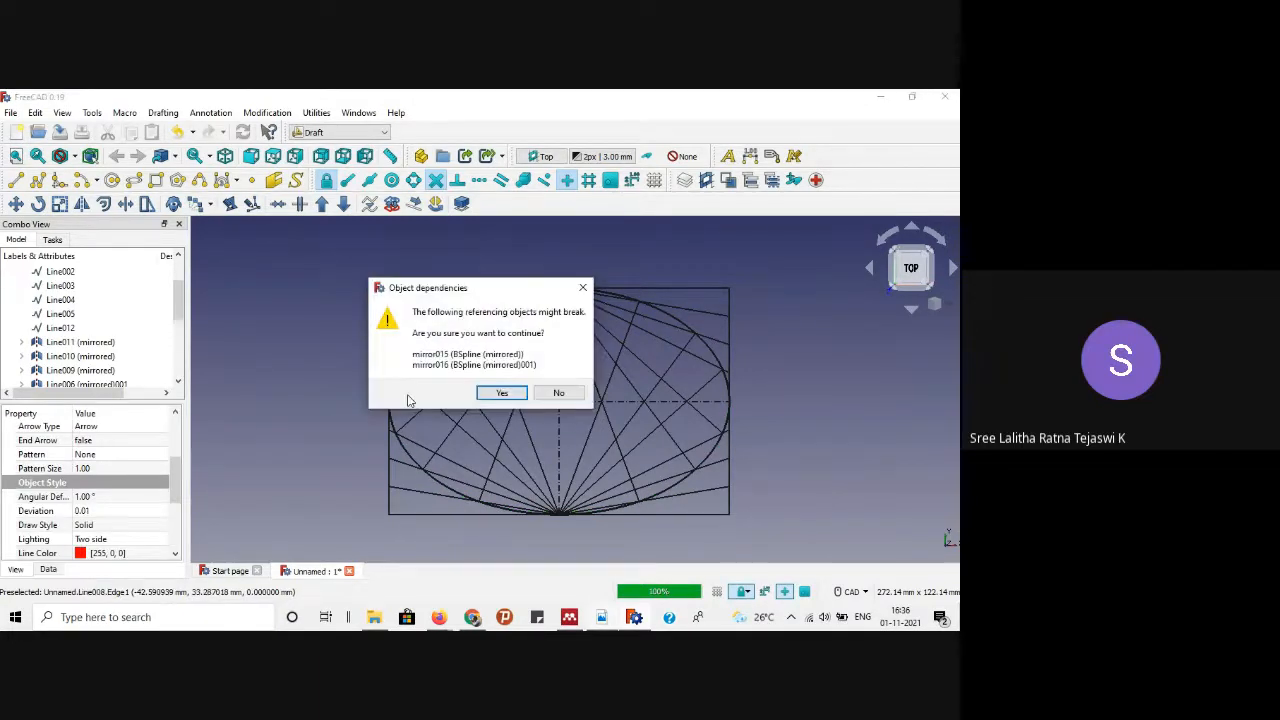
pyautogui.click(500, 393)
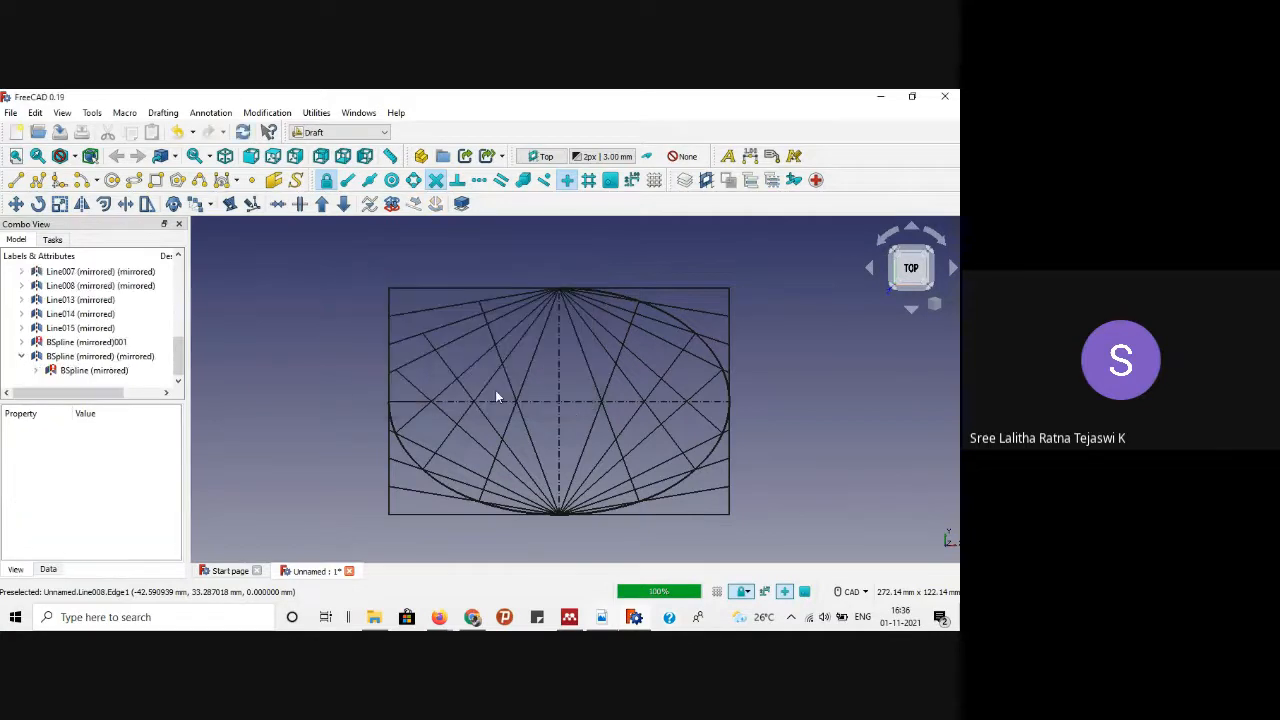
pyautogui.click(393, 424)
pyautogui.press('Delete')
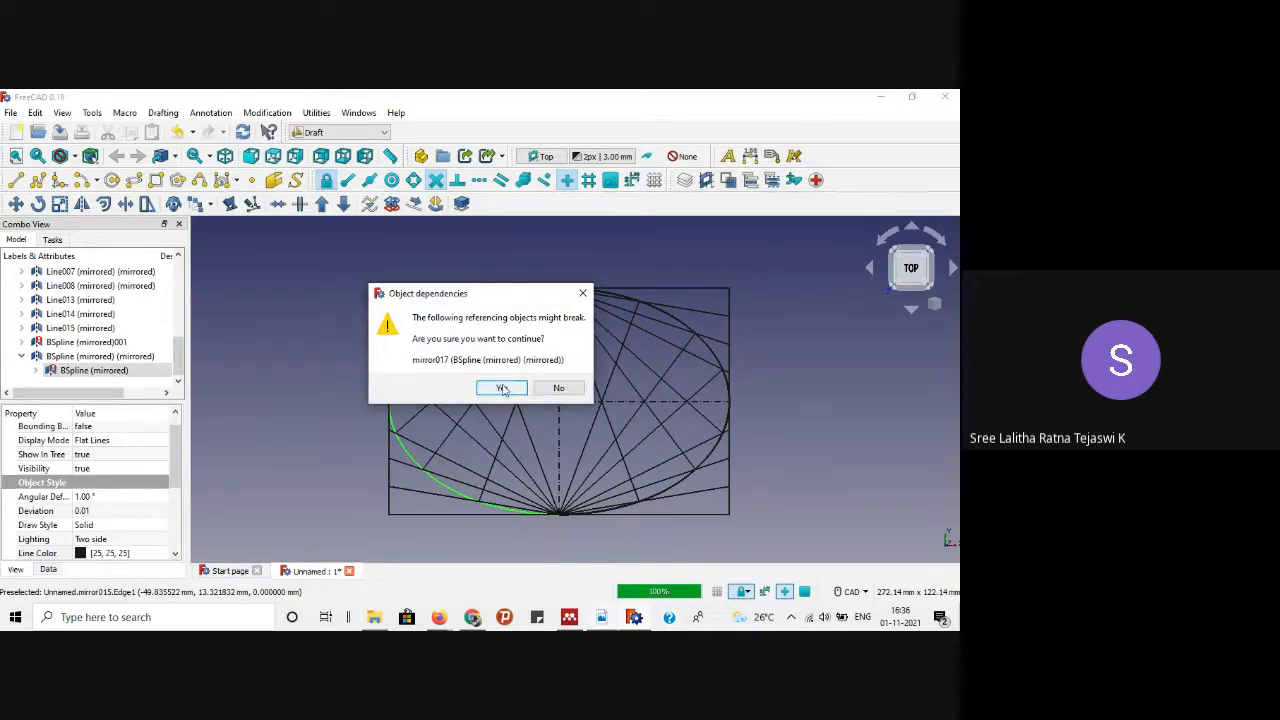
pyautogui.click(505, 393)
pyautogui.click(714, 356)
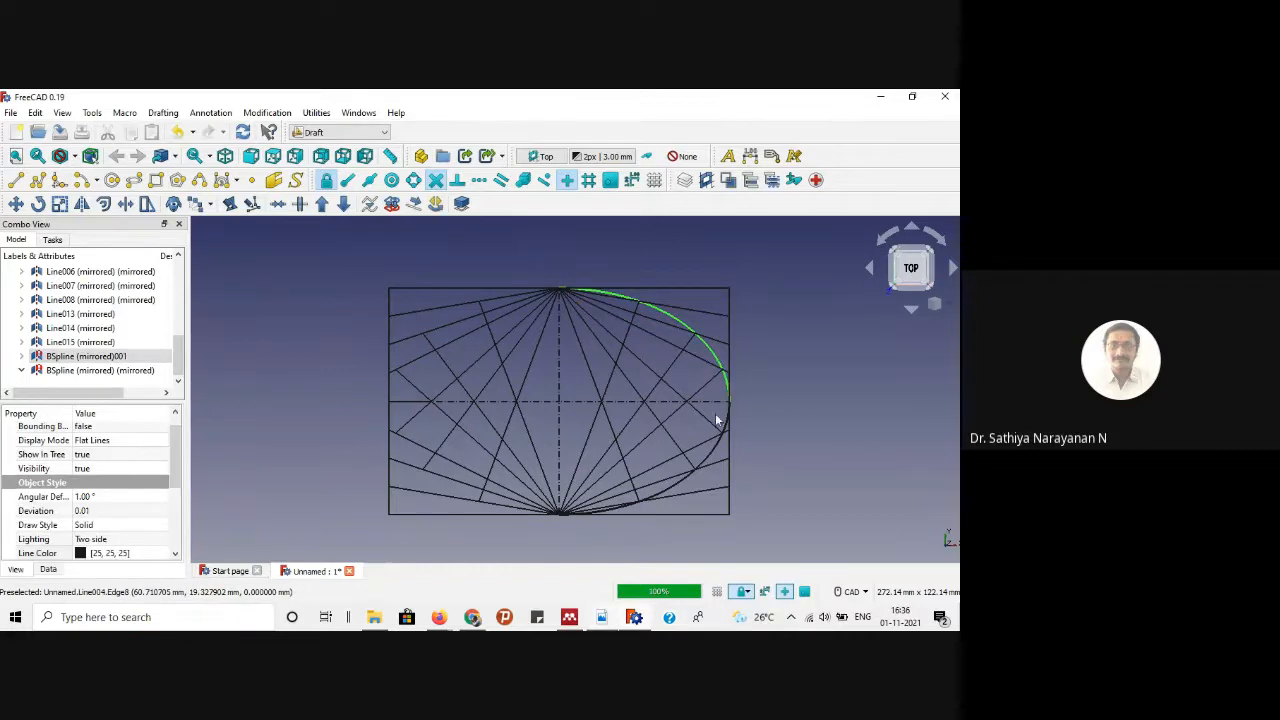
pyautogui.press('Delete')
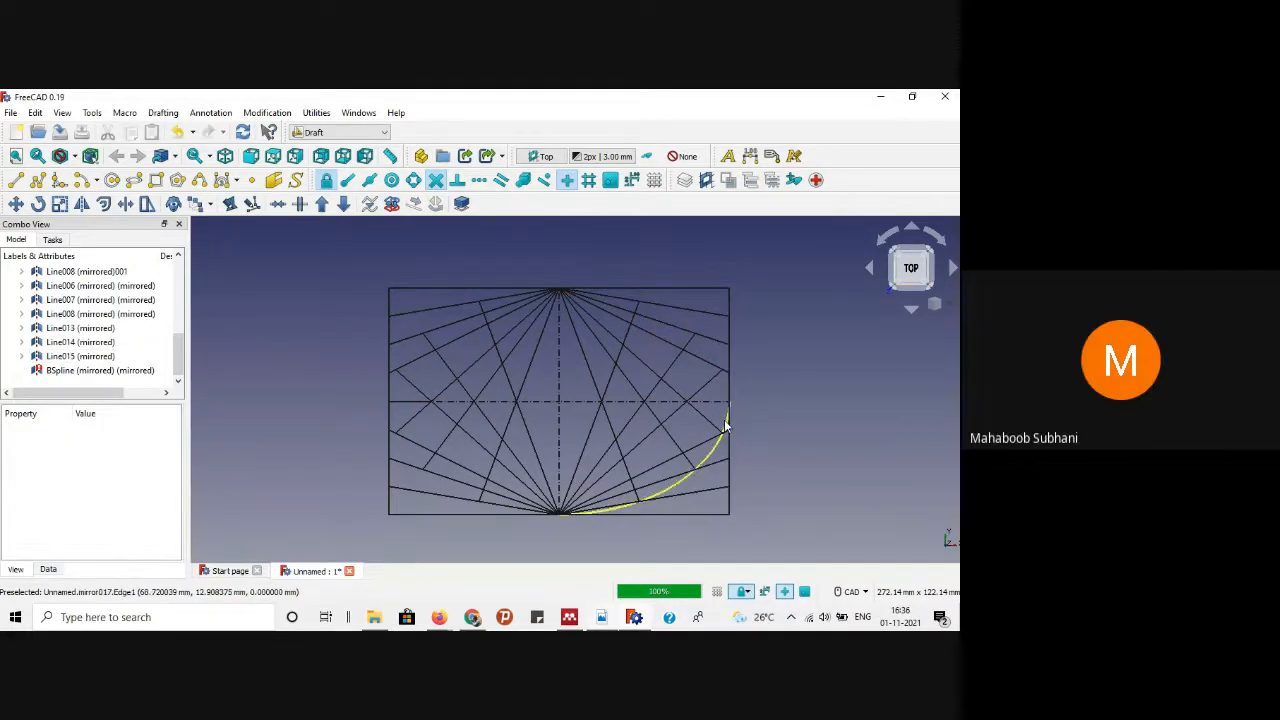
pyautogui.click(718, 445)
pyautogui.press('Delete')
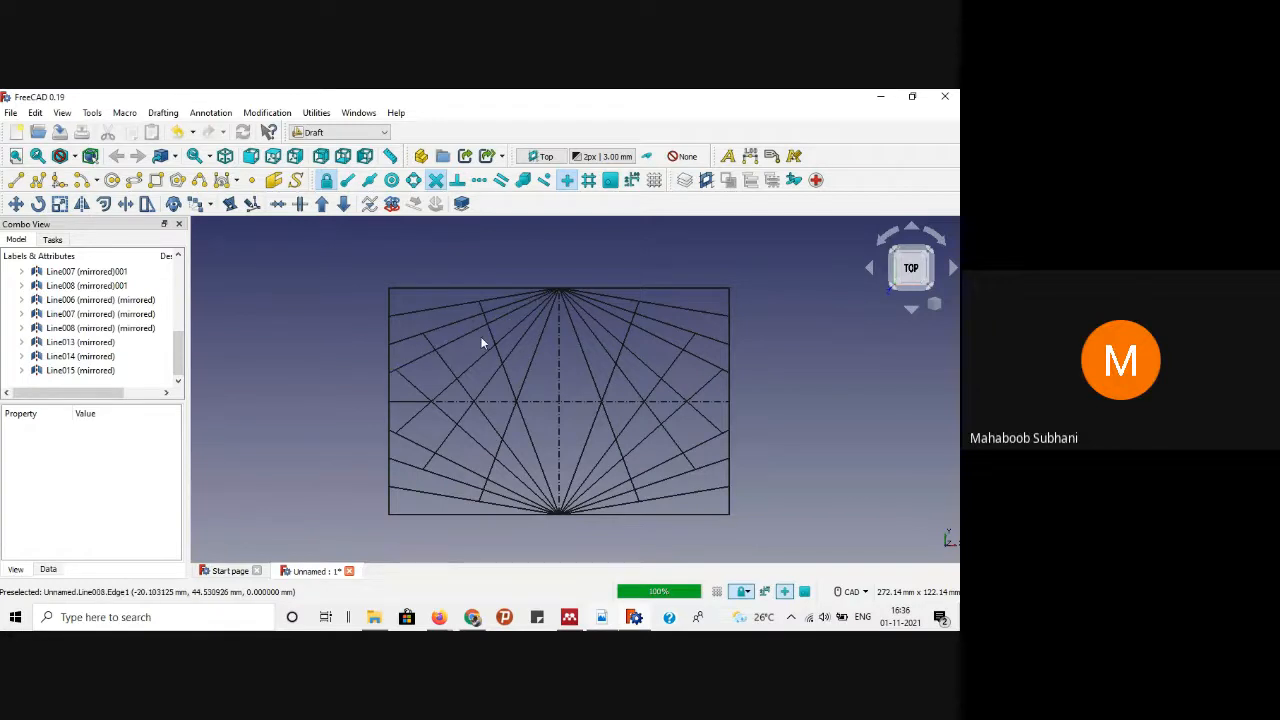
# Step: Start a B-spline at the rectangle's left-edge midpoint and run it through the lowest construction intersection of the upper-left quadrant
pyautogui.scroll(1, 480, 336)
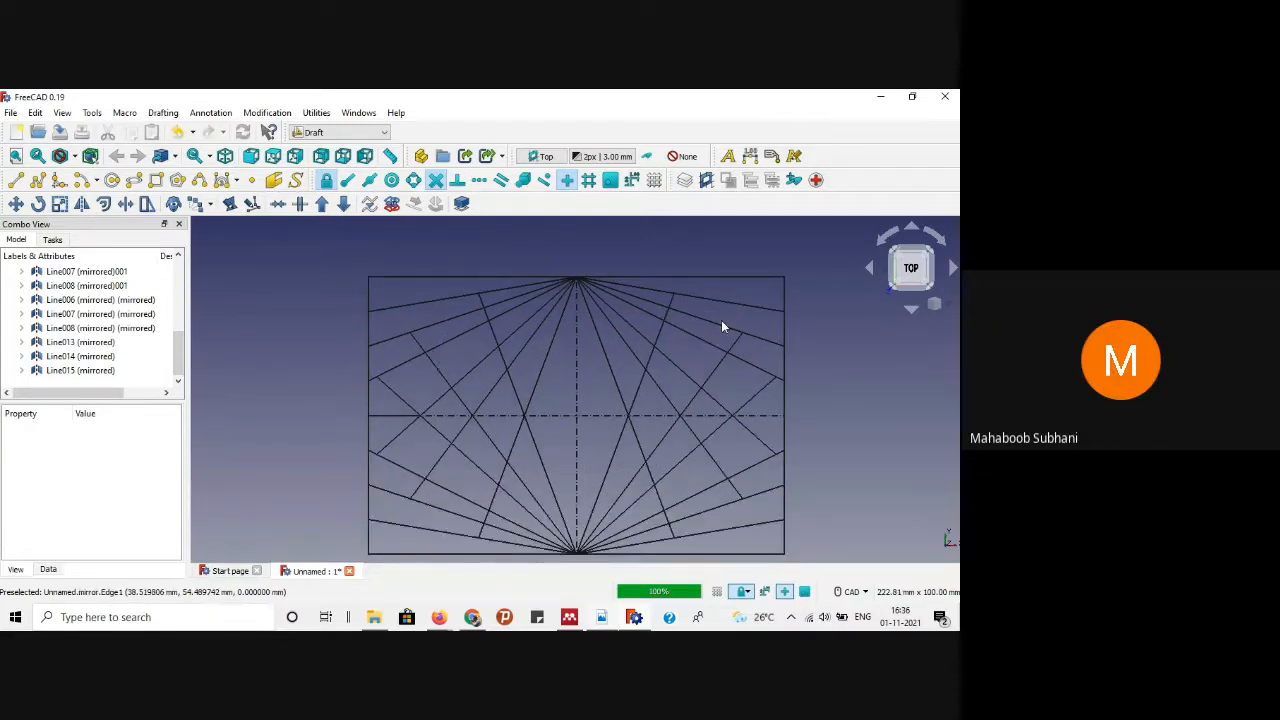
pyautogui.click(203, 178)
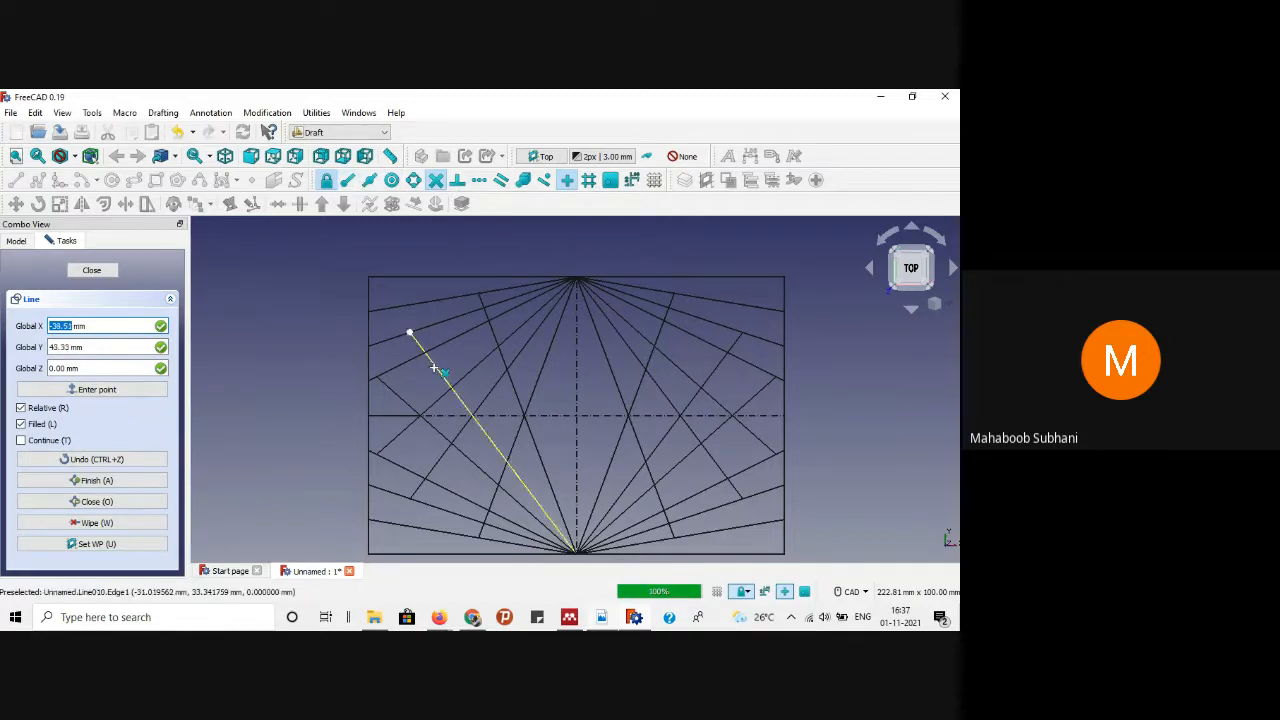
pyautogui.click(482, 299)
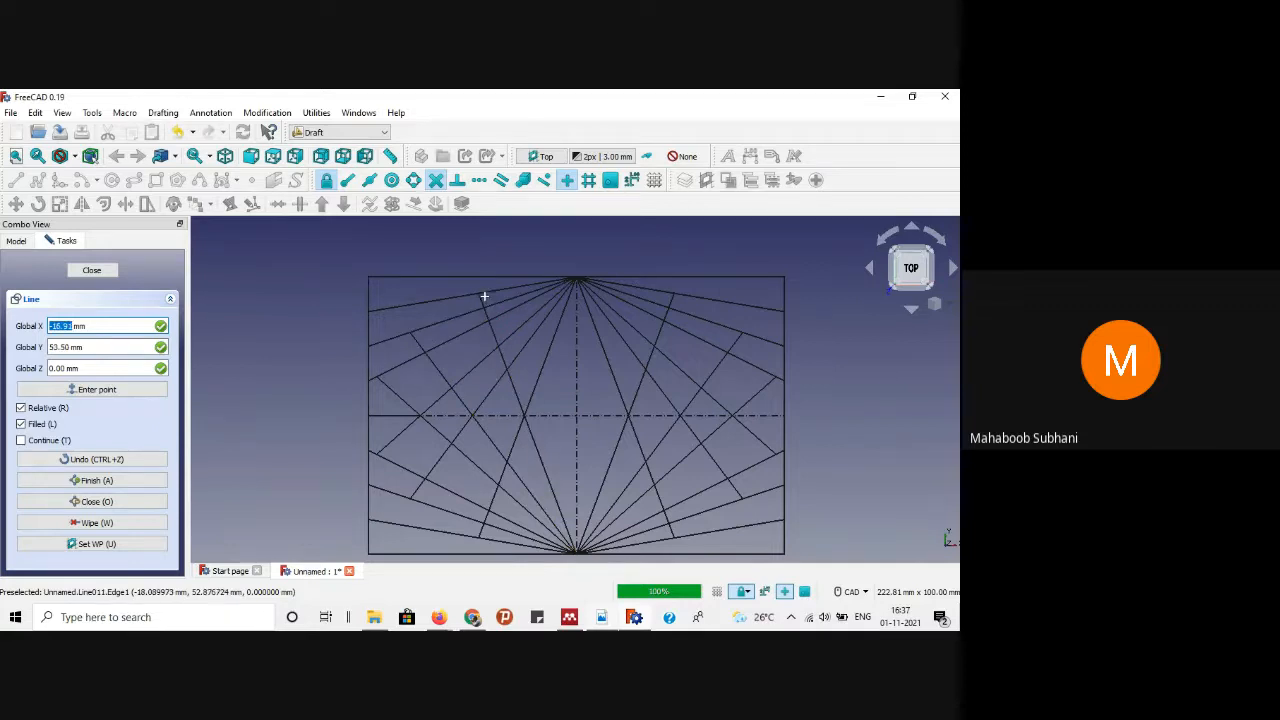
pyautogui.scroll(3, 358, 423)
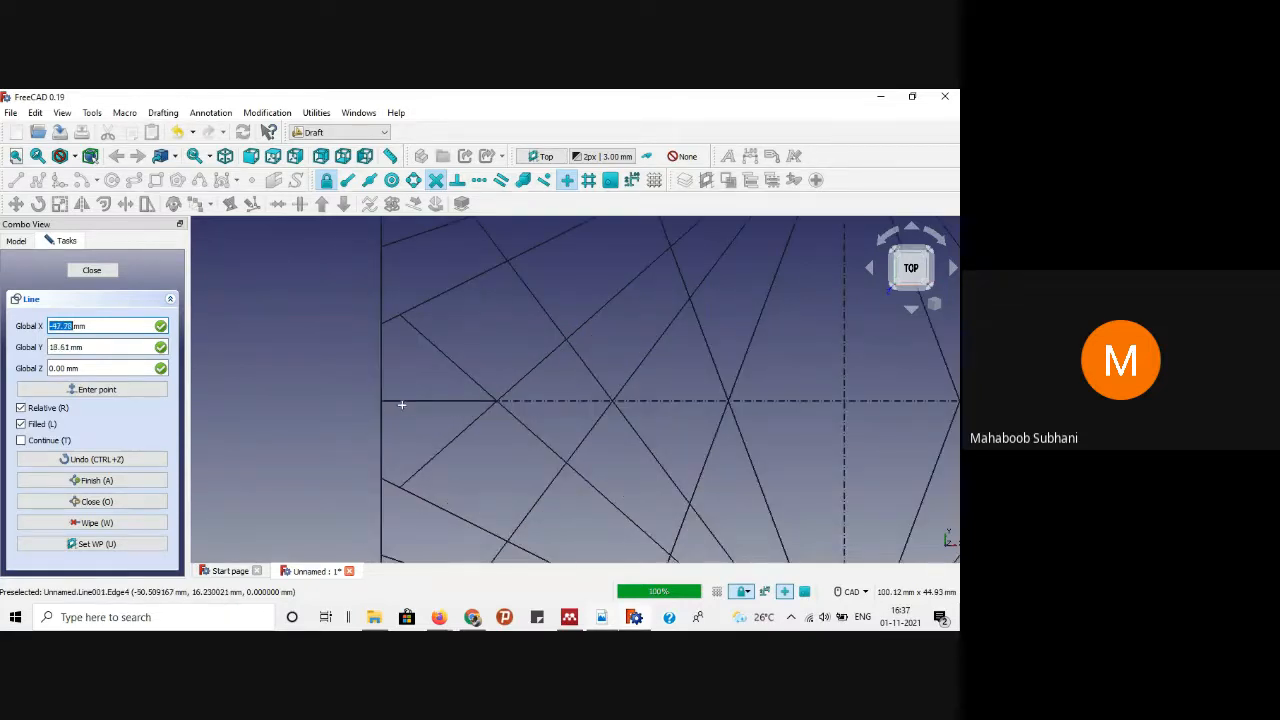
pyautogui.click(396, 401)
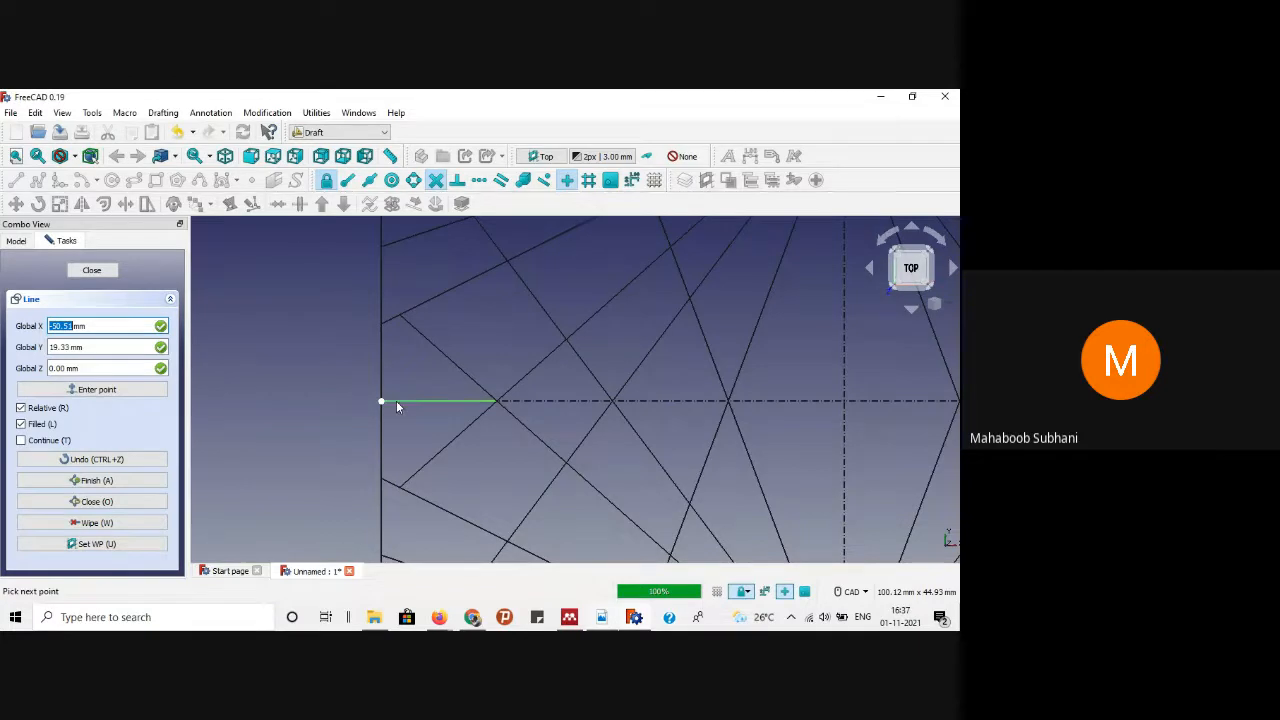
pyautogui.scroll(-2, 396, 400)
pyautogui.scroll(3, 400, 340)
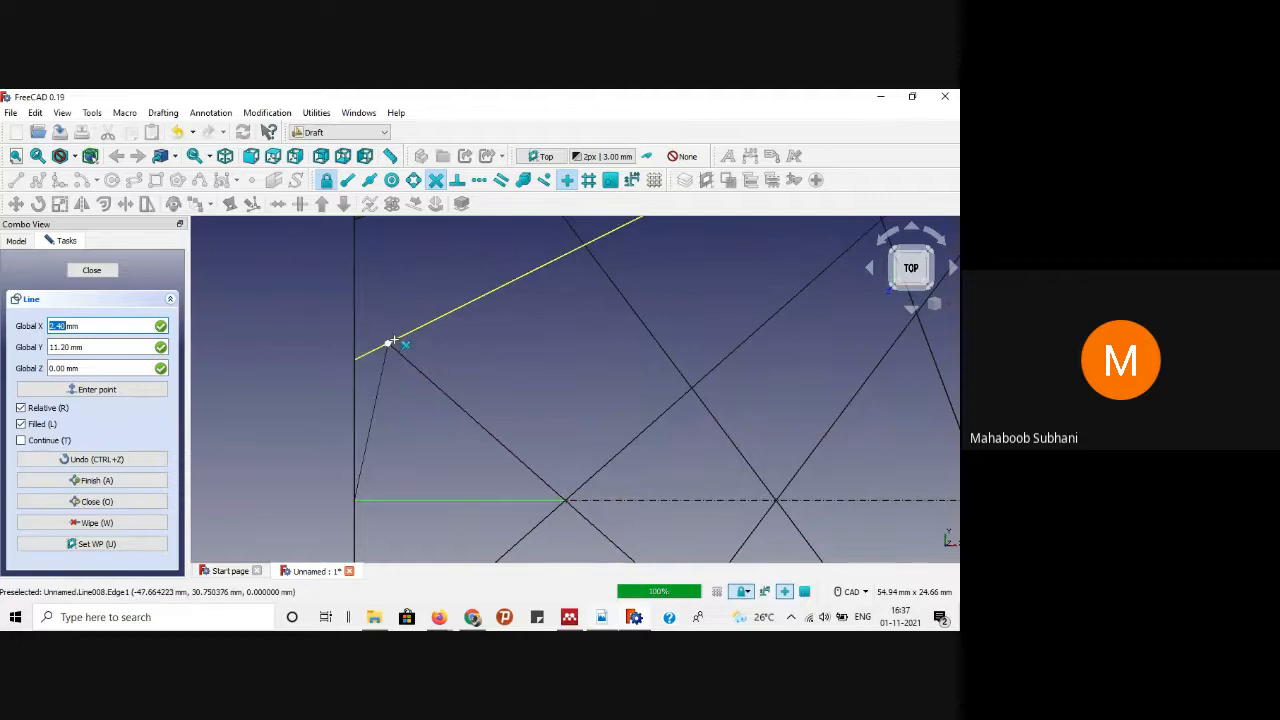
pyautogui.scroll(-5, 393, 344)
pyautogui.scroll(3, 462, 283)
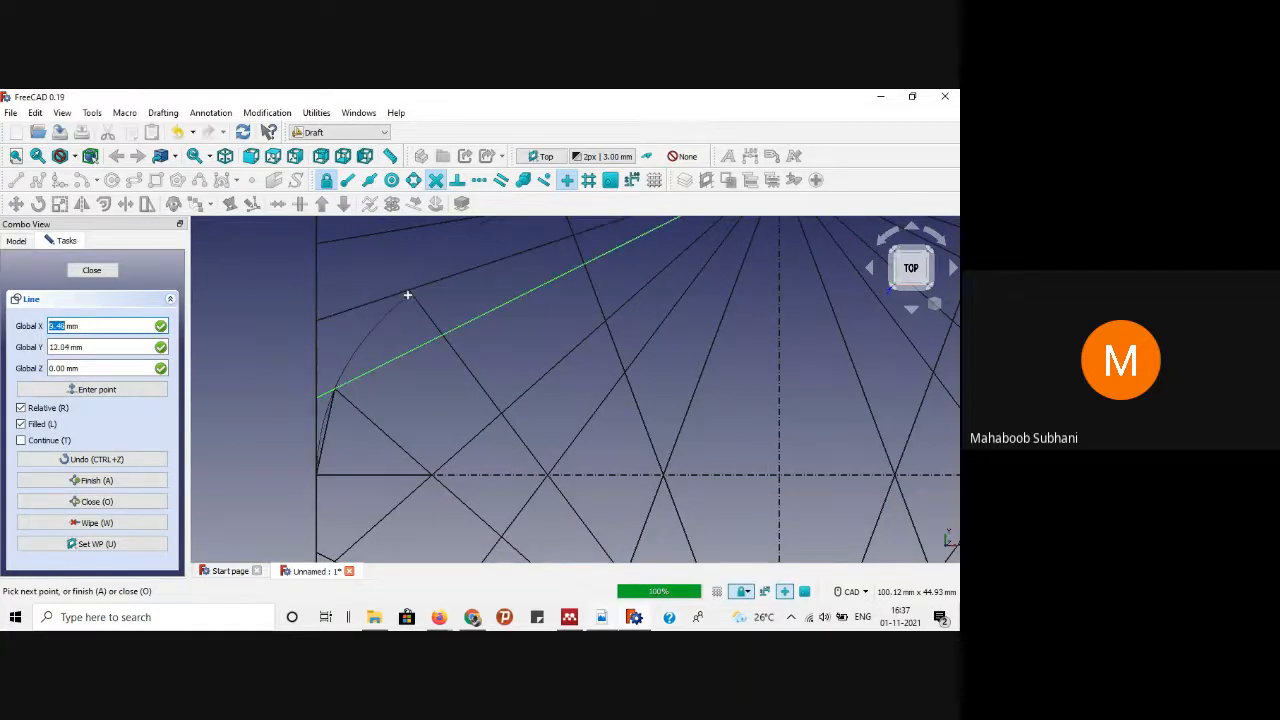
# Step: Continue the B-spline through the two remaining upper-left intersections to the rectangle's top-edge midpoint, and finish it there
pyautogui.scroll(4, 409, 289)
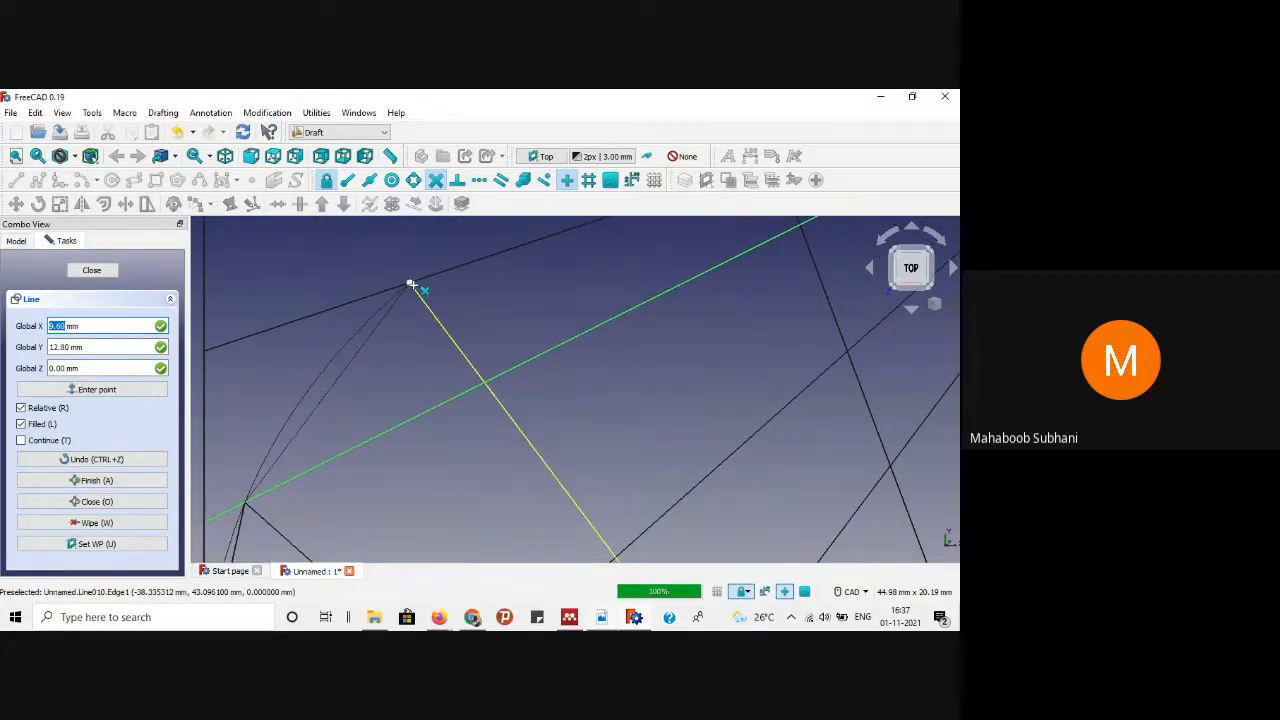
pyautogui.click(411, 287)
pyautogui.scroll(-6, 411, 287)
pyautogui.scroll(5, 465, 254)
pyautogui.scroll(5, 468, 253)
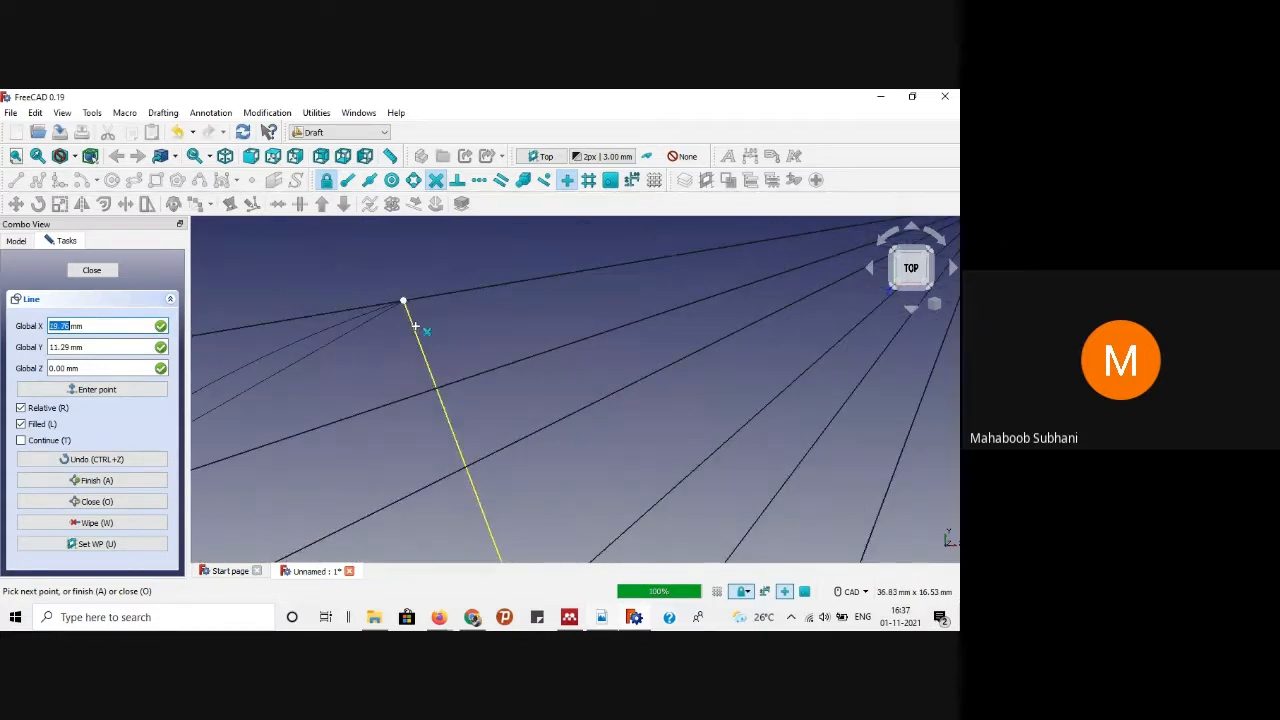
pyautogui.scroll(-3, 406, 304)
pyautogui.scroll(2, 406, 304)
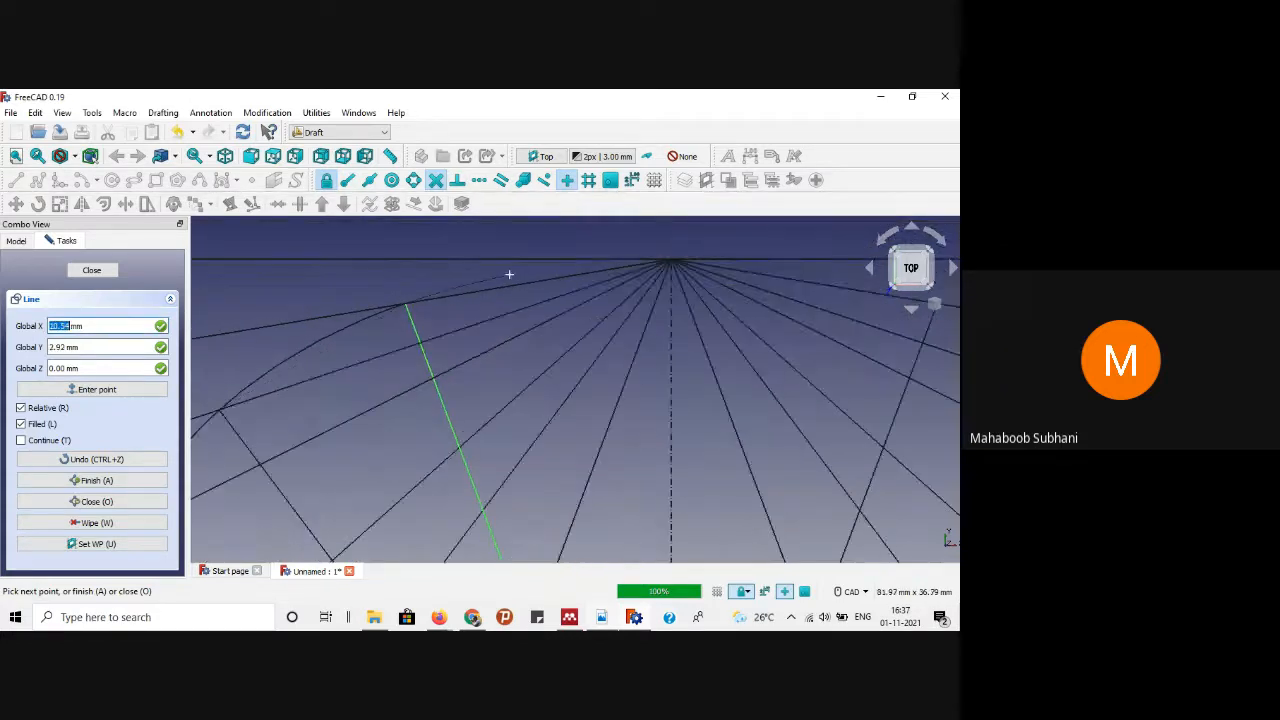
pyautogui.click(671, 259)
pyautogui.scroll(-5, 671, 259)
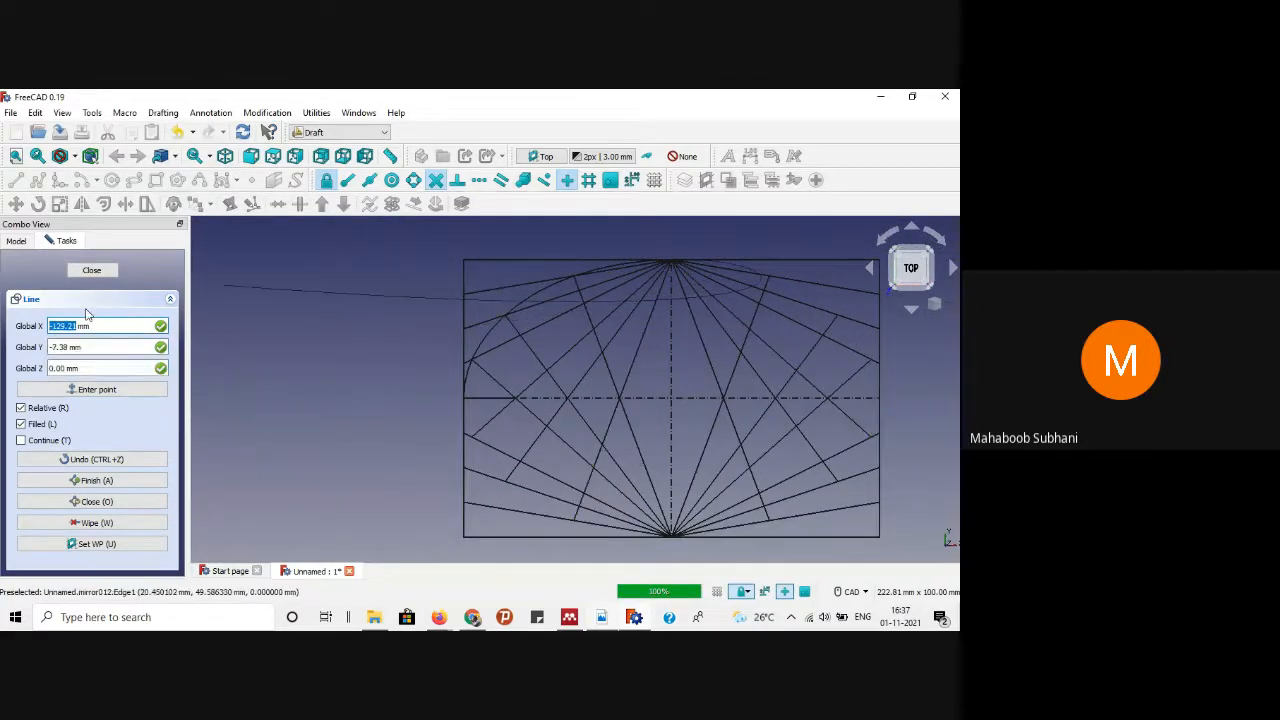
pyautogui.click(92, 271)
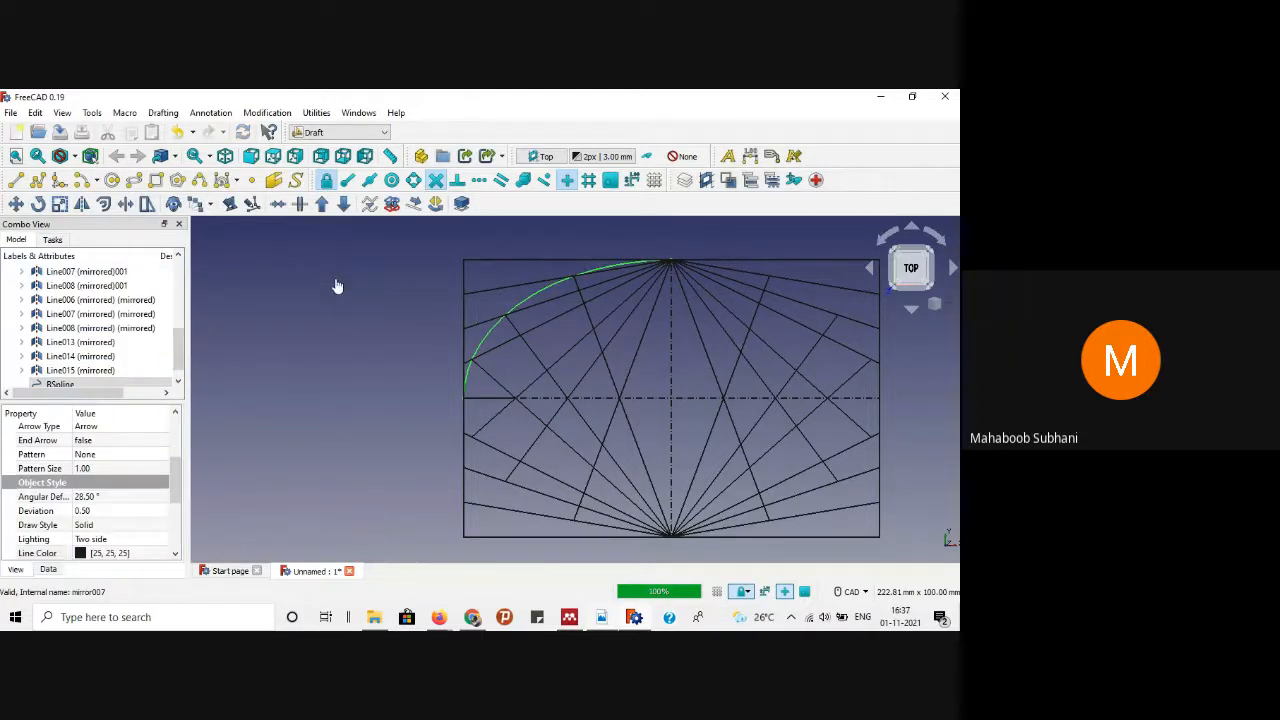
# Step: Try to mirror the upper-left B-spline about the rectangle's horizontal centre line
pyautogui.click(530, 298)
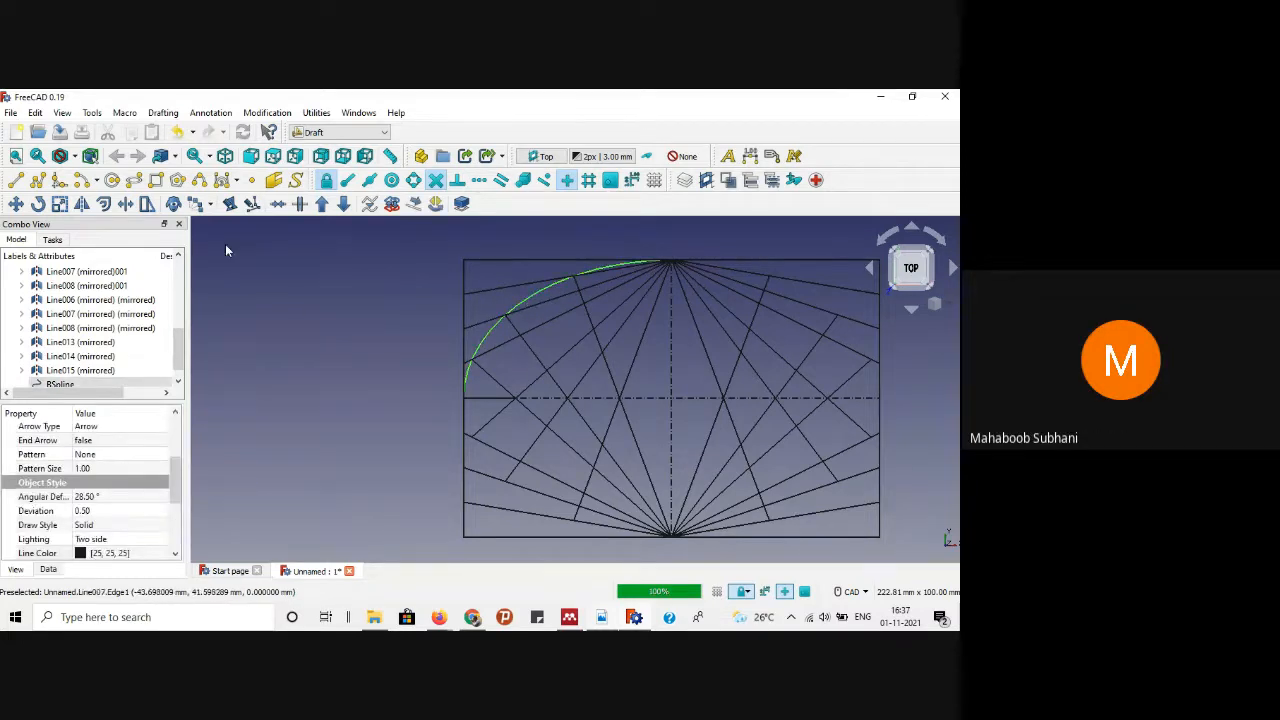
pyautogui.click(82, 204)
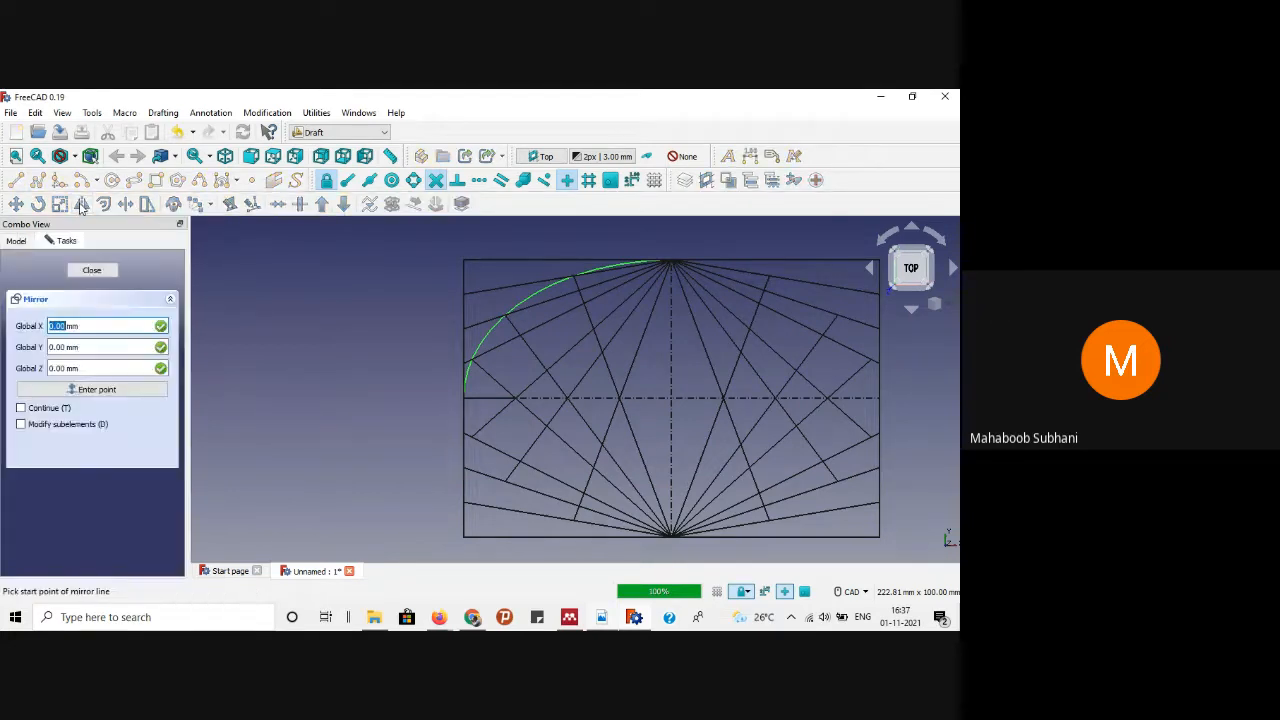
pyautogui.scroll(2, 466, 398)
pyautogui.click(467, 396)
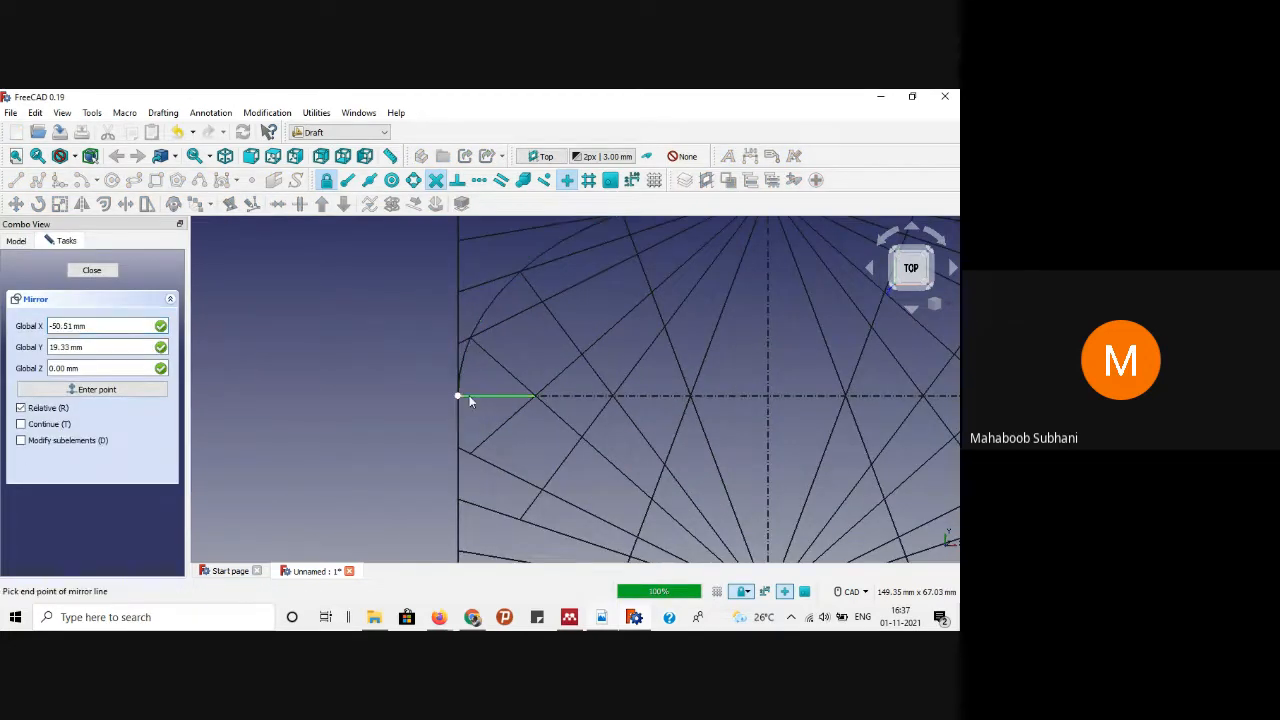
pyautogui.scroll(-2, 467, 396)
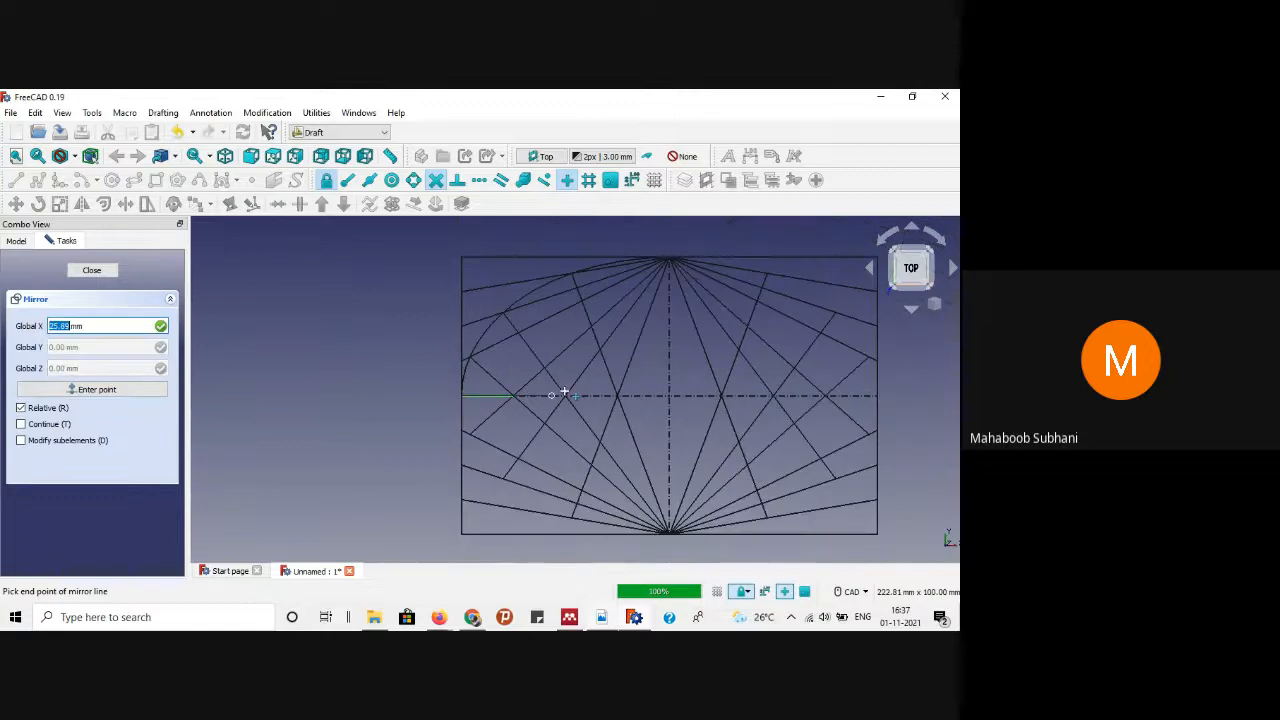
pyautogui.click(665, 397)
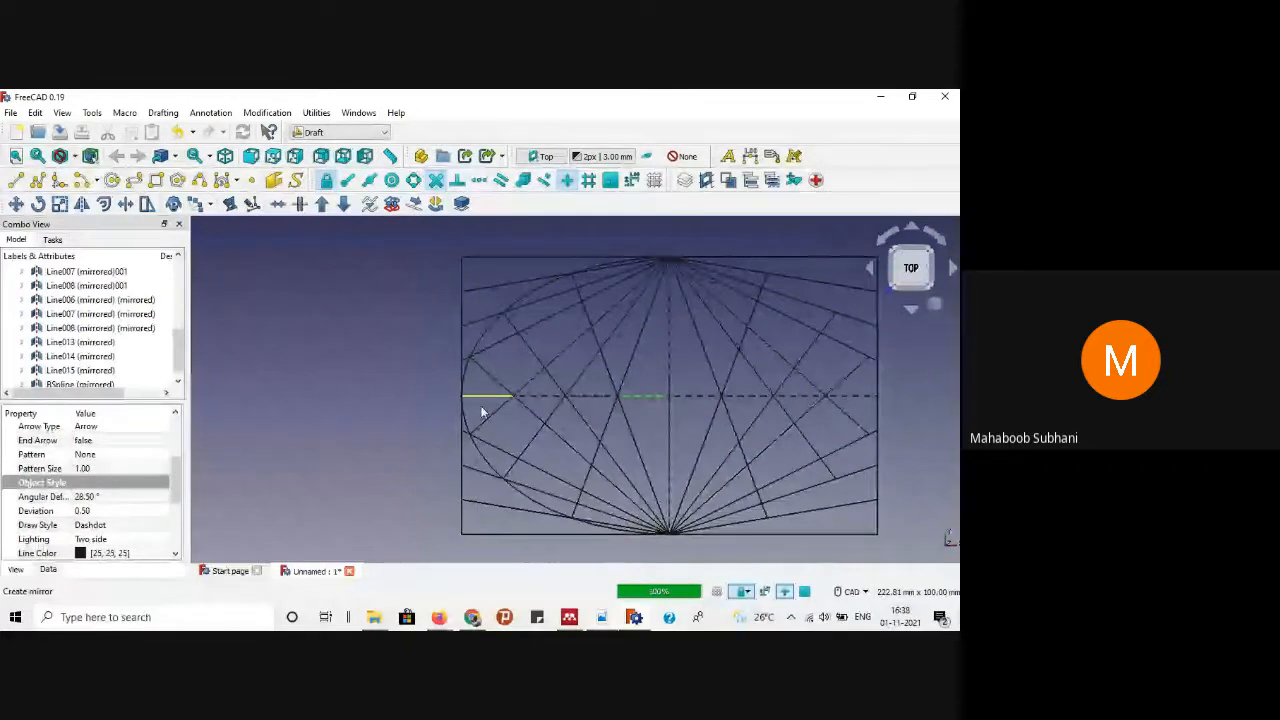
pyautogui.click(477, 449)
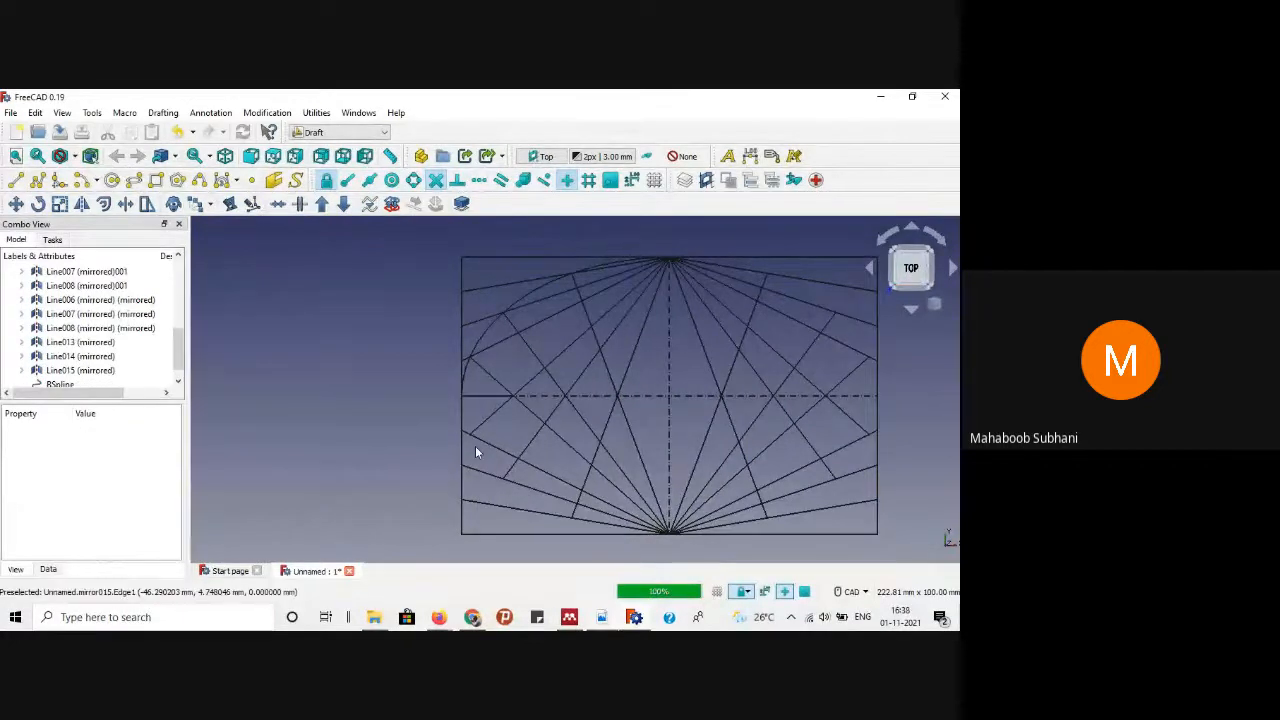
# Step: Set the upper-left B-spline's angular deflection to 1.00° and its deviation to 0.01, and clear the selection
pyautogui.click(488, 340)
pyautogui.click(95, 497)
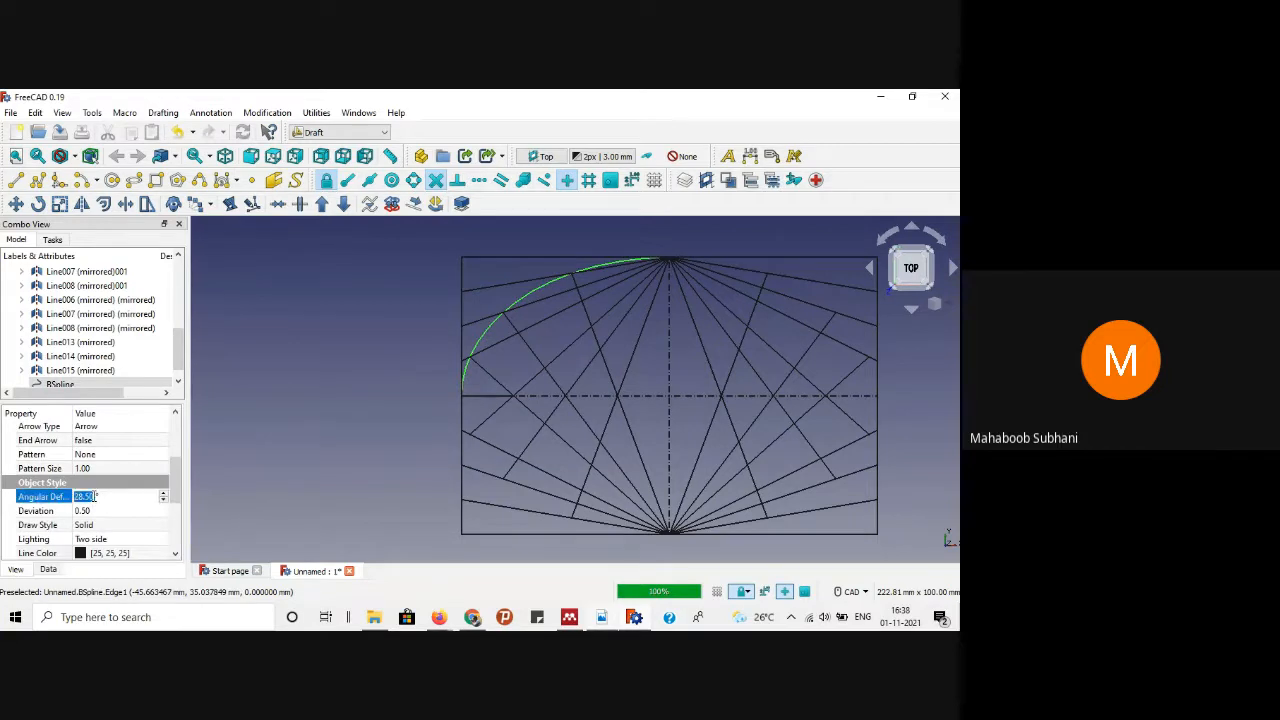
pyautogui.press('Return')
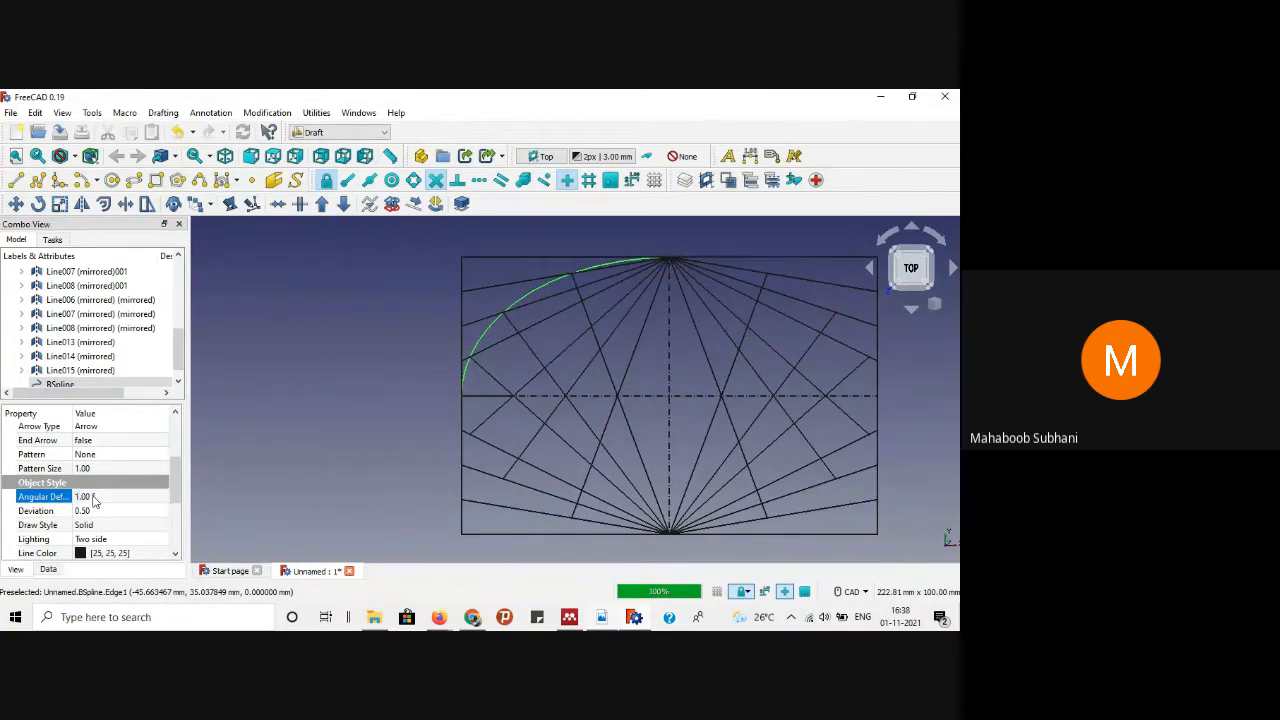
pyautogui.click(93, 511)
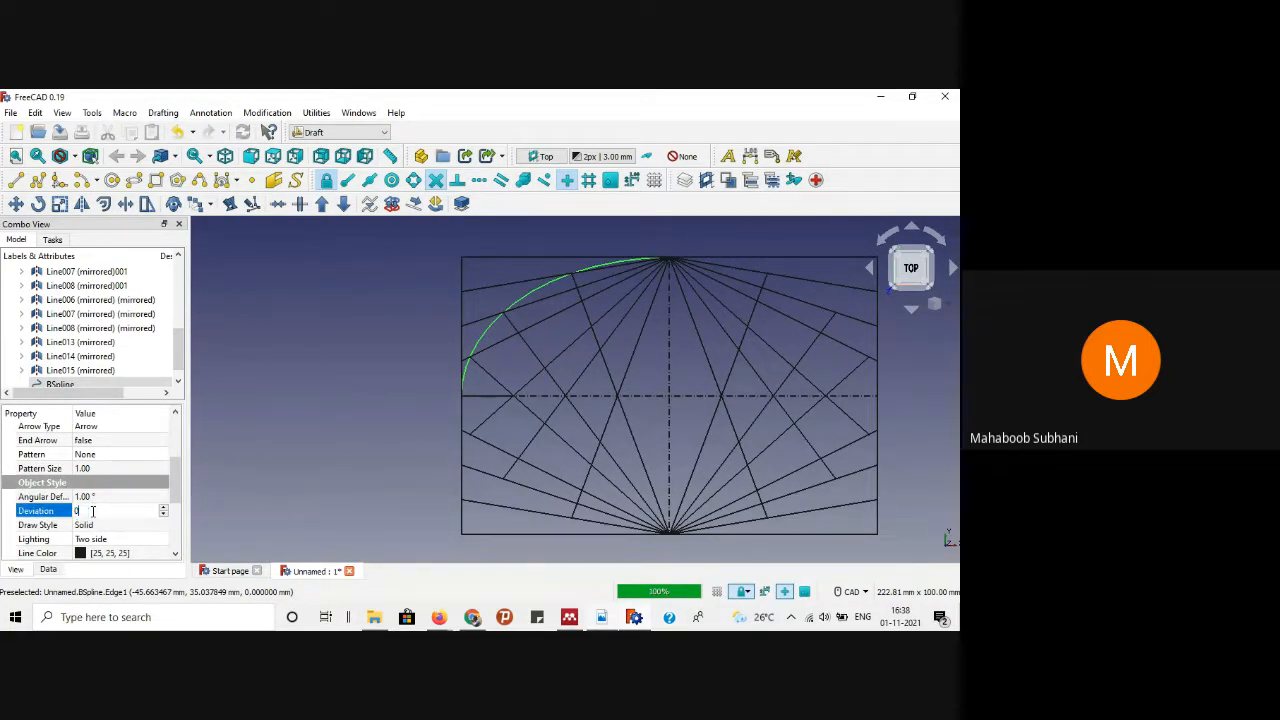
pyautogui.write('0.01')
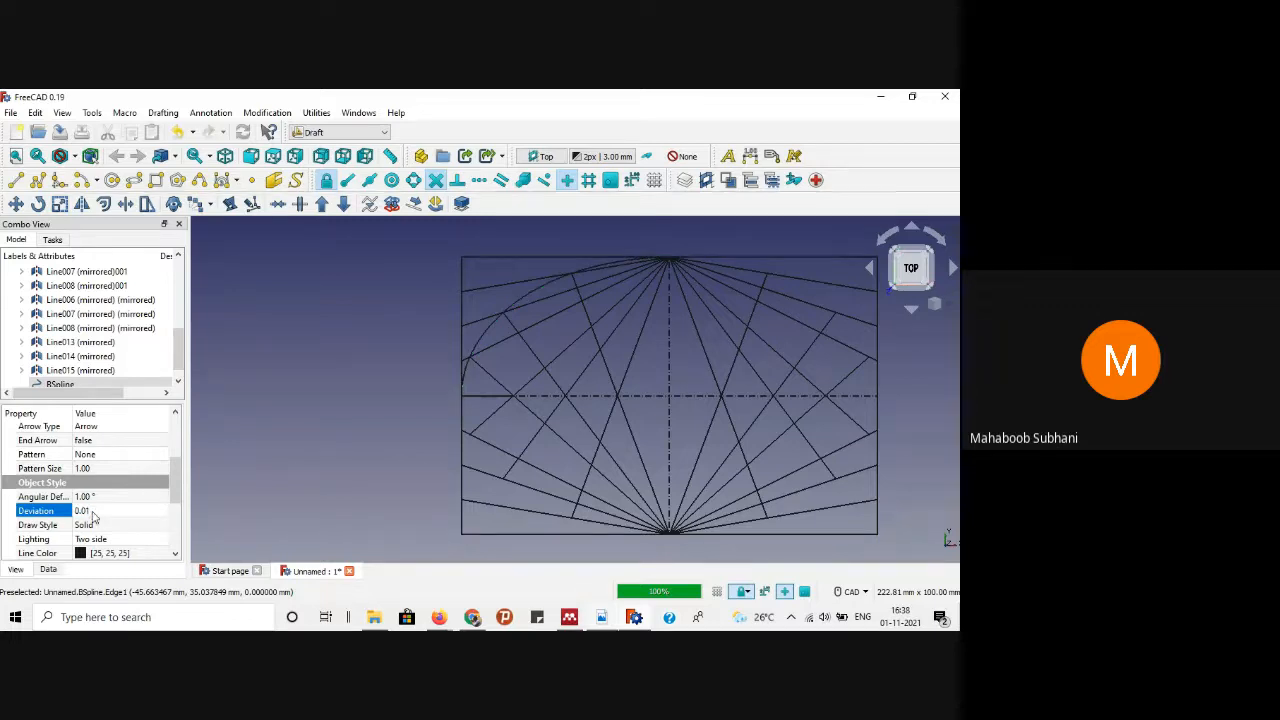
pyautogui.click(413, 309)
# Step: Mirror the refined upper-left B-spline about the horizontal centre line to produce the lower-left quarter curve
pyautogui.click(484, 333)
pyautogui.click(82, 203)
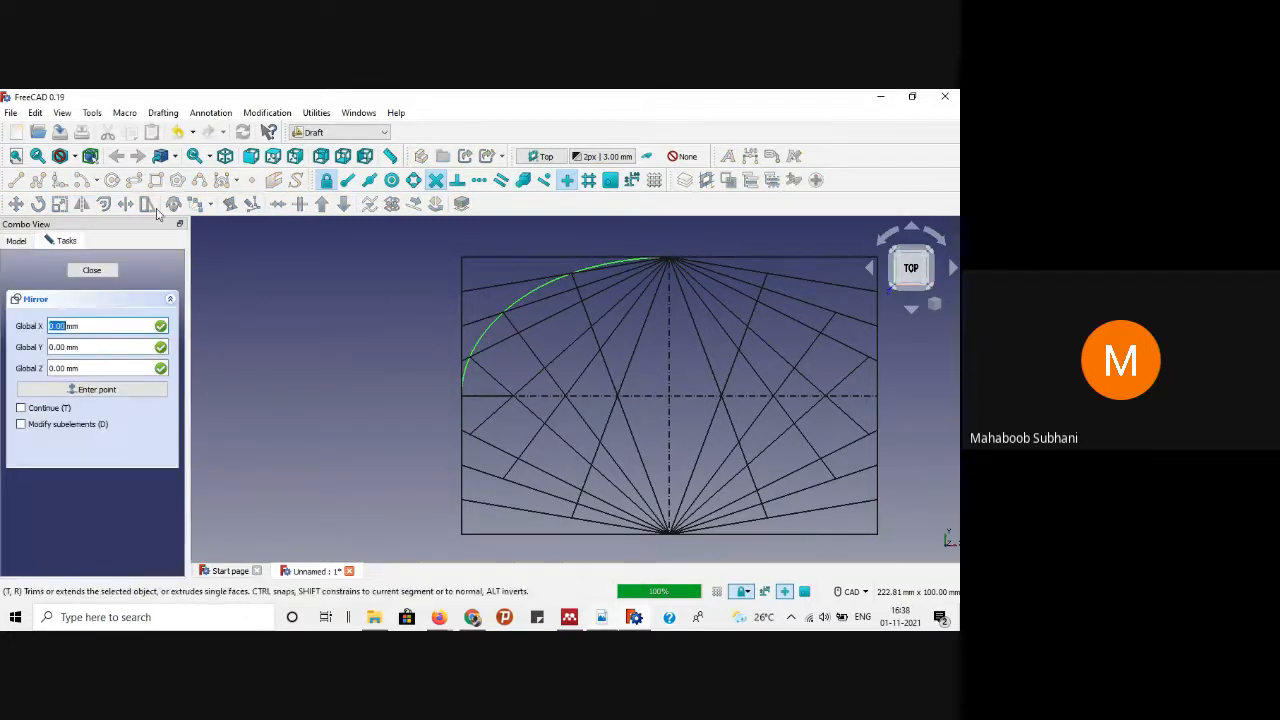
pyautogui.click(471, 396)
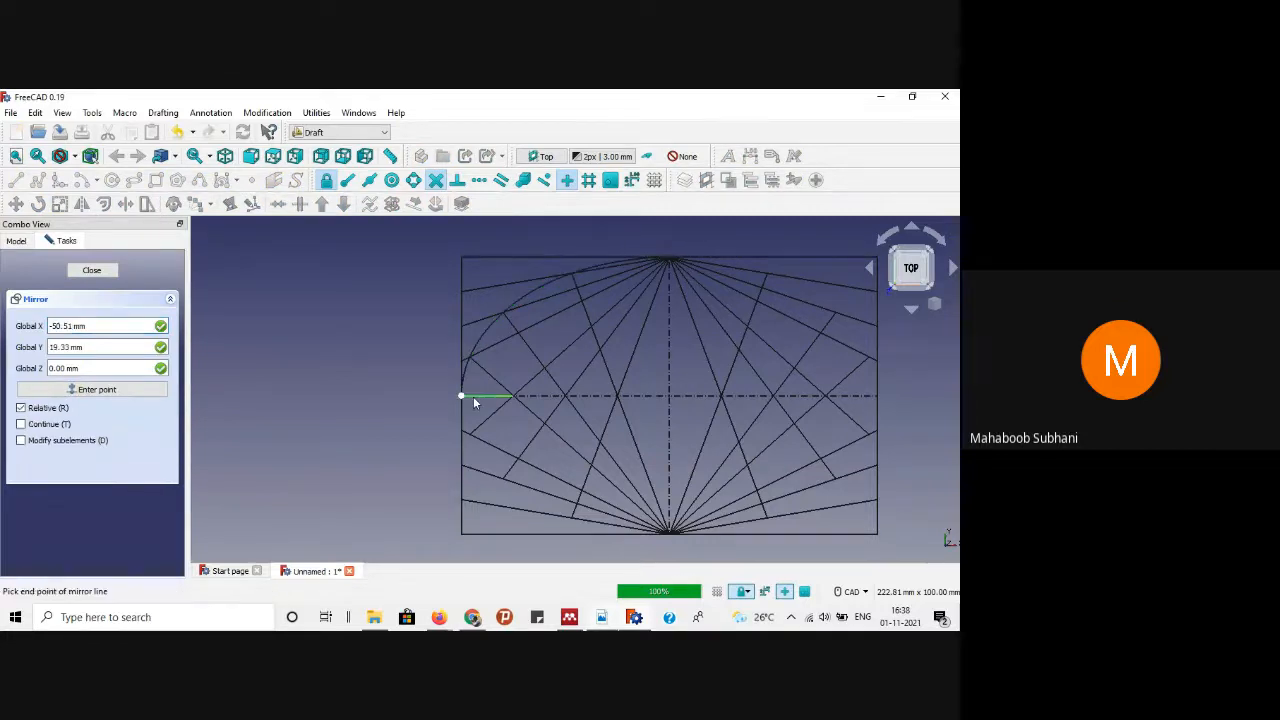
pyautogui.click(668, 397)
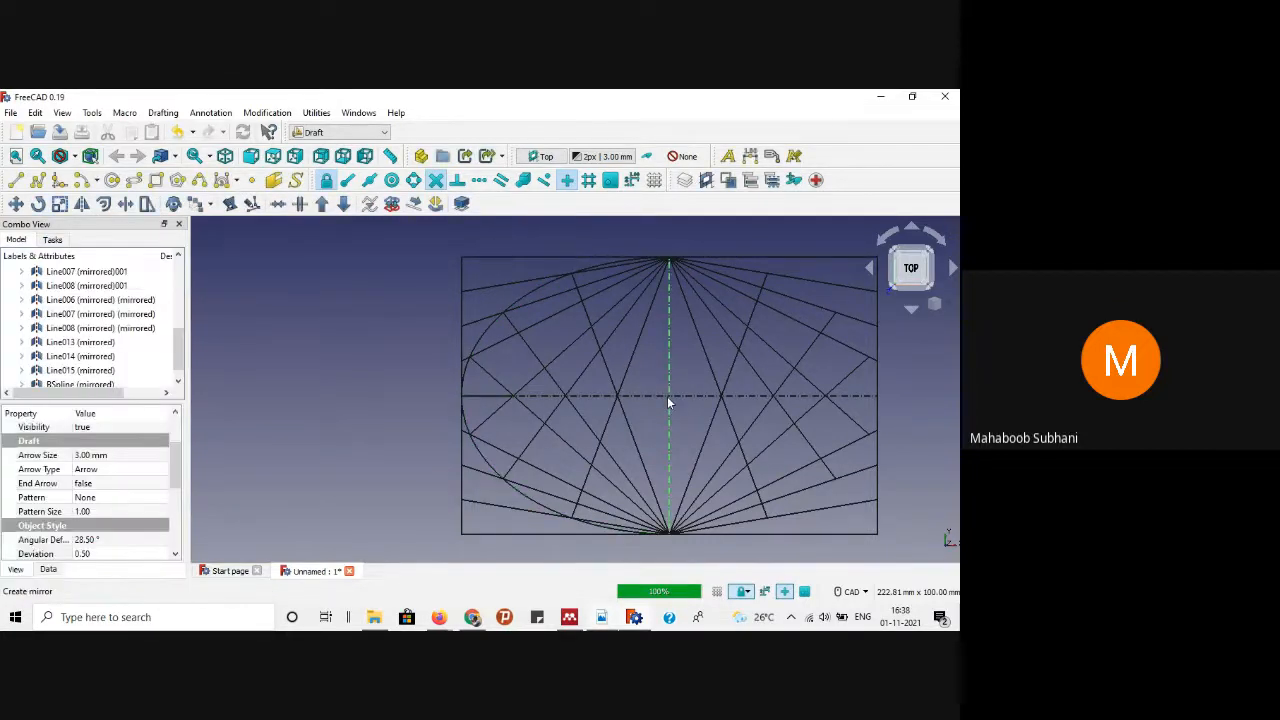
# Step: Mirror the upper-left and lower-left curves together about the vertical centre line to complete the ellipse
pyautogui.click(486, 338)
pyautogui.keyDown('ctrl'); pyautogui.click(470, 420); pyautogui.keyUp('ctrl')
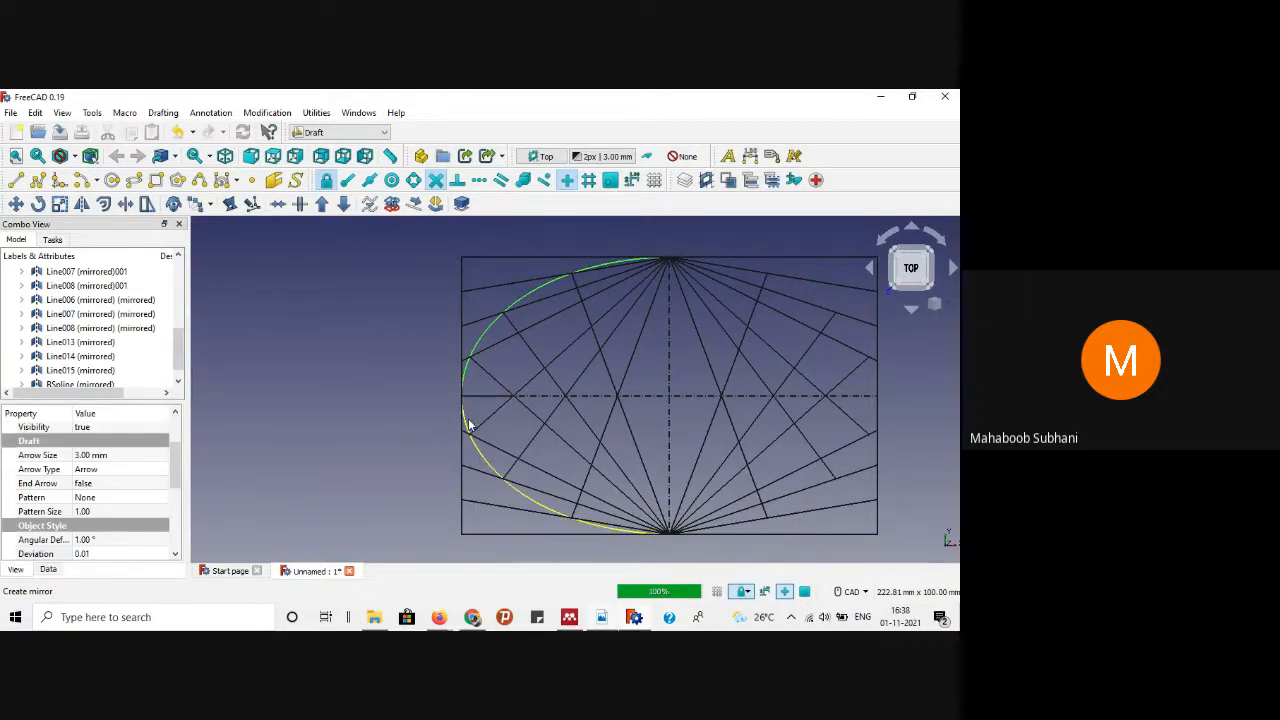
pyautogui.click(82, 204)
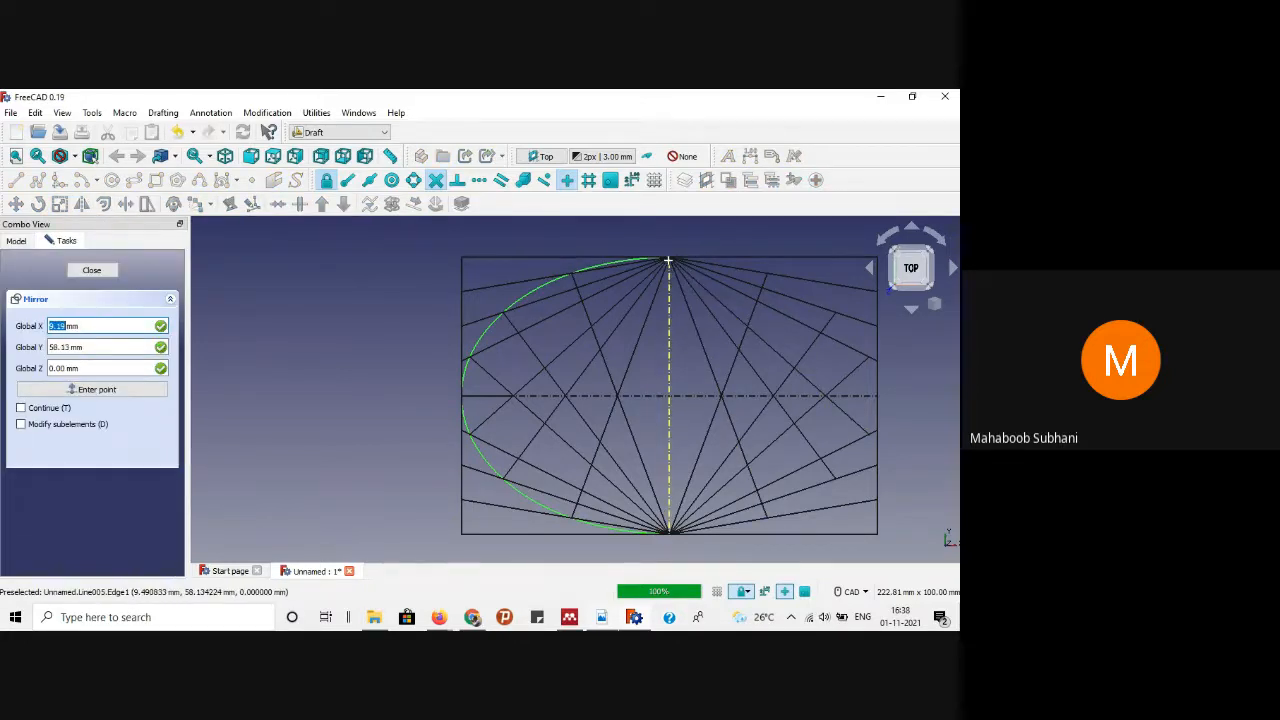
pyautogui.scroll(1, 669, 259)
pyautogui.click(669, 262)
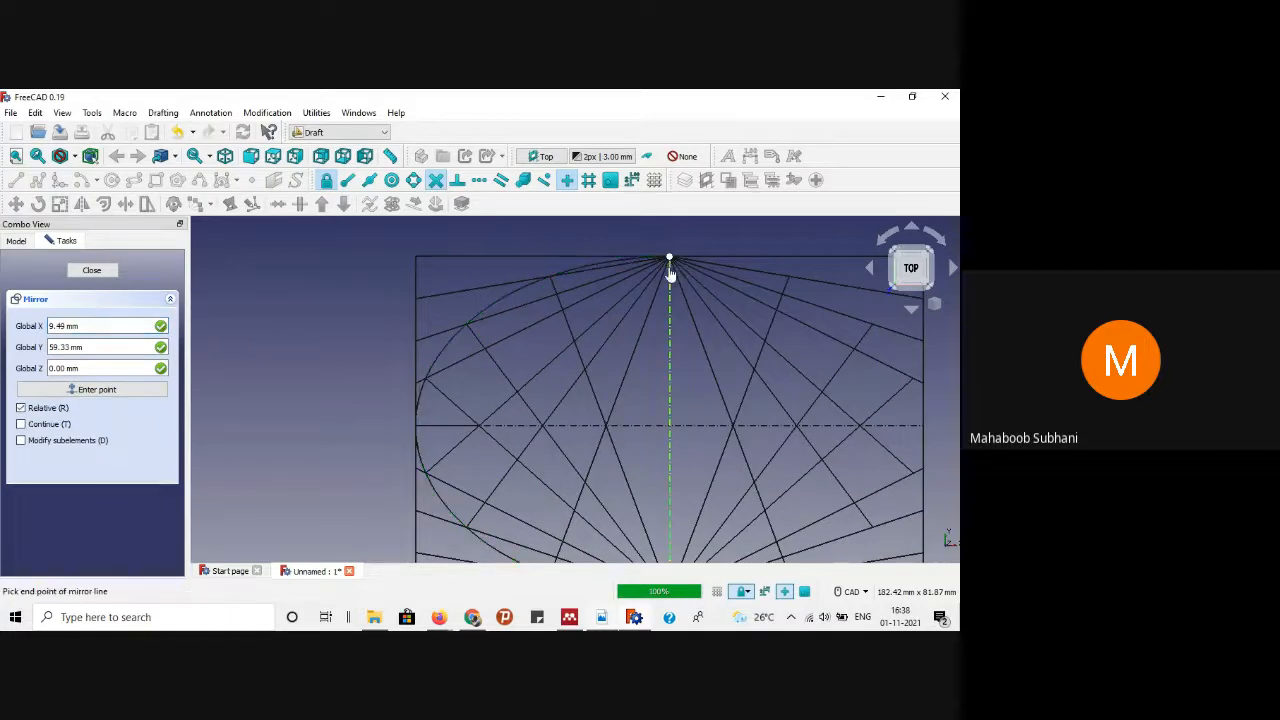
pyautogui.scroll(-3, 668, 266)
pyautogui.scroll(2, 672, 378)
pyautogui.scroll(1, 672, 380)
pyautogui.write('0')
pyautogui.press('Tab')
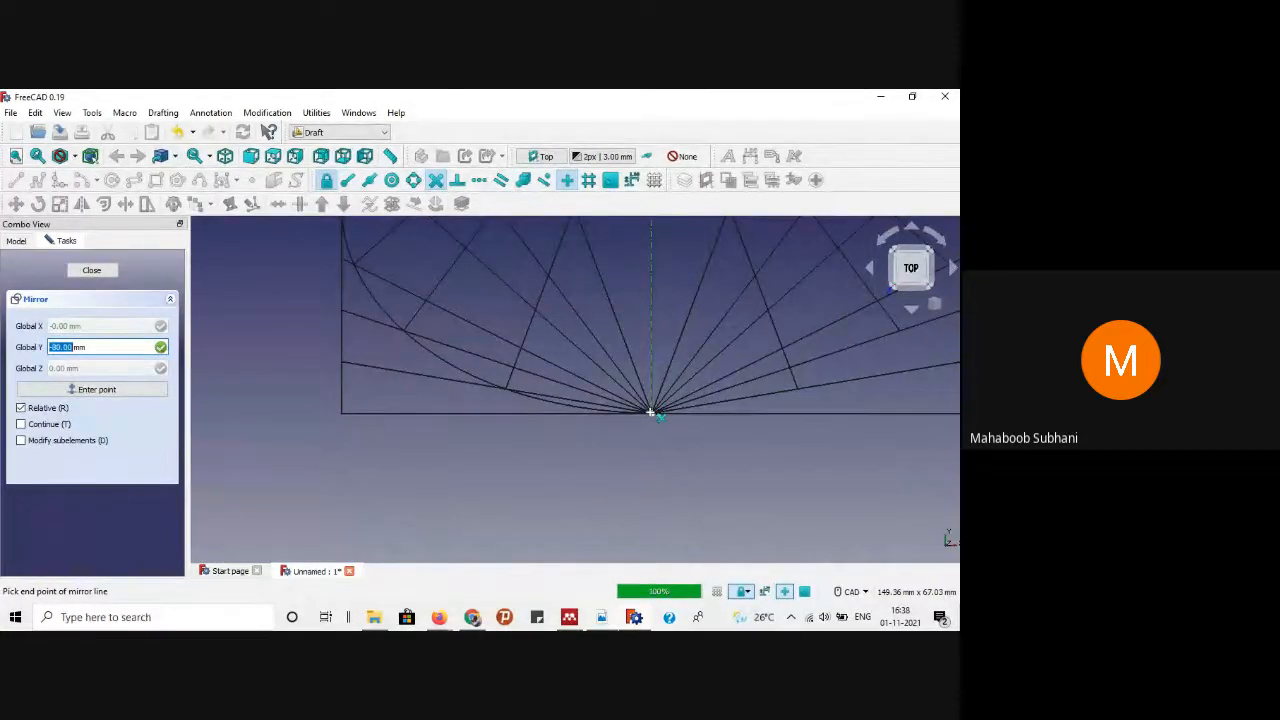
pyautogui.click(653, 404)
pyautogui.scroll(-4, 700, 351)
pyautogui.scroll(3, 722, 308)
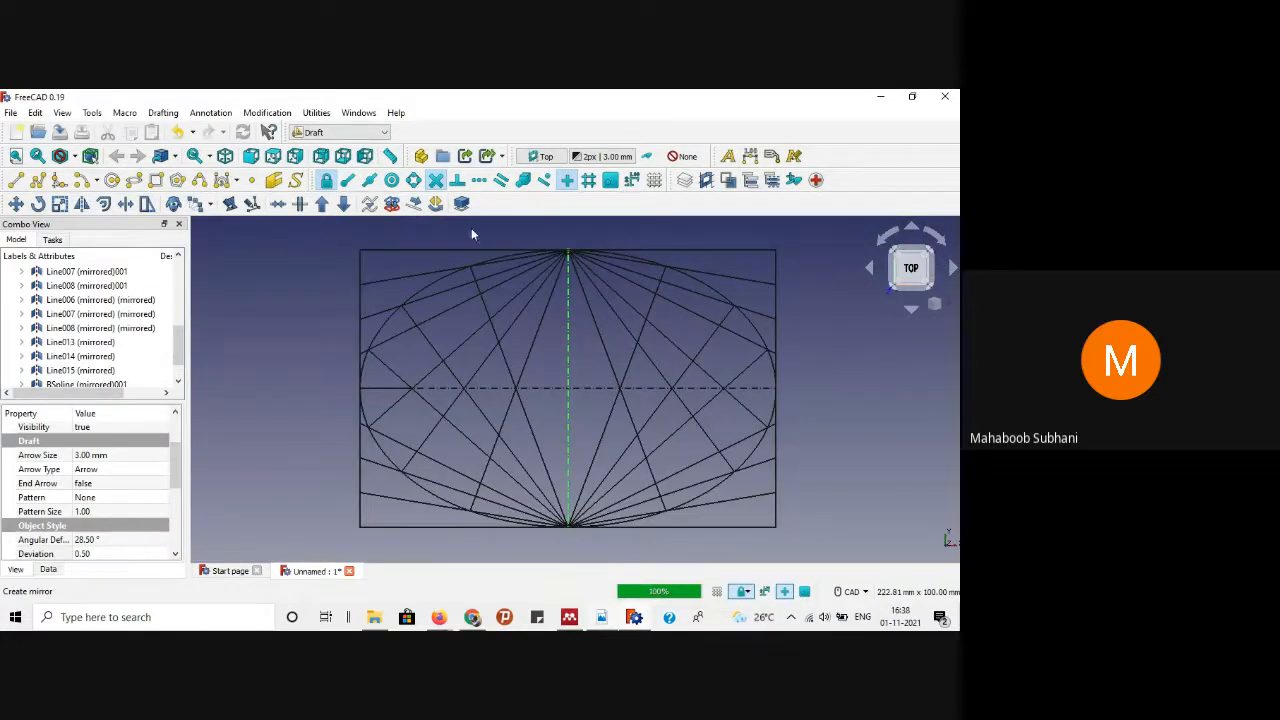
# Step: Set the line width of all four B-spline quarter curves of the ellipse to 3
pyautogui.click(420, 293)
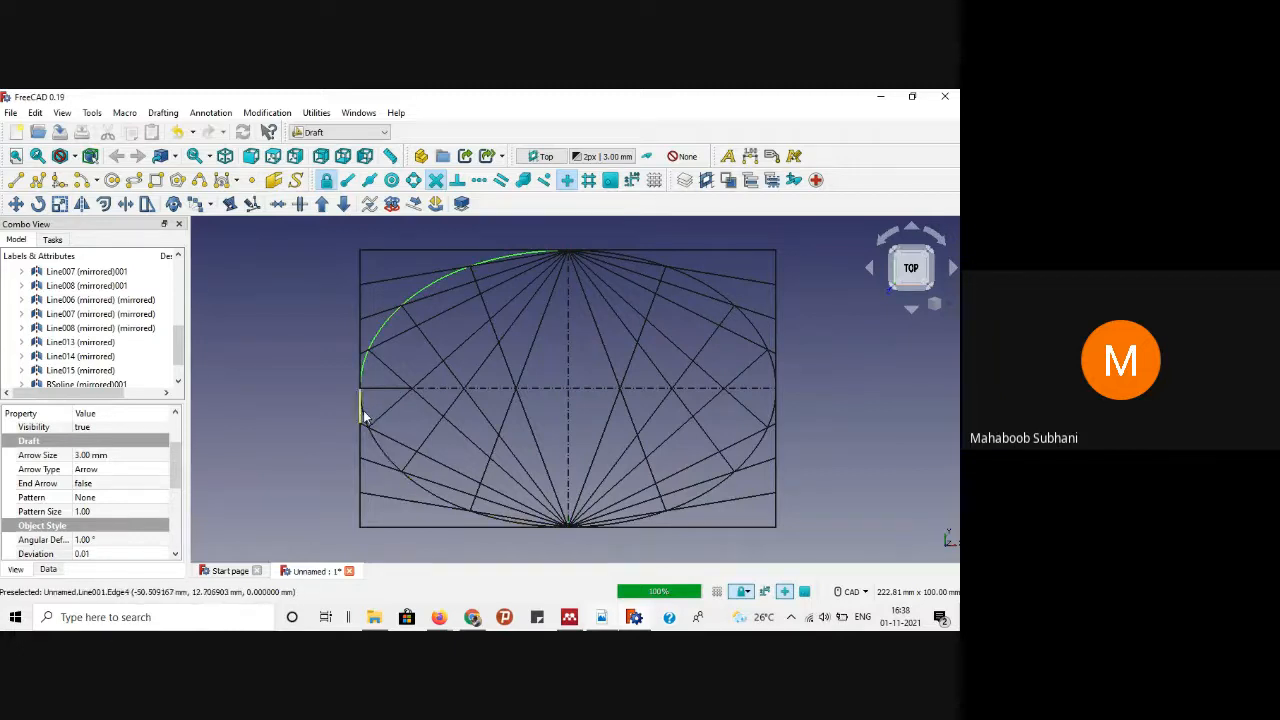
pyautogui.keyDown('ctrl'); pyautogui.click(366, 418); pyautogui.keyUp('ctrl')
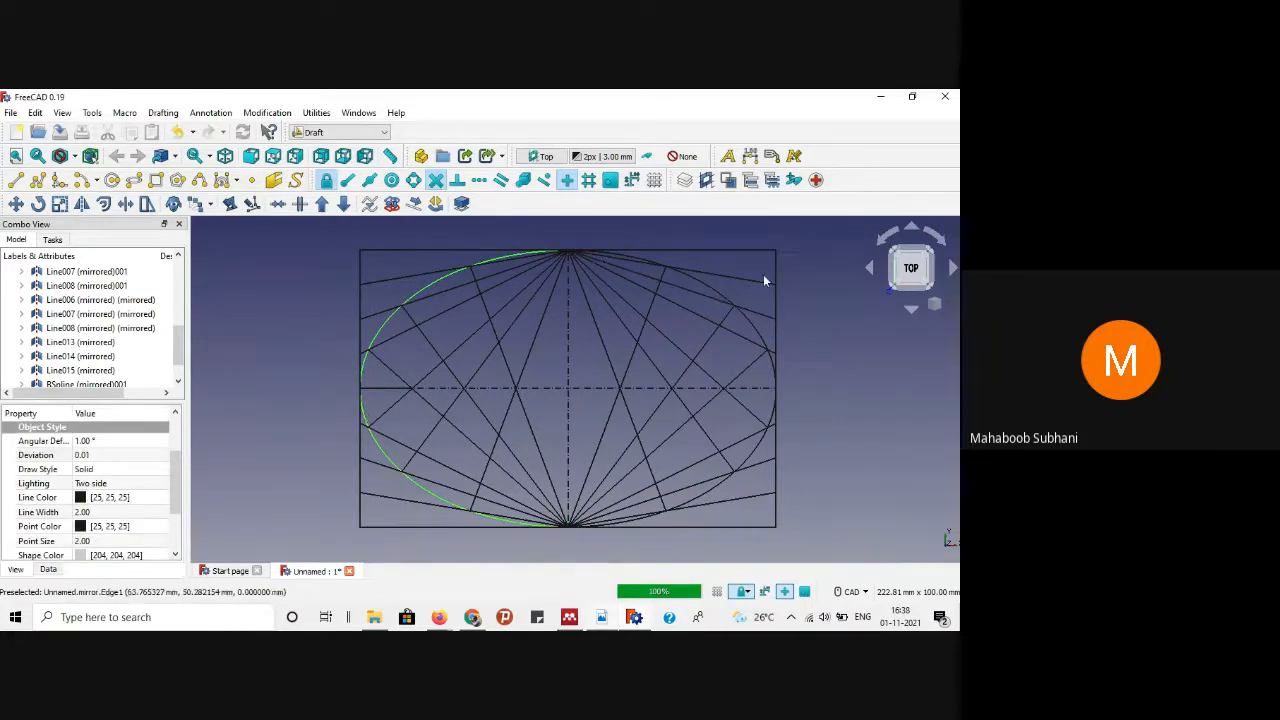
pyautogui.keyDown('ctrl'); pyautogui.click(714, 289); pyautogui.keyUp('ctrl')
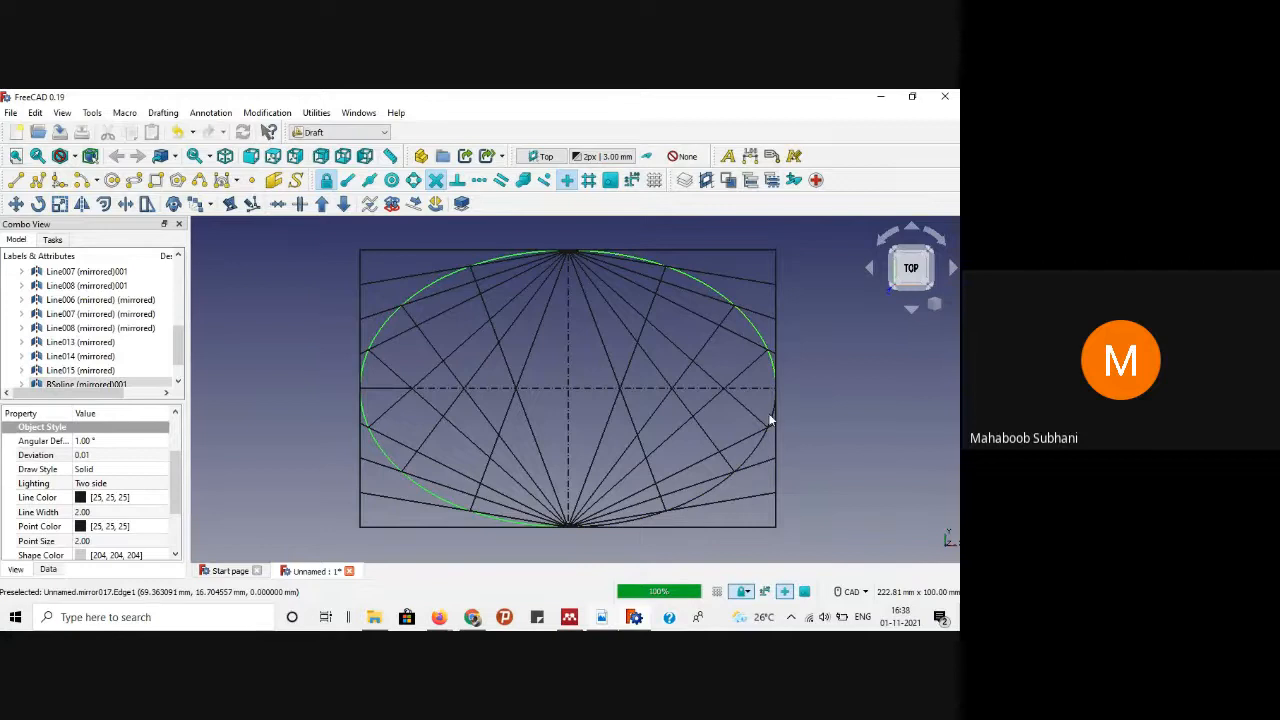
pyautogui.keyDown('ctrl'); pyautogui.click(768, 413); pyautogui.keyUp('ctrl')
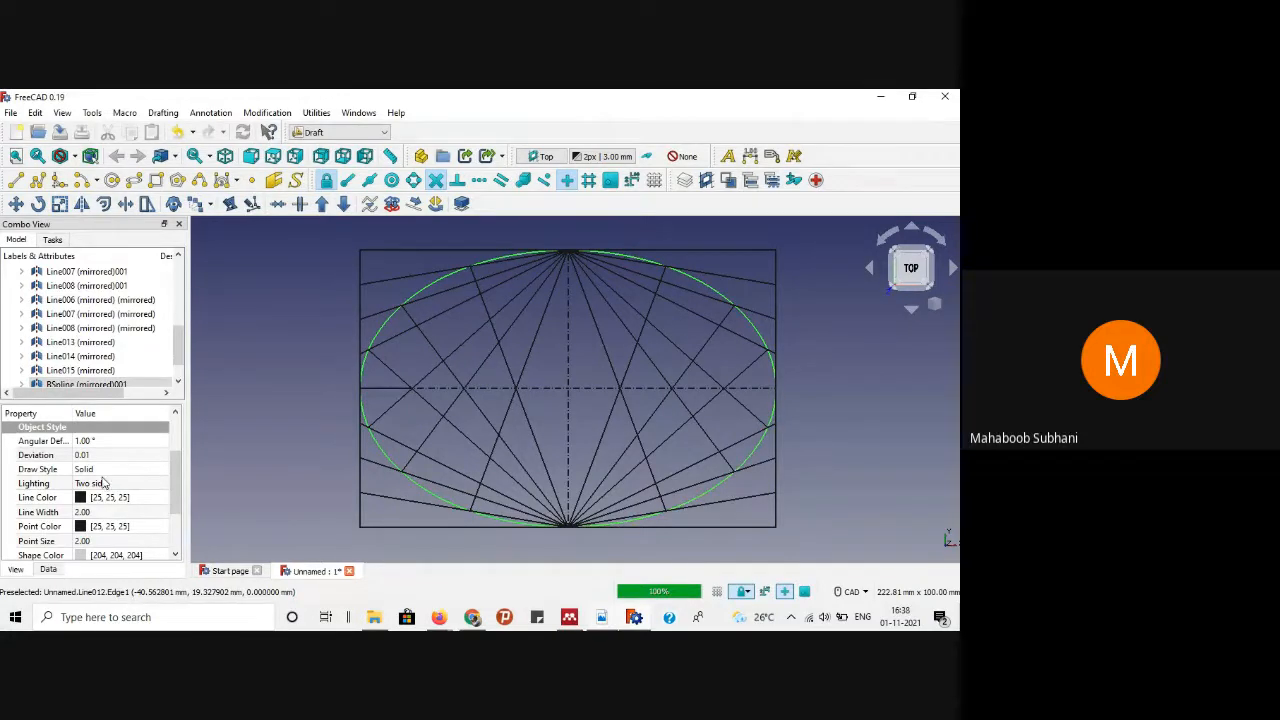
pyautogui.click(99, 513)
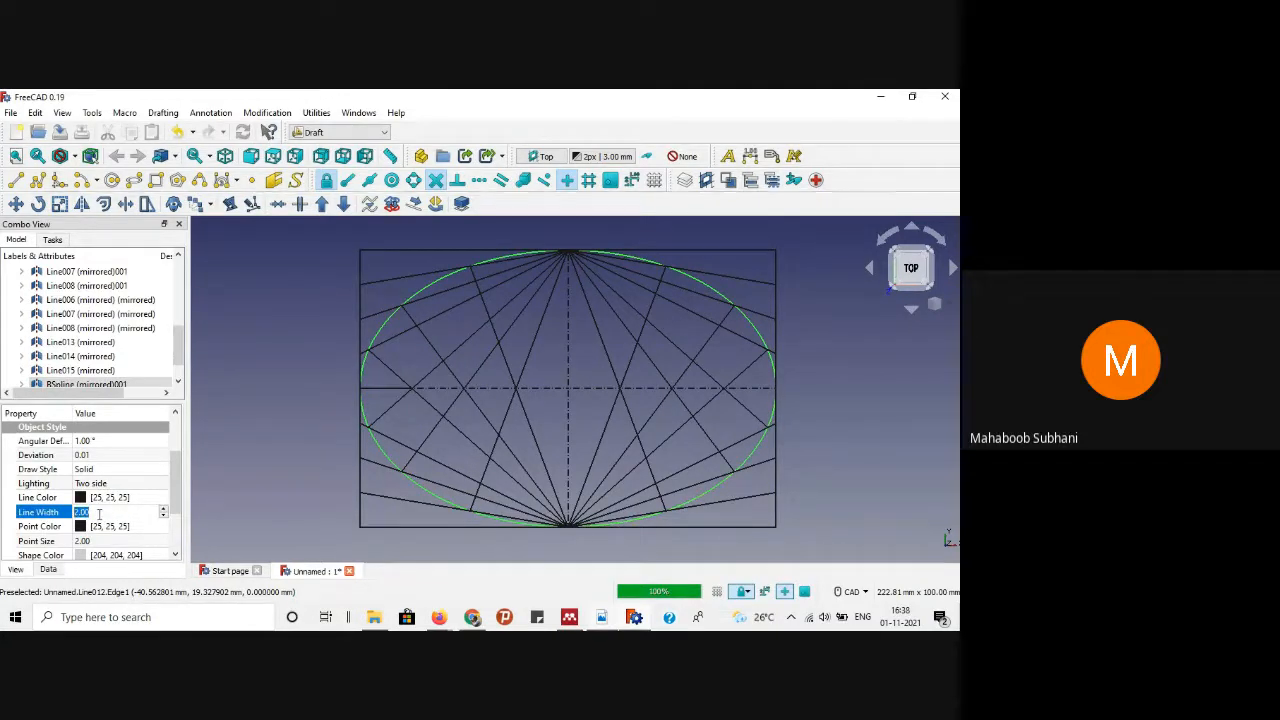
pyautogui.write('3')
pyautogui.press('Return')
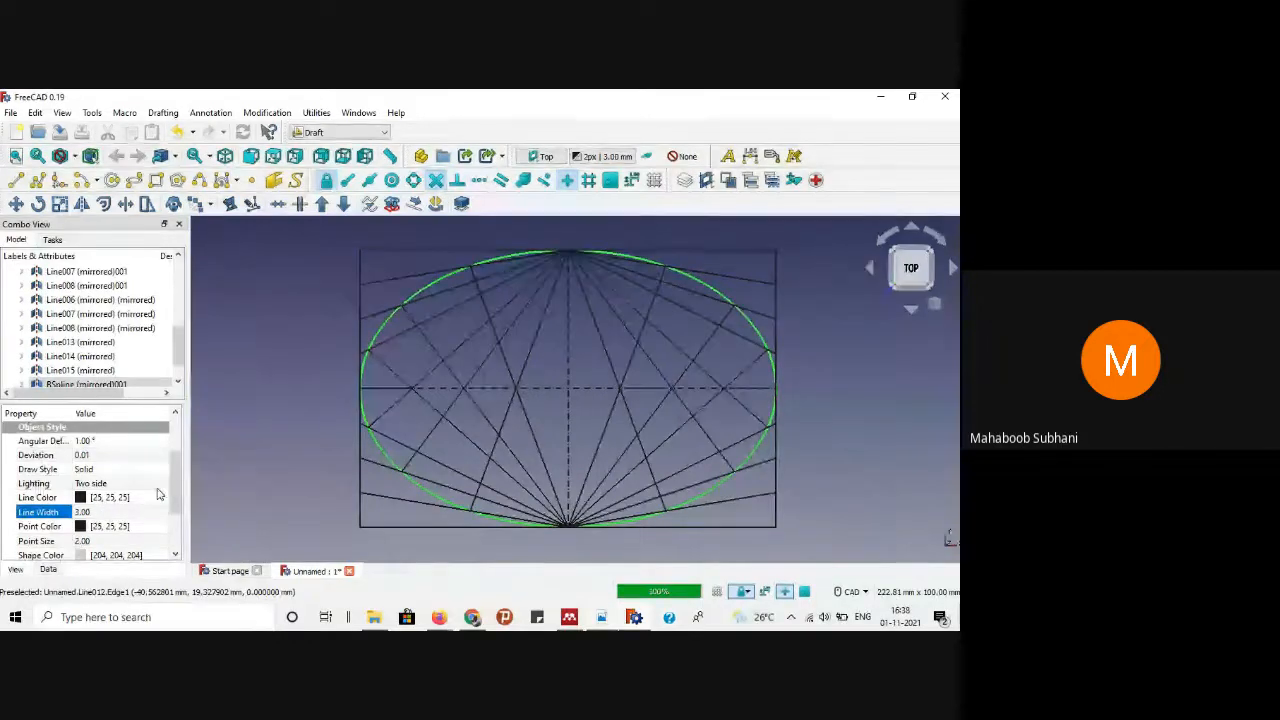
# Step: Change the line colour of the four ellipse quarter curves to red (#ff0000) and clear the selection
pyautogui.scroll(-1, 130, 485)
pyautogui.click(95, 463)
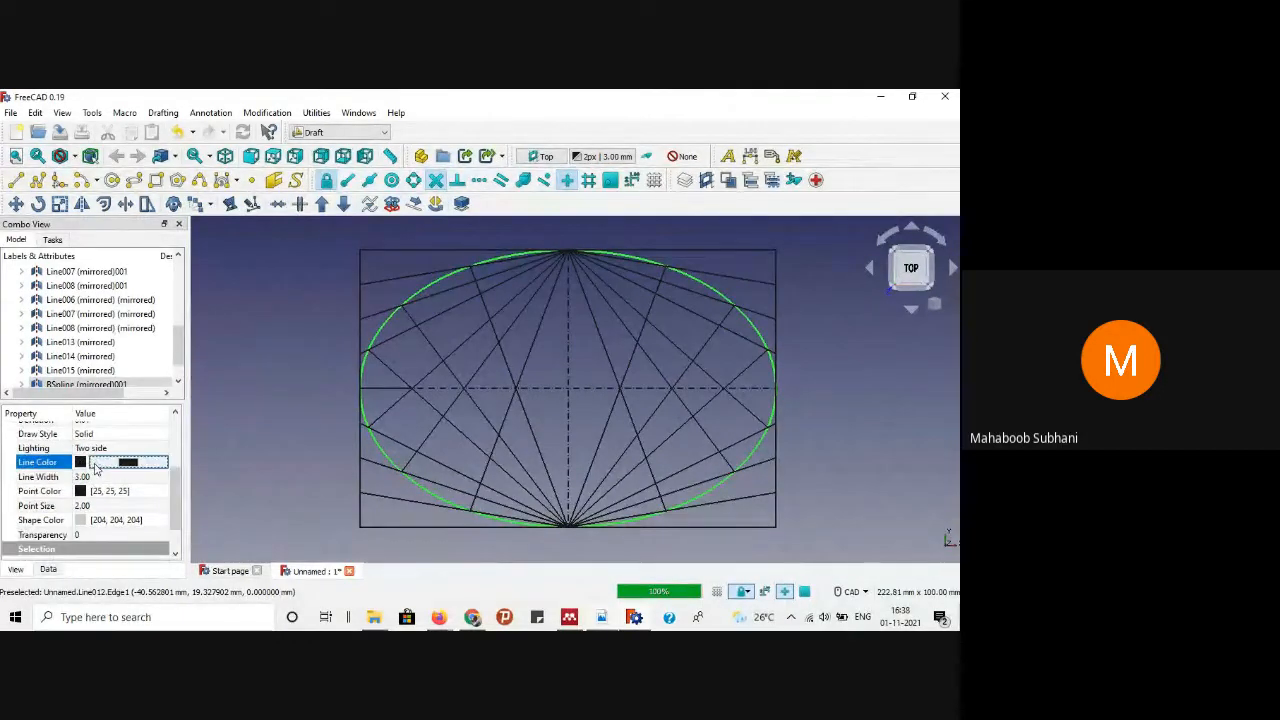
pyautogui.click(138, 465)
pyautogui.click(333, 296)
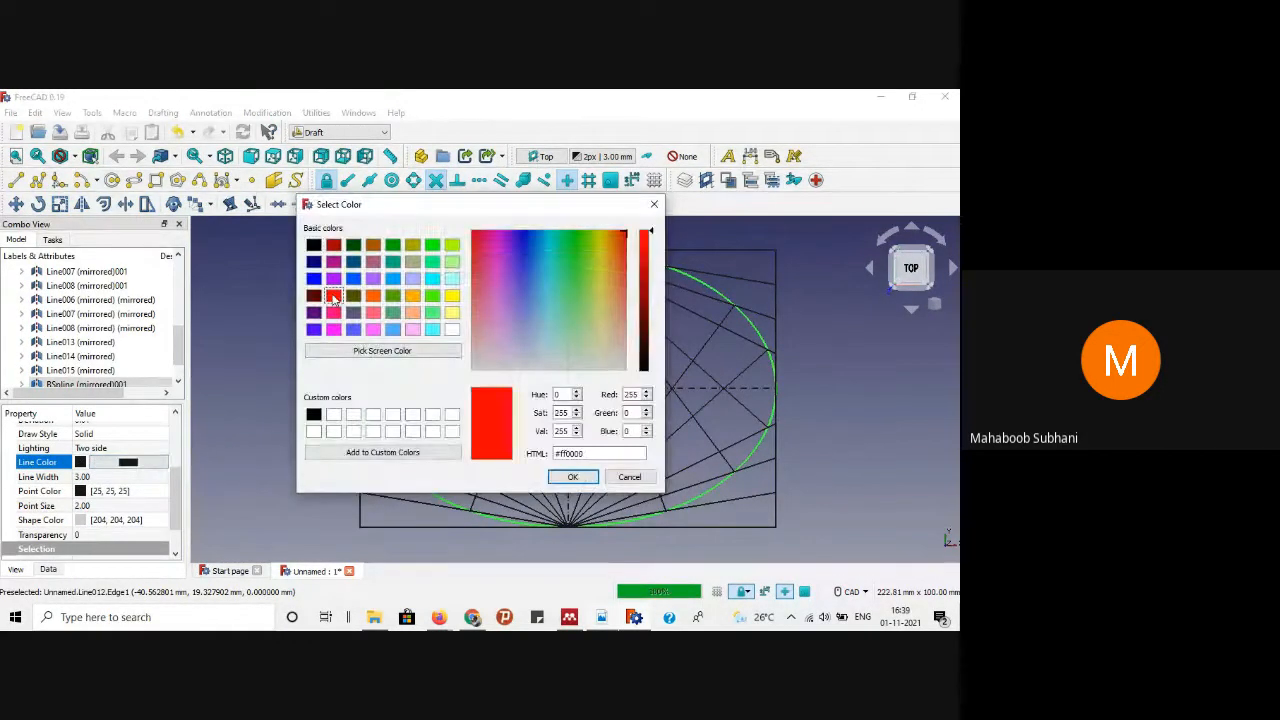
pyautogui.click(572, 477)
pyautogui.click(827, 330)
pyautogui.scroll(-2, 827, 327)
pyautogui.scroll(2, 835, 277)
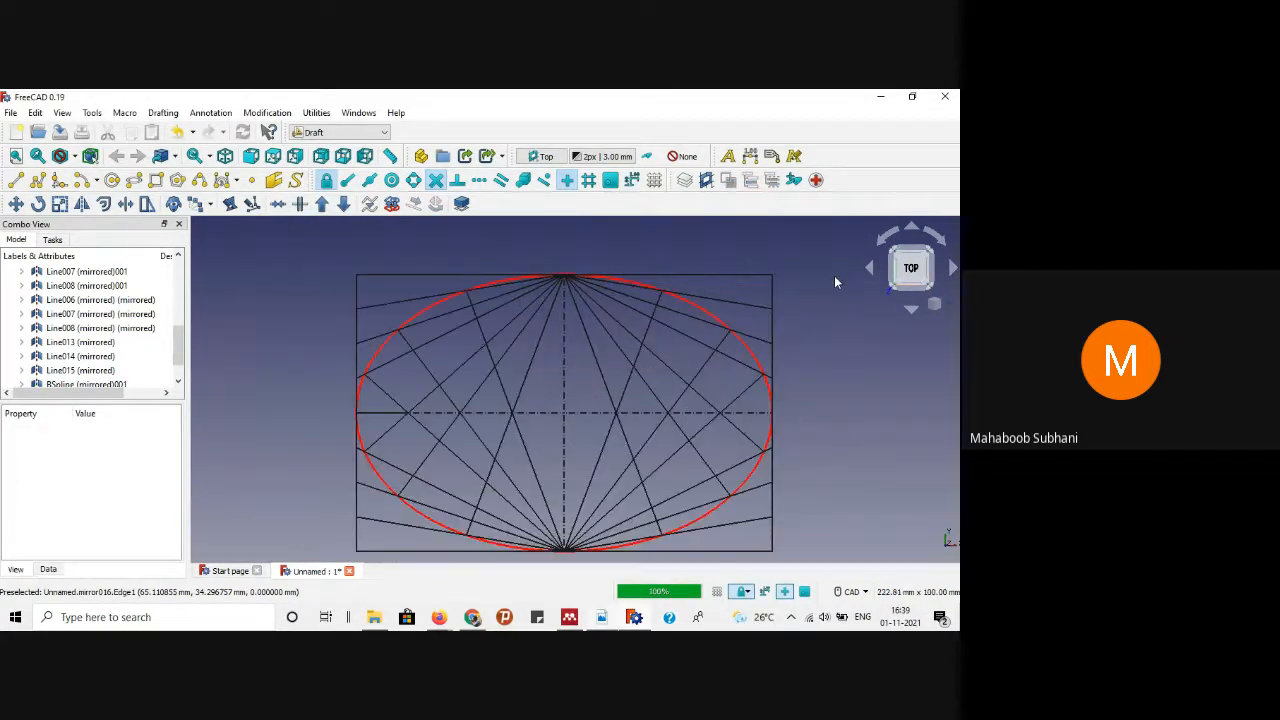
pyautogui.scroll(-1, 528, 346)
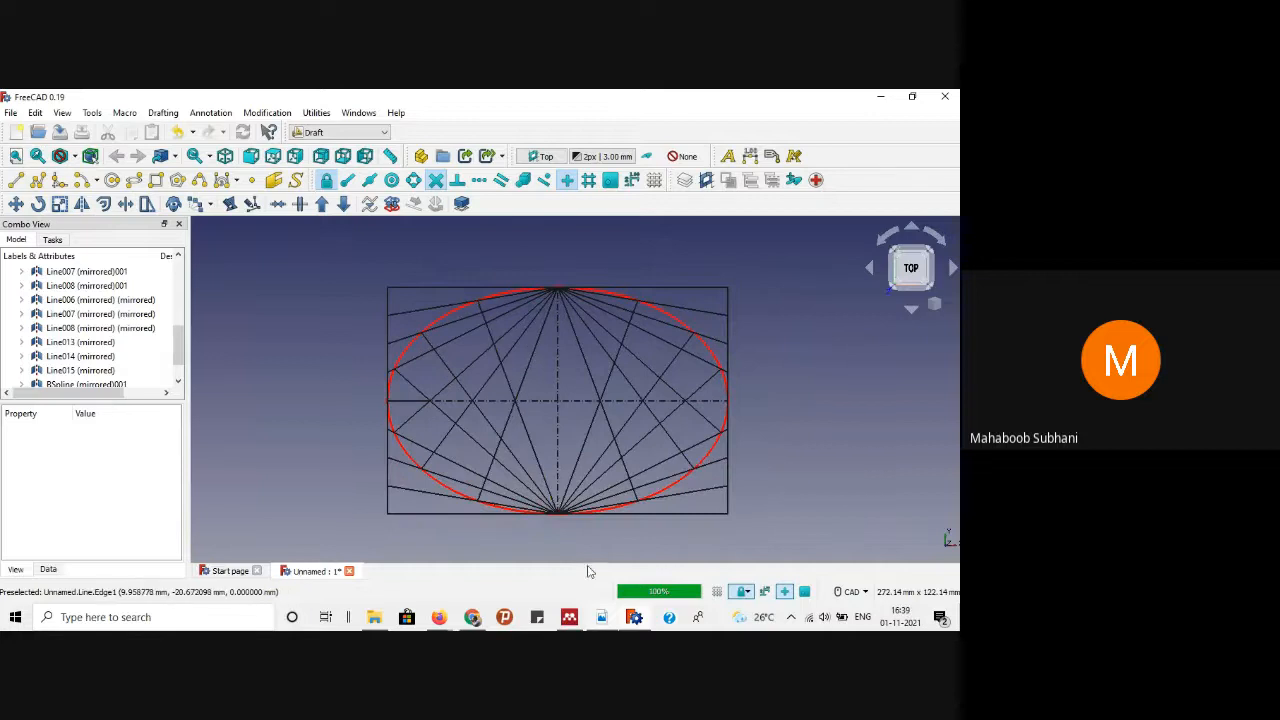
# Step: Check the dimensions and point labels of the reference ellipse figure in FreeCAD.pdf in Adobe Reader, and return to the FreeCAD drawing
pyautogui.click(602, 618)
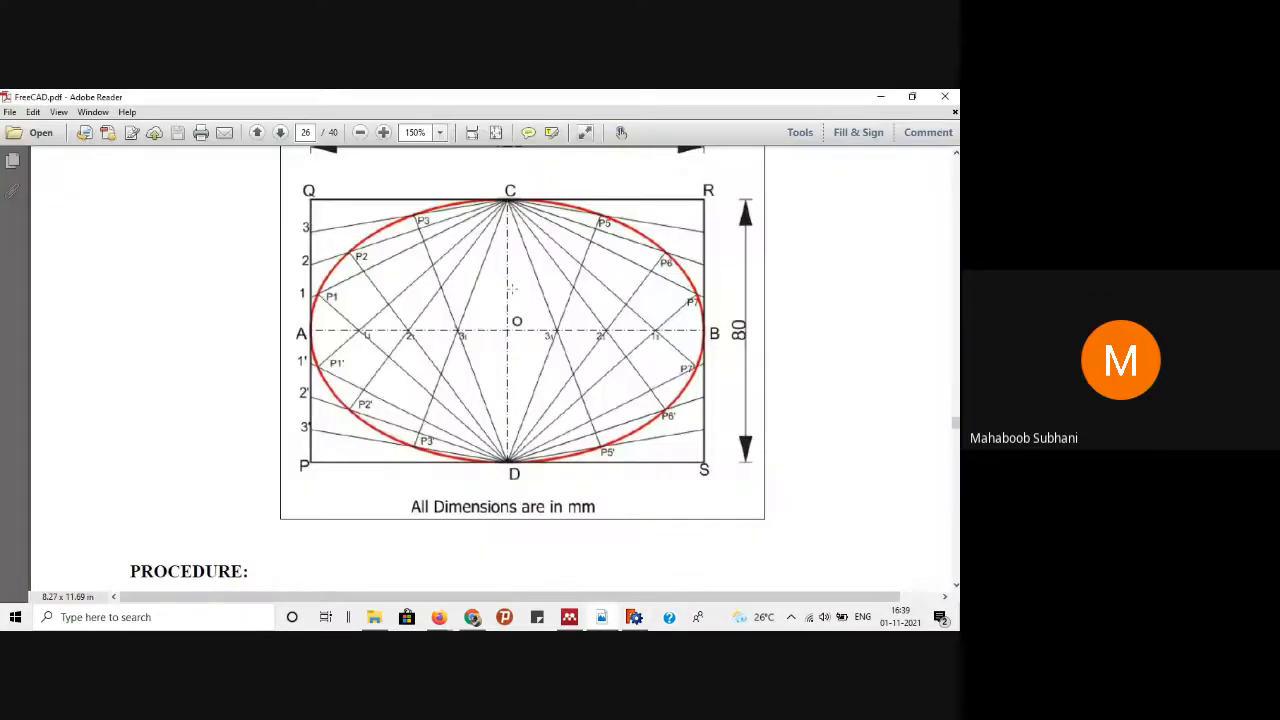
pyautogui.scroll(-3, 722, 268)
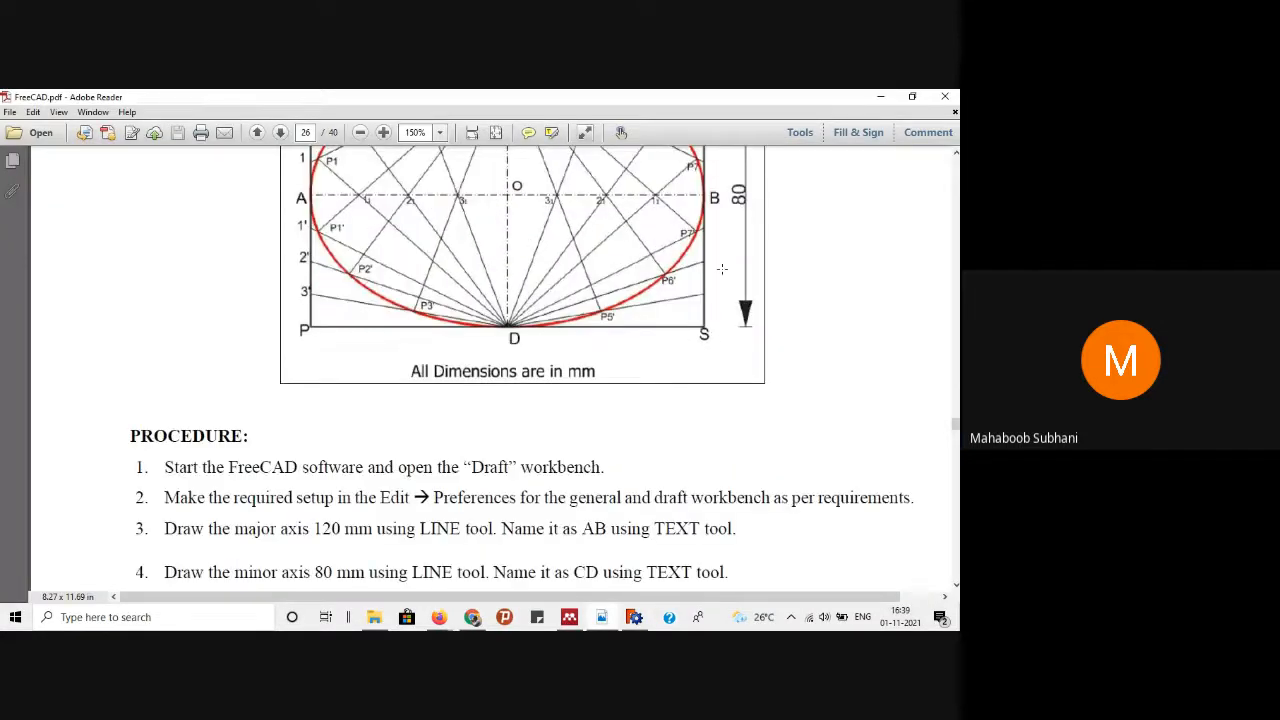
pyautogui.scroll(4, 568, 271)
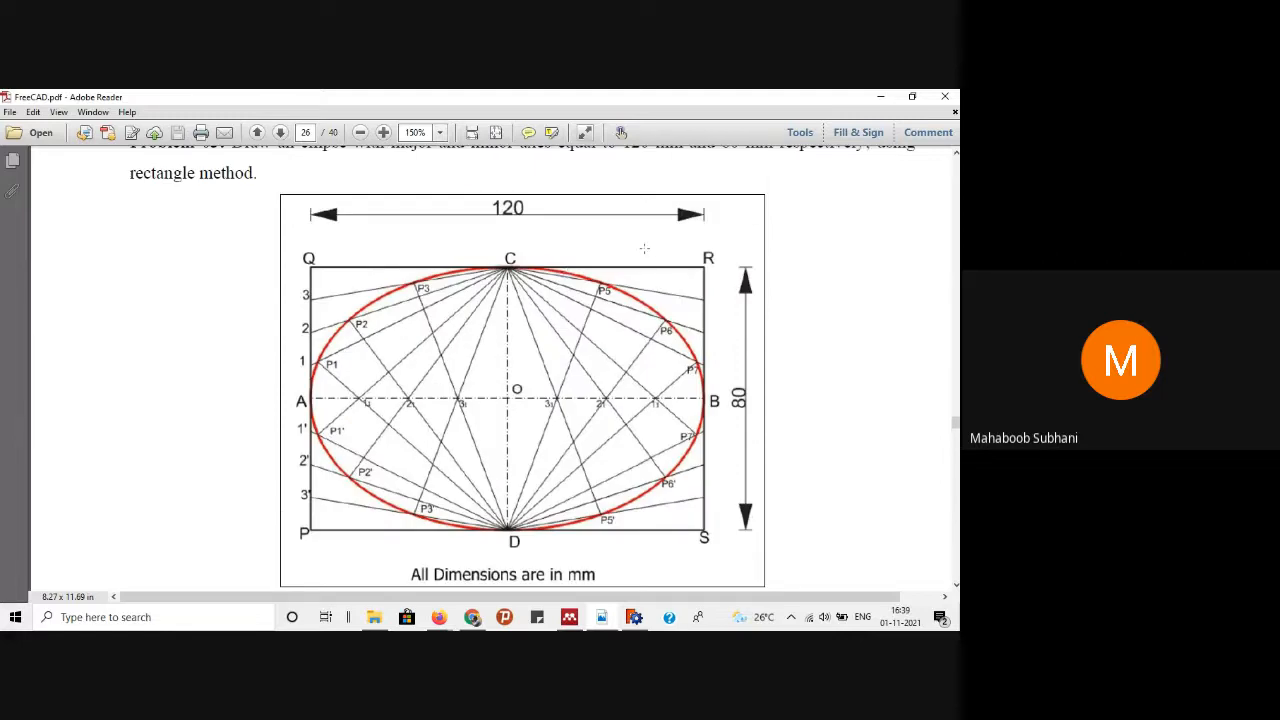
pyautogui.click(882, 97)
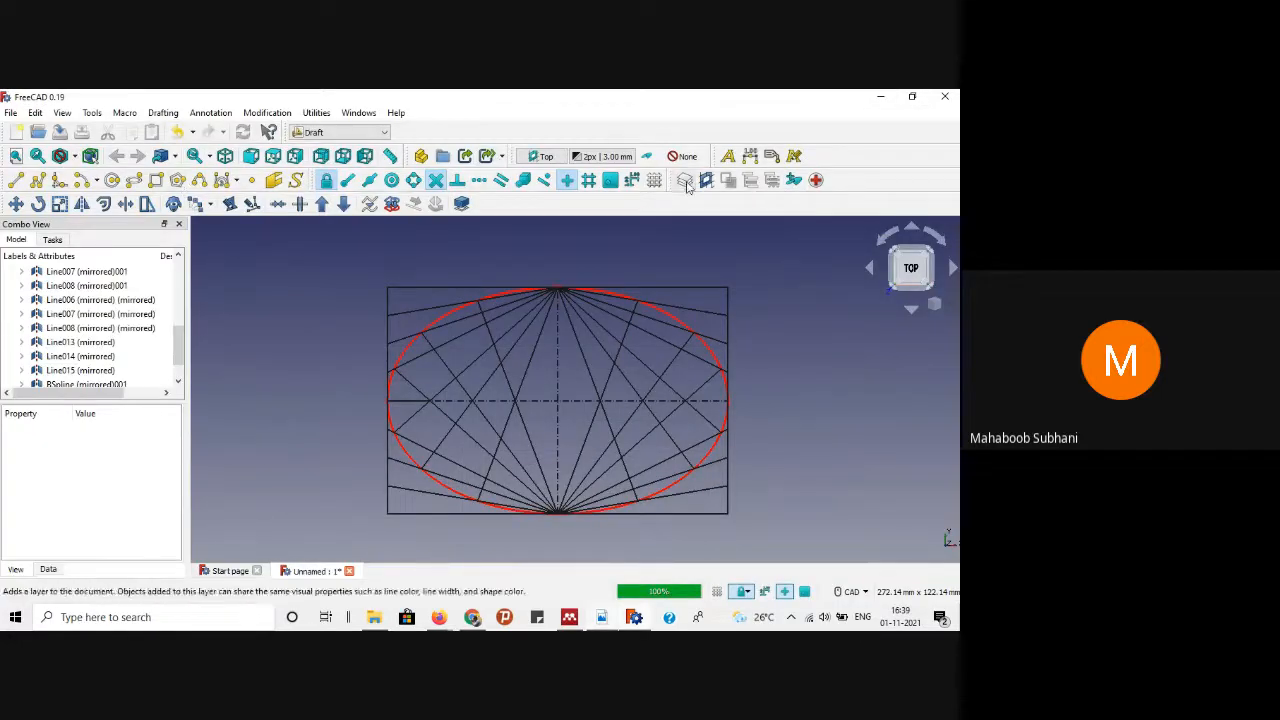
# Step: Turn on endpoint snapping and try to place a text at the rectangle's upper-left corner
pyautogui.click(728, 157)
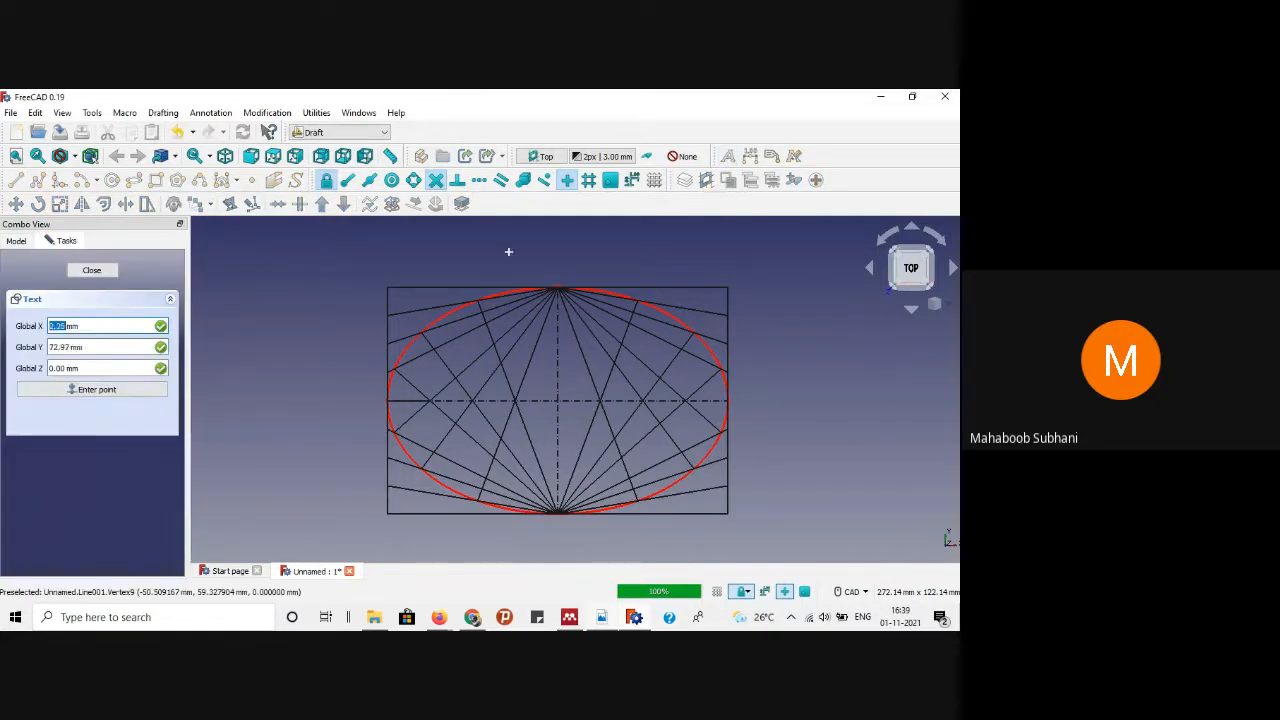
pyautogui.click(352, 180)
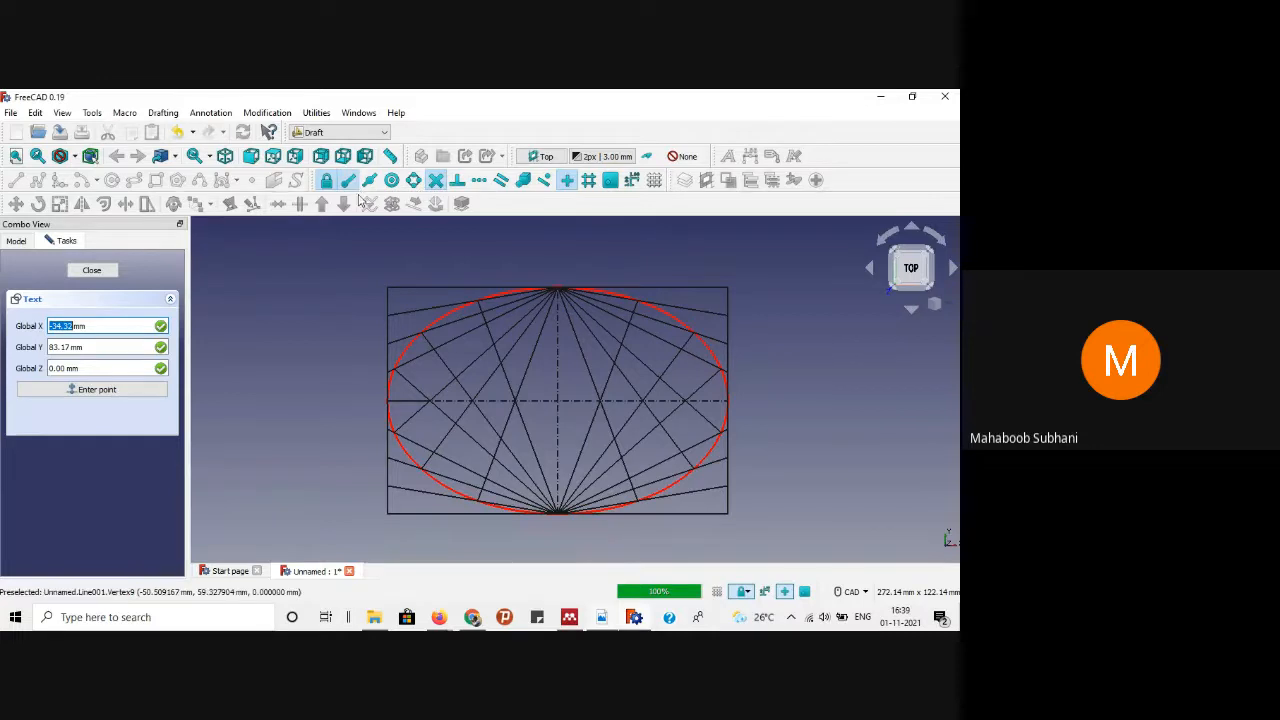
pyautogui.click(393, 287)
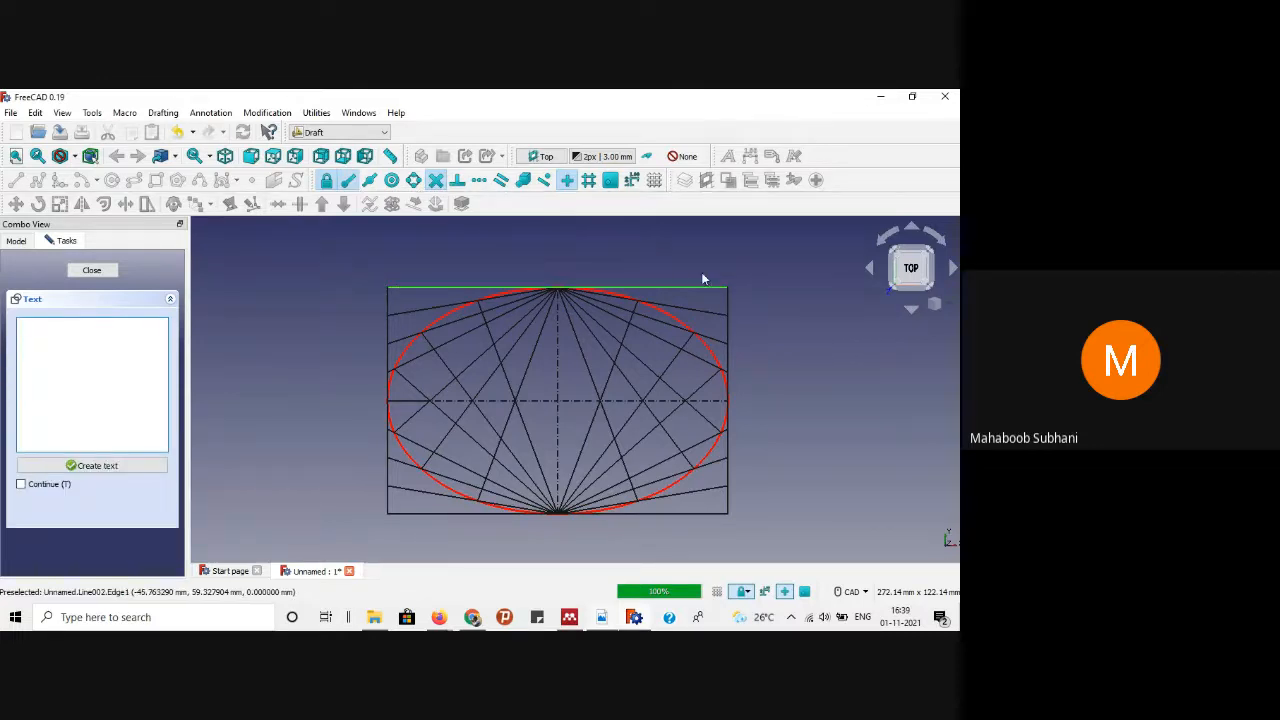
pyautogui.press('Escape')
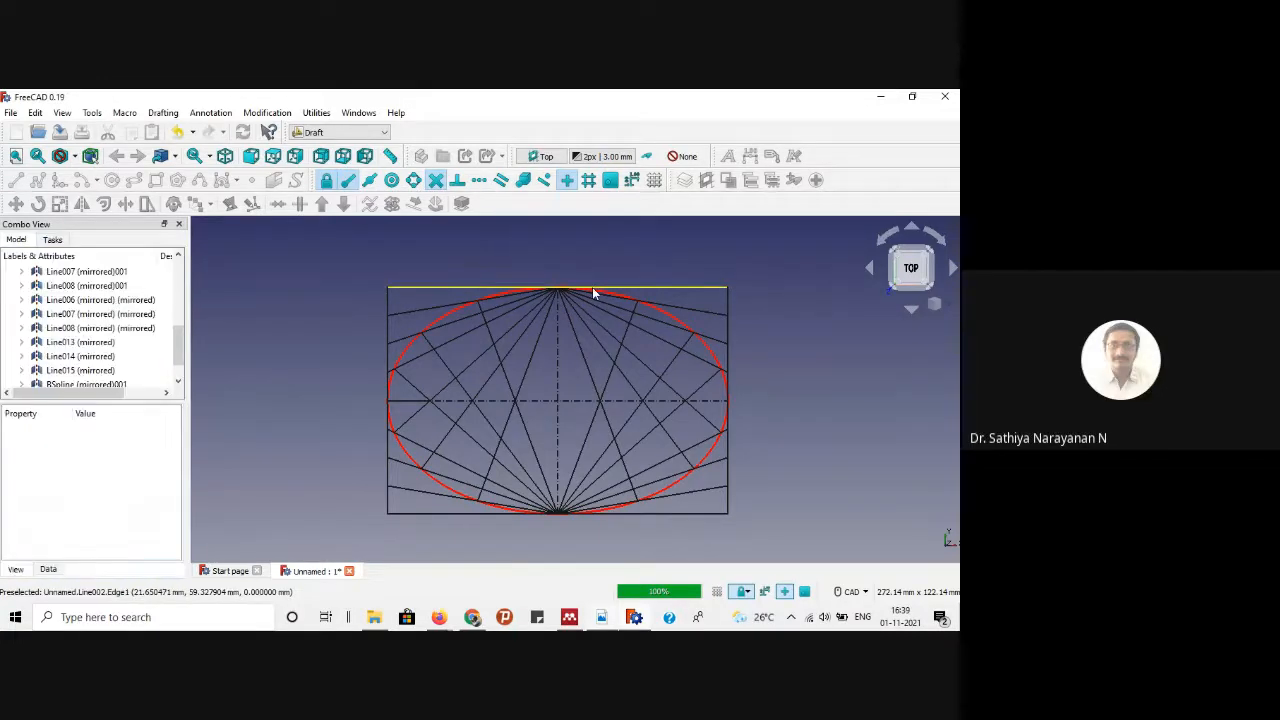
# Step: Dimension the rectangle's top edge, placing the dimension line above the rectangle
pyautogui.click(593, 291)
pyautogui.click(749, 156)
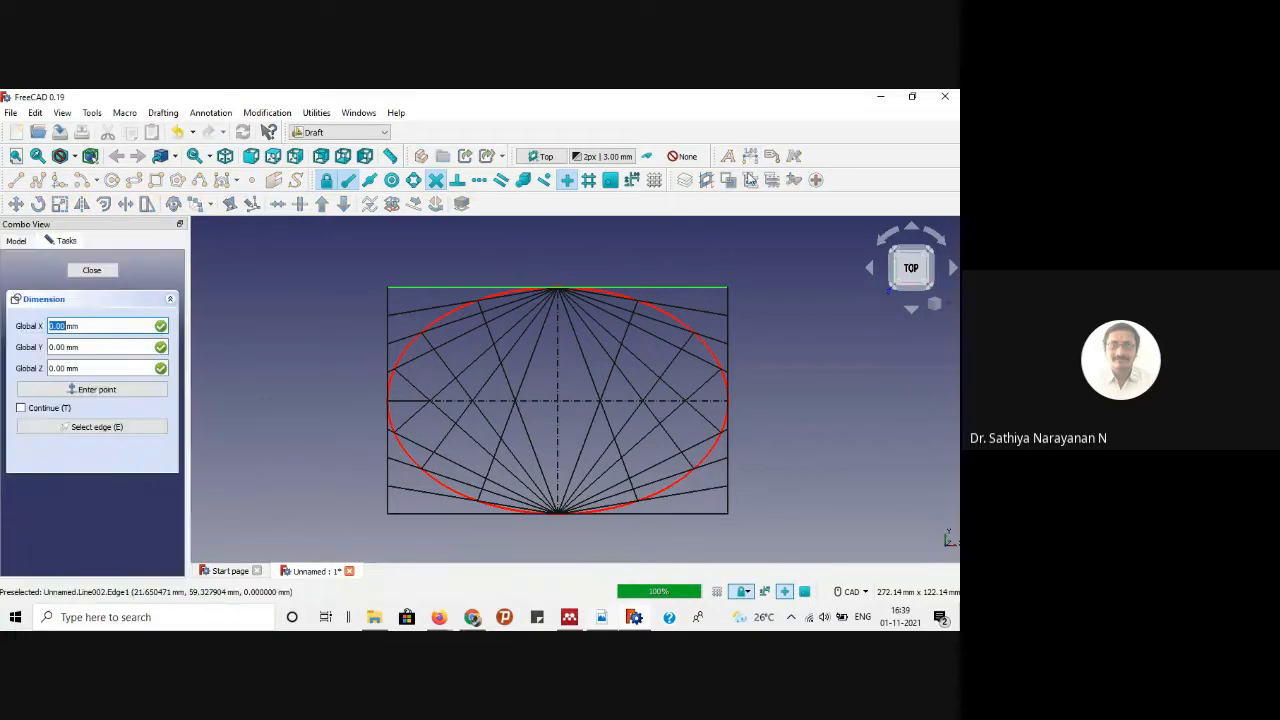
pyautogui.click(559, 246)
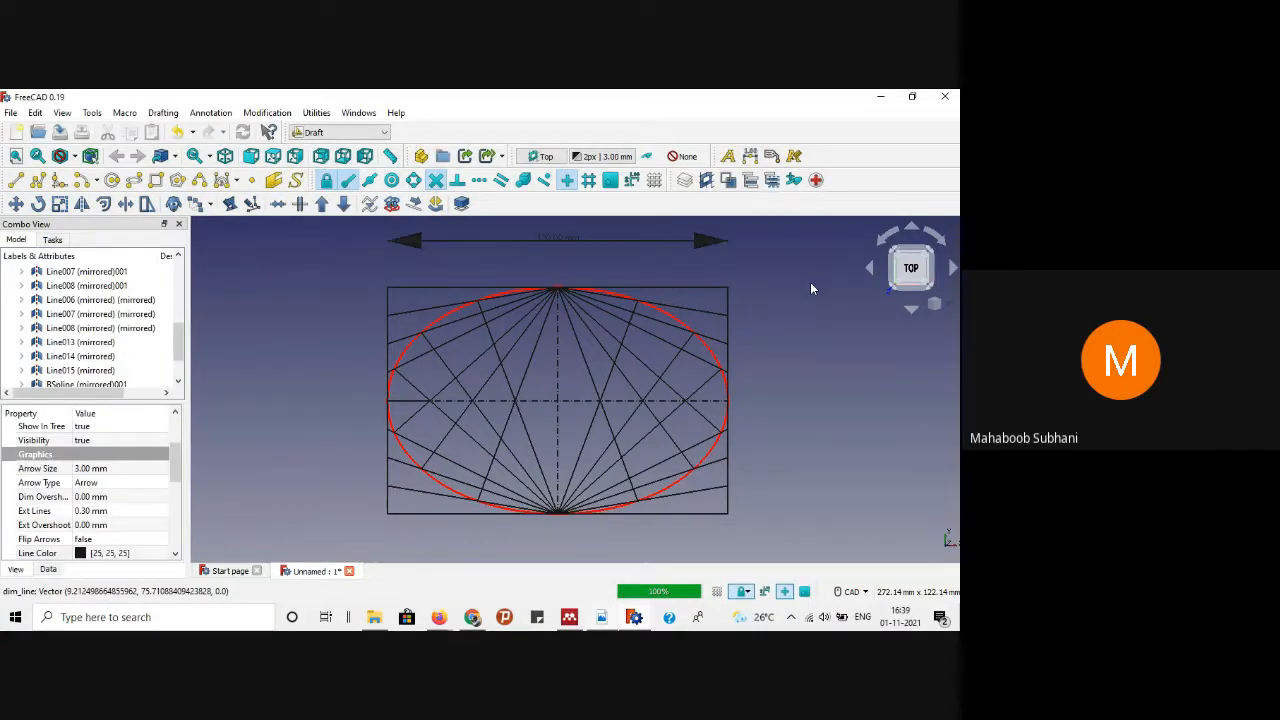
# Step: Dimension the rectangle's right edge, placing the vertical dimension line outside the rectangle
pyautogui.click(750, 156)
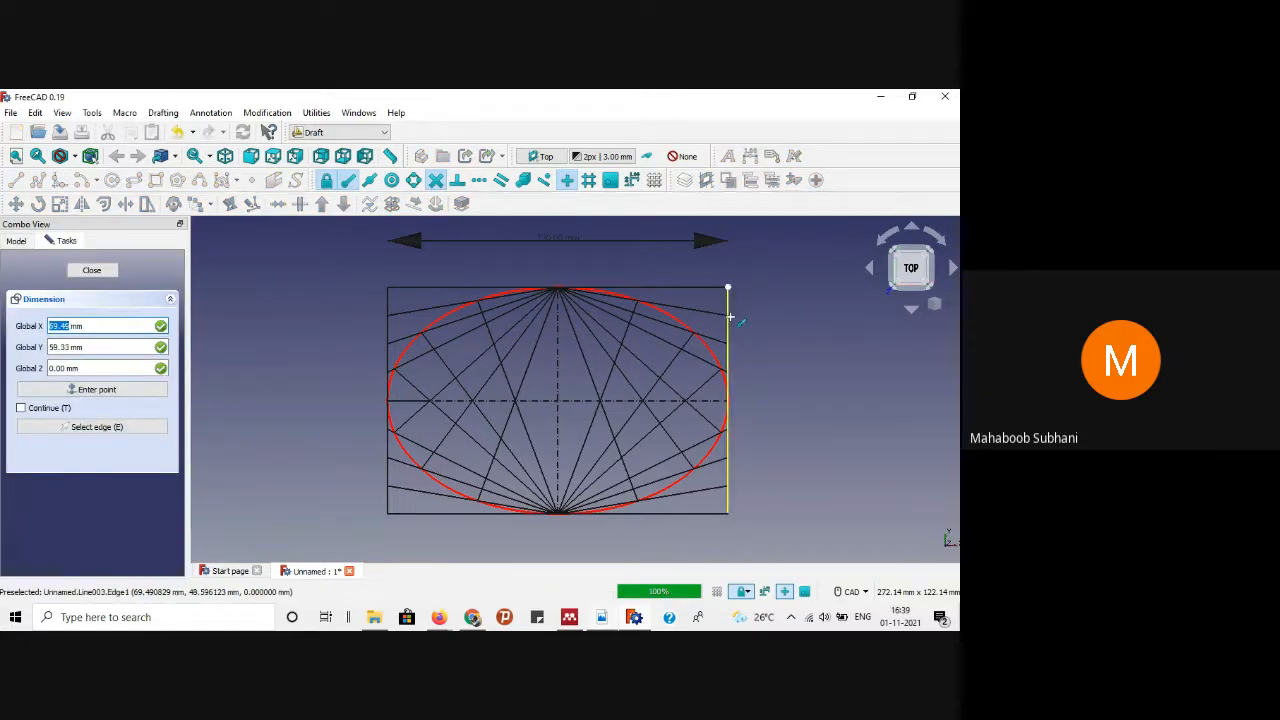
pyautogui.click(726, 477)
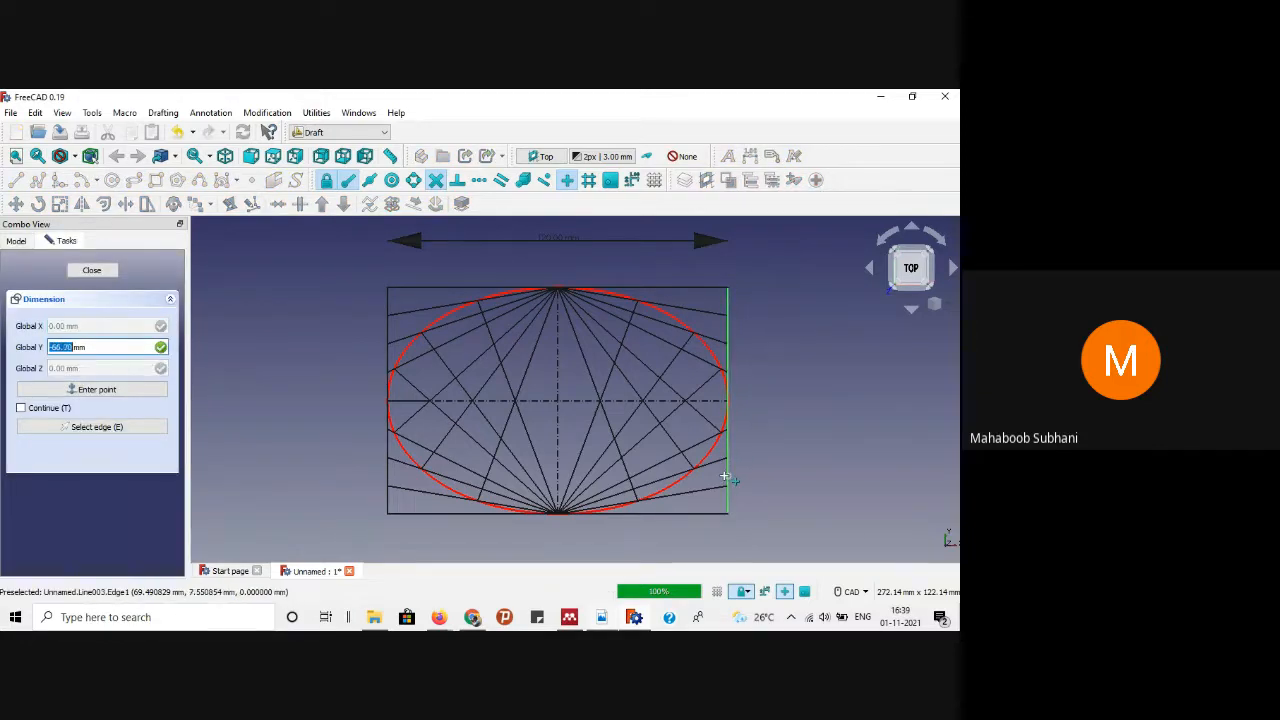
pyautogui.click(728, 483)
pyautogui.click(787, 485)
pyautogui.click(832, 394)
# Step: Set the arrow size of both the vertical and horizontal dimensions to 2 mm
pyautogui.click(786, 313)
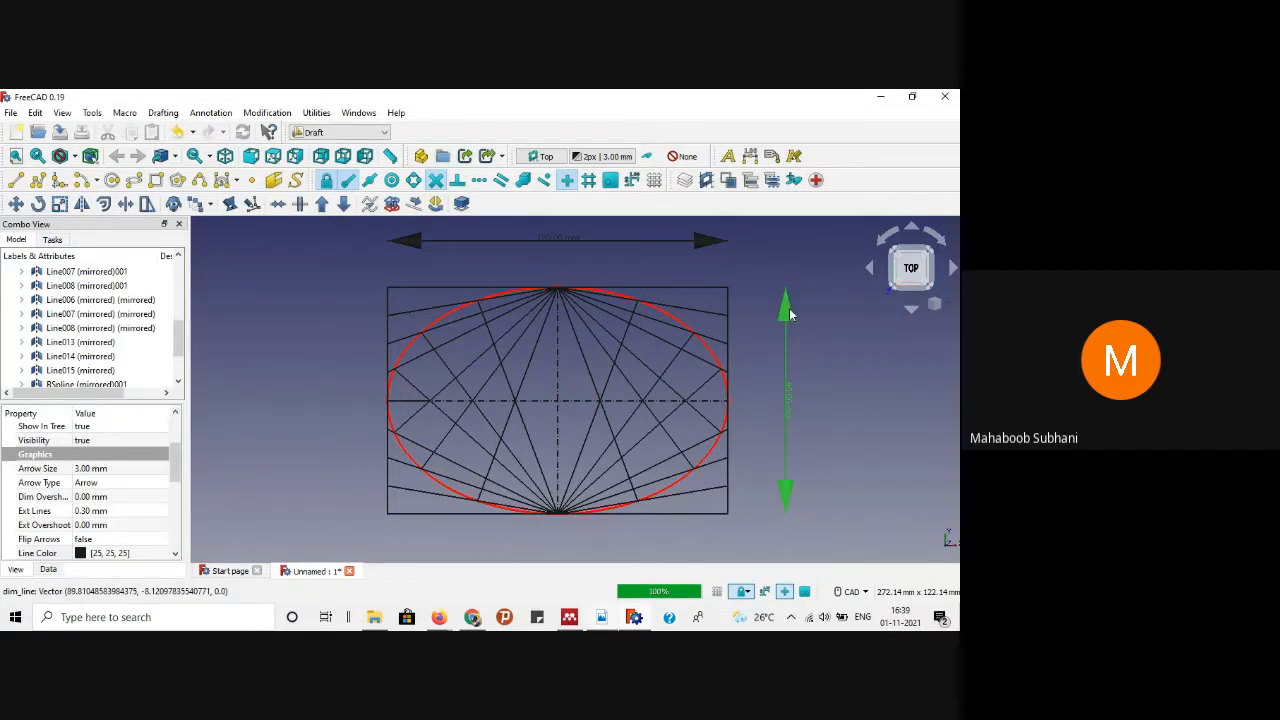
pyautogui.keyDown('ctrl'); pyautogui.click(686, 241); pyautogui.keyUp('ctrl')
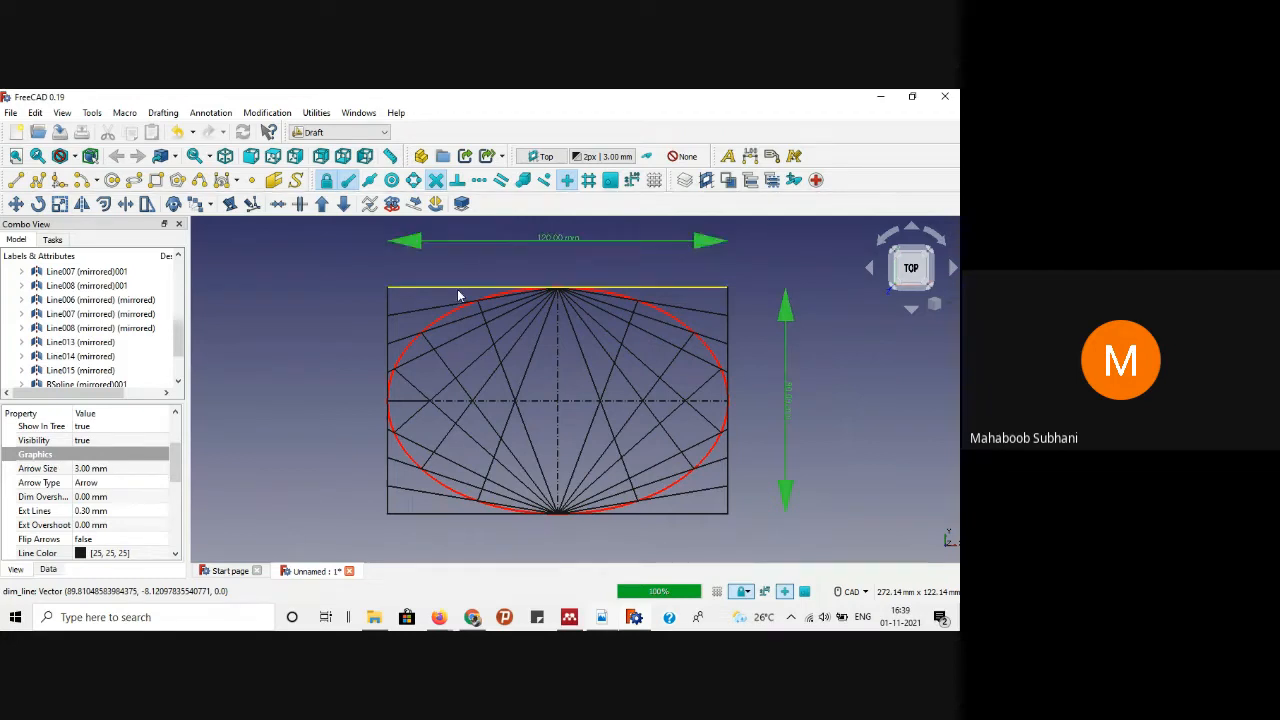
pyautogui.click(87, 469)
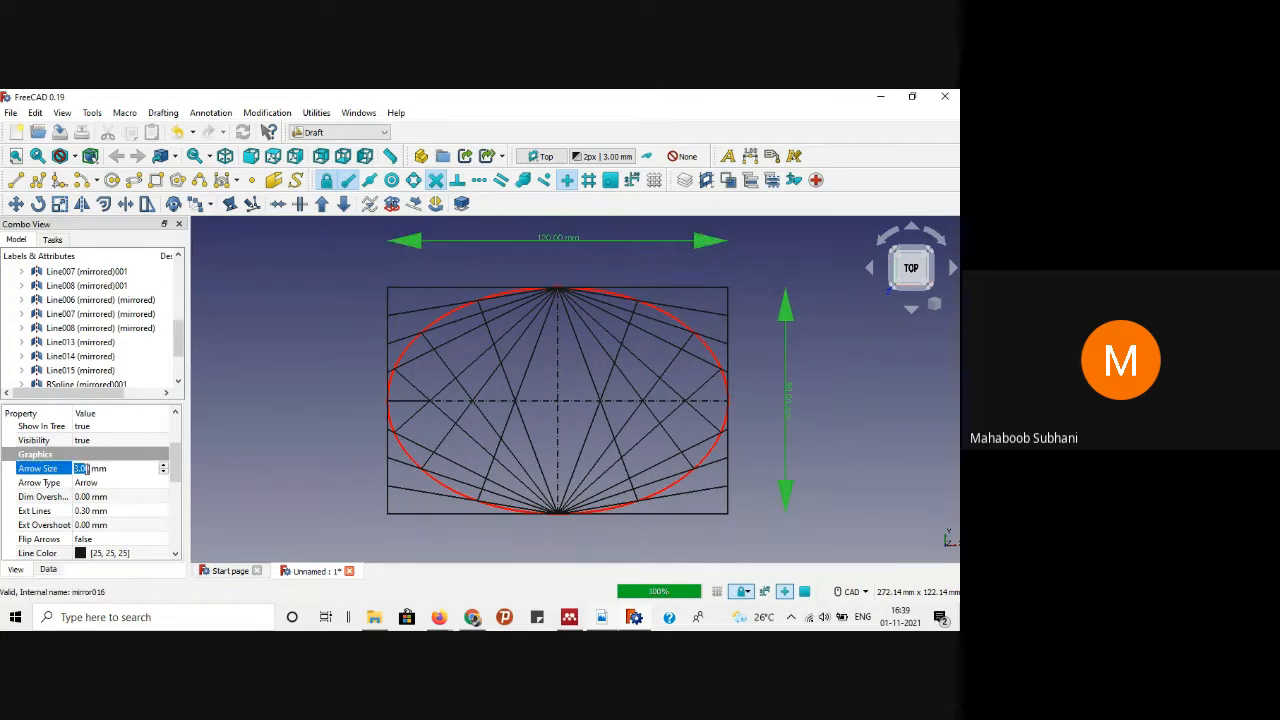
pyautogui.write('2')
pyautogui.press('Return')
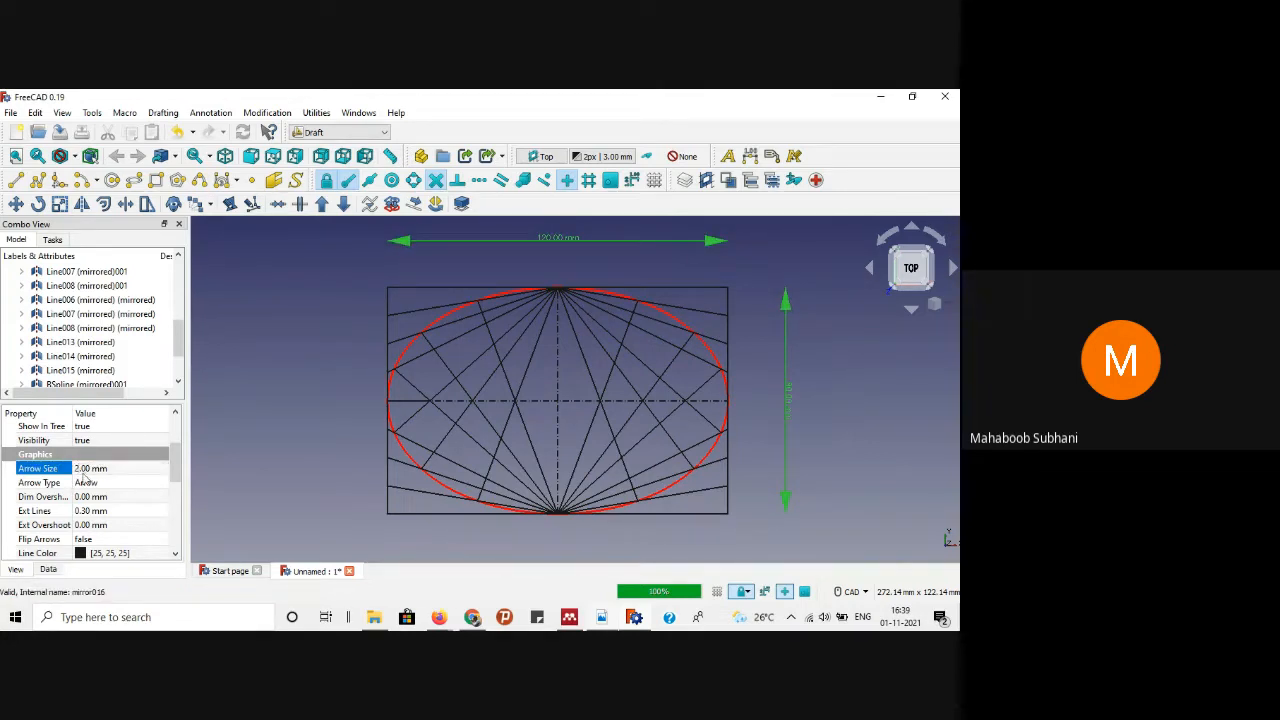
# Step: Set the extension lines and extension overshoot of both dimensions to 1.5 mm each
pyautogui.click(96, 511)
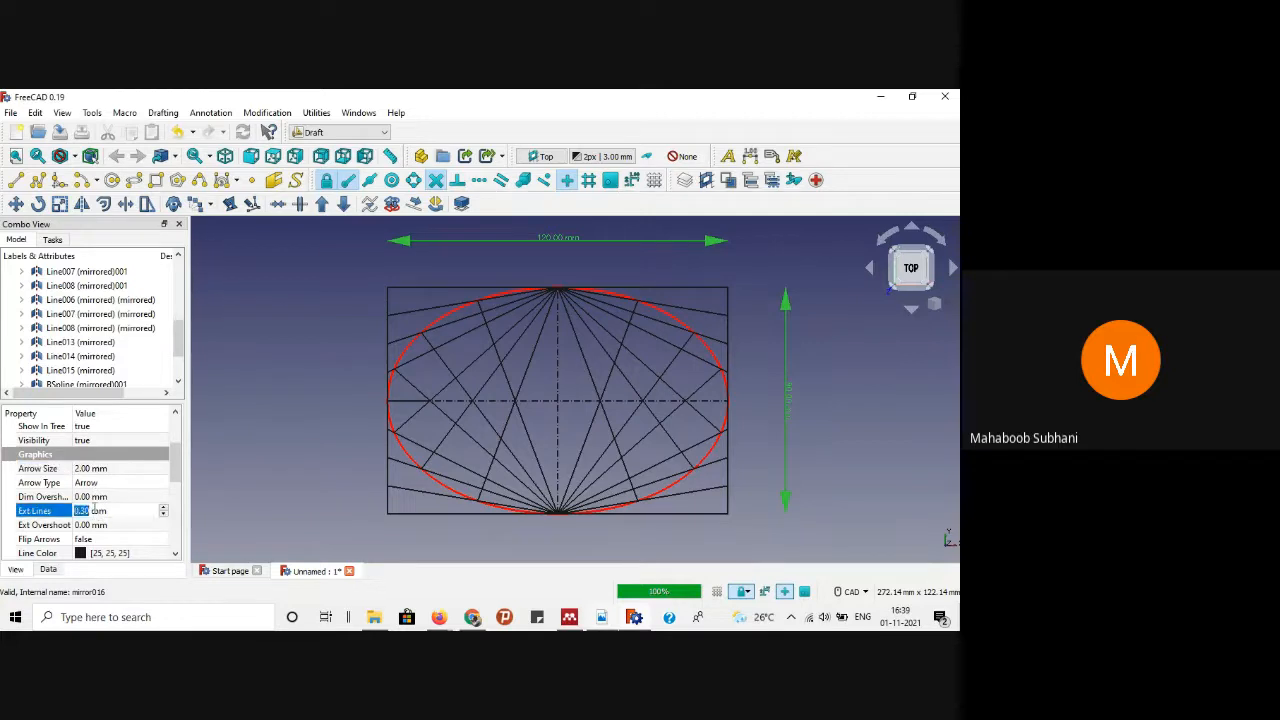
pyautogui.write('1.5')
pyautogui.press('Return')
pyautogui.click(88, 525)
pyautogui.write('1.5')
pyautogui.press('Return')
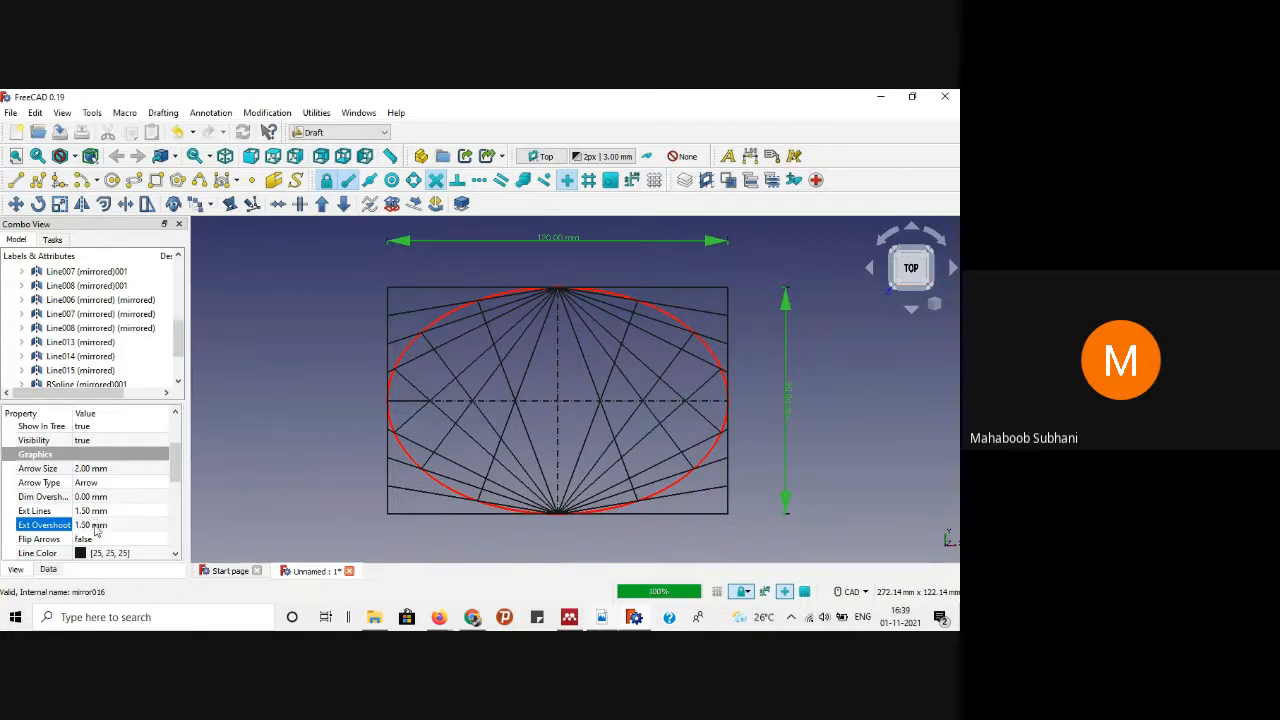
# Step: Set the font size of both dimension texts to 5 mm
pyautogui.moveTo(177, 464); pyautogui.dragTo(177, 499)
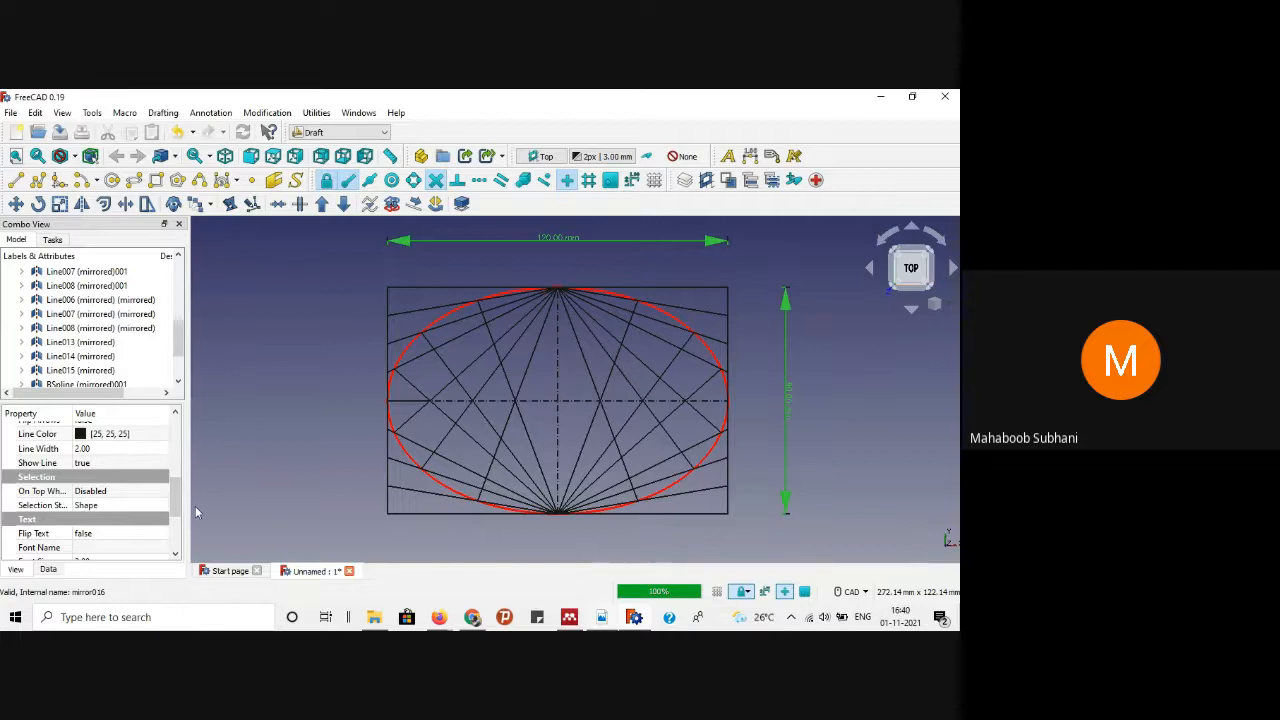
pyautogui.scroll(-2, 120, 490)
pyautogui.click(90, 474)
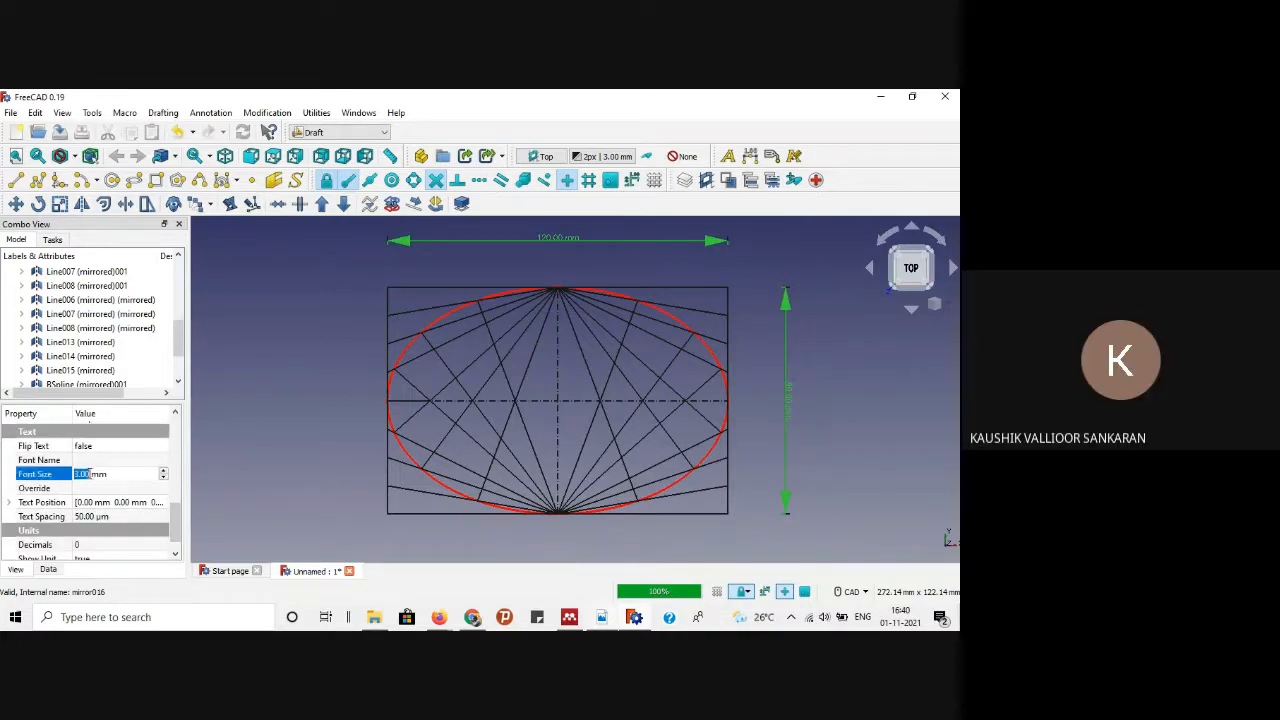
pyautogui.write('5')
pyautogui.press('Return')
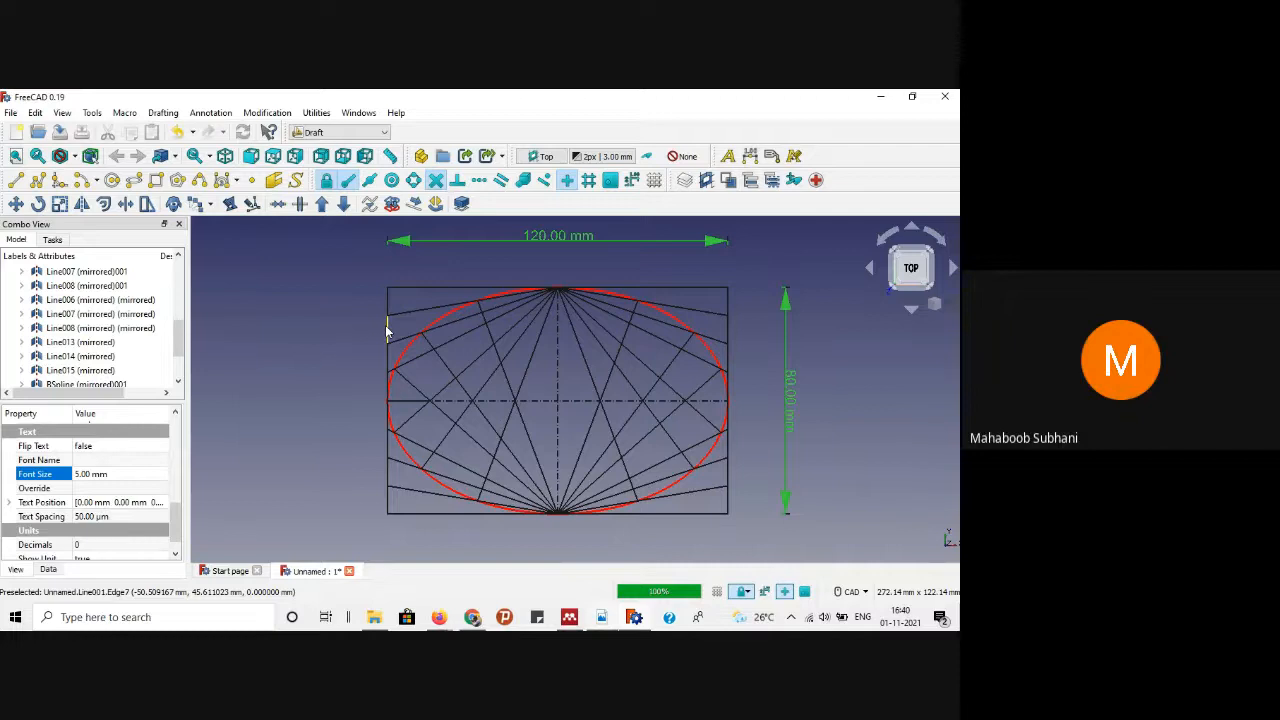
# Step: Hide the unit on both dimensions by setting Show Unit to false, and clear the selection
pyautogui.scroll(-1, 170, 520)
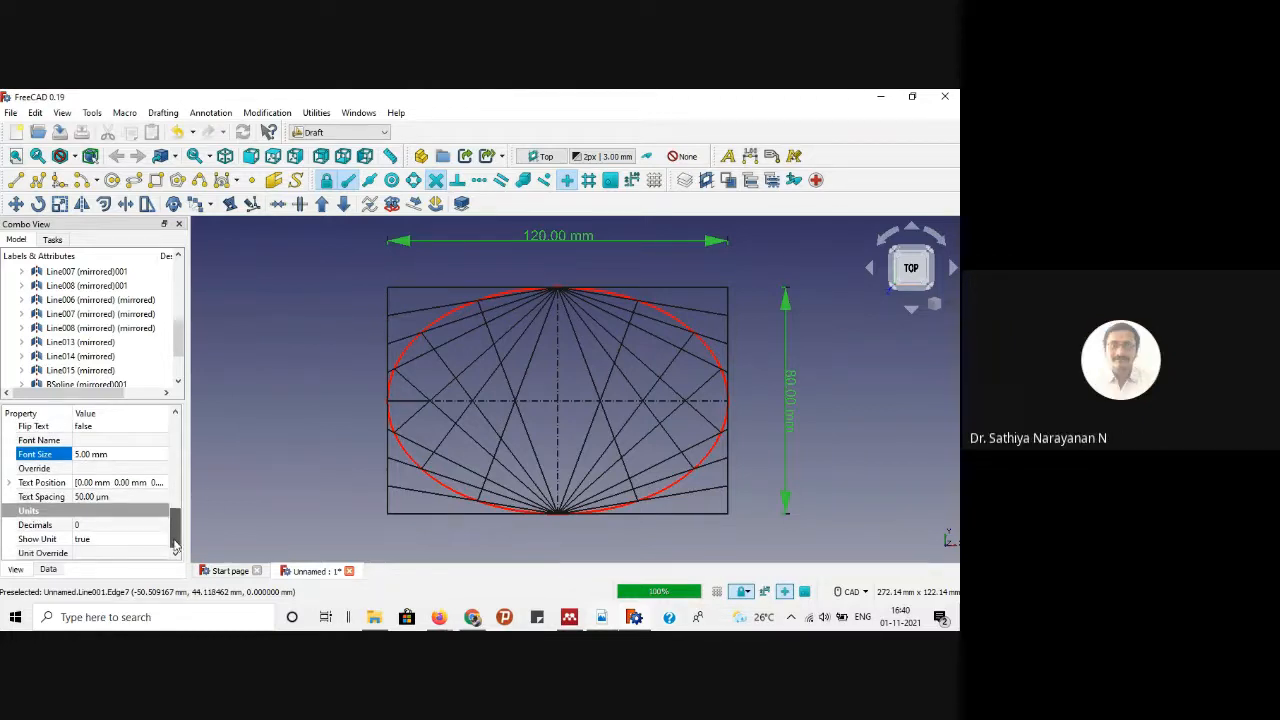
pyautogui.click(95, 544)
pyautogui.click(100, 540)
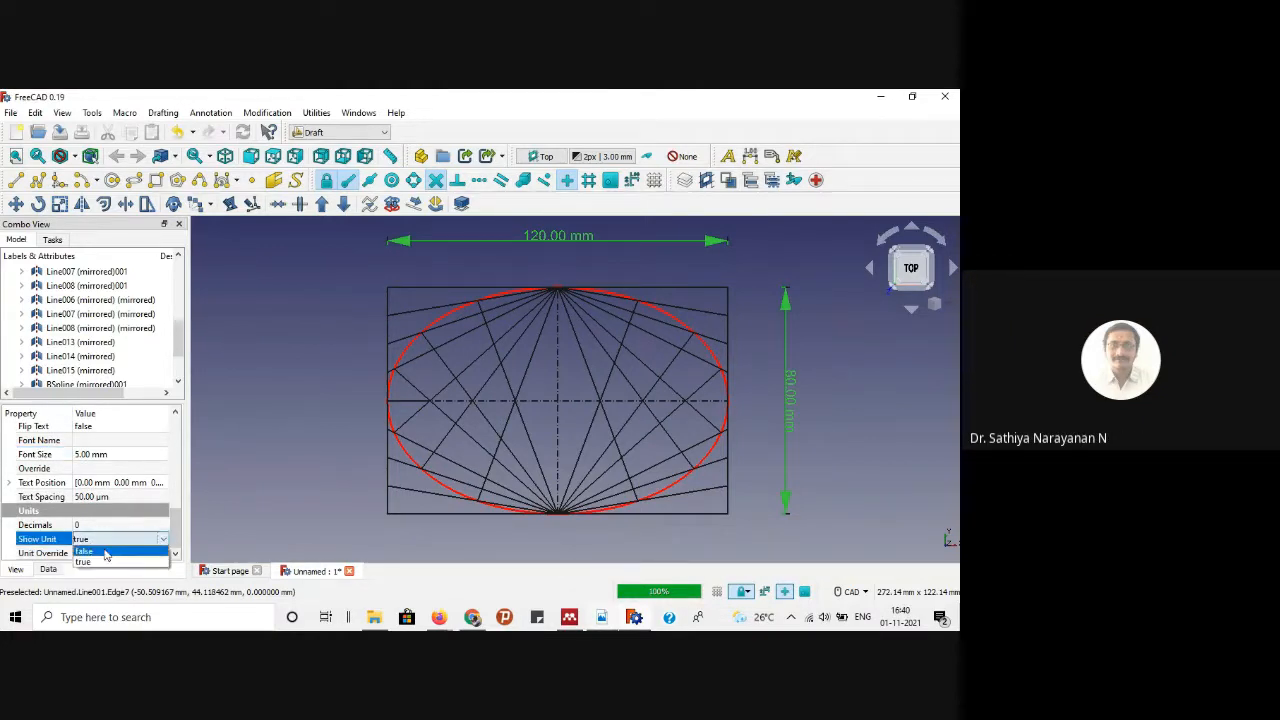
pyautogui.click(88, 566)
pyautogui.click(257, 443)
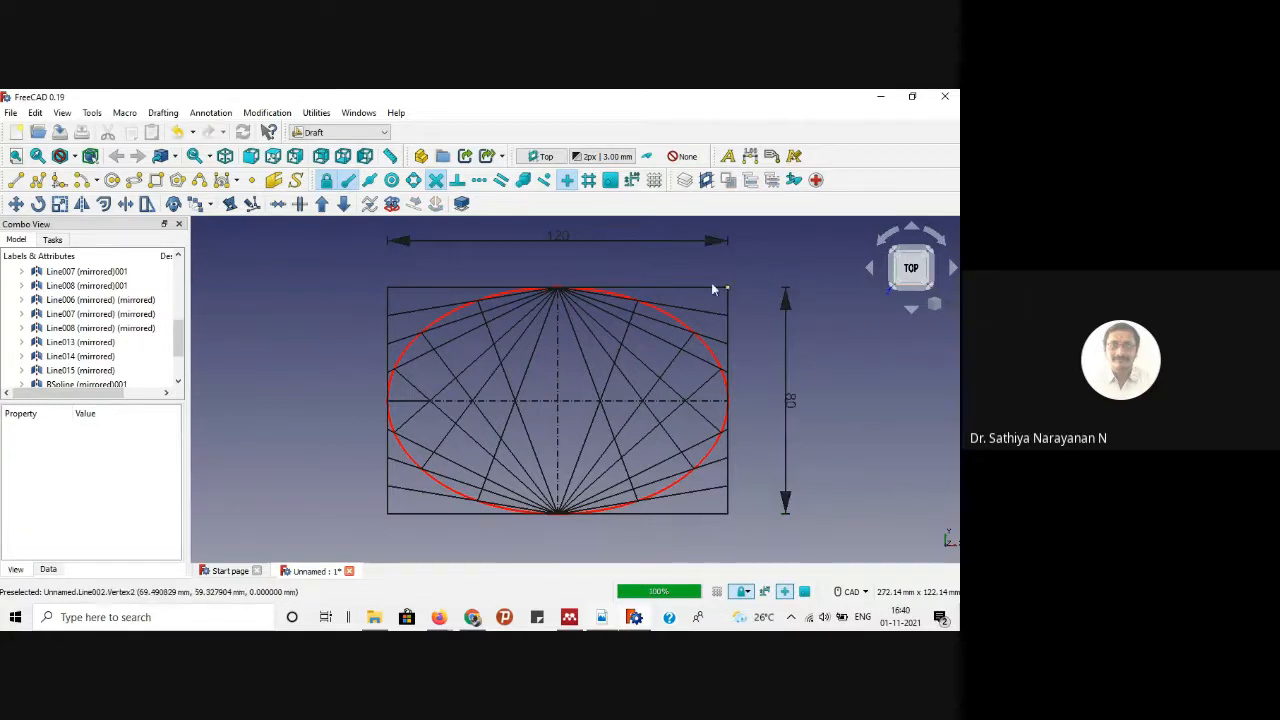
# Step: Add the text labels P at the rectangle's lower-left corner and Q at its lower-right corner
pyautogui.click(729, 158)
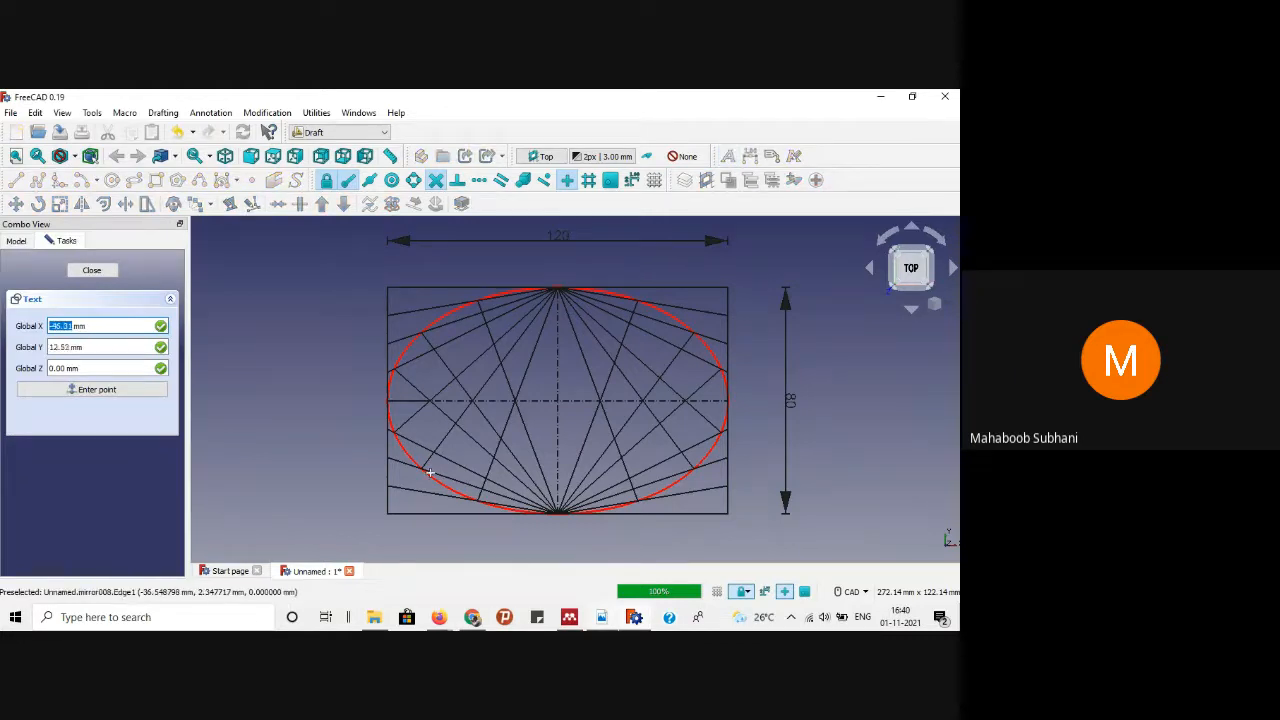
pyautogui.click(363, 511)
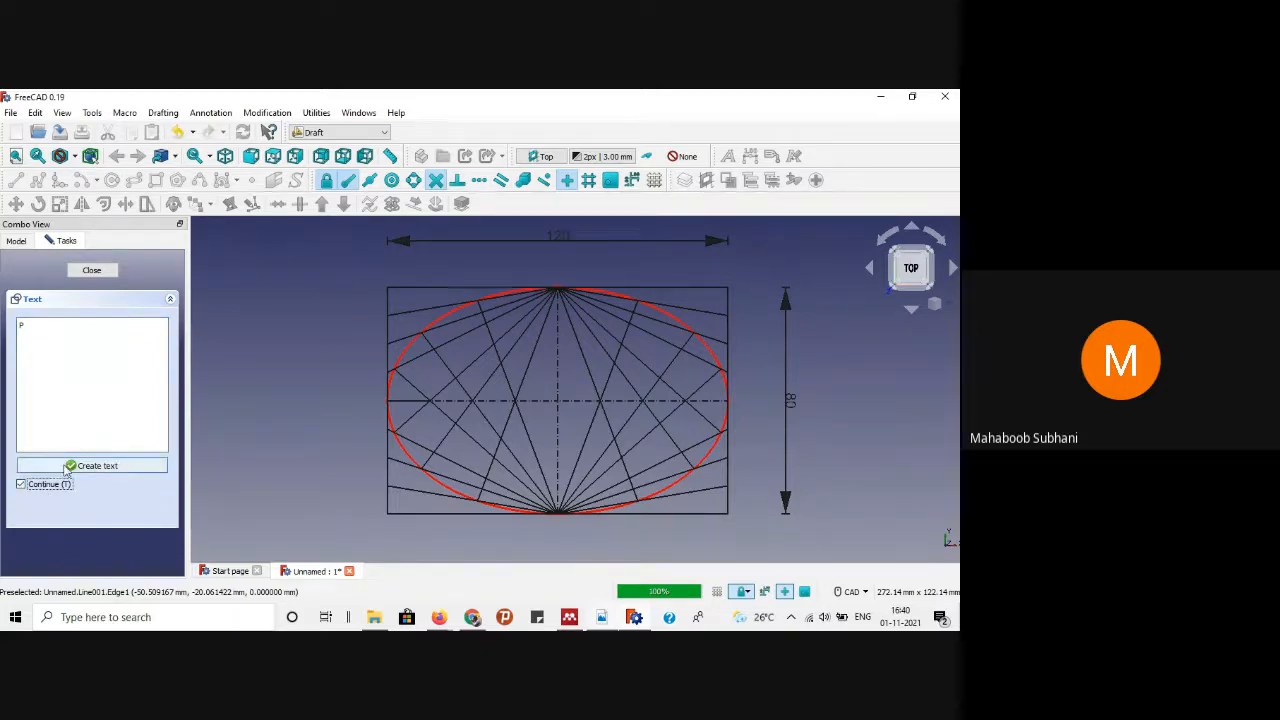
pyautogui.click(68, 468)
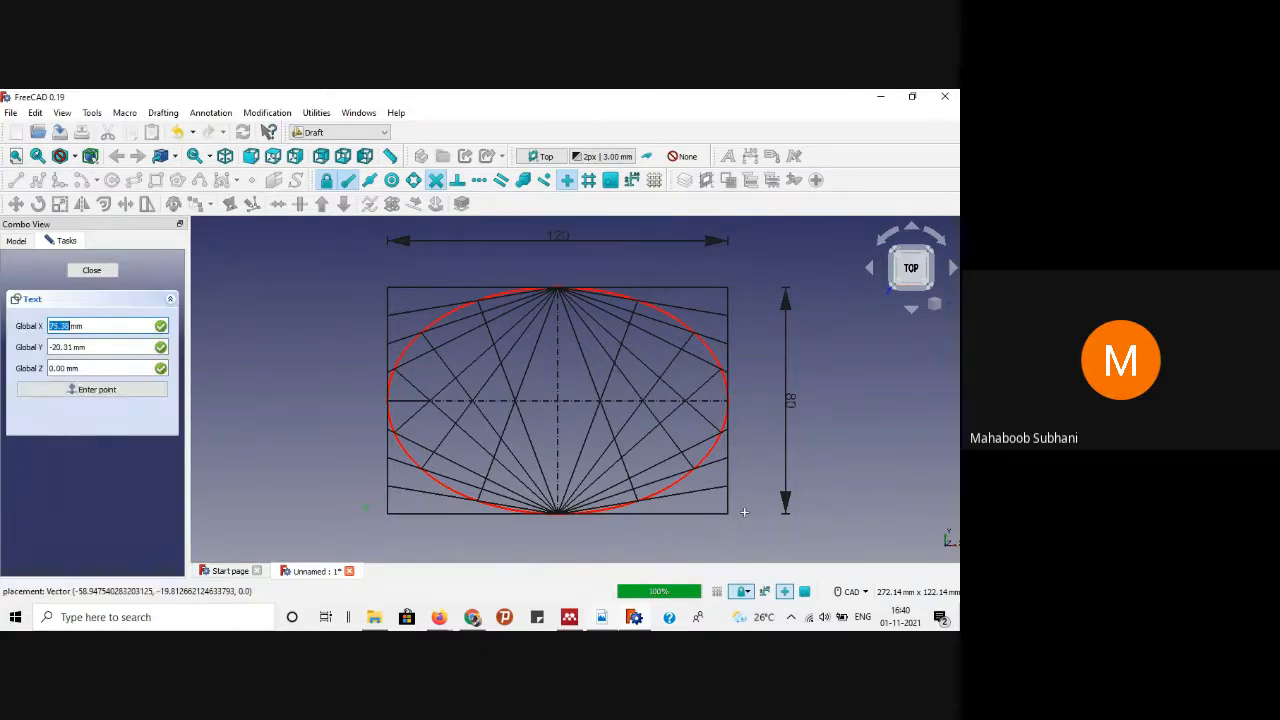
pyautogui.click(746, 519)
pyautogui.write('Q')
pyautogui.click(108, 466)
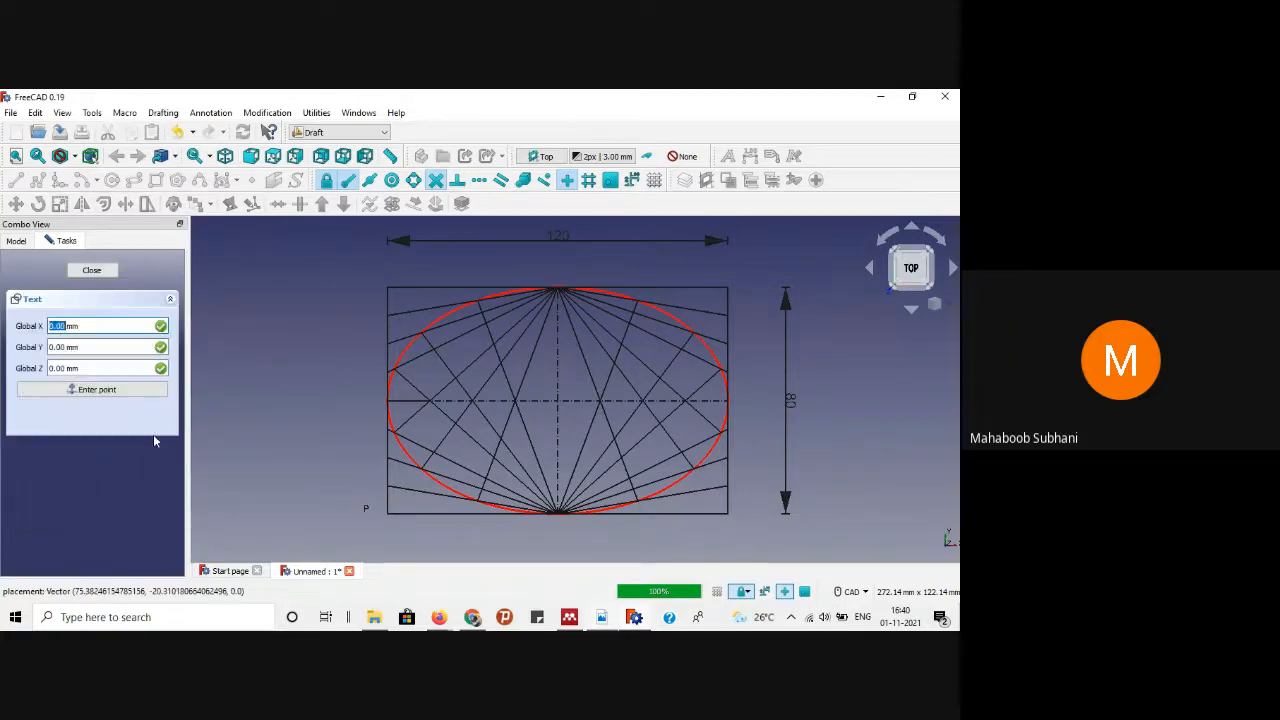
# Step: Add the text labels R at the rectangle's upper-right corner and S at its upper-left corner, and end the Text command
pyautogui.click(737, 280)
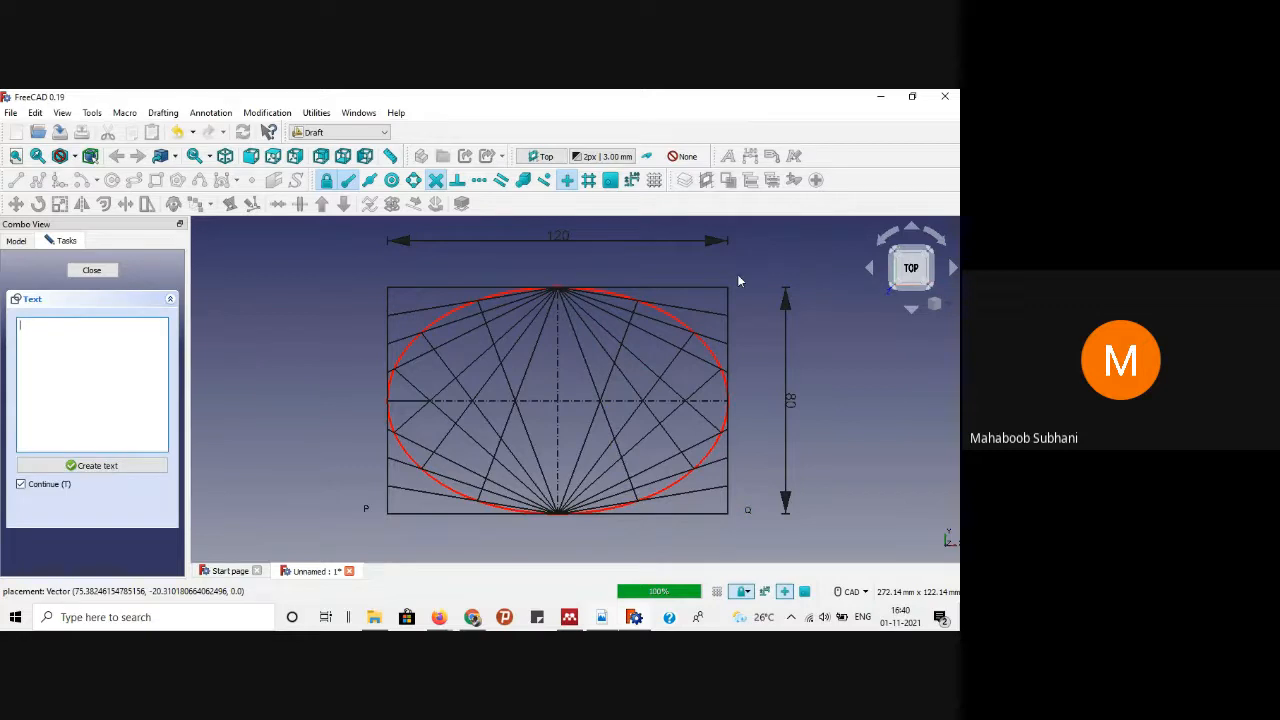
pyautogui.write('R')
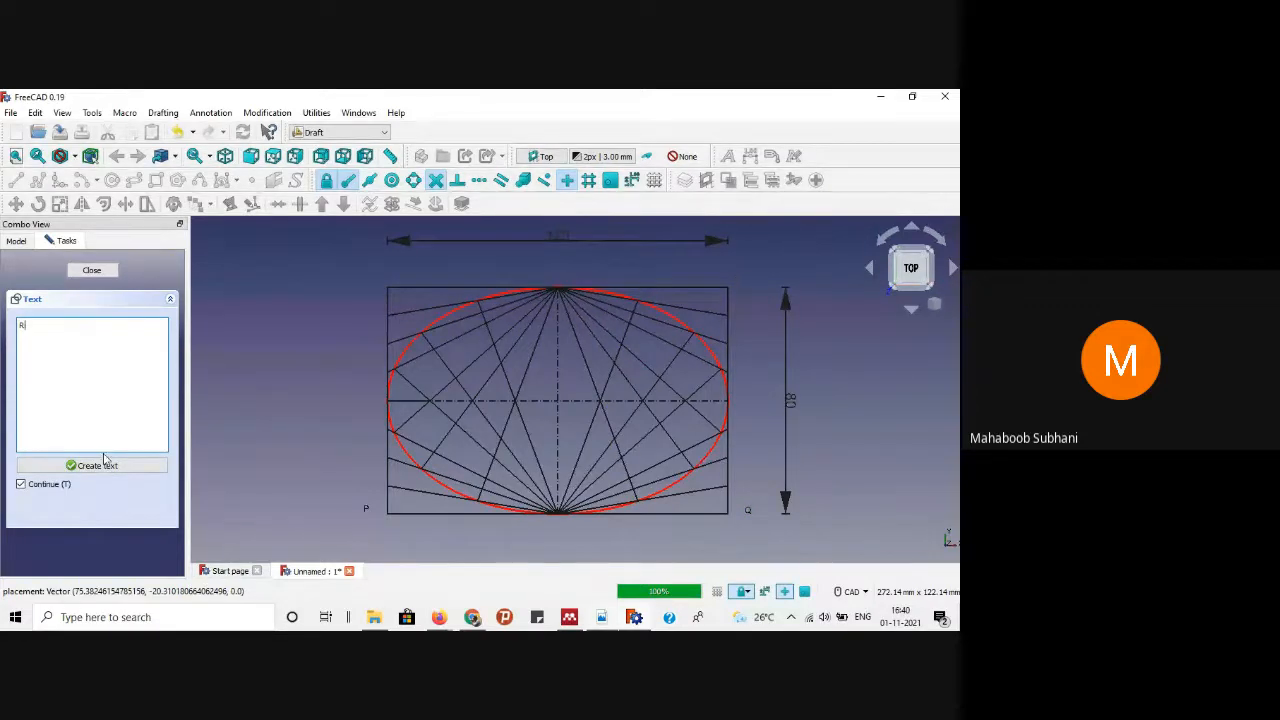
pyautogui.click(106, 465)
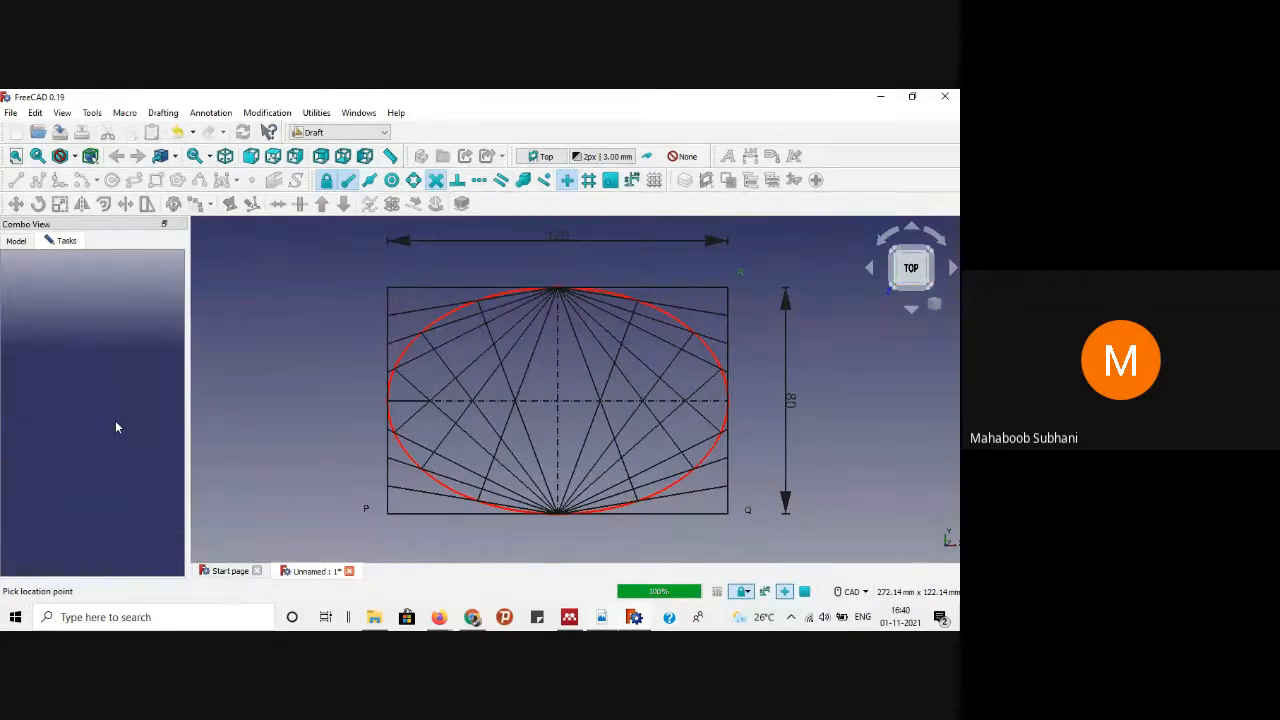
pyautogui.click(373, 282)
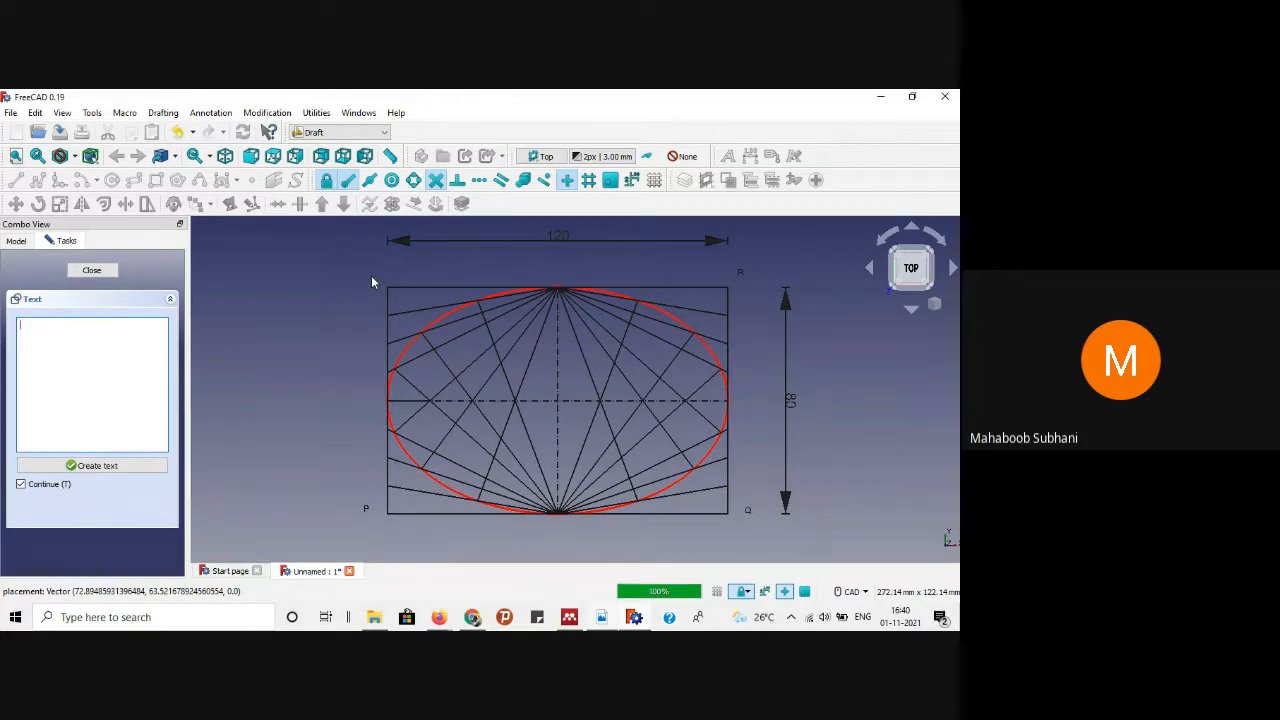
pyautogui.write('S')
pyautogui.click(92, 465)
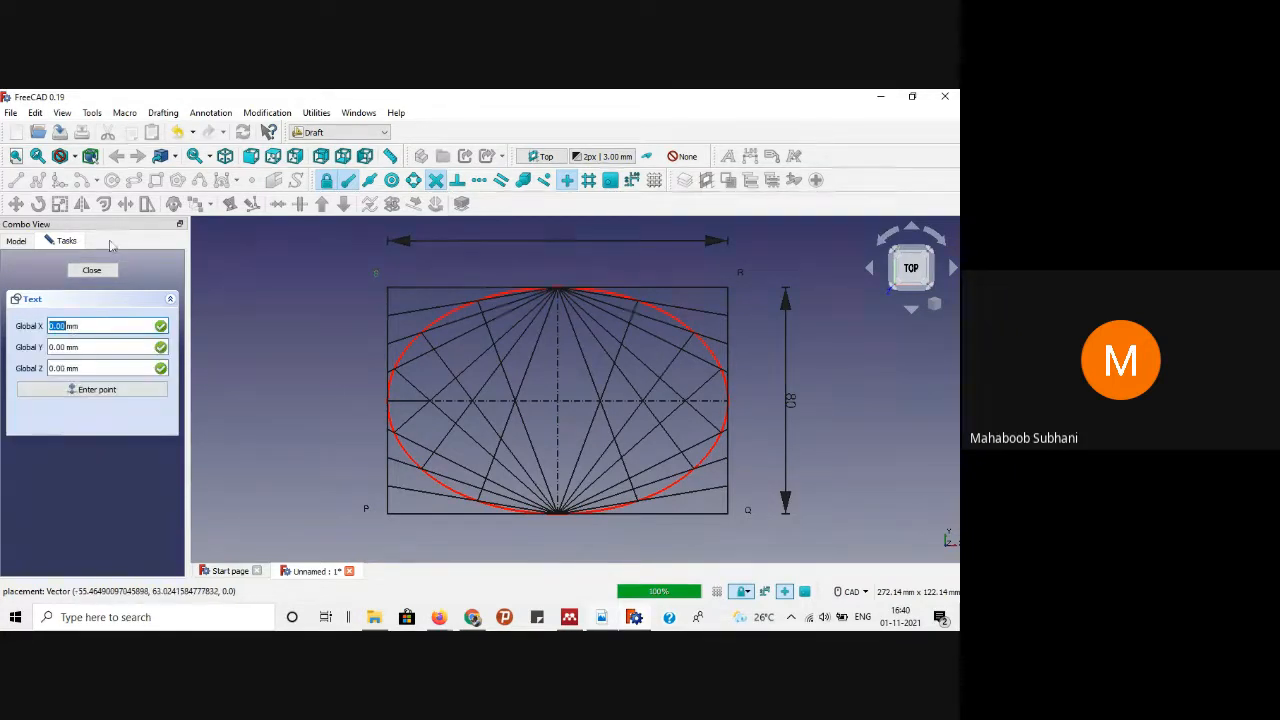
pyautogui.click(91, 270)
# Step: Select the four corner text labels and set their font to Times New Roman
pyautogui.moveTo(180, 334); pyautogui.dragTo(181, 362)
pyautogui.click(60, 330)
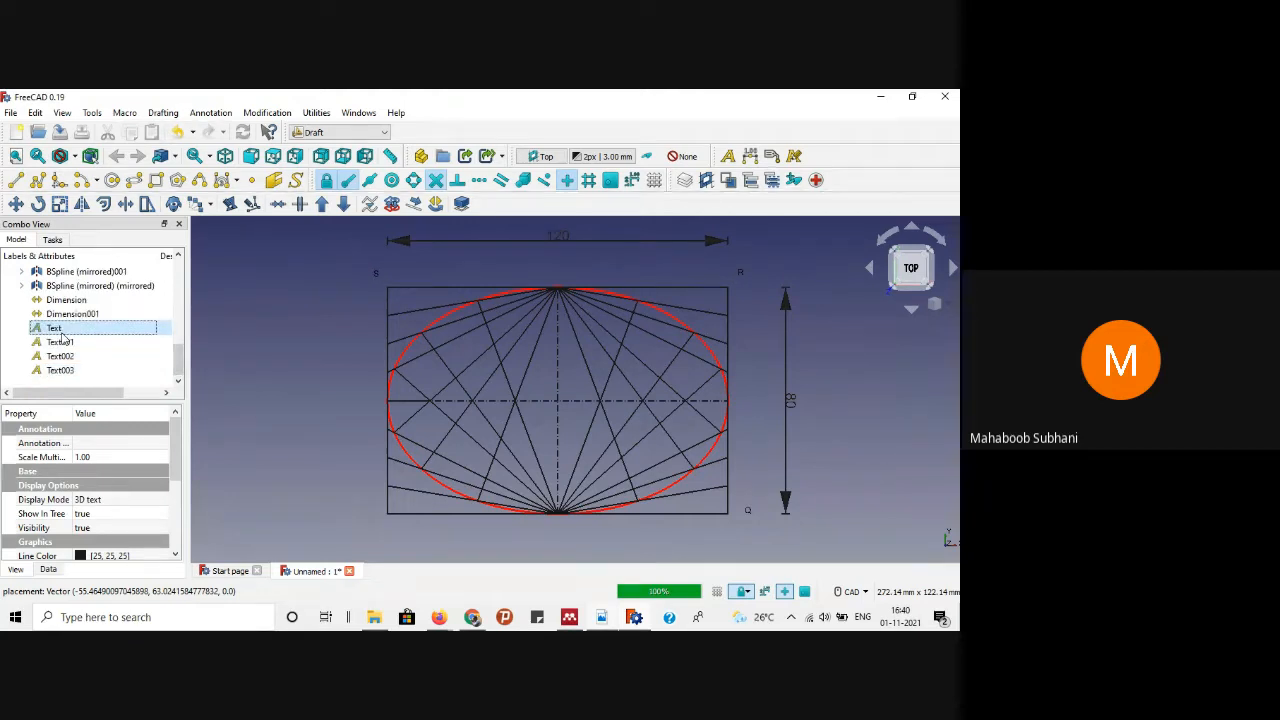
pyautogui.hotkey('shift', 'Down')
pyautogui.hotkey('shift', 'Down')
pyautogui.hotkey('shift', 'Down')
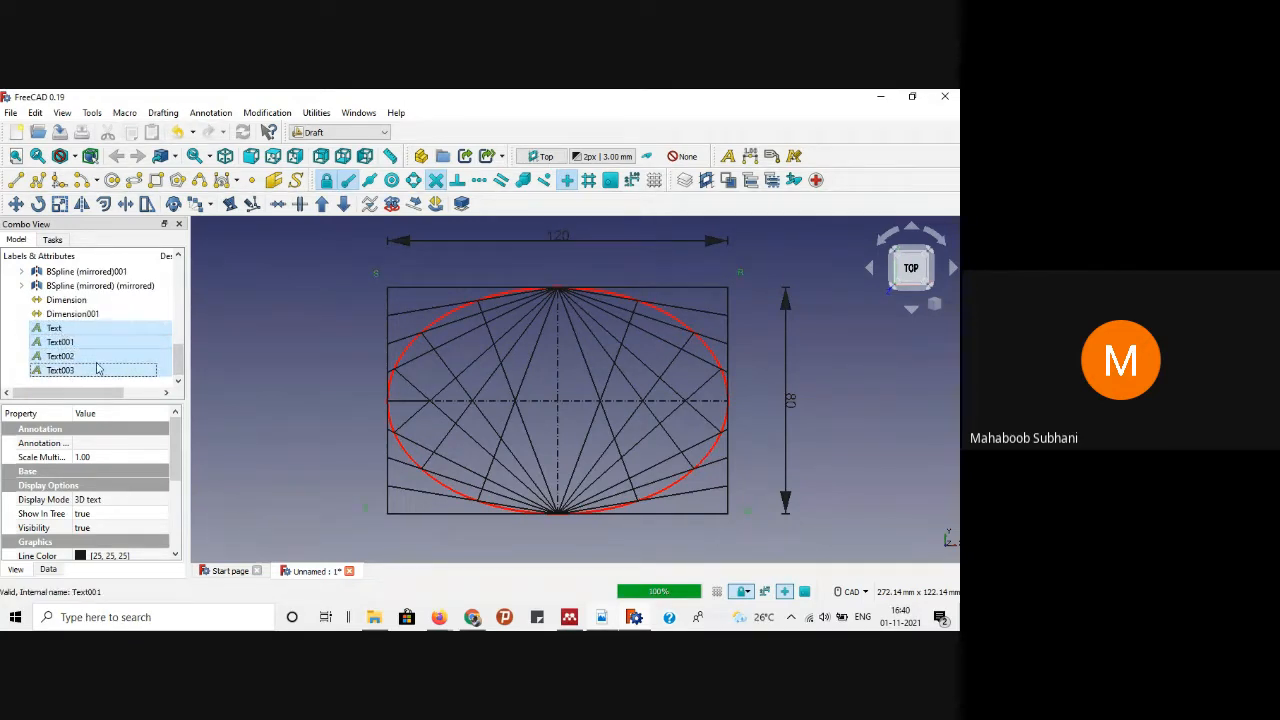
pyautogui.scroll(-3, 157, 488)
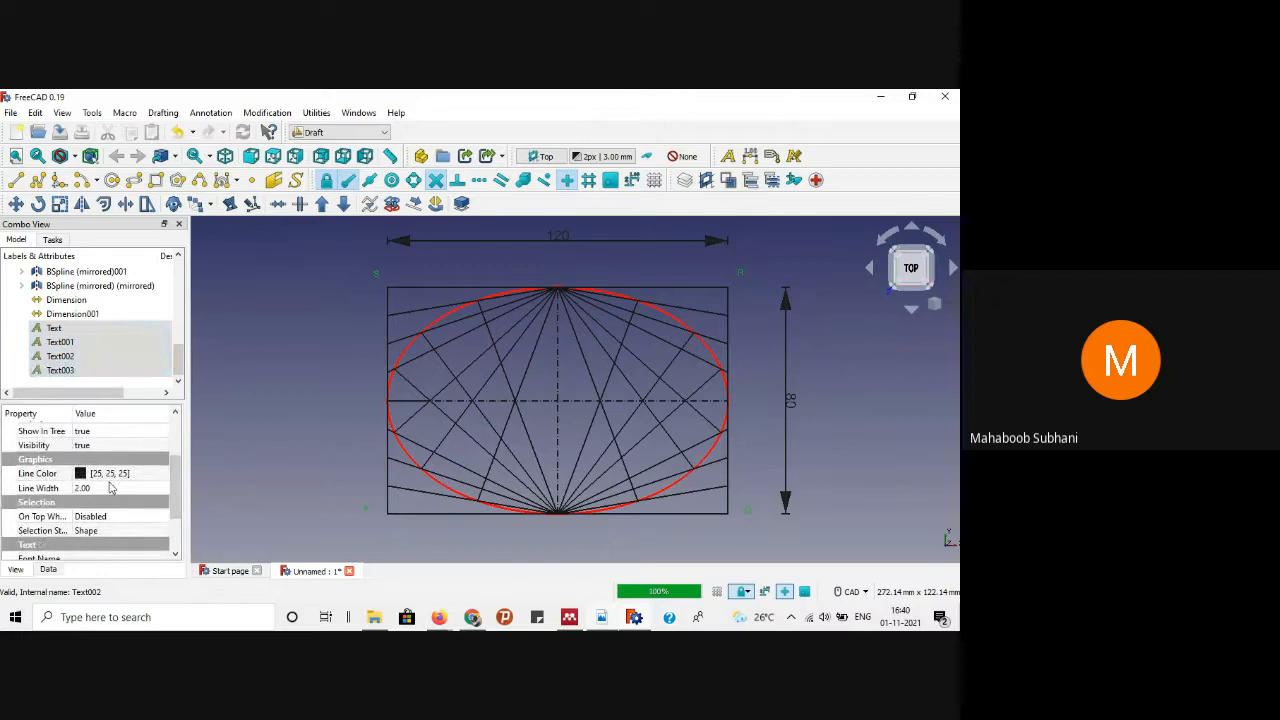
pyautogui.scroll(-2, 145, 515)
pyautogui.click(118, 502)
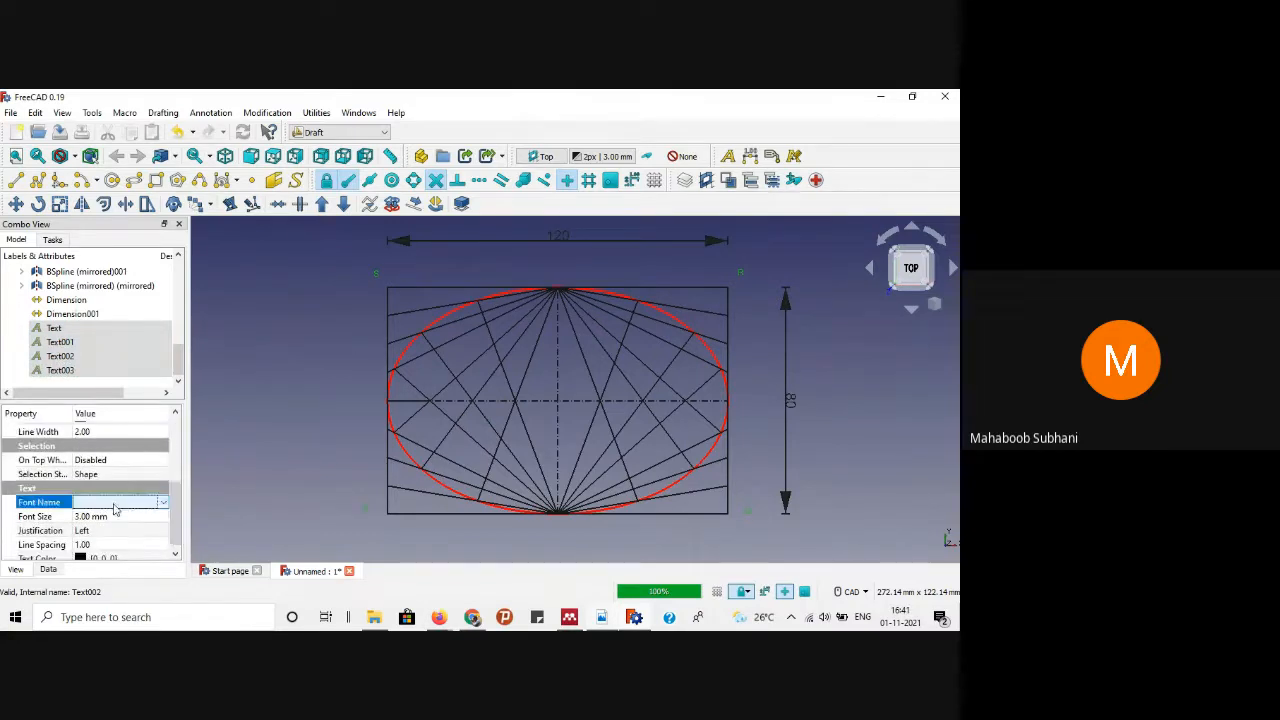
pyautogui.click(163, 503)
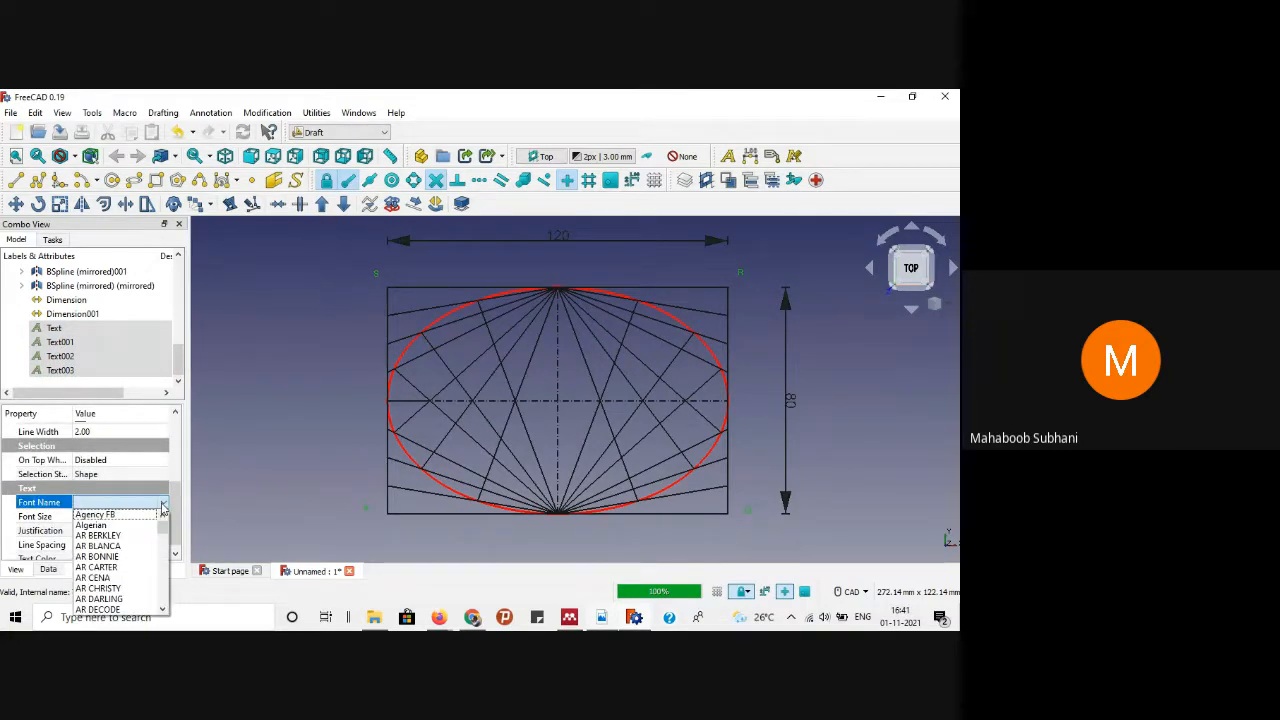
pyautogui.press('t')
pyautogui.press('t')
pyautogui.press('t')
pyautogui.press('t')
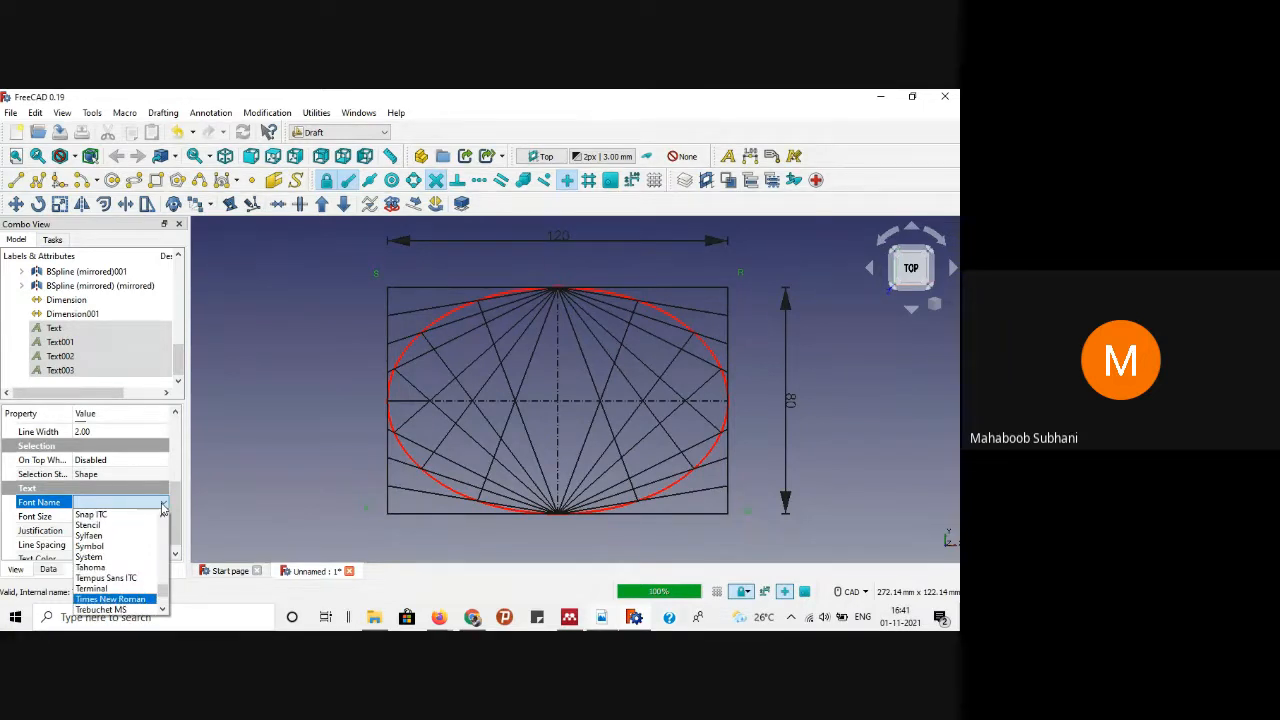
pyautogui.press('Return')
# Step: Set the font size of the four corner labels to 7 mm and clear the selection
pyautogui.click(104, 515)
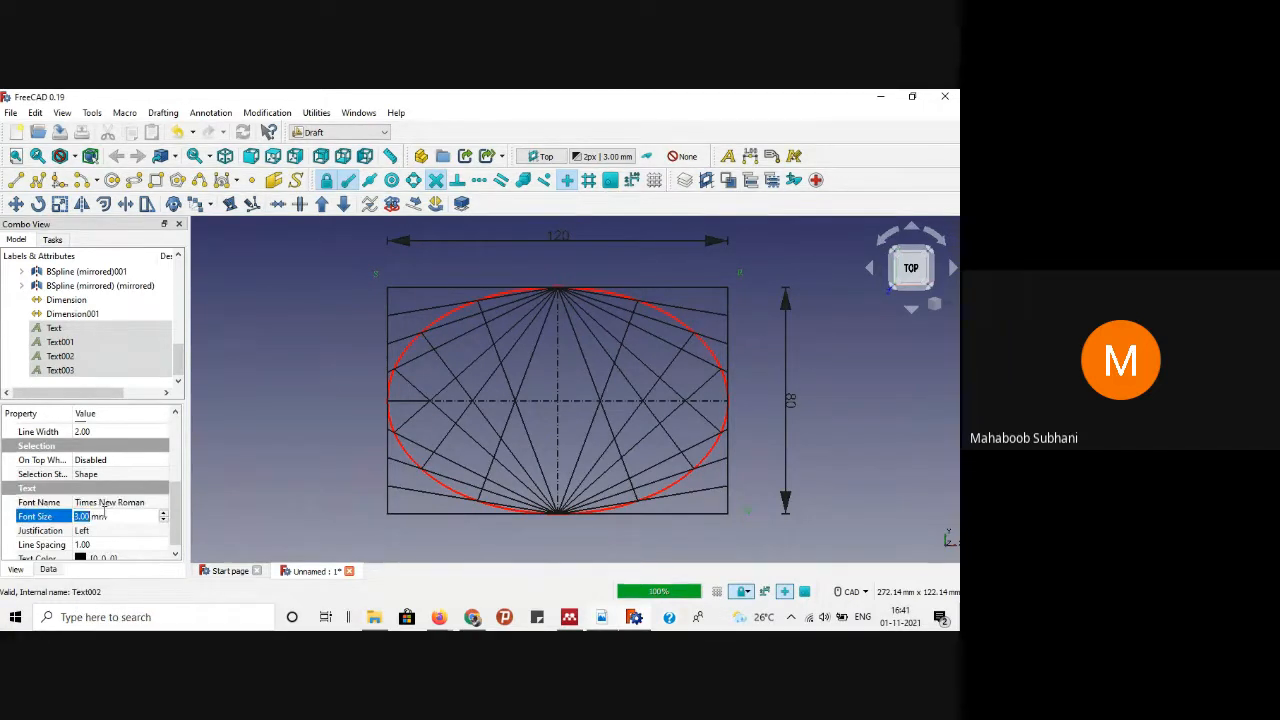
pyautogui.write('7')
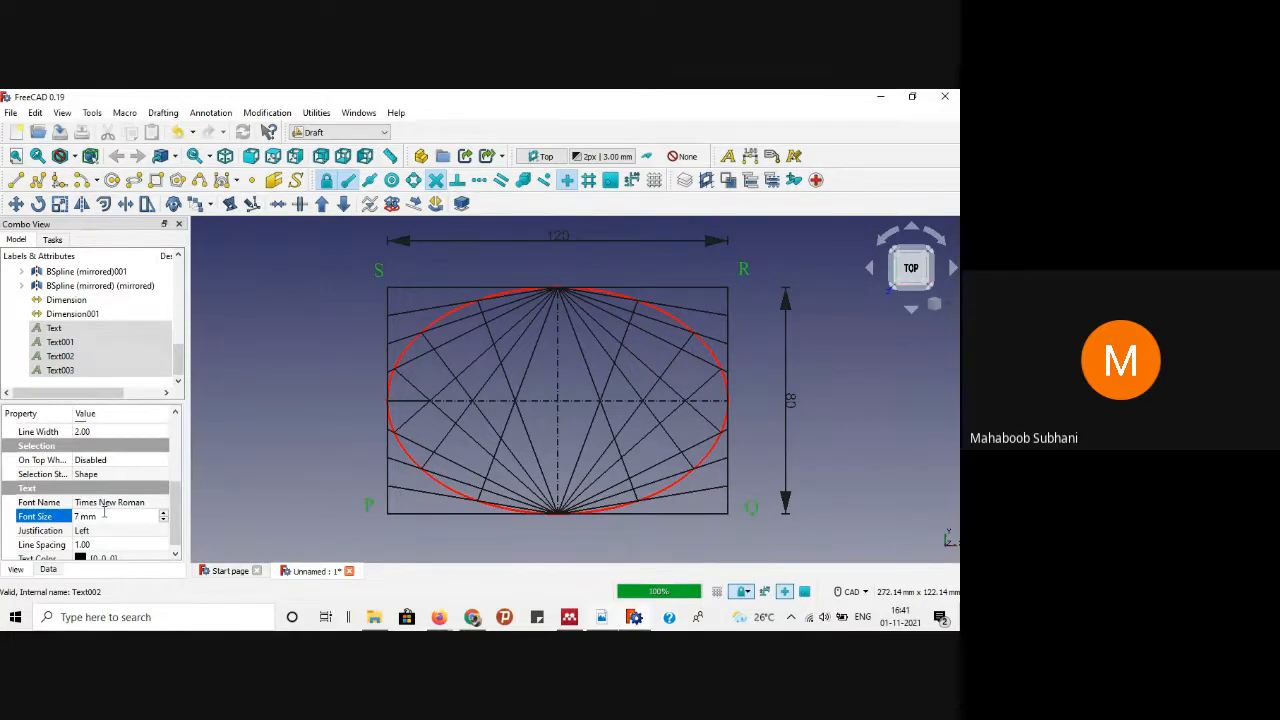
pyautogui.press('Return')
pyautogui.click(305, 425)
# Step: Compare the labelled ellipse with the reference drawing in FreeCAD.pdf in Adobe Reader, and return to FreeCAD
pyautogui.scroll(-1, 363, 344)
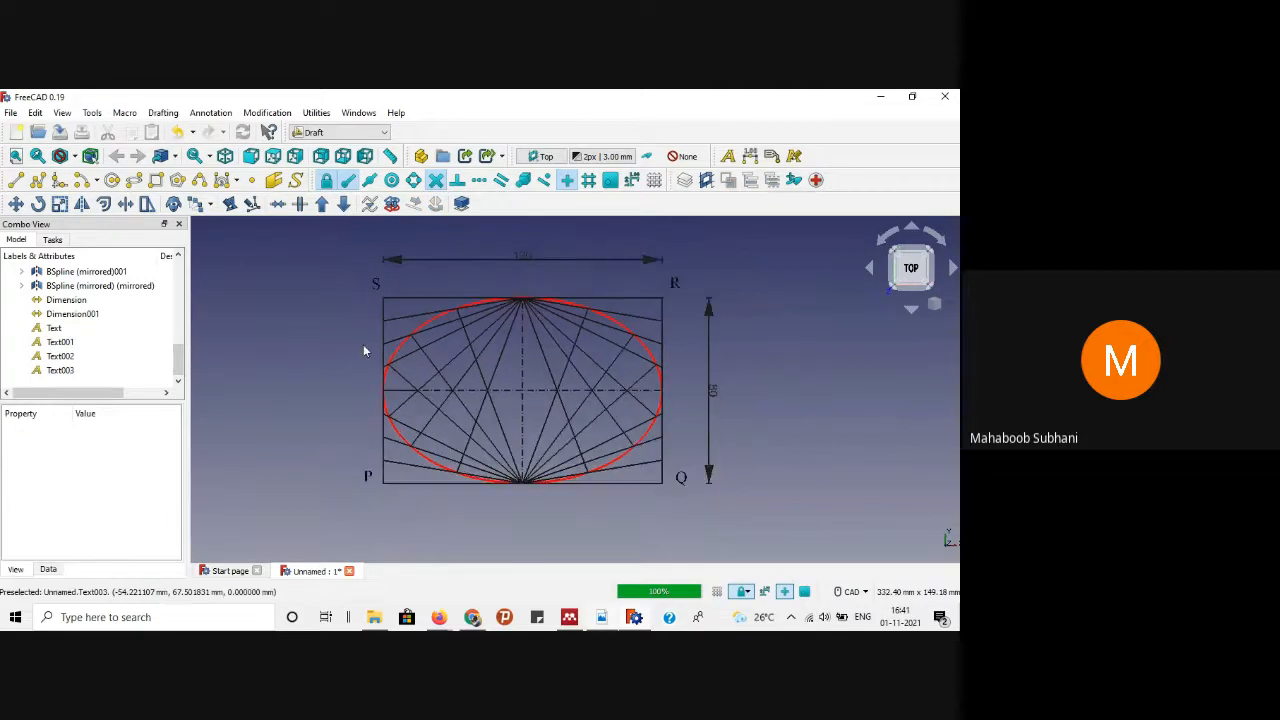
pyautogui.scroll(2, 364, 368)
pyautogui.scroll(-1, 365, 372)
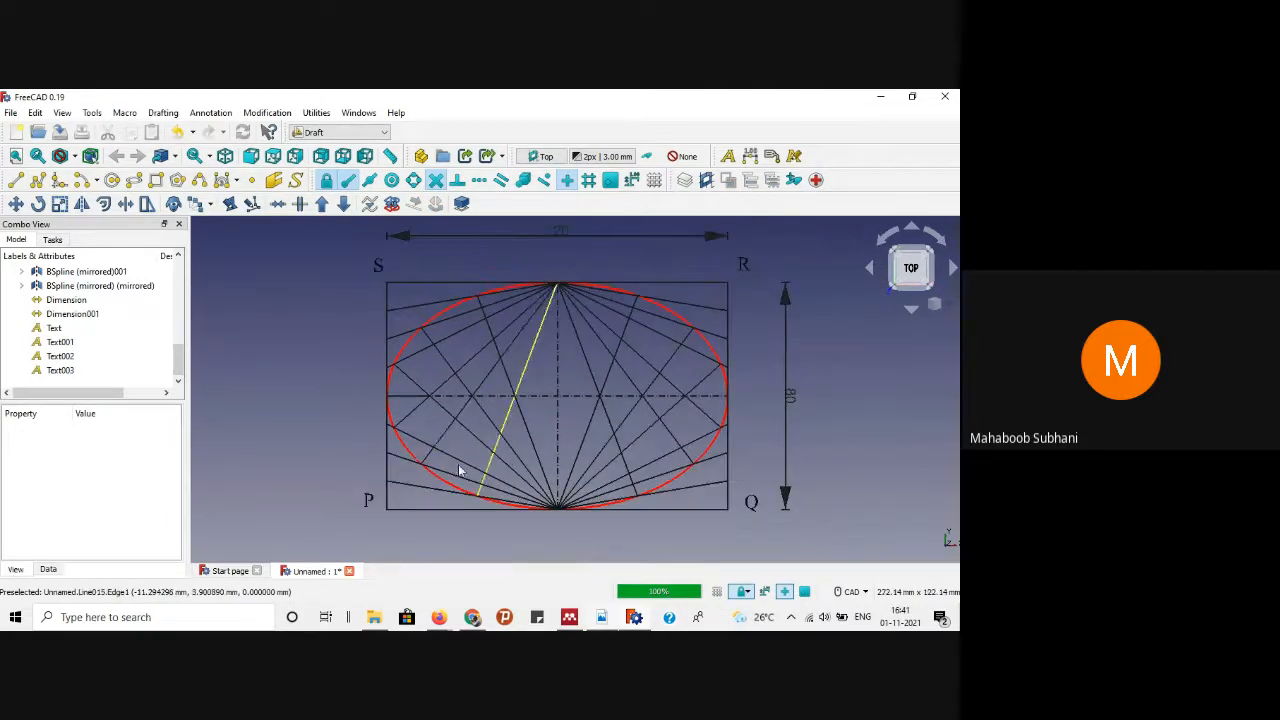
pyautogui.click(601, 617)
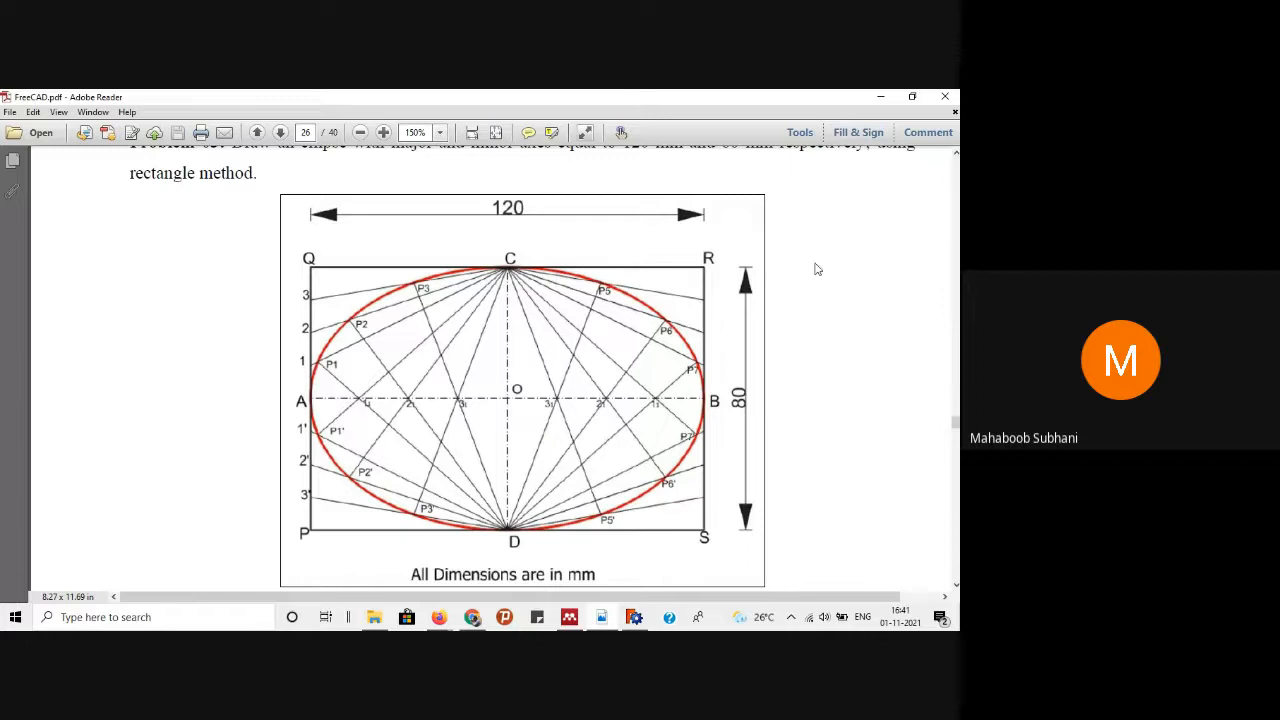
pyautogui.click(880, 96)
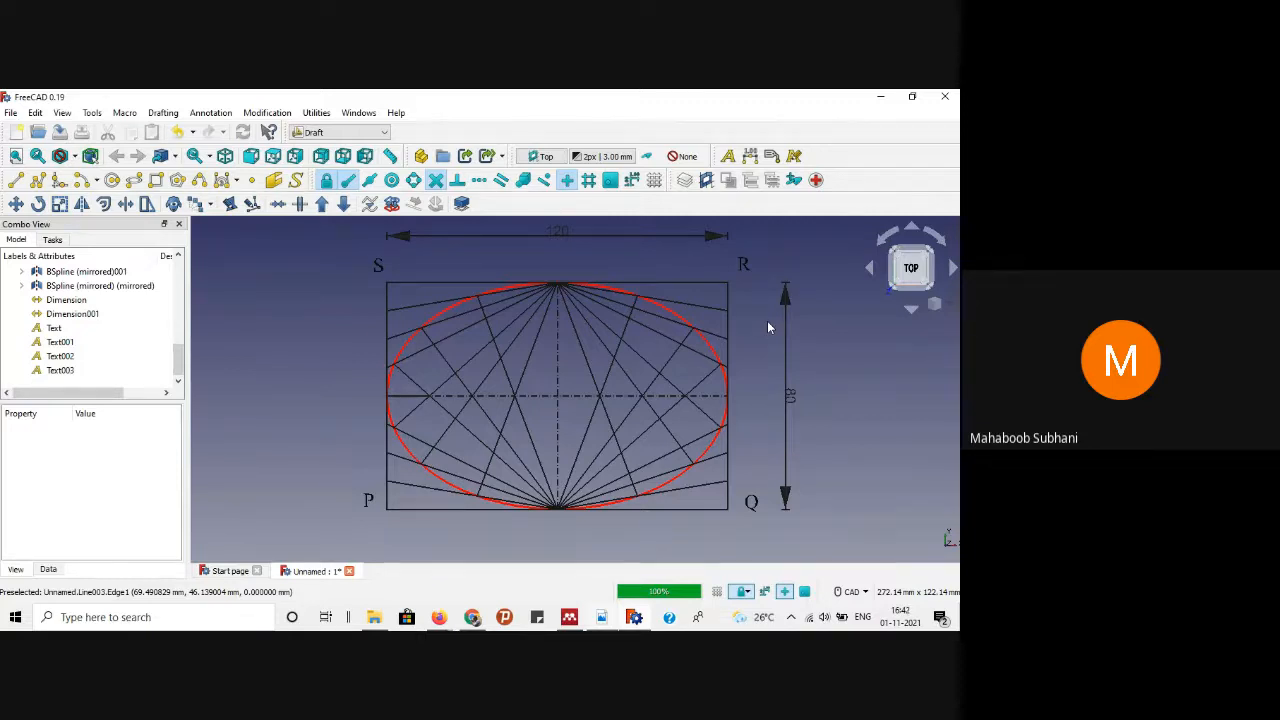
# Step: Switch to the Google Meet call in Firefox and stop presenting the screen
pyautogui.click(880, 96)
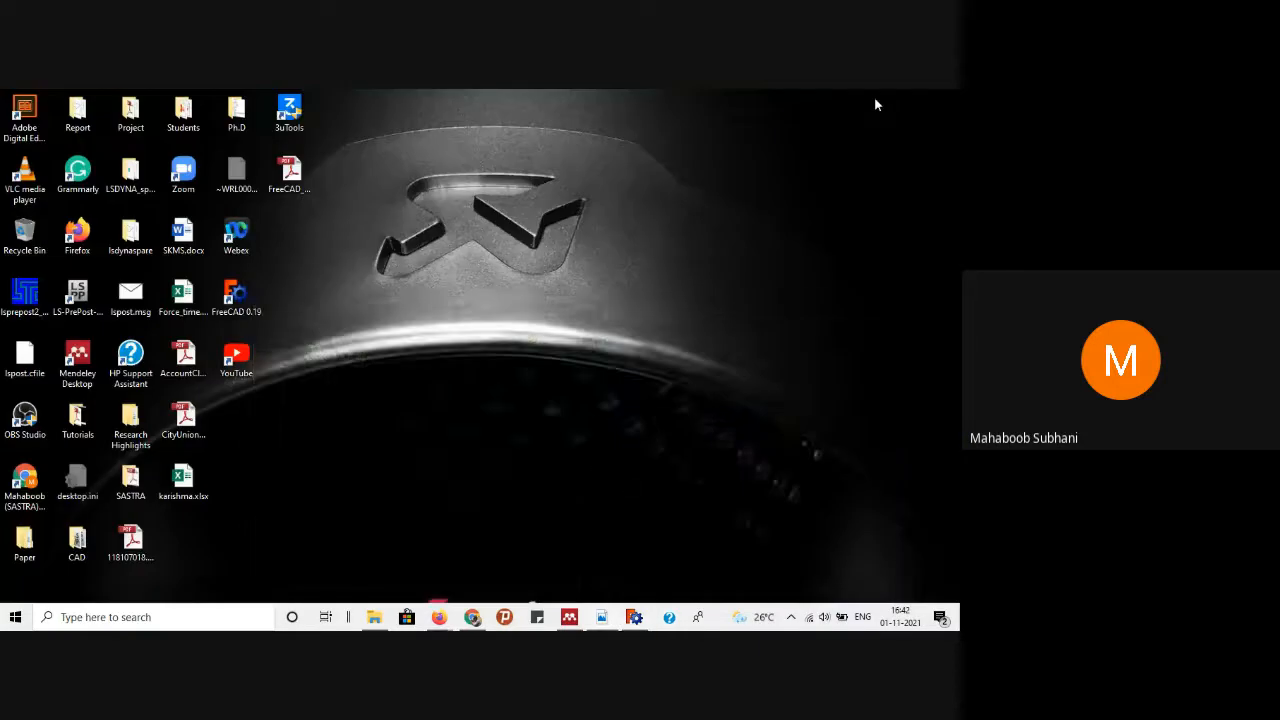
pyautogui.moveTo(443, 617)
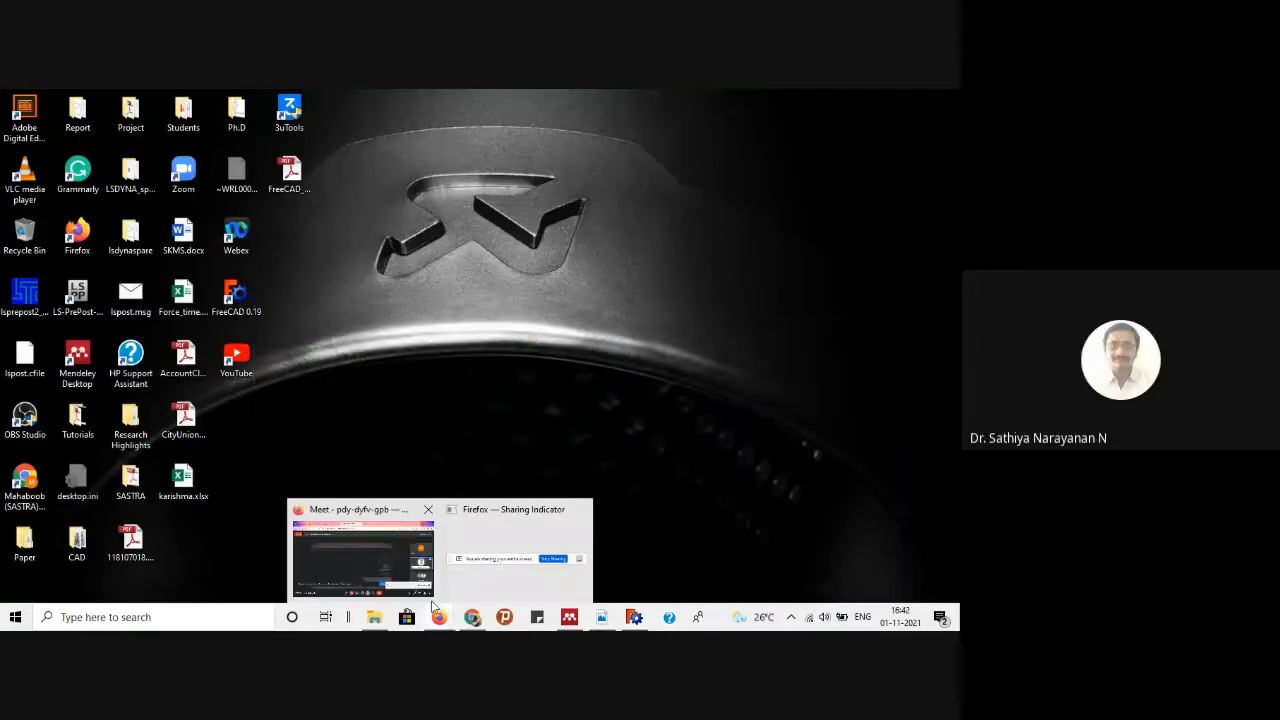
pyautogui.click(381, 561)
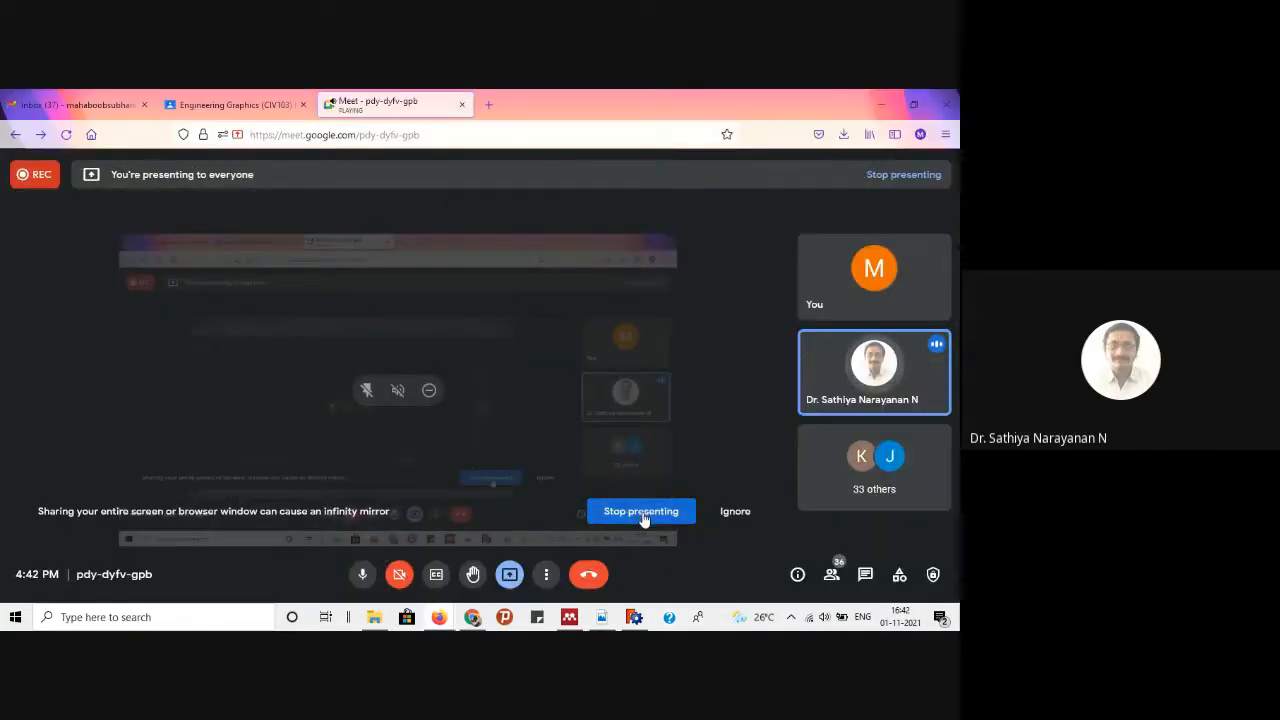
pyautogui.click(641, 512)
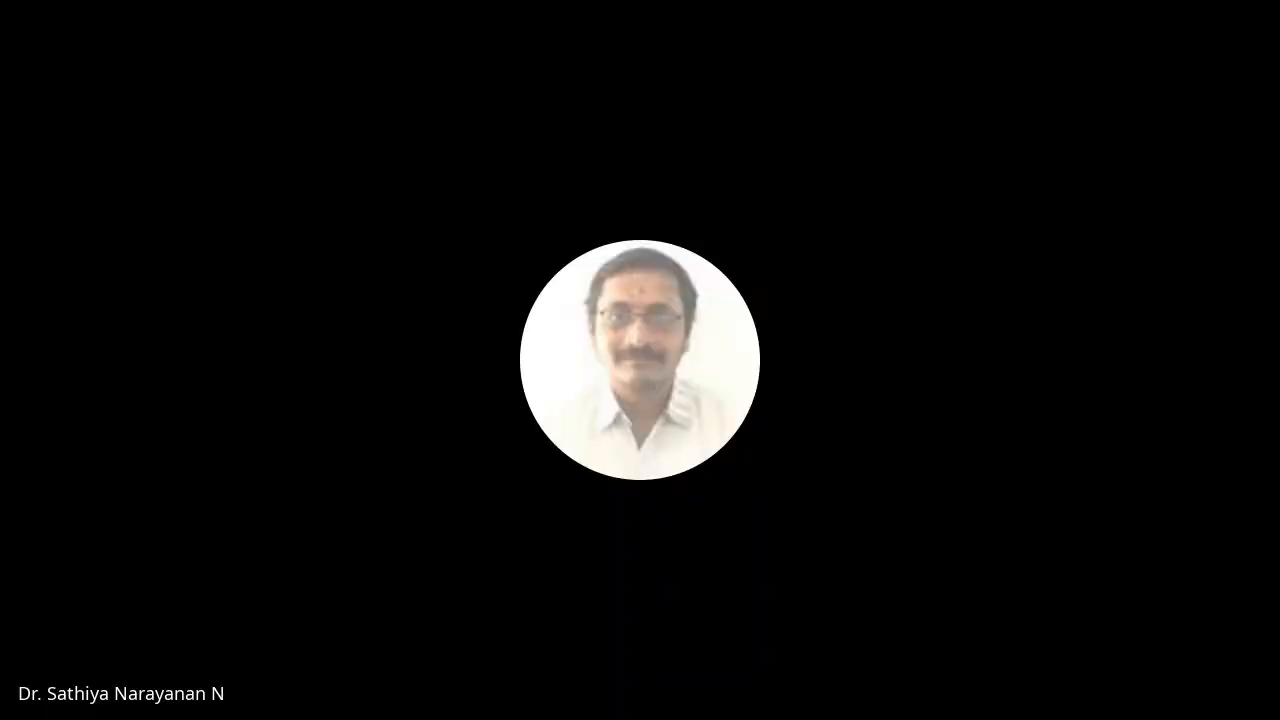